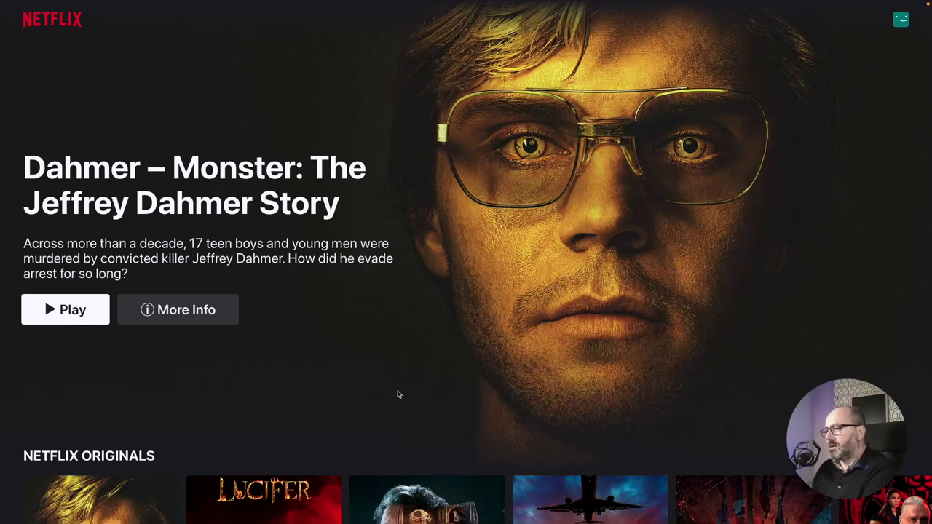
Browse the Netflix clone's category rows, scrolling down the page and sideways through each row.
{"action": "scroll", "coordinate": [398, 393], "scroll_direction": "down", "scroll_amount": 4}
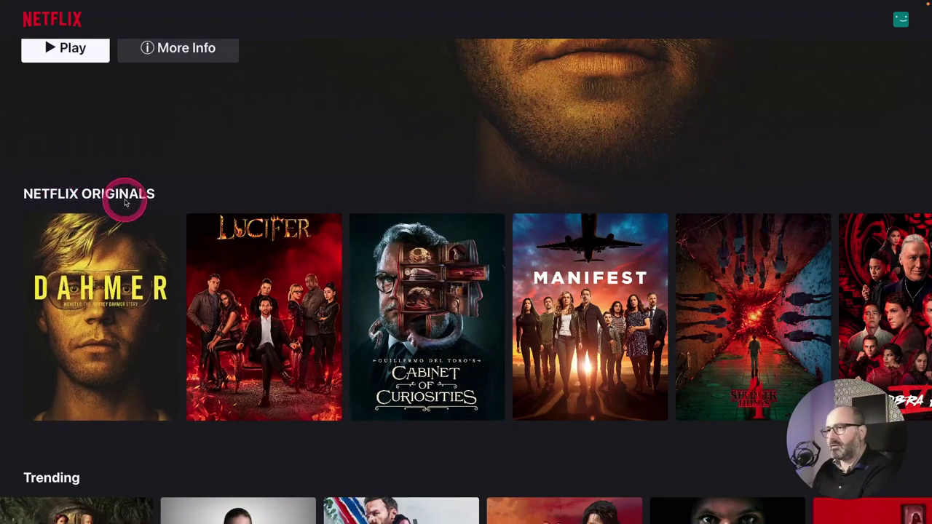
{"action": "scroll", "coordinate": [435, 385], "scroll_direction": "down", "scroll_amount": 3}
{"action": "scroll", "coordinate": [429, 382], "scroll_direction": "down", "scroll_amount": 2}
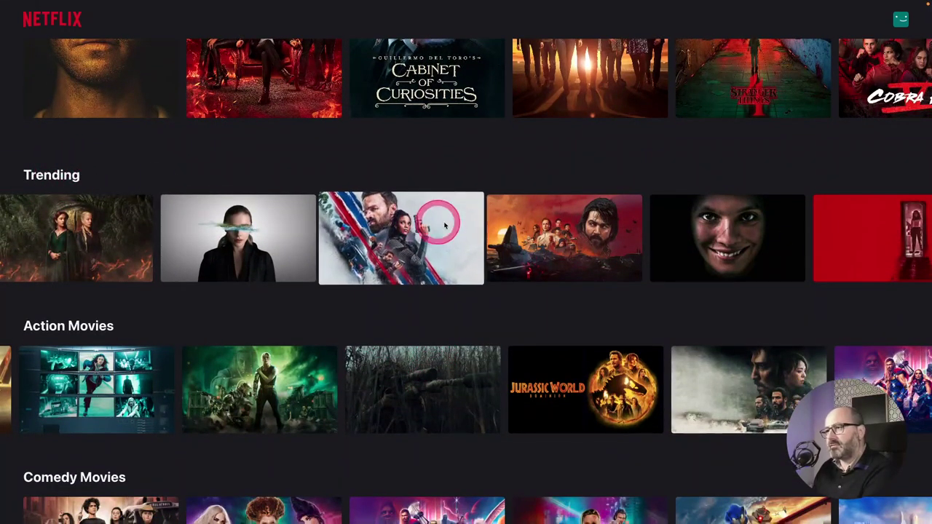
{"action": "scroll", "coordinate": [484, 262], "scroll_direction": "right", "scroll_amount": 4}
{"action": "scroll", "coordinate": [542, 334], "scroll_direction": "down", "scroll_amount": 5}
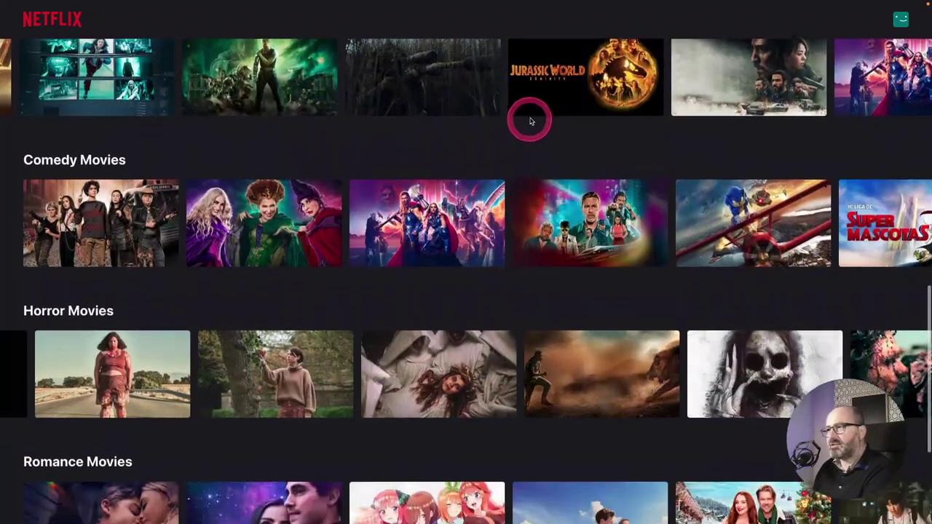
{"action": "scroll", "coordinate": [497, 196], "scroll_direction": "right", "scroll_amount": 2}
{"action": "scroll", "coordinate": [497, 196], "scroll_direction": "right", "scroll_amount": 6}
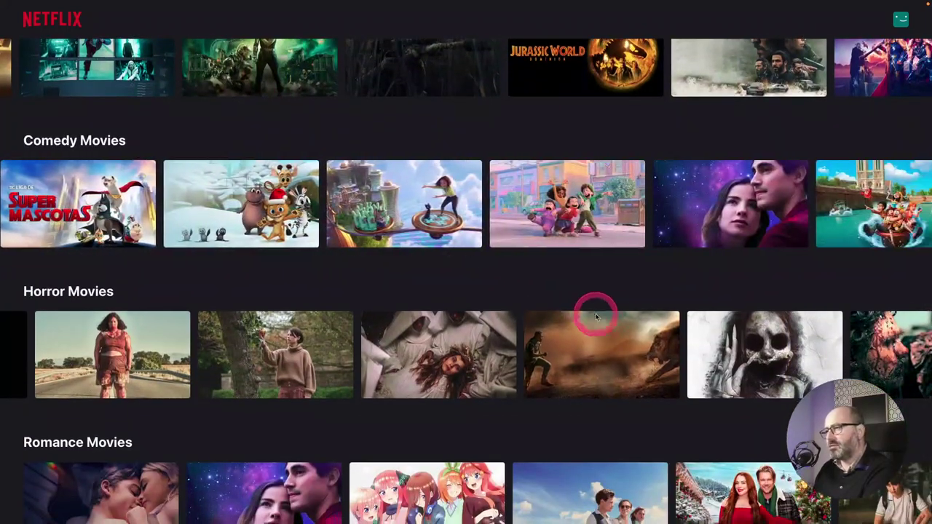
{"action": "scroll", "coordinate": [596, 313], "scroll_direction": "right", "scroll_amount": 6}
{"action": "scroll", "coordinate": [596, 323], "scroll_direction": "down", "scroll_amount": 3}
{"action": "scroll", "coordinate": [583, 306], "scroll_direction": "right", "scroll_amount": 6}
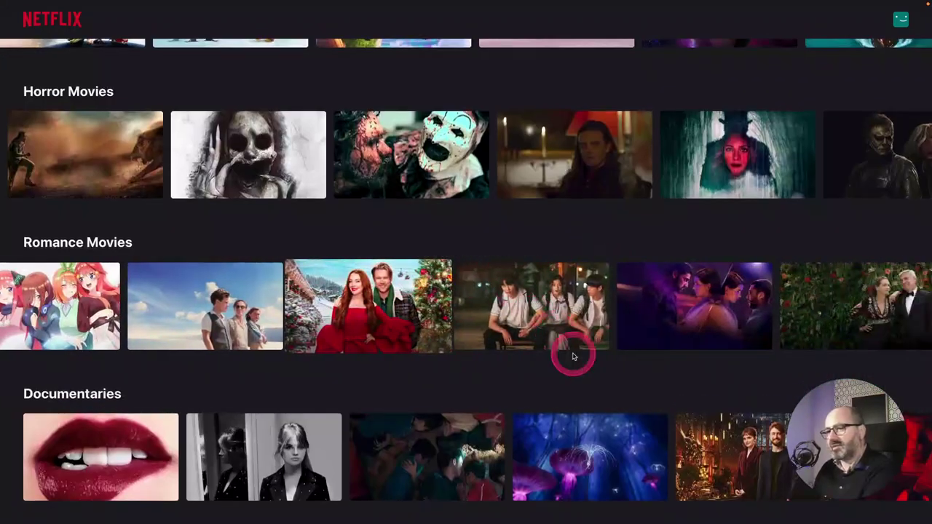
{"action": "scroll", "coordinate": [591, 408], "scroll_direction": "right", "scroll_amount": 4}
{"action": "scroll", "coordinate": [582, 423], "scroll_direction": "left", "scroll_amount": 4}
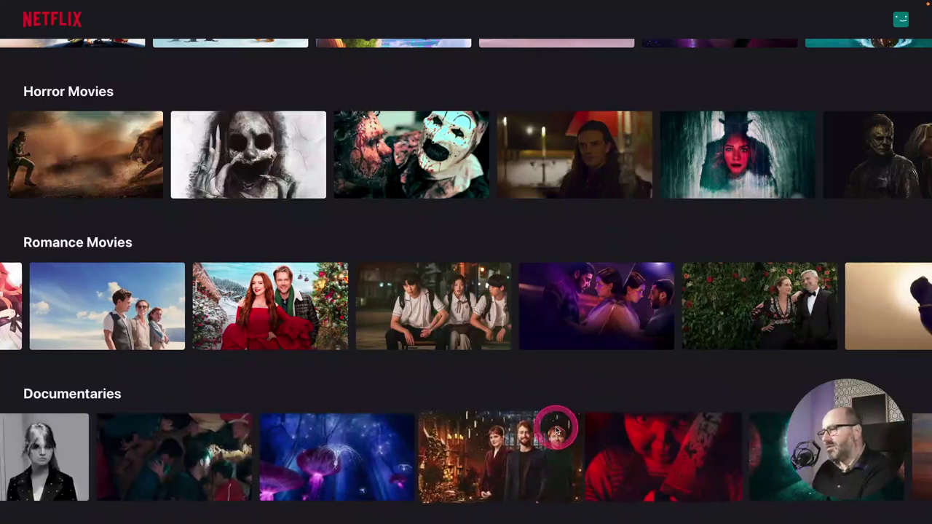
Scroll back to the top, reload for a new hero title, and return to Bricks Builder.
{"action": "scroll", "coordinate": [511, 331], "scroll_direction": "up", "scroll_amount": 8}
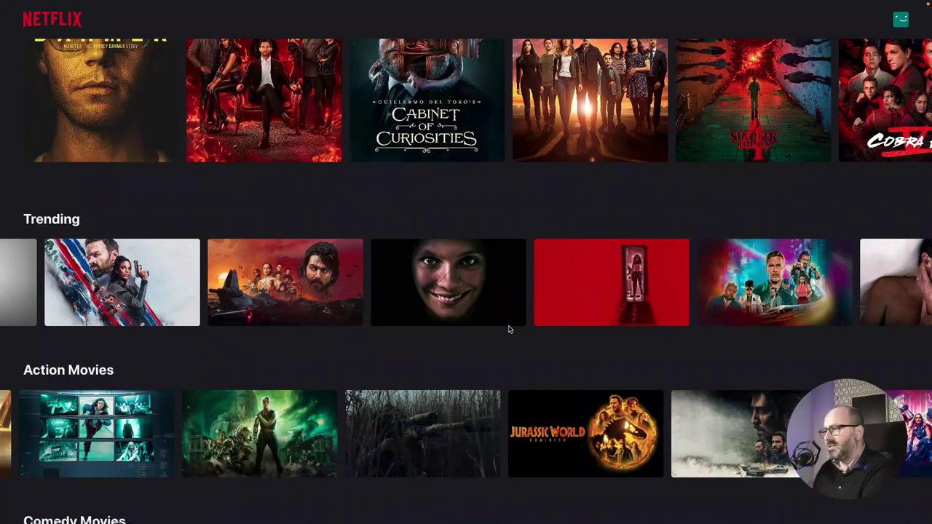
{"action": "scroll", "coordinate": [509, 329], "scroll_direction": "up", "scroll_amount": 6}
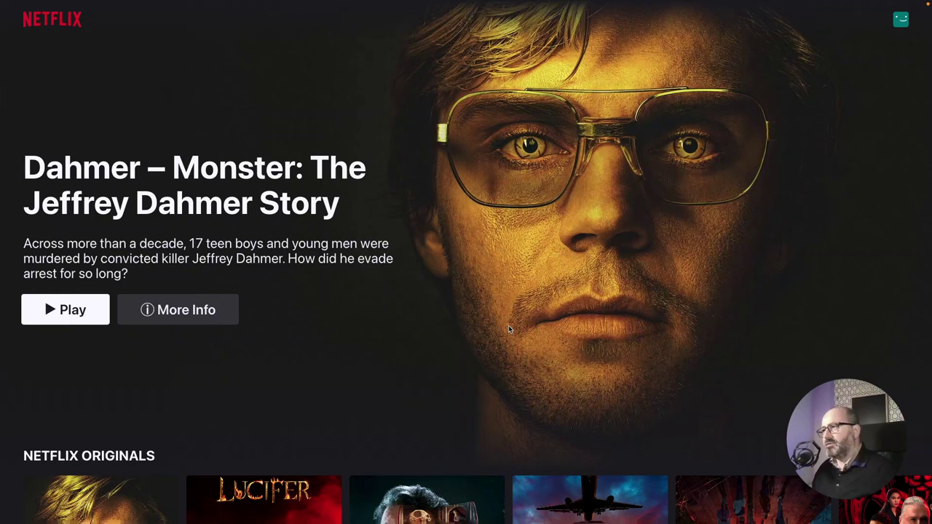
{"action": "key", "text": "super+r"}
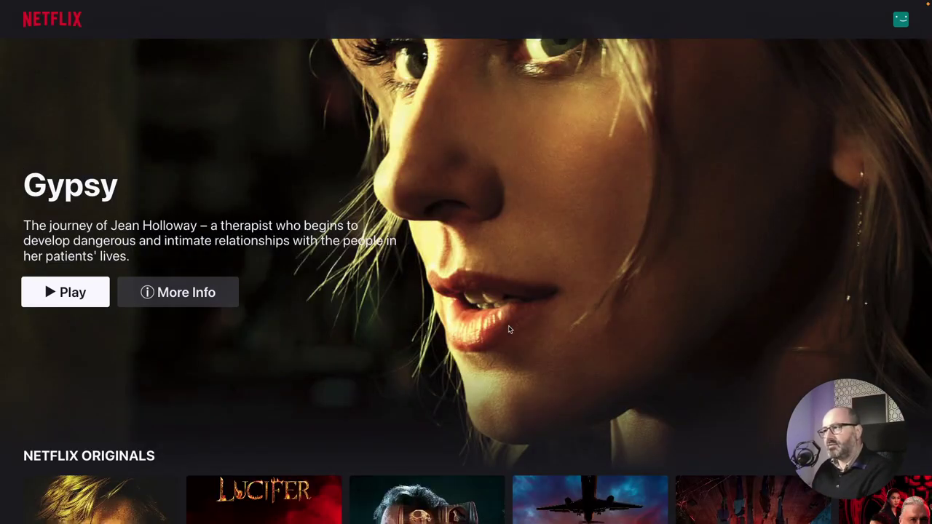
{"action": "key", "text": "ctrl+Tab"}
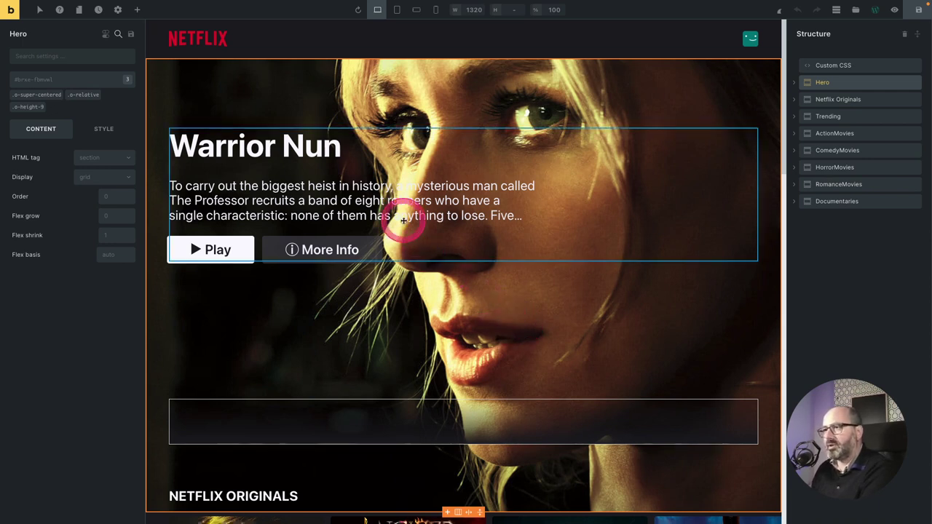
{"action": "left_click", "coordinate": [310, 149]}
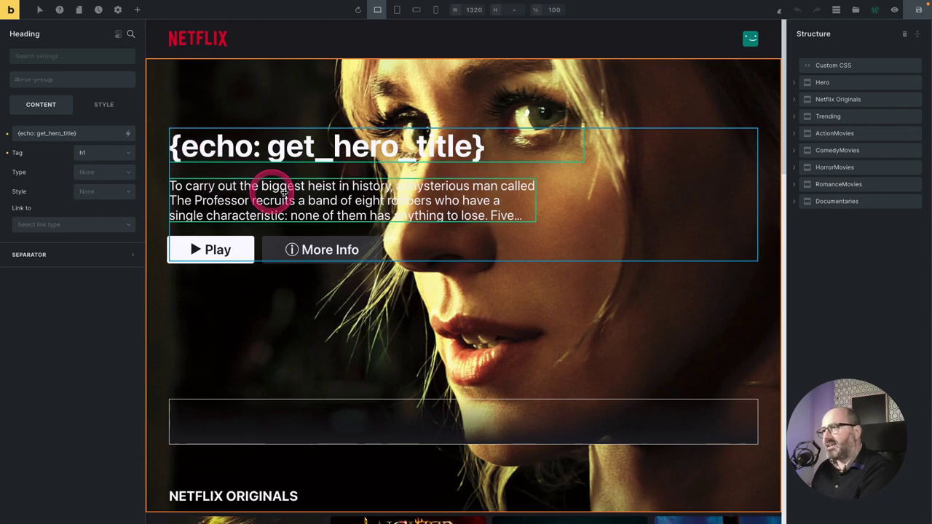
{"action": "left_click", "coordinate": [437, 197]}
{"action": "scroll", "coordinate": [679, 300], "scroll_direction": "down", "scroll_amount": 5}
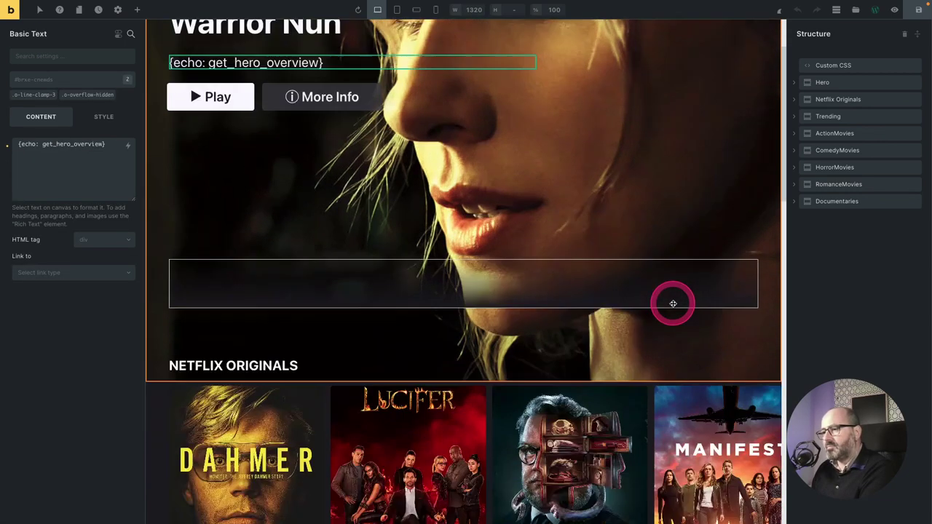
{"action": "scroll", "coordinate": [390, 227], "scroll_direction": "up", "scroll_amount": 5}
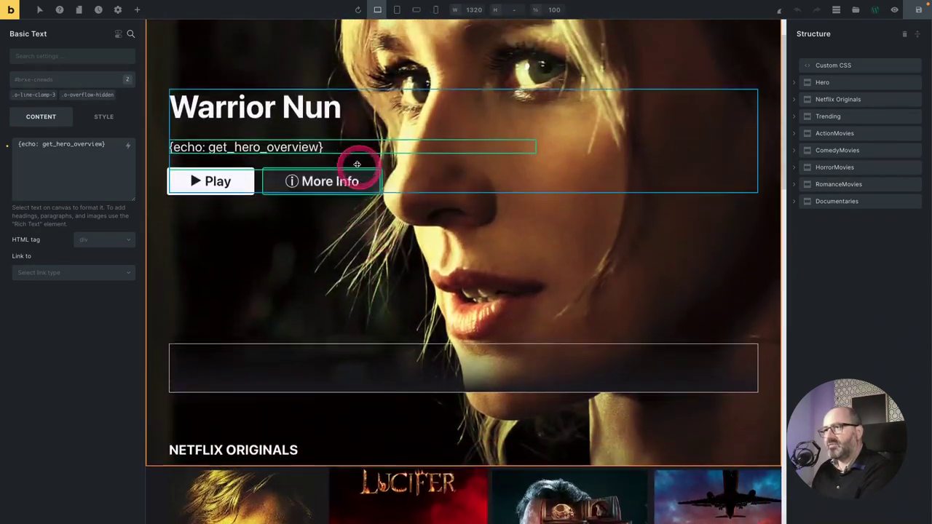
{"action": "left_click", "coordinate": [734, 287]}
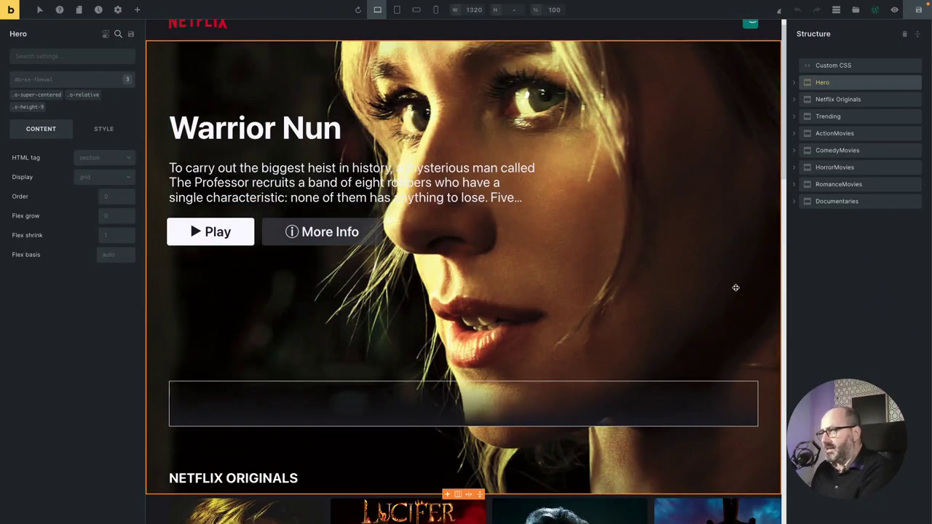
{"action": "scroll", "coordinate": [735, 287], "scroll_direction": "up", "scroll_amount": 1}
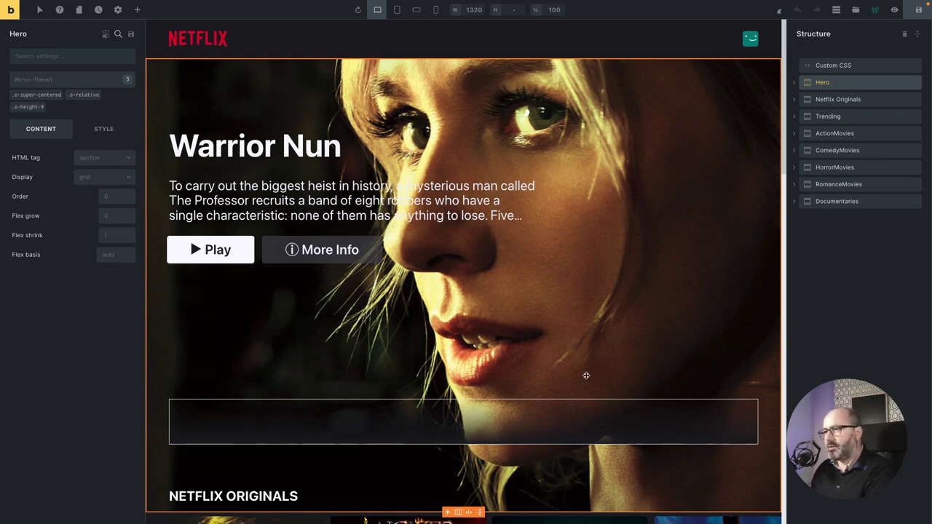
Run the completed setup command in the terminal.
{"action": "key", "text": "ctrl+Left"}
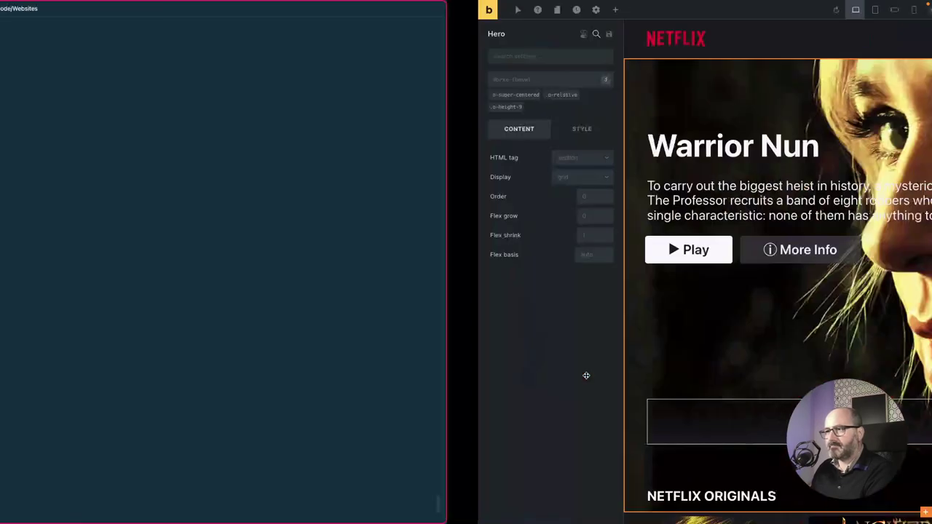
{"action": "type", "text": "etflix-clon"}
{"action": "key", "text": "Return"}
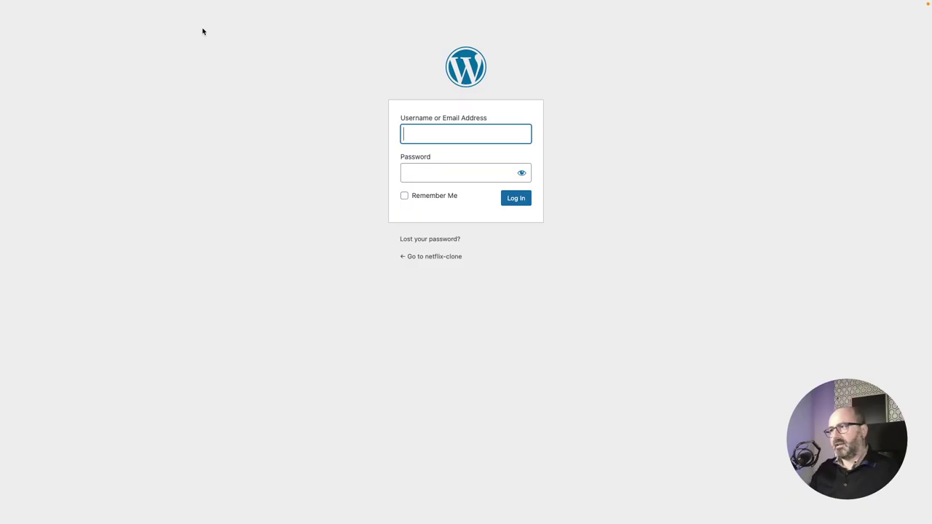
Log in to the netflix-clone WordPress admin with the admin username and password.
{"action": "left_click", "coordinate": [447, 167]}
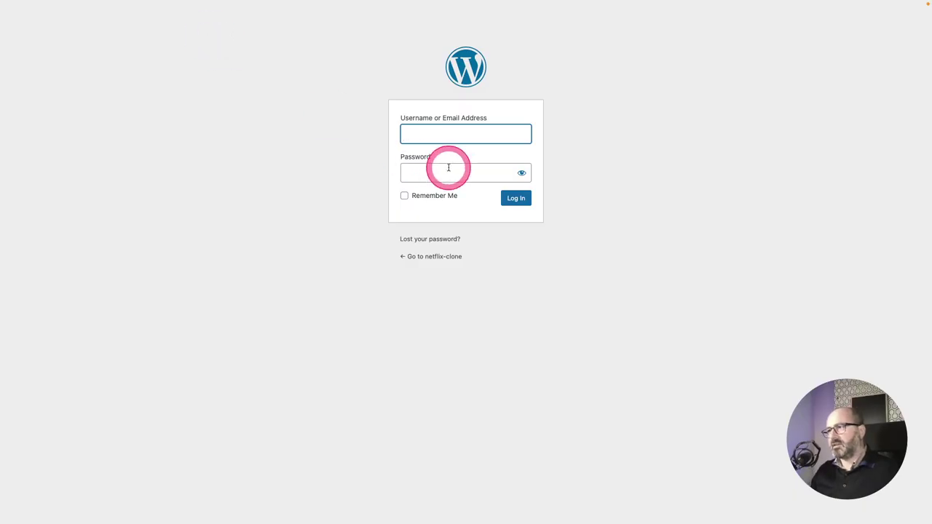
{"action": "left_click", "coordinate": [420, 131]}
{"action": "type", "text": "admin"}
{"action": "key", "text": "Tab"}
{"action": "type", "text": "pass"}
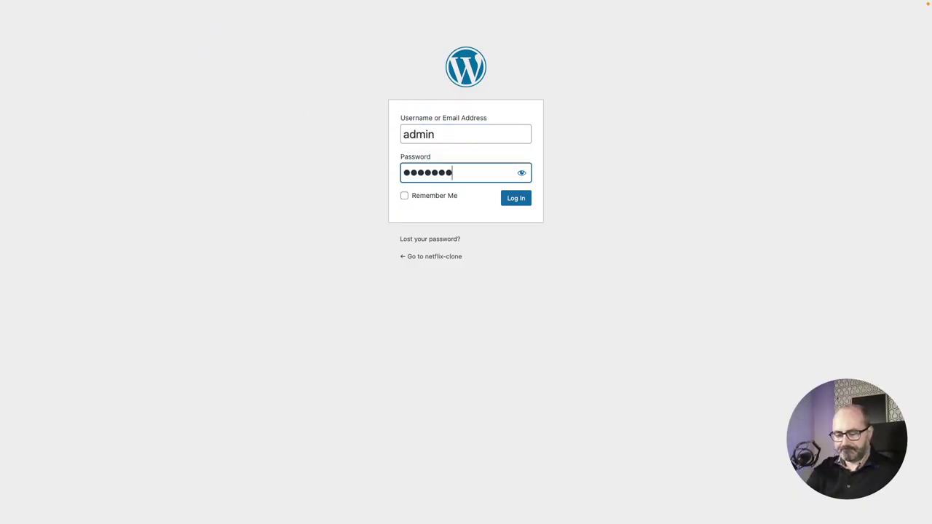
{"action": "type", "text": "word"}
{"action": "key", "text": "Return"}
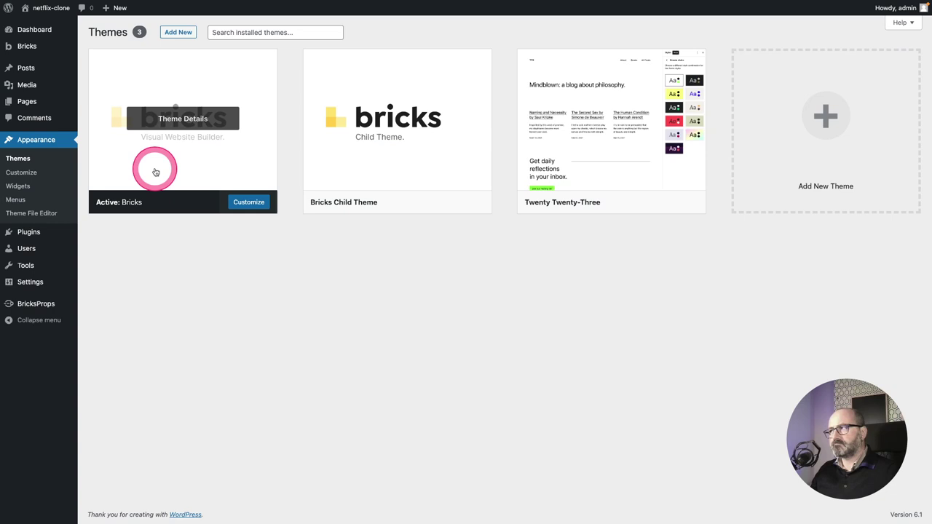
Review the Bricks theme details, then activate the Bricks Child Theme.
{"action": "left_click", "coordinate": [151, 169]}
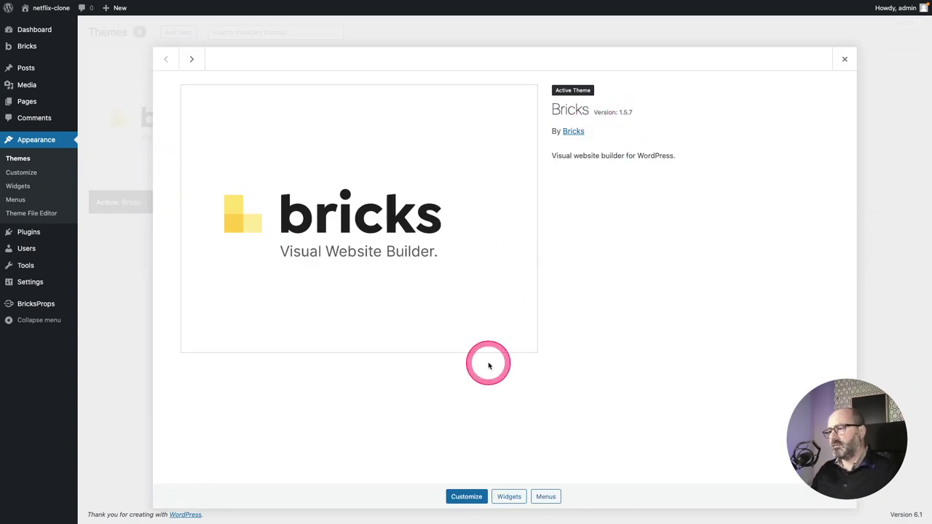
{"action": "left_click", "coordinate": [844, 59]}
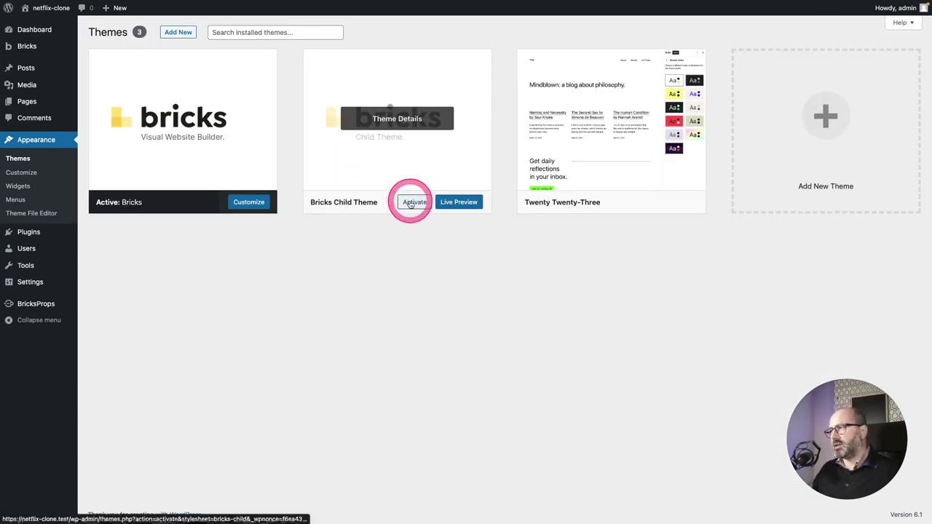
{"action": "left_click", "coordinate": [412, 202]}
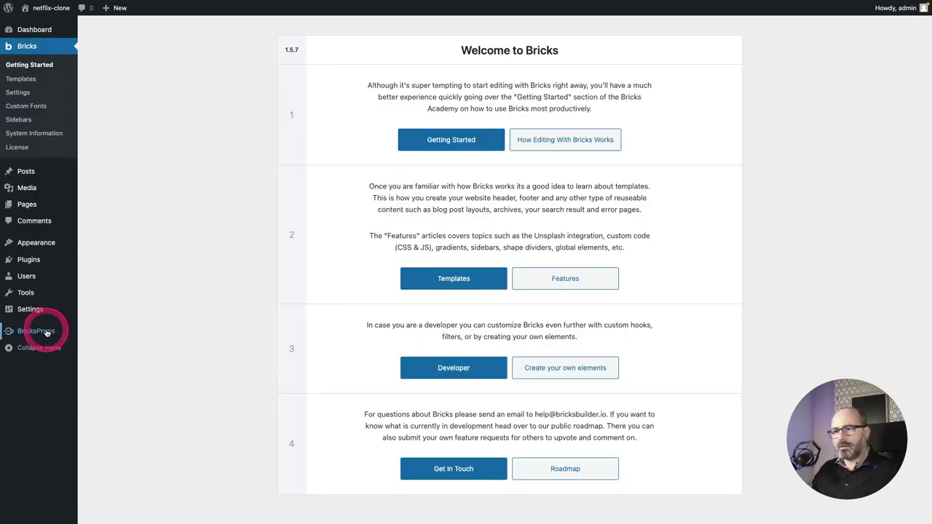
In BricksProps settings, enable the global theme and Gutenberg color/SVG preset removal, then save.
{"action": "mouse_move", "coordinate": [46, 332]}
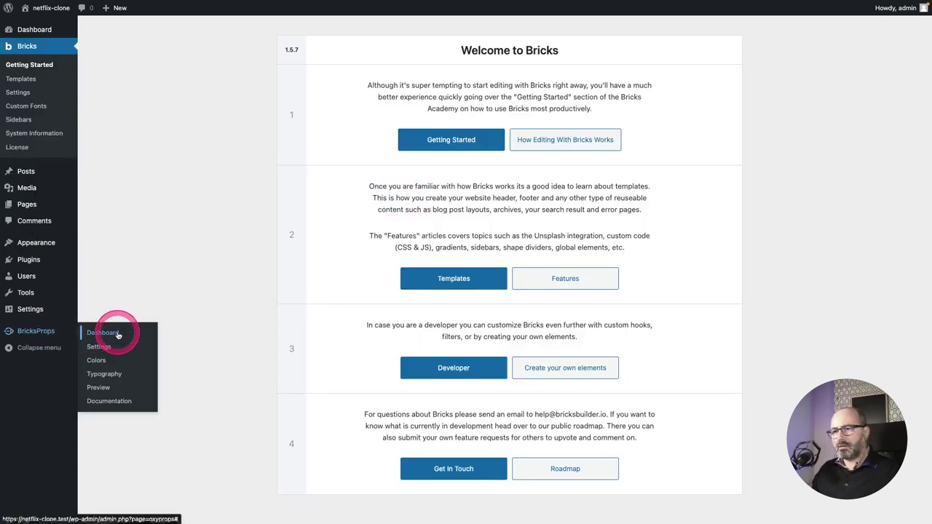
{"action": "left_click", "coordinate": [107, 327]}
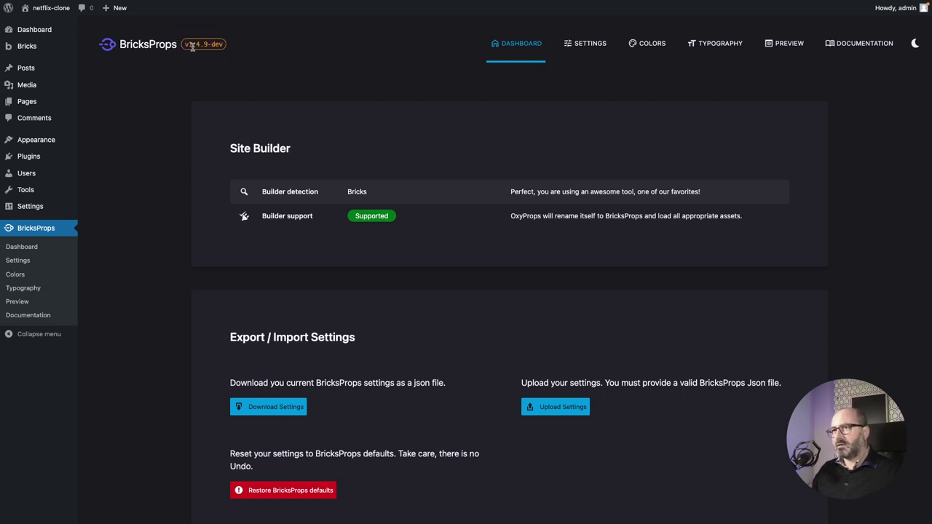
{"action": "left_click", "coordinate": [595, 51]}
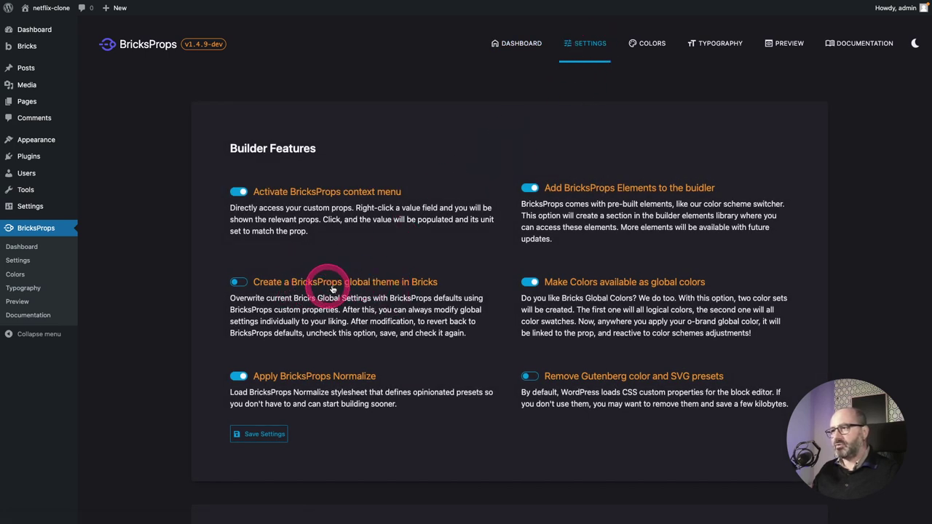
{"action": "left_click", "coordinate": [249, 285]}
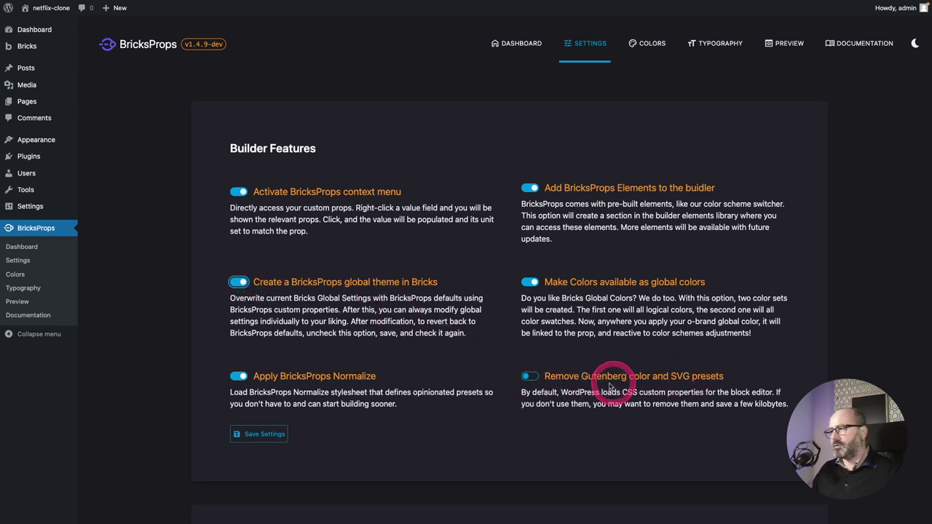
{"action": "left_click", "coordinate": [529, 376]}
{"action": "left_click", "coordinate": [258, 433]}
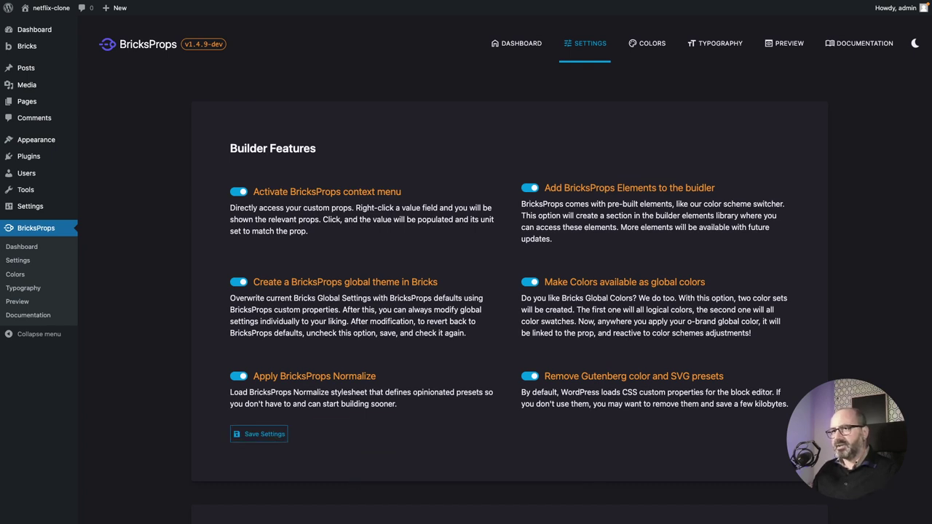
Create a new page and title it 'Home'.
{"action": "mouse_move", "coordinate": [32, 106]}
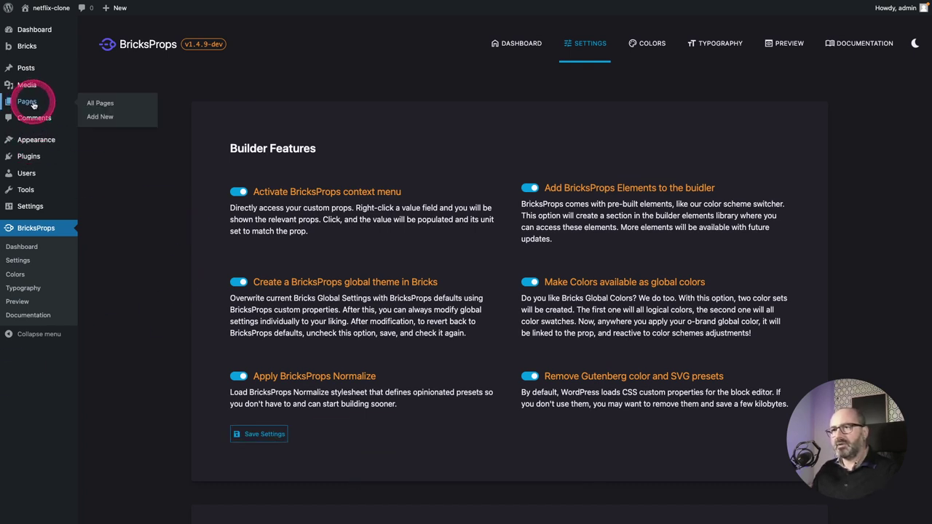
{"action": "left_click", "coordinate": [99, 104]}
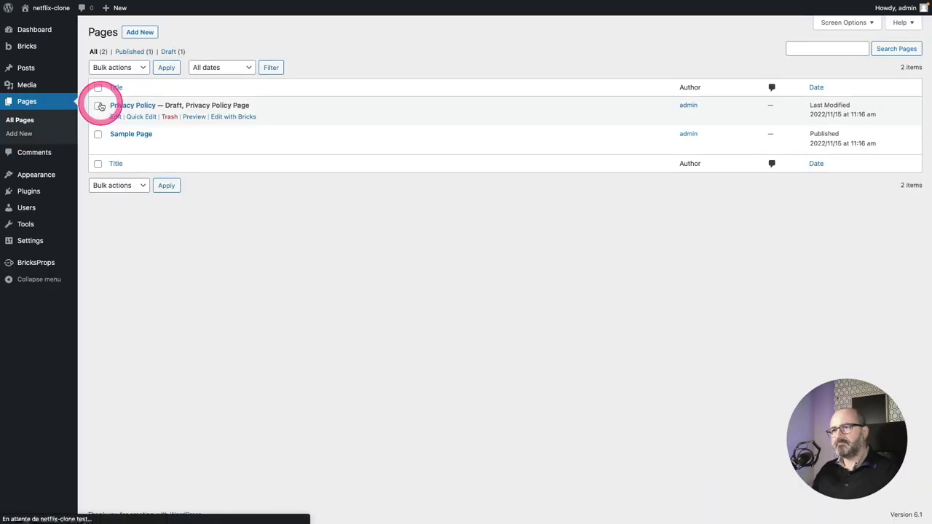
{"action": "left_click", "coordinate": [140, 32]}
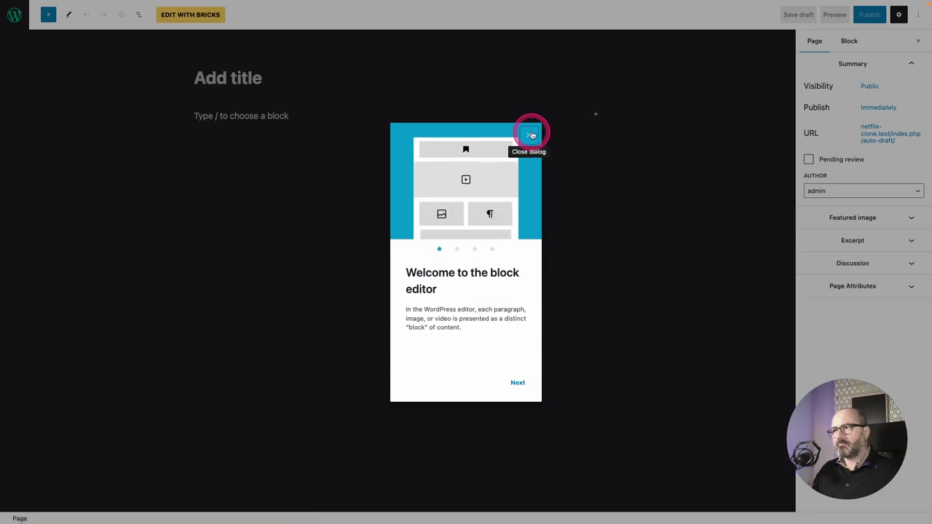
{"action": "left_click", "coordinate": [532, 135]}
{"action": "left_click", "coordinate": [267, 85]}
{"action": "type", "text": "Home"}
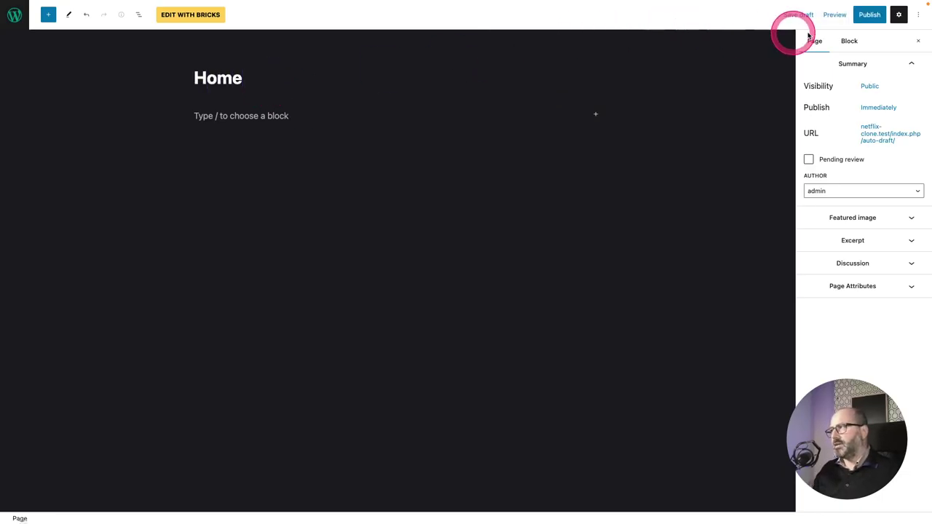
Publish the Home page and open it in Bricks Builder.
{"action": "left_click", "coordinate": [869, 14]}
{"action": "left_click", "coordinate": [833, 16]}
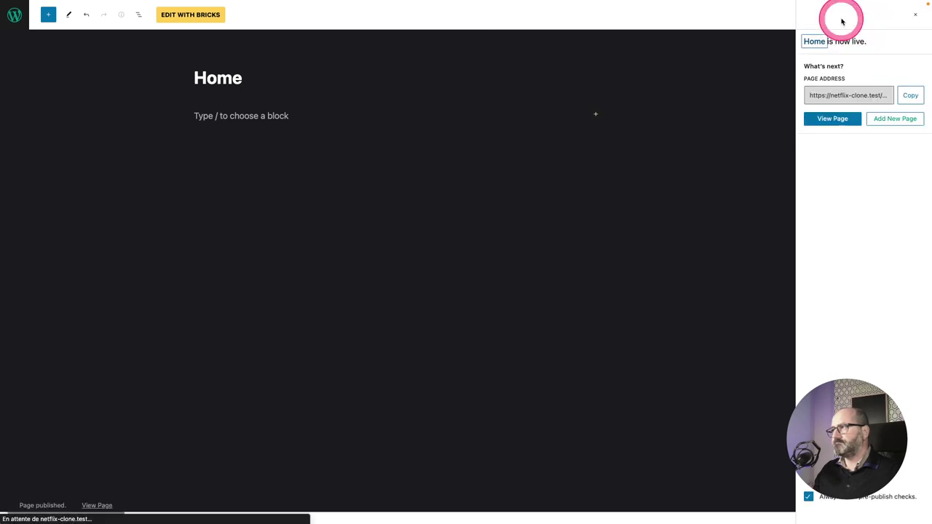
{"action": "left_click", "coordinate": [200, 17]}
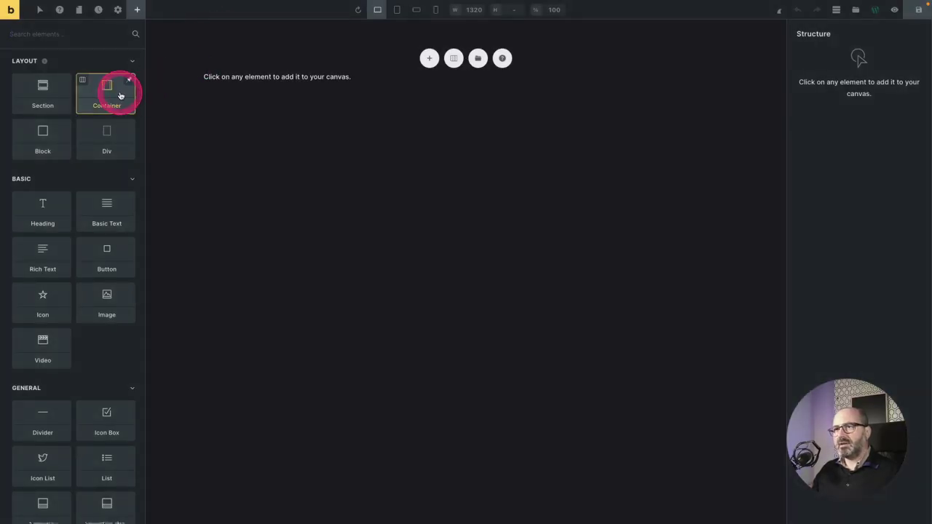
Add a section with a container and give the section the o-height-9 class.
{"action": "left_click", "coordinate": [51, 93]}
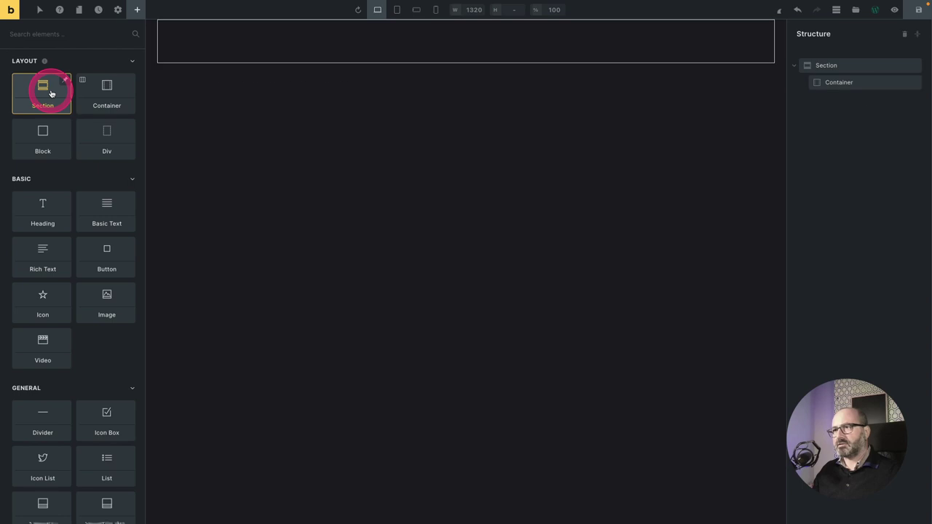
{"action": "left_click", "coordinate": [33, 37]}
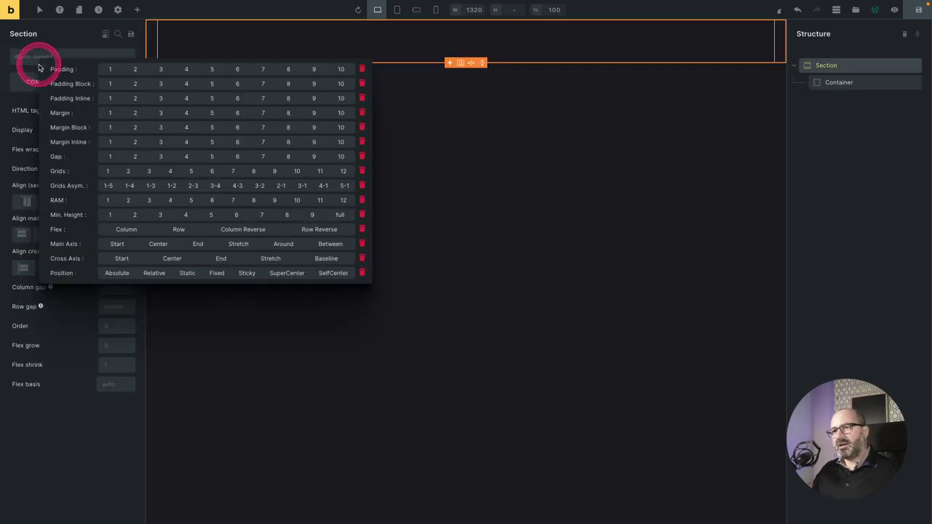
{"action": "left_click", "coordinate": [137, 212]}
{"action": "left_click", "coordinate": [315, 216]}
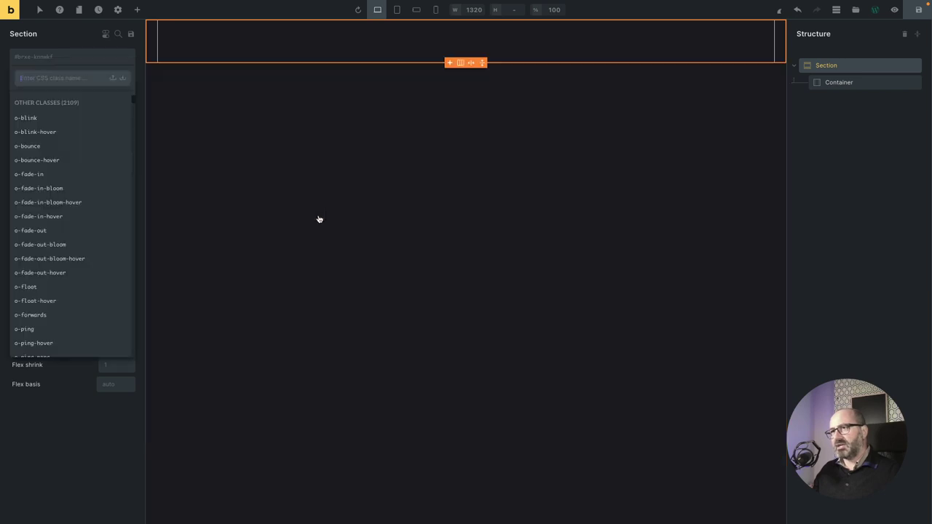
{"action": "left_click", "coordinate": [316, 216]}
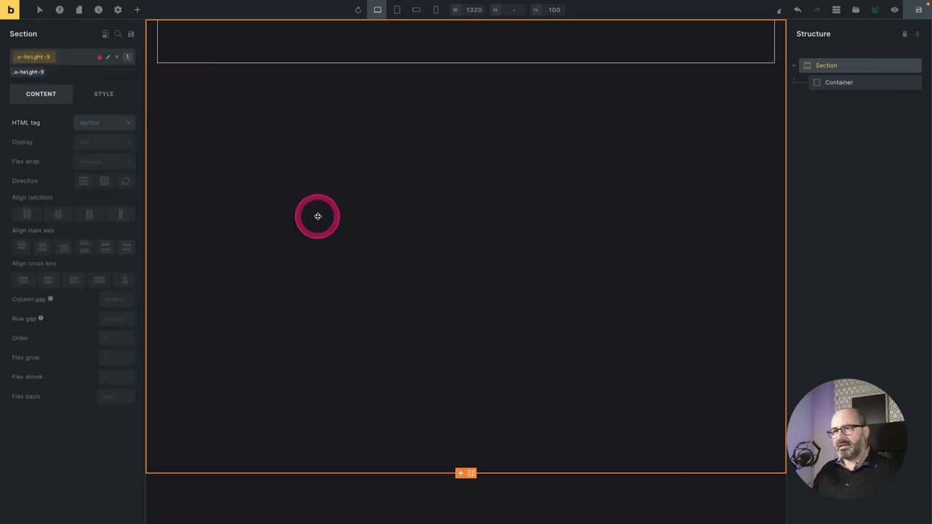
Add the o-super-centered and o-relative classes to the section.
{"action": "left_click", "coordinate": [69, 53]}
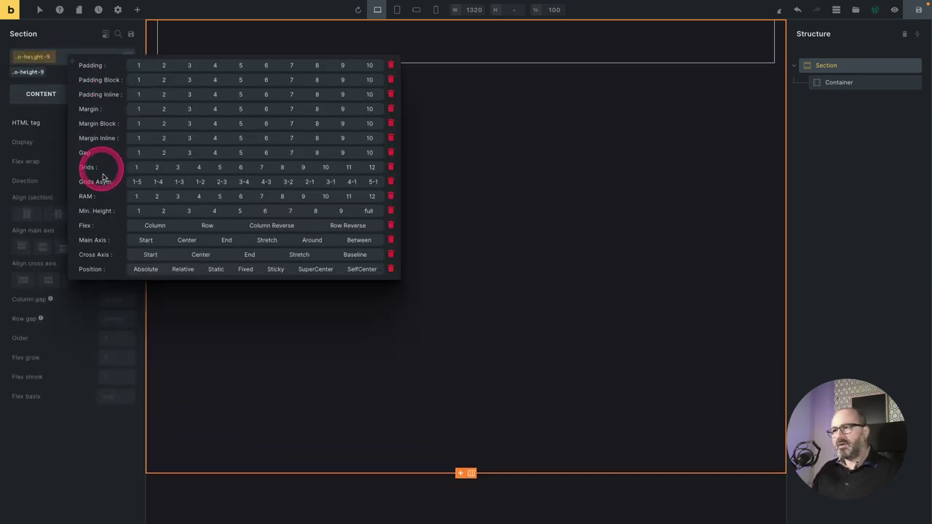
{"action": "left_click", "coordinate": [315, 269]}
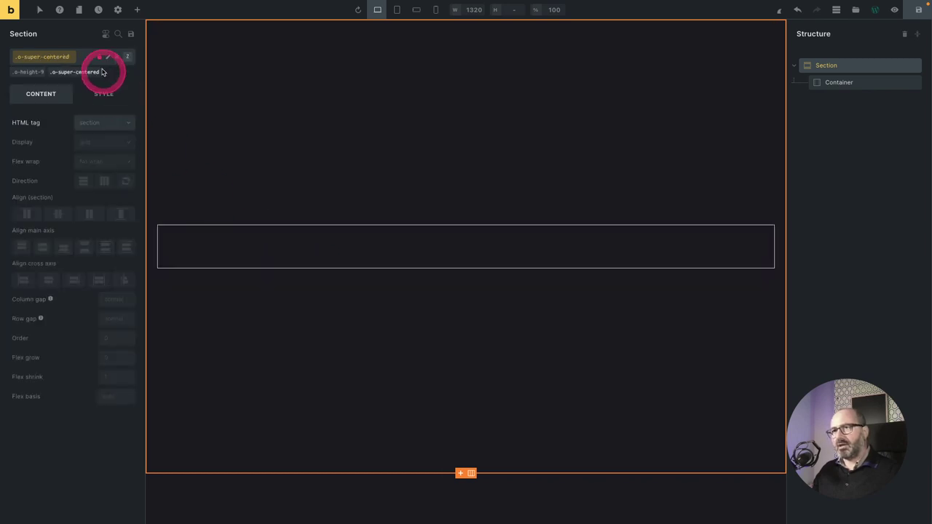
{"action": "left_click", "coordinate": [81, 57]}
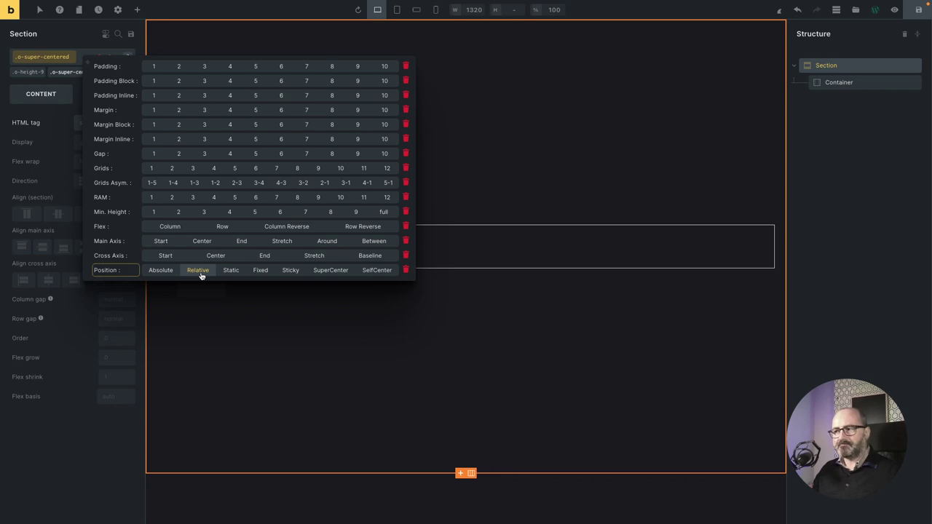
{"action": "left_click", "coordinate": [198, 271]}
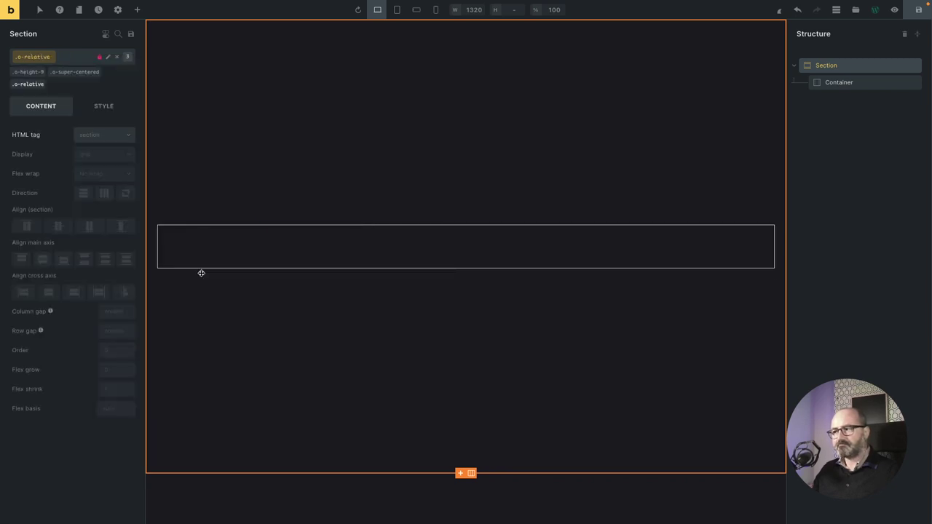
{"action": "left_click", "coordinate": [236, 241]}
Add a Heading inside the container, then duplicate the section.
{"action": "left_click", "coordinate": [135, 9]}
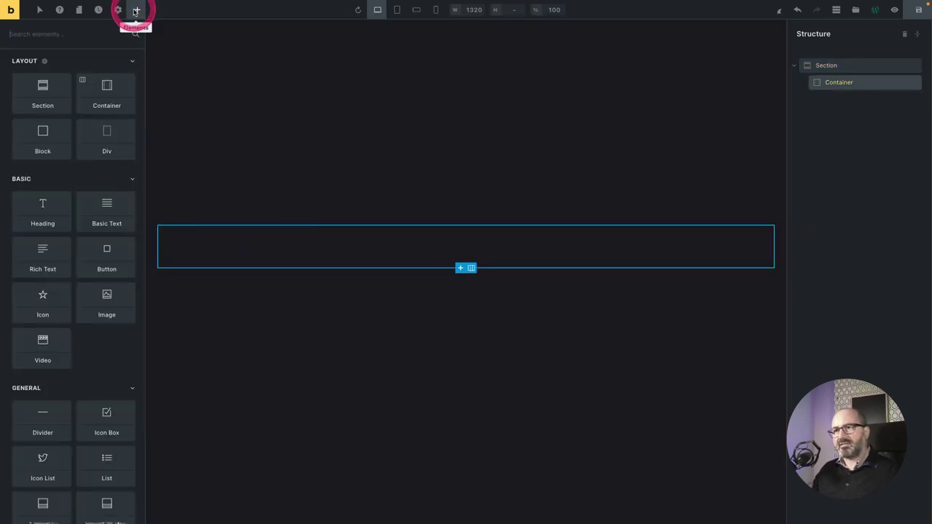
{"action": "left_click", "coordinate": [45, 207]}
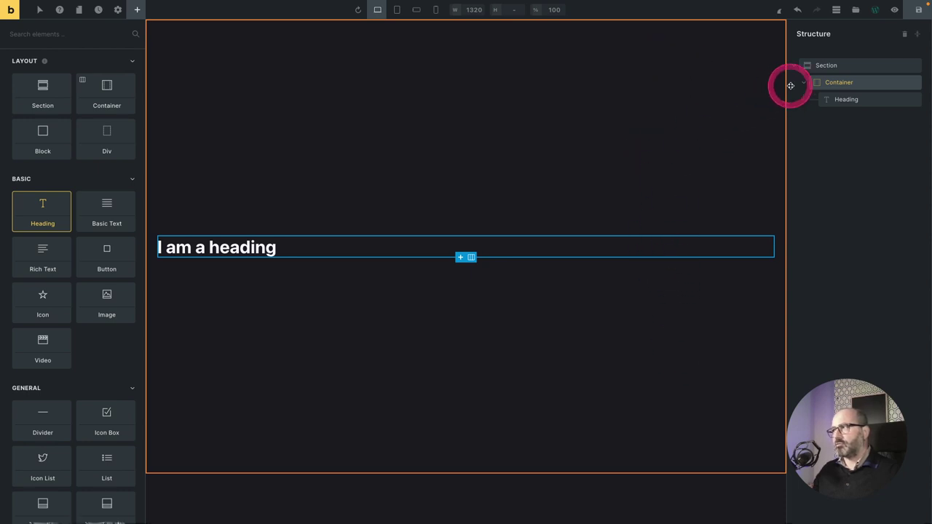
{"action": "left_click", "coordinate": [867, 64]}
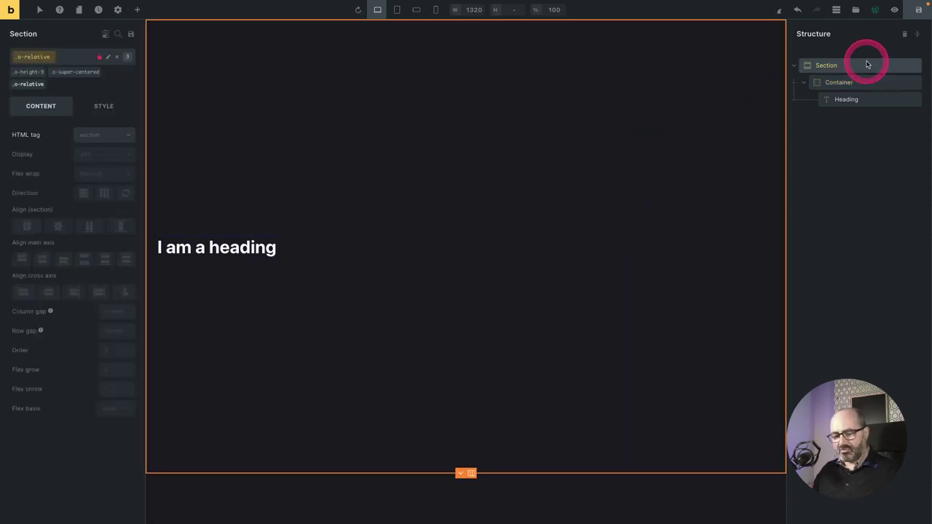
{"action": "key", "text": "ctrl+d"}
Rearrange the sections in the structure panel, naming the first Hero, and exit to the WordPress editor.
{"action": "left_click_drag", "start_coordinate": [867, 65], "coordinate": [828, 67]}
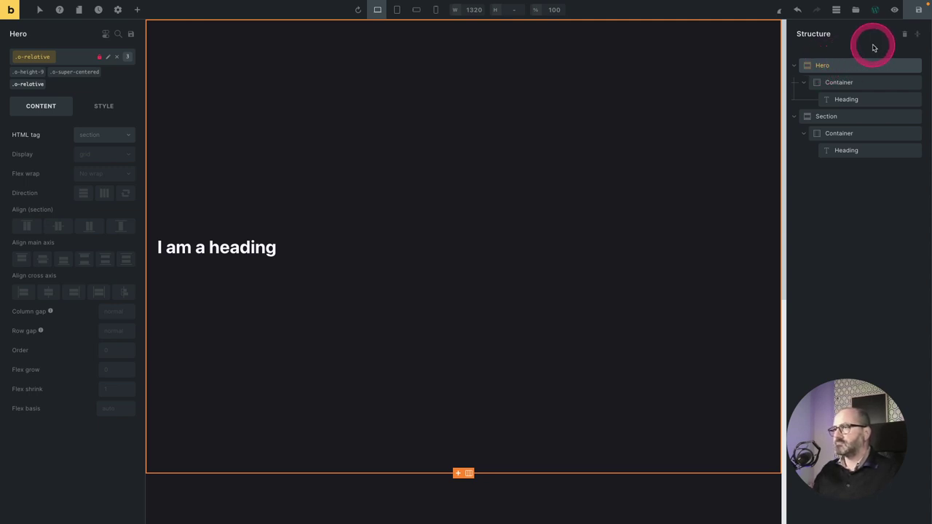
{"action": "scroll", "coordinate": [611, 127], "scroll_direction": "down", "scroll_amount": 6}
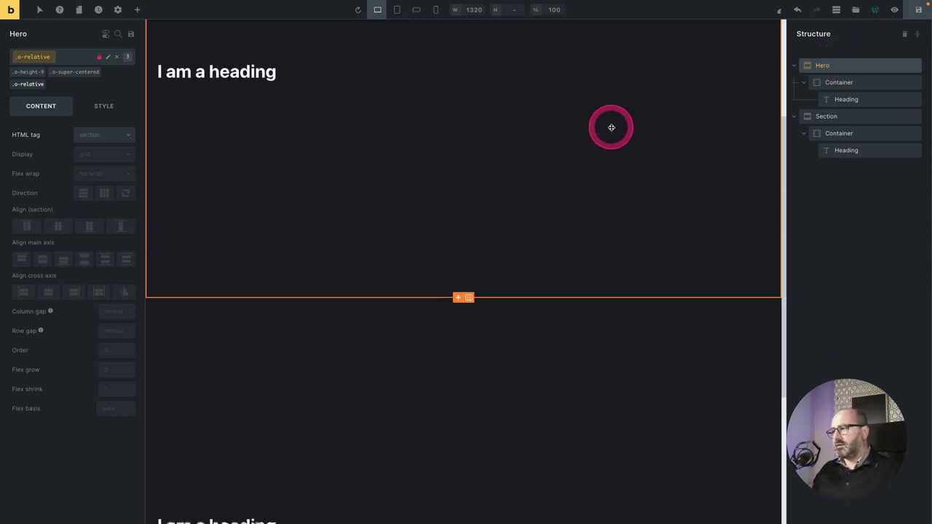
{"action": "scroll", "coordinate": [612, 126], "scroll_direction": "up", "scroll_amount": 1}
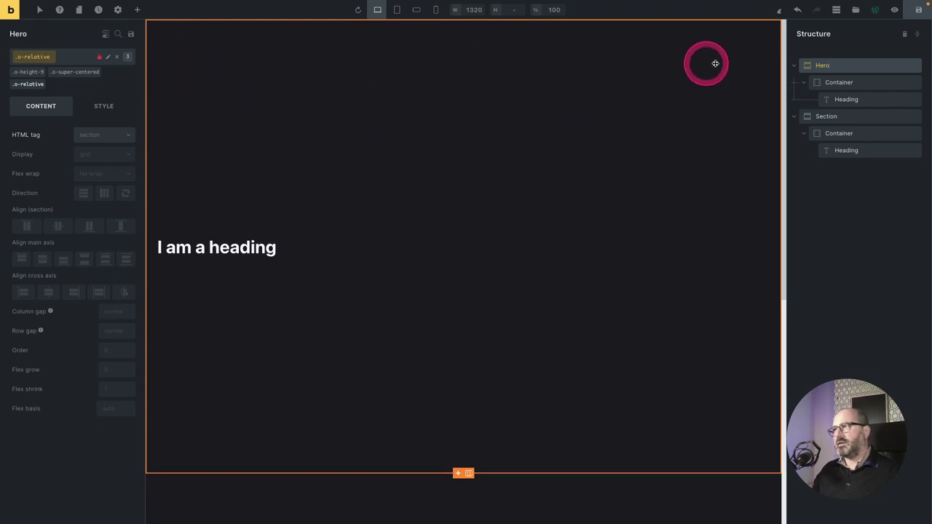
{"action": "left_click", "coordinate": [875, 9]}
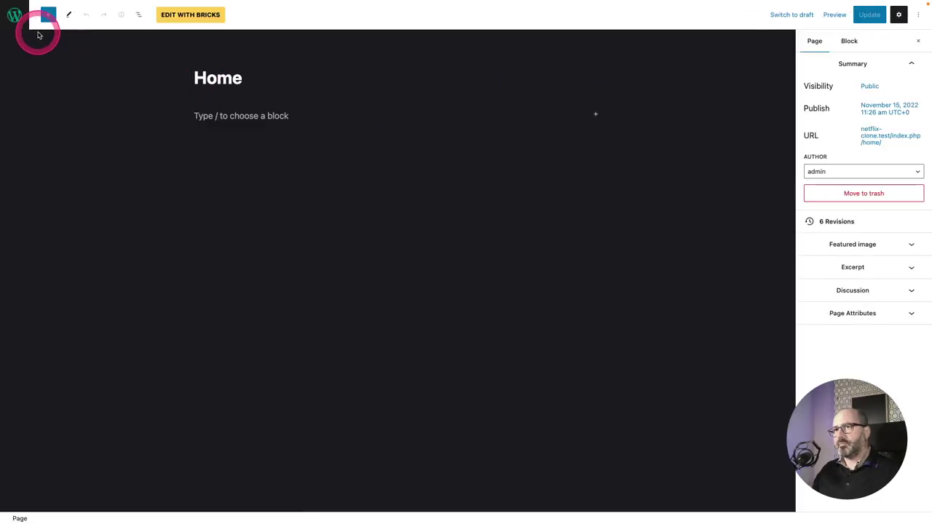
Create a new Bricks template titled 'Header'.
{"action": "left_click", "coordinate": [14, 16]}
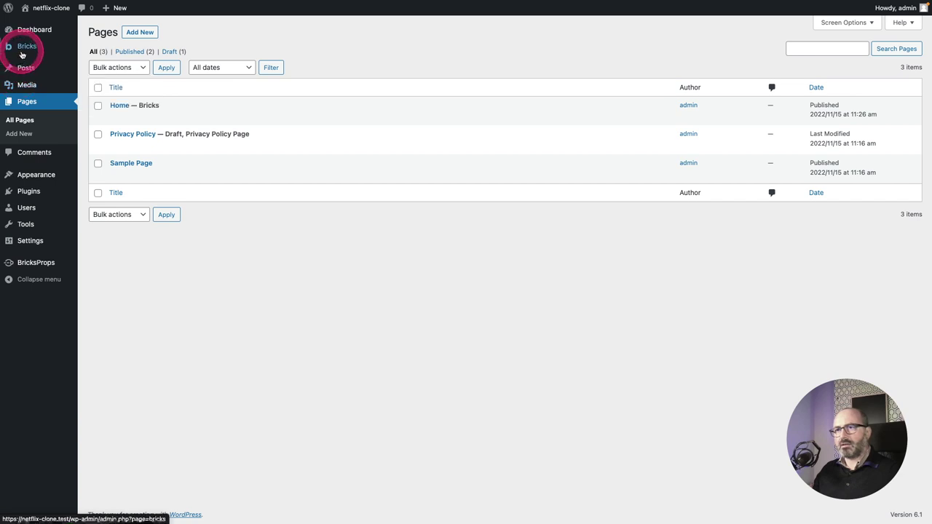
{"action": "mouse_move", "coordinate": [22, 48]}
{"action": "left_click", "coordinate": [103, 63]}
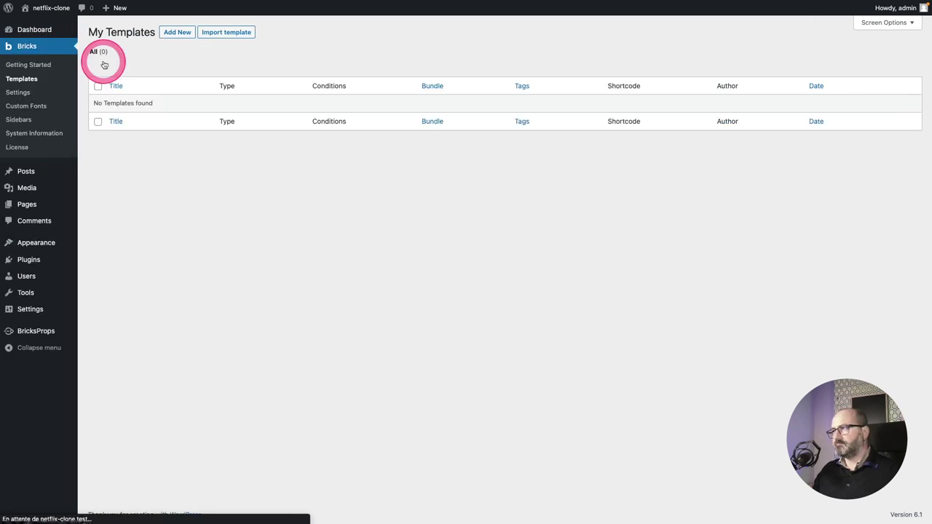
{"action": "left_click", "coordinate": [179, 33]}
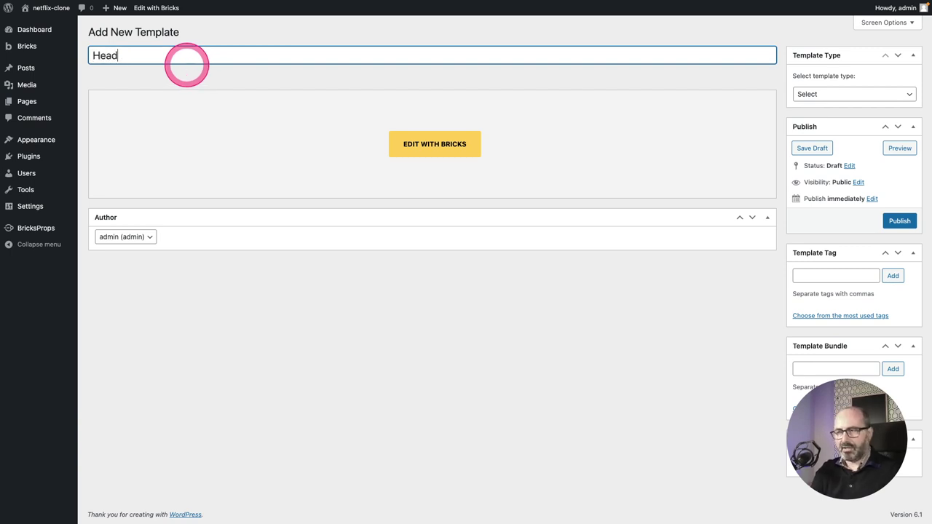
{"action": "type", "text": "Headr"}
{"action": "key", "text": "BackSpace"}
{"action": "type", "text": "er"}
Set the template type to Header, publish it, and open it in Bricks Builder.
{"action": "left_click", "coordinate": [808, 93]}
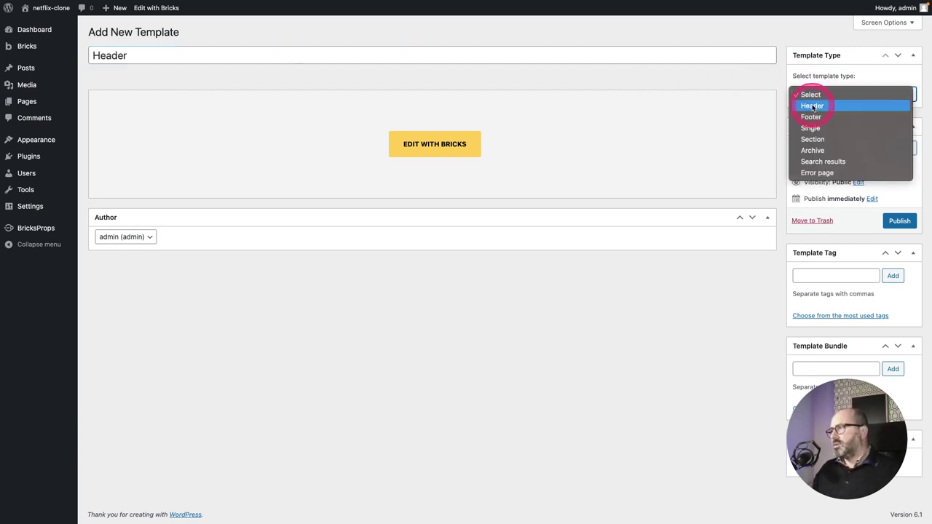
{"action": "left_click", "coordinate": [812, 106]}
{"action": "left_click", "coordinate": [898, 221]}
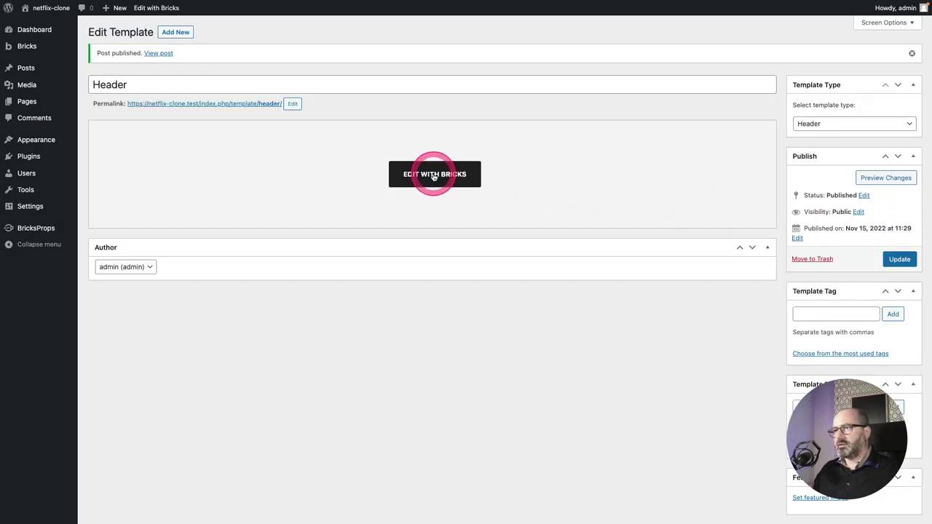
{"action": "left_click", "coordinate": [435, 174]}
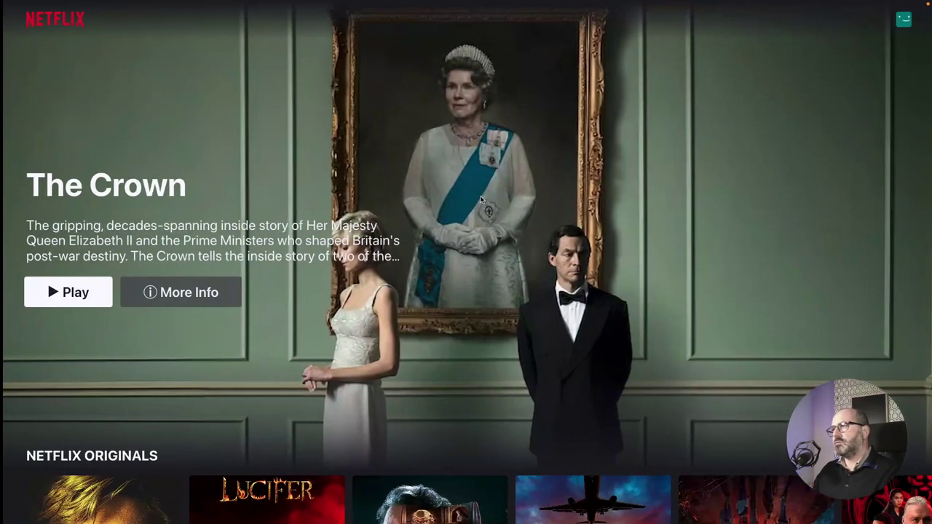
Scroll the reference Netflix page down and up to watch the header darken, then return to the builder.
{"action": "left_click", "coordinate": [481, 200]}
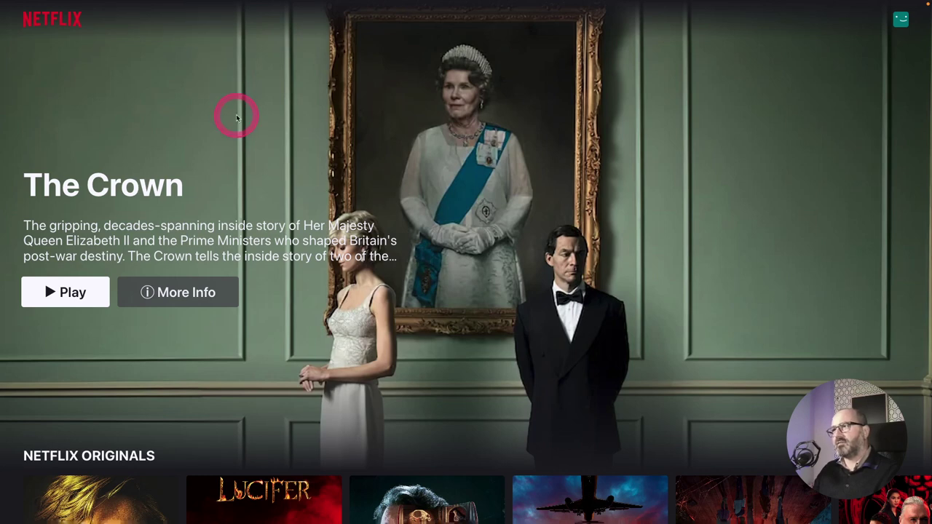
{"action": "scroll", "coordinate": [236, 116], "scroll_direction": "down", "scroll_amount": 1}
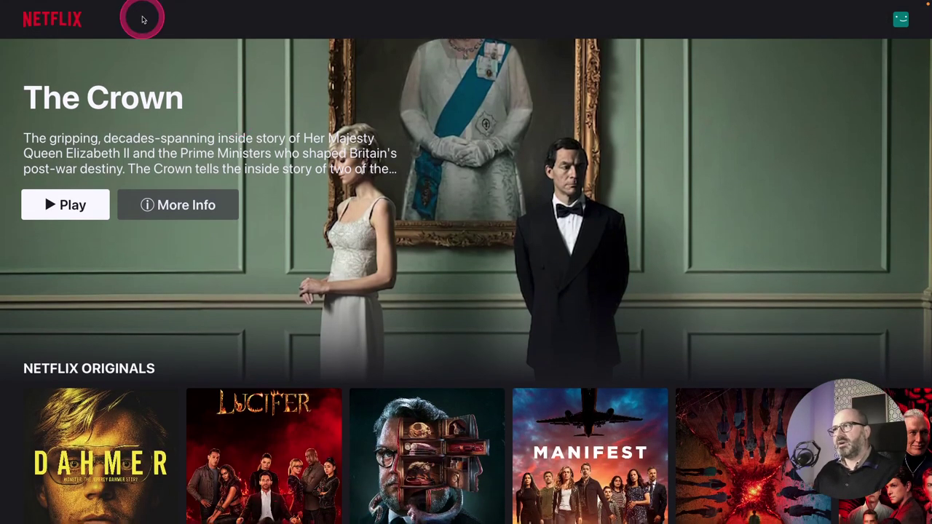
{"action": "scroll", "coordinate": [186, 109], "scroll_direction": "down", "scroll_amount": 1}
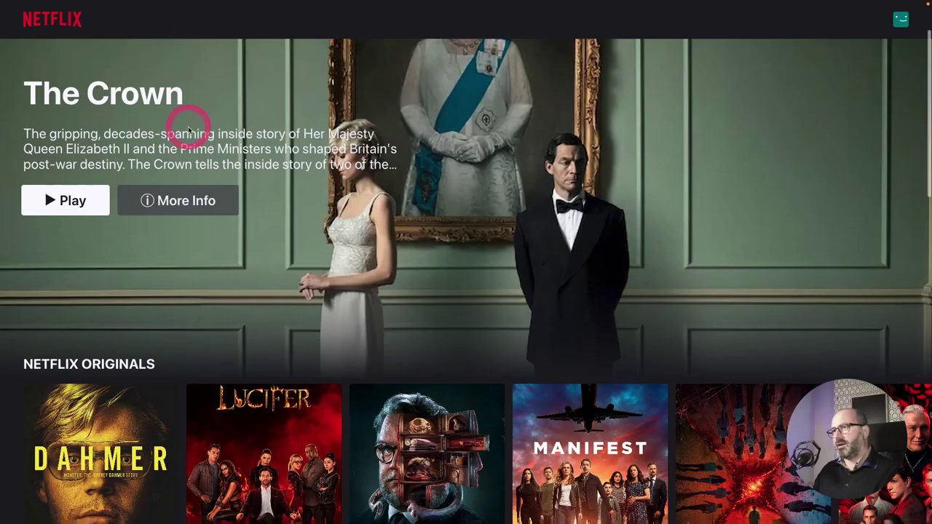
{"action": "scroll", "coordinate": [188, 130], "scroll_direction": "down", "scroll_amount": 6}
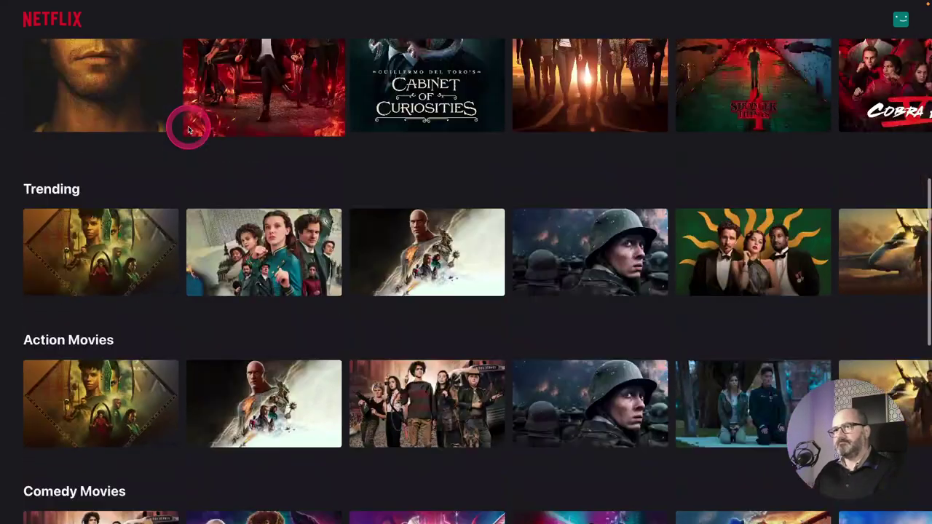
{"action": "scroll", "coordinate": [188, 130], "scroll_direction": "up", "scroll_amount": 7}
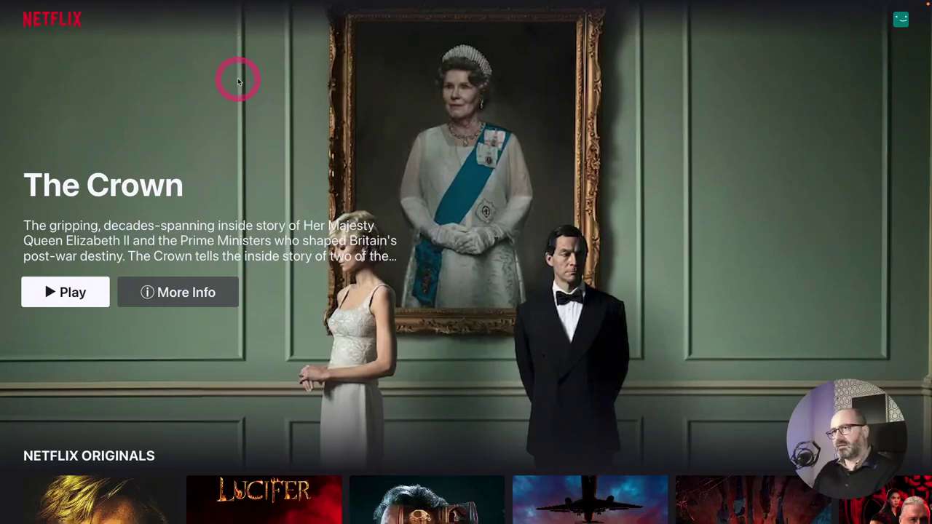
{"action": "scroll", "coordinate": [237, 80], "scroll_direction": "down", "scroll_amount": 2}
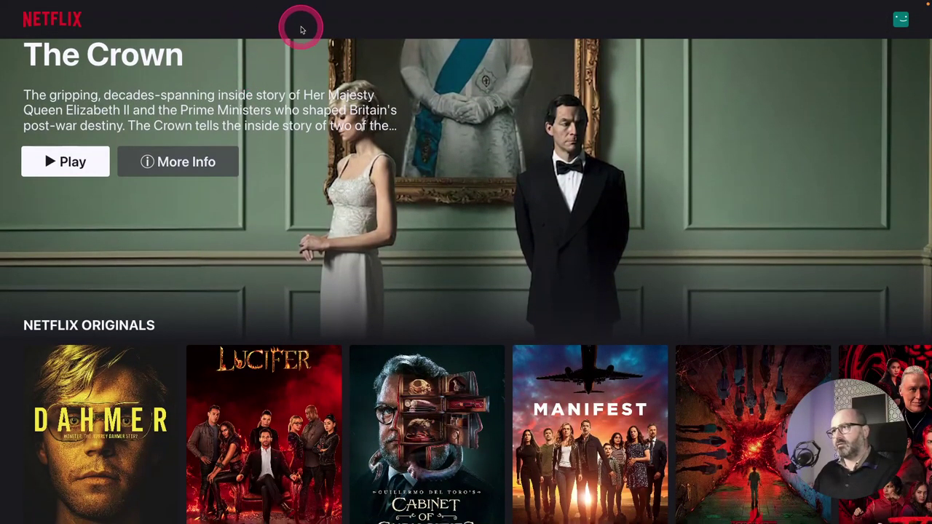
{"action": "scroll", "coordinate": [262, 56], "scroll_direction": "up", "scroll_amount": 2}
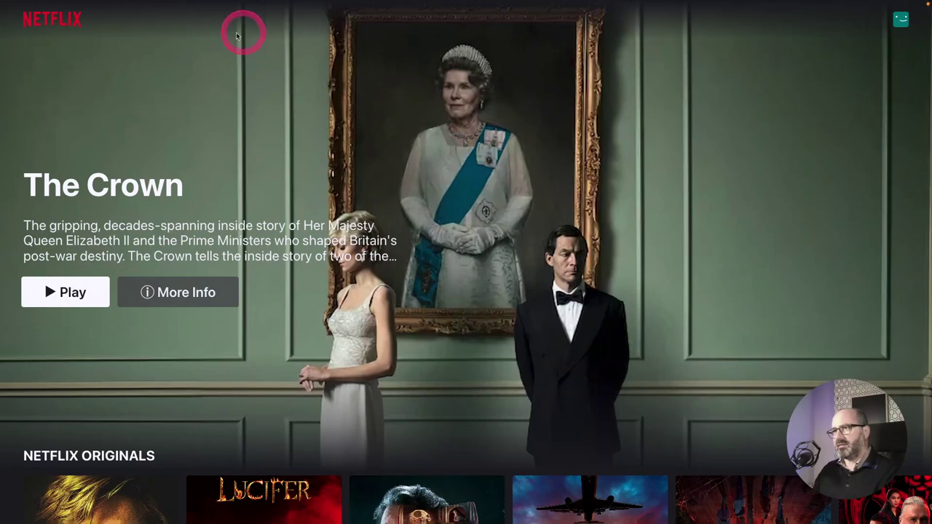
{"action": "key", "text": "ctrl+Left"}
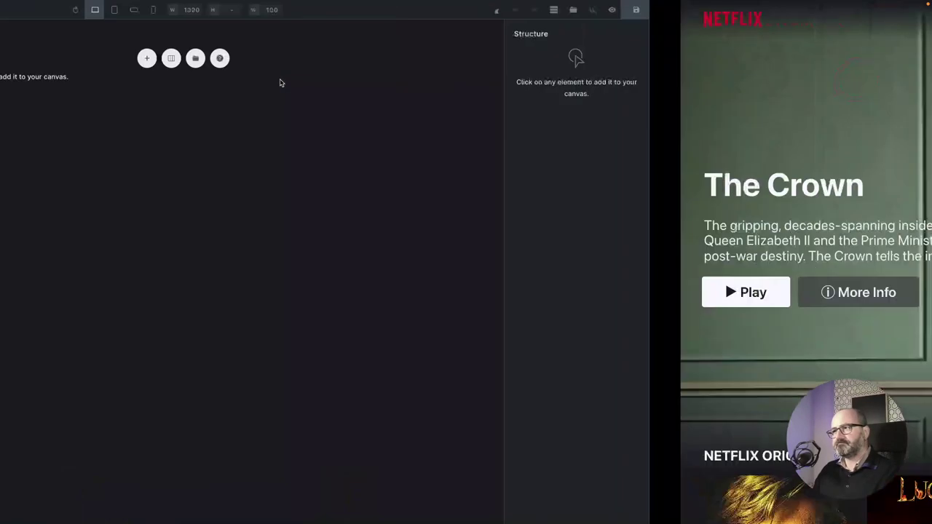
Add a section with a container and make the section fixed with the o-fixed class.
{"action": "left_click", "coordinate": [41, 342]}
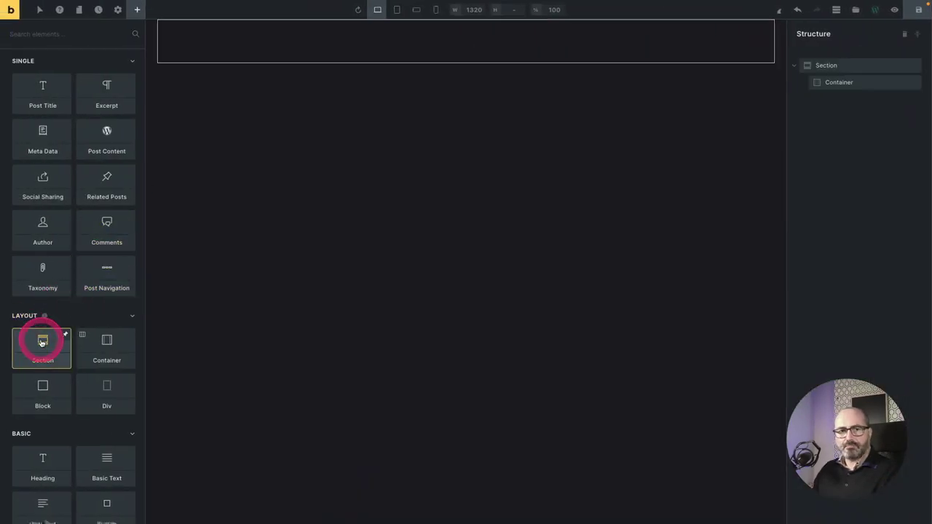
{"action": "left_click", "coordinate": [39, 58]}
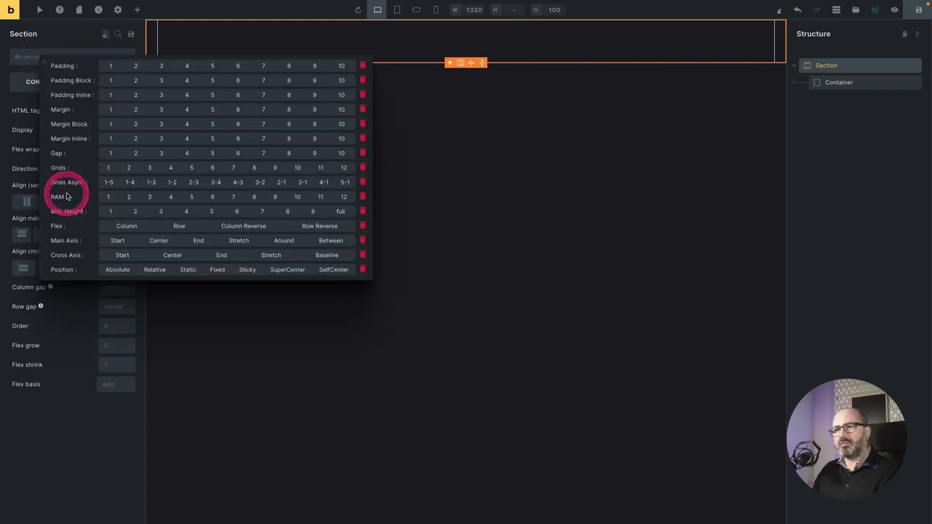
{"action": "left_click", "coordinate": [219, 270]}
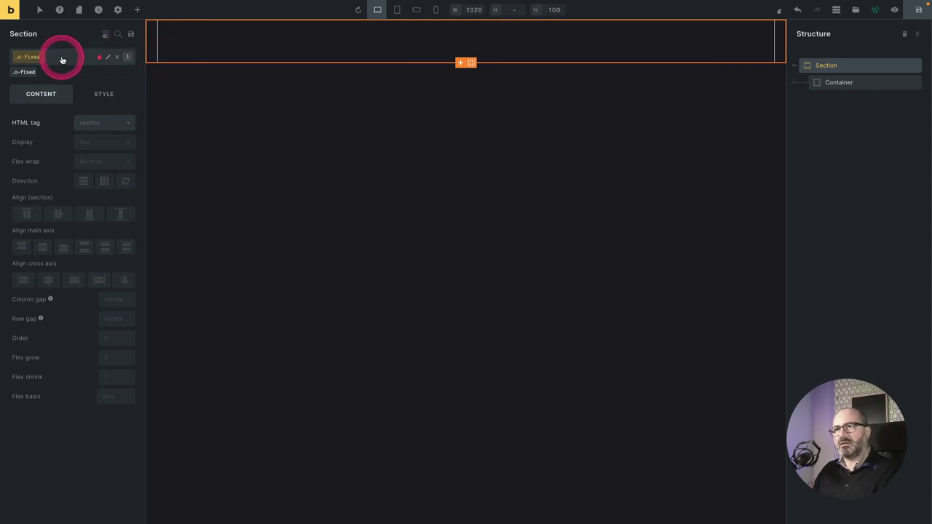
Give the section block padding size 2 with the o-pad-bl-2 class.
{"action": "left_click", "coordinate": [61, 59]}
{"action": "left_click", "coordinate": [131, 82]}
{"action": "left_click", "coordinate": [156, 83]}
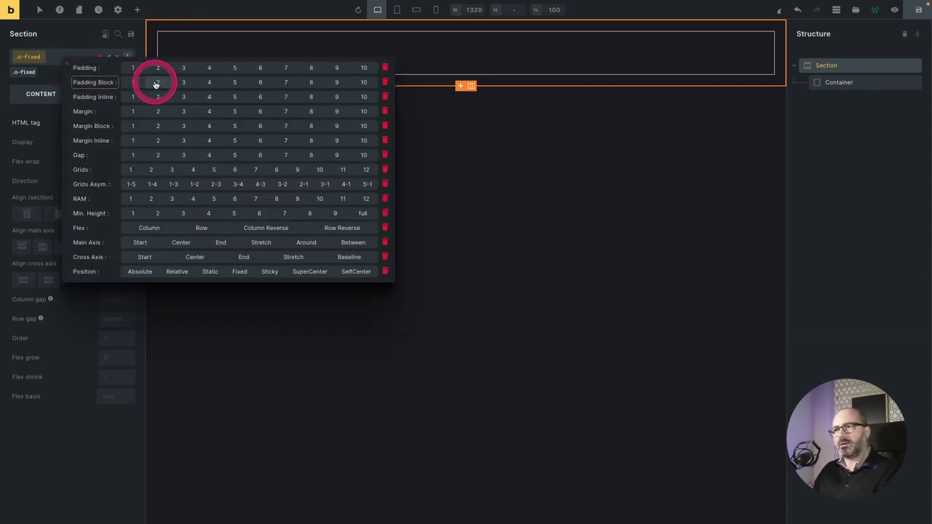
{"action": "left_click", "coordinate": [156, 83]}
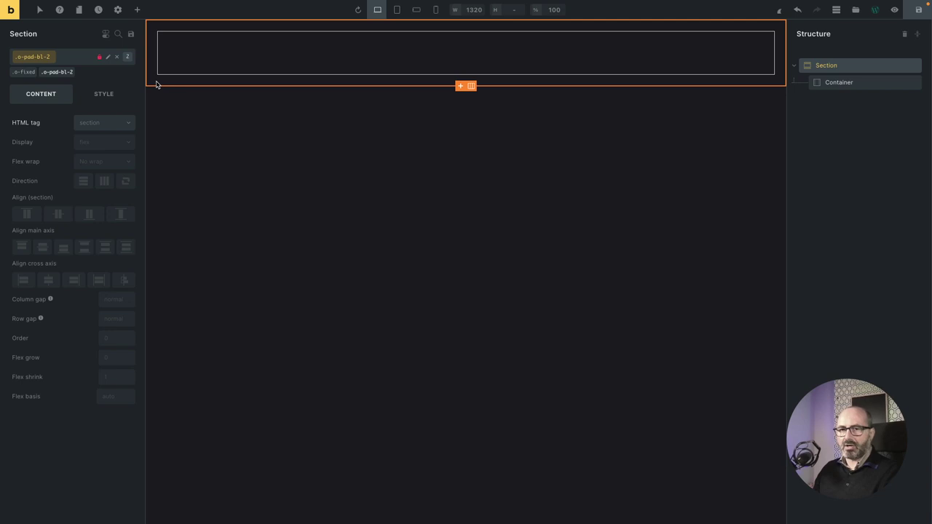
{"action": "left_click", "coordinate": [844, 82]}
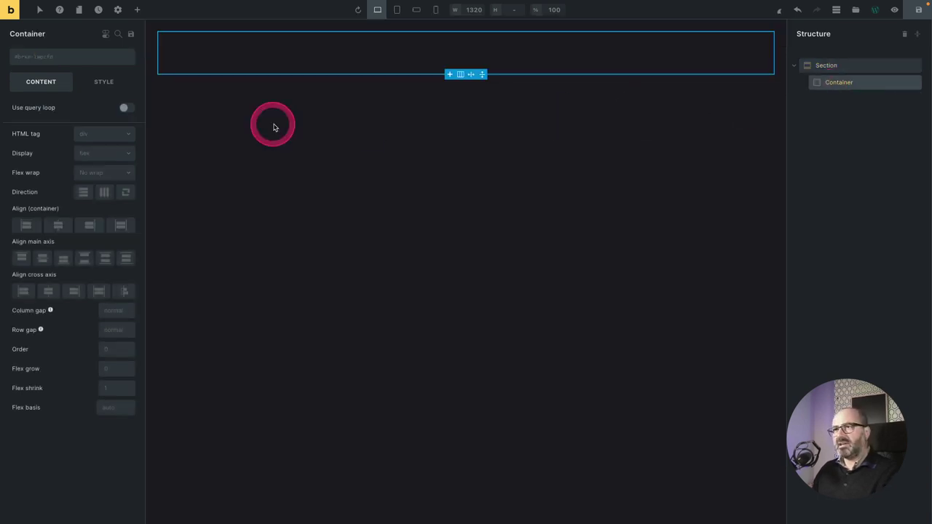
Add two Image elements to the container and give them external URLs for the logo and avatar.
{"action": "left_click", "coordinate": [136, 10]}
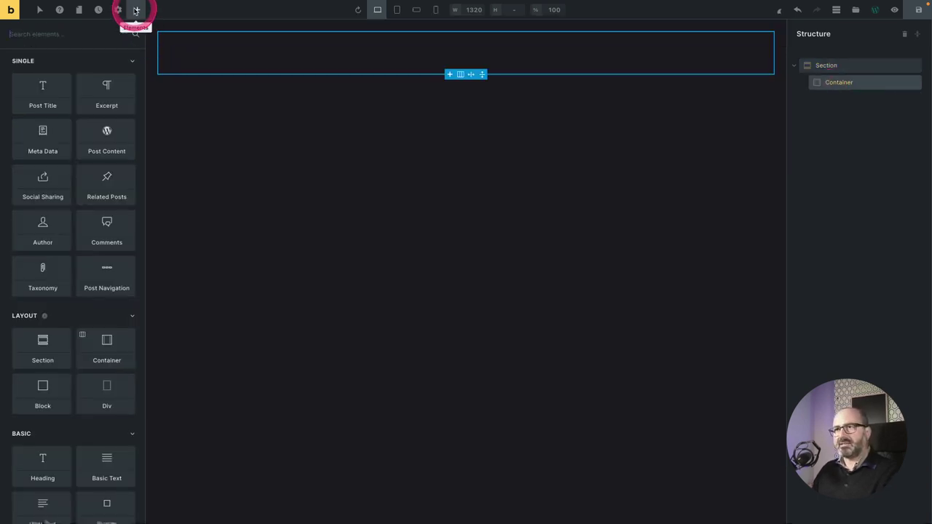
{"action": "scroll", "coordinate": [107, 414], "scroll_direction": "down", "scroll_amount": 3}
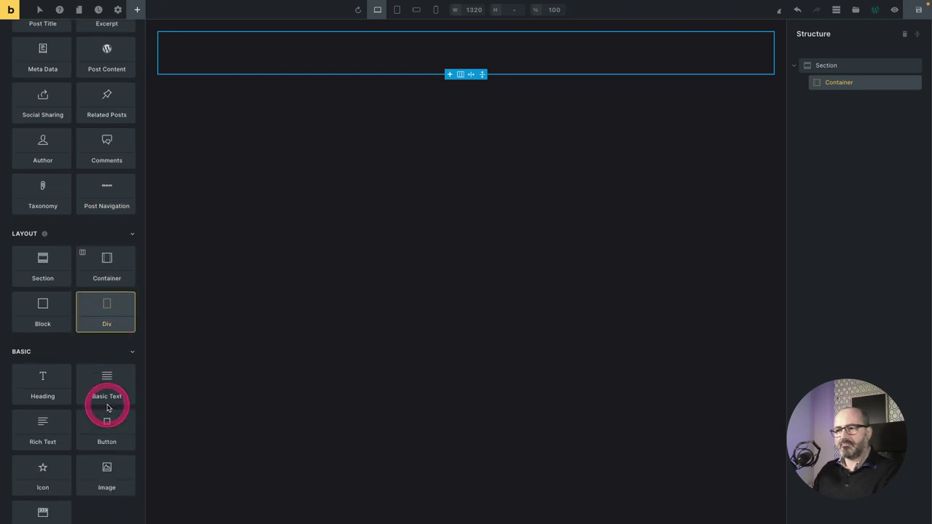
{"action": "left_click", "coordinate": [107, 451]}
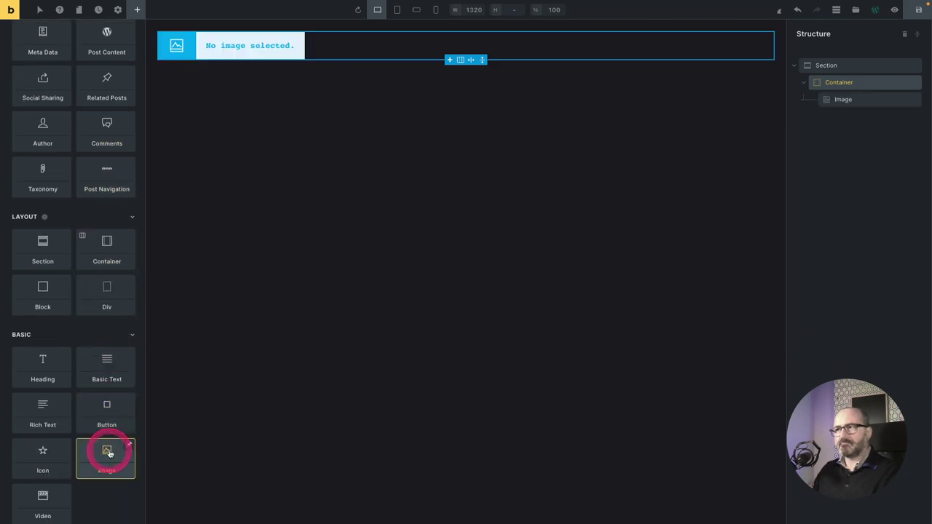
{"action": "left_click", "coordinate": [108, 452]}
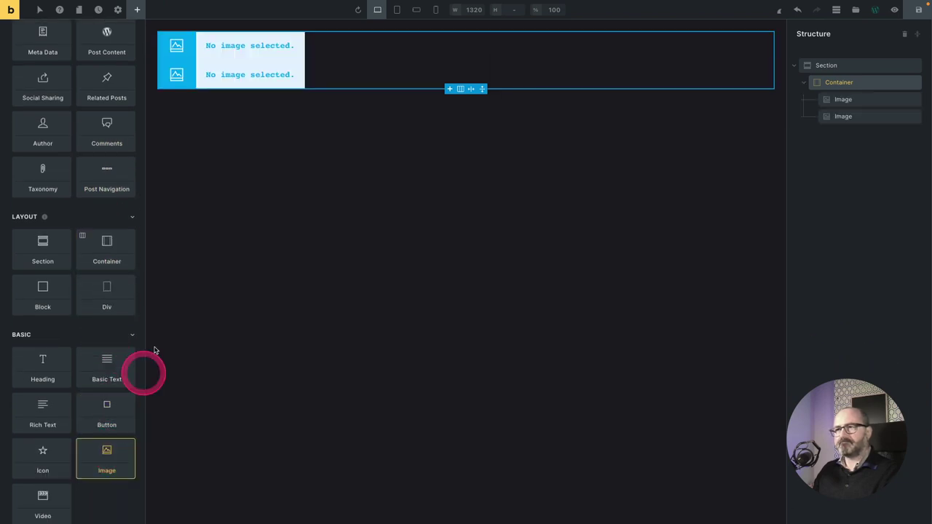
{"action": "left_click", "coordinate": [227, 35]}
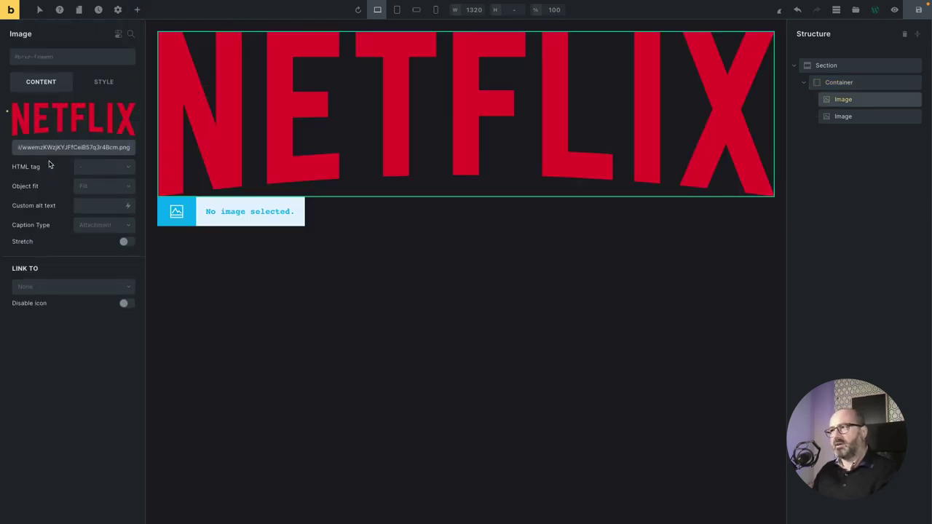
{"action": "left_click", "coordinate": [53, 163]}
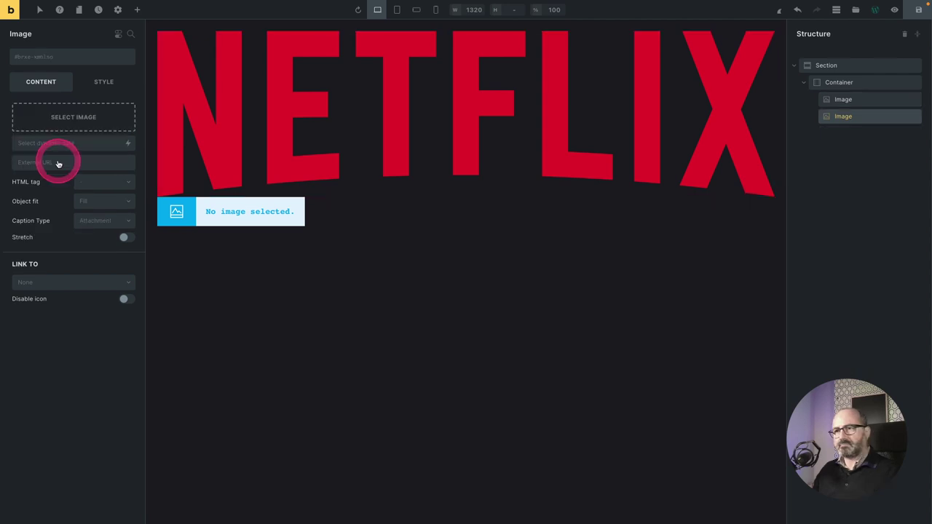
{"action": "left_click", "coordinate": [71, 166]}
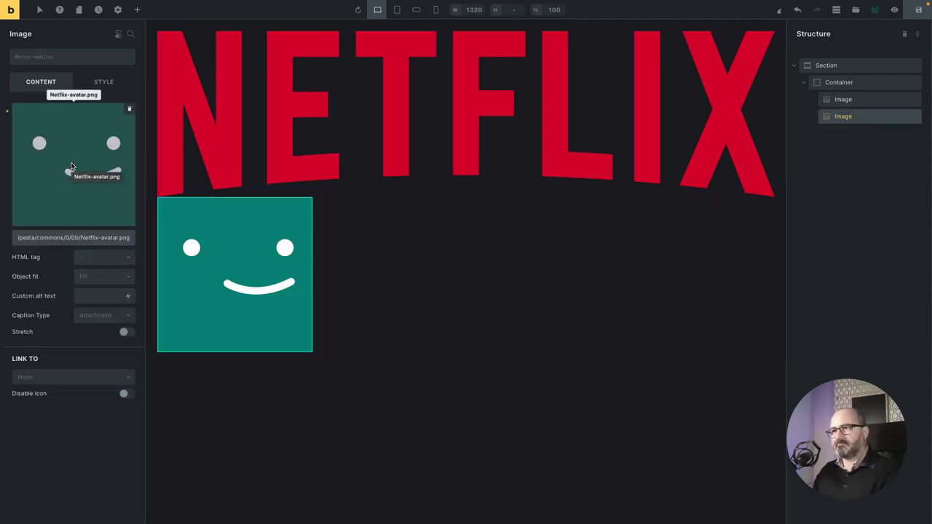
Set the Netflix logo's object fit to Contain and its width to a small fluid size variable.
{"action": "left_click", "coordinate": [861, 101]}
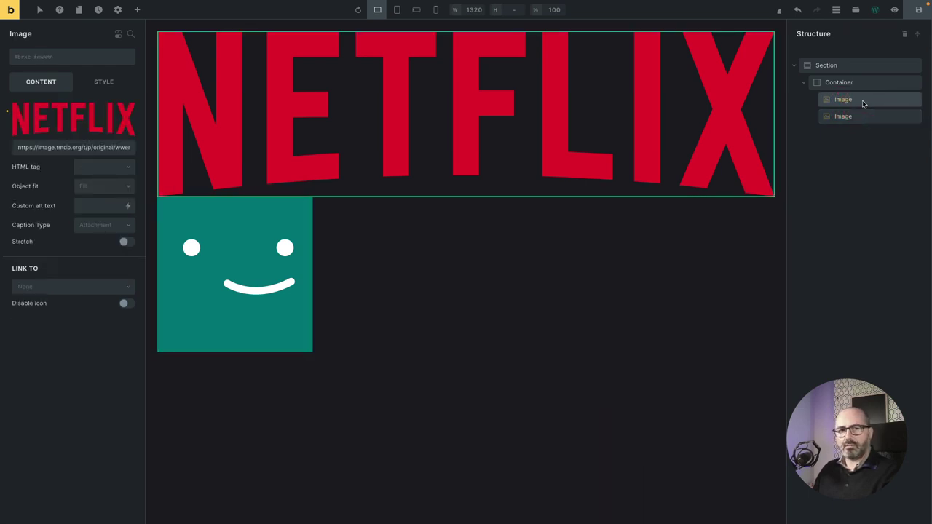
{"action": "left_click", "coordinate": [98, 188]}
{"action": "left_click", "coordinate": [90, 218]}
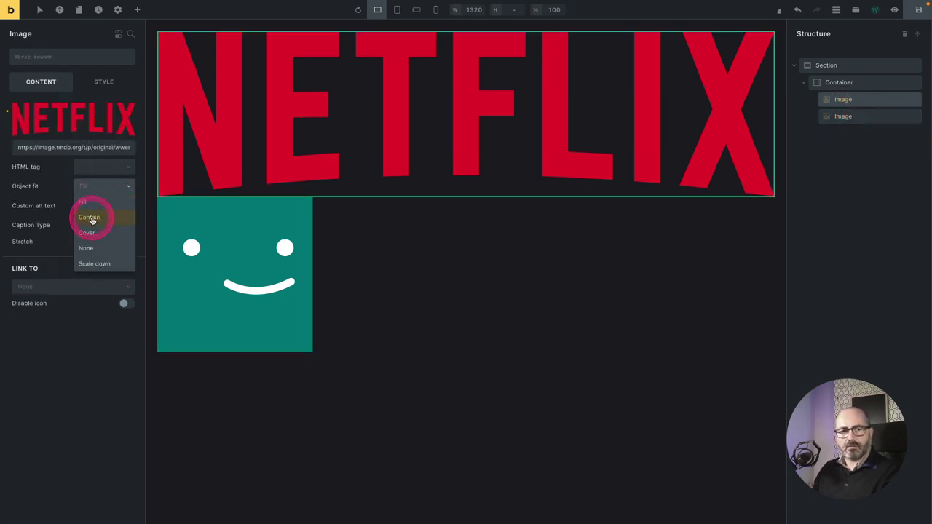
{"action": "left_click", "coordinate": [80, 86]}
{"action": "left_click", "coordinate": [82, 108]}
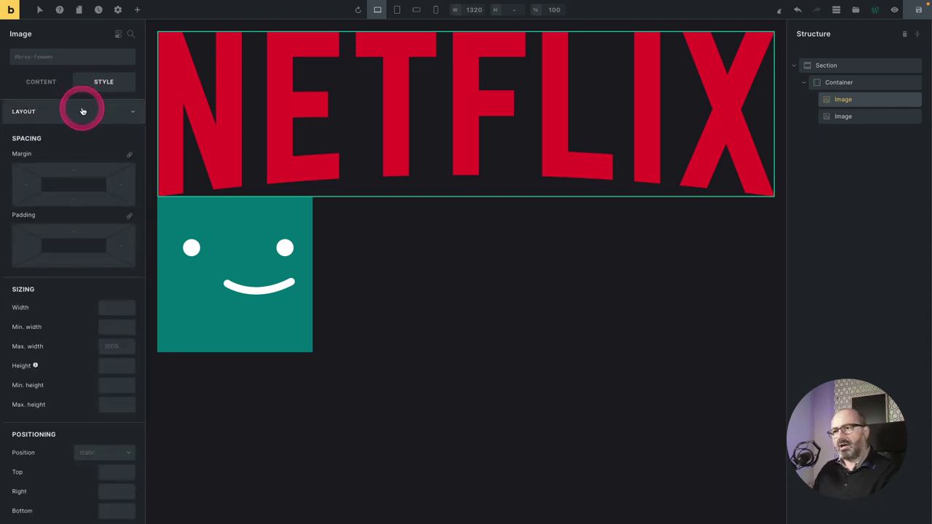
{"action": "right_click", "coordinate": [116, 309]}
{"action": "left_click", "coordinate": [234, 320]}
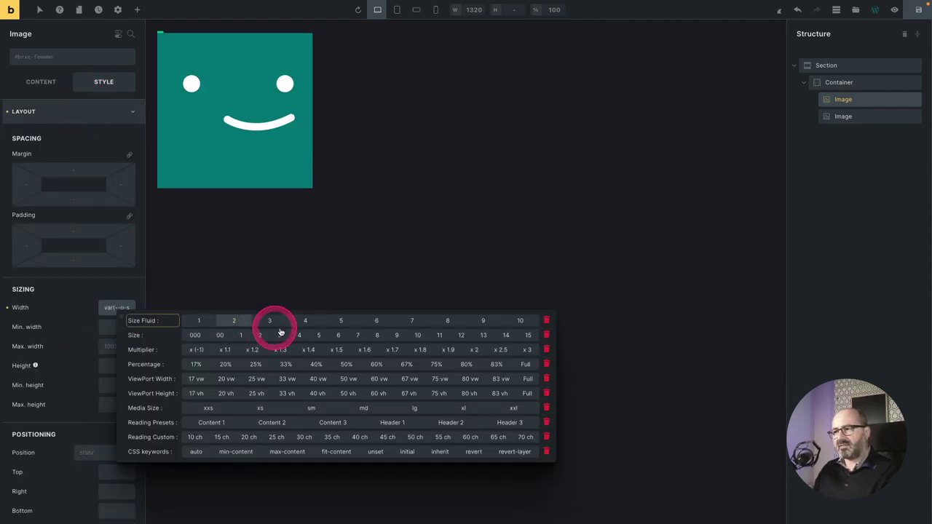
{"action": "left_click", "coordinate": [411, 324]}
{"action": "left_click", "coordinate": [439, 335]}
{"action": "left_click", "coordinate": [866, 120]}
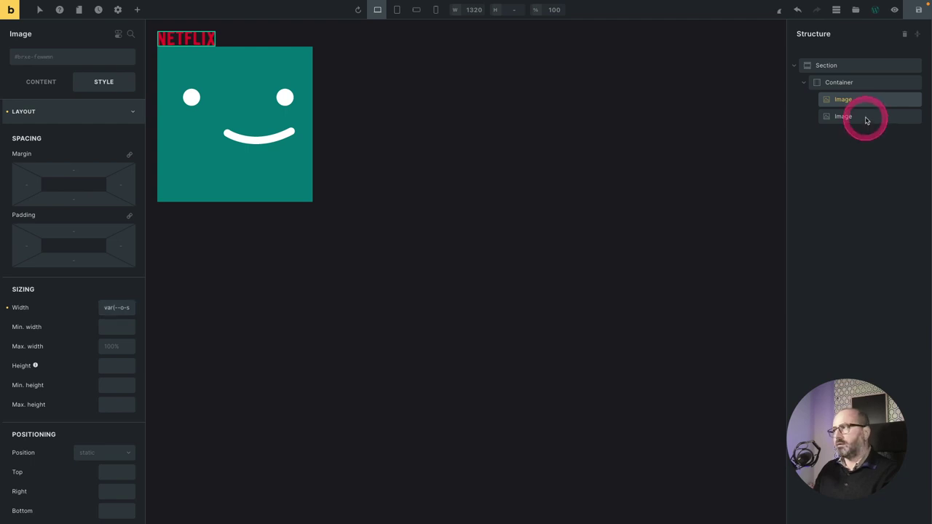
Set the avatar image's object fit to Contain and its width to size 7.
{"action": "left_click", "coordinate": [859, 117]}
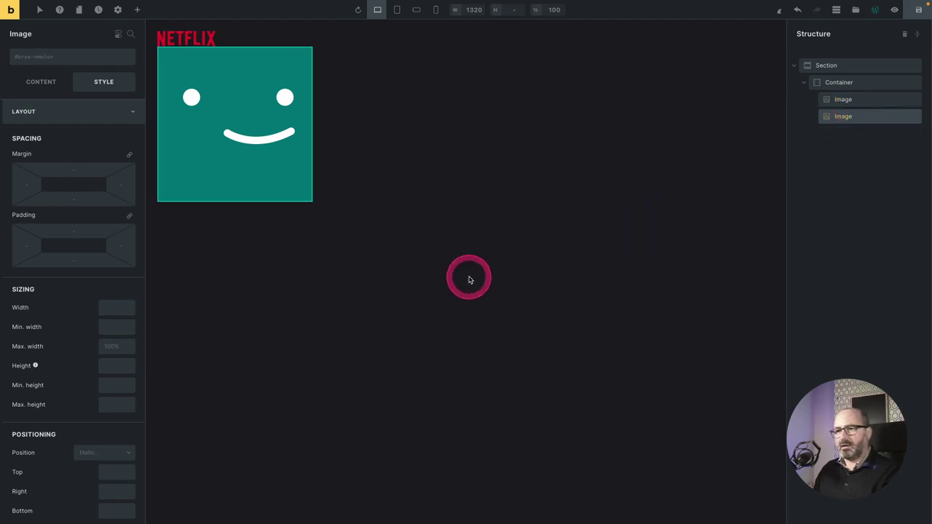
{"action": "left_click", "coordinate": [44, 85]}
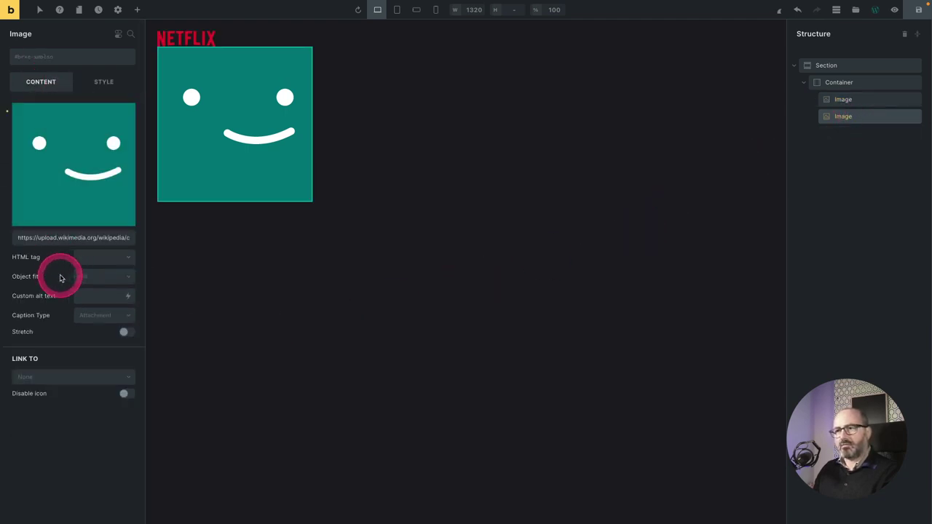
{"action": "left_click", "coordinate": [101, 274]}
{"action": "left_click", "coordinate": [98, 308]}
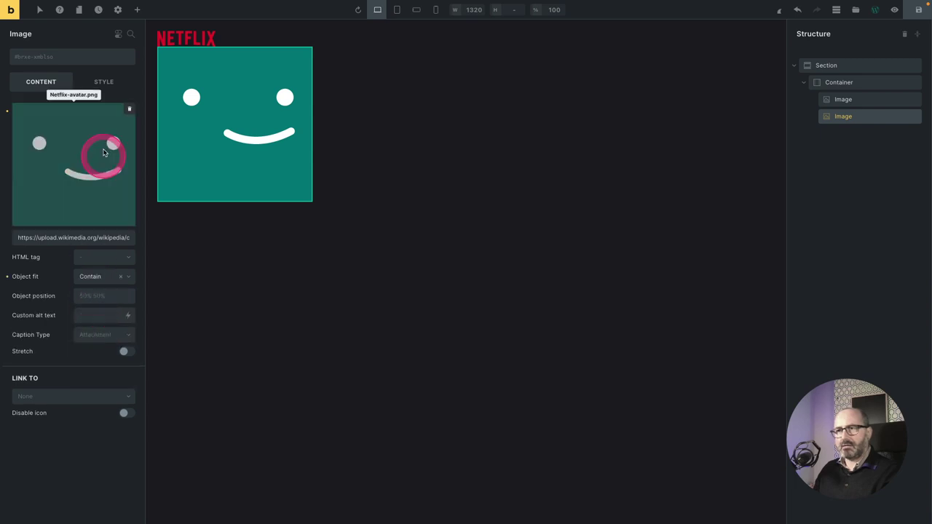
{"action": "left_click", "coordinate": [103, 82]}
{"action": "left_click", "coordinate": [121, 311]}
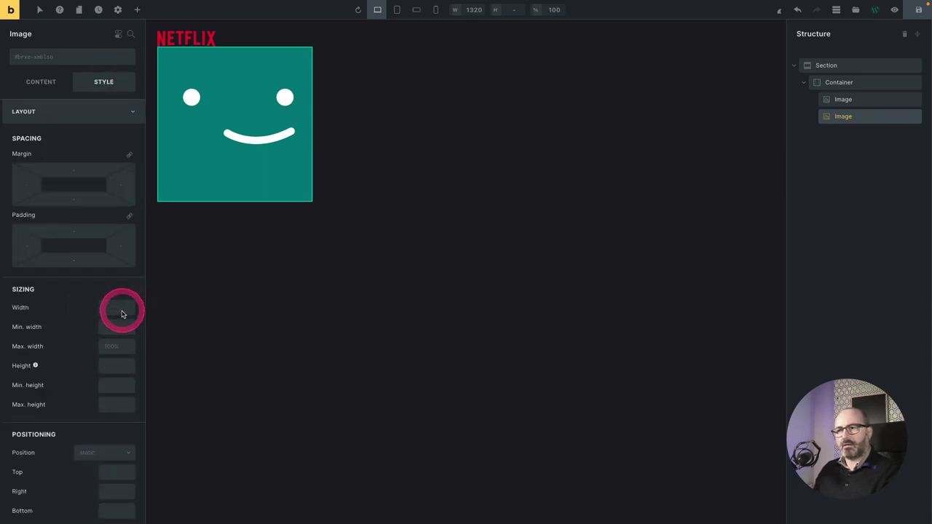
{"action": "left_click", "coordinate": [111, 313]}
{"action": "left_click", "coordinate": [111, 313]}
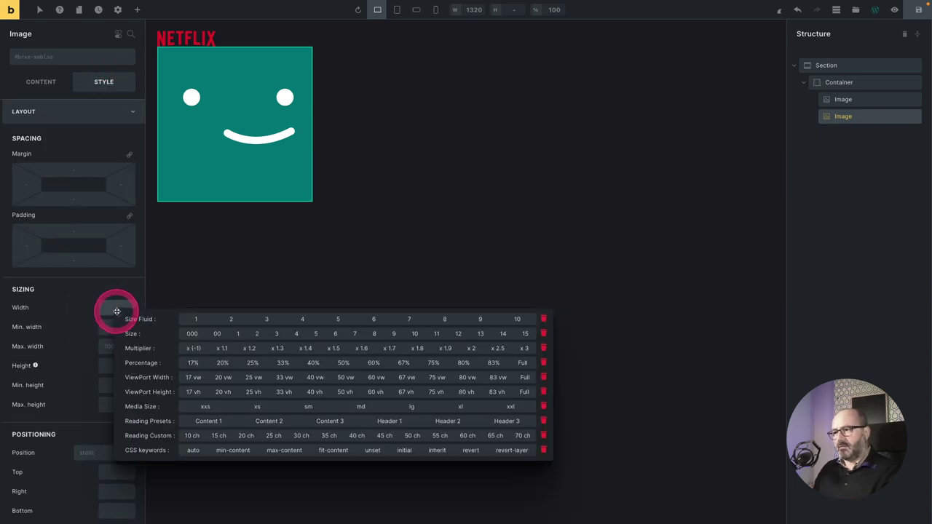
{"action": "left_click", "coordinate": [355, 333]}
Round all four of the avatar's corners with border radius preset 2.
{"action": "scroll", "coordinate": [61, 350], "scroll_direction": "down", "scroll_amount": 4}
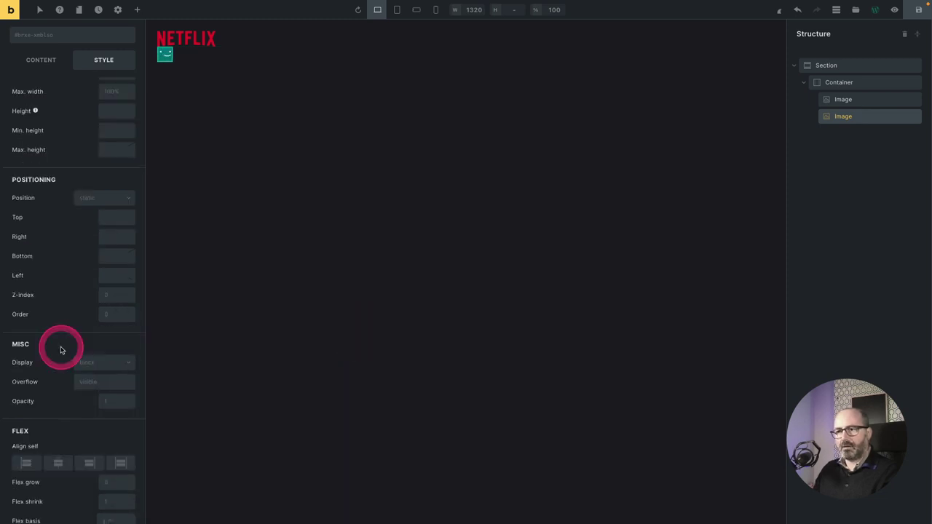
{"action": "scroll", "coordinate": [61, 350], "scroll_direction": "down", "scroll_amount": 5}
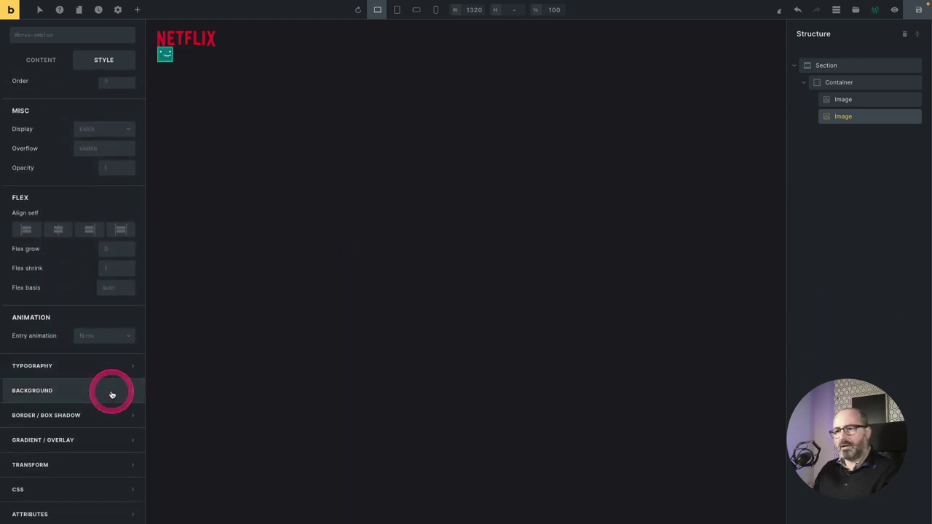
{"action": "left_click", "coordinate": [123, 415]}
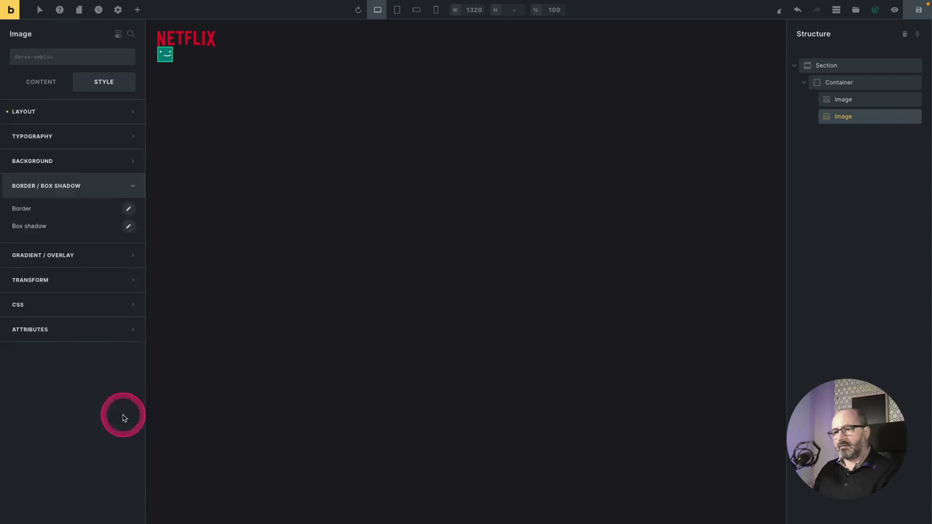
{"action": "left_click", "coordinate": [128, 209]}
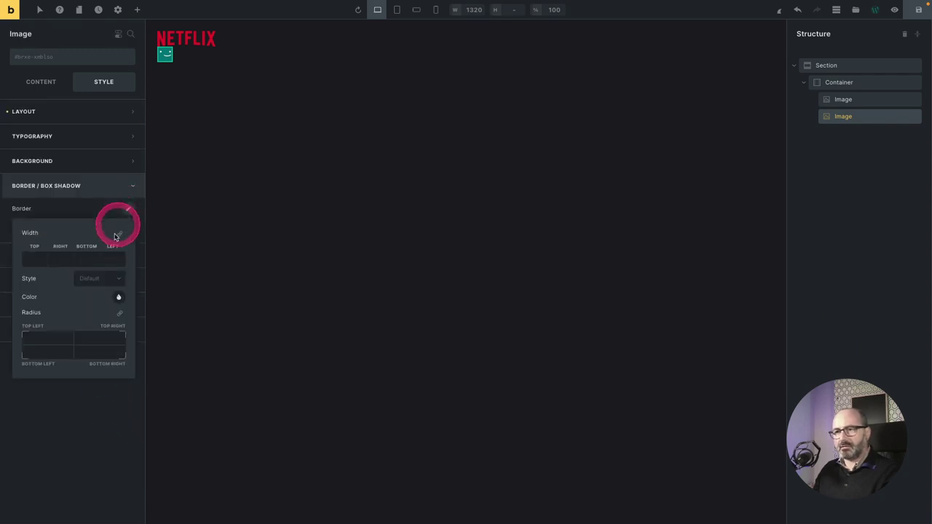
{"action": "left_click", "coordinate": [120, 313]}
{"action": "left_click", "coordinate": [46, 342]}
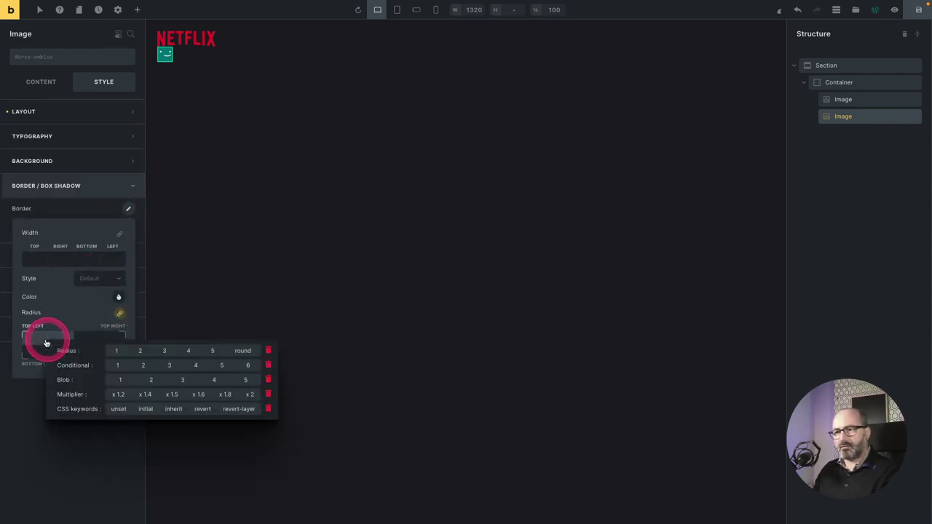
{"action": "left_click", "coordinate": [141, 353]}
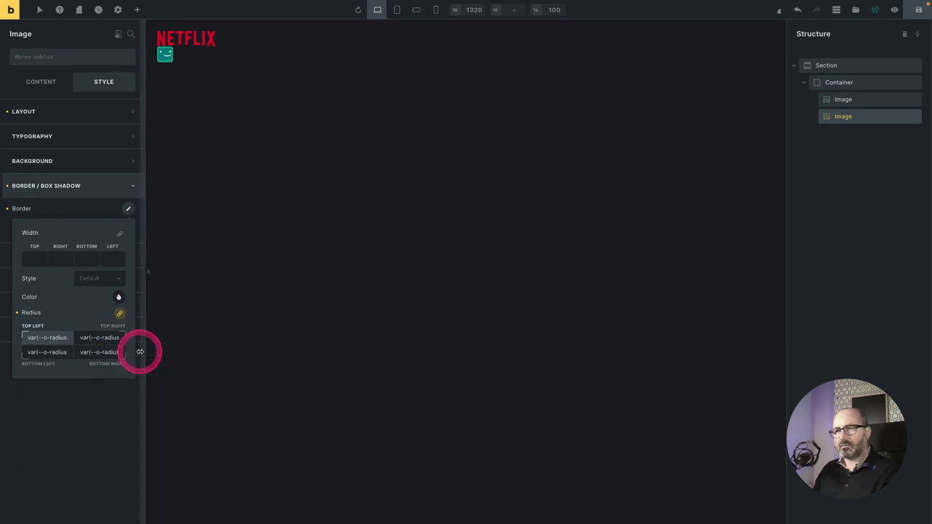
{"action": "left_click", "coordinate": [350, 261]}
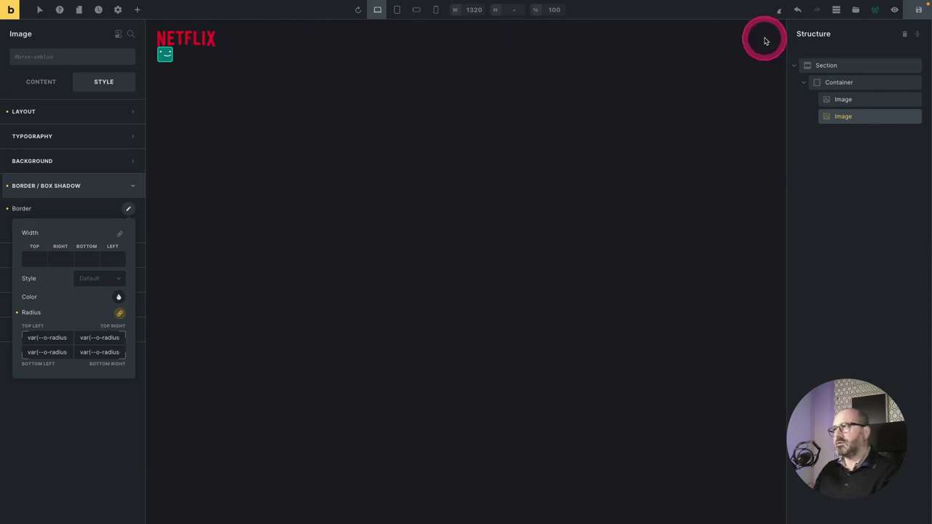
Apply the Flex Row utility class to the container so logo and avatar sit side by side.
{"action": "left_click", "coordinate": [853, 83]}
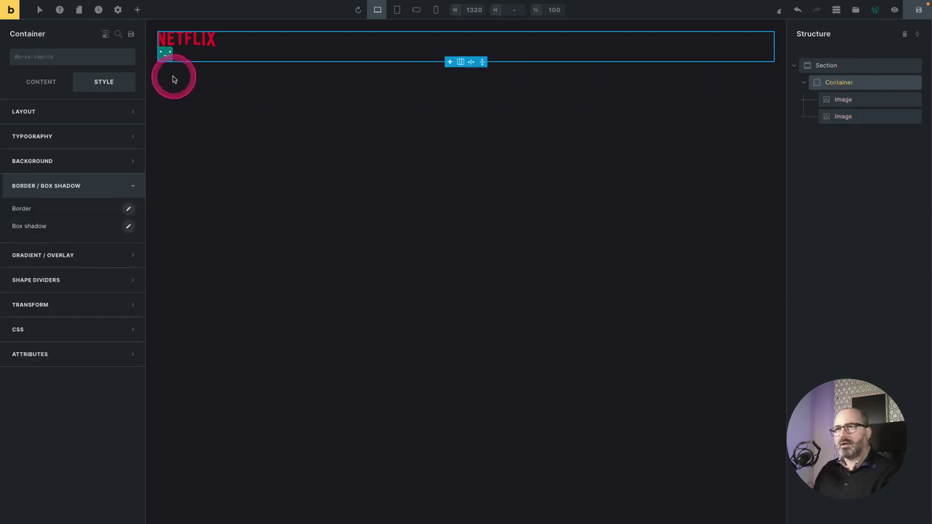
{"action": "left_click", "coordinate": [26, 58]}
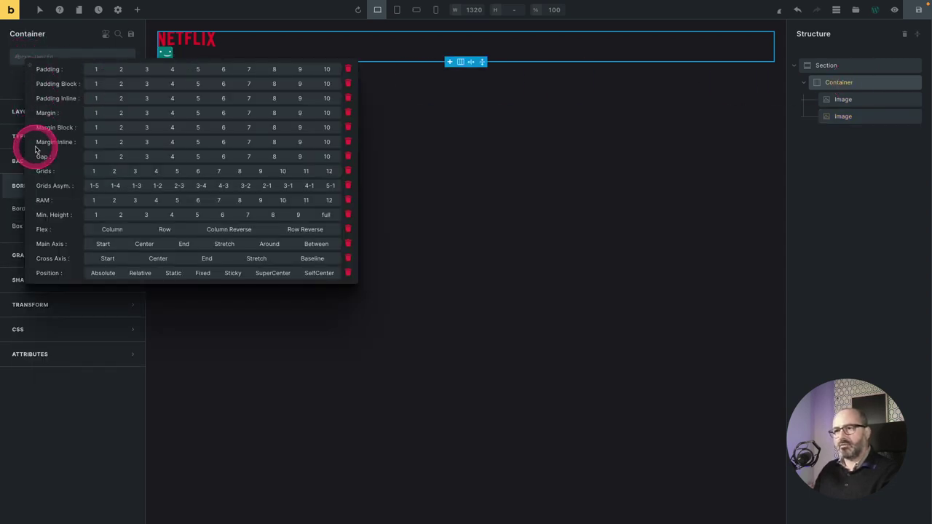
{"action": "left_click", "coordinate": [163, 231]}
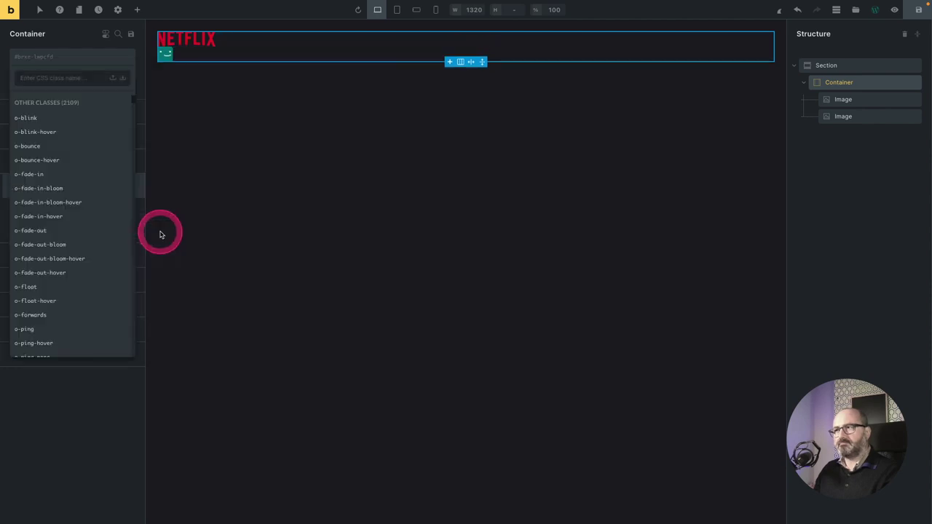
Apply the Cross Axis Center and Main Axis Between utility classes to the header container.
{"action": "left_click", "coordinate": [65, 58]}
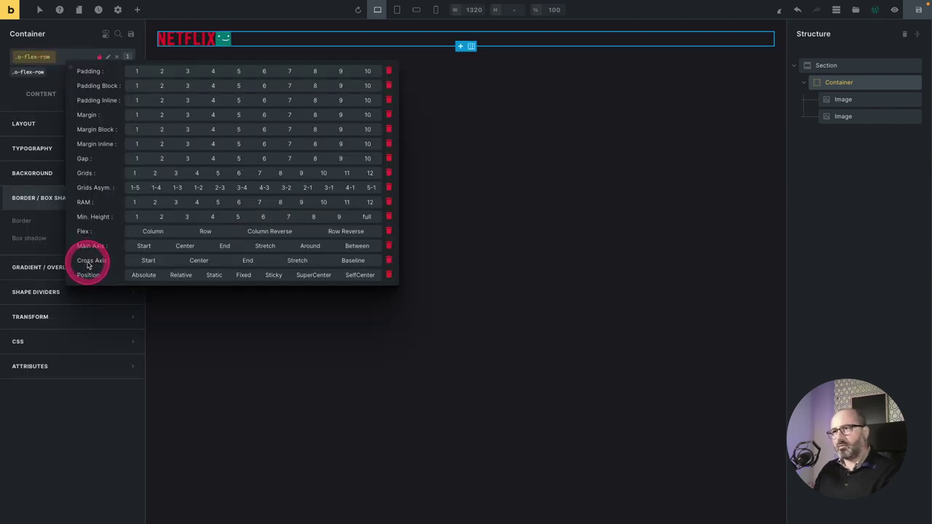
{"action": "left_click", "coordinate": [192, 262]}
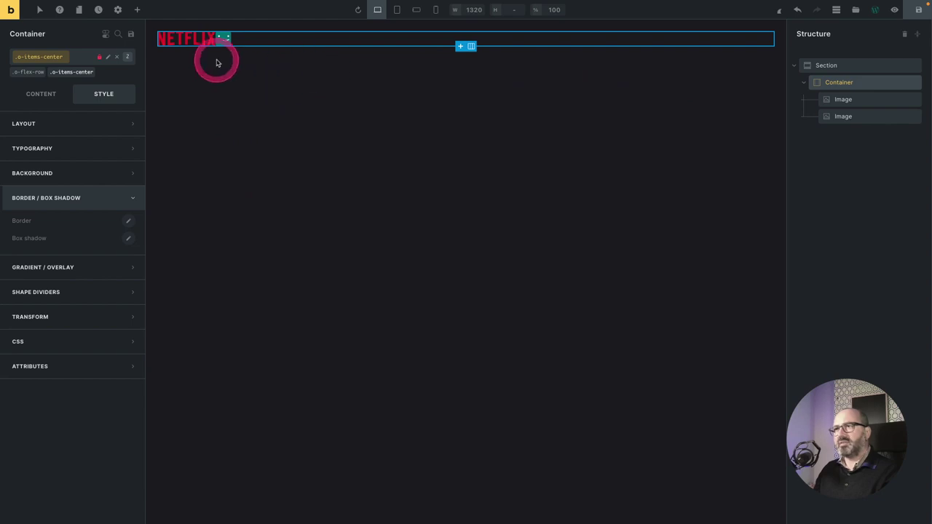
{"action": "left_click", "coordinate": [73, 56]}
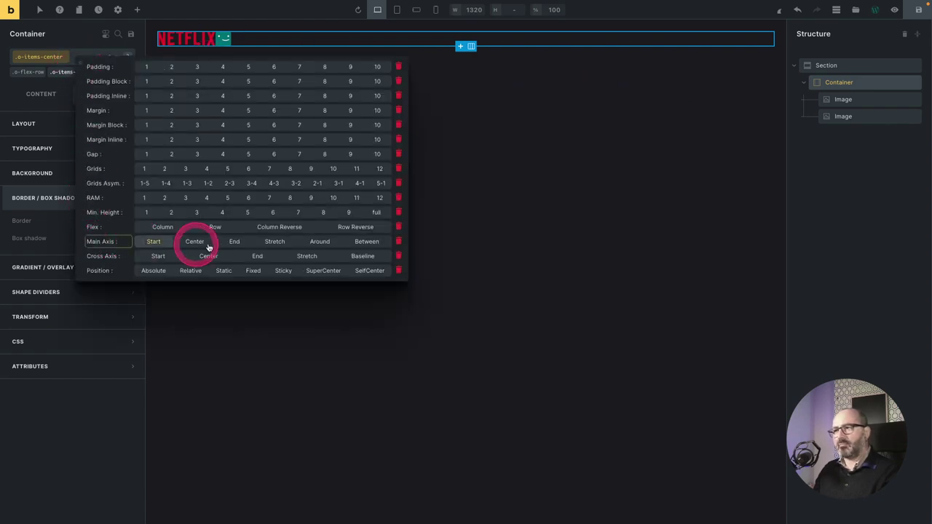
{"action": "left_click", "coordinate": [353, 242]}
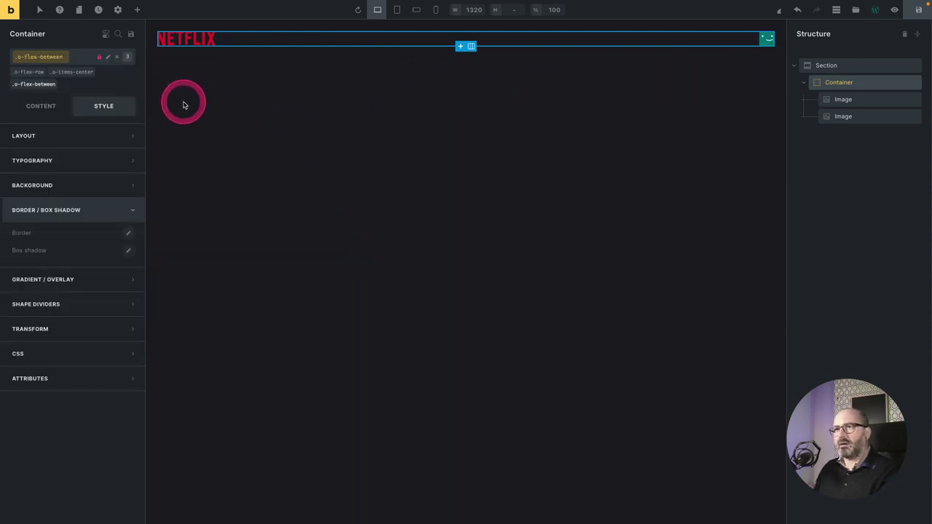
In Theme Styles, set Section left and right padding to Size Fluid 4.
{"action": "left_click", "coordinate": [117, 9]}
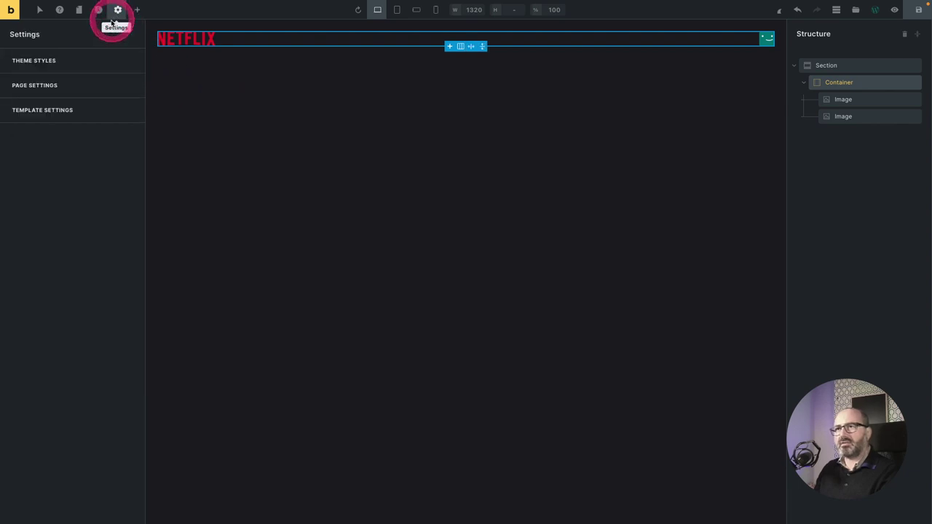
{"action": "left_click", "coordinate": [85, 64]}
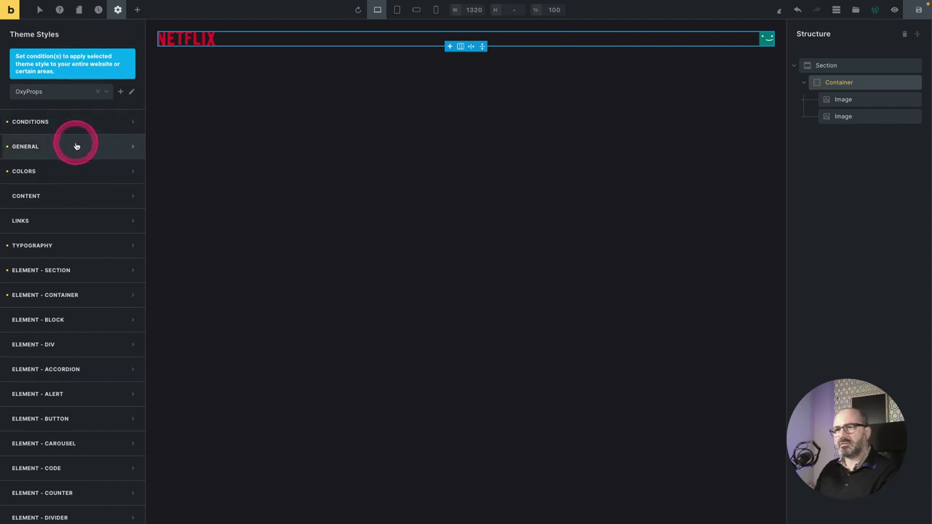
{"action": "left_click", "coordinate": [73, 272]}
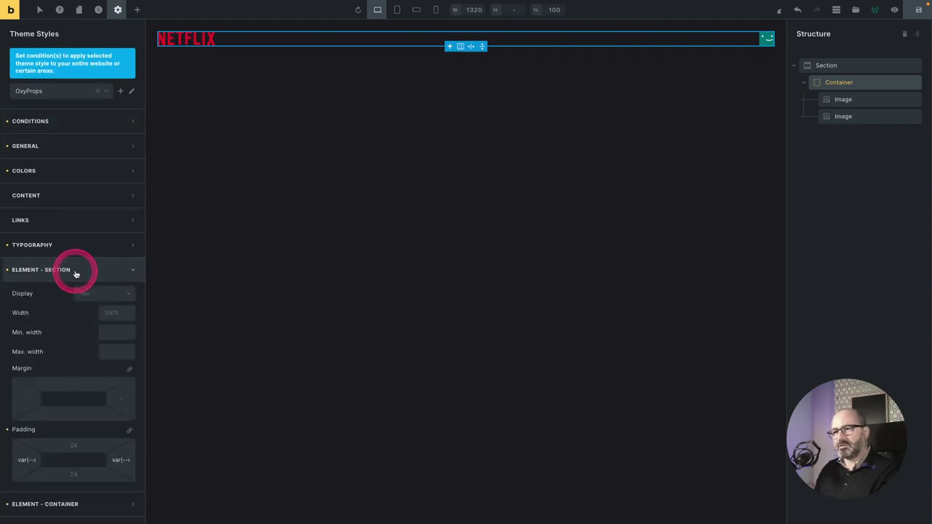
{"action": "scroll", "coordinate": [51, 275], "scroll_direction": "down", "scroll_amount": 3}
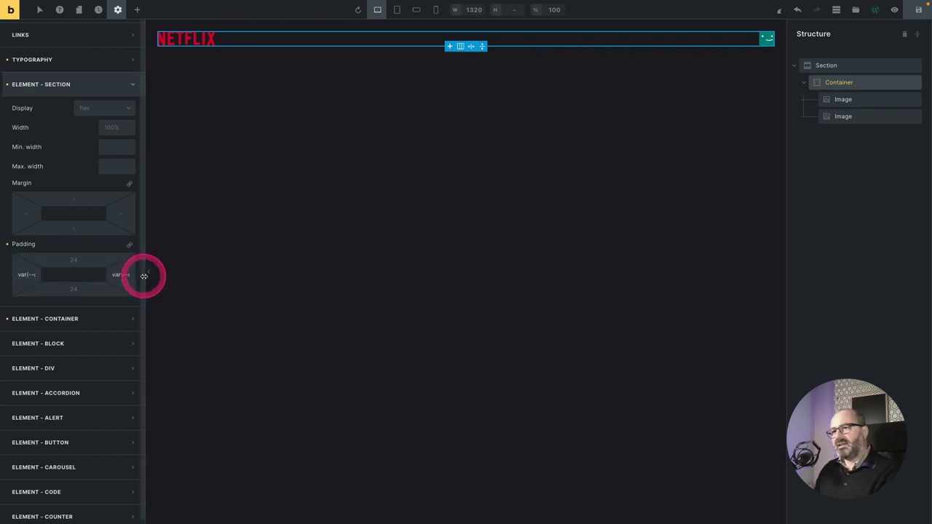
{"action": "left_click", "coordinate": [27, 275]}
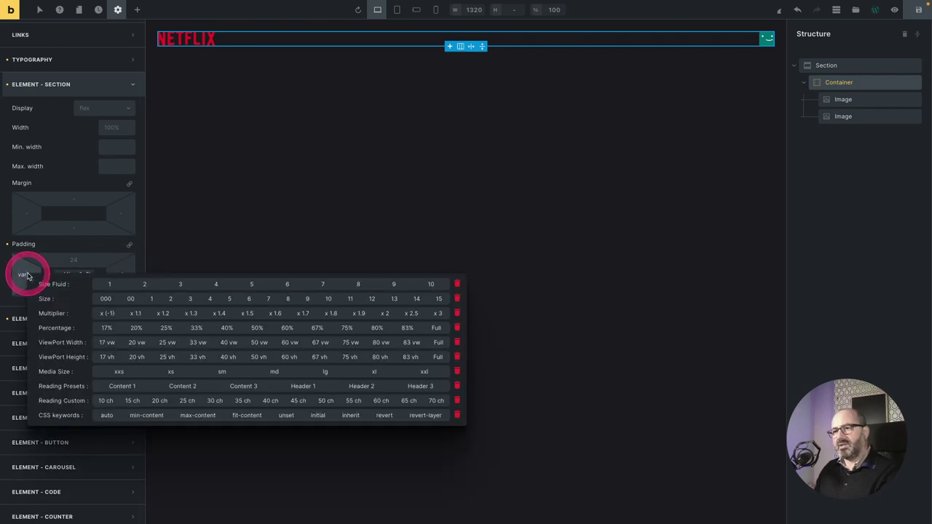
{"action": "left_click", "coordinate": [211, 284]}
{"action": "left_click", "coordinate": [120, 274]}
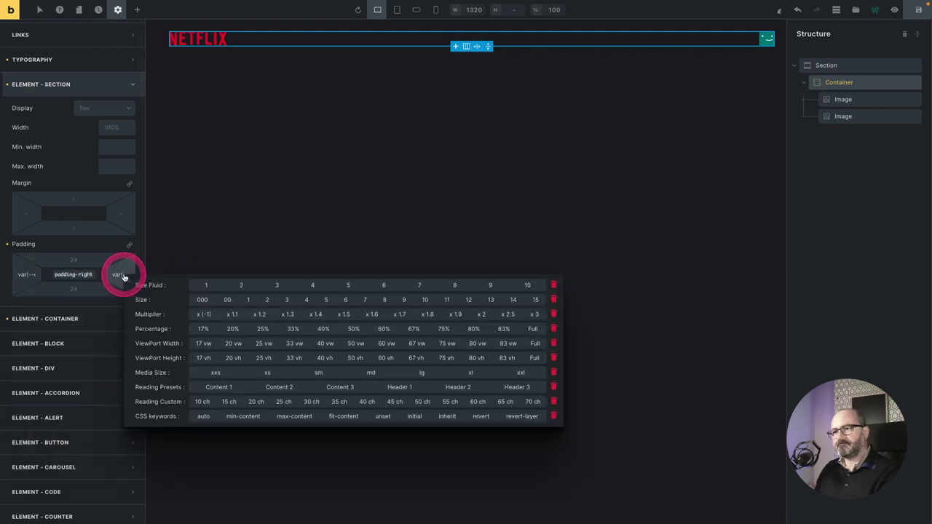
{"action": "left_click", "coordinate": [312, 285]}
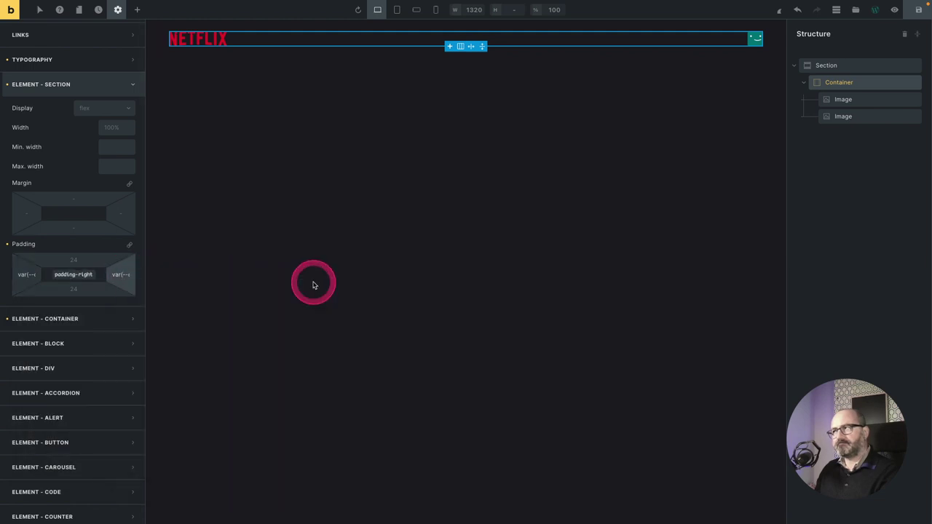
Clear the Container's 1360 max width in Theme Styles and save.
{"action": "left_click", "coordinate": [96, 319]}
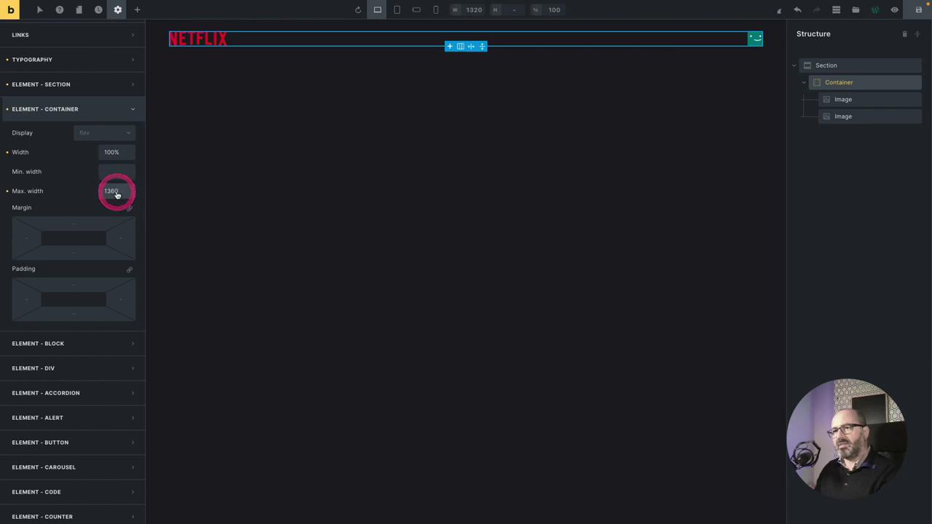
{"action": "double_click", "coordinate": [115, 191]}
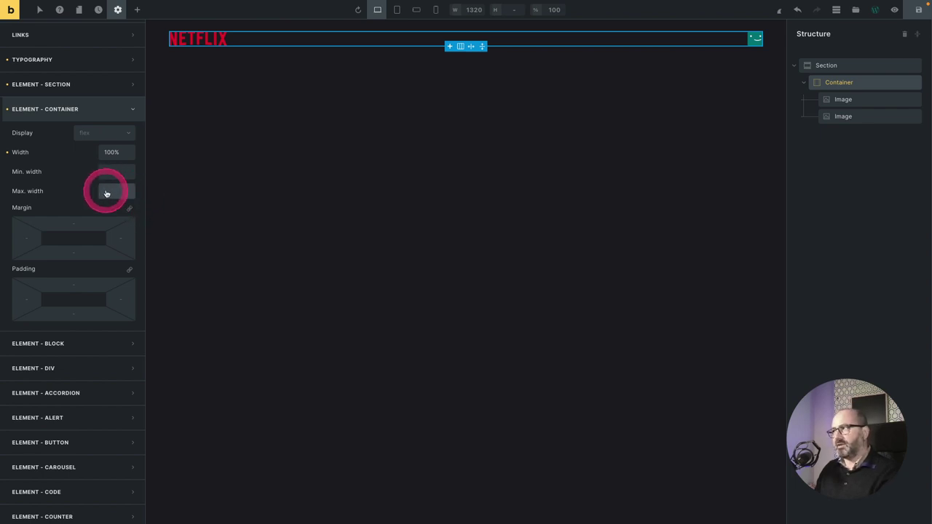
{"action": "key", "text": "ctrl+s"}
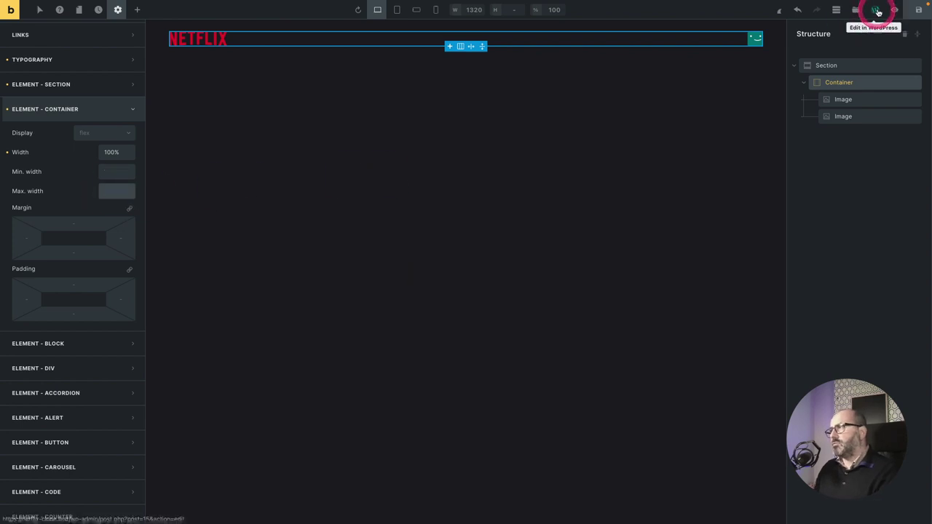
In Reading settings, make the homepage a static page showing Home.
{"action": "left_click", "coordinate": [877, 12]}
{"action": "mouse_move", "coordinate": [28, 210]}
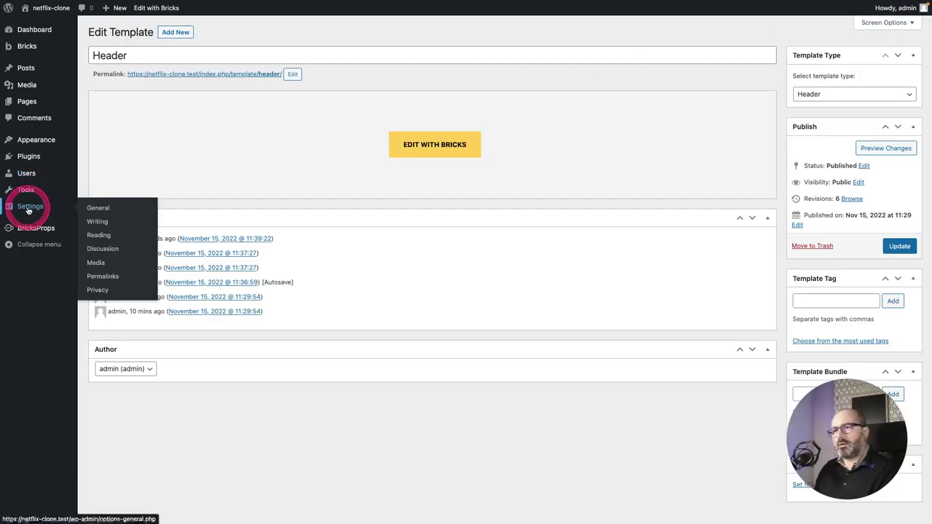
{"action": "left_click", "coordinate": [103, 238]}
{"action": "left_click", "coordinate": [199, 74]}
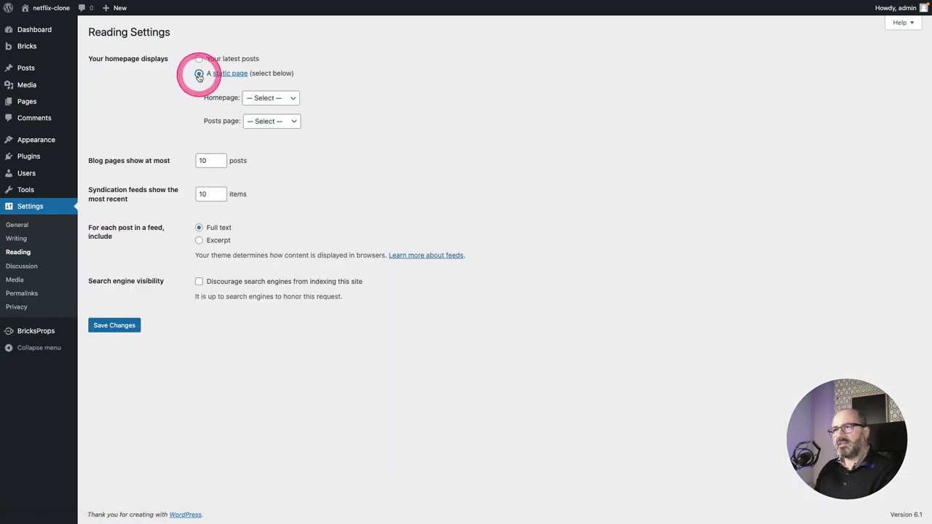
{"action": "left_click", "coordinate": [268, 97]}
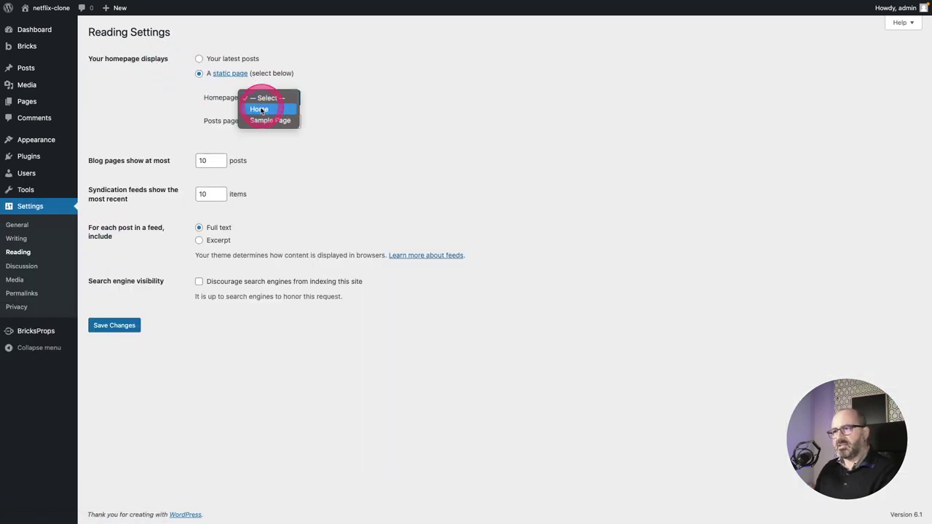
{"action": "left_click", "coordinate": [259, 109]}
Open the live site in a new tab and look over the homepage.
{"action": "right_click", "coordinate": [50, 8]}
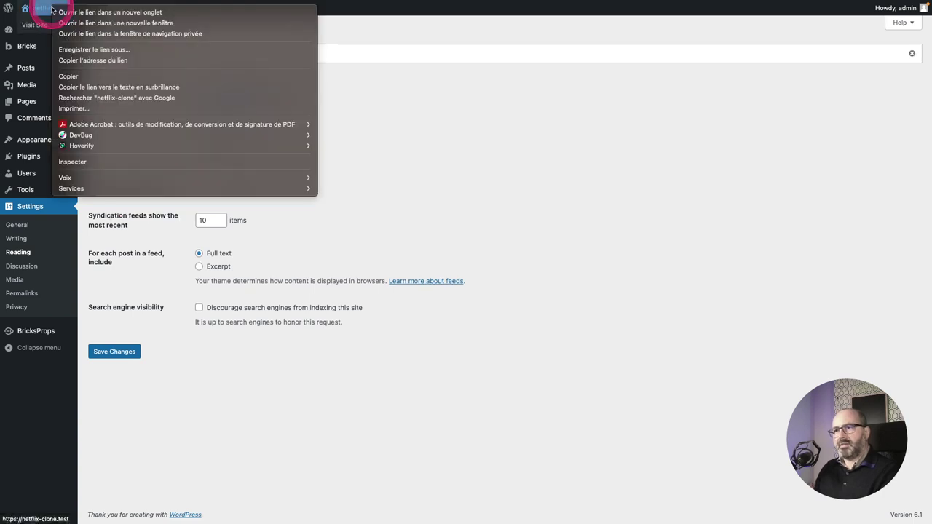
{"action": "left_click", "coordinate": [65, 13]}
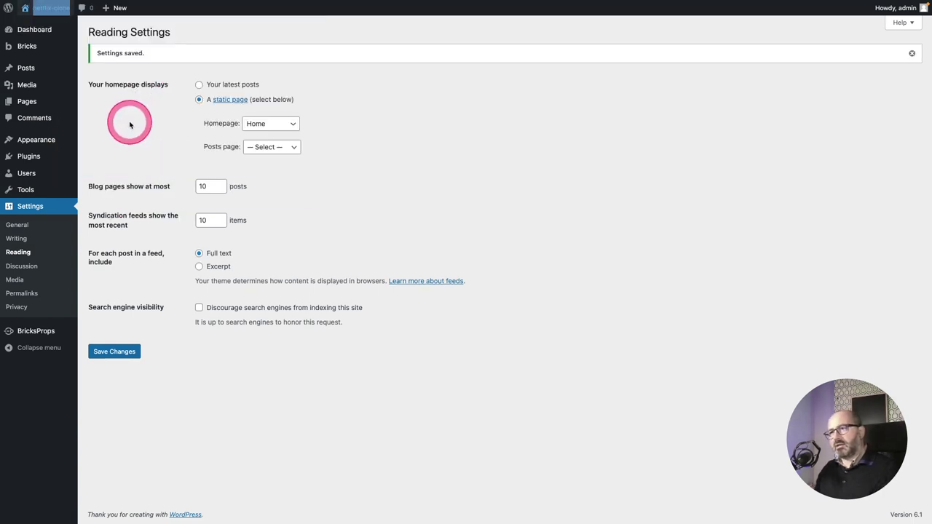
{"action": "key", "text": "ctrl+Tab"}
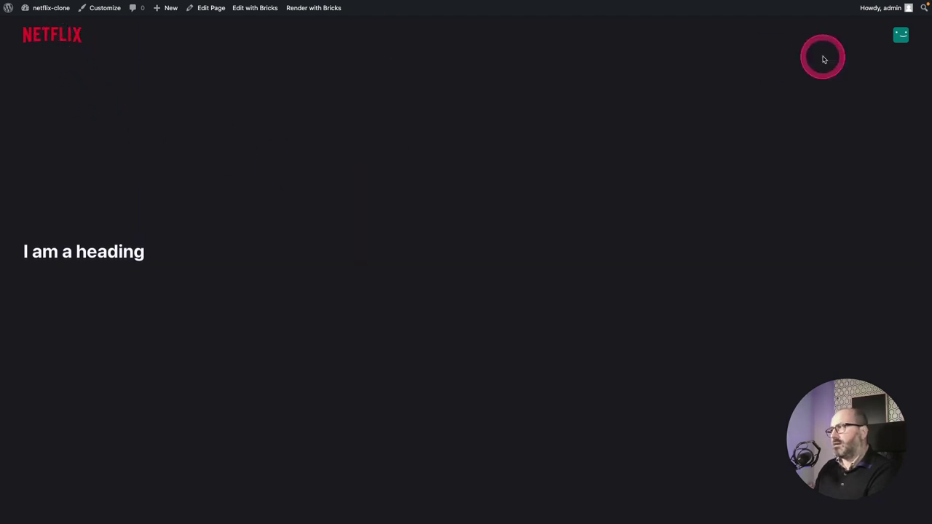
{"action": "scroll", "coordinate": [537, 99], "scroll_direction": "down", "scroll_amount": 4}
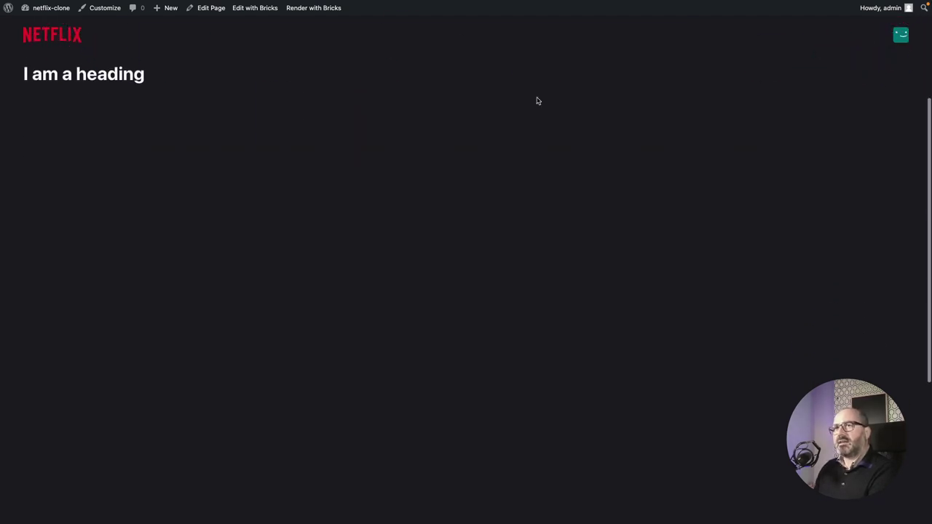
{"action": "scroll", "coordinate": [536, 101], "scroll_direction": "up", "scroll_amount": 5}
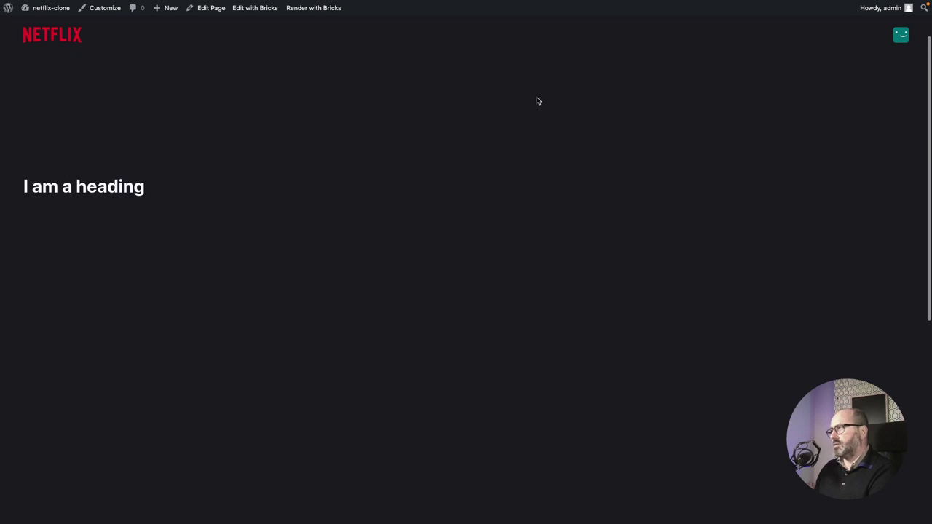
{"action": "scroll", "coordinate": [536, 100], "scroll_direction": "down", "scroll_amount": 4}
{"action": "left_click", "coordinate": [392, 113]}
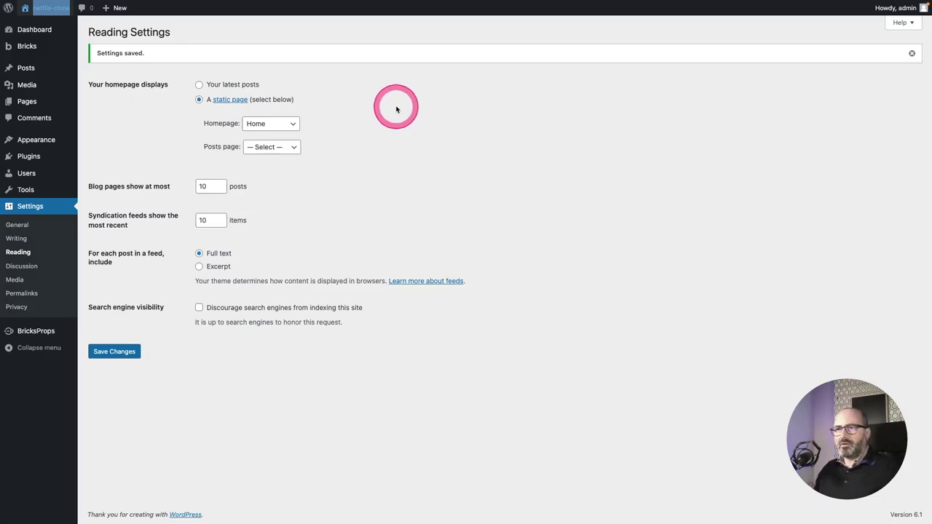
Open the Home page in Bricks and paste an external background image URL into the Hero section.
{"action": "left_click", "coordinate": [30, 102]}
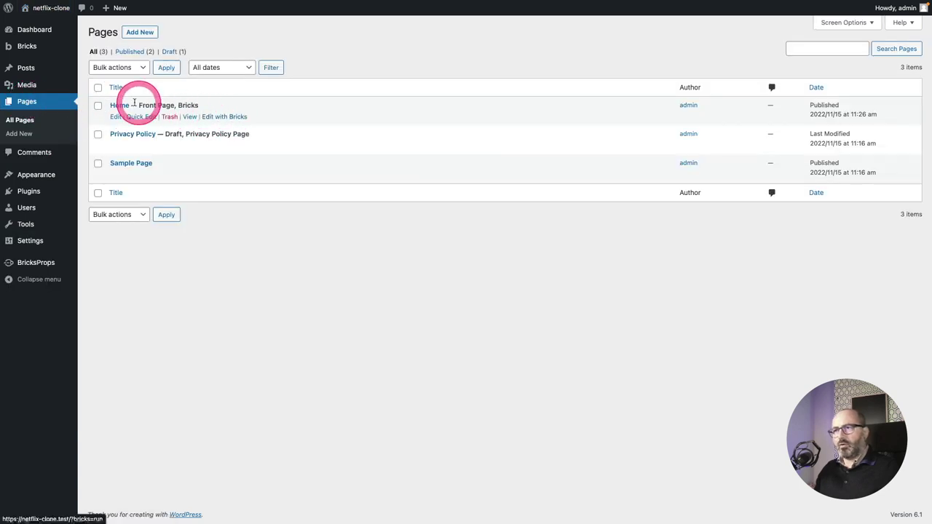
{"action": "left_click", "coordinate": [230, 117]}
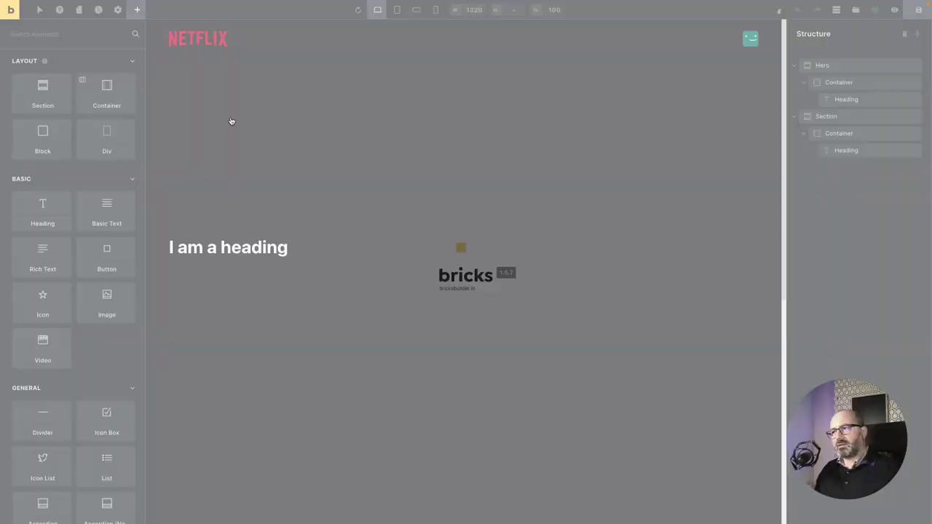
{"action": "left_click", "coordinate": [840, 66]}
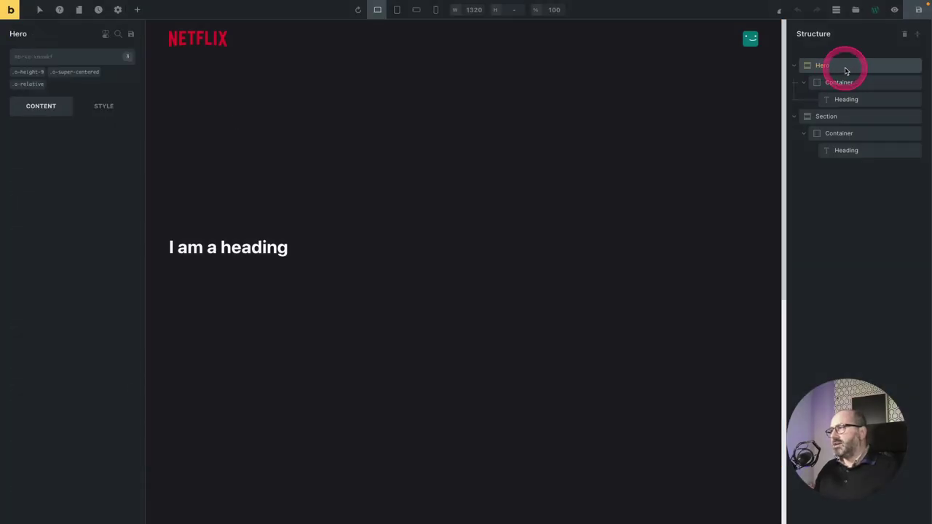
{"action": "left_click", "coordinate": [105, 109]}
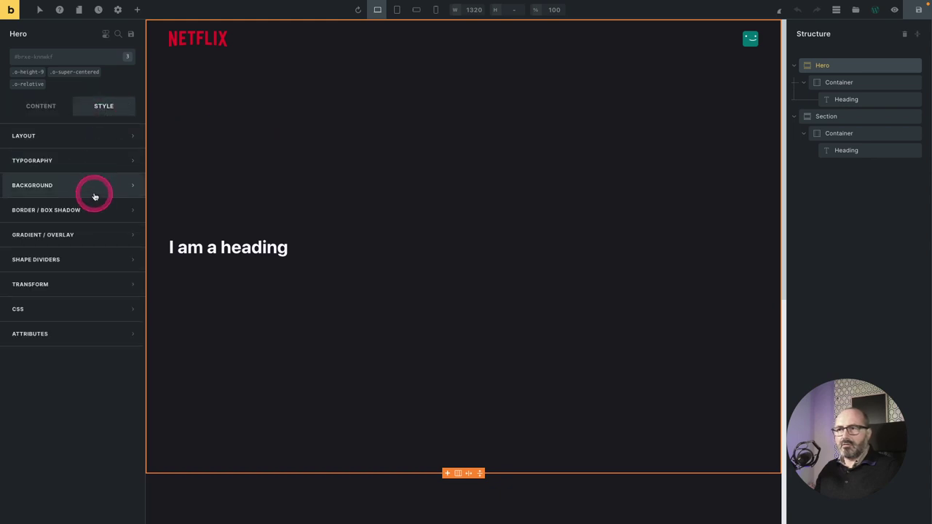
{"action": "left_click", "coordinate": [92, 191]}
{"action": "left_click", "coordinate": [92, 283]}
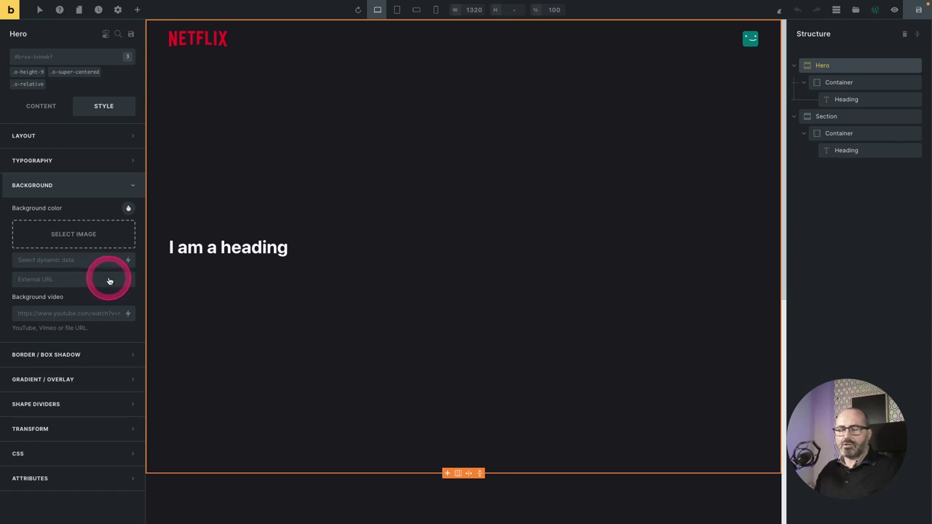
{"action": "left_click", "coordinate": [46, 284]}
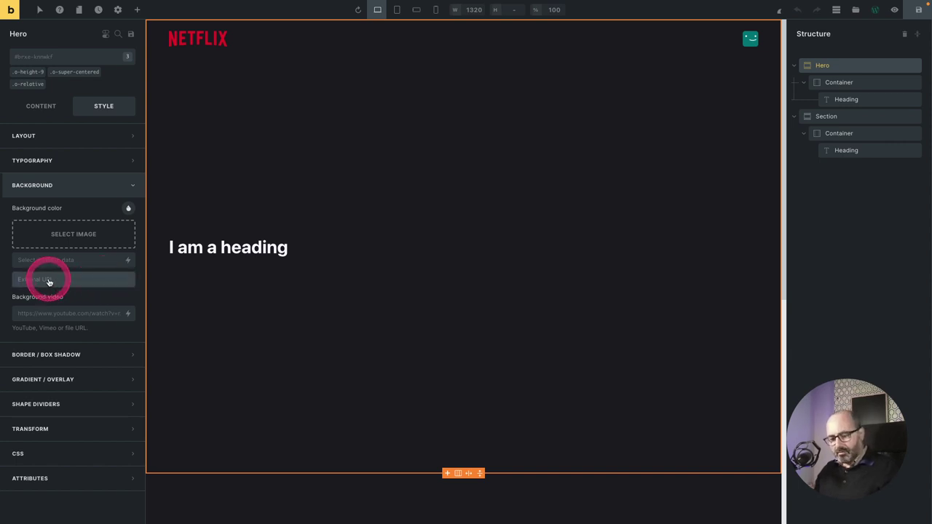
{"action": "key", "text": "super+v"}
{"action": "left_click", "coordinate": [442, 285]}
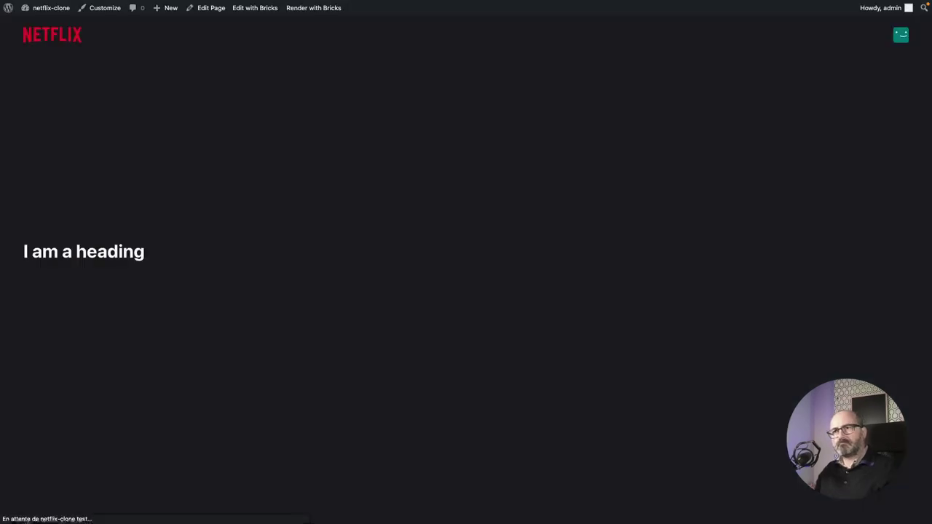
Open the Header template in Bricks from the templates list.
{"action": "scroll", "coordinate": [440, 284], "scroll_direction": "down", "scroll_amount": 6}
{"action": "scroll", "coordinate": [440, 284], "scroll_direction": "up", "scroll_amount": 3}
{"action": "scroll", "coordinate": [440, 285], "scroll_direction": "up", "scroll_amount": 3}
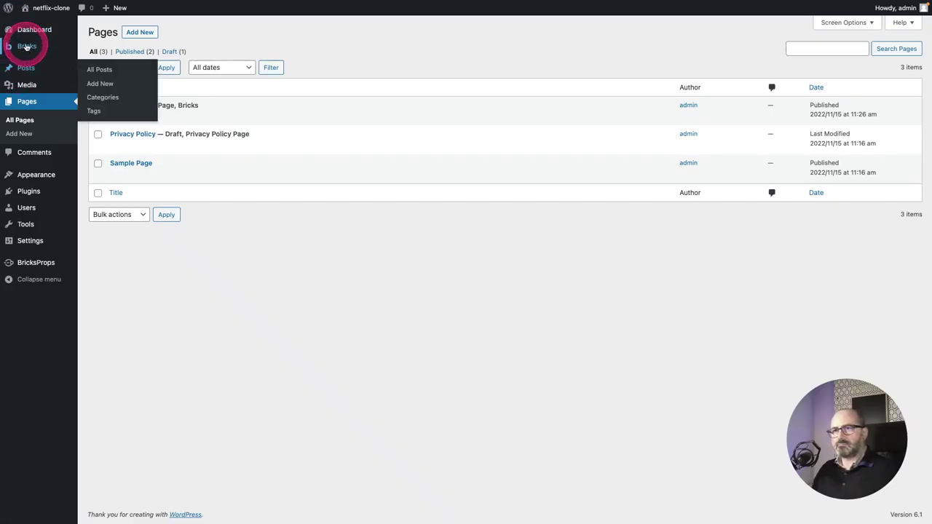
{"action": "mouse_move", "coordinate": [27, 47]}
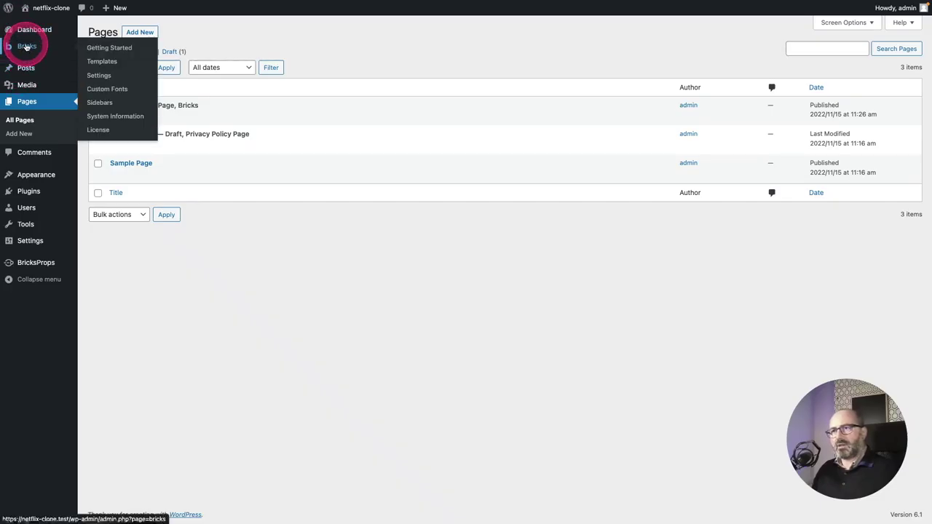
{"action": "left_click", "coordinate": [100, 62]}
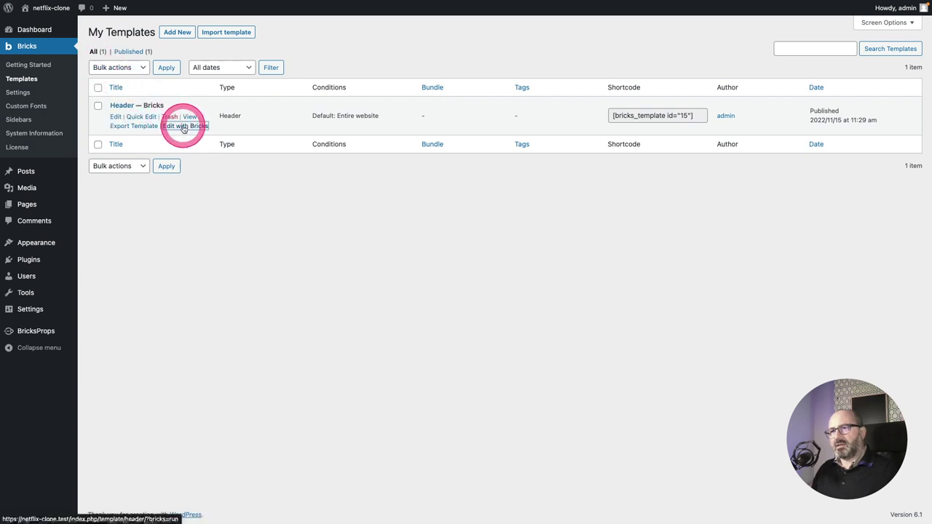
{"action": "left_click", "coordinate": [185, 127]}
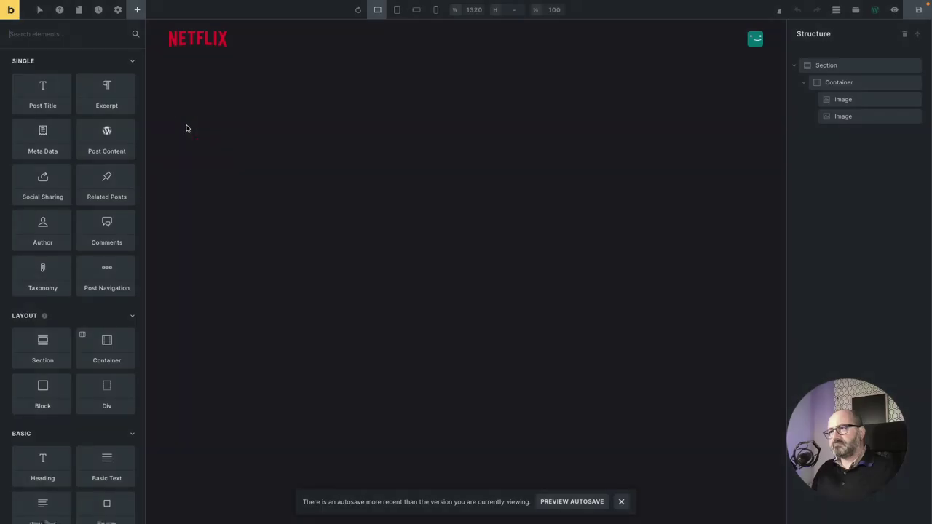
Set the header section's Z-index to layer 5 and save the template.
{"action": "left_click", "coordinate": [103, 93]}
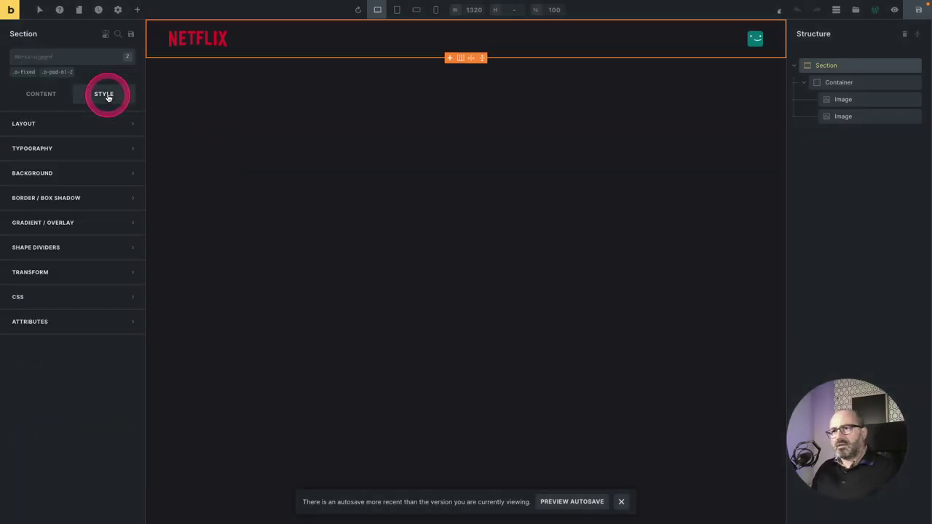
{"action": "left_click", "coordinate": [101, 123]}
{"action": "scroll", "coordinate": [77, 277], "scroll_direction": "down", "scroll_amount": 10}
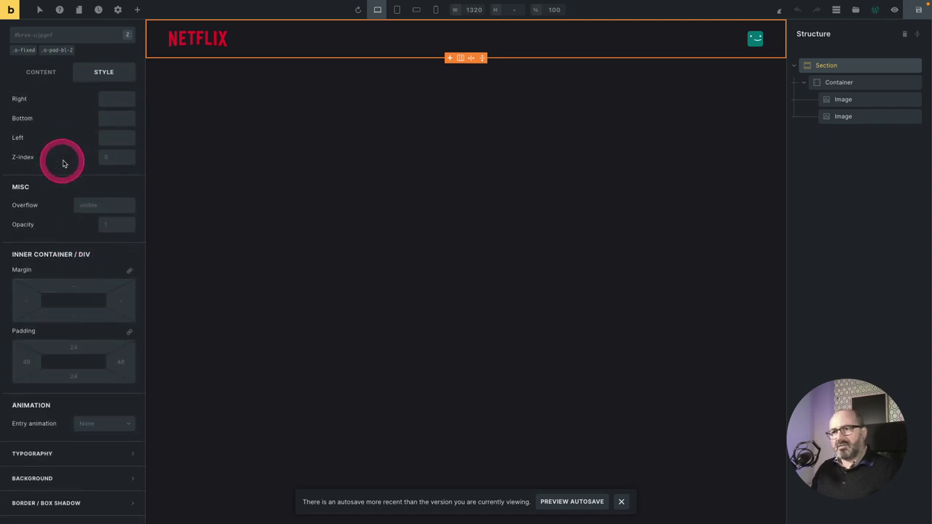
{"action": "left_click", "coordinate": [116, 157]}
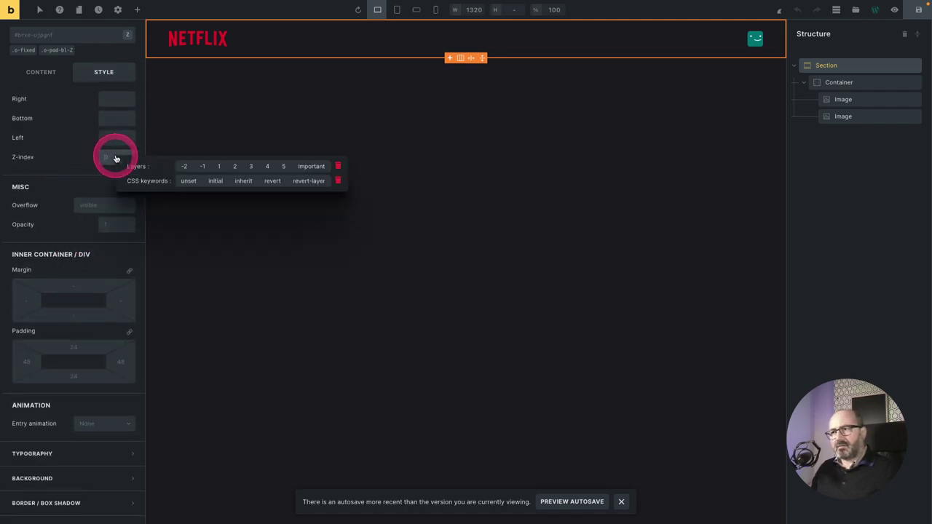
{"action": "left_click", "coordinate": [285, 166]}
{"action": "key", "text": "ctrl+s"}
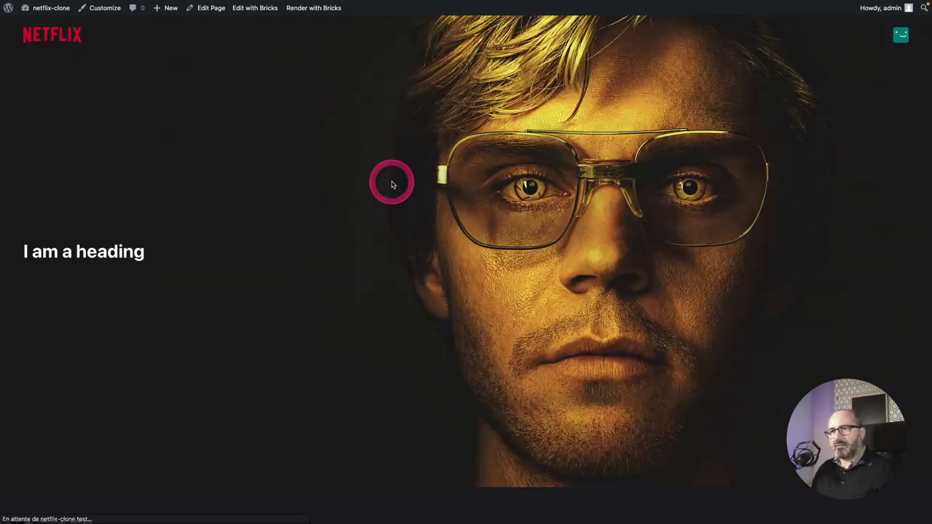
{"action": "scroll", "coordinate": [502, 206], "scroll_direction": "down", "scroll_amount": 5}
{"action": "scroll", "coordinate": [505, 208], "scroll_direction": "up", "scroll_amount": 4}
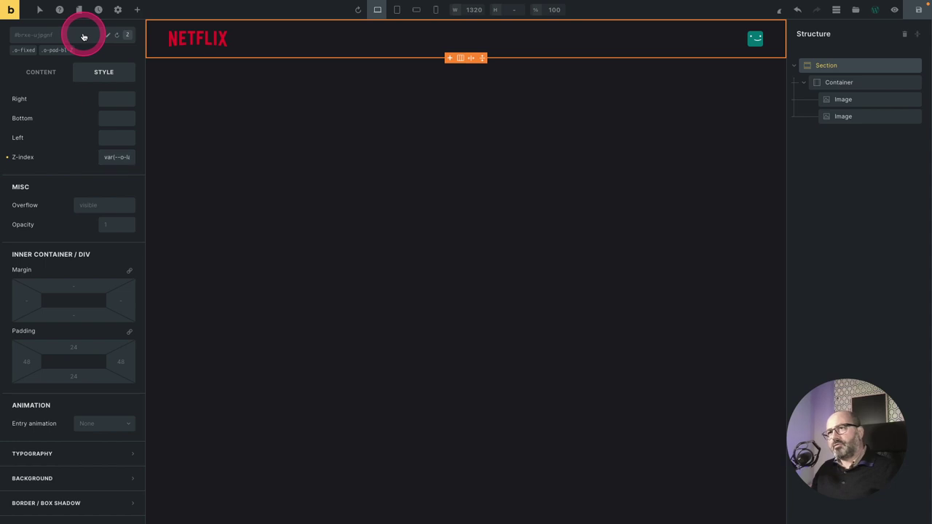
Add the c-nav class to the header section.
{"action": "left_click", "coordinate": [52, 38]}
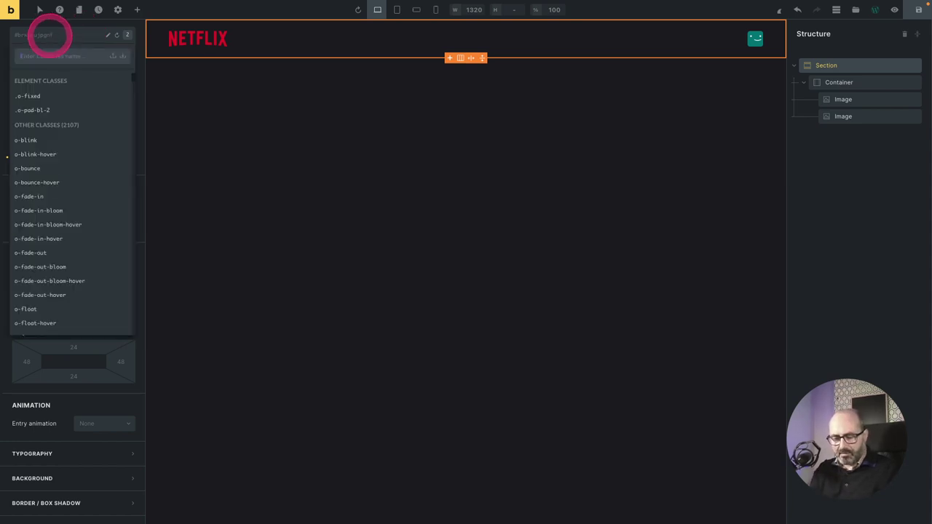
{"action": "type", "text": "c-na"}
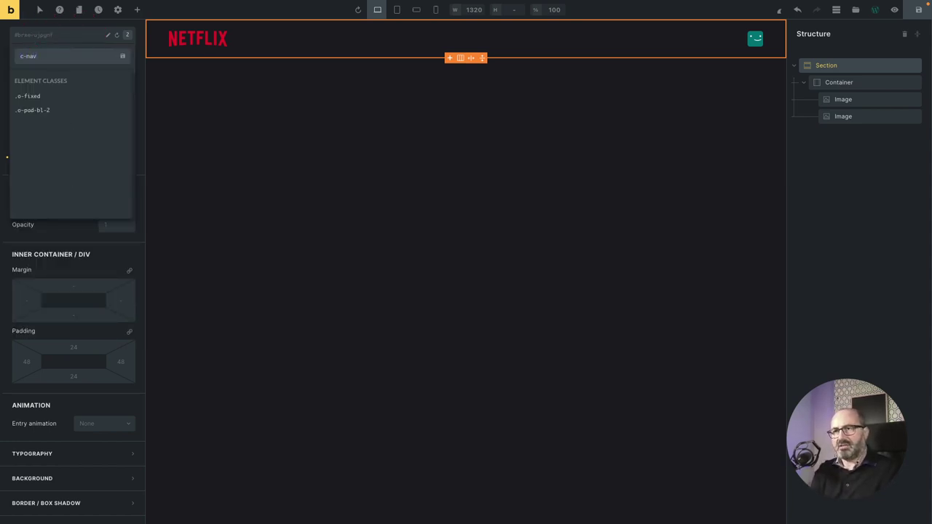
{"action": "type", "text": "v"}
{"action": "key", "text": "Return"}
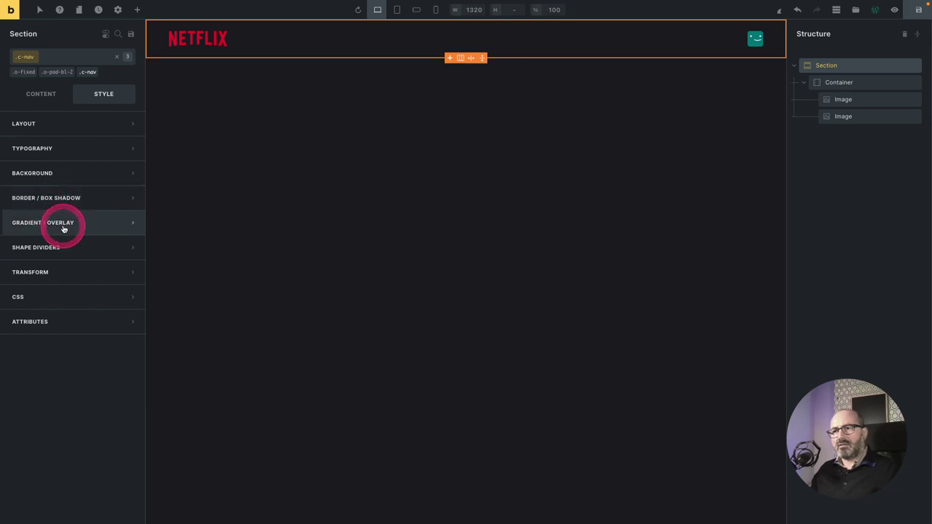
Add a first gradient overlay colour set to Surf 1 at 5% opacity.
{"action": "left_click", "coordinate": [64, 227]}
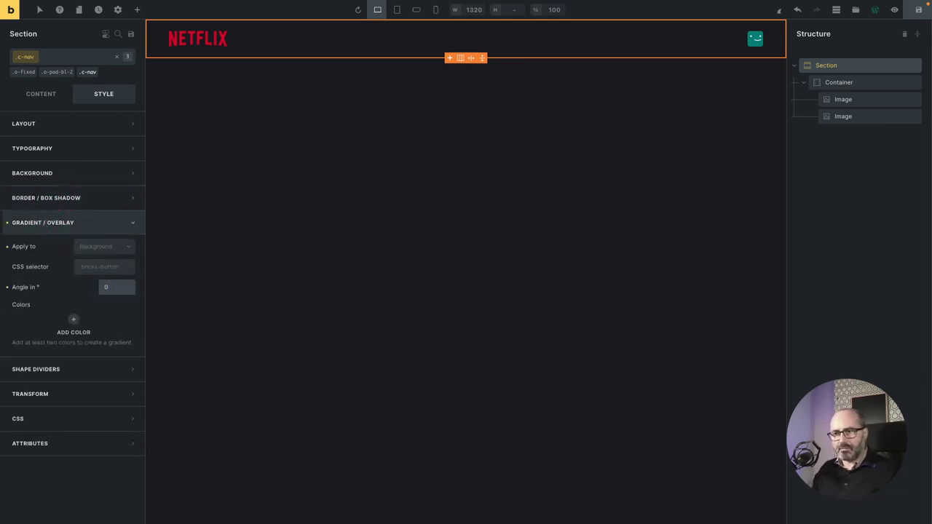
{"action": "left_click", "coordinate": [73, 319]}
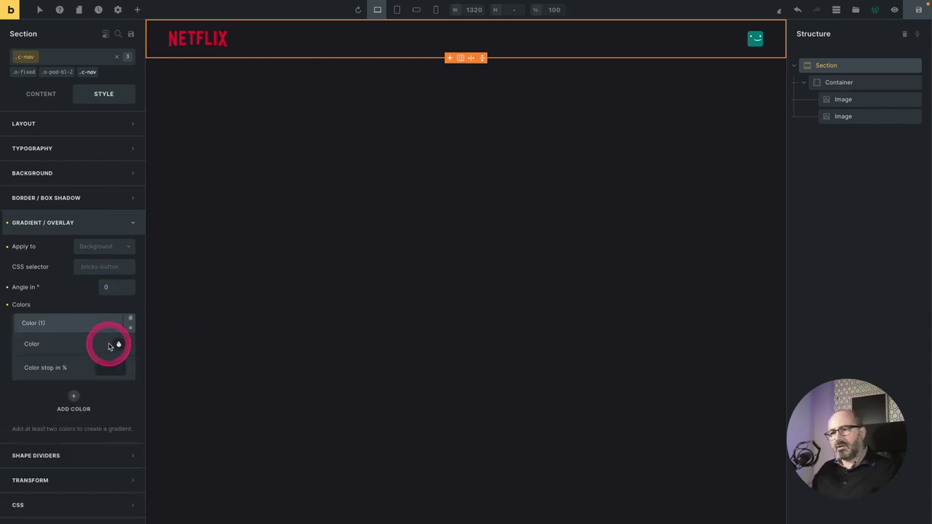
{"action": "left_click", "coordinate": [109, 346]}
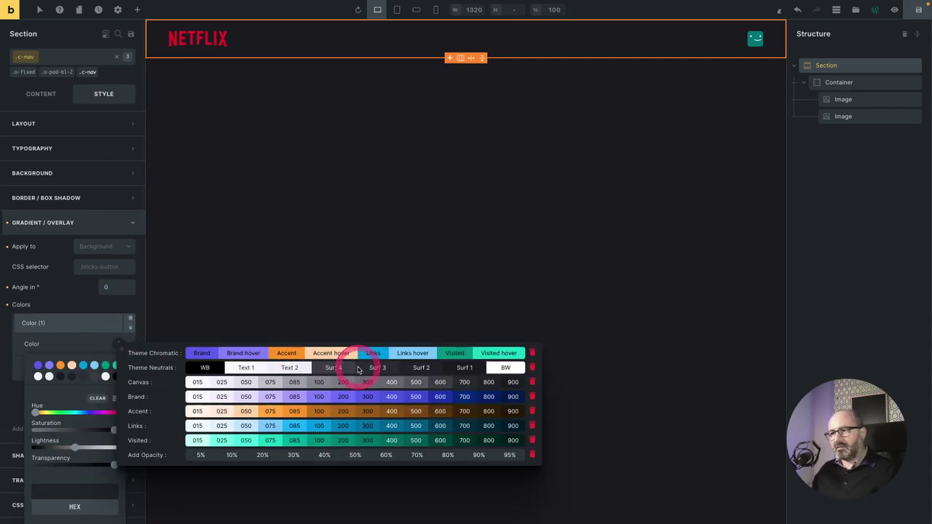
{"action": "left_click", "coordinate": [459, 368]}
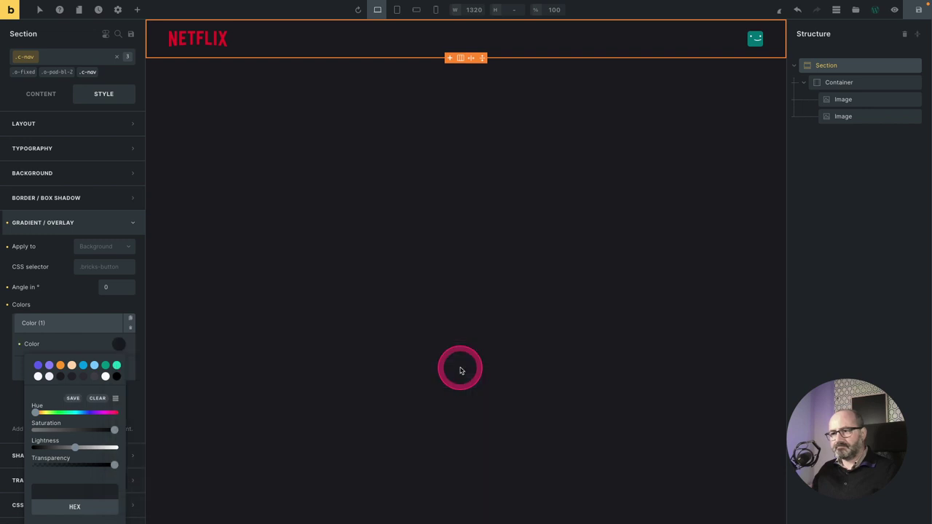
{"action": "left_click", "coordinate": [121, 347]}
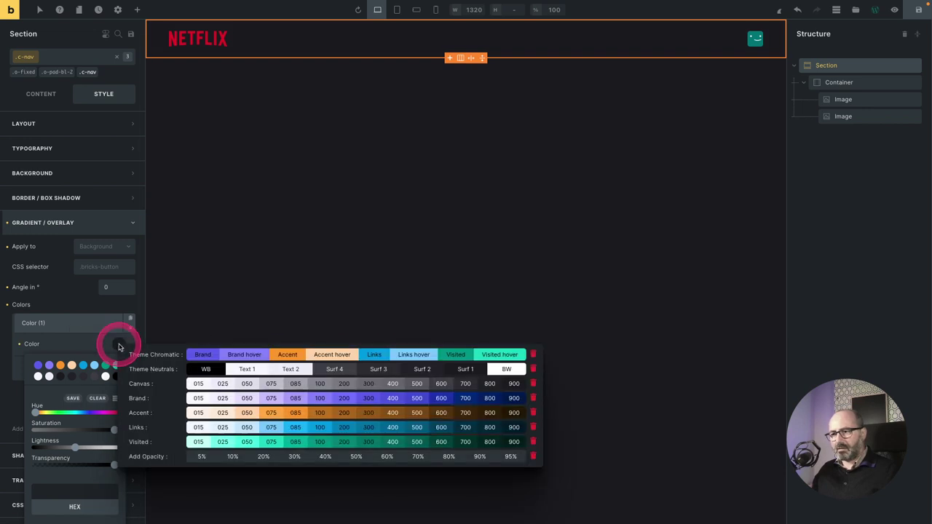
{"action": "left_click", "coordinate": [201, 457]}
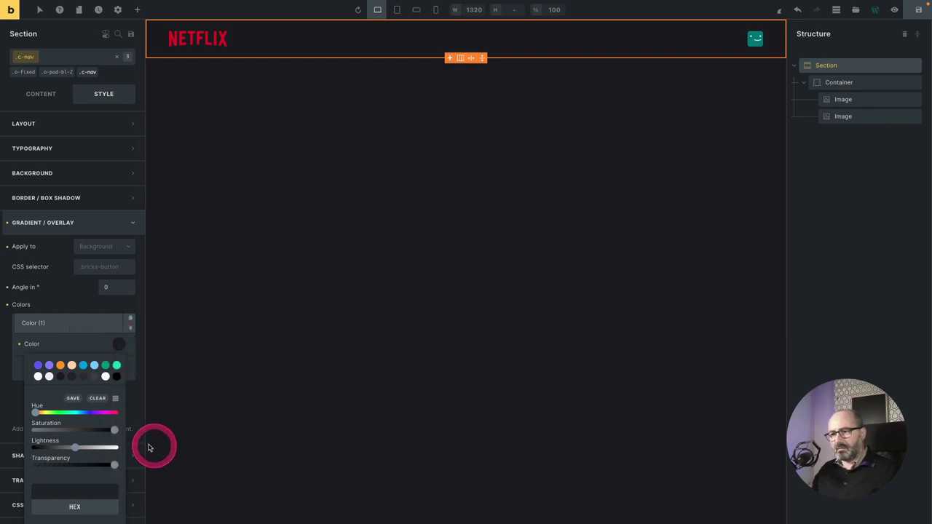
{"action": "scroll", "coordinate": [89, 432], "scroll_direction": "down", "scroll_amount": 1}
{"action": "scroll", "coordinate": [89, 439], "scroll_direction": "down", "scroll_amount": 2}
{"action": "left_click", "coordinate": [105, 477]}
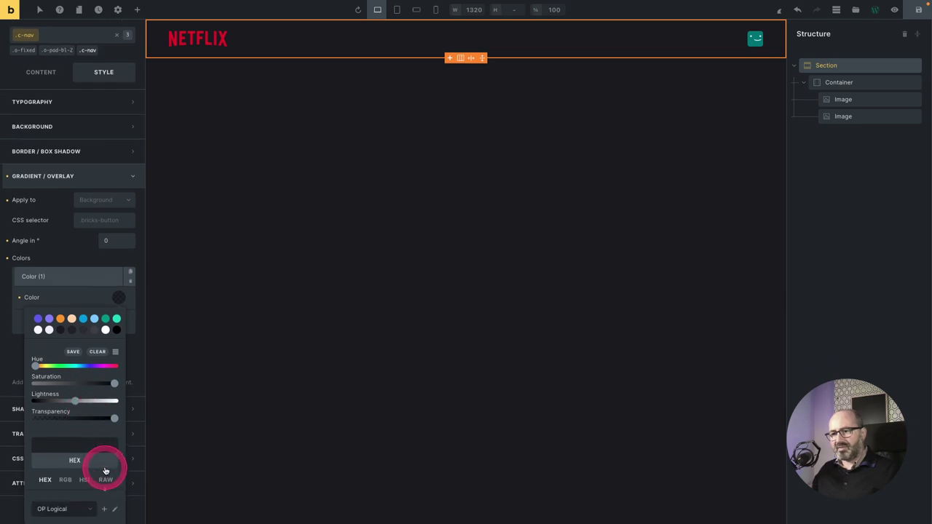
{"action": "left_click", "coordinate": [100, 447]}
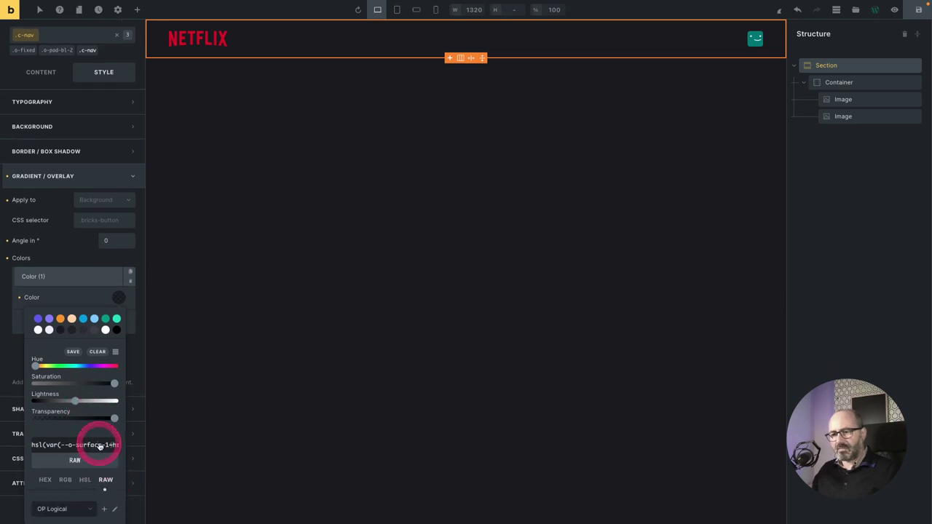
{"action": "key", "text": "End"}
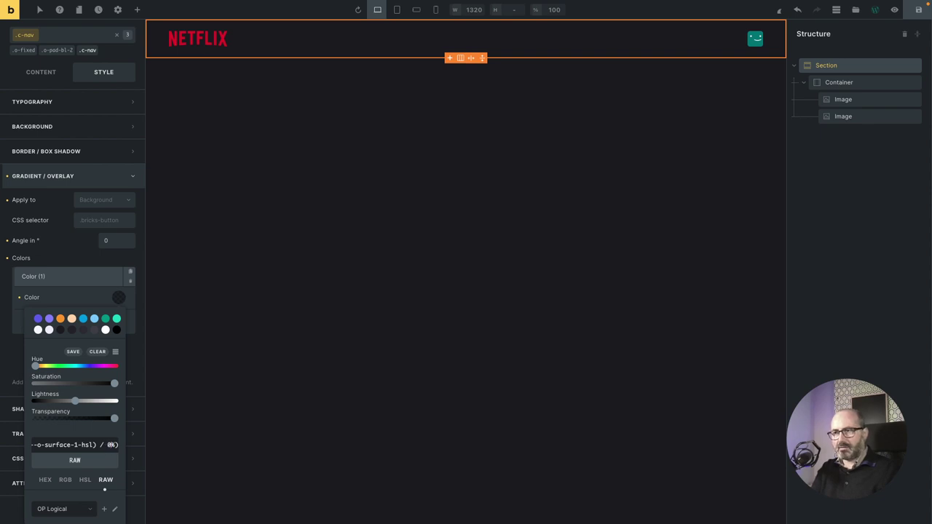
{"action": "left_click", "coordinate": [29, 381]}
Add a second gradient colour, also set to Surf 1.
{"action": "left_click", "coordinate": [68, 376]}
{"action": "left_click", "coordinate": [87, 350]}
{"action": "left_click", "coordinate": [120, 366]}
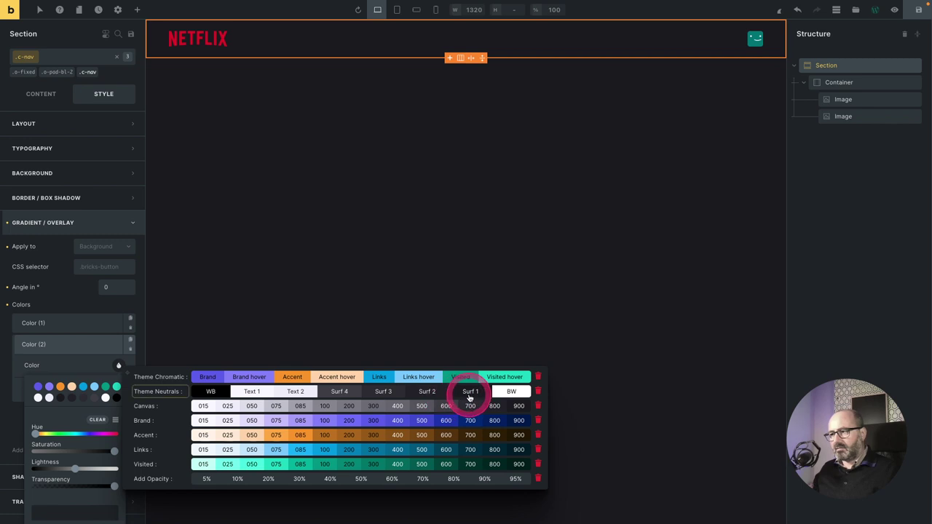
{"action": "left_click", "coordinate": [470, 395]}
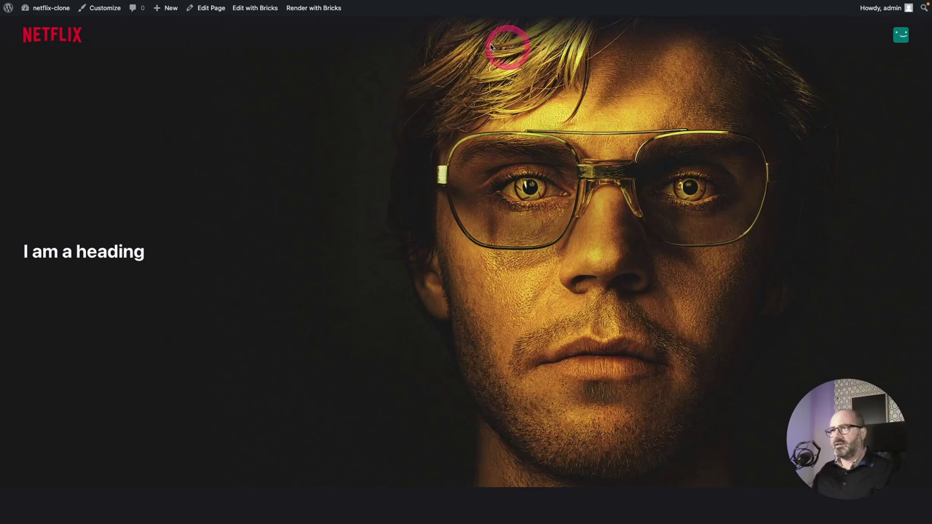
{"action": "scroll", "coordinate": [387, 106], "scroll_direction": "down", "scroll_amount": 5}
{"action": "scroll", "coordinate": [388, 105], "scroll_direction": "up", "scroll_amount": 5}
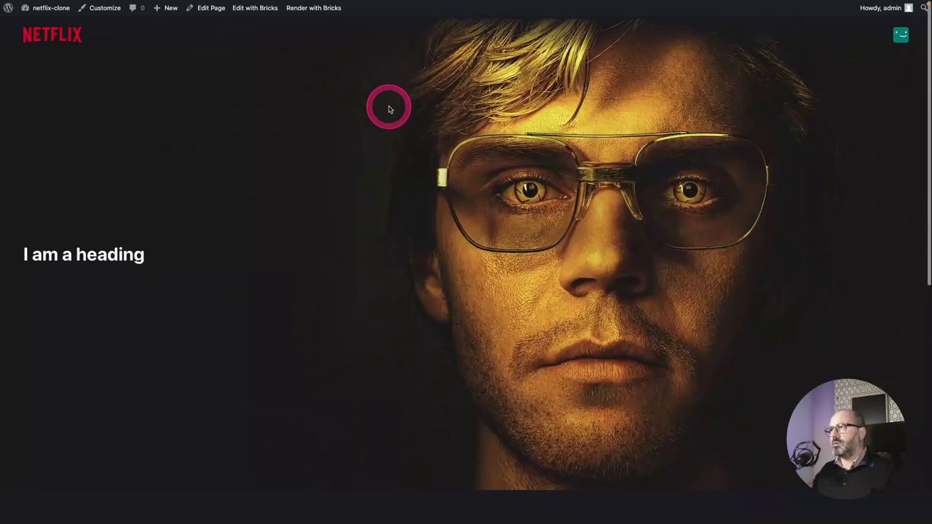
{"action": "scroll", "coordinate": [418, 89], "scroll_direction": "down", "scroll_amount": 3}
{"action": "scroll", "coordinate": [419, 93], "scroll_direction": "down", "scroll_amount": 2}
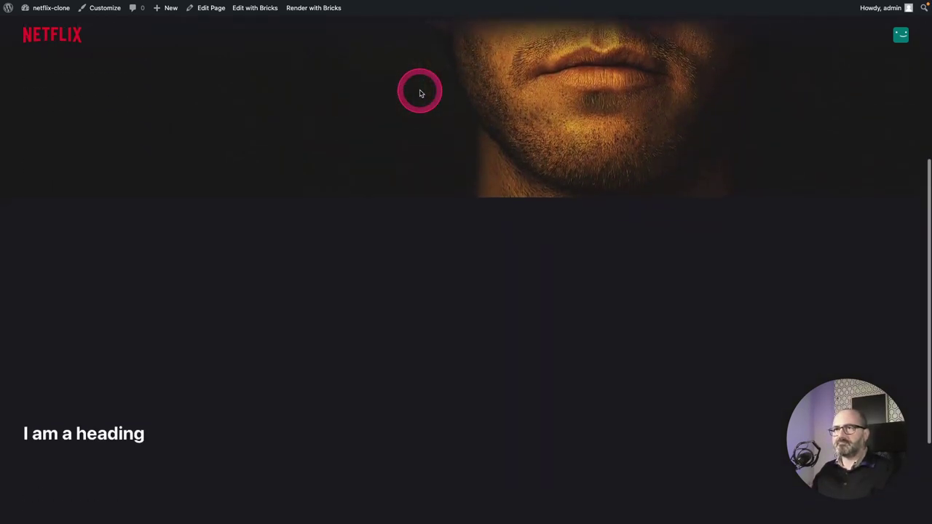
{"action": "scroll", "coordinate": [419, 94], "scroll_direction": "up", "scroll_amount": 5}
{"action": "scroll", "coordinate": [420, 93], "scroll_direction": "up", "scroll_amount": 2}
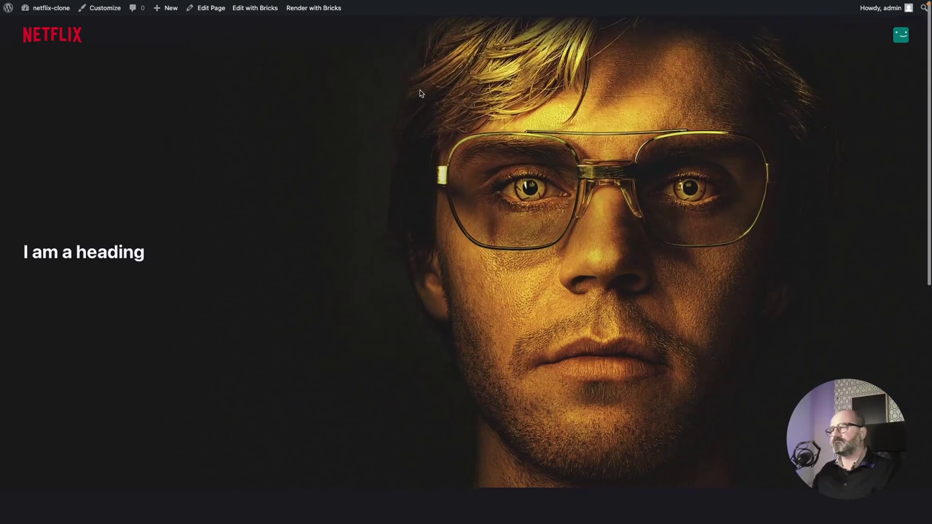
{"action": "left_click", "coordinate": [291, 113]}
{"action": "scroll", "coordinate": [292, 114], "scroll_direction": "down", "scroll_amount": 3}
{"action": "scroll", "coordinate": [292, 114], "scroll_direction": "up", "scroll_amount": 3}
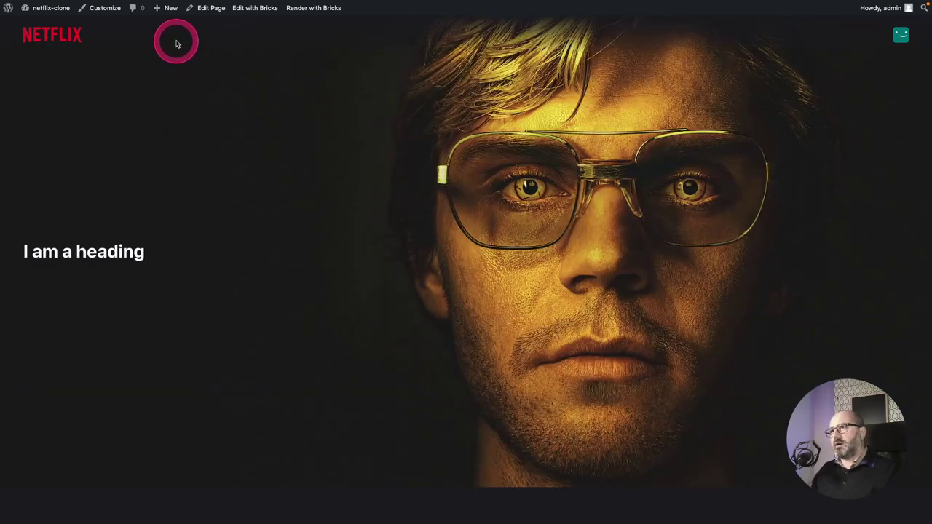
{"action": "scroll", "coordinate": [339, 113], "scroll_direction": "down", "scroll_amount": 2}
{"action": "scroll", "coordinate": [338, 113], "scroll_direction": "down", "scroll_amount": 1}
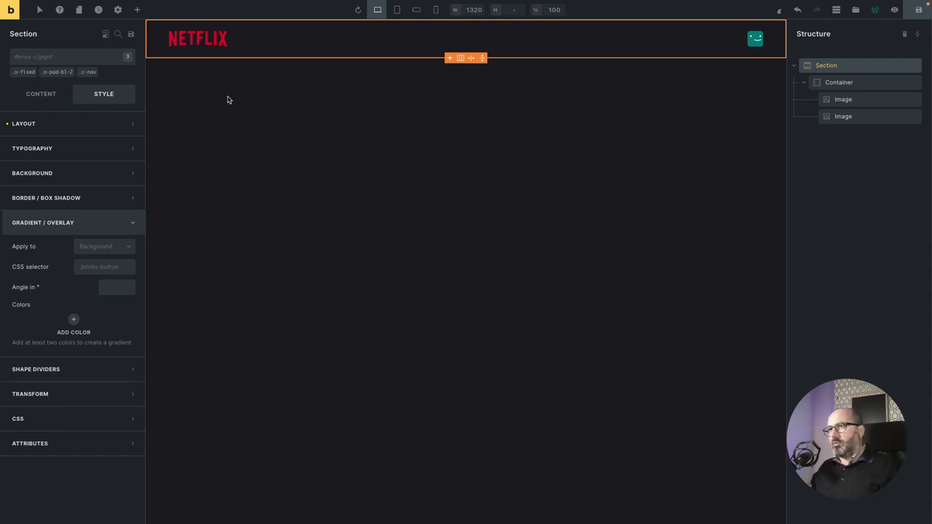
Search 'su' in the class field, add o-surface-1 to the header section, and save.
{"action": "left_click", "coordinate": [287, 81]}
{"action": "left_click", "coordinate": [52, 56]}
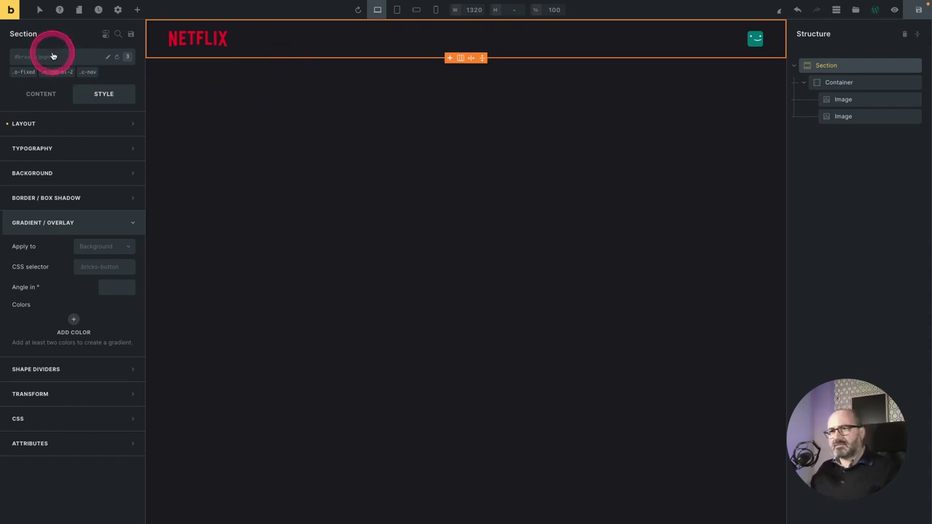
{"action": "left_click", "coordinate": [53, 57]}
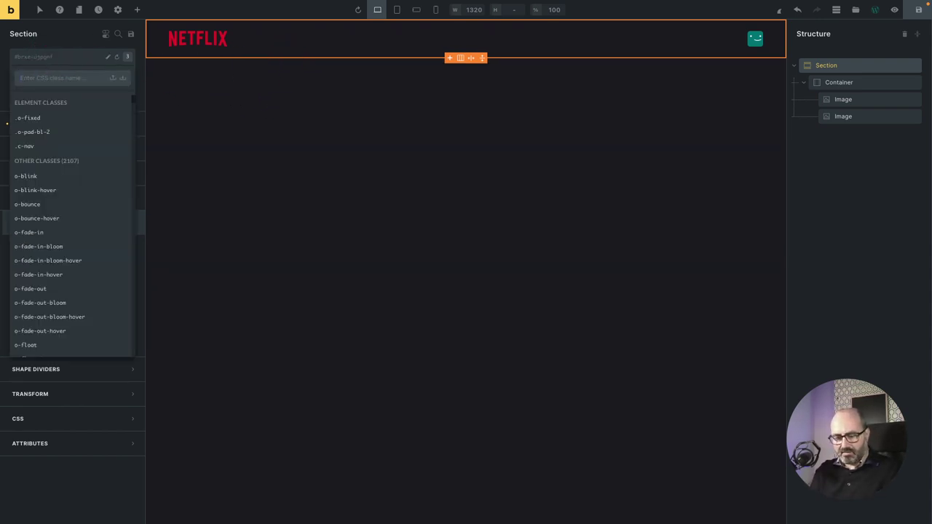
{"action": "type", "text": "surf"}
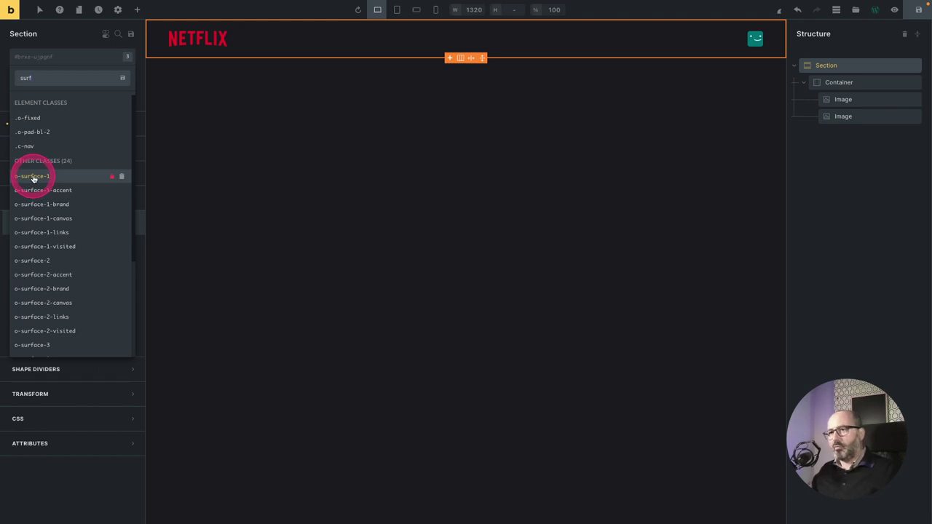
{"action": "left_click", "coordinate": [36, 177]}
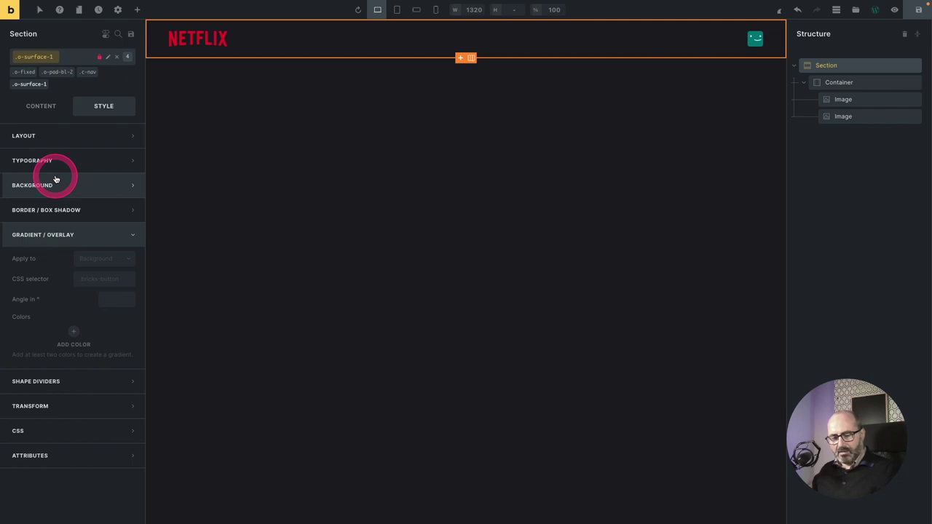
{"action": "key", "text": "ctrl+s"}
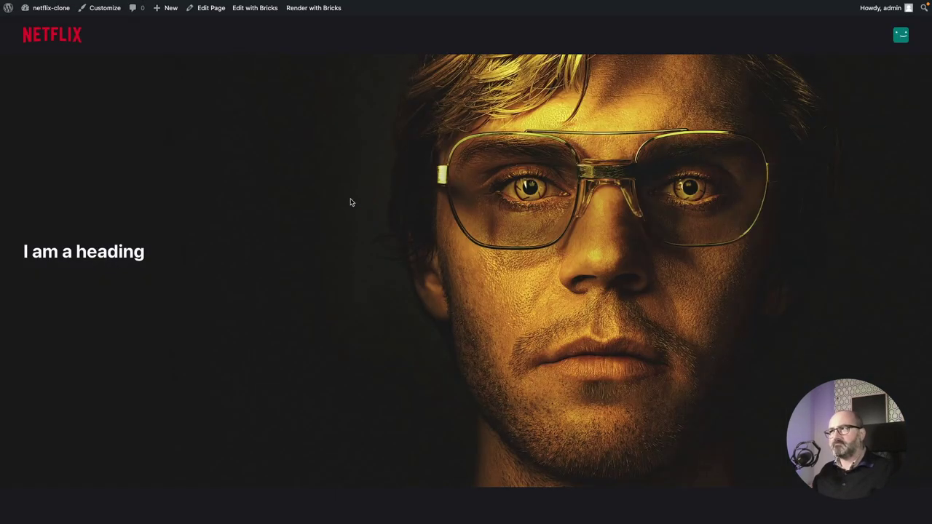
{"action": "left_click_drag", "start_coordinate": [303, 29], "coordinate": [293, 87]}
{"action": "scroll", "coordinate": [283, 79], "scroll_direction": "down", "scroll_amount": 3}
{"action": "scroll", "coordinate": [293, 87], "scroll_direction": "down", "scroll_amount": 3}
{"action": "scroll", "coordinate": [273, 81], "scroll_direction": "down", "scroll_amount": 1}
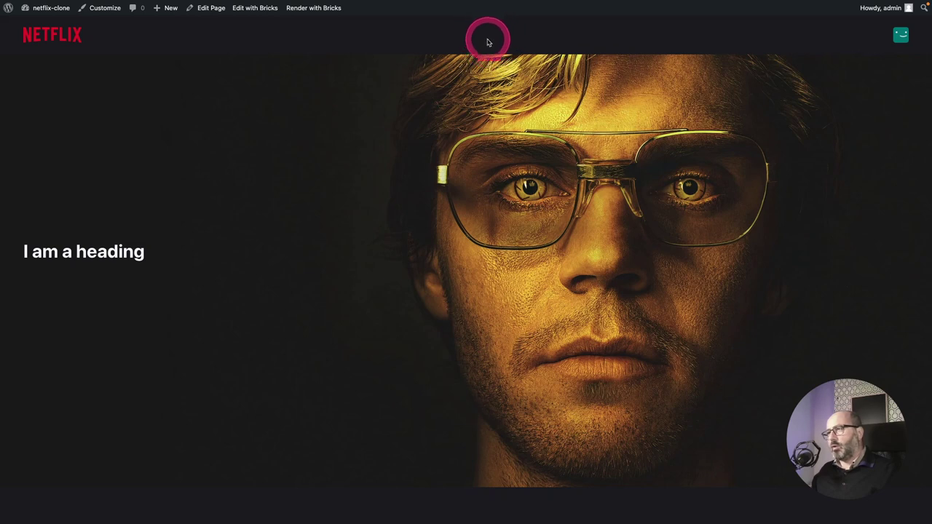
{"action": "scroll", "coordinate": [508, 64], "scroll_direction": "down", "scroll_amount": 2}
{"action": "scroll", "coordinate": [508, 64], "scroll_direction": "down", "scroll_amount": 3}
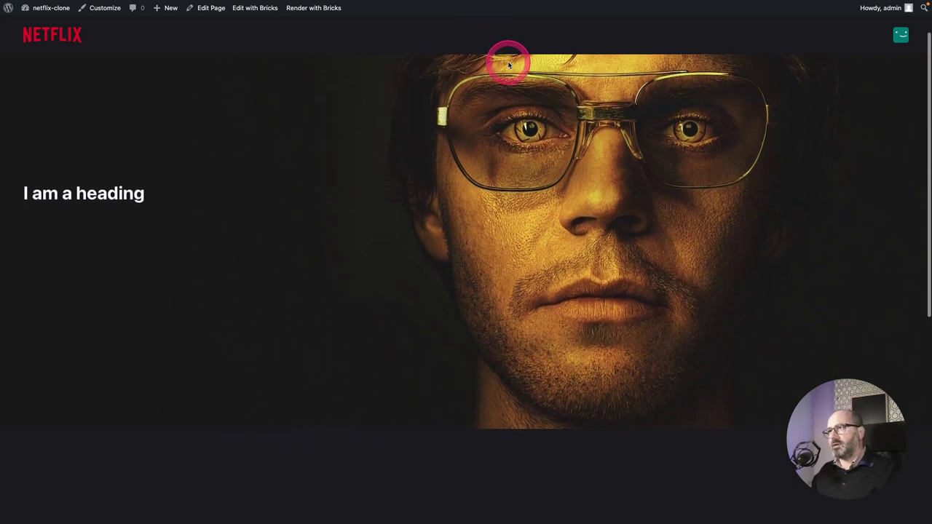
{"action": "scroll", "coordinate": [507, 58], "scroll_direction": "up", "scroll_amount": 4}
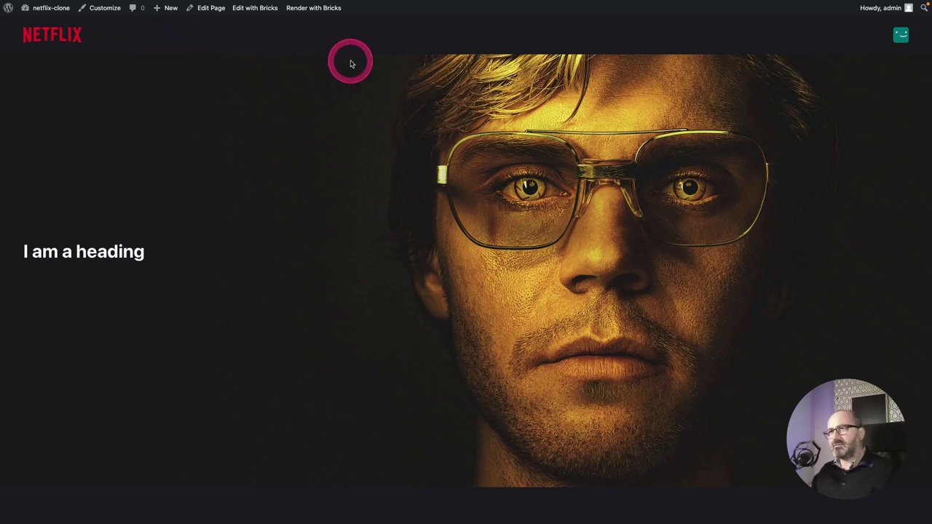
{"action": "scroll", "coordinate": [566, 115], "scroll_direction": "down", "scroll_amount": 2}
{"action": "scroll", "coordinate": [566, 115], "scroll_direction": "down", "scroll_amount": 3}
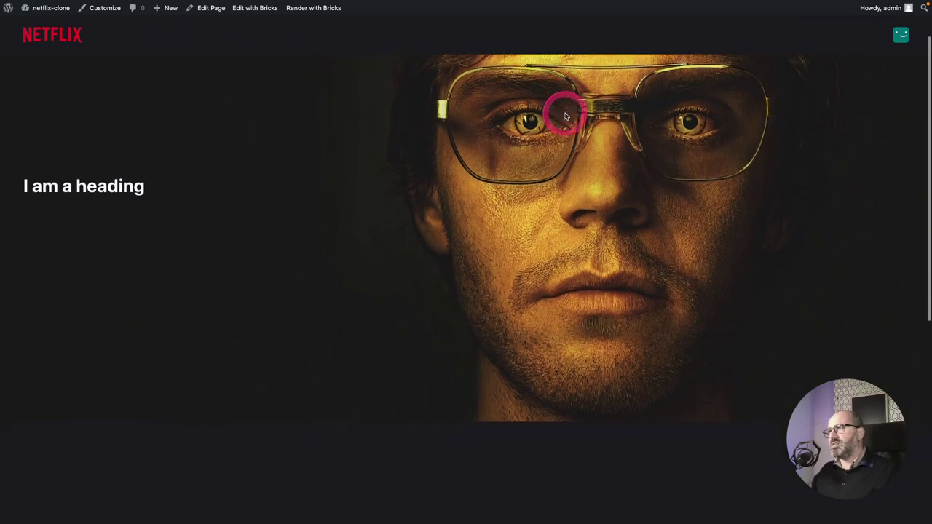
{"action": "scroll", "coordinate": [565, 115], "scroll_direction": "up", "scroll_amount": 4}
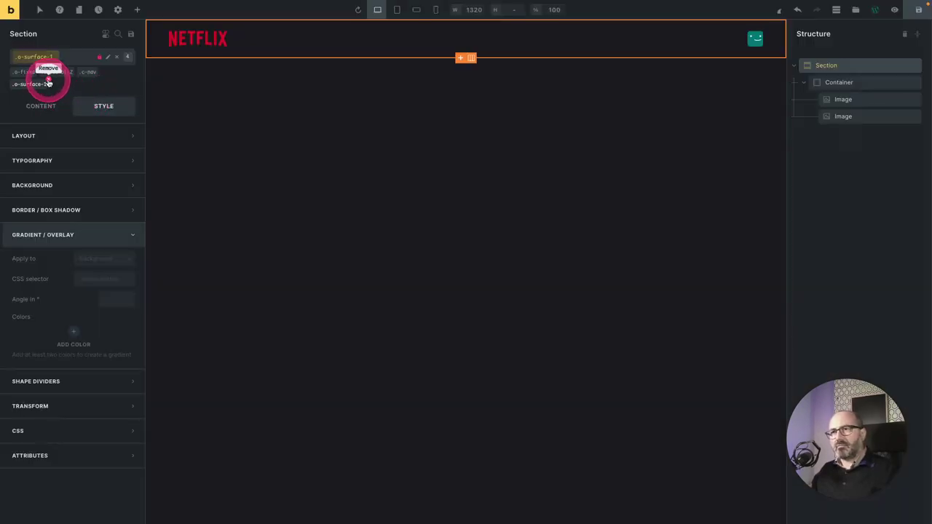
Remove the surface class from the section and add a Code element found by searching 'code'.
{"action": "left_click", "coordinate": [48, 84]}
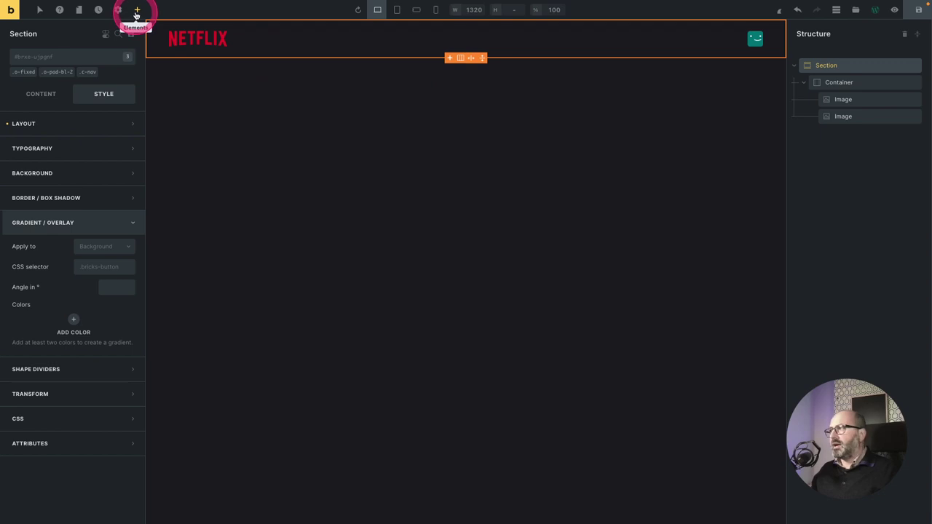
{"action": "left_click", "coordinate": [137, 10]}
{"action": "scroll", "coordinate": [95, 238], "scroll_direction": "down", "scroll_amount": 3}
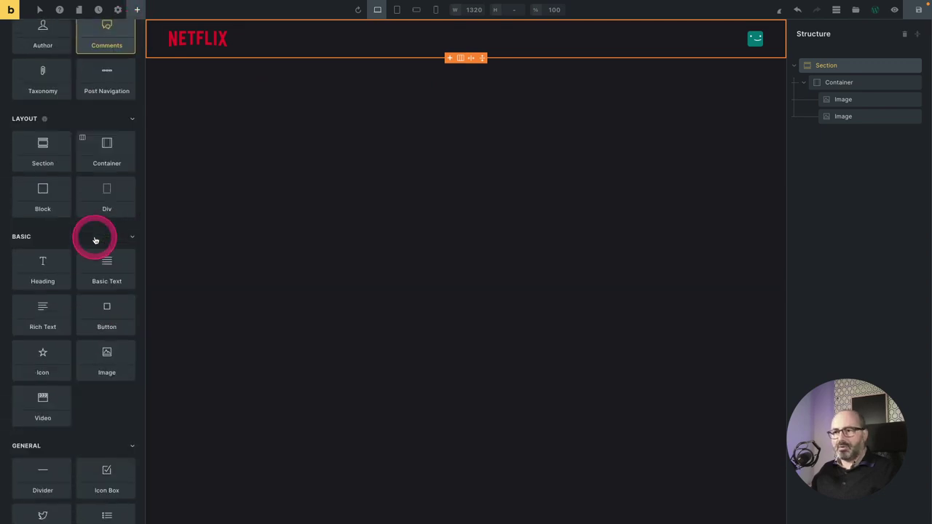
{"action": "scroll", "coordinate": [94, 240], "scroll_direction": "up", "scroll_amount": 3}
{"action": "type", "text": "code"}
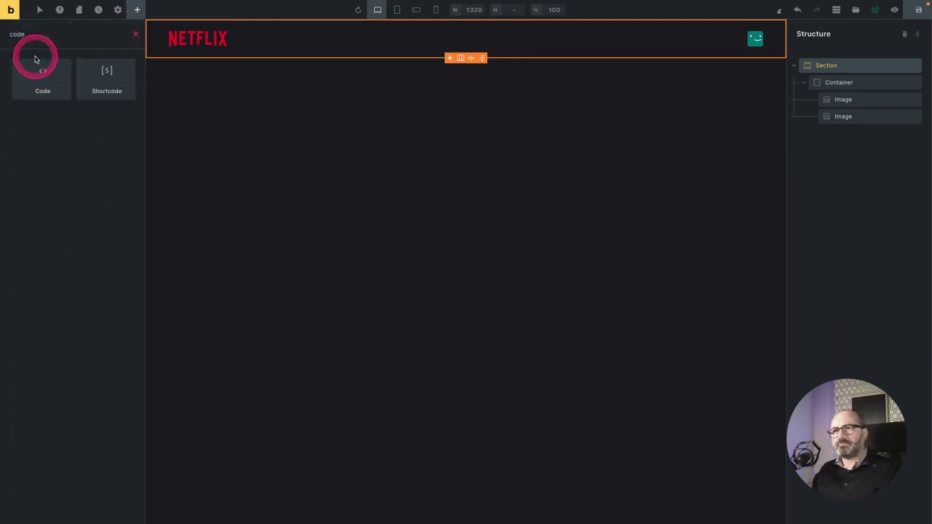
{"action": "left_click", "coordinate": [37, 74]}
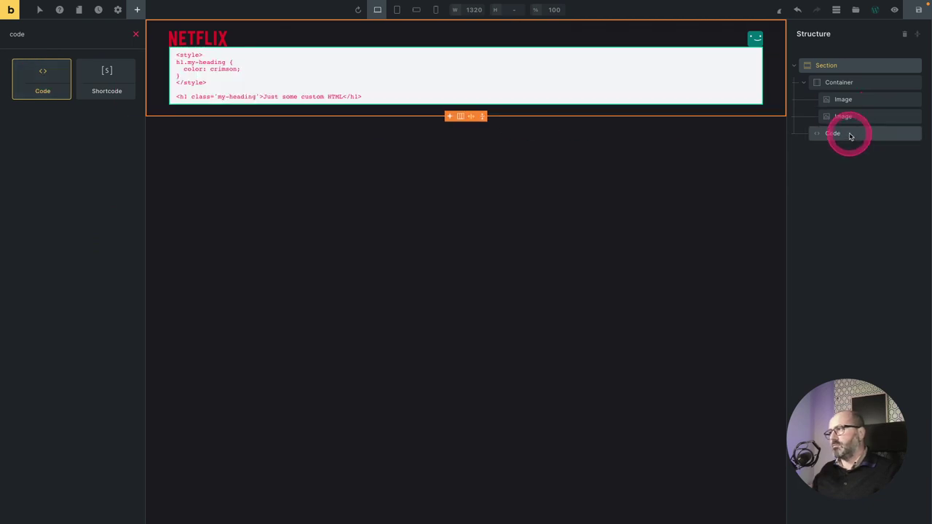
Move the Code element above the Section and rename it 'Scroll JS'.
{"action": "left_click_drag", "start_coordinate": [839, 133], "coordinate": [822, 64]}
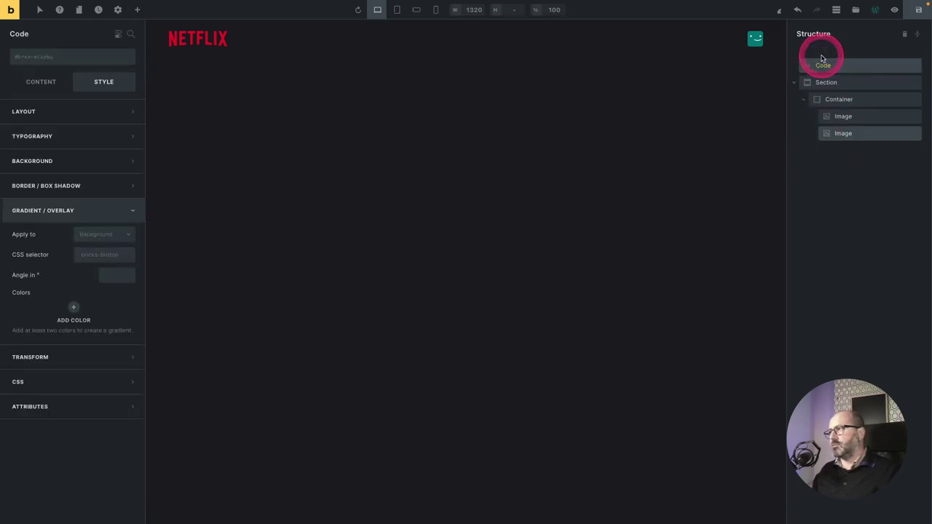
{"action": "double_click", "coordinate": [824, 65]}
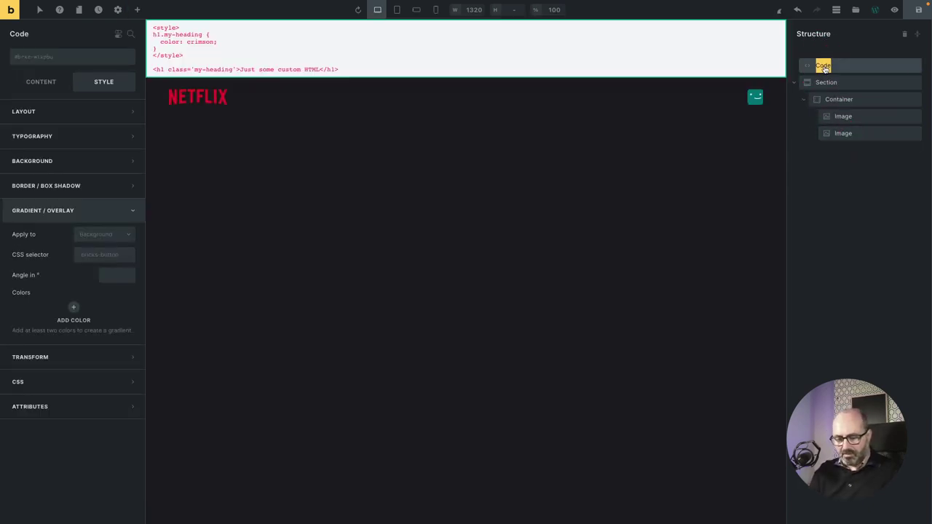
{"action": "type", "text": "Scroll JS"}
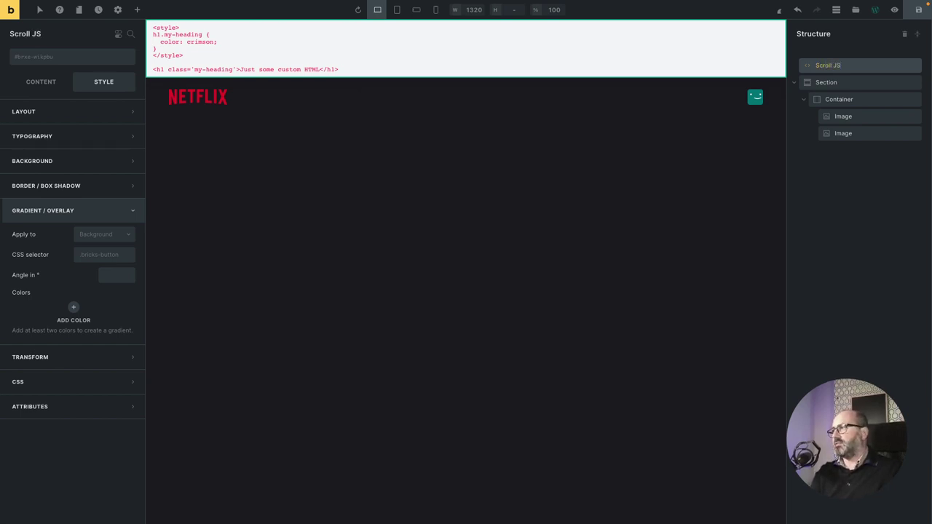
{"action": "left_click", "coordinate": [355, 62]}
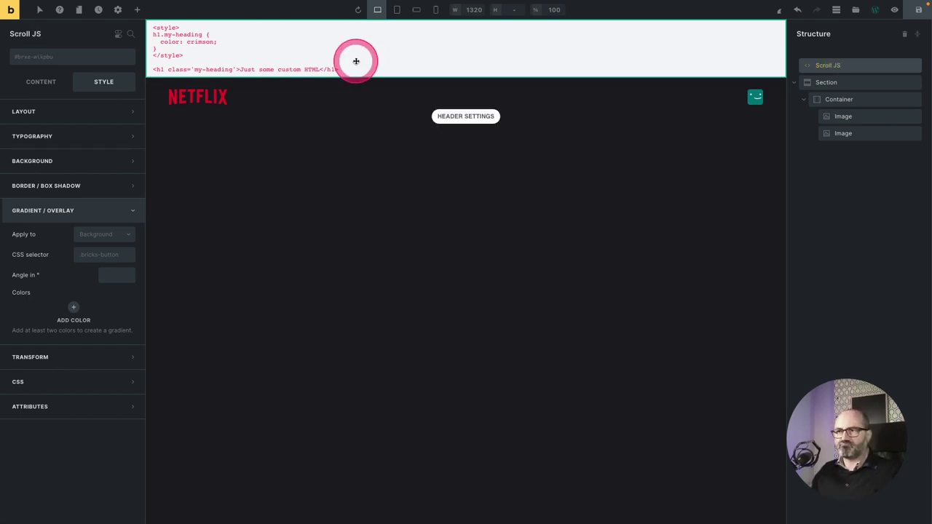
{"action": "left_click", "coordinate": [41, 81]}
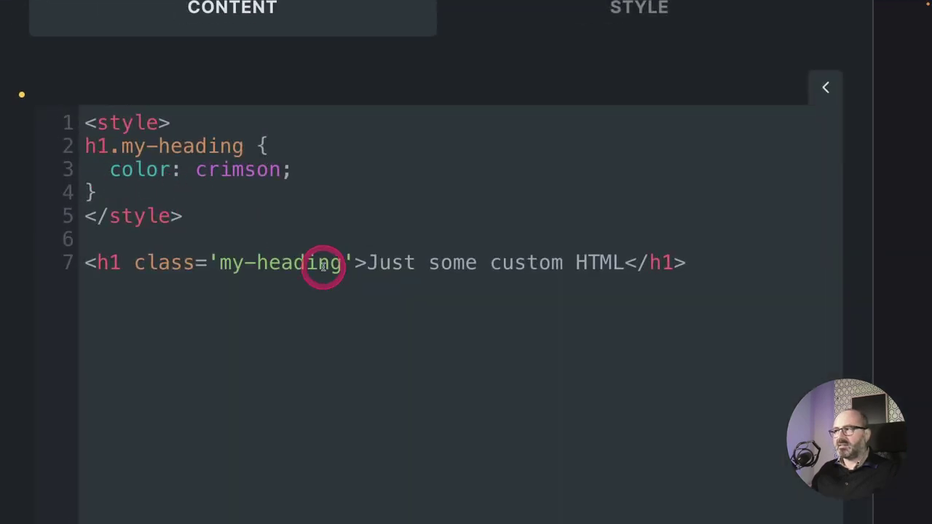
Replace the sample code with an empty <script></script> block, leaving an empty line between the tags.
{"action": "left_click", "coordinate": [355, 290]}
{"action": "key", "text": "ctrl+a"}
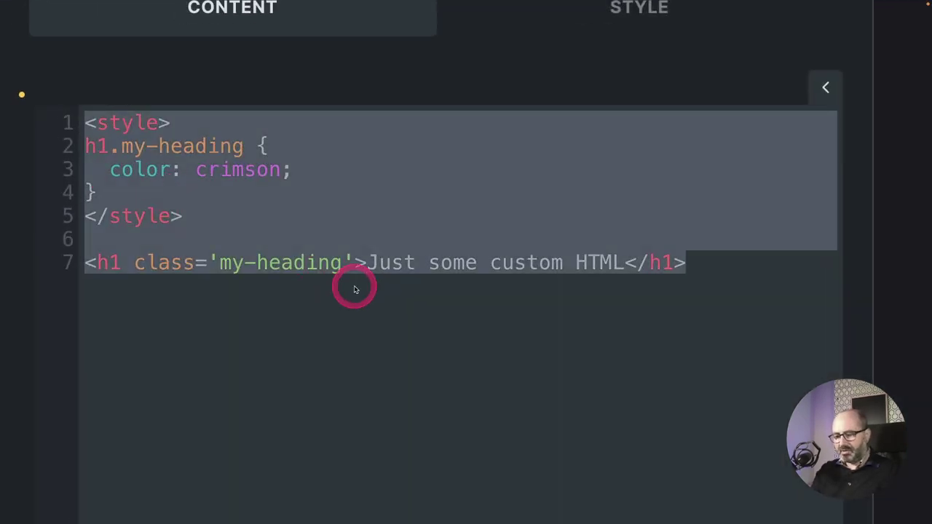
{"action": "key", "text": "BackSpace"}
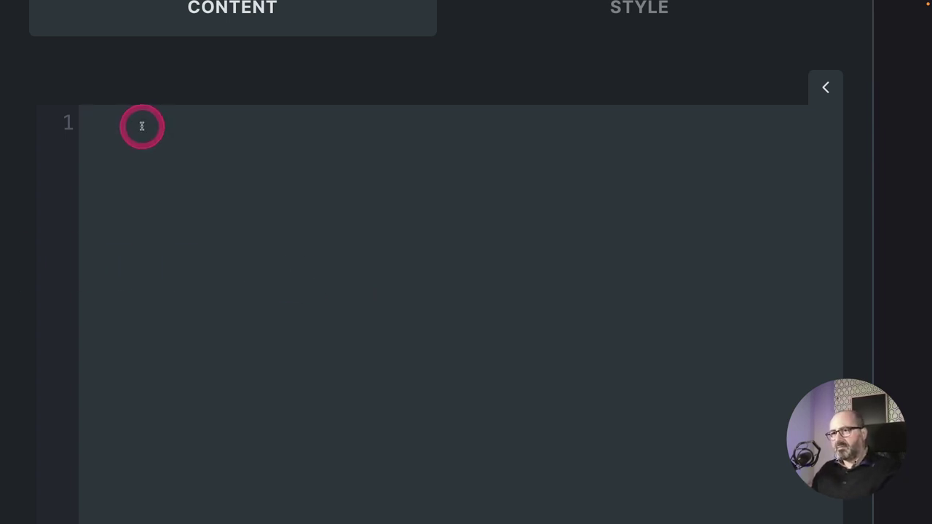
{"action": "type", "text": "<s"}
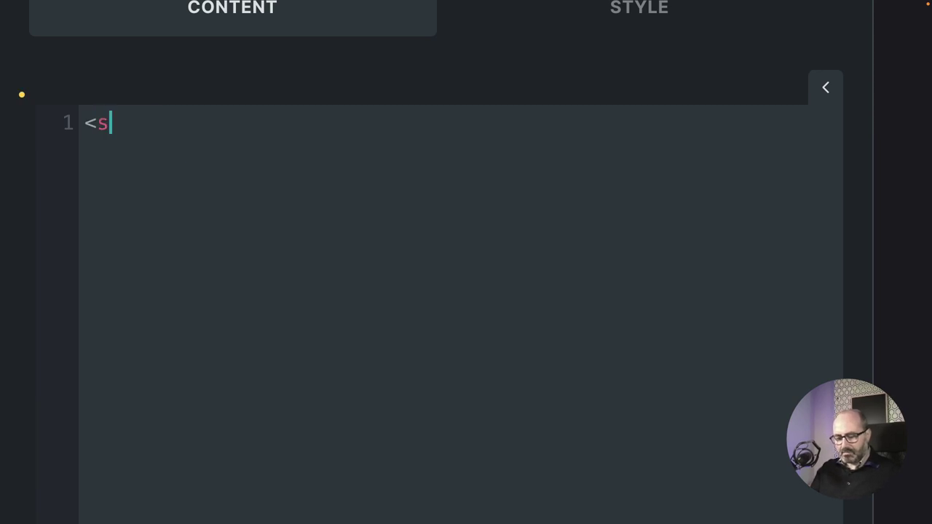
{"action": "type", "text": "cript><"}
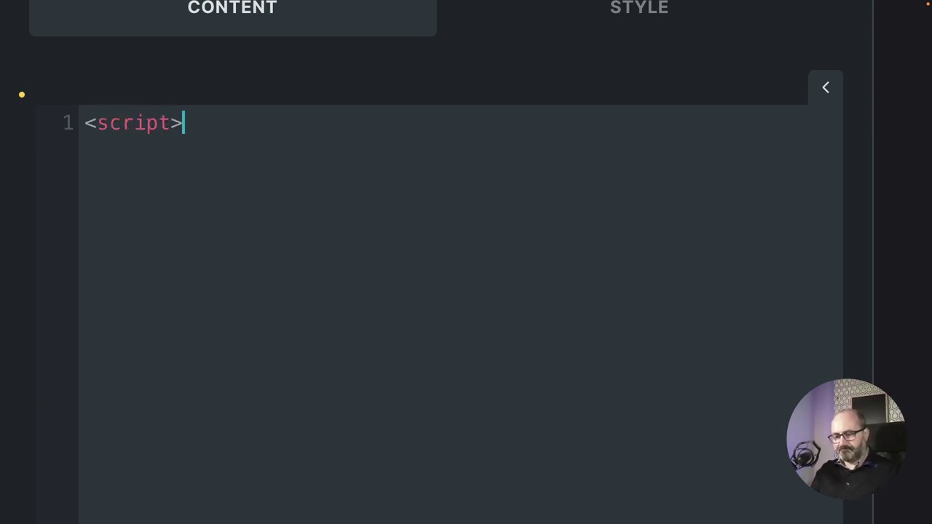
{"action": "type", "text": "/script"}
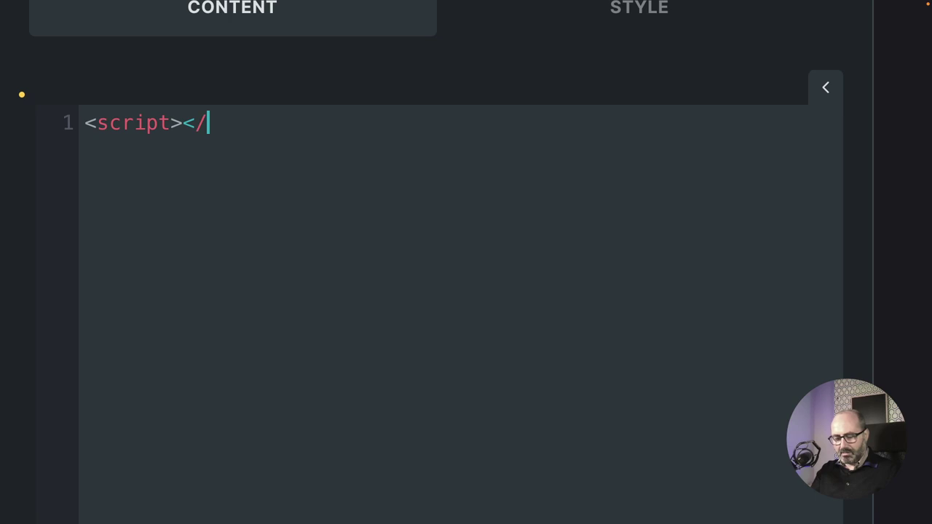
{"action": "type", "text": ">"}
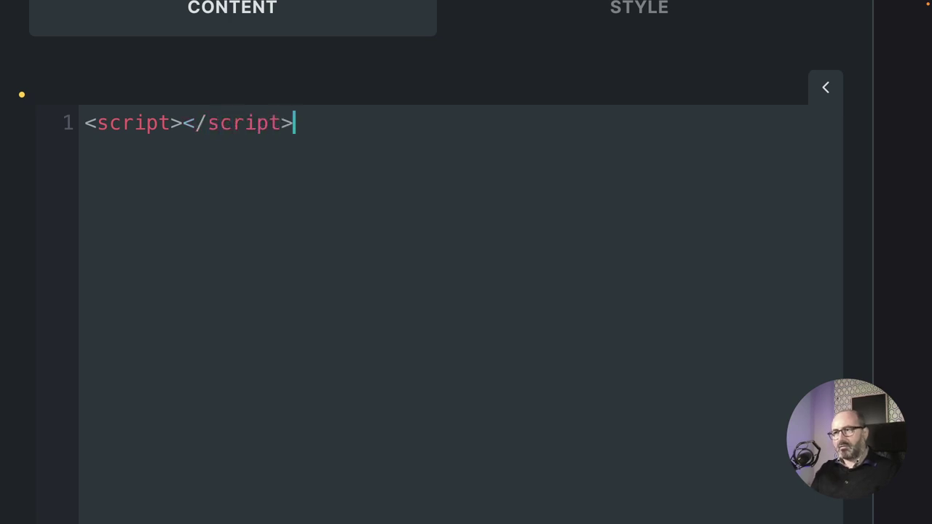
{"action": "key", "text": "Left"}
{"action": "key", "text": "Left"}
{"action": "key", "text": "Left"}
{"action": "key", "text": "Left"}
{"action": "key", "text": "Left"}
{"action": "key", "text": "Left"}
{"action": "key", "text": "Left"}
{"action": "key", "text": "Left"}
{"action": "key", "text": "Left"}
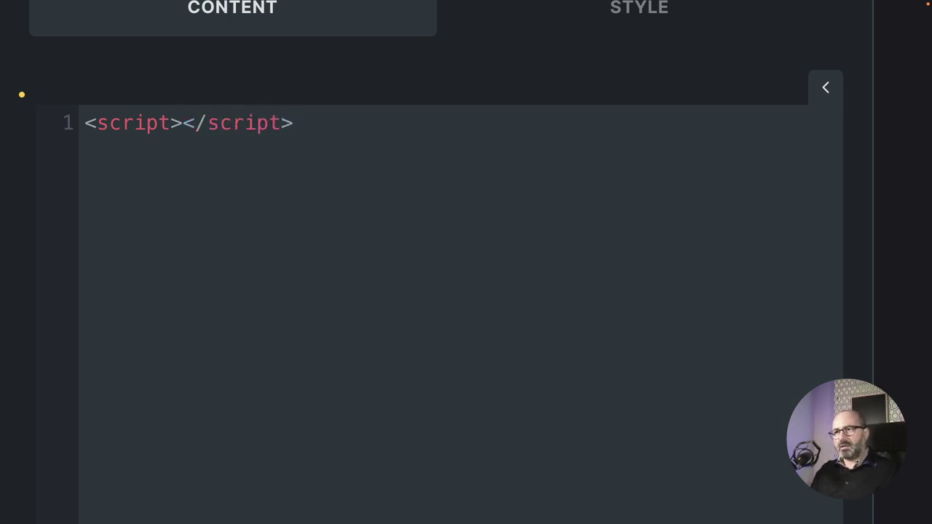
{"action": "key", "text": "Return"}
{"action": "key", "text": "Return"}
{"action": "key", "text": "Up"}
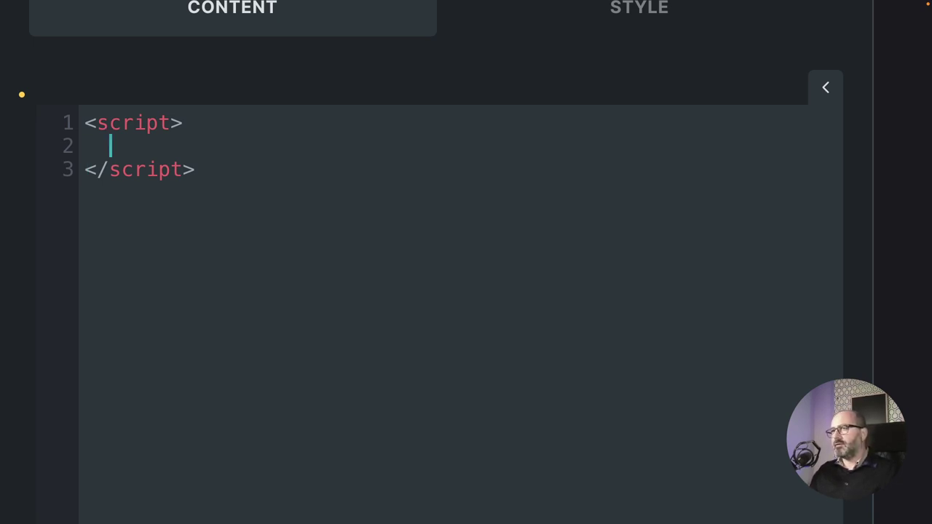
Write window.addEventListener("scroll", () => {}) and open the callback body onto its own line.
{"action": "type", "text": "window."}
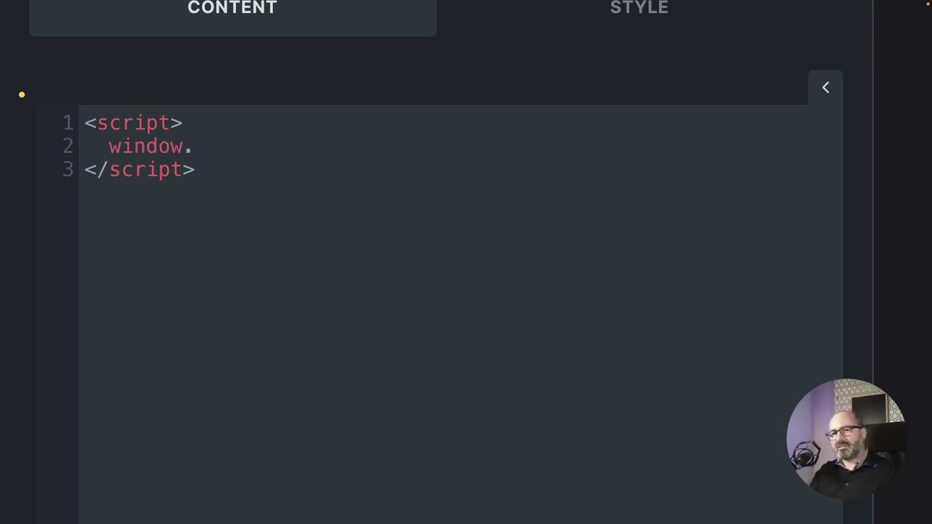
{"action": "type", "text": "a"}
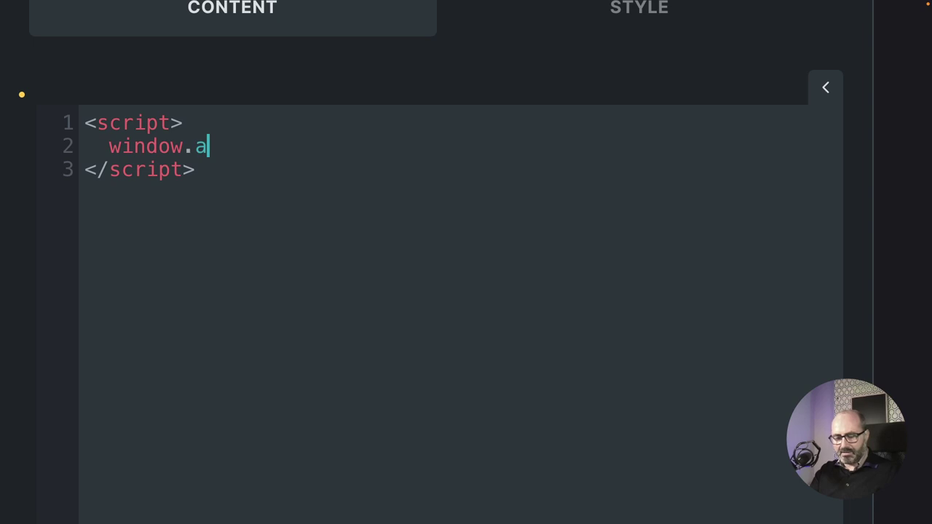
{"action": "type", "text": "ddEventListener"}
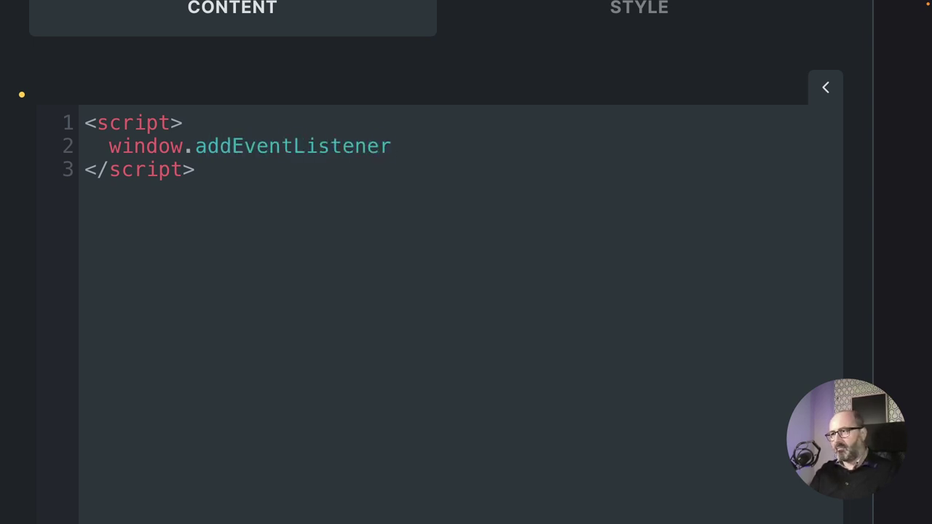
{"action": "type", "text": "()"}
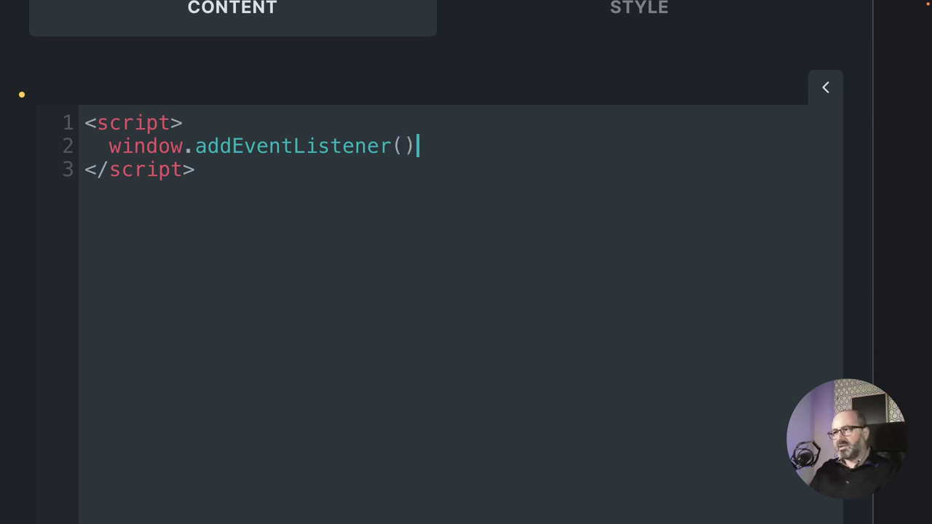
{"action": "type", "text": "\"\""}
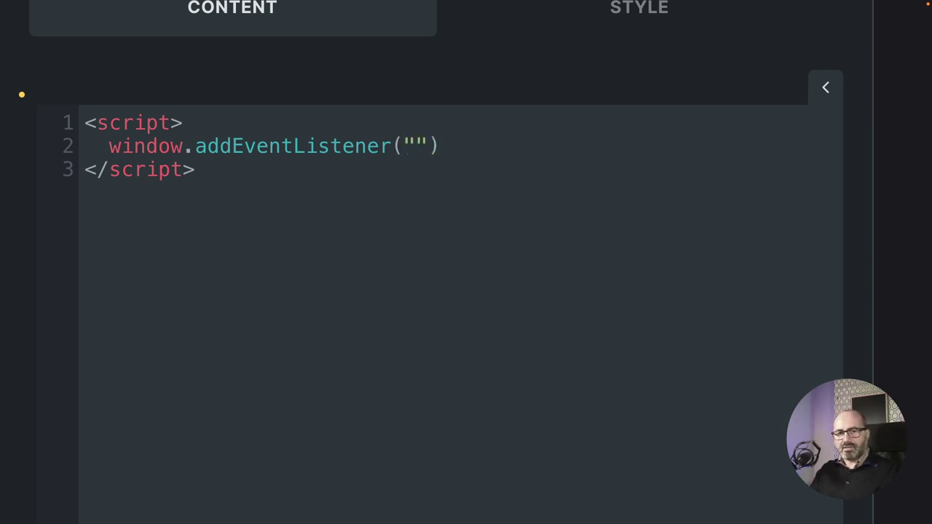
{"action": "type", "text": "scroll"}
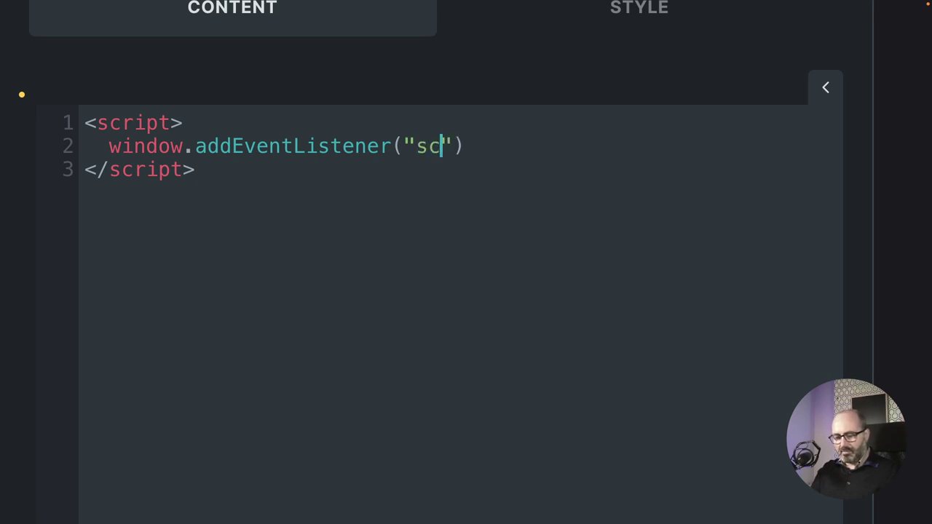
{"action": "type", "text": "\","}
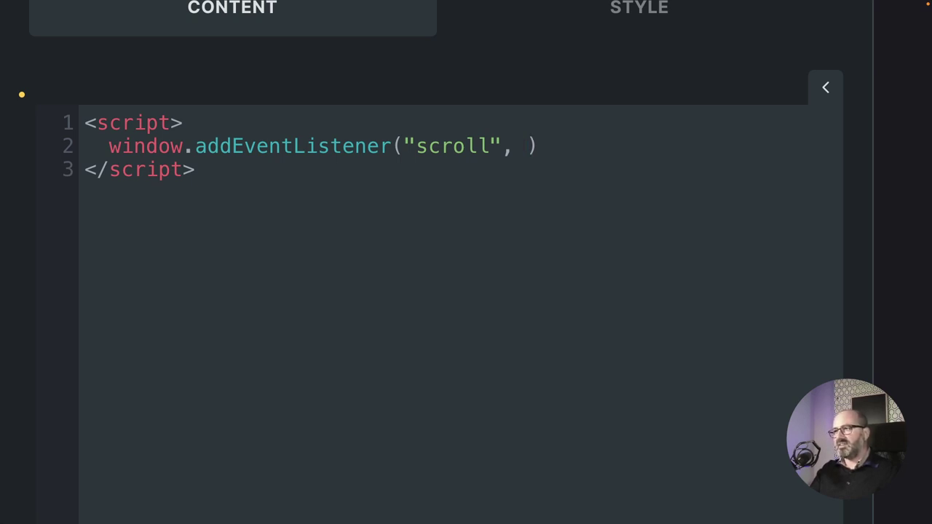
{"action": "type", "text": "()"}
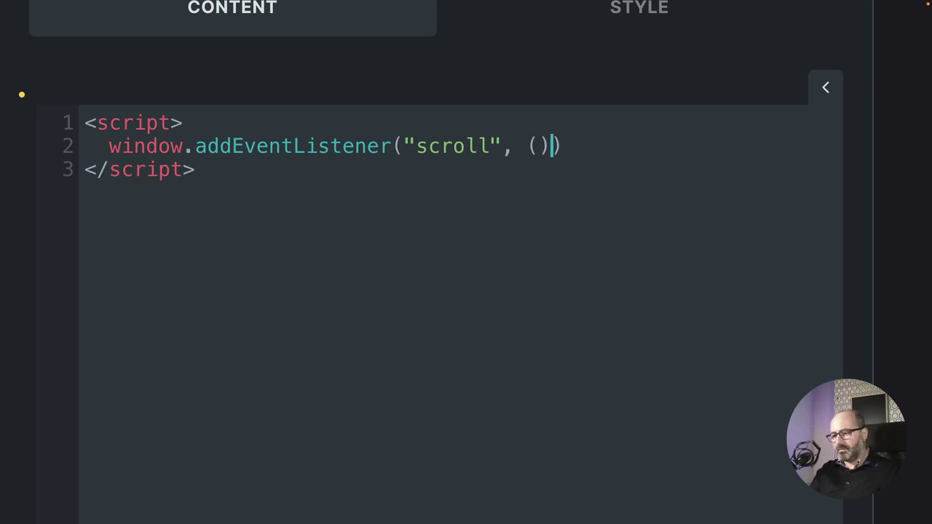
{"action": "type", "text": " =>"}
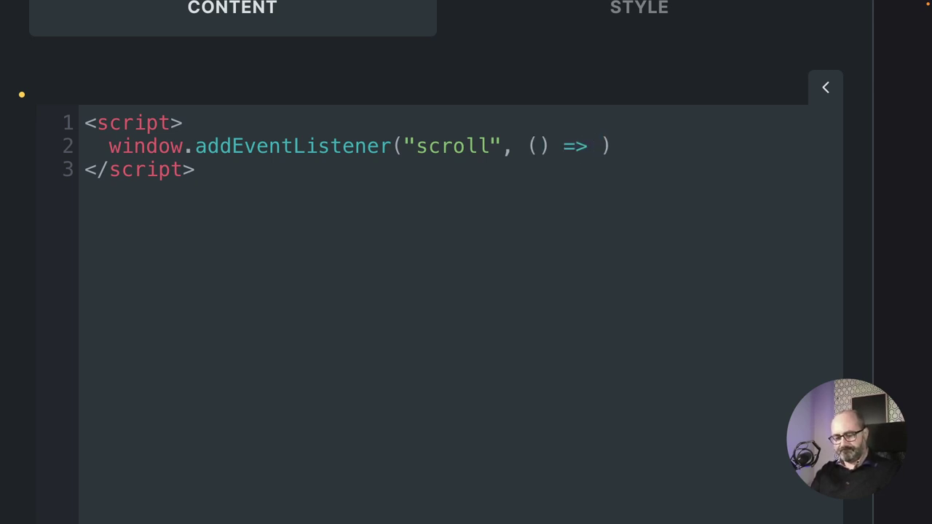
{"action": "type", "text": " {}"}
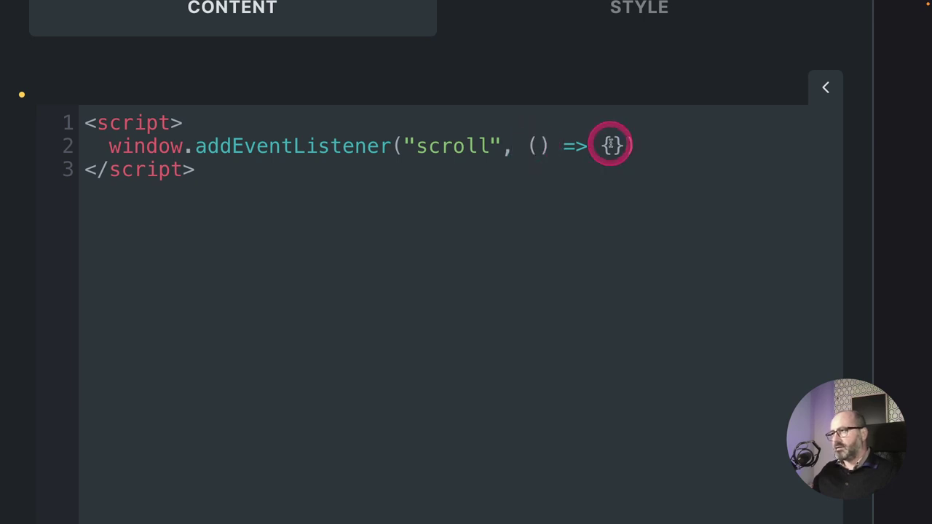
{"action": "left_click", "coordinate": [612, 145]}
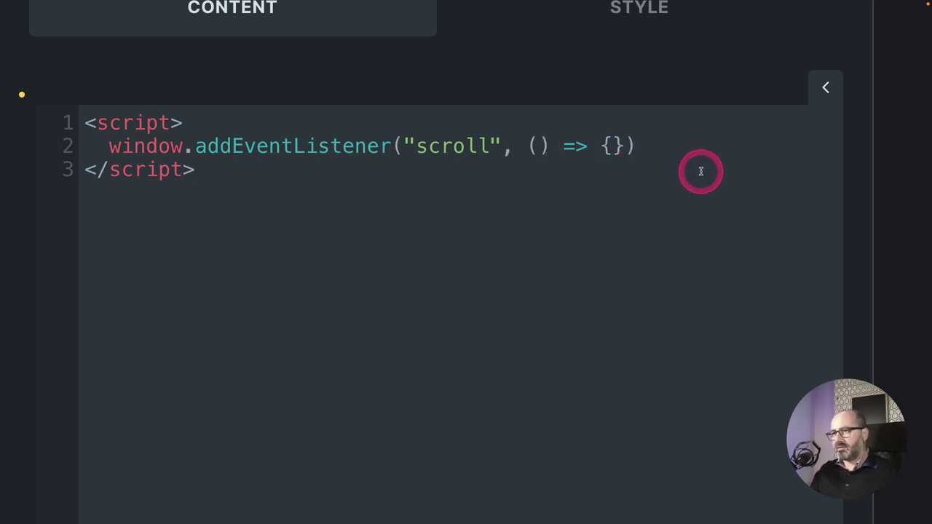
{"action": "key", "text": "Return"}
{"action": "key", "text": "Return"}
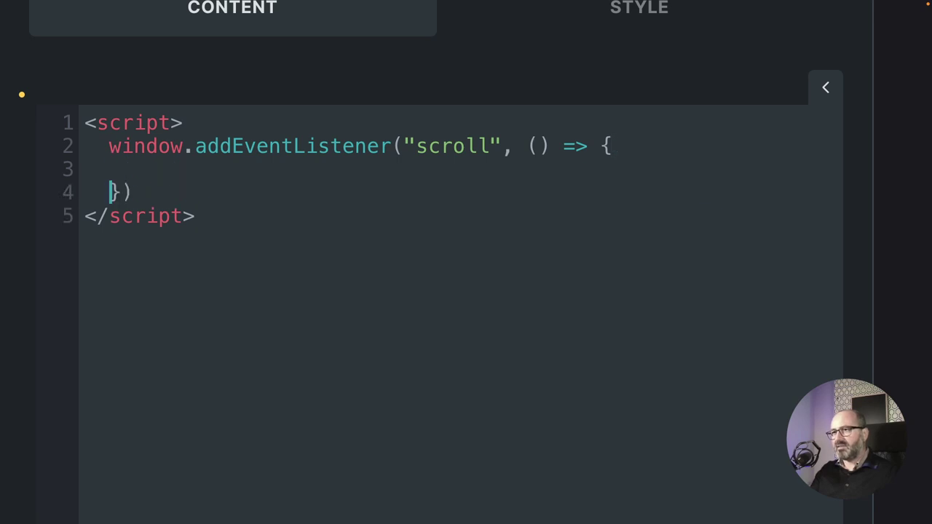
{"action": "key", "text": "Up"}
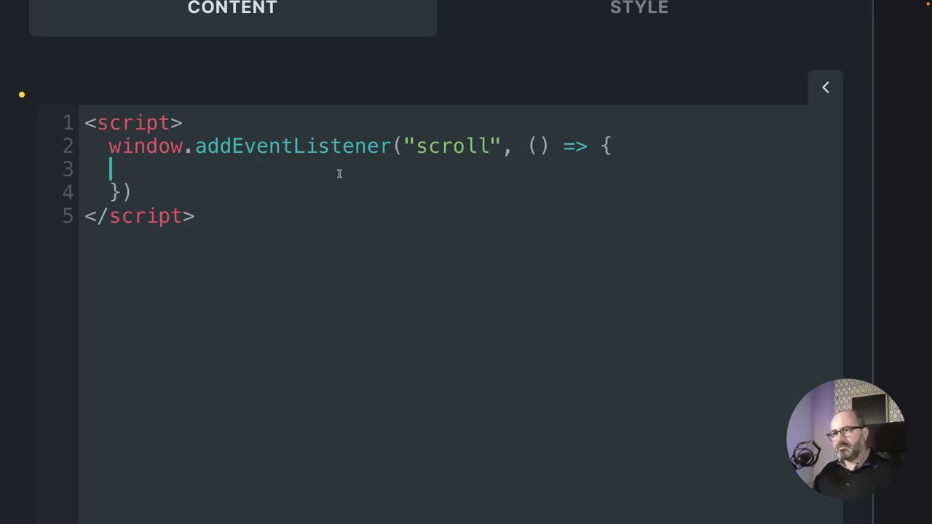
Add a multi-line if/else with condition window.scrollY > 100 and begin document.getElementById in the if branch.
{"action": "type", "text": "if"}
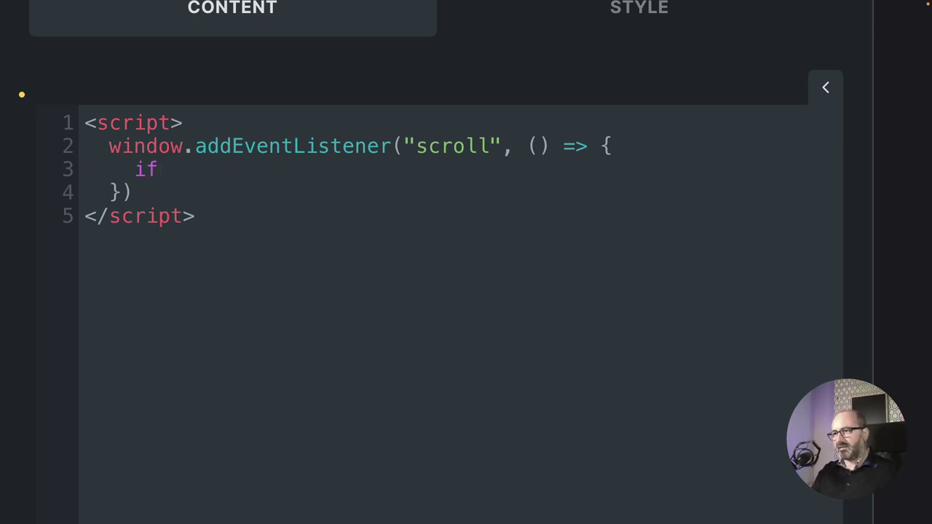
{"action": "type", "text": "()"}
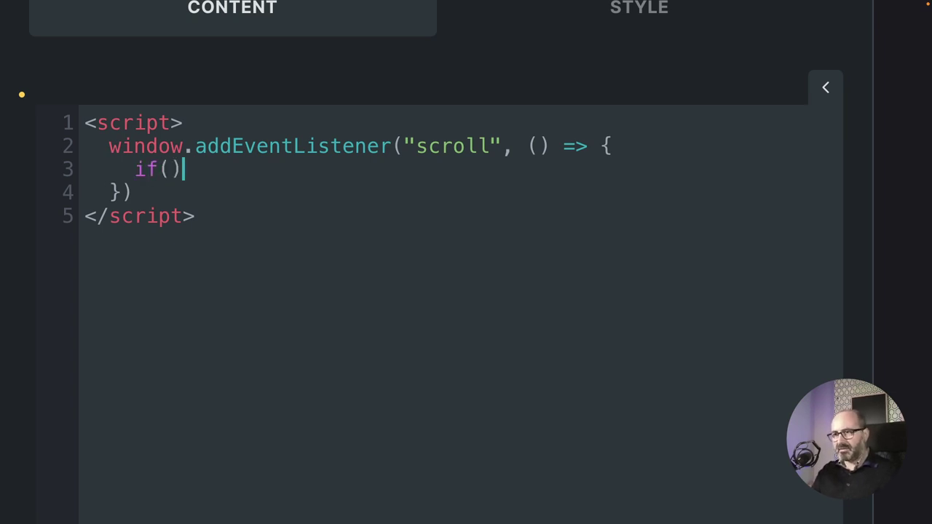
{"action": "type", "text": "{}"}
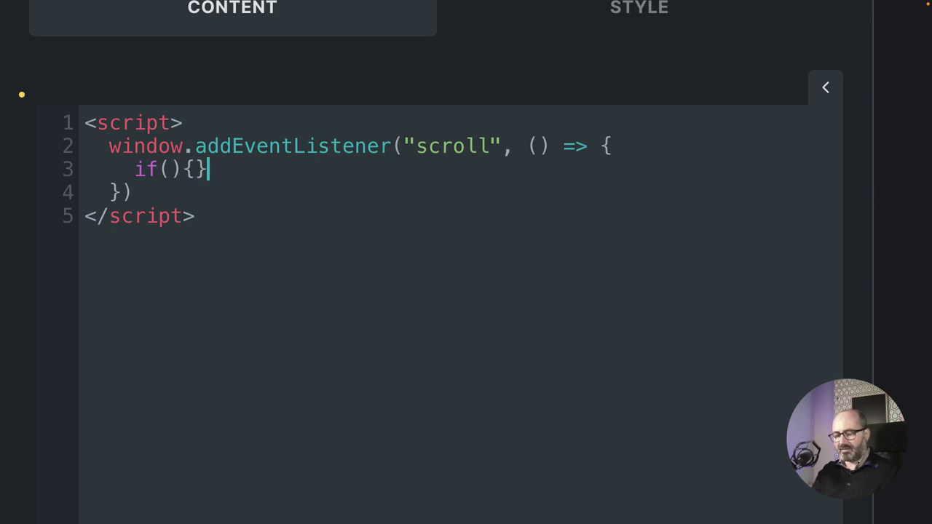
{"action": "type", "text": "else"}
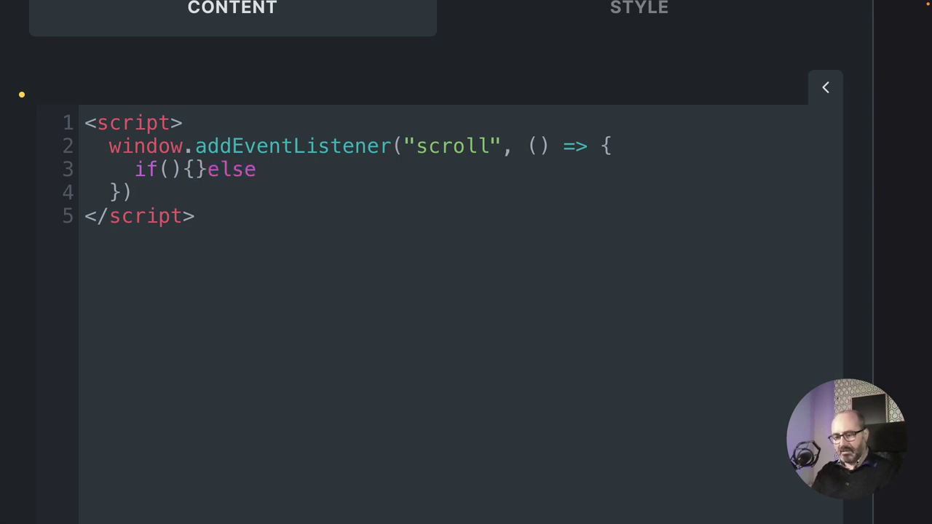
{"action": "type", "text": "{}"}
{"action": "key", "text": "Left"}
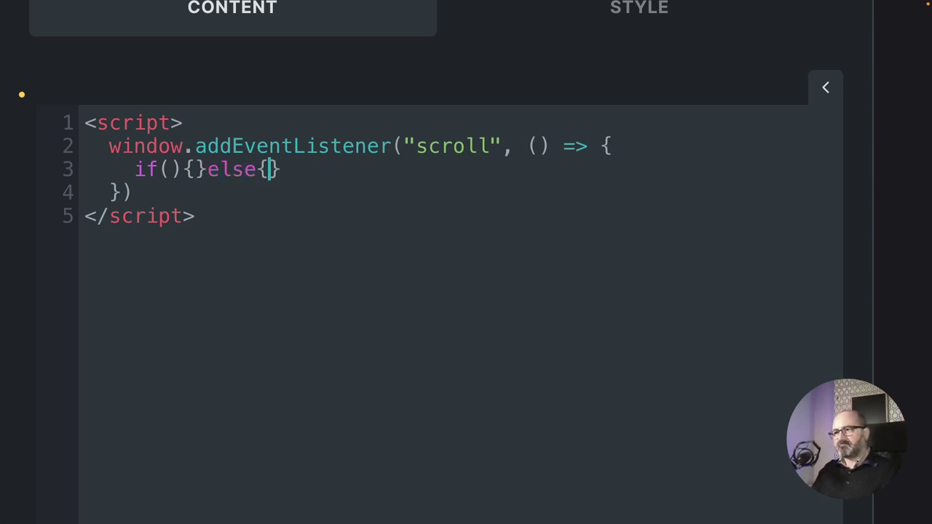
{"action": "key", "text": "Return"}
{"action": "key", "text": "Up"}
{"action": "key", "text": "Right"}
{"action": "key", "text": "Right"}
{"action": "key", "text": "Right"}
{"action": "key", "text": "Right"}
{"action": "key", "text": "Right"}
{"action": "key", "text": "Return"}
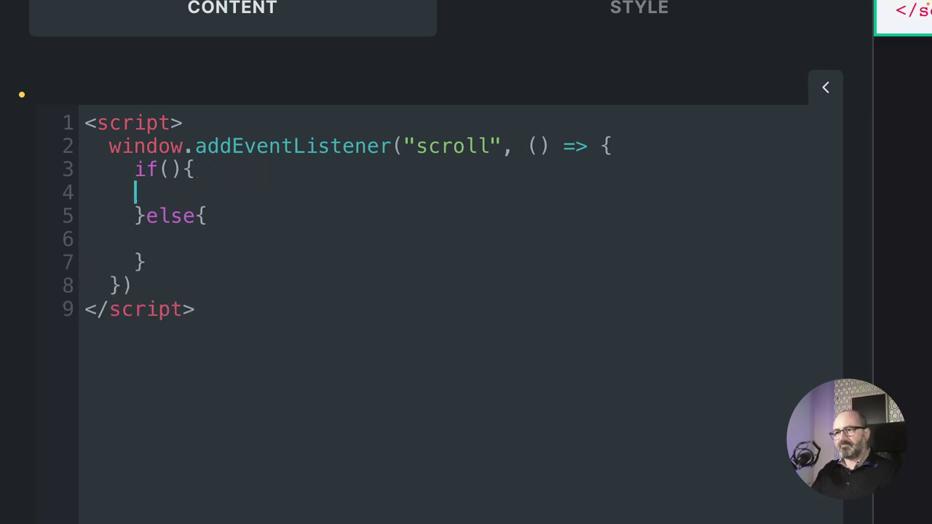
{"action": "key", "text": "Up"}
{"action": "key", "text": "Right"}
{"action": "key", "text": "Right"}
{"action": "key", "text": "Right"}
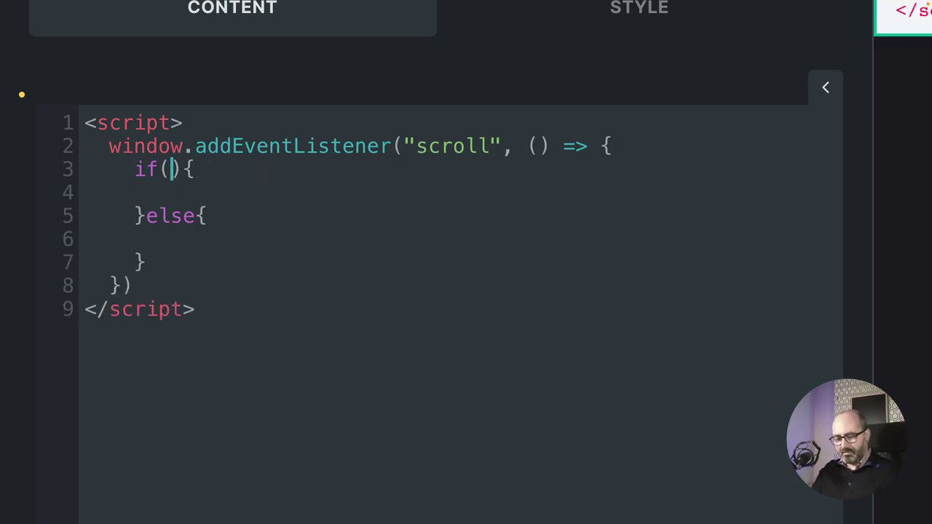
{"action": "type", "text": "window."}
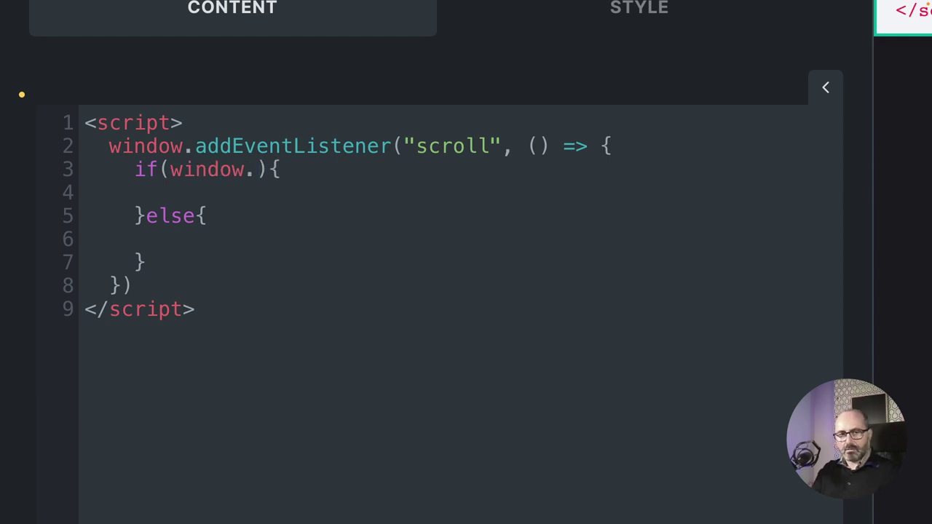
{"action": "type", "text": "scroll"}
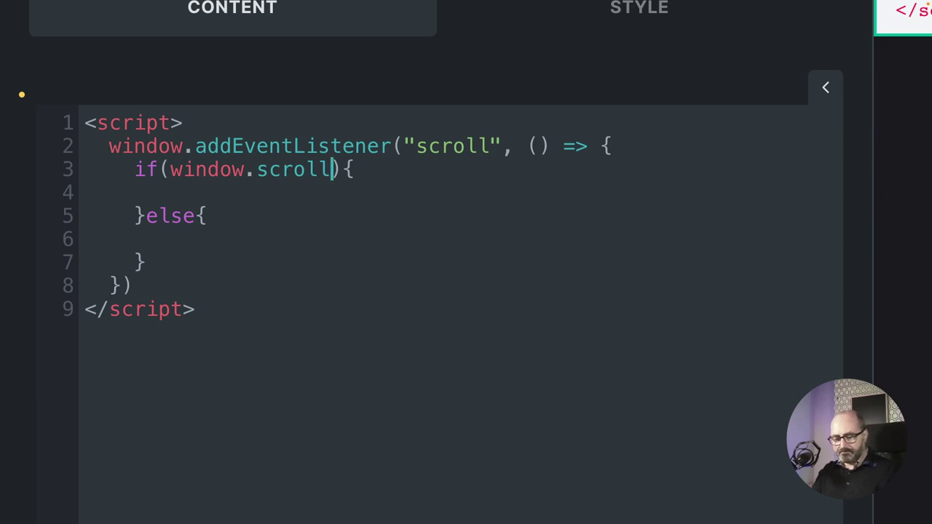
{"action": "type", "text": "Y"}
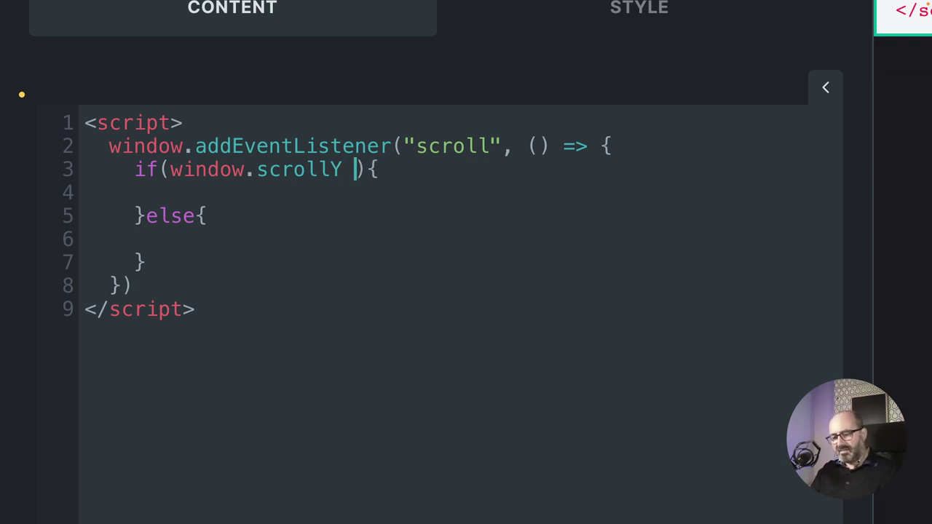
{"action": "type", "text": " > "}
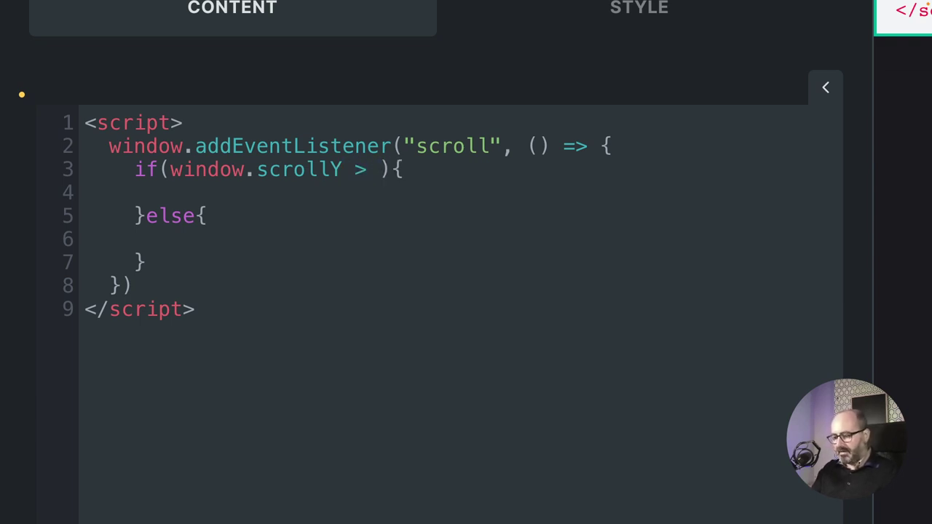
{"action": "type", "text": "100){ "}
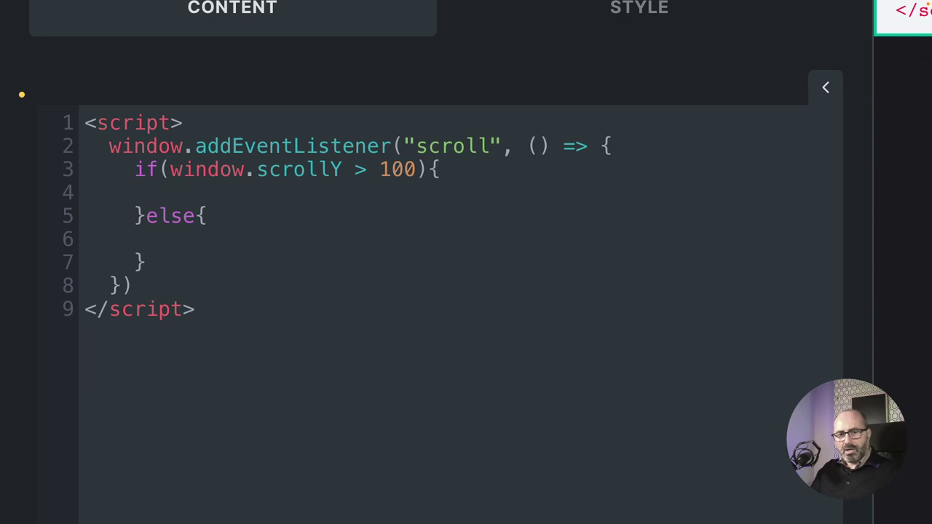
{"action": "type", "text": "      docume"}
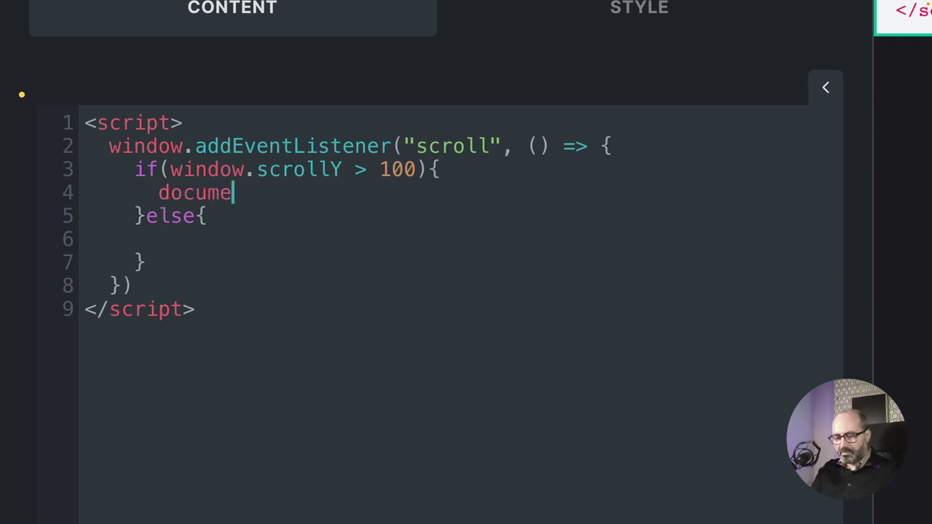
{"action": "type", "text": "nt."}
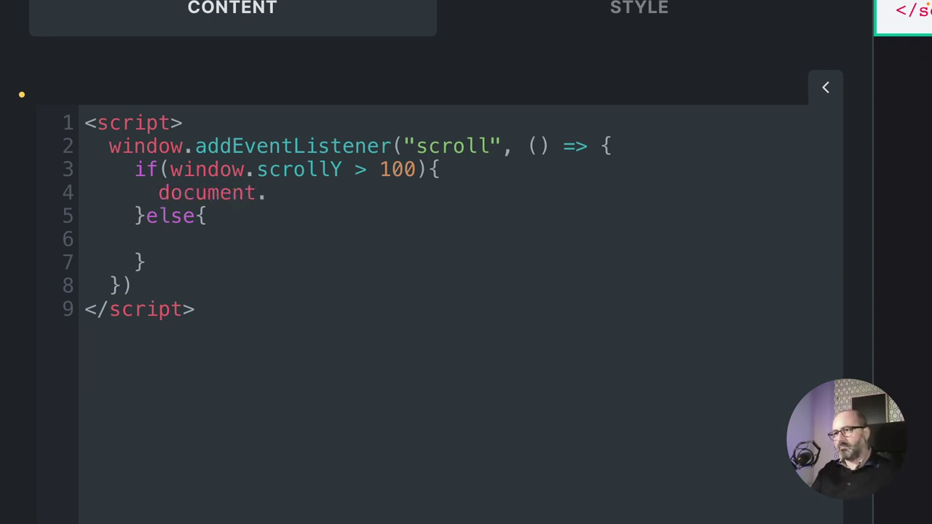
{"action": "type", "text": "get"}
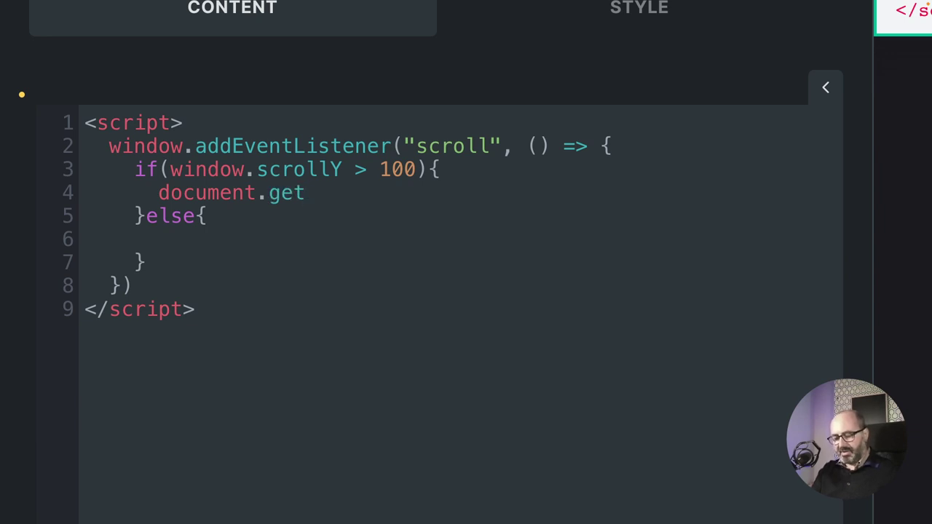
{"action": "type", "text": "Element"}
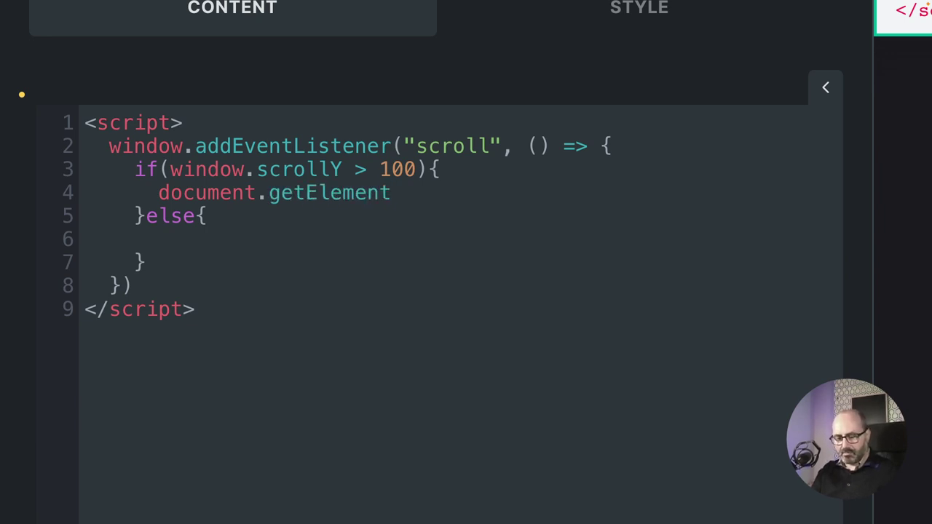
{"action": "type", "text": "ById"}
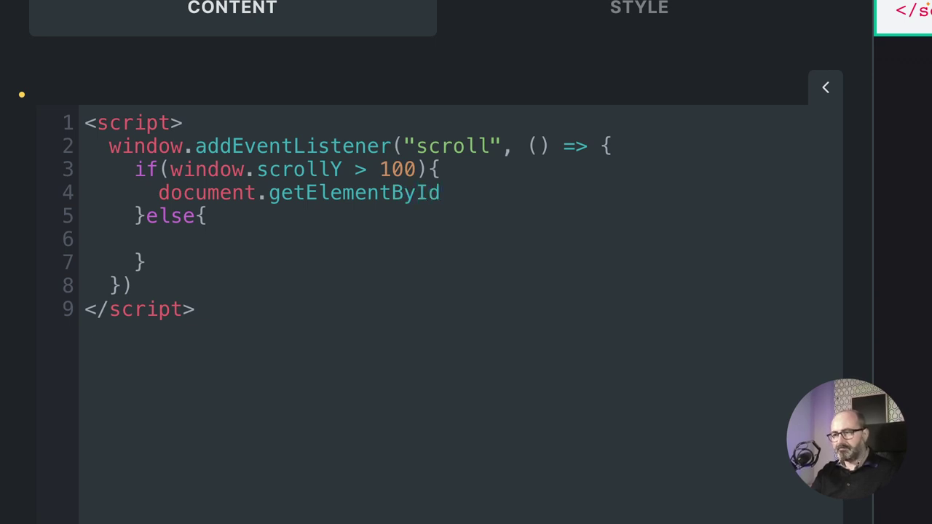
{"action": "type", "text": "()"}
Complete the if line as getElementById("navigation").classList.add("o-surface-1").
{"action": "key", "text": "Left"}
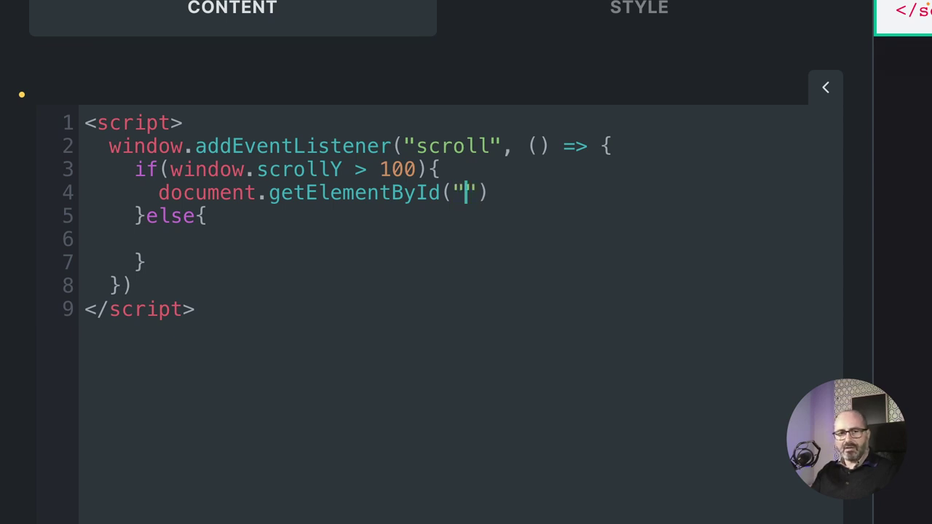
{"action": "type", "text": "vigation"}
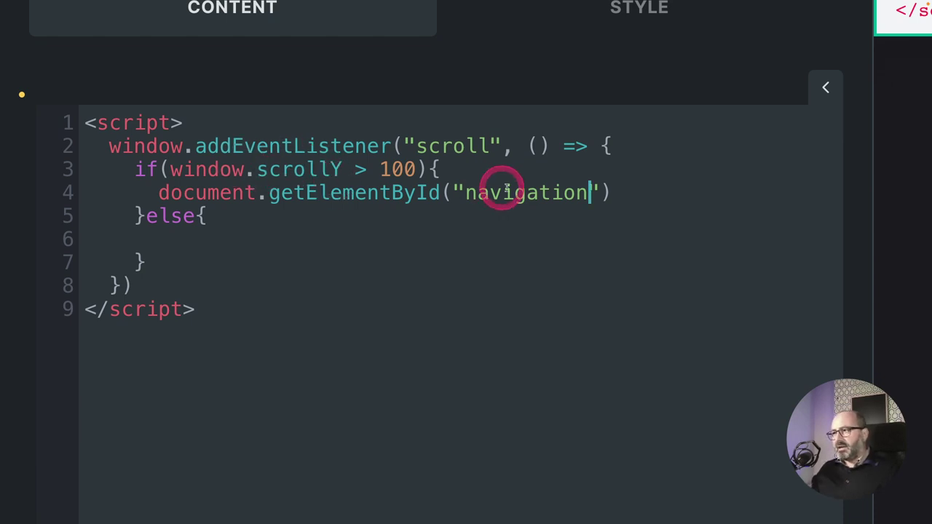
{"action": "left_click", "coordinate": [612, 191]}
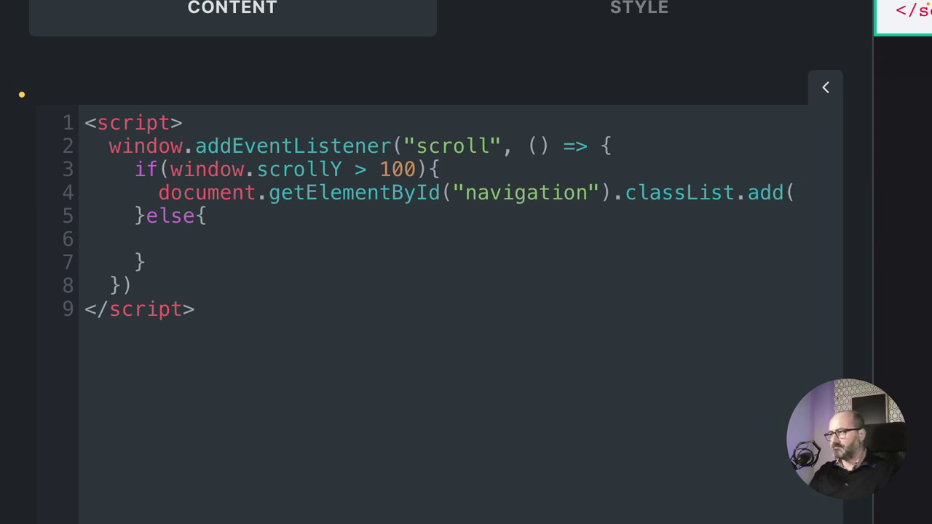
{"action": "type", "text": "o-surface-1\""}
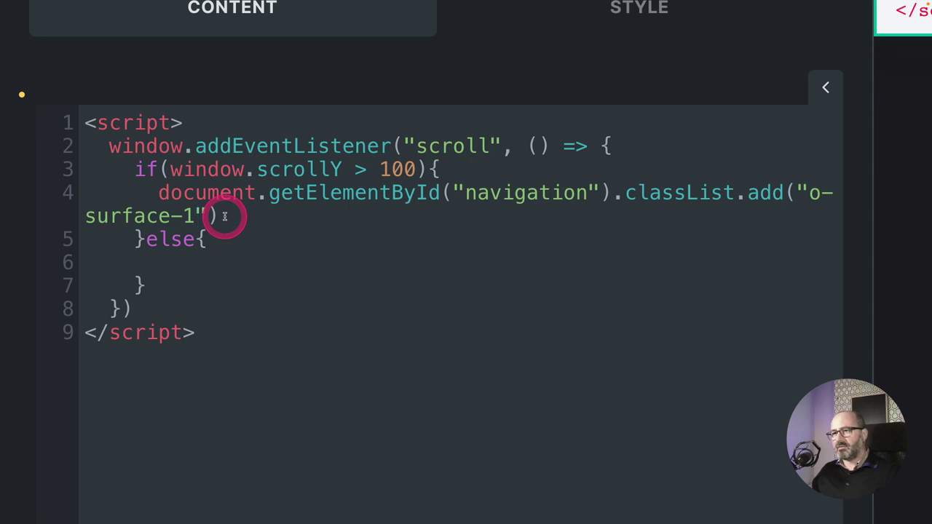
{"action": "left_click", "coordinate": [248, 222]}
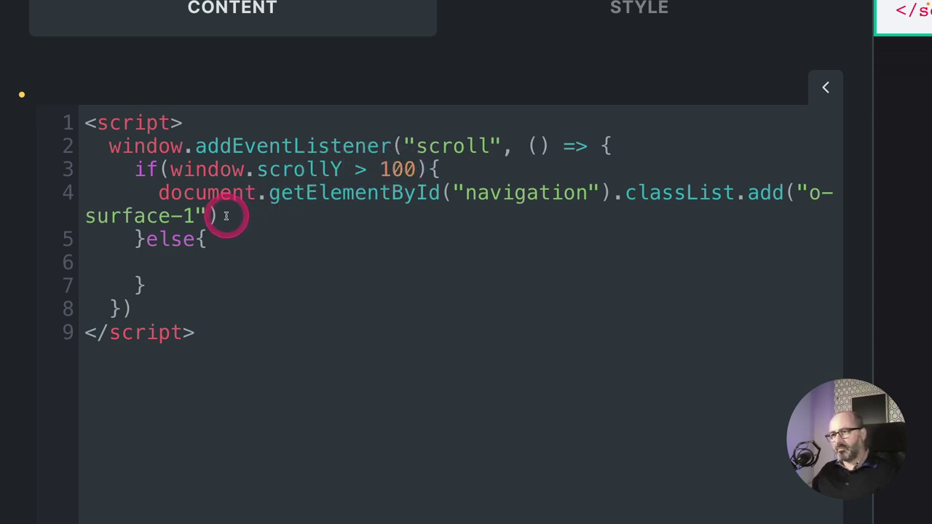
Copy the add-class statement into the else branch and change add to remove.
{"action": "left_click_drag", "start_coordinate": [224, 216], "coordinate": [161, 193]}
{"action": "key", "text": "ctrl+c"}
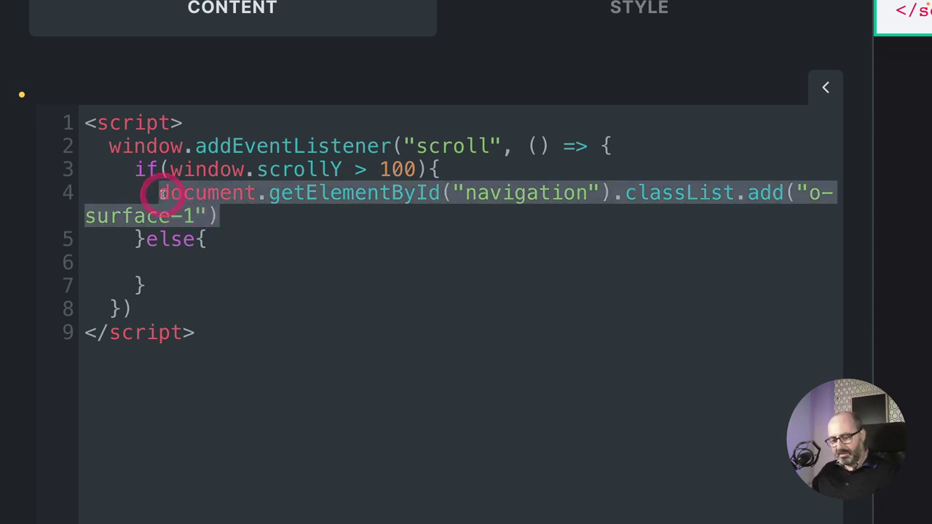
{"action": "left_click", "coordinate": [203, 269]}
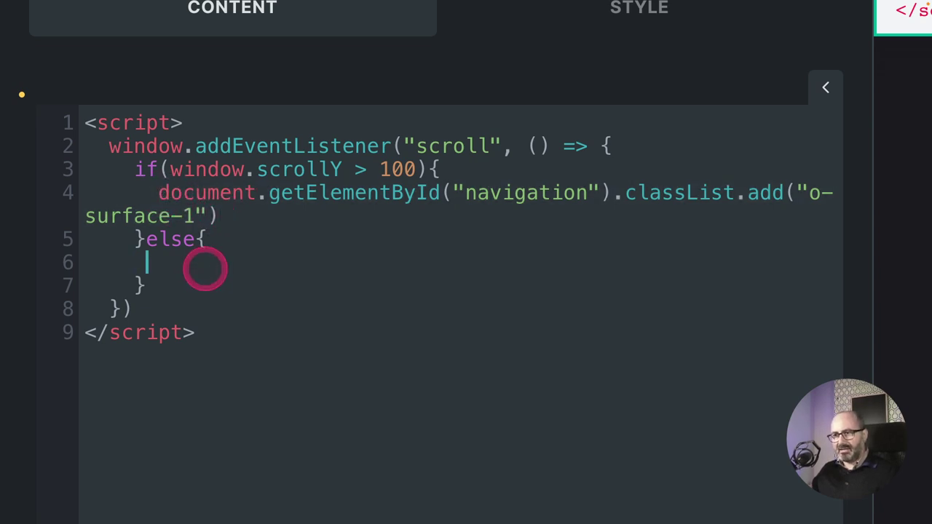
{"action": "key", "text": "ctrl+v"}
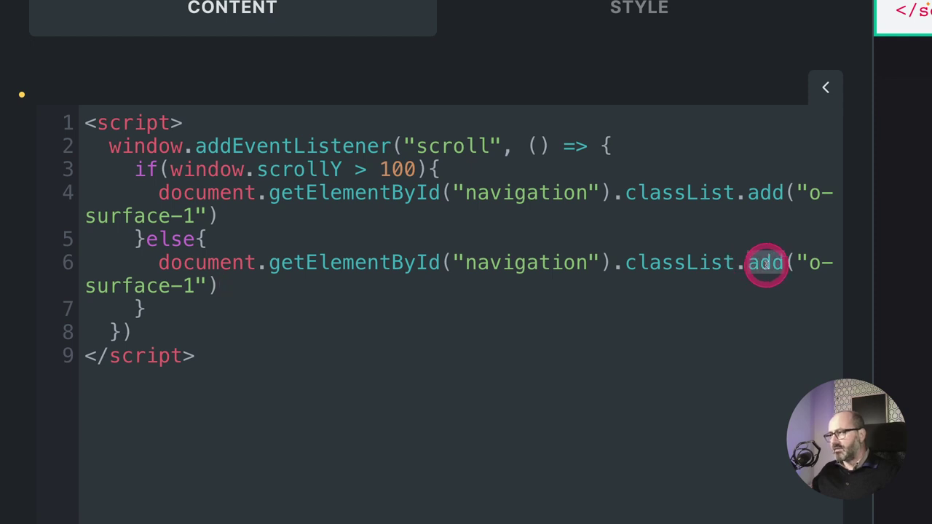
{"action": "type", "text": "remove"}
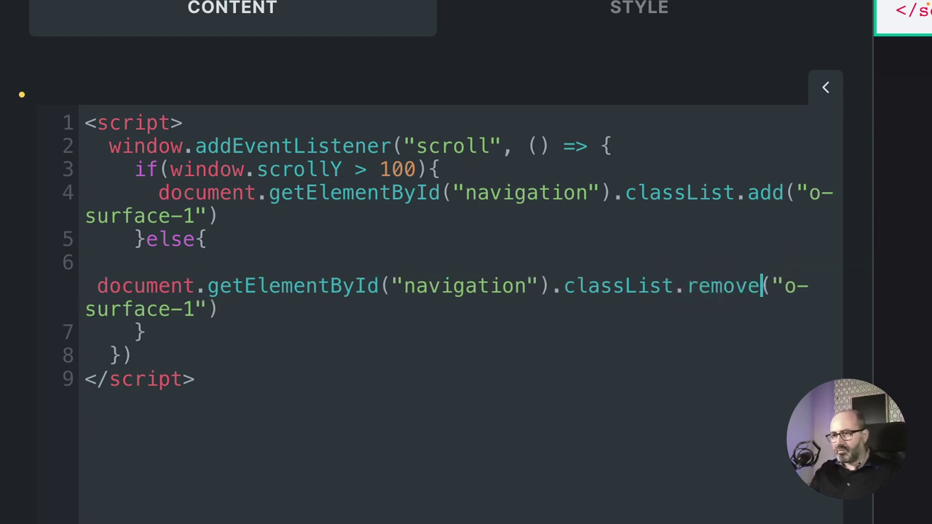
{"action": "key", "text": "Home"}
{"action": "key", "text": "BackSpace"}
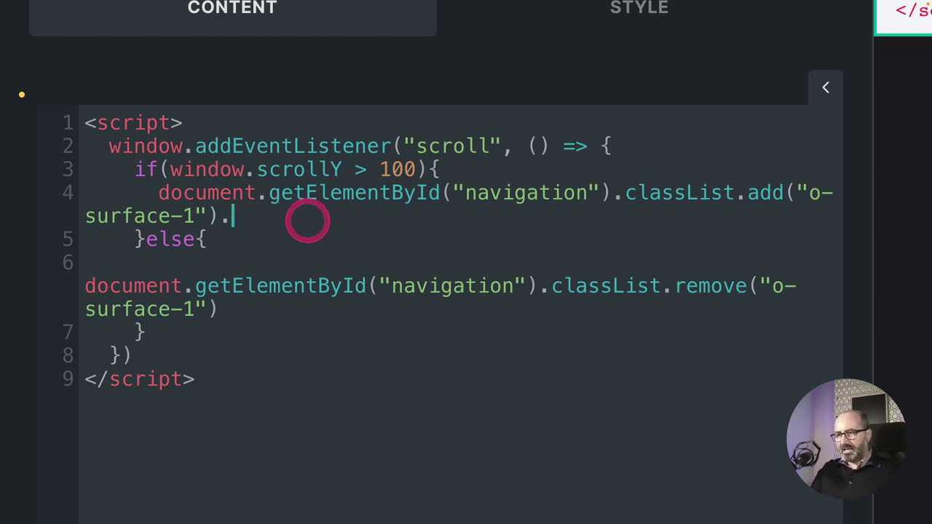
Replace the stray dot with a semicolon and select the navigation id text.
{"action": "key", "text": "BackSpace"}
{"action": "type", "text": ";"}
{"action": "left_click", "coordinate": [240, 319]}
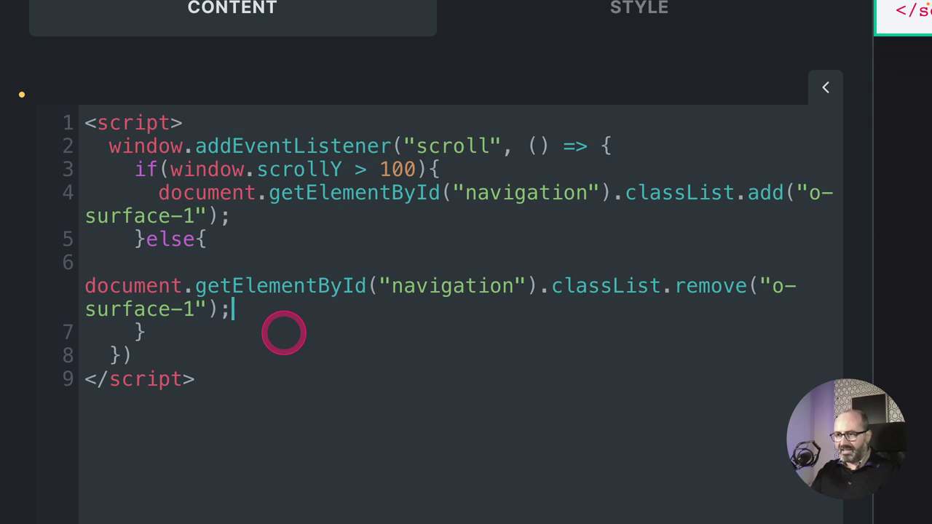
{"action": "left_click", "coordinate": [228, 311]}
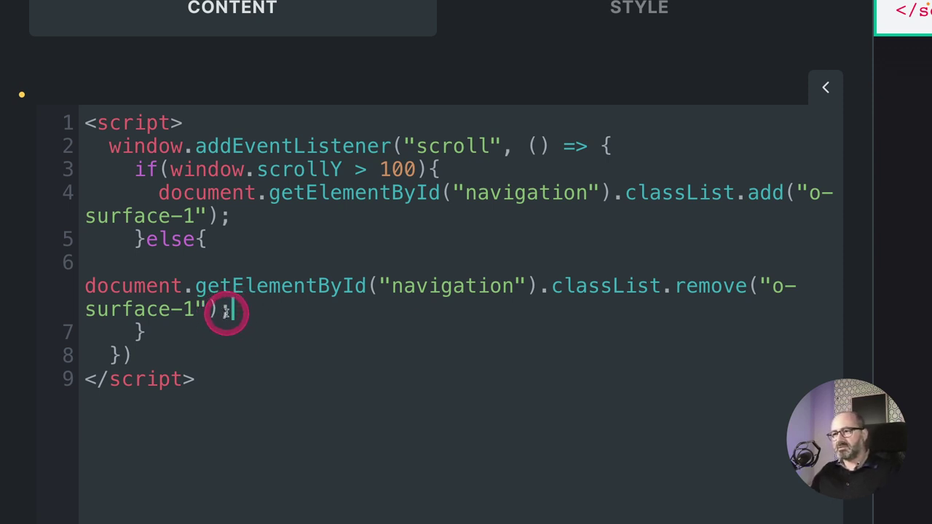
{"action": "left_click", "coordinate": [229, 312]}
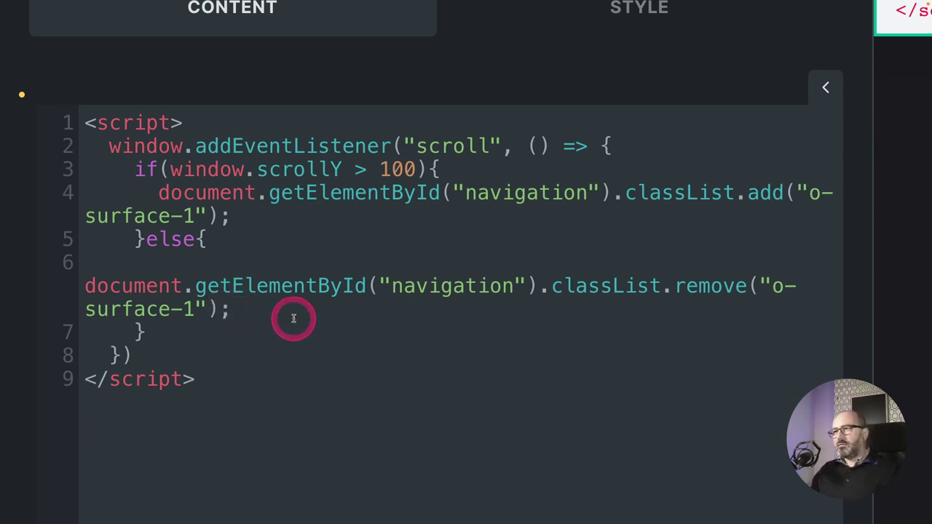
{"action": "left_click_drag", "start_coordinate": [466, 193], "coordinate": [584, 191]}
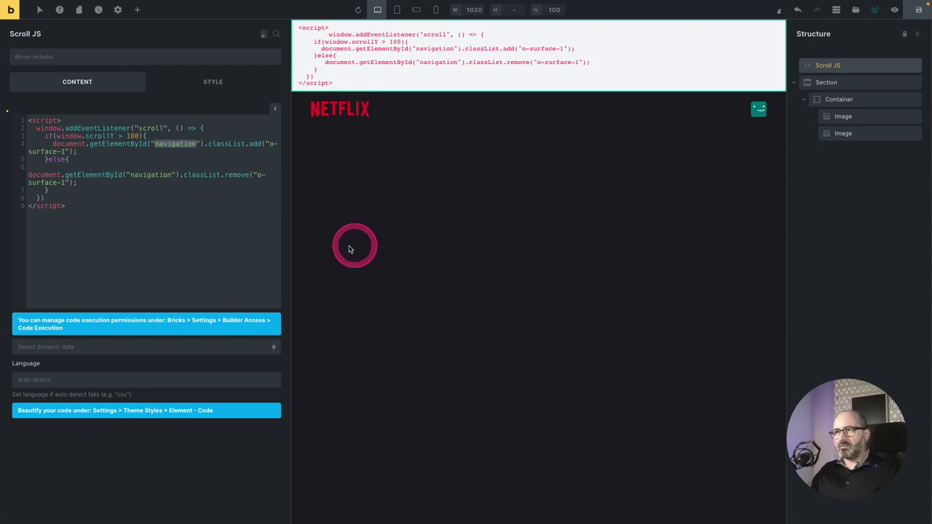
Set the header Section's element ID to navigation.
{"action": "left_click", "coordinate": [835, 82]}
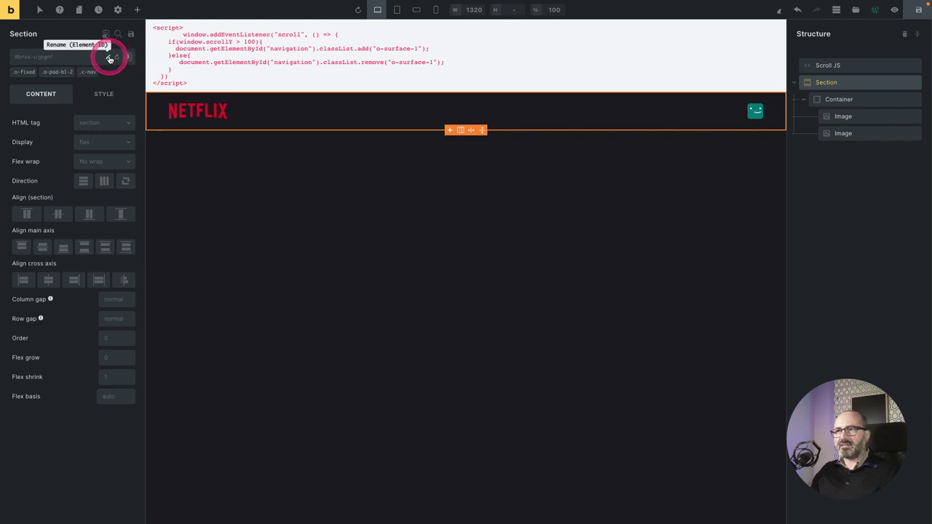
{"action": "left_click", "coordinate": [109, 58]}
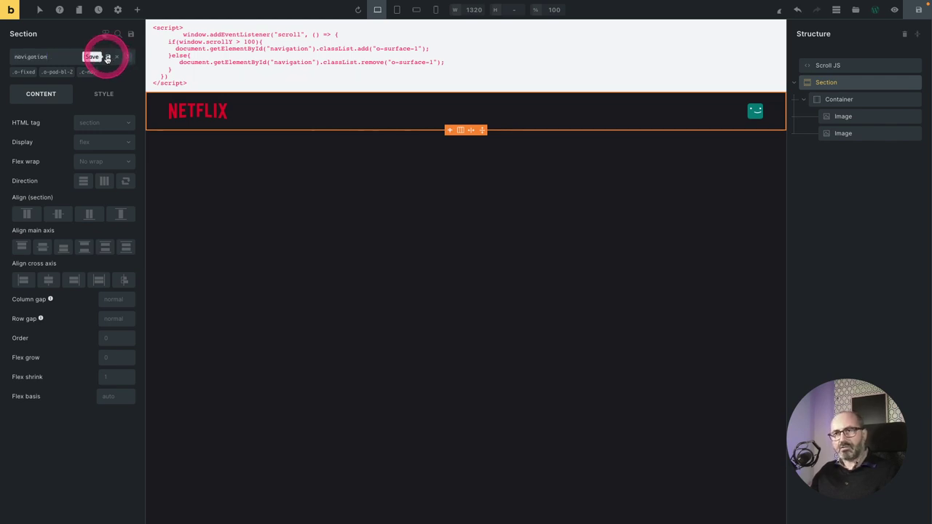
{"action": "left_click", "coordinate": [107, 58]}
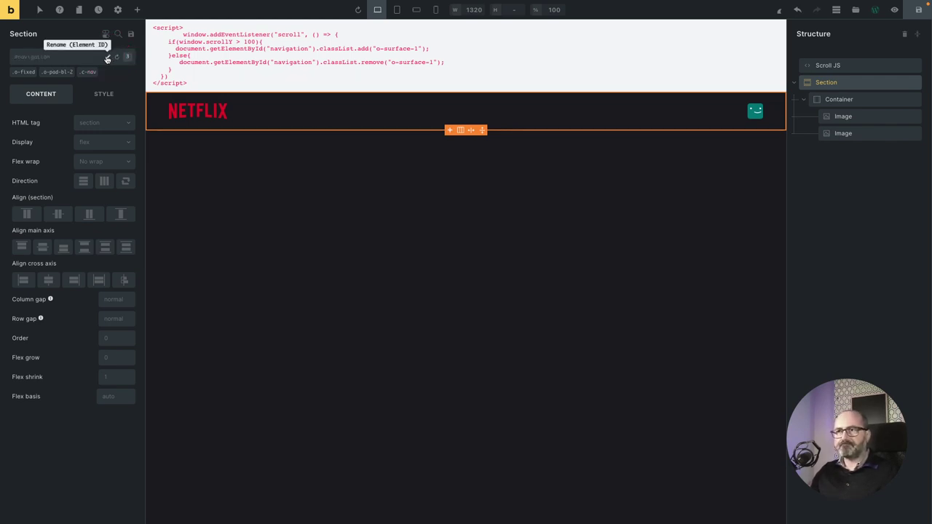
{"action": "left_click", "coordinate": [24, 58]}
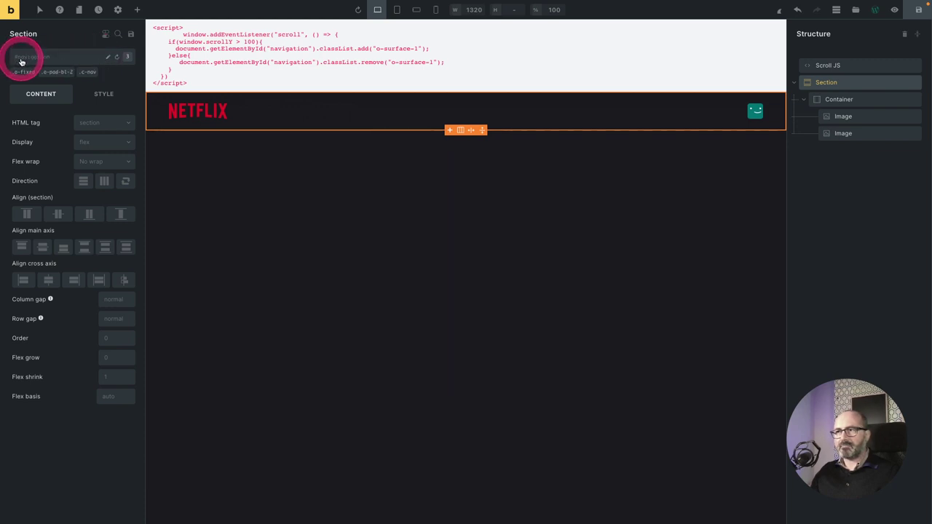
{"action": "left_click_drag", "start_coordinate": [98, 58], "coordinate": [50, 64]}
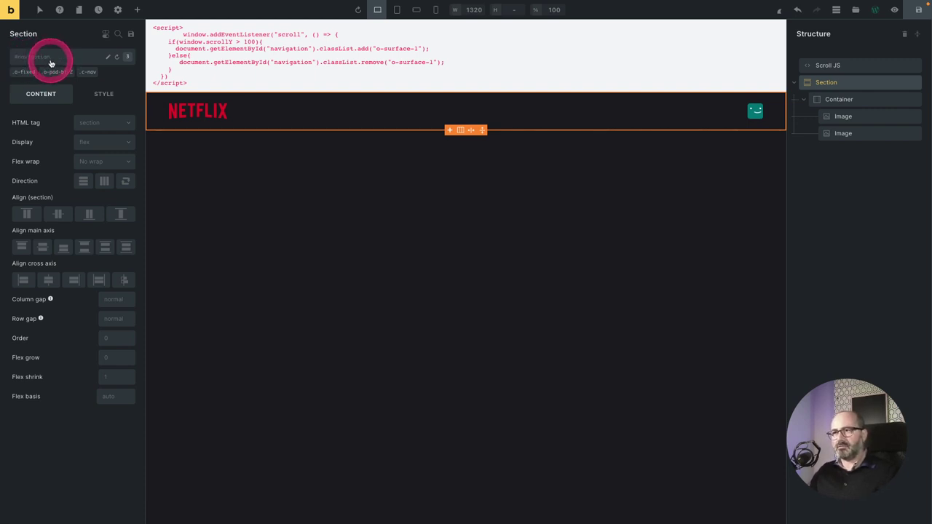
Reselect the Scroll JS block and save the Header template.
{"action": "left_click", "coordinate": [255, 73]}
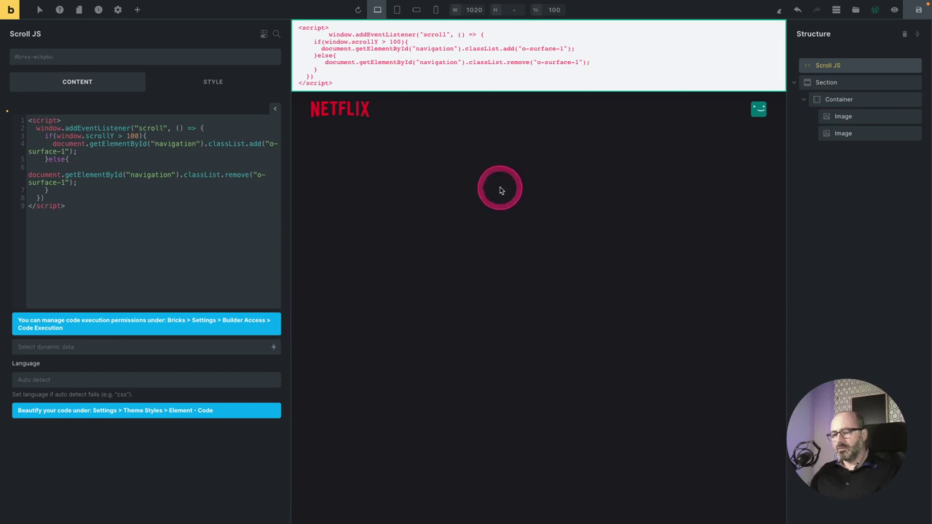
{"action": "key", "text": "ctrl+s"}
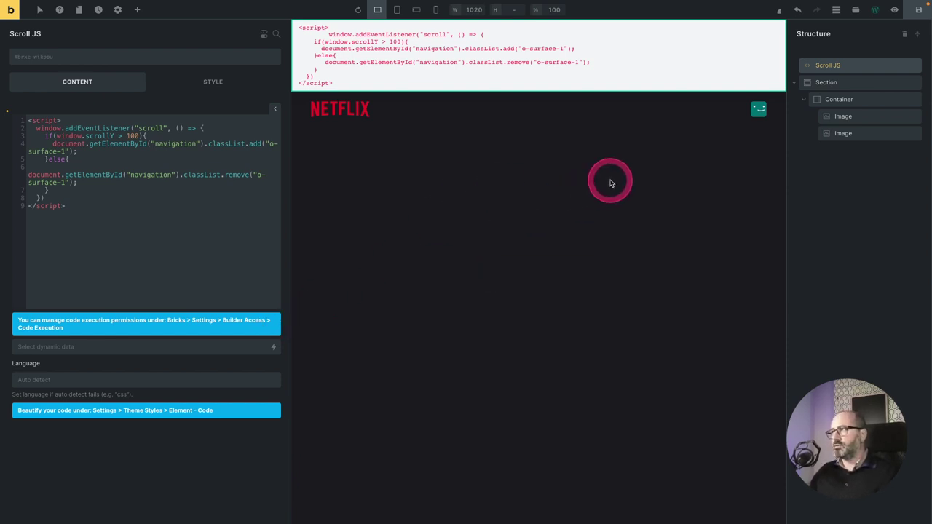
{"action": "left_click", "coordinate": [874, 10]}
Turn on Code Execution for Administrator in Bricks Settings > Builder access and save.
{"action": "mouse_move", "coordinate": [31, 47]}
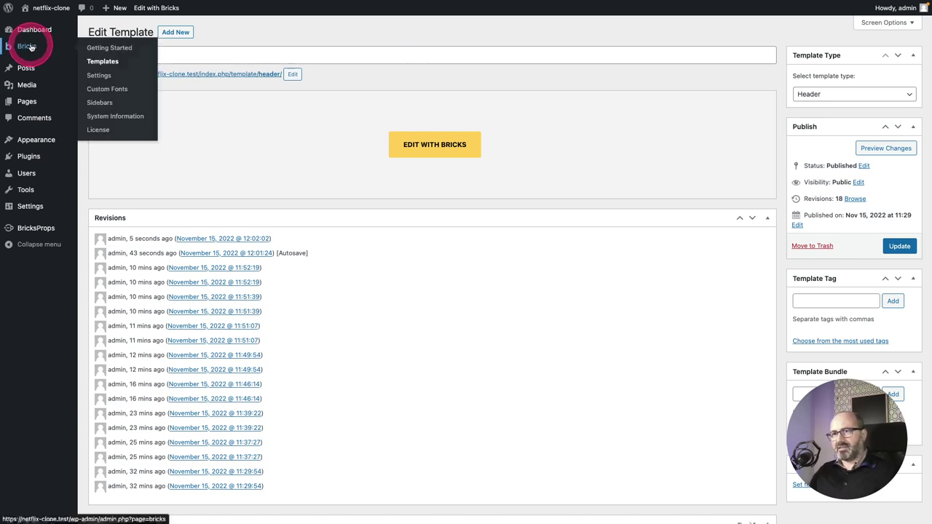
{"action": "left_click", "coordinate": [99, 77]}
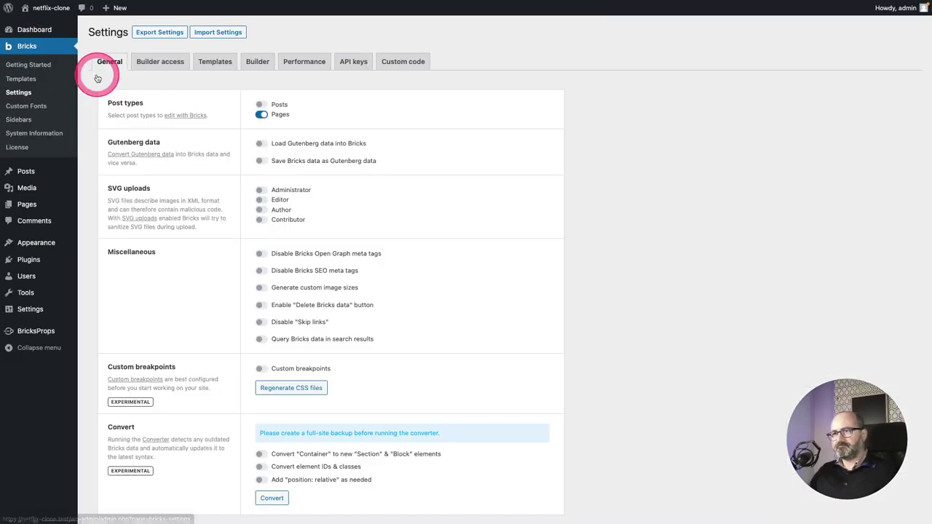
{"action": "left_click", "coordinate": [164, 64]}
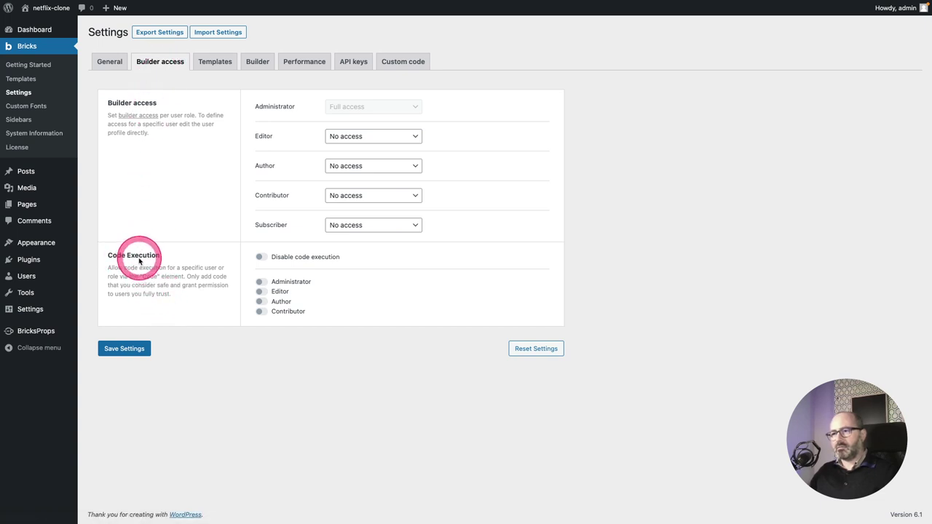
{"action": "left_click", "coordinate": [261, 282]}
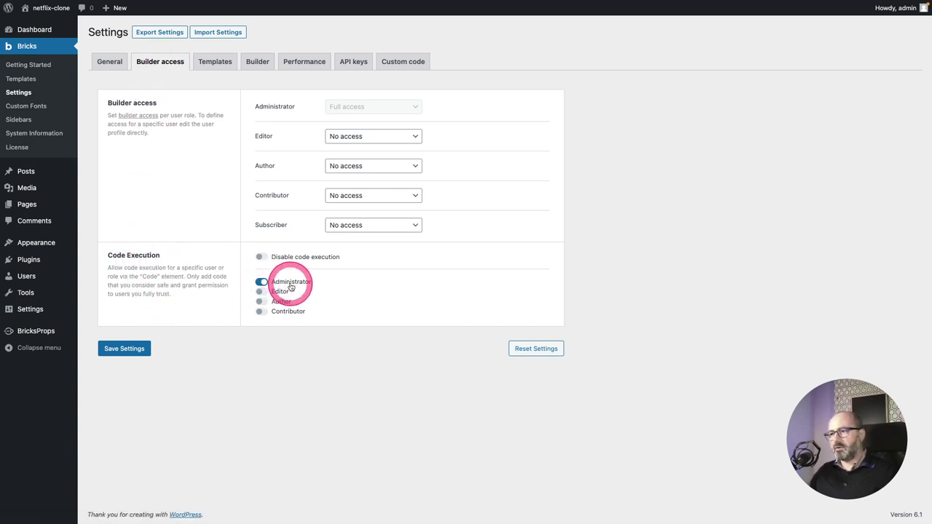
{"action": "left_click", "coordinate": [125, 349]}
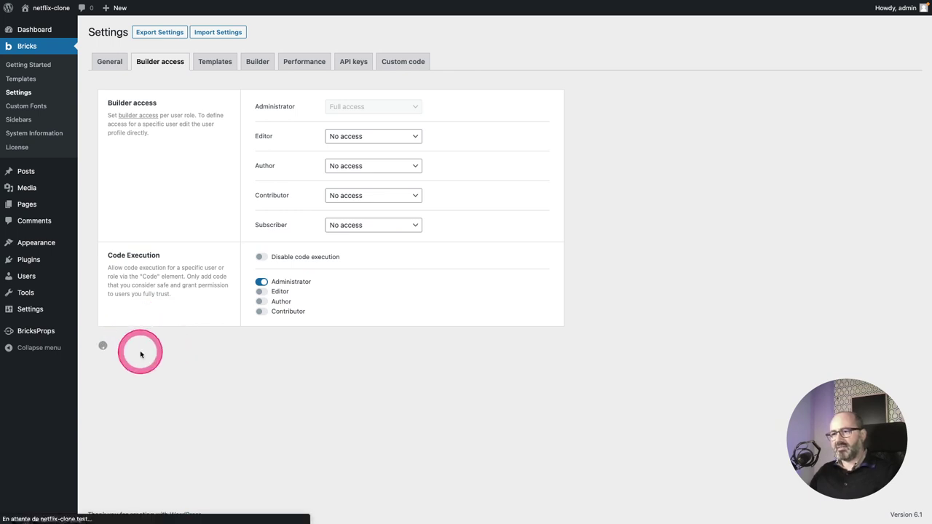
Reopen the Header template, switch on Execute code for Scroll JS, save, and view the site.
{"action": "left_click", "coordinate": [32, 82]}
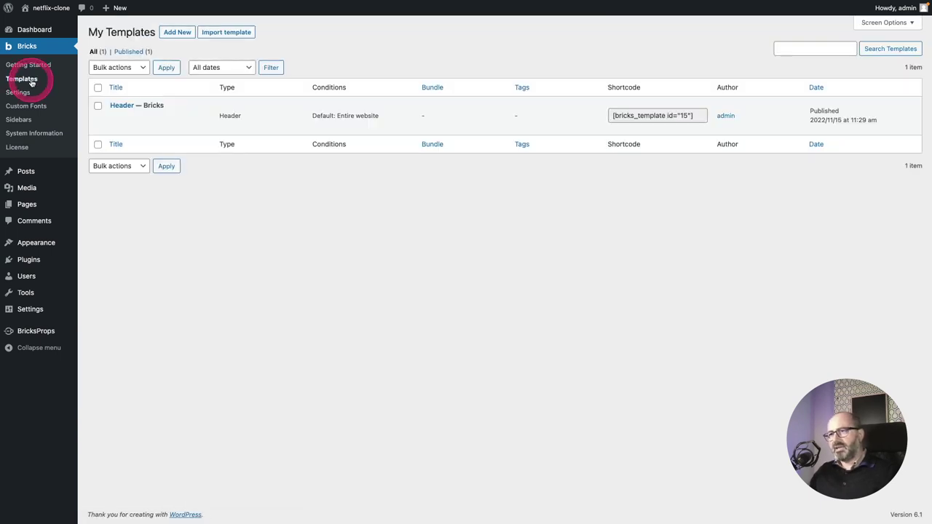
{"action": "left_click", "coordinate": [187, 126]}
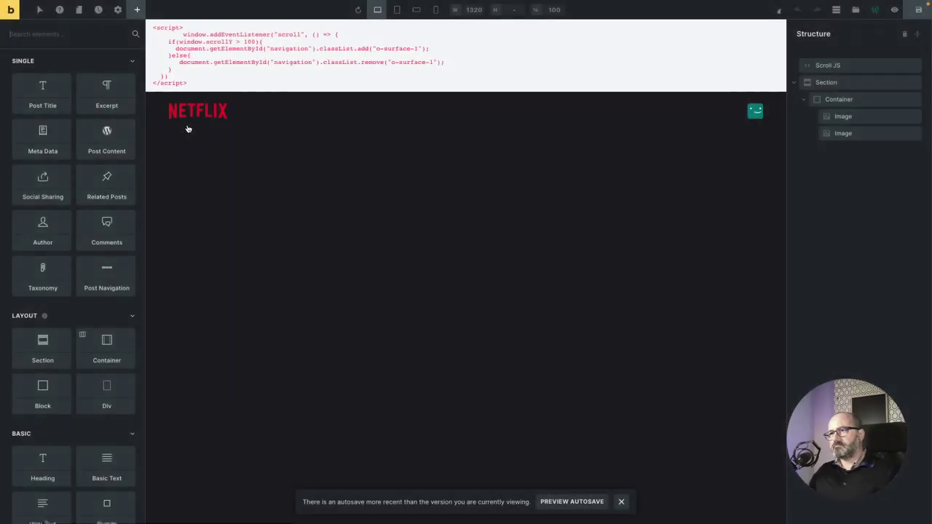
{"action": "left_click", "coordinate": [224, 85]}
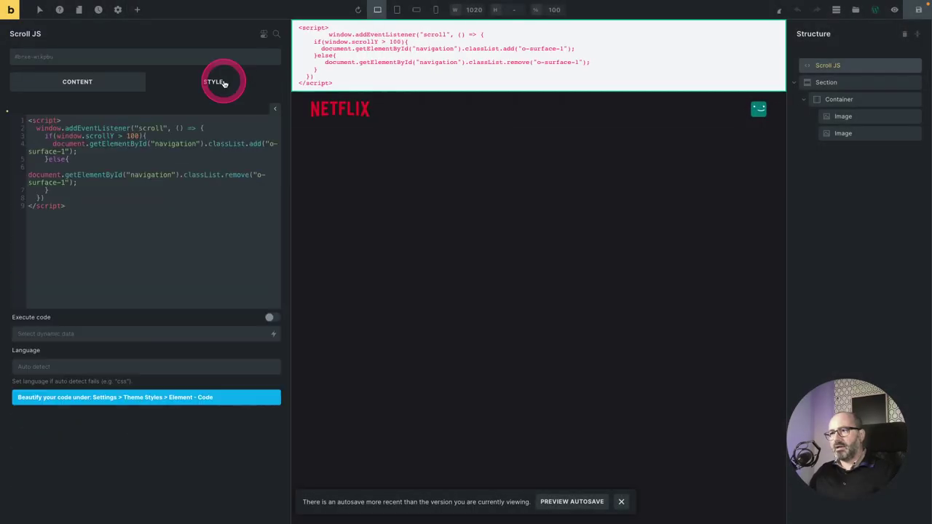
{"action": "left_click", "coordinate": [184, 306]}
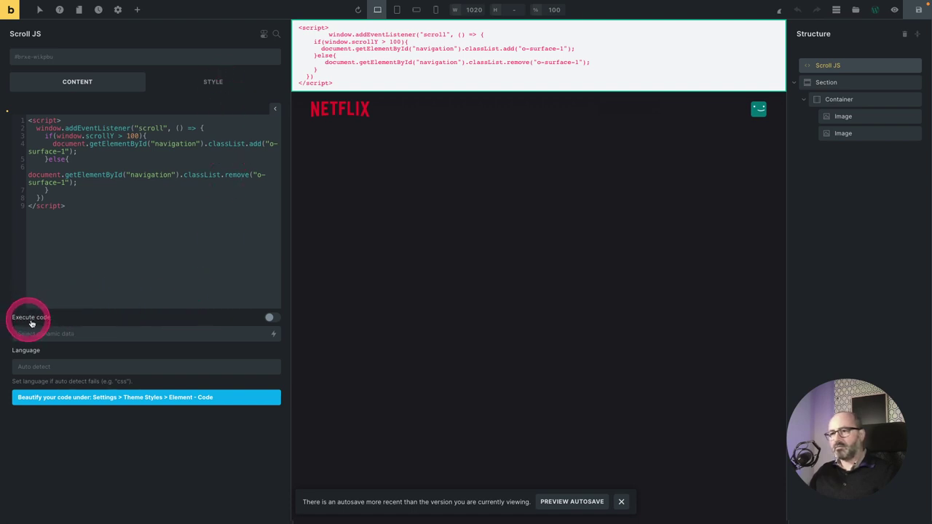
{"action": "left_click", "coordinate": [268, 318]}
{"action": "left_click", "coordinate": [441, 291]}
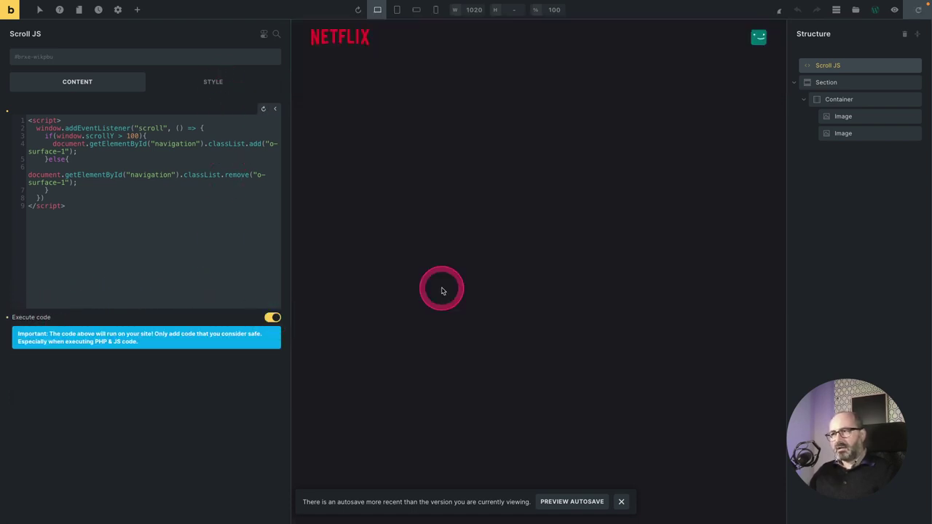
{"action": "key", "text": "ctrl+s"}
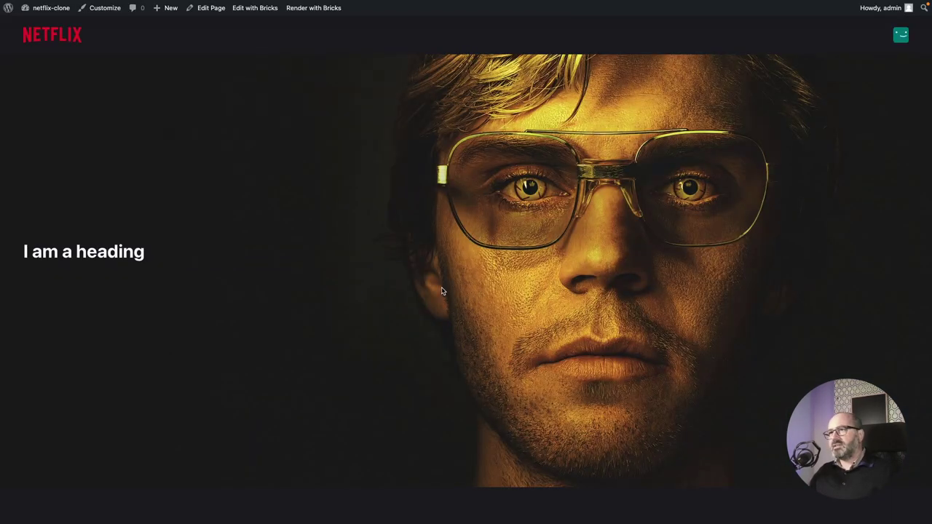
{"action": "left_click", "coordinate": [412, 291]}
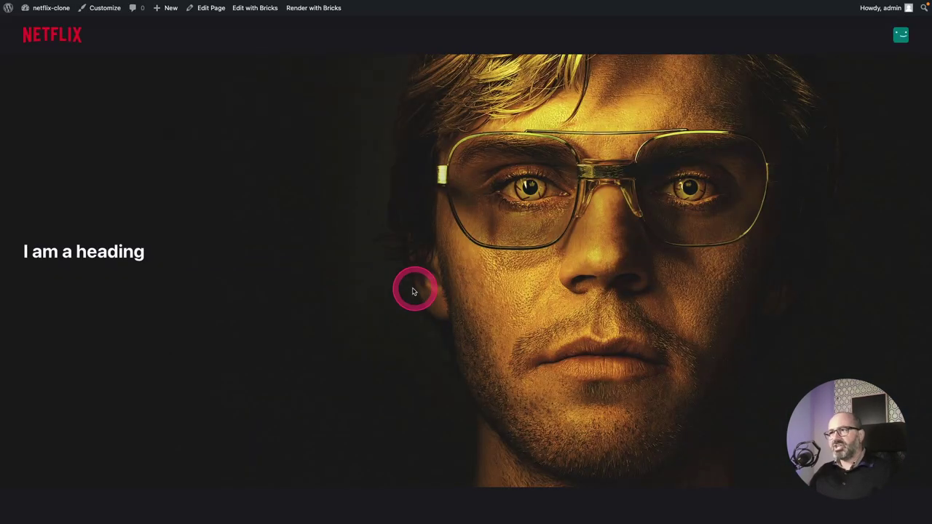
{"action": "left_click", "coordinate": [380, 291]}
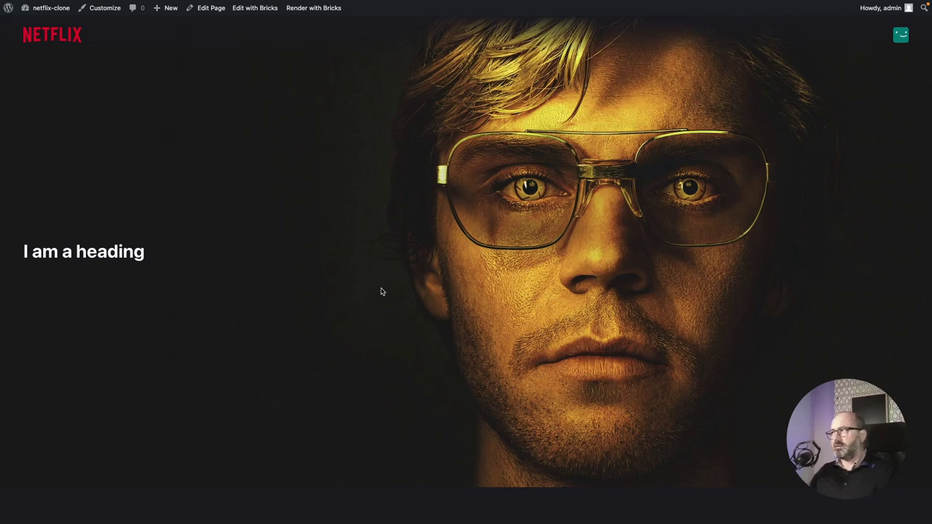
{"action": "left_click_drag", "start_coordinate": [575, 31], "coordinate": [549, 191]}
{"action": "scroll", "coordinate": [553, 200], "scroll_direction": "down", "scroll_amount": 2}
{"action": "scroll", "coordinate": [558, 200], "scroll_direction": "down", "scroll_amount": 1}
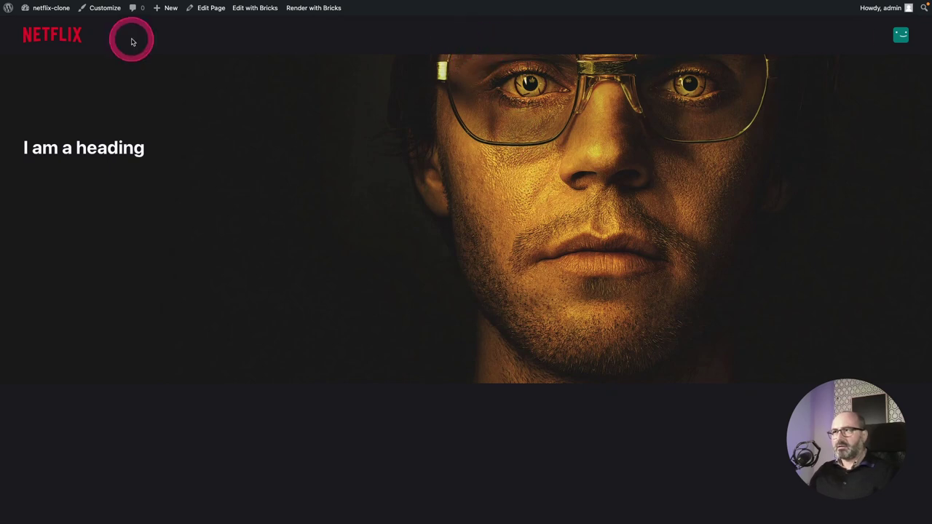
{"action": "scroll", "coordinate": [619, 138], "scroll_direction": "down", "scroll_amount": 4}
{"action": "scroll", "coordinate": [623, 148], "scroll_direction": "down", "scroll_amount": 2}
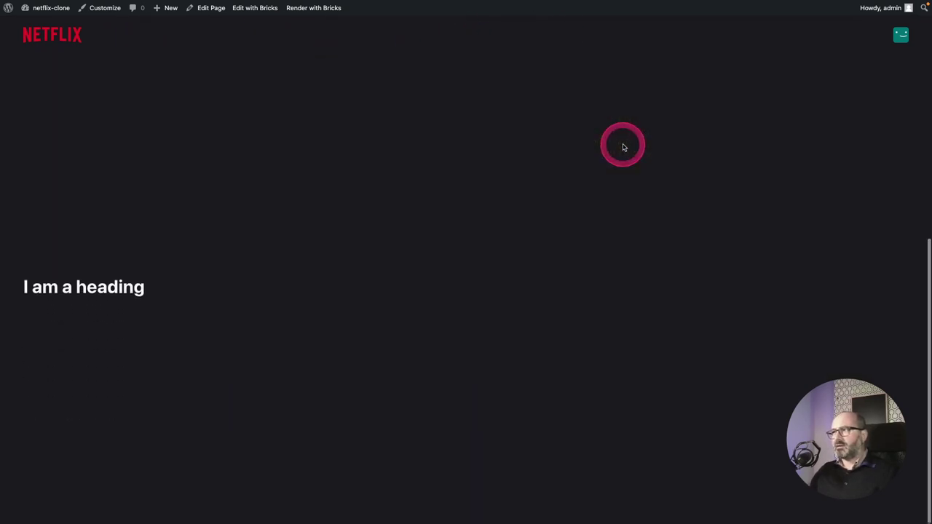
{"action": "scroll", "coordinate": [623, 148], "scroll_direction": "up", "scroll_amount": 6}
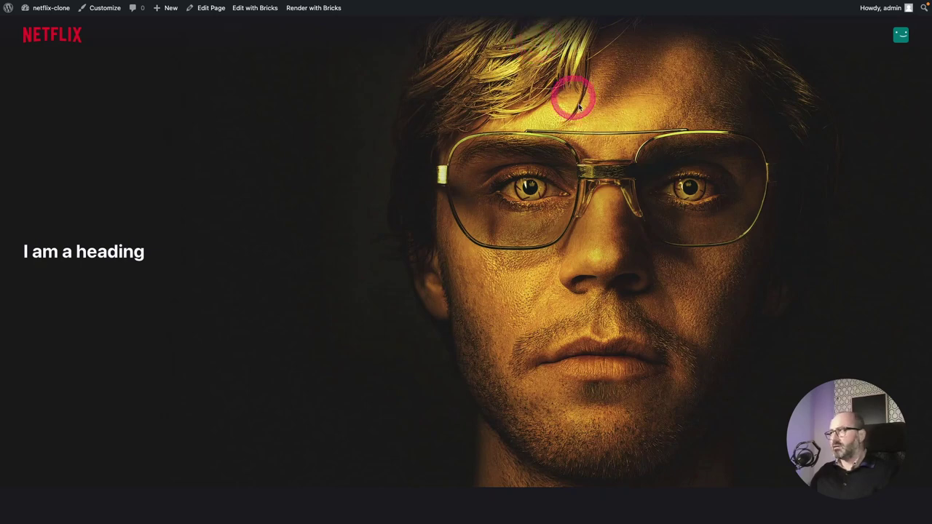
{"action": "scroll", "coordinate": [597, 132], "scroll_direction": "down", "scroll_amount": 3}
{"action": "scroll", "coordinate": [598, 132], "scroll_direction": "up", "scroll_amount": 3}
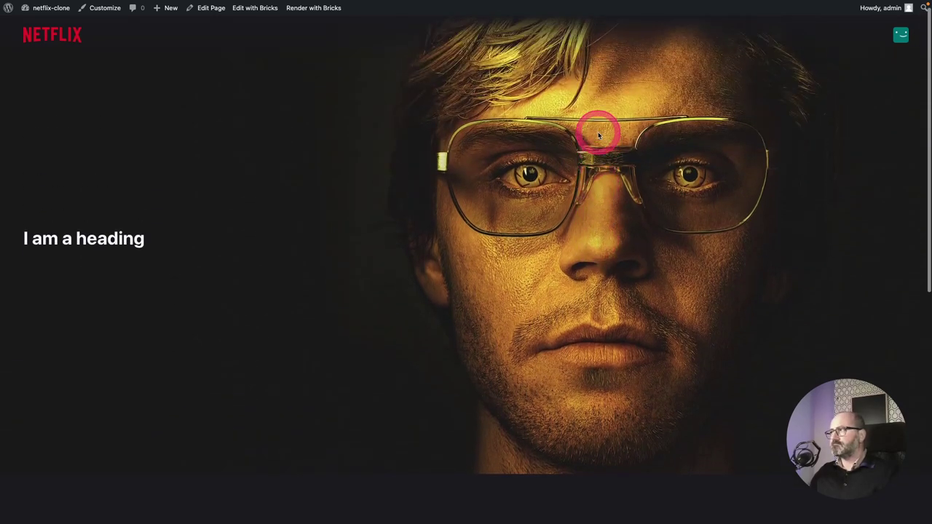
{"action": "scroll", "coordinate": [597, 131], "scroll_direction": "down", "scroll_amount": 2}
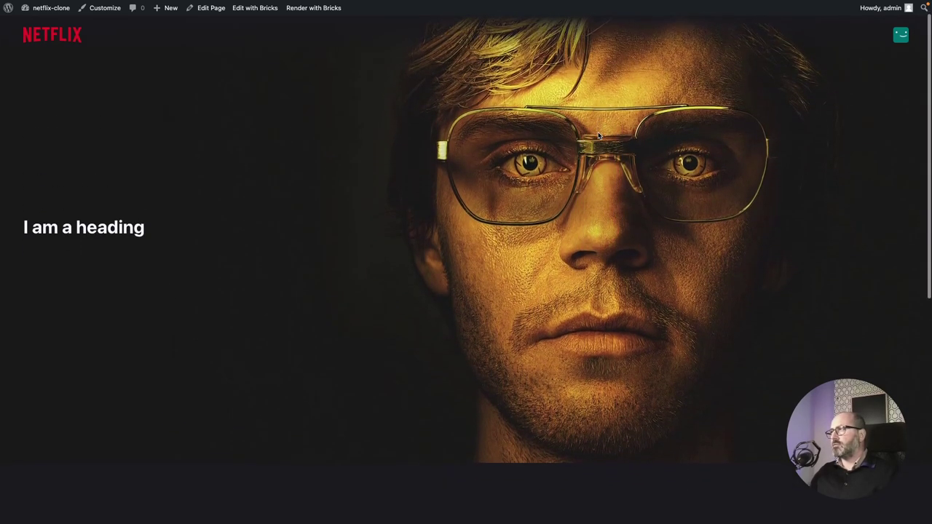
{"action": "left_click", "coordinate": [501, 42]}
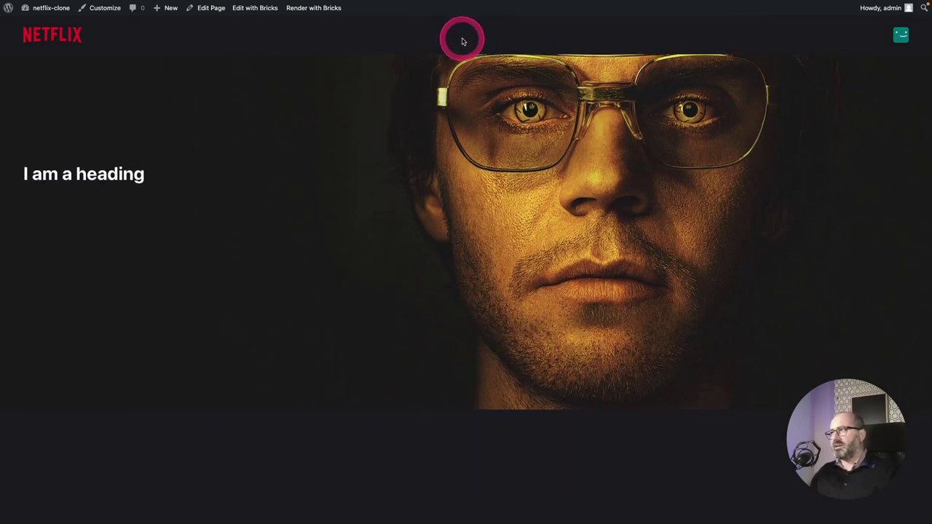
{"action": "scroll", "coordinate": [551, 109], "scroll_direction": "up", "scroll_amount": 3}
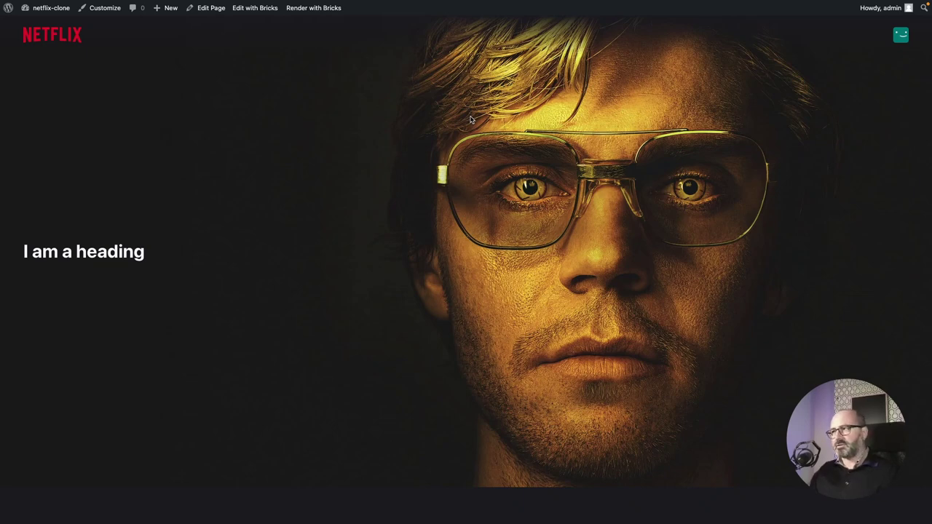
{"action": "left_click", "coordinate": [309, 72]}
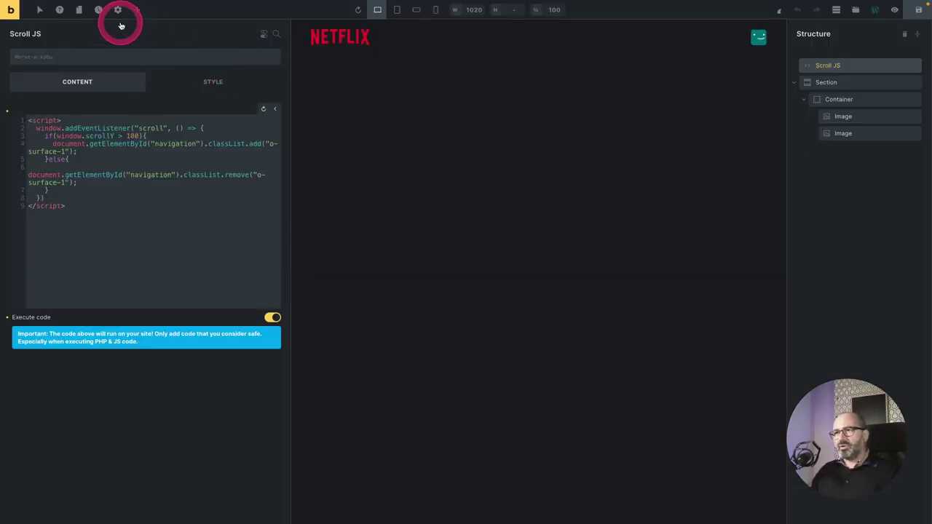
On the Home page, change the Hero section's heading tag to h1.
{"action": "left_click", "coordinate": [79, 9]}
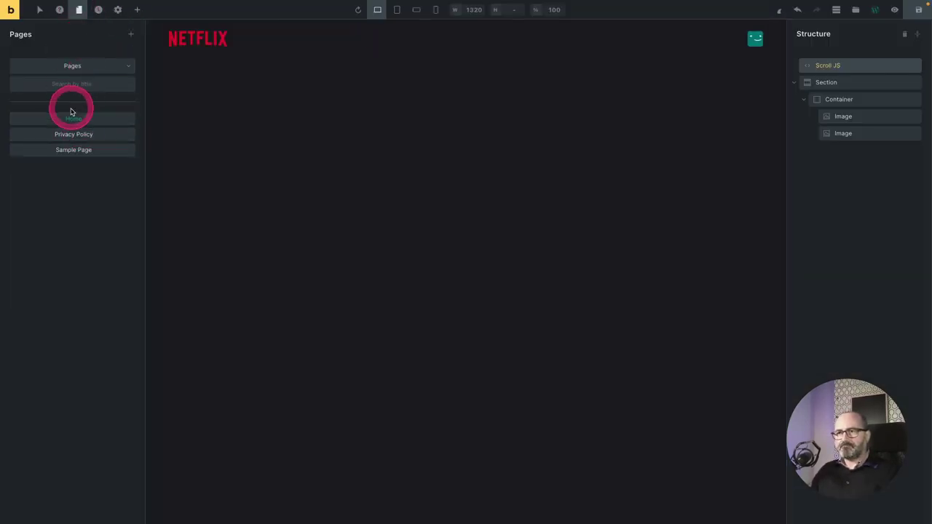
{"action": "left_click", "coordinate": [71, 119]}
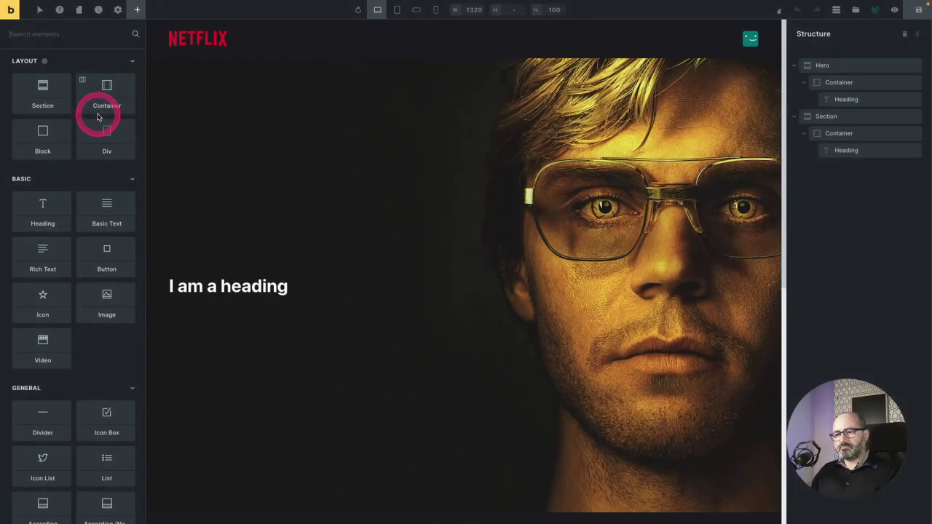
{"action": "left_click", "coordinate": [872, 69]}
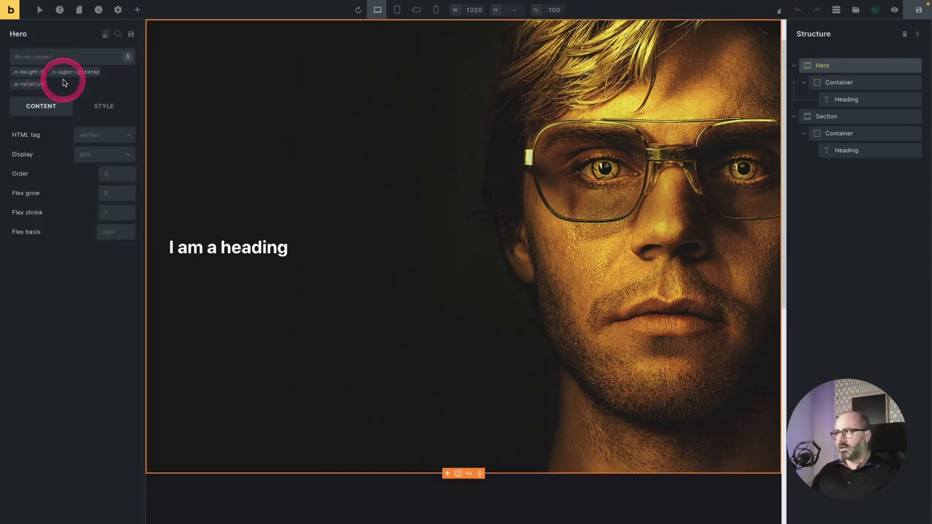
{"action": "left_click", "coordinate": [864, 99]}
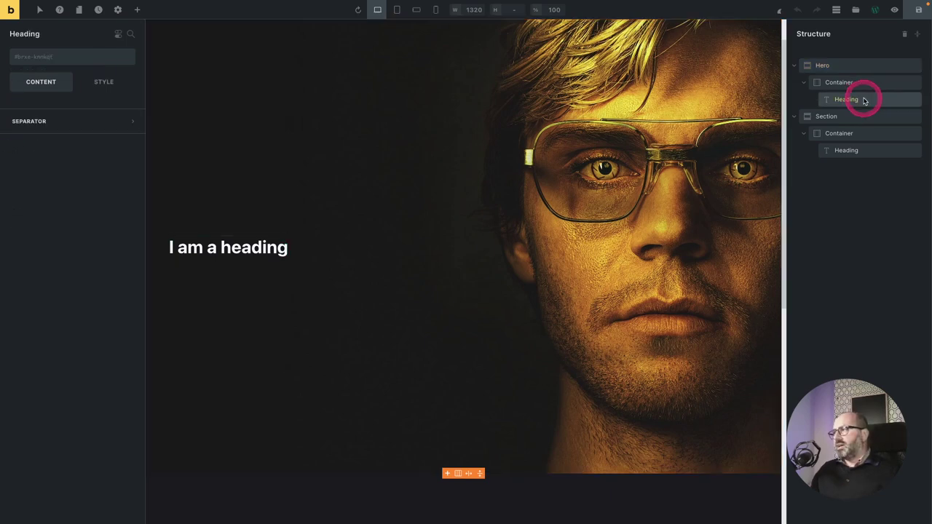
{"action": "left_click", "coordinate": [126, 134]}
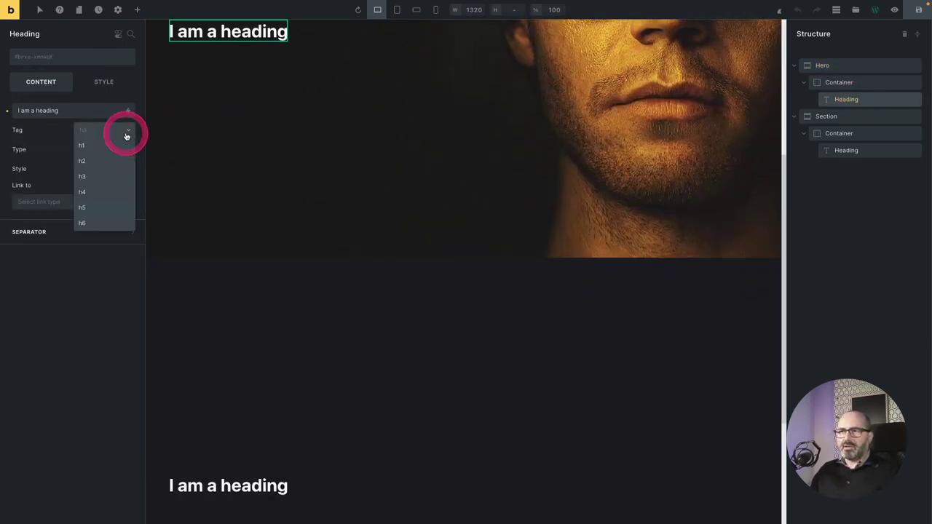
{"action": "left_click", "coordinate": [110, 145]}
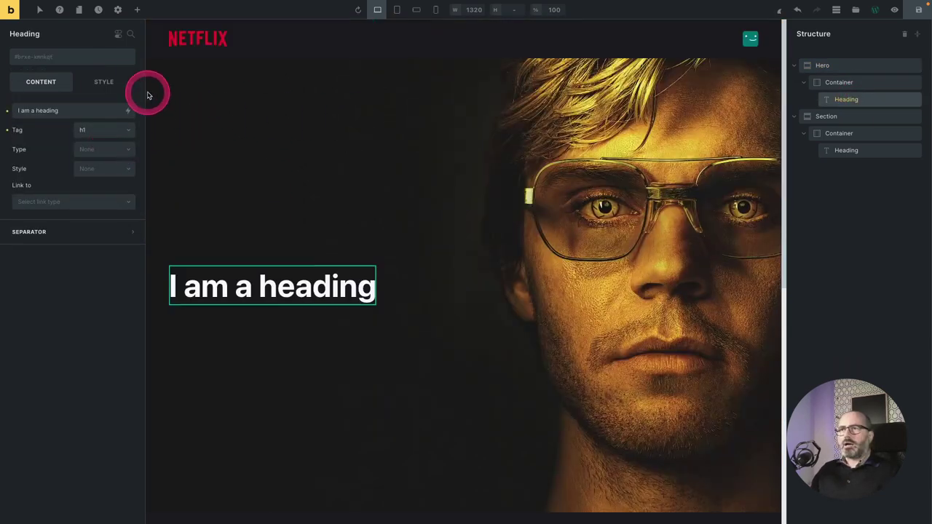
Add a Basic Text element under the heading filled with one generated paragraph.
{"action": "left_click", "coordinate": [134, 13]}
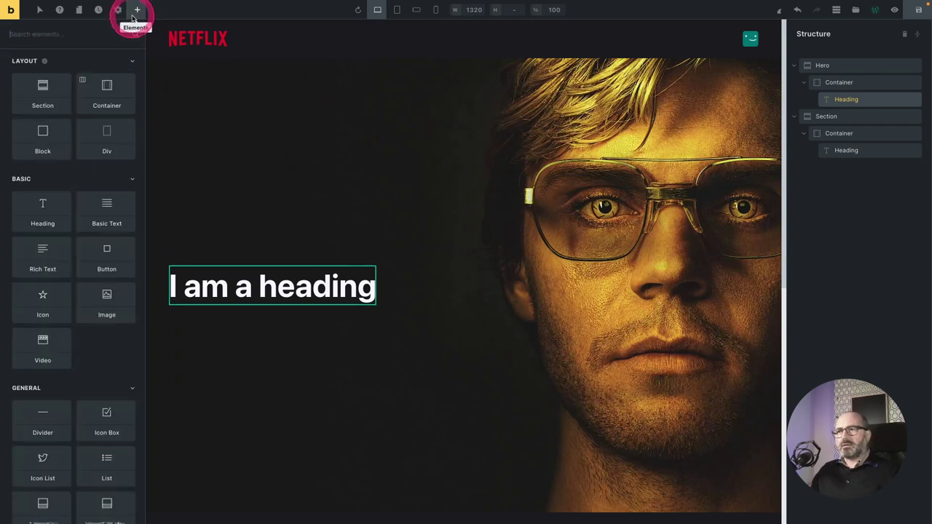
{"action": "left_click", "coordinate": [114, 208]}
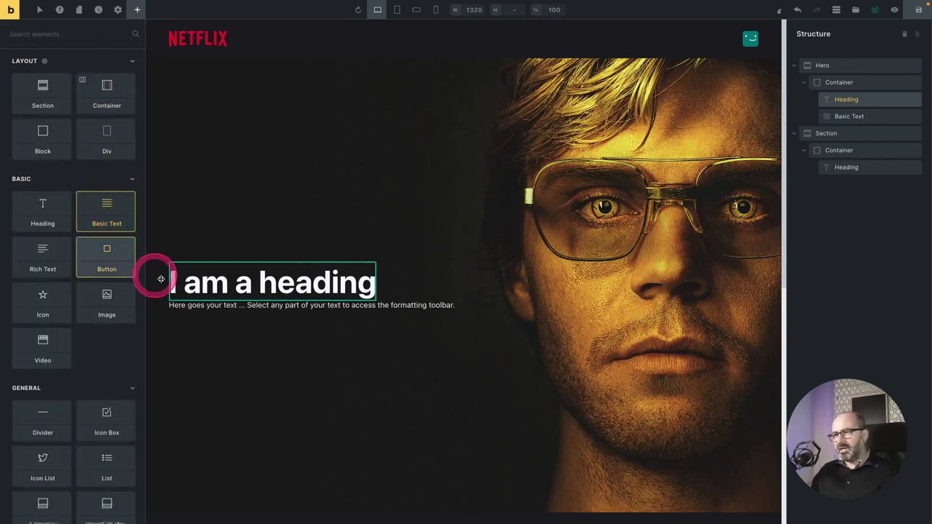
{"action": "left_click", "coordinate": [285, 307]}
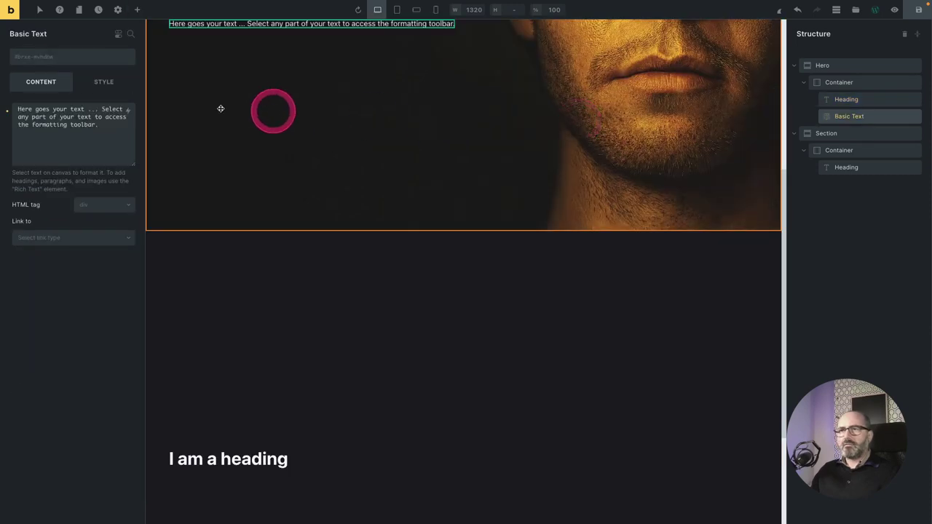
{"action": "left_click", "coordinate": [63, 117]}
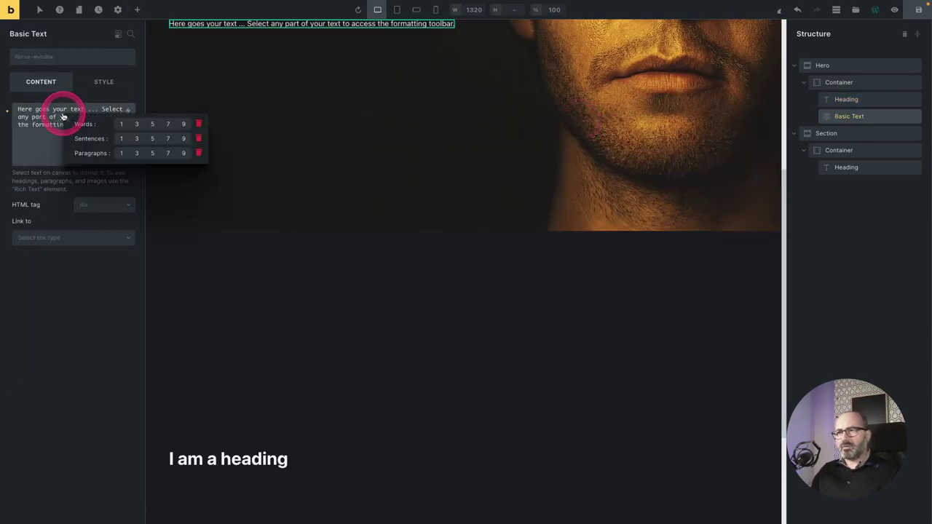
{"action": "left_click", "coordinate": [121, 152]}
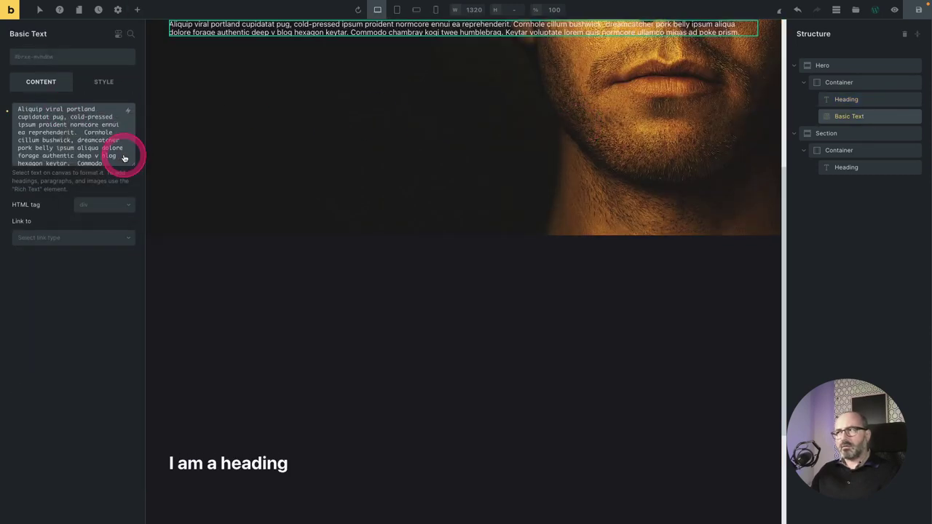
{"action": "scroll", "coordinate": [270, 158], "scroll_direction": "up", "scroll_amount": 4}
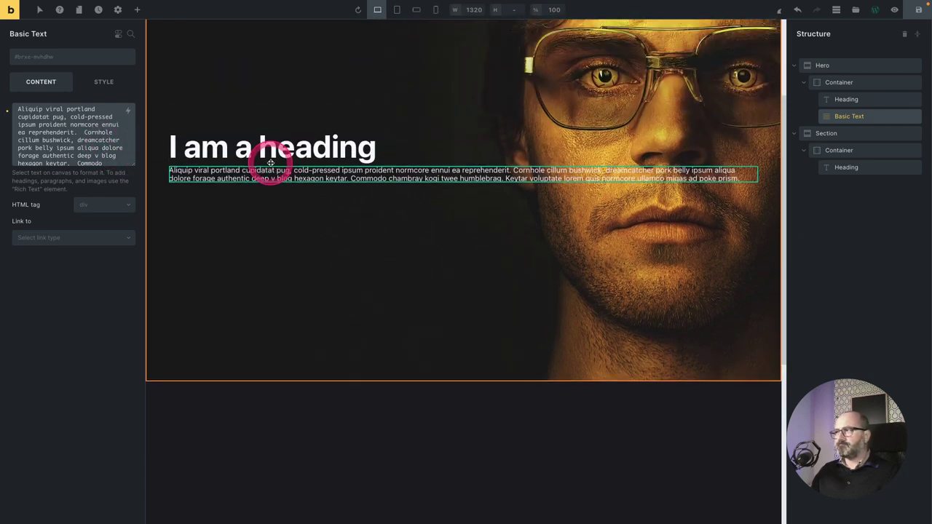
{"action": "left_click", "coordinate": [106, 83]}
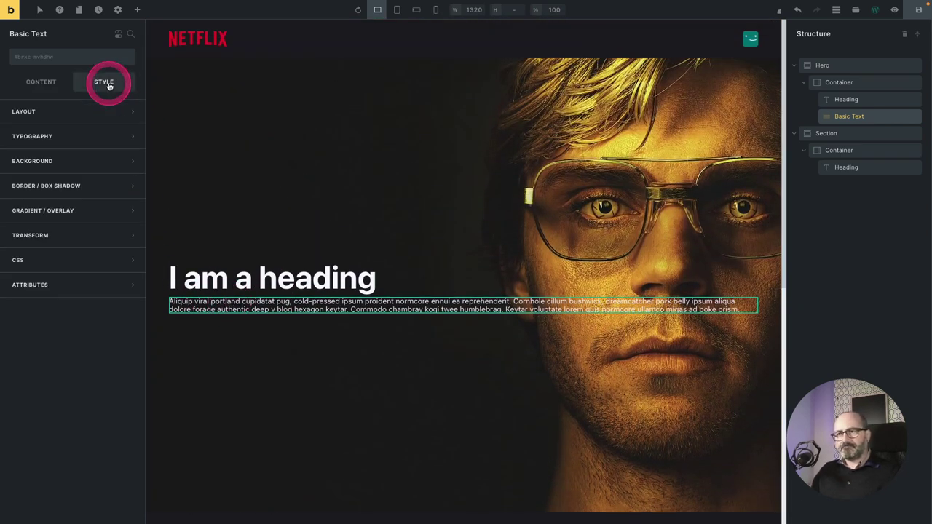
Set the paragraph's typography font size to the 00 preset.
{"action": "left_click", "coordinate": [97, 143]}
{"action": "left_click", "coordinate": [110, 182]}
{"action": "left_click", "coordinate": [199, 192]}
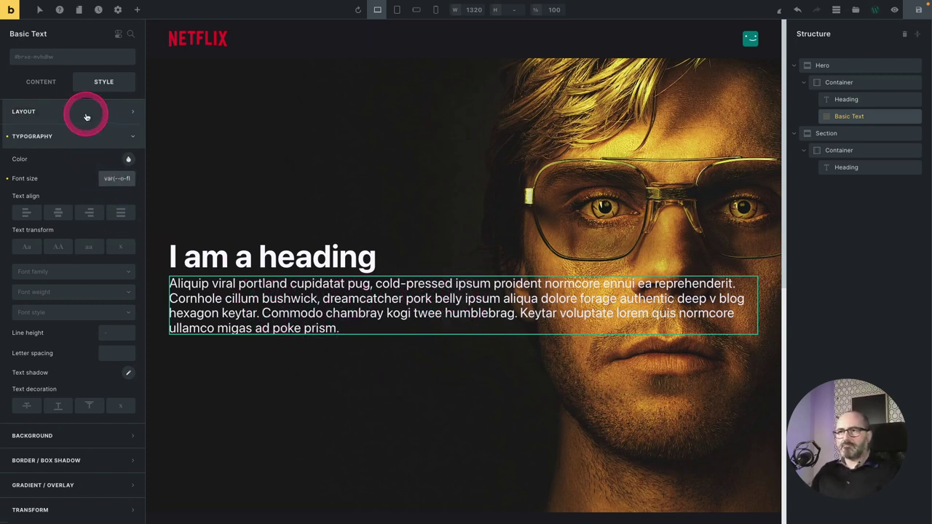
Give the paragraph 100% width and a Content 2 reading-width max width, after trying 45ch.
{"action": "left_click", "coordinate": [32, 113]}
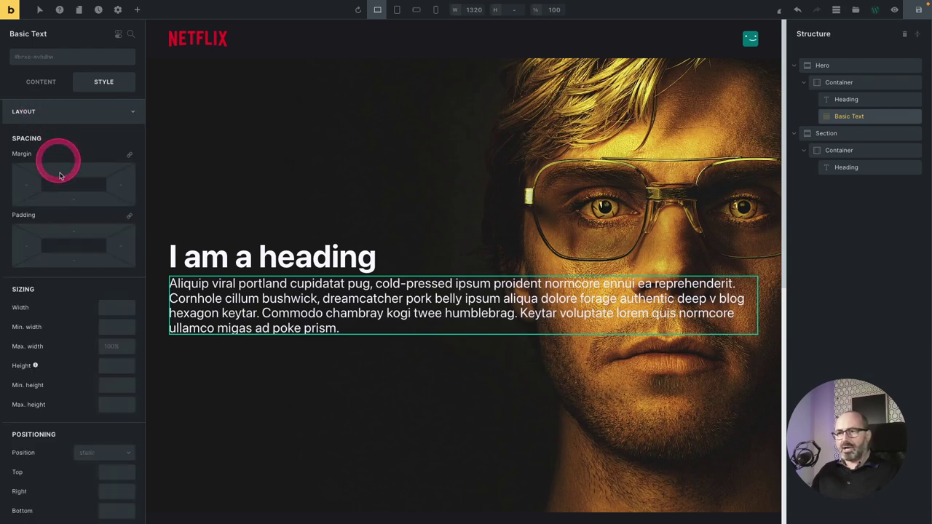
{"action": "left_click", "coordinate": [114, 310]}
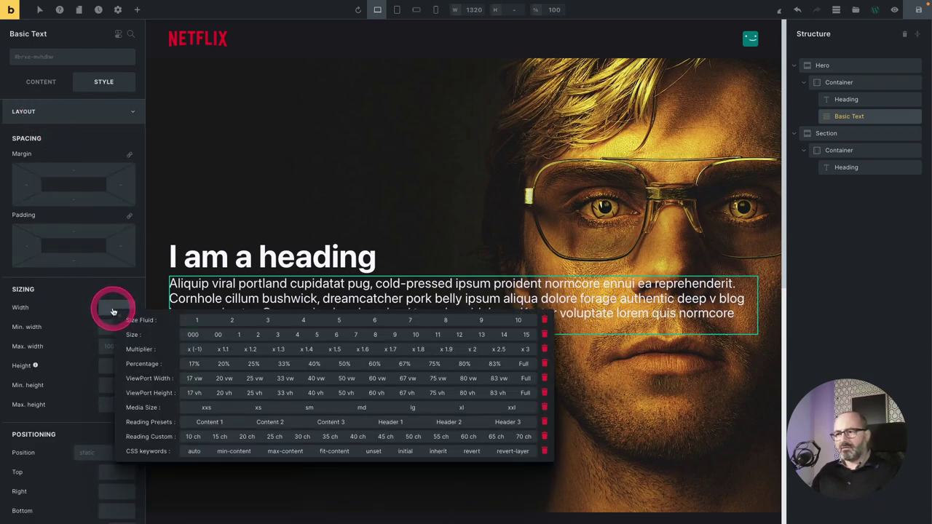
{"action": "left_click", "coordinate": [521, 361]}
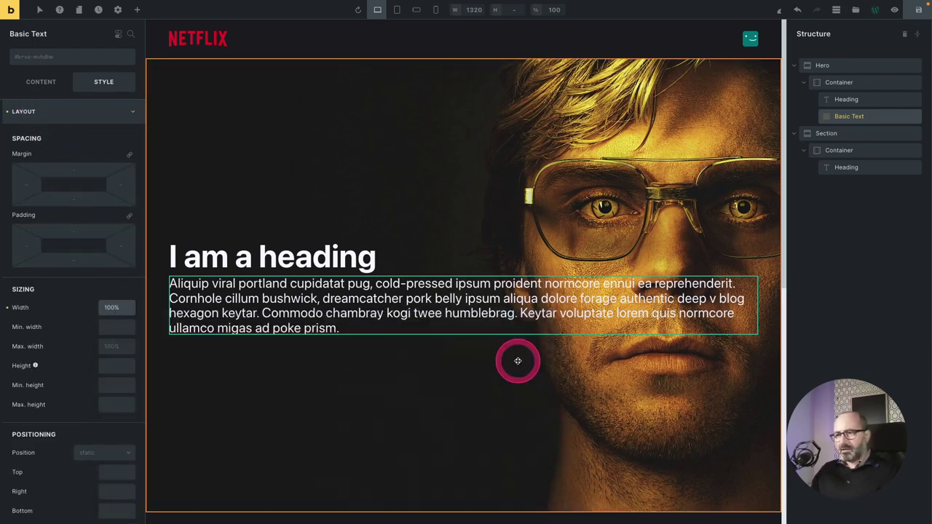
{"action": "left_click", "coordinate": [113, 347]}
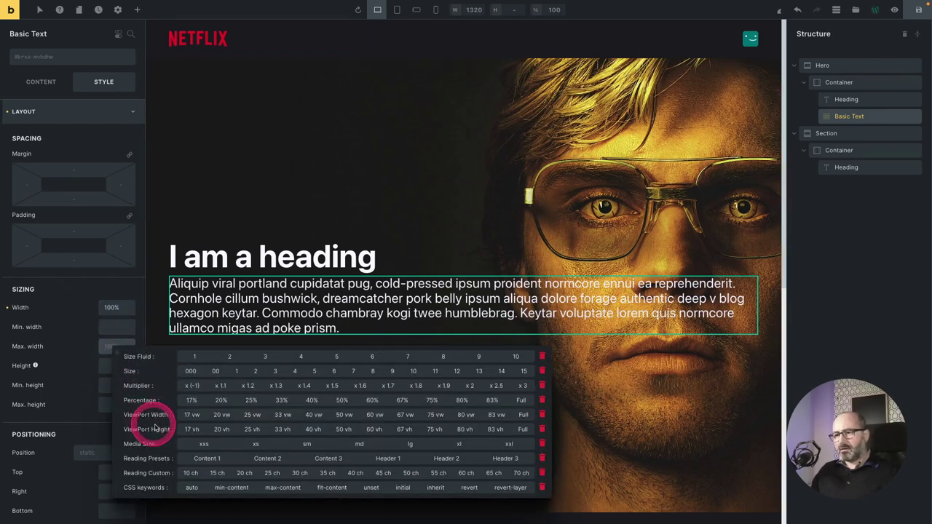
{"action": "left_click", "coordinate": [268, 459]}
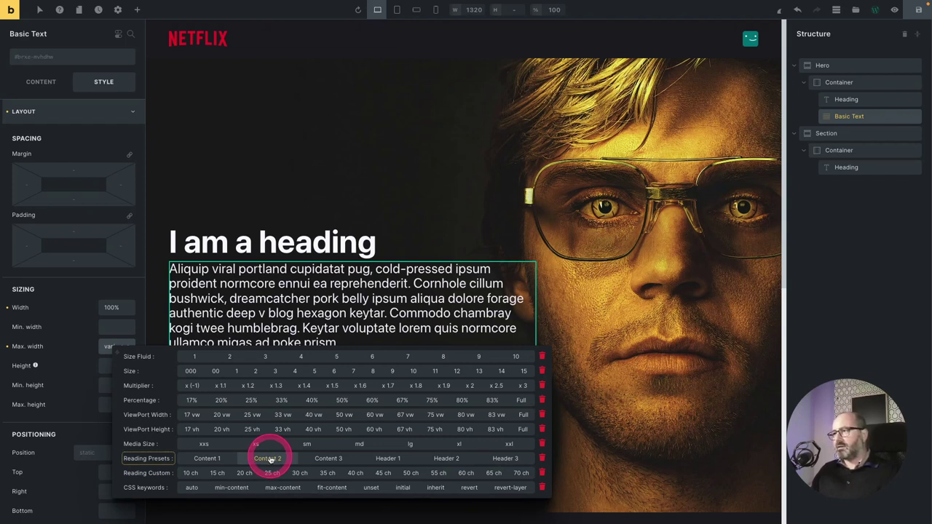
{"action": "left_click", "coordinate": [268, 459]}
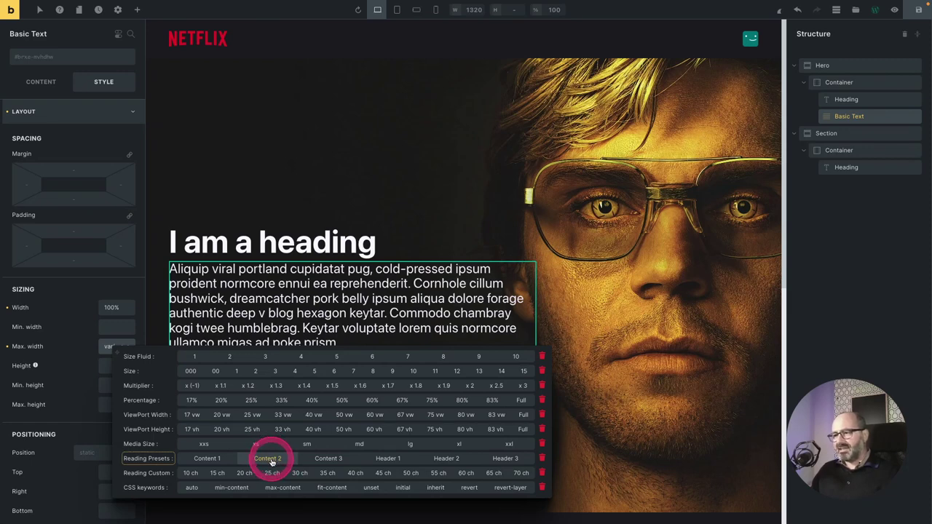
{"action": "left_click", "coordinate": [355, 473]}
{"action": "left_click", "coordinate": [382, 473]}
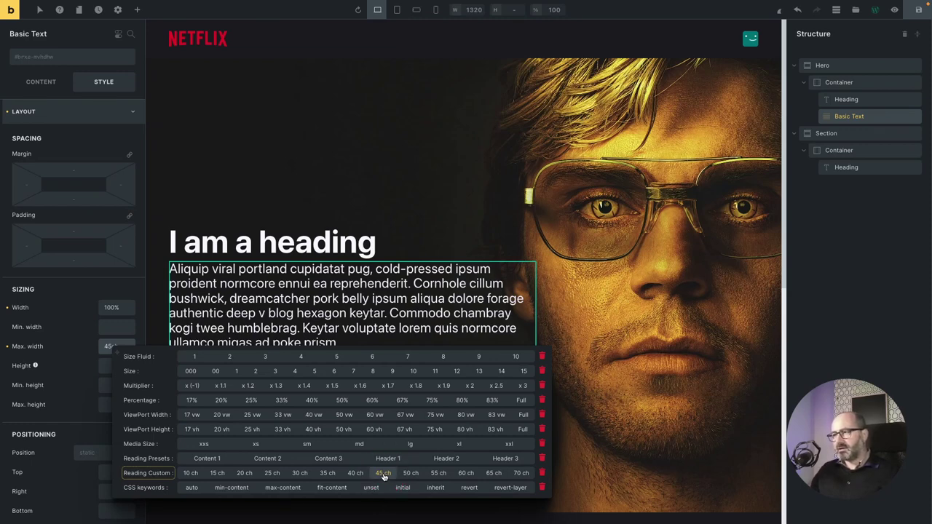
{"action": "left_click", "coordinate": [269, 460]}
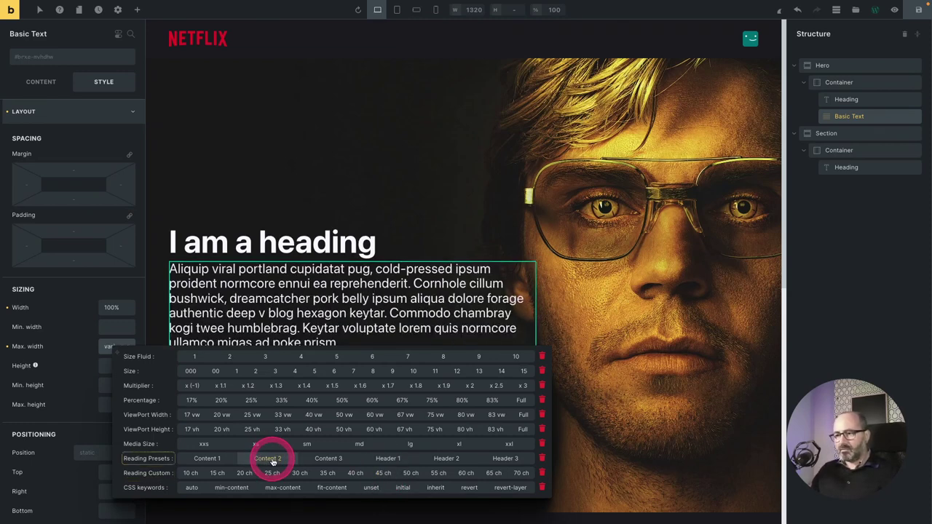
{"action": "left_click", "coordinate": [272, 459]}
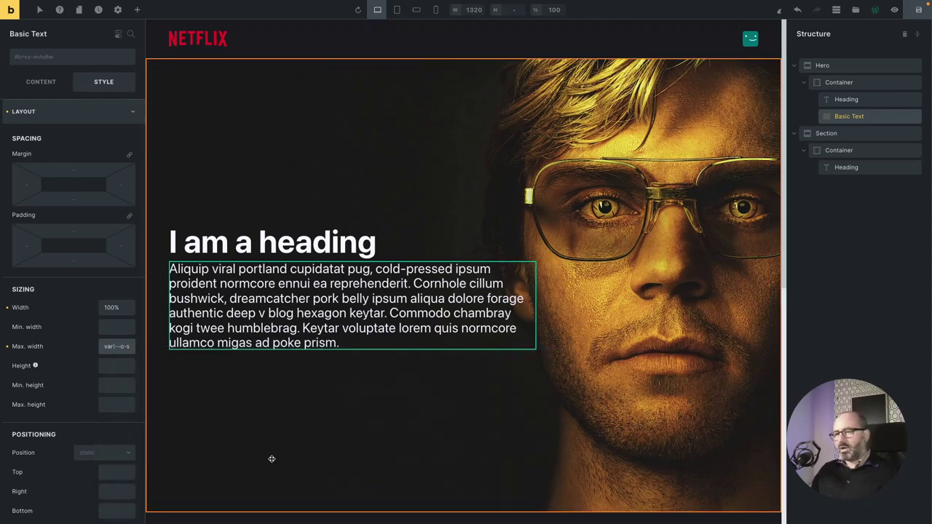
{"action": "left_click", "coordinate": [322, 268]}
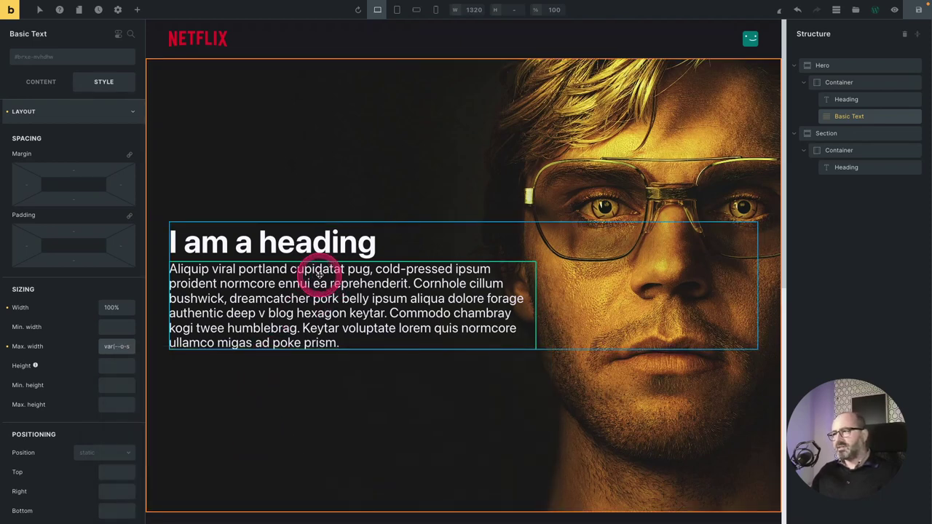
{"action": "mouse_move", "coordinate": [342, 294]}
{"action": "left_mouse_down"}
{"action": "mouse_move", "coordinate": [294, 277]}
{"action": "mouse_move", "coordinate": [286, 295]}
{"action": "left_mouse_up"}
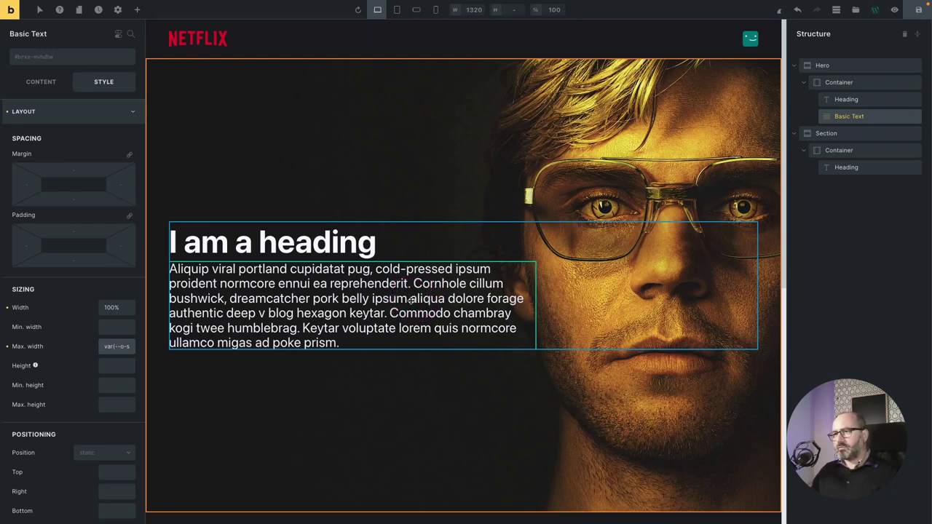
Search overflow-hidden in the class selector and apply o-overflow-hidden to the Basic Text paragraph.
{"action": "left_click", "coordinate": [43, 58]}
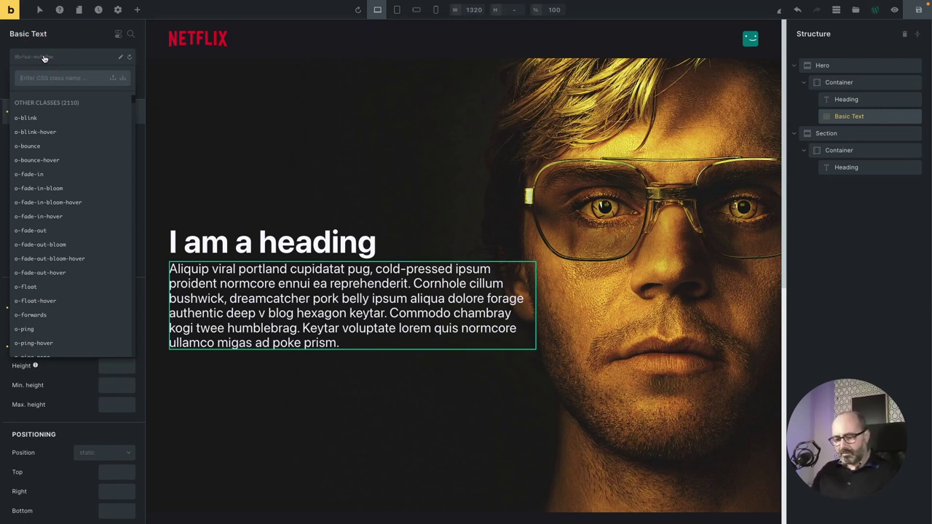
{"action": "type", "text": "over"}
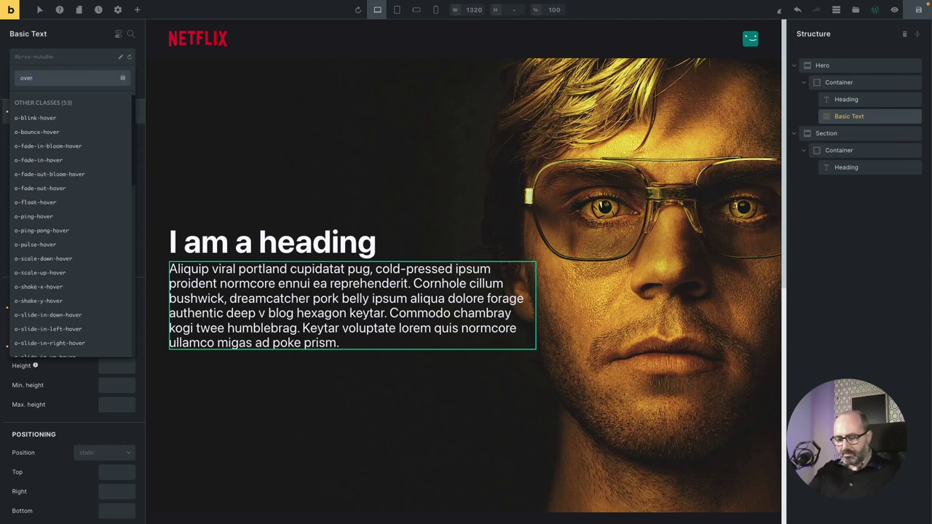
{"action": "type", "text": "flow-hidden"}
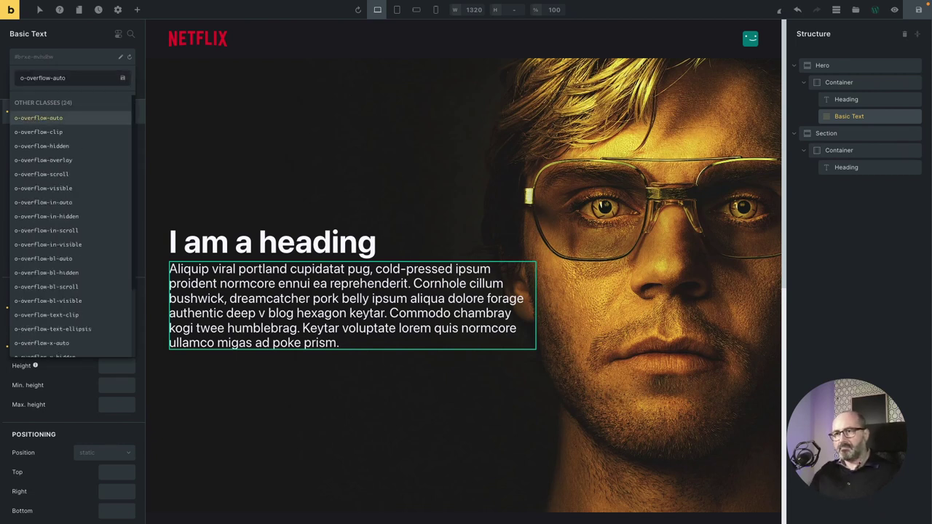
{"action": "key", "text": "Return"}
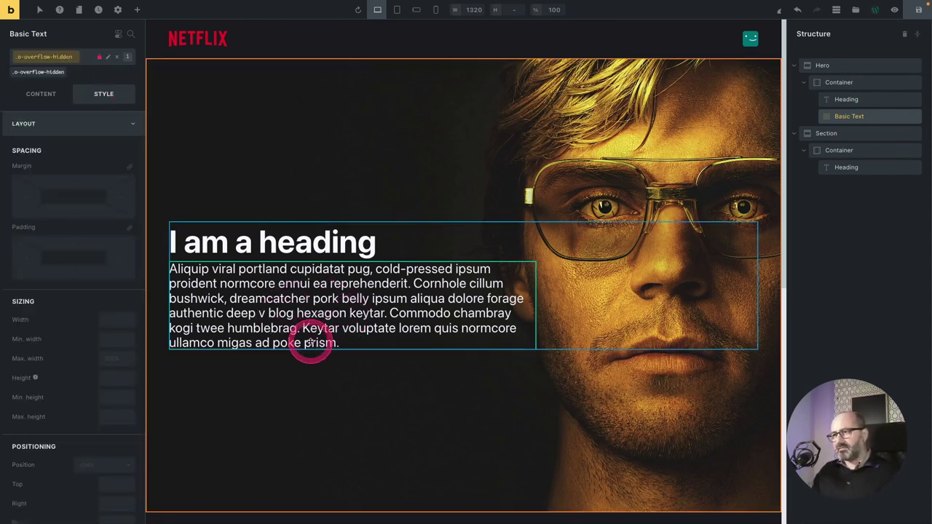
{"action": "left_click", "coordinate": [86, 59]}
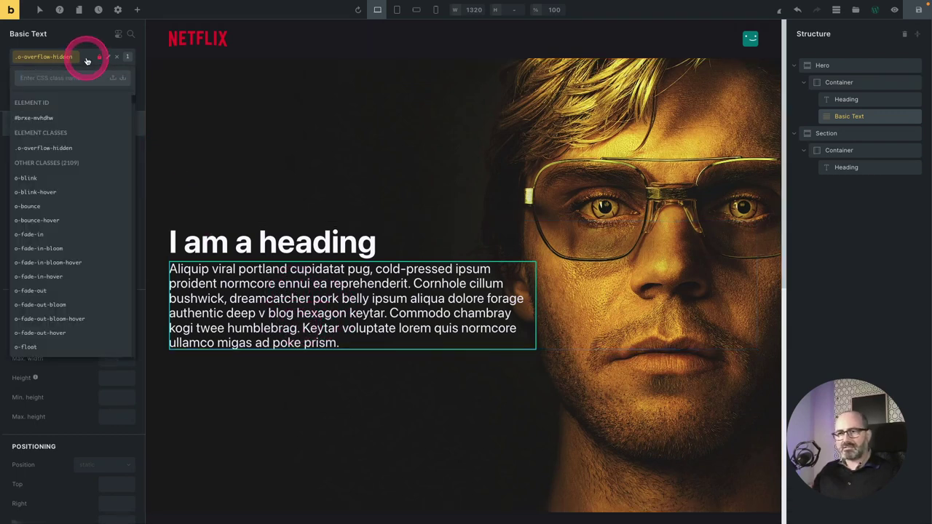
{"action": "type", "text": "o-"}
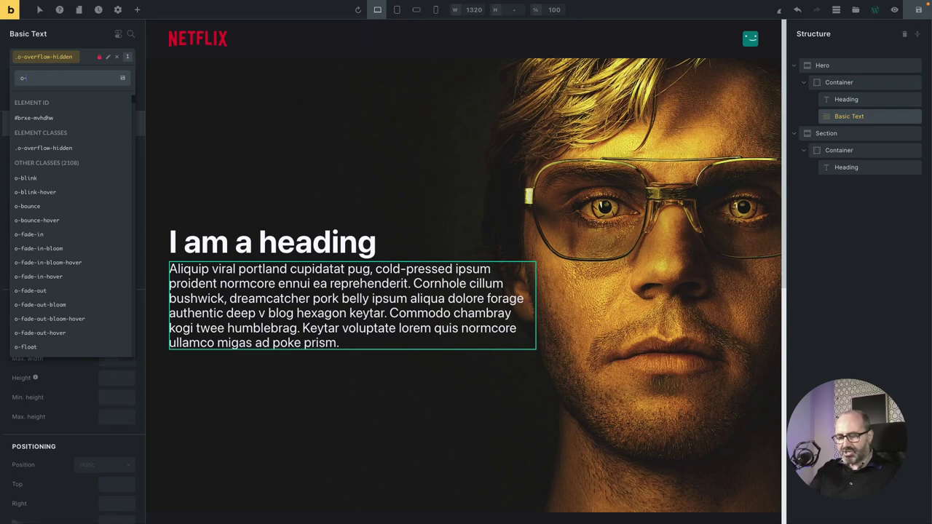
{"action": "type", "text": "line-clamp-3"}
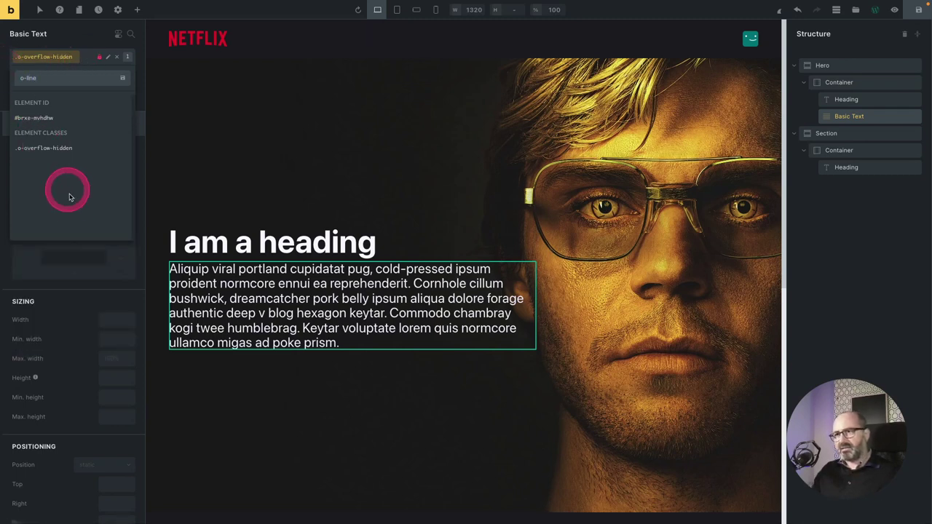
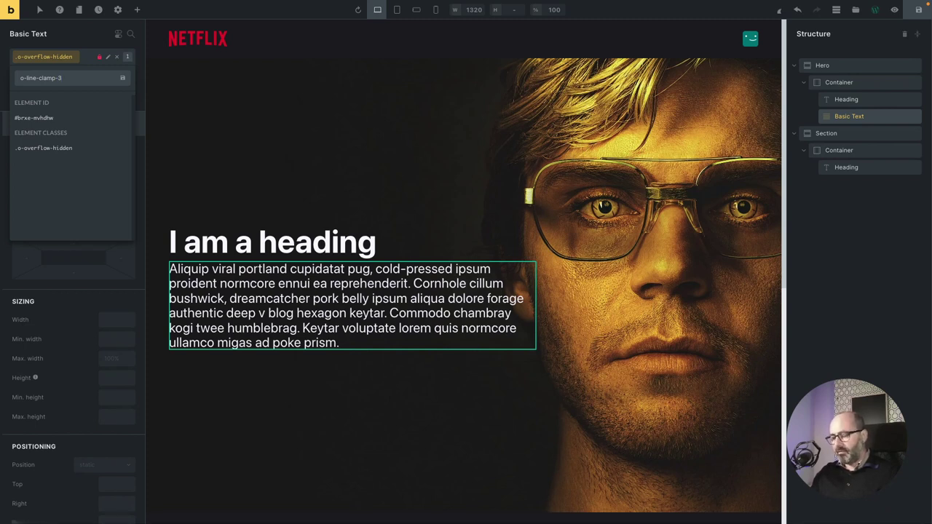
Add the o-line-clamp-3 class to the hero paragraph and save the page.
{"action": "key", "text": "Return"}
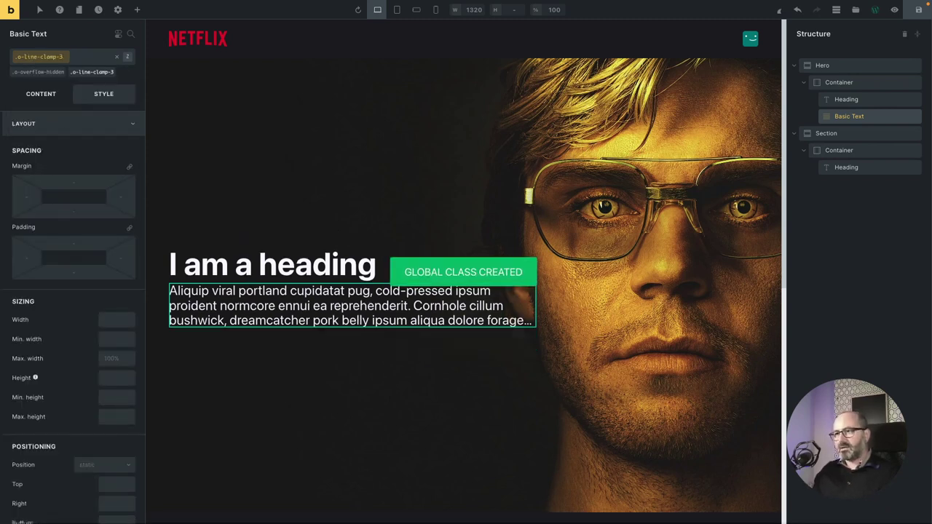
{"action": "left_click", "coordinate": [70, 66]}
{"action": "left_click", "coordinate": [447, 313]}
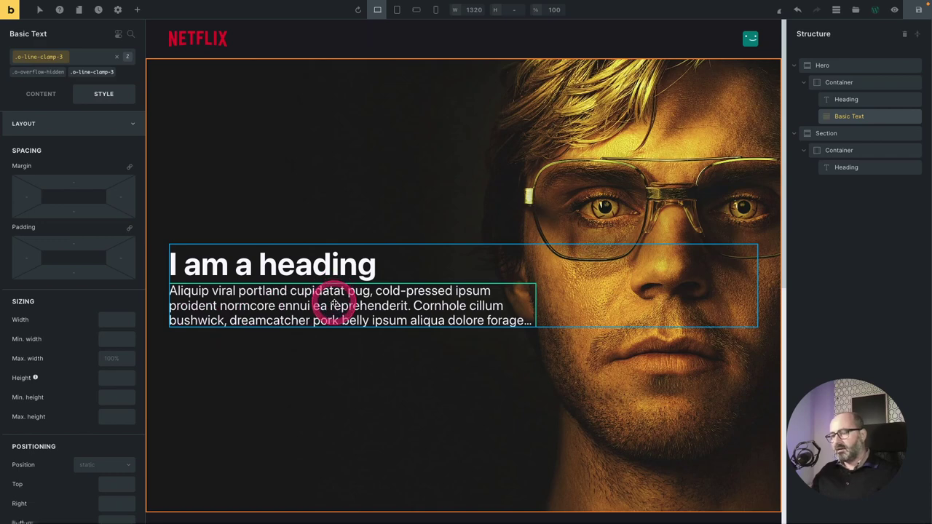
{"action": "scroll", "coordinate": [333, 306], "scroll_direction": "down", "scroll_amount": 1}
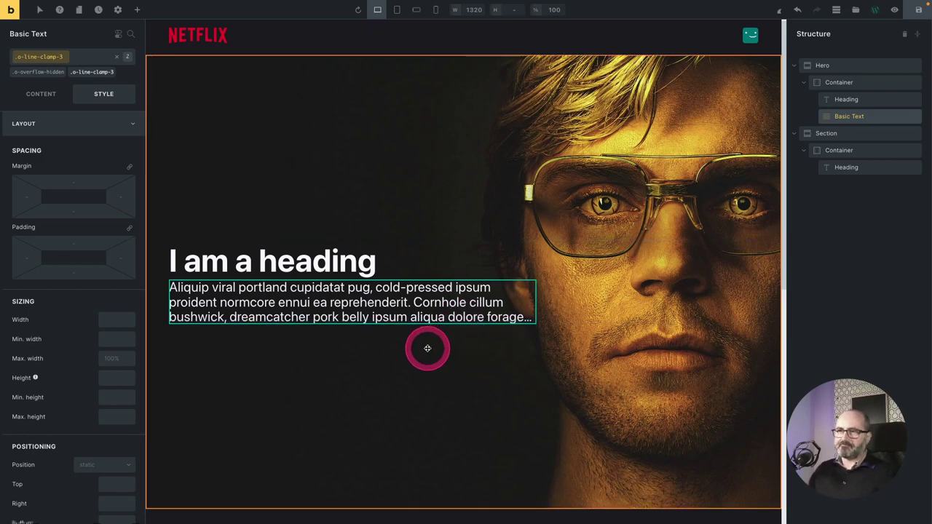
{"action": "key", "text": "ctrl+s"}
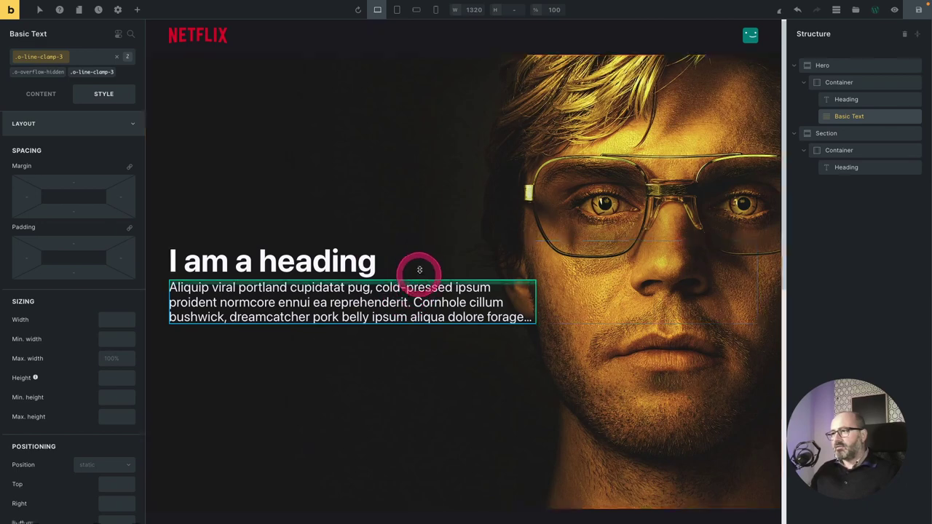
Apply the o-gap-3 utility class to the hero Container.
{"action": "left_click", "coordinate": [840, 84]}
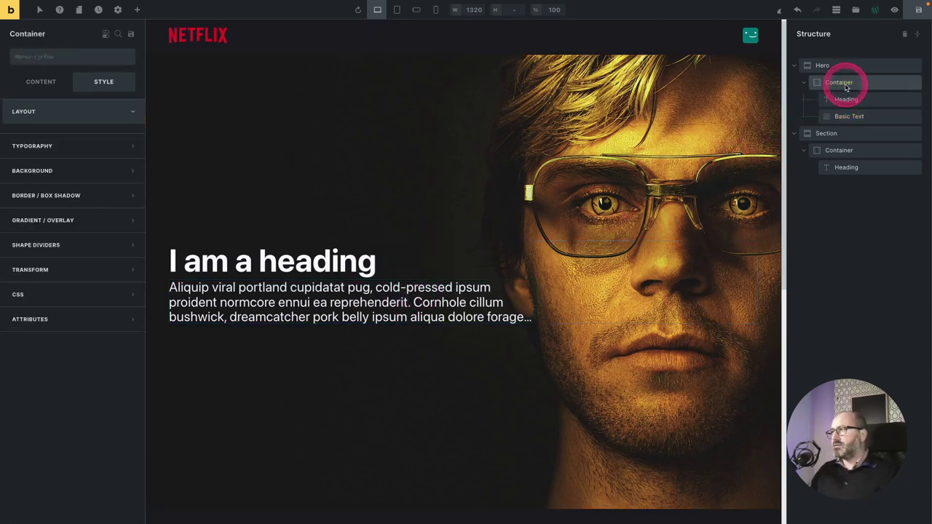
{"action": "left_click", "coordinate": [60, 60]}
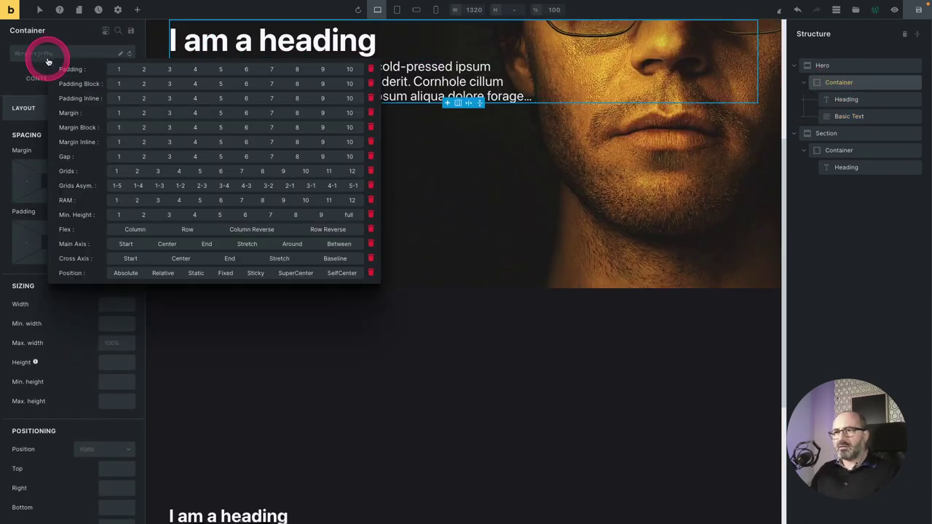
{"action": "left_click", "coordinate": [168, 157]}
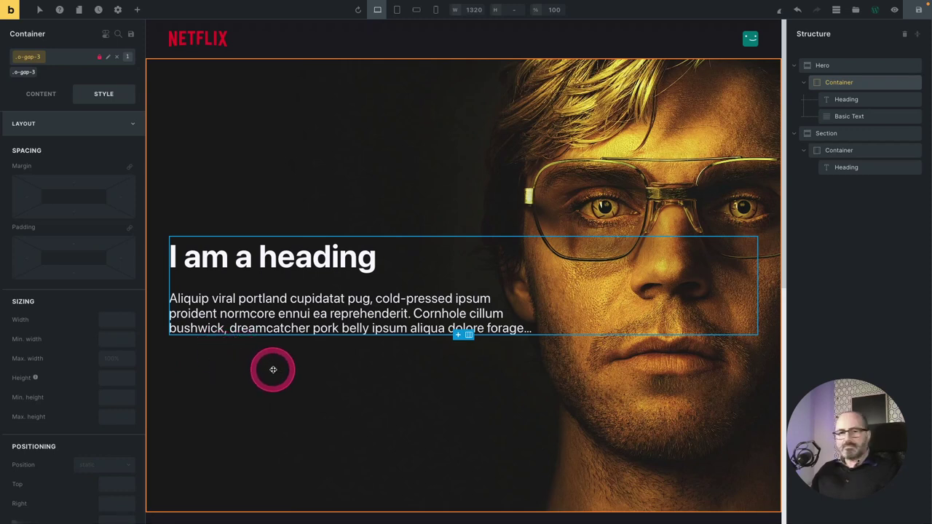
{"action": "left_click", "coordinate": [138, 12]}
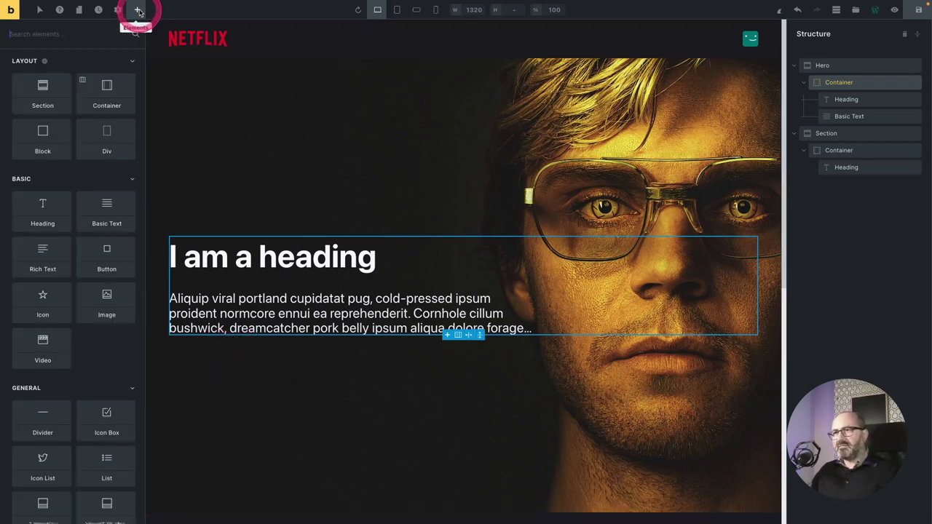
Add a Div to the hero with o-flex-row, o-items-center and o-gap-2 classes.
{"action": "left_click", "coordinate": [109, 138]}
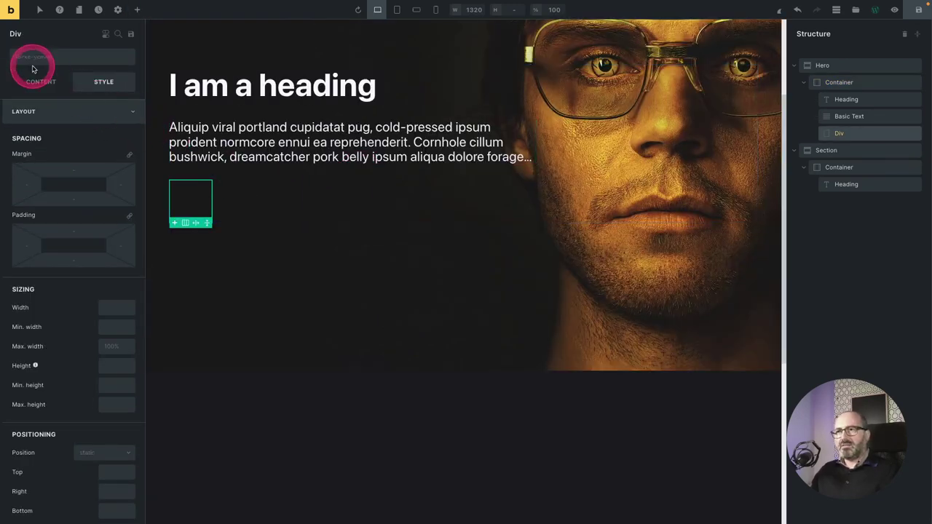
{"action": "left_click", "coordinate": [29, 50]}
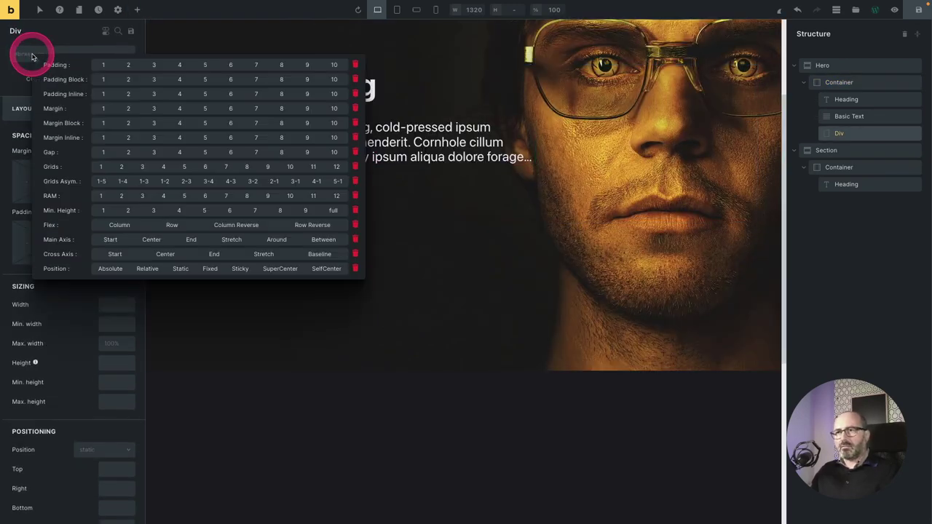
{"action": "left_click", "coordinate": [171, 225]}
{"action": "left_click", "coordinate": [178, 227]}
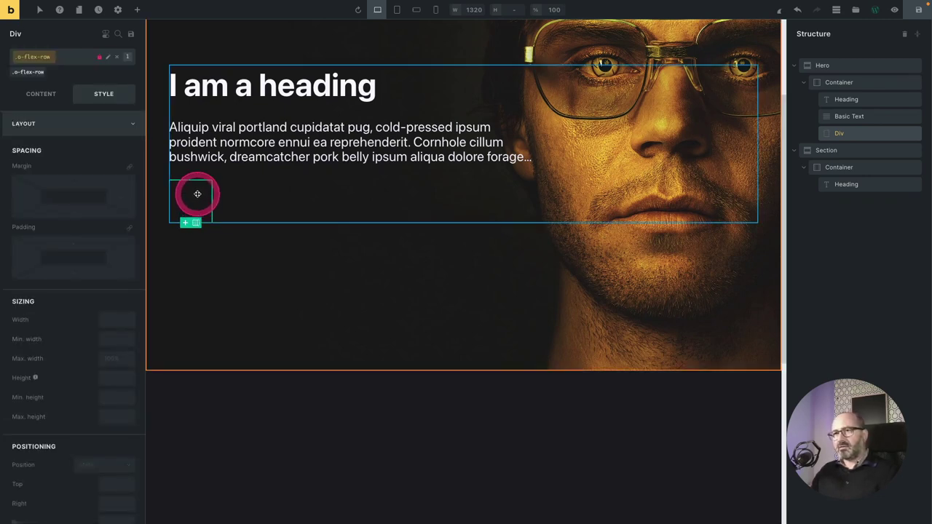
{"action": "left_click", "coordinate": [65, 58]}
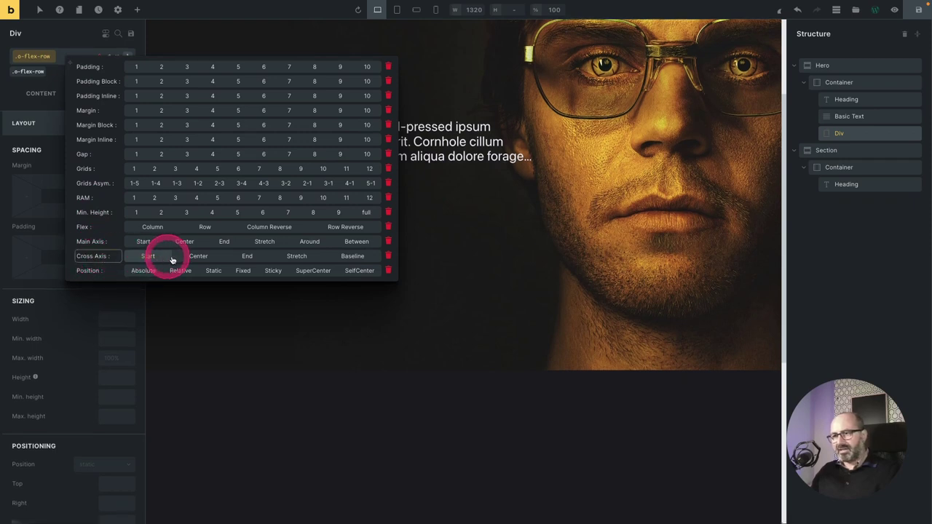
{"action": "left_click", "coordinate": [203, 257]}
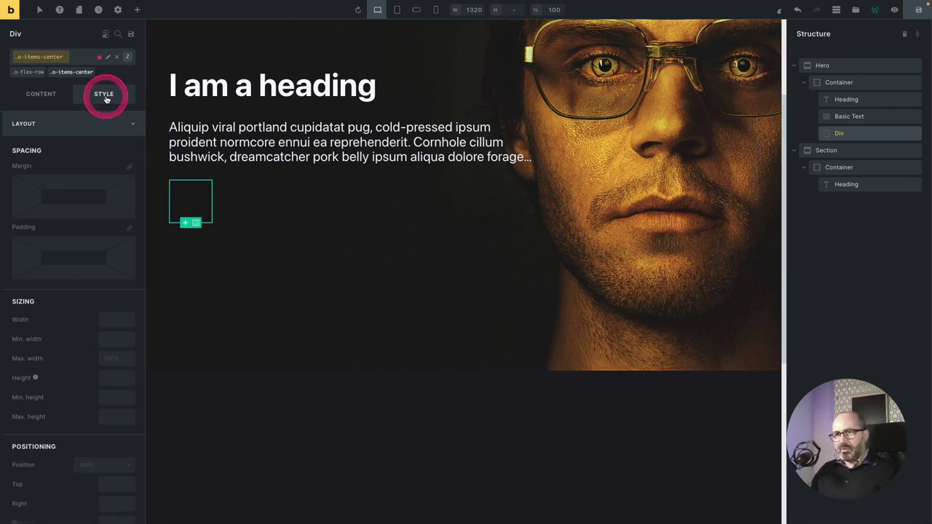
{"action": "left_click", "coordinate": [77, 64]}
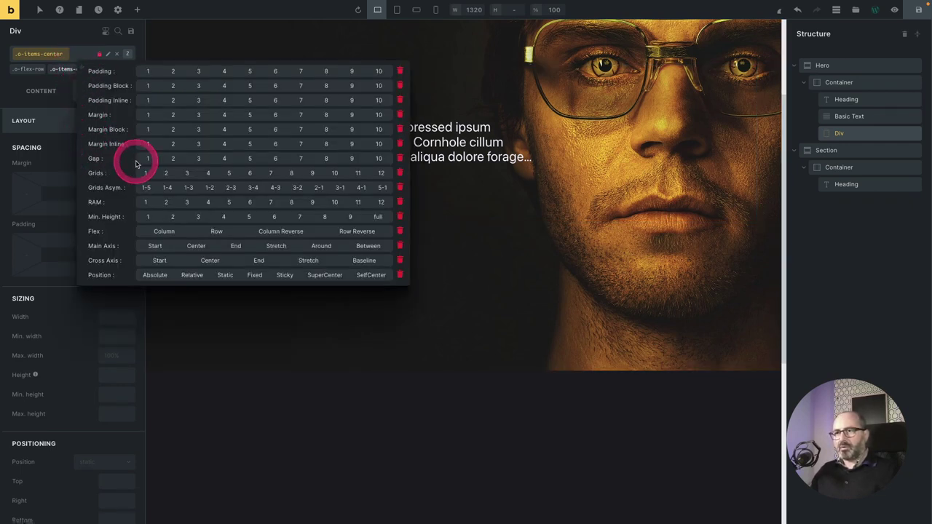
{"action": "left_click", "coordinate": [177, 159]}
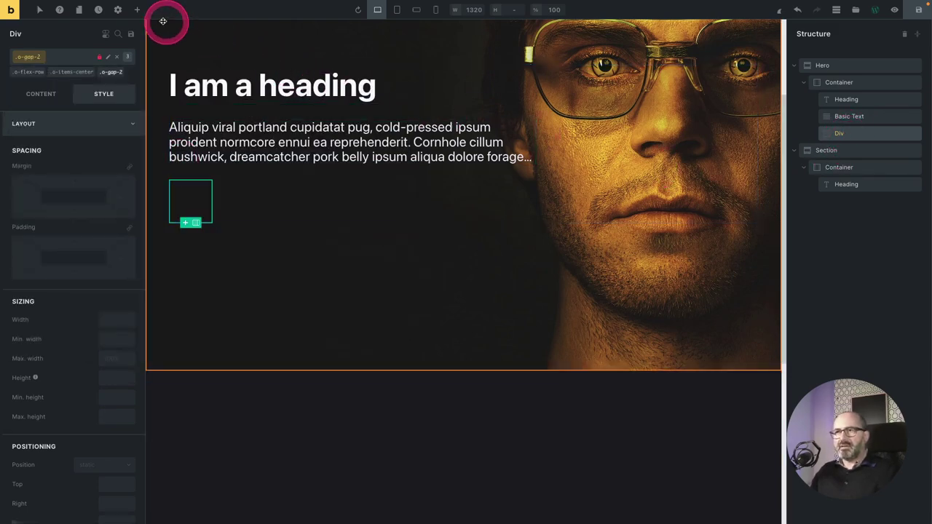
Place two Basic Text elements inside the new Div.
{"action": "left_click", "coordinate": [135, 9]}
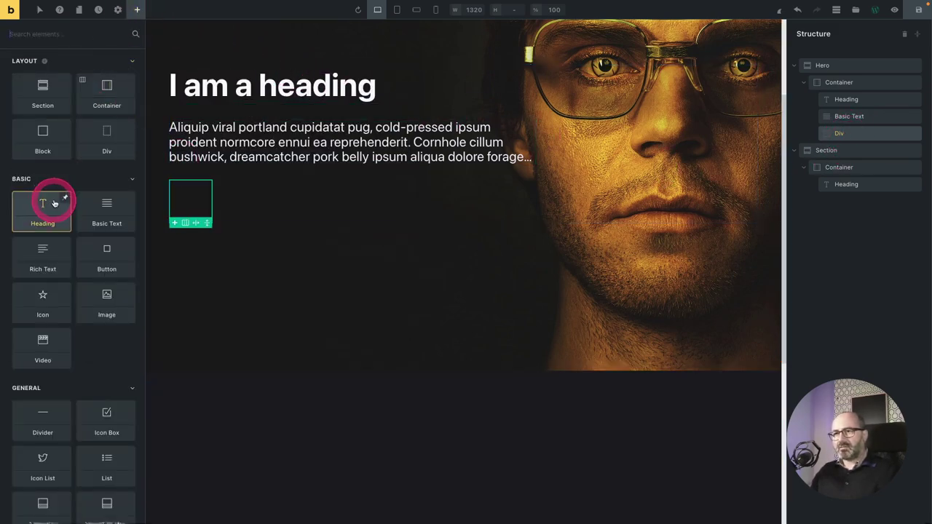
{"action": "left_click", "coordinate": [102, 211]}
{"action": "left_click", "coordinate": [102, 211]}
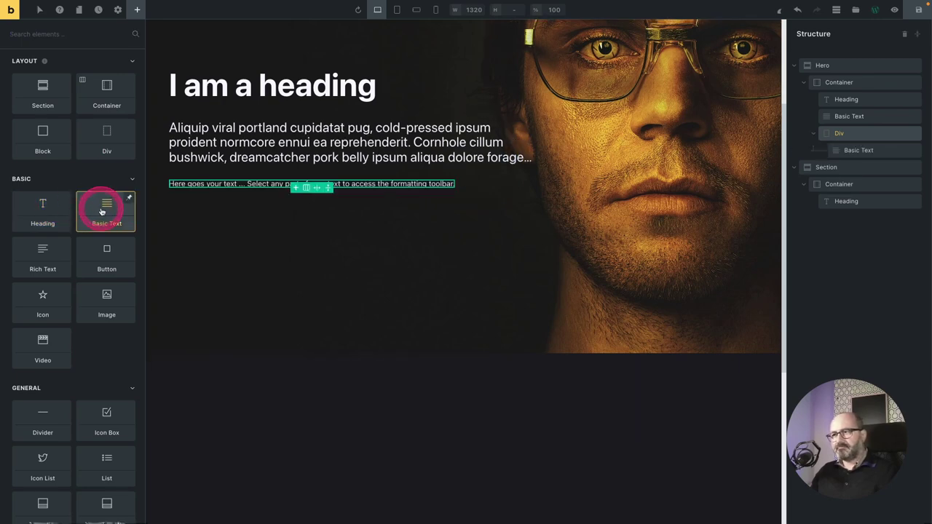
{"action": "left_click_drag", "start_coordinate": [863, 149], "coordinate": [90, 168]}
{"action": "scroll", "coordinate": [529, 164], "scroll_direction": "up", "scroll_amount": 5}
{"action": "scroll", "coordinate": [354, 337], "scroll_direction": "up", "scroll_amount": 2}
{"action": "left_click", "coordinate": [41, 81]}
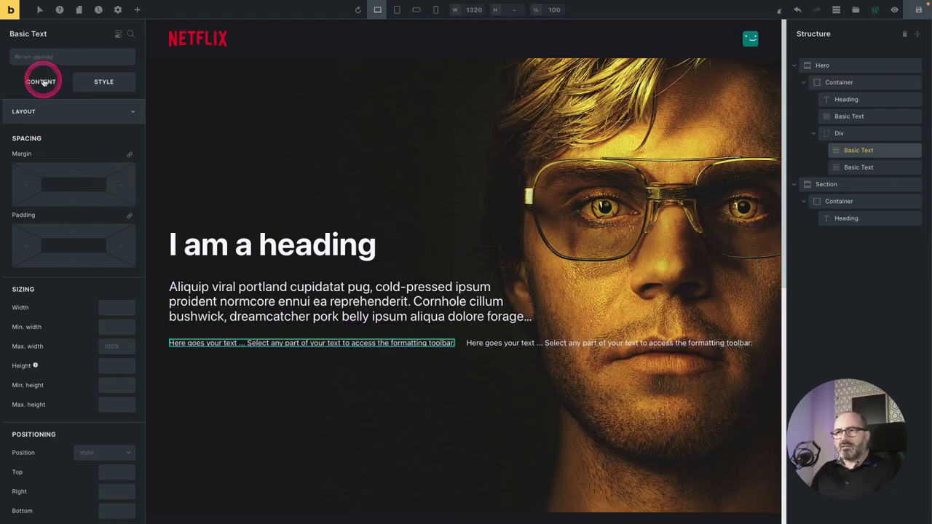
Replace the first text's placeholder with the '▶ Play' label.
{"action": "left_click", "coordinate": [80, 129]}
{"action": "triple_click", "coordinate": [92, 125]}
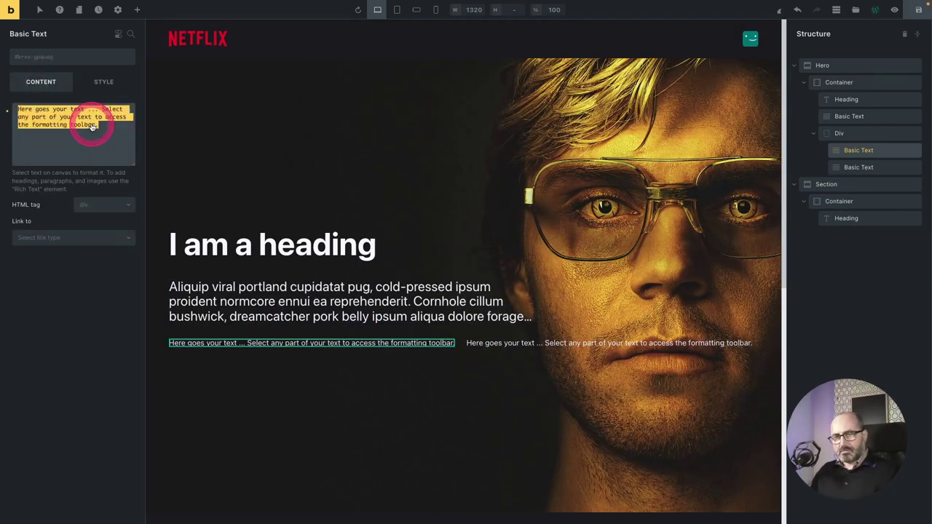
{"action": "key", "text": "BackSpace"}
{"action": "type", "text": "▶ Play"}
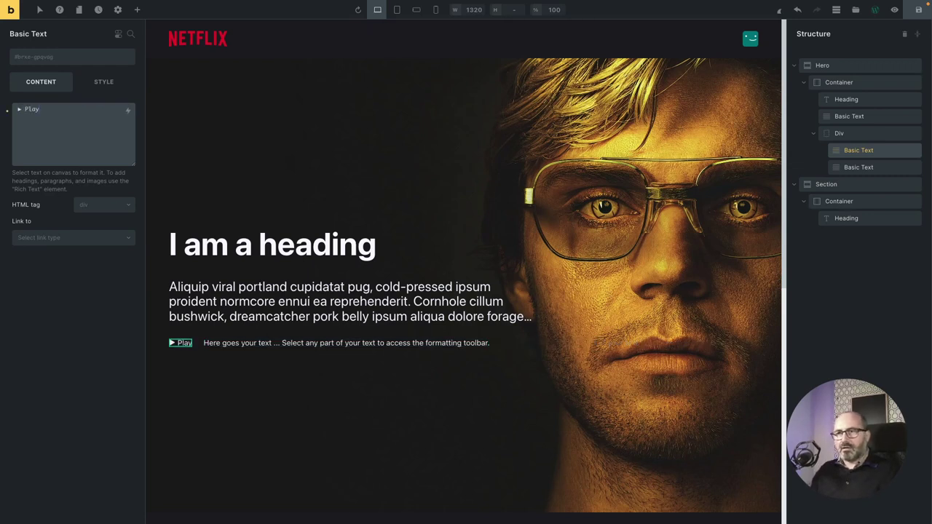
{"action": "left_click_drag", "start_coordinate": [7, 109], "coordinate": [21, 111]}
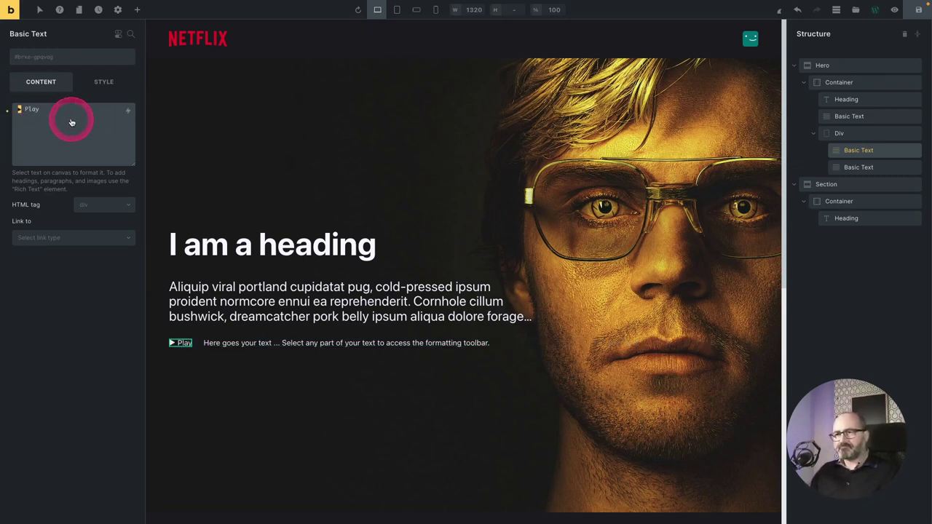
Replace the second text's placeholder with the 'ⓘ More Info' label.
{"action": "left_click", "coordinate": [863, 169]}
{"action": "left_click", "coordinate": [112, 116]}
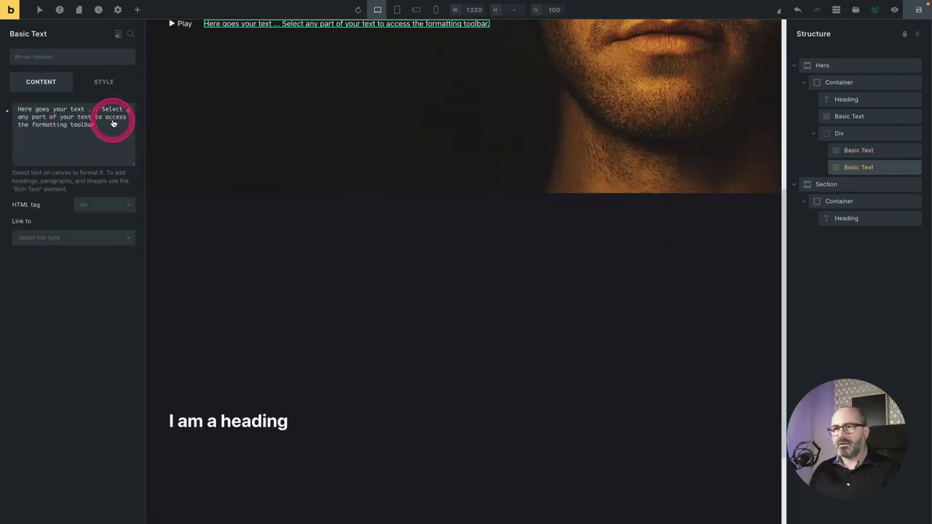
{"action": "key", "text": "ctrl+a"}
{"action": "type", "text": "ⓘ More Info"}
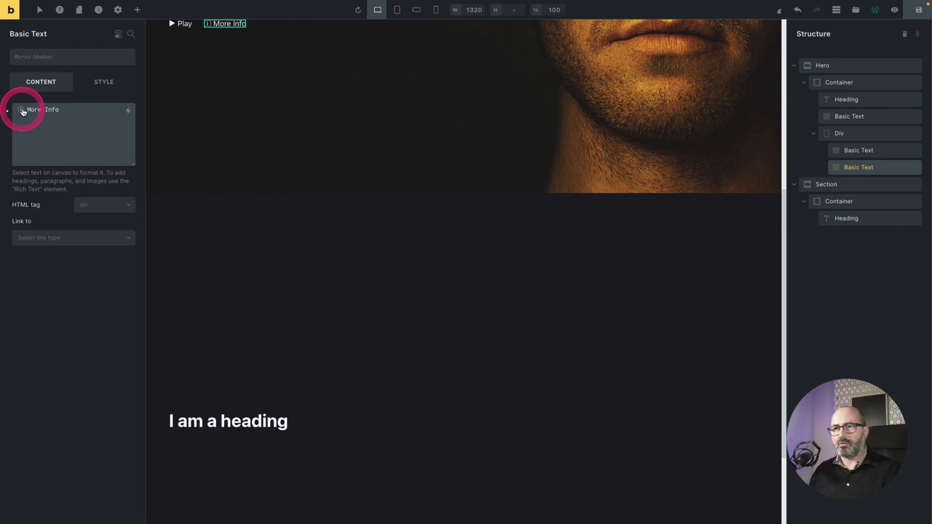
{"action": "left_click", "coordinate": [97, 128]}
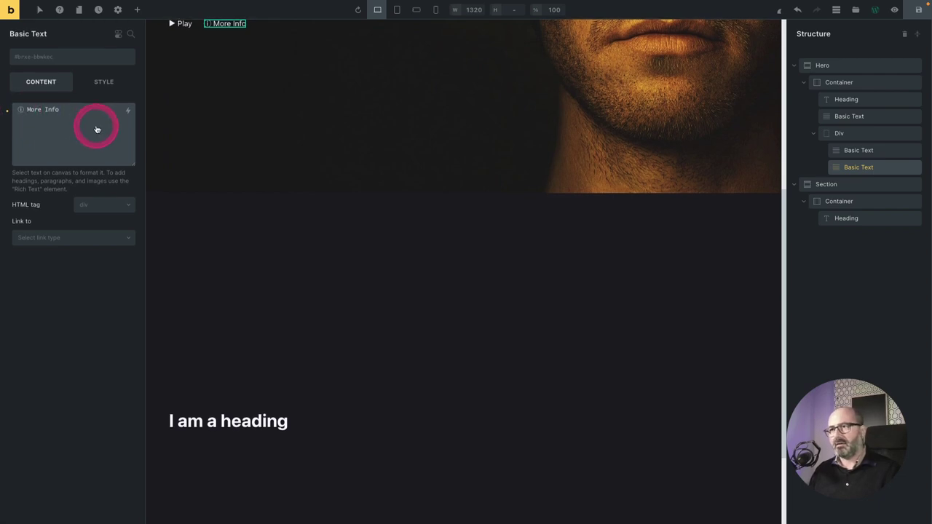
{"action": "scroll", "coordinate": [214, 124], "scroll_direction": "up", "scroll_amount": 5}
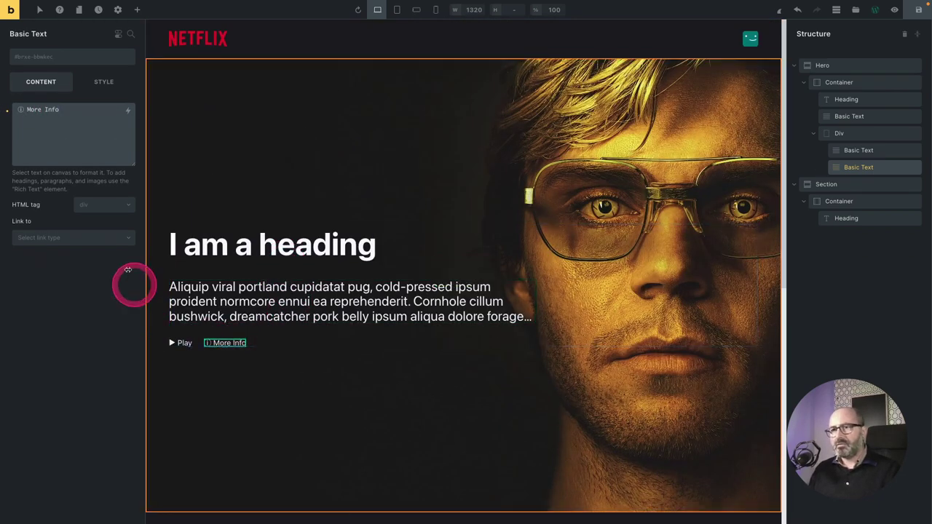
{"action": "left_click_drag", "start_coordinate": [22, 111], "coordinate": [58, 124]}
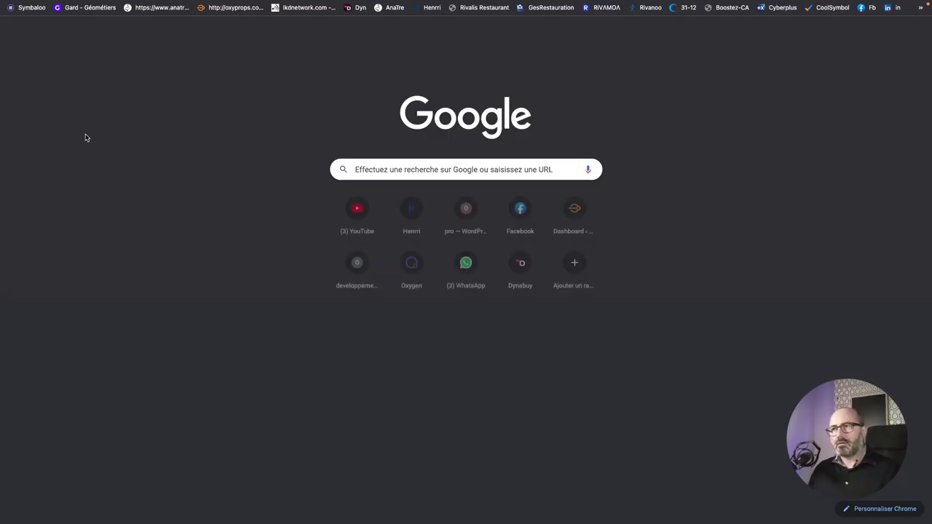
{"action": "left_click", "coordinate": [471, 168]}
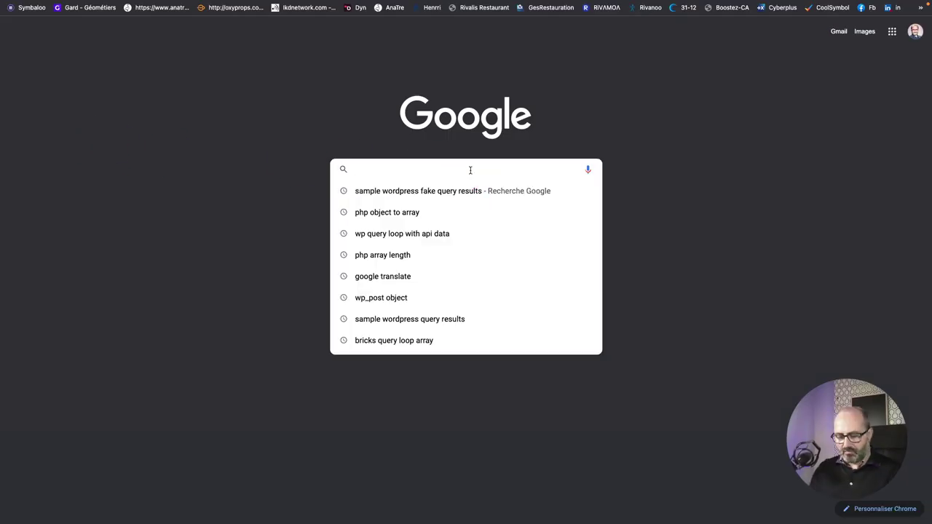
Search 'right arrow html entity' and find Triangular Bullet on Toptal's HTML Arrows page.
{"action": "type", "text": "right a"}
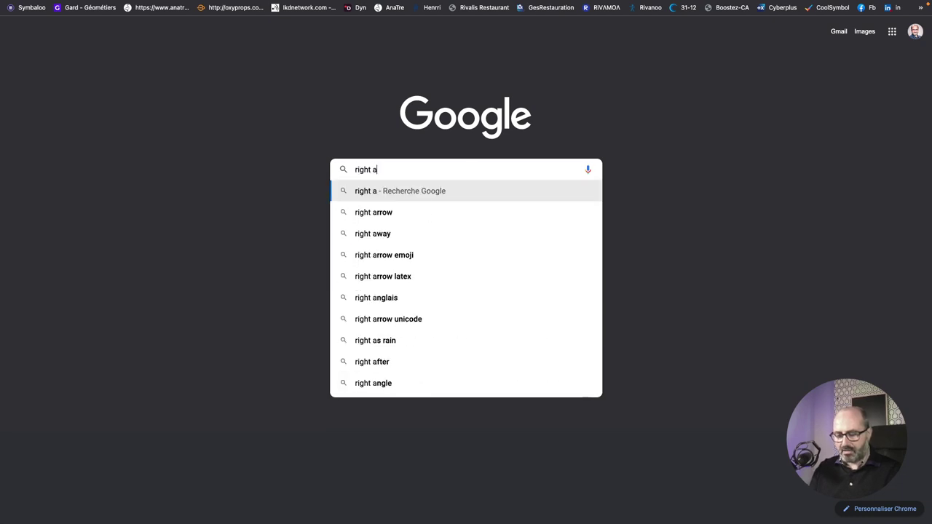
{"action": "type", "text": "rrow html"}
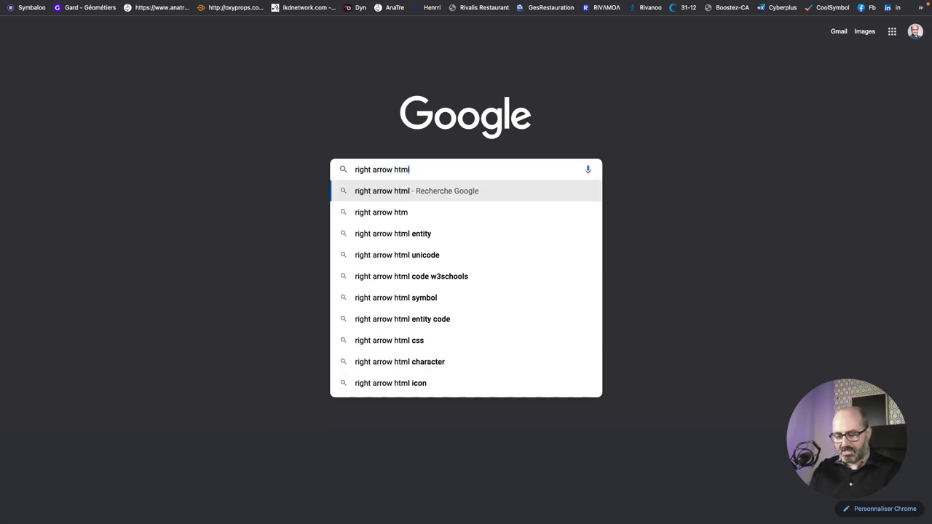
{"action": "type", "text": " entity"}
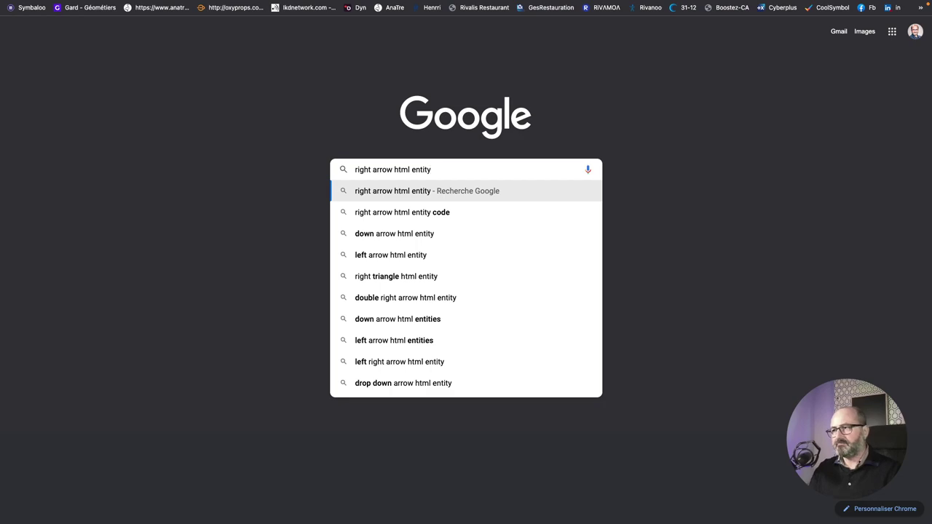
{"action": "key", "text": "Return"}
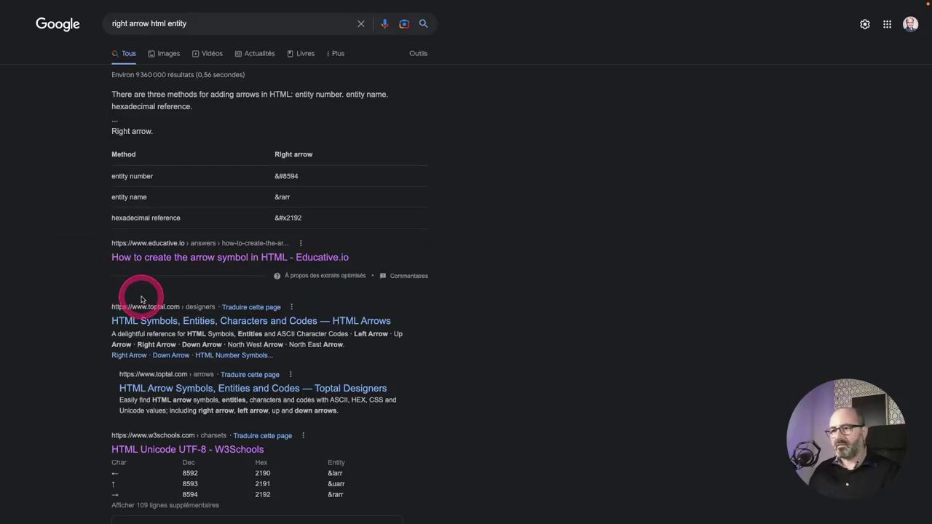
{"action": "left_click", "coordinate": [182, 318]}
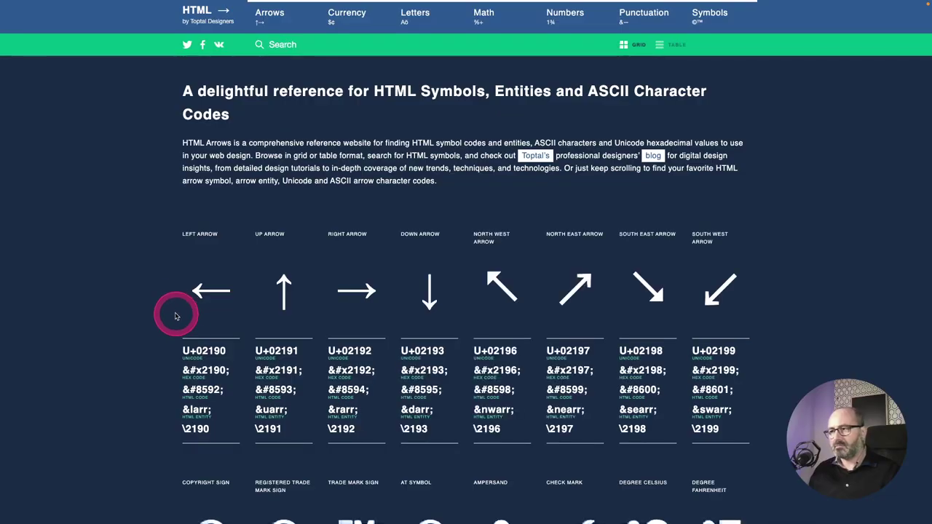
{"action": "scroll", "coordinate": [458, 189], "scroll_direction": "down", "scroll_amount": 20}
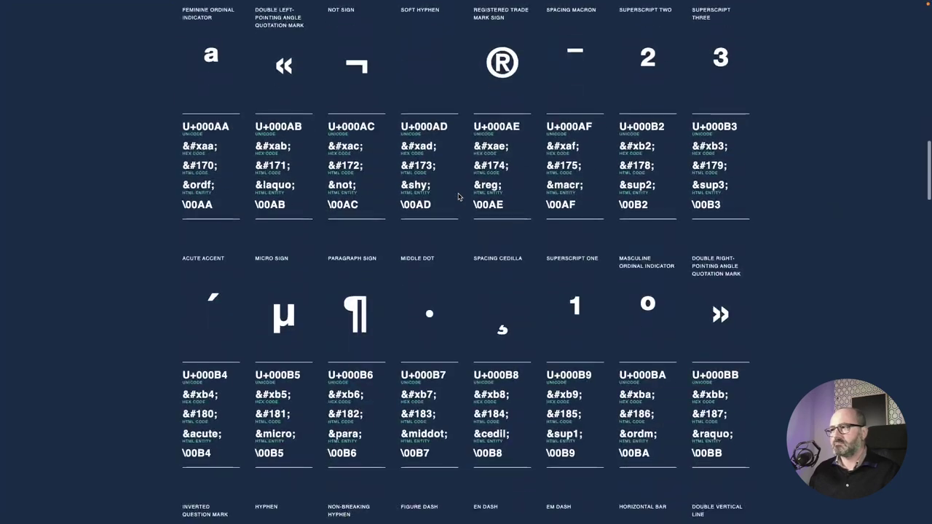
{"action": "scroll", "coordinate": [458, 196], "scroll_direction": "down", "scroll_amount": 15}
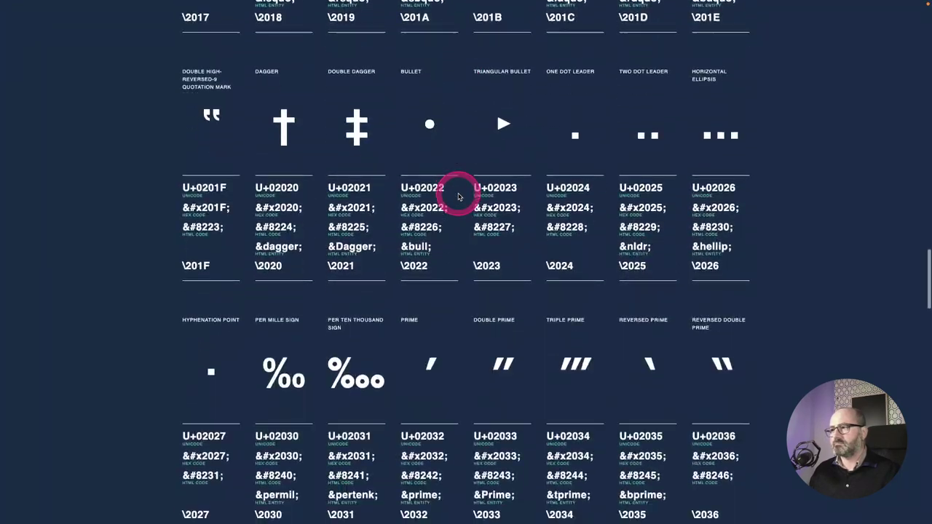
{"action": "scroll", "coordinate": [457, 196], "scroll_direction": "up", "scroll_amount": 1}
{"action": "mouse_move", "coordinate": [490, 182]}
{"action": "left_mouse_down"}
{"action": "mouse_move", "coordinate": [526, 187]}
{"action": "mouse_move", "coordinate": [494, 183]}
{"action": "left_mouse_up"}
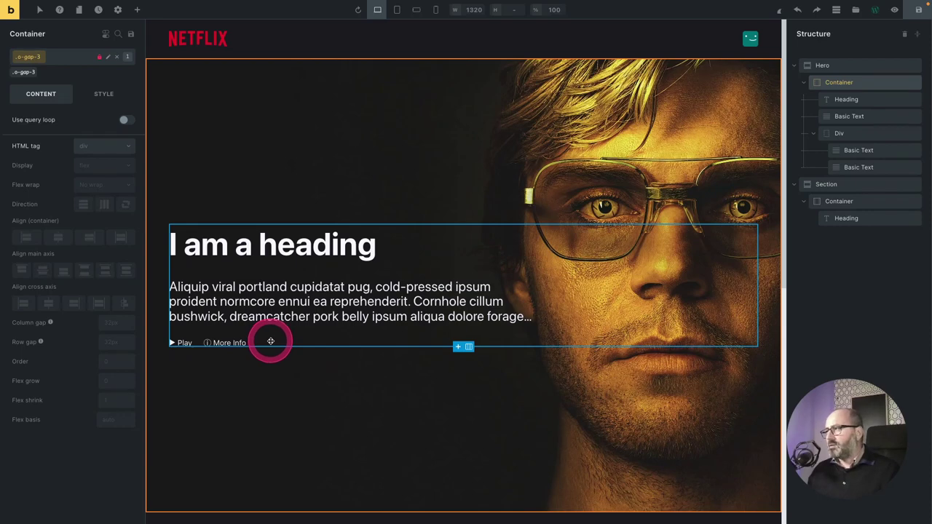
Select the ▶ Play label element on the canvas.
{"action": "left_click_drag", "start_coordinate": [270, 341], "coordinate": [859, 150]}
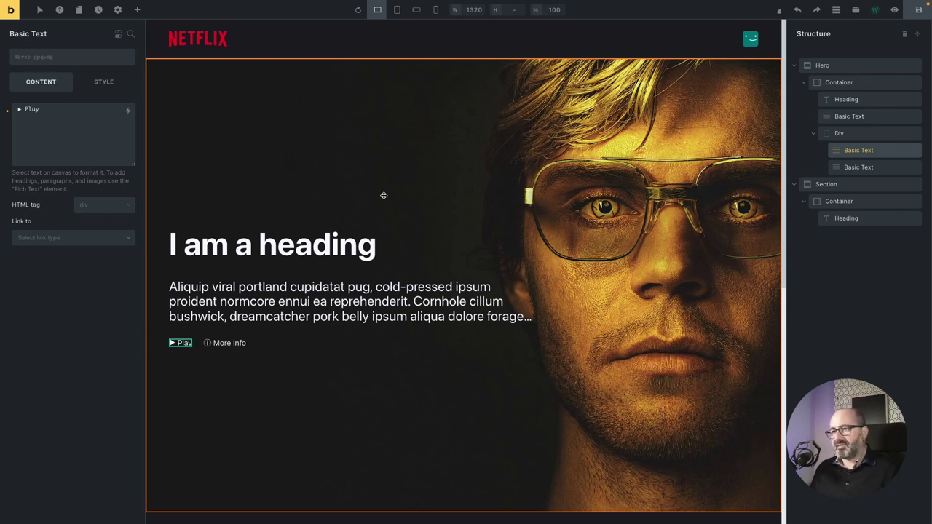
Create a c-btn class on the Play label and apply it to More Info as well.
{"action": "left_click", "coordinate": [88, 58]}
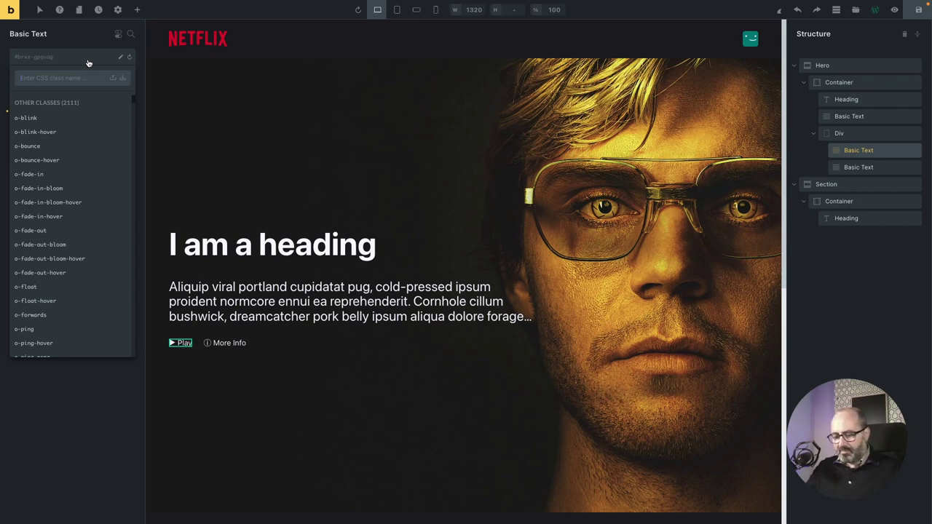
{"action": "type", "text": "c-btn"}
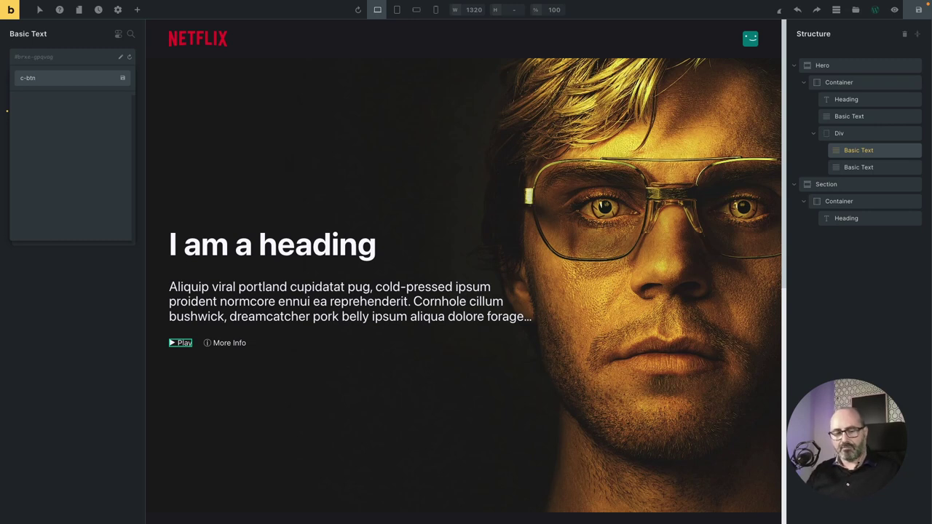
{"action": "key", "text": "Return"}
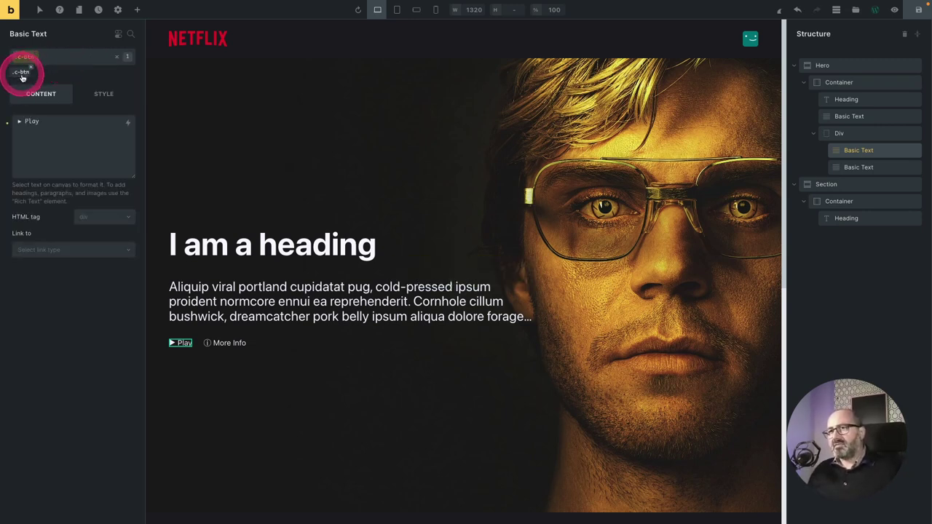
{"action": "left_click", "coordinate": [230, 342]}
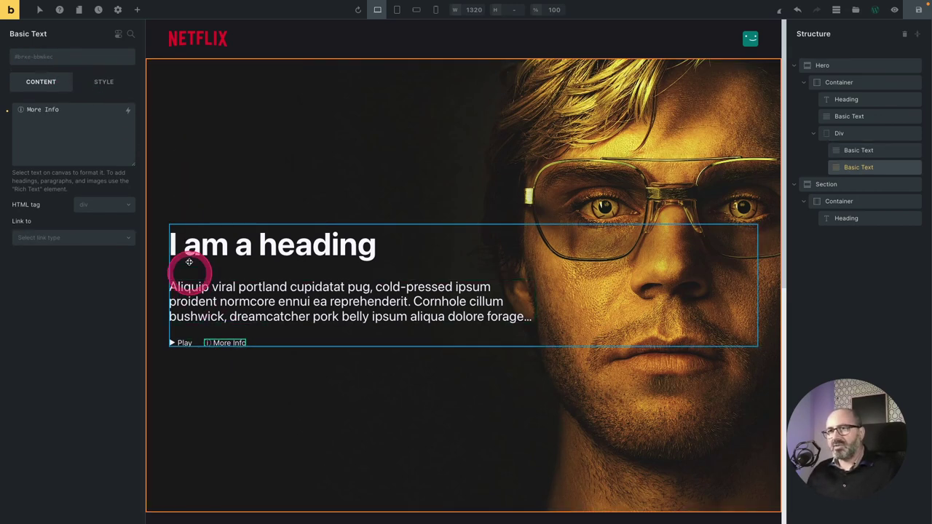
{"action": "left_click", "coordinate": [56, 56]}
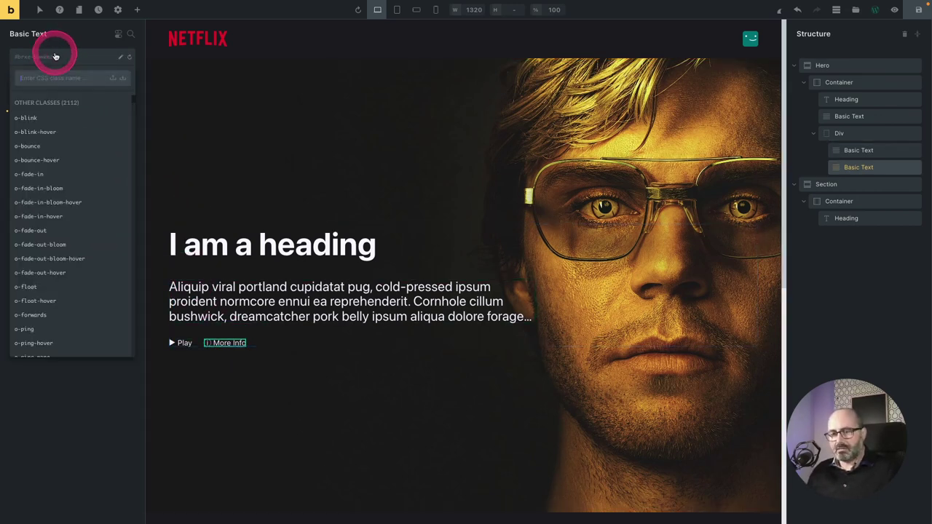
{"action": "type", "text": "c-btn"}
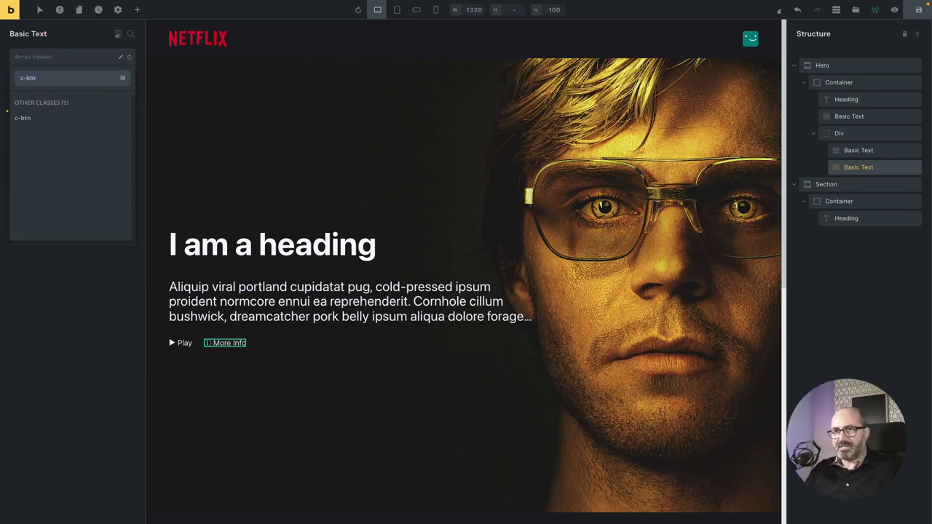
{"action": "key", "text": "Return"}
{"action": "left_click", "coordinate": [99, 95]}
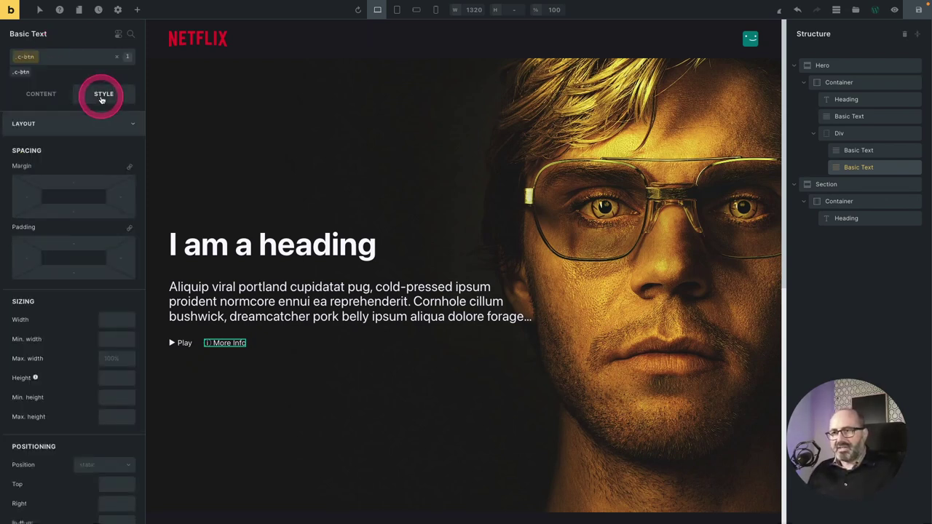
Set the c-btn top and bottom padding to the Size Fluid 1 variable.
{"action": "right_click", "coordinate": [77, 243]}
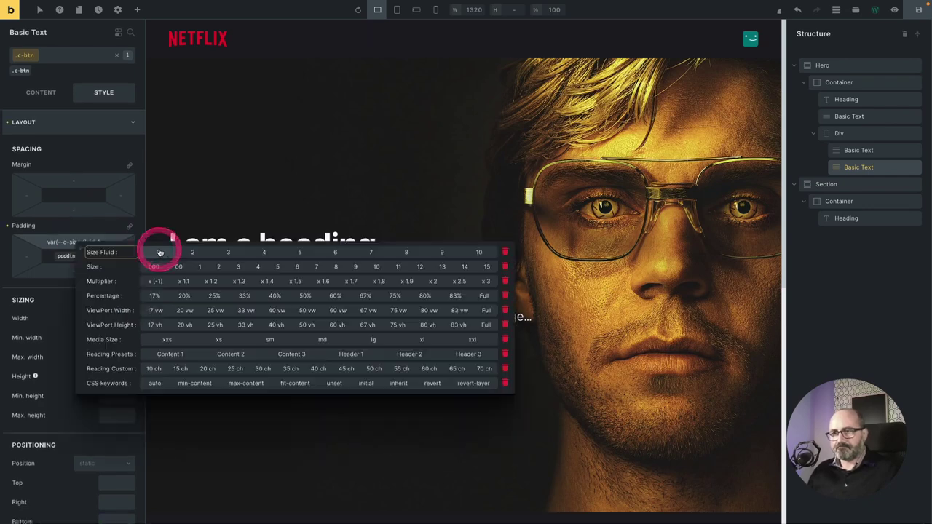
{"action": "left_click", "coordinate": [159, 249]}
{"action": "right_click", "coordinate": [73, 270]}
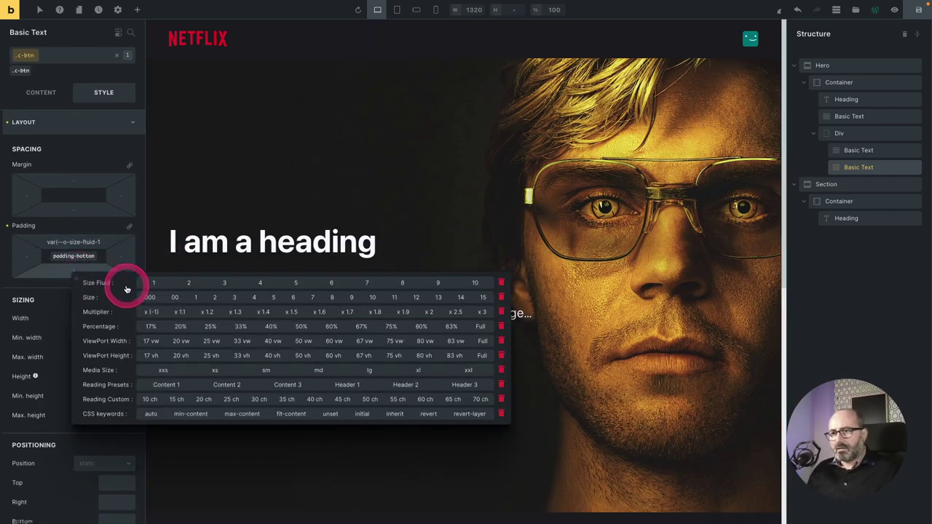
{"action": "left_click", "coordinate": [151, 283]}
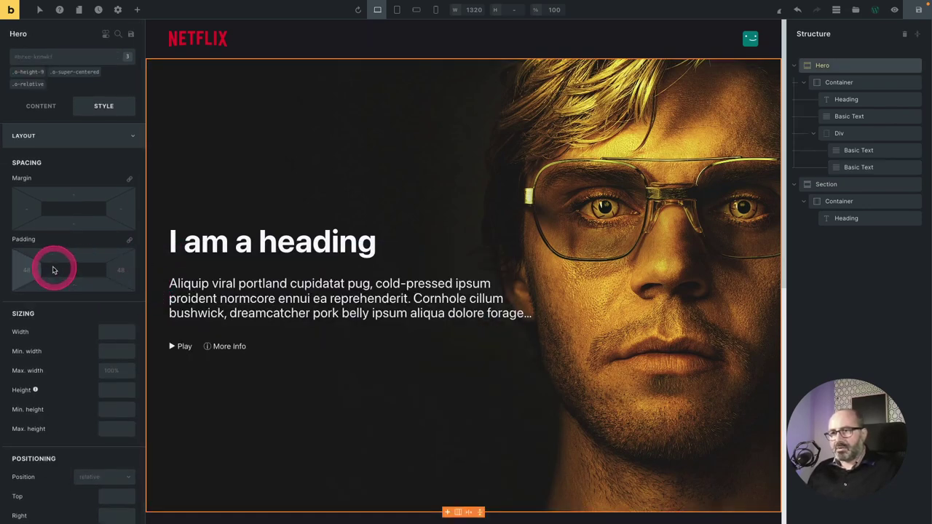
{"action": "left_click", "coordinate": [109, 297]}
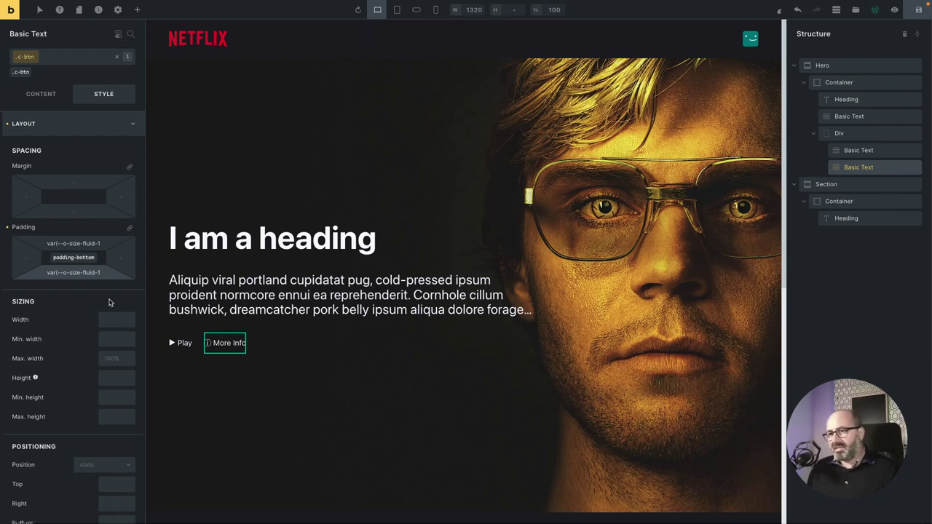
{"action": "left_click", "coordinate": [89, 245]}
{"action": "left_click", "coordinate": [90, 271]}
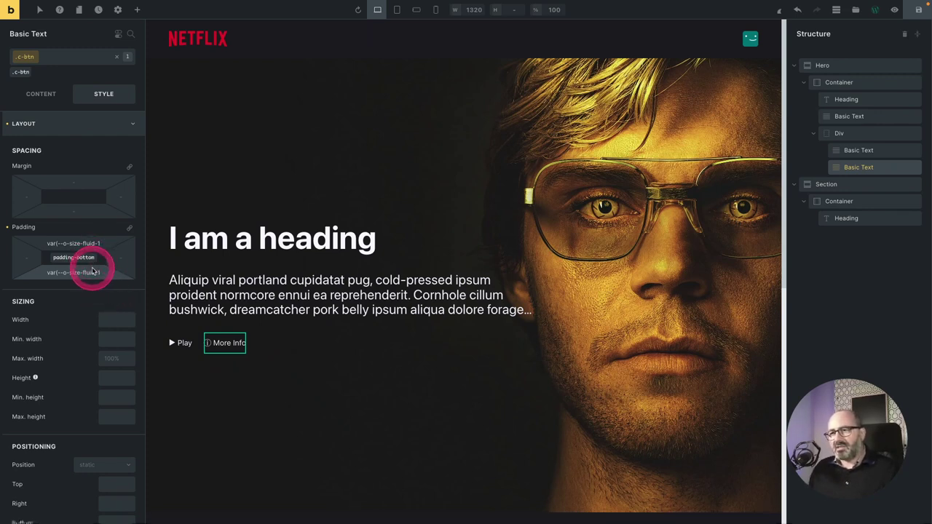
{"action": "left_click", "coordinate": [29, 260]}
{"action": "left_click", "coordinate": [122, 255]}
{"action": "left_click", "coordinate": [26, 258]}
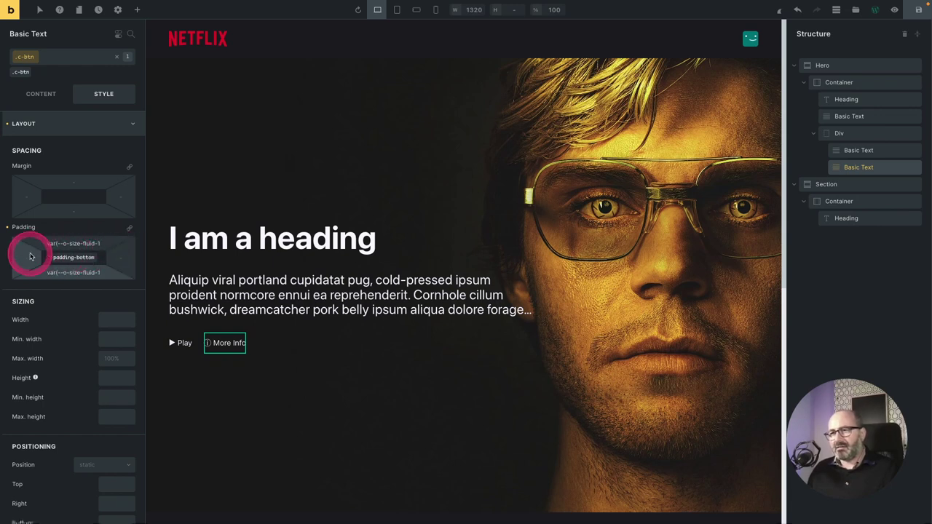
{"action": "left_click", "coordinate": [100, 258]}
{"action": "left_click", "coordinate": [118, 264]}
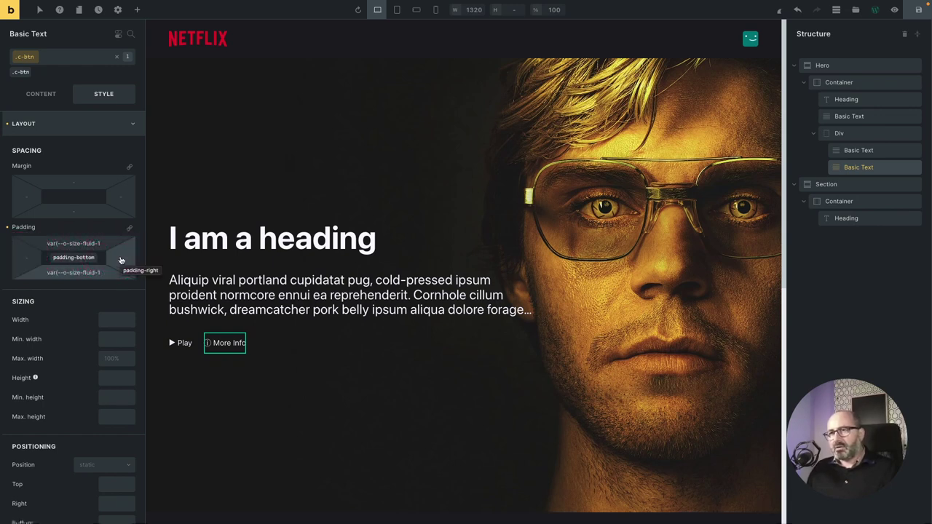
{"action": "left_click", "coordinate": [118, 262]}
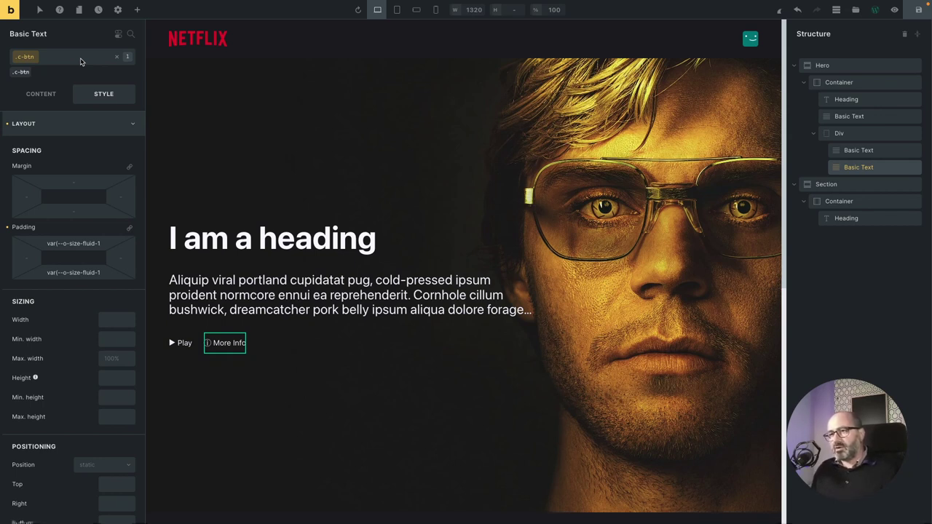
Set the c-btn left and right padding to Size Fluid 4.
{"action": "left_click", "coordinate": [44, 244]}
{"action": "left_click_drag", "start_coordinate": [45, 244], "coordinate": [80, 247]}
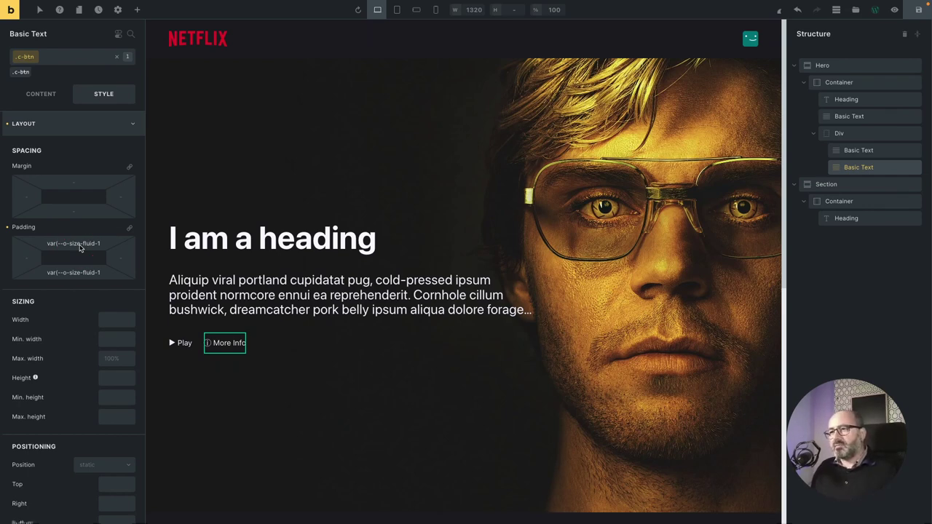
{"action": "right_click", "coordinate": [22, 260]}
{"action": "left_click", "coordinate": [215, 272]}
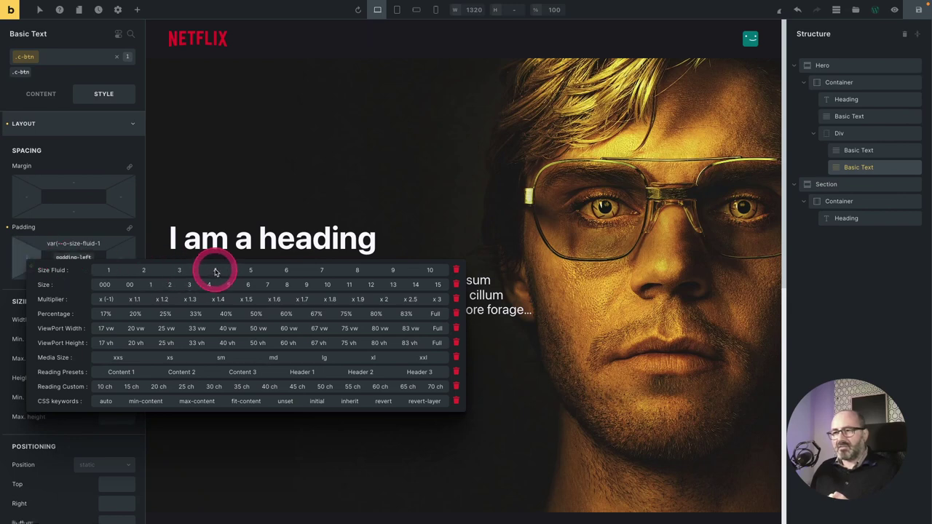
{"action": "left_click", "coordinate": [216, 273]}
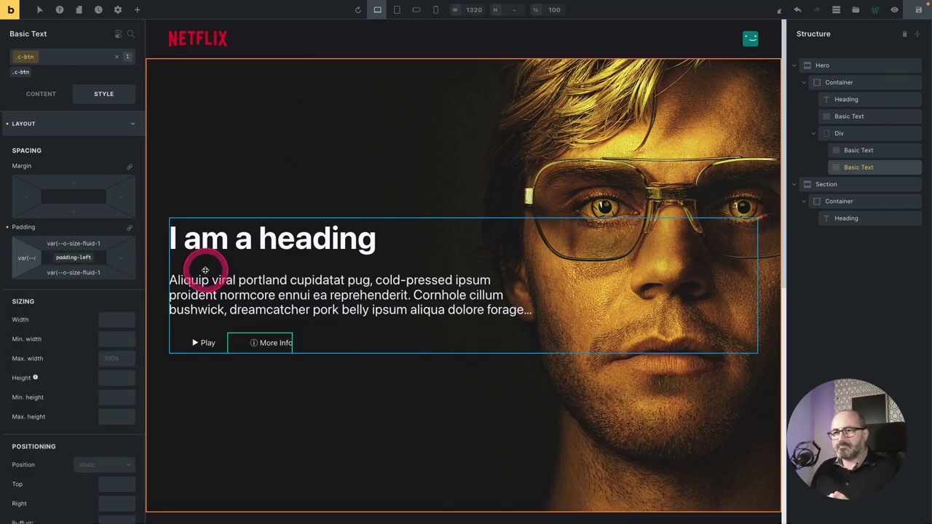
{"action": "left_click", "coordinate": [308, 270]}
{"action": "left_click", "coordinate": [221, 344]}
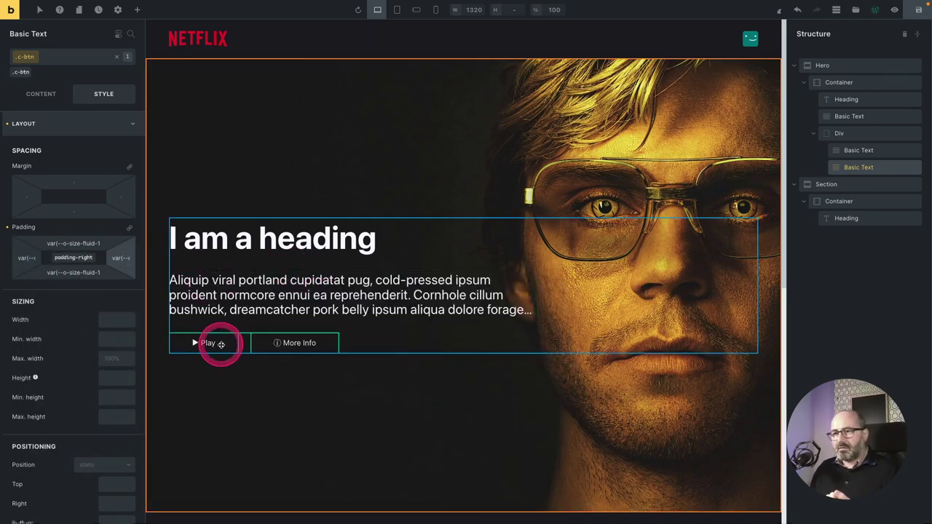
{"action": "left_click", "coordinate": [72, 369]}
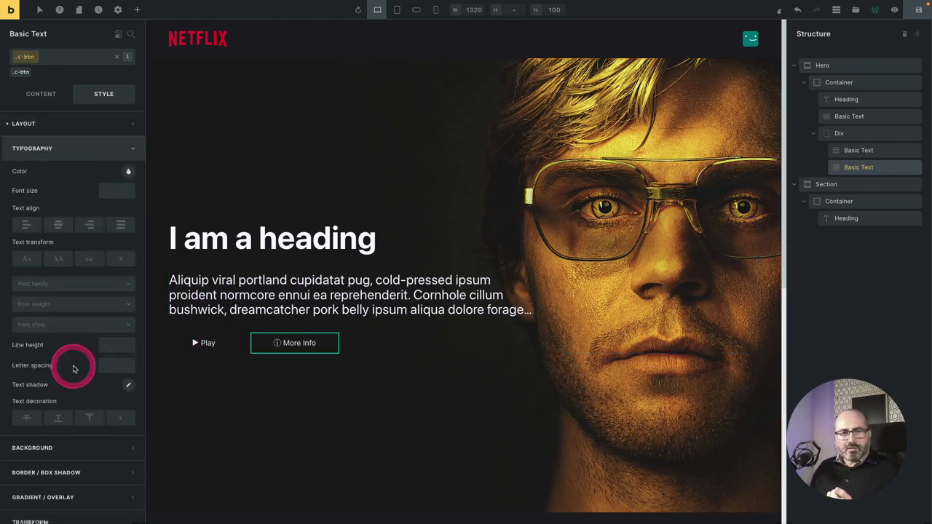
Give c-btn a Fluid 2 font size and a 600 font weight.
{"action": "left_click", "coordinate": [117, 189]}
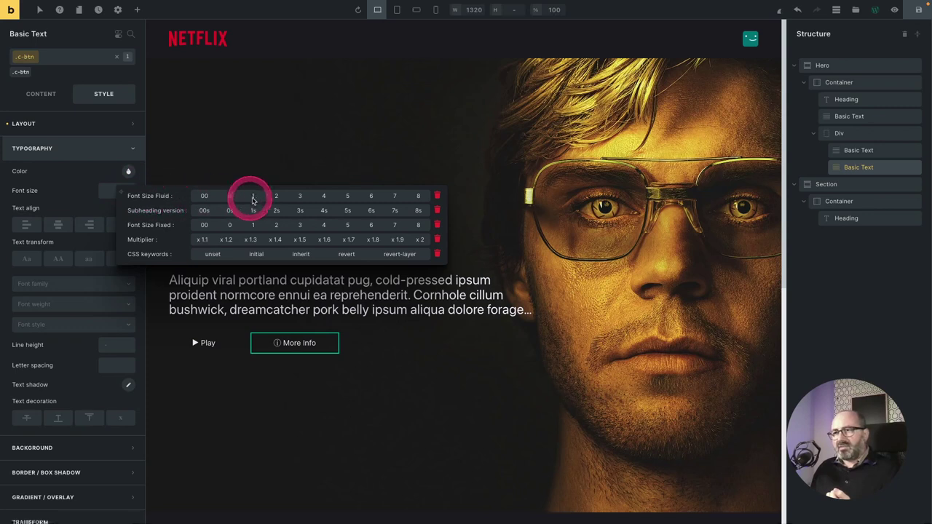
{"action": "left_click", "coordinate": [277, 197]}
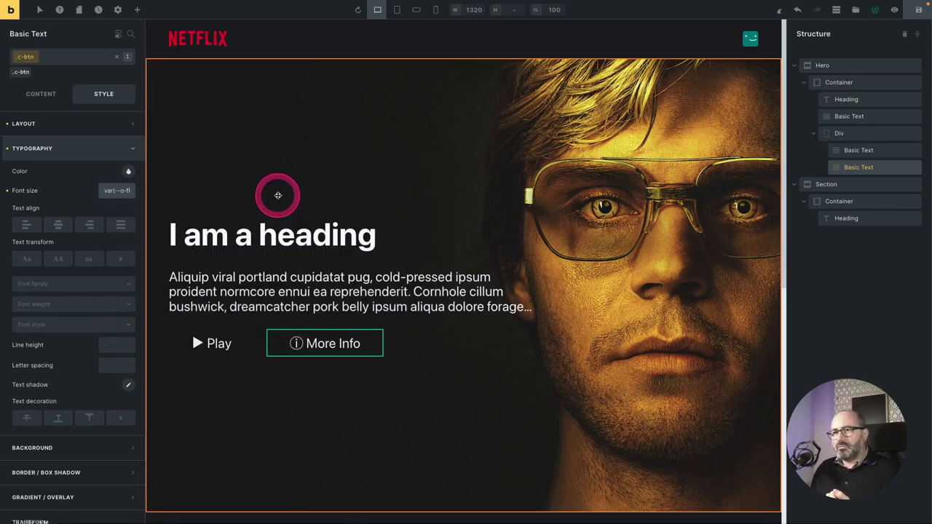
{"action": "left_click", "coordinate": [98, 304]}
{"action": "left_click", "coordinate": [68, 396]}
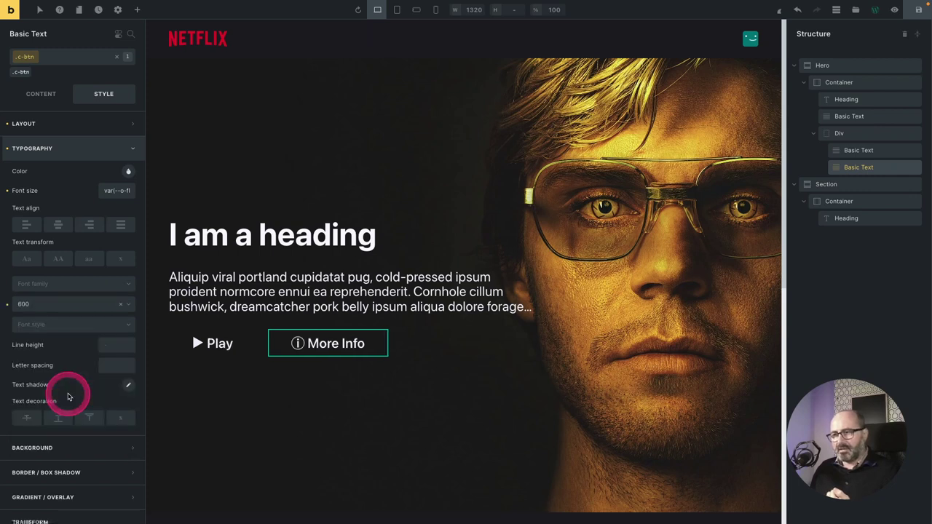
Round all four c-btn corners with the linked Radius 2 variable.
{"action": "left_click", "coordinate": [63, 473]}
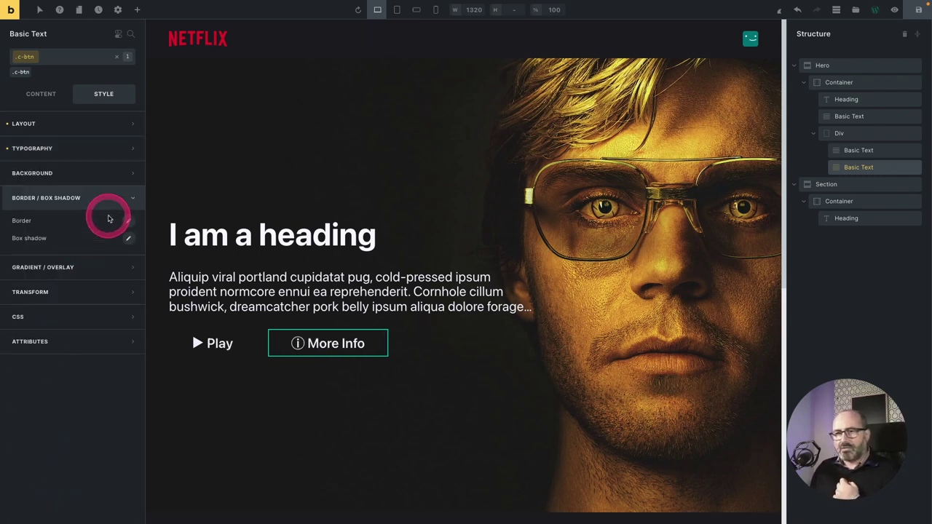
{"action": "left_click", "coordinate": [129, 223]}
{"action": "left_click", "coordinate": [121, 327]}
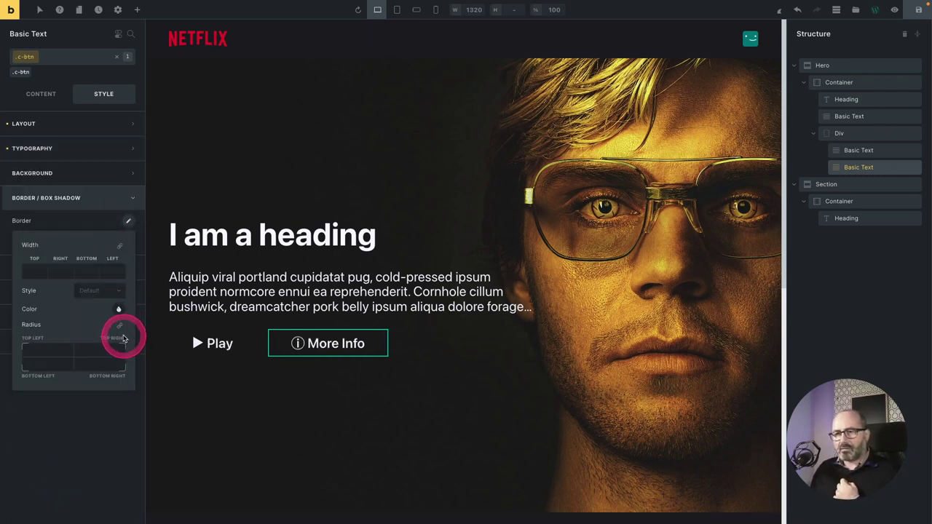
{"action": "left_click", "coordinate": [43, 351]}
{"action": "left_click", "coordinate": [136, 363]}
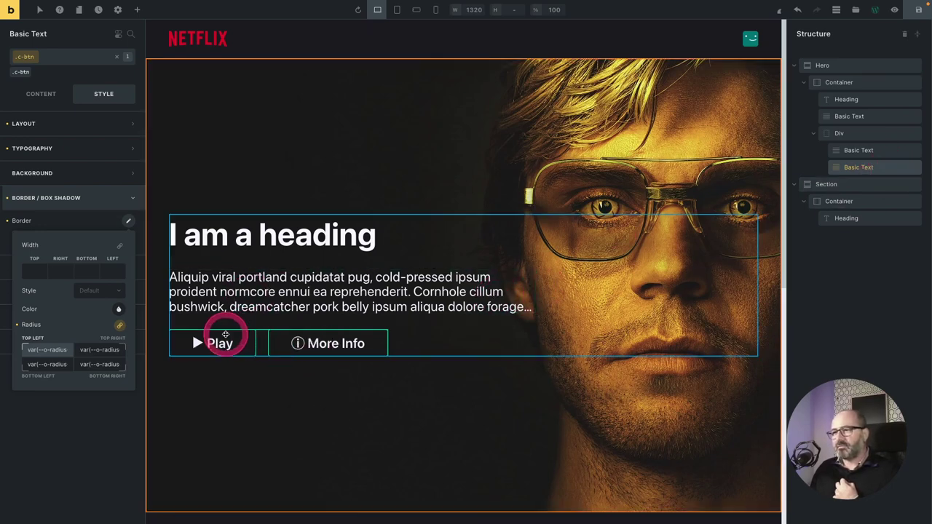
{"action": "left_click", "coordinate": [224, 336]}
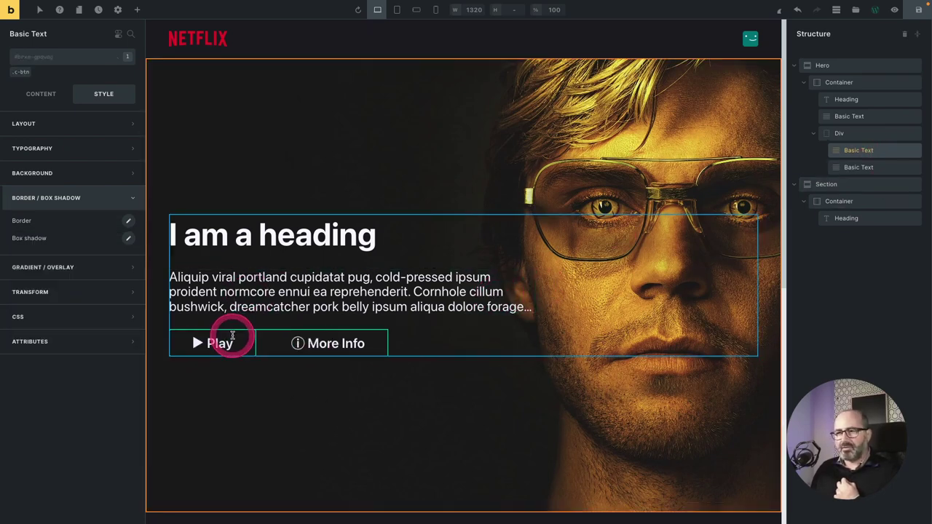
Add a c-btn--primary class to Play and set its text colour to Surf 1.
{"action": "left_click", "coordinate": [53, 59]}
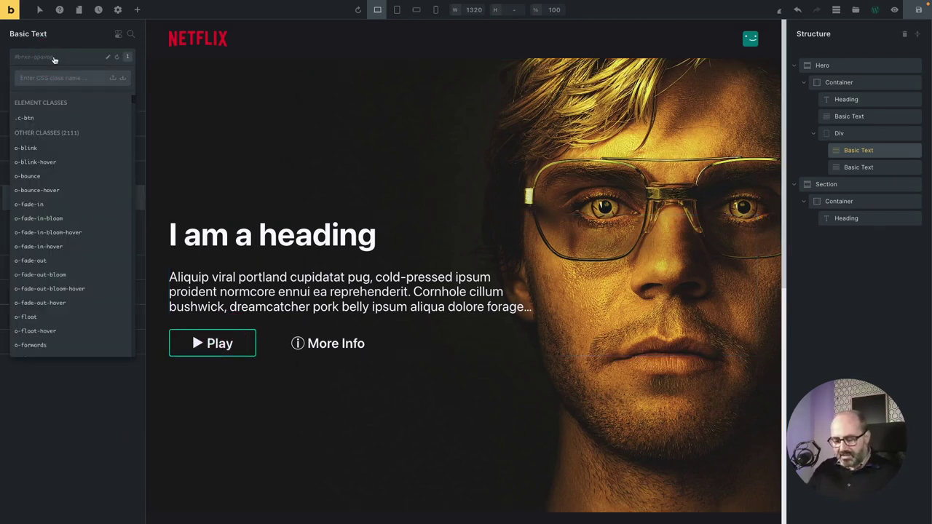
{"action": "type", "text": "c-btn--primary"}
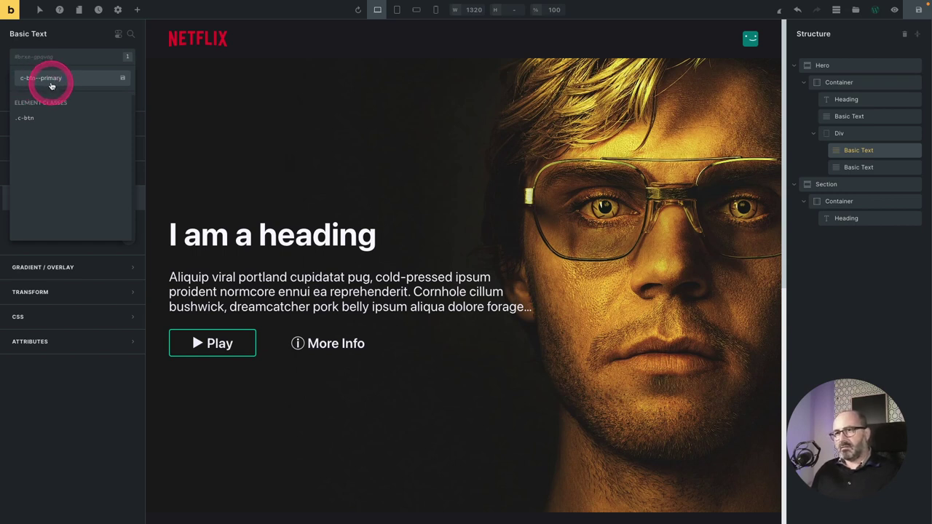
{"action": "left_click", "coordinate": [51, 78]}
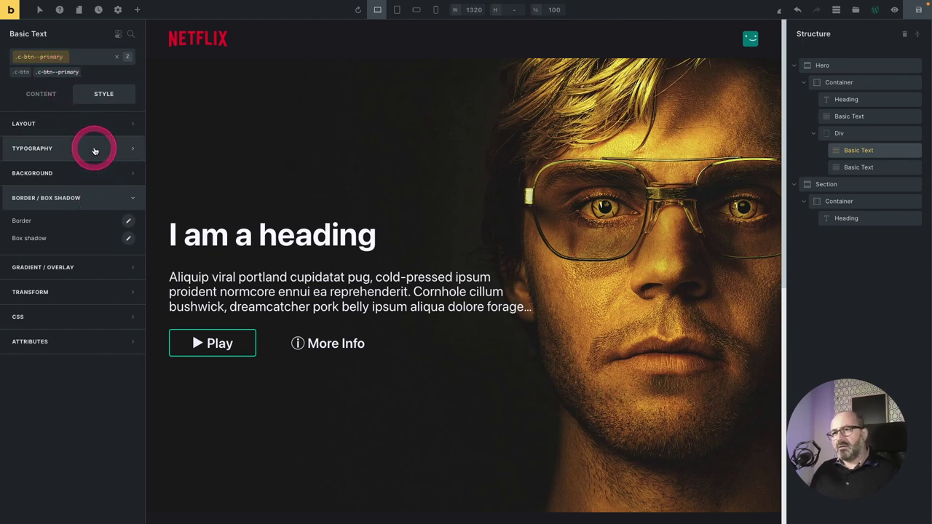
{"action": "left_click", "coordinate": [95, 151]}
{"action": "left_click", "coordinate": [128, 173]}
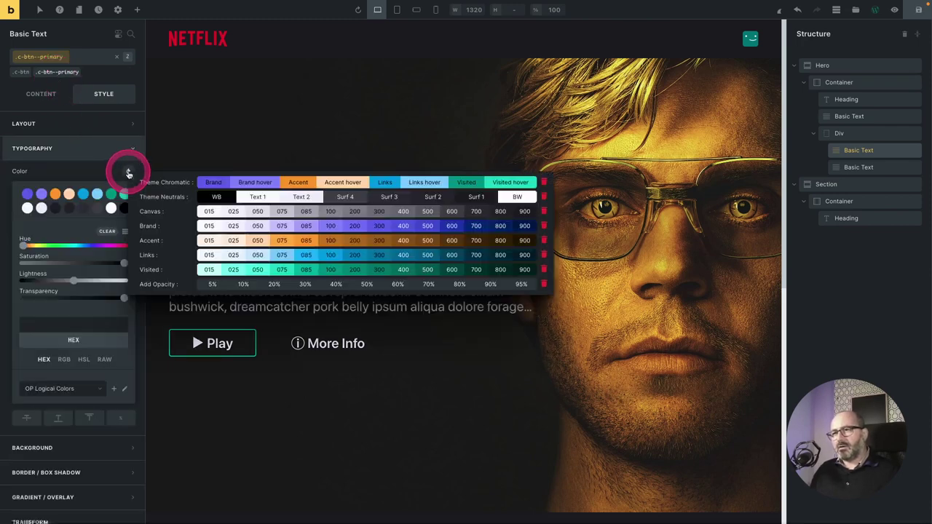
{"action": "left_click", "coordinate": [474, 196]}
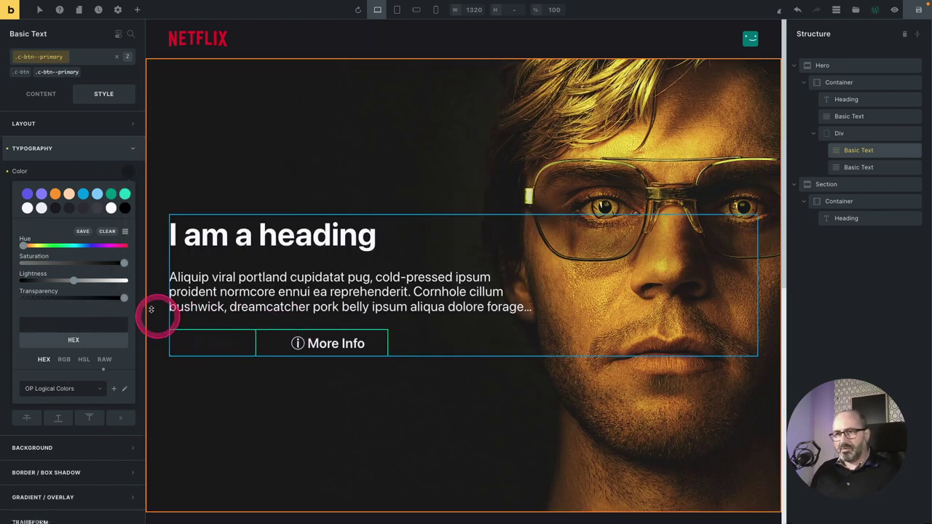
{"action": "left_click", "coordinate": [62, 171]}
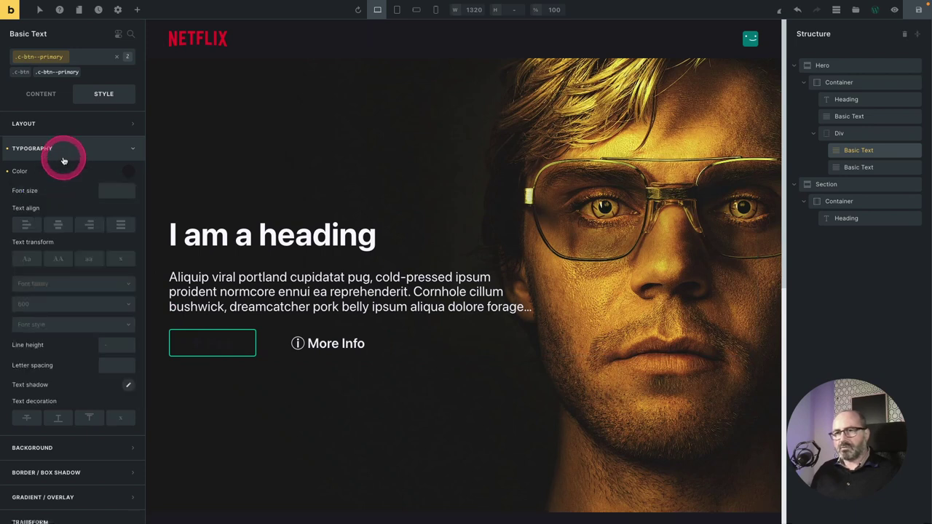
Give the Play button a Text 1 background colour.
{"action": "left_click", "coordinate": [62, 150]}
{"action": "left_click", "coordinate": [64, 175]}
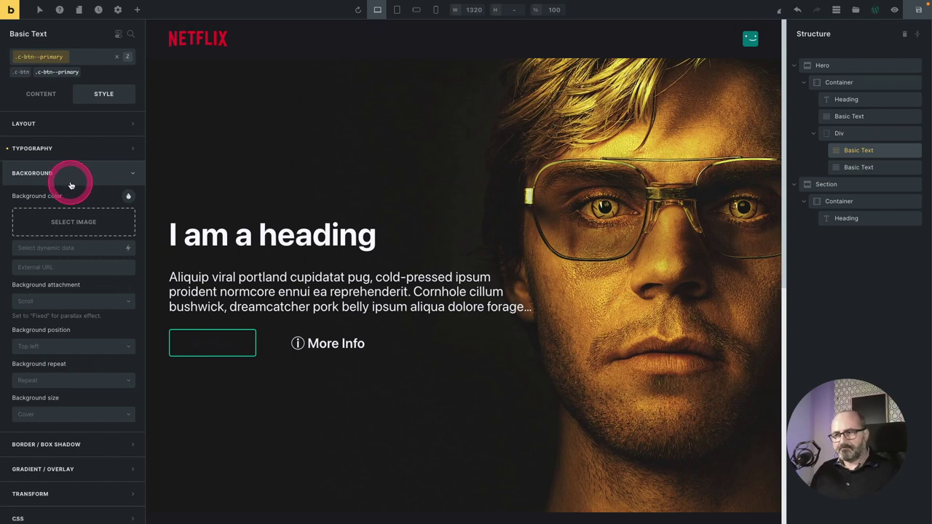
{"action": "left_click", "coordinate": [127, 197]}
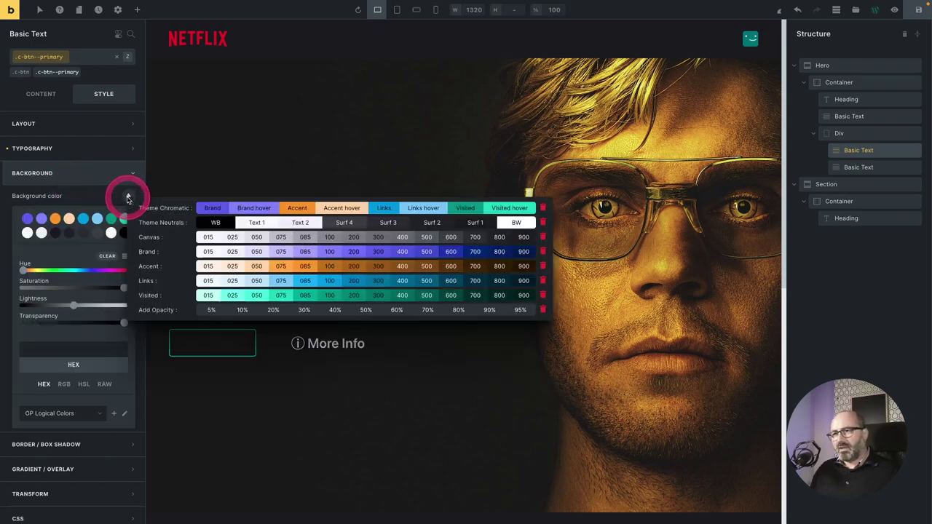
{"action": "left_click", "coordinate": [251, 223]}
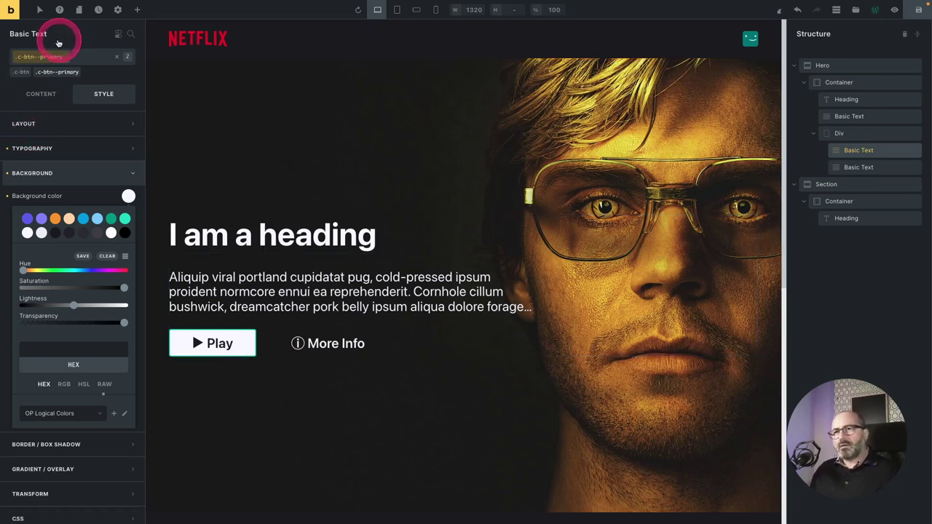
Give the Play button's :hover state a Text 1 background at 70% opacity.
{"action": "left_click", "coordinate": [40, 9]}
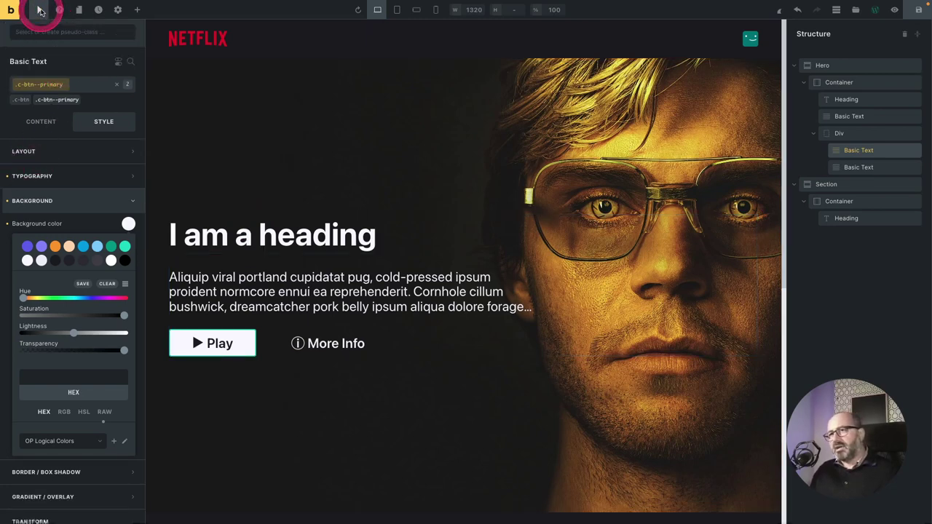
{"action": "left_click", "coordinate": [40, 32]}
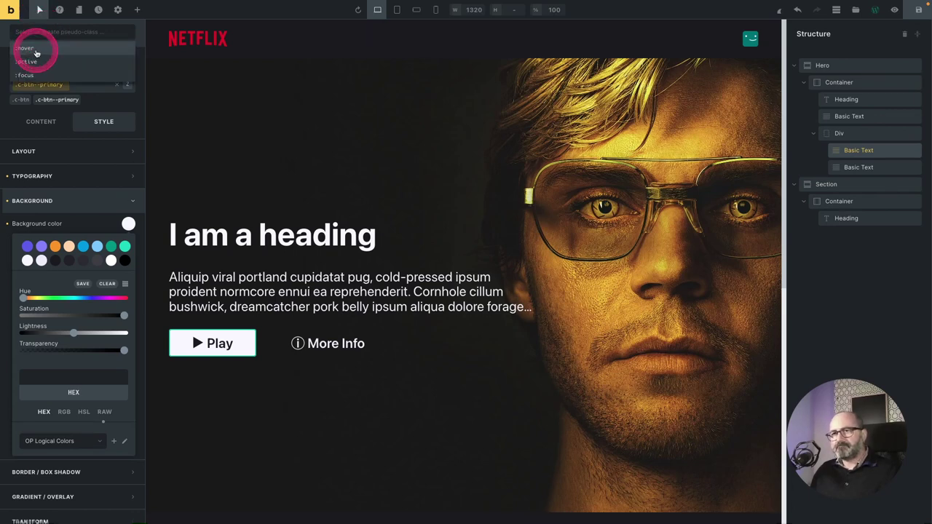
{"action": "left_click", "coordinate": [36, 53]}
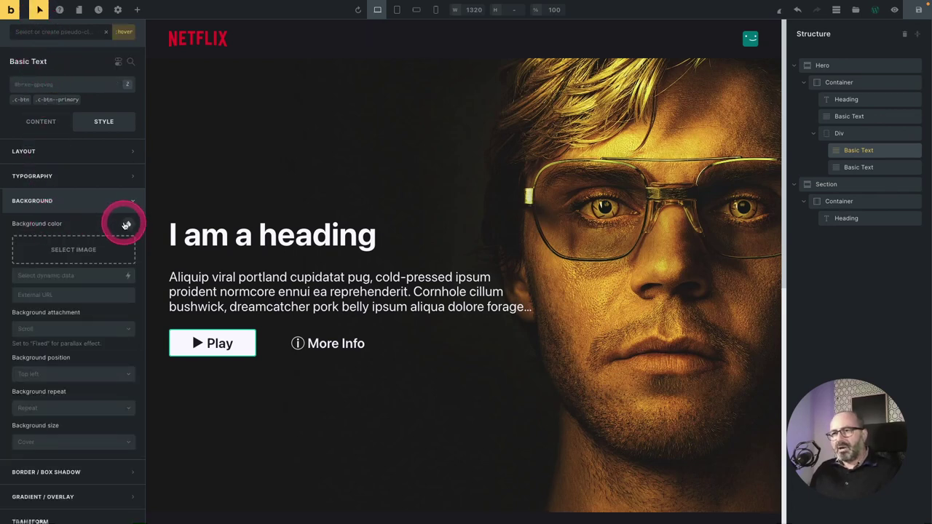
{"action": "left_click", "coordinate": [126, 225]}
{"action": "left_click", "coordinate": [254, 251]}
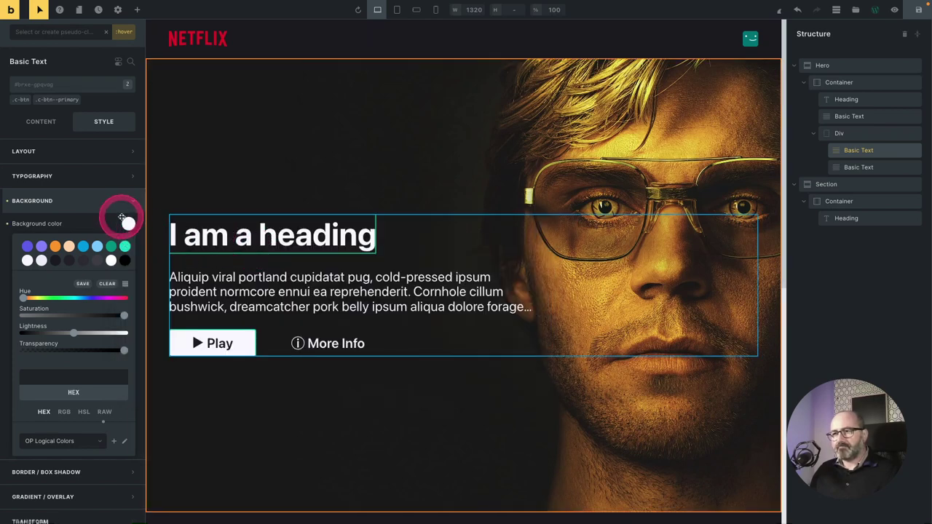
{"action": "left_click", "coordinate": [128, 227]}
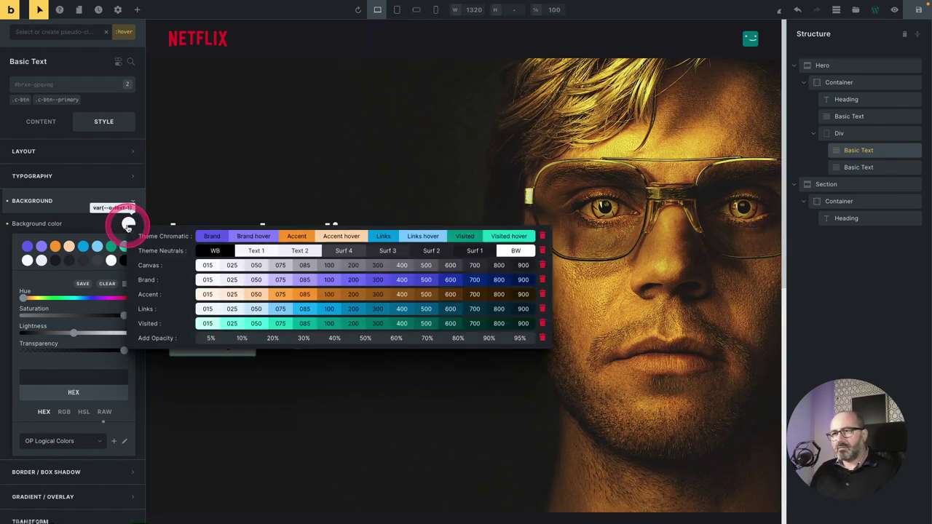
{"action": "left_click", "coordinate": [230, 251]}
{"action": "left_click", "coordinate": [426, 338]}
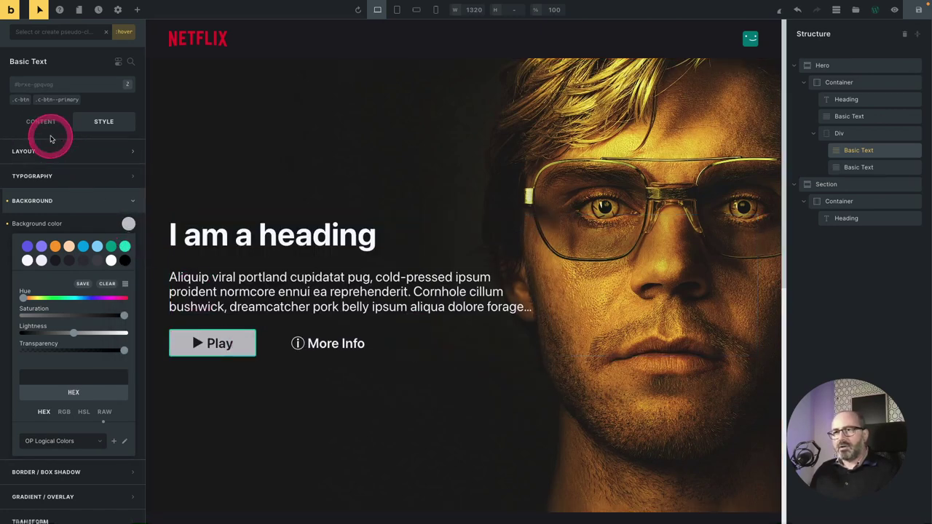
Back in the normal state, set the .c-btn class border style to None.
{"action": "left_click", "coordinate": [26, 102]}
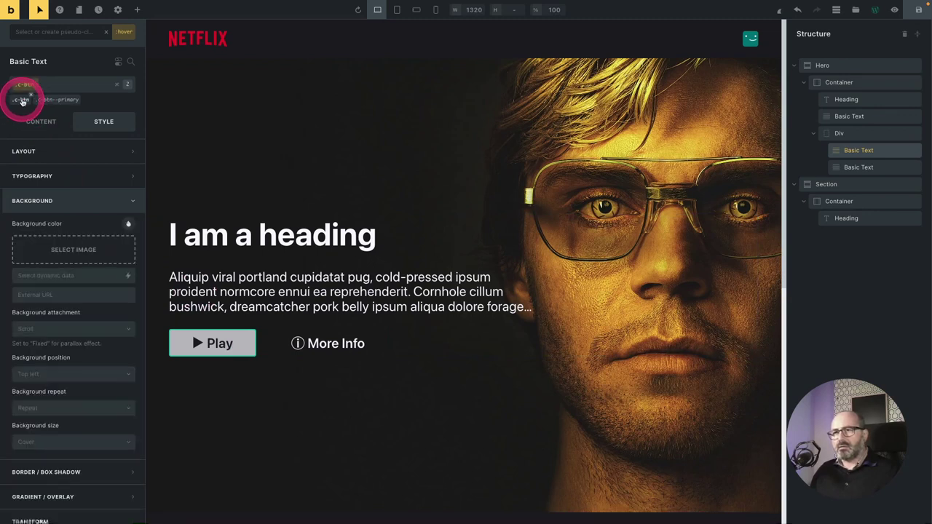
{"action": "left_click", "coordinate": [107, 33]}
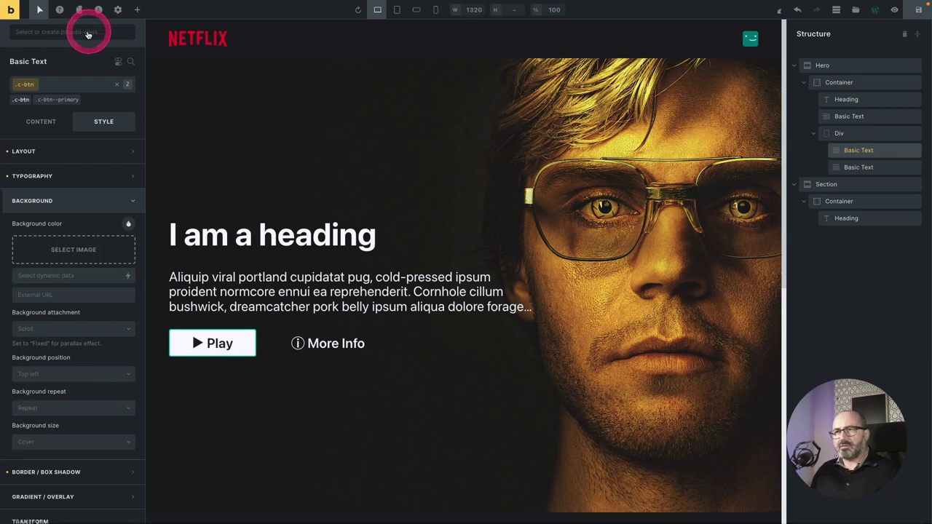
{"action": "left_click", "coordinate": [29, 86]}
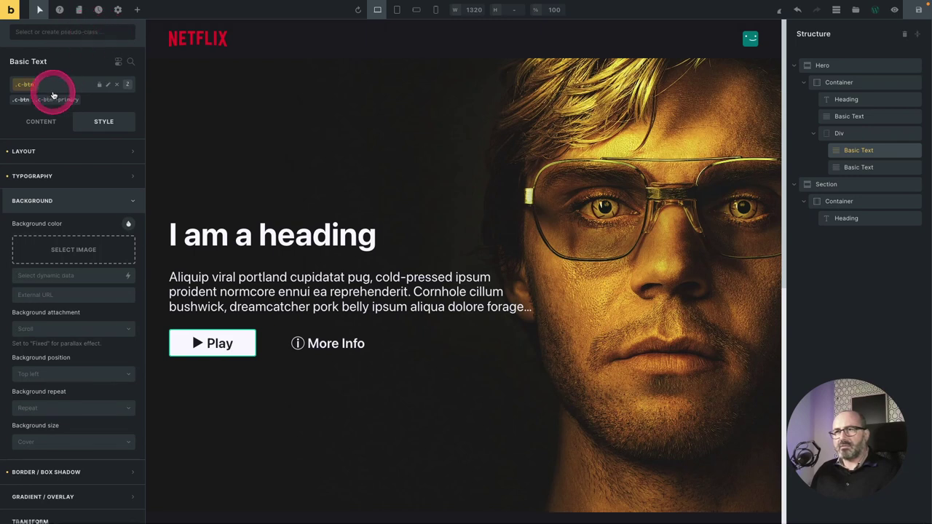
{"action": "left_click", "coordinate": [53, 200]}
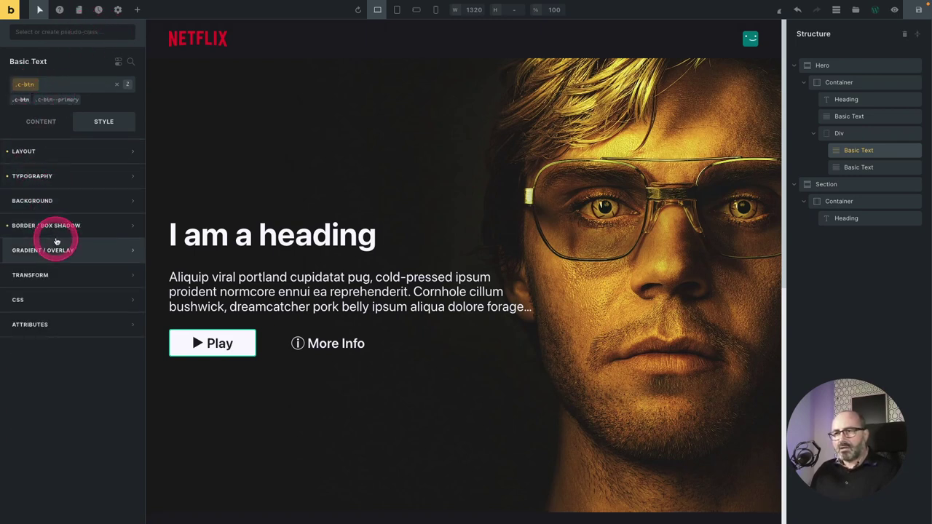
{"action": "left_click", "coordinate": [56, 229]}
{"action": "left_click", "coordinate": [128, 248]}
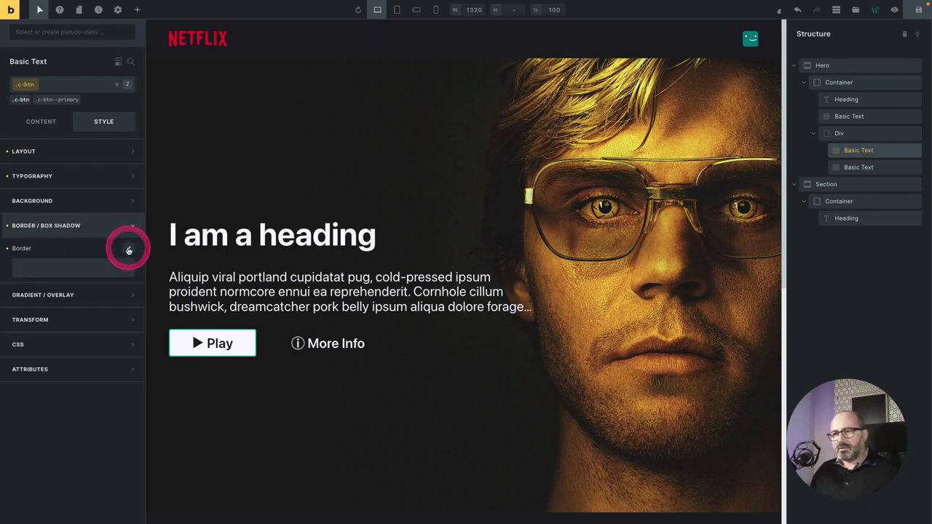
{"action": "left_click", "coordinate": [96, 318]}
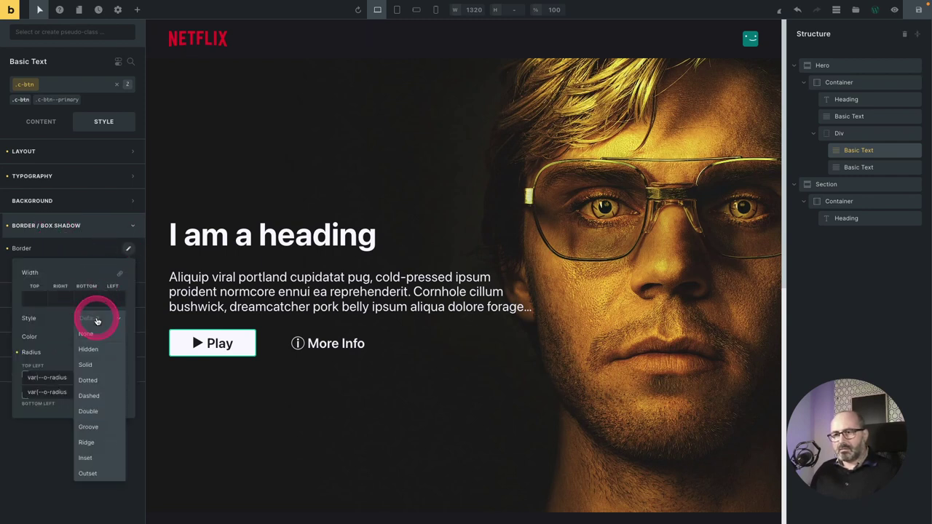
{"action": "left_click", "coordinate": [91, 336]}
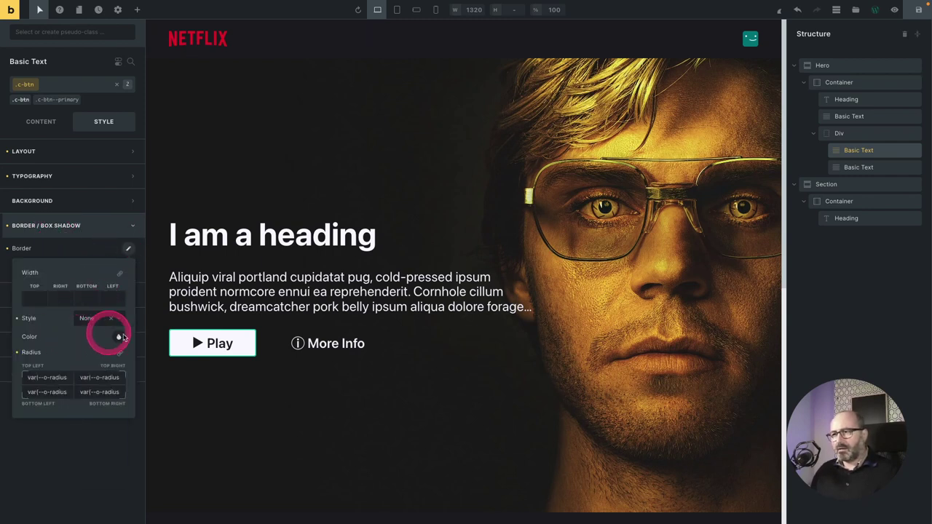
{"action": "left_click", "coordinate": [374, 340]}
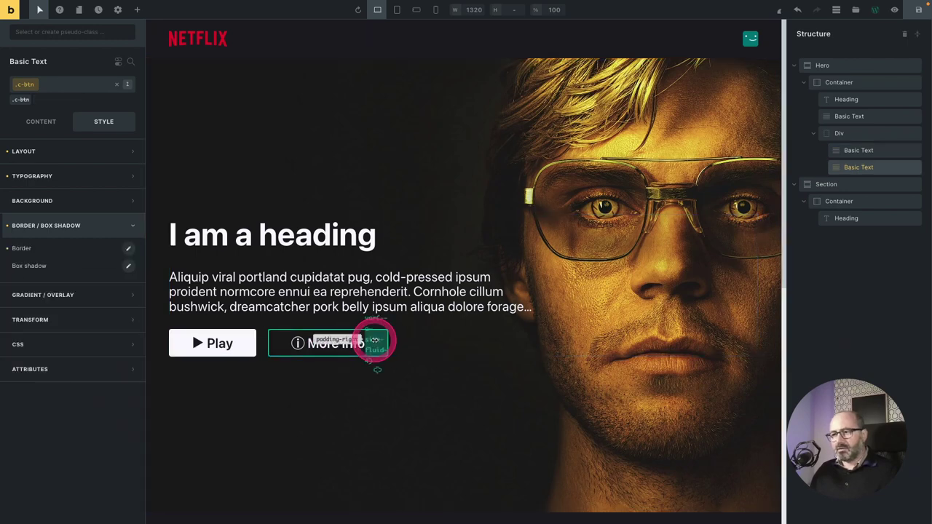
Add the c-btn--secondary class to the More Info button.
{"action": "left_click", "coordinate": [61, 88]}
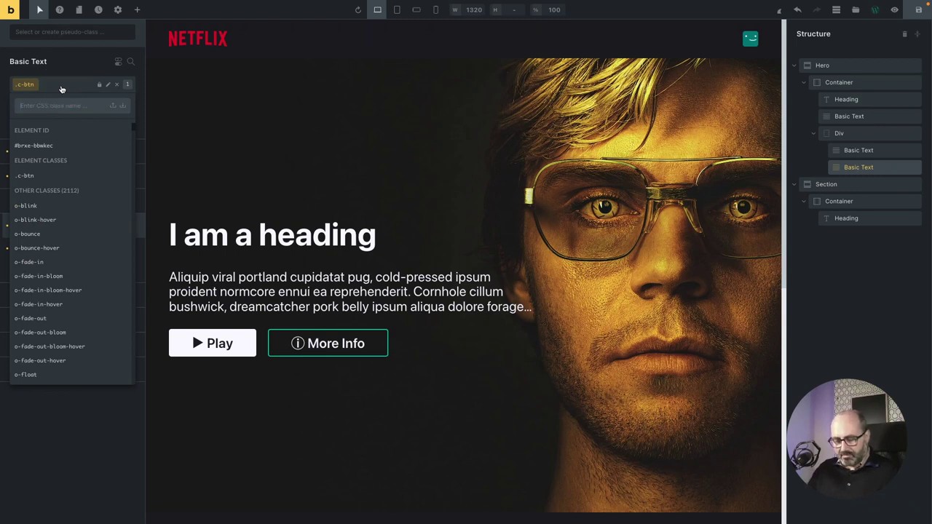
{"action": "type", "text": "c-btn"}
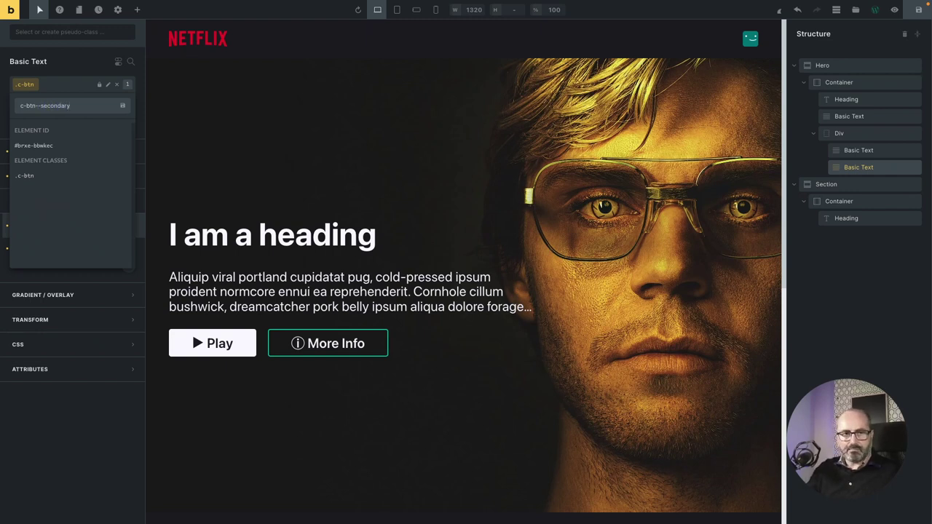
{"action": "type", "text": "--secondary"}
{"action": "key", "text": "Return"}
Set the More Info background colour to Surf 4 and add opacity to it.
{"action": "left_click", "coordinate": [96, 202]}
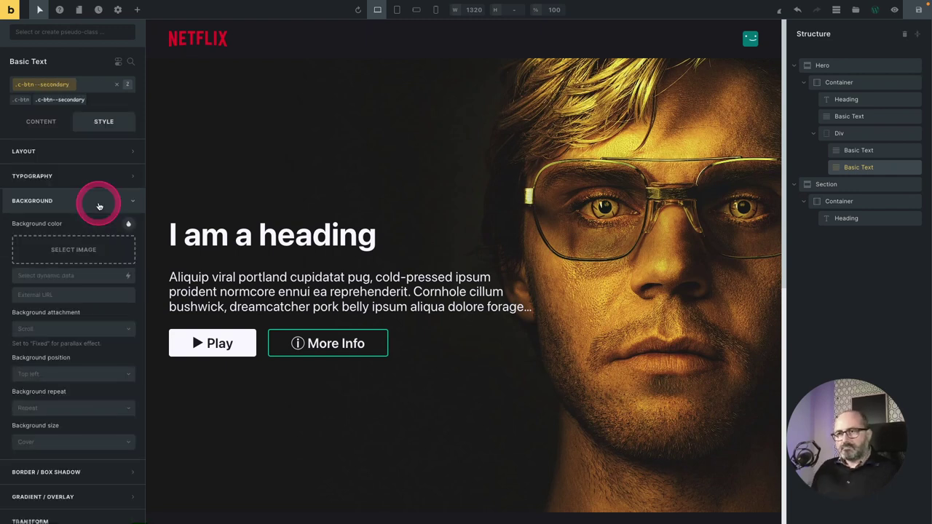
{"action": "left_click", "coordinate": [131, 226]}
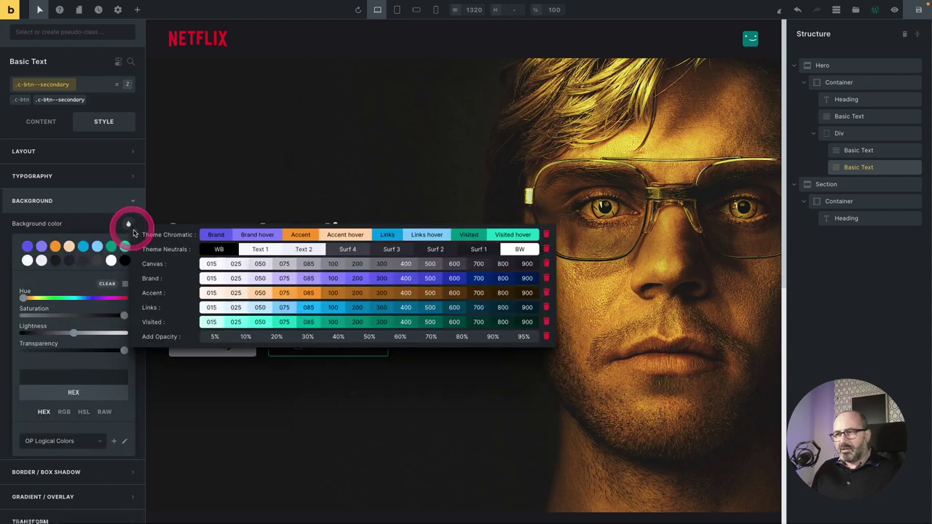
{"action": "left_click", "coordinate": [339, 257]}
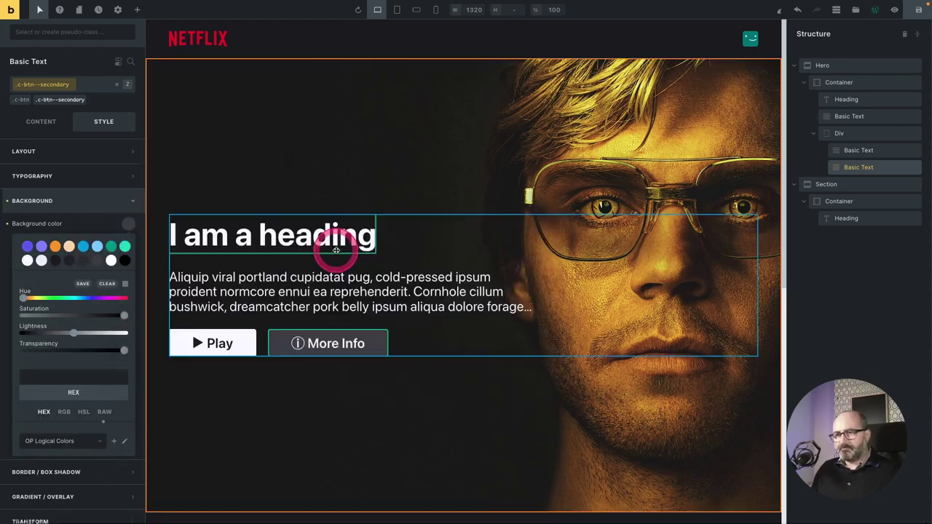
{"action": "left_click", "coordinate": [92, 209]}
{"action": "left_click", "coordinate": [128, 226]}
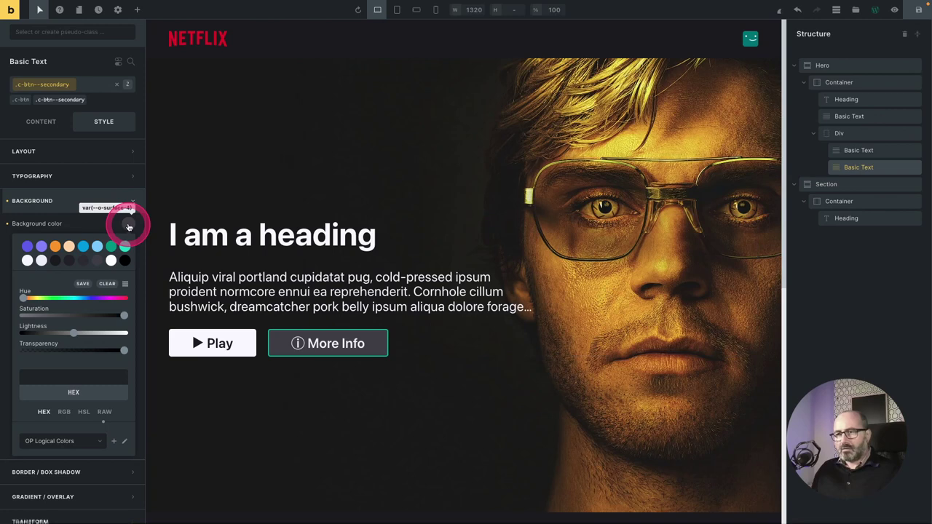
{"action": "left_click", "coordinate": [425, 335]}
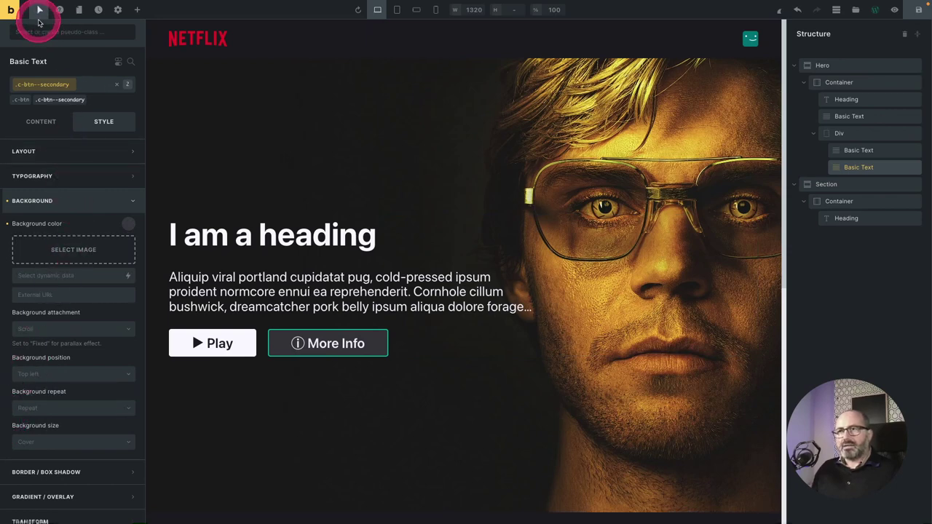
In the :hover state, set the More Info background to Surf 4 (var(--o-surface-4)) at 40% opacity.
{"action": "left_click", "coordinate": [39, 31]}
{"action": "left_click", "coordinate": [37, 45]}
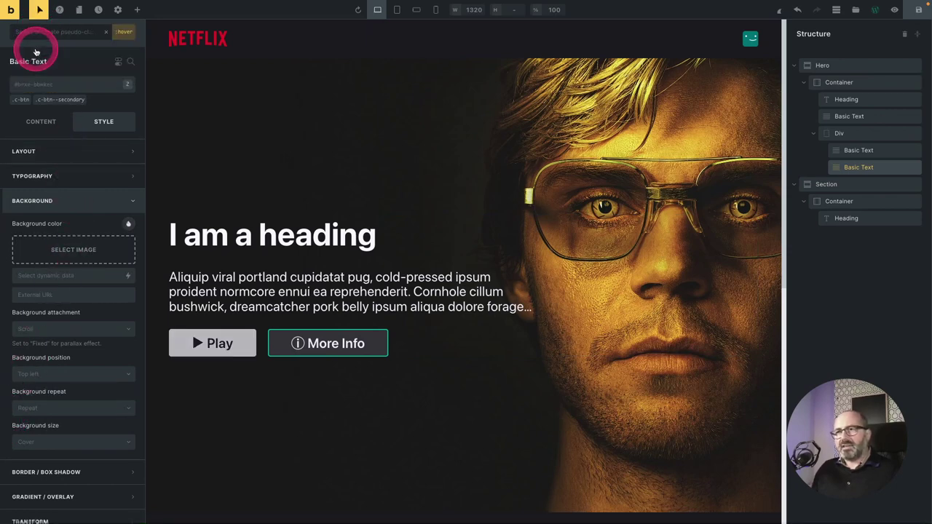
{"action": "left_click", "coordinate": [128, 224]}
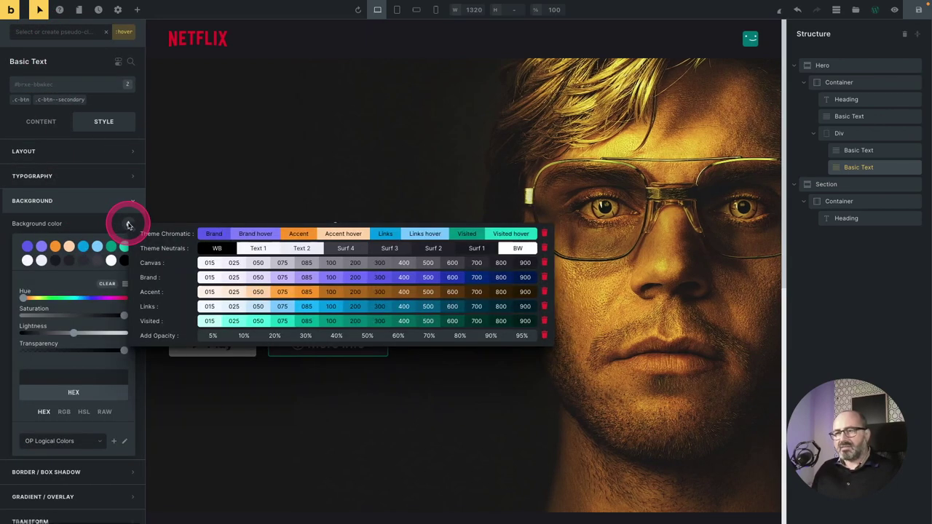
{"action": "left_click", "coordinate": [337, 251]}
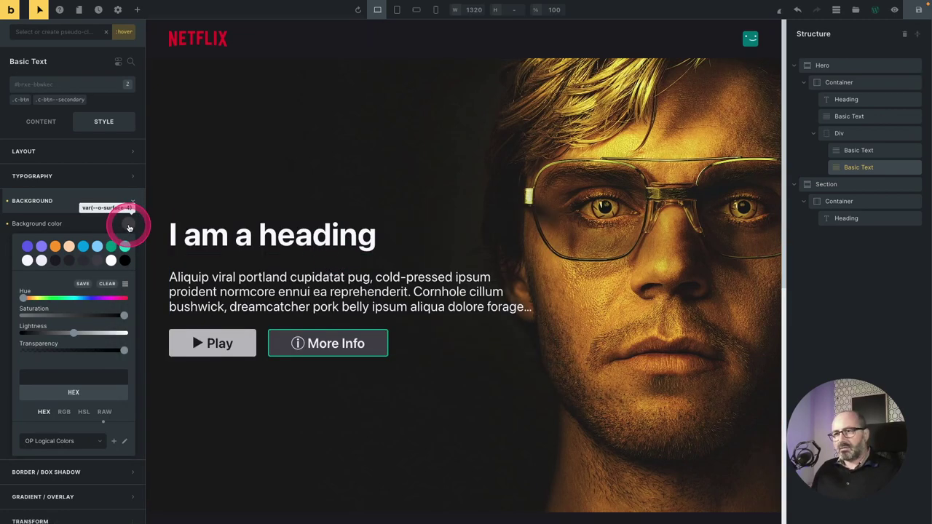
{"action": "left_click", "coordinate": [128, 226]}
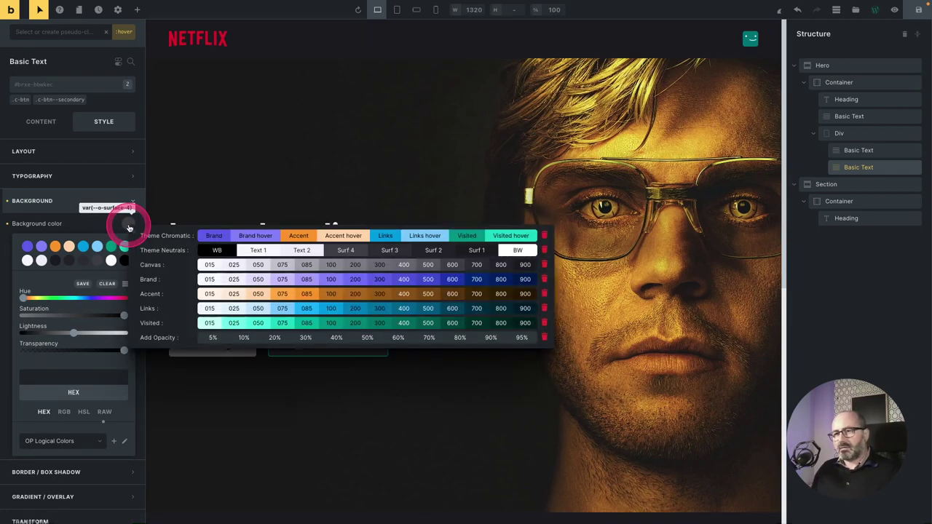
{"action": "left_click", "coordinate": [335, 337]}
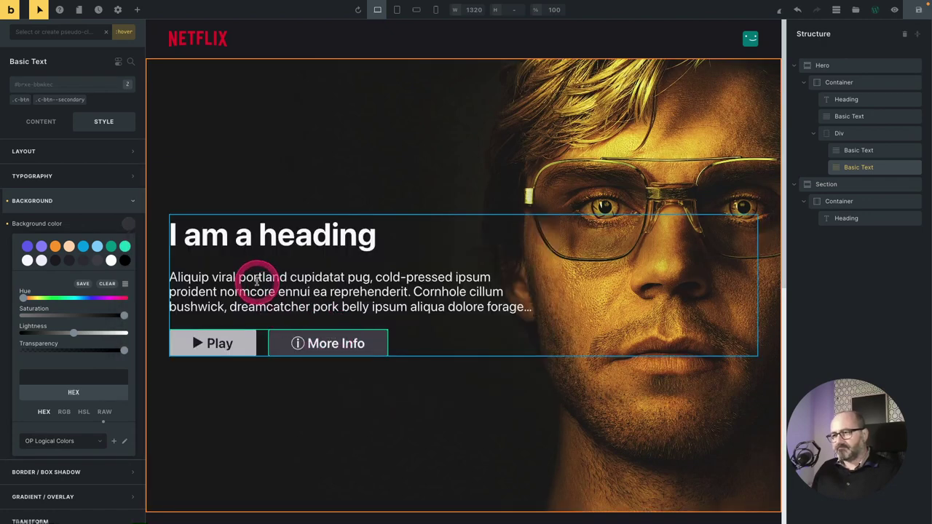
{"action": "left_click", "coordinate": [298, 267]}
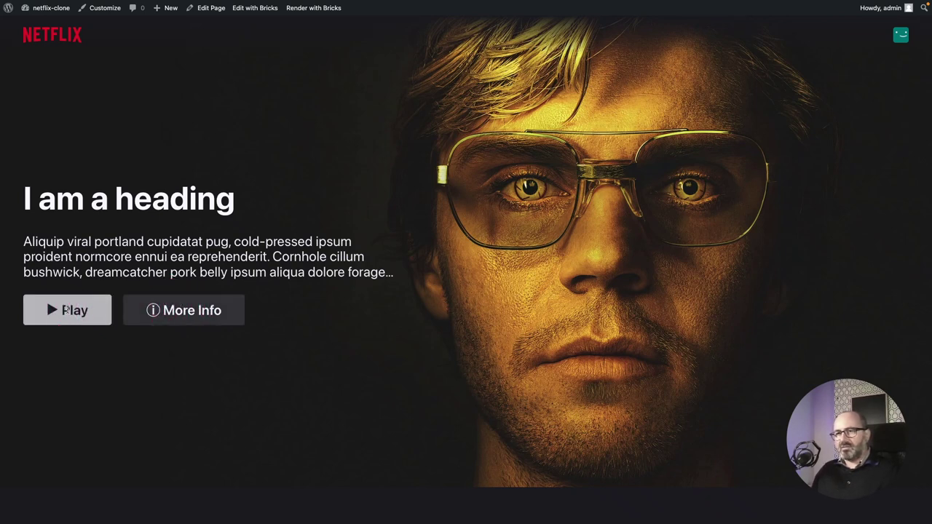
Check the hero heading on the live netflix-clone page by selecting parts of its text.
{"action": "left_click_drag", "start_coordinate": [25, 197], "coordinate": [233, 197]}
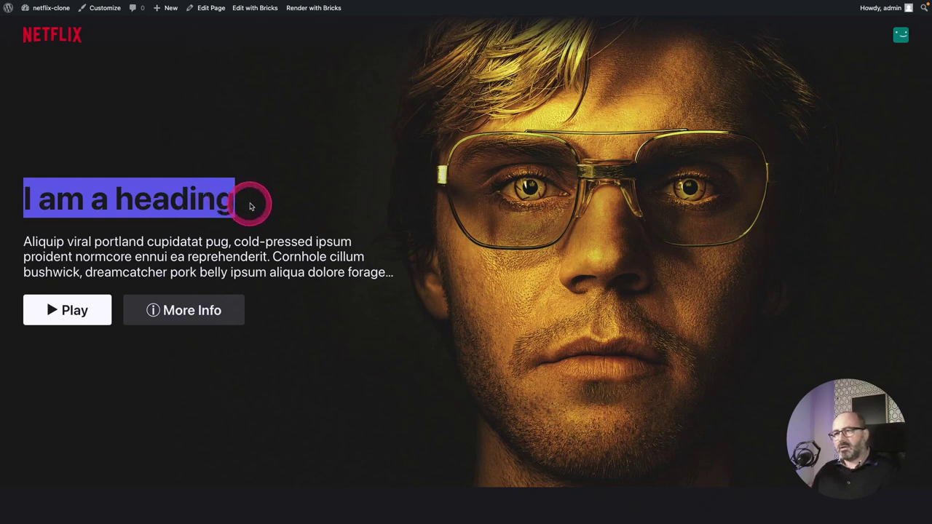
{"action": "left_click", "coordinate": [252, 209]}
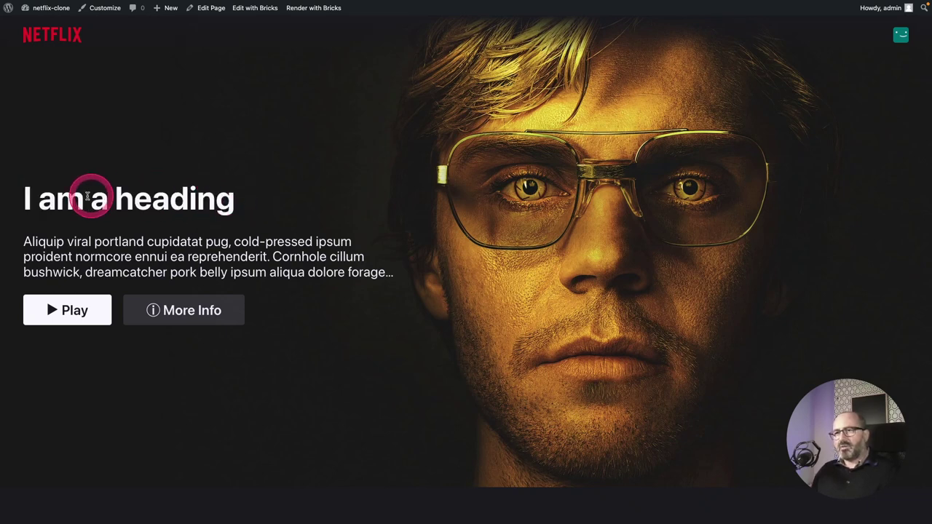
{"action": "left_click_drag", "start_coordinate": [29, 200], "coordinate": [291, 203]}
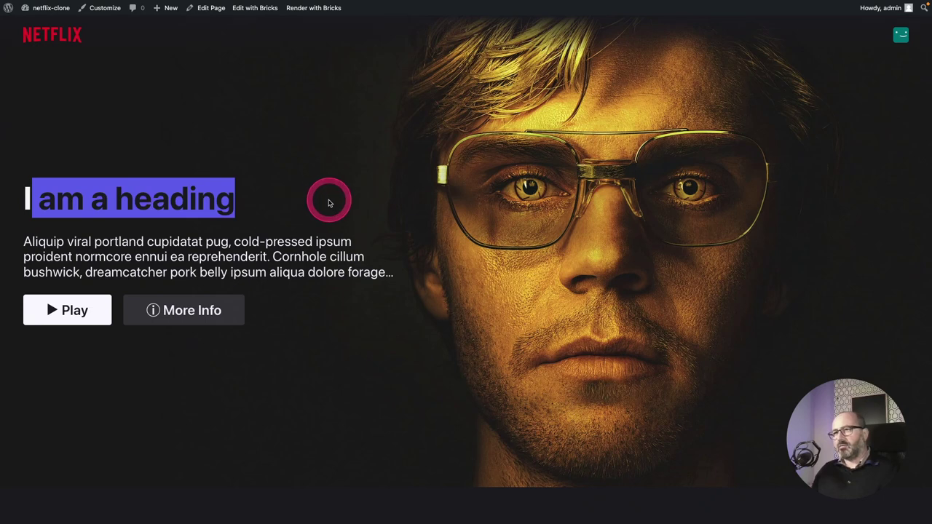
{"action": "left_click", "coordinate": [328, 203]}
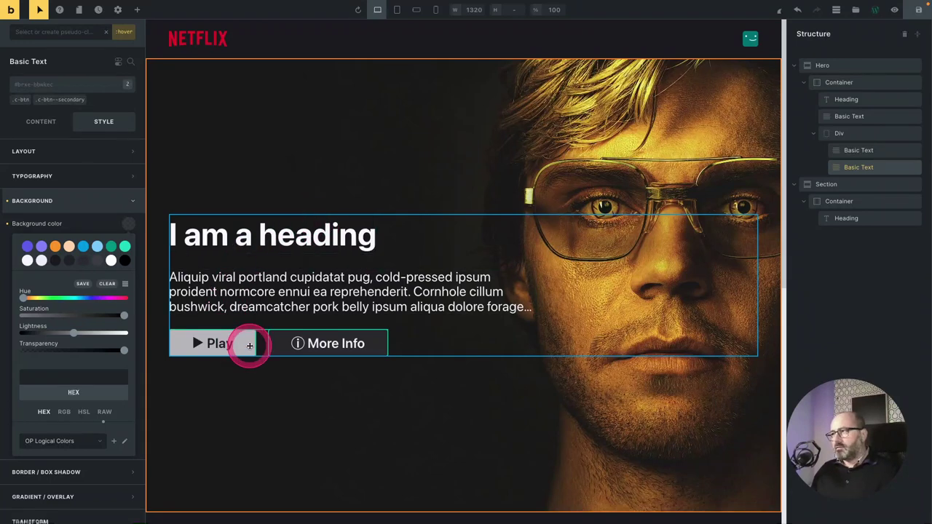
Outside the hover state, link the Play button to the external URL '#'.
{"action": "left_click", "coordinate": [107, 33]}
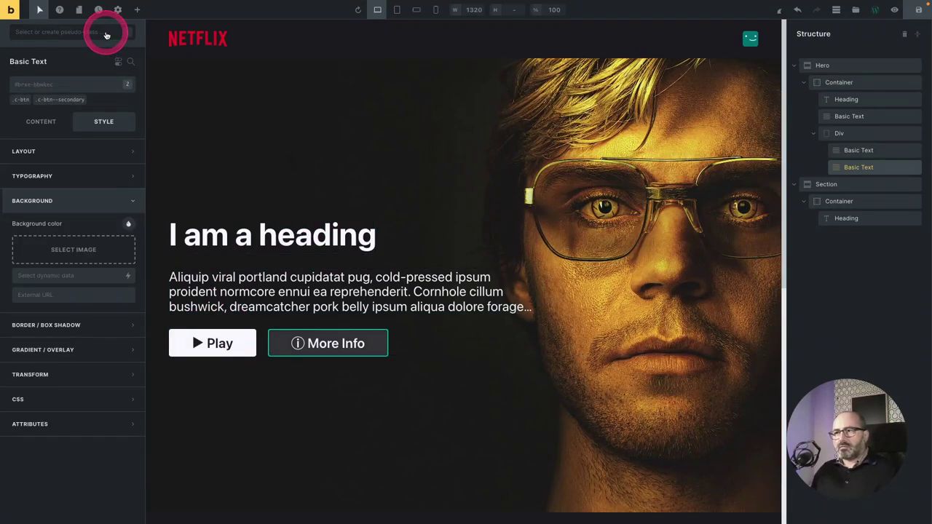
{"action": "left_click", "coordinate": [238, 337]}
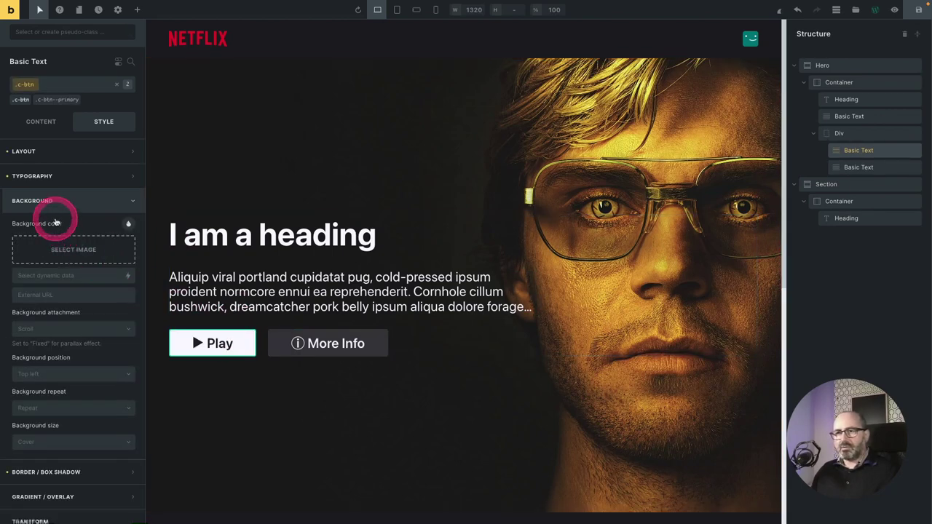
{"action": "left_click", "coordinate": [41, 120]}
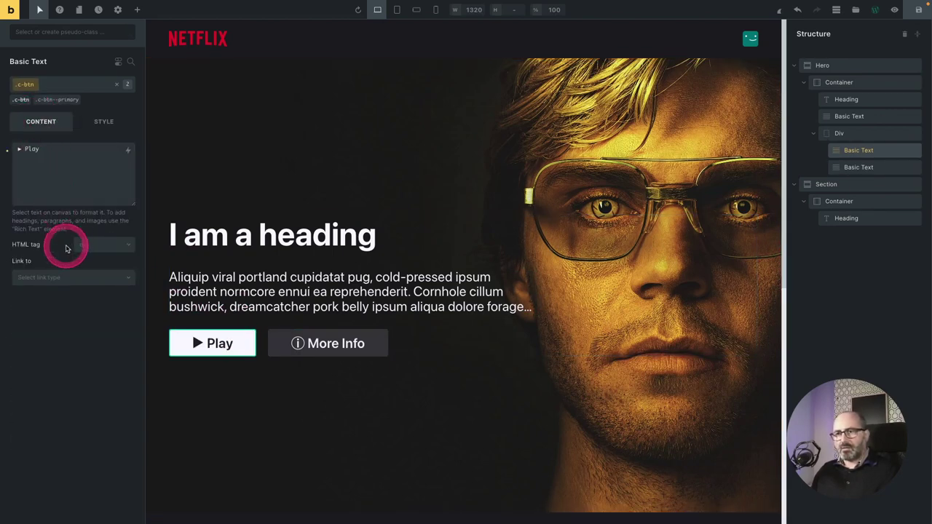
{"action": "left_click", "coordinate": [42, 279]}
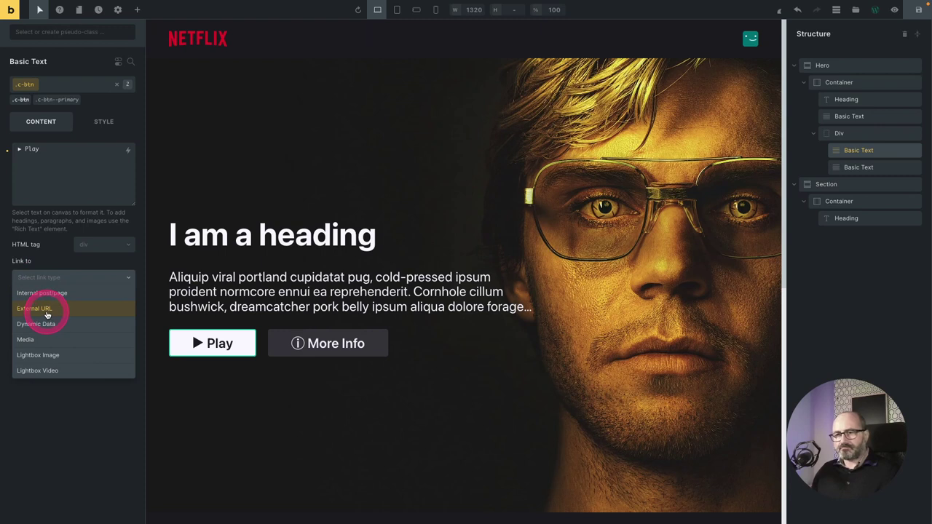
{"action": "left_click", "coordinate": [45, 311]}
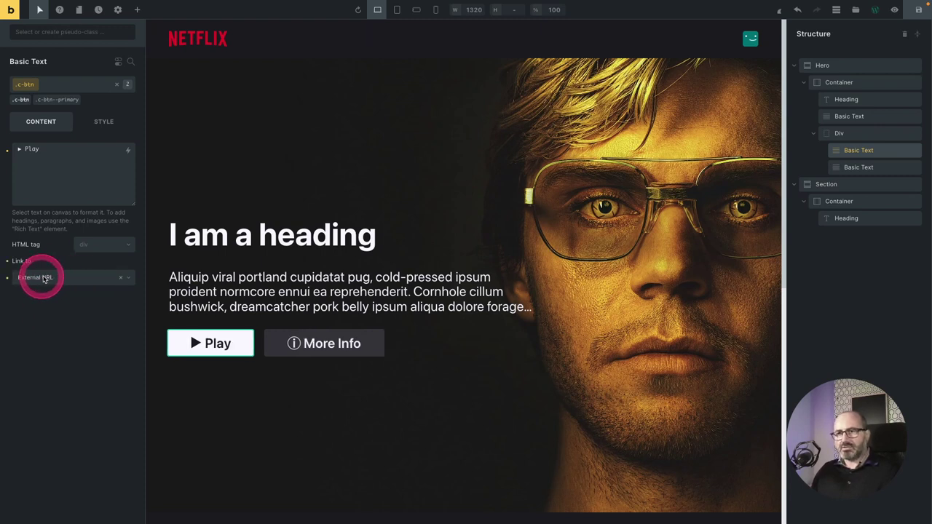
{"action": "left_click", "coordinate": [35, 312]}
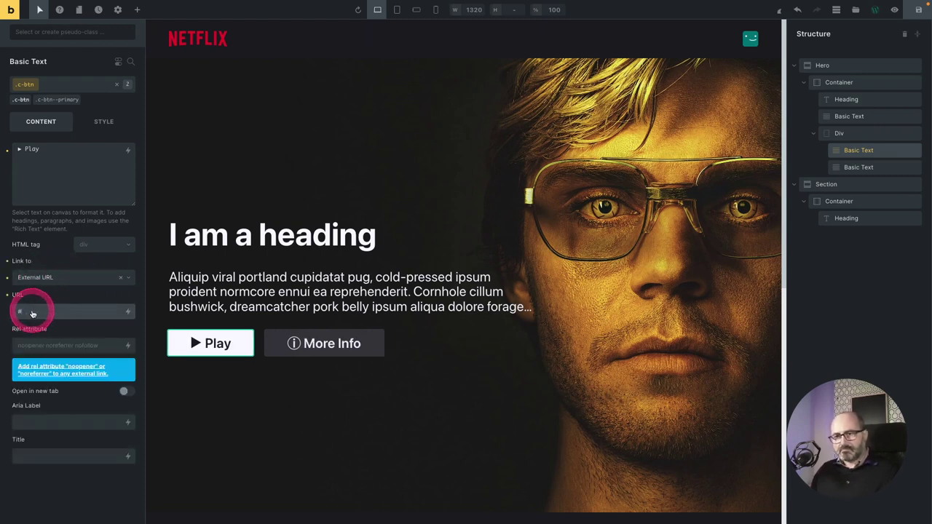
{"action": "type", "text": "#"}
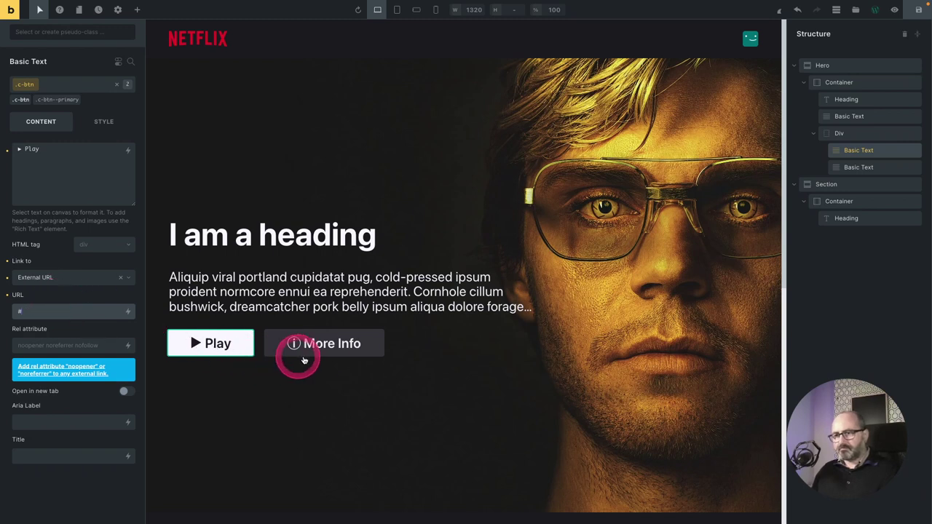
Set the More Info button's link type to External URL.
{"action": "left_click", "coordinate": [284, 343]}
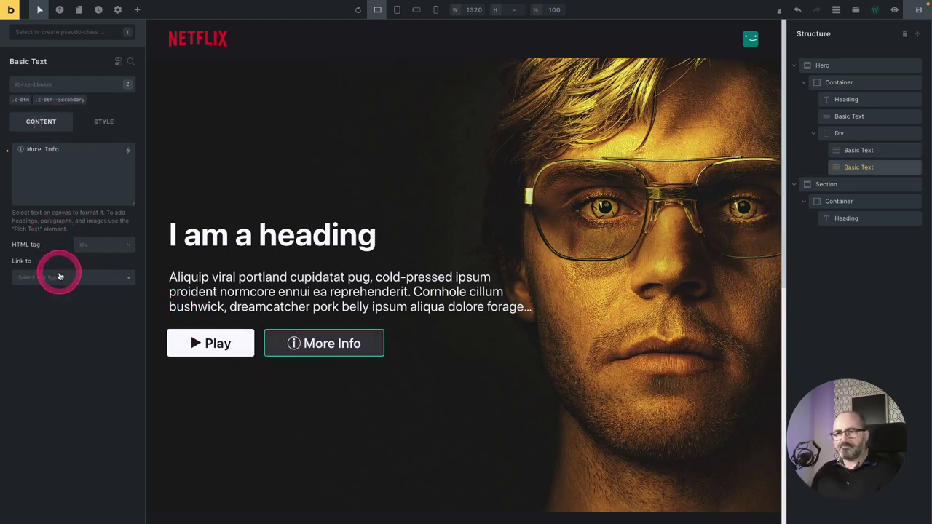
{"action": "left_click", "coordinate": [58, 277]}
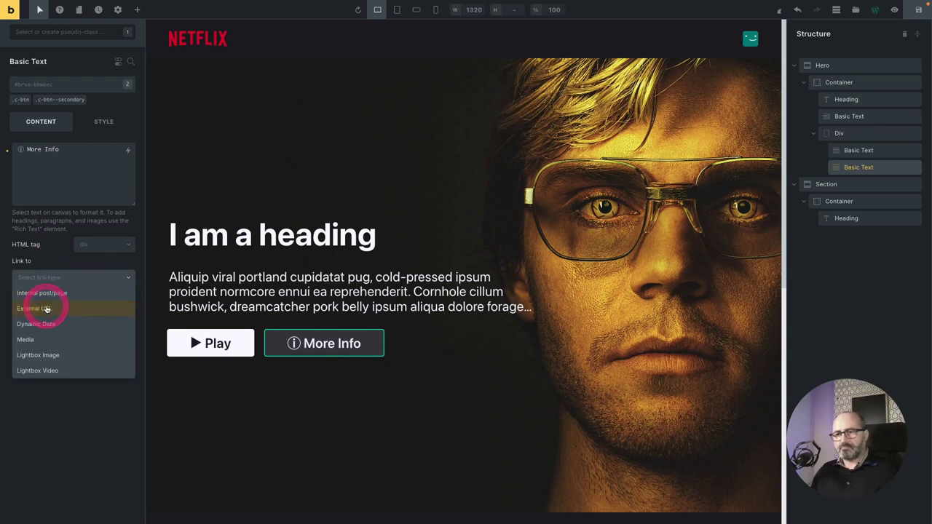
{"action": "left_click", "coordinate": [45, 309]}
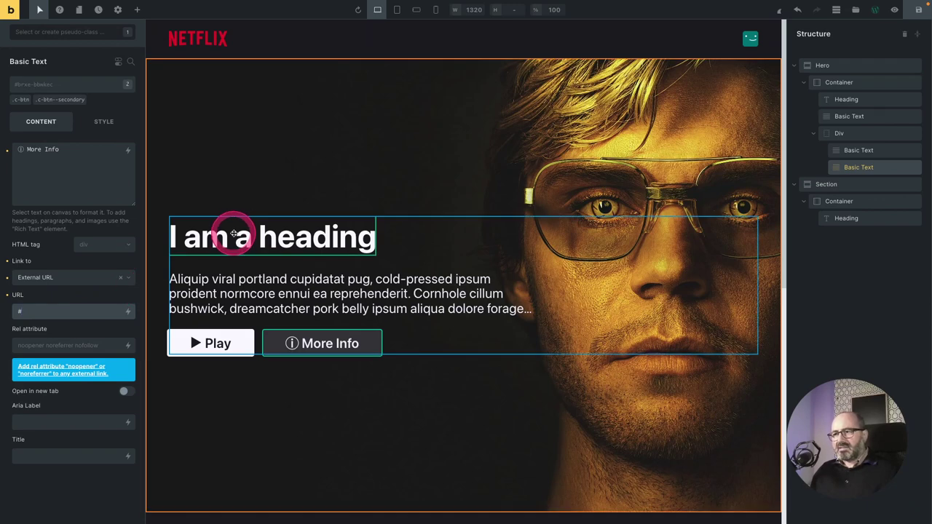
{"action": "left_click", "coordinate": [234, 233]}
Set the hero heading's width to 100% and cap its max width at the Header 1 reading preset.
{"action": "left_click", "coordinate": [103, 109]}
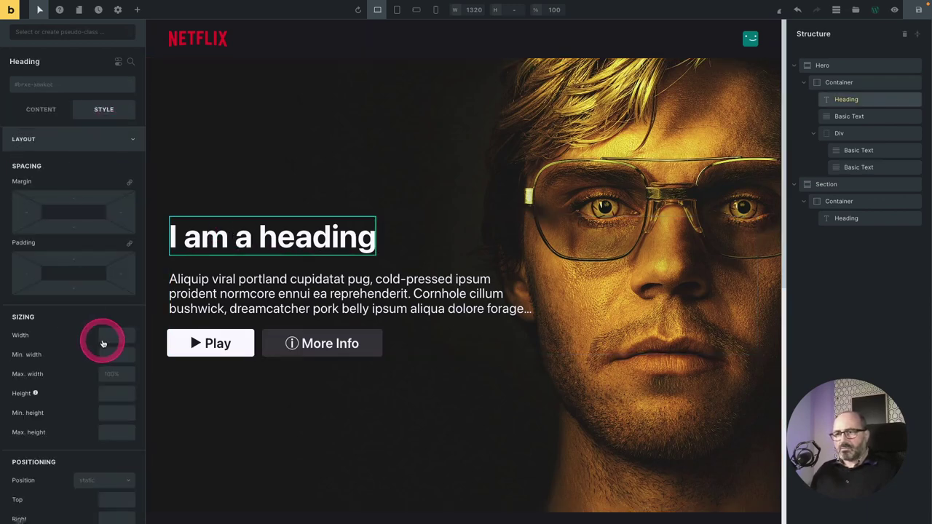
{"action": "left_click", "coordinate": [102, 343]}
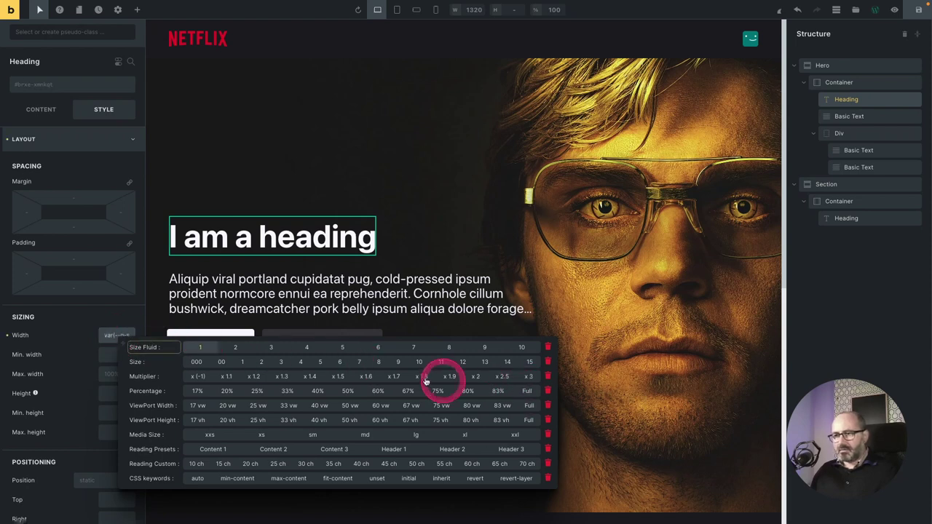
{"action": "left_click", "coordinate": [526, 389]}
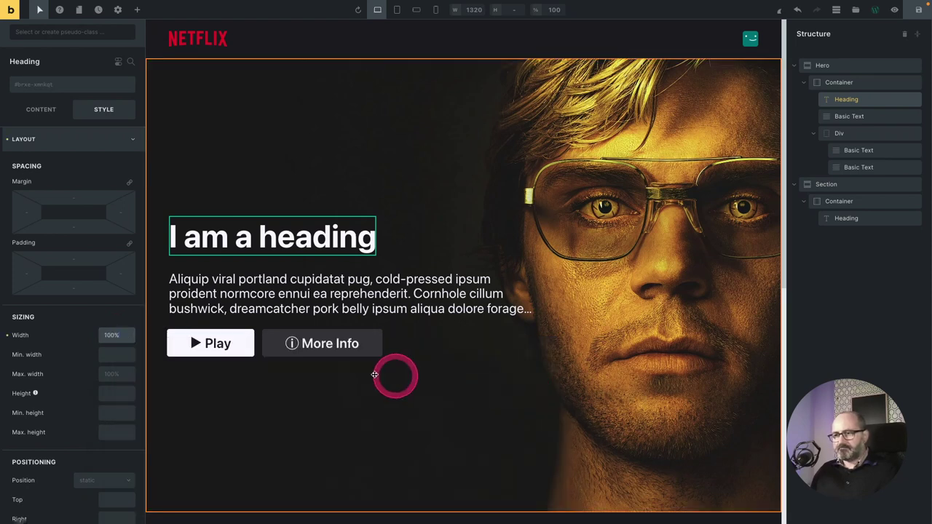
{"action": "right_click", "coordinate": [102, 376]}
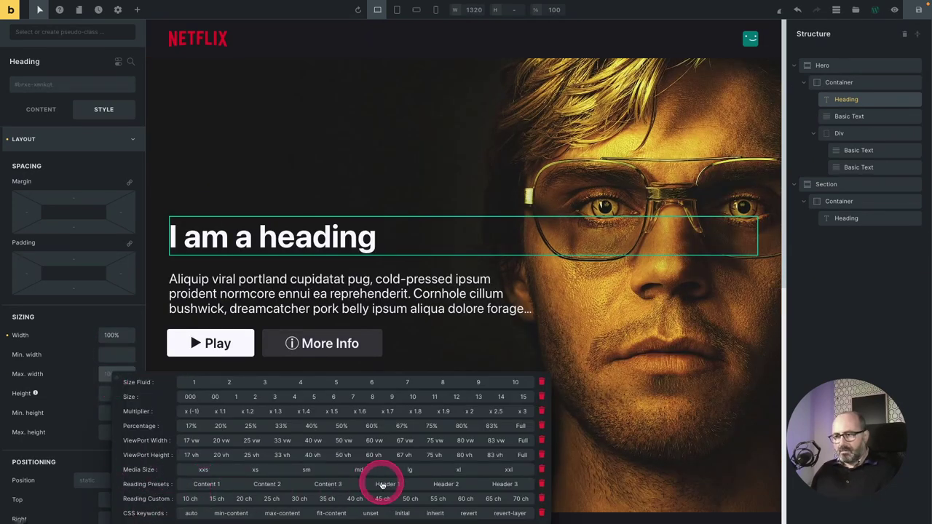
{"action": "left_click", "coordinate": [388, 485]}
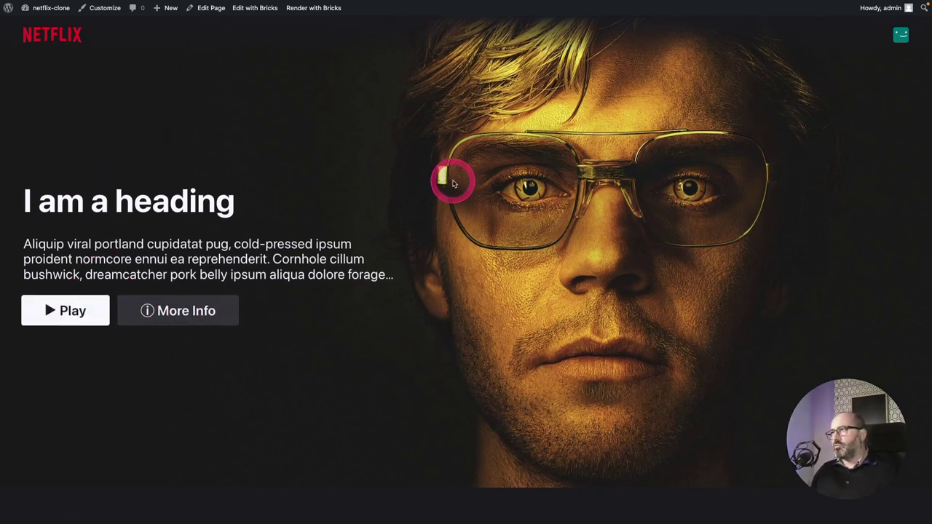
{"action": "scroll", "coordinate": [466, 201], "scroll_direction": "down", "scroll_amount": 3}
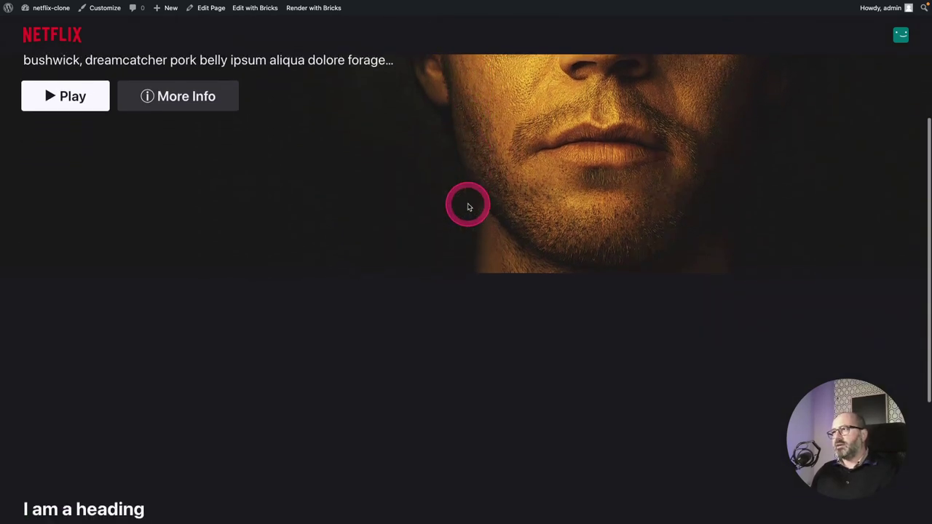
{"action": "scroll", "coordinate": [466, 204], "scroll_direction": "up", "scroll_amount": 3}
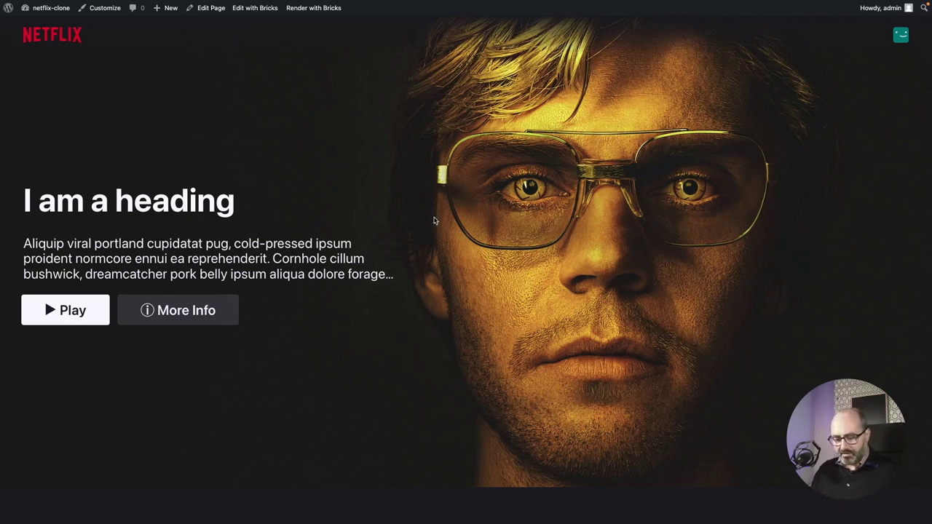
In a new tab, search Google for 'tmdb', open the TMDB site and accept cookies.
{"action": "key", "text": "super+t"}
{"action": "left_click", "coordinate": [441, 171]}
{"action": "type", "text": "tmdb"}
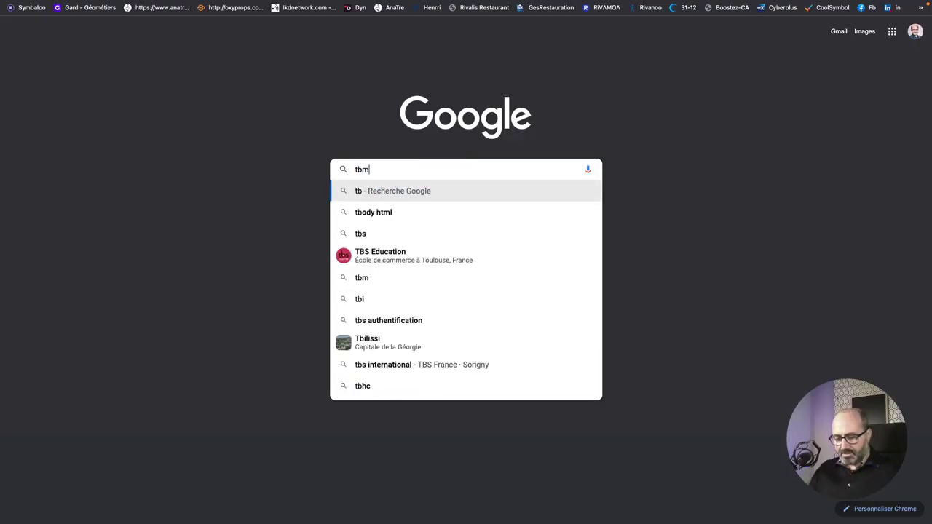
{"action": "key", "text": "Return"}
{"action": "left_click", "coordinate": [127, 108]}
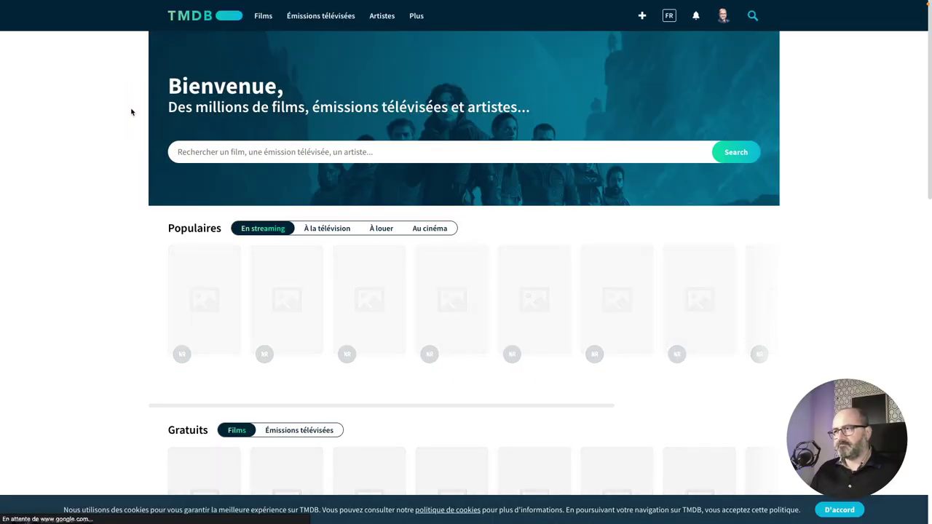
{"action": "left_click", "coordinate": [743, 511]}
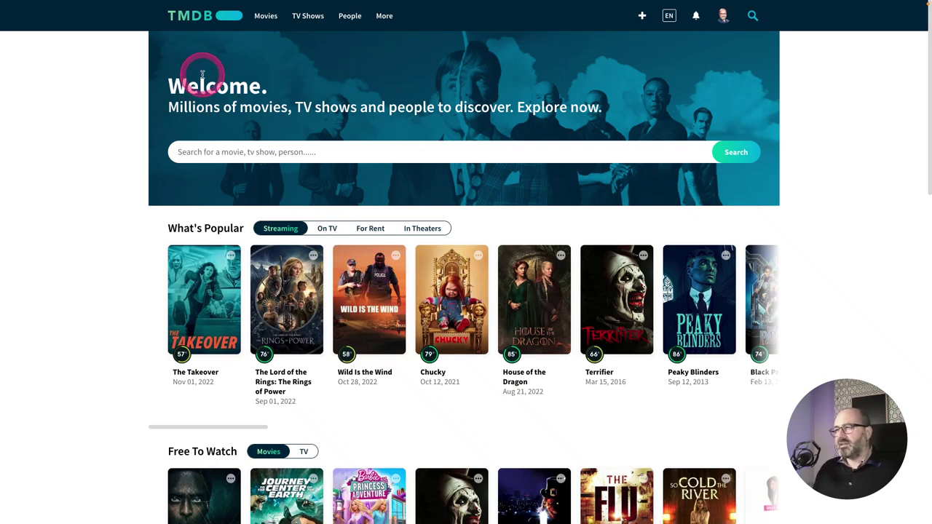
Open Account Settings from the TMDB profile menu.
{"action": "left_click_drag", "start_coordinate": [169, 102], "coordinate": [356, 97]}
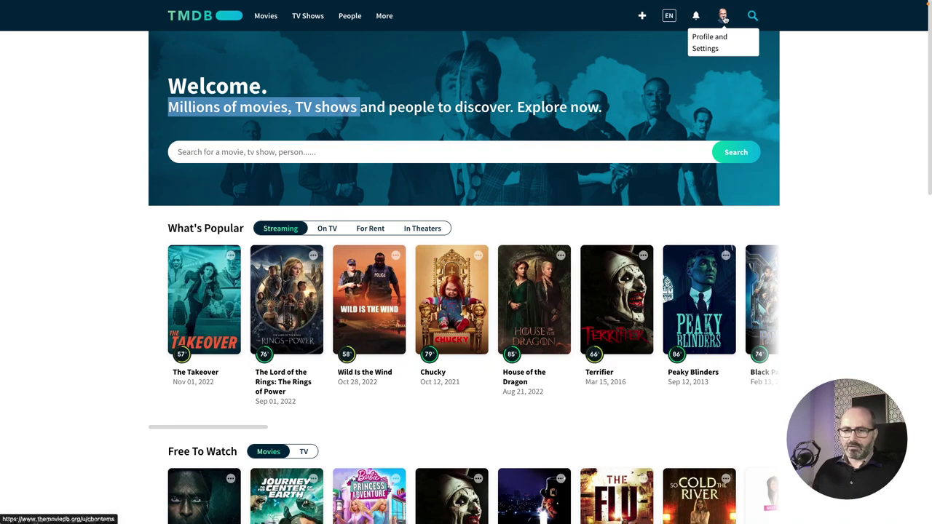
{"action": "left_click", "coordinate": [722, 17]}
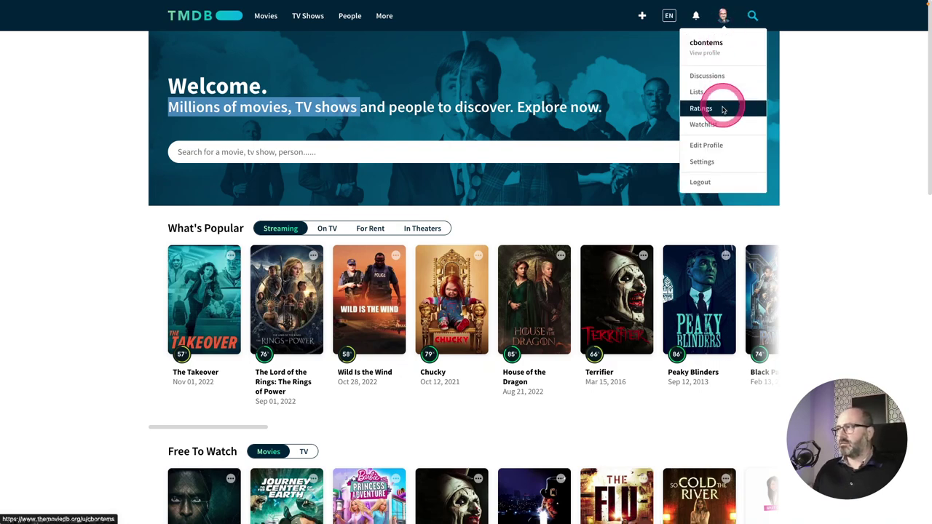
{"action": "left_click", "coordinate": [713, 164]}
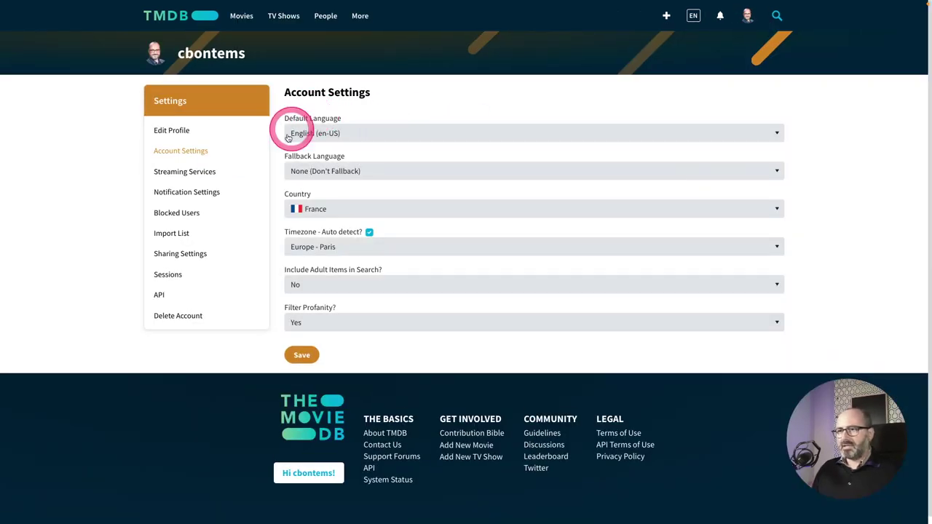
Open the API section of TMDB settings and select the Example API Request URL.
{"action": "left_click", "coordinate": [160, 295]}
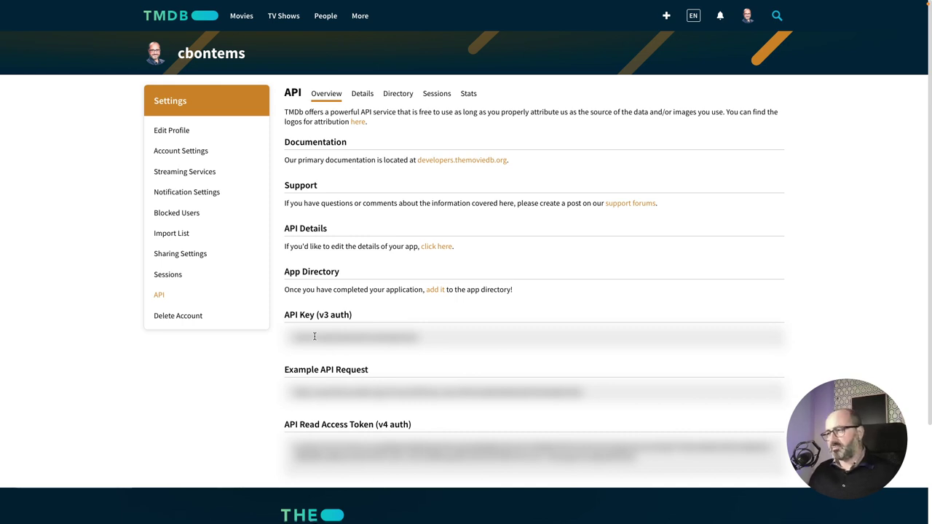
{"action": "triple_click", "coordinate": [597, 393]}
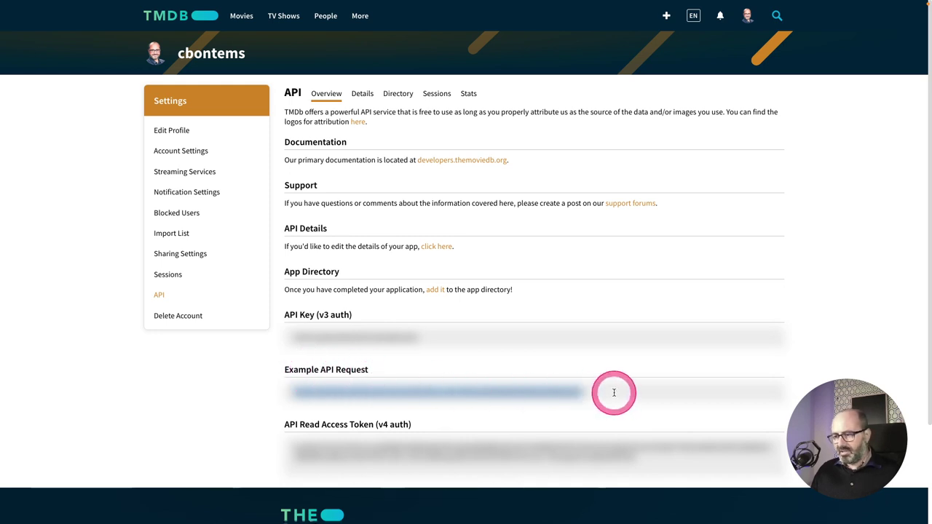
Paste the example movie 550 request URL into a new tab and edit the YOUR_API_KEY placeholder.
{"action": "key", "text": "super+t"}
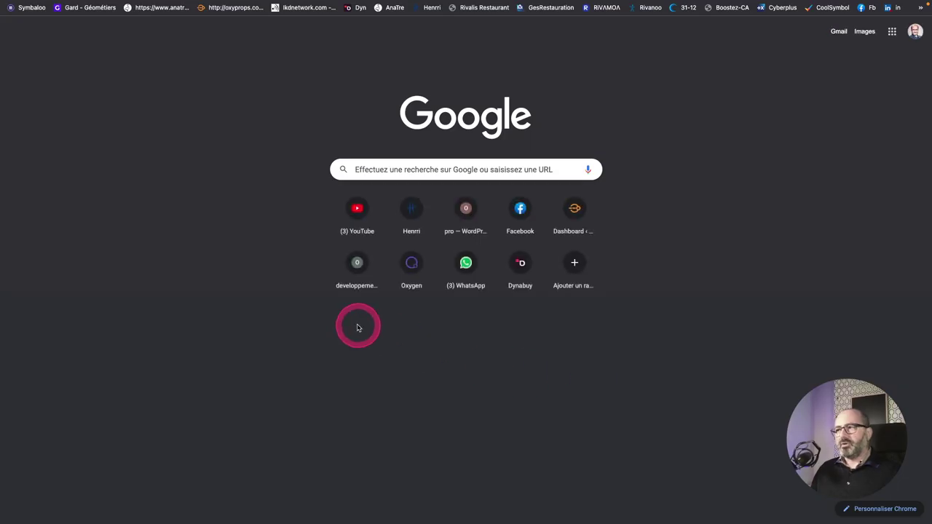
{"action": "key", "text": "super+v"}
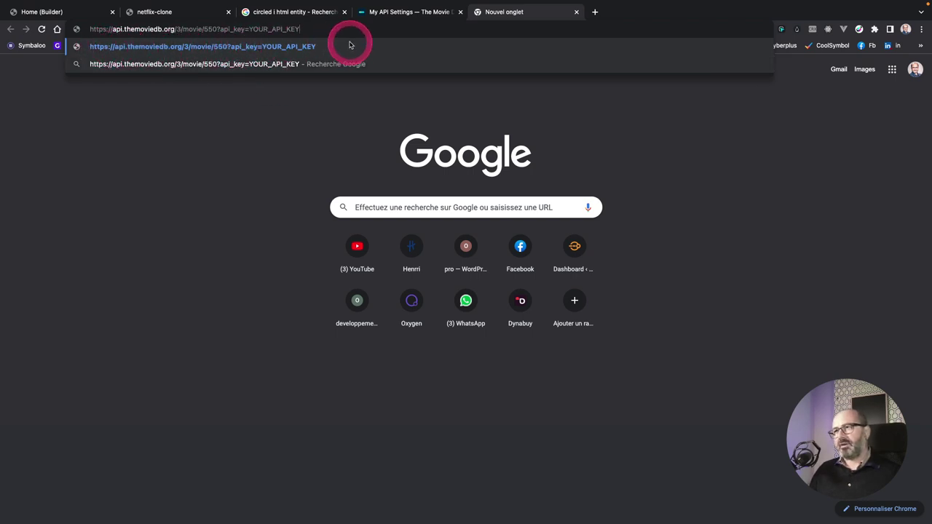
{"action": "left_click_drag", "start_coordinate": [336, 29], "coordinate": [303, 28]}
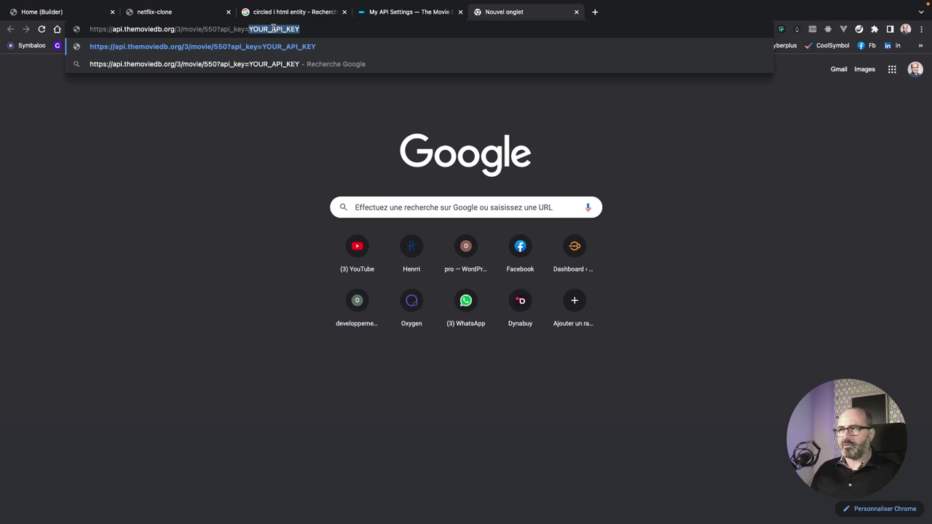
{"action": "key", "text": "super+a"}
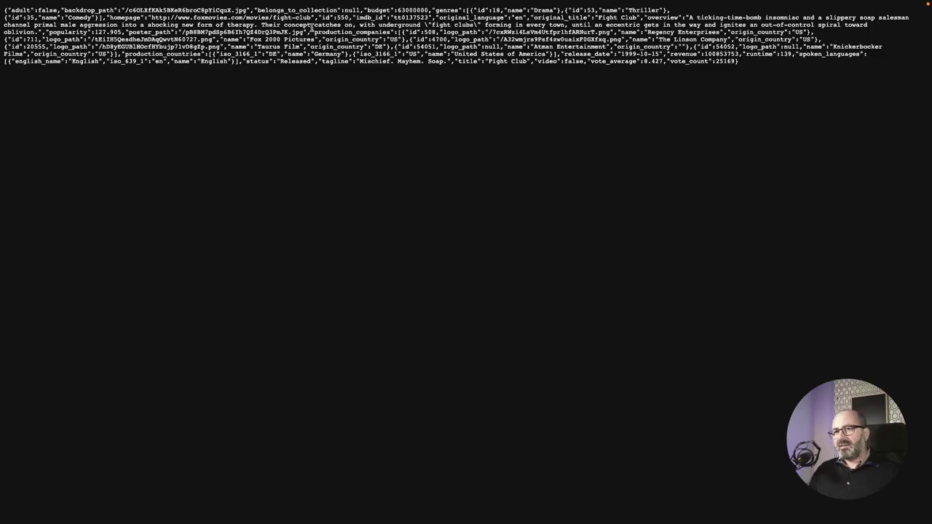
{"action": "left_click", "coordinate": [312, 27]}
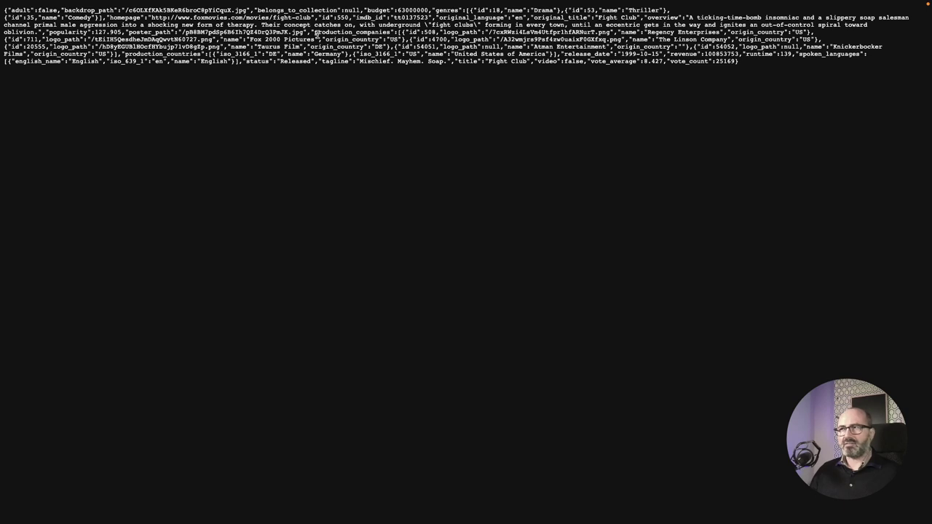
Select the full Fight Club JSON response on the page for copying.
{"action": "left_click_drag", "start_coordinate": [749, 62], "coordinate": [5, 10]}
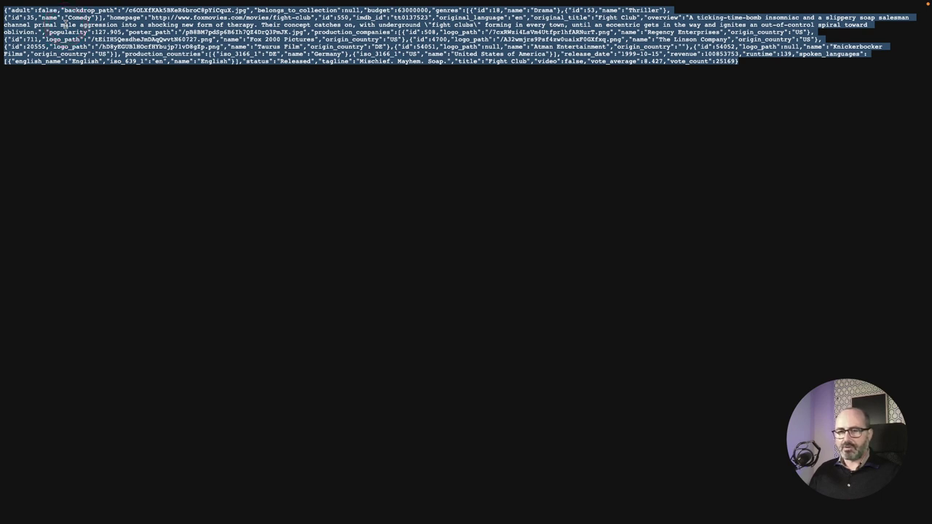
{"action": "left_click", "coordinate": [64, 24]}
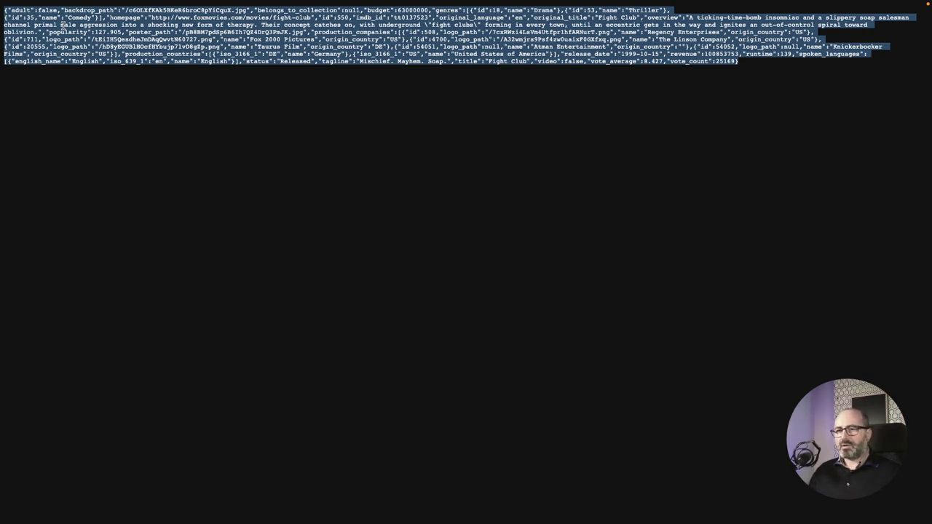
{"action": "left_click_drag", "start_coordinate": [738, 62], "coordinate": [9, 10]}
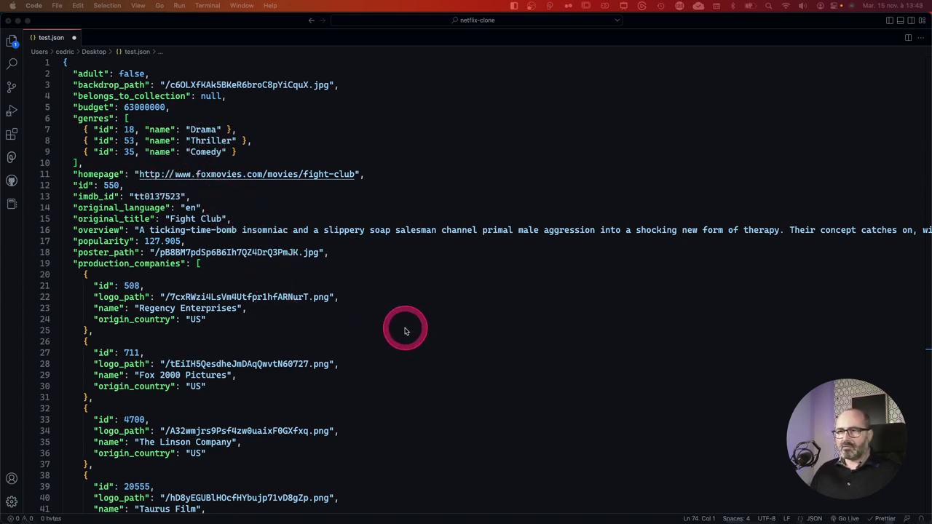
Look over the formatted Fight Club JSON in test.json, then go back to the WordPress page editor.
{"action": "scroll", "coordinate": [361, 326], "scroll_direction": "down", "scroll_amount": 5}
{"action": "scroll", "coordinate": [361, 327], "scroll_direction": "down", "scroll_amount": 10}
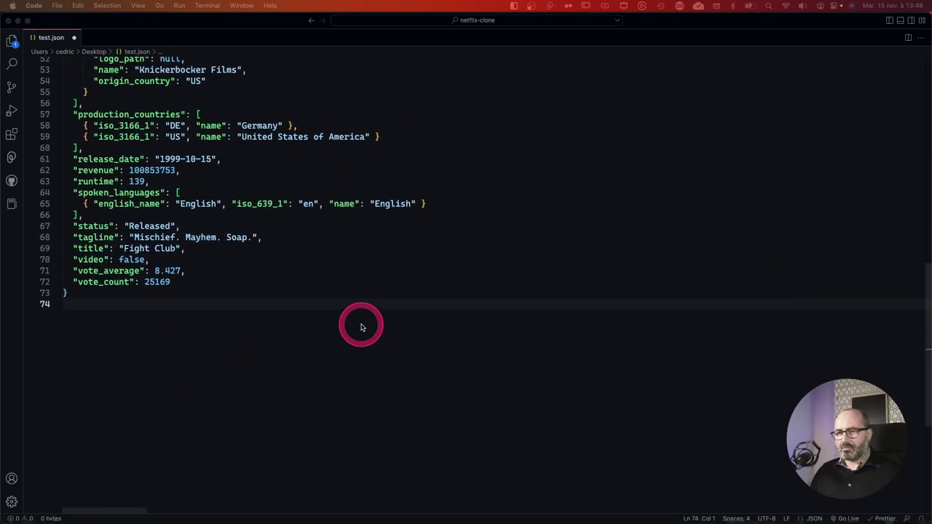
{"action": "scroll", "coordinate": [360, 327], "scroll_direction": "up", "scroll_amount": 15}
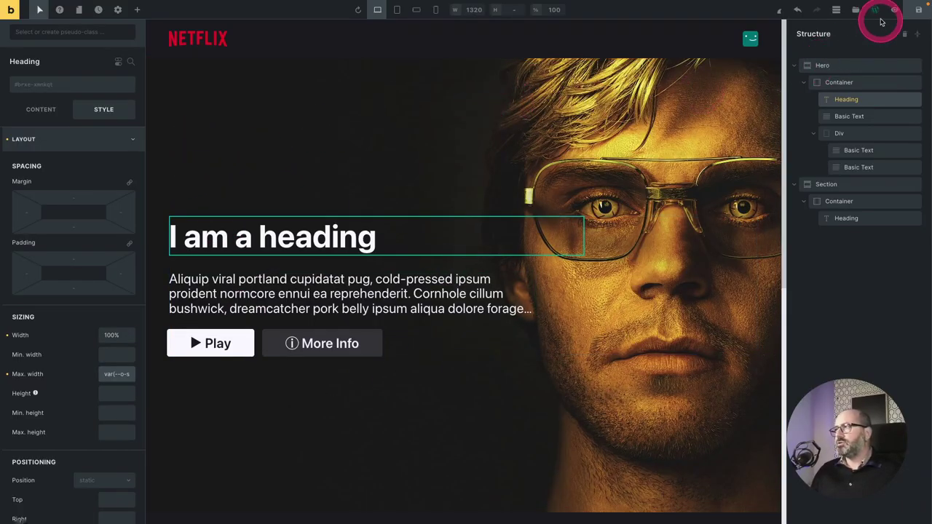
{"action": "left_click", "coordinate": [874, 10]}
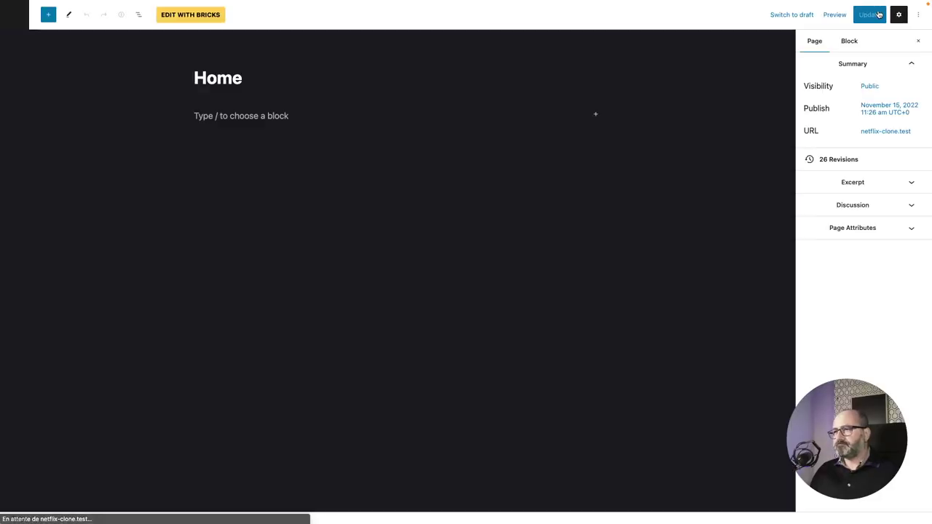
From the WordPress admin, open Appearance > Theme File Editor for the Bricks Child Theme.
{"action": "left_click", "coordinate": [15, 15]}
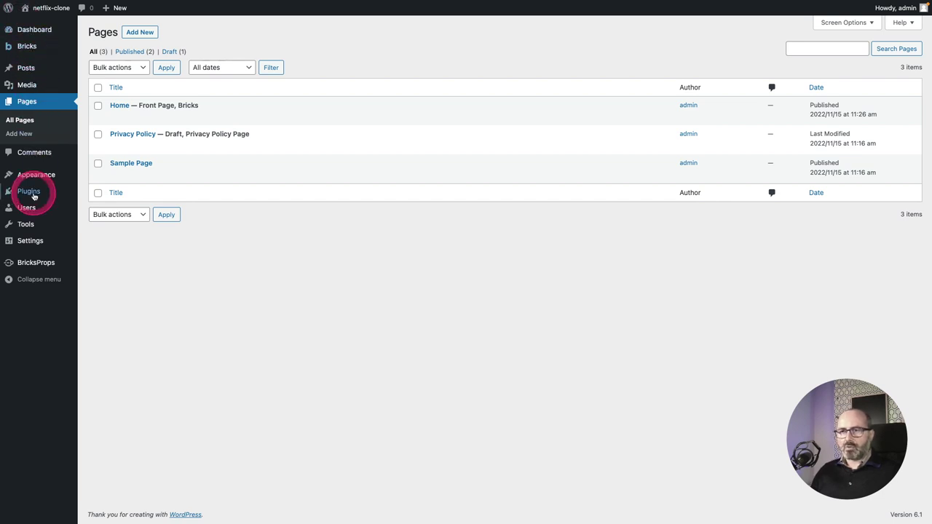
{"action": "mouse_move", "coordinate": [23, 180]}
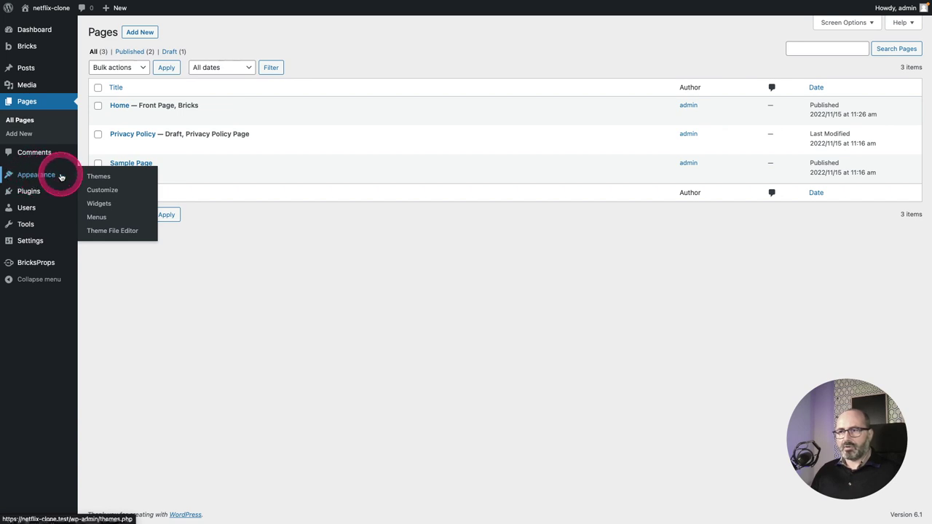
{"action": "left_click", "coordinate": [123, 233]}
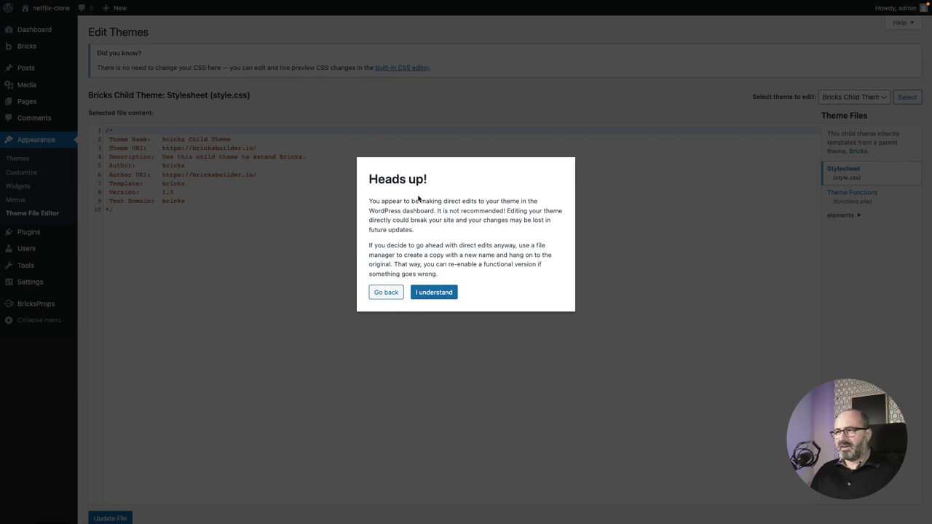
Open the child theme's functions.php and delete all code below the opening <?php line.
{"action": "left_click", "coordinate": [432, 292]}
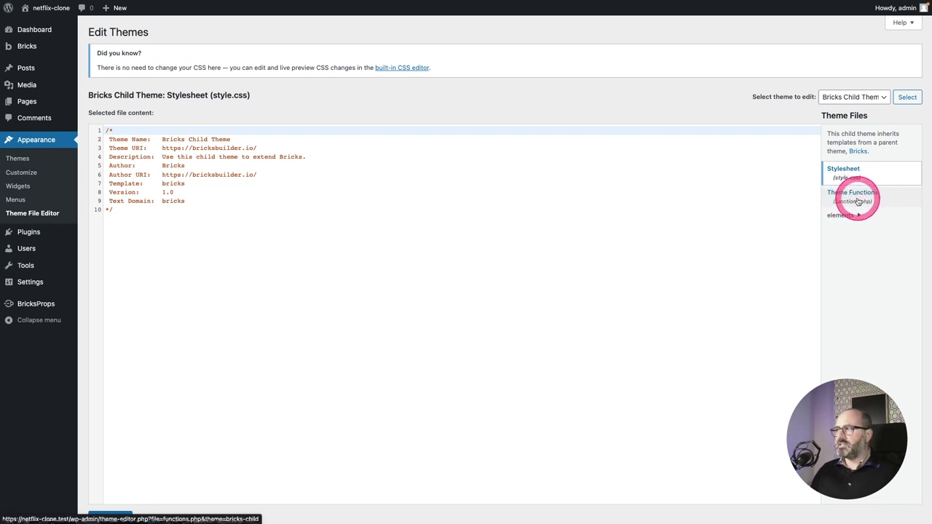
{"action": "left_click", "coordinate": [856, 200]}
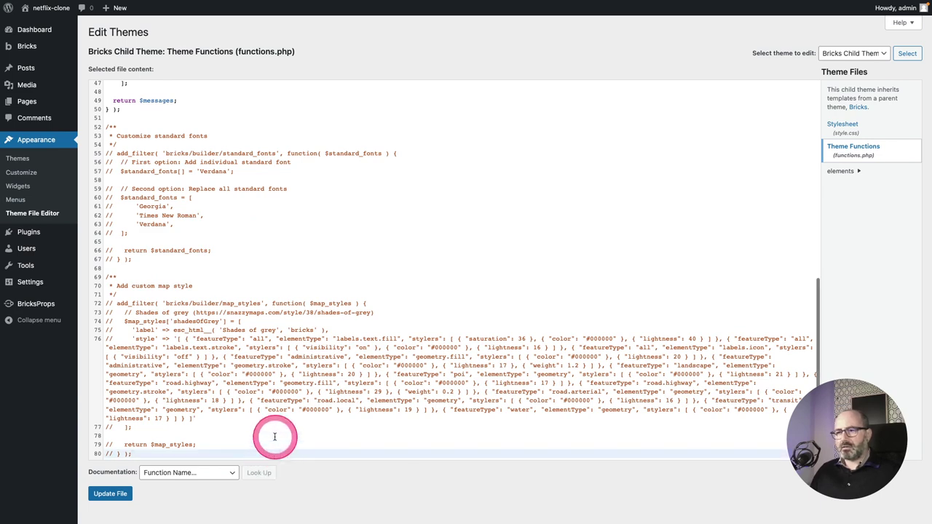
{"action": "scroll", "coordinate": [254, 269], "scroll_direction": "up", "scroll_amount": 5}
{"action": "scroll", "coordinate": [255, 270], "scroll_direction": "up", "scroll_amount": 4}
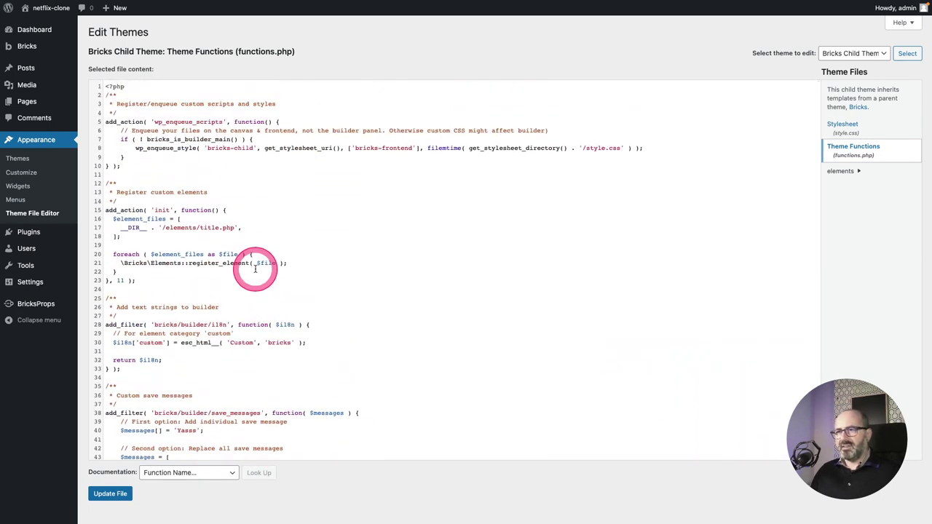
{"action": "left_click", "coordinate": [117, 94]}
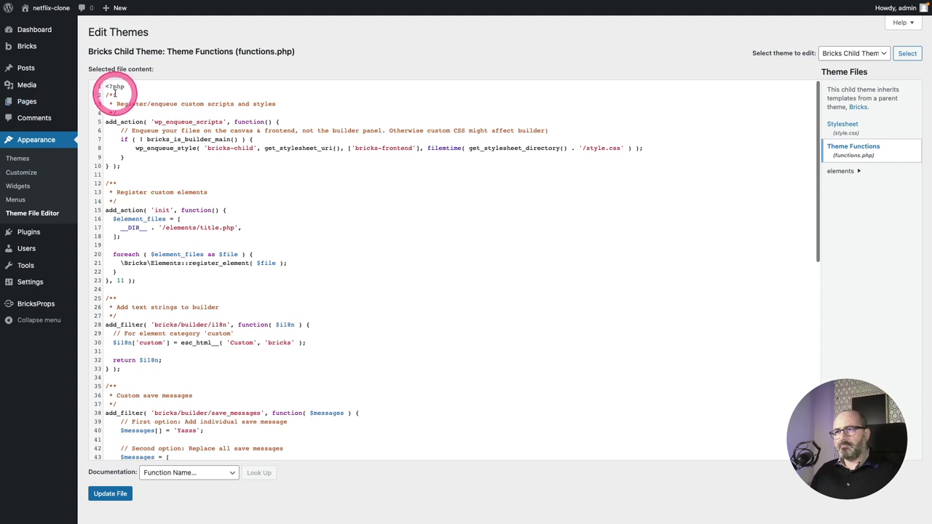
{"action": "key", "text": "ctrl+shift+End"}
{"action": "key", "text": "Delete"}
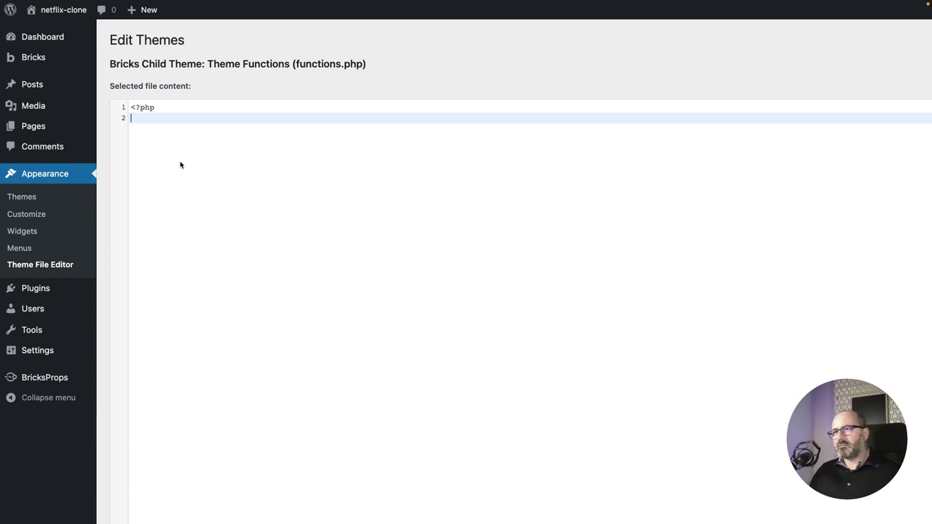
Write a get_movie_title() function returning 'This is the title from functions.php'.
{"action": "left_click", "coordinate": [155, 116]}
{"action": "left_click", "coordinate": [301, 77]}
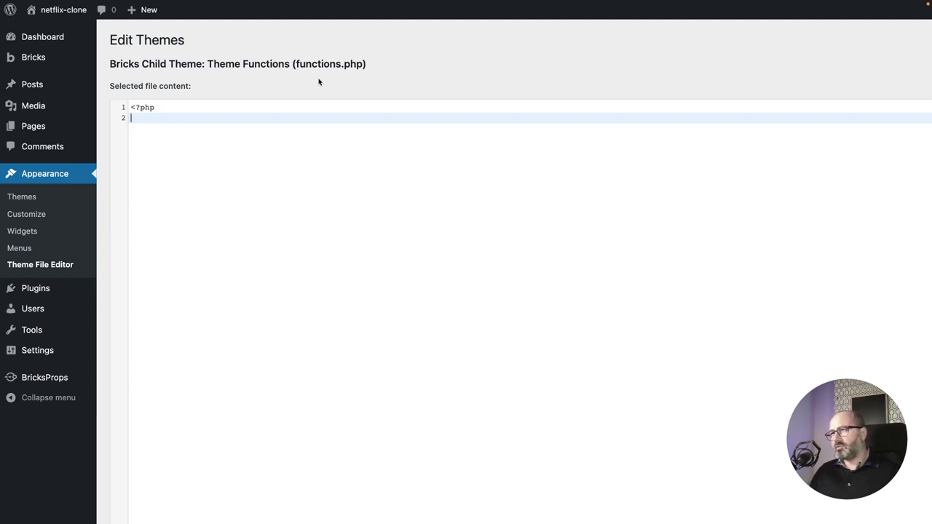
{"action": "left_click", "coordinate": [280, 112]}
{"action": "key", "text": "Return"}
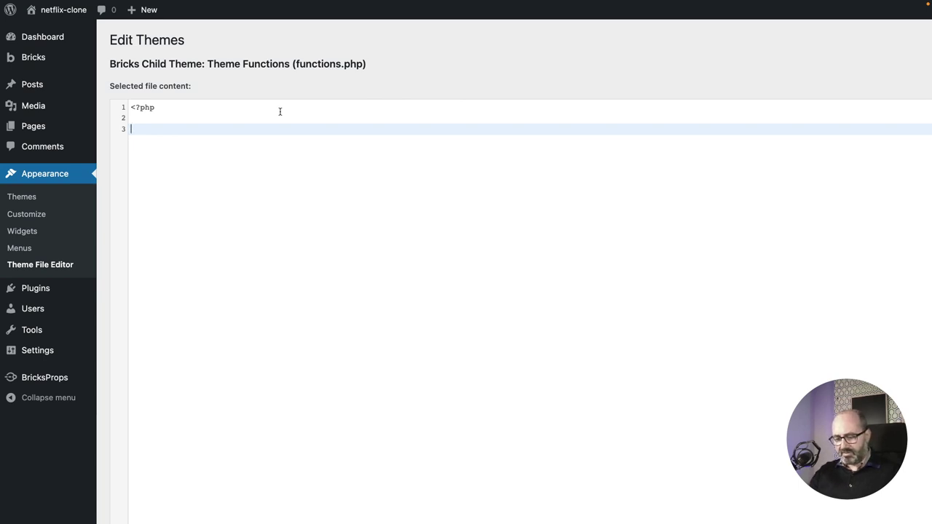
{"action": "type", "text": "function"}
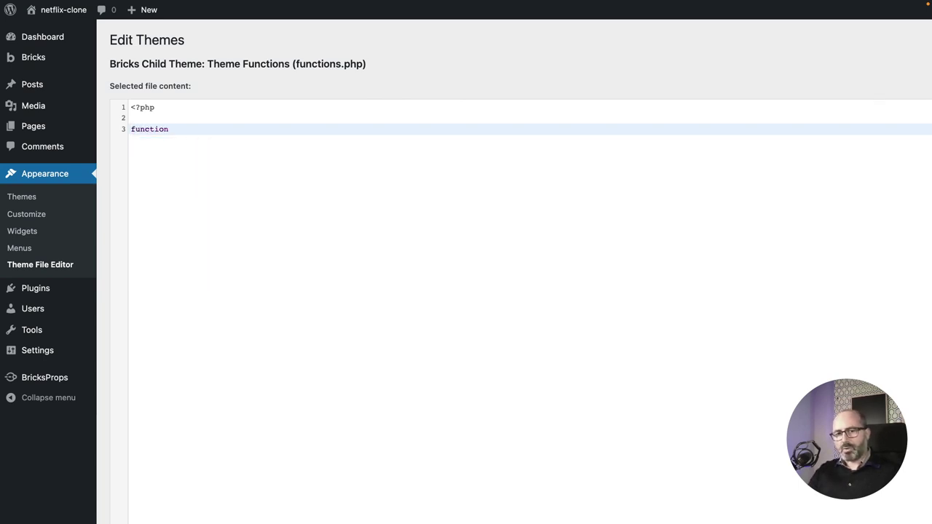
{"action": "type", "text": " ge"}
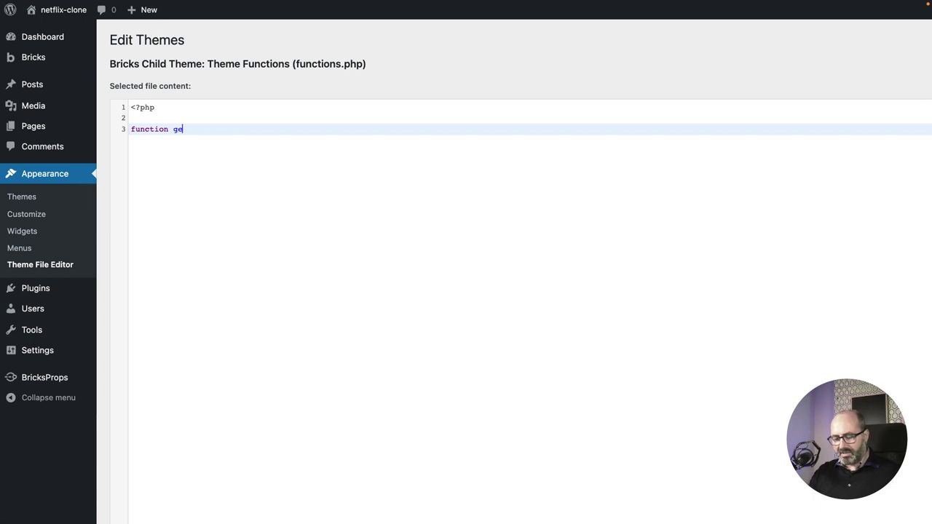
{"action": "type", "text": "t_movie_title"}
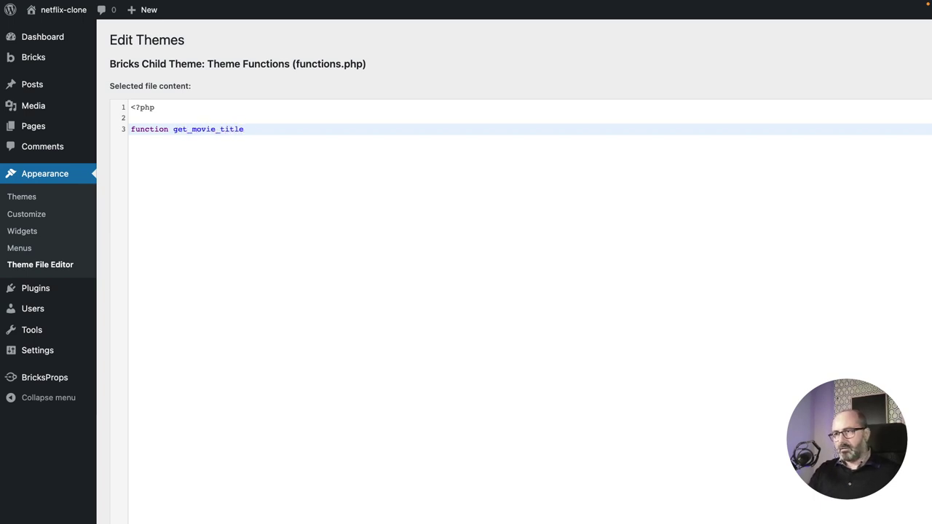
{"action": "type", "text": " () {"}
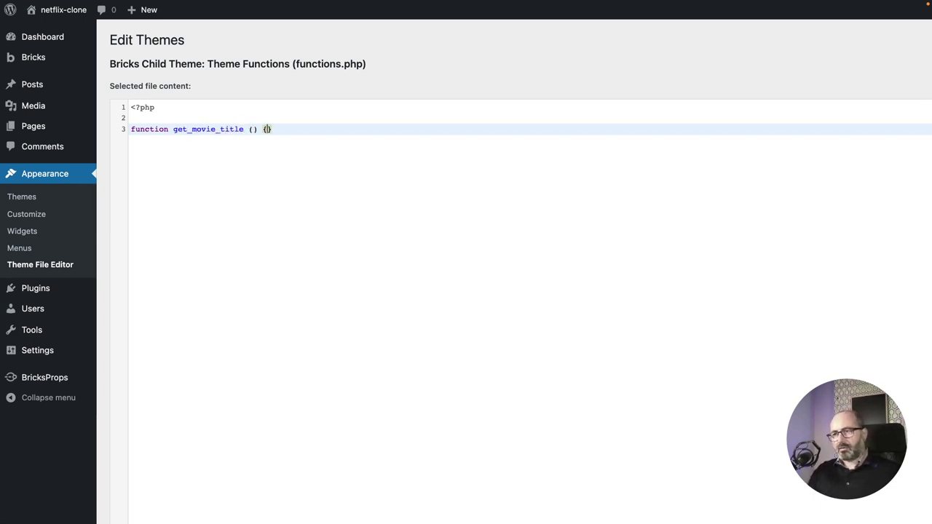
{"action": "key", "text": "Return"}
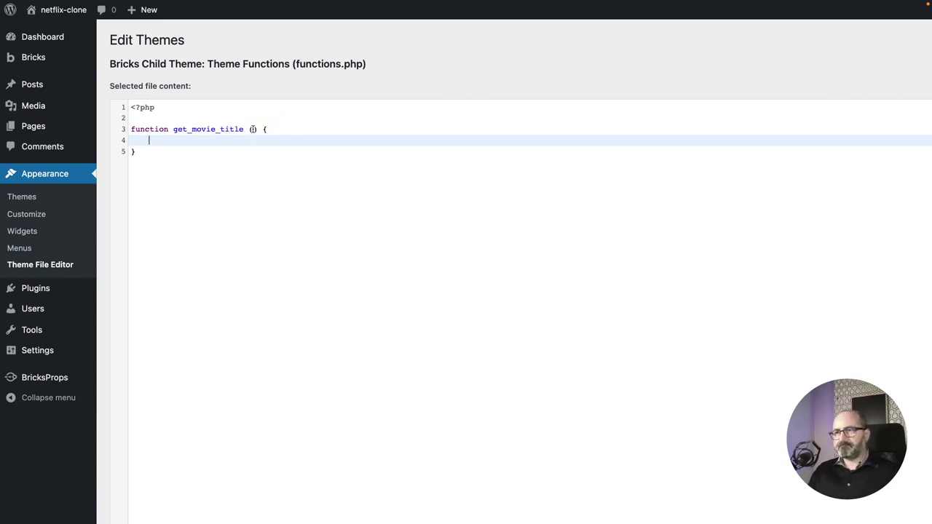
{"action": "left_click", "coordinate": [144, 75]}
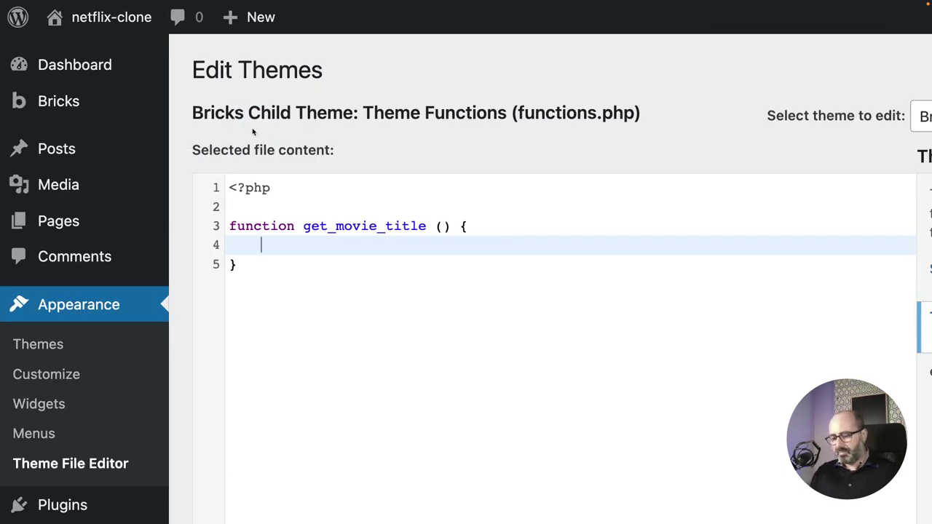
{"action": "type", "text": "return "}
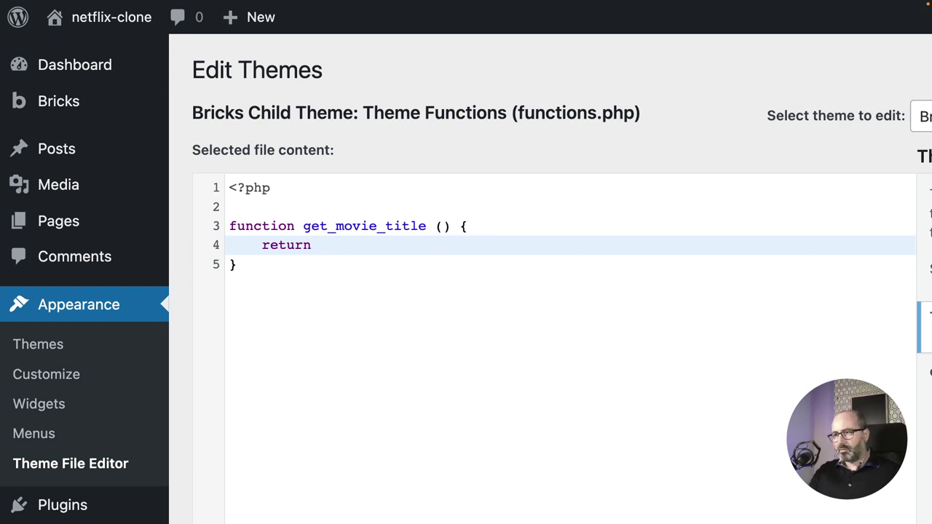
{"action": "type", "text": "''"}
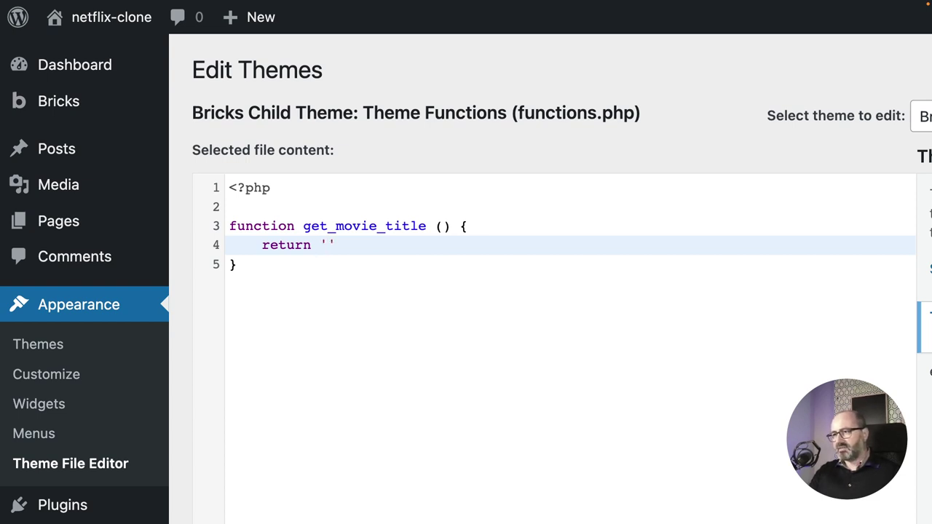
{"action": "type", "text": "This is the "}
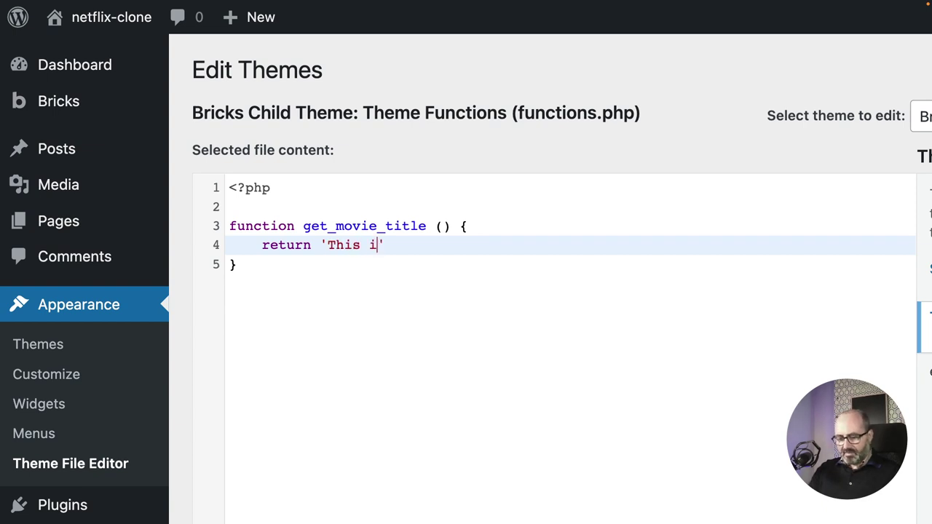
{"action": "type", "text": "title from "}
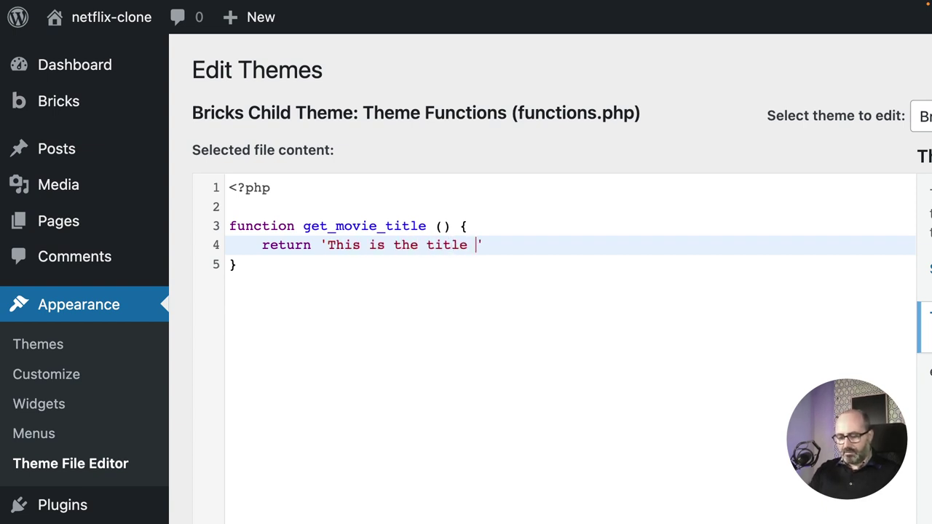
{"action": "type", "text": "functions"}
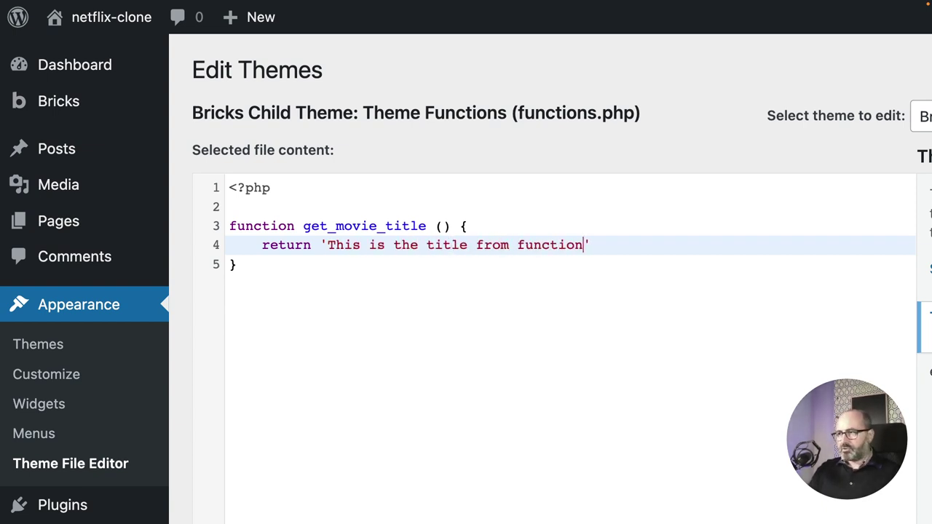
{"action": "type", "text": ".php'"}
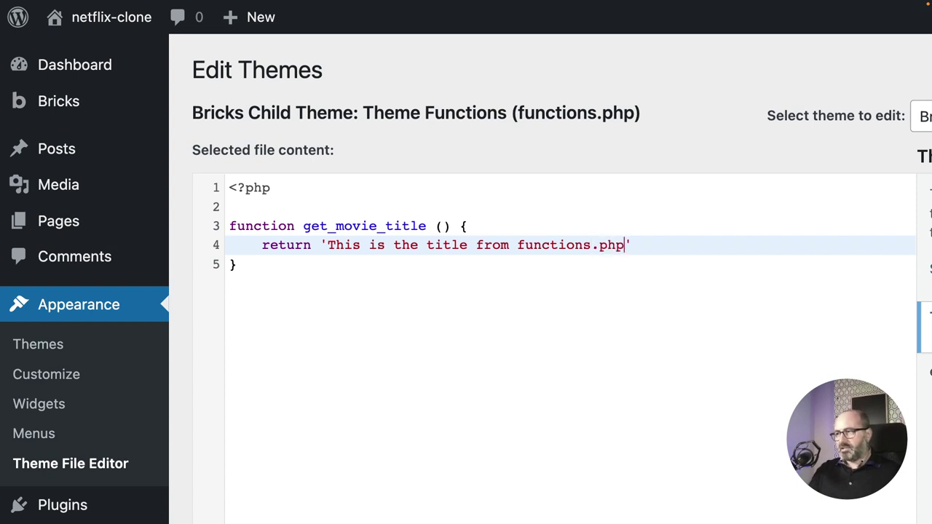
{"action": "type", "text": ";"}
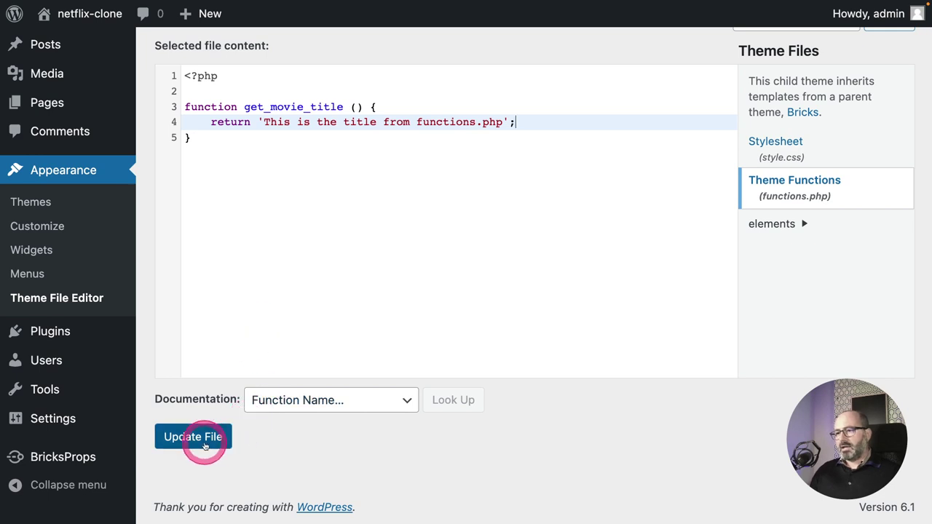
Save functions.php, then bring up the link options for the Pages menu.
{"action": "left_click", "coordinate": [205, 444]}
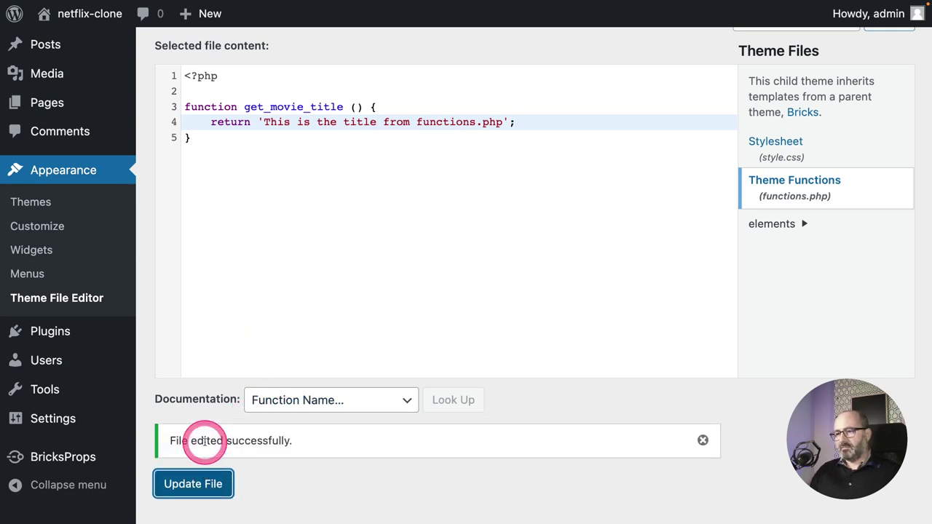
{"action": "mouse_move", "coordinate": [36, 93]}
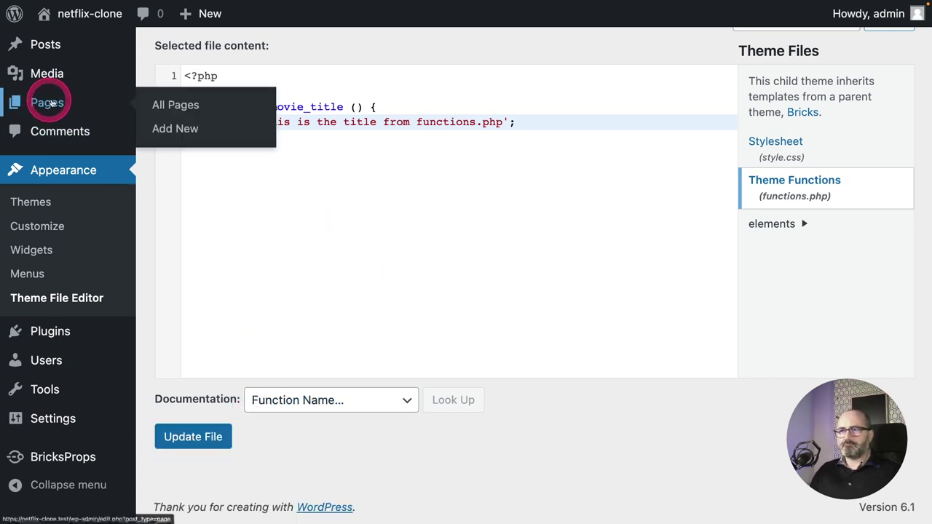
{"action": "right_click", "coordinate": [161, 104]}
Open the Pages list in a new tab and edit the Home page with Bricks.
{"action": "left_click", "coordinate": [175, 110]}
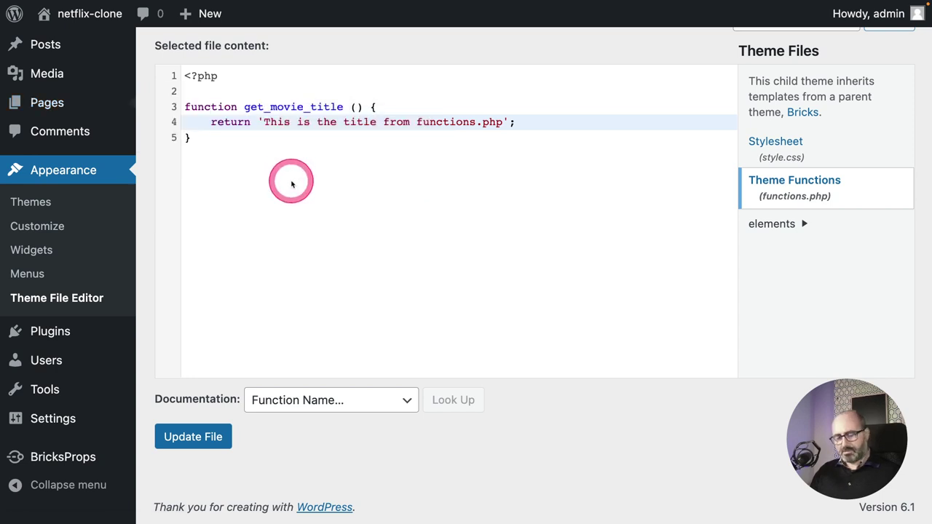
{"action": "key", "text": "ctrl+Tab"}
{"action": "left_click", "coordinate": [441, 216]}
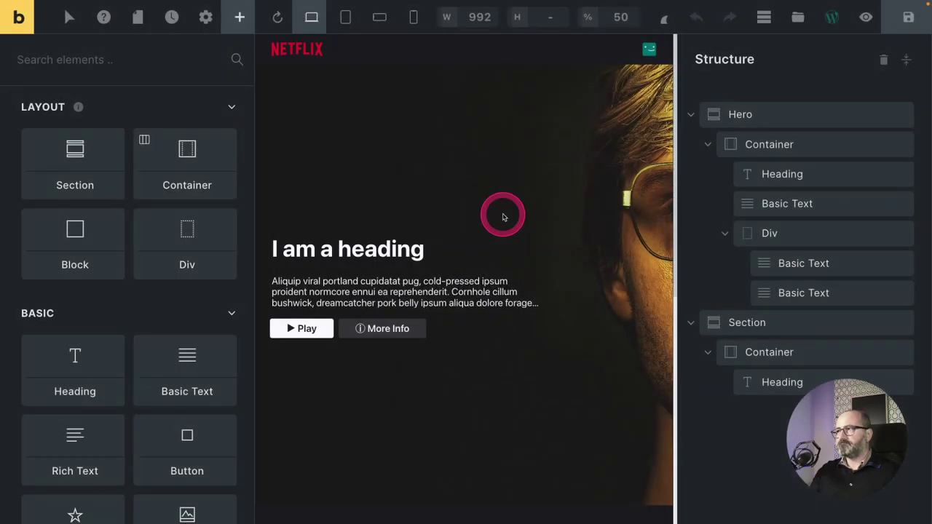
{"action": "key", "text": "ctrl+0"}
Select the hero heading and clear its 'I am a heading' text field.
{"action": "left_click", "coordinate": [235, 239]}
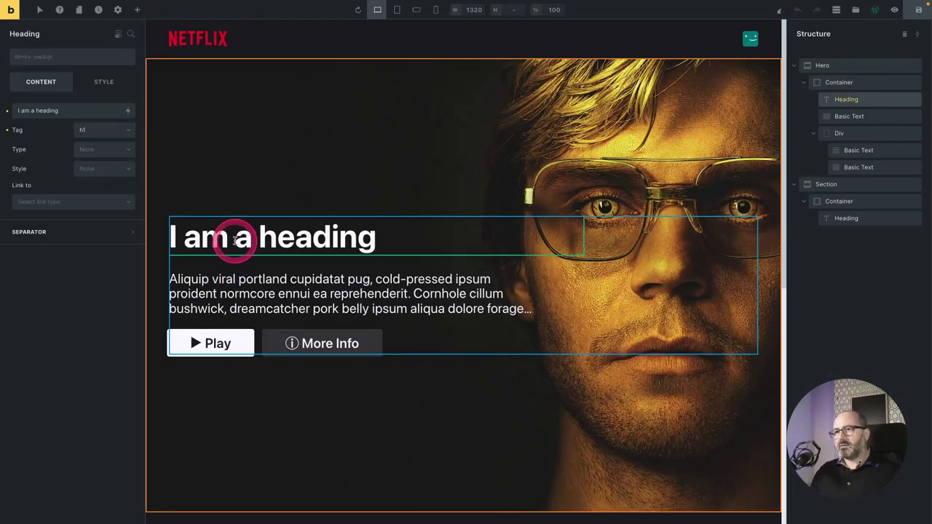
{"action": "left_click", "coordinate": [235, 239]}
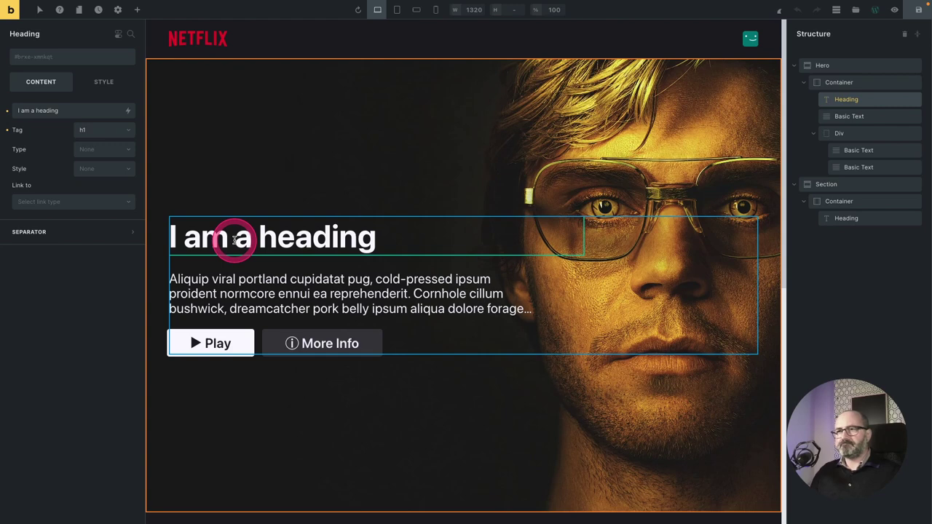
{"action": "left_click", "coordinate": [30, 112]}
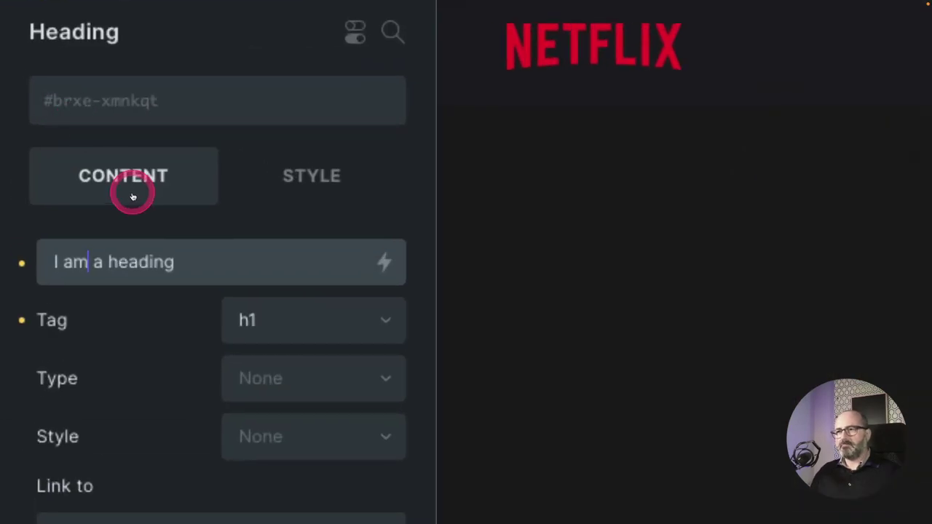
{"action": "key", "text": "ctrl+a"}
{"action": "key", "text": "BackSpace"}
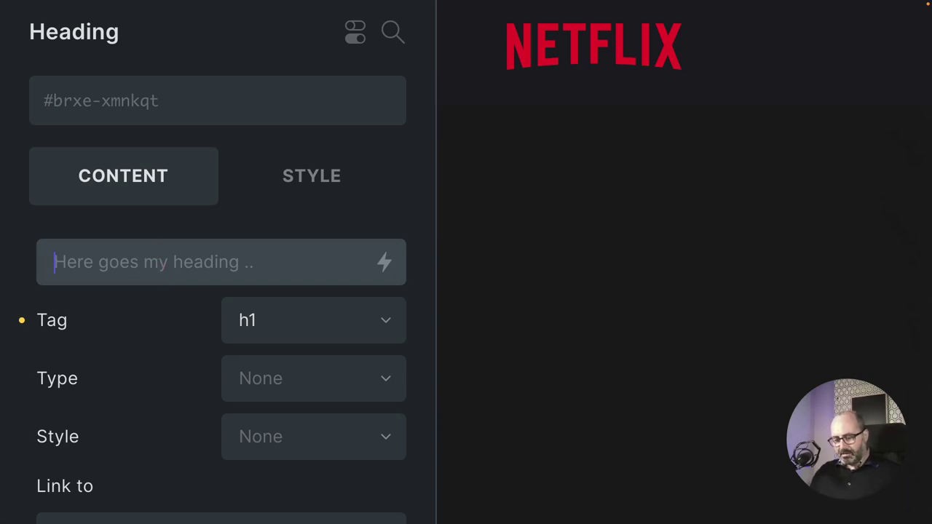
{"action": "type", "text": "{}"}
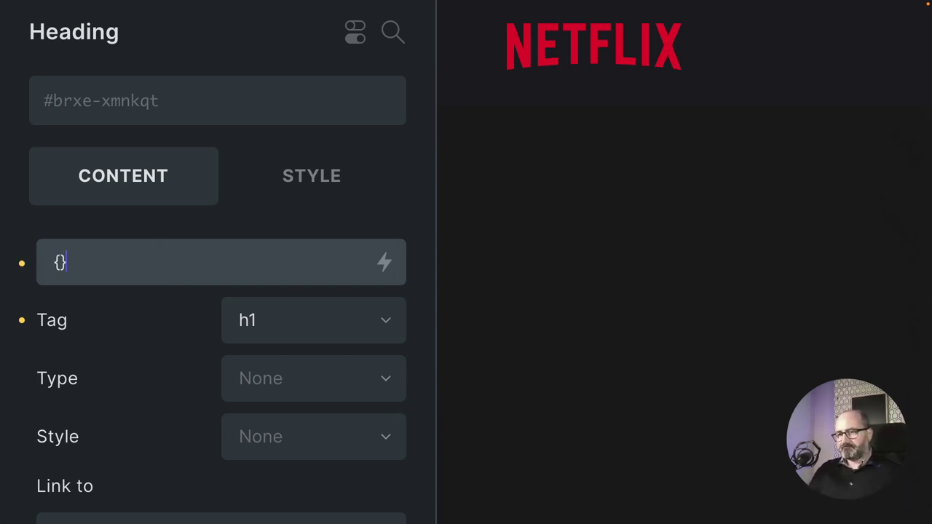
{"action": "key", "text": "BackSpace"}
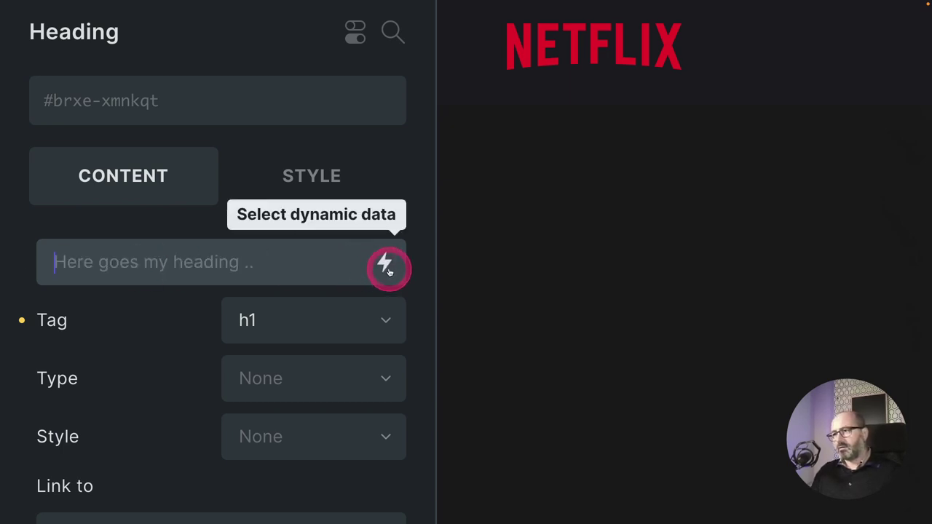
Insert the Output PHP function dynamic data tag into the heading, found by searching 'fun'.
{"action": "left_click", "coordinate": [384, 262]}
{"action": "scroll", "coordinate": [264, 341], "scroll_direction": "down", "scroll_amount": 15}
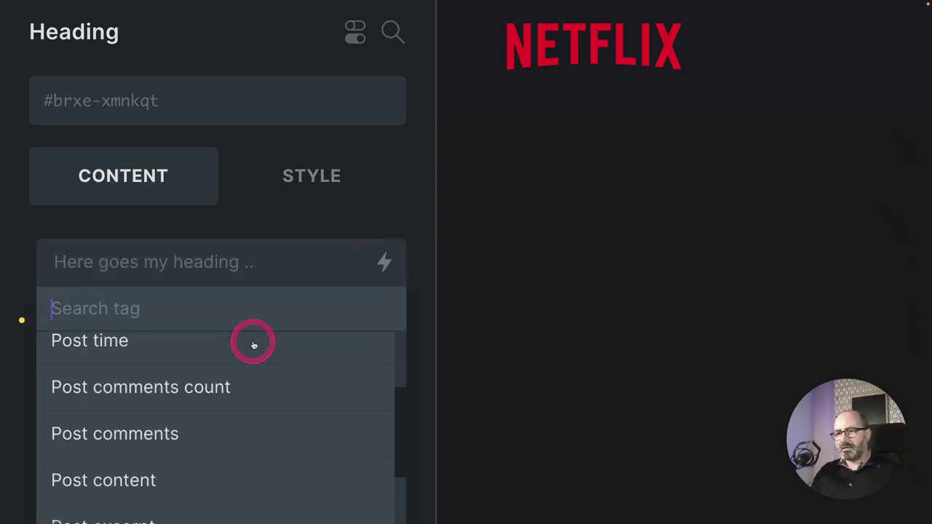
{"action": "scroll", "coordinate": [223, 373], "scroll_direction": "down", "scroll_amount": 8}
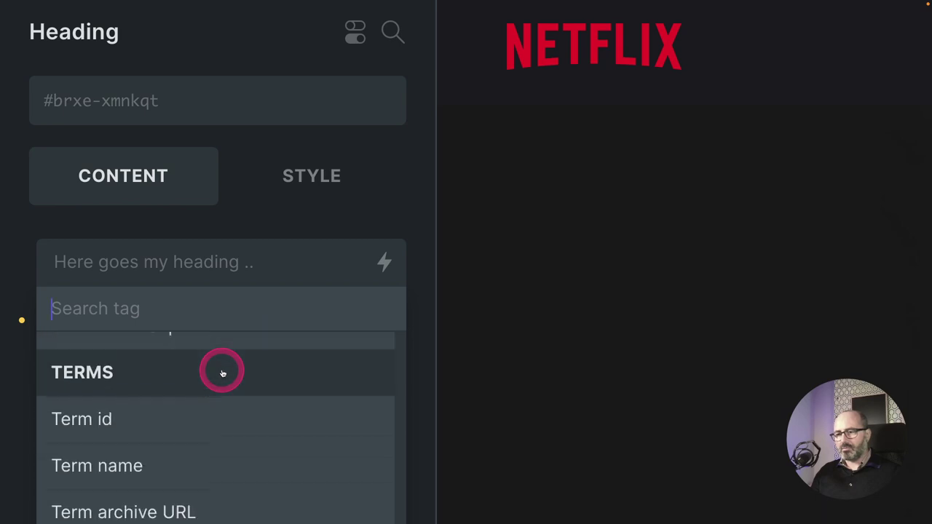
{"action": "left_click", "coordinate": [191, 322]}
{"action": "type", "text": "fun"}
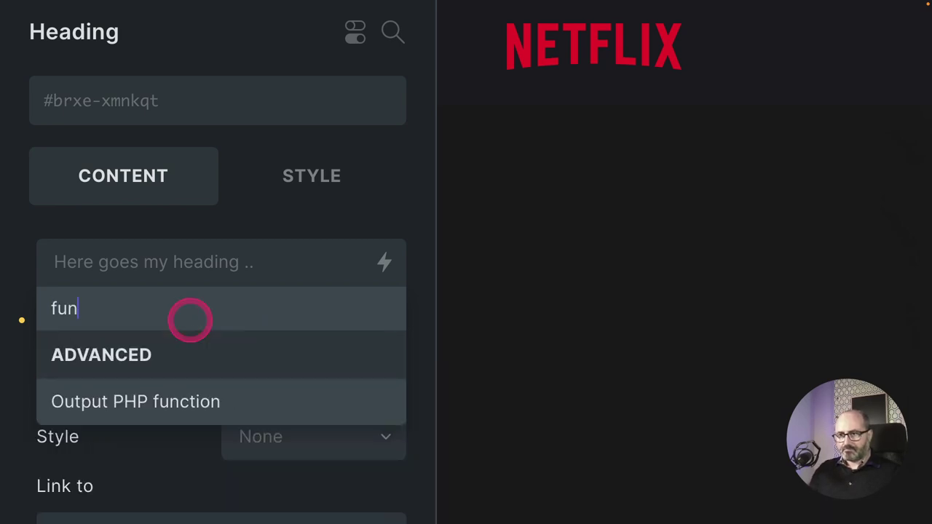
{"action": "left_click", "coordinate": [119, 401]}
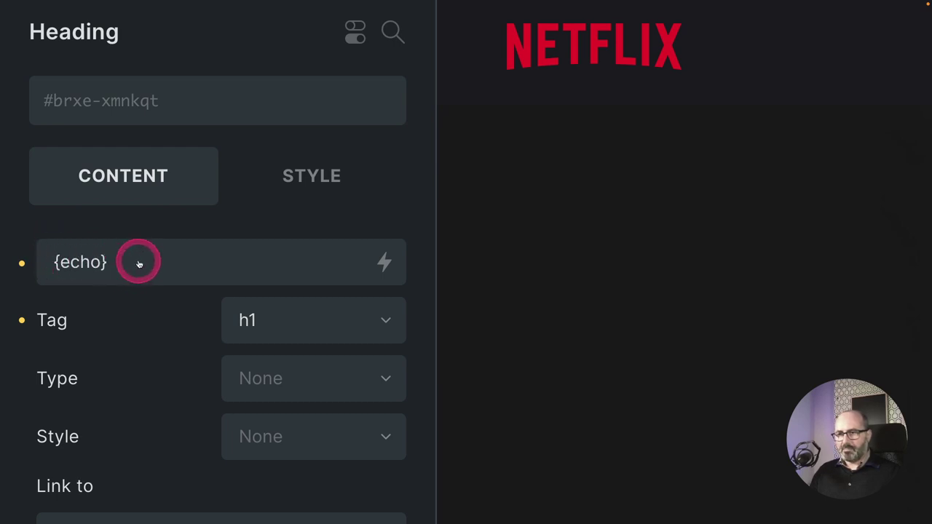
Edit the tag to {echo:get_movie_title} and reload the live page to see the title.
{"action": "left_click_drag", "start_coordinate": [137, 265], "coordinate": [42, 262]}
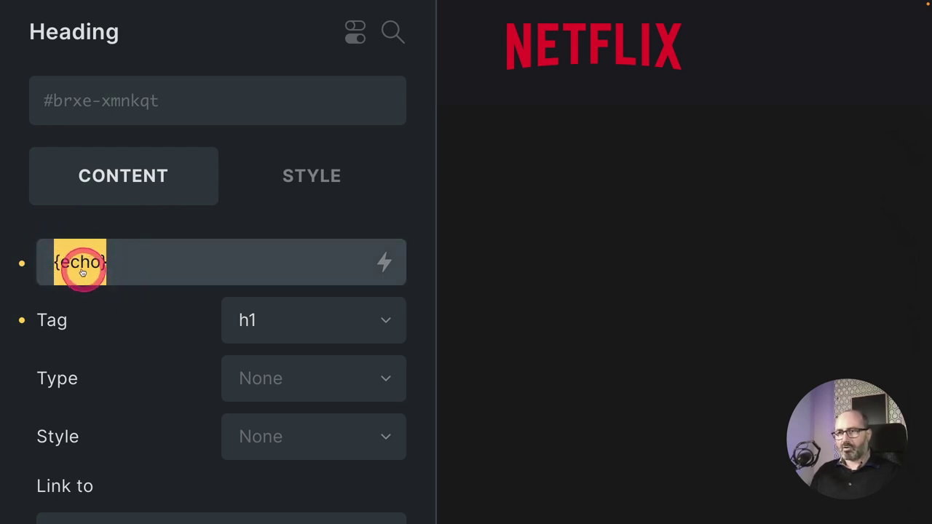
{"action": "double_click", "coordinate": [65, 264]}
{"action": "key", "text": "BackSpace"}
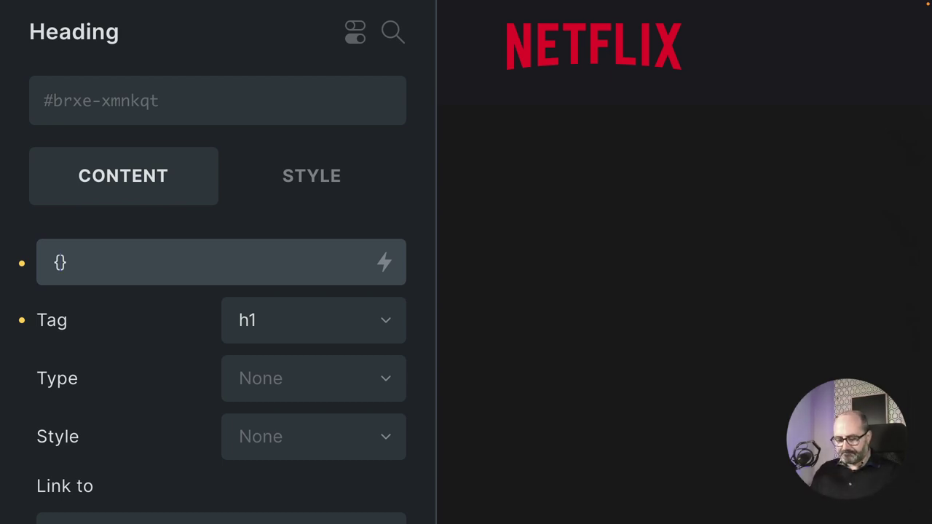
{"action": "type", "text": "echo"}
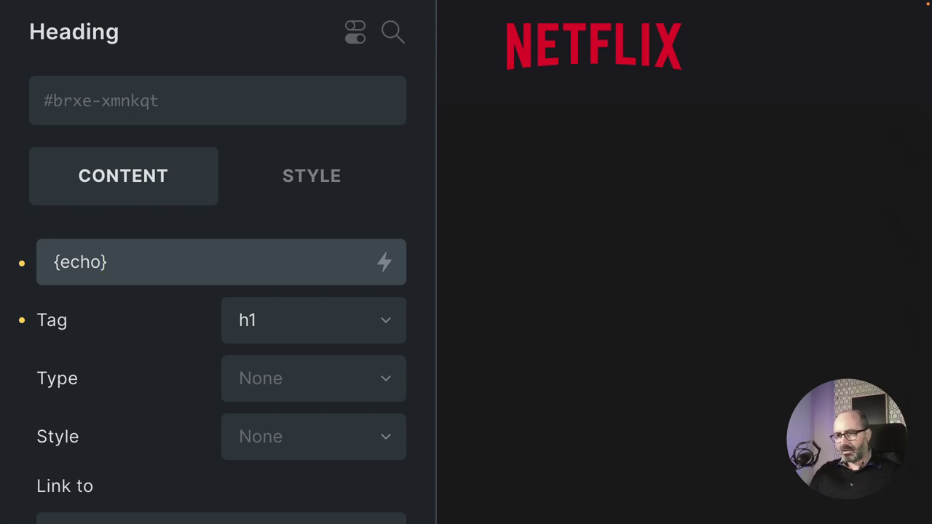
{"action": "type", "text": ":"}
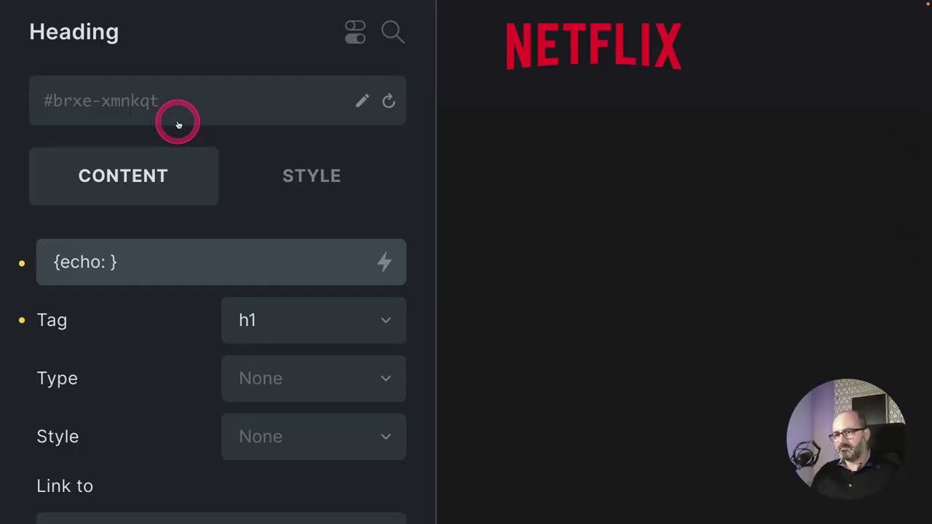
{"action": "type", "text": "get"}
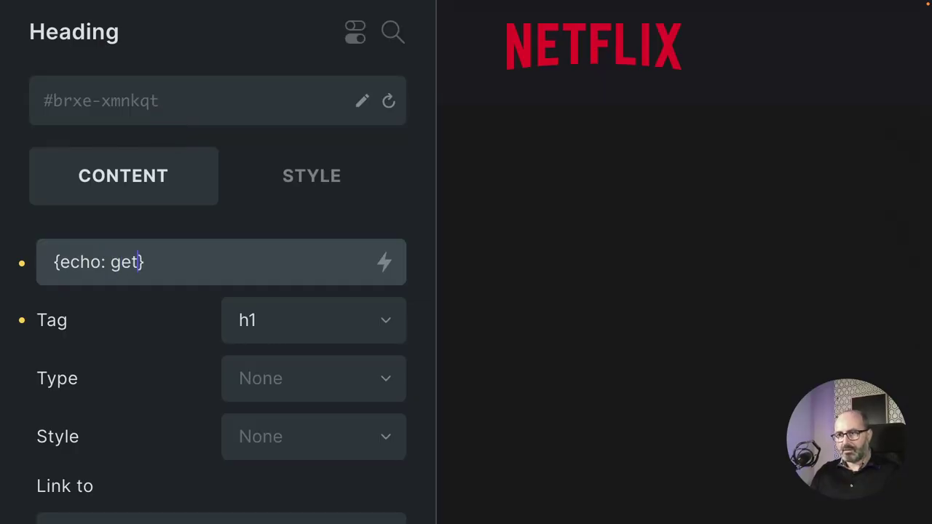
{"action": "type", "text": "_movie"}
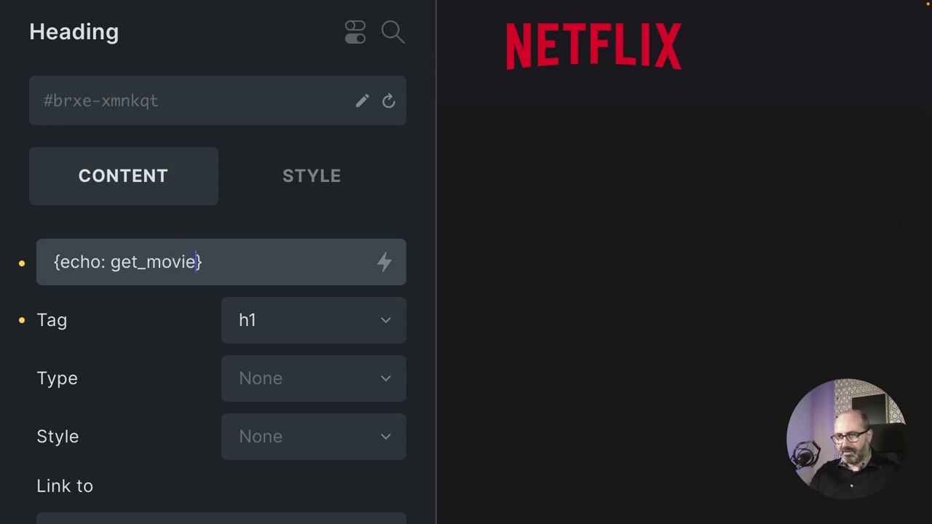
{"action": "type", "text": "_title"}
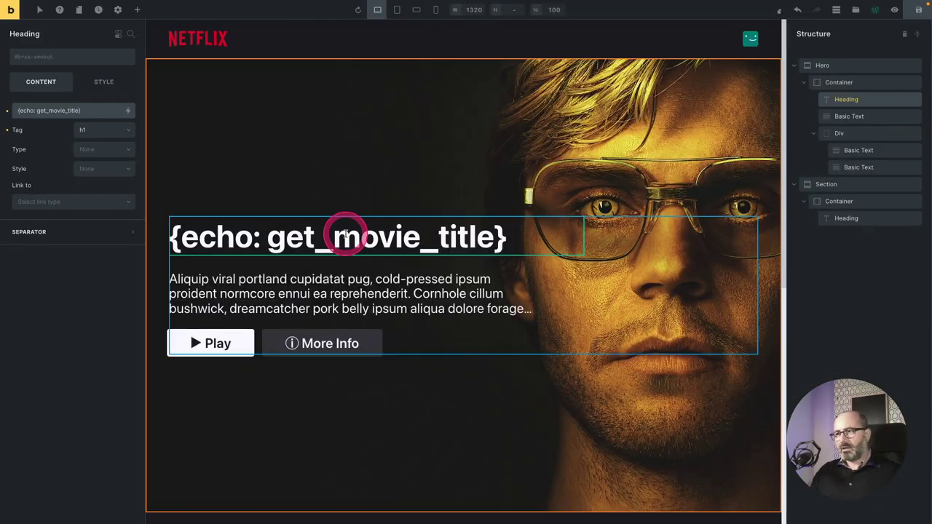
{"action": "left_click", "coordinate": [352, 197]}
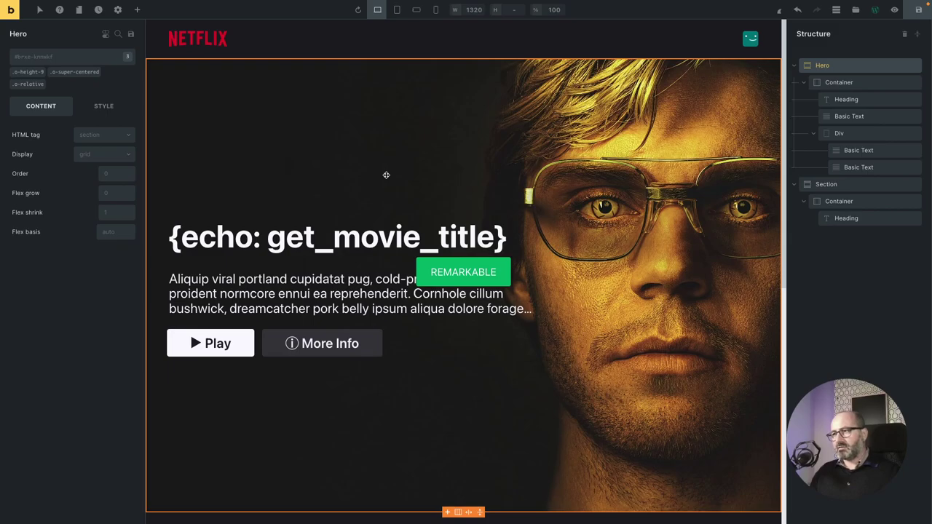
{"action": "key", "text": "ctrl+Tab"}
{"action": "key", "text": "ctrl+r"}
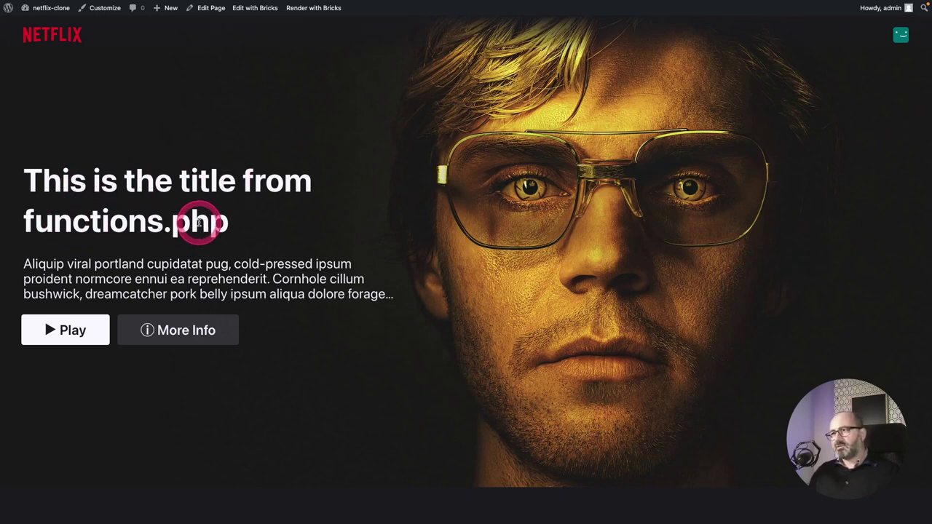
Return to functions.php in the Theme File Editor and highlight the returned title string.
{"action": "key", "text": "ctrl+shift+Tab"}
{"action": "key", "text": "ctrl+shift+Tab"}
{"action": "left_click", "coordinate": [327, 222]}
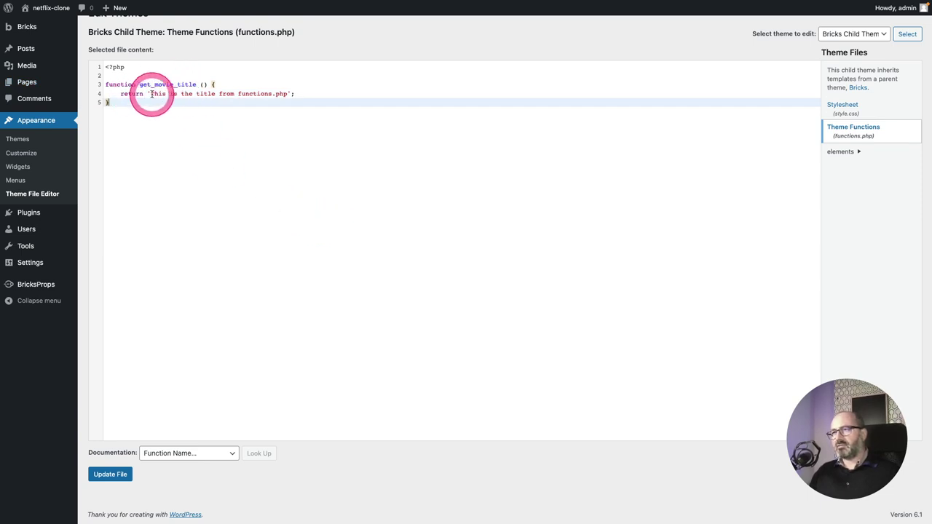
{"action": "left_click_drag", "start_coordinate": [290, 94], "coordinate": [152, 95]}
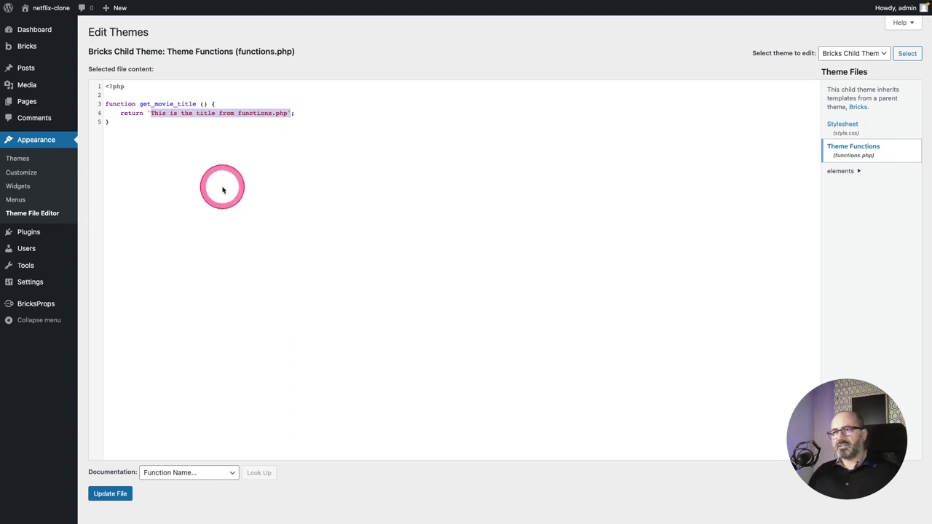
{"action": "mouse_move", "coordinate": [31, 53]}
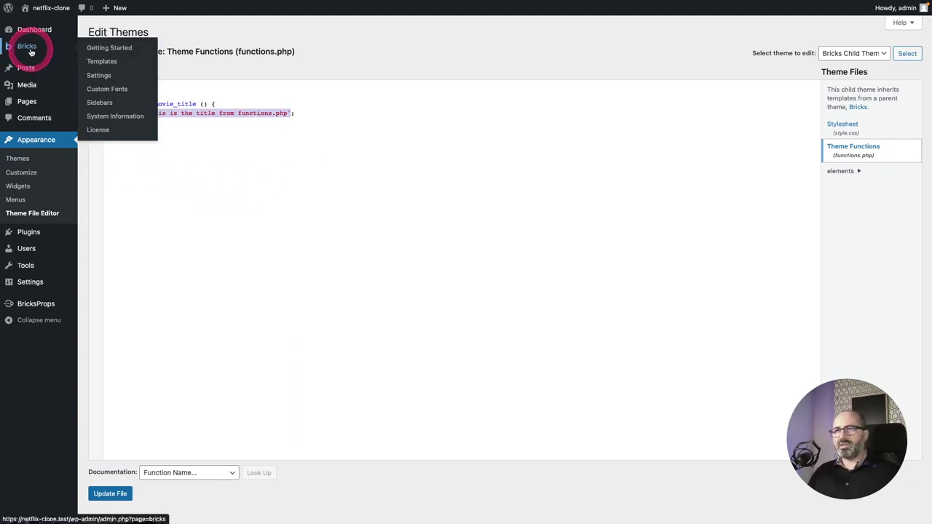
Enable 'Render dynamic data text on canvas' in Bricks Settings > Builder and save the settings.
{"action": "right_click", "coordinate": [95, 74]}
{"action": "left_click", "coordinate": [246, 103]}
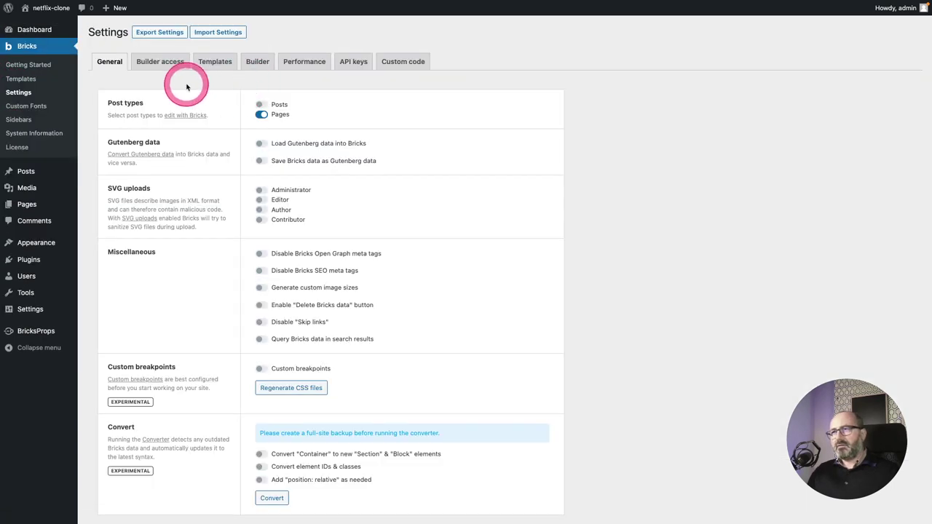
{"action": "left_click", "coordinate": [258, 63]}
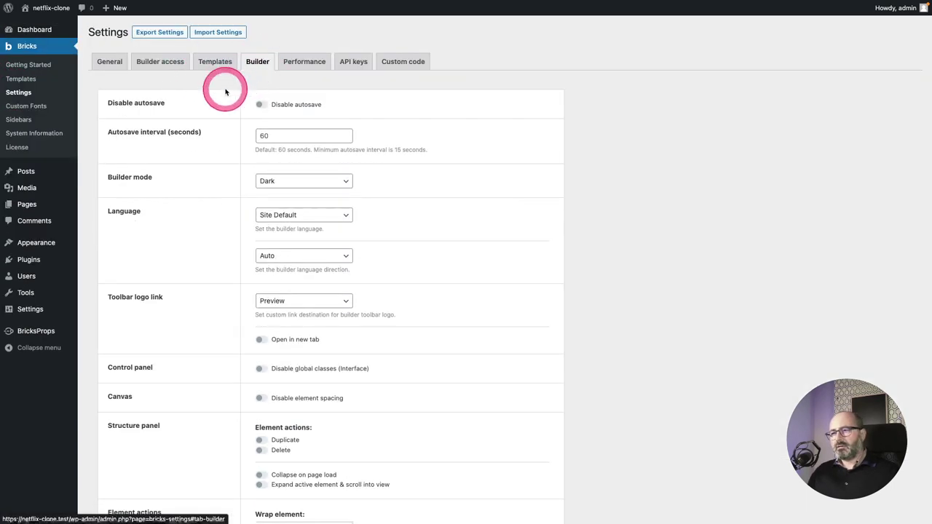
{"action": "left_click", "coordinate": [197, 220]}
{"action": "scroll", "coordinate": [200, 226], "scroll_direction": "down", "scroll_amount": 5}
{"action": "scroll", "coordinate": [199, 226], "scroll_direction": "down", "scroll_amount": 3}
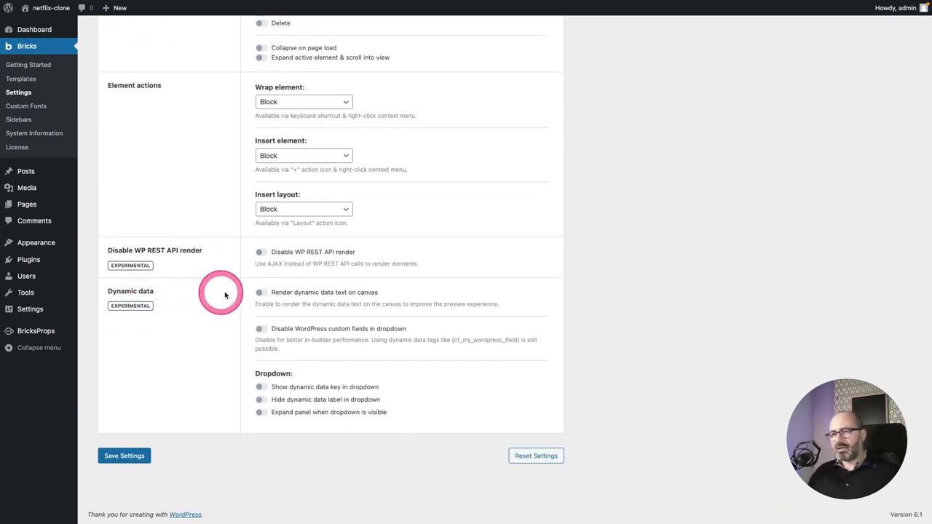
{"action": "left_click_drag", "start_coordinate": [270, 295], "coordinate": [389, 297]}
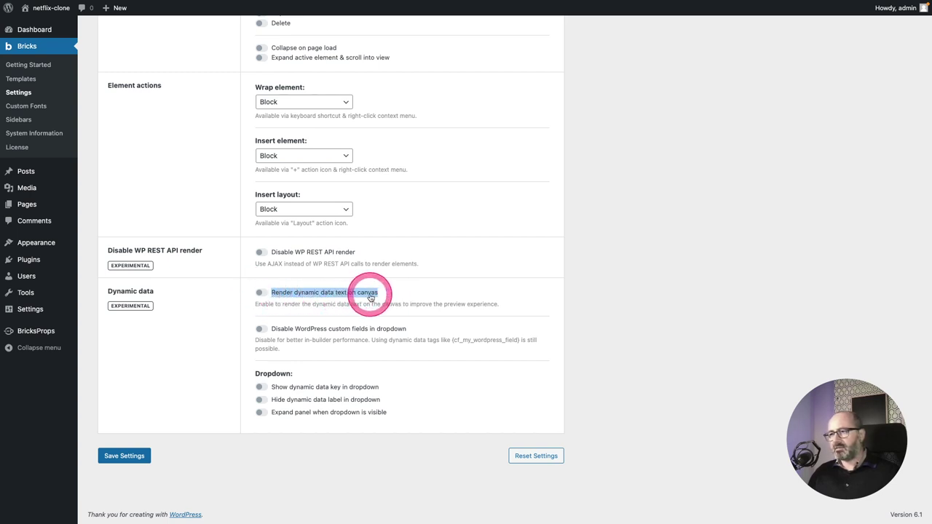
{"action": "left_click", "coordinate": [259, 293]}
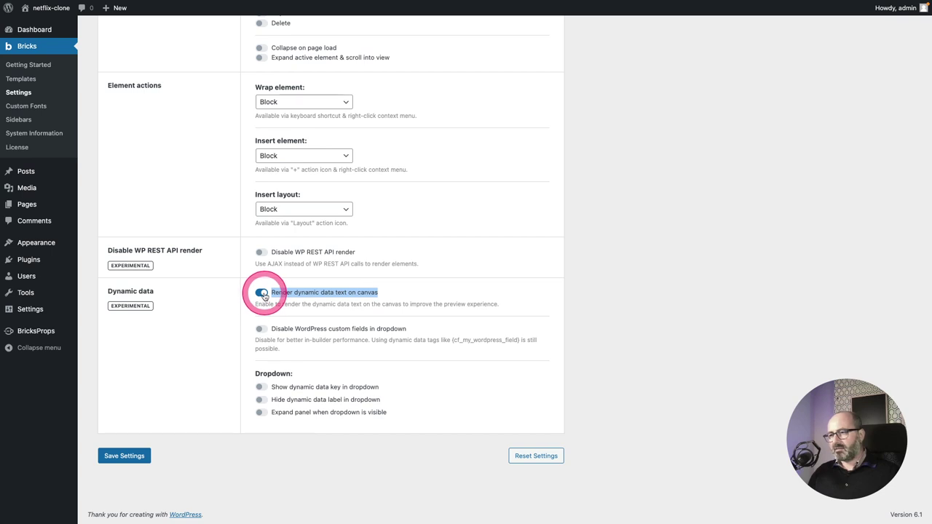
{"action": "left_click", "coordinate": [124, 456]}
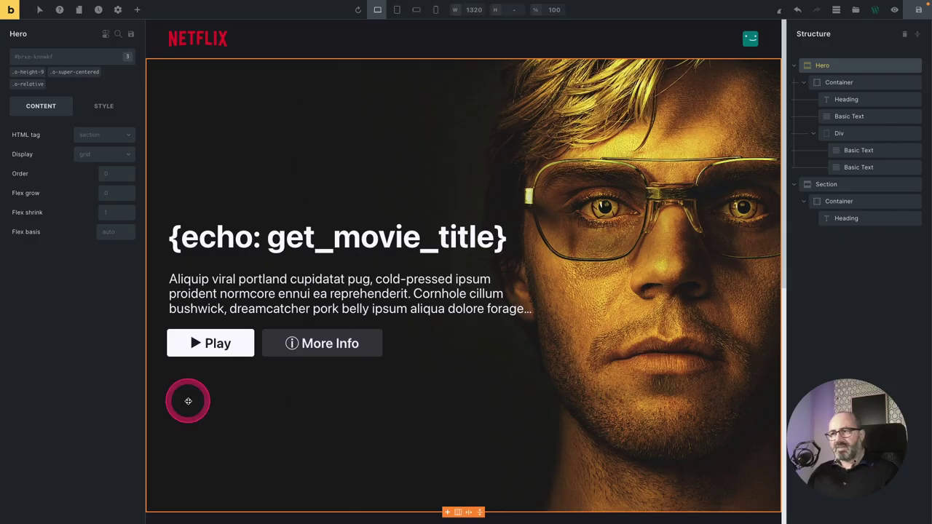
{"action": "left_click", "coordinate": [277, 193]}
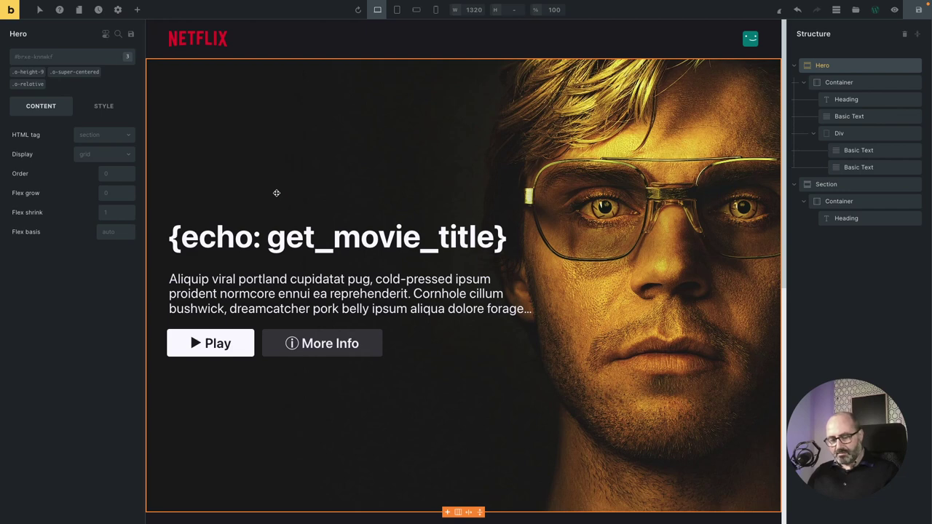
Reload the builder and select the heading and Hero section to confirm the rendered PHP title.
{"action": "key", "text": "ctrl+r"}
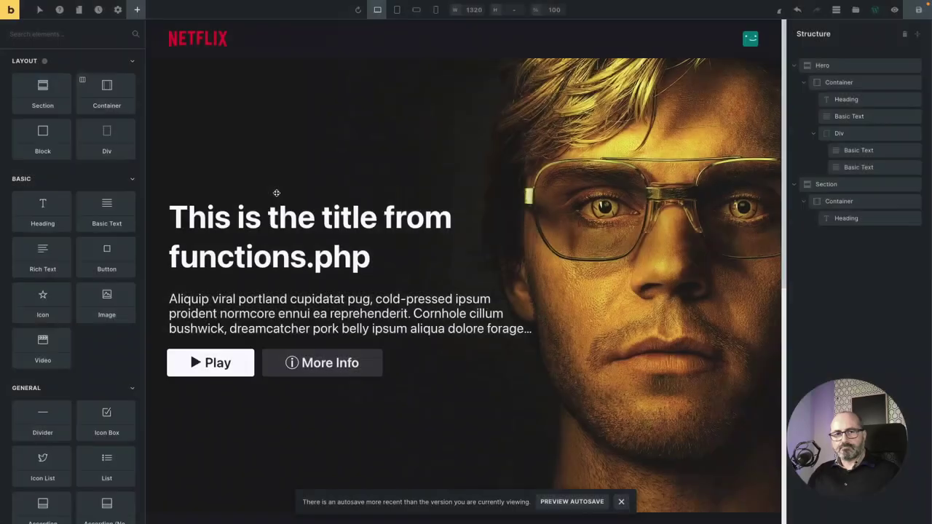
{"action": "left_click", "coordinate": [216, 212]}
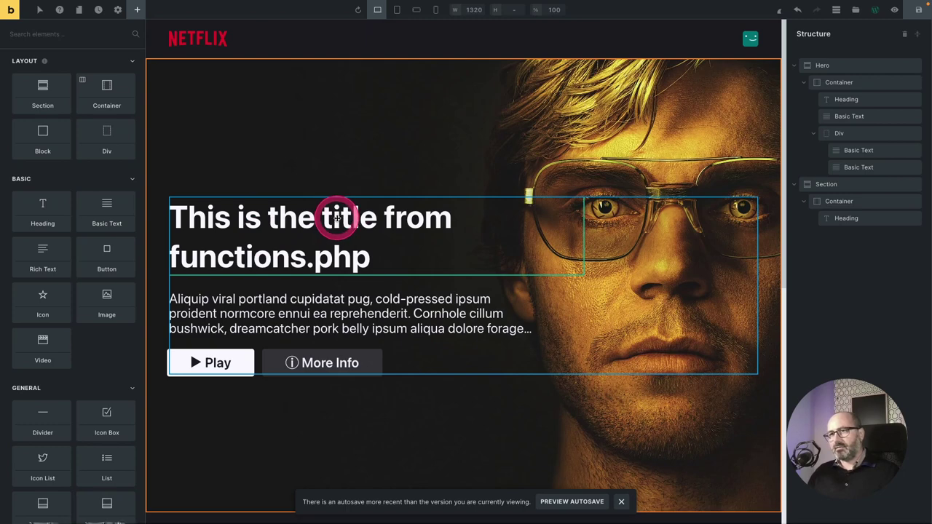
{"action": "left_click", "coordinate": [357, 168]}
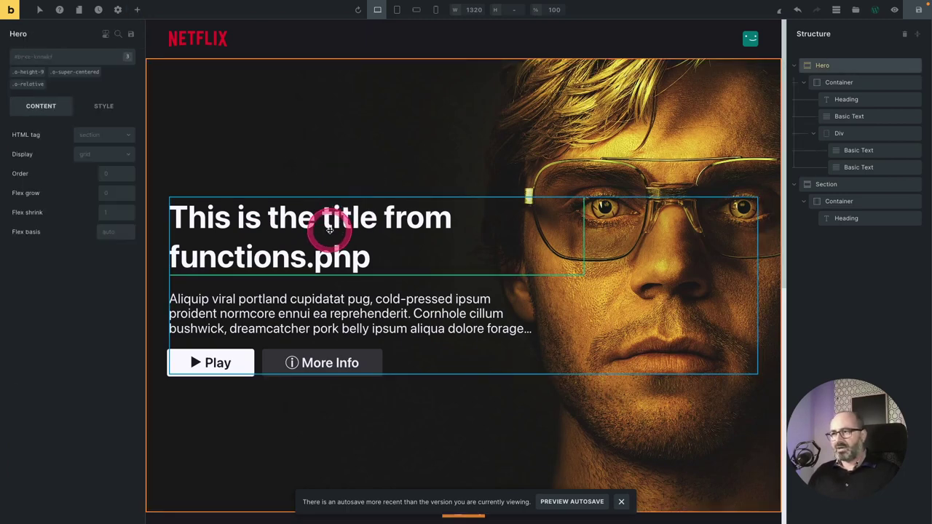
{"action": "left_click", "coordinate": [329, 223]}
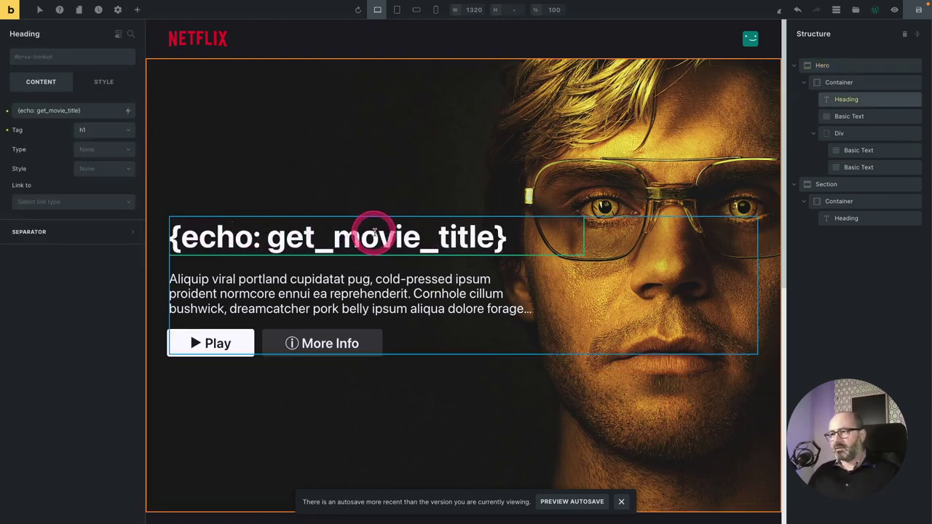
{"action": "left_click", "coordinate": [429, 163]}
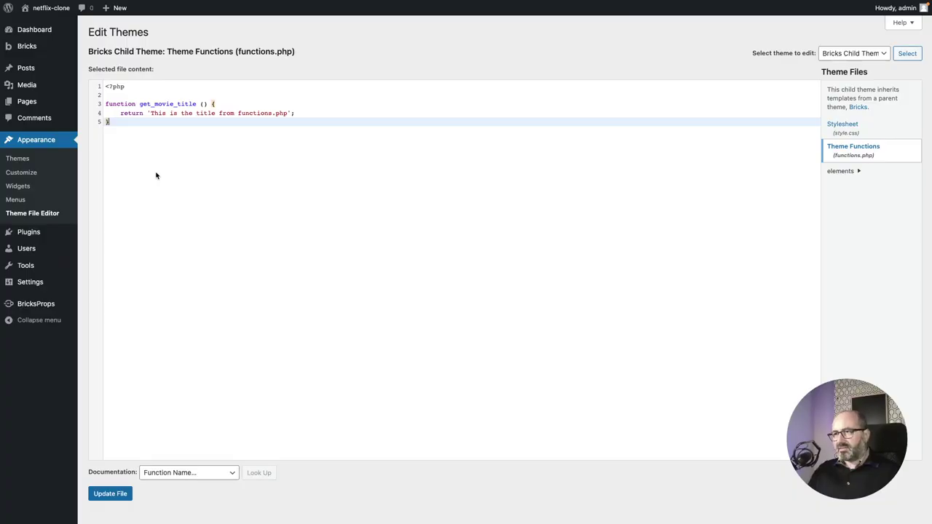
Replace get_movie_title with define( 'TMDB_API_KEY' , 'YOUR_ACTUAL_API_KEY' ); in functions.php.
{"action": "key", "text": "super+plus"}
{"action": "key", "text": "super+plus"}
{"action": "key", "text": "super+plus"}
{"action": "key", "text": "super+plus"}
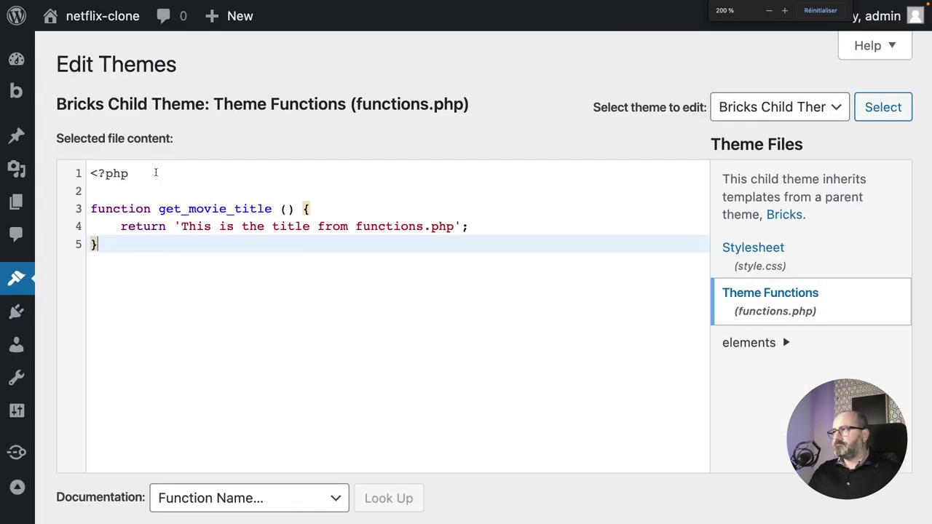
{"action": "left_click_drag", "start_coordinate": [115, 245], "coordinate": [91, 195]}
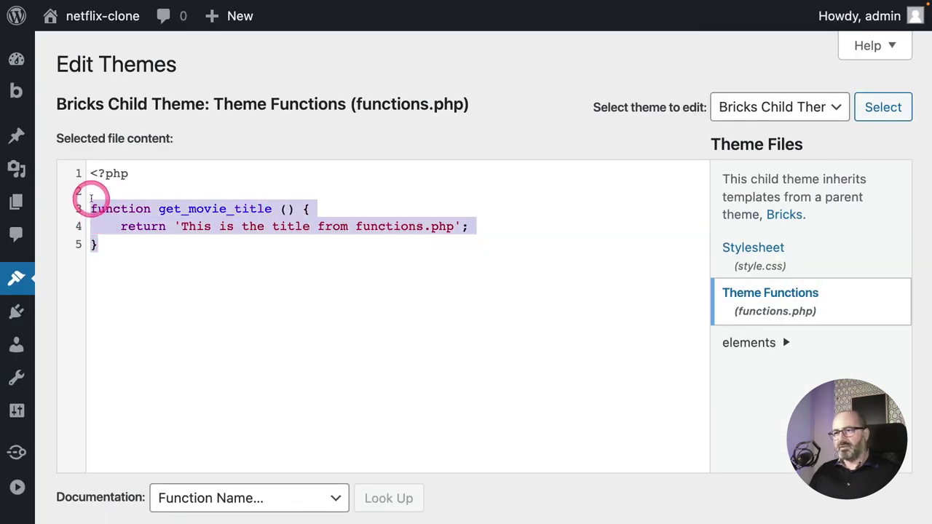
{"action": "key", "text": "BackSpace"}
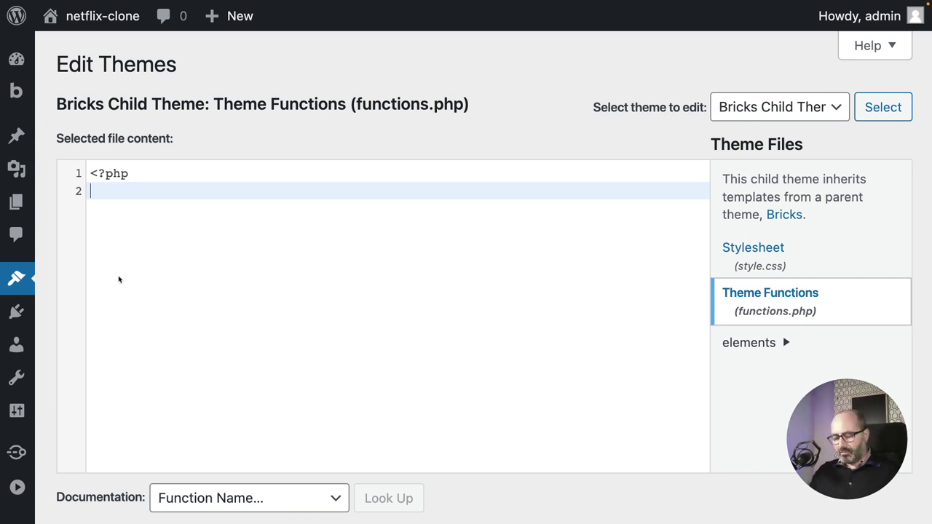
{"action": "type", "text": "def"}
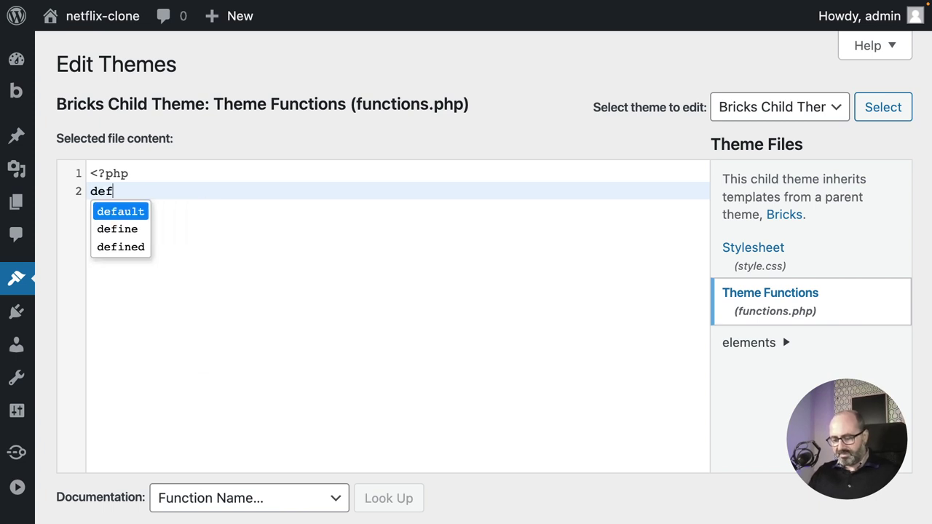
{"action": "type", "text": "ine("}
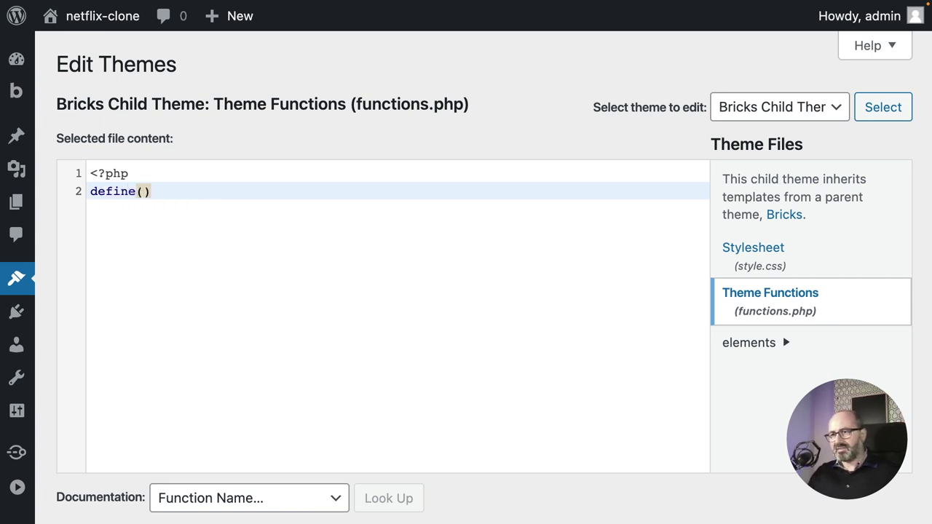
{"action": "type", "text": " '"}
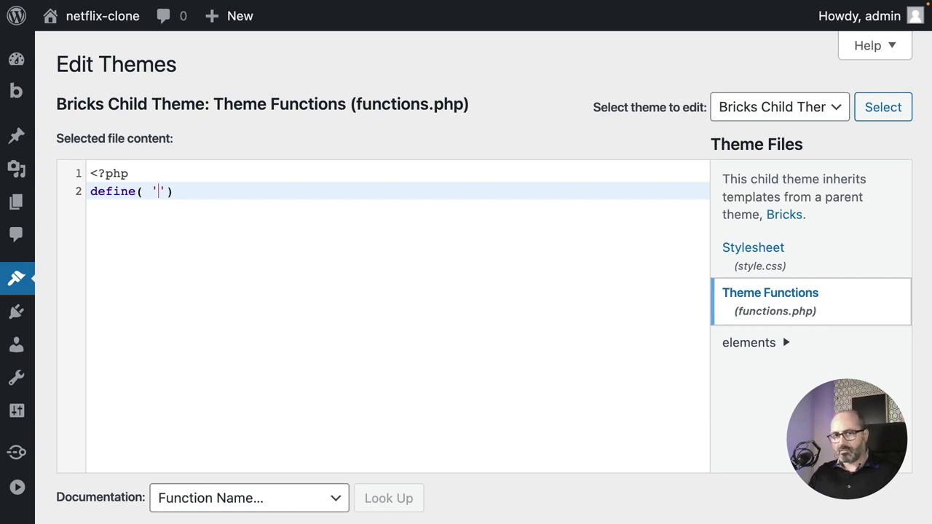
{"action": "type", "text": "THD"}
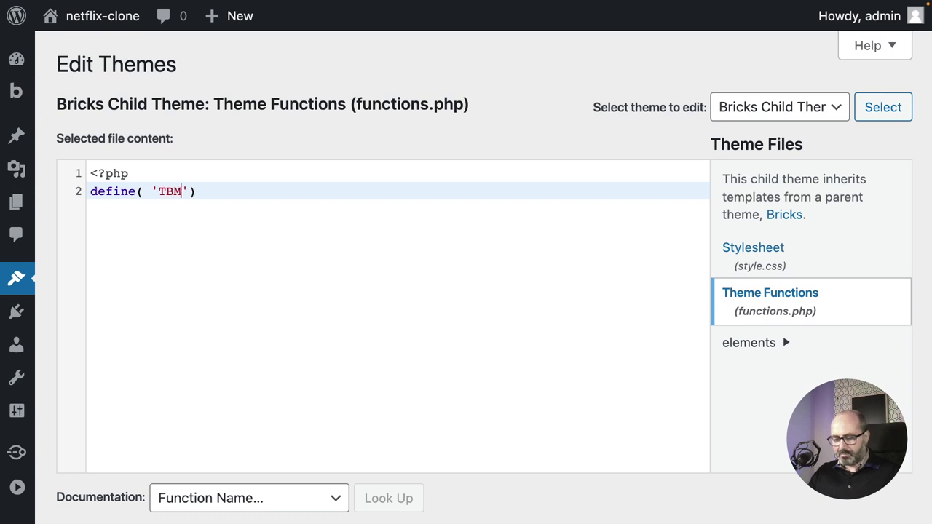
{"action": "key", "text": "BackSpace"}
{"action": "key", "text": "BackSpace"}
{"action": "type", "text": "MD"}
{"action": "type", "text": "B_API"}
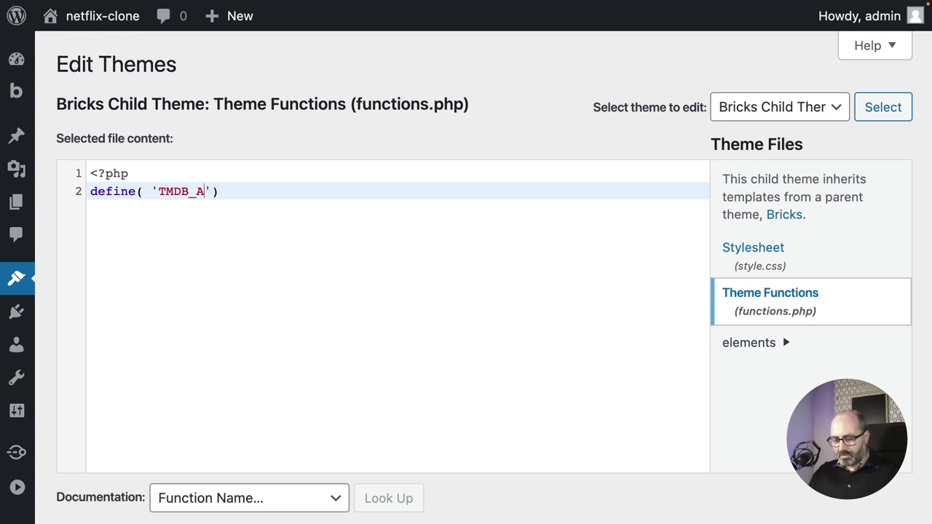
{"action": "type", "text": "_K"}
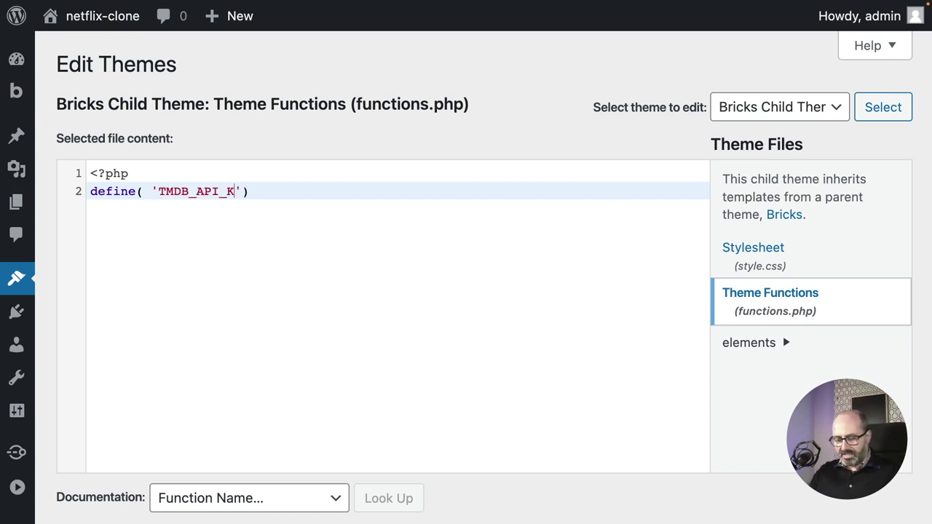
{"action": "type", "text": "EY' , '"}
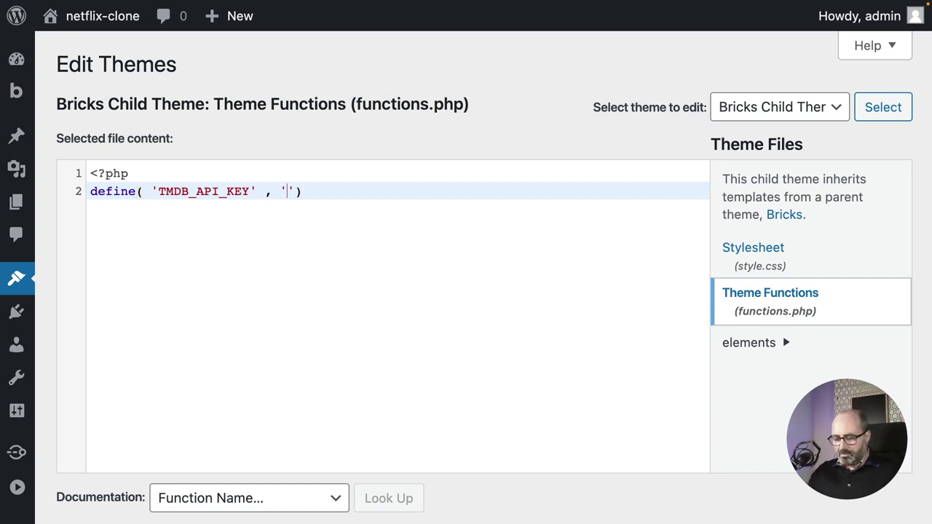
{"action": "type", "text": "YOUR_A"}
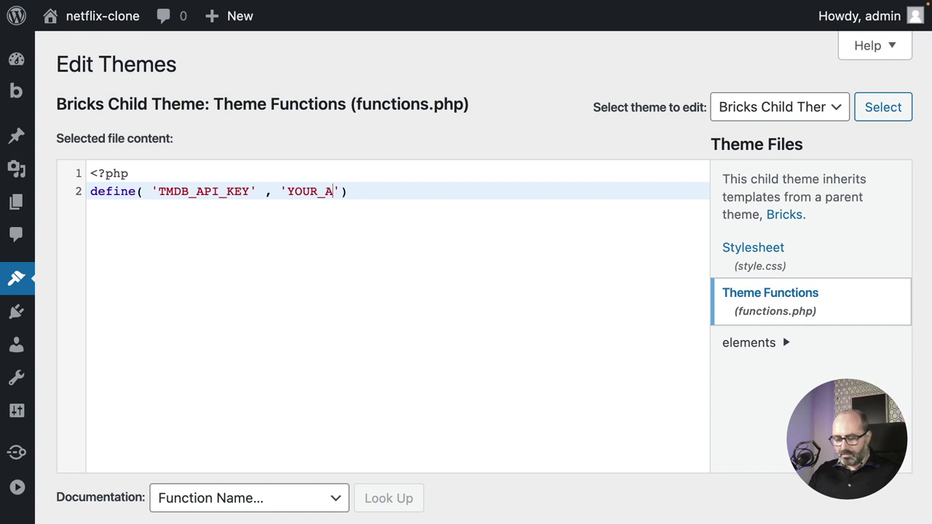
{"action": "type", "text": "CT UAL_API"}
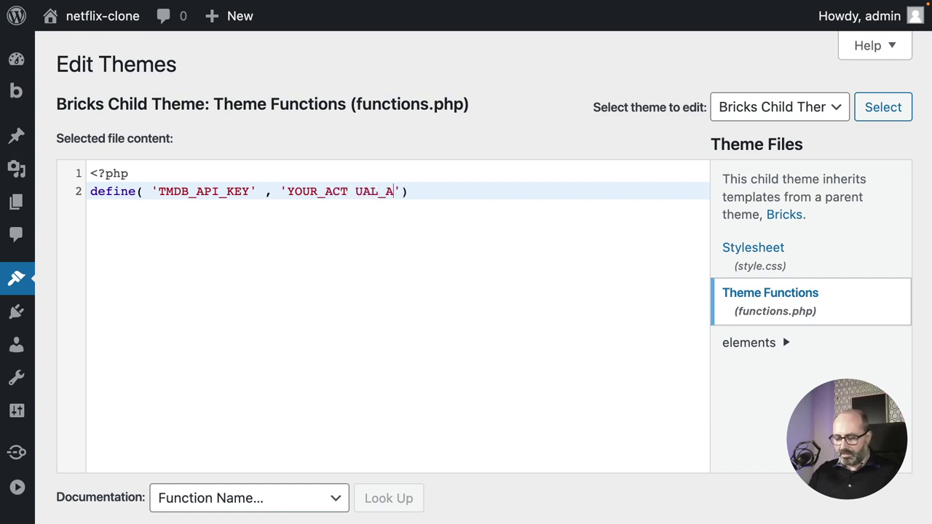
{"action": "type", "text": "_K"}
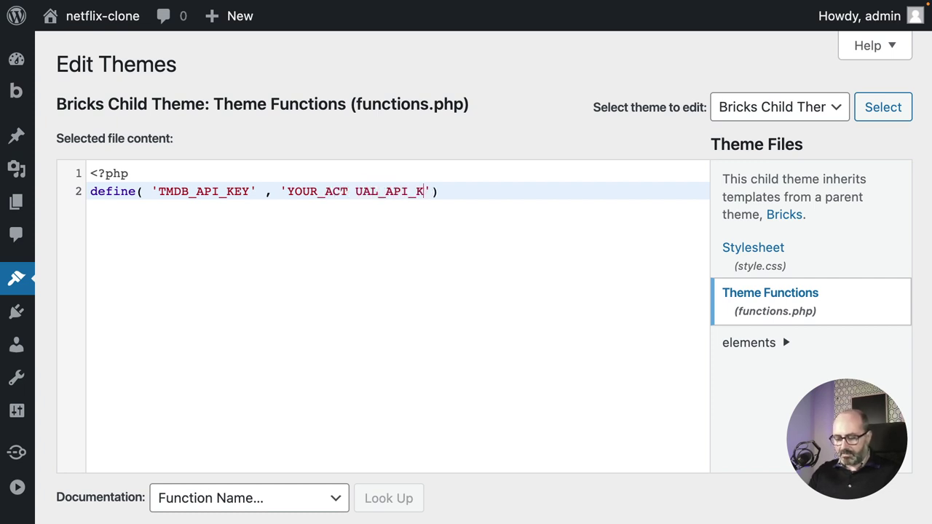
{"action": "type", "text": "EY"}
{"action": "key", "text": "End"}
{"action": "type", "text": ";"}
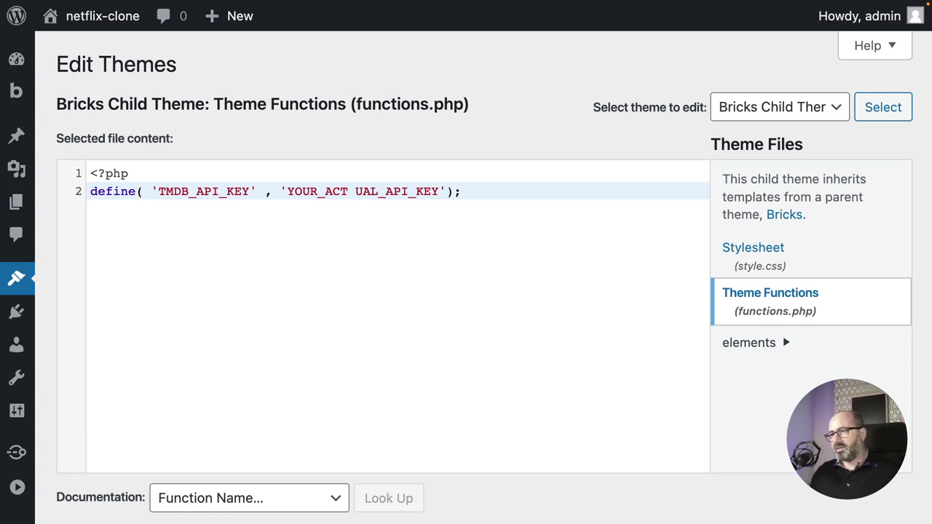
Fix the stray space, type an API key value into the placeholder, and add blank lines below.
{"action": "left_click", "coordinate": [351, 190]}
{"action": "key", "text": "BackSpace"}
{"action": "double_click", "coordinate": [350, 191]}
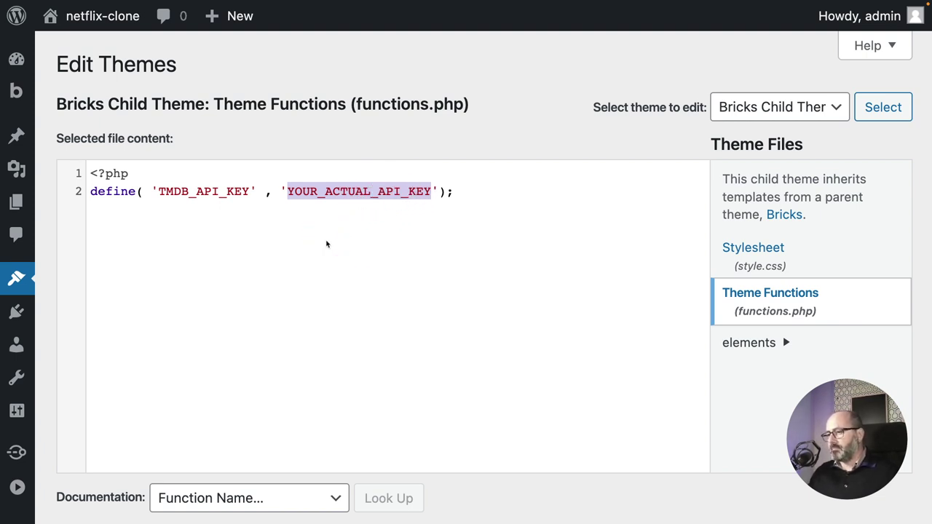
{"action": "type", "text": "v,efkqb,rkeq,breq,bùrt,bqùrsgbns"}
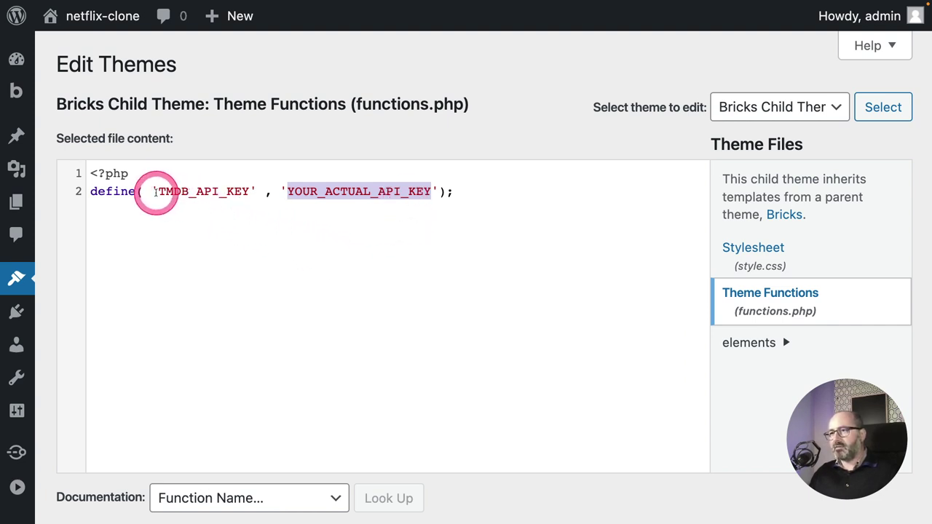
{"action": "left_click_drag", "start_coordinate": [156, 191], "coordinate": [250, 191]}
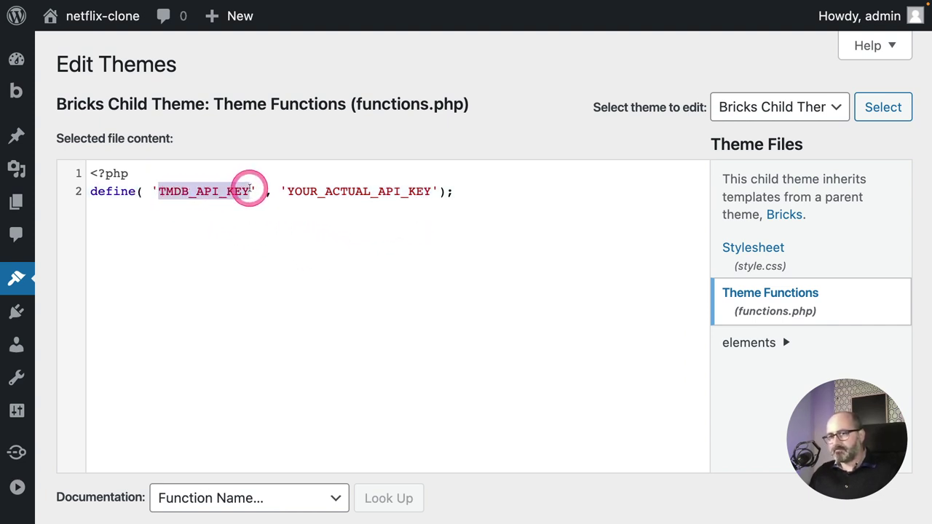
{"action": "left_click", "coordinate": [198, 223]}
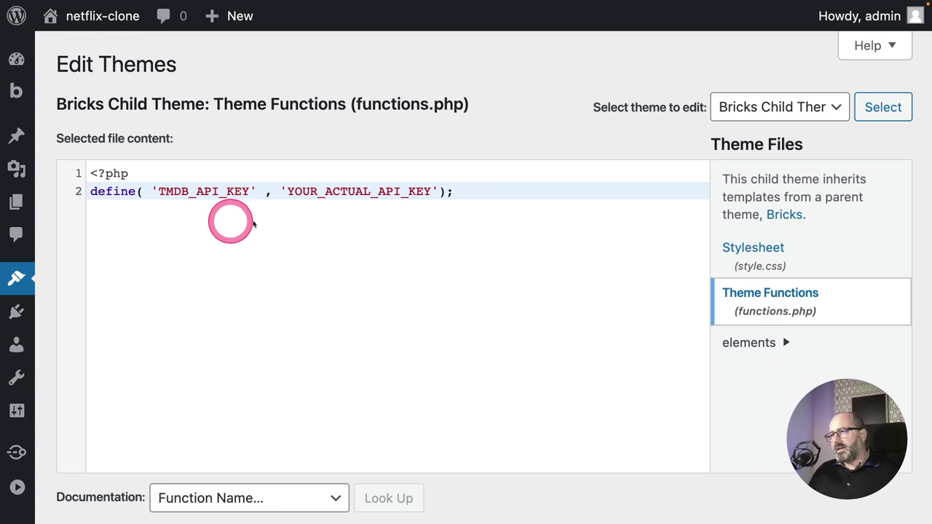
{"action": "left_click", "coordinate": [356, 227]}
{"action": "key", "text": "Return"}
{"action": "key", "text": "Return"}
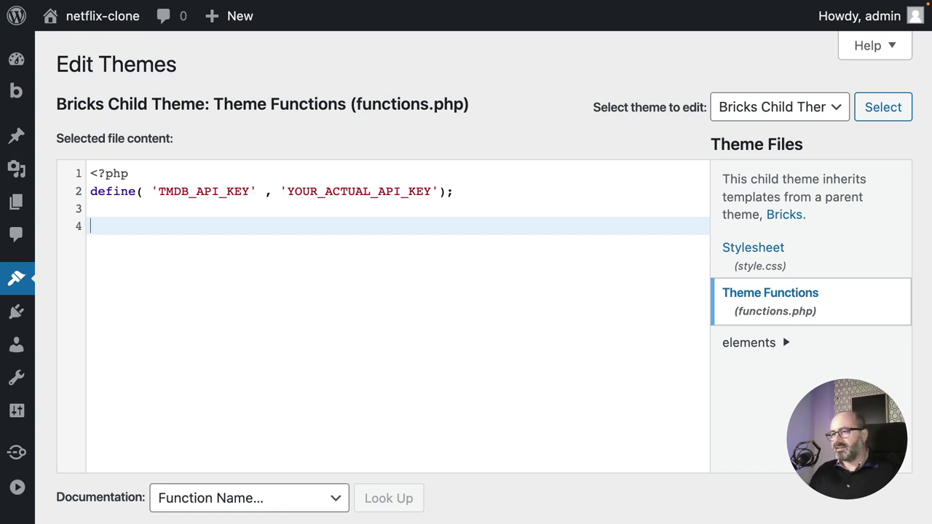
{"action": "type", "text": "$base_url        = 'https://api.themoviedb.org/3';"}
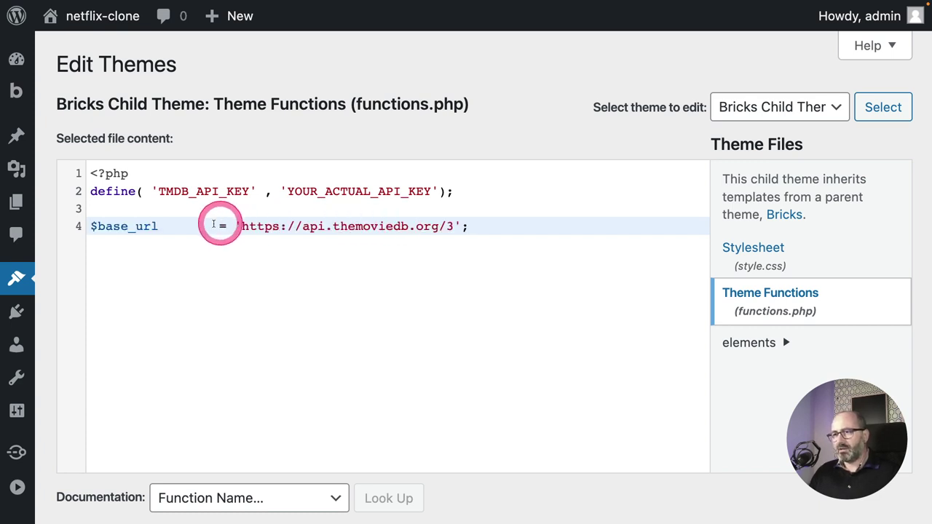
{"action": "left_click", "coordinate": [167, 227]}
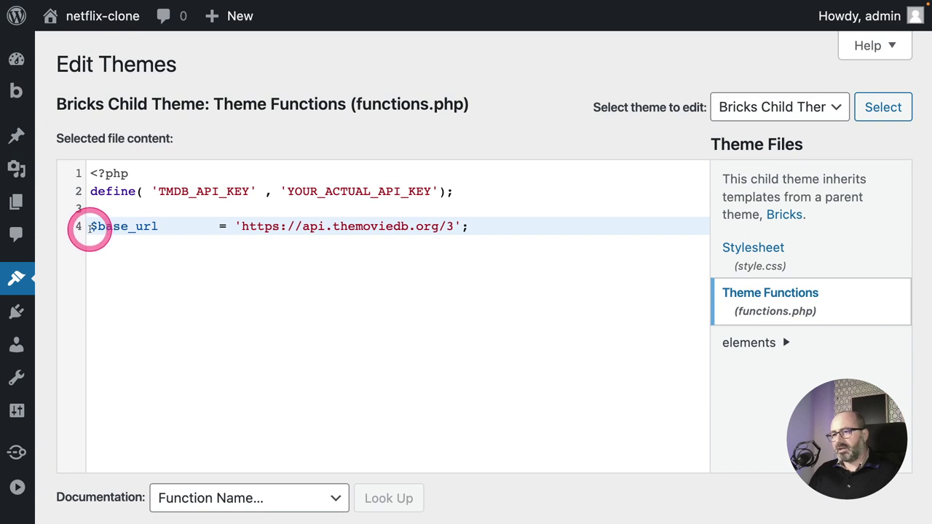
{"action": "left_click_drag", "start_coordinate": [92, 228], "coordinate": [152, 227]}
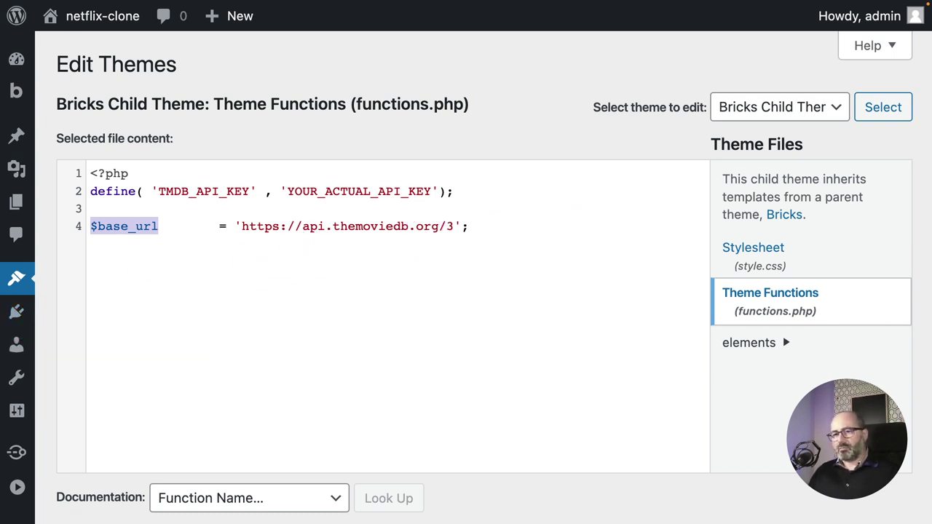
{"action": "left_click", "coordinate": [143, 259]}
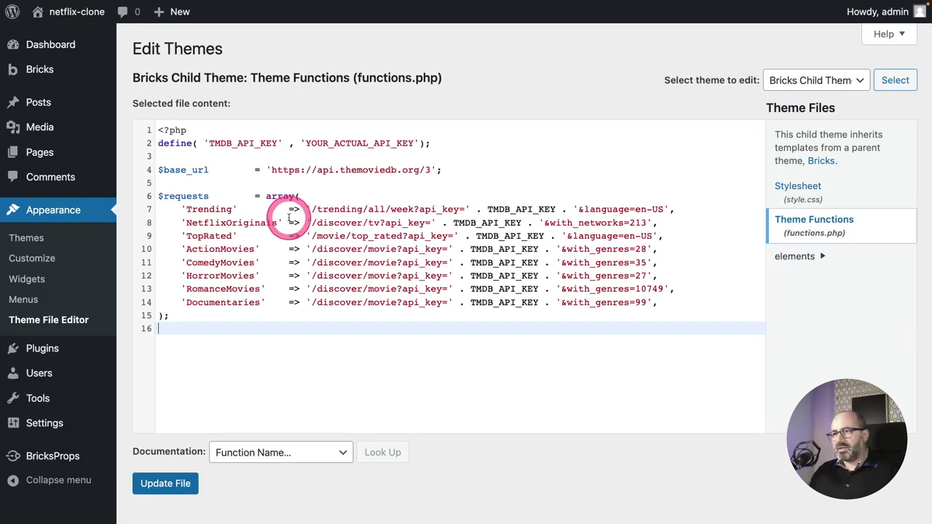
Check how the Trending endpoint URL uses the TMDB_API_KEY constant defined above.
{"action": "left_click", "coordinate": [309, 198]}
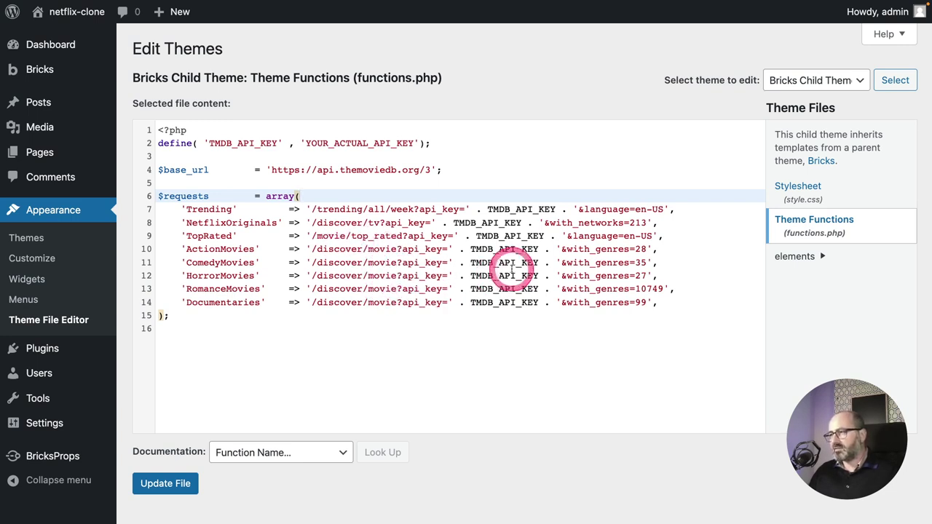
{"action": "left_click", "coordinate": [466, 209]}
{"action": "left_click_drag", "start_coordinate": [466, 209], "coordinate": [583, 209]}
{"action": "left_click_drag", "start_coordinate": [486, 209], "coordinate": [558, 209]}
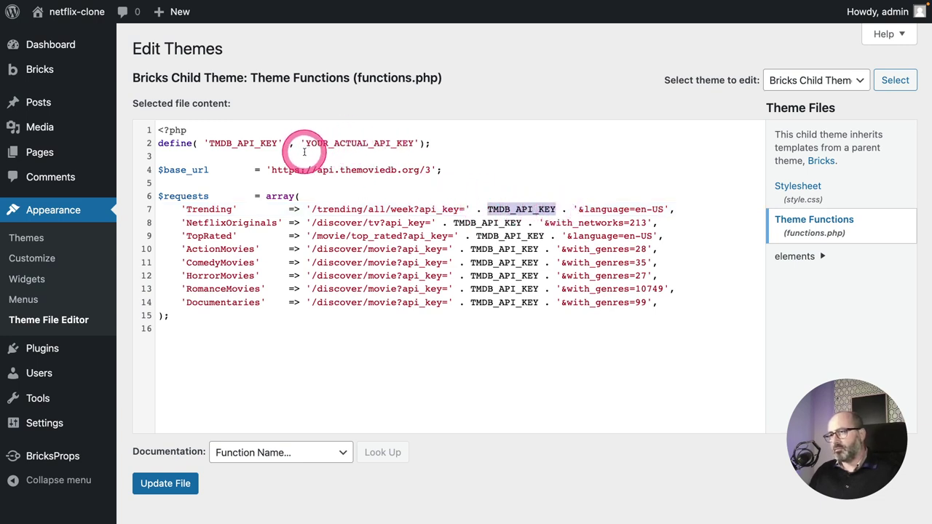
{"action": "left_click_drag", "start_coordinate": [209, 142], "coordinate": [289, 145]}
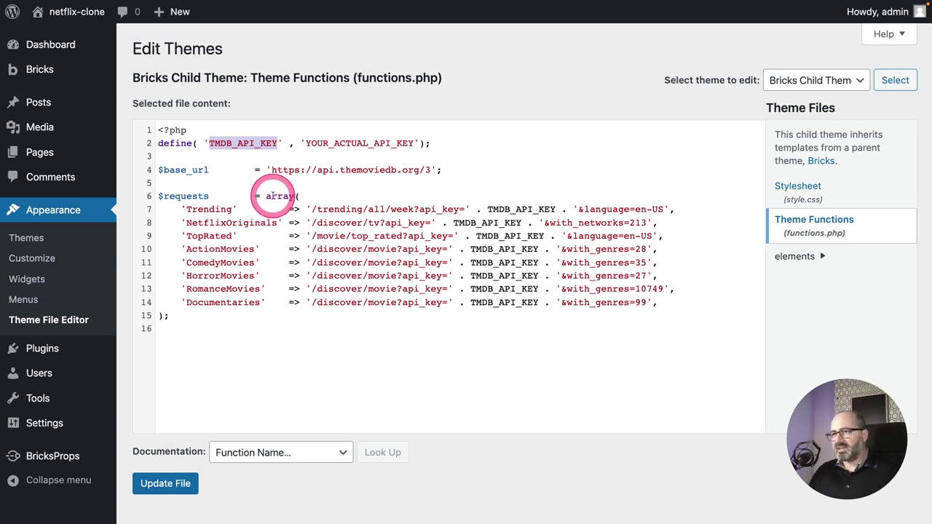
Review the whole $requests array, including the Trending key and its endpoint path.
{"action": "left_click", "coordinate": [264, 196]}
{"action": "left_click_drag", "start_coordinate": [264, 195], "coordinate": [286, 322]}
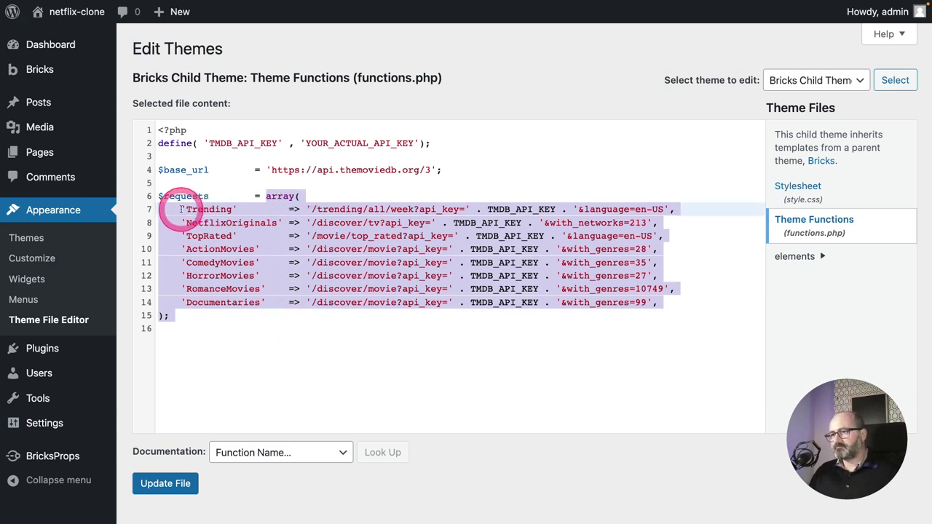
{"action": "left_click_drag", "start_coordinate": [182, 209], "coordinate": [239, 210]}
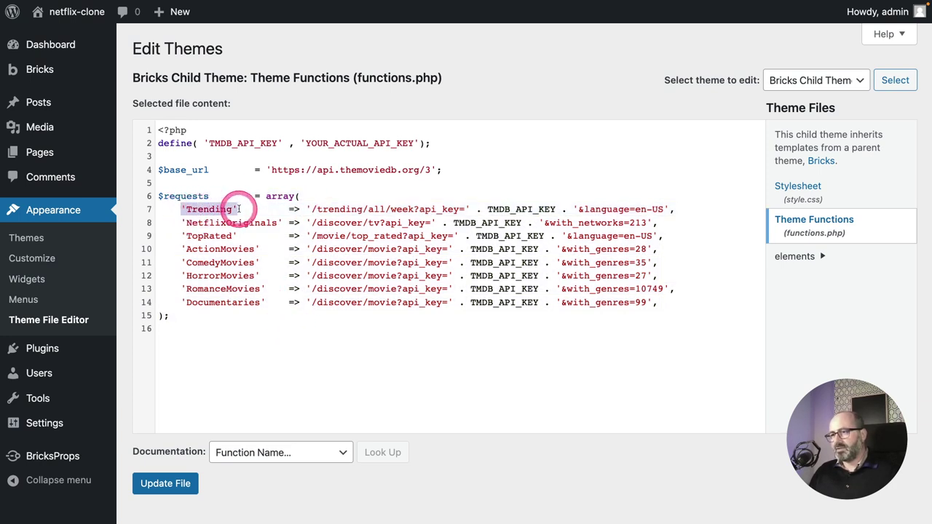
{"action": "left_click", "coordinate": [289, 209]}
{"action": "left_click_drag", "start_coordinate": [305, 209], "coordinate": [671, 209]}
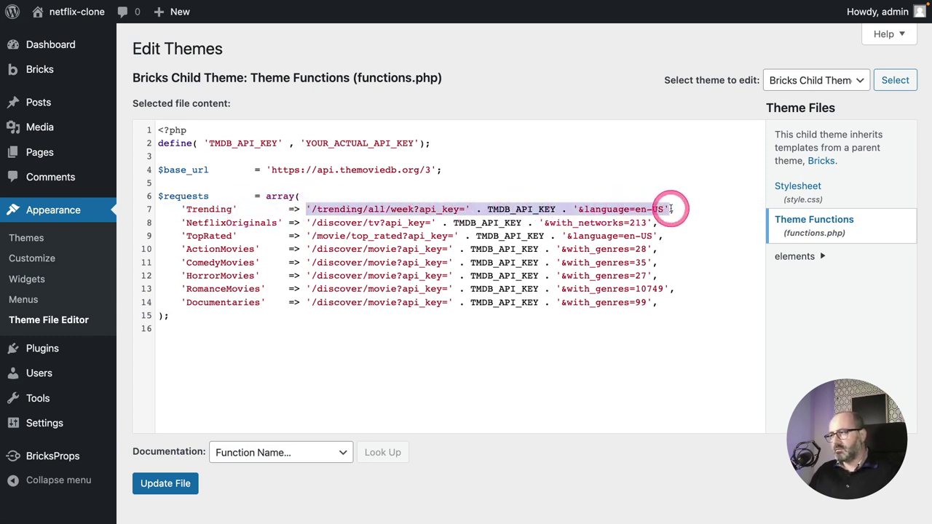
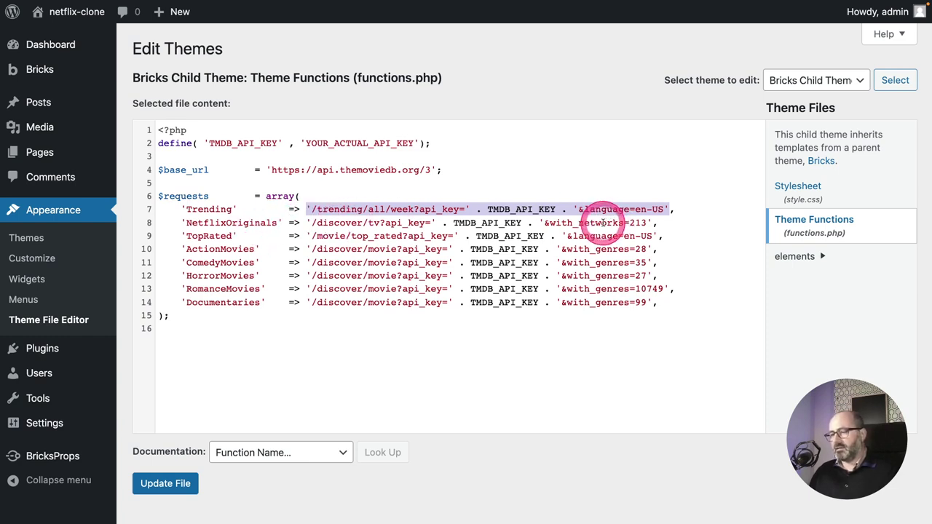
Add a new fetch_movie() function on a line below the $requests array.
{"action": "left_click", "coordinate": [451, 328]}
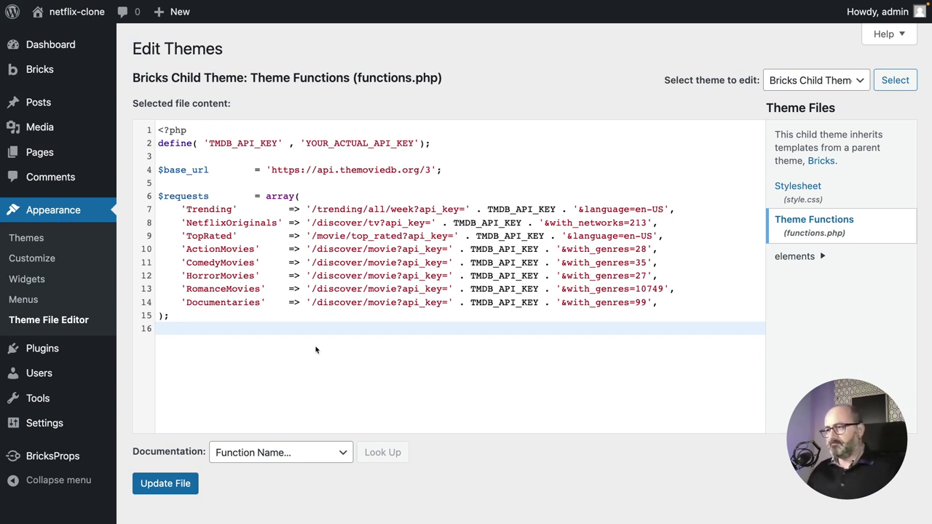
{"action": "left_click", "coordinate": [315, 350]}
{"action": "key", "text": "Return"}
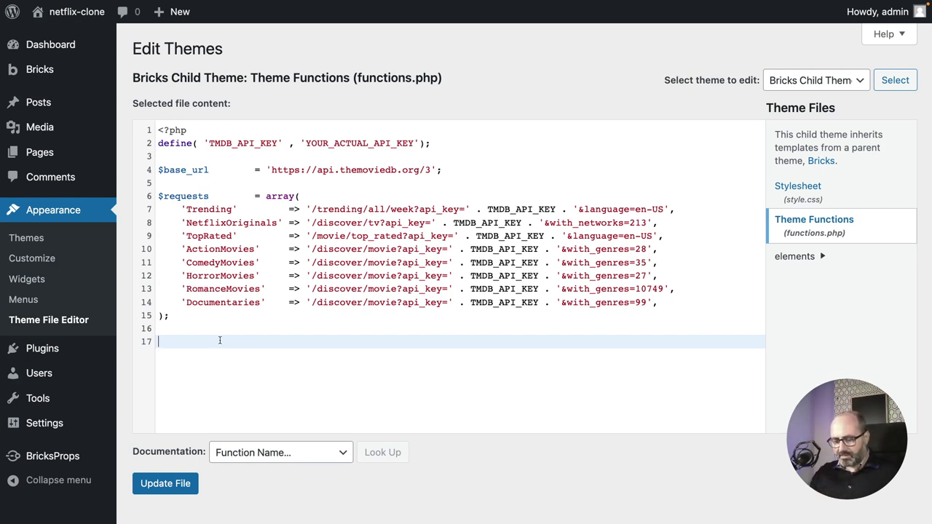
{"action": "type", "text": "function fetch"}
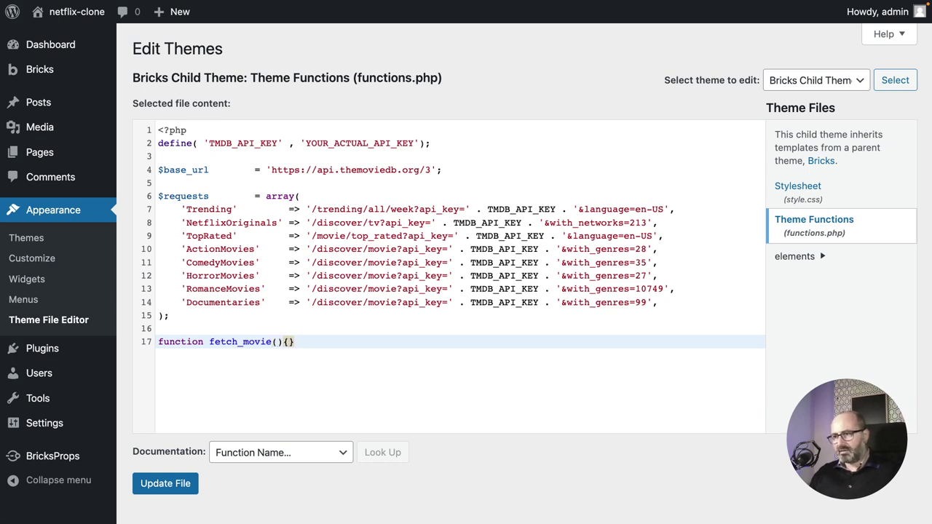
{"action": "type", "text": "_movie(){"}
{"action": "key", "text": "Return"}
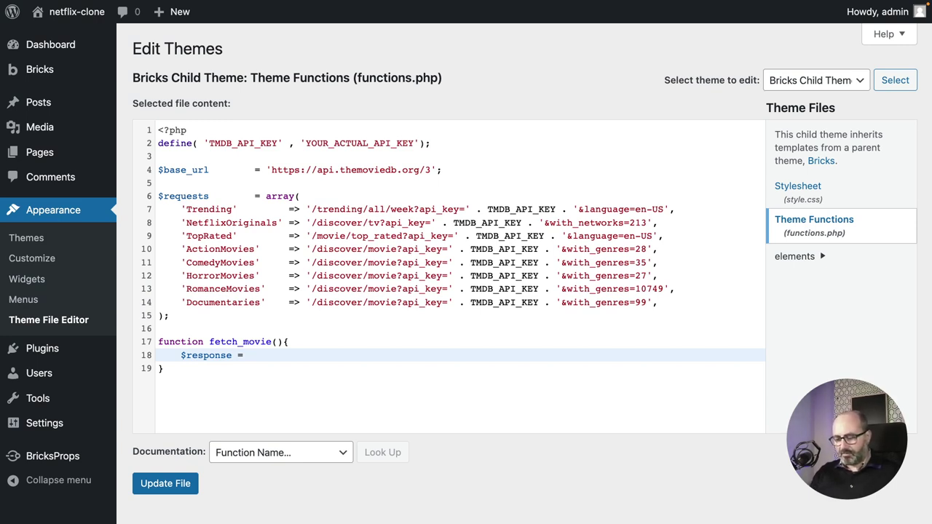
Begin the wp_remote_get call and copy TMDB's example request URL.
{"action": "type", "text": "wp_remote_get("}
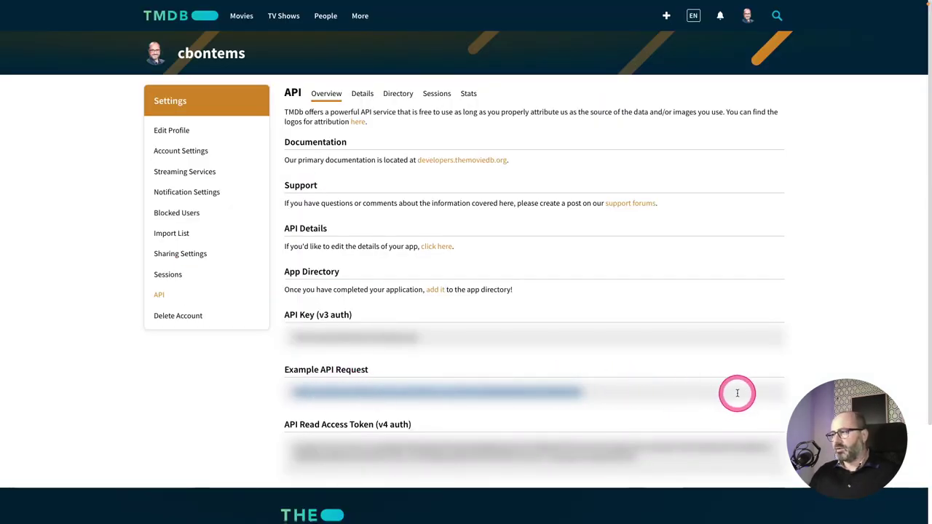
{"action": "left_click", "coordinate": [737, 393]}
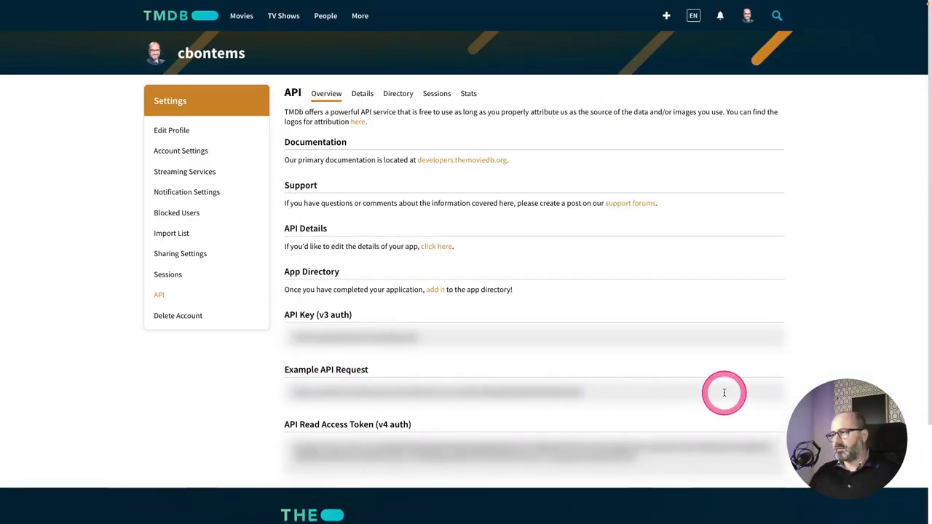
{"action": "left_click", "coordinate": [482, 388]}
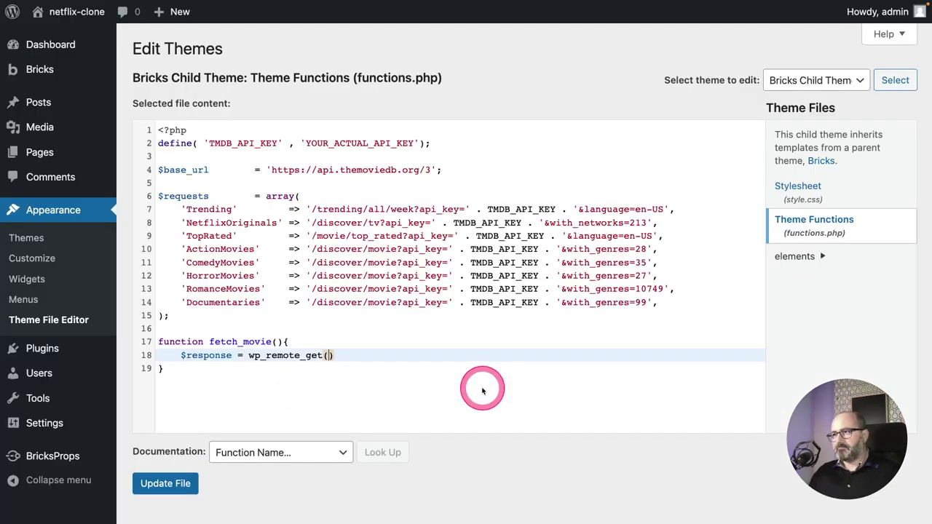
{"action": "scroll", "coordinate": [478, 388], "scroll_direction": "down", "scroll_amount": 3}
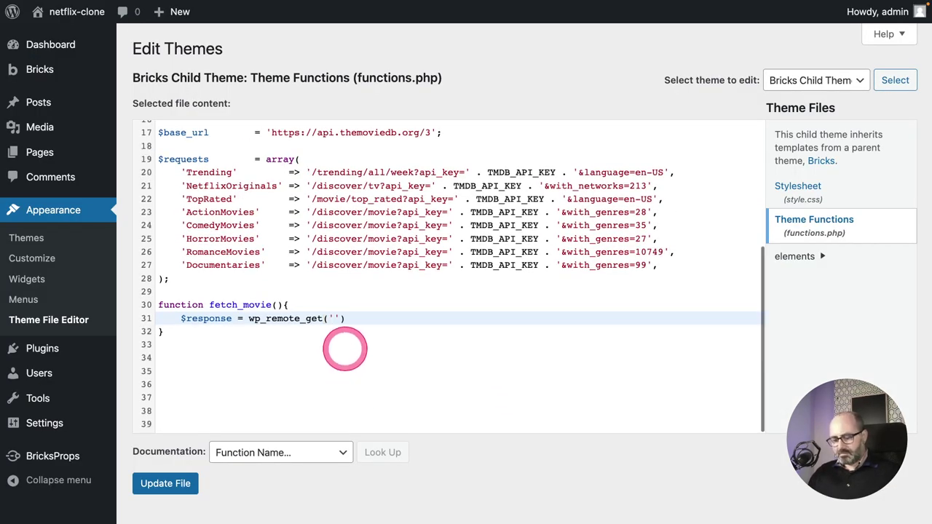
Paste the TMDB movie/550 URL into wp_remote_get and append TMDB_API_KEY.
{"action": "type", "text": "https://api.themoviedb.org/3/movie/550?api_key="}
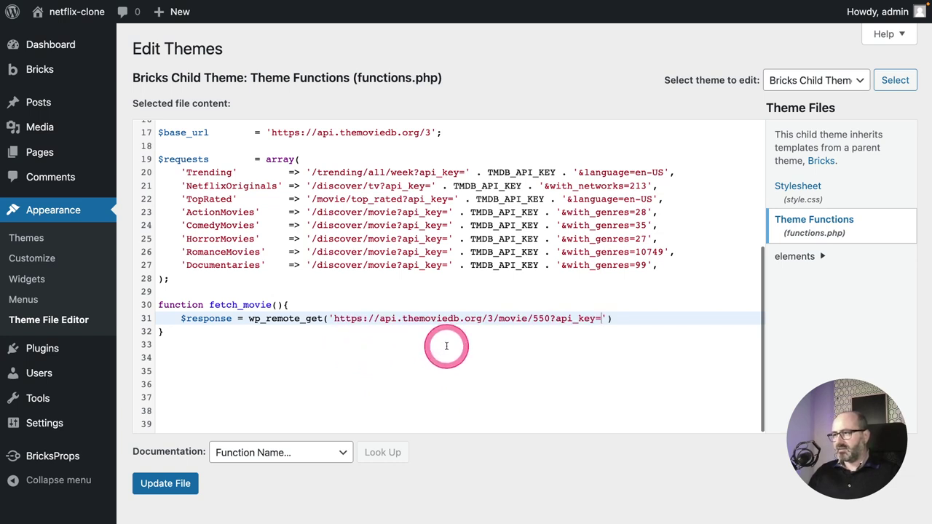
{"action": "left_click", "coordinate": [603, 318]}
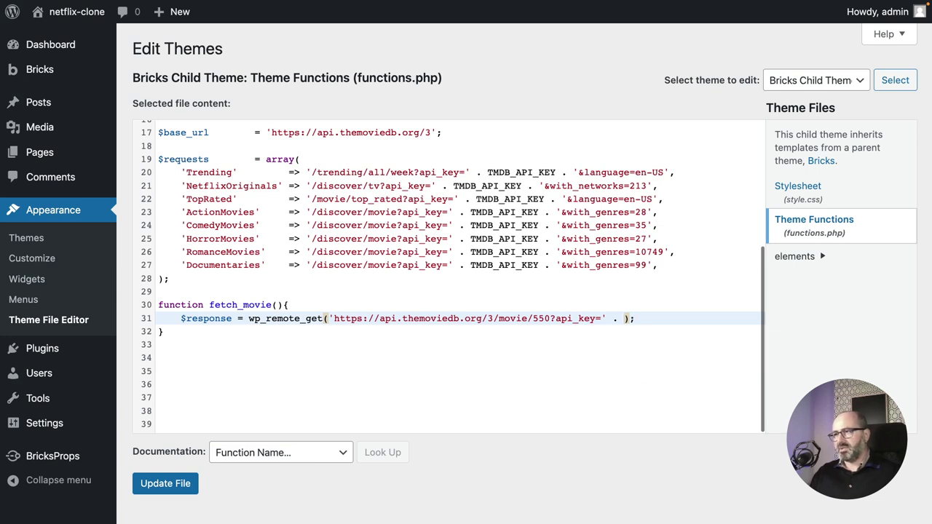
{"action": "type", "text": "T"}
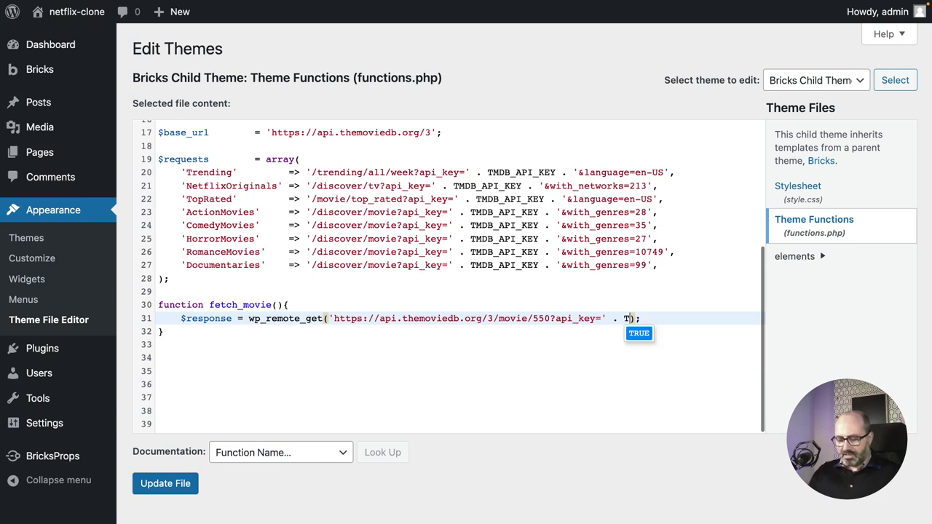
{"action": "type", "text": "MDB_API_KEY"}
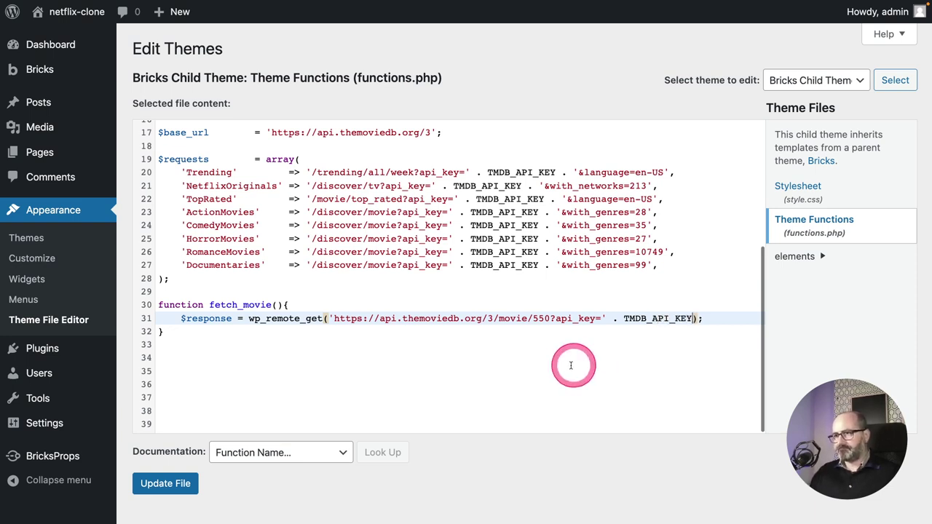
{"action": "key", "text": "End"}
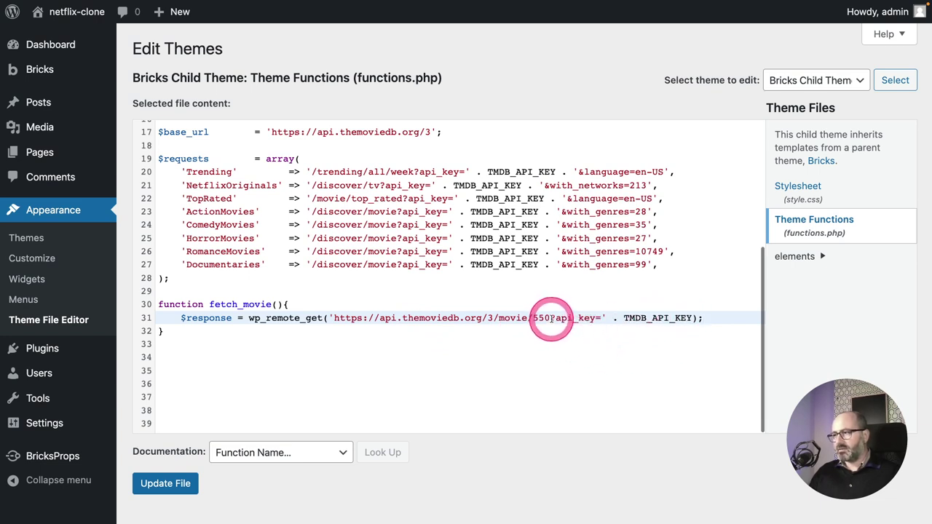
{"action": "left_click_drag", "start_coordinate": [548, 317], "coordinate": [530, 317]}
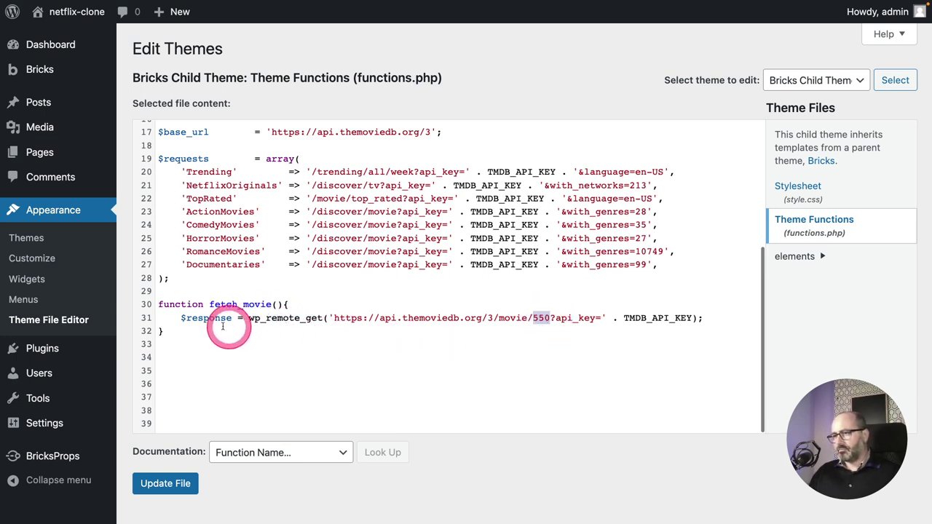
{"action": "left_click", "coordinate": [177, 318]}
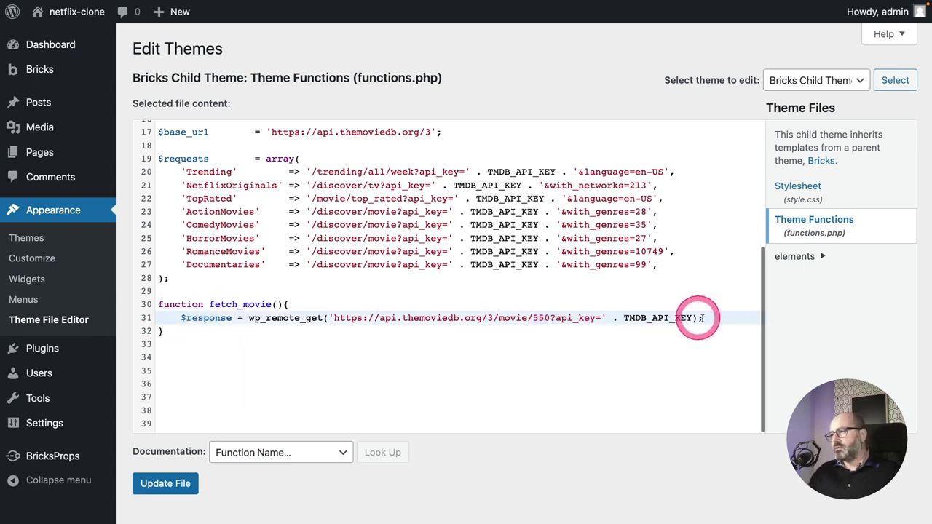
Add return var_dump($response); to fetch_movie and save functions.php.
{"action": "key", "text": "Return"}
{"action": "type", "text": "return"}
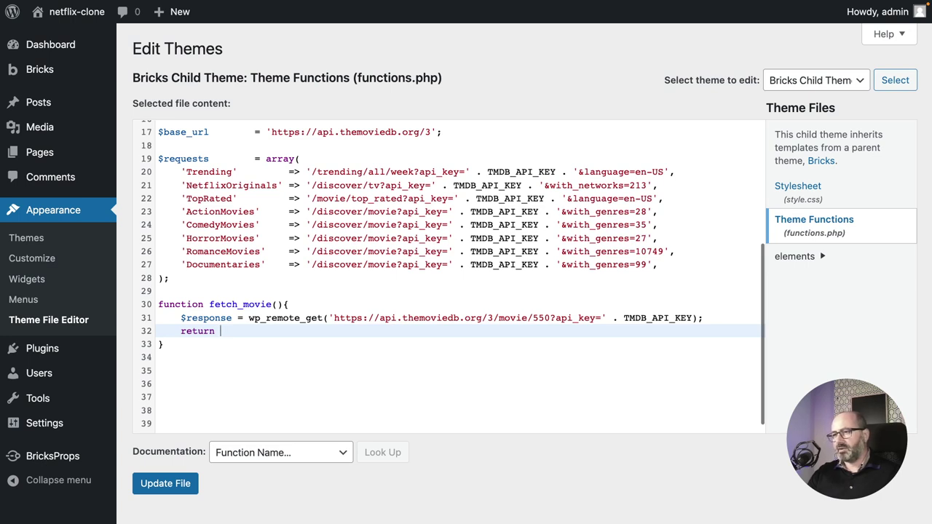
{"action": "type", "text": "var"}
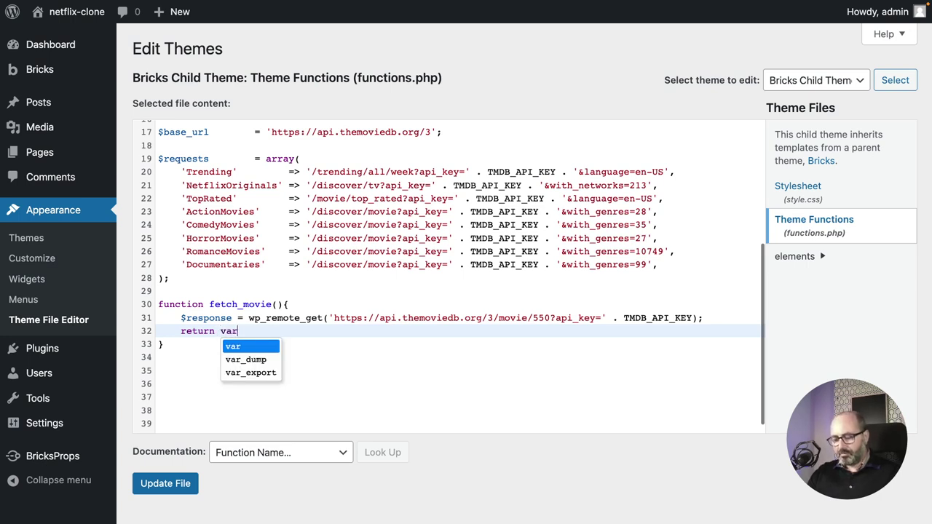
{"action": "type", "text": "_"}
{"action": "key", "text": "Return"}
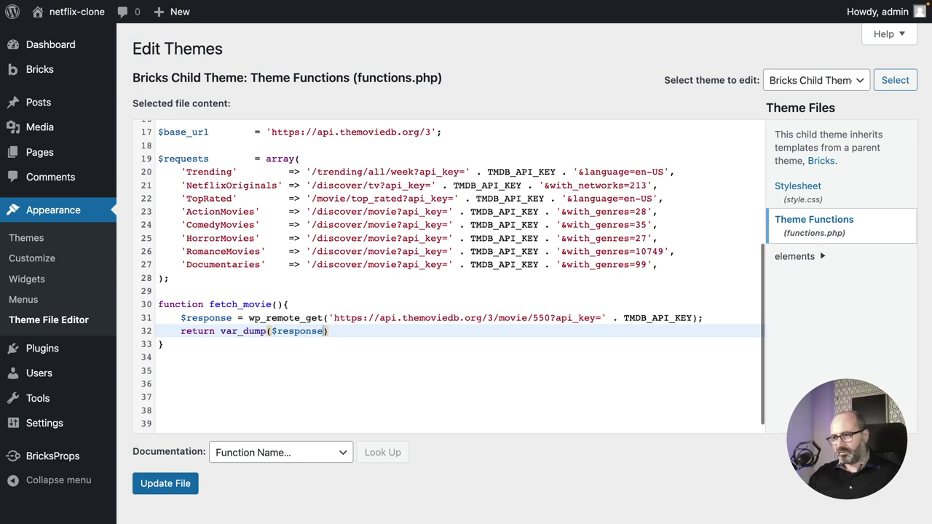
{"action": "type", "text": ";"}
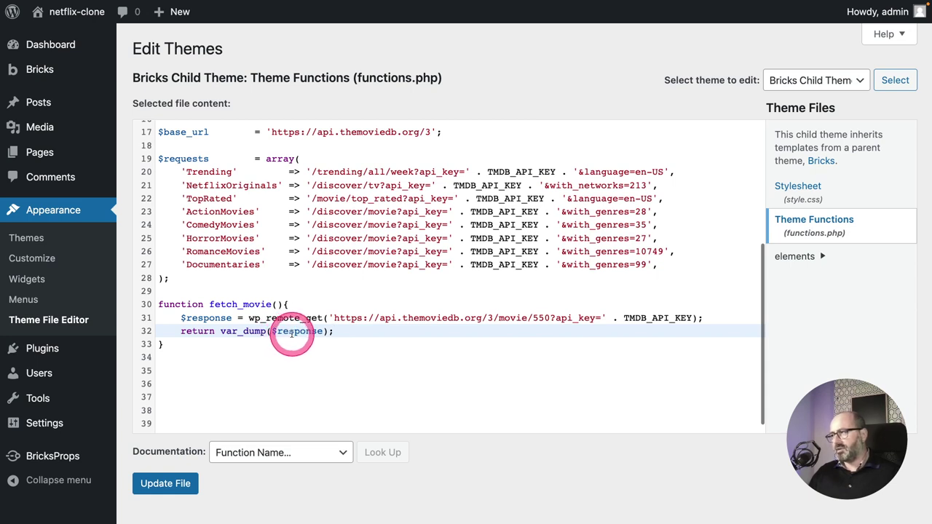
{"action": "left_click", "coordinate": [166, 483]}
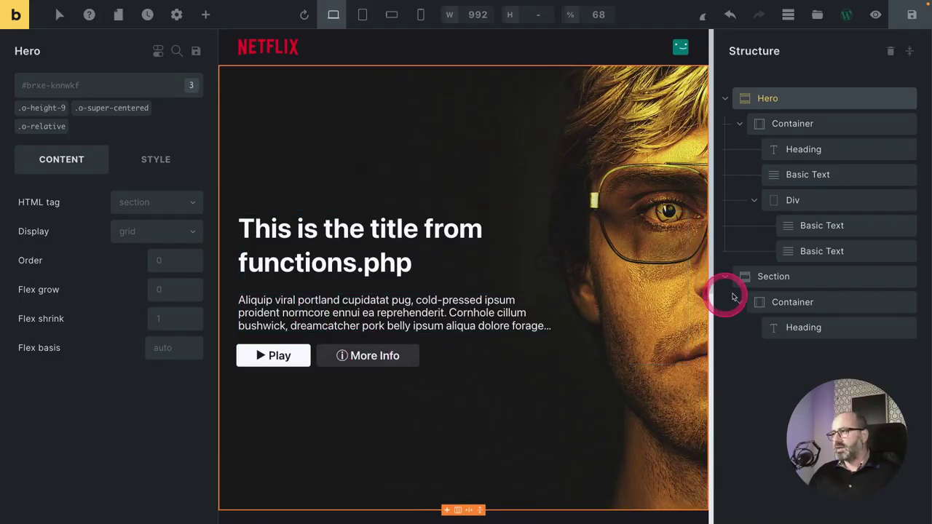
Add a Basic Text element to the container in the second section.
{"action": "left_click", "coordinate": [802, 300]}
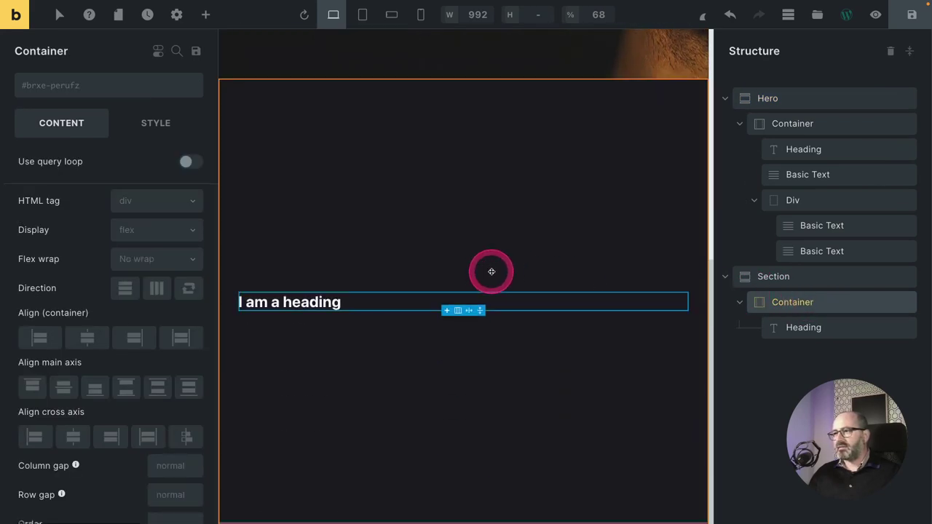
{"action": "left_click", "coordinate": [205, 15]}
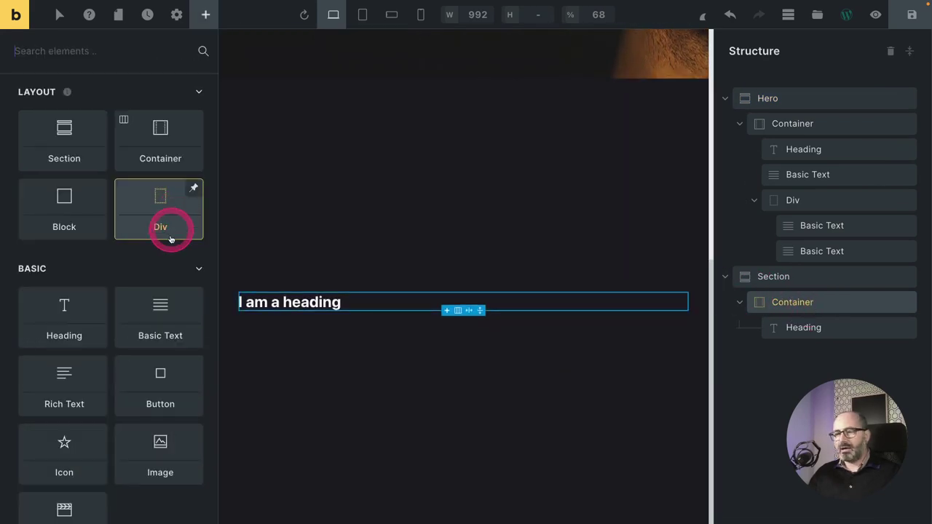
{"action": "left_click", "coordinate": [165, 306]}
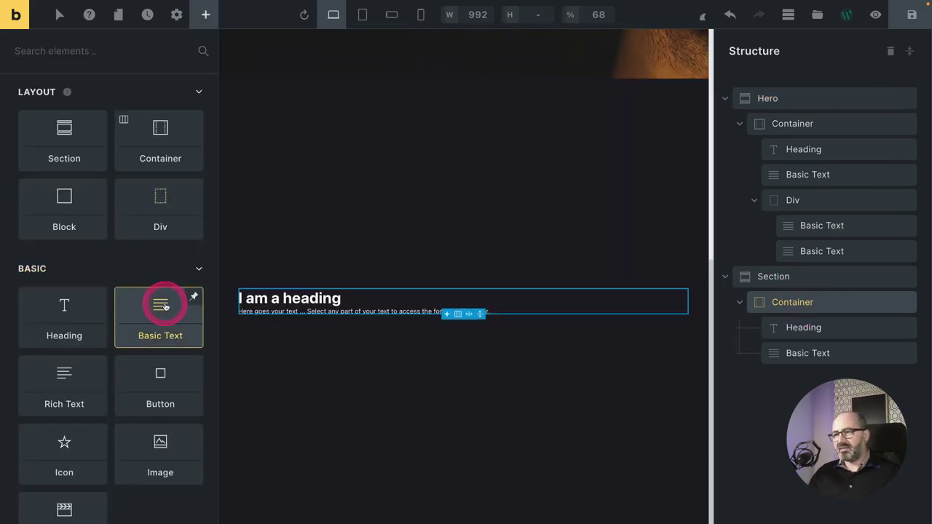
Replace the element's text with {echo: fetch_movie} and view the live page.
{"action": "left_click", "coordinate": [786, 352]}
{"action": "left_click", "coordinate": [131, 201]}
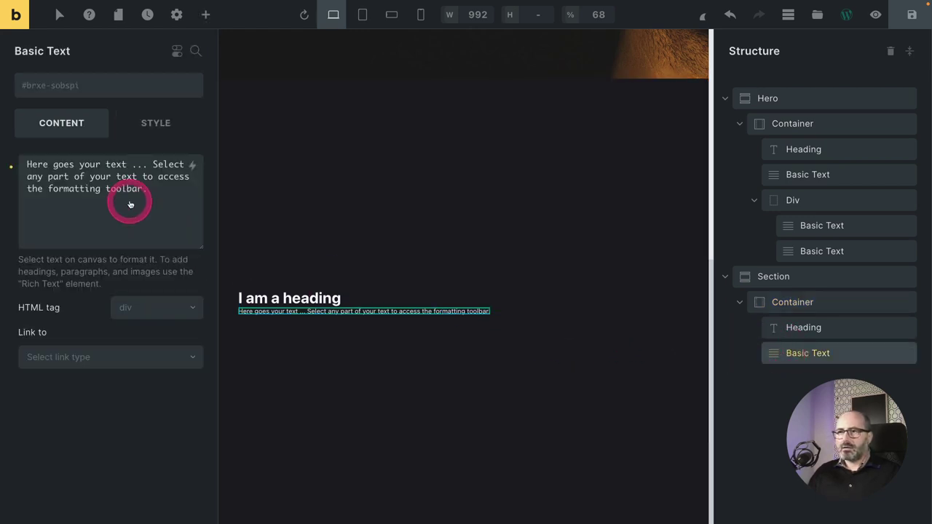
{"action": "triple_click", "coordinate": [129, 189]}
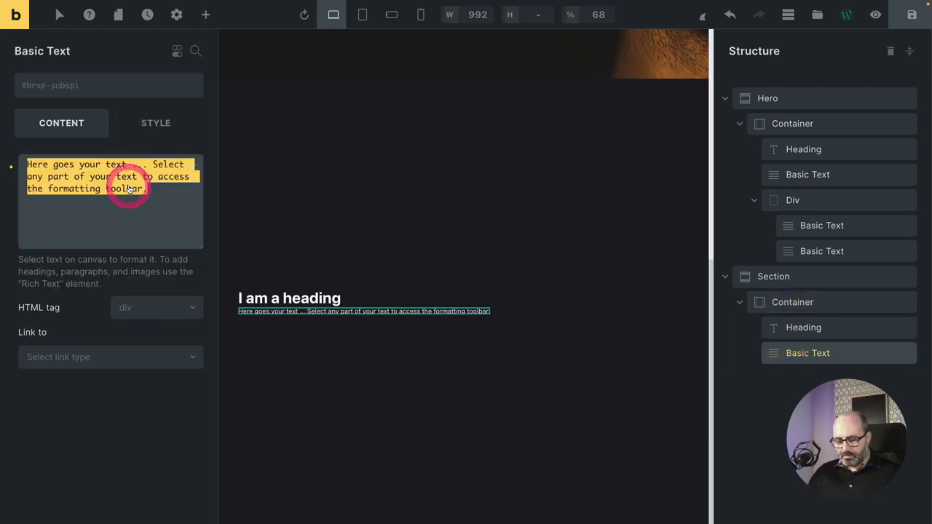
{"action": "type", "text": "{}"}
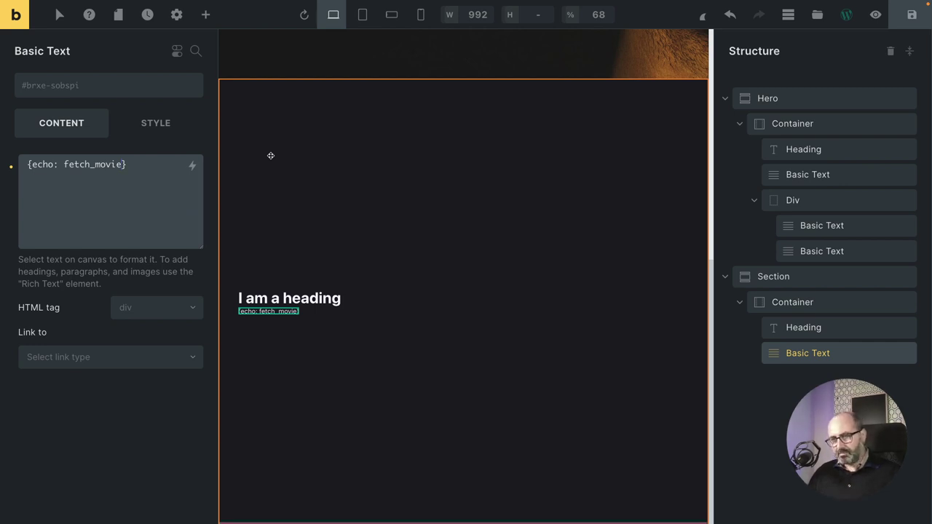
{"action": "left_click", "coordinate": [307, 214]}
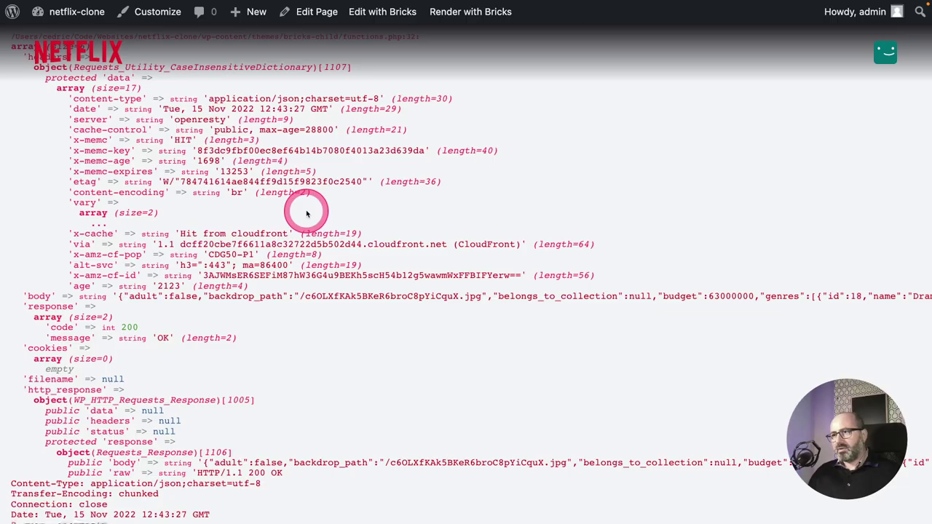
Reload the front-end page and highlight the movie JSON under the dump's 'body' entry.
{"action": "left_click", "coordinate": [306, 211]}
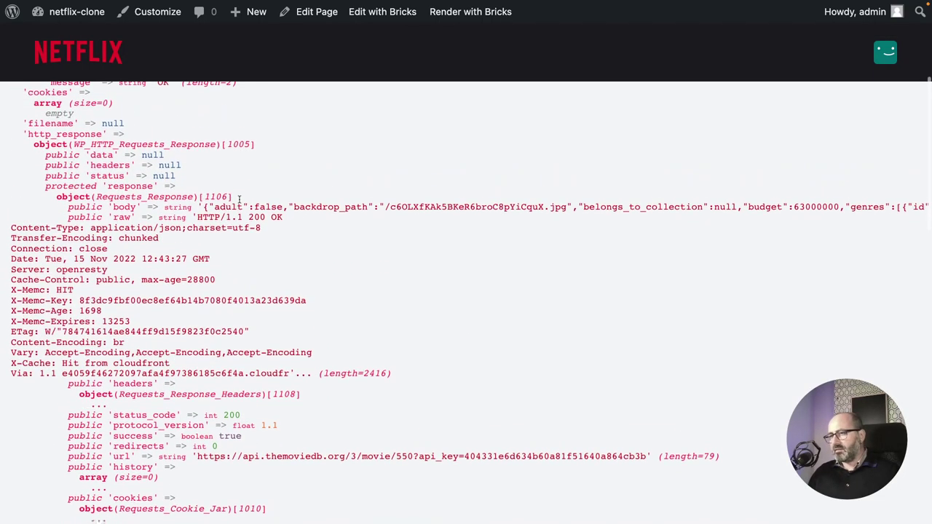
{"action": "scroll", "coordinate": [239, 203], "scroll_direction": "up", "scroll_amount": 5}
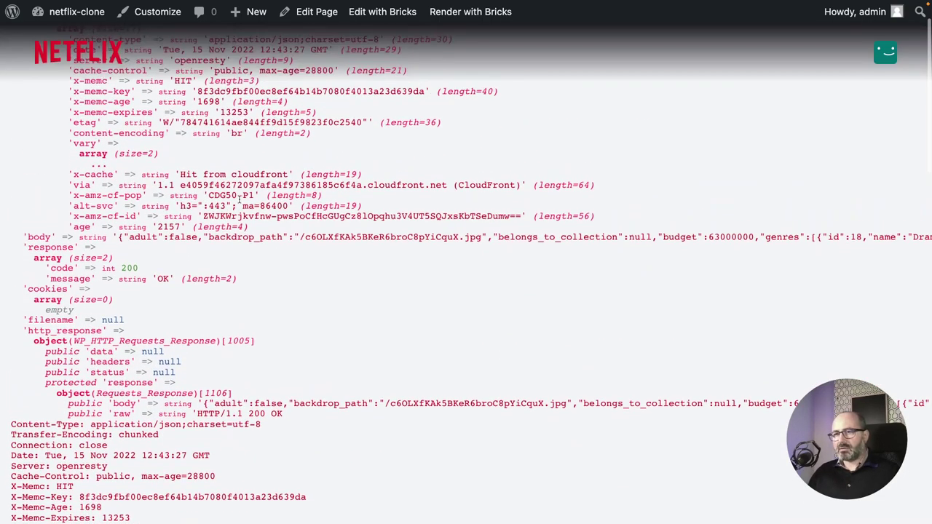
{"action": "left_click", "coordinate": [206, 187]}
{"action": "left_click", "coordinate": [101, 92]}
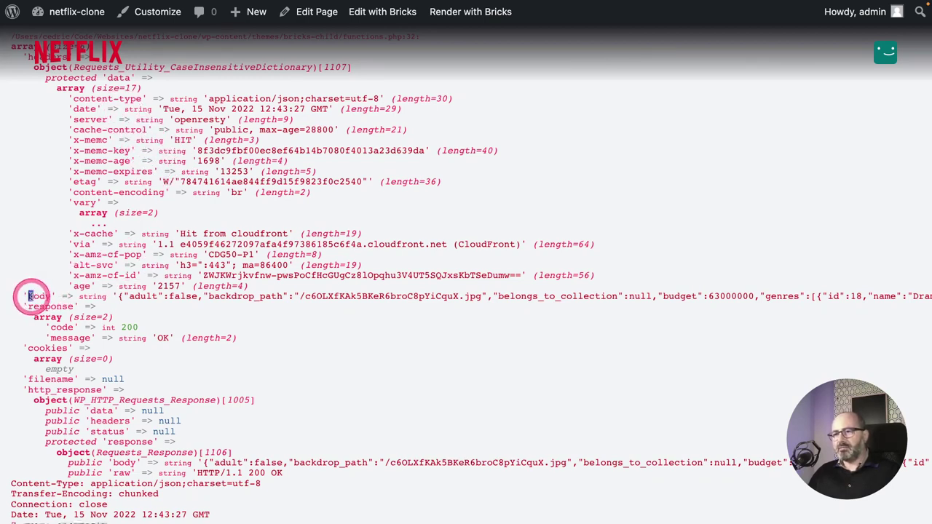
{"action": "left_click_drag", "start_coordinate": [25, 296], "coordinate": [72, 296]}
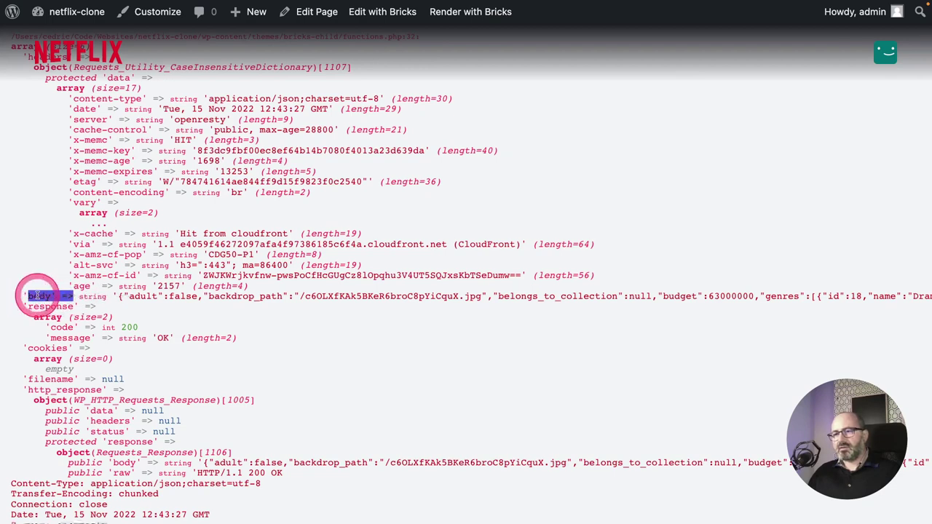
{"action": "left_click_drag", "start_coordinate": [22, 295], "coordinate": [53, 295]}
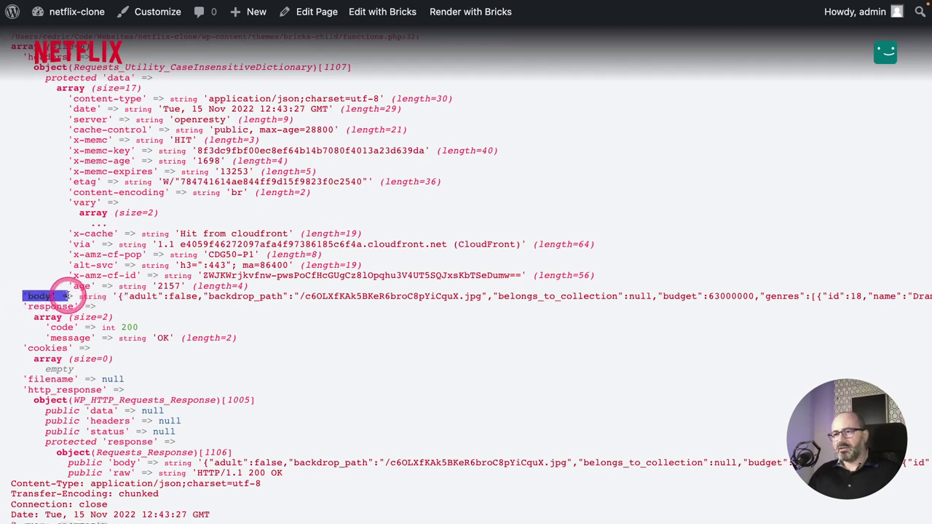
{"action": "left_click", "coordinate": [122, 295]}
{"action": "left_click_drag", "start_coordinate": [122, 295], "coordinate": [807, 299]}
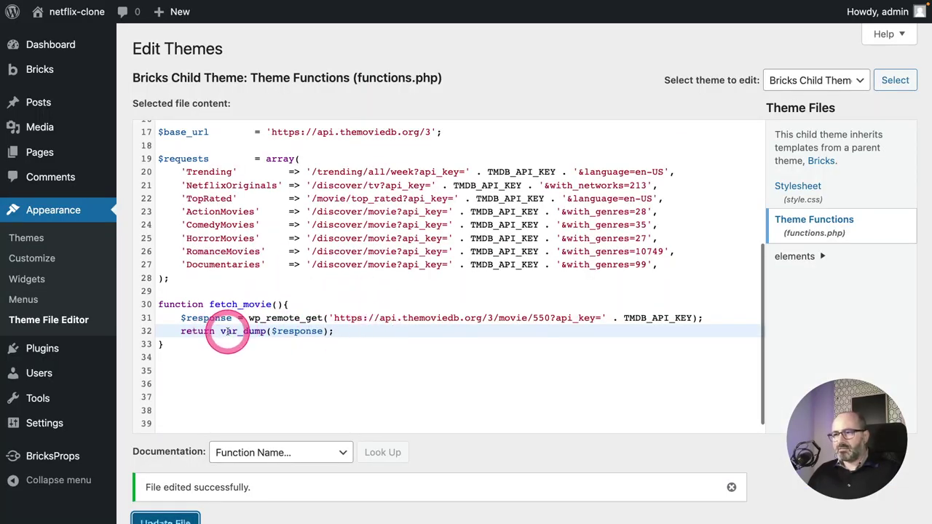
Delete the var_dump( wrapper from the return on line 32.
{"action": "left_click_drag", "start_coordinate": [270, 331], "coordinate": [221, 331]}
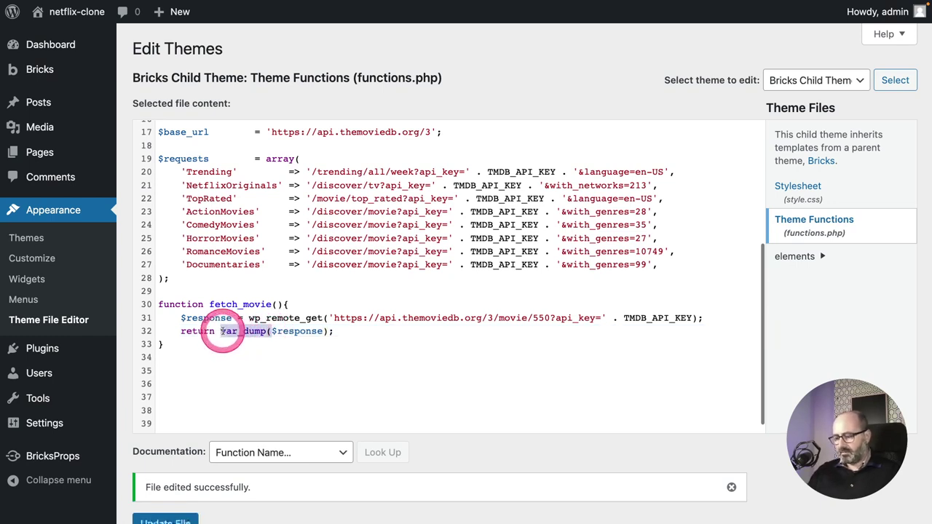
{"action": "key", "text": "BackSpace"}
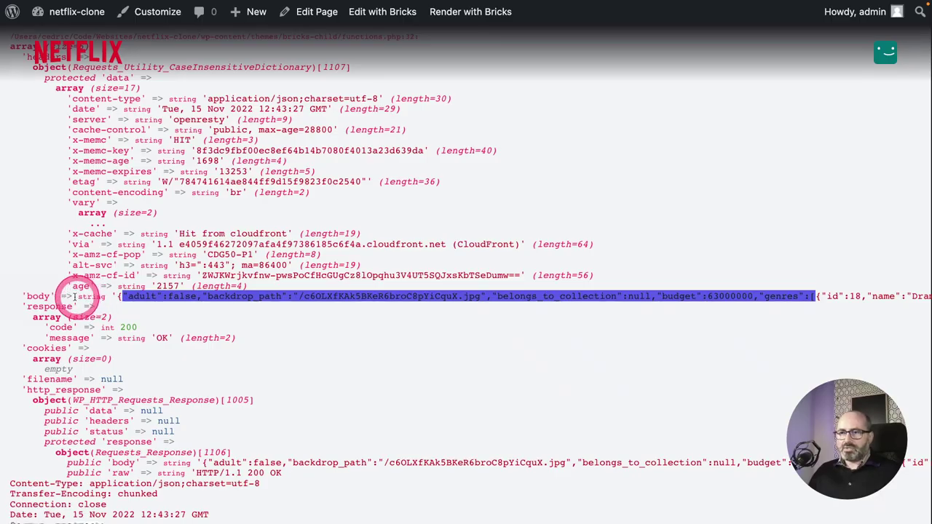
Highlight the body's raw JSON string on the front end, then return to the editor.
{"action": "left_click", "coordinate": [77, 294]}
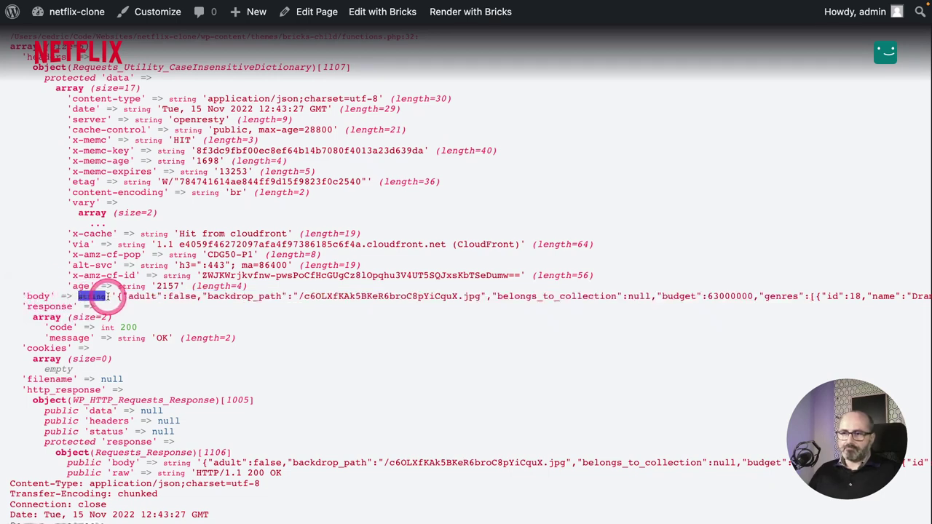
{"action": "left_click_drag", "start_coordinate": [117, 295], "coordinate": [638, 296]}
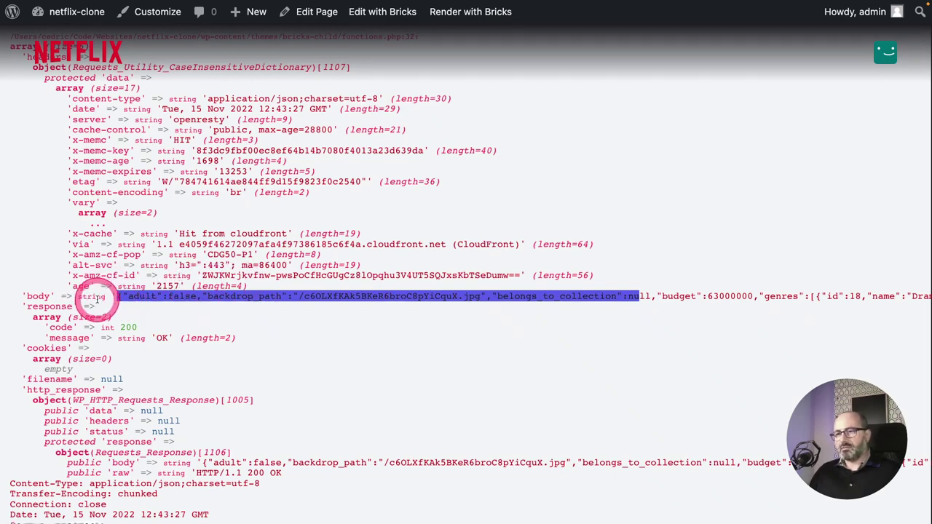
{"action": "key", "text": "super+w"}
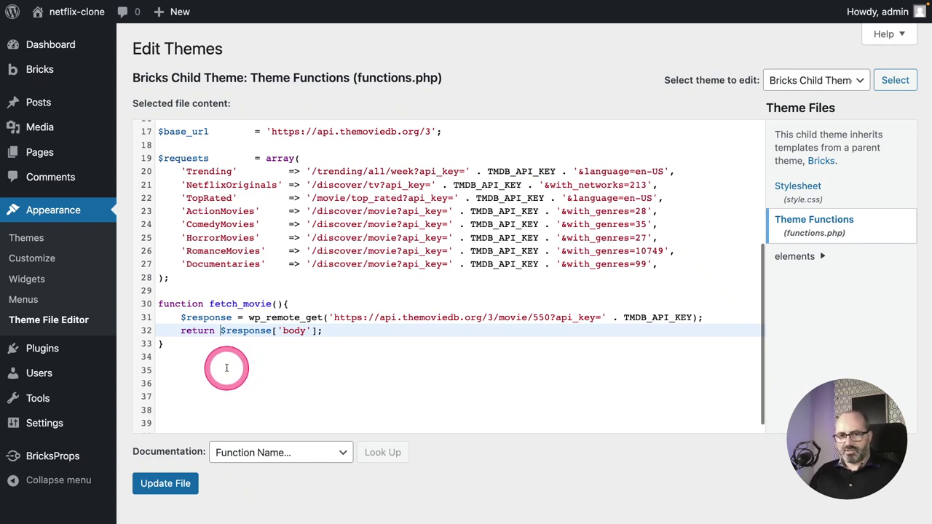
Wrap $response['body'] in json_decode() on line 32.
{"action": "left_click", "coordinate": [222, 331]}
{"action": "type", "text": "json"}
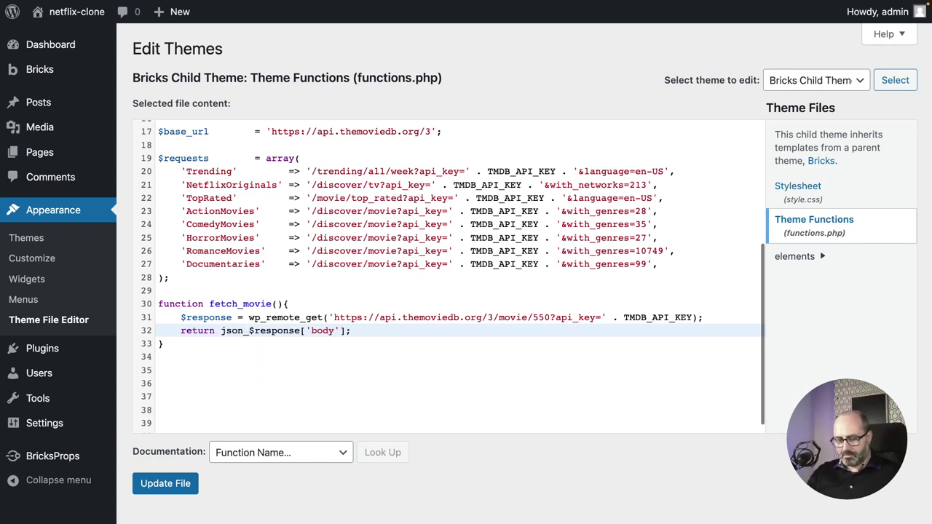
{"action": "type", "text": "_de"}
{"action": "type", "text": "code"}
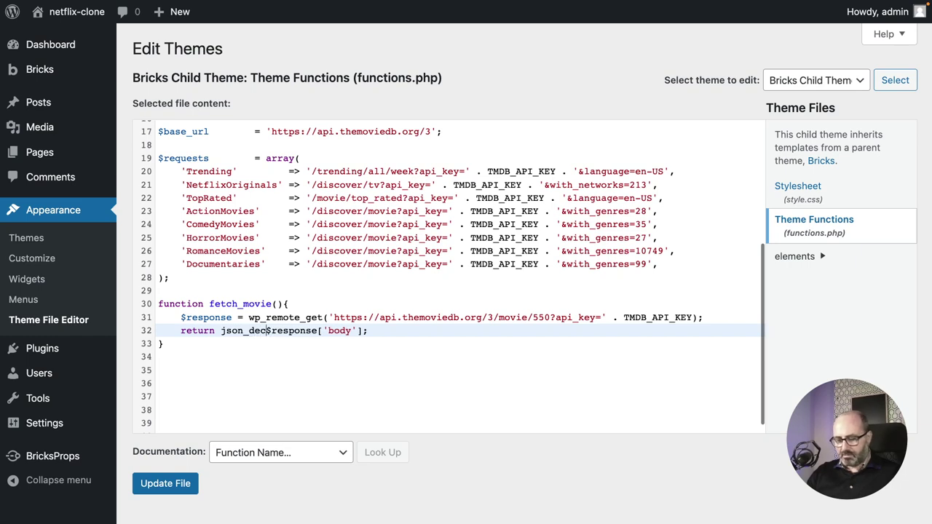
{"action": "type", "text": "("}
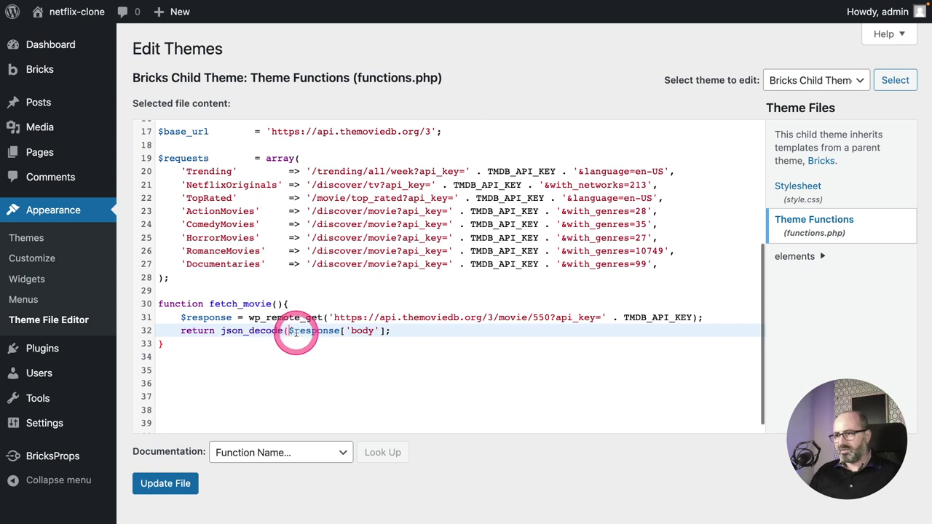
{"action": "left_click", "coordinate": [384, 332]}
{"action": "type", "text": ")"}
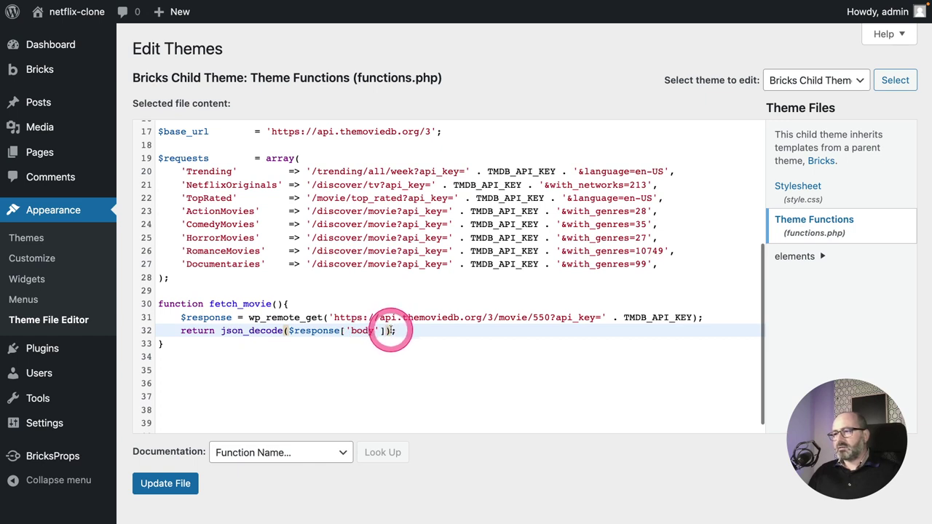
{"action": "left_click_drag", "start_coordinate": [391, 331], "coordinate": [220, 332]}
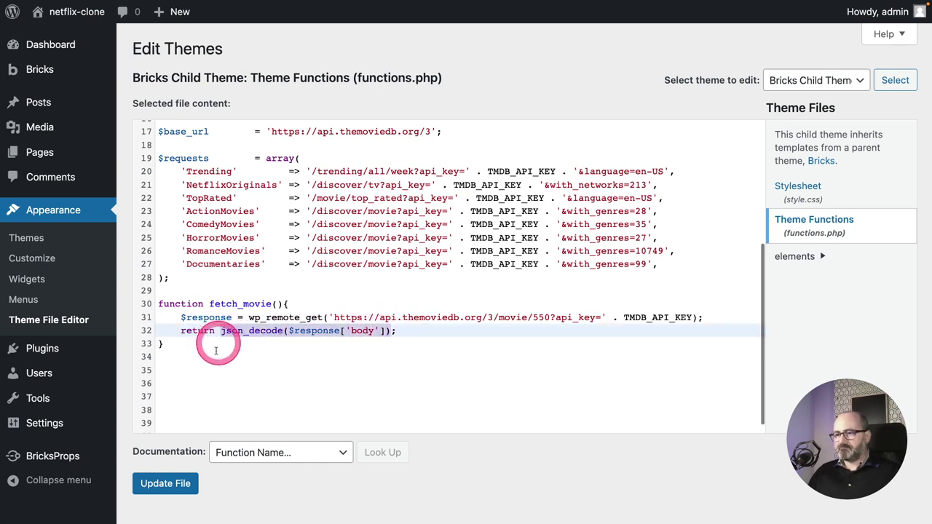
Wrap the json_decode call in var_dump() and save functions.php.
{"action": "key", "text": "Left"}
{"action": "type", "text": "va"}
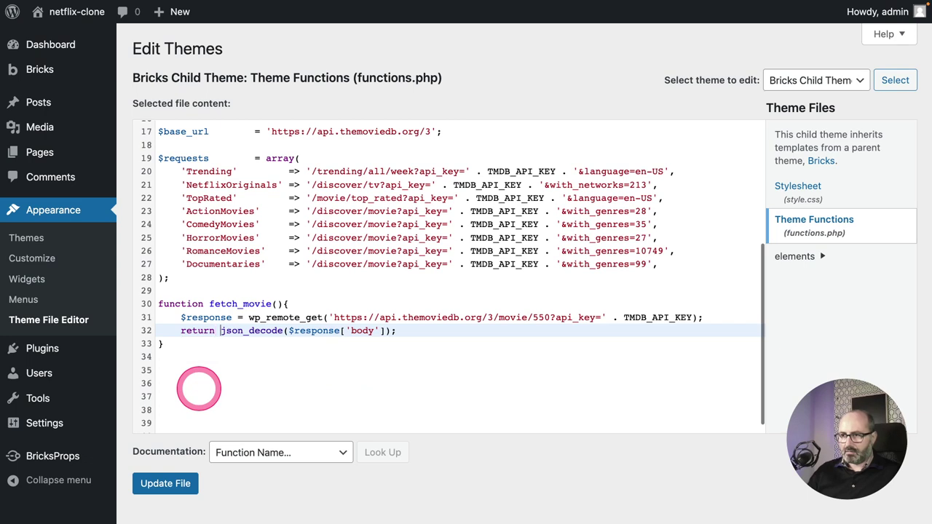
{"action": "type", "text": "r_dump"}
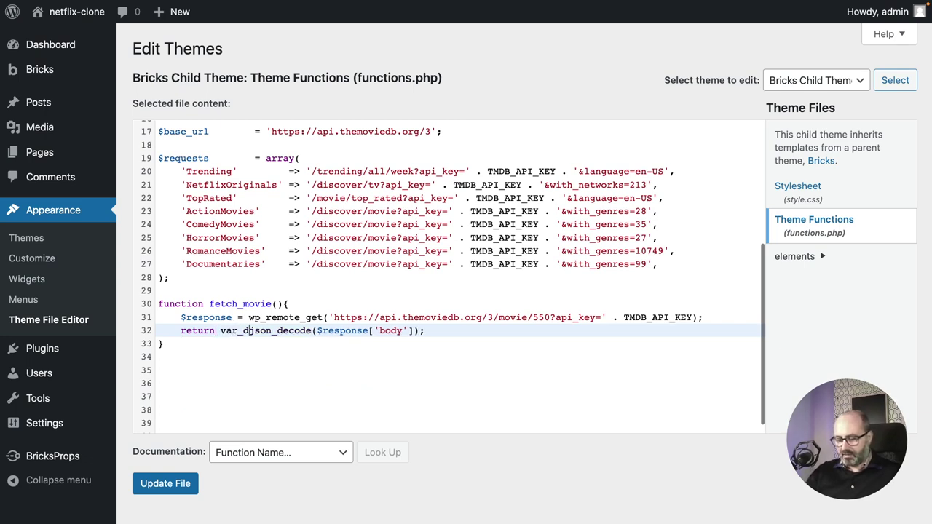
{"action": "left_click", "coordinate": [266, 330]}
{"action": "type", "text": "("}
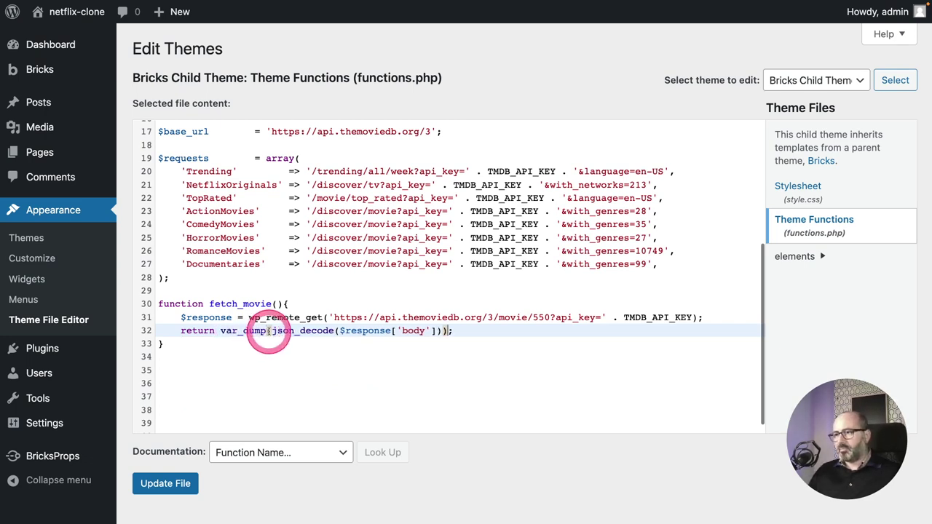
{"action": "left_click", "coordinate": [437, 330]}
{"action": "type", "text": ")"}
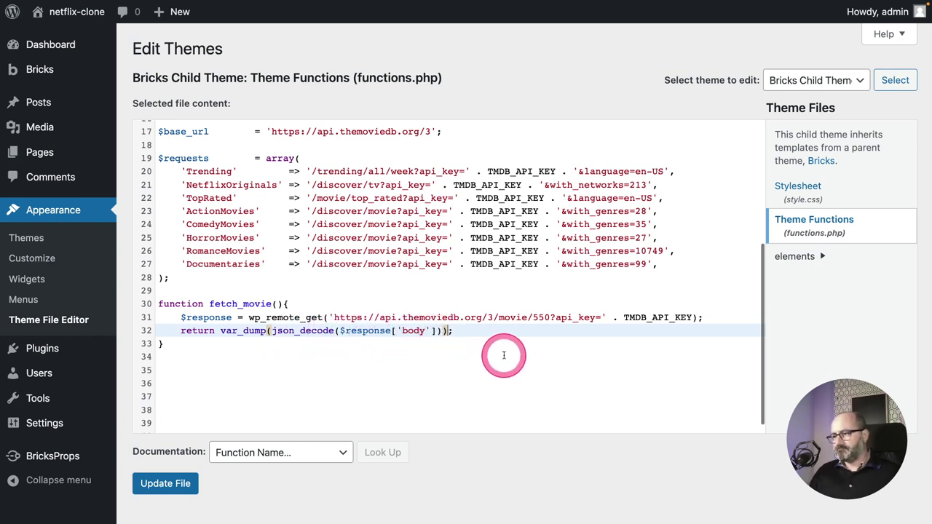
{"action": "left_click", "coordinate": [166, 484]}
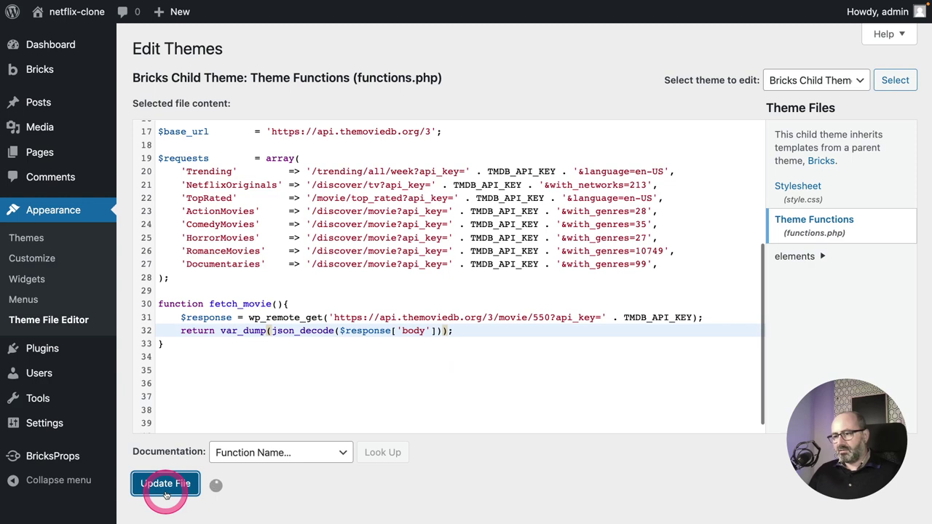
{"action": "left_click", "coordinate": [326, 384]}
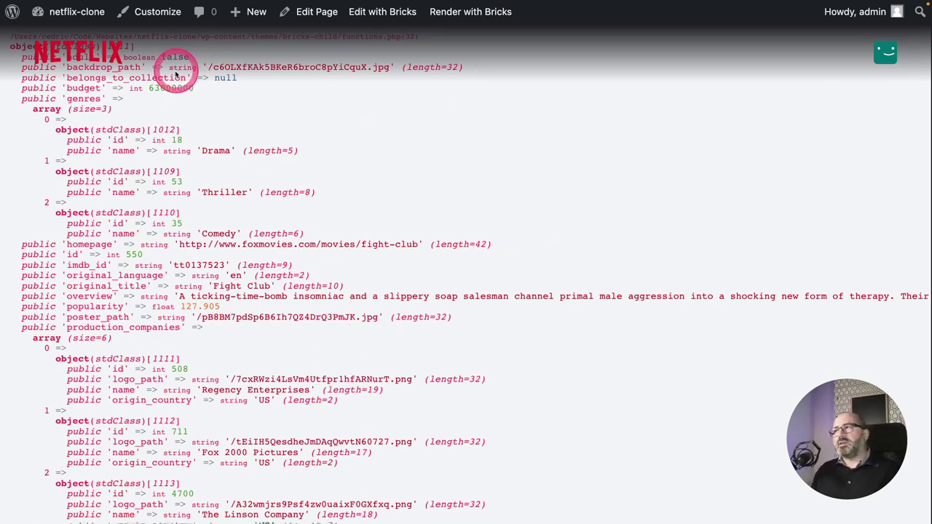
Remove the section#navigation bar from the page using Inspect in DevTools.
{"action": "right_click", "coordinate": [81, 51]}
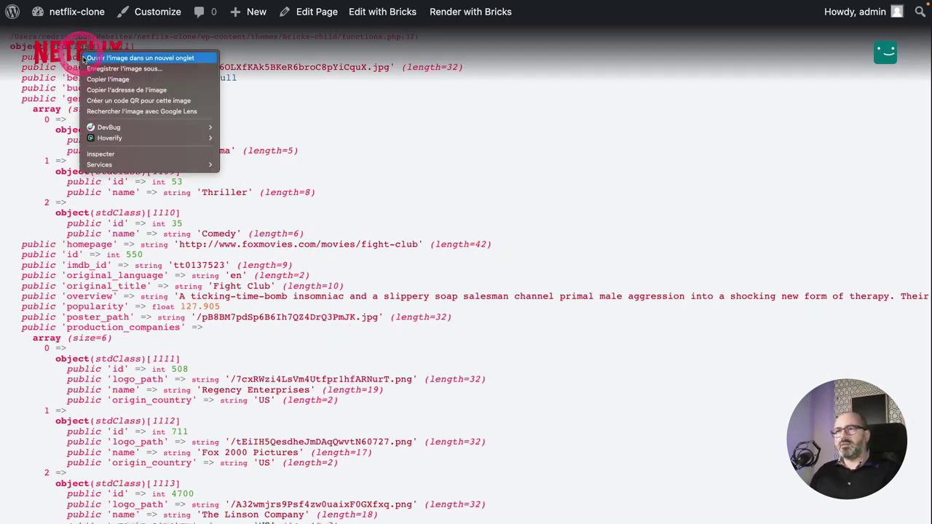
{"action": "left_click", "coordinate": [126, 155]}
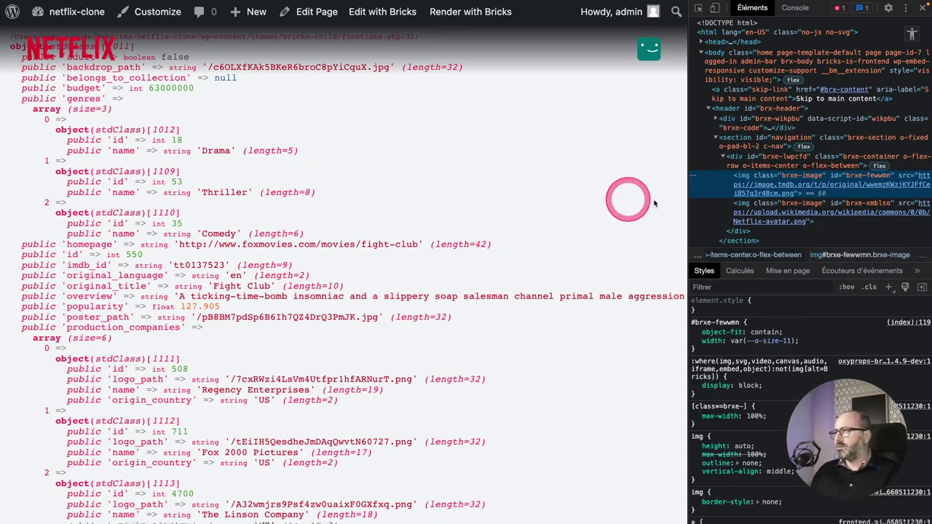
{"action": "left_click", "coordinate": [775, 141]}
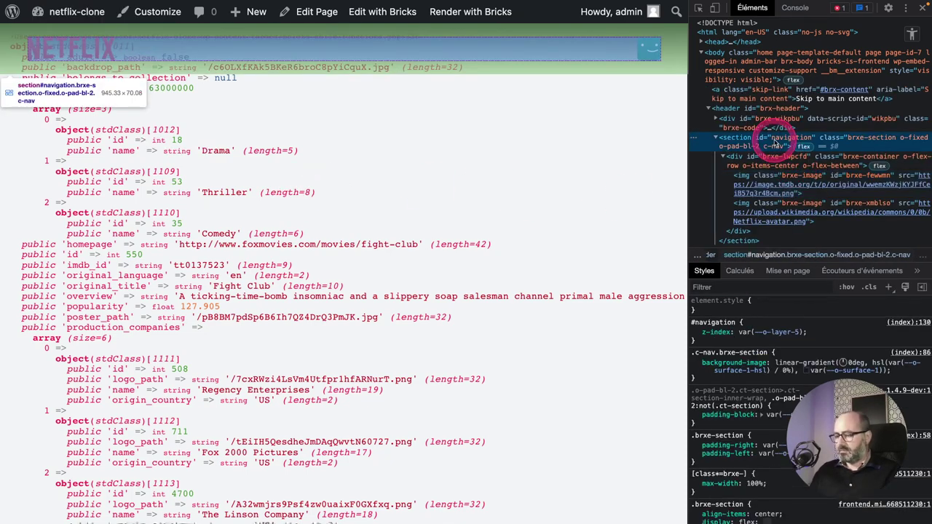
{"action": "key", "text": "Delete"}
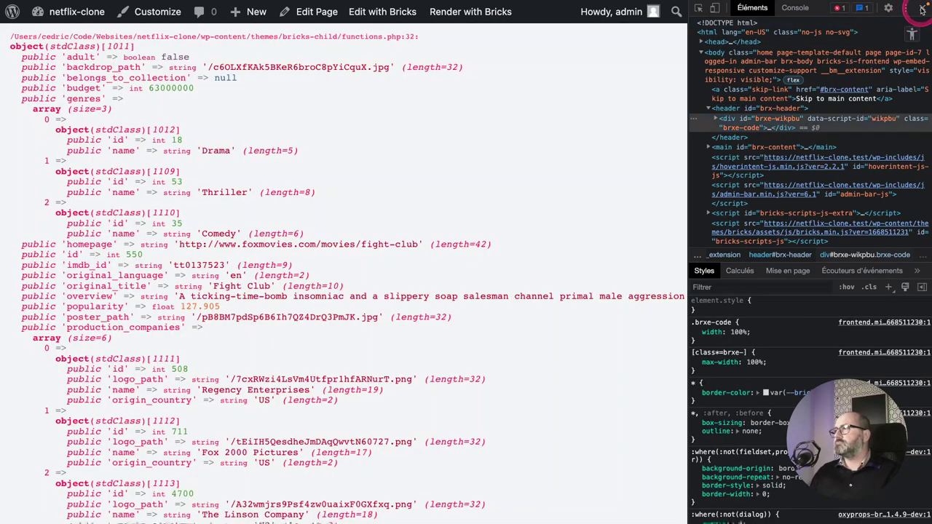
{"action": "left_click", "coordinate": [918, 10]}
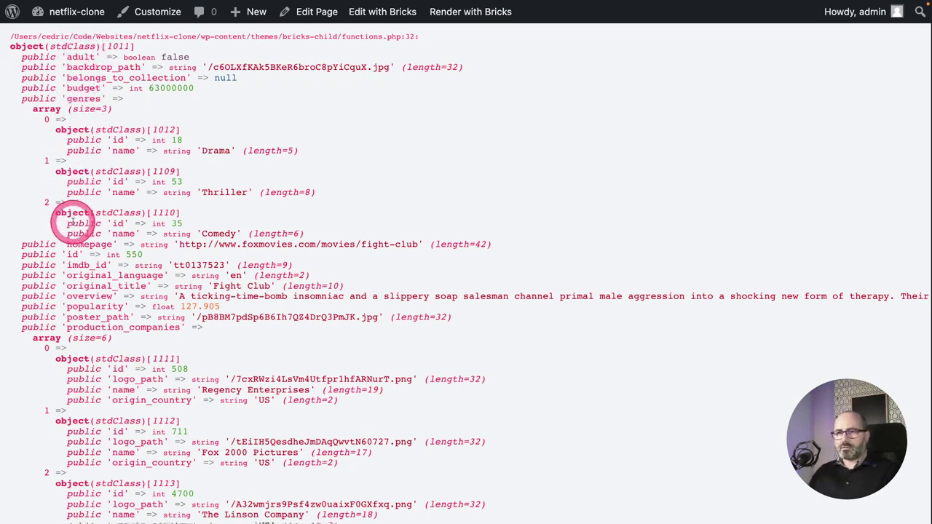
Look through the decoded movie object's title and backdrop_path keys, then return to functions.php.
{"action": "scroll", "coordinate": [72, 222], "scroll_direction": "down", "scroll_amount": 5}
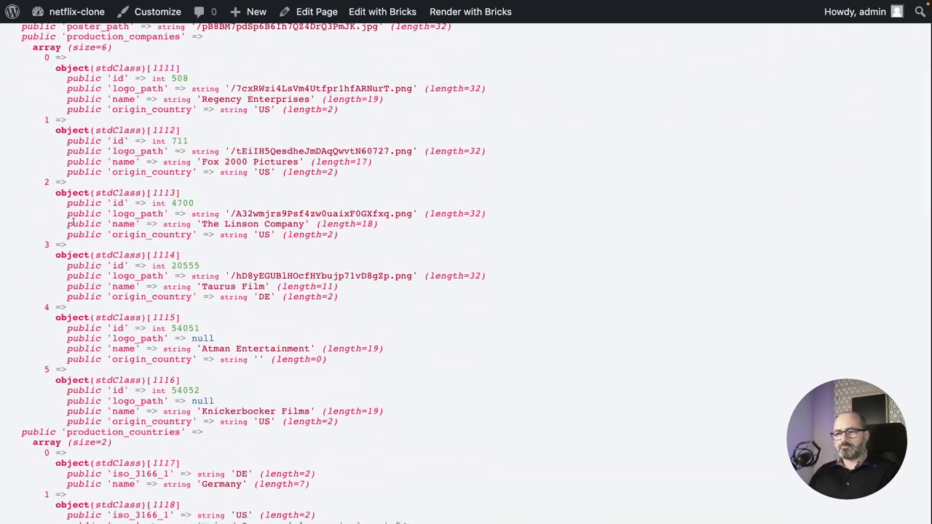
{"action": "scroll", "coordinate": [73, 222], "scroll_direction": "down", "scroll_amount": 5}
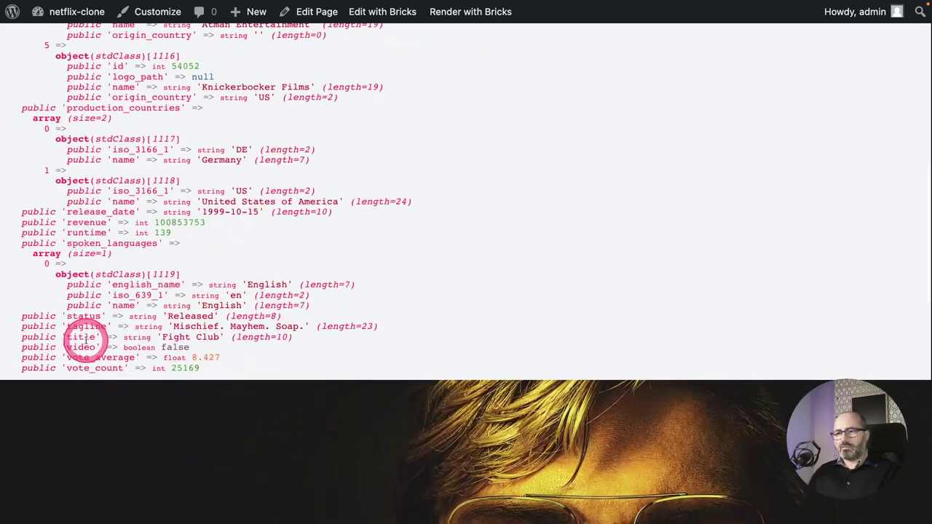
{"action": "double_click", "coordinate": [81, 337]}
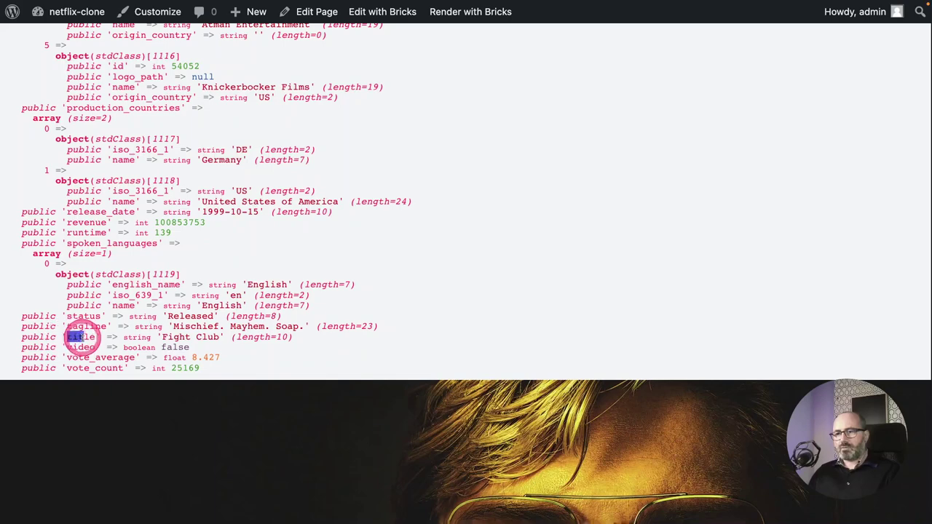
{"action": "left_click_drag", "start_coordinate": [81, 337], "coordinate": [97, 337]}
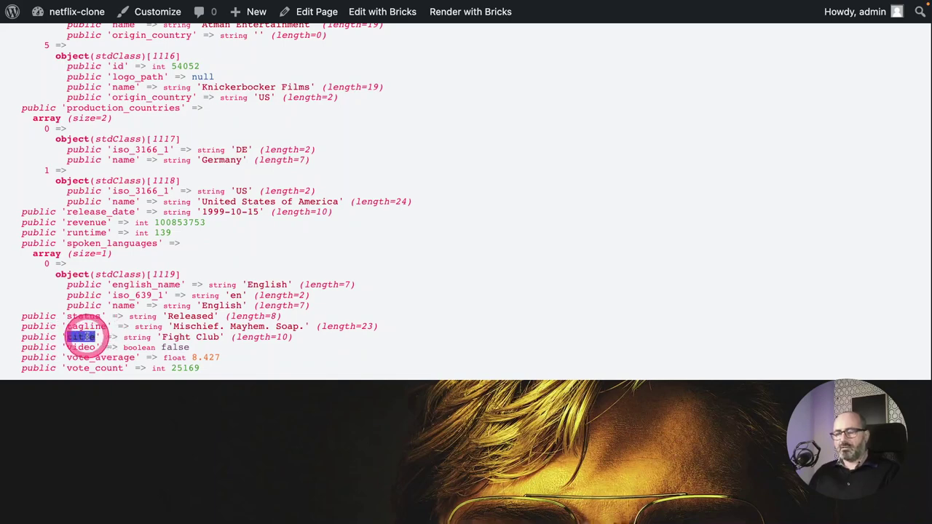
{"action": "scroll", "coordinate": [86, 296], "scroll_direction": "up", "scroll_amount": 10}
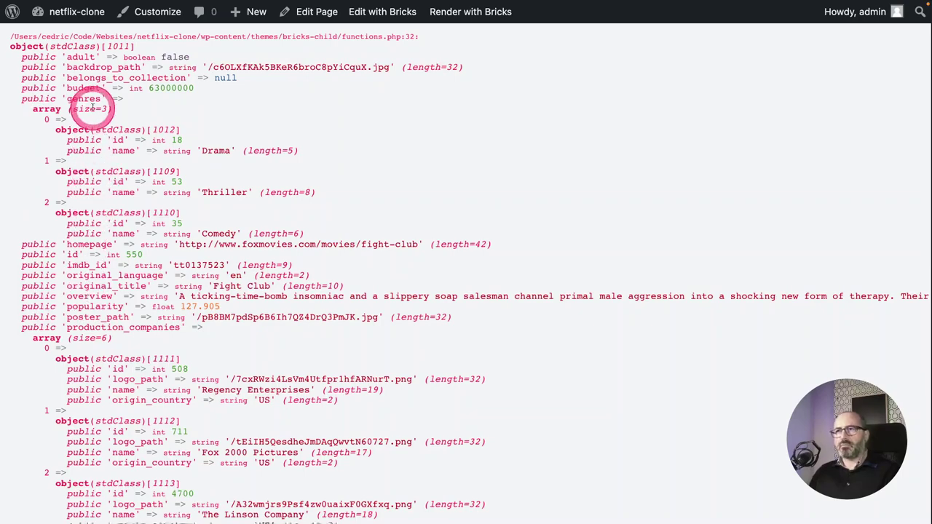
{"action": "left_click_drag", "start_coordinate": [66, 67], "coordinate": [146, 66]}
{"action": "scroll", "coordinate": [118, 291], "scroll_direction": "down", "scroll_amount": 8}
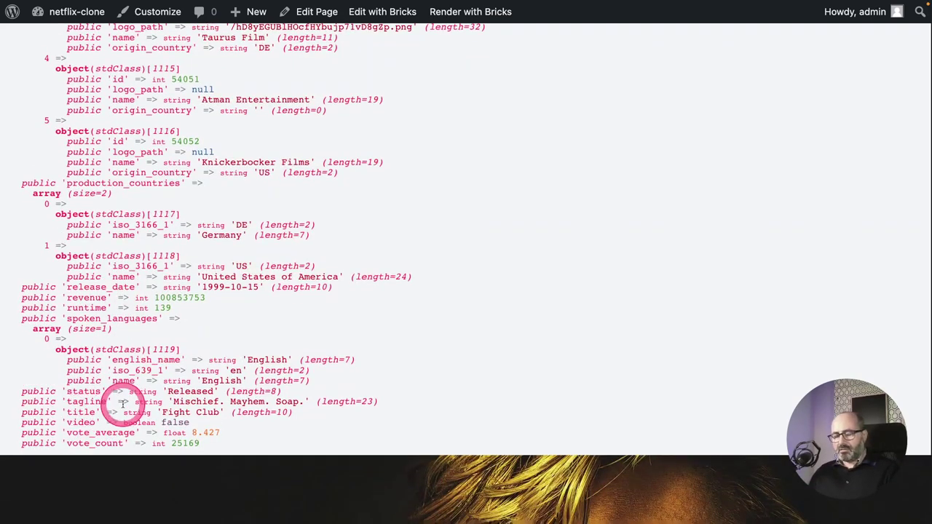
{"action": "key", "text": "ctrl+shift+Tab"}
{"action": "left_click_drag", "start_coordinate": [272, 332], "coordinate": [445, 332]}
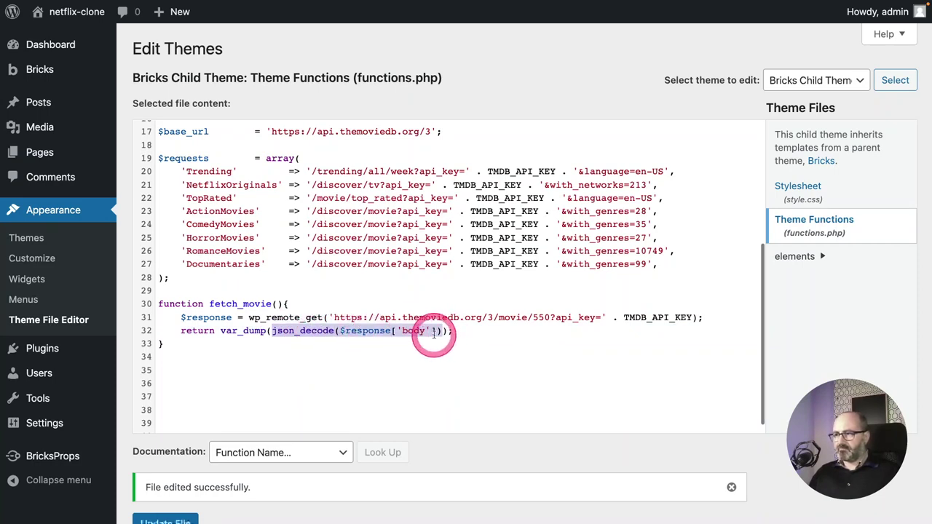
Make line 32 return json_decode($response['body'])->title without var_dump, and save.
{"action": "left_click", "coordinate": [441, 333]}
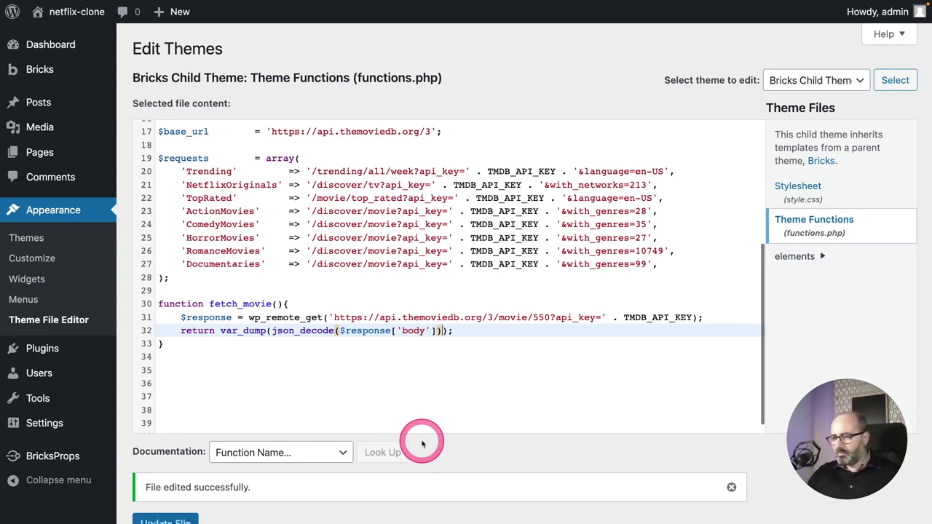
{"action": "type", "text": "->"}
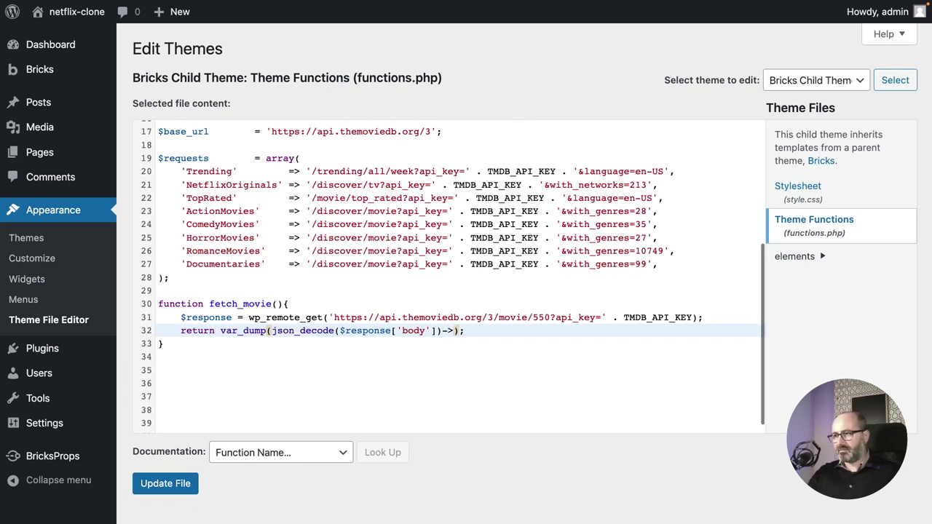
{"action": "type", "text": "title"}
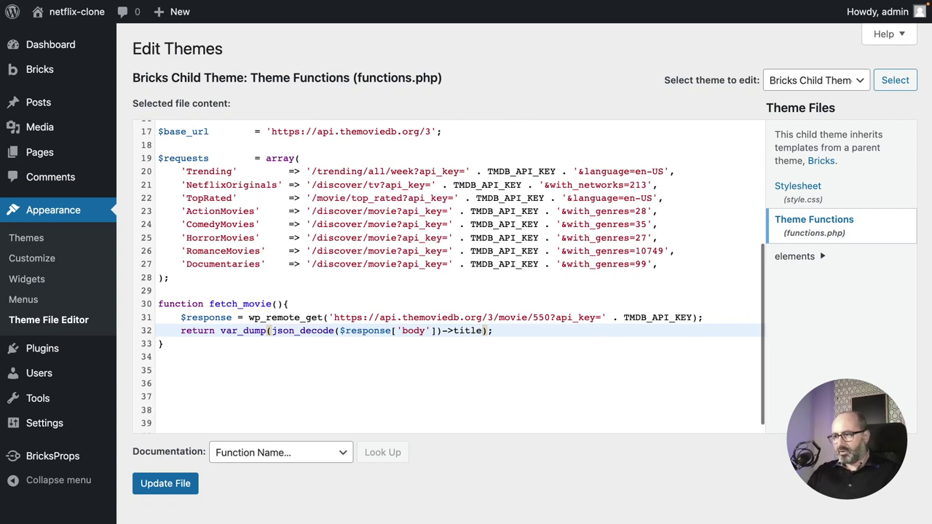
{"action": "left_click", "coordinate": [417, 443]}
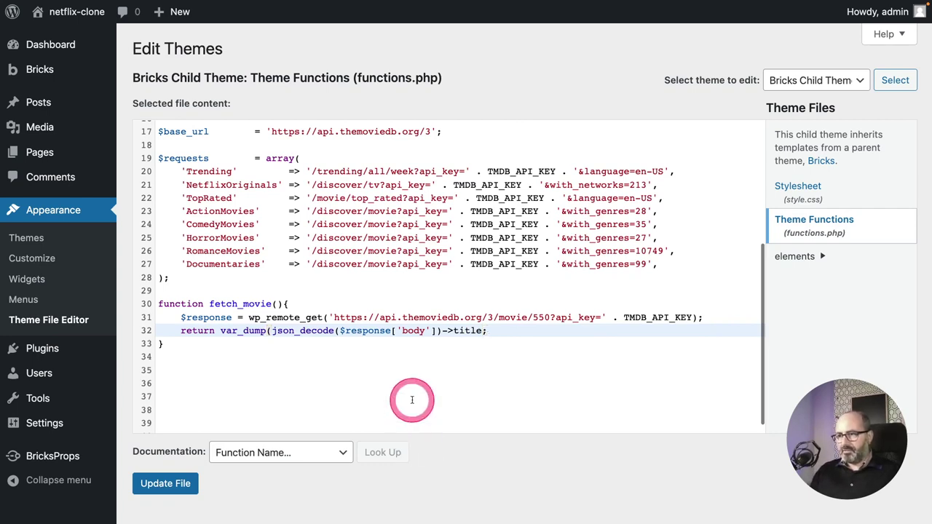
{"action": "left_click_drag", "start_coordinate": [271, 331], "coordinate": [220, 331]}
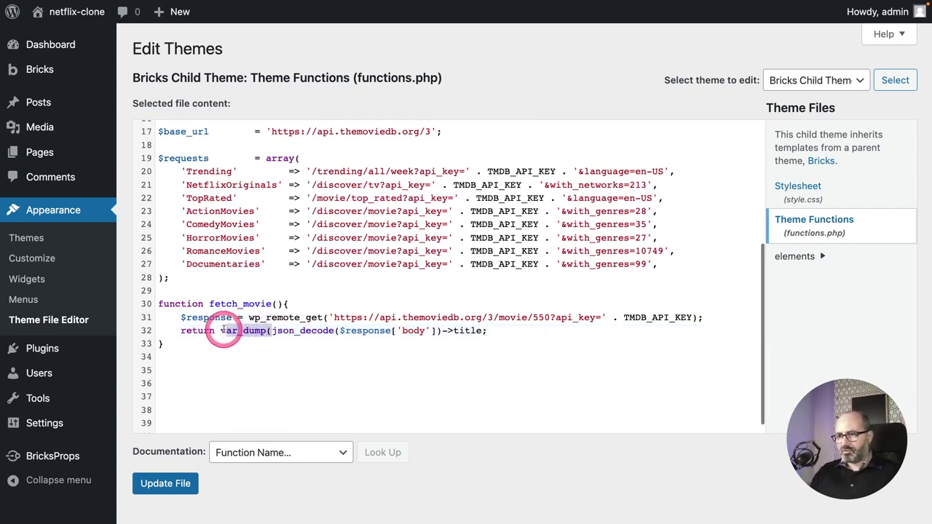
{"action": "key", "text": "BackSpace"}
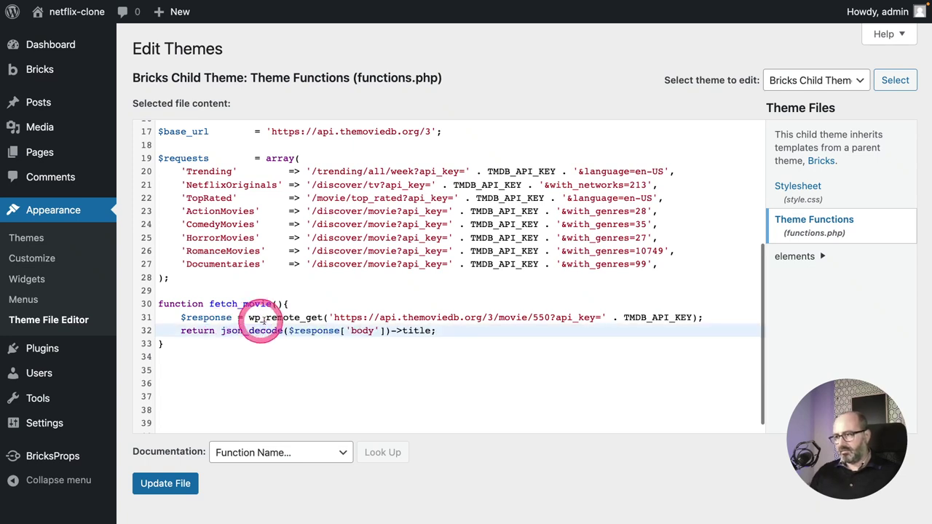
{"action": "left_click", "coordinate": [171, 484]}
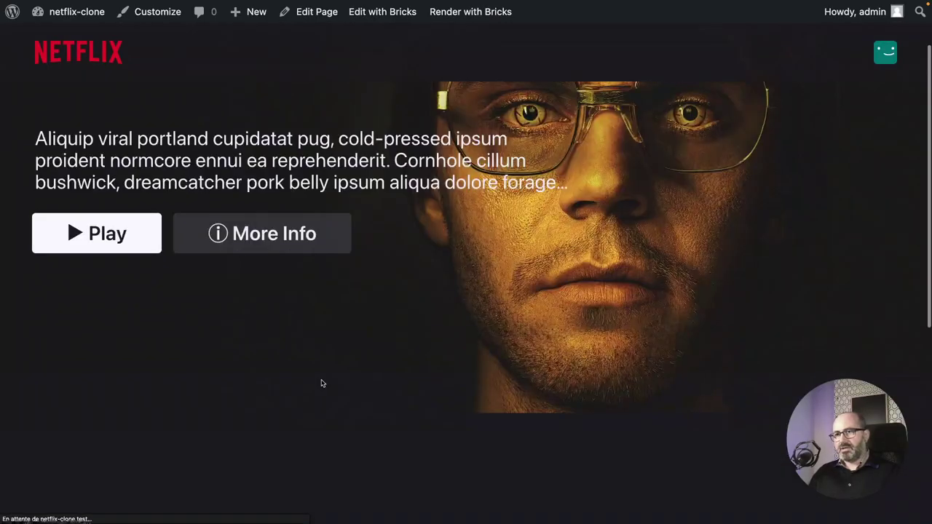
Reload the front-end page and confirm 'Fight Club' appears under the heading.
{"action": "left_click", "coordinate": [309, 382]}
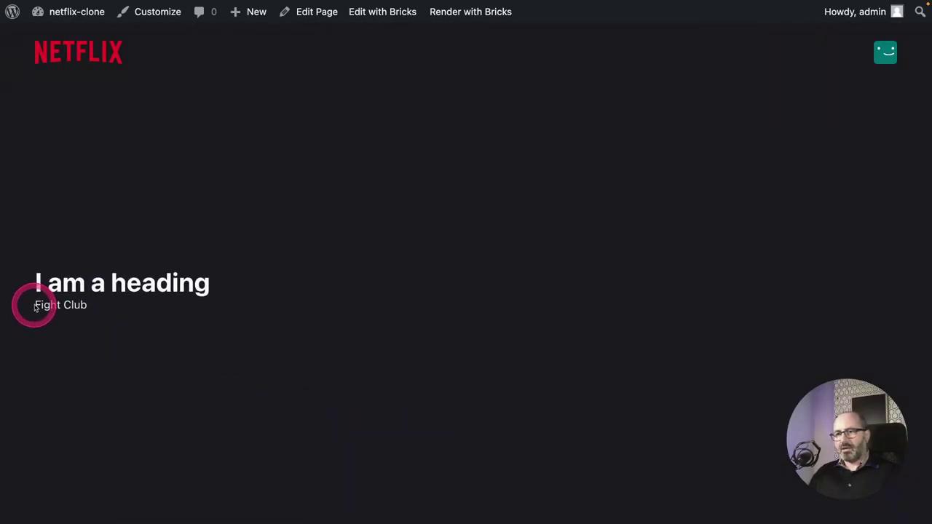
{"action": "mouse_move", "coordinate": [33, 305]}
{"action": "left_mouse_down"}
{"action": "mouse_move", "coordinate": [100, 307]}
{"action": "mouse_move", "coordinate": [85, 306]}
{"action": "mouse_move", "coordinate": [109, 328]}
{"action": "mouse_move", "coordinate": [46, 291]}
{"action": "mouse_move", "coordinate": [48, 315]}
{"action": "left_mouse_up"}
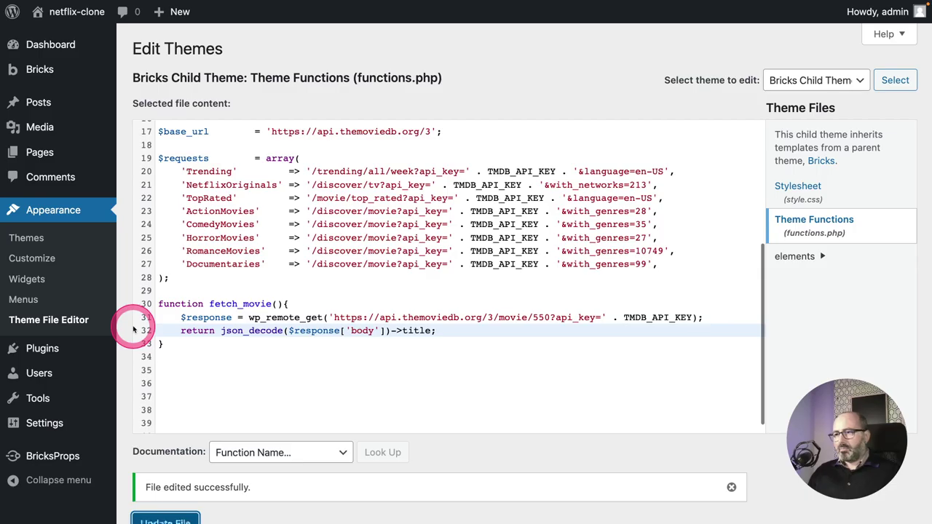
{"action": "left_click", "coordinate": [191, 318]}
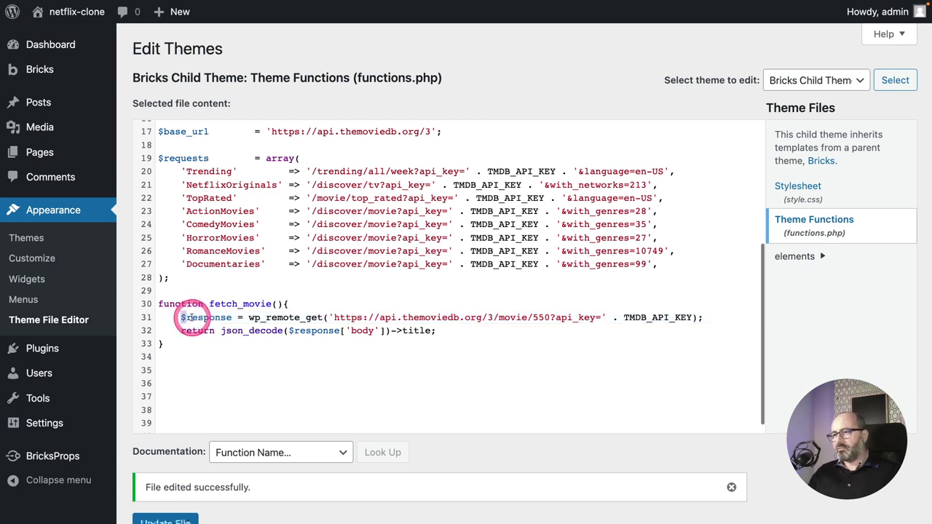
{"action": "left_click_drag", "start_coordinate": [182, 319], "coordinate": [353, 321]}
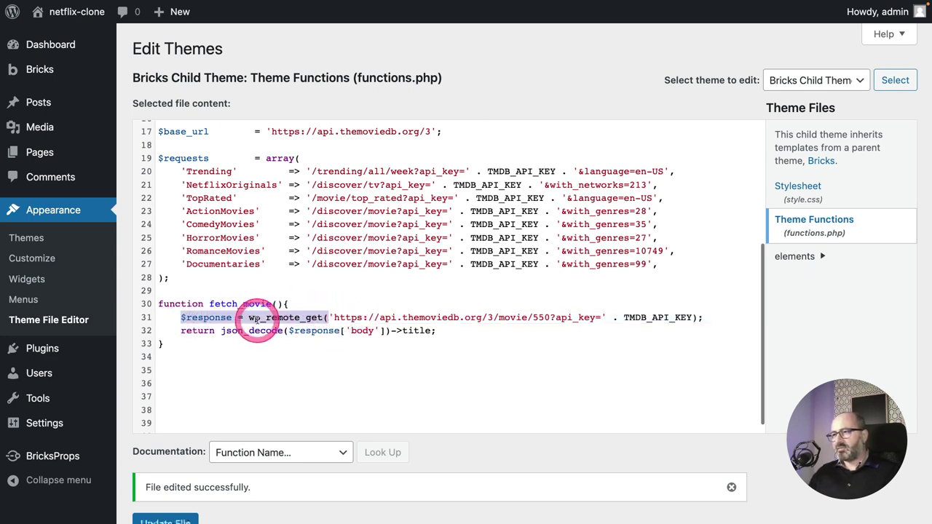
{"action": "left_click", "coordinate": [248, 318]}
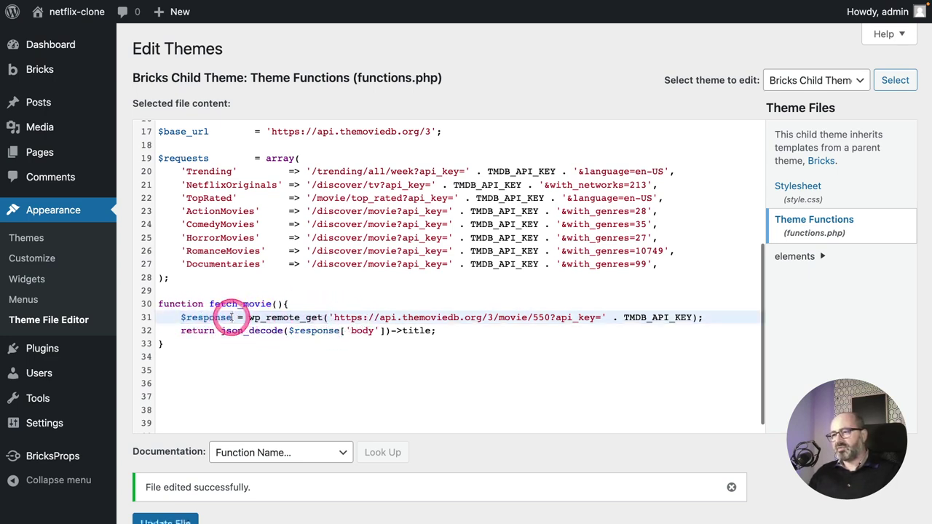
{"action": "double_click", "coordinate": [227, 318]}
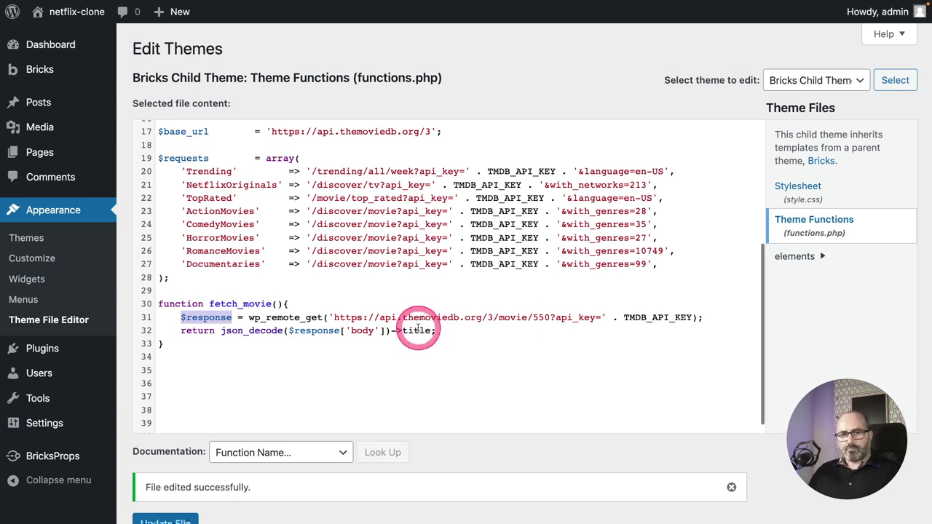
{"action": "scroll", "coordinate": [291, 320], "scroll_direction": "down", "scroll_amount": 1}
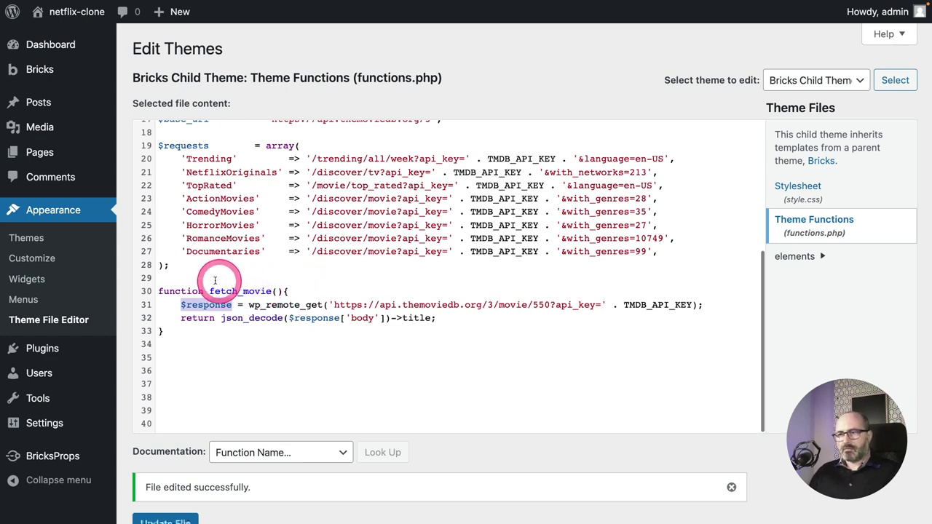
{"action": "left_click", "coordinate": [284, 290]}
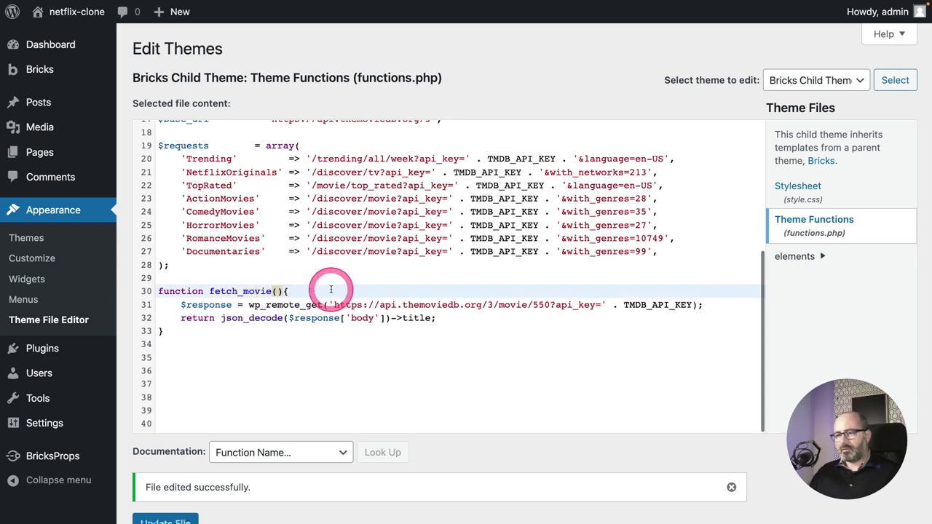
Rename the function to fetch_movies and select the hardcoded movie URL on line 31.
{"action": "type", "text": "s"}
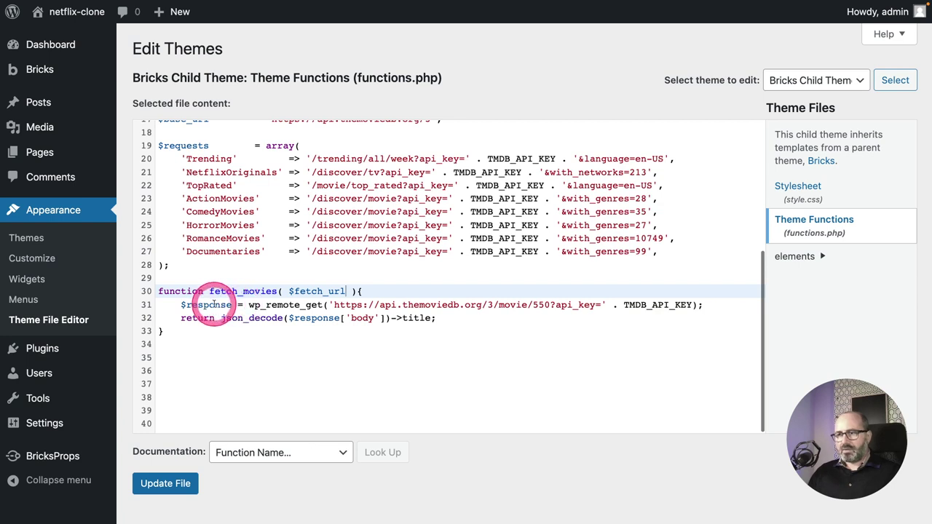
{"action": "left_click_drag", "start_coordinate": [249, 305], "coordinate": [692, 305]}
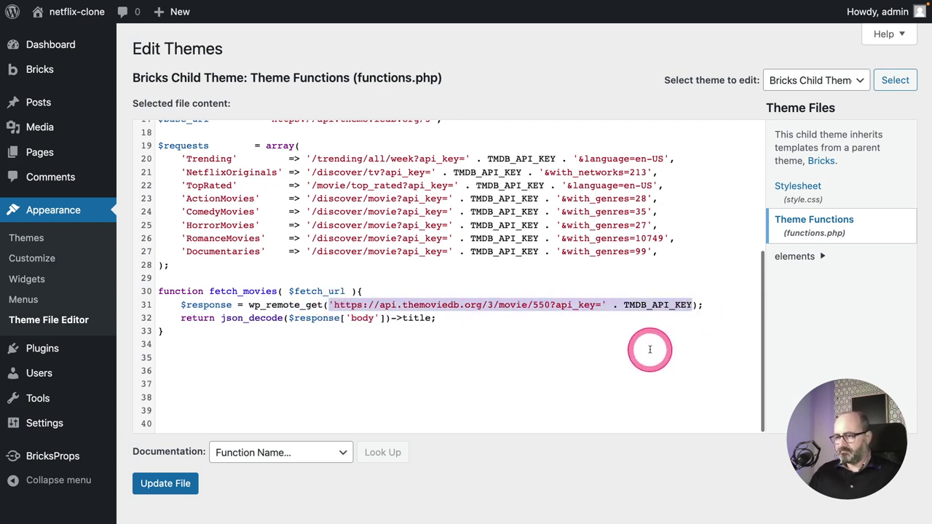
Replace the hardcoded URL with $fetch_url plus a headers array setting 'Accept' => 'application/json'.
{"action": "type", "text": "$fetch_url,"}
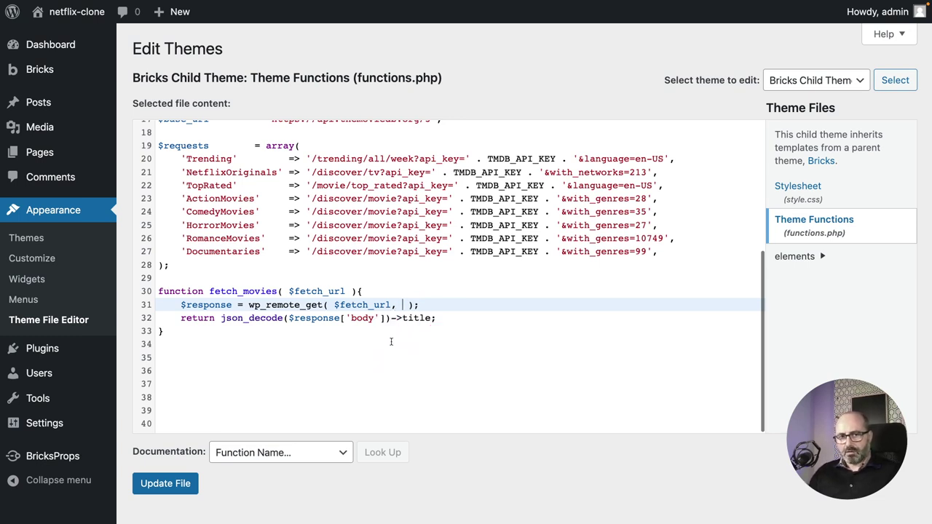
{"action": "type", "text": "array("}
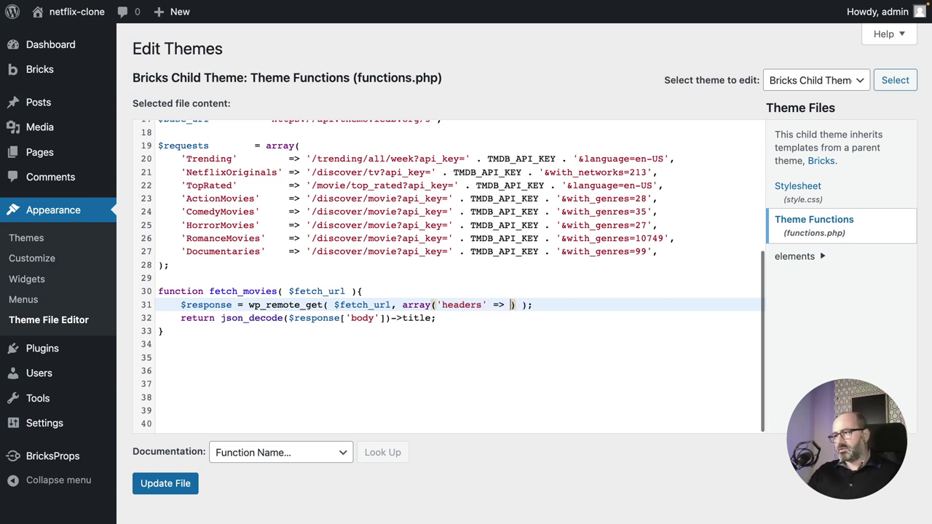
{"action": "type", "text": "'headers' => array"}
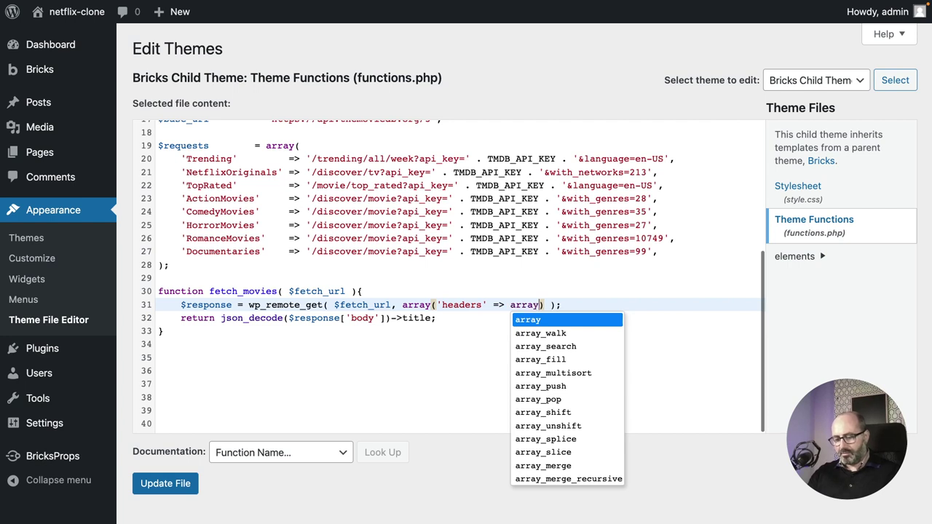
{"action": "type", "text": "('Accept' => 'application/json"}
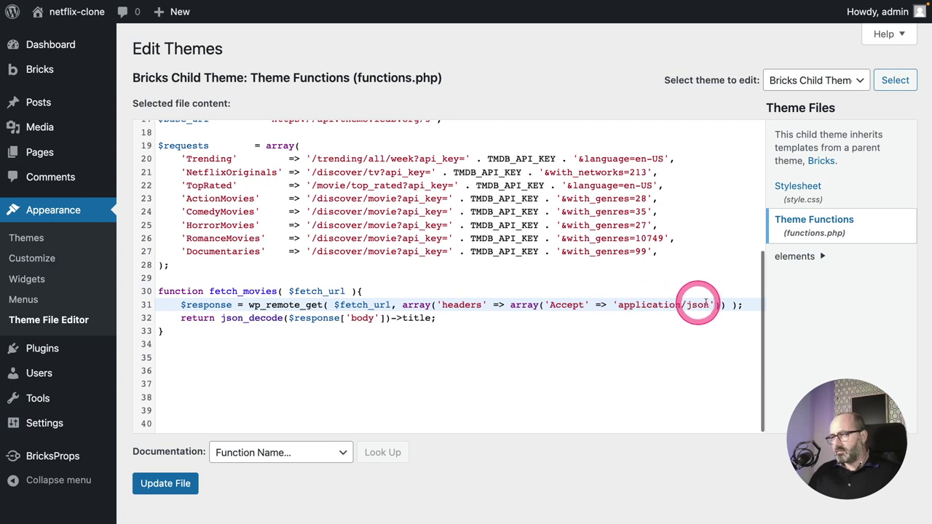
{"action": "left_click", "coordinate": [567, 322]}
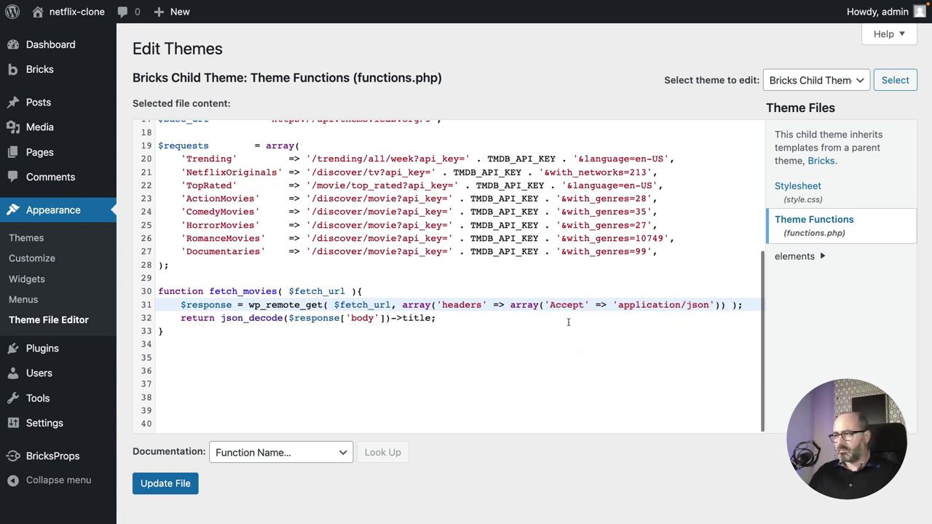
{"action": "key", "text": "Return"}
{"action": "key", "text": "Return"}
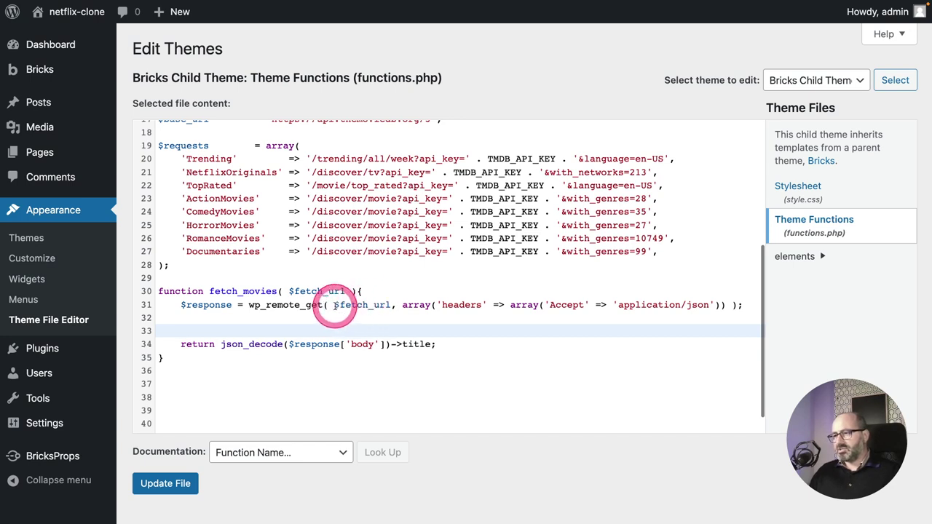
Add an empty if(){ } block below the request in fetch_movies.
{"action": "left_click_drag", "start_coordinate": [334, 306], "coordinate": [379, 304]}
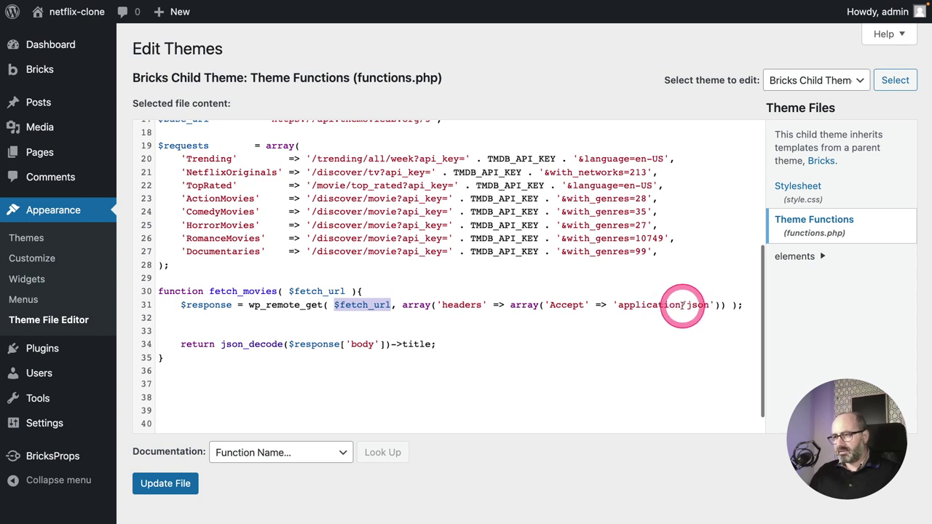
{"action": "left_click", "coordinate": [281, 318]}
{"action": "key", "text": "Return"}
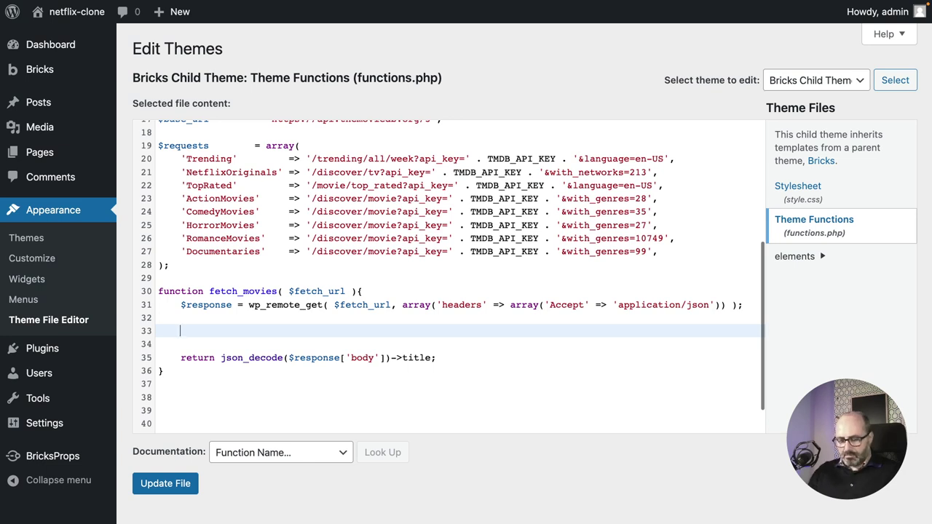
{"action": "type", "text": "if"}
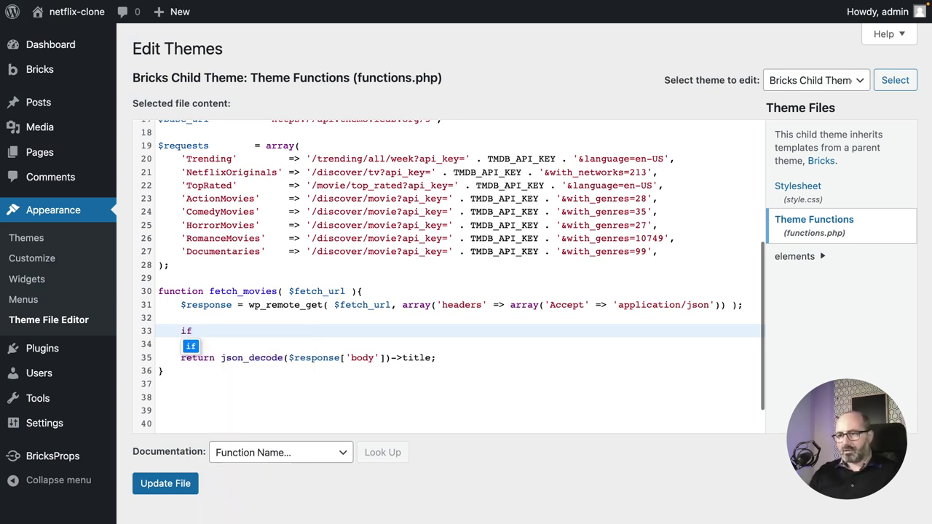
{"action": "type", "text": "("}
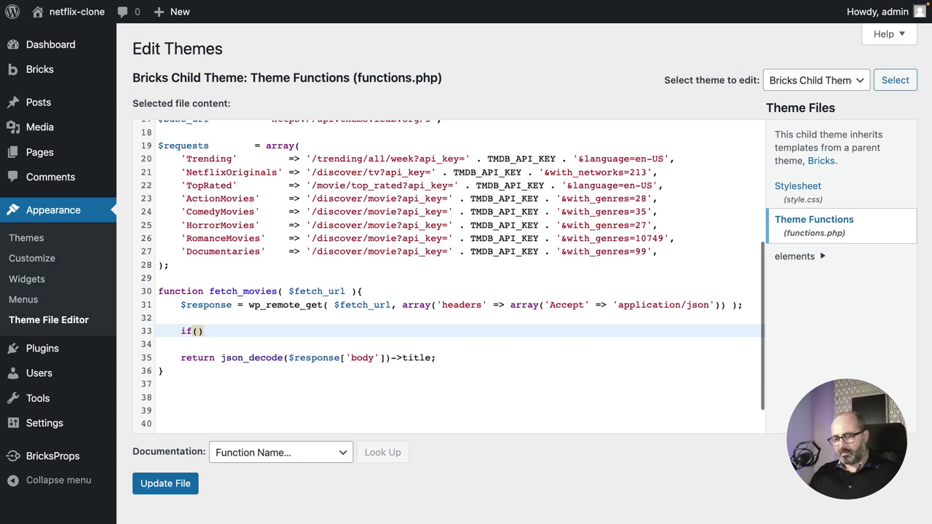
{"action": "type", "text": "){"}
{"action": "key", "text": "Return"}
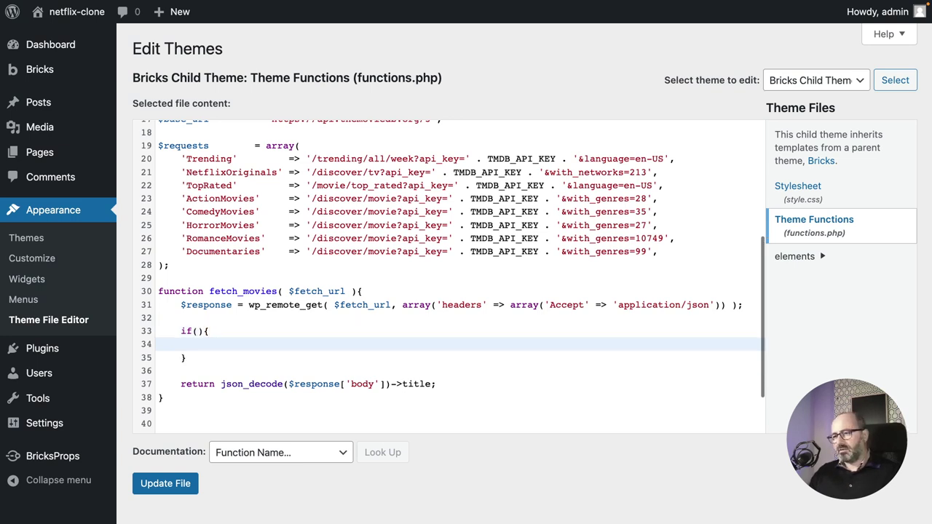
Write the condition as ! is_wp_error( $response ) followed by an unfinished &&.
{"action": "key", "text": "Up"}
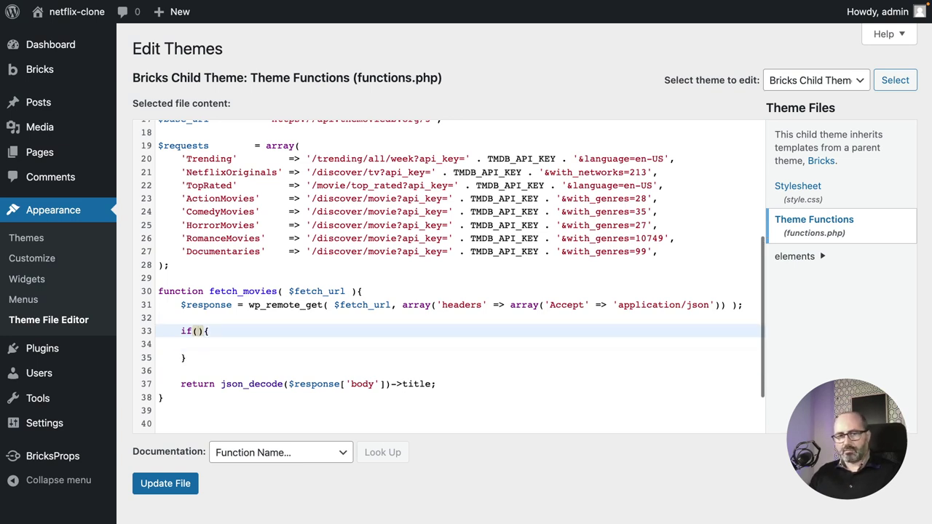
{"action": "key", "text": "Left"}
{"action": "type", "text": "if("}
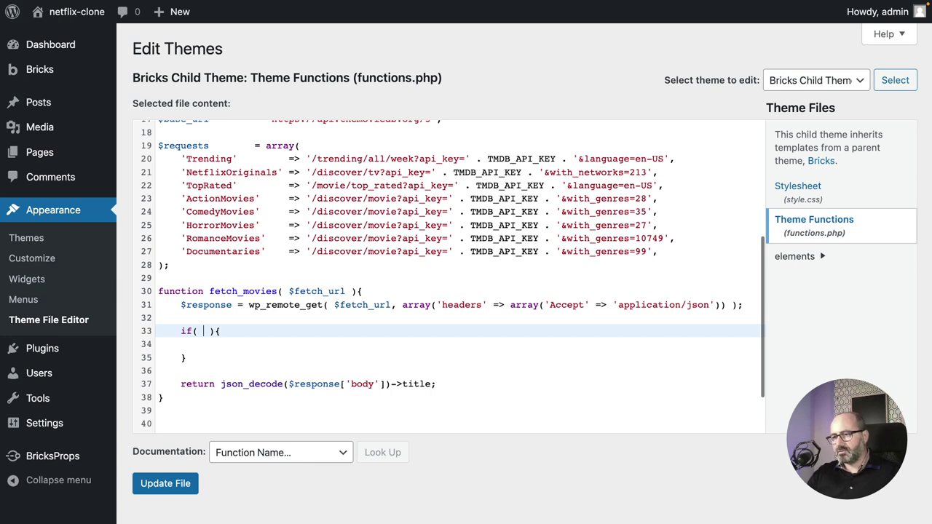
{"action": "type", "text": " is_"}
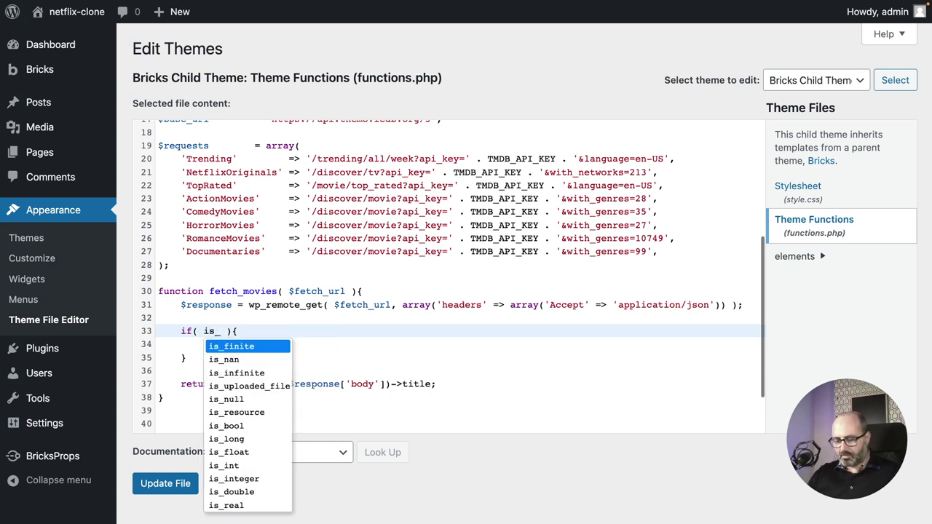
{"action": "type", "text": "wp_"}
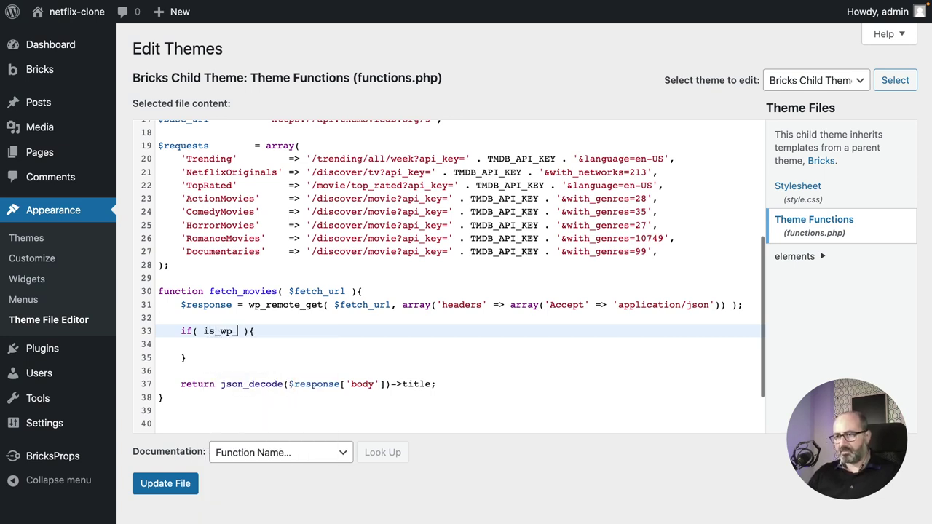
{"action": "type", "text": "error"}
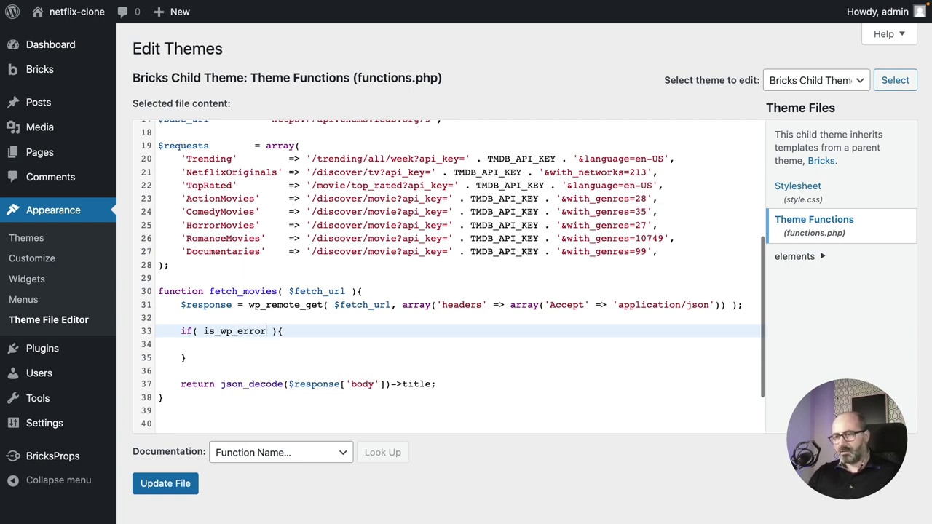
{"action": "type", "text": "("}
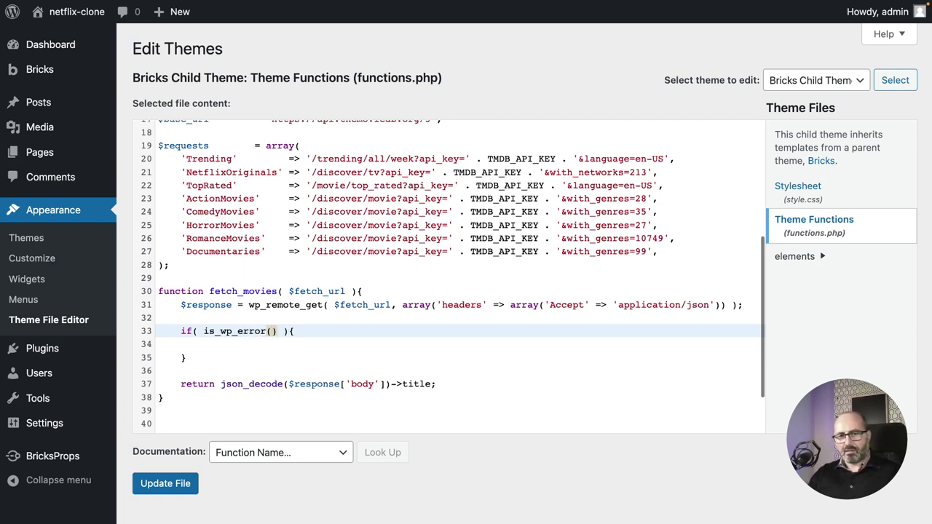
{"action": "key", "text": "Left"}
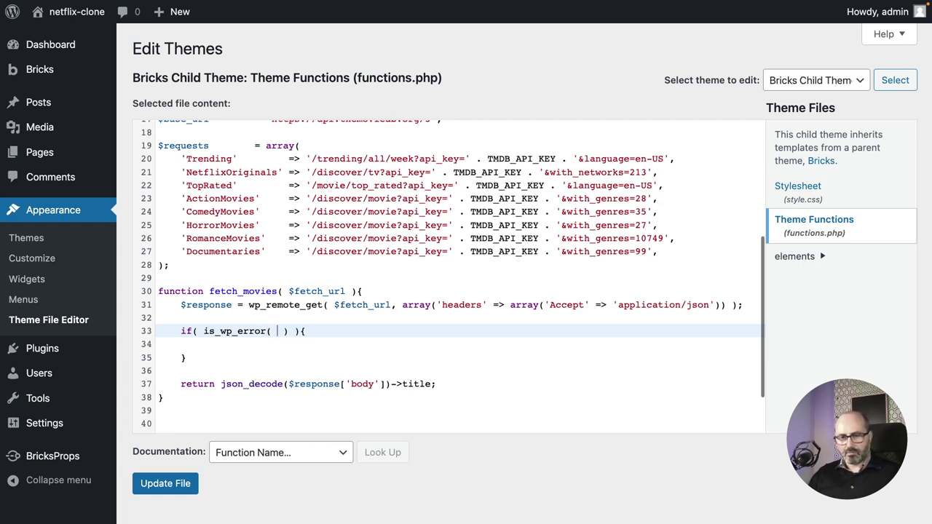
{"action": "type", "text": "$response"}
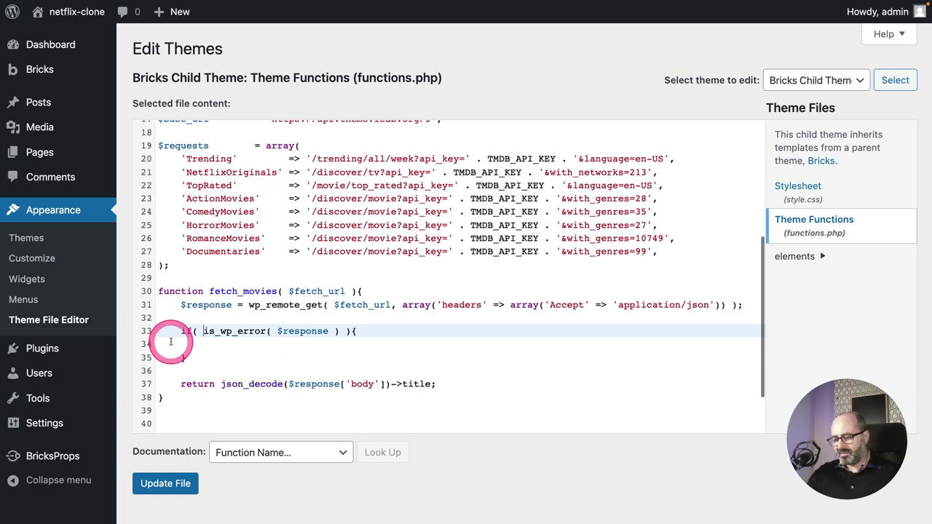
{"action": "type", "text": "!"}
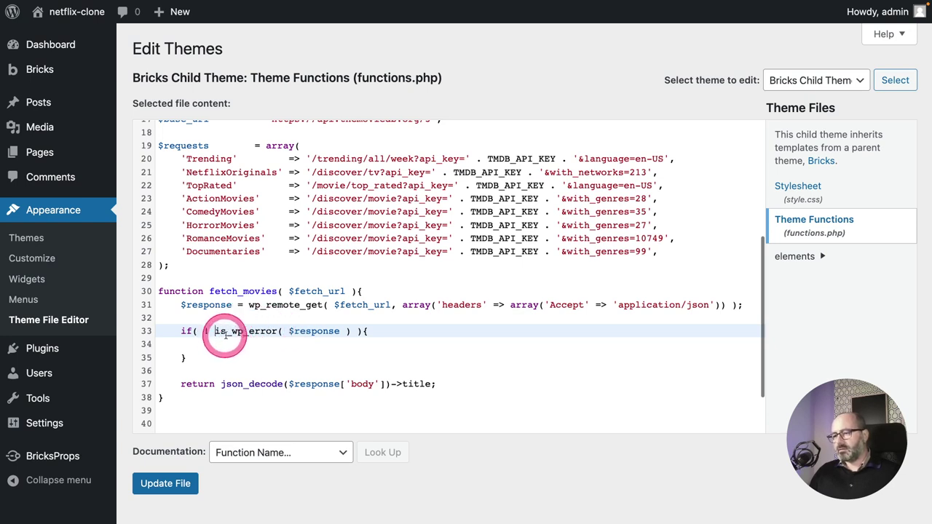
{"action": "left_click", "coordinate": [289, 345]}
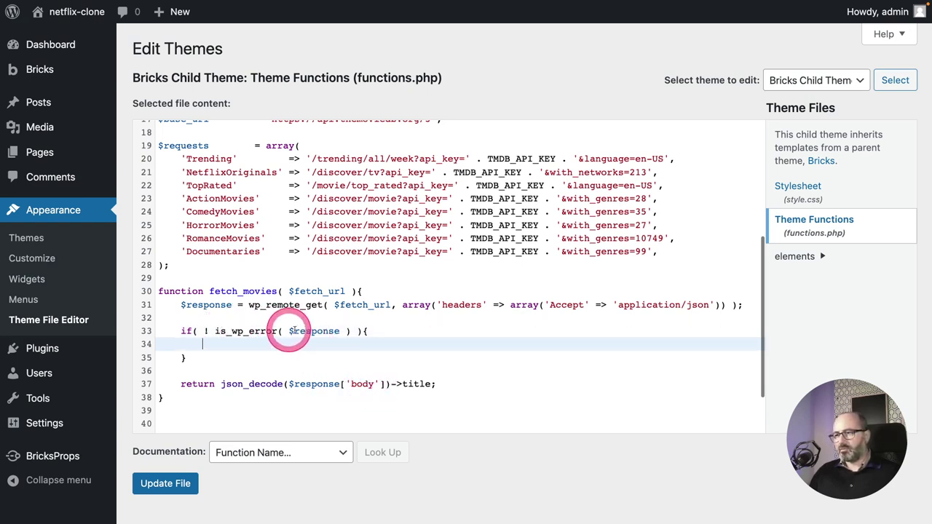
{"action": "left_click", "coordinate": [351, 332]}
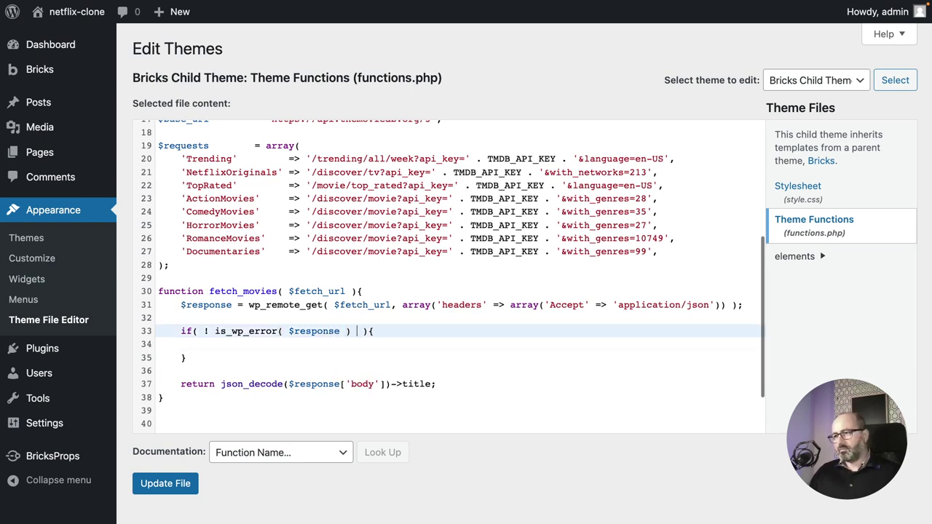
{"action": "type", "text": "&&"}
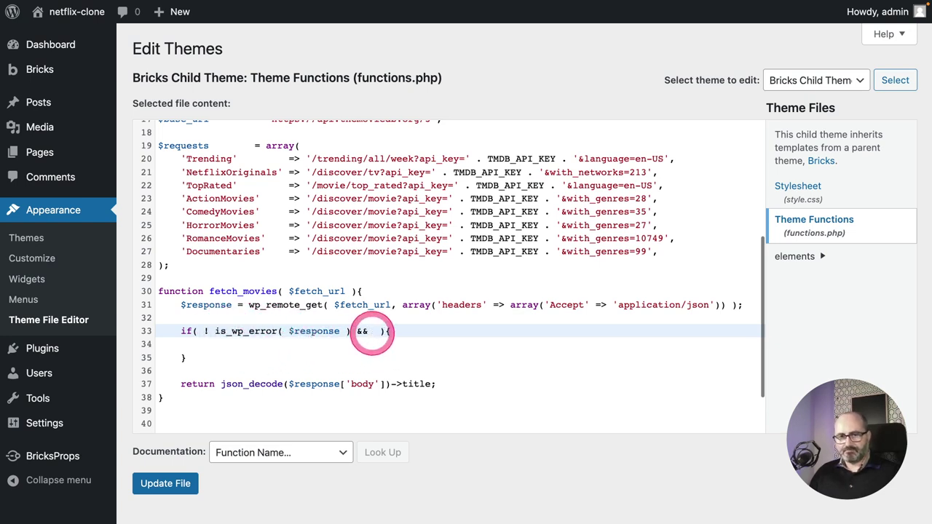
Complete the condition with 200 === wp_remote_retrieve_response_code( $response ) after the &&.
{"action": "type", "text": "200"}
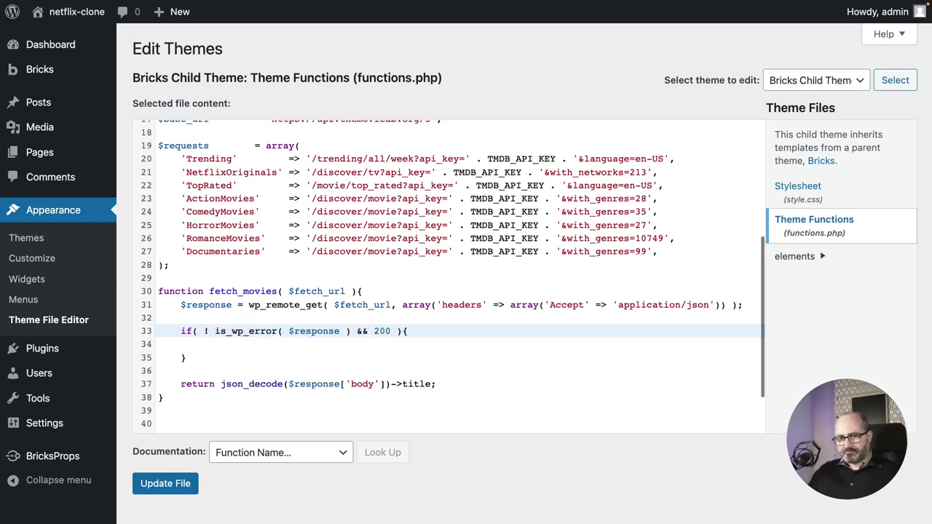
{"action": "type", "text": " ==="}
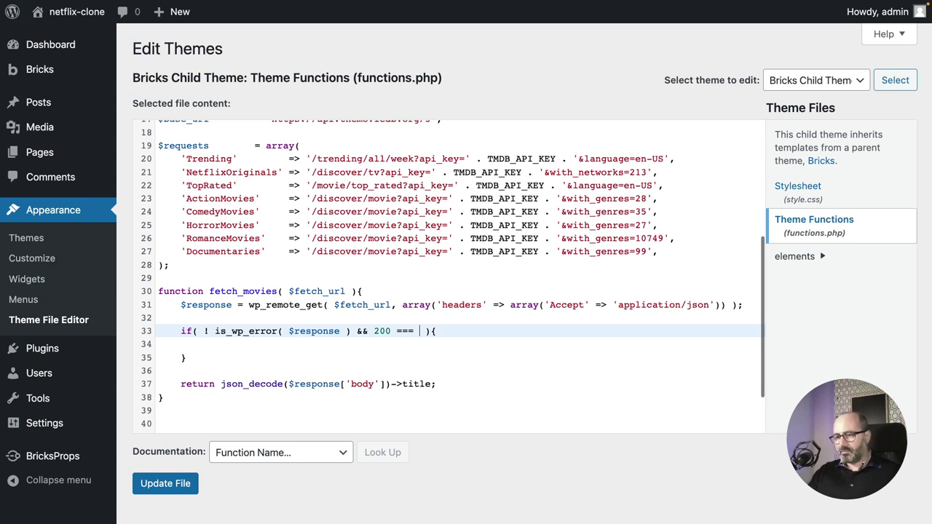
{"action": "type", "text": "wp"}
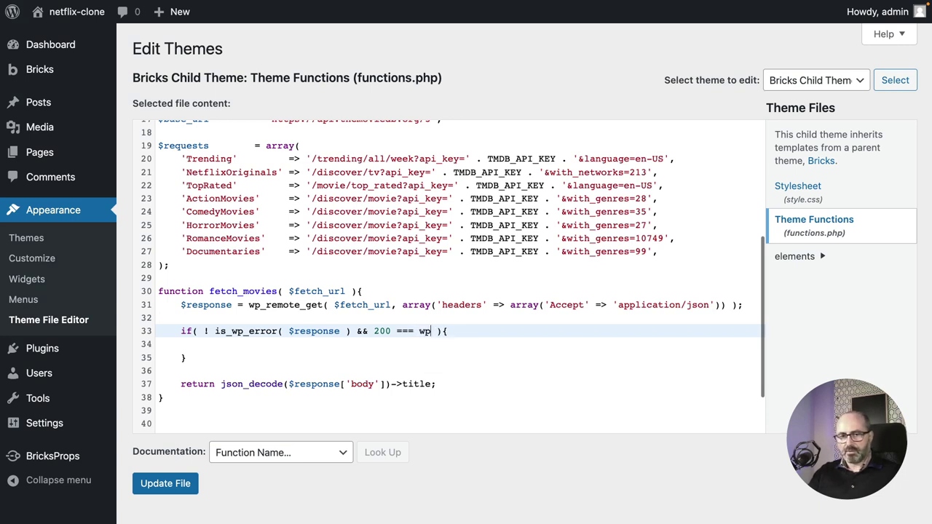
{"action": "type", "text": "_remote"}
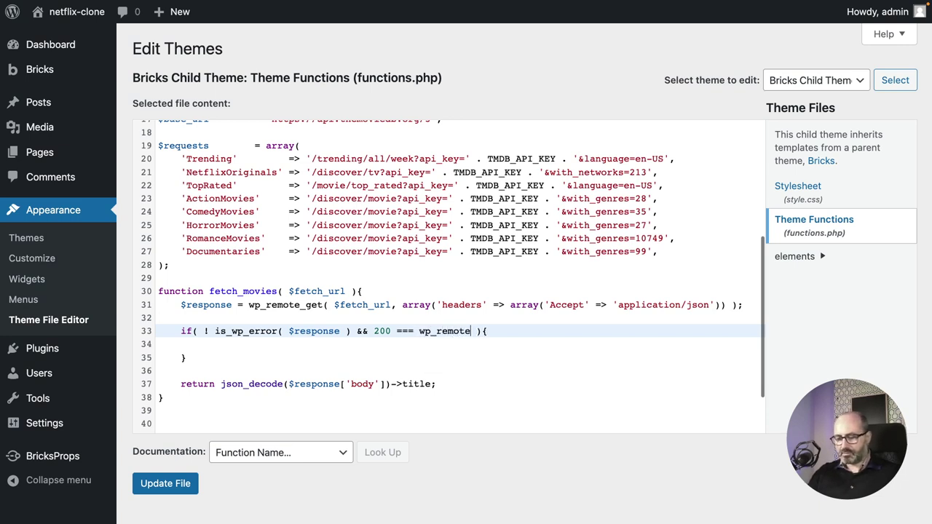
{"action": "type", "text": "_retrieve"}
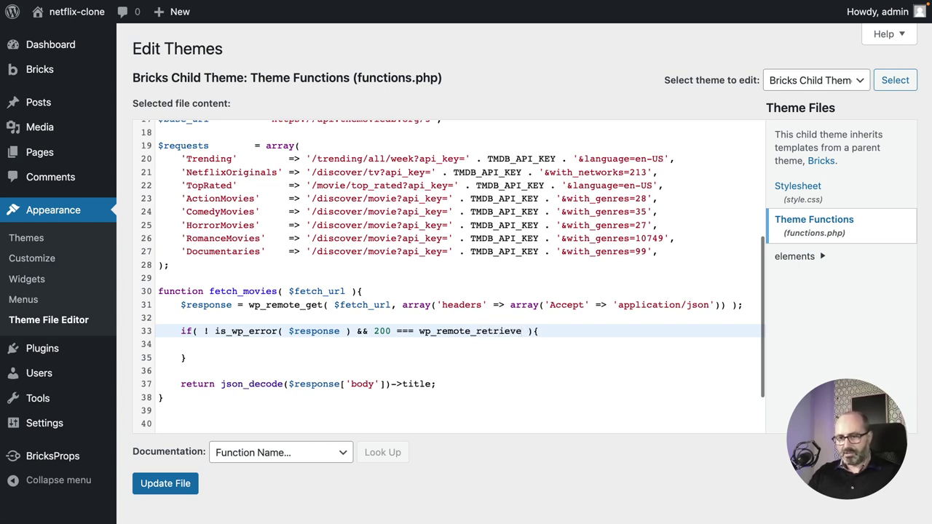
{"action": "type", "text": "_re"}
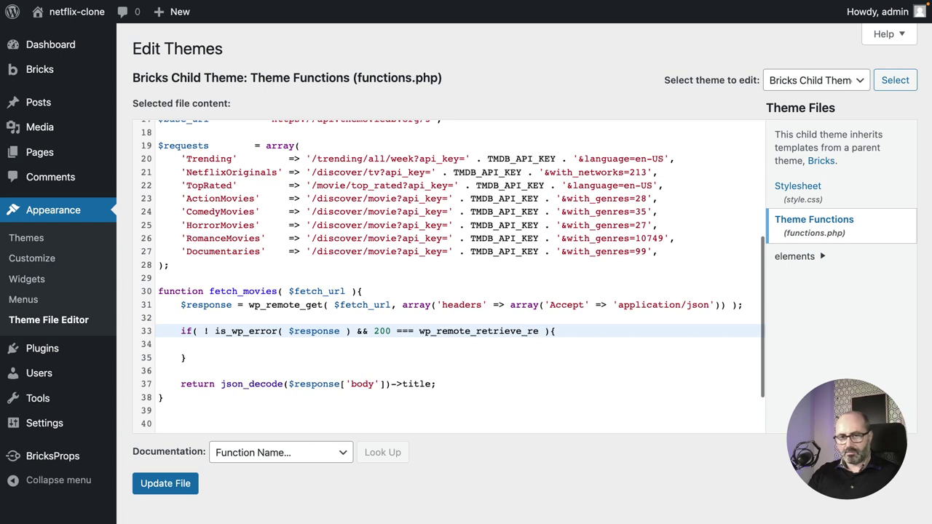
{"action": "type", "text": "sponse_"}
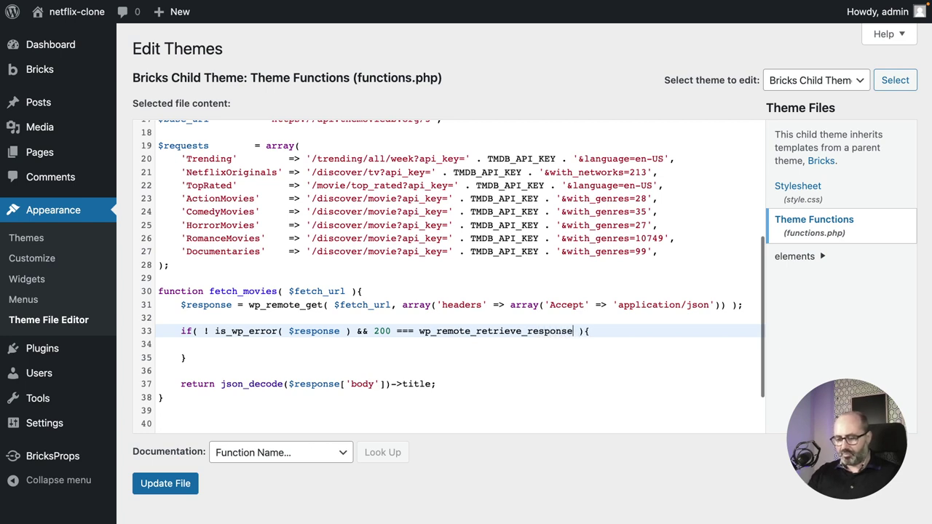
{"action": "type", "text": "code"}
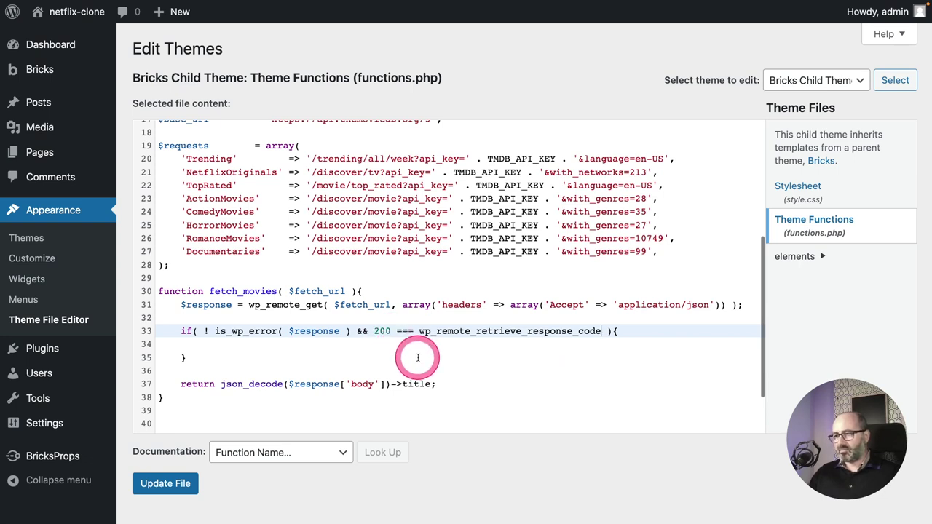
{"action": "type", "text": "()"}
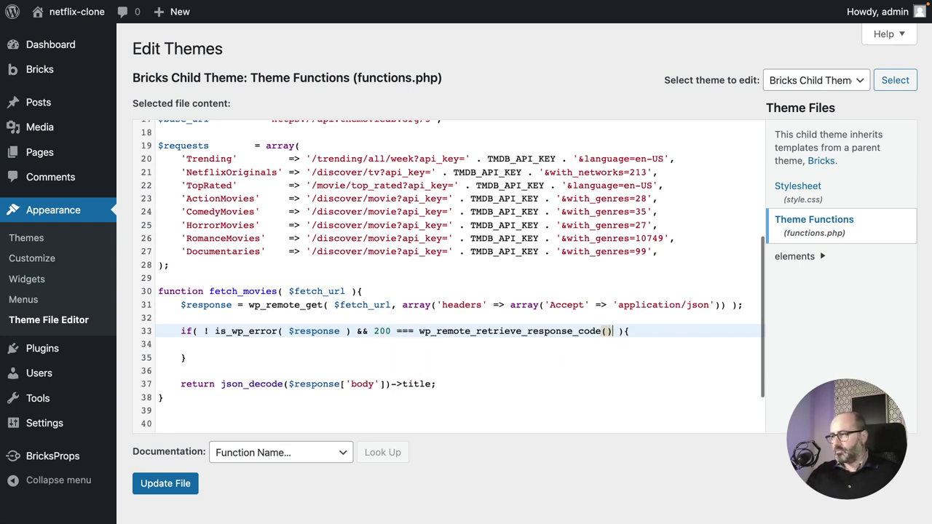
{"action": "type", "text": "$response"}
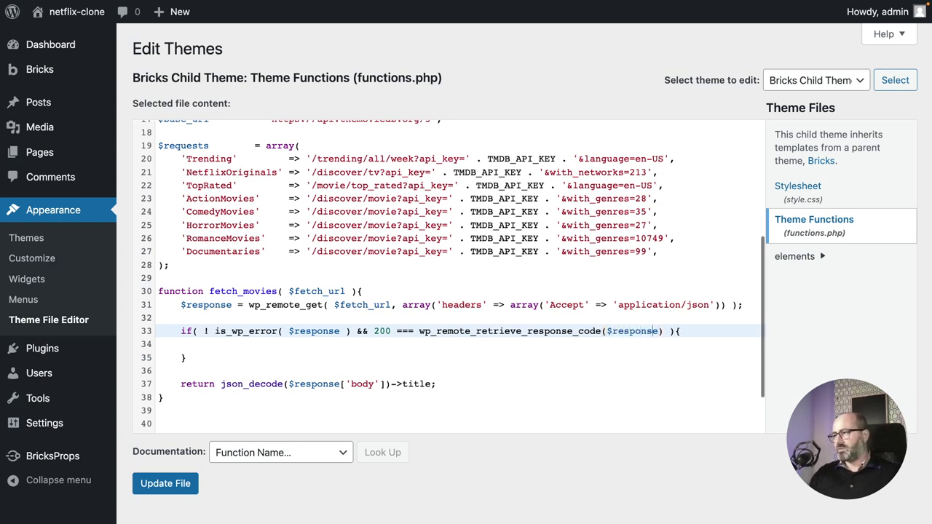
{"action": "key", "text": "Left"}
{"action": "key", "text": "Left"}
{"action": "key", "text": "Left"}
{"action": "key", "text": "Left"}
{"action": "key", "text": "Left"}
{"action": "key", "text": "Left"}
{"action": "key", "text": "Left"}
{"action": "key", "text": "Left"}
{"action": "key", "text": "Left"}
{"action": "key", "text": "Left"}
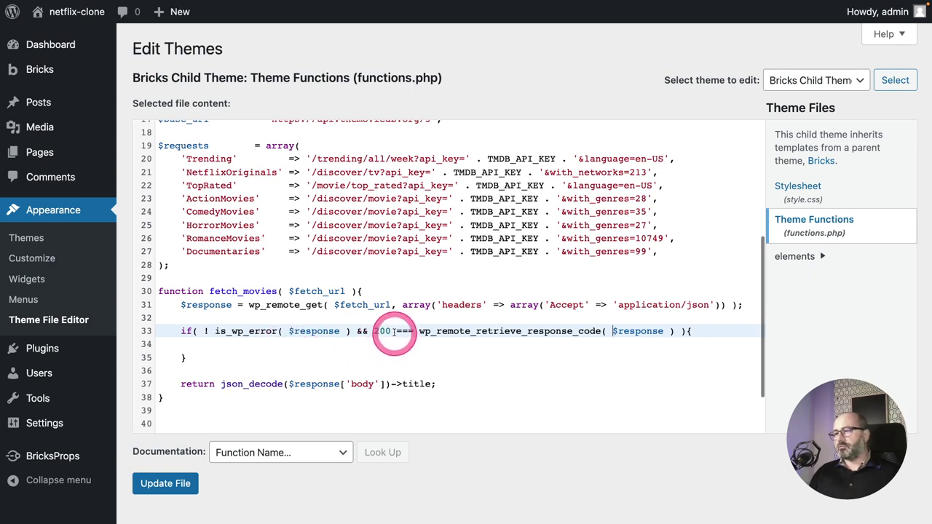
{"action": "left_click_drag", "start_coordinate": [373, 331], "coordinate": [389, 331]}
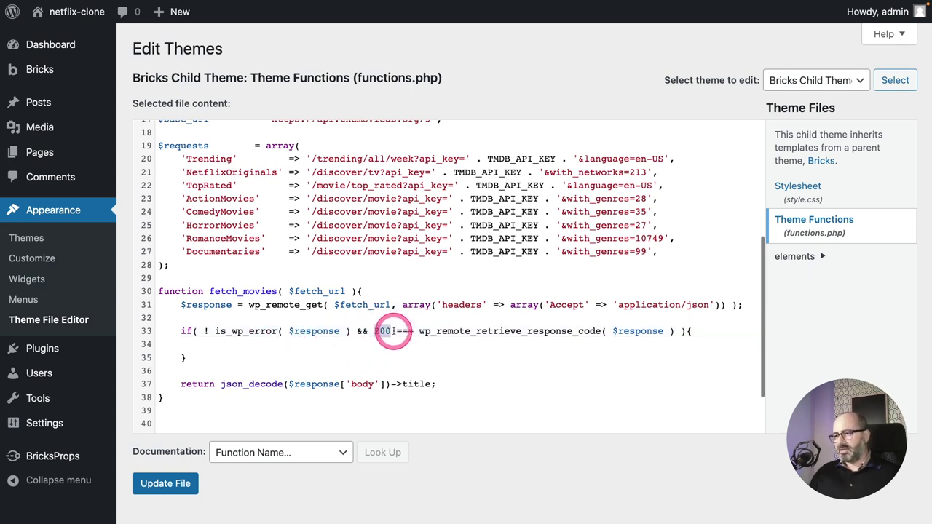
{"action": "left_click", "coordinate": [339, 347]}
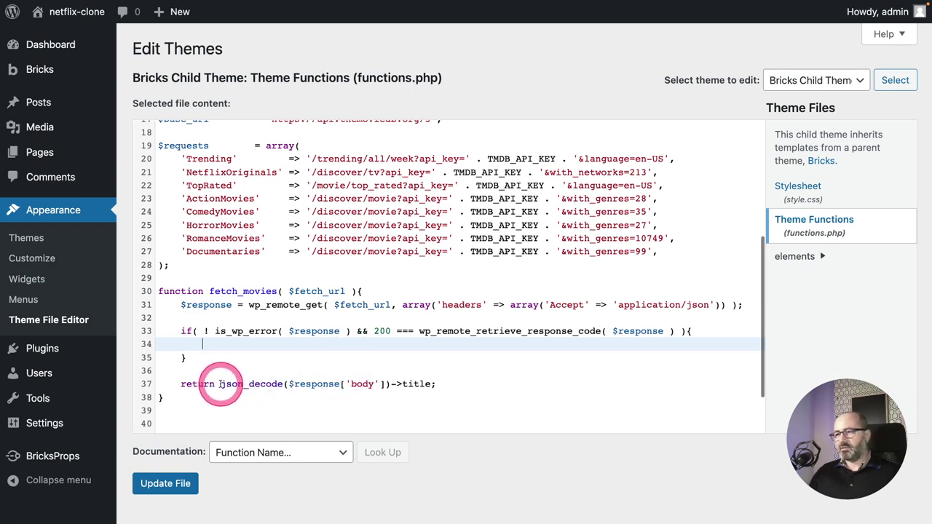
Inside the if, add $response_body = json_decode($response['body']); using the expression moved from the return line.
{"action": "left_click_drag", "start_coordinate": [221, 383], "coordinate": [389, 384]}
{"action": "key", "text": "ctrl+c"}
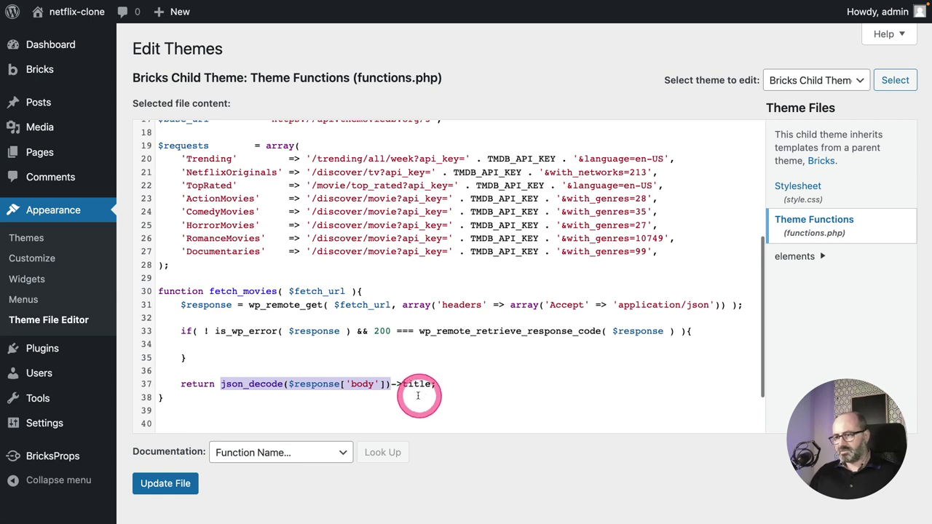
{"action": "left_click", "coordinate": [299, 347]}
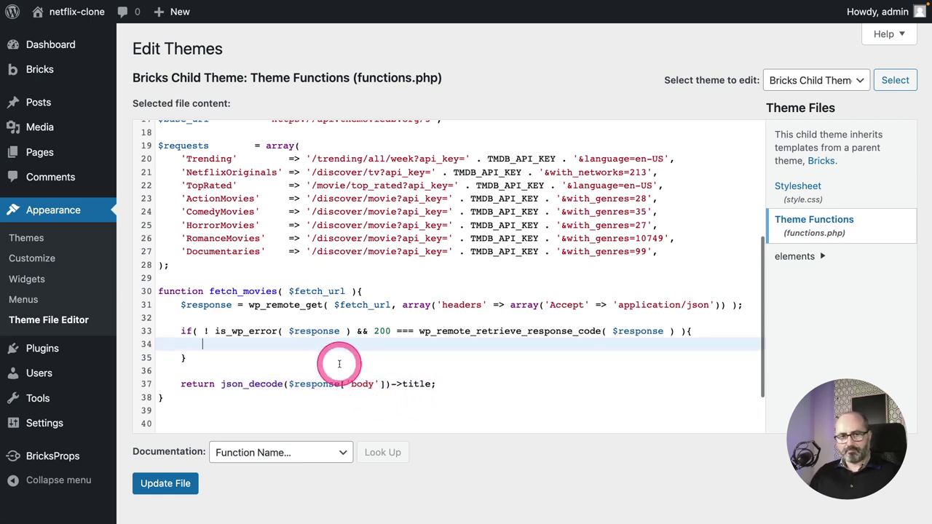
{"action": "type", "text": "$"}
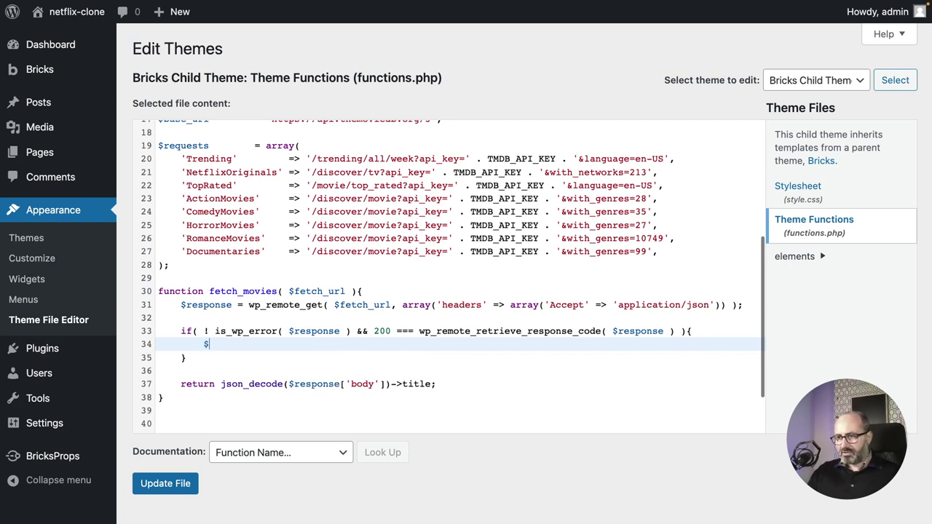
{"action": "type", "text": "response_"}
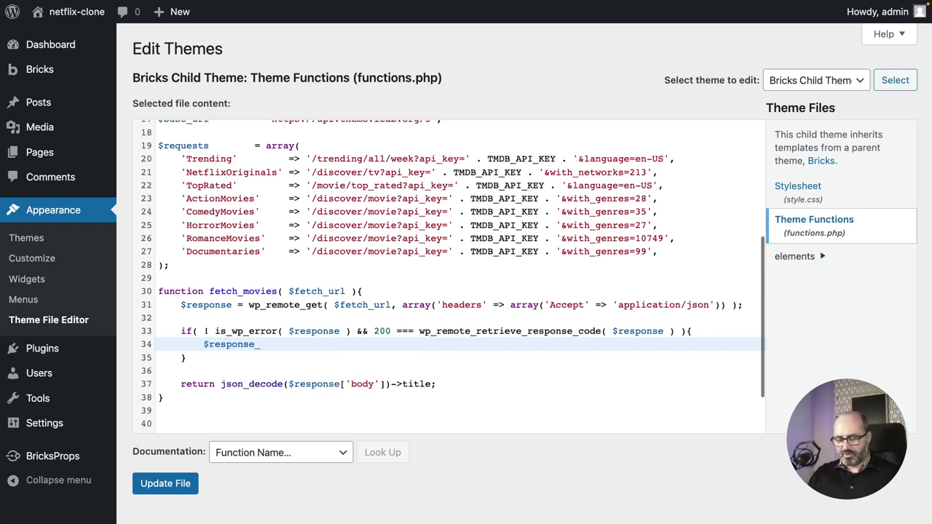
{"action": "type", "text": "body"}
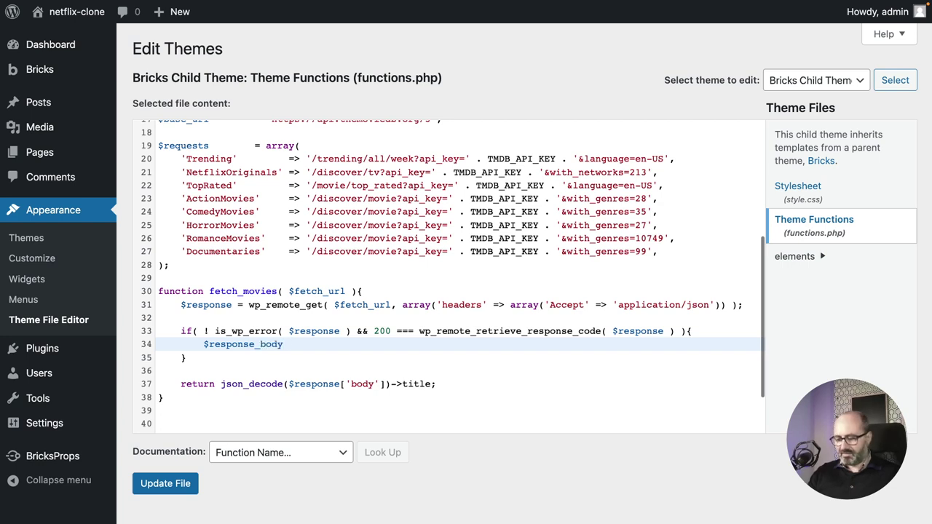
{"action": "type", "text": " ="}
{"action": "key", "text": "ctrl+v"}
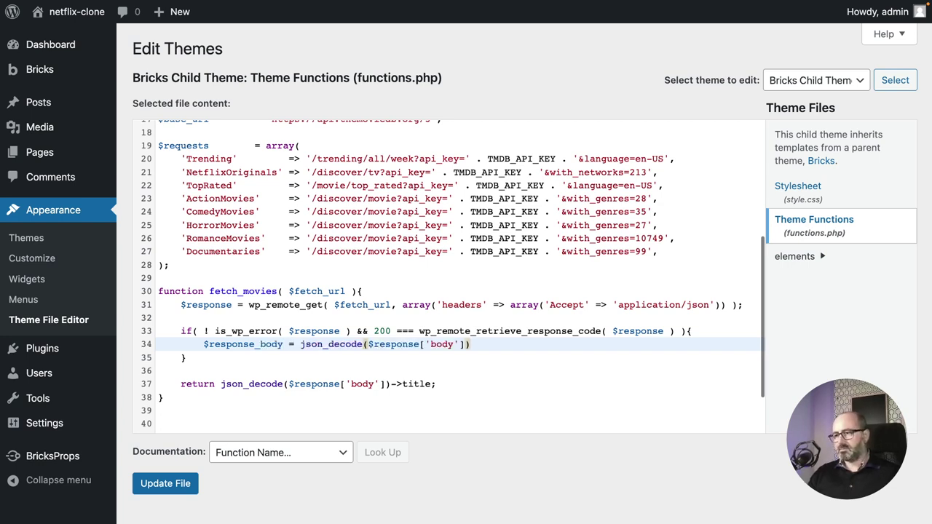
{"action": "left_click", "coordinate": [377, 364]}
{"action": "left_click", "coordinate": [472, 345]}
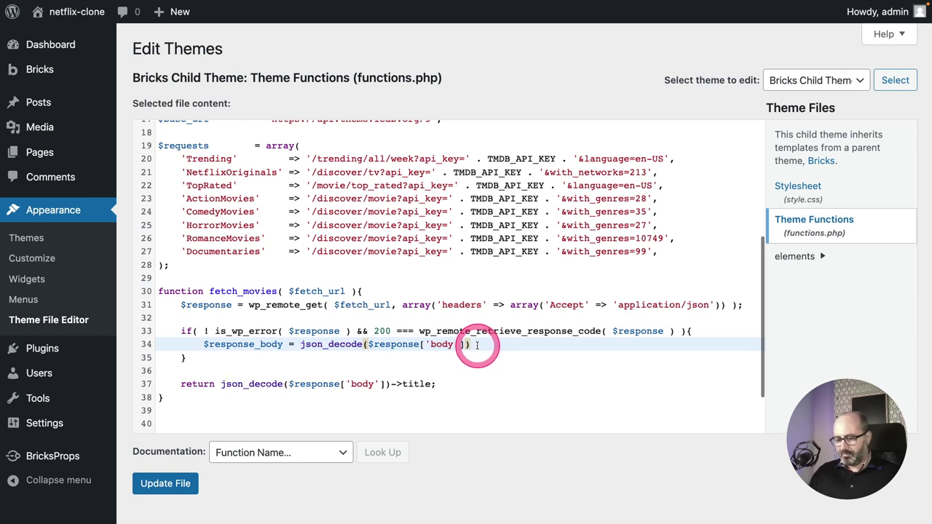
{"action": "type", "text": ";"}
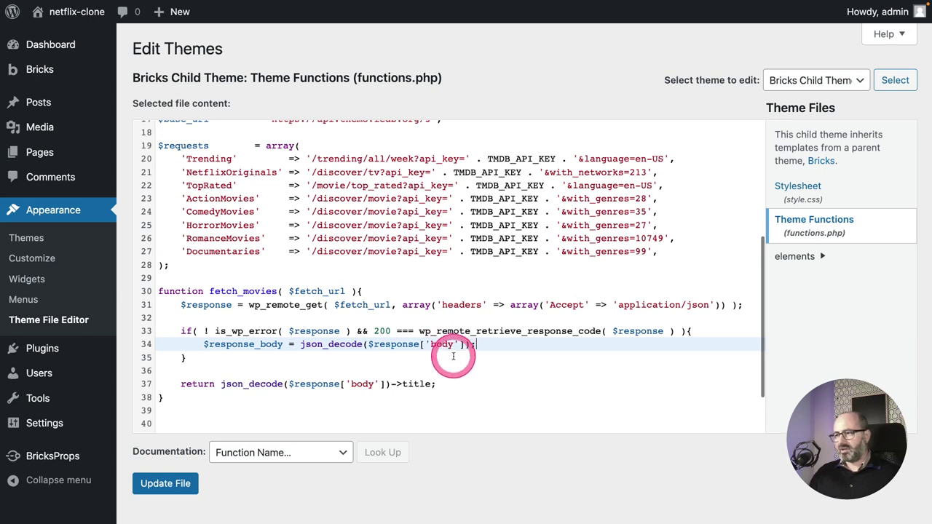
{"action": "left_click", "coordinate": [206, 318]}
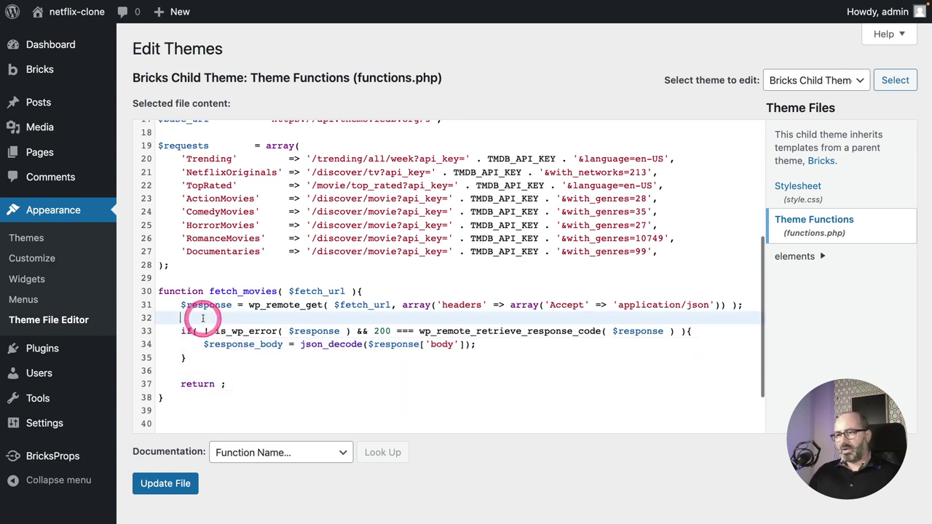
{"action": "left_click", "coordinate": [486, 345]}
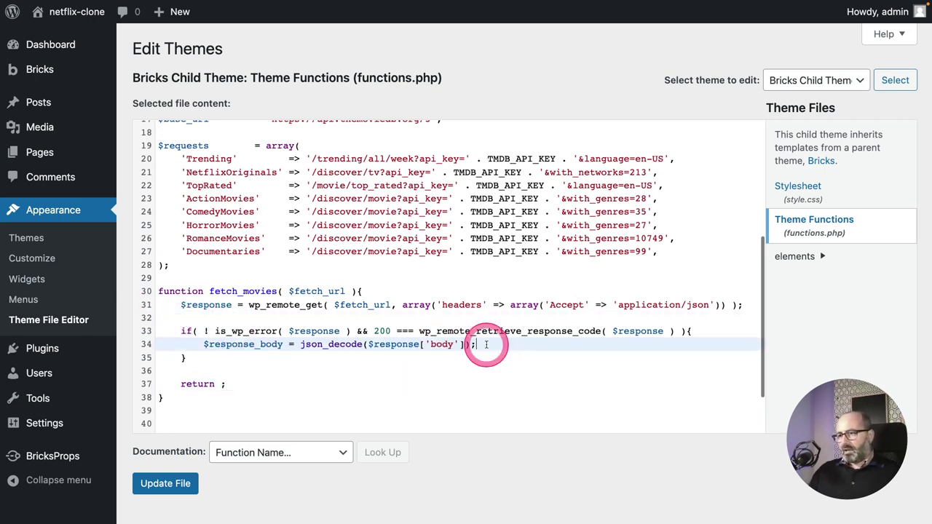
{"action": "key", "text": "Return"}
{"action": "key", "text": "Return"}
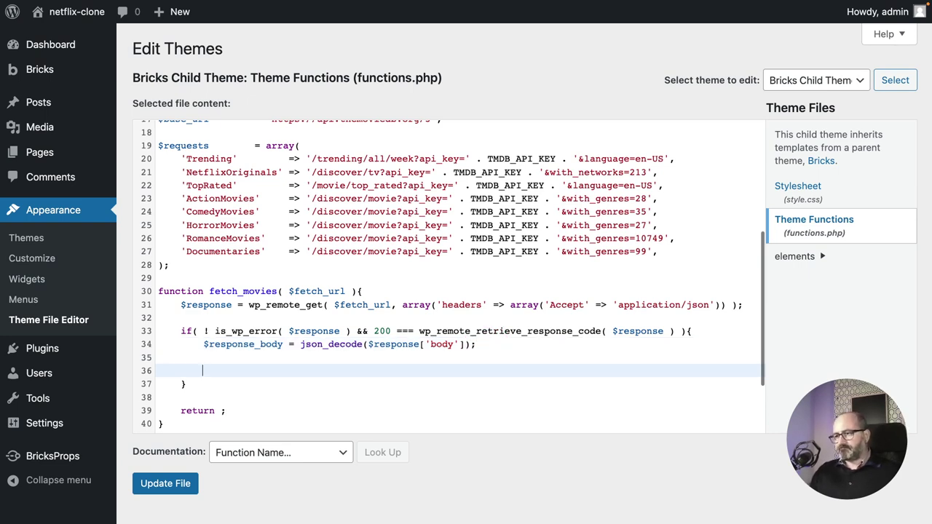
Nest an if( json_last_error() === JSON_ERROR_NONE ) block and begin its return statement.
{"action": "left_click_drag", "start_coordinate": [299, 345], "coordinate": [364, 347]}
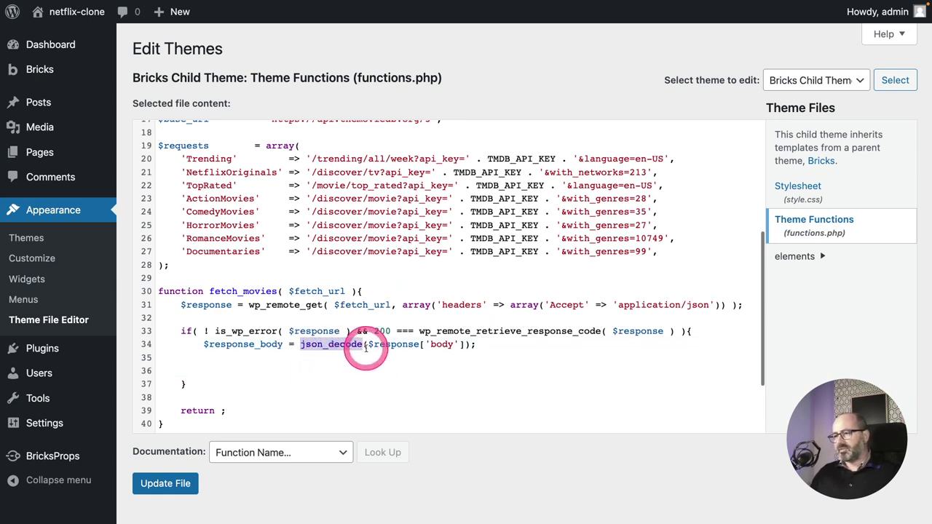
{"action": "left_click", "coordinate": [366, 361]}
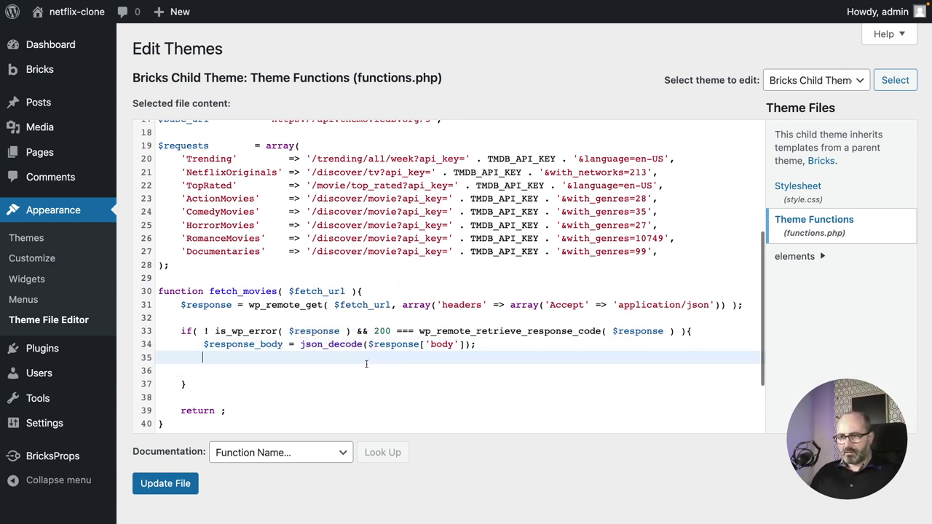
{"action": "type", "text": "if"}
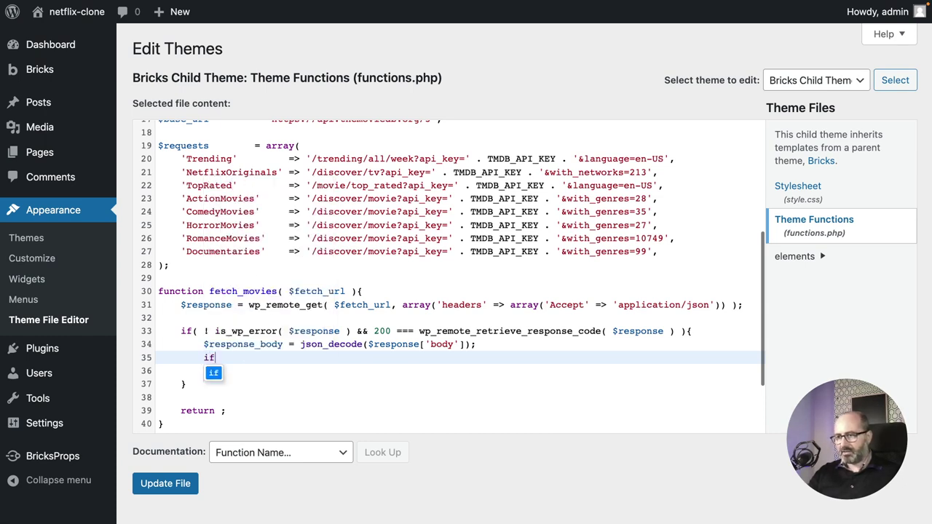
{"action": "type", "text": "(){"}
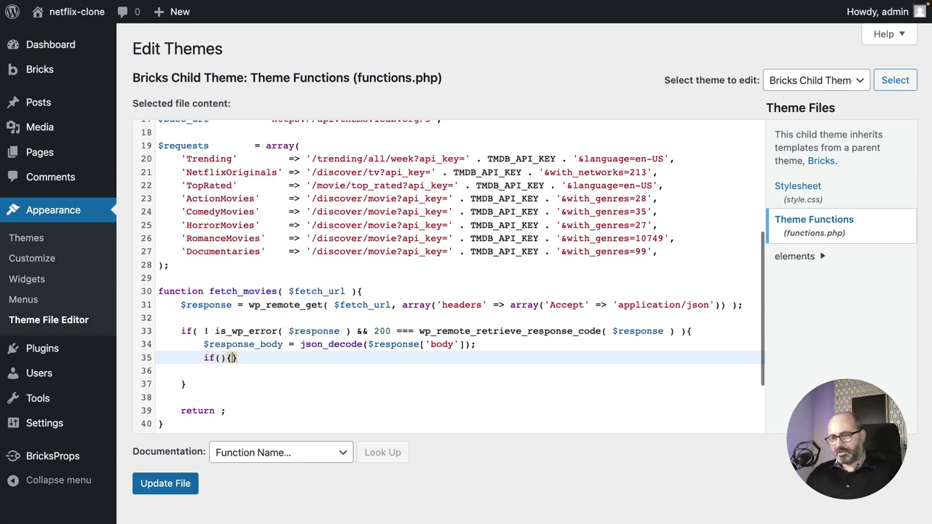
{"action": "key", "text": "Return"}
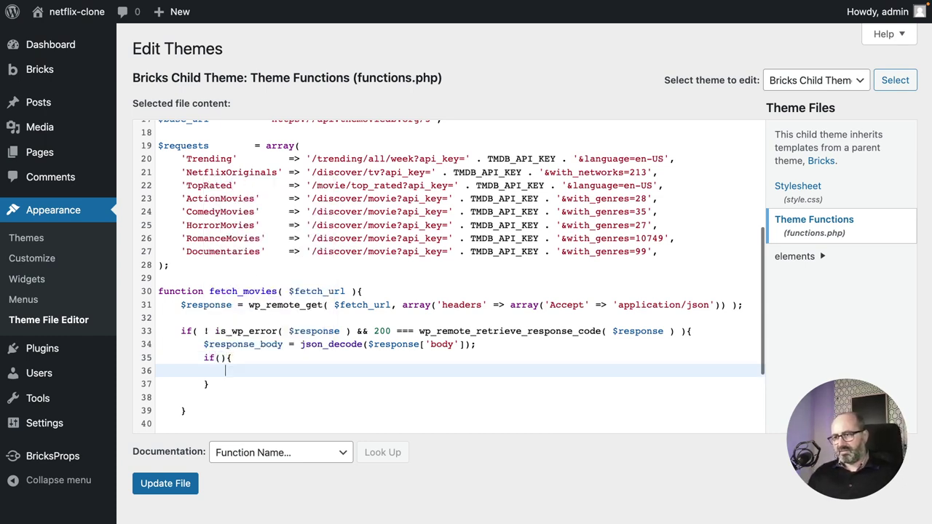
{"action": "left_click", "coordinate": [217, 358]}
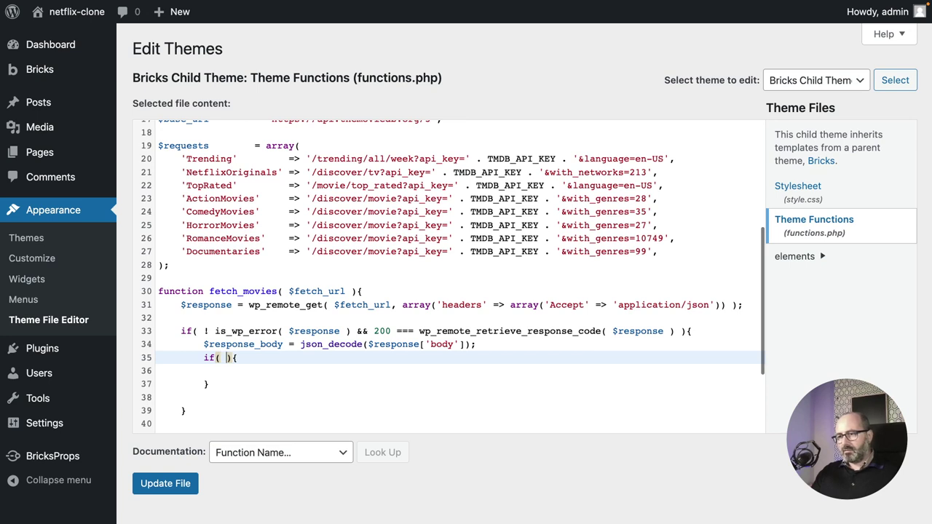
{"action": "key", "text": "Left"}
{"action": "type", "text": "."}
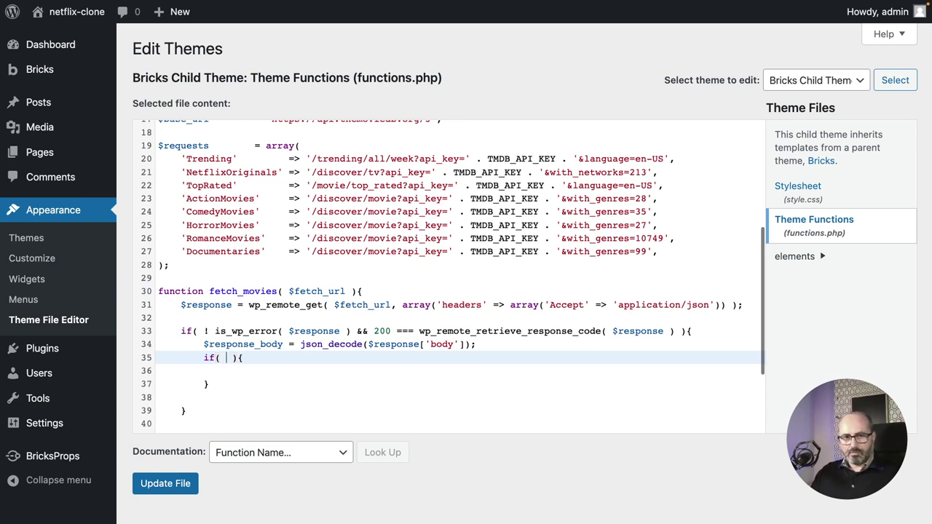
{"action": "type", "text": "json_"}
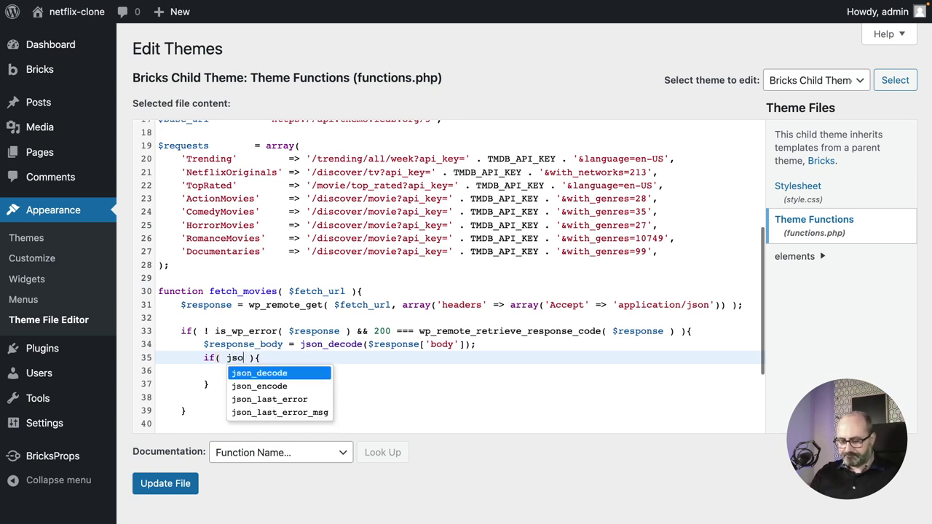
{"action": "type", "text": "last"}
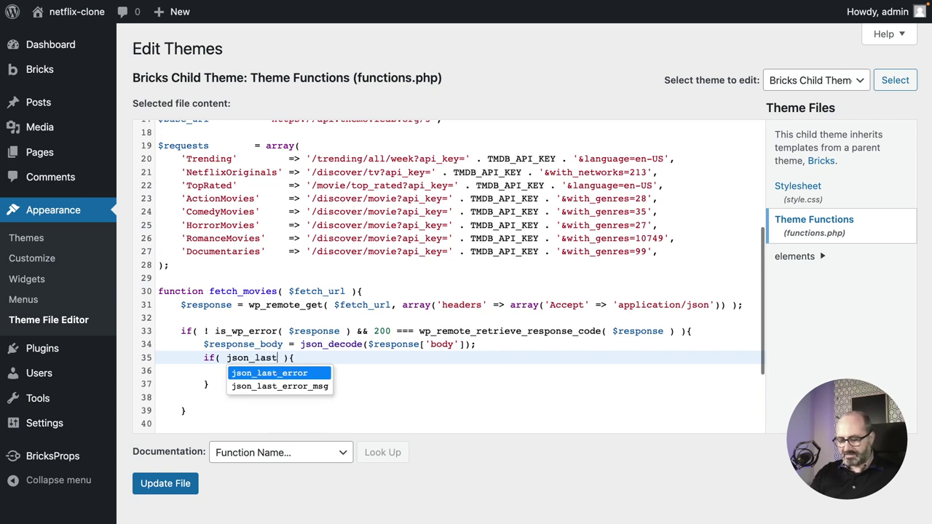
{"action": "type", "text": "_"}
{"action": "type", "text": "error"}
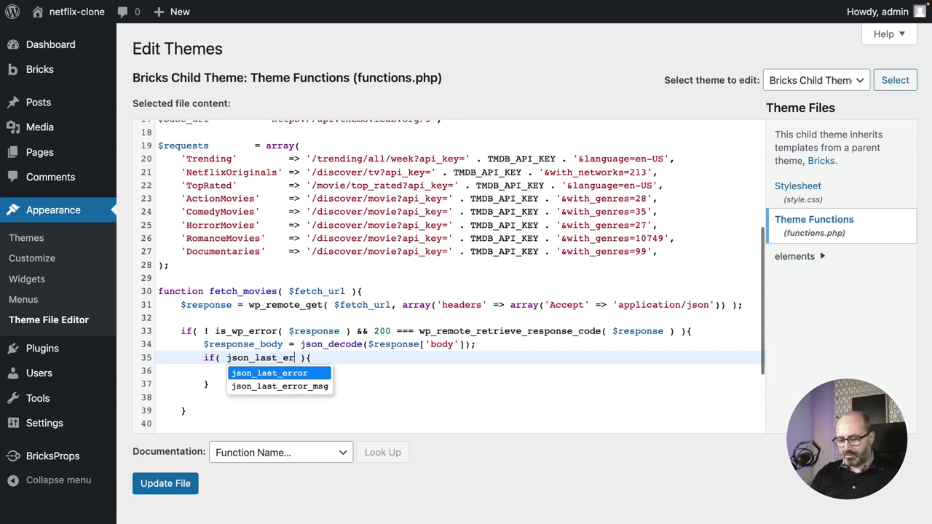
{"action": "type", "text": "("}
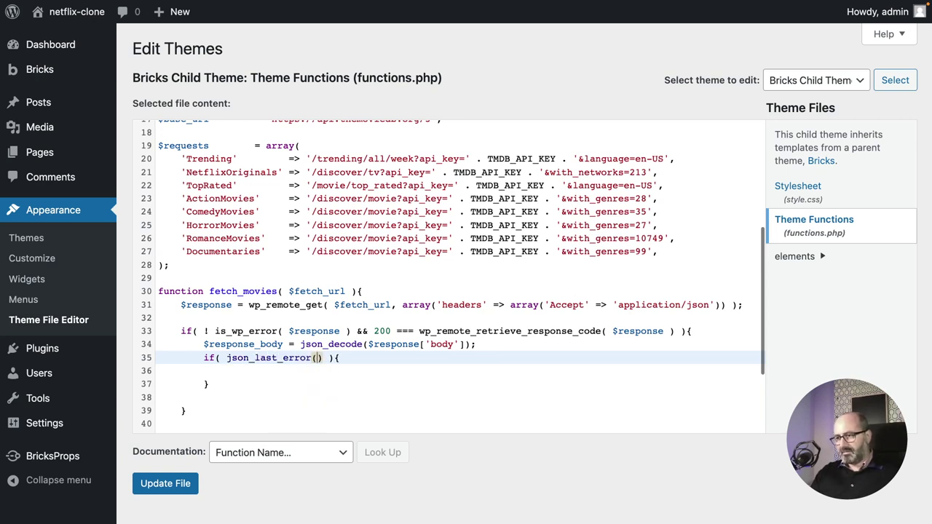
{"action": "type", "text": ") "}
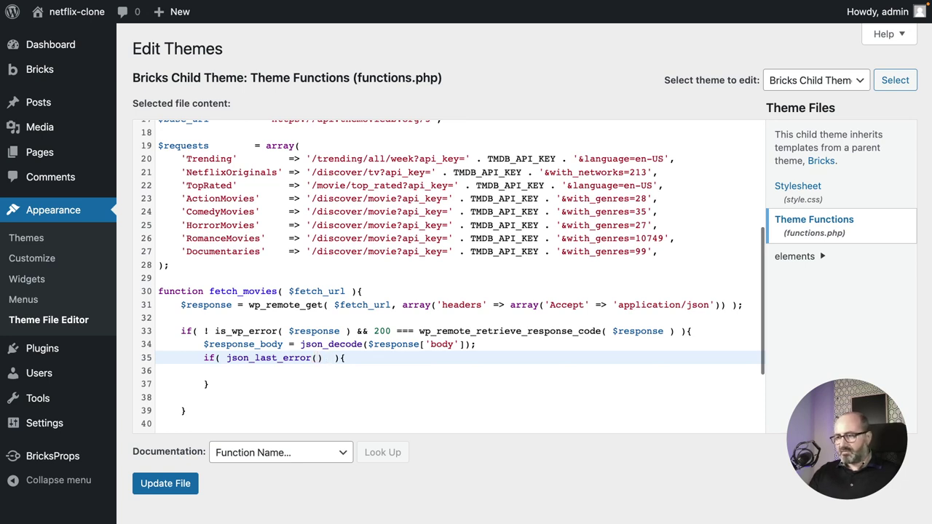
{"action": "type", "text": "==="}
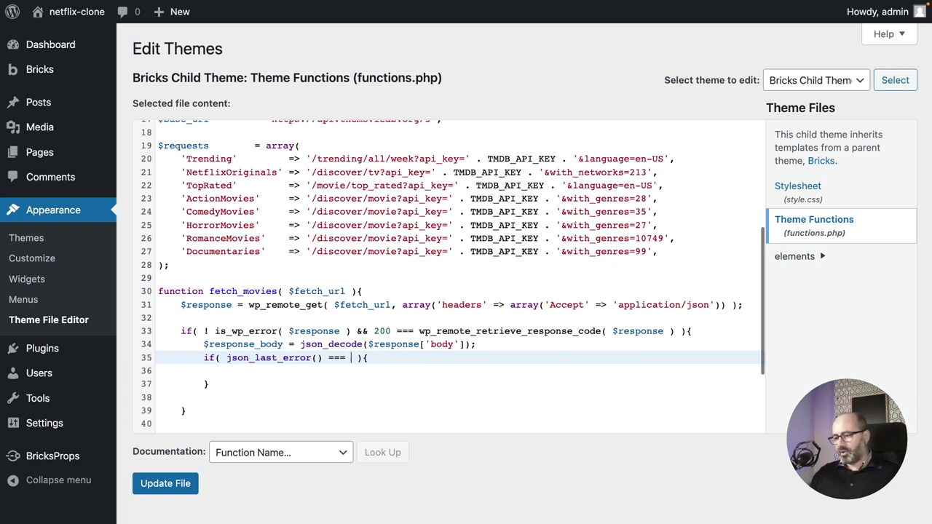
{"action": "type", "text": "JSON"}
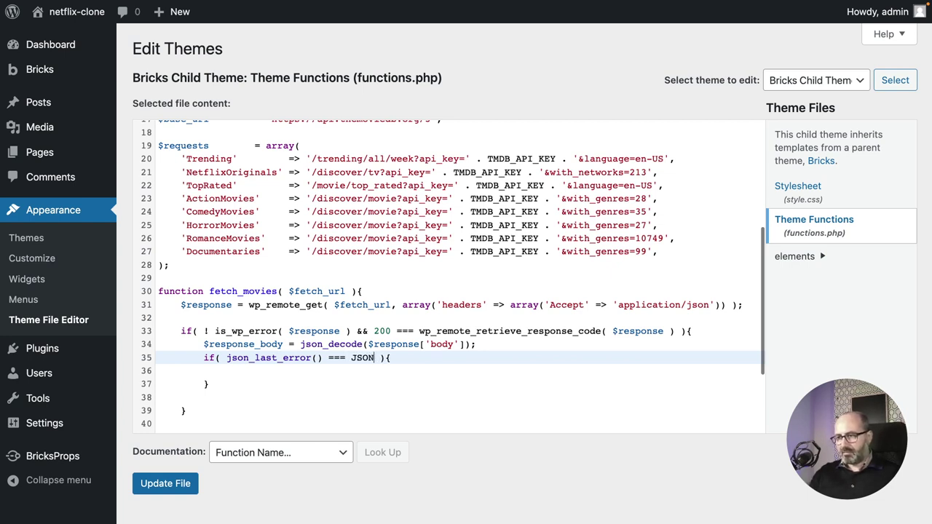
{"action": "type", "text": "_"}
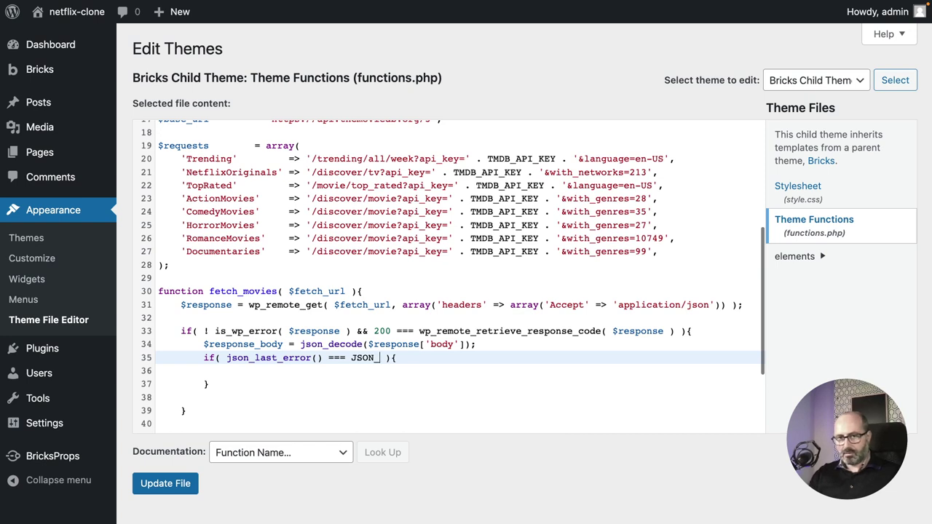
{"action": "type", "text": "ERROR"}
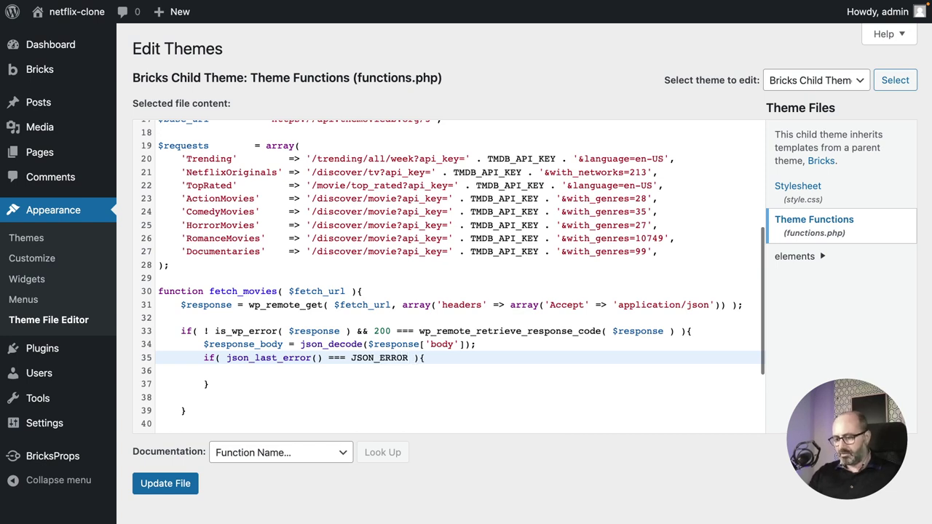
{"action": "type", "text": "_N"}
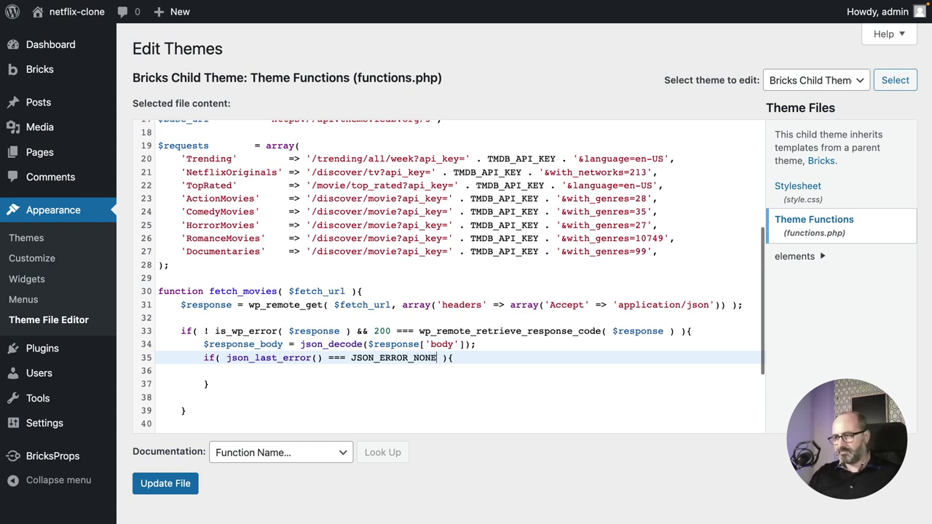
{"action": "type", "text": "ONE"}
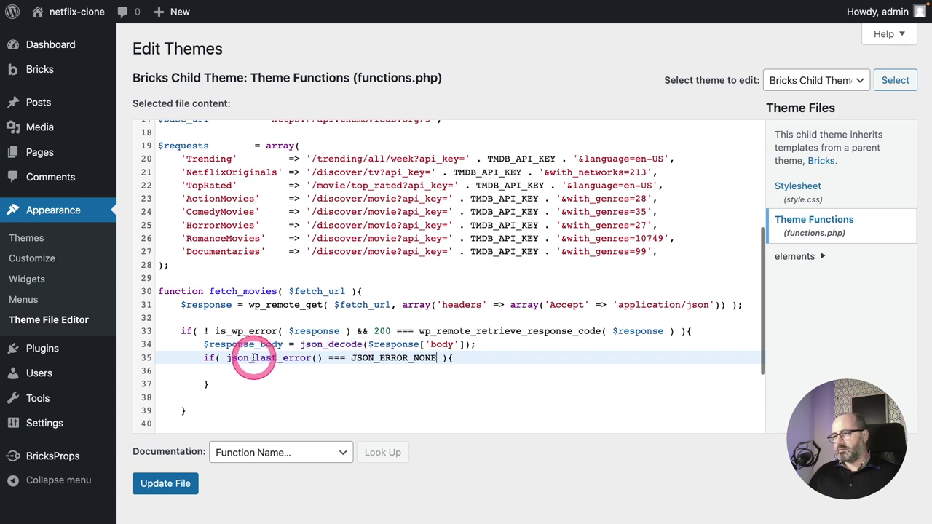
{"action": "left_click", "coordinate": [319, 372]}
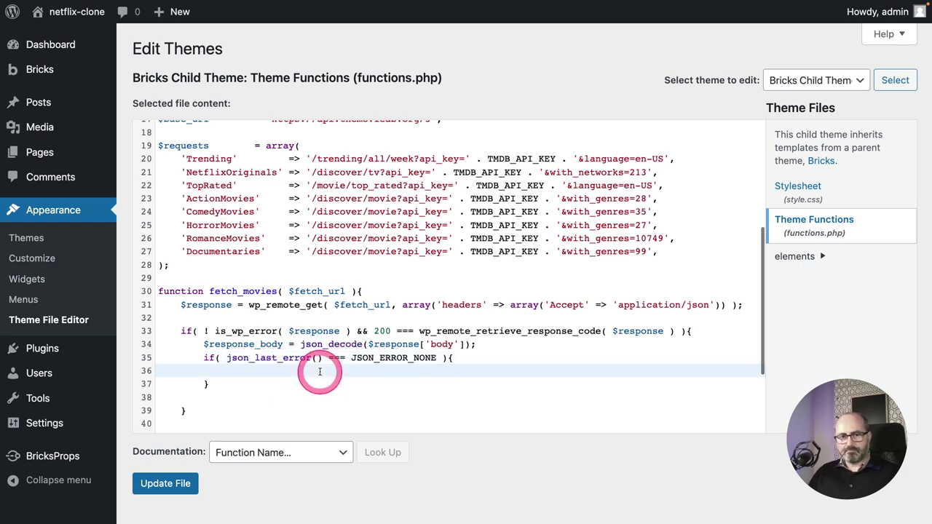
{"action": "type", "text": "ret"}
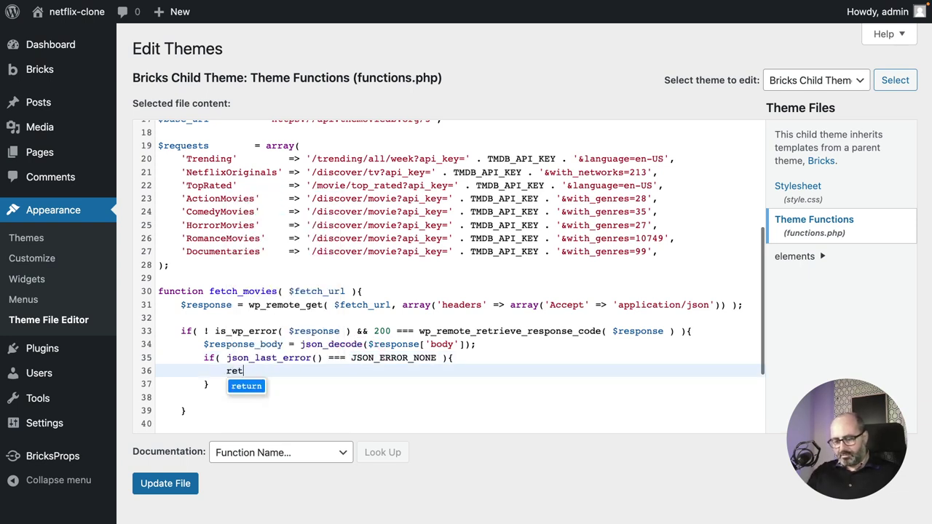
{"action": "type", "text": "urn $response_body;"}
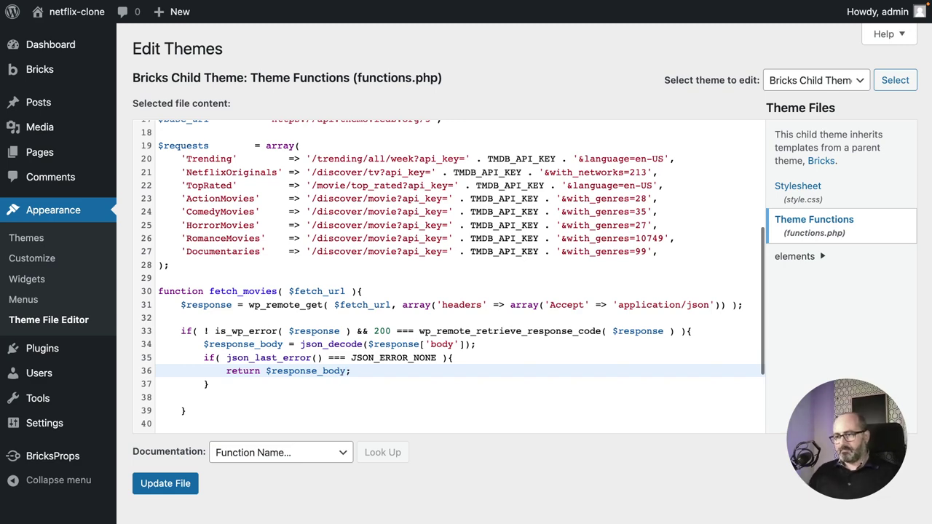
{"action": "left_click", "coordinate": [236, 383]}
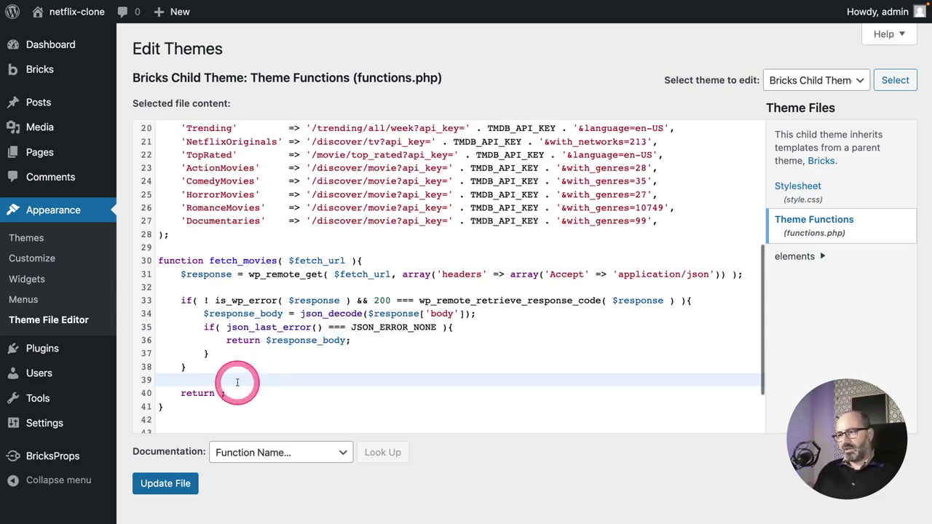
{"action": "scroll", "coordinate": [248, 349], "scroll_direction": "up", "scroll_amount": 1}
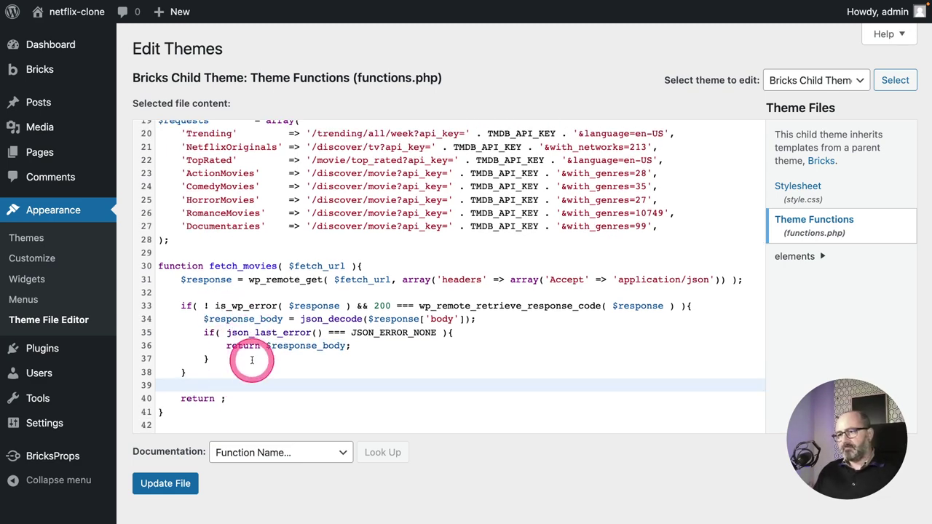
{"action": "scroll", "coordinate": [252, 357], "scroll_direction": "down", "scroll_amount": 2}
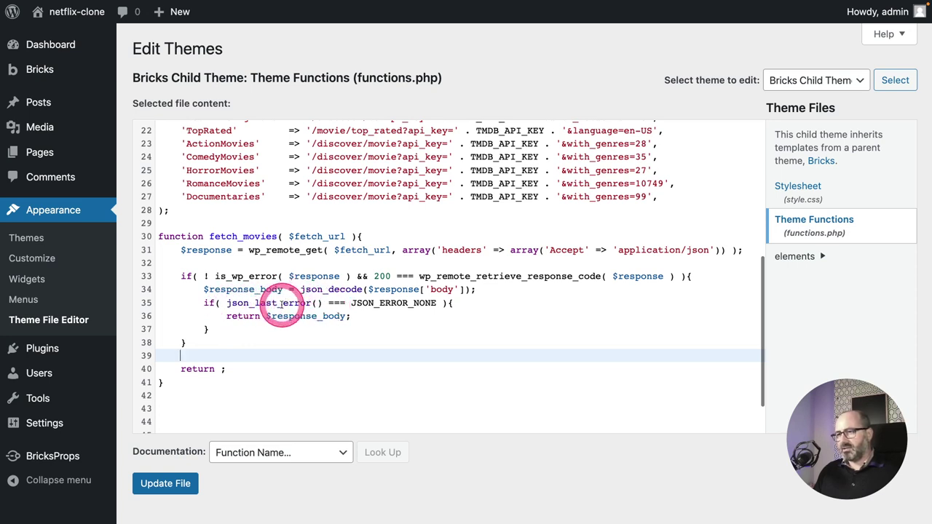
{"action": "left_click", "coordinate": [218, 369]}
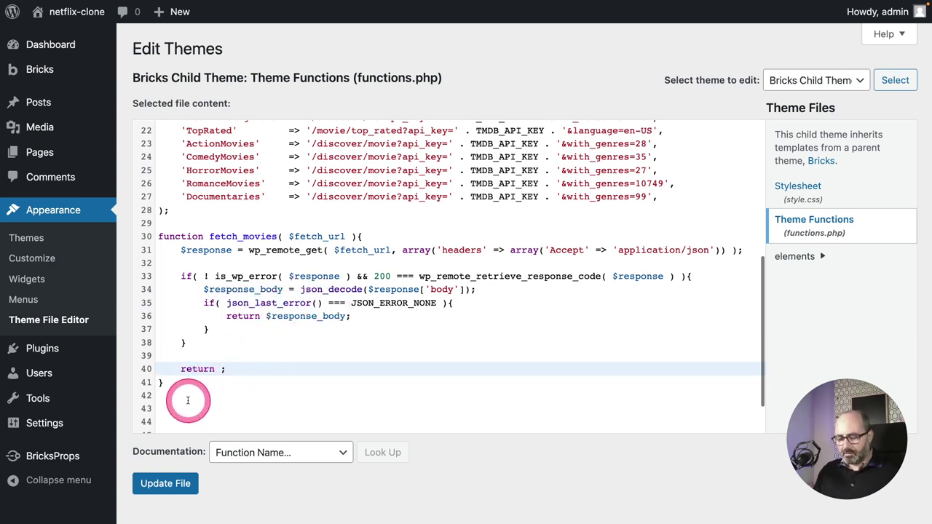
{"action": "type", "text": "'There'"}
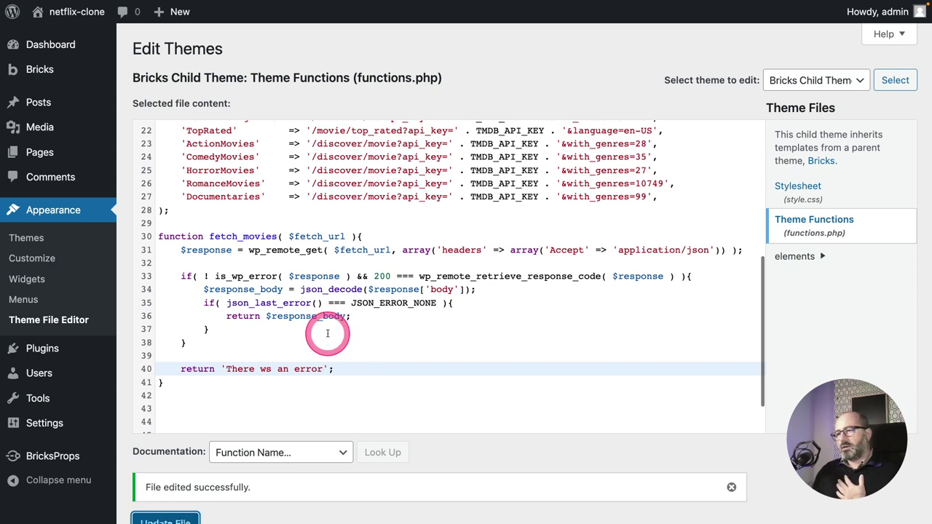
{"action": "left_click", "coordinate": [264, 315]}
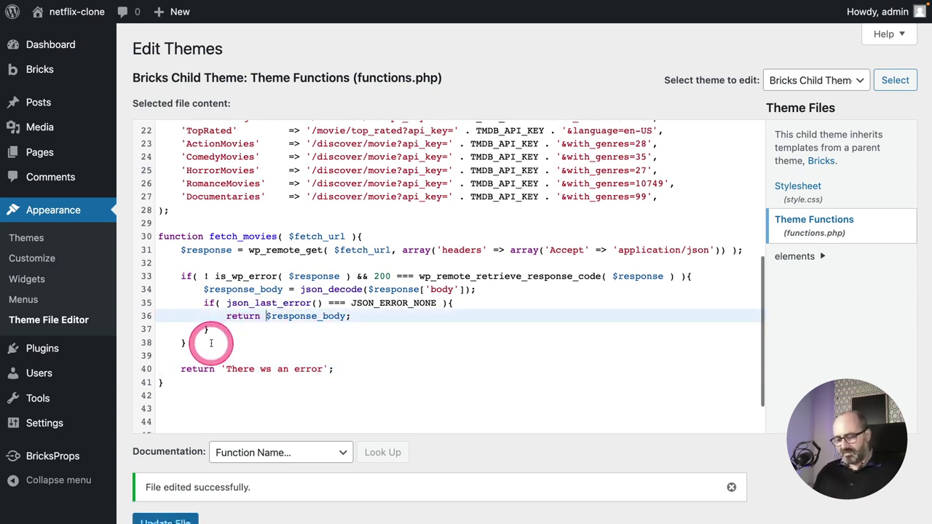
{"action": "type", "text": "var_dump("}
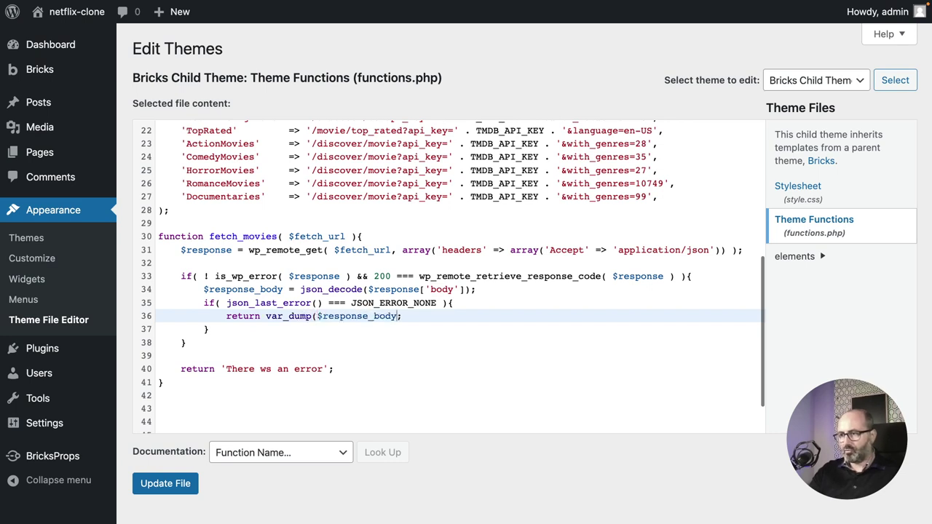
{"action": "type", "text": ")"}
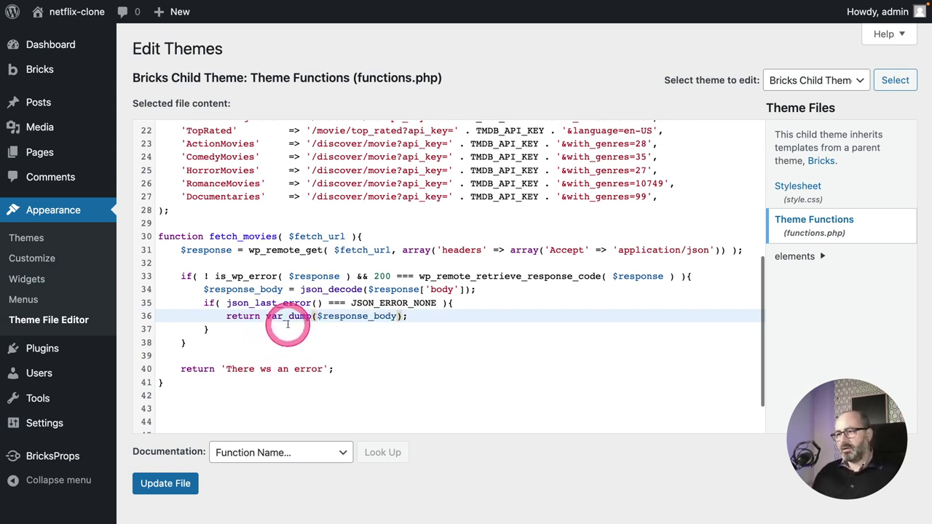
{"action": "left_click", "coordinate": [285, 329]}
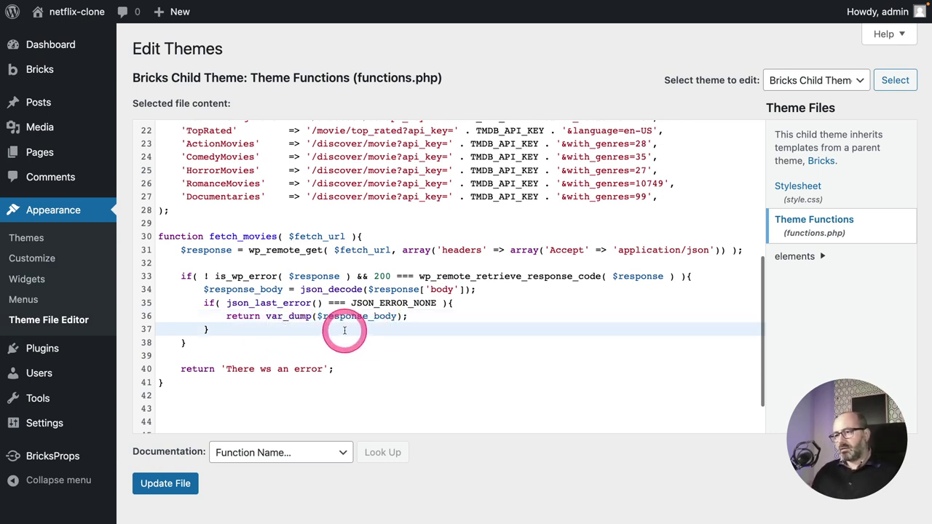
{"action": "left_click", "coordinate": [153, 486]}
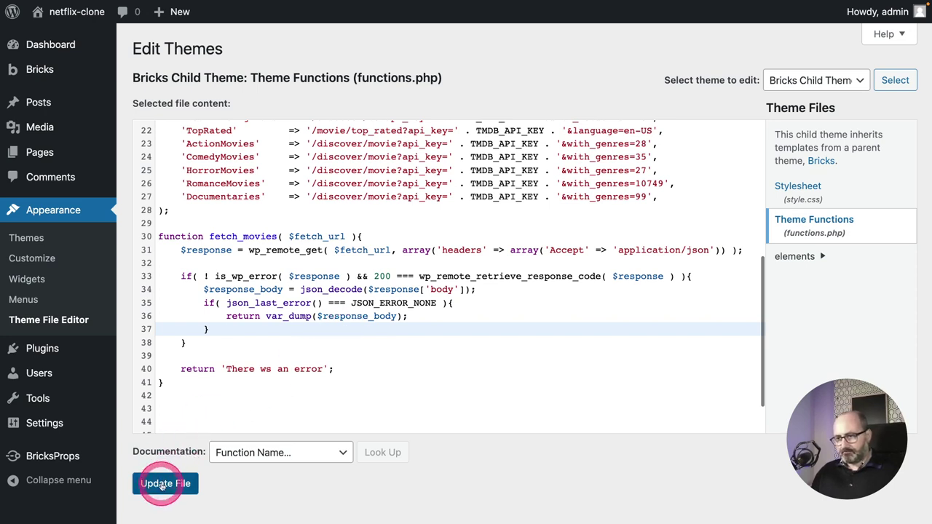
{"action": "left_click", "coordinate": [228, 395]}
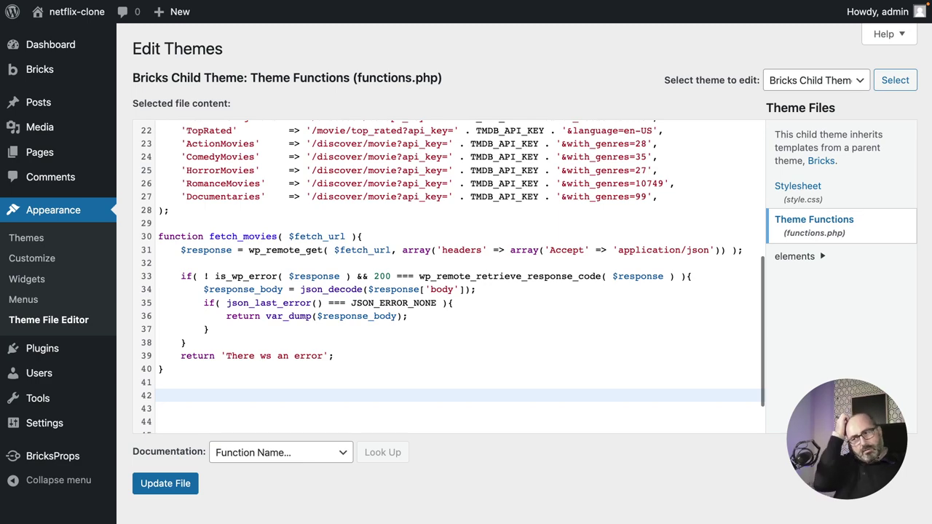
{"action": "scroll", "coordinate": [520, 222], "scroll_direction": "up", "scroll_amount": 3}
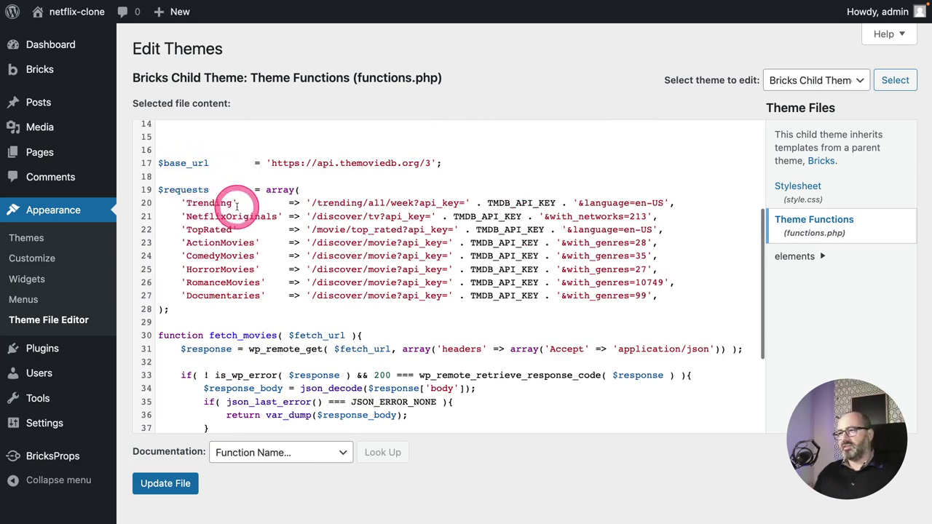
{"action": "scroll", "coordinate": [237, 206], "scroll_direction": "down", "scroll_amount": 5}
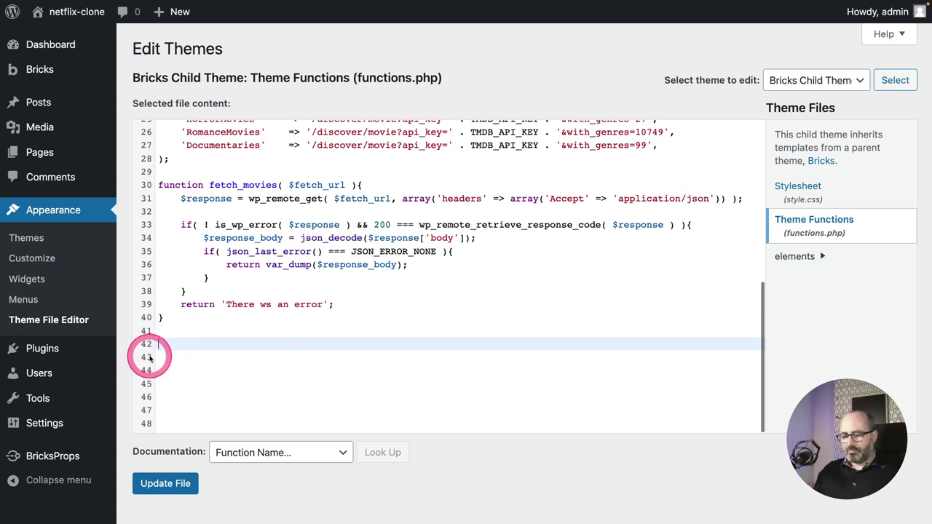
Add function trending(){ returning fetch_movies(, and select $base_url on line 17 to reuse.
{"action": "type", "text": "function trending()"}
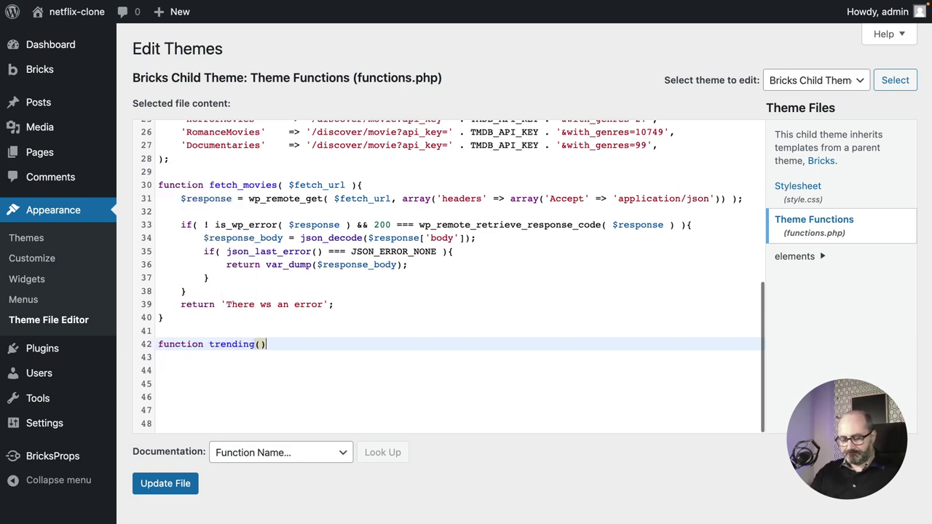
{"action": "type", "text": "{"}
{"action": "key", "text": "Return"}
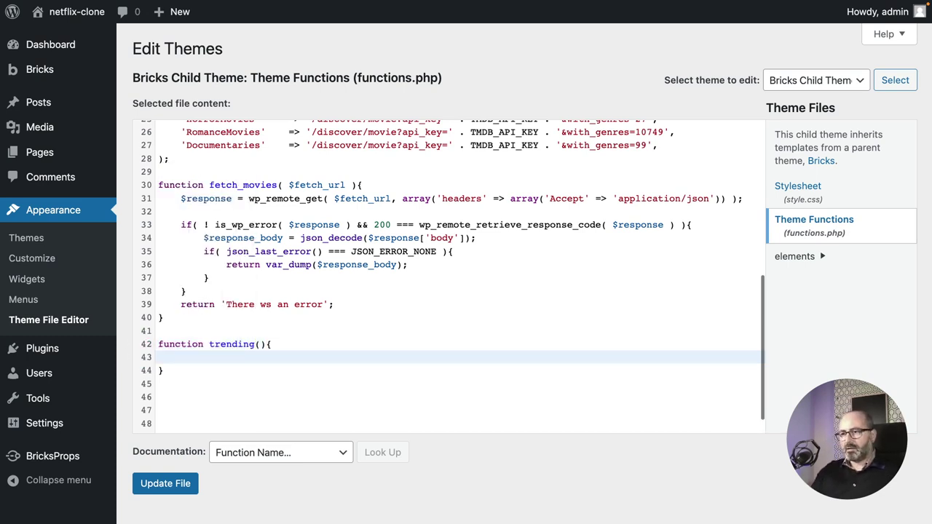
{"action": "type", "text": "return fetch_movies"}
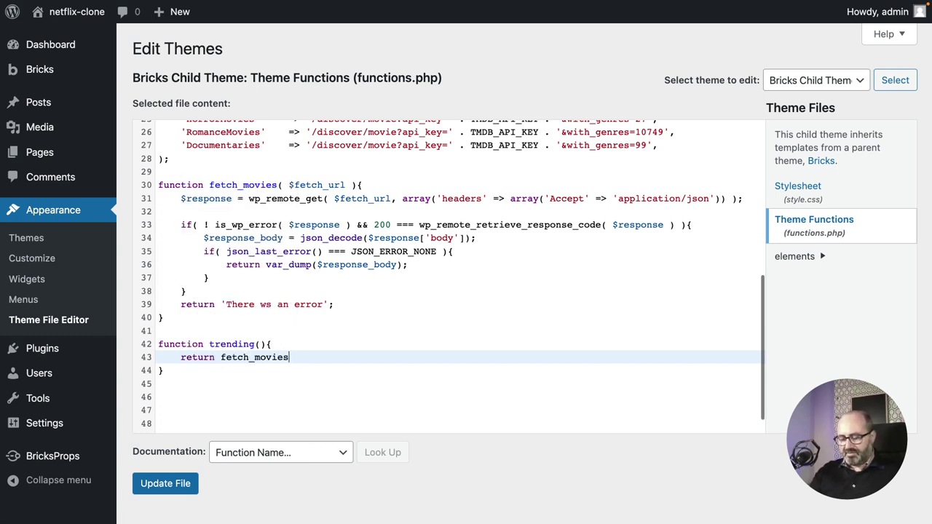
{"action": "type", "text": "("}
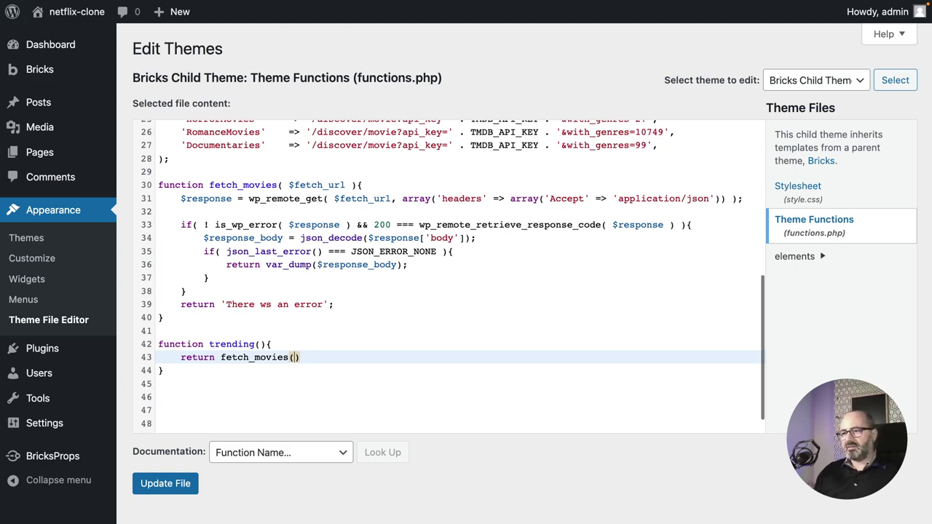
{"action": "scroll", "coordinate": [312, 349], "scroll_direction": "up", "scroll_amount": 3}
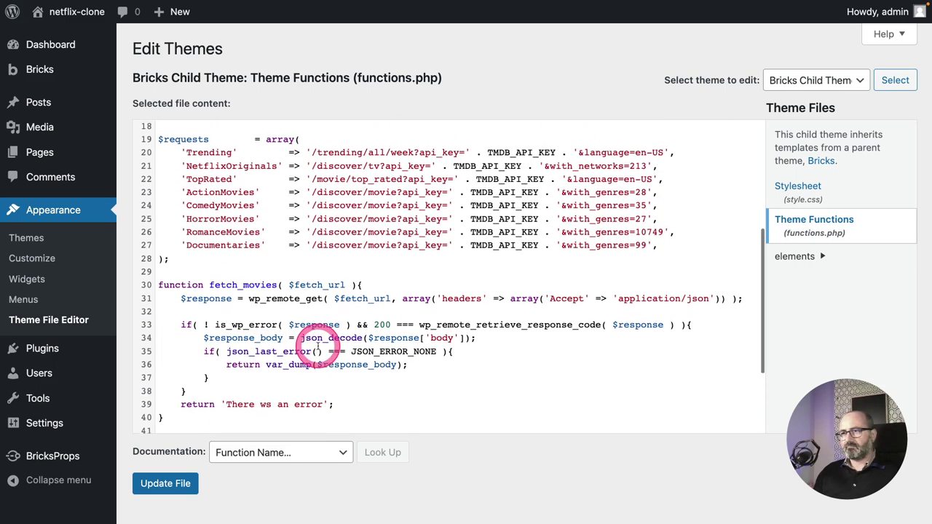
{"action": "scroll", "coordinate": [313, 291], "scroll_direction": "up", "scroll_amount": 3}
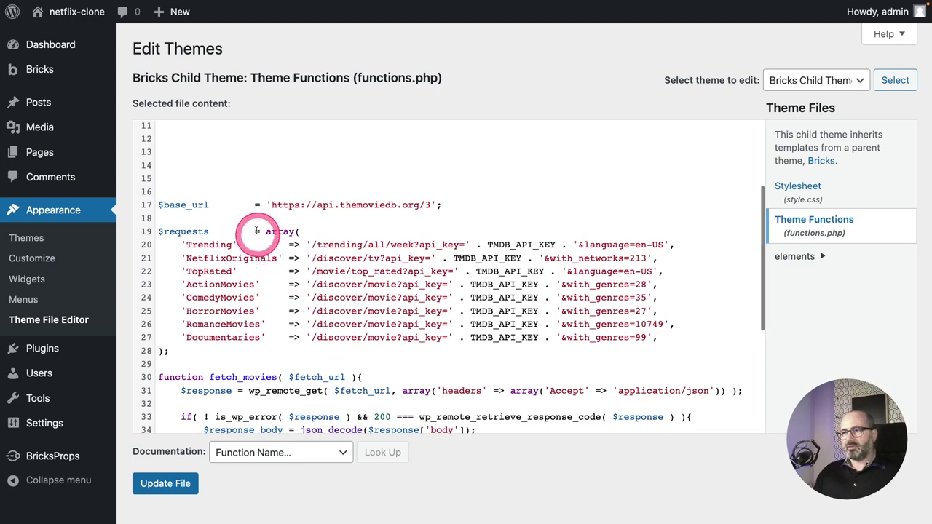
{"action": "left_click_drag", "start_coordinate": [208, 204], "coordinate": [155, 205]}
{"action": "key", "text": "ctrl+c"}
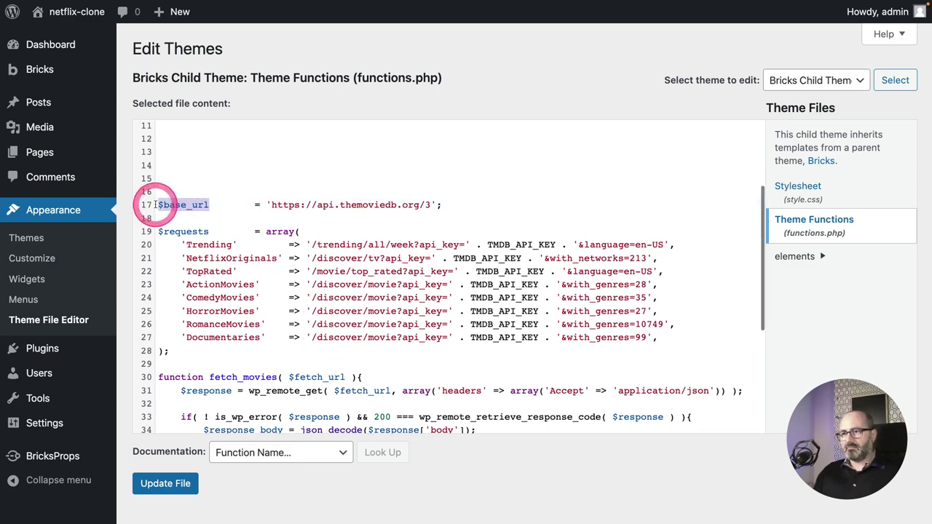
{"action": "scroll", "coordinate": [291, 267], "scroll_direction": "down", "scroll_amount": 5}
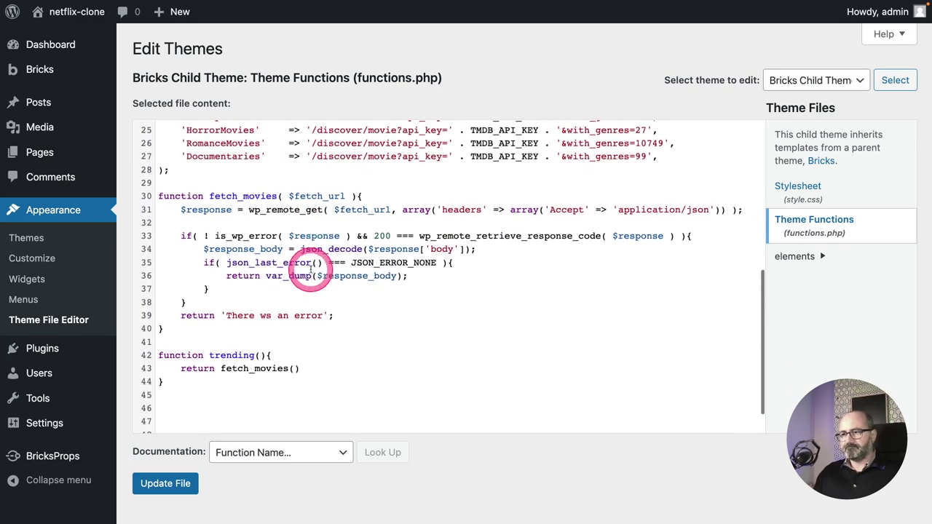
{"action": "left_click", "coordinate": [294, 369]}
Pass $base_url . $requests as the fetch_movies() argument in trending().
{"action": "key", "text": "ctrl+v"}
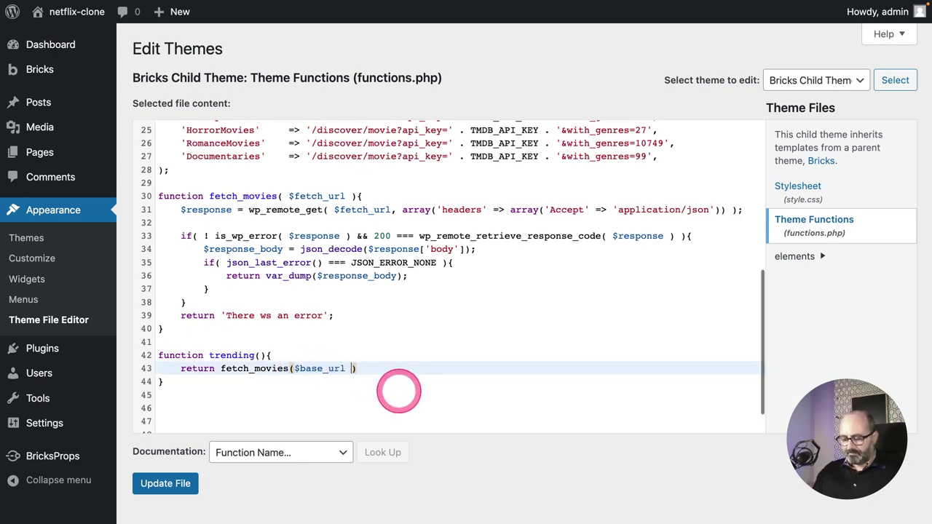
{"action": "type", "text": "."}
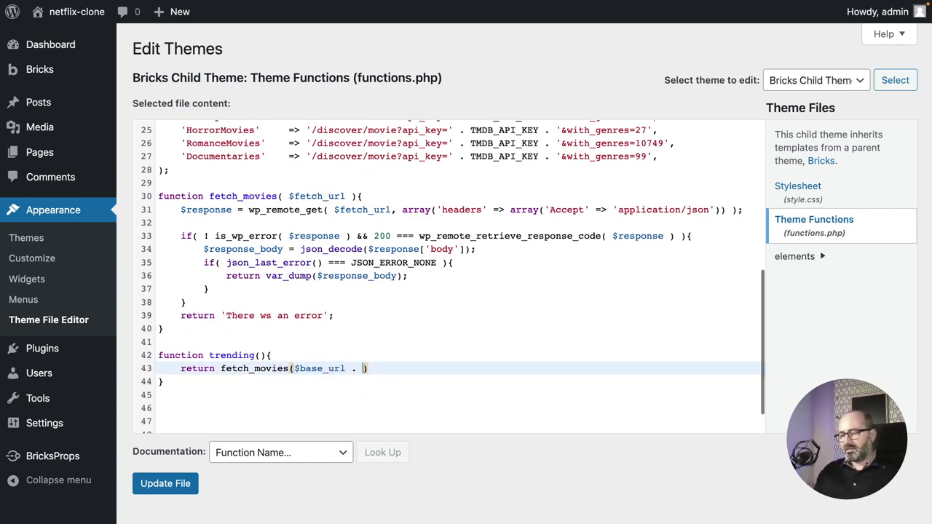
{"action": "left_click", "coordinate": [397, 390]}
{"action": "scroll", "coordinate": [398, 391], "scroll_direction": "up", "scroll_amount": 4}
{"action": "left_click", "coordinate": [388, 334]}
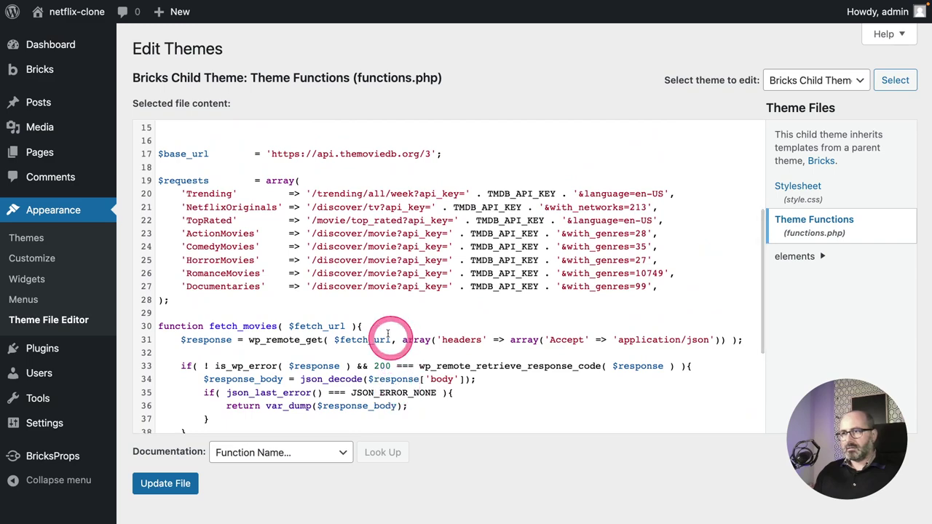
{"action": "left_click_drag", "start_coordinate": [210, 181], "coordinate": [366, 386]}
{"action": "scroll", "coordinate": [424, 329], "scroll_direction": "down", "scroll_amount": 3}
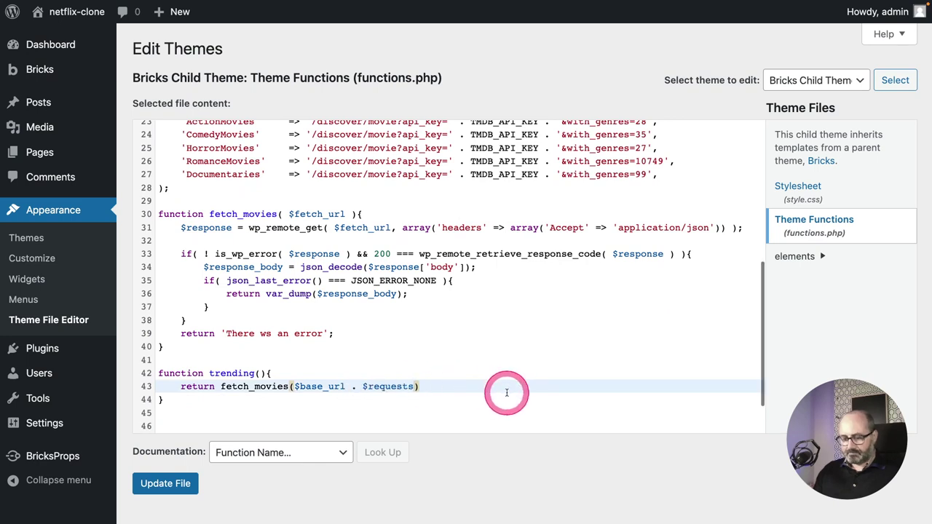
Finish the argument with ['Trending'] and a semicolon, then save functions.php.
{"action": "type", "text": "["}
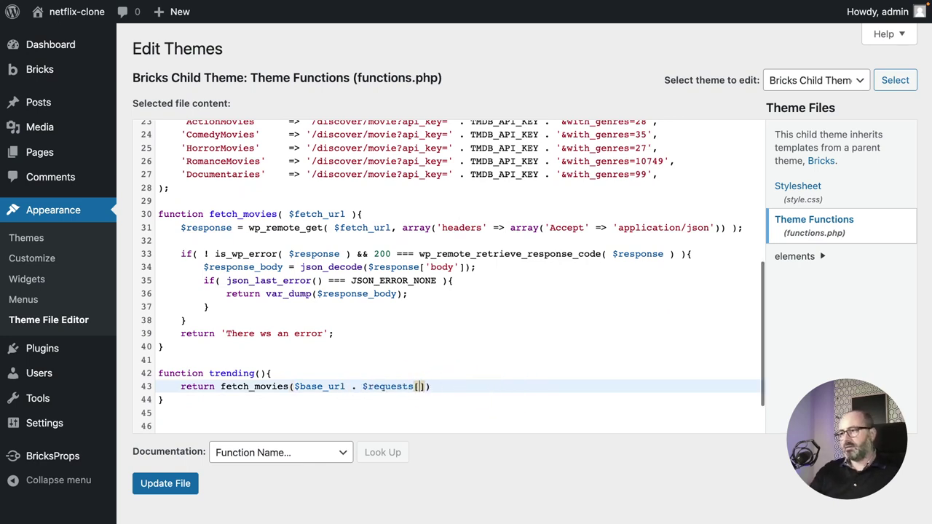
{"action": "type", "text": "'"}
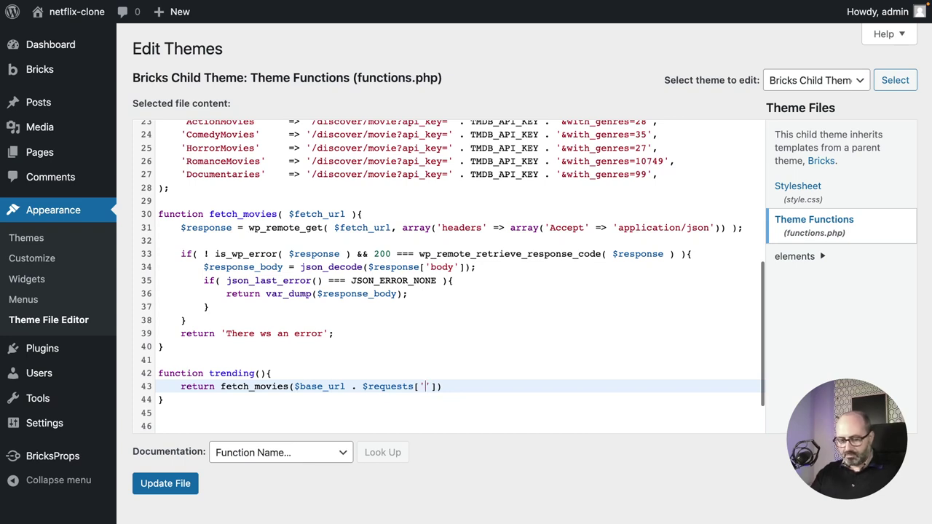
{"action": "type", "text": "Tra"}
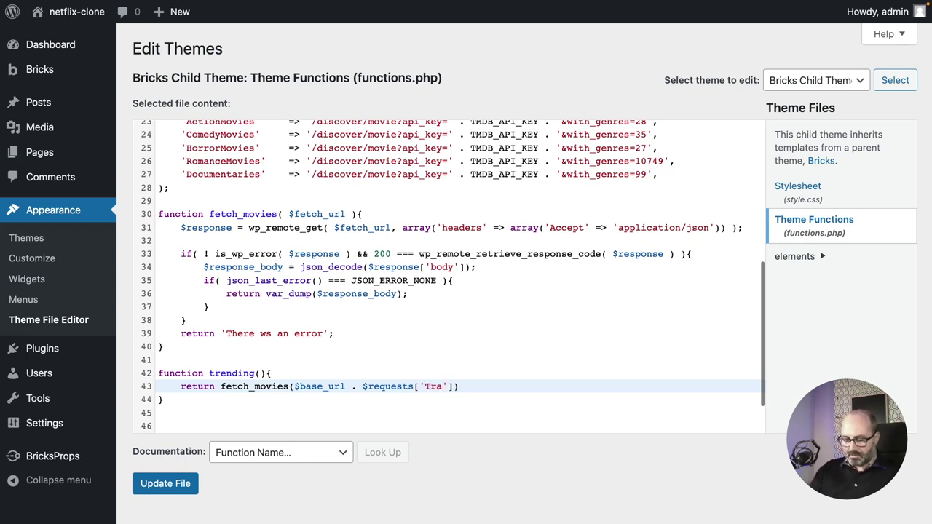
{"action": "type", "text": "nding"}
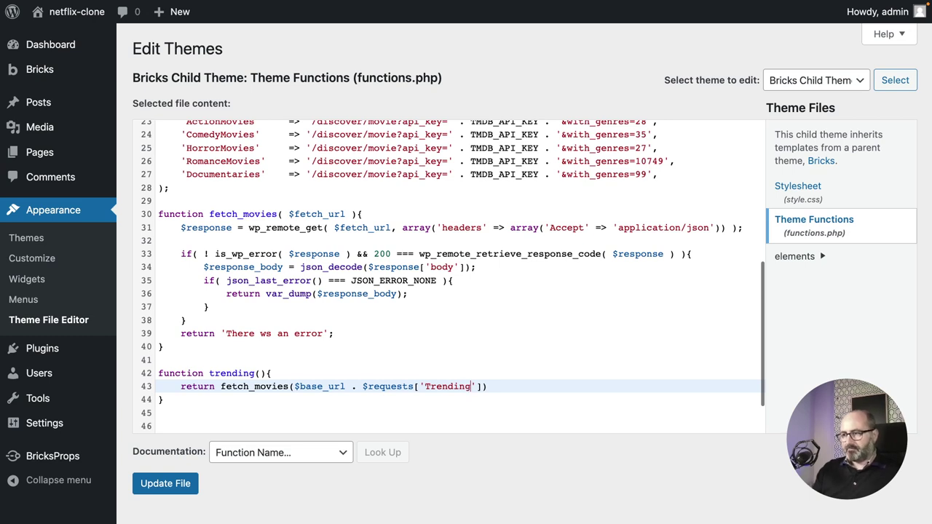
{"action": "left_click", "coordinate": [535, 381]}
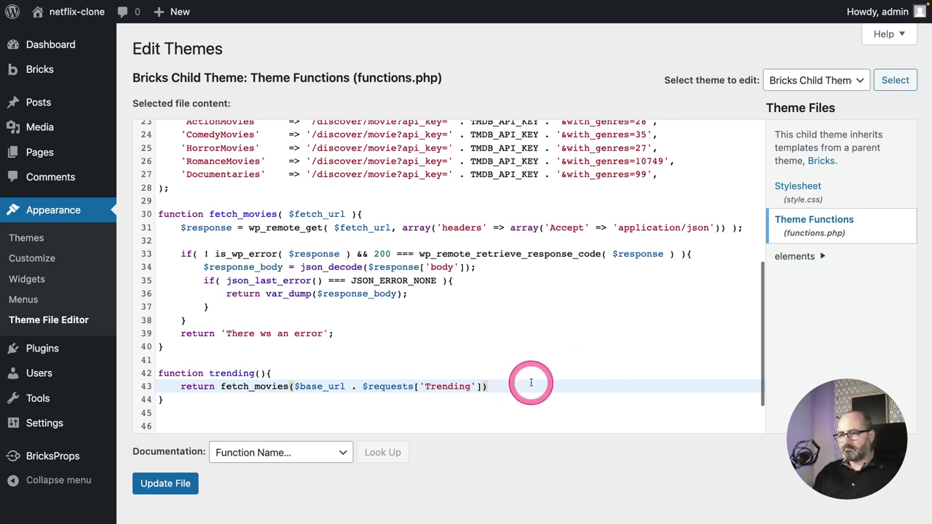
{"action": "type", "text": ";"}
{"action": "left_click", "coordinate": [517, 385]}
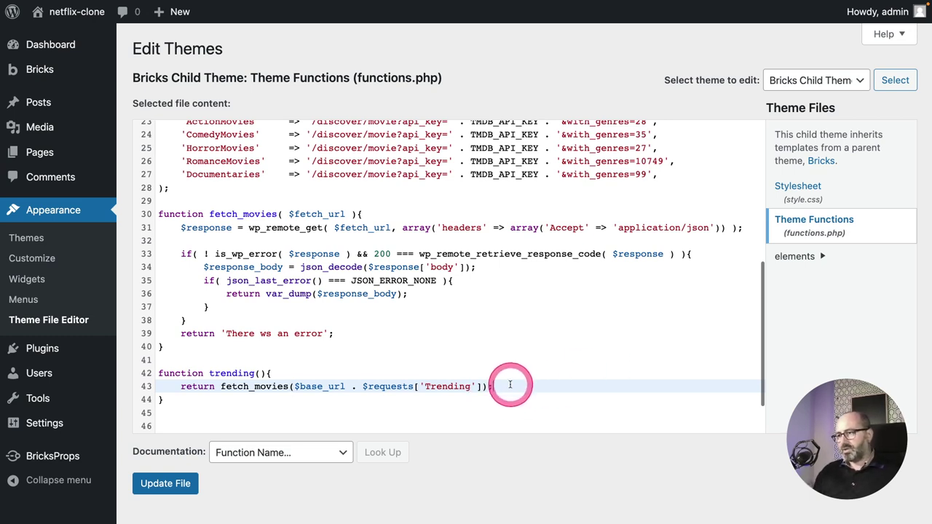
{"action": "left_click", "coordinate": [308, 387]}
{"action": "double_click", "coordinate": [308, 387]}
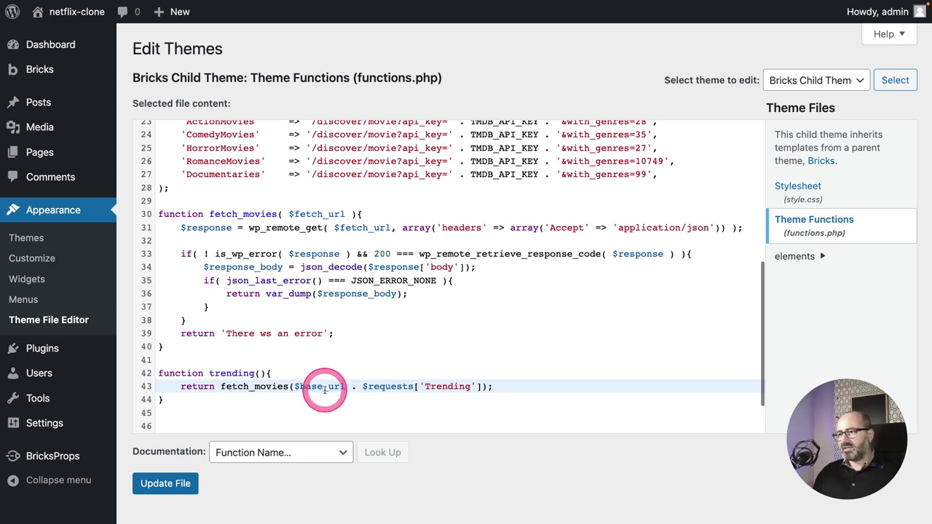
{"action": "scroll", "coordinate": [321, 386], "scroll_direction": "up", "scroll_amount": 1}
{"action": "scroll", "coordinate": [320, 386], "scroll_direction": "up", "scroll_amount": 2}
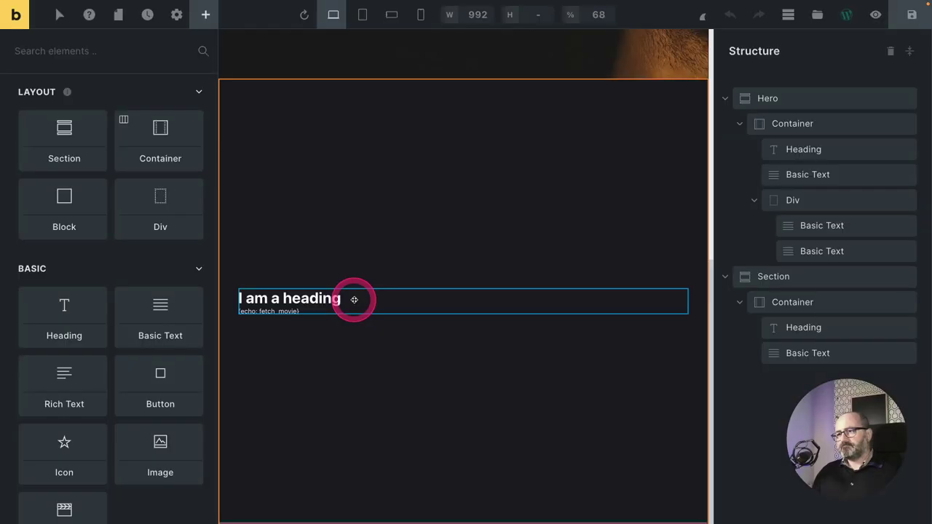
Change the Basic Text element's echo from fetch_movie to trending and save the page.
{"action": "left_click", "coordinate": [284, 311]}
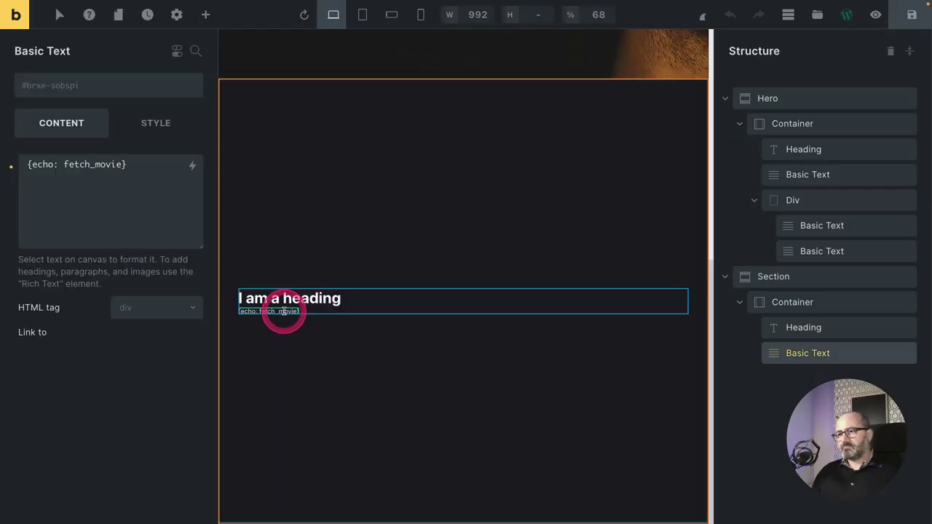
{"action": "left_click", "coordinate": [66, 165]}
{"action": "left_click_drag", "start_coordinate": [66, 165], "coordinate": [121, 164]}
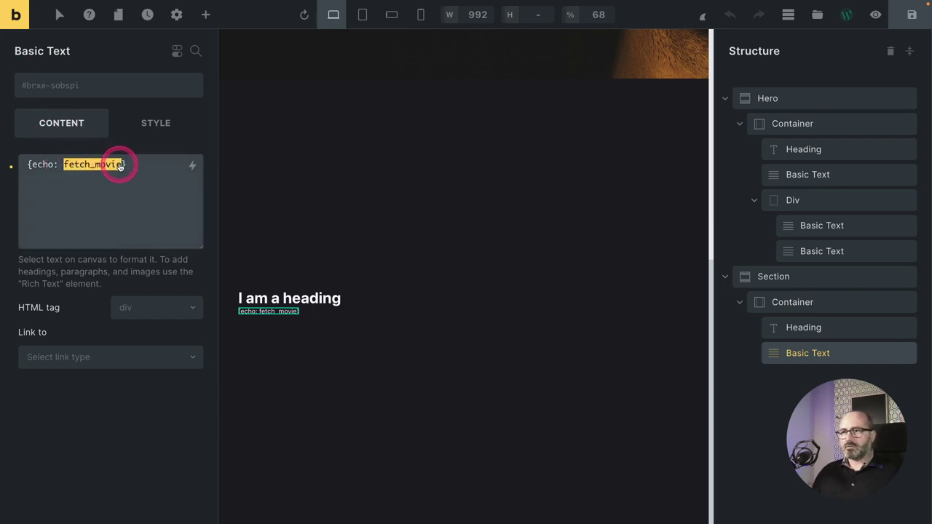
{"action": "type", "text": "tren"}
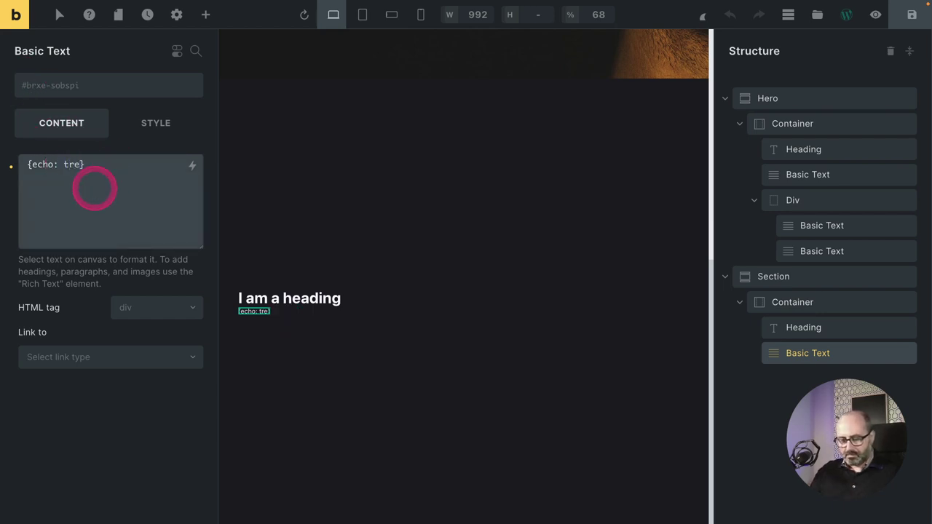
{"action": "type", "text": "ding"}
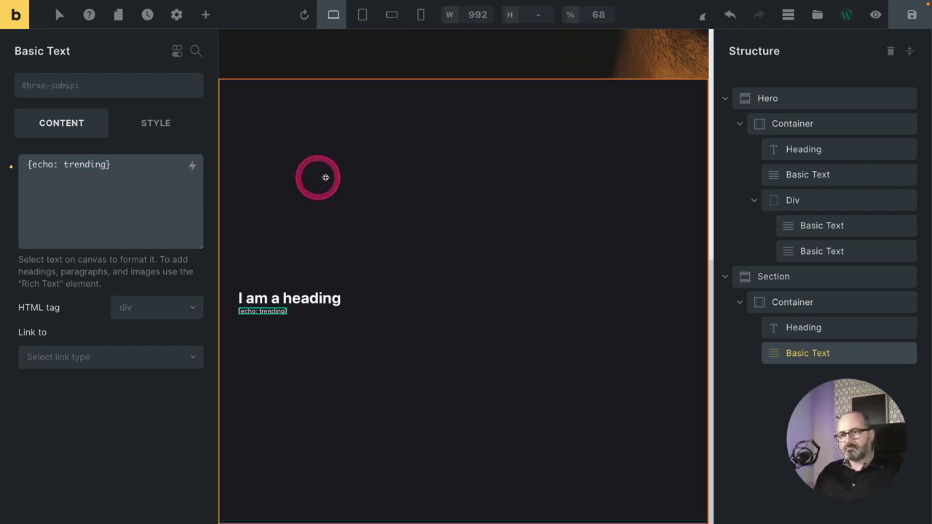
{"action": "key", "text": "ctrl+s"}
Reload the live page to check the output, then return to the functions.php editor.
{"action": "key", "text": "ctrl+Tab"}
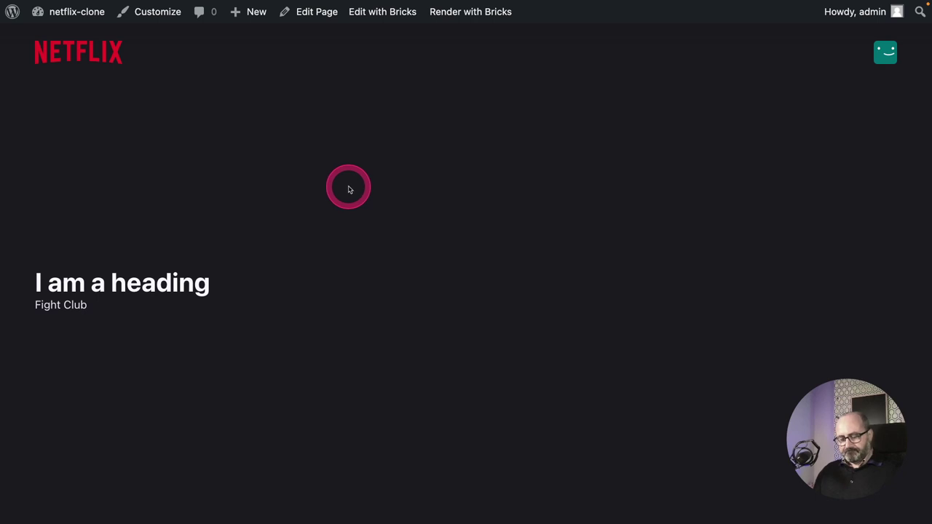
{"action": "key", "text": "ctrl+r"}
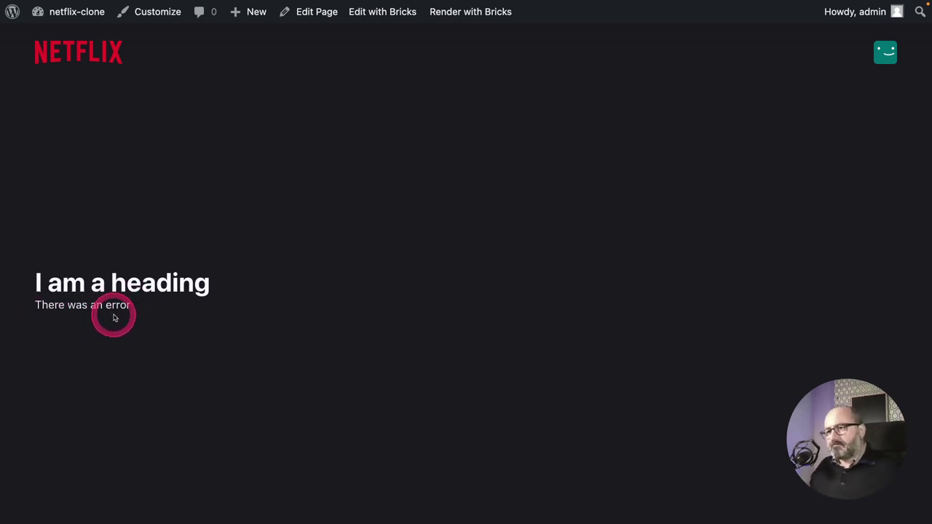
{"action": "key", "text": "ctrl+Tab"}
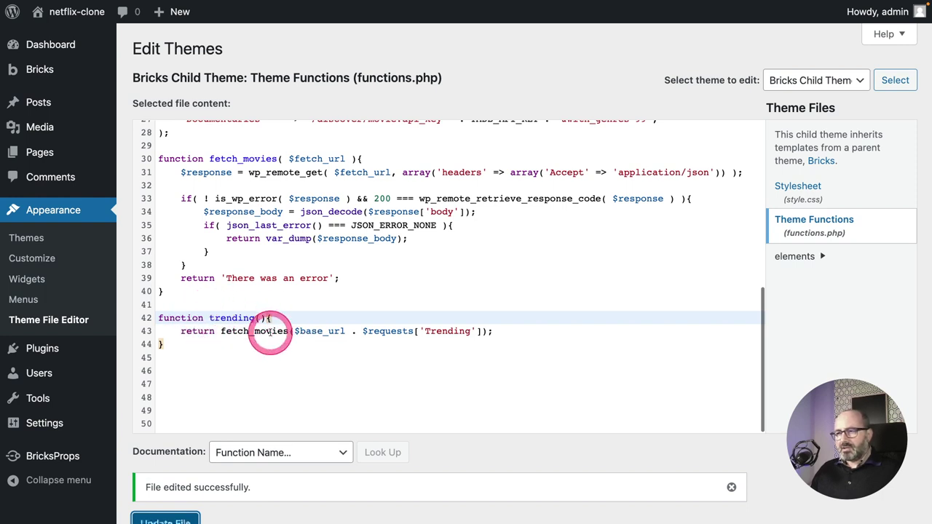
Declare global $base_url; and global $requests; at the top of trending() and save functions.php.
{"action": "left_click_drag", "start_coordinate": [294, 331], "coordinate": [416, 332]}
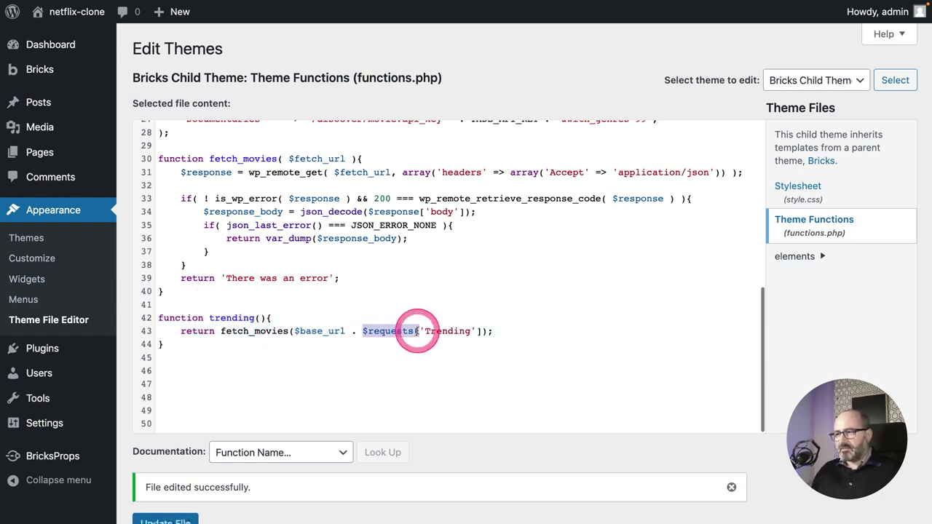
{"action": "left_click", "coordinate": [288, 318]}
{"action": "key", "text": "Return"}
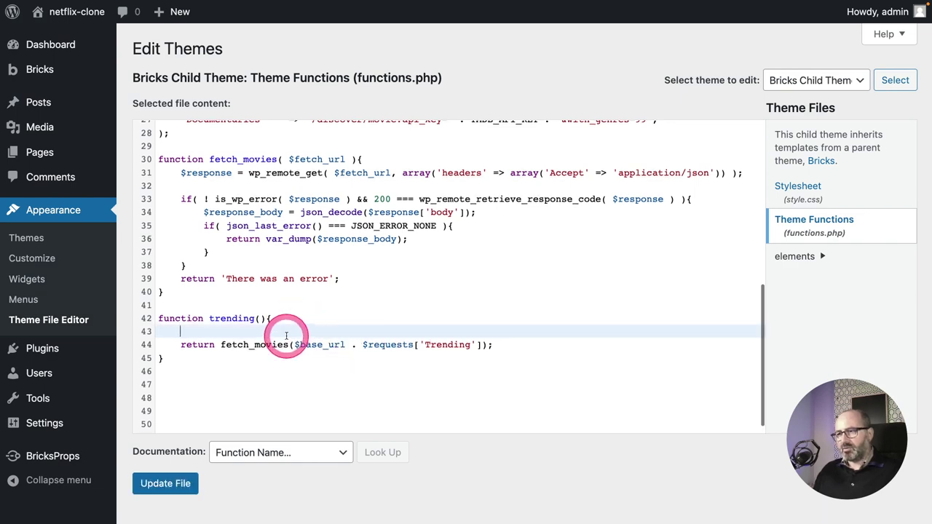
{"action": "scroll", "coordinate": [281, 333], "scroll_direction": "up", "scroll_amount": 10}
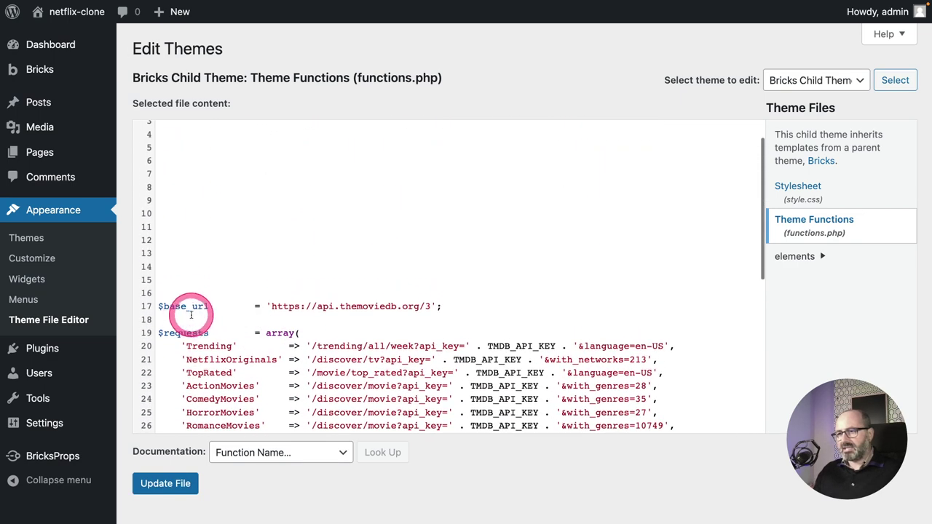
{"action": "scroll", "coordinate": [204, 314], "scroll_direction": "down", "scroll_amount": 8}
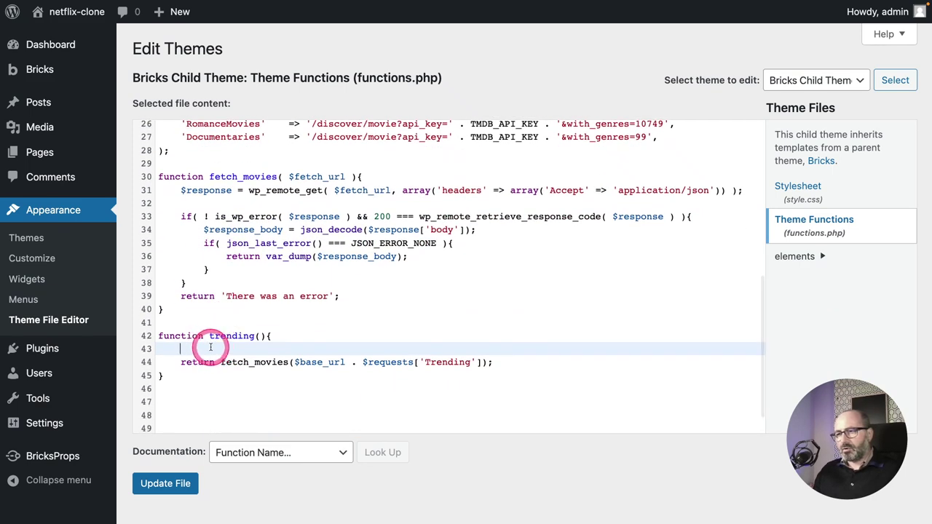
{"action": "left_click", "coordinate": [210, 348]}
{"action": "type", "text": "gl"}
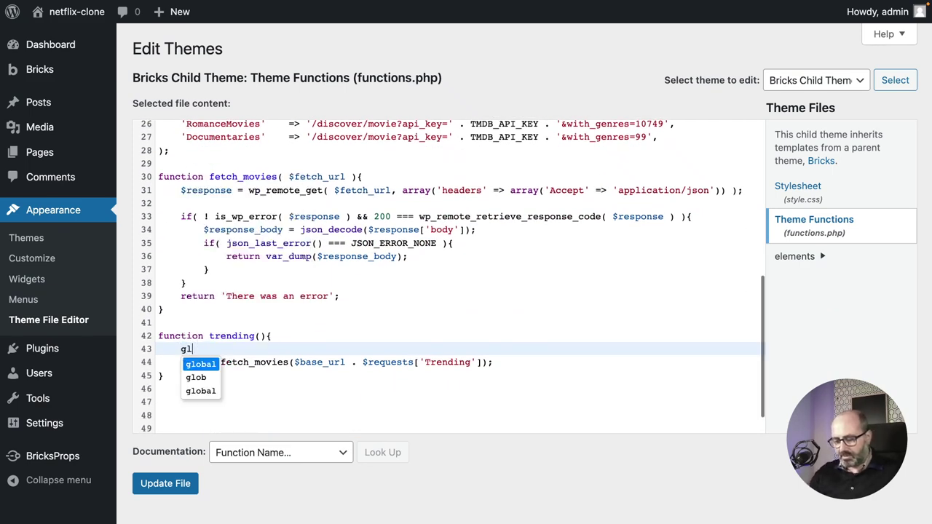
{"action": "type", "text": "obal $base_url;"}
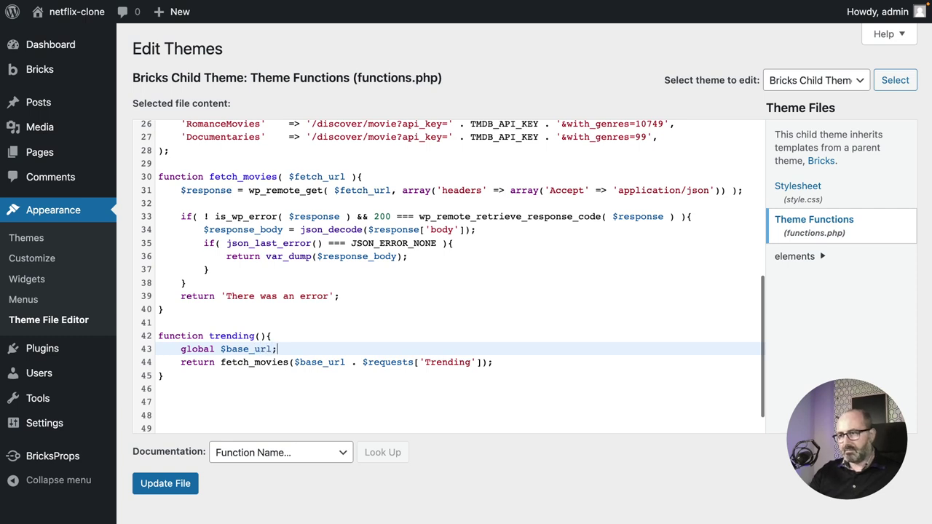
{"action": "key", "text": "Return"}
{"action": "type", "text": "g"}
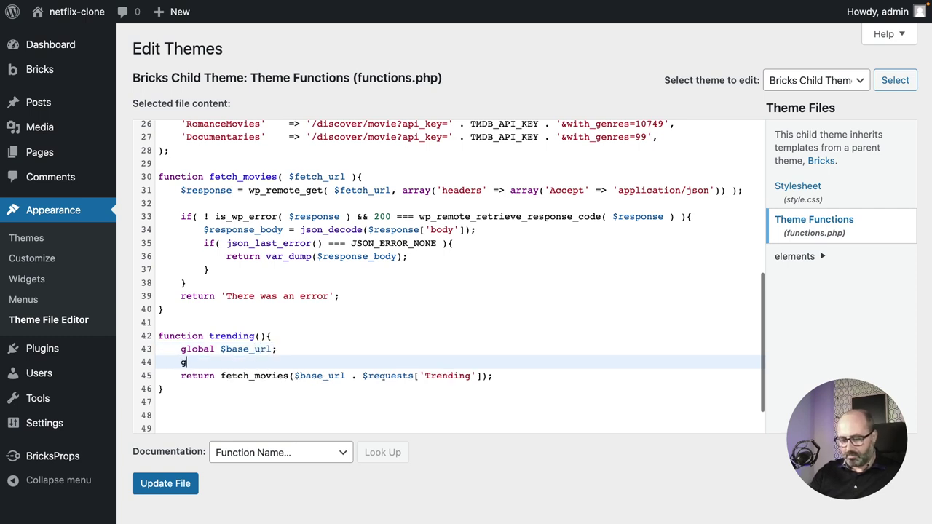
{"action": "type", "text": "lobal $requests;"}
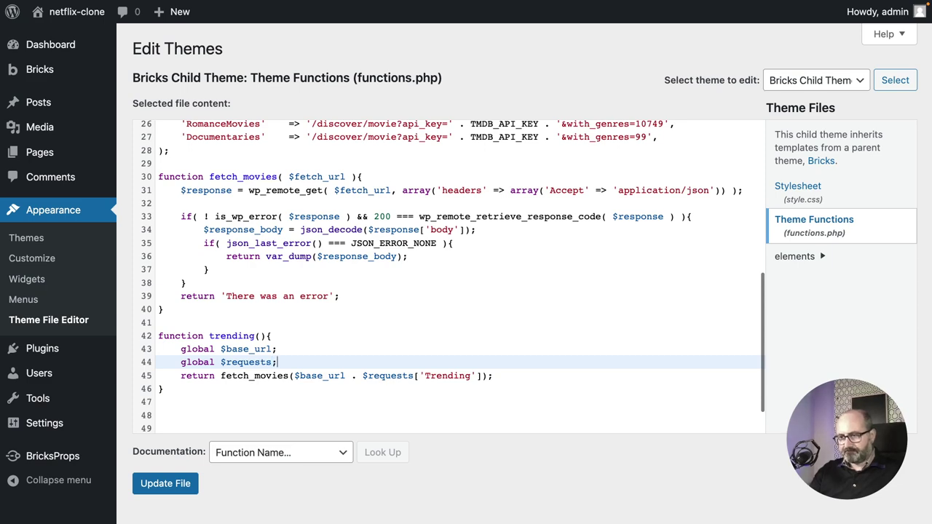
{"action": "key", "text": "Return"}
{"action": "left_click", "coordinate": [242, 365]}
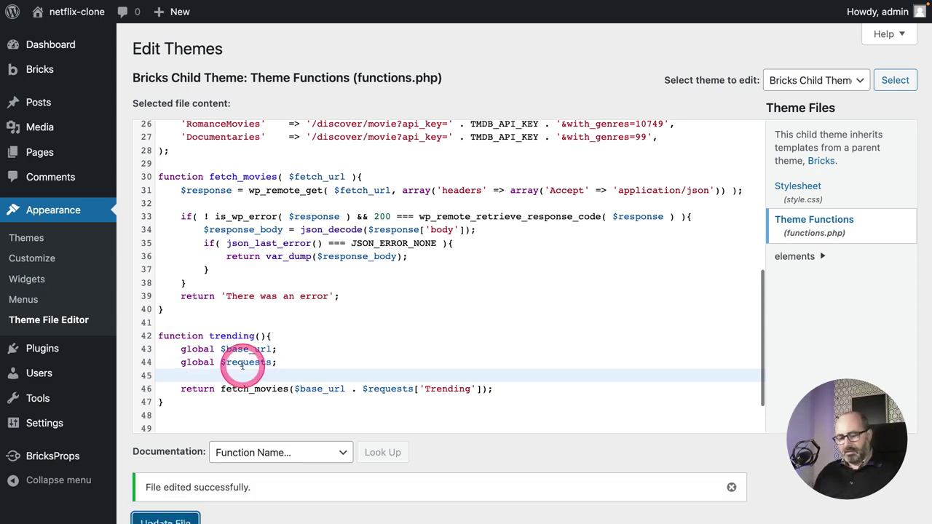
{"action": "key", "text": "ctrl+Tab"}
{"action": "key", "text": "ctrl+Tab"}
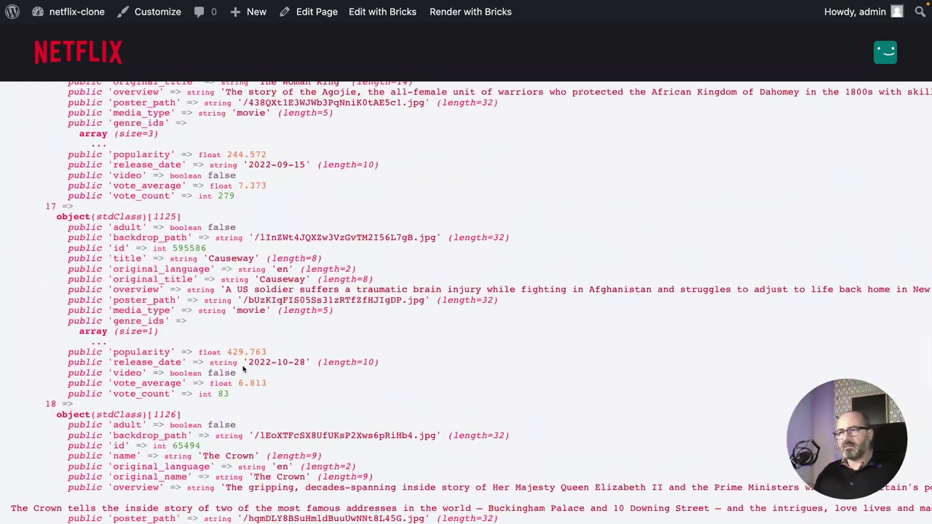
Remove the fixed navigation bar from the front-end page using the browser inspector.
{"action": "scroll", "coordinate": [243, 369], "scroll_direction": "up", "scroll_amount": 20}
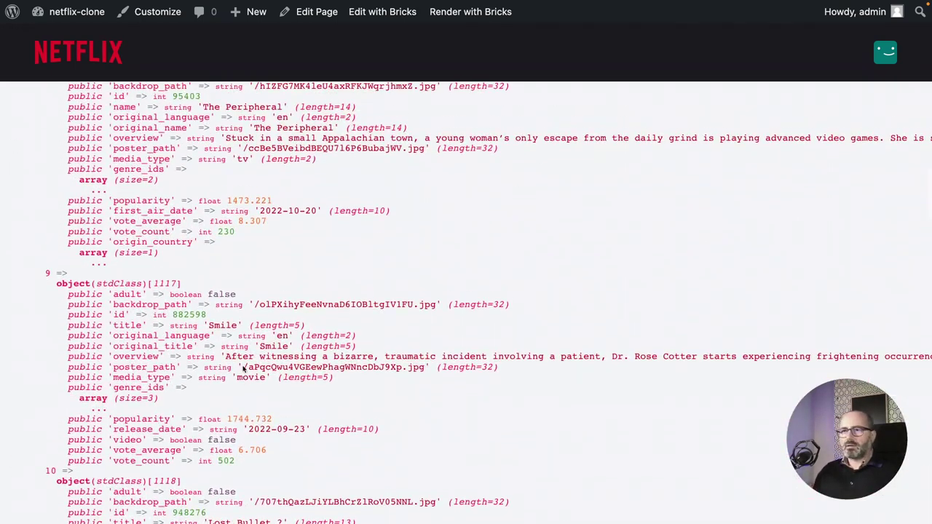
{"action": "scroll", "coordinate": [243, 369], "scroll_direction": "up", "scroll_amount": 20}
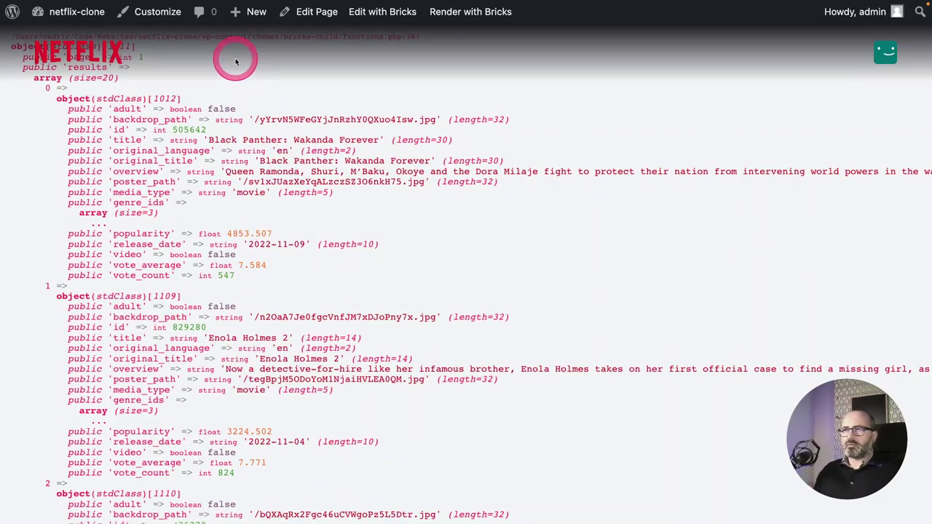
{"action": "right_click", "coordinate": [117, 56]}
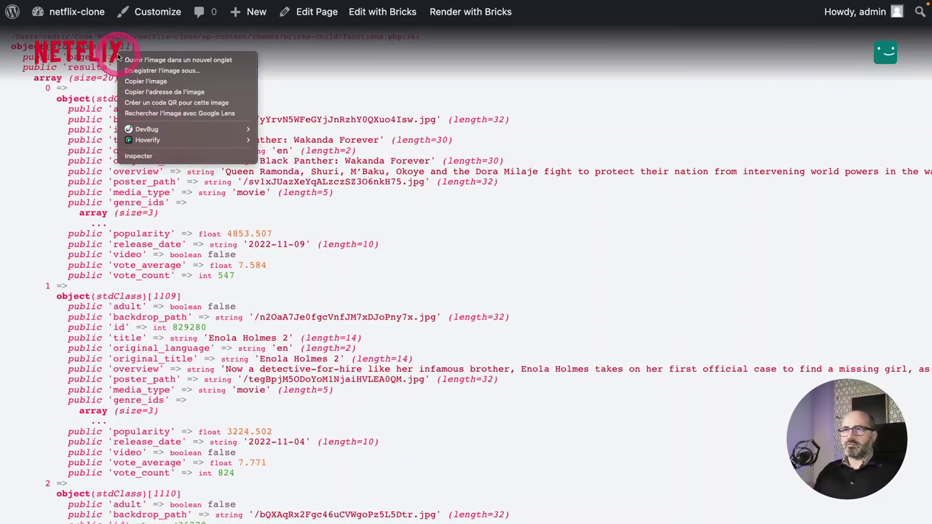
{"action": "left_click", "coordinate": [150, 154]}
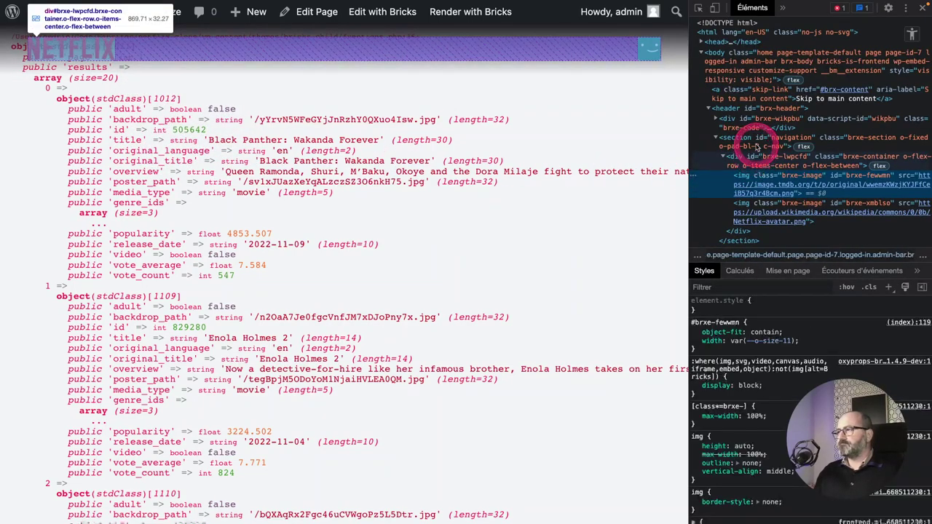
{"action": "left_click", "coordinate": [755, 142]}
{"action": "key", "text": "Delete"}
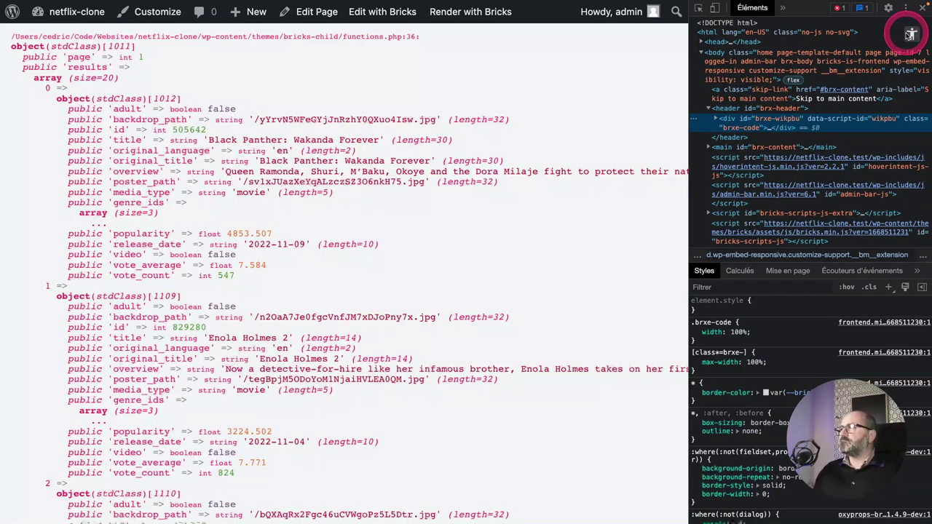
{"action": "left_click", "coordinate": [920, 7]}
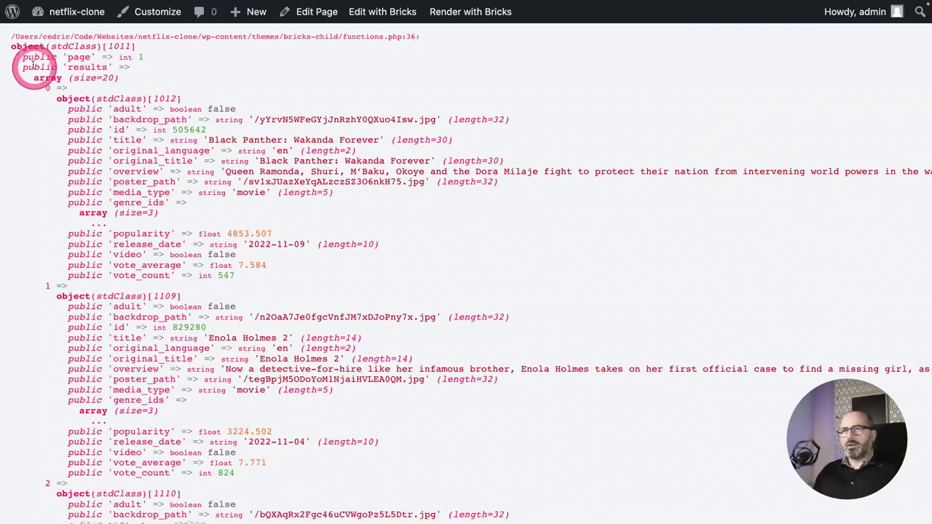
Review the dumped results array of 20 movie objects, then return to functions.php.
{"action": "left_click_drag", "start_coordinate": [11, 45], "coordinate": [97, 65]}
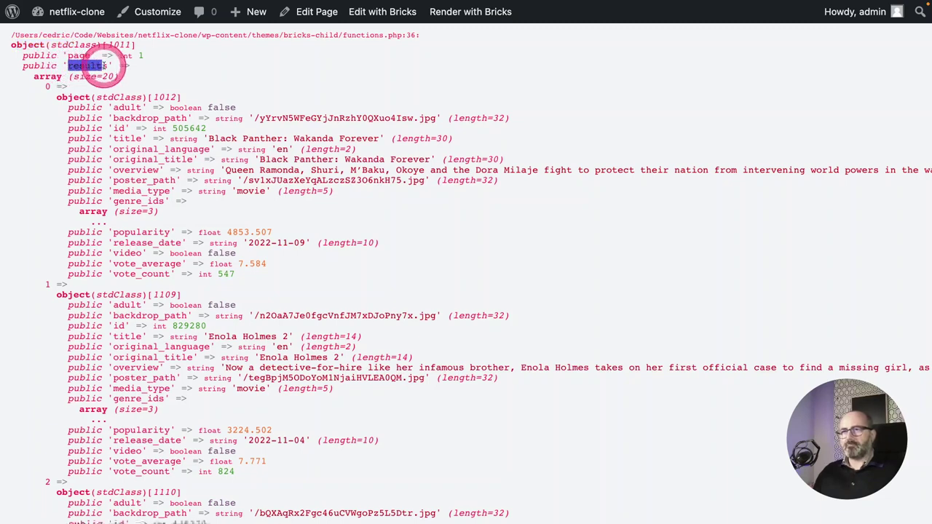
{"action": "left_click", "coordinate": [46, 80]}
{"action": "left_click_drag", "start_coordinate": [46, 80], "coordinate": [113, 76]}
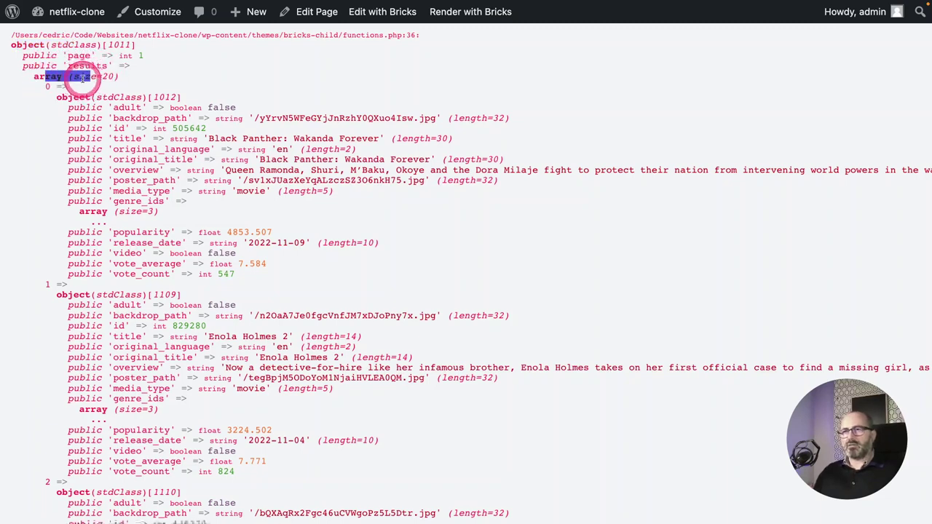
{"action": "left_click", "coordinate": [84, 77]}
{"action": "double_click", "coordinate": [109, 76]}
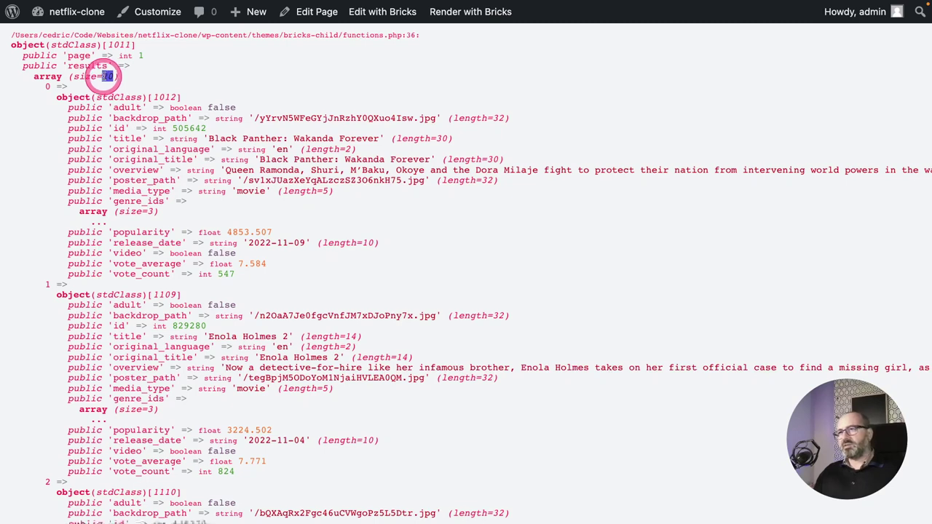
{"action": "double_click", "coordinate": [48, 86]}
{"action": "double_click", "coordinate": [48, 285]}
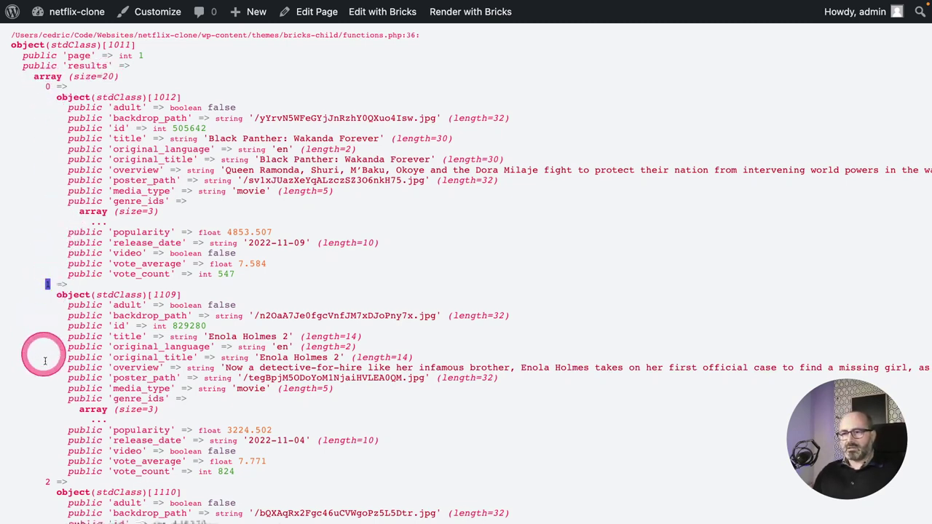
{"action": "double_click", "coordinate": [47, 482]}
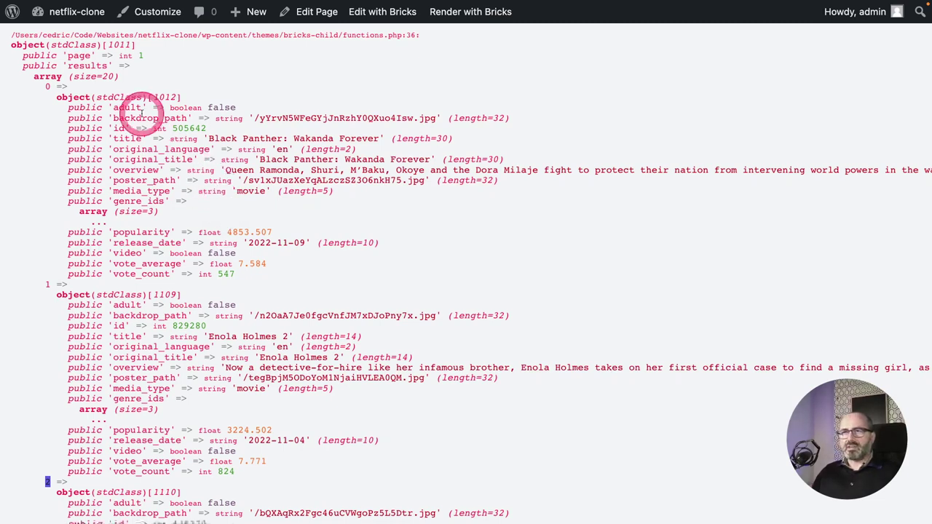
{"action": "left_click_drag", "start_coordinate": [17, 44], "coordinate": [13, 44]}
{"action": "double_click", "coordinate": [13, 45]}
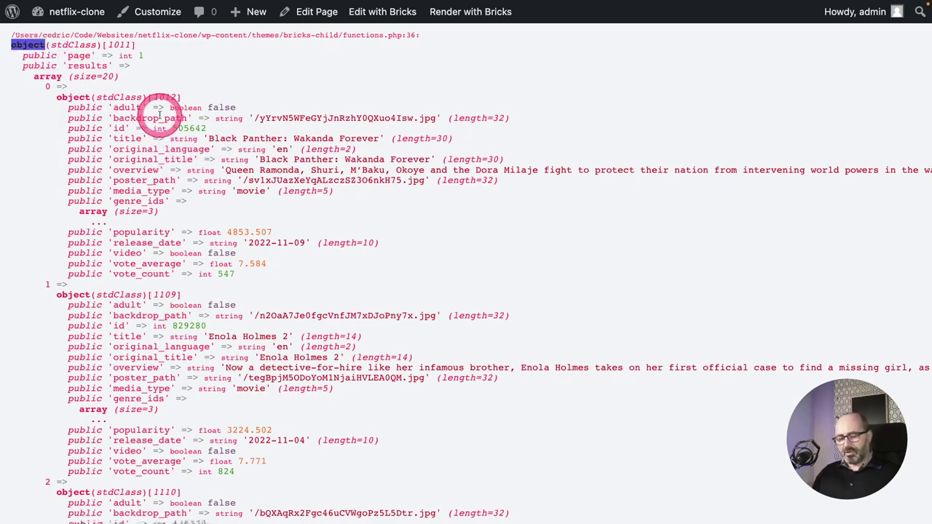
{"action": "key", "text": "ctrl+shift+Tab"}
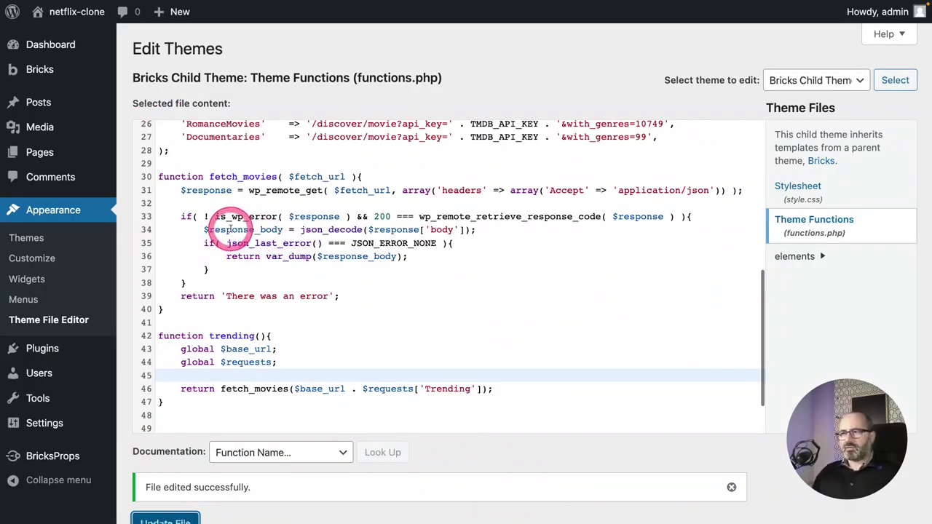
Cast the decoded body on line 34 to (array), save functions.php, and reload the front end.
{"action": "left_click", "coordinate": [300, 230]}
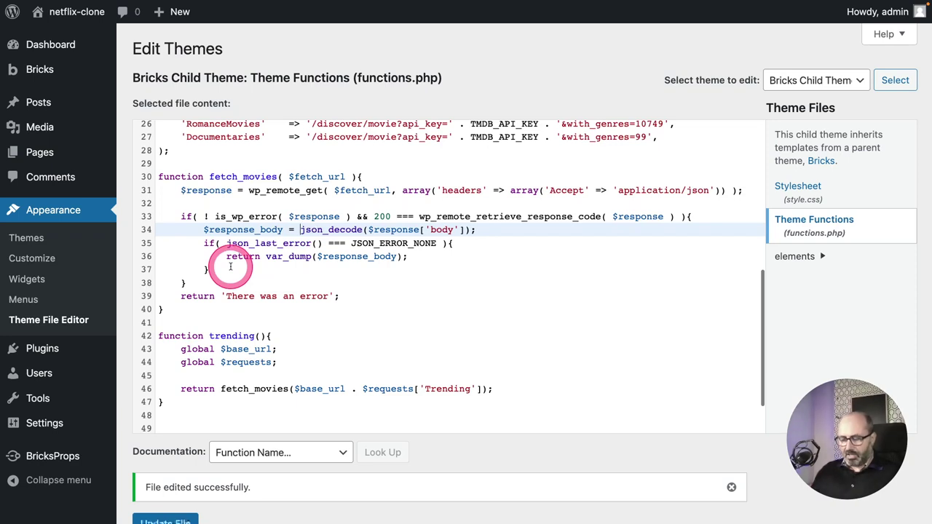
{"action": "left_click_drag", "start_coordinate": [204, 230], "coordinate": [282, 230]}
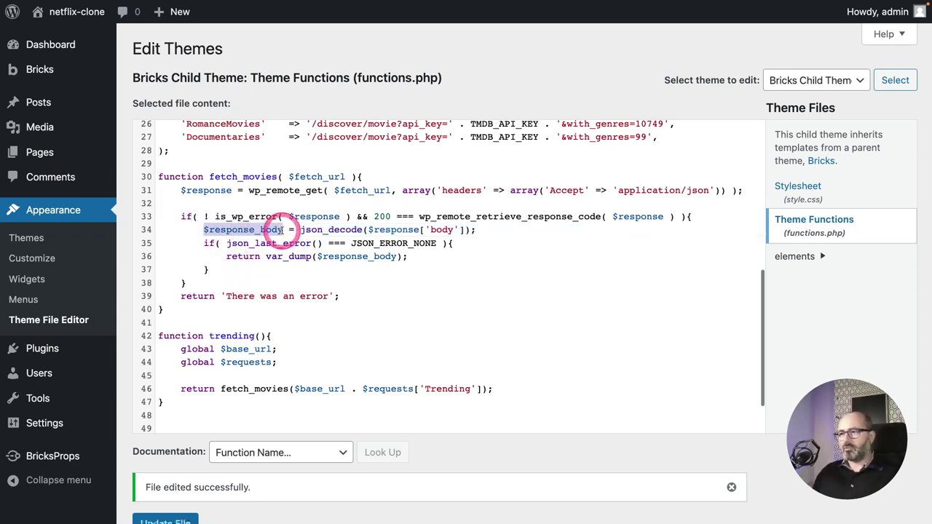
{"action": "left_click", "coordinate": [300, 230]}
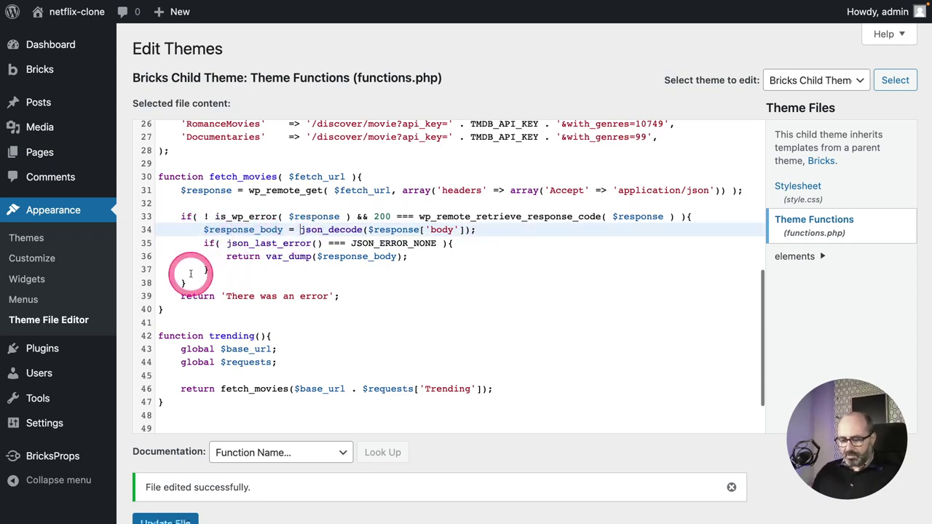
{"action": "type", "text": "()"}
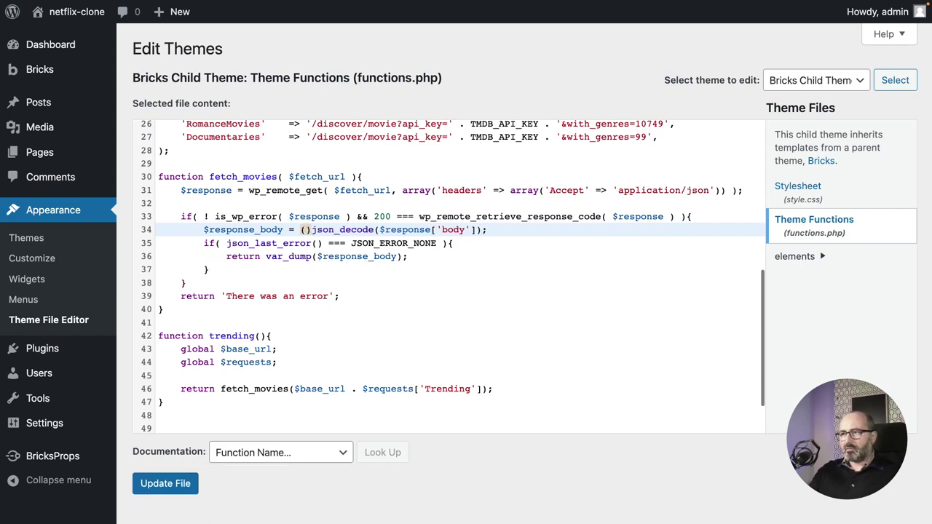
{"action": "type", "text": "array"}
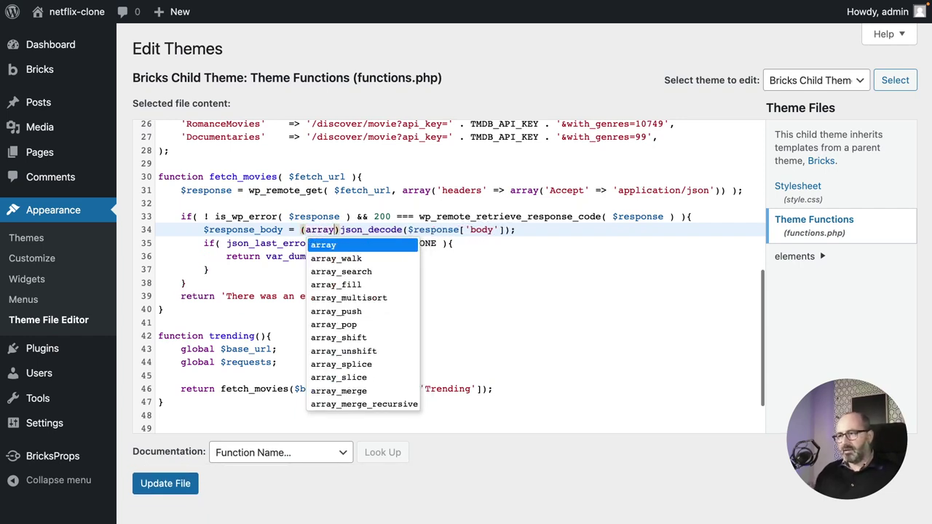
{"action": "left_click", "coordinate": [225, 269]}
{"action": "left_click", "coordinate": [165, 484]}
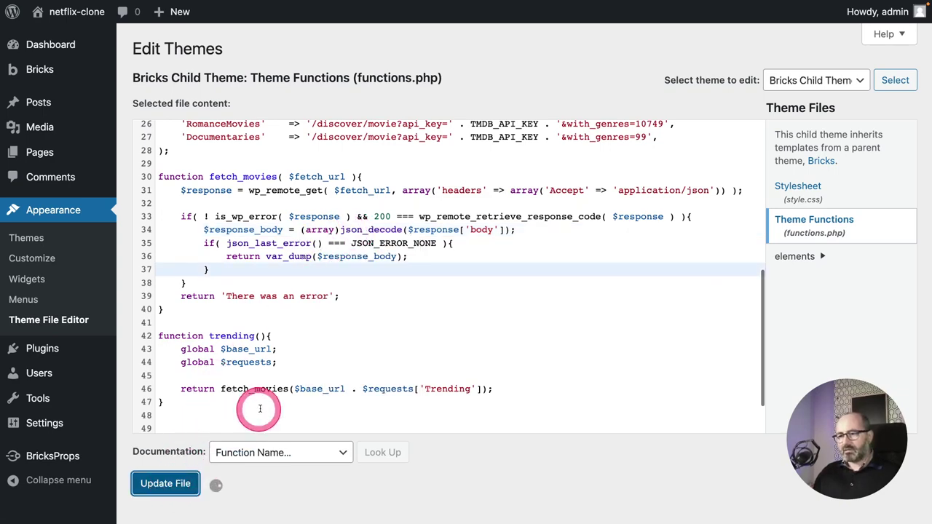
{"action": "key", "text": "ctrl+Tab"}
{"action": "key", "text": "super+r"}
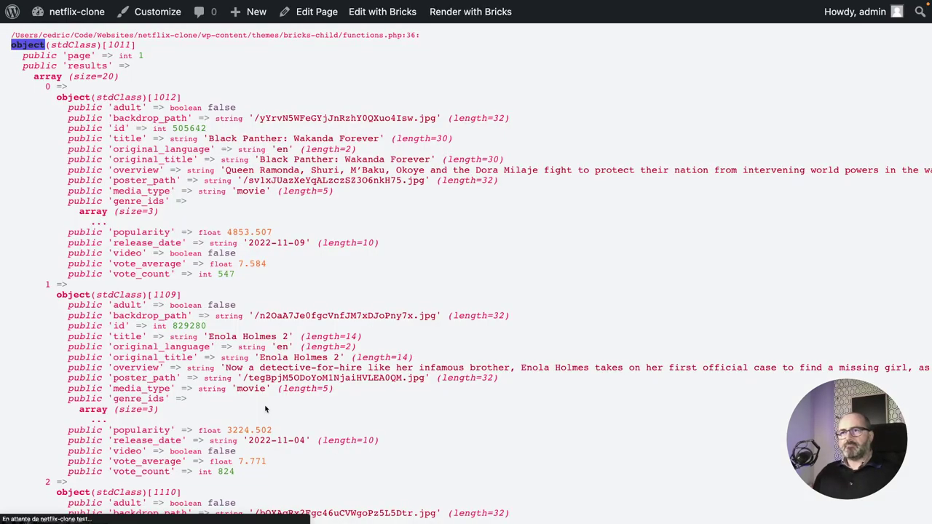
Inspect the new dump's top-level array and first movie object, then return to functions.php.
{"action": "key", "text": "alt+super+i"}
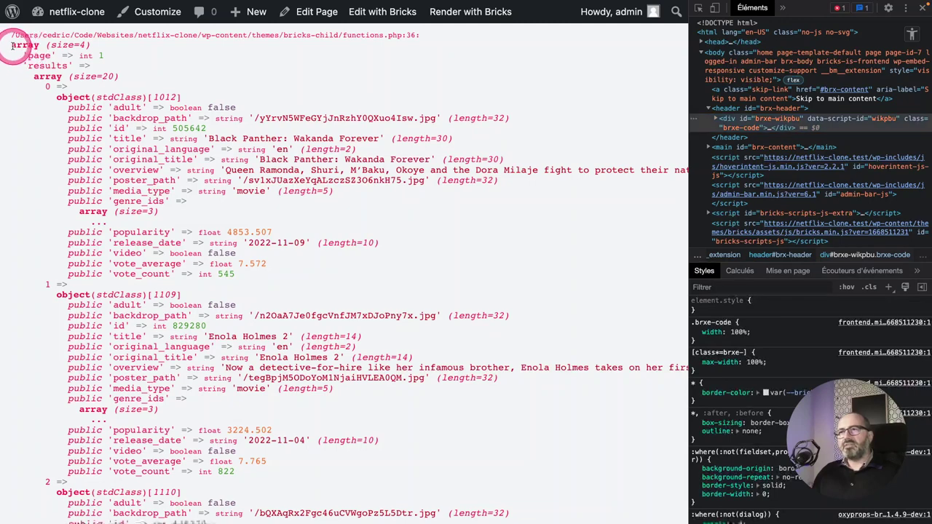
{"action": "left_click_drag", "start_coordinate": [11, 45], "coordinate": [36, 45]}
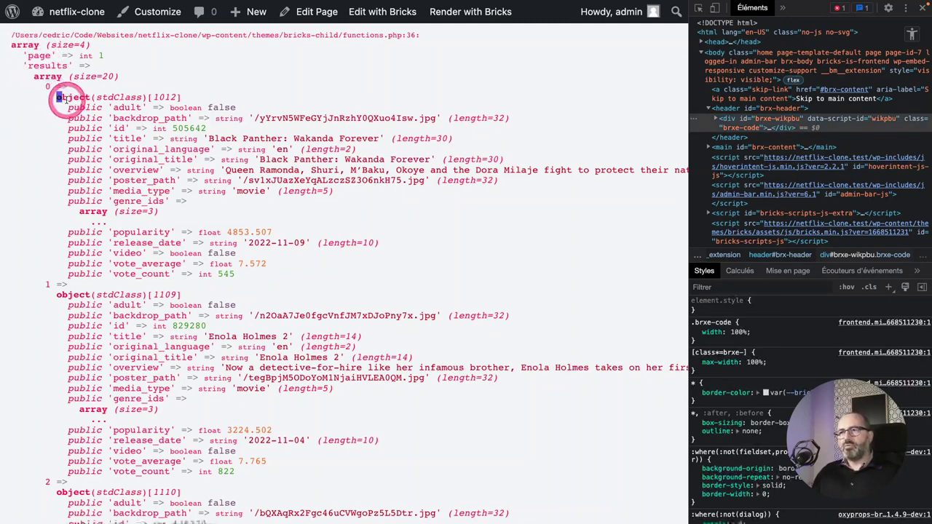
{"action": "left_click_drag", "start_coordinate": [56, 98], "coordinate": [92, 97]}
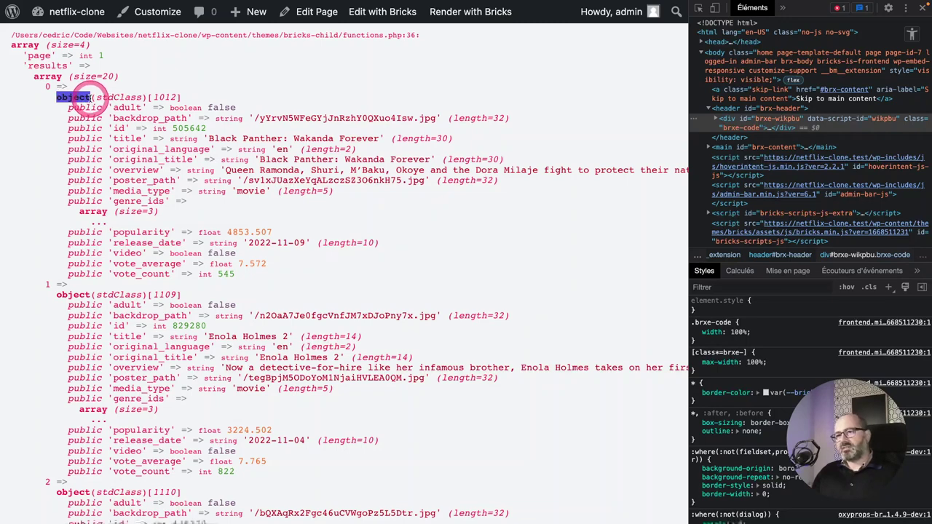
{"action": "key", "text": "super+alt+i"}
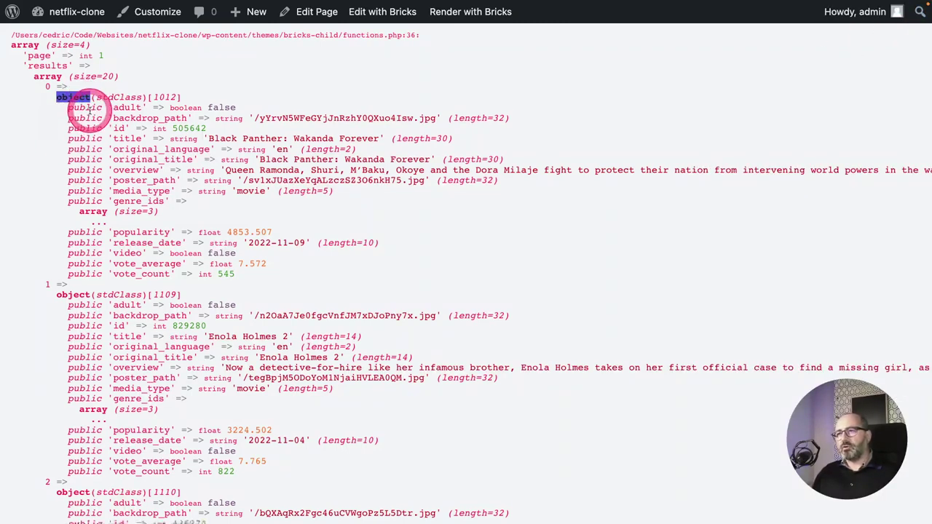
{"action": "key", "text": "super+alt+Left"}
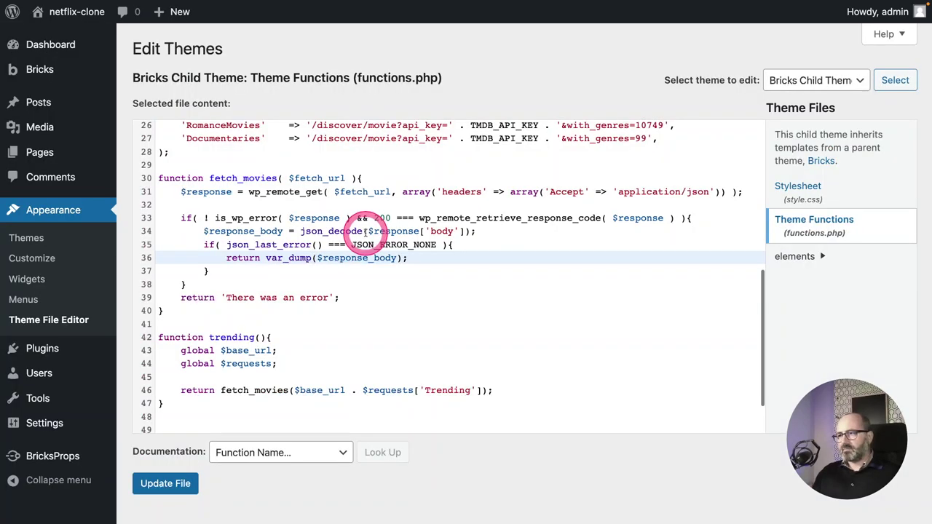
Pass true as json_decode's second argument on line 34, save, and reload the front end.
{"action": "left_click", "coordinate": [463, 231]}
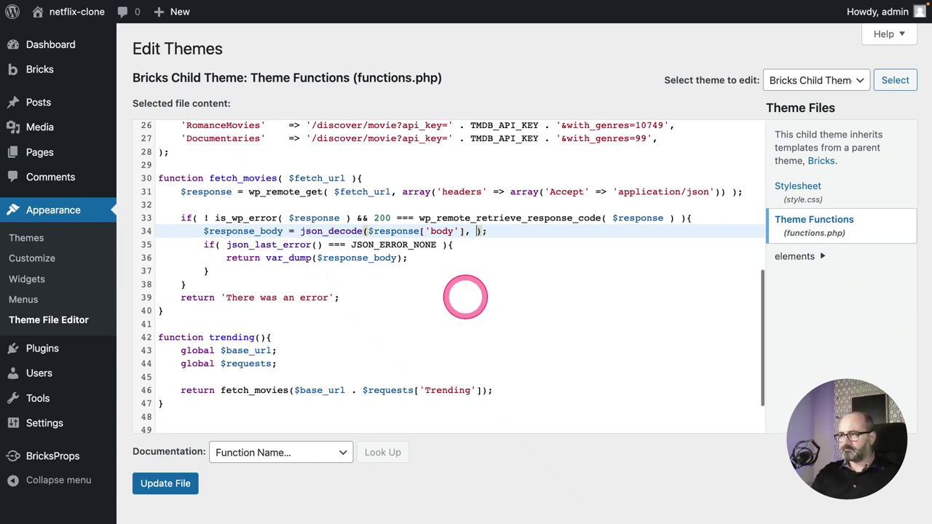
{"action": "type", "text": ", true"}
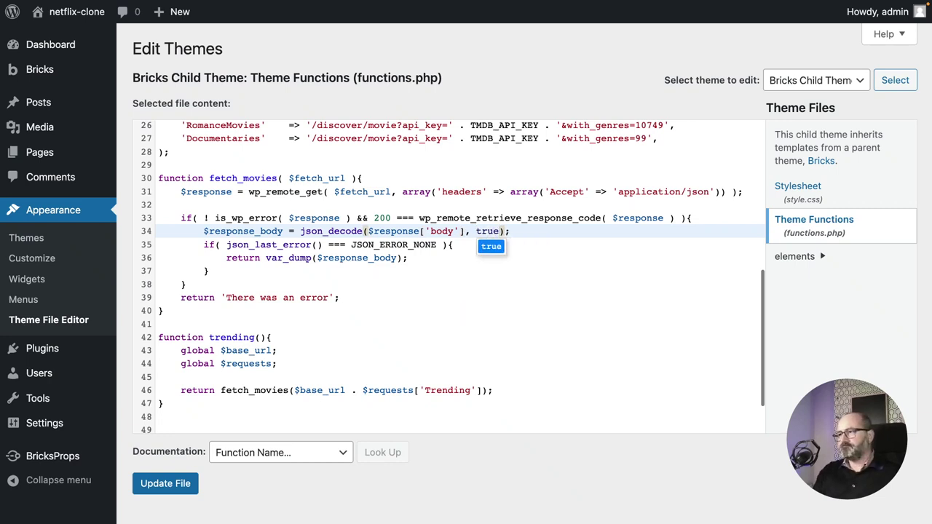
{"action": "left_click", "coordinate": [483, 233]}
{"action": "left_click", "coordinate": [483, 230]}
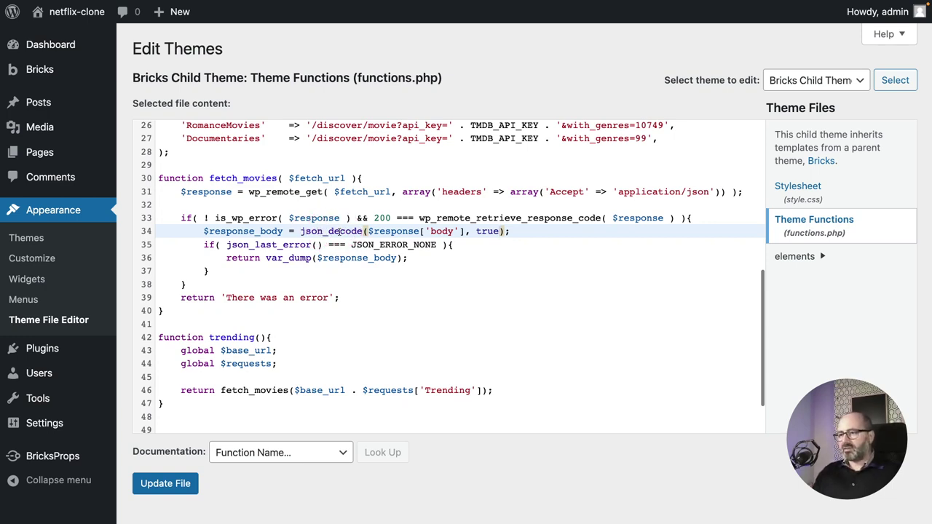
{"action": "left_click", "coordinate": [161, 483]}
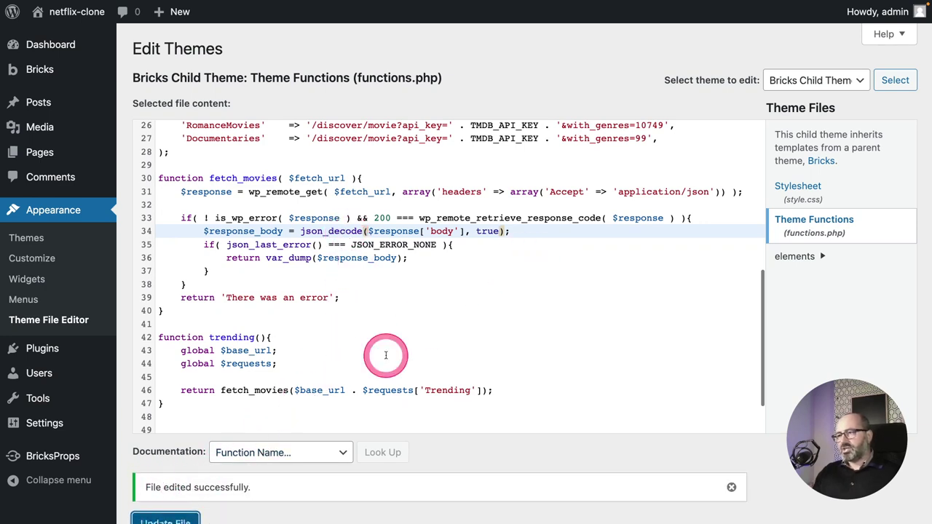
{"action": "key", "text": "ctrl+Tab"}
{"action": "key", "text": "super+r"}
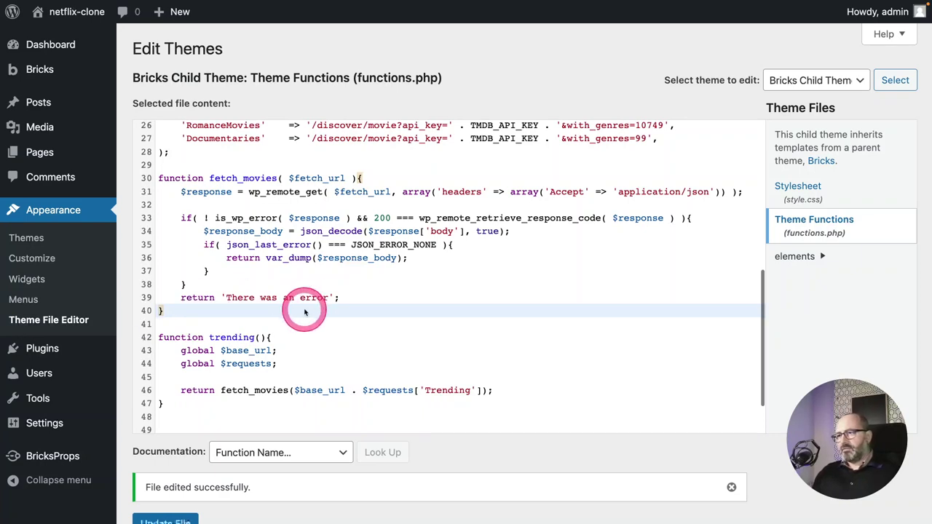
{"action": "scroll", "coordinate": [328, 306], "scroll_direction": "up", "scroll_amount": 1}
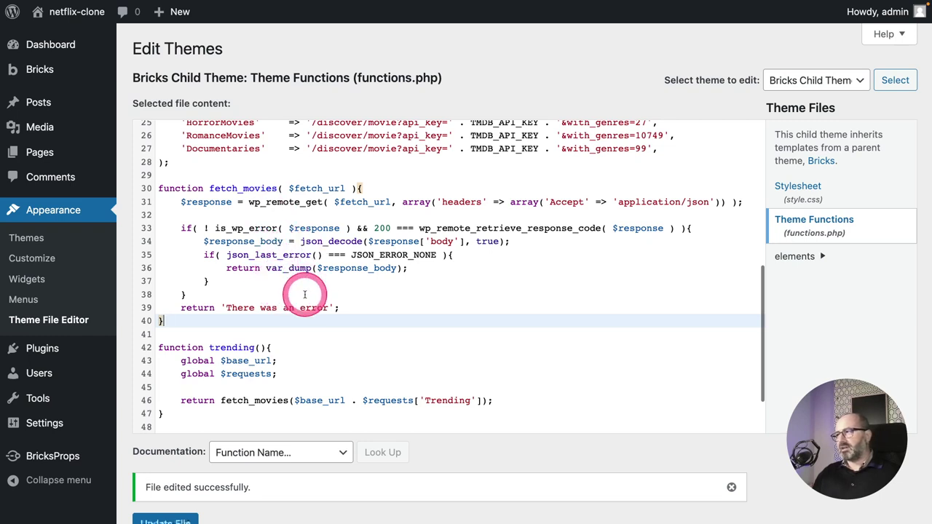
Open a 'try {' block at the top of fetch_movies.
{"action": "left_click", "coordinate": [179, 214]}
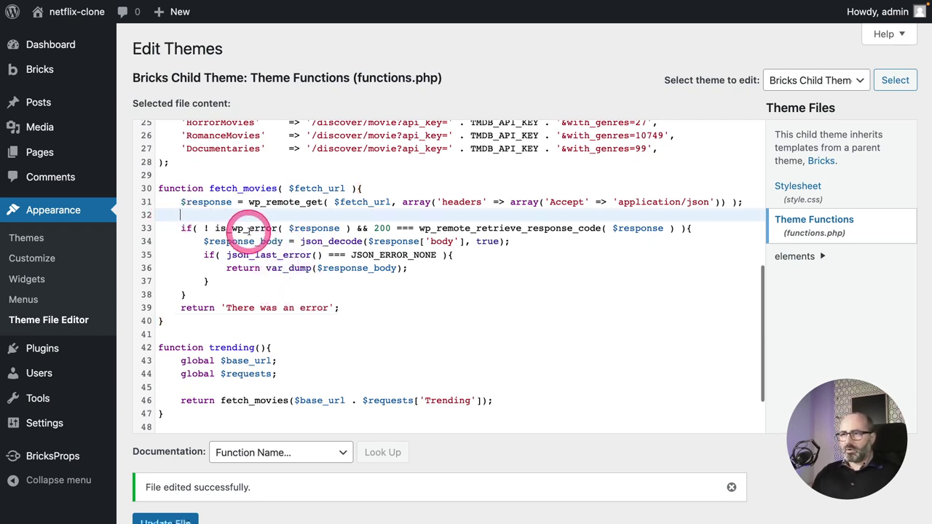
{"action": "key", "text": "BackSpace"}
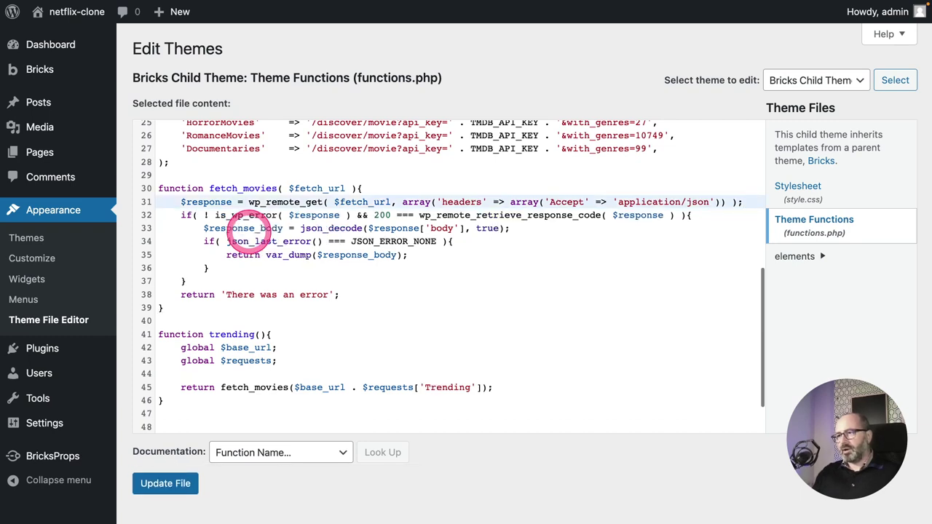
{"action": "key", "text": "Up"}
{"action": "key", "text": "Return"}
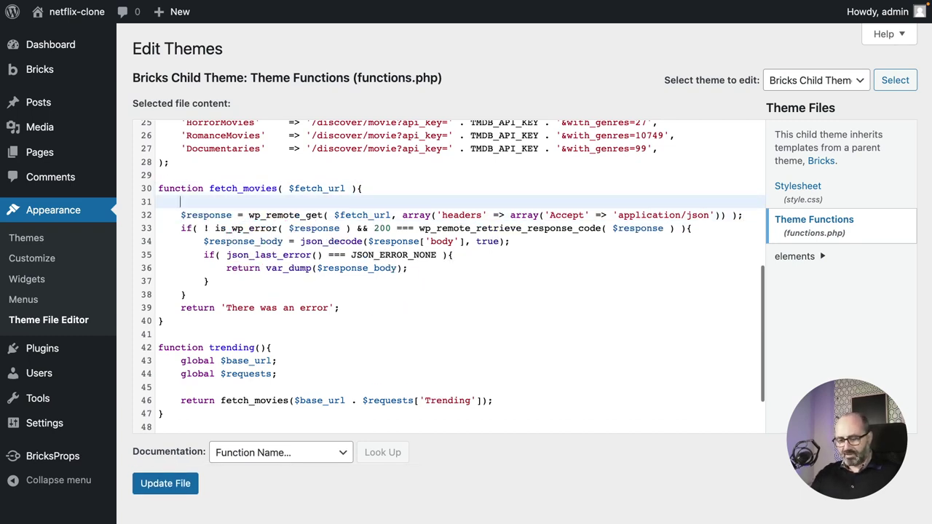
{"action": "type", "text": "try"}
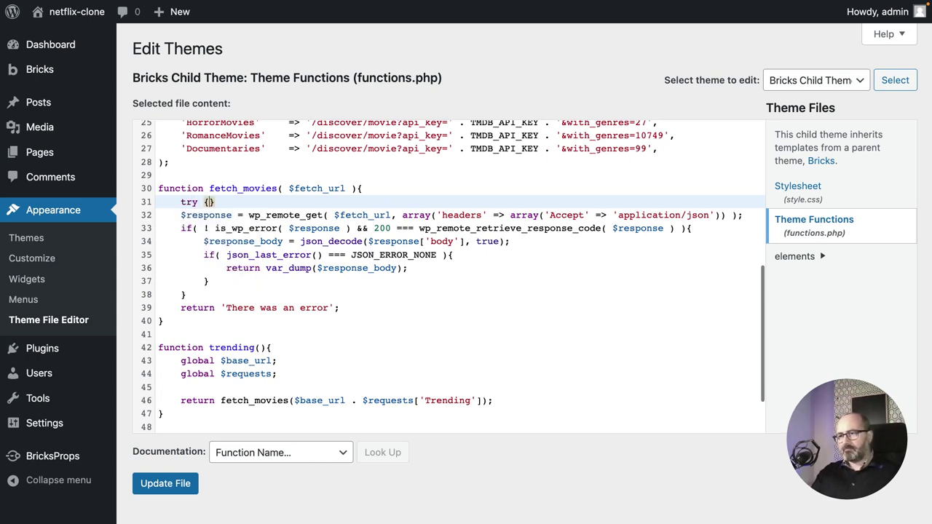
{"action": "type", "text": " {"}
{"action": "key", "text": "Return"}
Move the wp_remote_get request and its if checks inside the try block, indented.
{"action": "left_click_drag", "start_coordinate": [188, 321], "coordinate": [175, 240]}
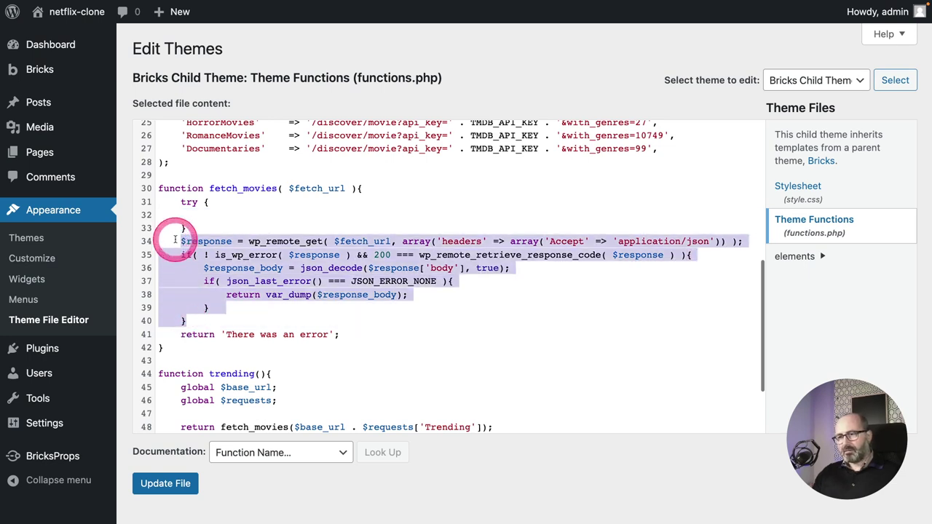
{"action": "key", "text": "ctrl+x"}
{"action": "left_click", "coordinate": [190, 214]}
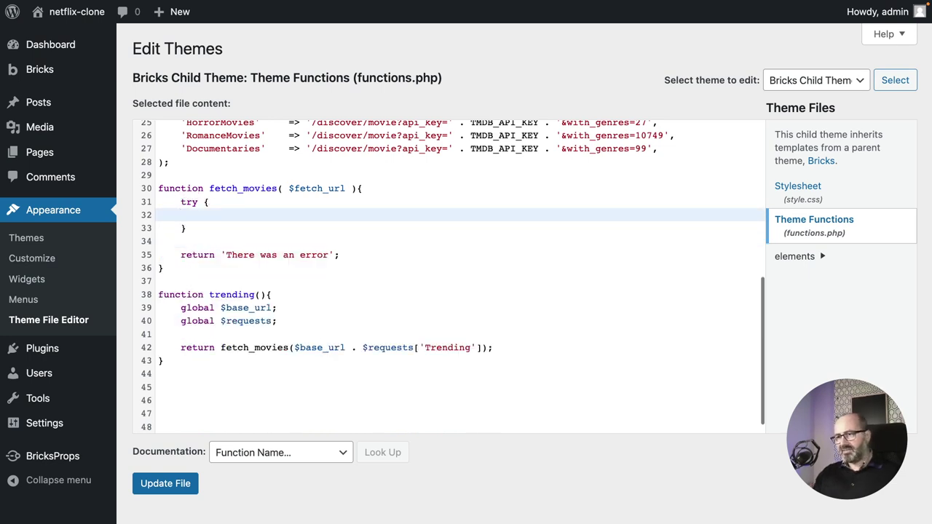
{"action": "key", "text": "ctrl+v"}
{"action": "left_click", "coordinate": [198, 215], "text": "shift"}
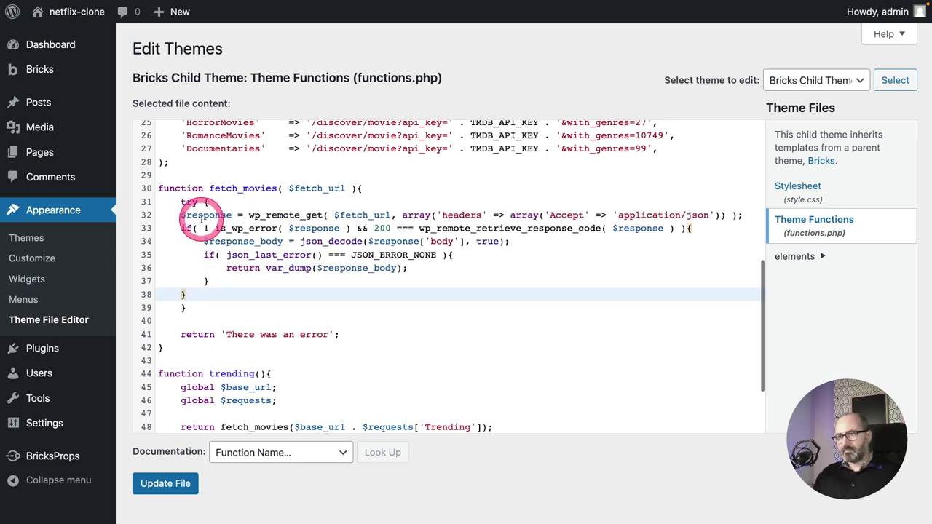
{"action": "key", "text": "Tab"}
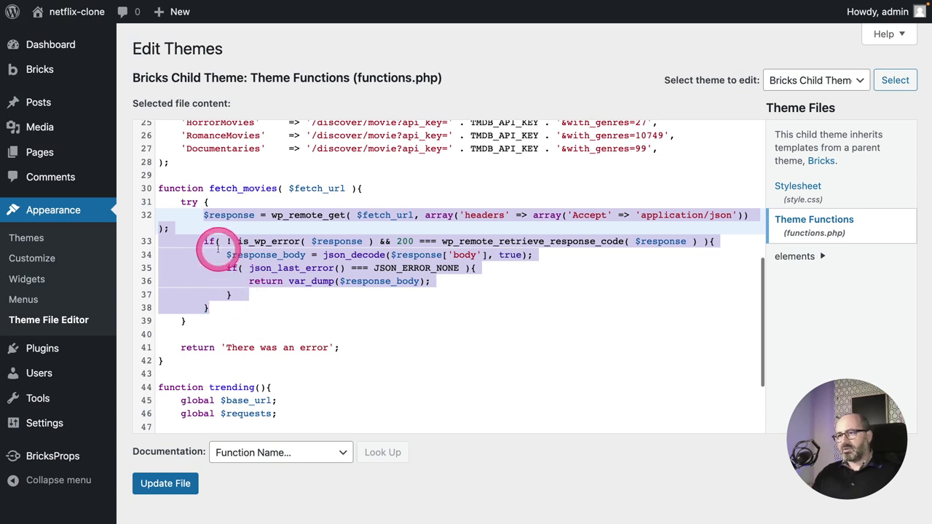
Add catch( Exception $ex ) calling error_log(print_r($ex, true)) and delete the old error return line.
{"action": "left_click", "coordinate": [221, 321]}
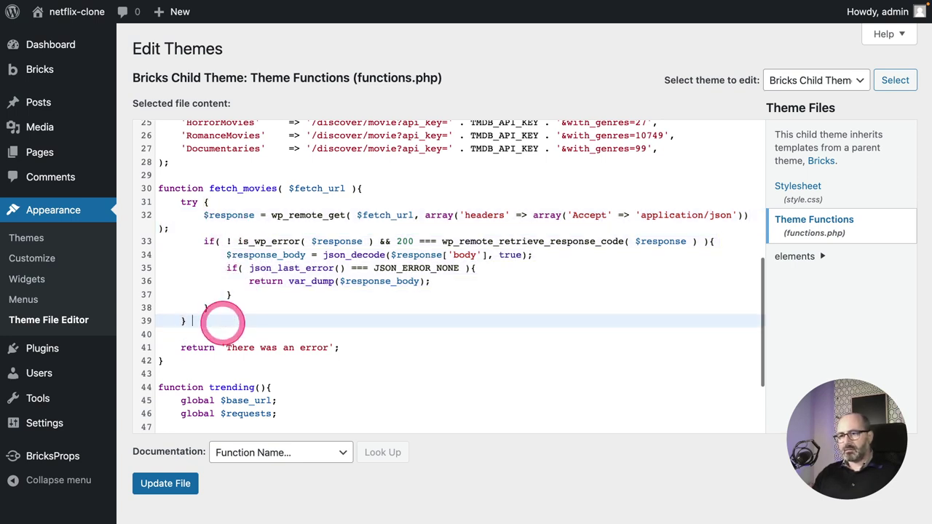
{"action": "type", "text": "catch"}
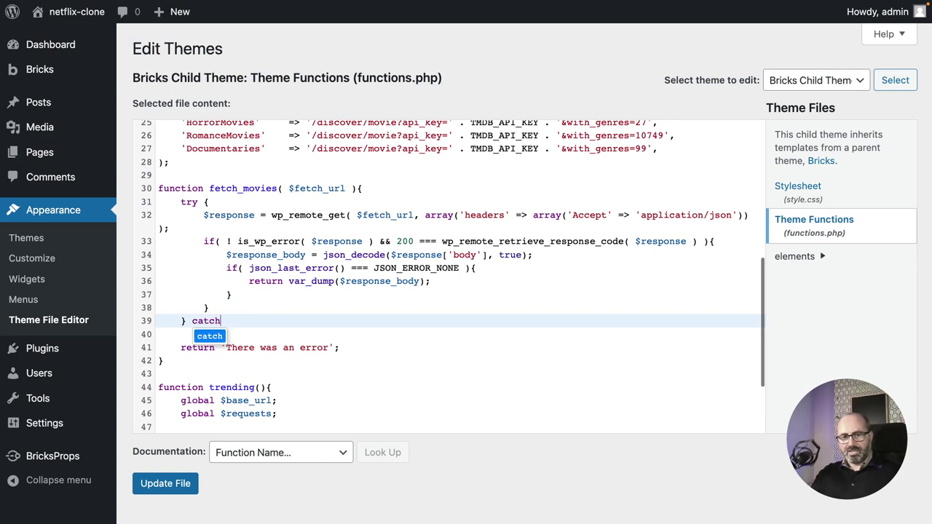
{"action": "type", "text": "( Exception $"}
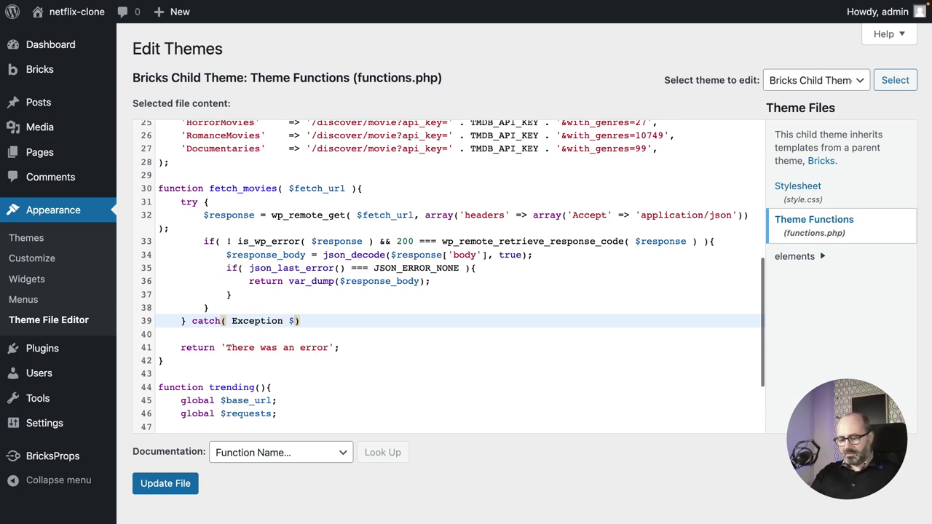
{"action": "type", "text": "x)"}
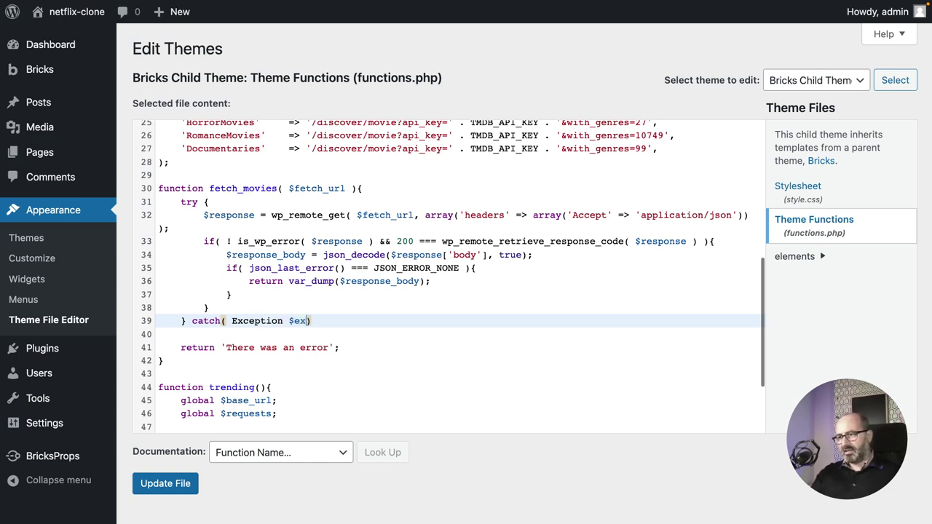
{"action": "type", "text": "{"}
{"action": "key", "text": "Return"}
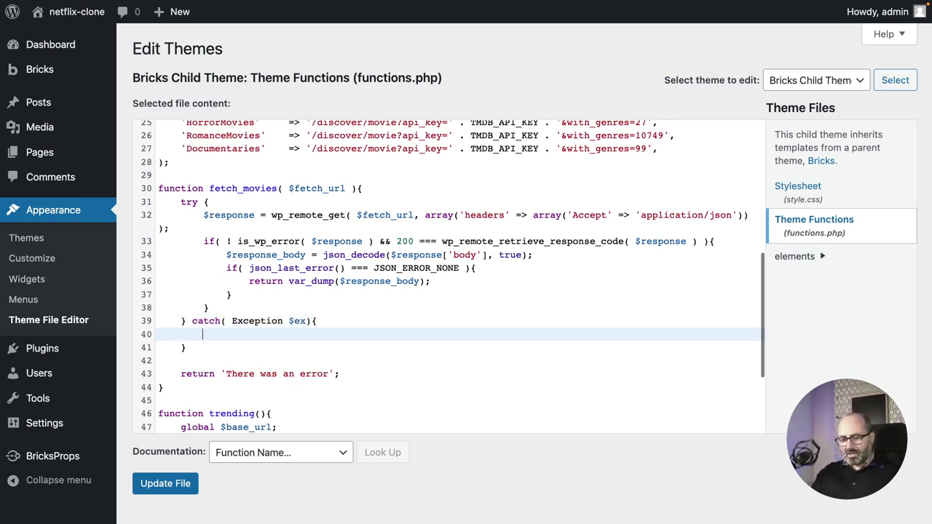
{"action": "type", "text": "error_log(print_r"}
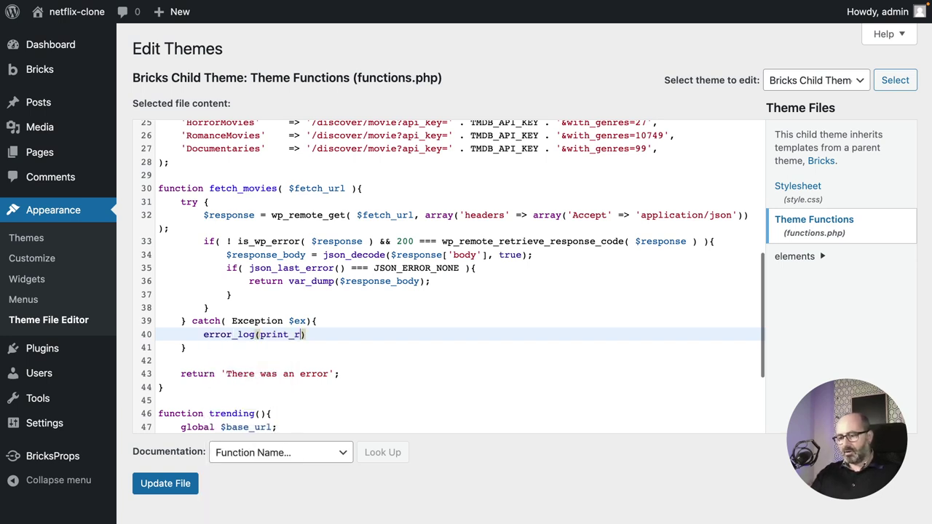
{"action": "type", "text": "("}
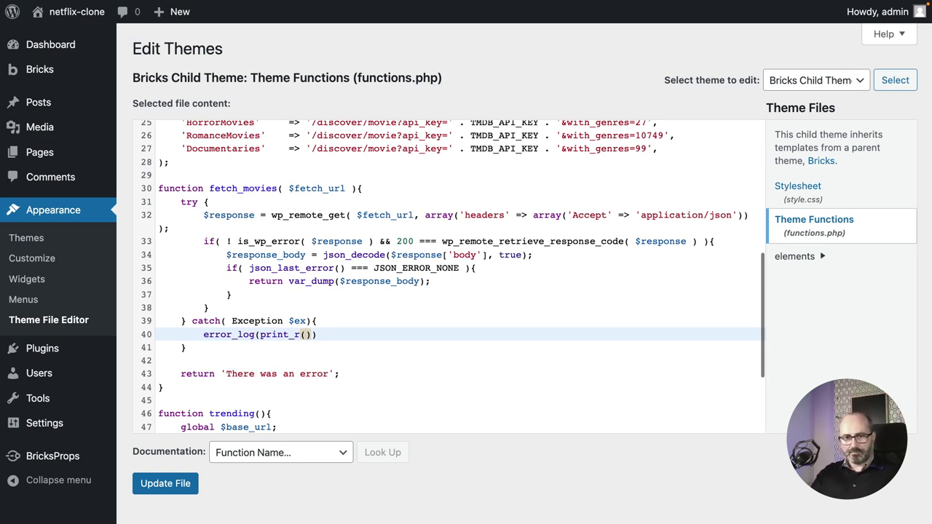
{"action": "type", "text": "$ex"}
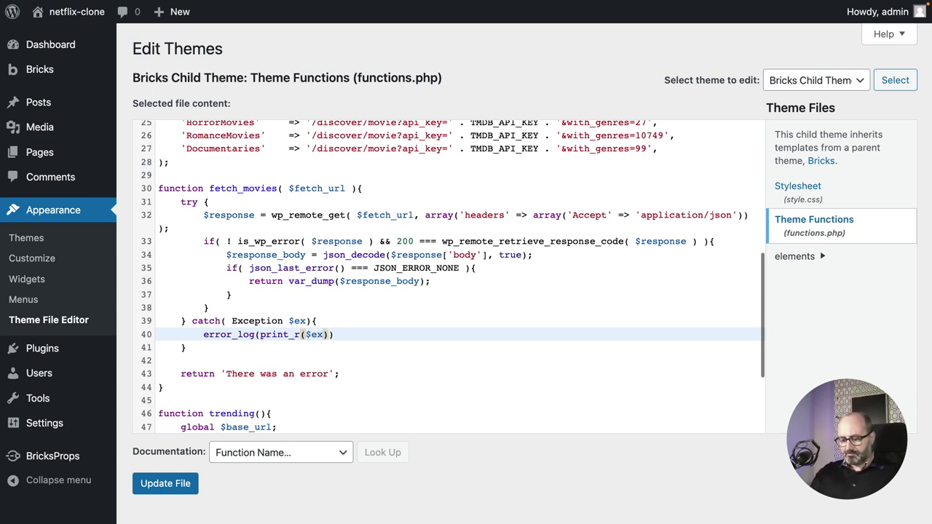
{"action": "type", "text": ", true"}
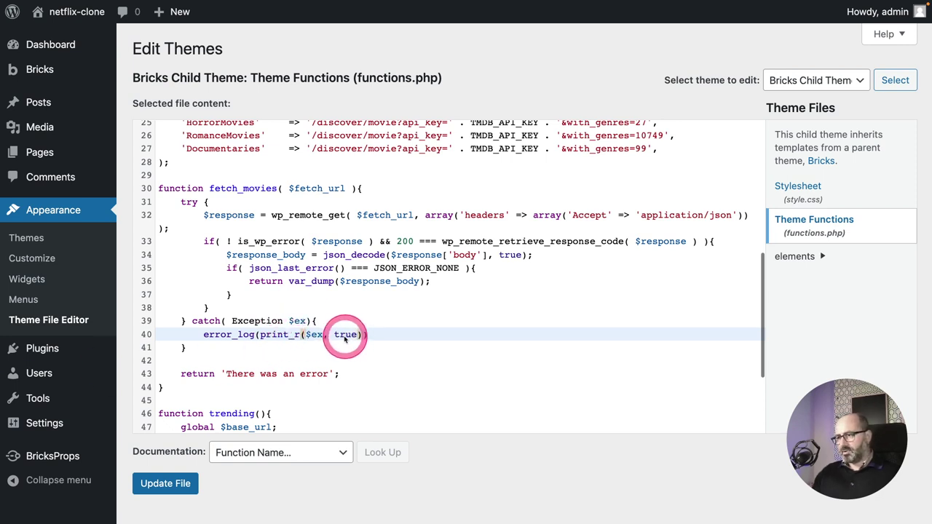
{"action": "left_click_drag", "start_coordinate": [355, 375], "coordinate": [145, 355]}
{"action": "key", "text": "BackSpace"}
{"action": "key", "text": "BackSpace"}
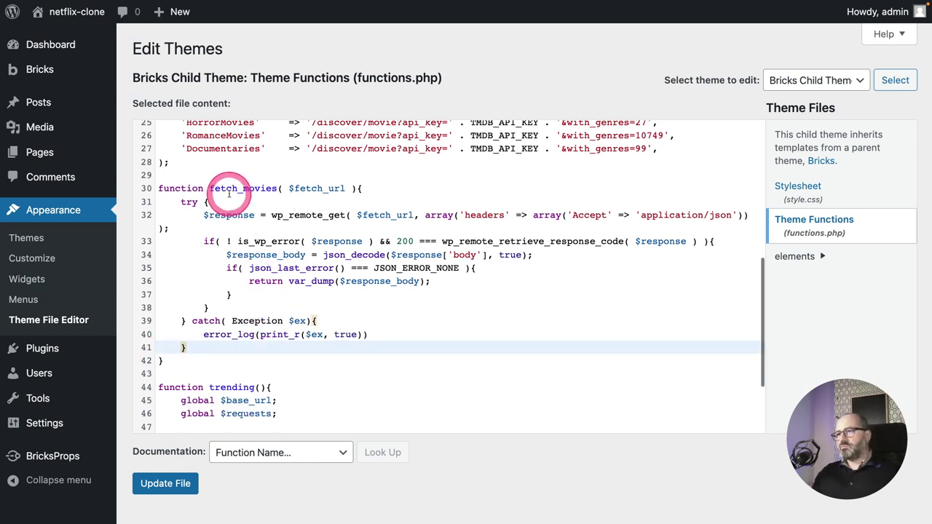
Rename the trending function to get_all_movie_categories.
{"action": "scroll", "coordinate": [284, 358], "scroll_direction": "down", "scroll_amount": 1}
{"action": "left_click", "coordinate": [283, 350]}
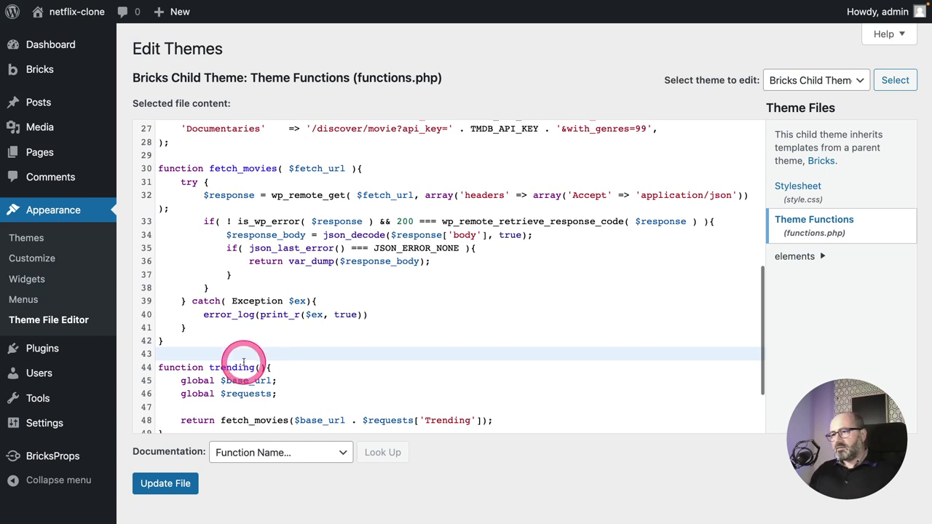
{"action": "scroll", "coordinate": [240, 364], "scroll_direction": "down", "scroll_amount": 3}
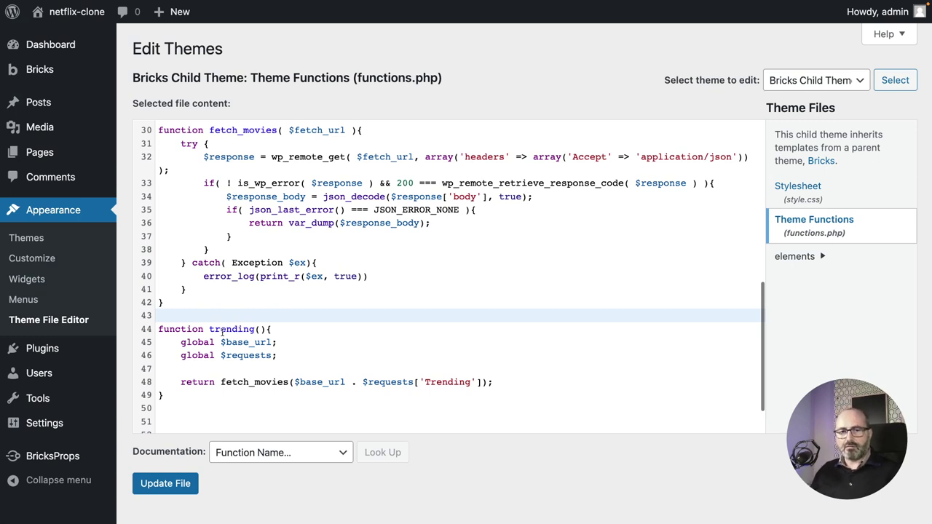
{"action": "left_click_drag", "start_coordinate": [210, 329], "coordinate": [255, 329]}
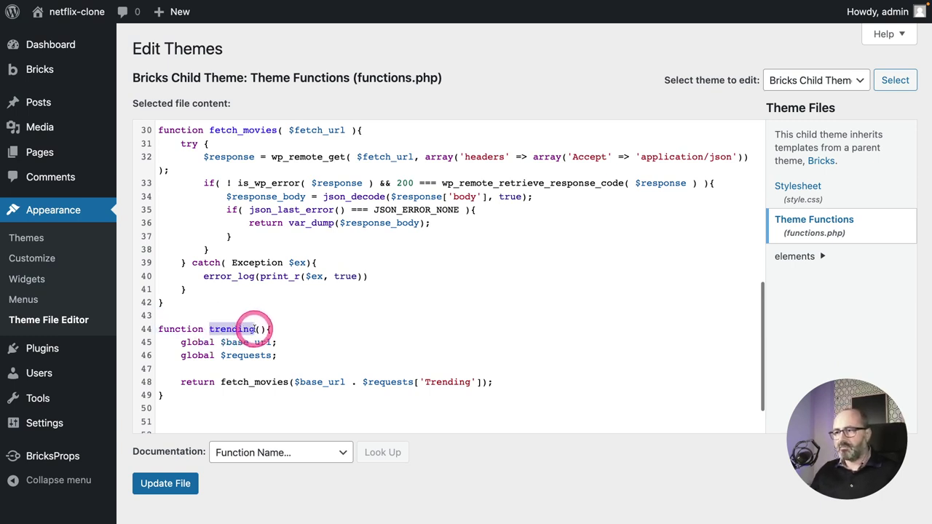
{"action": "left_click", "coordinate": [120, 362]}
{"action": "type", "text": "get_"}
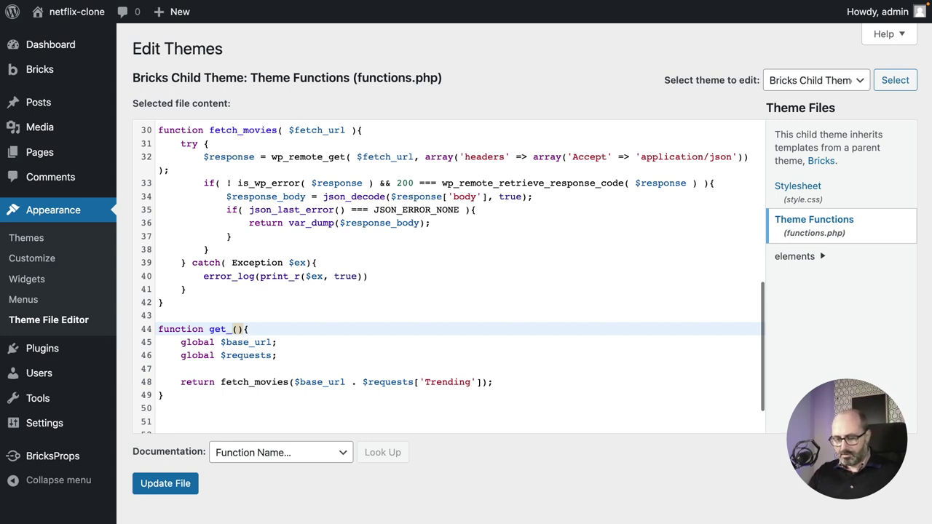
{"action": "type", "text": "all_"}
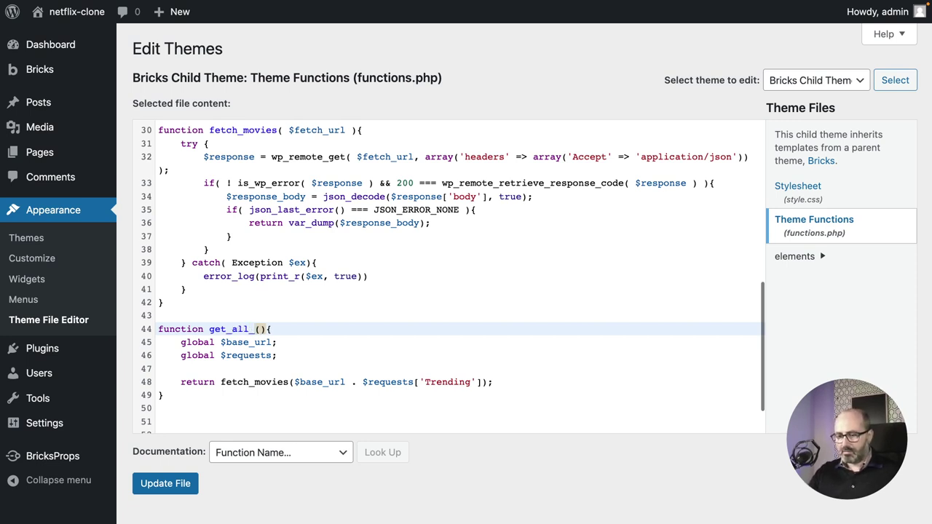
{"action": "type", "text": "movie_"}
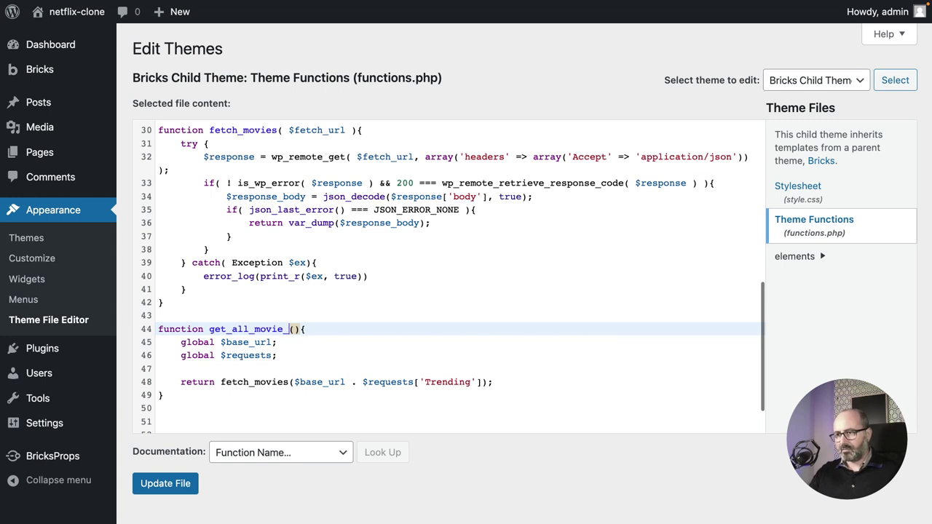
{"action": "type", "text": "categorie"}
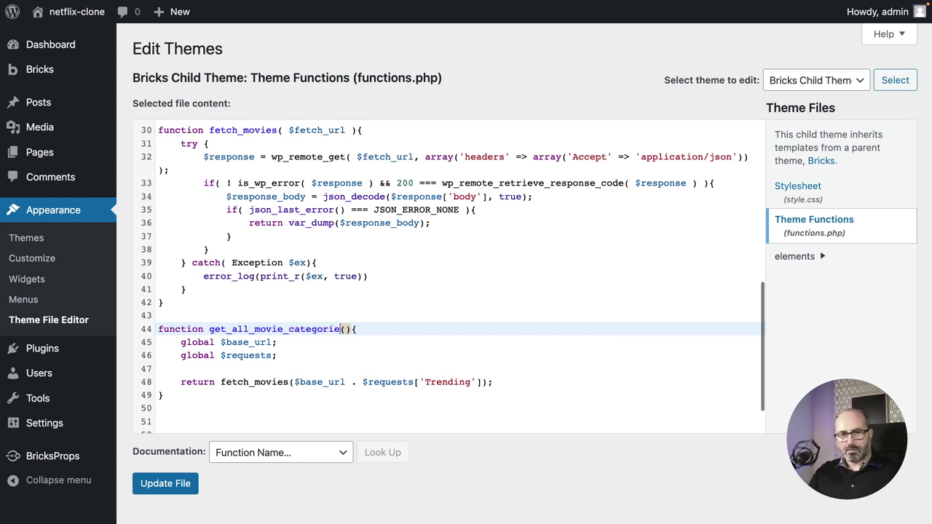
{"action": "type", "text": "s"}
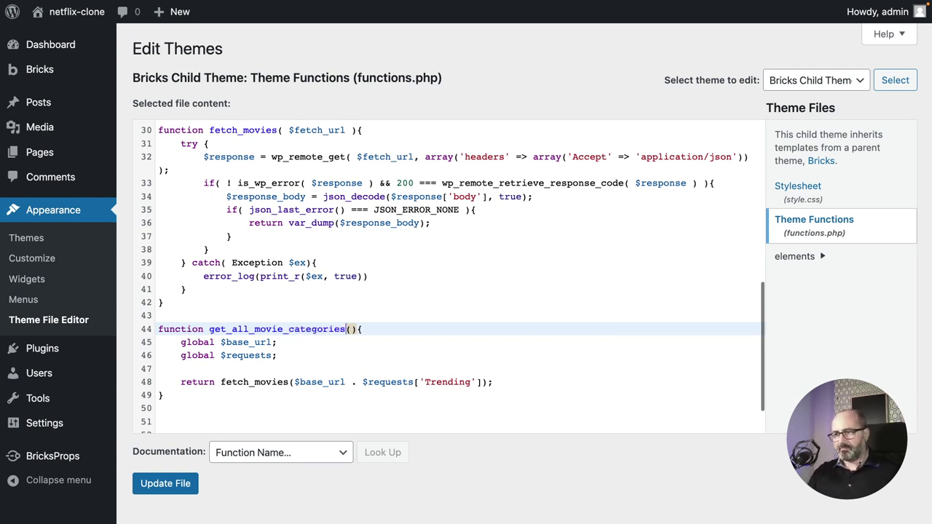
{"action": "scroll", "coordinate": [222, 355], "scroll_direction": "down", "scroll_amount": 1}
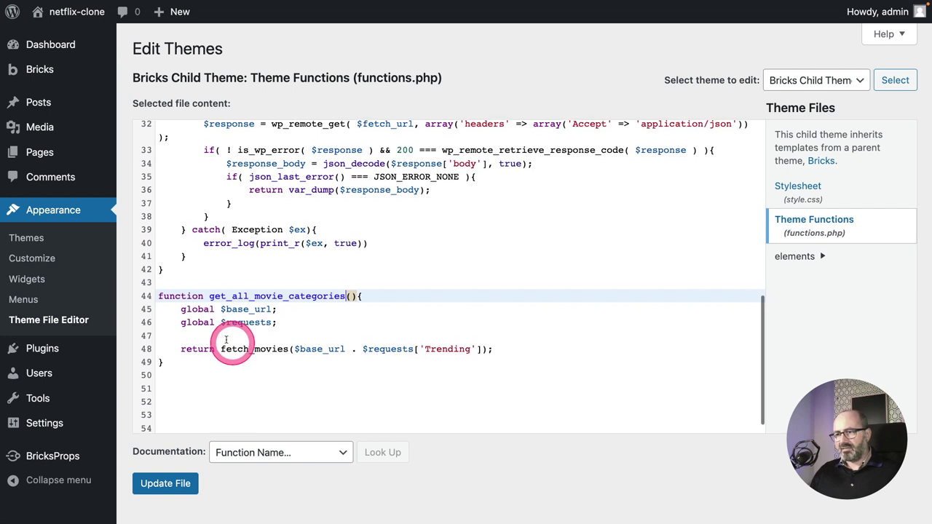
Add '$movies_by_category = array();' below the global $requests line, correcting the typos.
{"action": "left_click", "coordinate": [278, 322]}
{"action": "key", "text": "Return"}
{"action": "key", "text": "Return"}
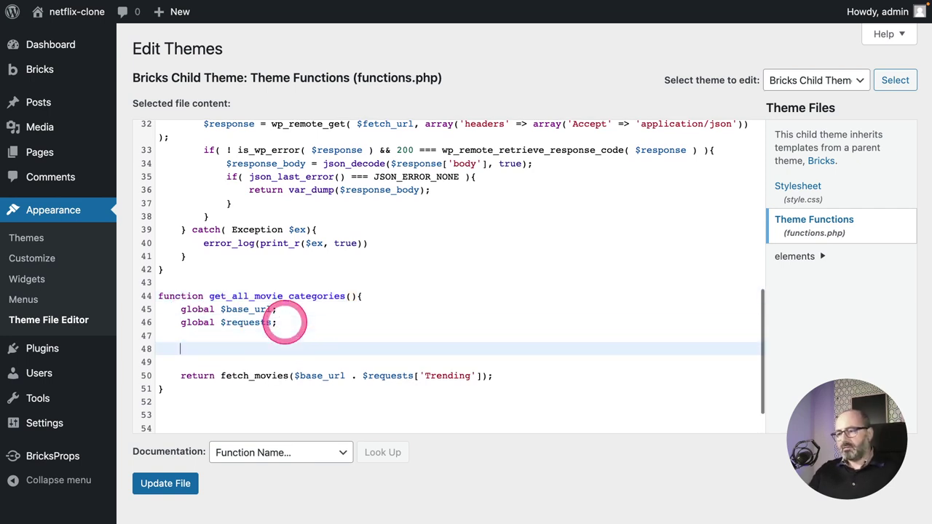
{"action": "type", "text": "$"}
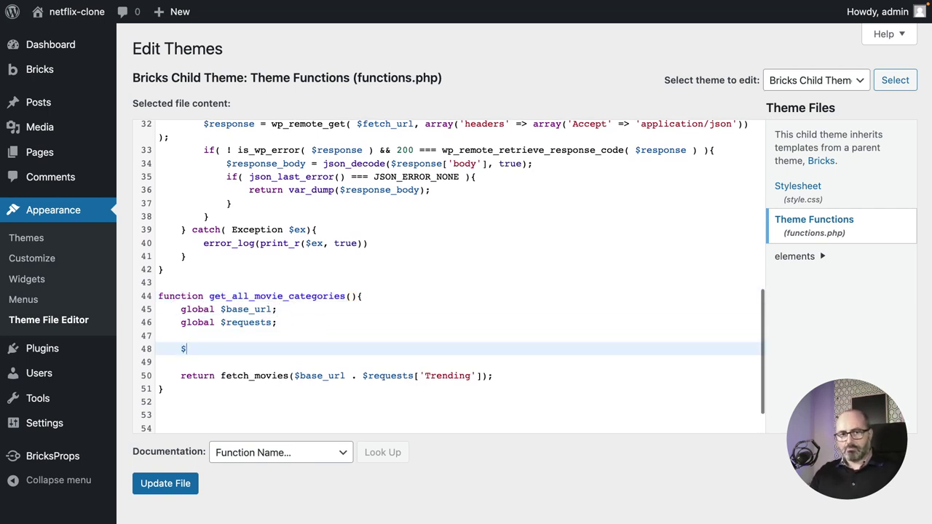
{"action": "type", "text": "movies"}
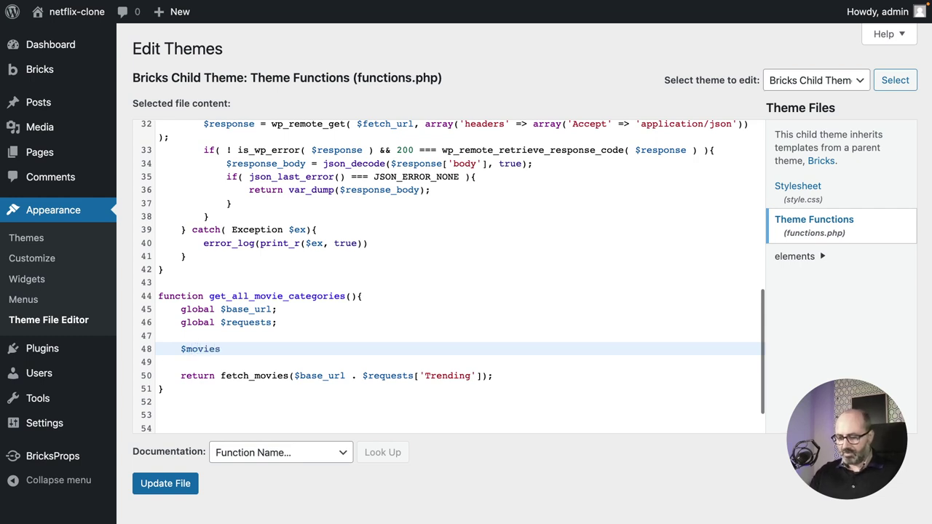
{"action": "type", "text": "_by_ca"}
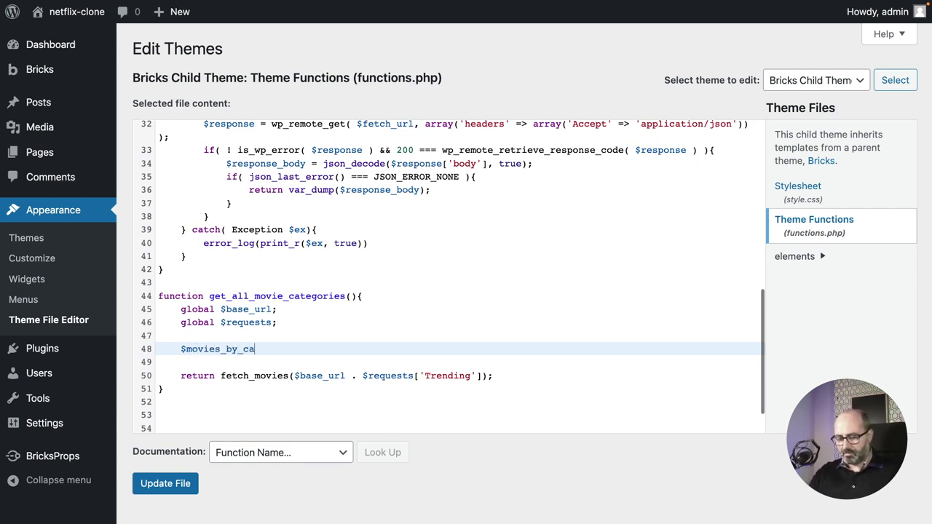
{"action": "type", "text": "tegories"}
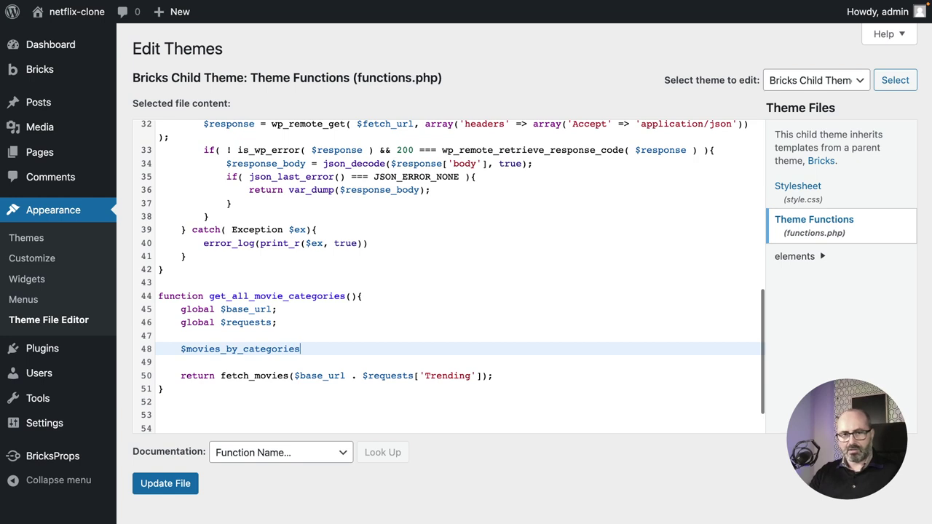
{"action": "key", "text": "BackSpace"}
{"action": "key", "text": "BackSpace"}
{"action": "key", "text": "BackSpace"}
{"action": "type", "text": "y = "}
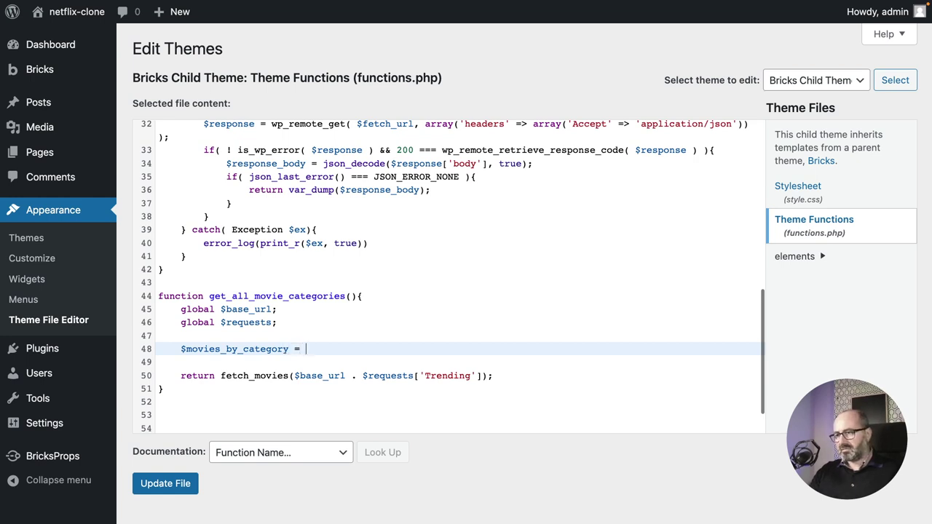
{"action": "type", "text": "a"}
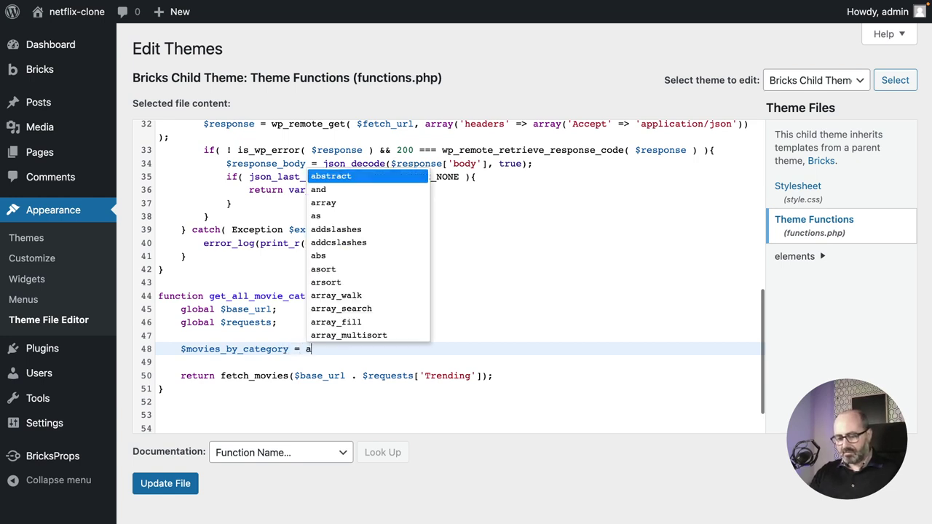
{"action": "type", "text": "rrayy("}
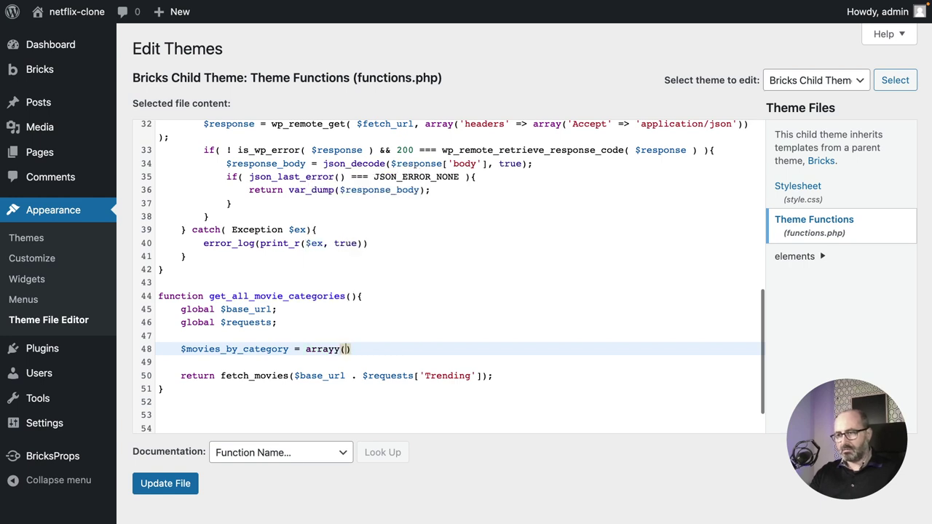
{"action": "left_click", "coordinate": [340, 348]}
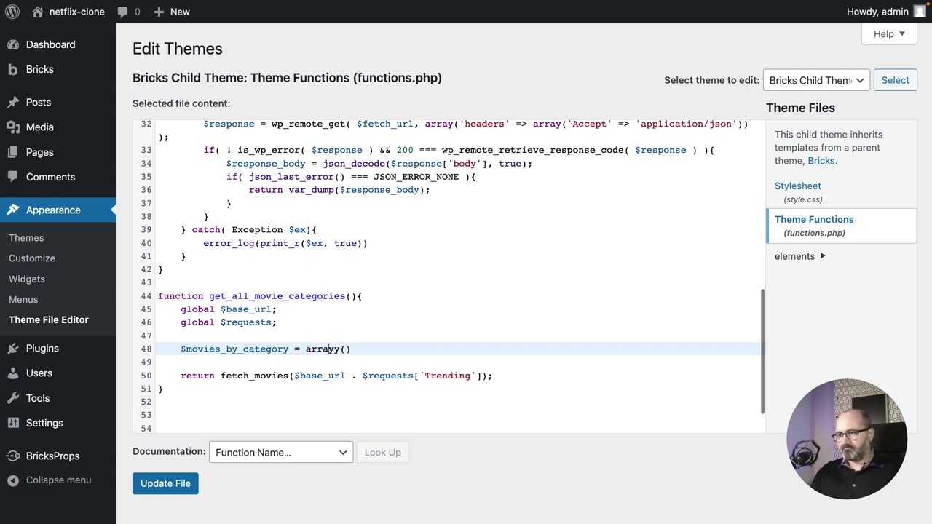
{"action": "key", "text": "Delete"}
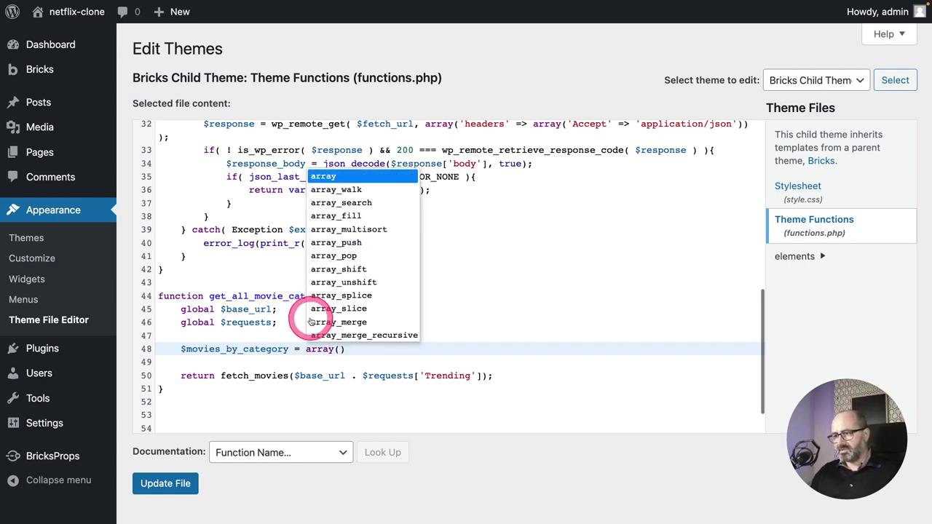
{"action": "left_click", "coordinate": [352, 348]}
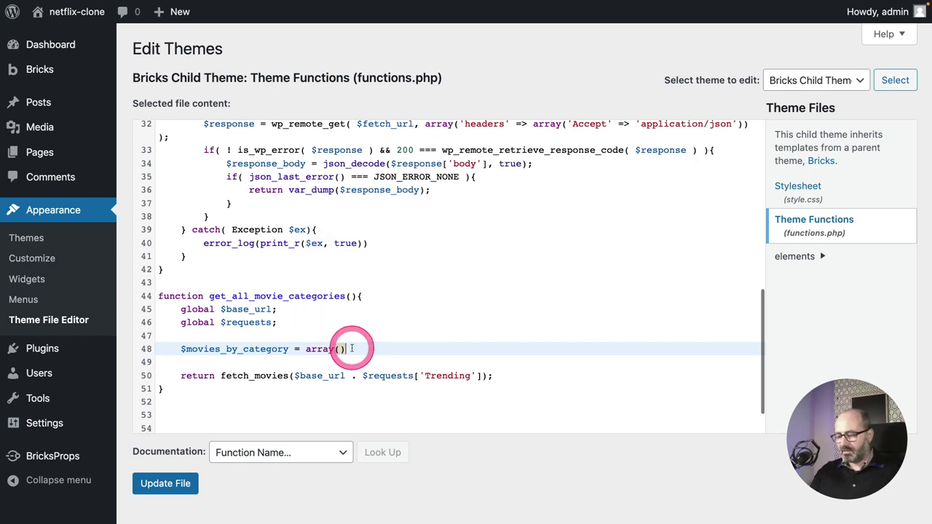
{"action": "type", "text": ";"}
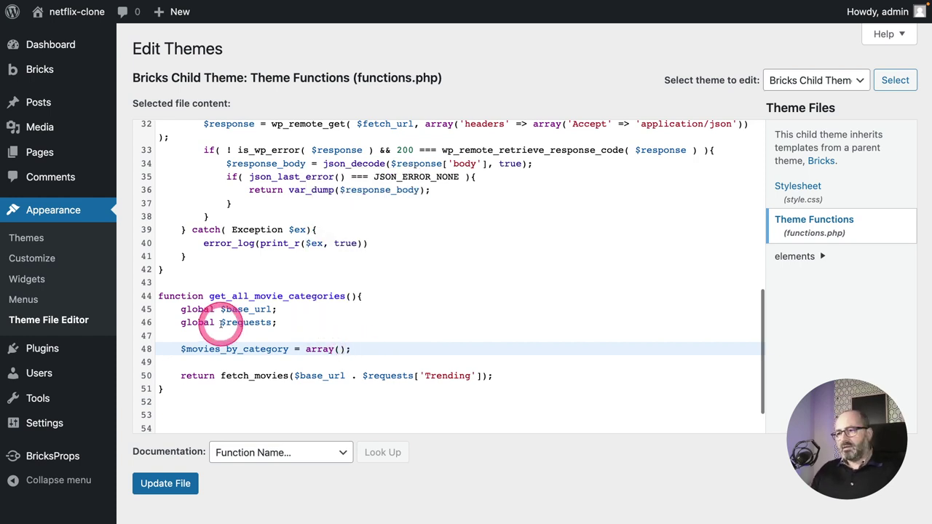
{"action": "left_click_drag", "start_coordinate": [222, 321], "coordinate": [271, 323]}
{"action": "scroll", "coordinate": [271, 323], "scroll_direction": "up", "scroll_amount": 5}
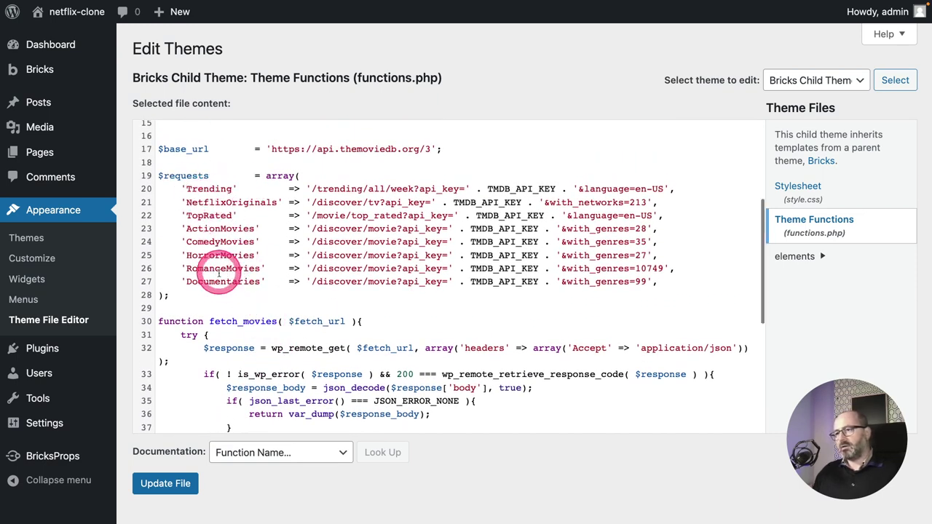
{"action": "scroll", "coordinate": [218, 278], "scroll_direction": "down", "scroll_amount": 5}
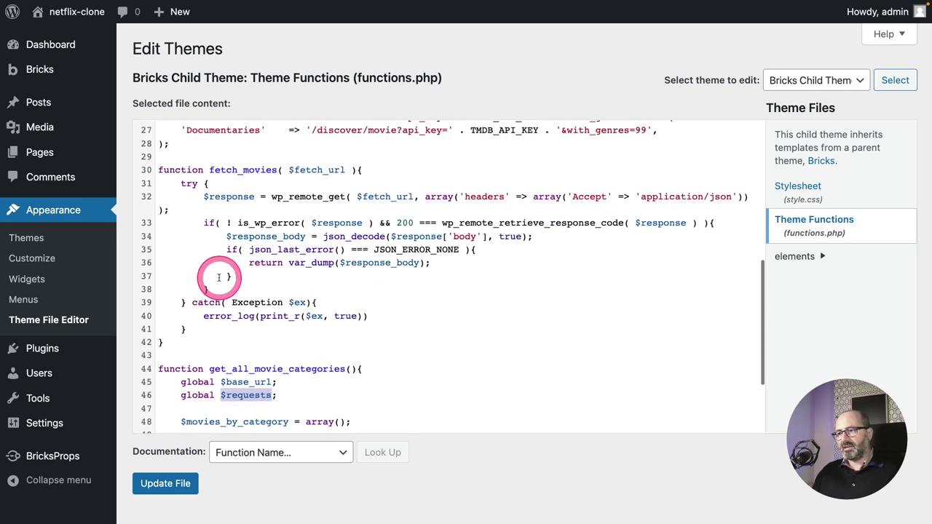
Begin a 'foreach($requests as' loop on a new line below the array initialisation.
{"action": "left_click", "coordinate": [227, 331]}
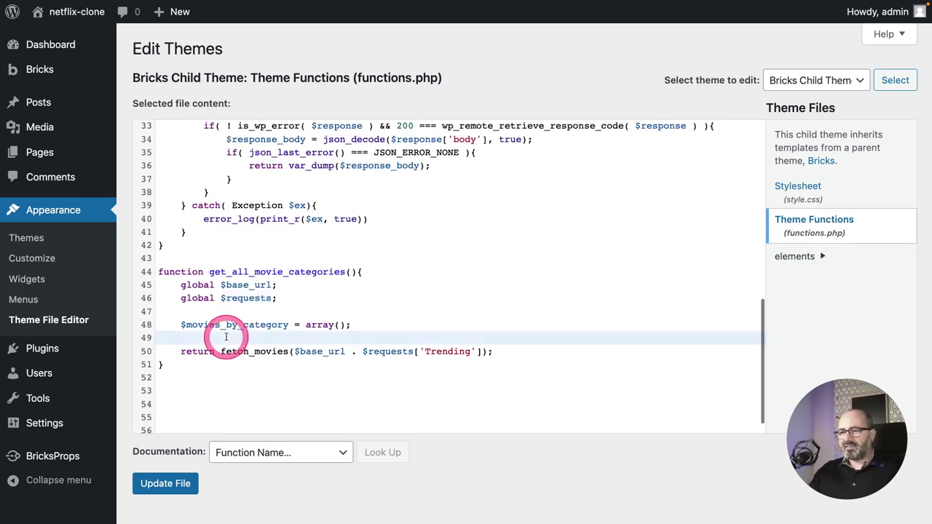
{"action": "key", "text": "Return"}
{"action": "key", "text": "Return"}
{"action": "key", "text": "Up"}
{"action": "type", "text": "foreach"}
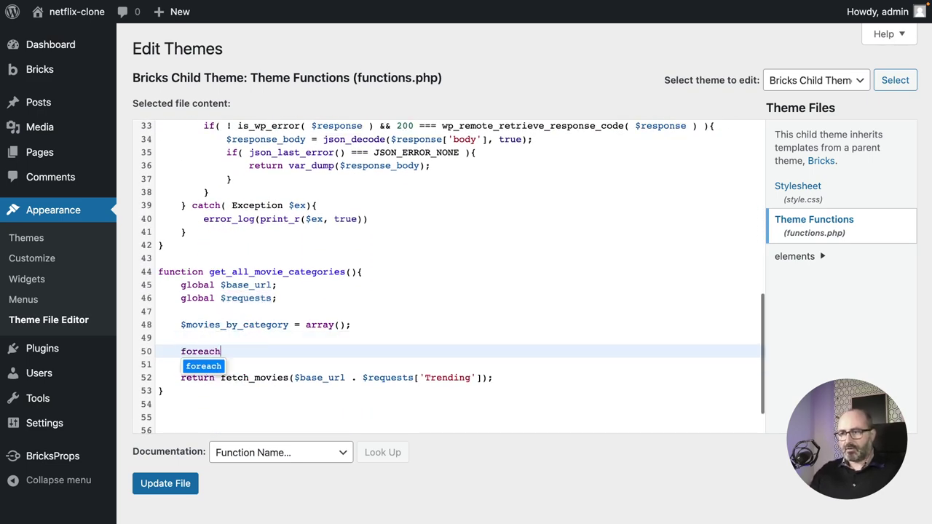
{"action": "type", "text": "("}
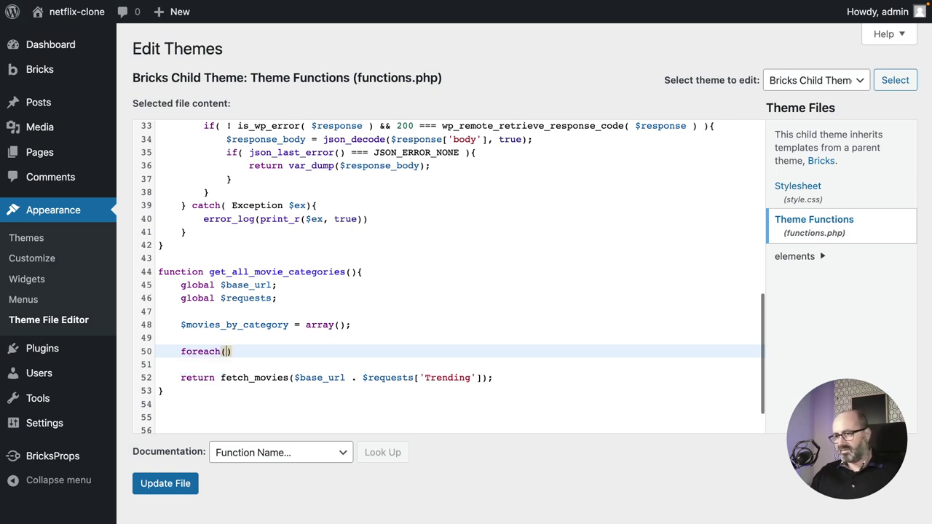
{"action": "type", "text": "$"}
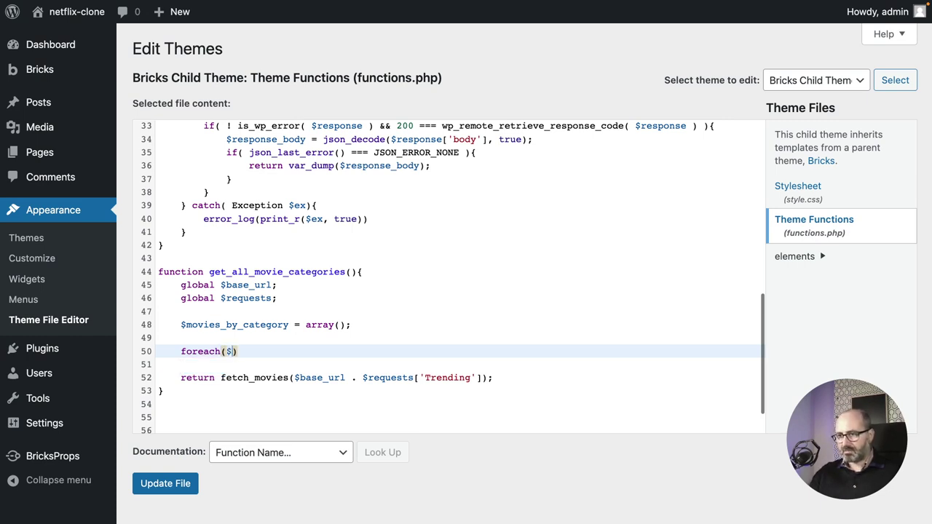
{"action": "type", "text": "requests"}
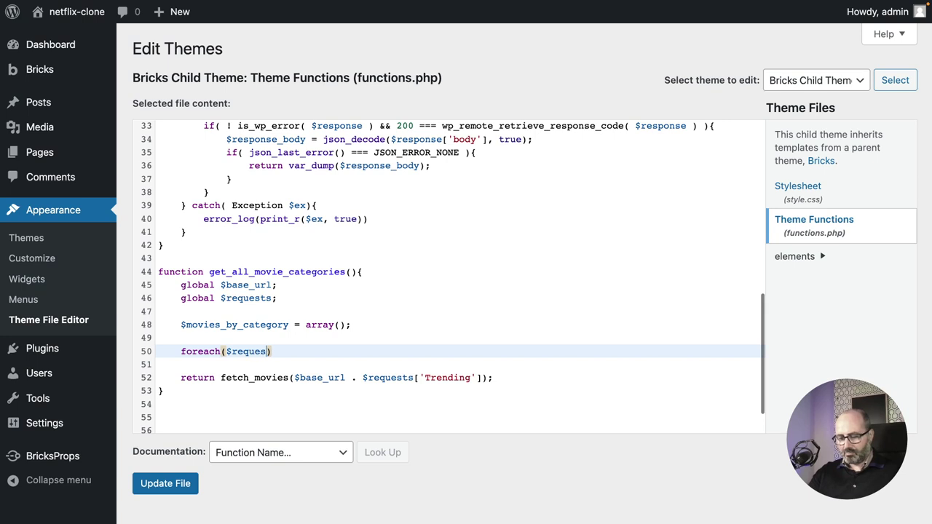
{"action": "type", "text": " as $name => $url"}
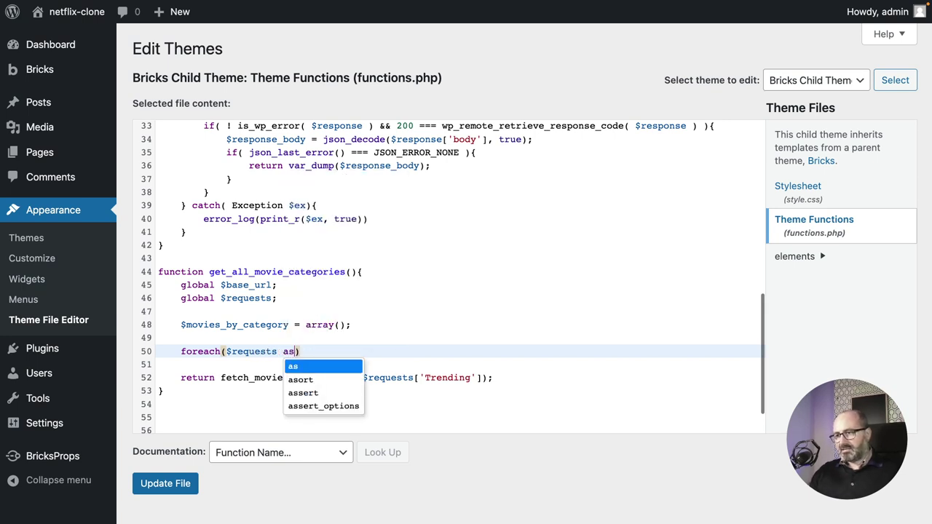
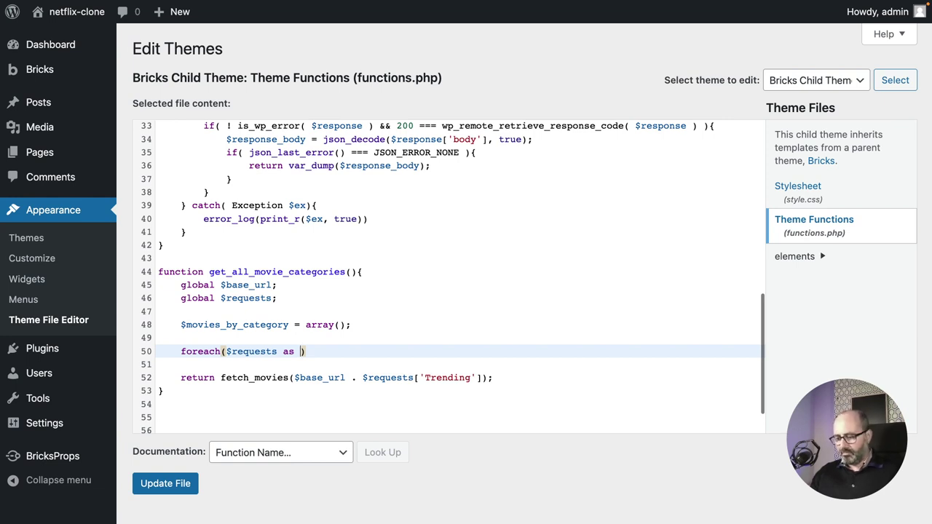
Complete the header foreach($requests as $name => $url) and open an empty braced body.
{"action": "type", "text": "$"}
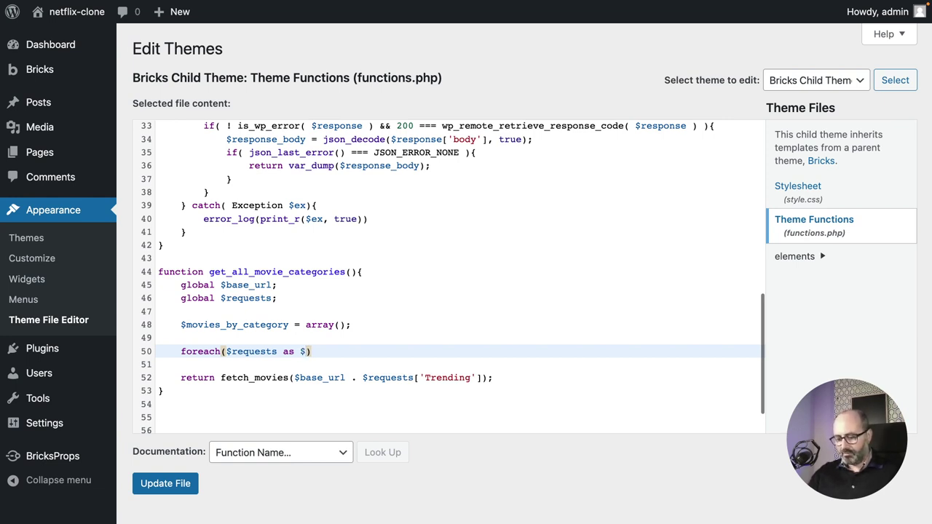
{"action": "type", "text": "nam"}
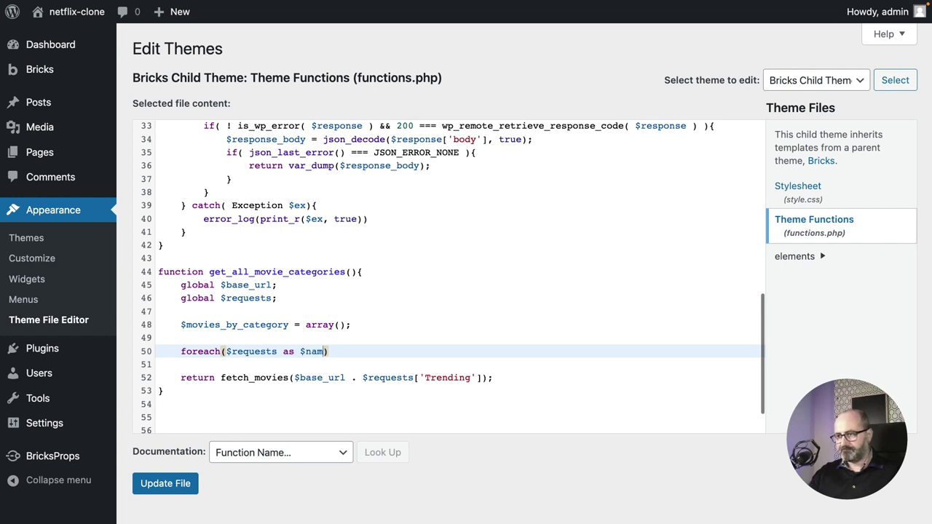
{"action": "type", "text": "e => "}
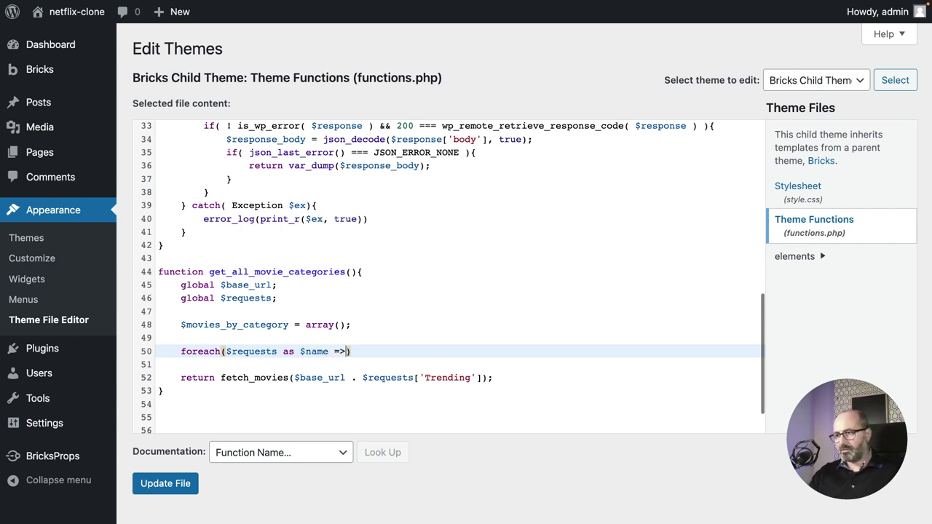
{"action": "type", "text": "$"}
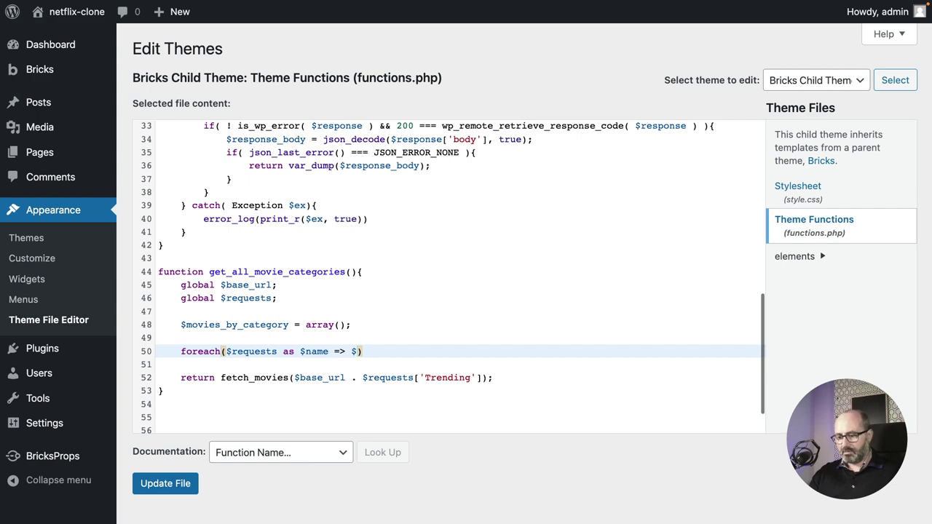
{"action": "type", "text": "url"}
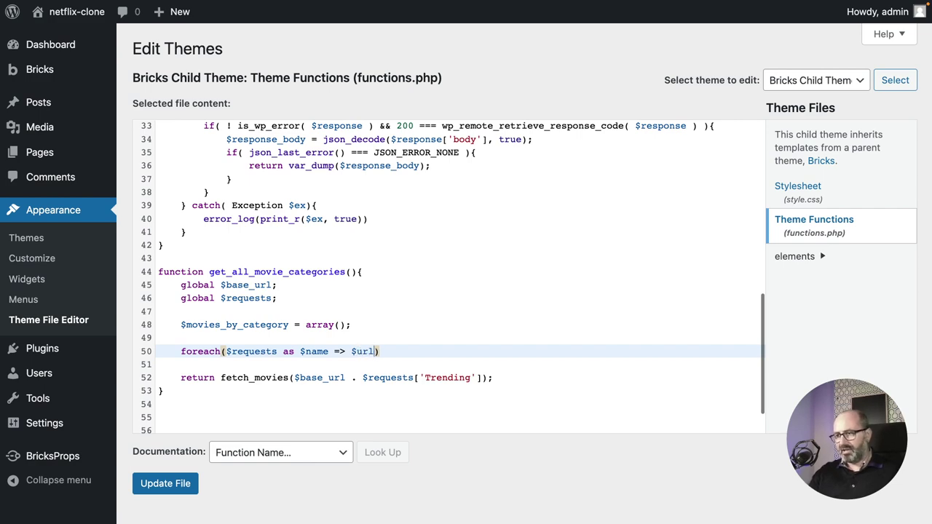
{"action": "double_click", "coordinate": [268, 351]}
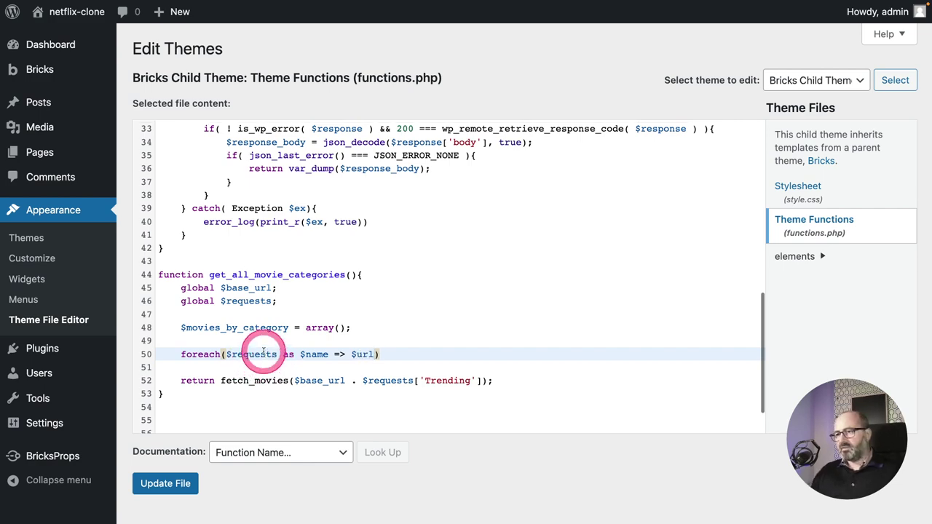
{"action": "scroll", "coordinate": [262, 351], "scroll_direction": "up", "scroll_amount": 5}
{"action": "scroll", "coordinate": [262, 351], "scroll_direction": "up", "scroll_amount": 1}
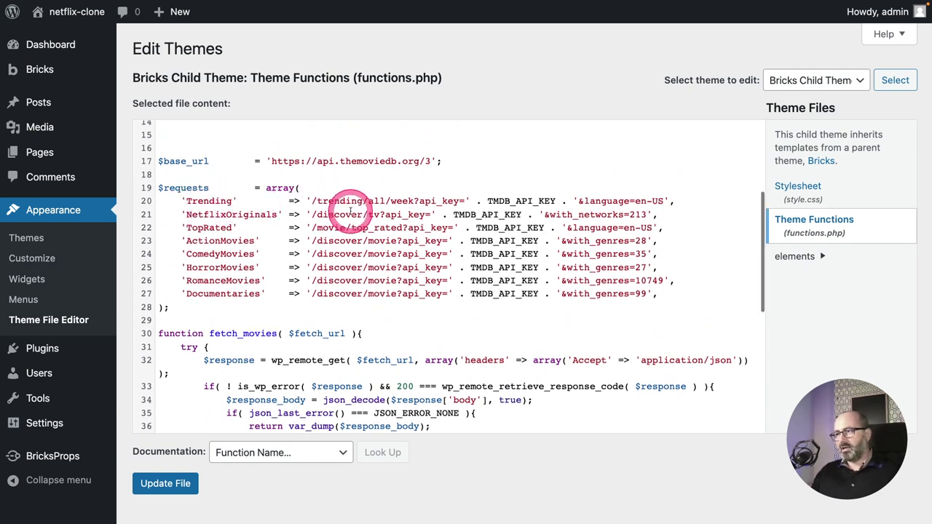
{"action": "scroll", "coordinate": [333, 204], "scroll_direction": "down", "scroll_amount": 5}
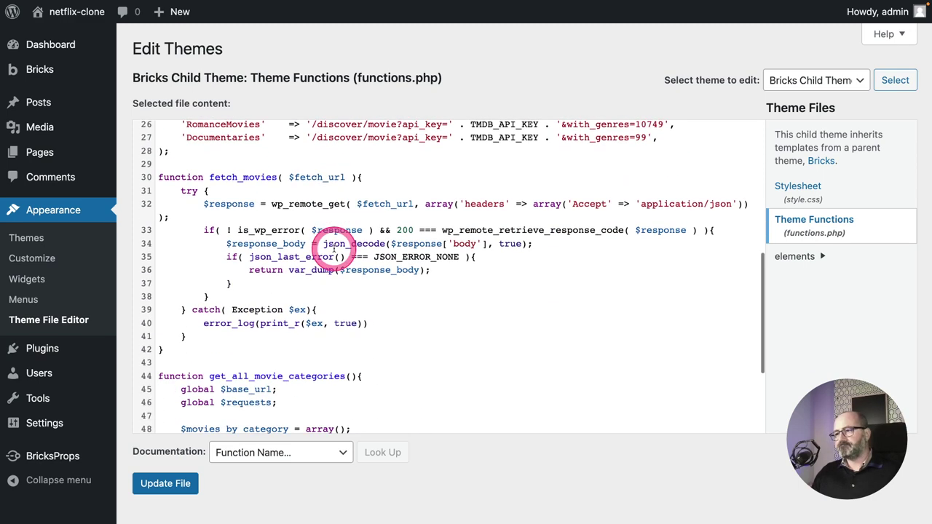
{"action": "left_click", "coordinate": [383, 381]}
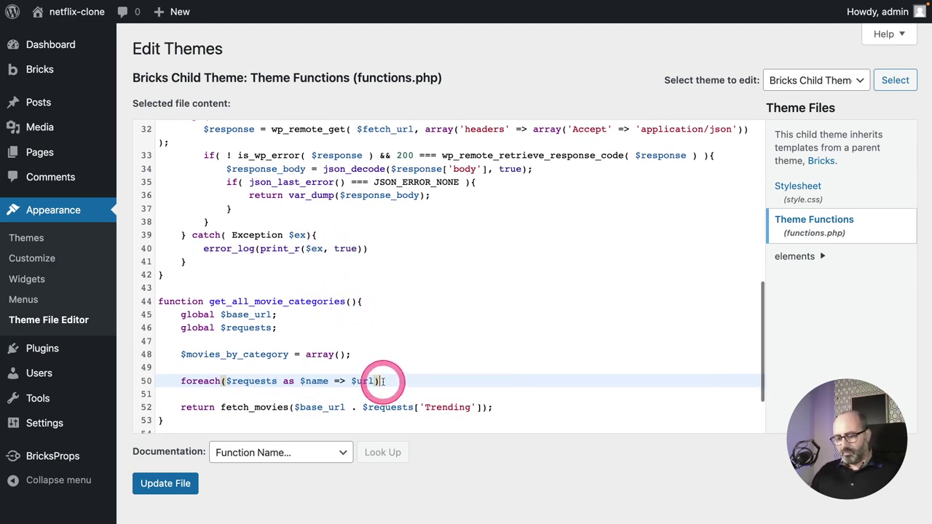
{"action": "type", "text": "{"}
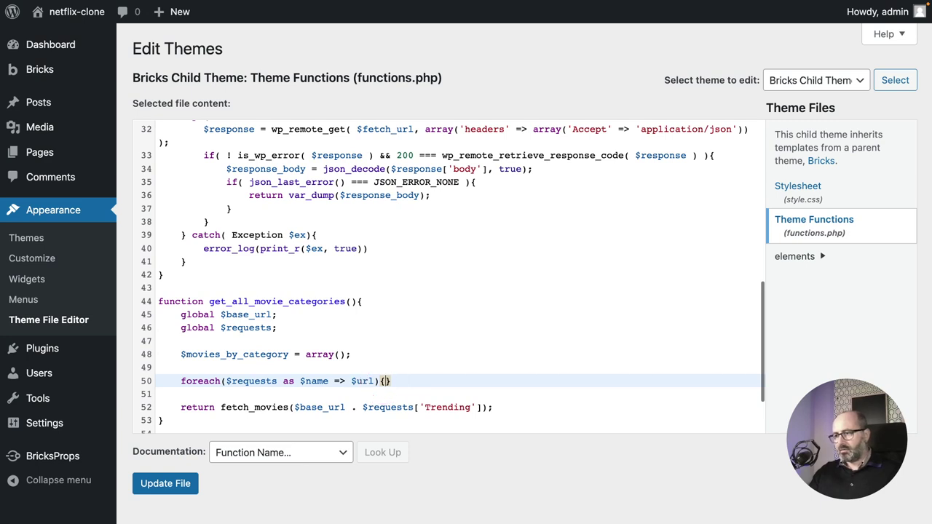
{"action": "key", "text": "Return"}
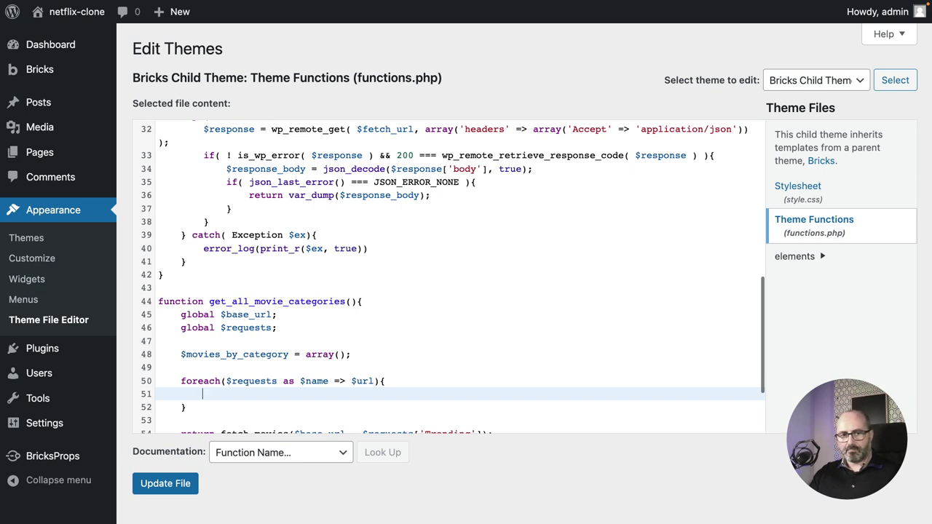
Start the loop body with $movies_by_category[$name] = on line 51.
{"action": "scroll", "coordinate": [255, 312], "scroll_direction": "down", "scroll_amount": 2}
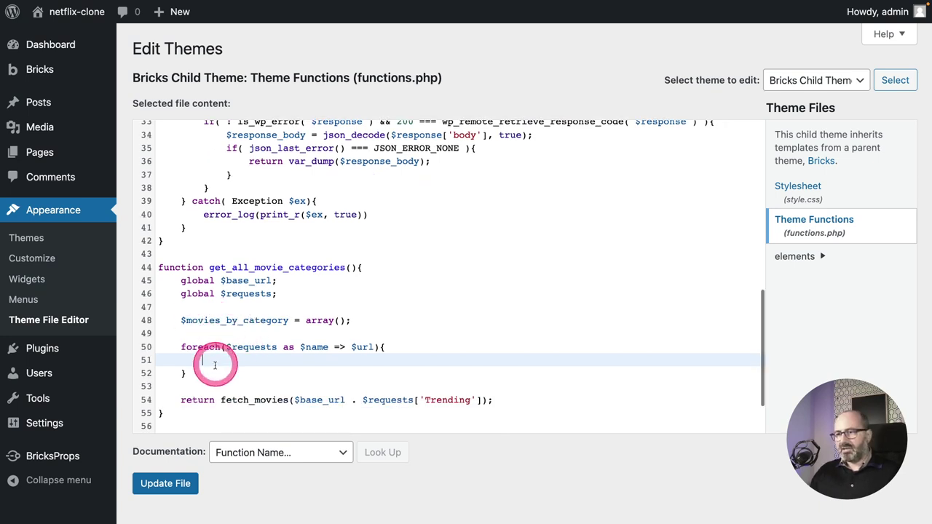
{"action": "type", "text": "$"}
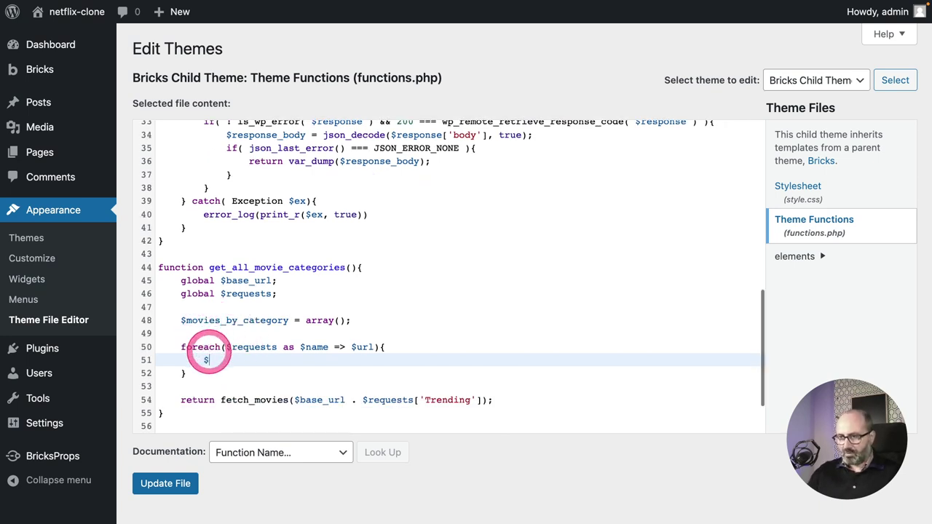
{"action": "type", "text": "movie"}
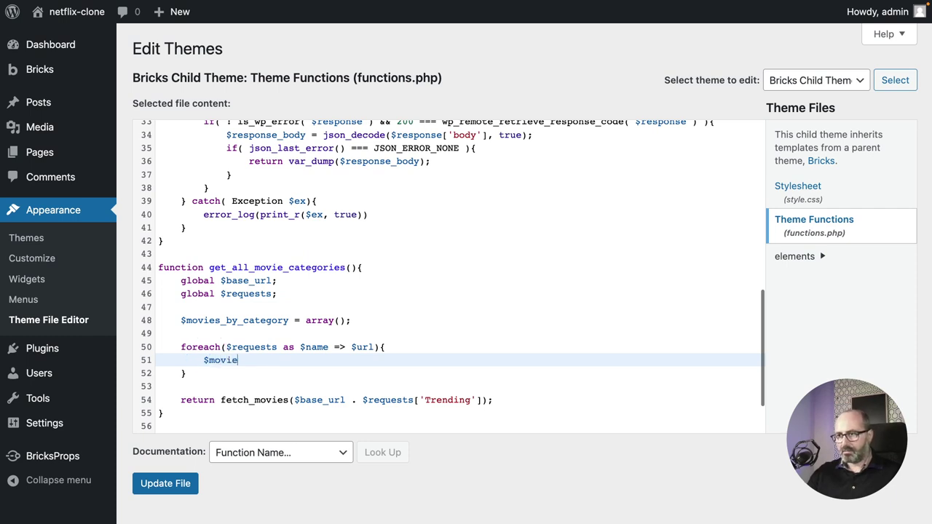
{"action": "type", "text": "s_"}
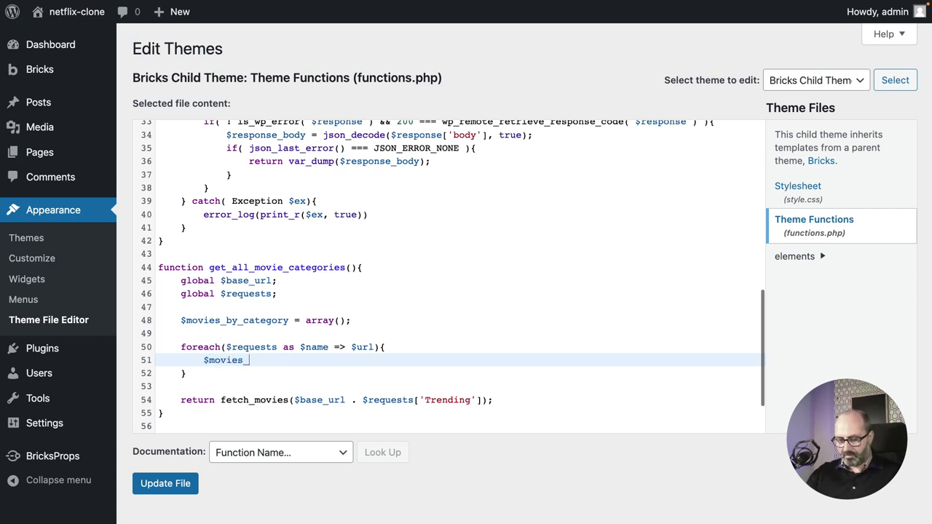
{"action": "type", "text": "by_category"}
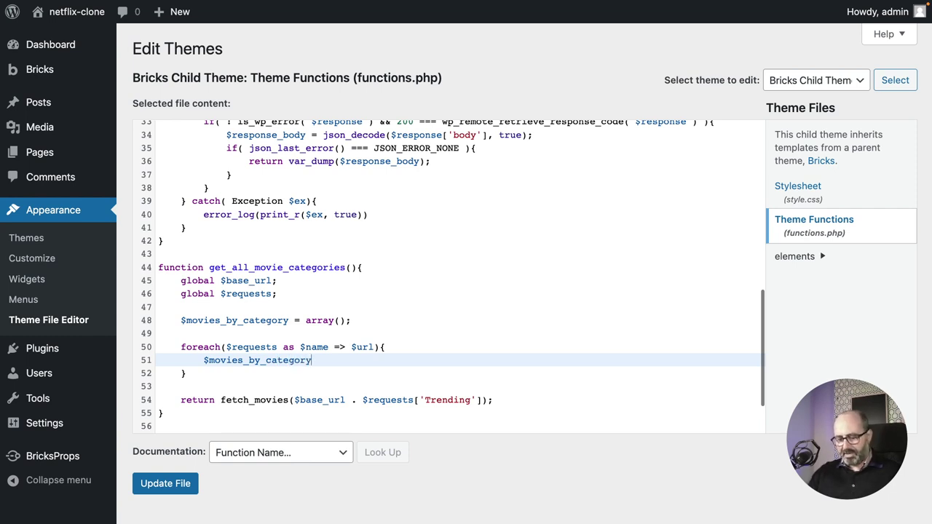
{"action": "type", "text": "["}
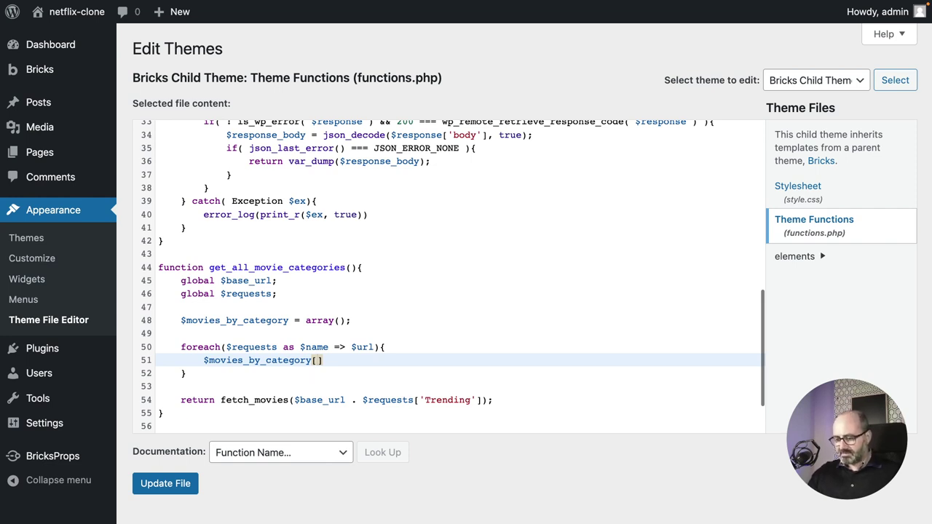
{"action": "type", "text": "$name"}
{"action": "left_click", "coordinate": [222, 351]}
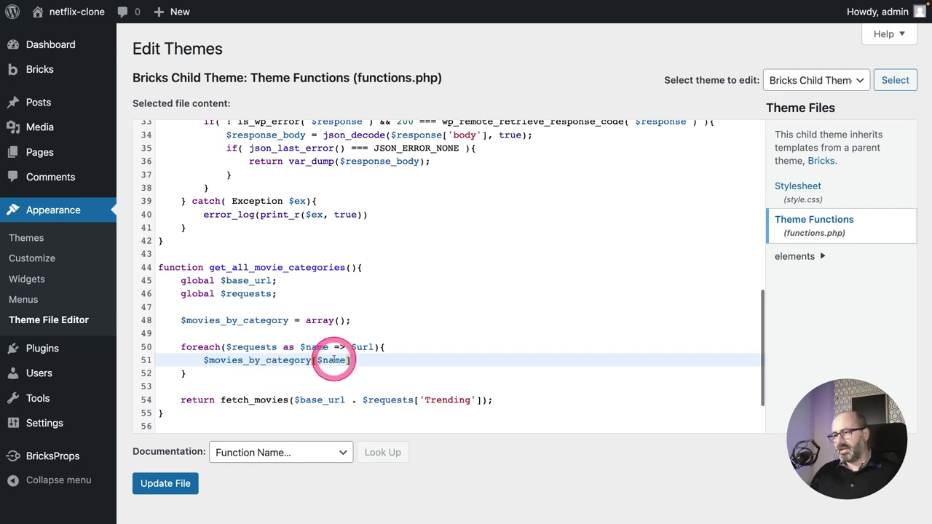
{"action": "scroll", "coordinate": [334, 359], "scroll_direction": "up", "scroll_amount": 5}
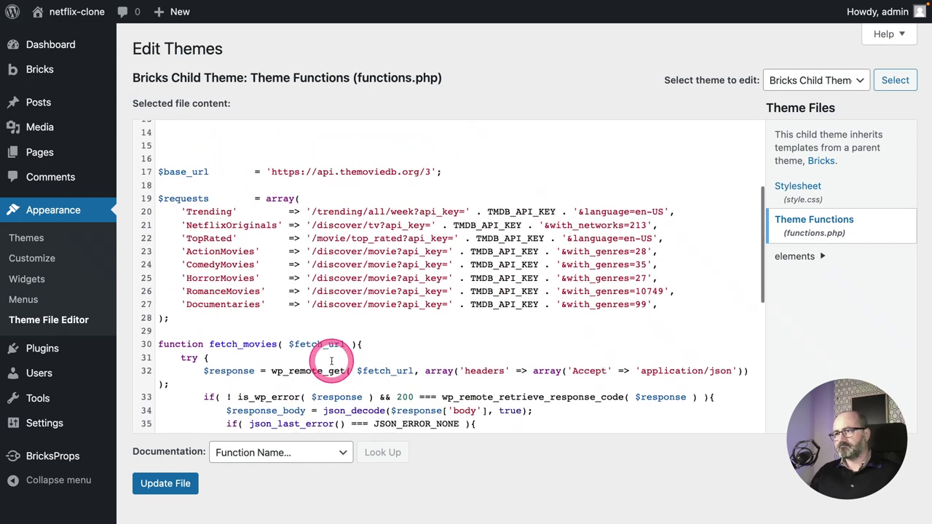
{"action": "scroll", "coordinate": [332, 360], "scroll_direction": "up", "scroll_amount": 1}
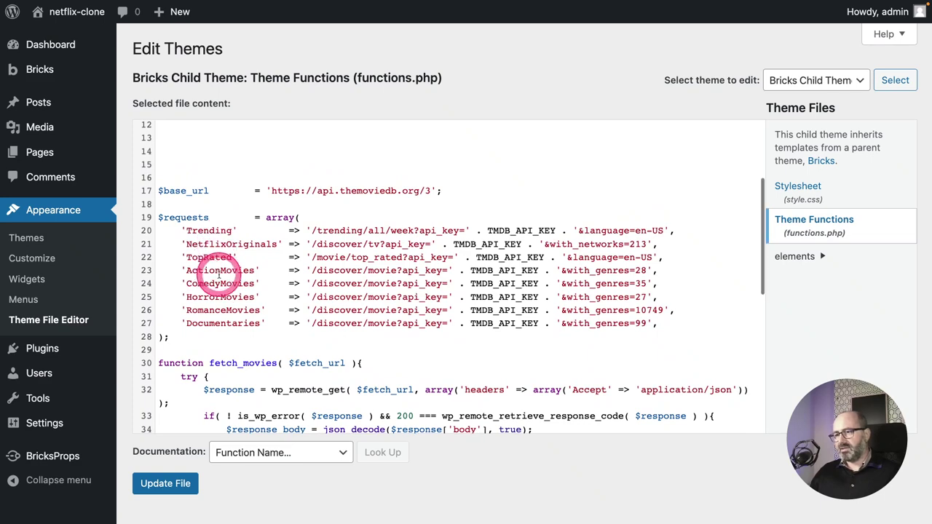
{"action": "scroll", "coordinate": [272, 316], "scroll_direction": "down", "scroll_amount": 5}
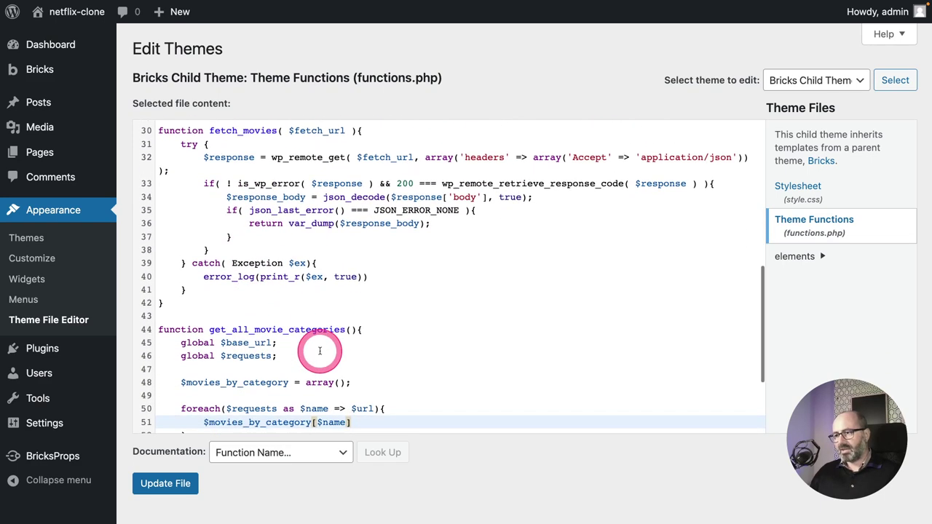
{"action": "left_click", "coordinate": [355, 422]}
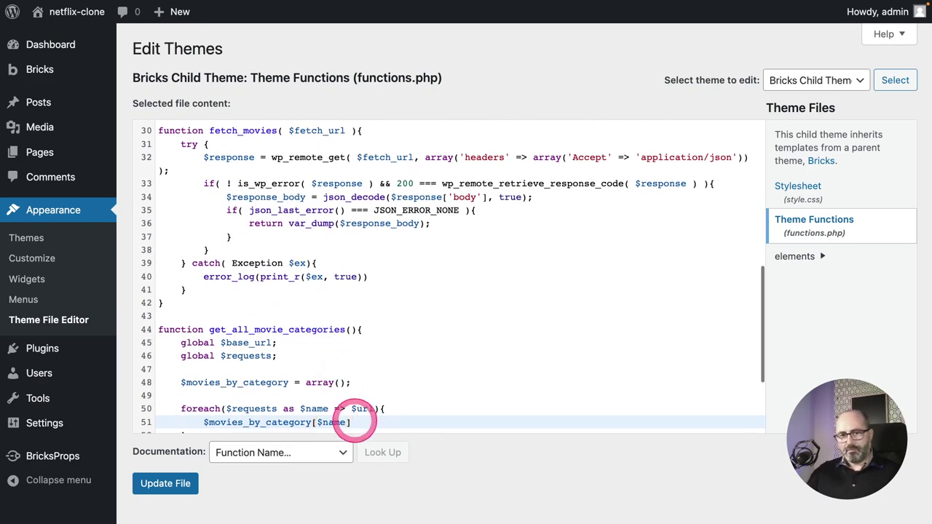
{"action": "type", "text": "="}
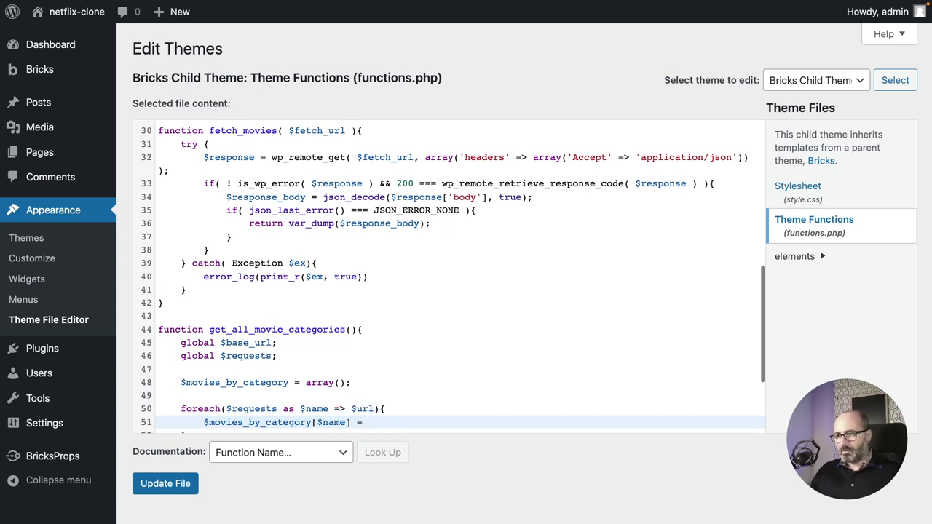
Check the fetch_movies signature on line 30, then call fetch_movies() in the assignment.
{"action": "left_click", "coordinate": [356, 420]}
{"action": "scroll", "coordinate": [361, 415], "scroll_direction": "down", "scroll_amount": 1}
{"action": "scroll", "coordinate": [360, 414], "scroll_direction": "up", "scroll_amount": 1}
{"action": "left_click", "coordinate": [278, 132]}
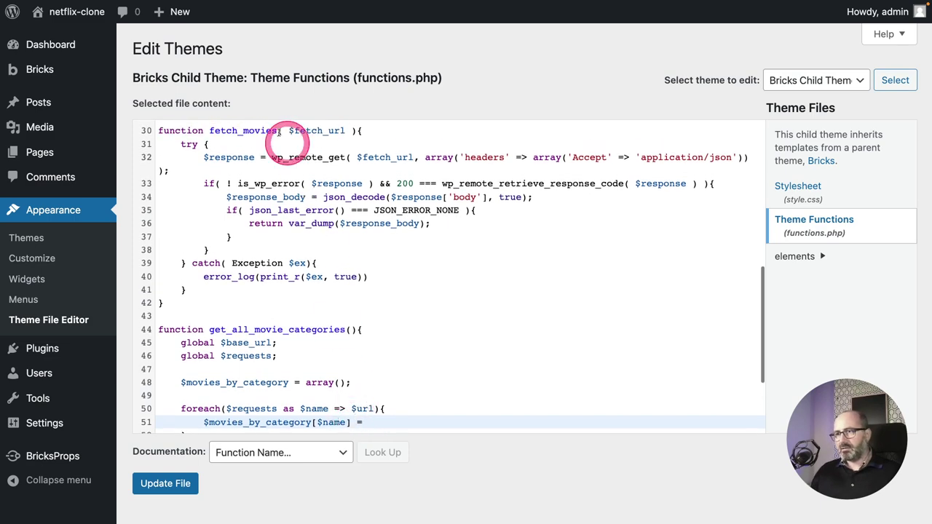
{"action": "scroll", "coordinate": [298, 263], "scroll_direction": "down", "scroll_amount": 2}
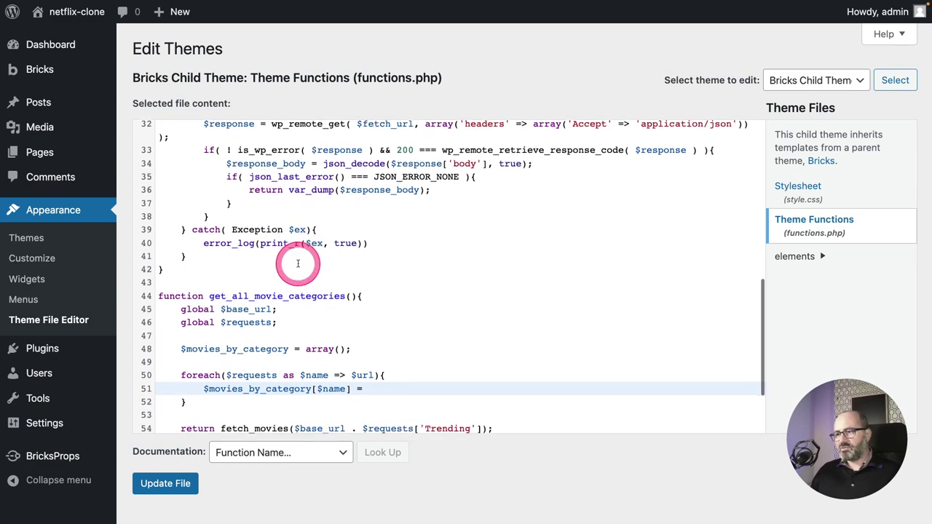
{"action": "scroll", "coordinate": [298, 263], "scroll_direction": "down", "scroll_amount": 1}
{"action": "type", "text": "fe"}
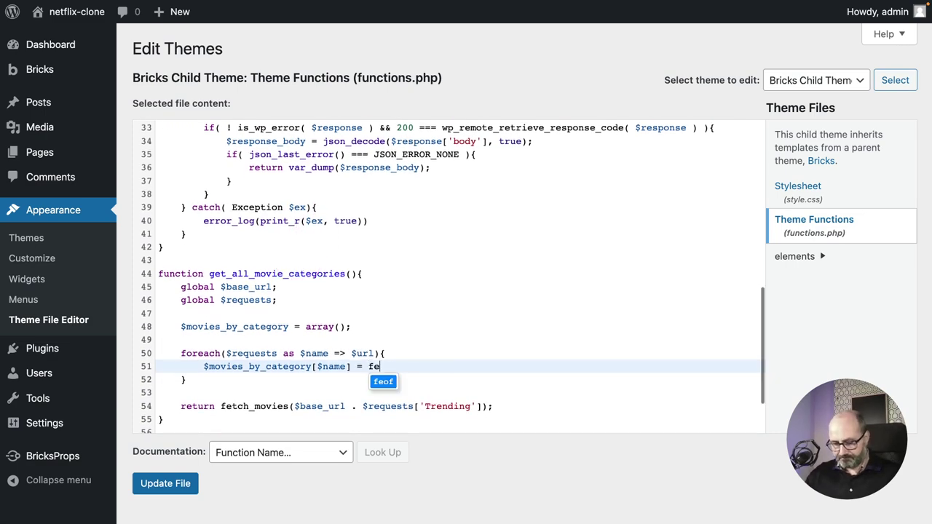
{"action": "type", "text": "tch_movies()"}
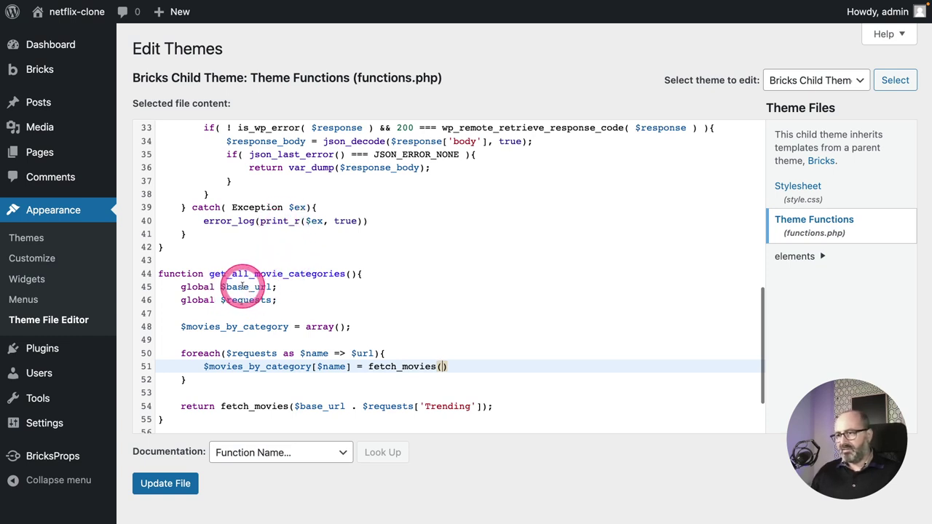
Pass $base_url . $url as the fetch_movies argument and end the statement with a semicolon.
{"action": "type", "text": "$"}
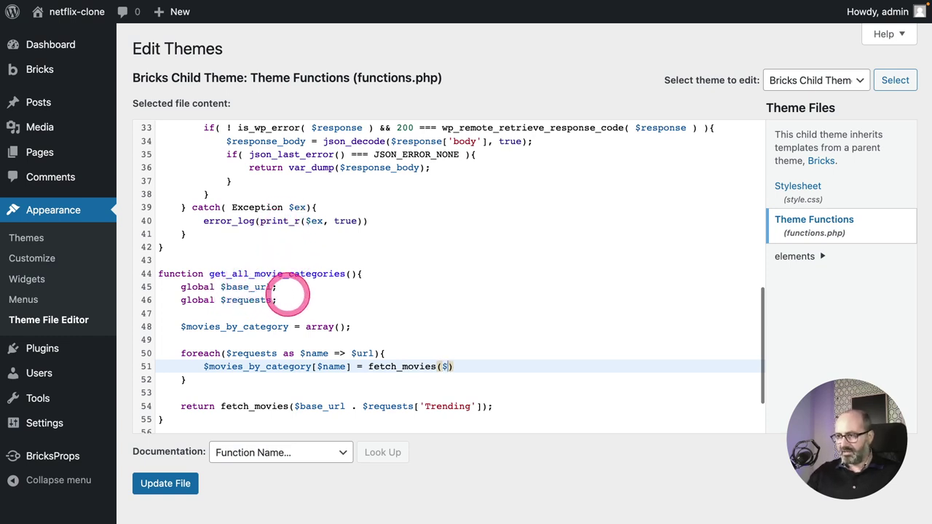
{"action": "type", "text": "base_u"}
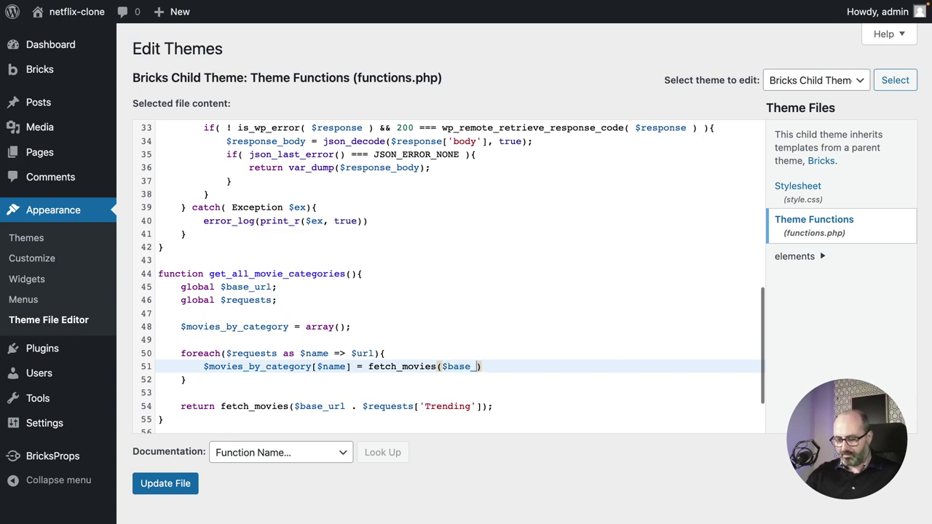
{"action": "type", "text": "rl ."}
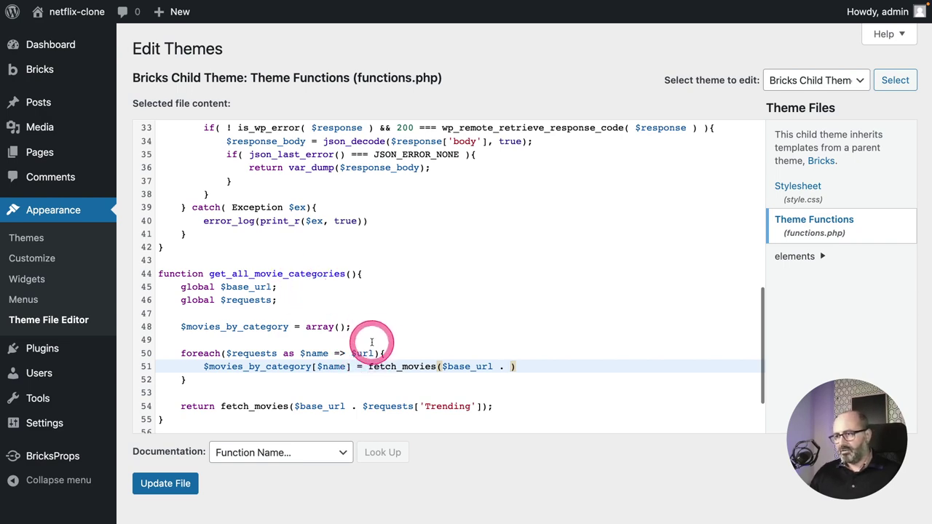
{"action": "scroll", "coordinate": [371, 342], "scroll_direction": "up", "scroll_amount": 5}
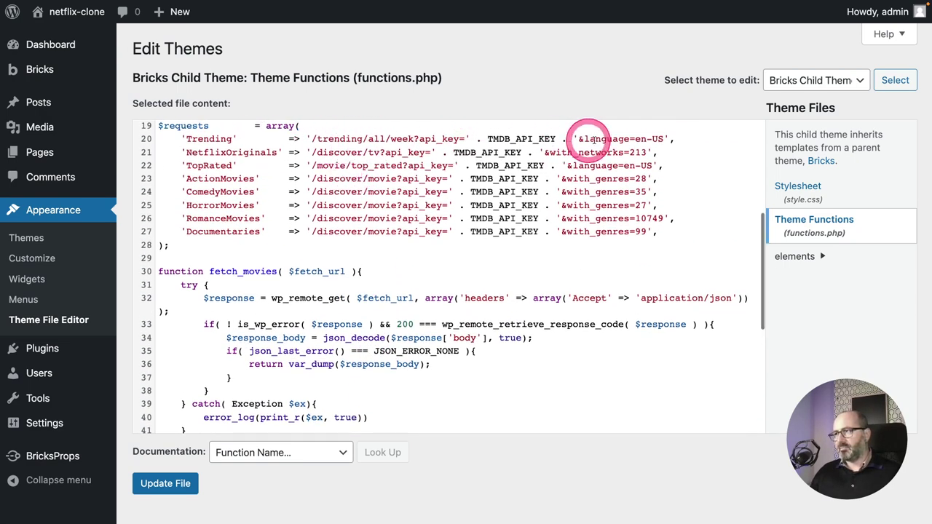
{"action": "scroll", "coordinate": [437, 228], "scroll_direction": "down", "scroll_amount": 4}
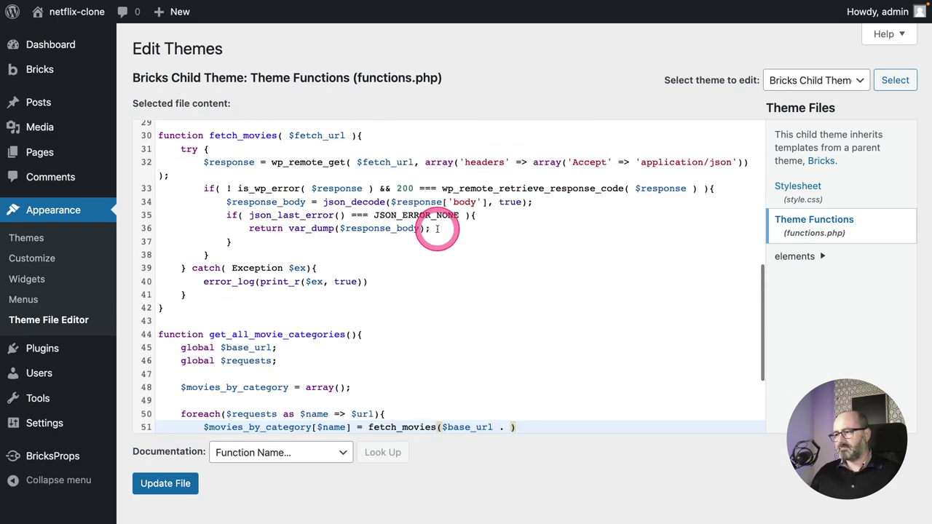
{"action": "scroll", "coordinate": [434, 229], "scroll_direction": "down", "scroll_amount": 3}
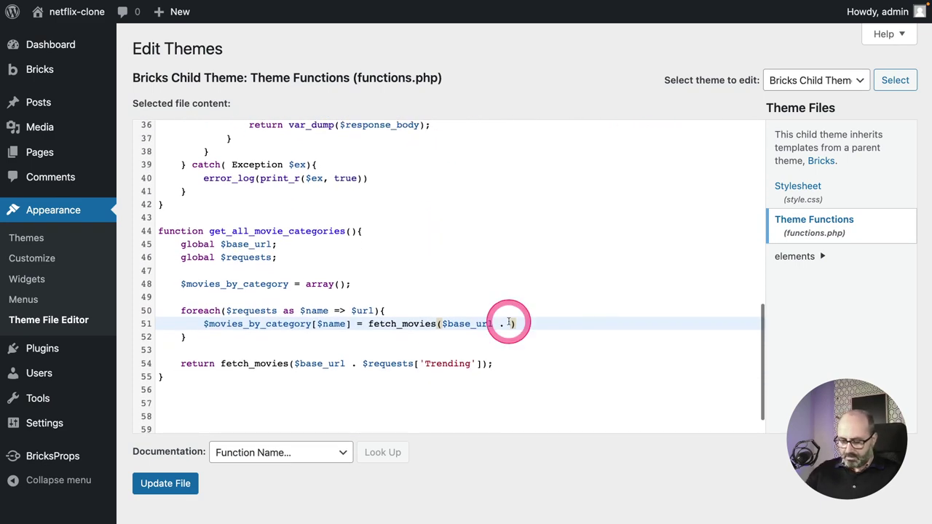
{"action": "type", "text": "$url"}
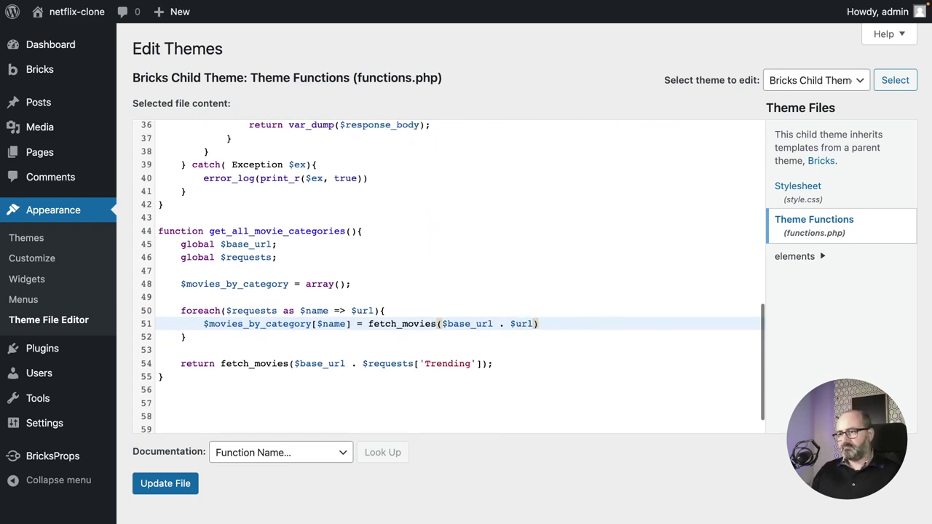
{"action": "left_click", "coordinate": [565, 323]}
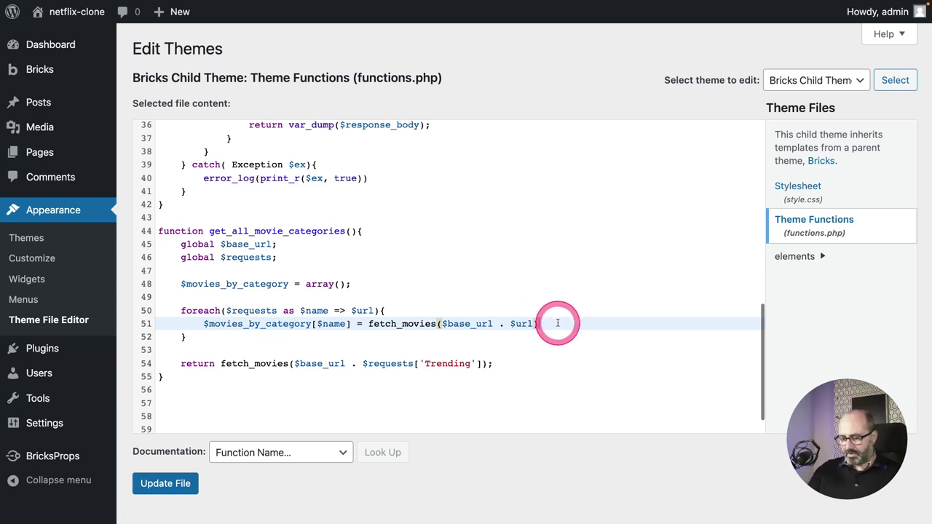
{"action": "type", "text": ";"}
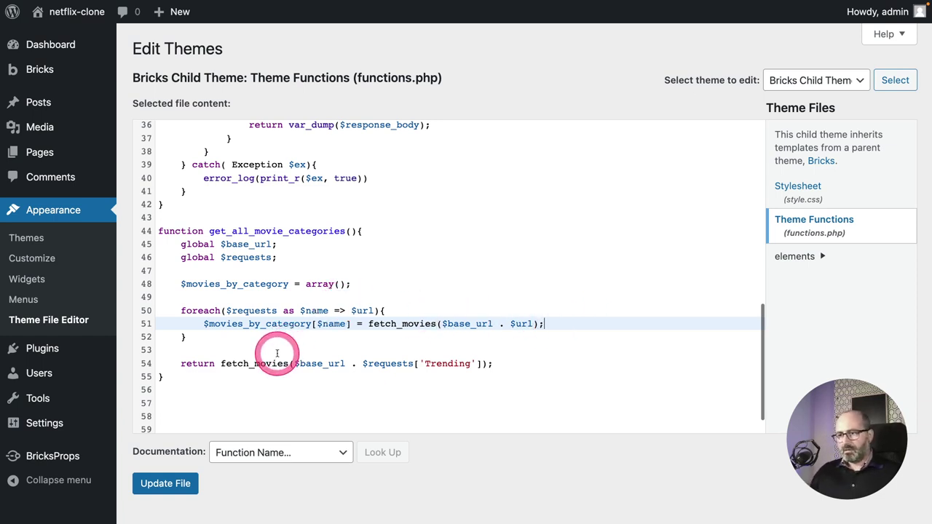
{"action": "left_click", "coordinate": [276, 353]}
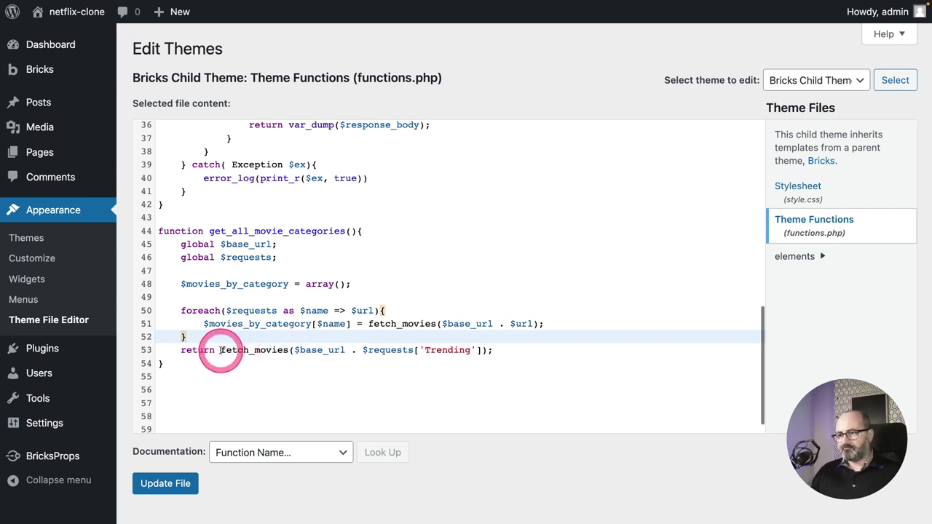
Delete the old Trending fetch call from the get_all_movie_categories return line.
{"action": "left_click_drag", "start_coordinate": [220, 350], "coordinate": [486, 350]}
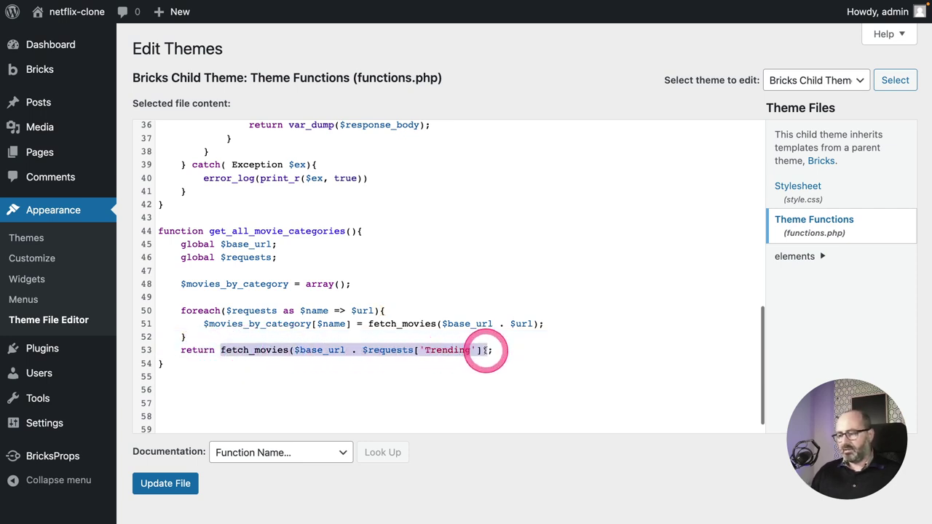
{"action": "key", "text": "BackSpace"}
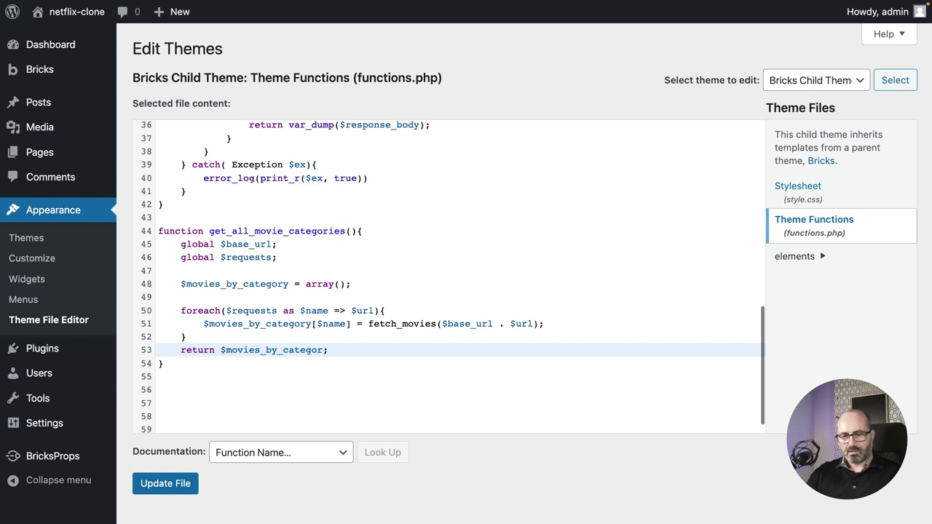
{"action": "type", "text": "y"}
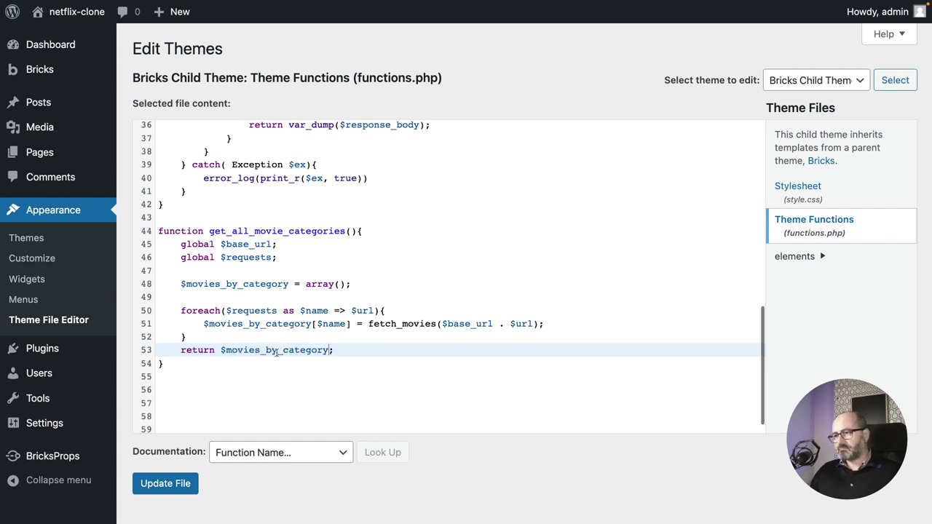
{"action": "left_click", "coordinate": [358, 349]}
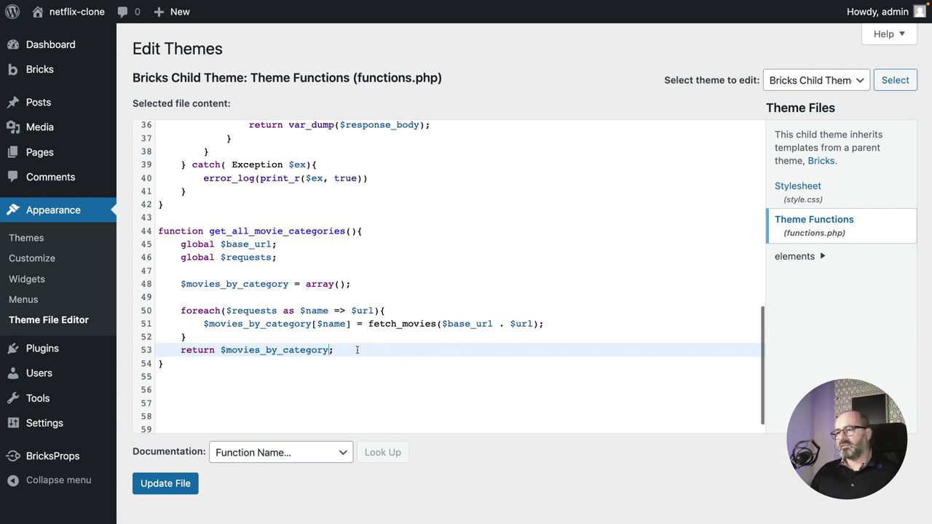
{"action": "left_click", "coordinate": [357, 350]}
Remove the var_dump wrapper from the fetch_movies return of $response_body.
{"action": "scroll", "coordinate": [356, 349], "scroll_direction": "up", "scroll_amount": 2}
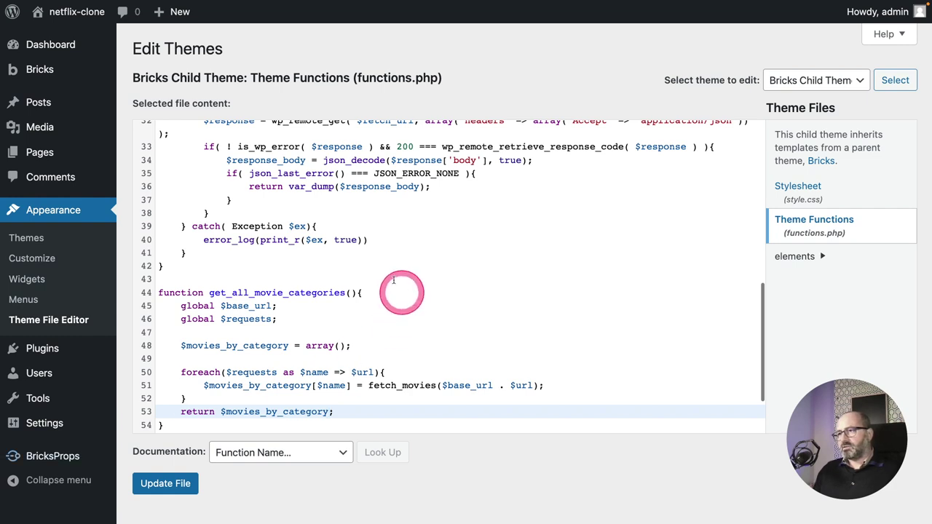
{"action": "left_click_drag", "start_coordinate": [290, 186], "coordinate": [333, 186]}
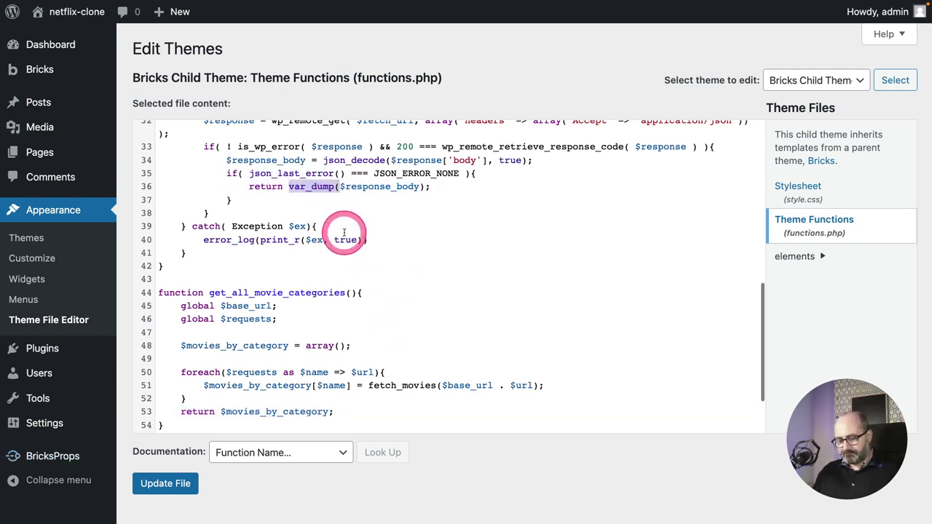
{"action": "key", "text": "BackSpace"}
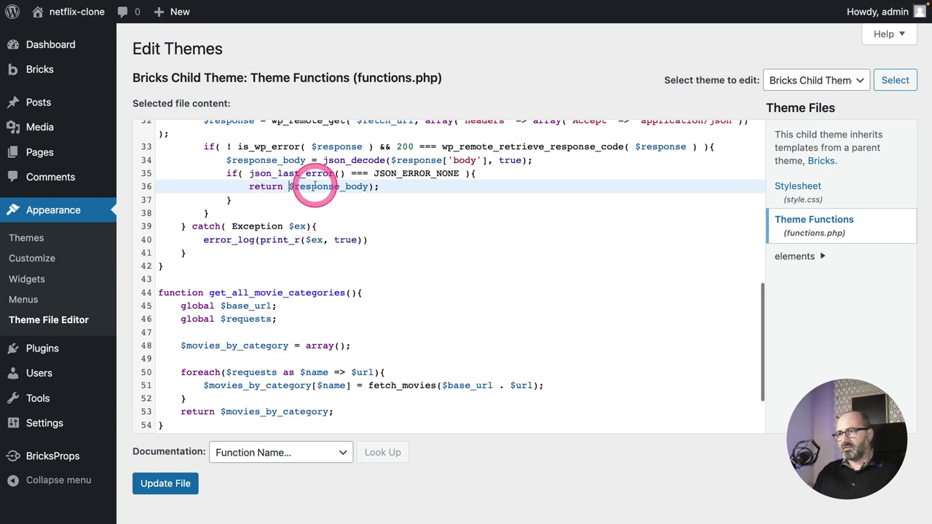
{"action": "left_click", "coordinate": [375, 187]}
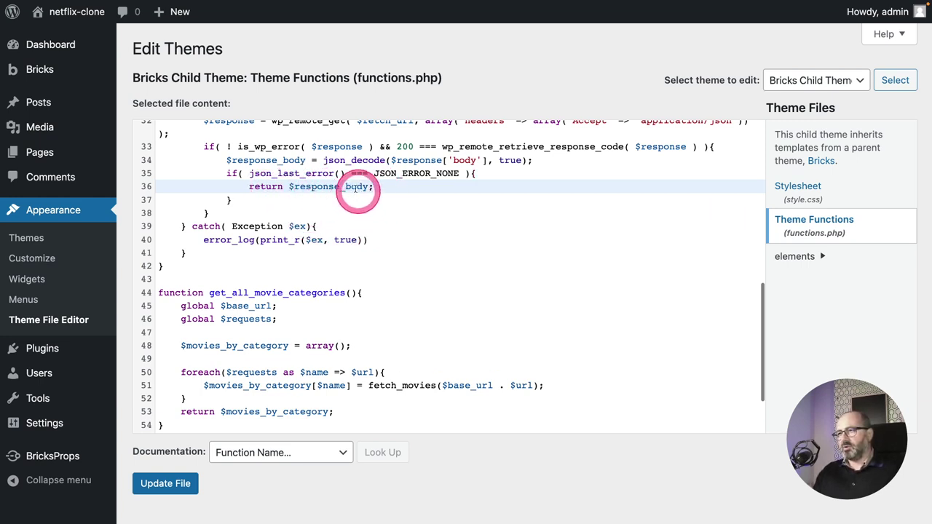
Make get_all_movie_categories return var_dump($movies_by_category) and try saving functions.php.
{"action": "scroll", "coordinate": [331, 232], "scroll_direction": "down", "scroll_amount": 2}
{"action": "left_click", "coordinate": [218, 373]}
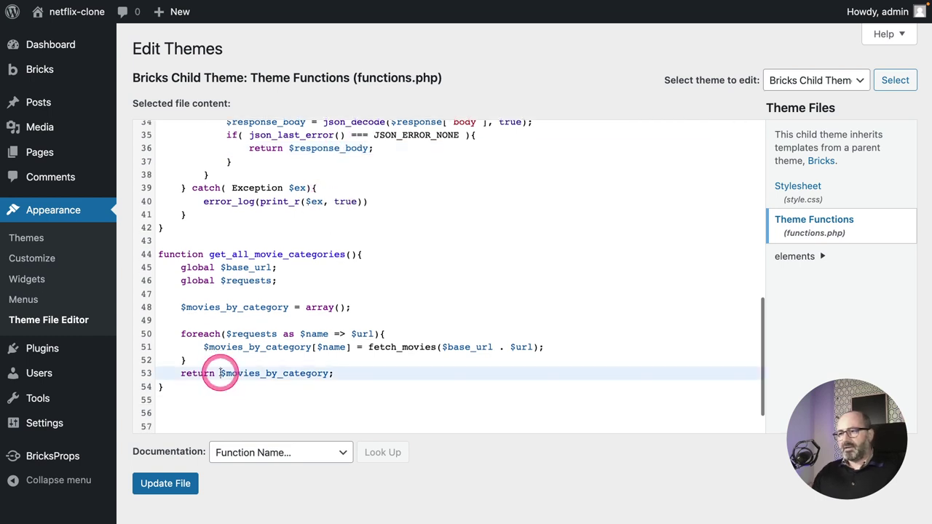
{"action": "type", "text": "var_dump"}
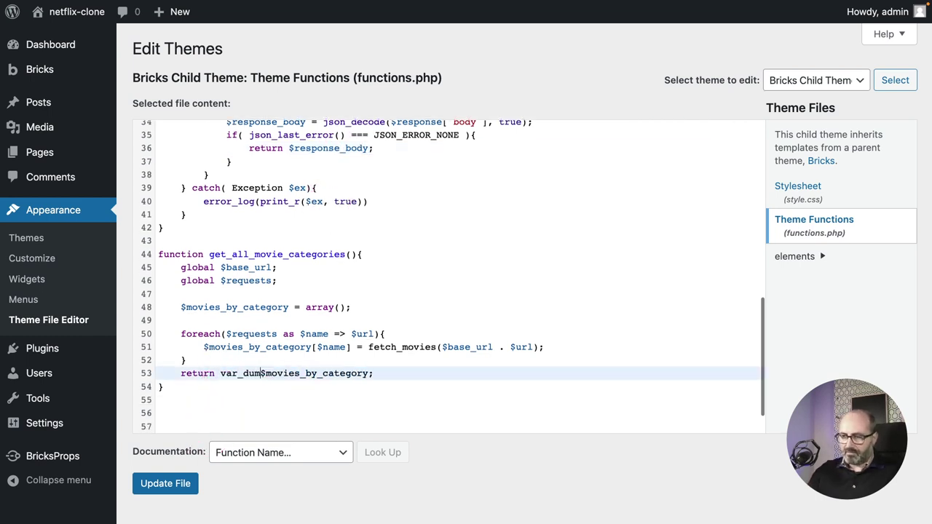
{"action": "type", "text": "("}
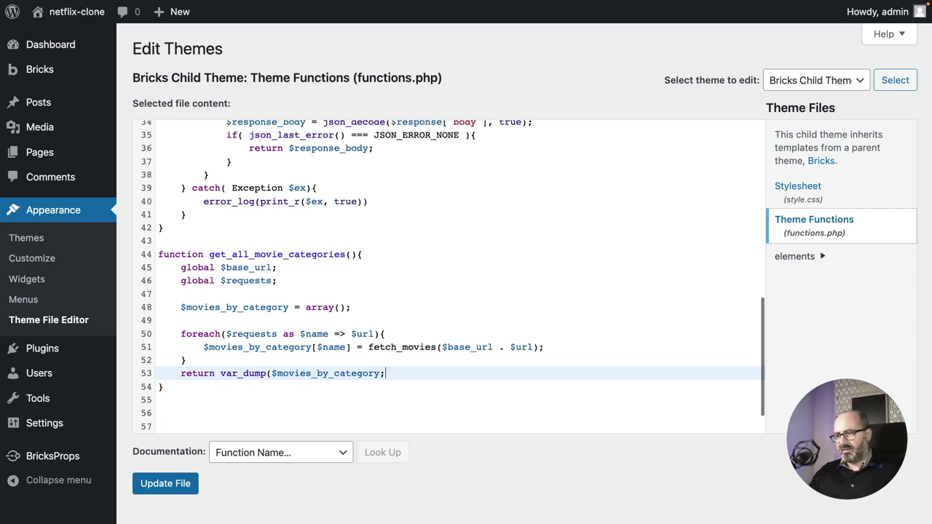
{"action": "type", "text": ")"}
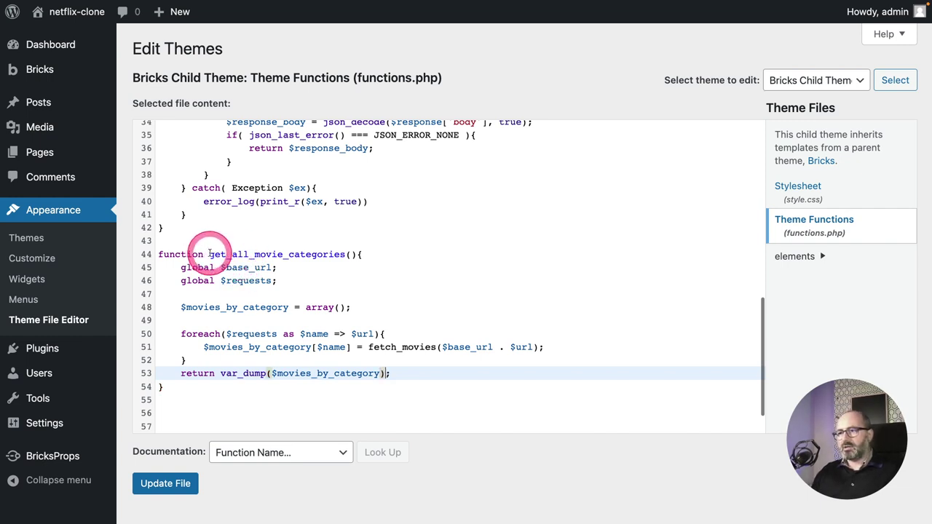
{"action": "left_click_drag", "start_coordinate": [209, 254], "coordinate": [345, 254]}
{"action": "key", "text": "ctrl+c"}
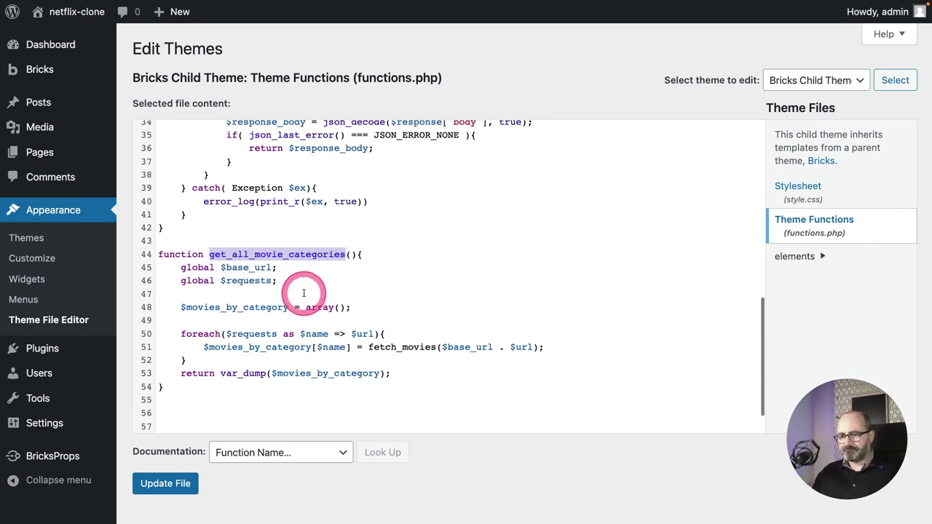
{"action": "left_click", "coordinate": [164, 484]}
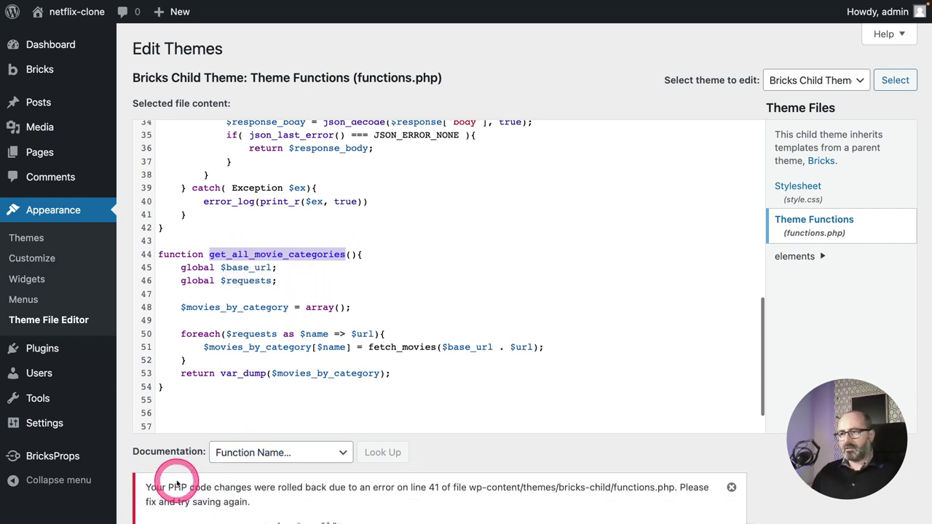
Close the error_log line with ');' and save functions.php successfully.
{"action": "scroll", "coordinate": [334, 330], "scroll_direction": "down", "scroll_amount": 1}
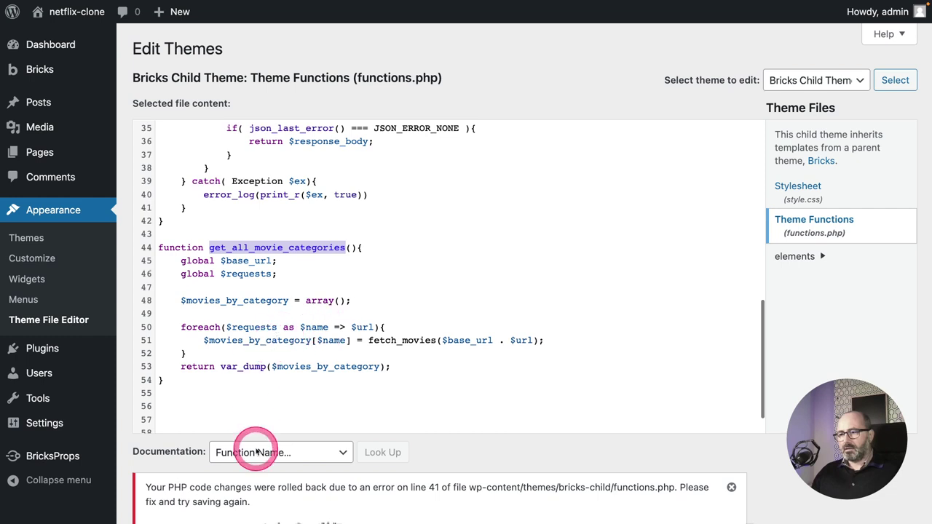
{"action": "left_click", "coordinate": [368, 195]}
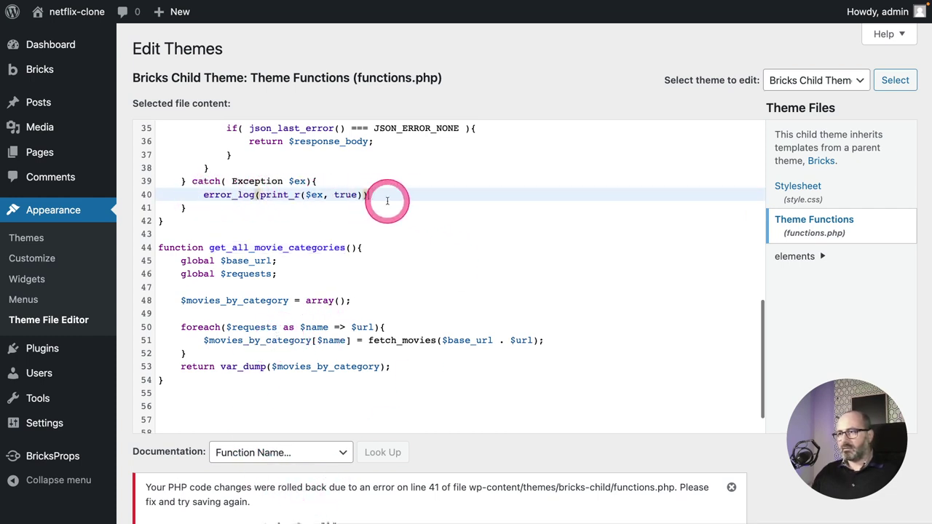
{"action": "type", "text": ");"}
{"action": "scroll", "coordinate": [349, 328], "scroll_direction": "down", "scroll_amount": 1}
{"action": "left_click", "coordinate": [166, 448]}
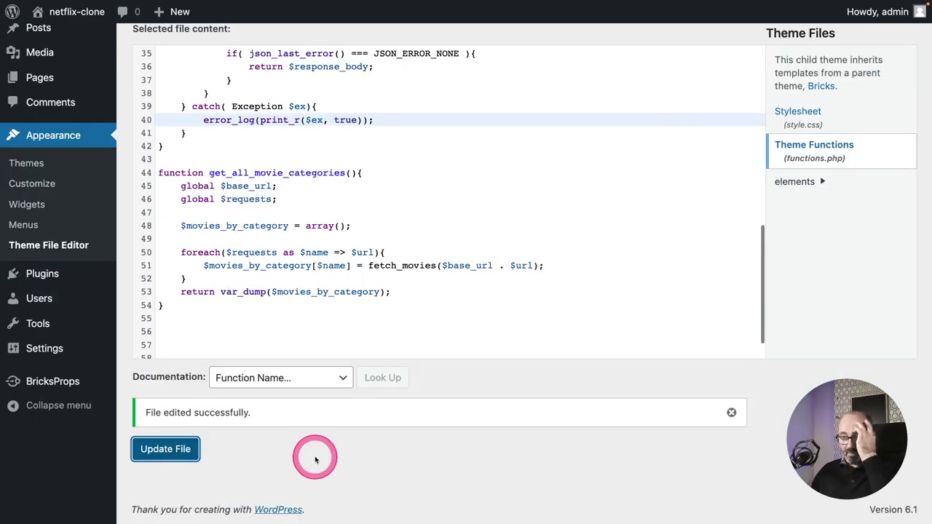
{"action": "scroll", "coordinate": [317, 268], "scroll_direction": "up", "scroll_amount": 3}
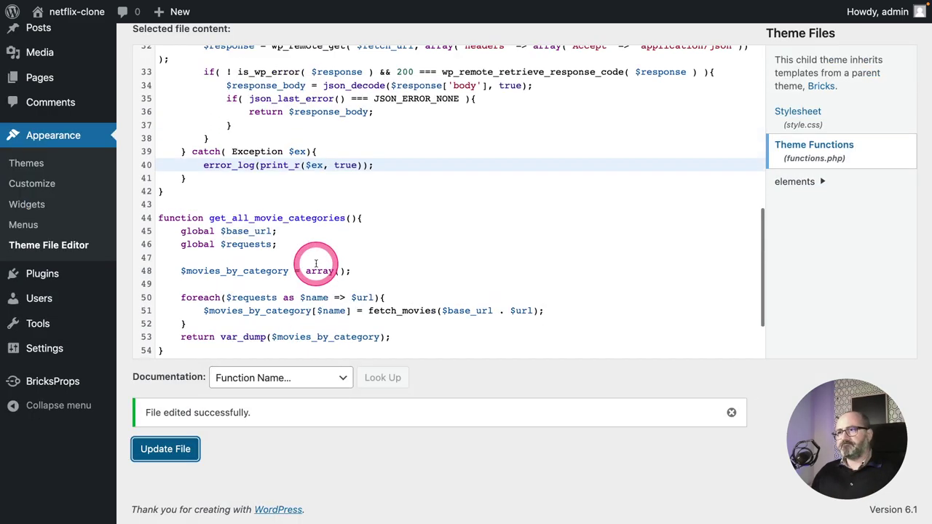
{"action": "key", "text": "ctrl+Tab"}
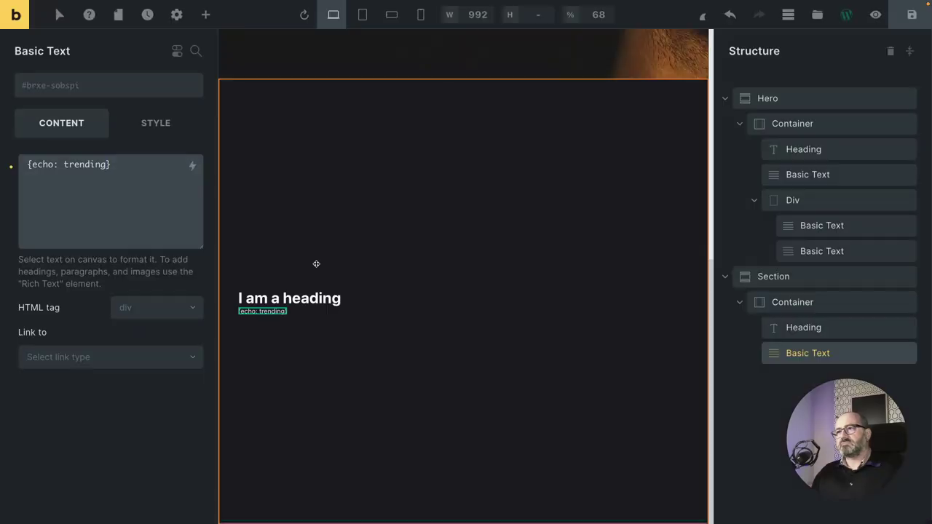
Change the Basic Text tag from {echo: trending} to {echo: get_all_movie_categories} and view the front end.
{"action": "left_click", "coordinate": [263, 306]}
{"action": "left_click", "coordinate": [84, 173]}
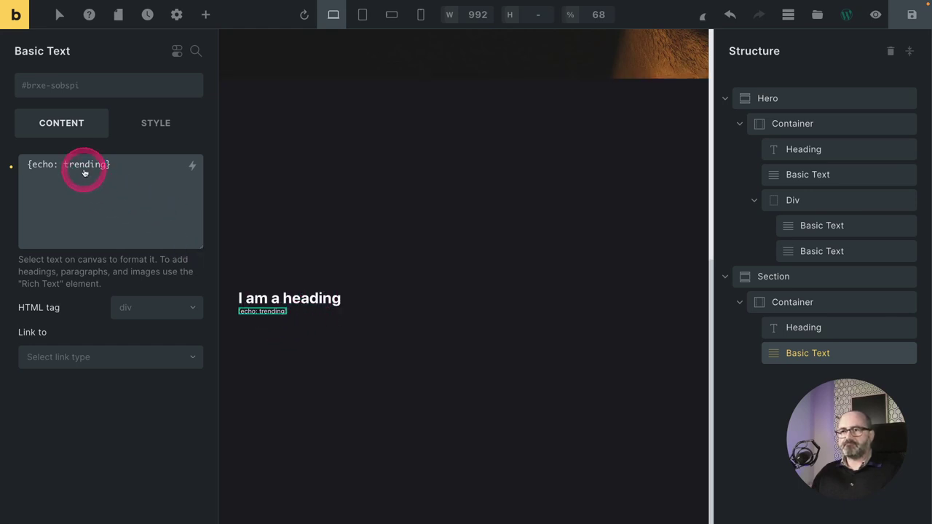
{"action": "double_click", "coordinate": [86, 166]}
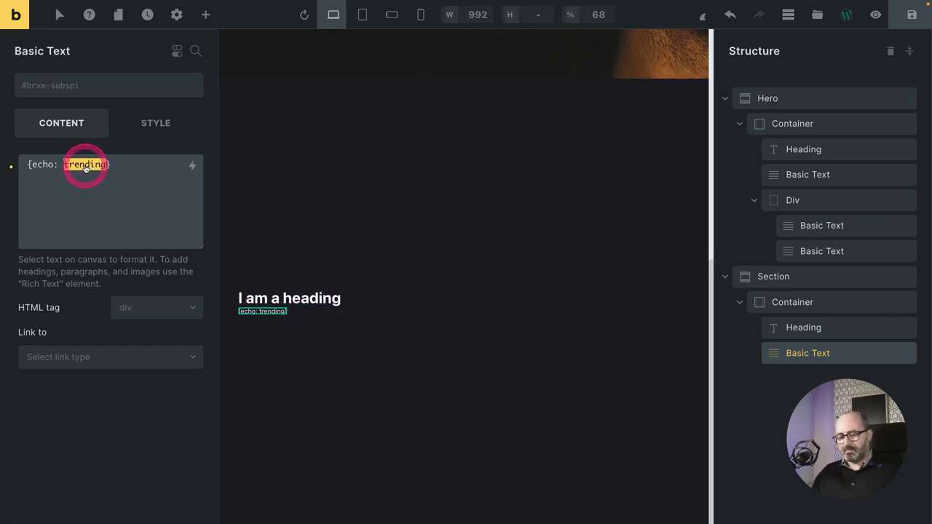
{"action": "key", "text": "ctrl+v"}
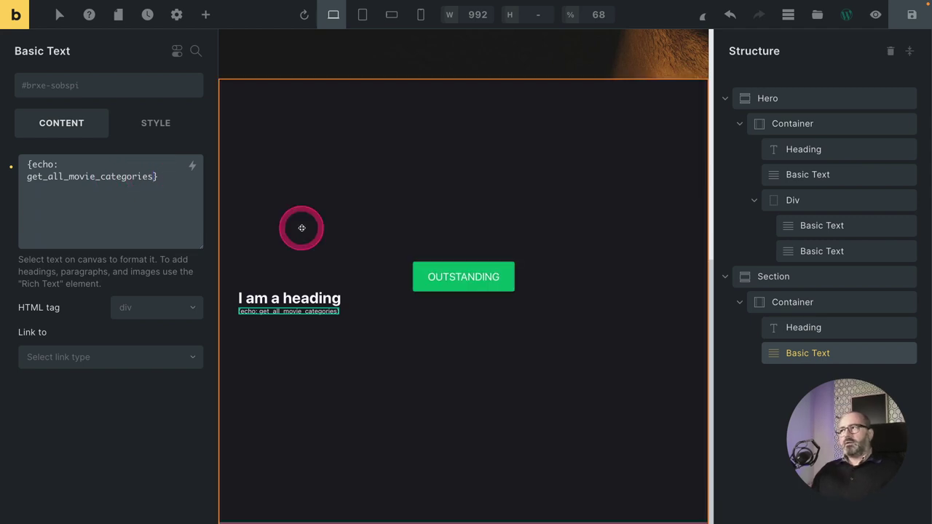
{"action": "key", "text": "ctrl+Tab"}
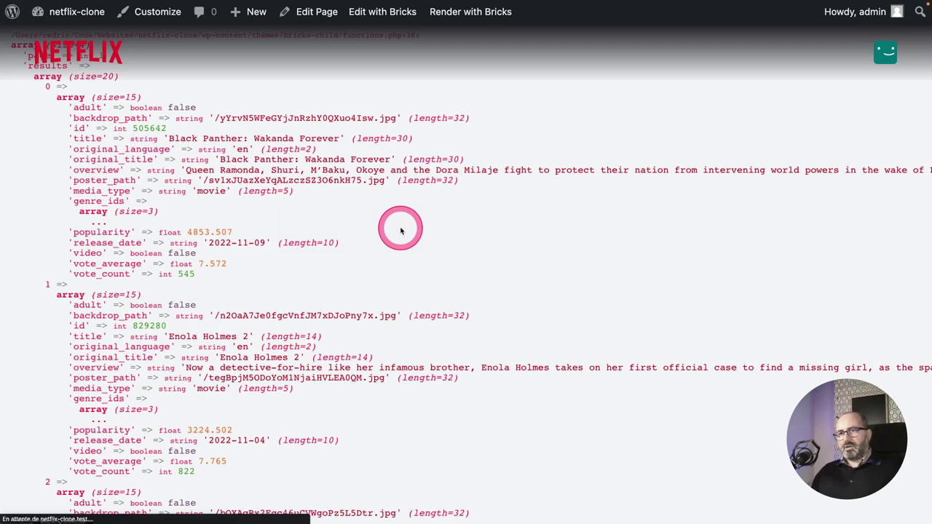
Scroll the category dump and highlight the results key under TopRated.
{"action": "scroll", "coordinate": [354, 230], "scroll_direction": "down", "scroll_amount": 15}
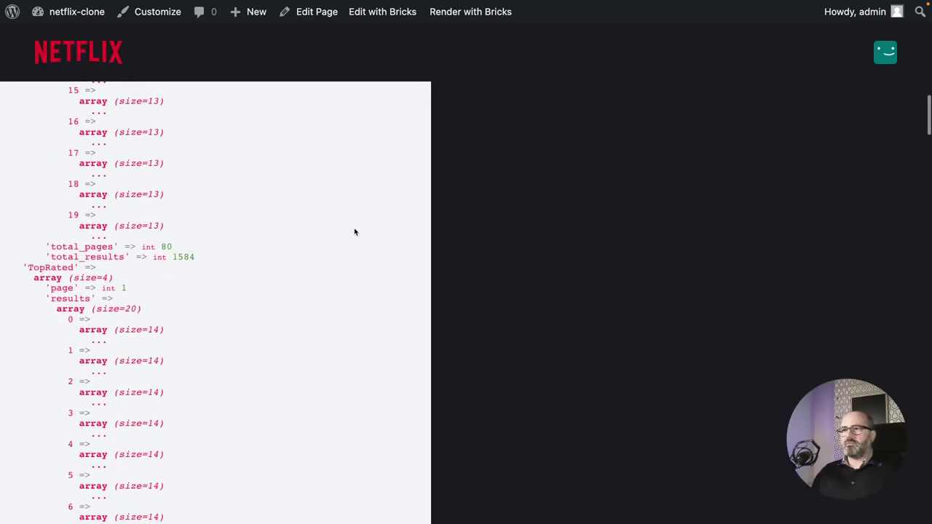
{"action": "scroll", "coordinate": [355, 231], "scroll_direction": "down", "scroll_amount": 10}
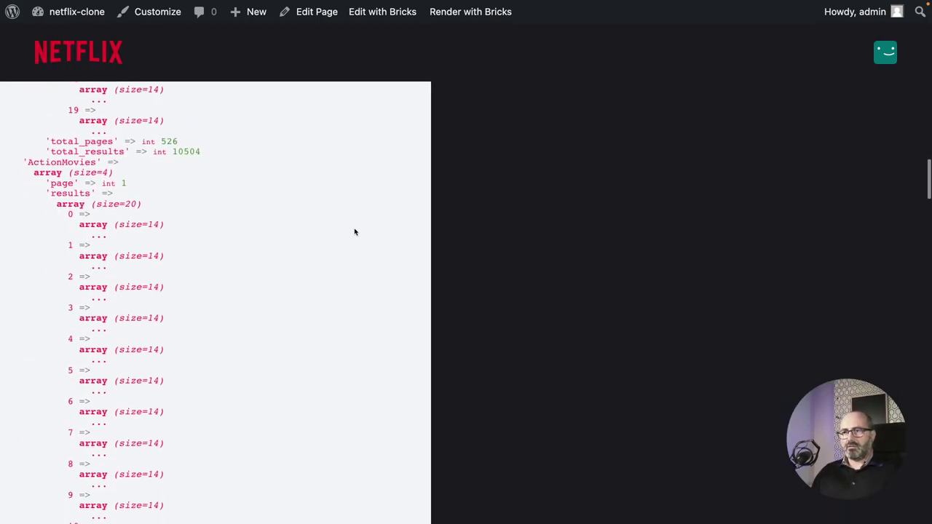
{"action": "scroll", "coordinate": [355, 232], "scroll_direction": "down", "scroll_amount": 1}
{"action": "scroll", "coordinate": [194, 194], "scroll_direction": "up", "scroll_amount": 6}
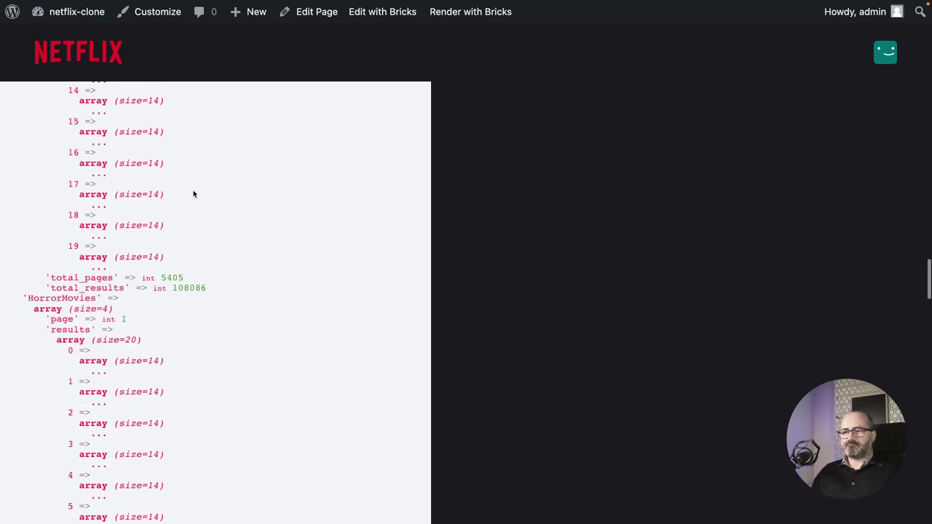
{"action": "scroll", "coordinate": [193, 194], "scroll_direction": "down", "scroll_amount": 8}
{"action": "scroll", "coordinate": [194, 194], "scroll_direction": "up", "scroll_amount": 3}
{"action": "left_click", "coordinate": [194, 195]}
{"action": "scroll", "coordinate": [194, 196], "scroll_direction": "up", "scroll_amount": 20}
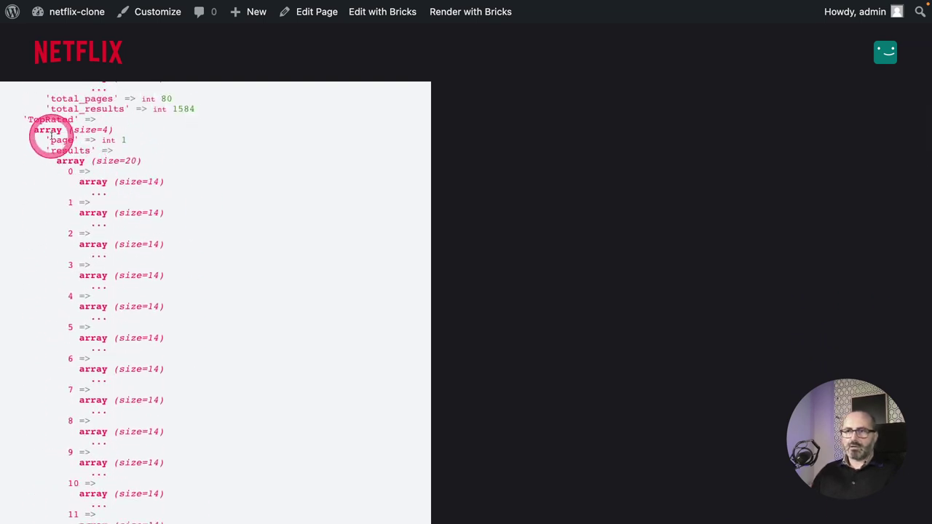
{"action": "left_click_drag", "start_coordinate": [54, 151], "coordinate": [90, 149]}
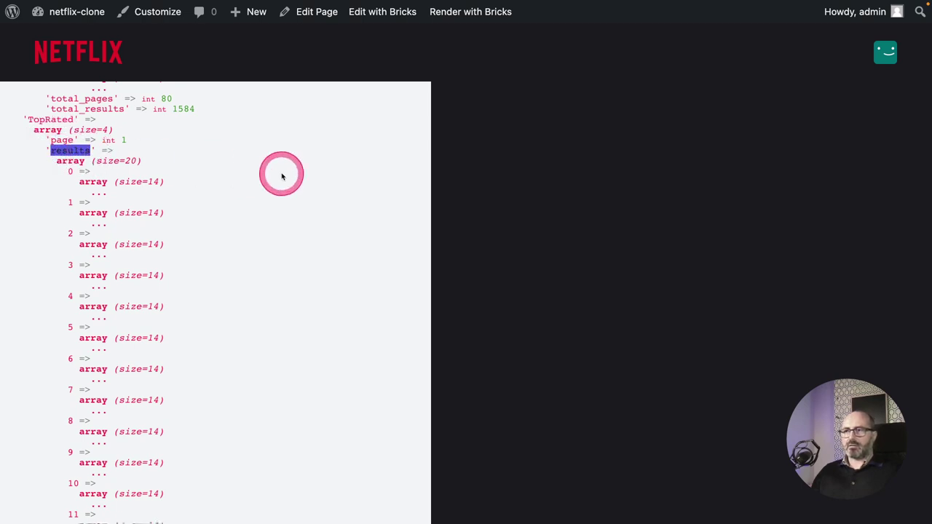
{"action": "key", "text": "ctrl+Tab"}
{"action": "key", "text": "ctrl+Tab"}
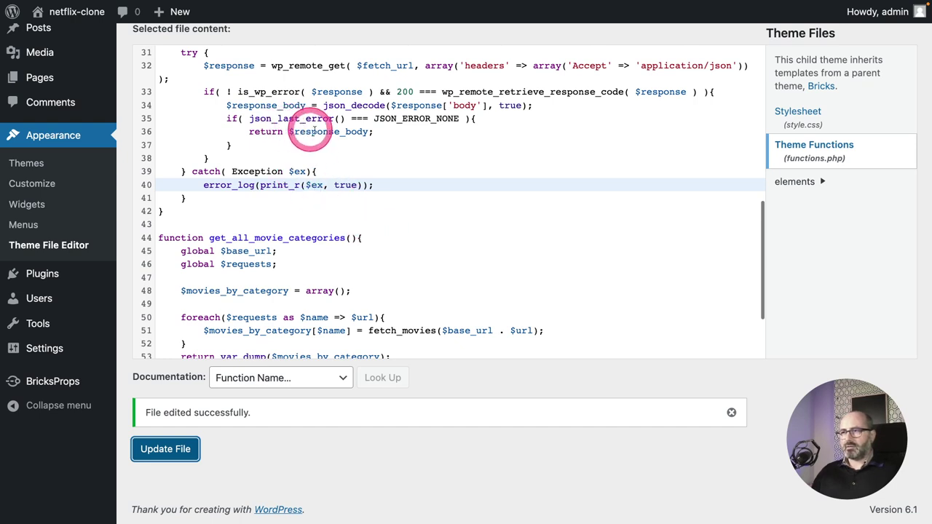
Change line 36 to return $response_body['results'], save functions.php, and reload the front end.
{"action": "left_click", "coordinate": [369, 132]}
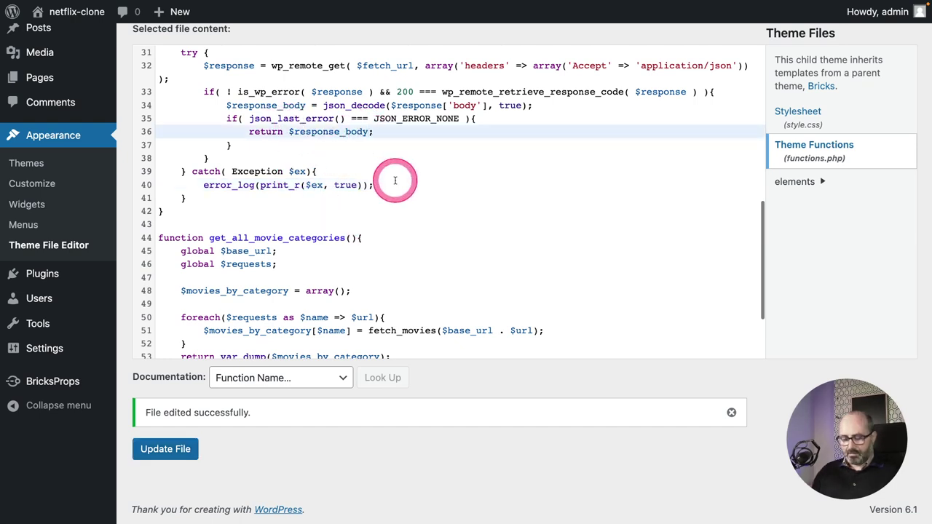
{"action": "type", "text": "['results"}
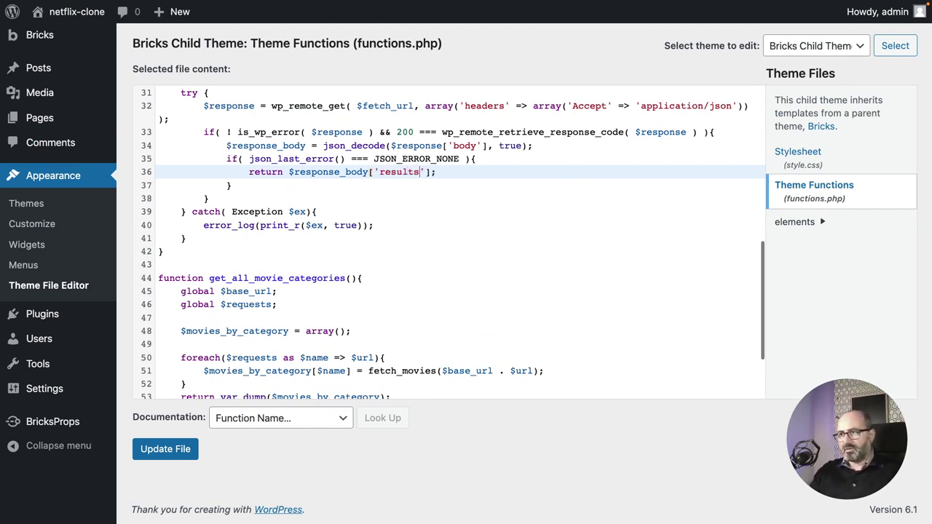
{"action": "left_click", "coordinate": [162, 446]}
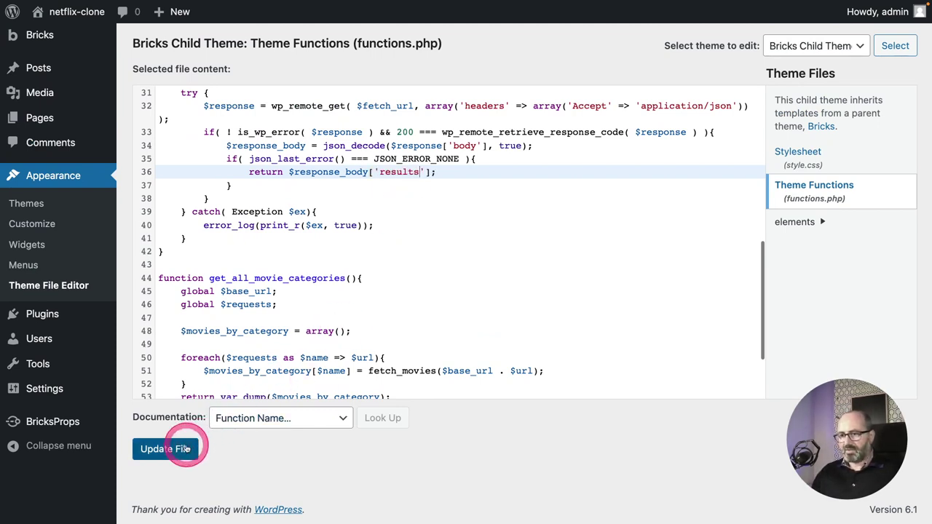
{"action": "left_click", "coordinate": [440, 307]}
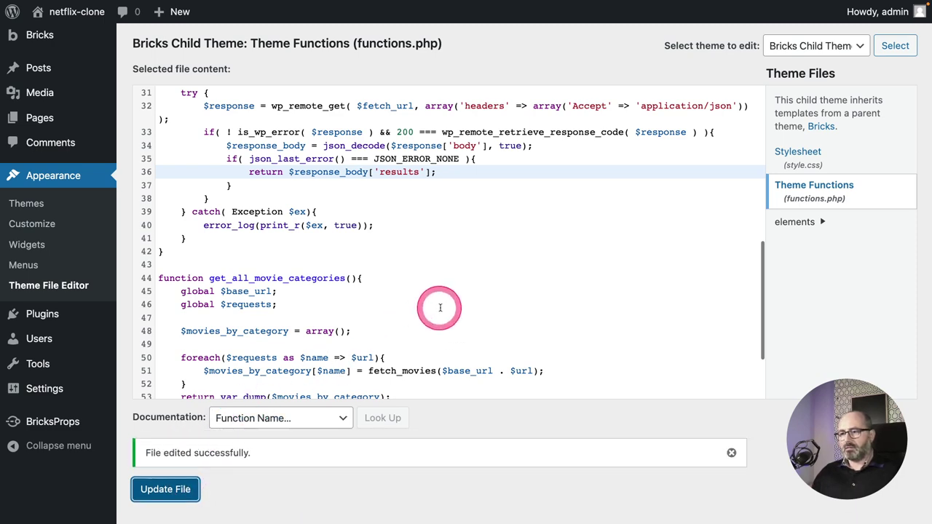
{"action": "left_click", "coordinate": [439, 307]}
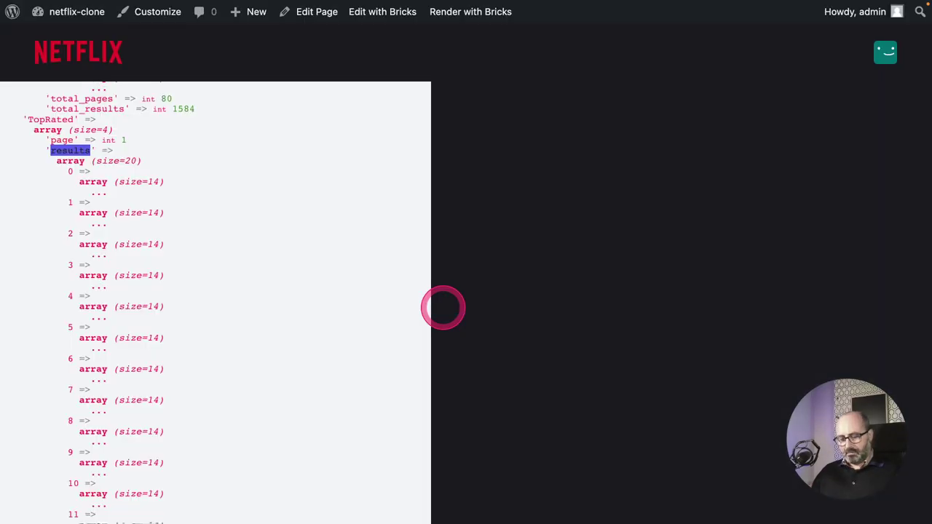
Reload the front end and delete the page header in developer tools to expose the dump.
{"action": "key", "text": "super+r"}
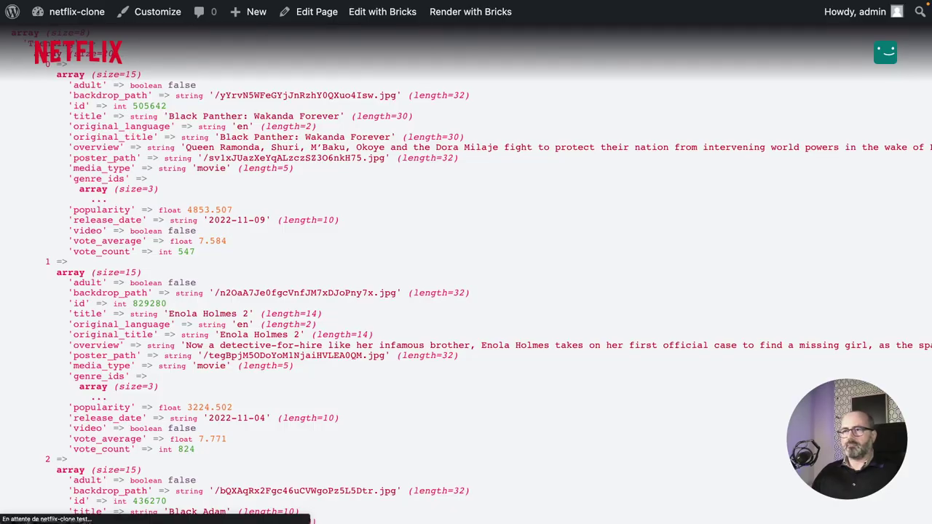
{"action": "scroll", "coordinate": [229, 266], "scroll_direction": "up", "scroll_amount": 1}
{"action": "right_click", "coordinate": [242, 245]}
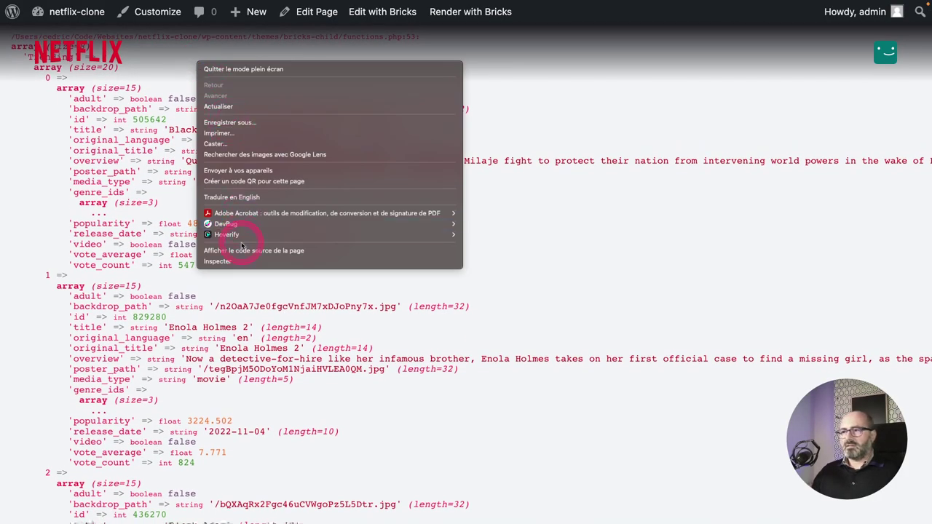
{"action": "left_click", "coordinate": [240, 261]}
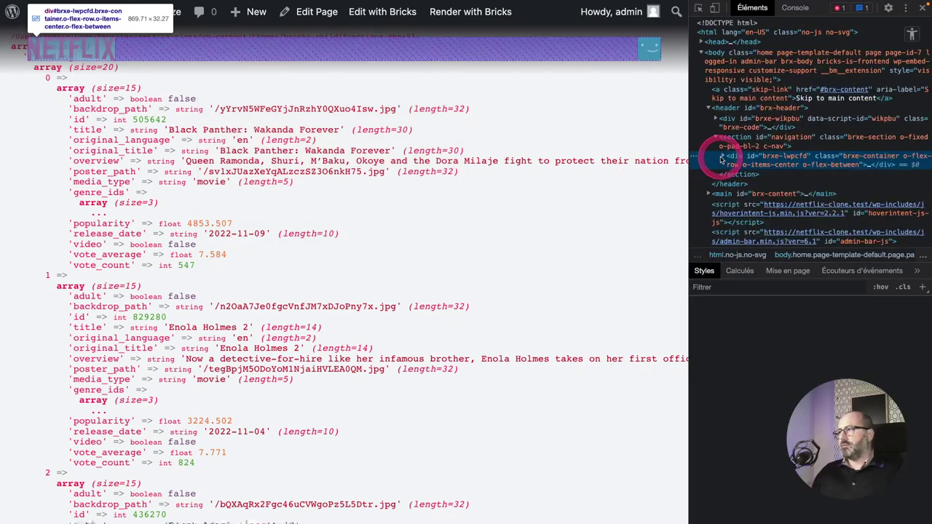
{"action": "left_click", "coordinate": [721, 160]}
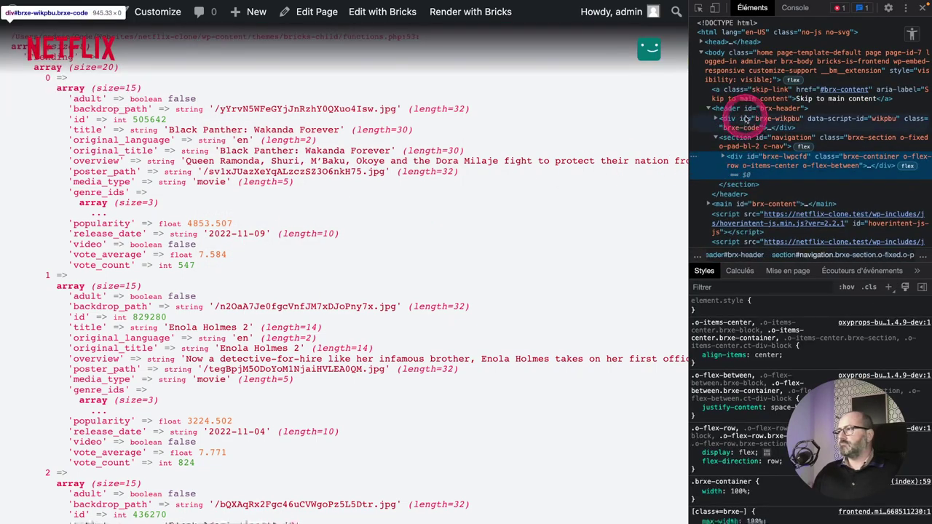
{"action": "left_click", "coordinate": [746, 109]}
{"action": "key", "text": "Delete"}
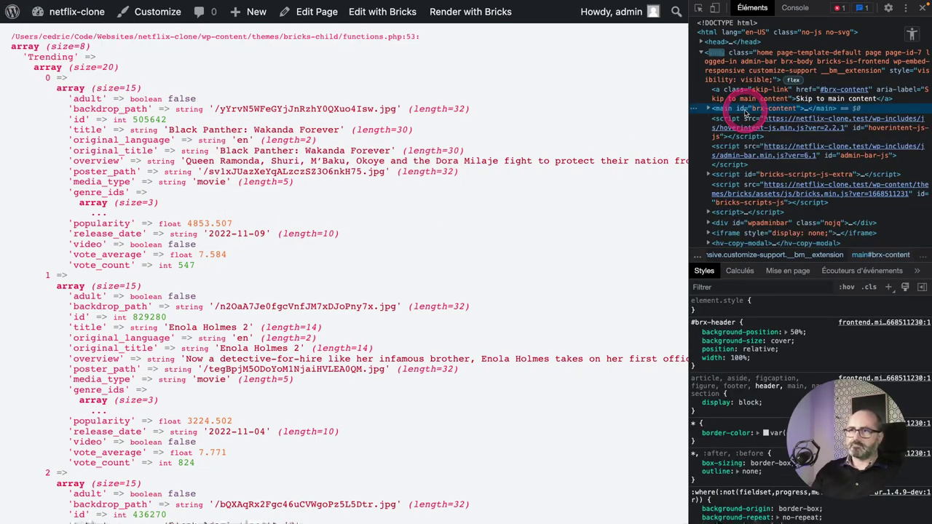
{"action": "left_click", "coordinate": [35, 47]}
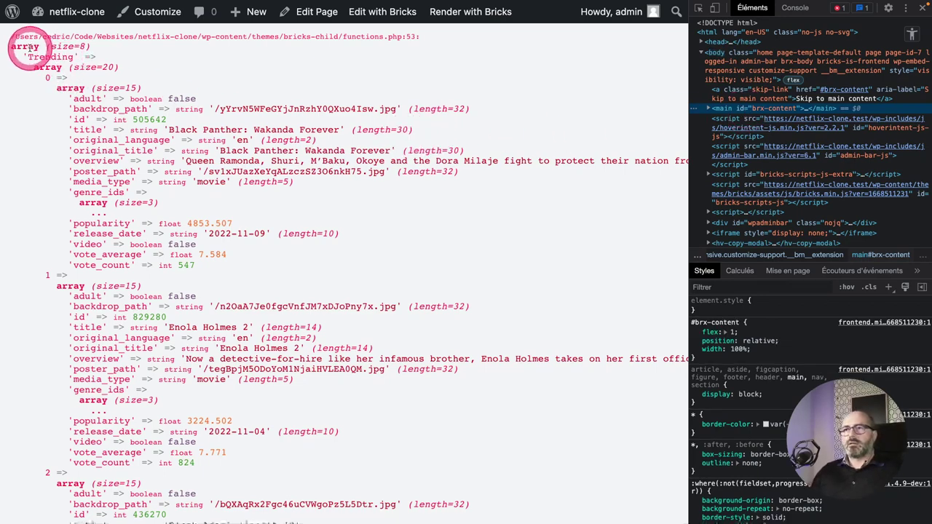
Inspect the dump: outer array size, the Trending key, its 20-item list and first movie.
{"action": "left_click_drag", "start_coordinate": [11, 45], "coordinate": [67, 45]}
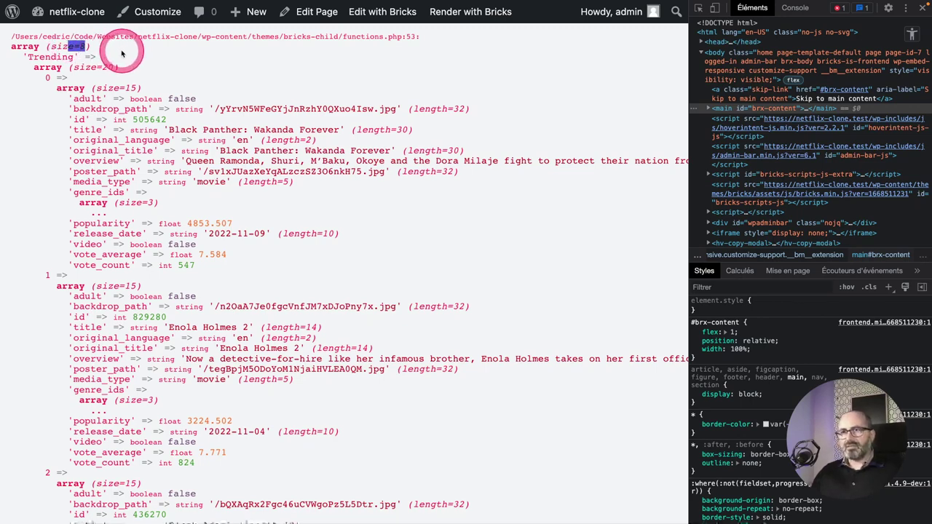
{"action": "double_click", "coordinate": [56, 58]}
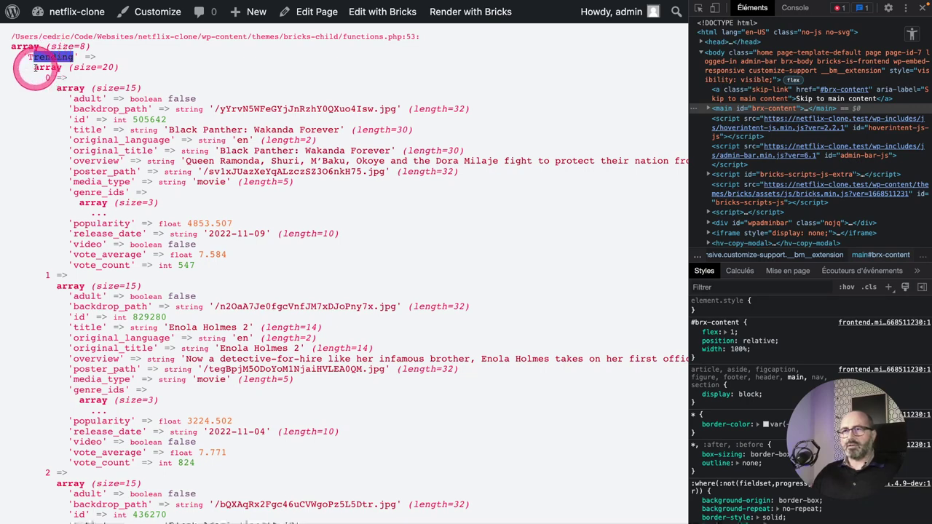
{"action": "left_click_drag", "start_coordinate": [23, 67], "coordinate": [102, 67]}
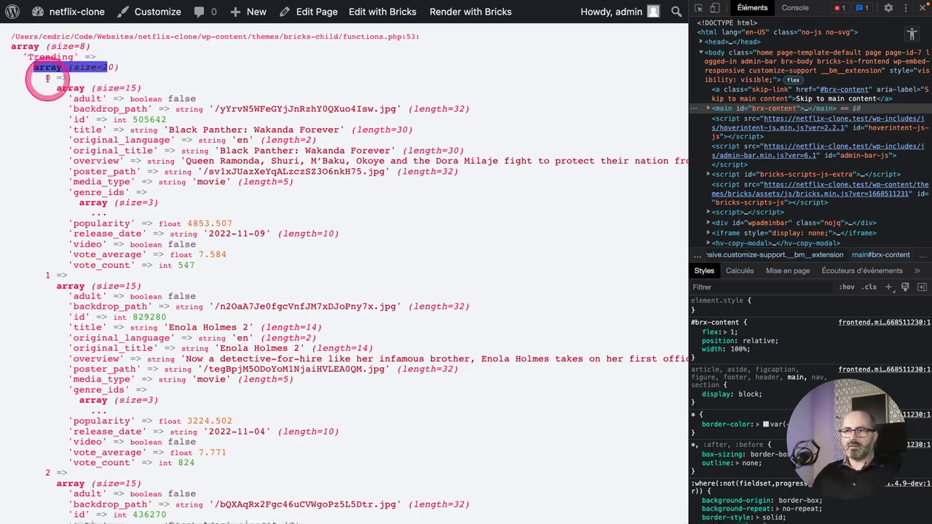
{"action": "left_click_drag", "start_coordinate": [45, 76], "coordinate": [166, 488]}
{"action": "scroll", "coordinate": [150, 406], "scroll_direction": "down", "scroll_amount": 12}
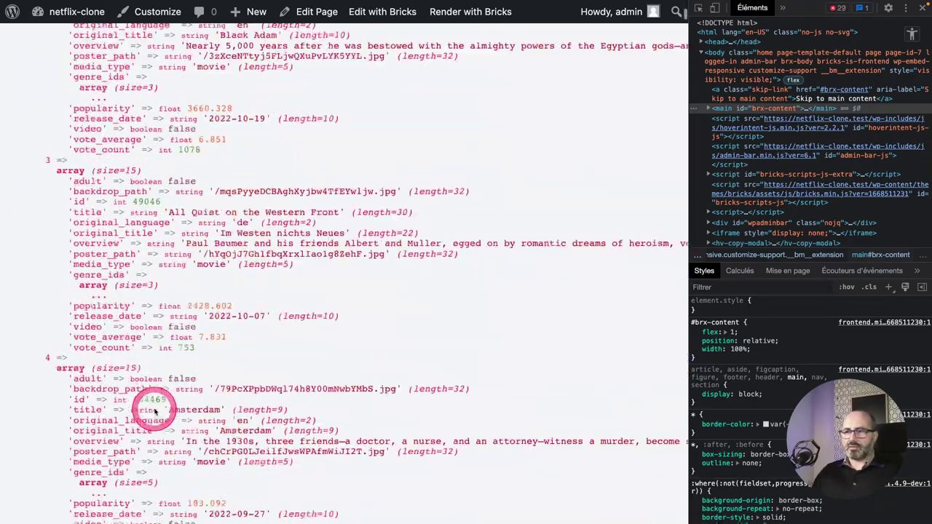
{"action": "scroll", "coordinate": [154, 408], "scroll_direction": "down", "scroll_amount": 20}
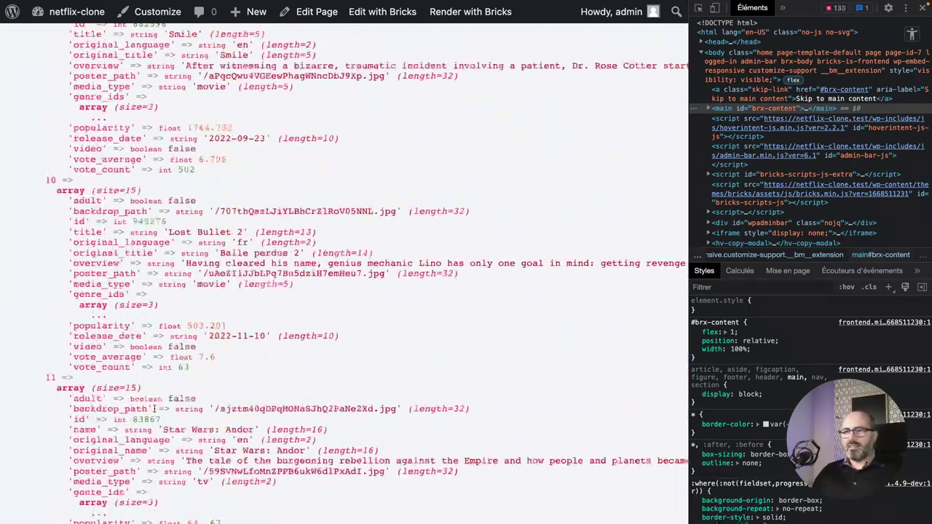
{"action": "scroll", "coordinate": [153, 408], "scroll_direction": "down", "scroll_amount": 12}
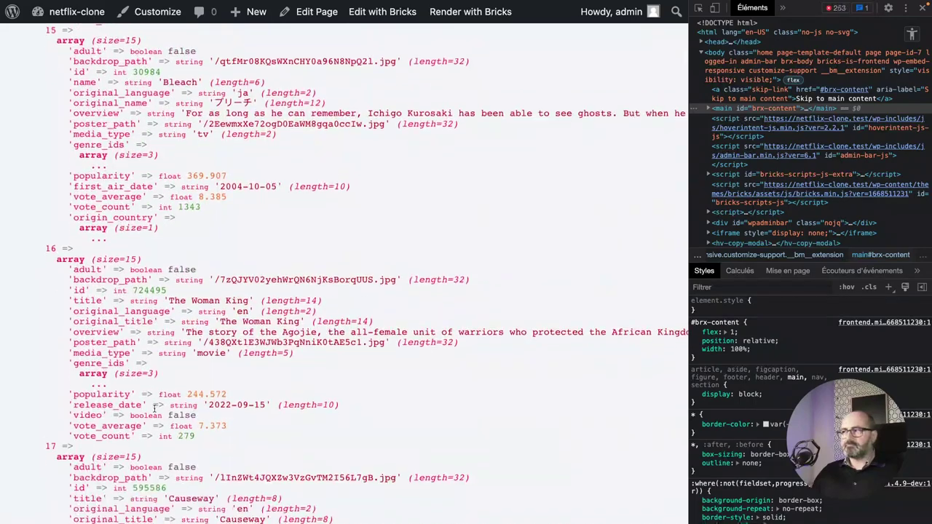
{"action": "scroll", "coordinate": [154, 409], "scroll_direction": "down", "scroll_amount": 12}
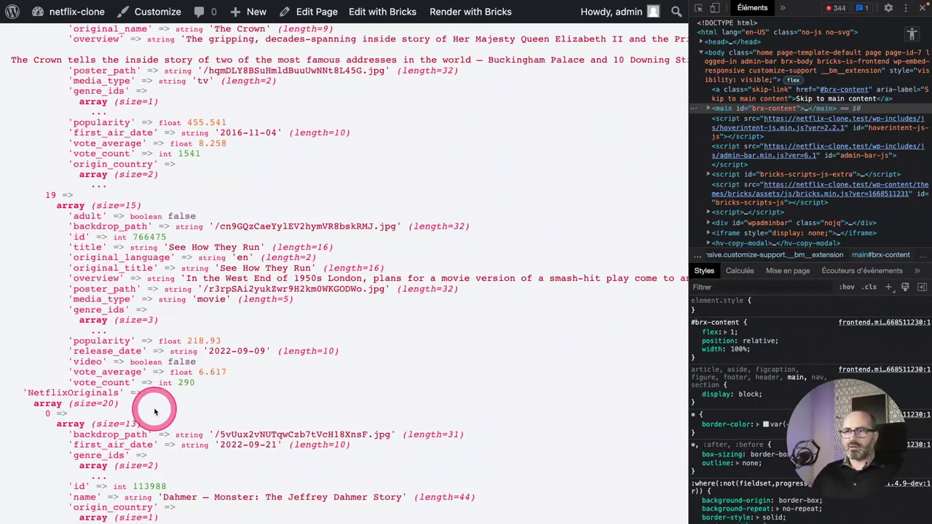
{"action": "scroll", "coordinate": [154, 409], "scroll_direction": "down", "scroll_amount": 10}
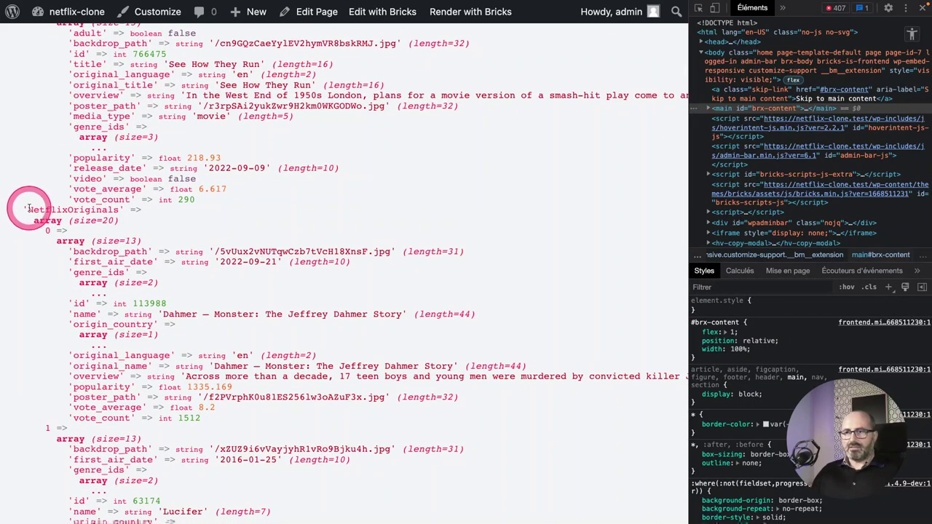
{"action": "left_click_drag", "start_coordinate": [28, 210], "coordinate": [32, 210]}
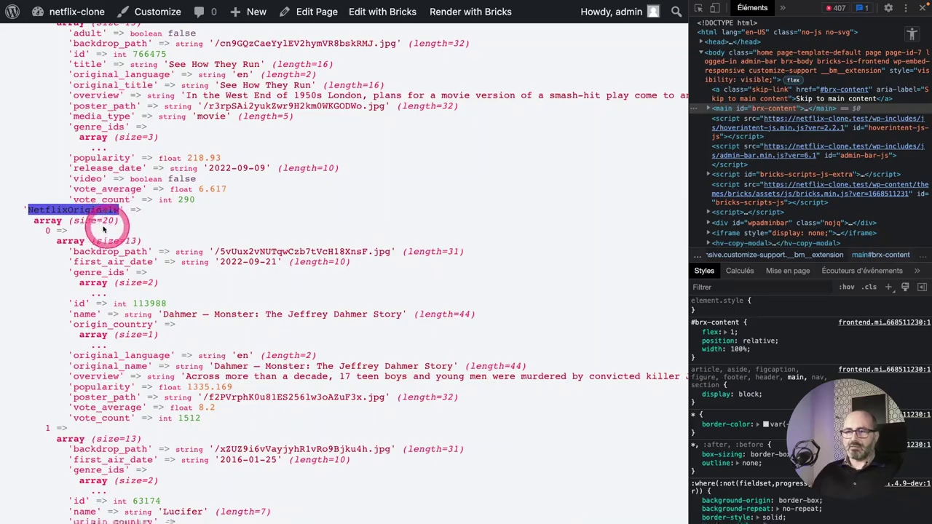
Scroll through the remaining categories, then return to the get_all_movie_categories definition in functions.php.
{"action": "scroll", "coordinate": [167, 280], "scroll_direction": "down", "scroll_amount": 20}
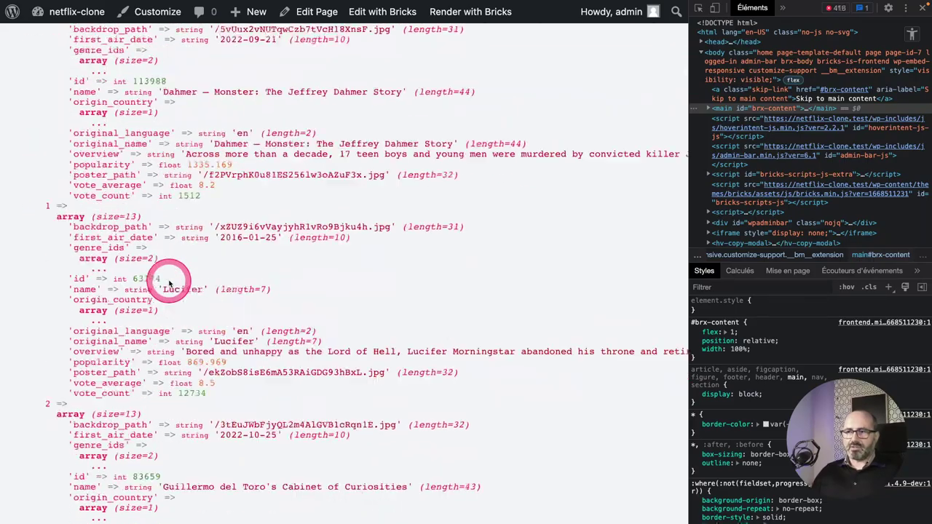
{"action": "scroll", "coordinate": [167, 276], "scroll_direction": "down", "scroll_amount": 20}
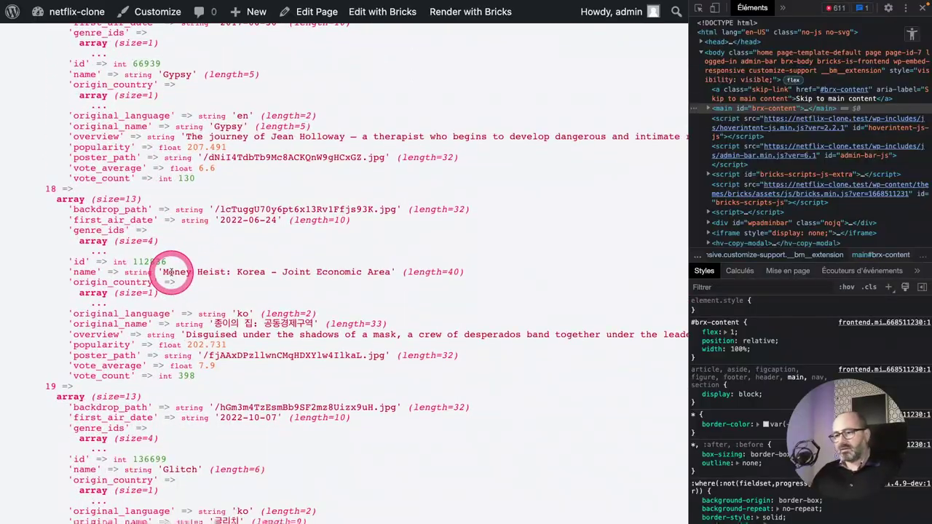
{"action": "scroll", "coordinate": [172, 272], "scroll_direction": "up", "scroll_amount": 20}
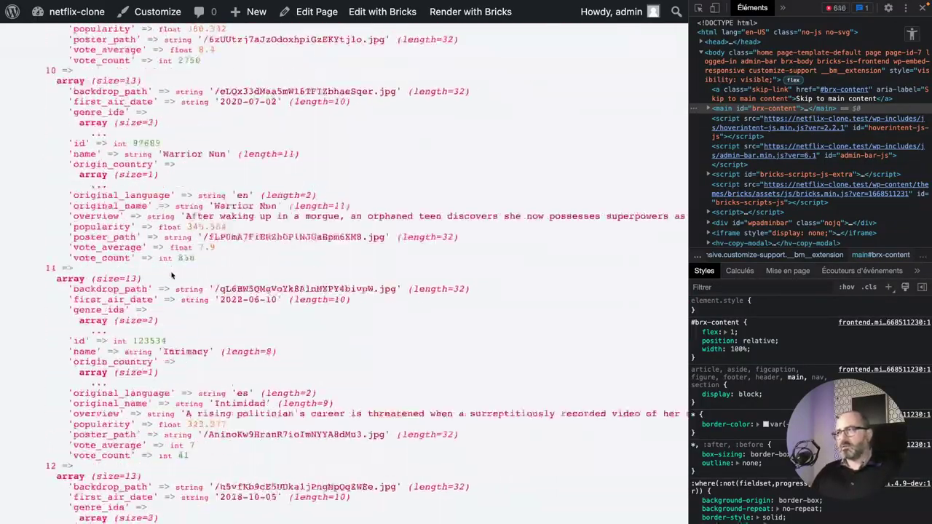
{"action": "scroll", "coordinate": [171, 271], "scroll_direction": "down", "scroll_amount": 20}
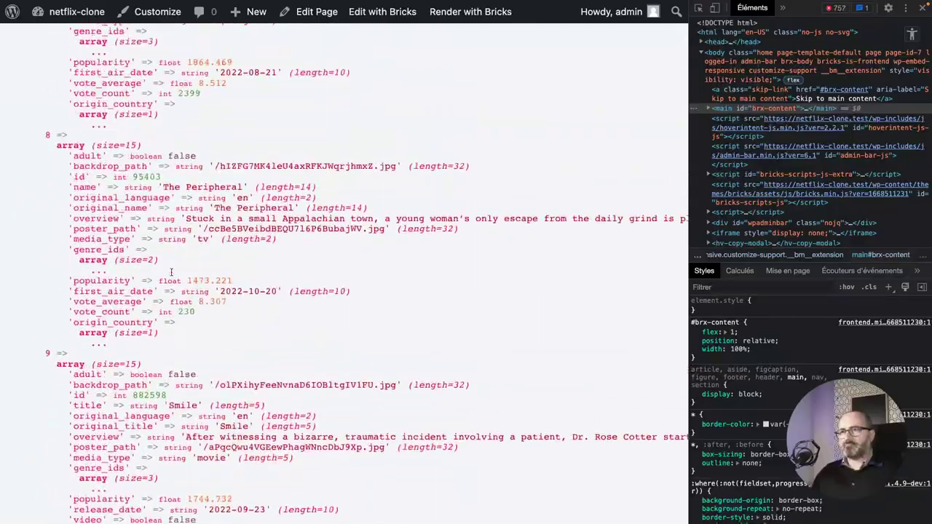
{"action": "scroll", "coordinate": [171, 272], "scroll_direction": "up", "scroll_amount": 2}
{"action": "left_click", "coordinate": [162, 180]}
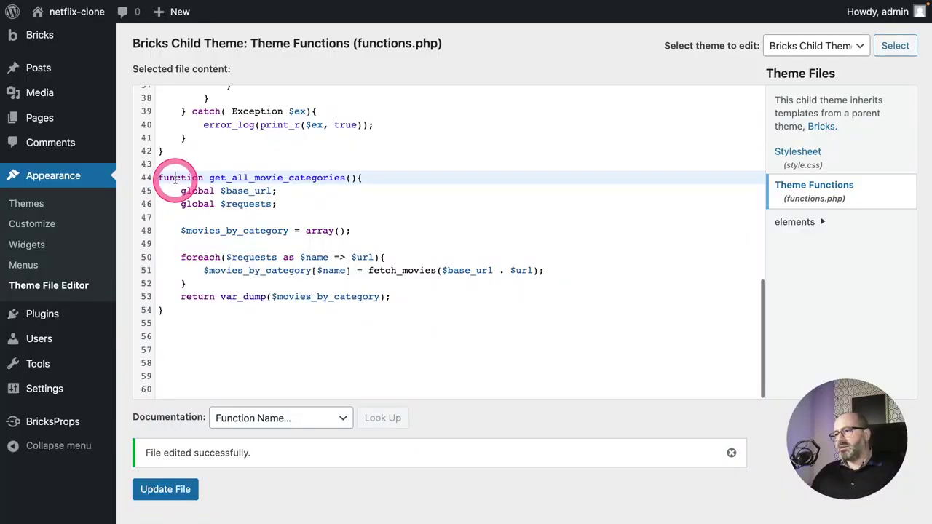
Strip var_dump( and its closing parenthesis so line 53 returns $movies_by_category.
{"action": "left_click", "coordinate": [277, 202]}
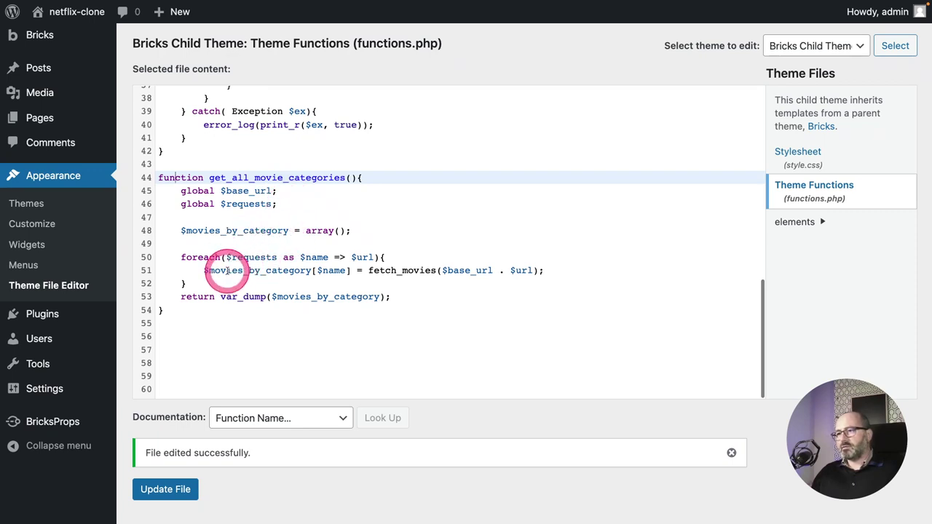
{"action": "scroll", "coordinate": [296, 305], "scroll_direction": "down", "scroll_amount": 2}
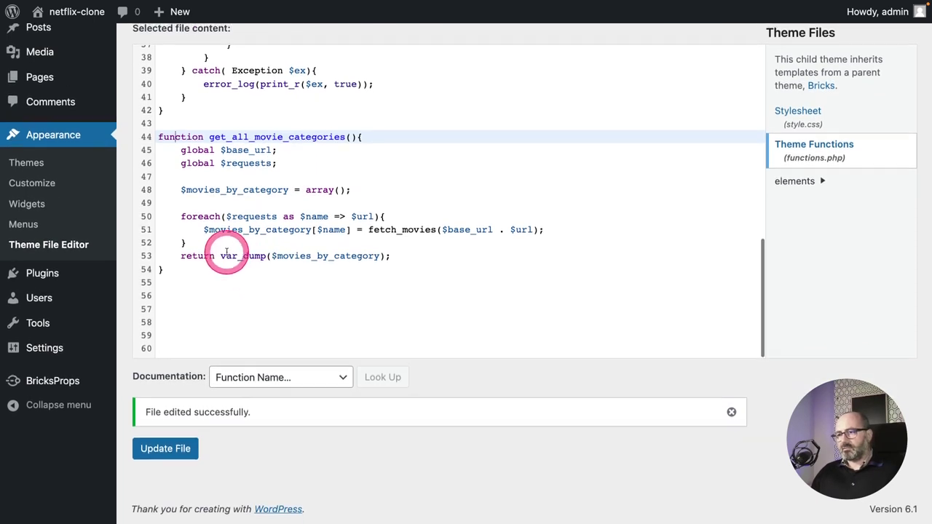
{"action": "left_click_drag", "start_coordinate": [221, 256], "coordinate": [270, 258]}
{"action": "key", "text": "BackSpace"}
{"action": "key", "text": "End"}
{"action": "key", "text": "Left"}
{"action": "key", "text": "BackSpace"}
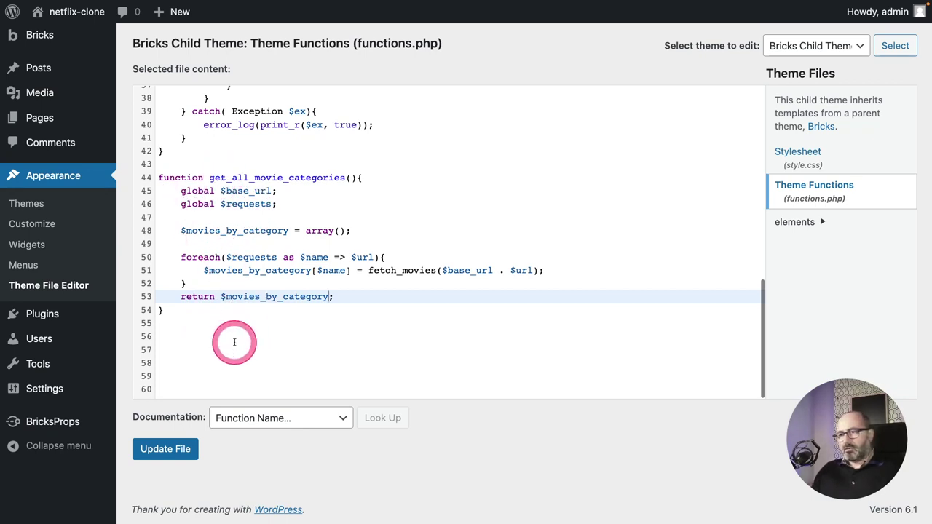
Add $movies = get_all_movie_categories(); below the function, separated by blank lines.
{"action": "key", "text": "Down"}
{"action": "key", "text": "Down"}
{"action": "key", "text": "Down"}
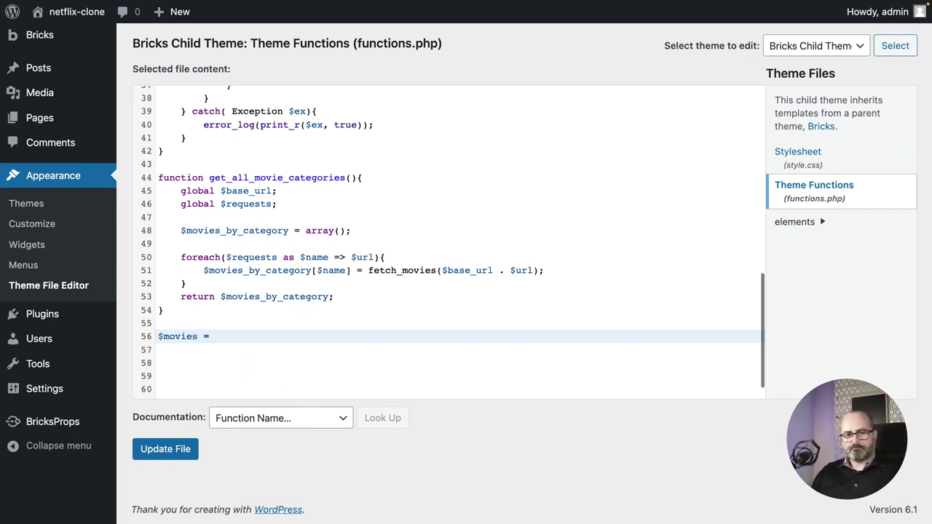
{"action": "type", "text": "$movies = "}
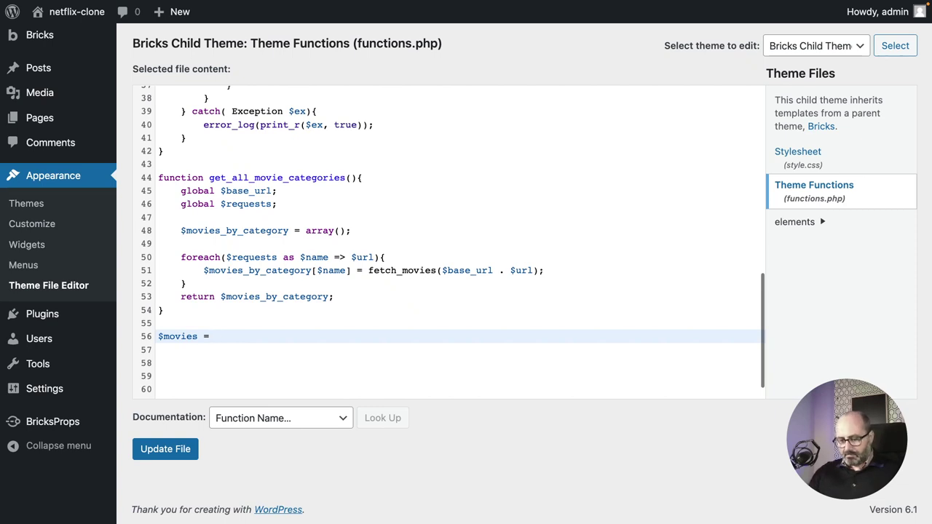
{"action": "type", "text": "get_"}
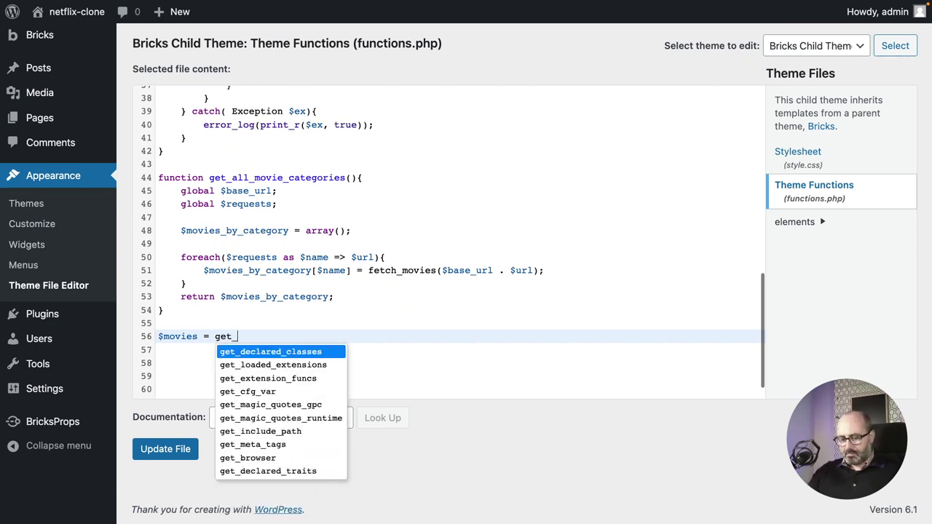
{"action": "type", "text": "all_movie_categories();"}
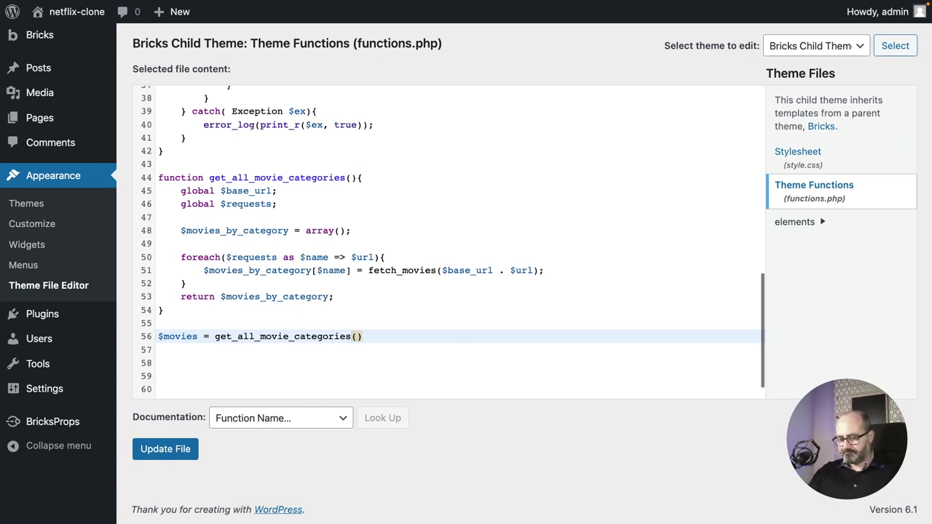
{"action": "left_click", "coordinate": [225, 363]}
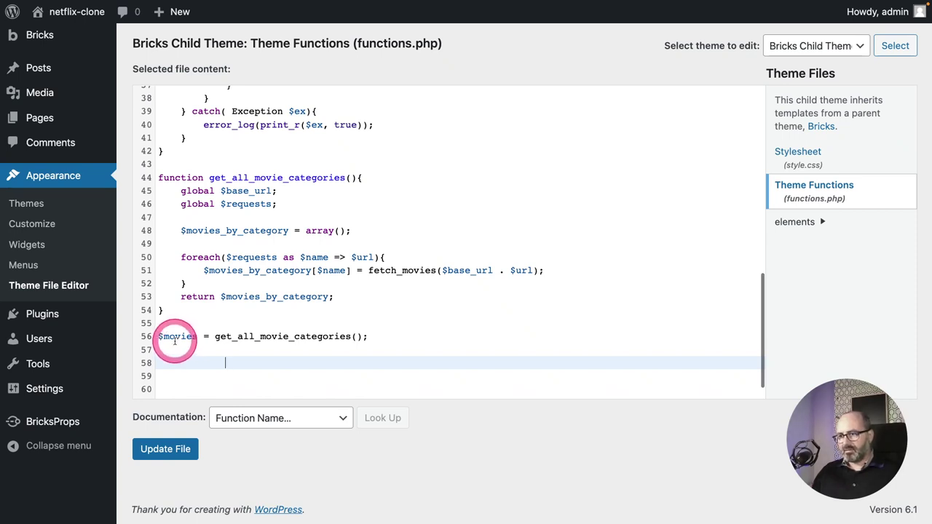
{"action": "left_click", "coordinate": [235, 312]}
{"action": "key", "text": "Return"}
{"action": "key", "text": "Return"}
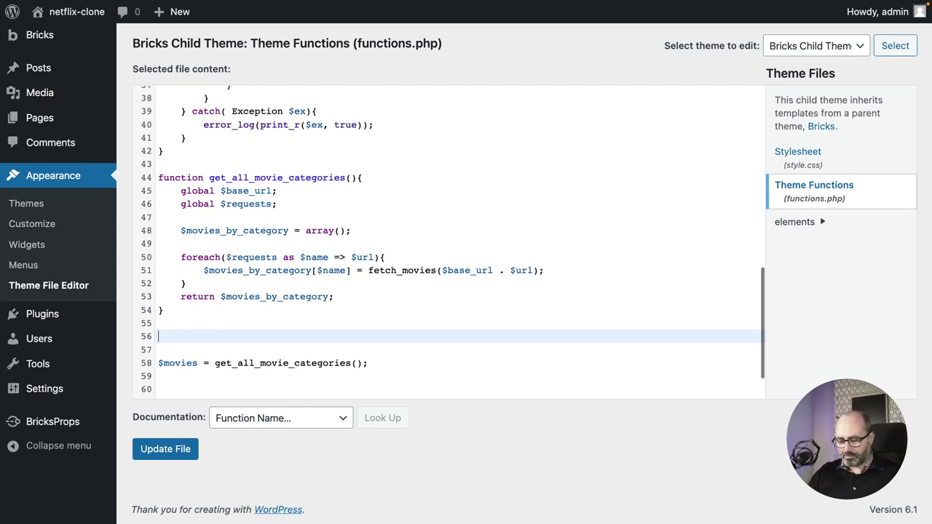
Define function pick_hero_movie() starting with global $movies;.
{"action": "type", "text": "function pick"}
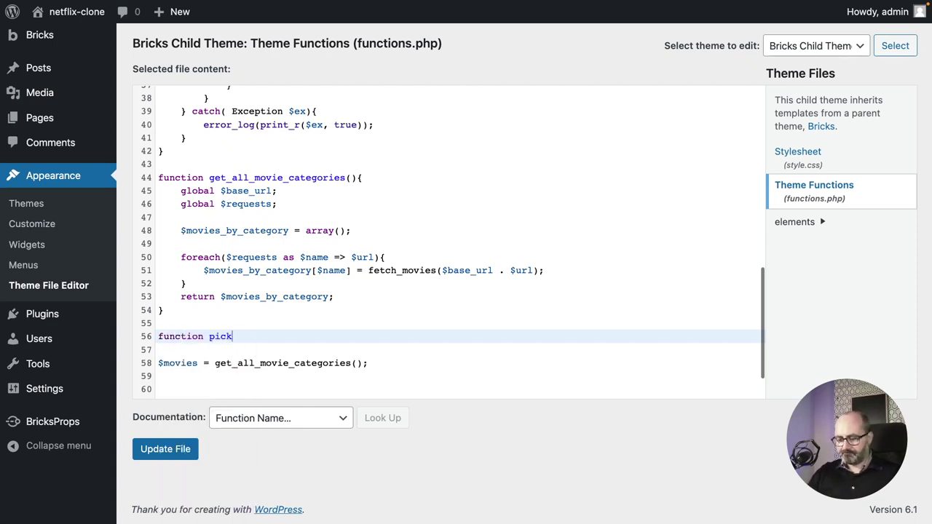
{"action": "type", "text": "_hero"}
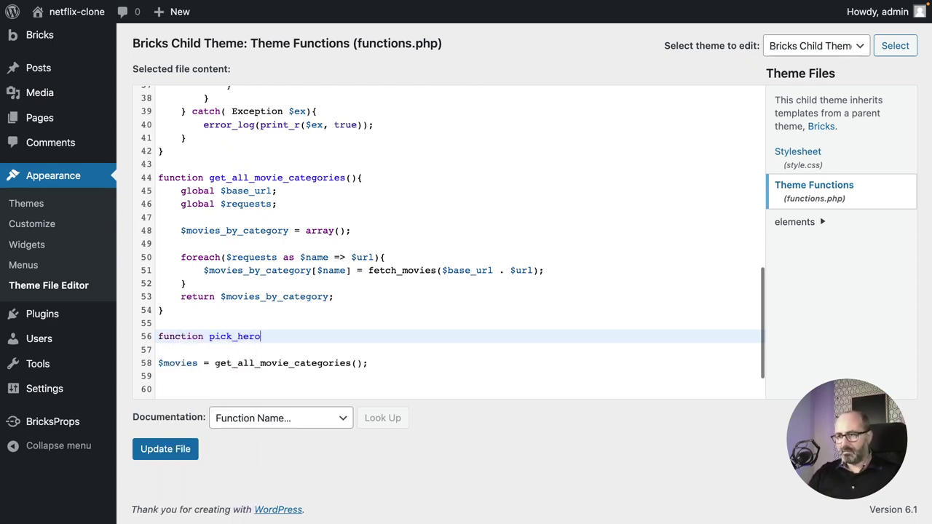
{"action": "type", "text": "_"}
{"action": "type", "text": "mo"}
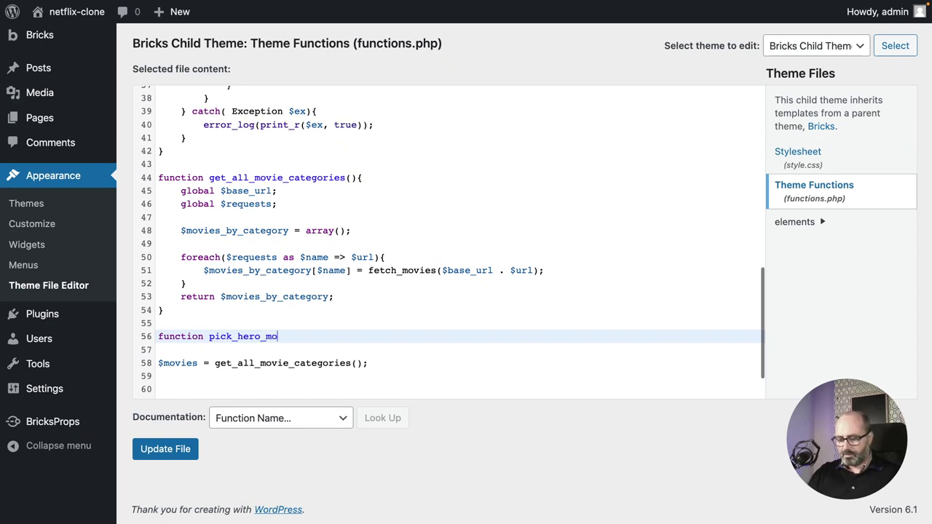
{"action": "type", "text": "vie()"}
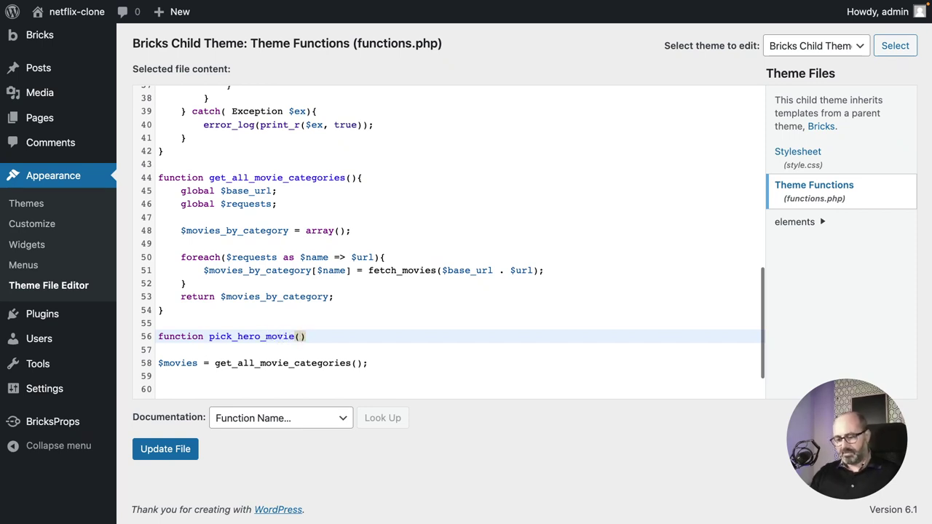
{"action": "type", "text": "{"}
{"action": "key", "text": "Return"}
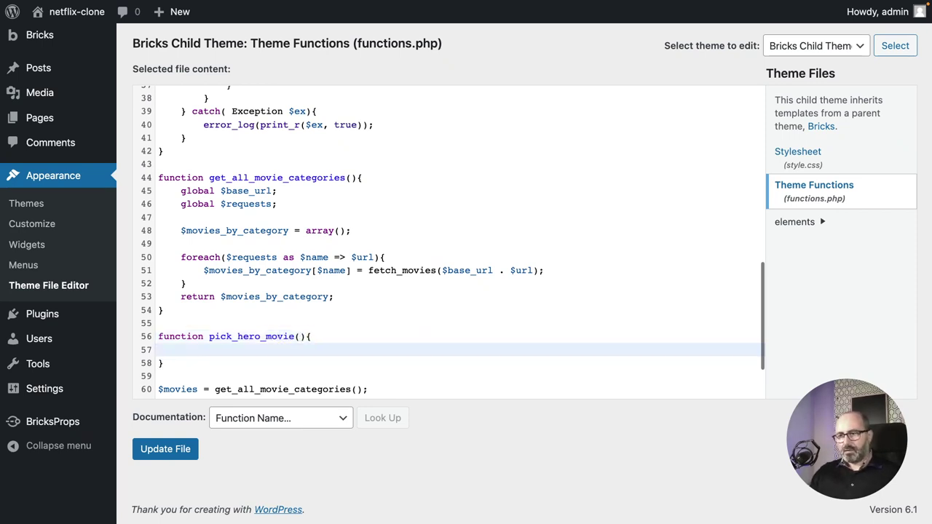
{"action": "type", "text": "global"}
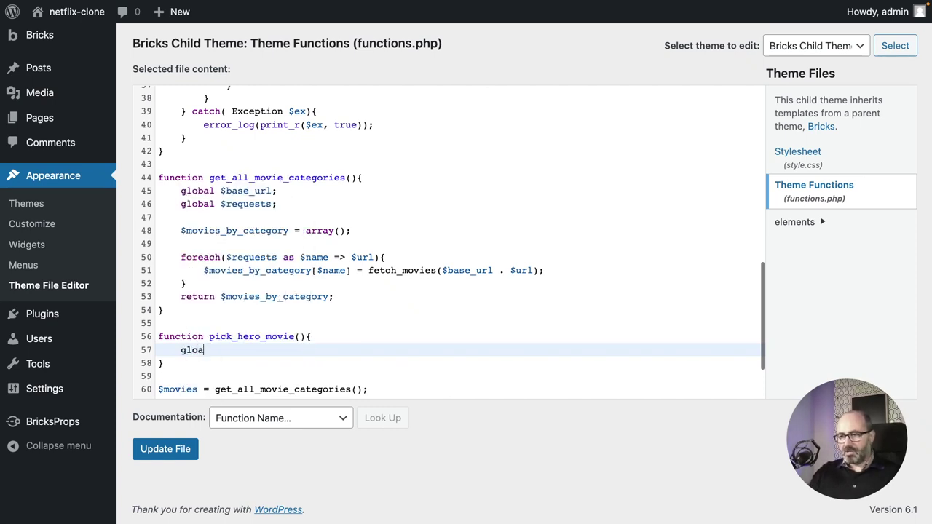
{"action": "type", "text": " $movie"}
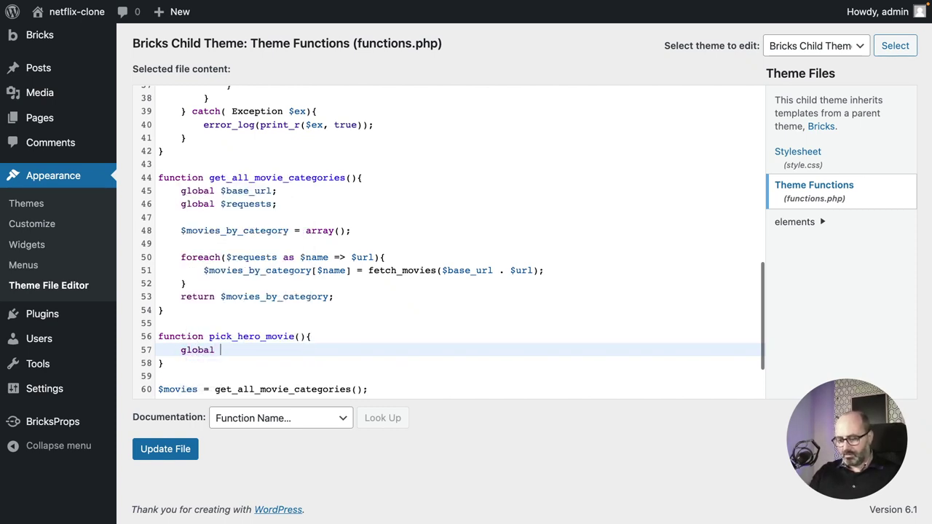
{"action": "type", "text": "s"}
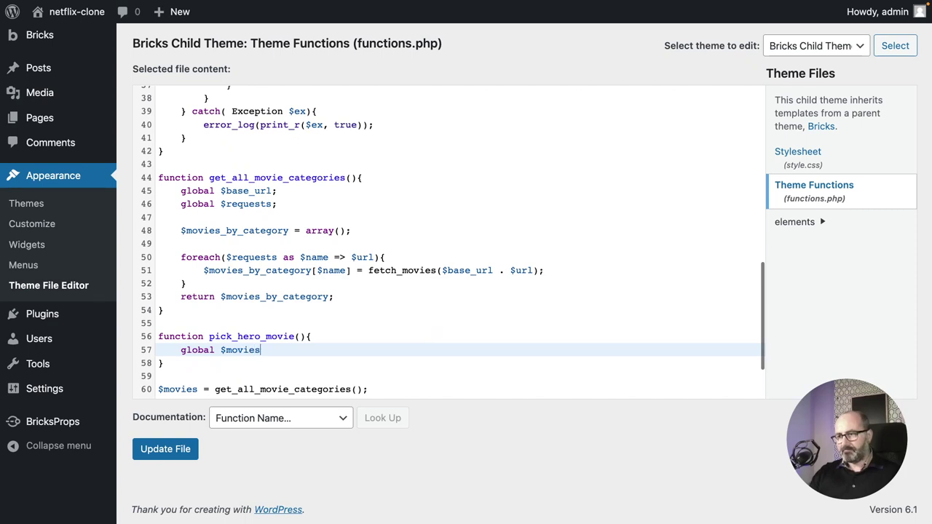
{"action": "type", "text": ";"}
{"action": "key", "text": "Return"}
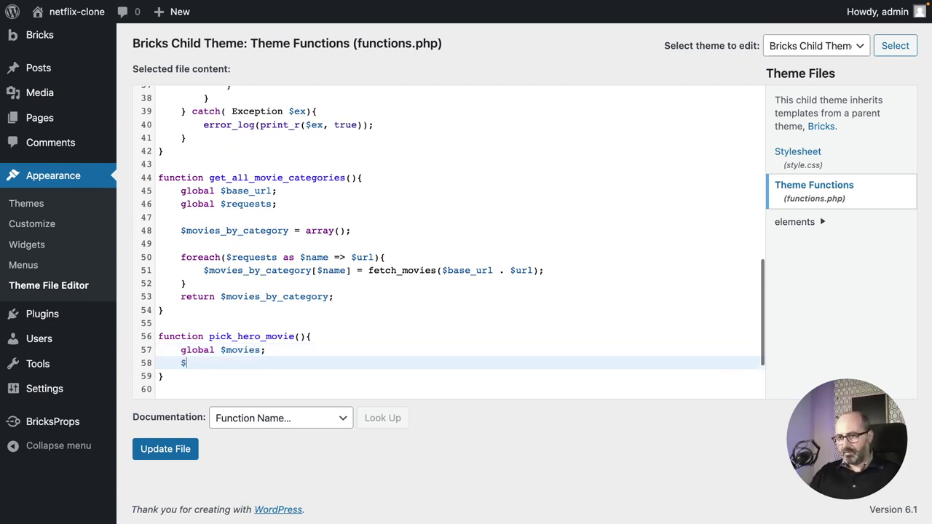
Set $random_index = random_int(0, count($movies['NetflixOriginals']) - 1);.
{"action": "type", "text": "$random"}
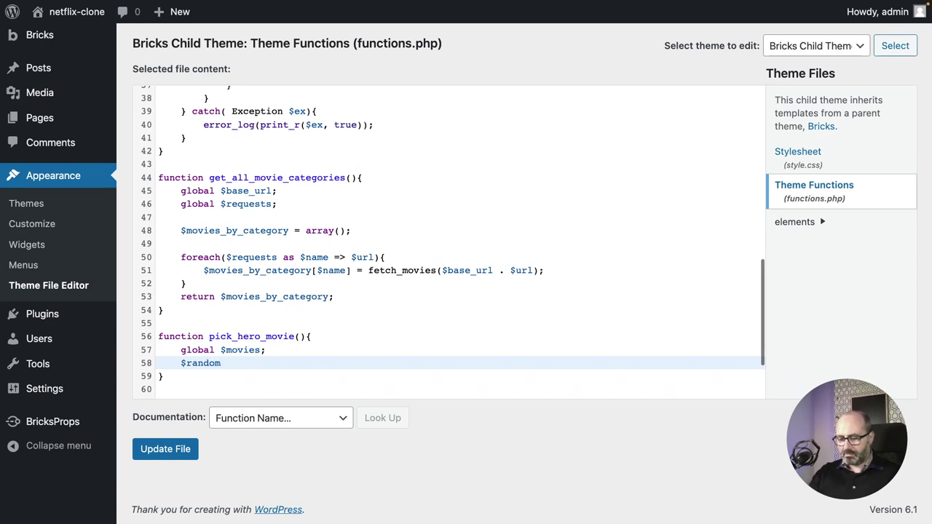
{"action": "type", "text": "_inde"}
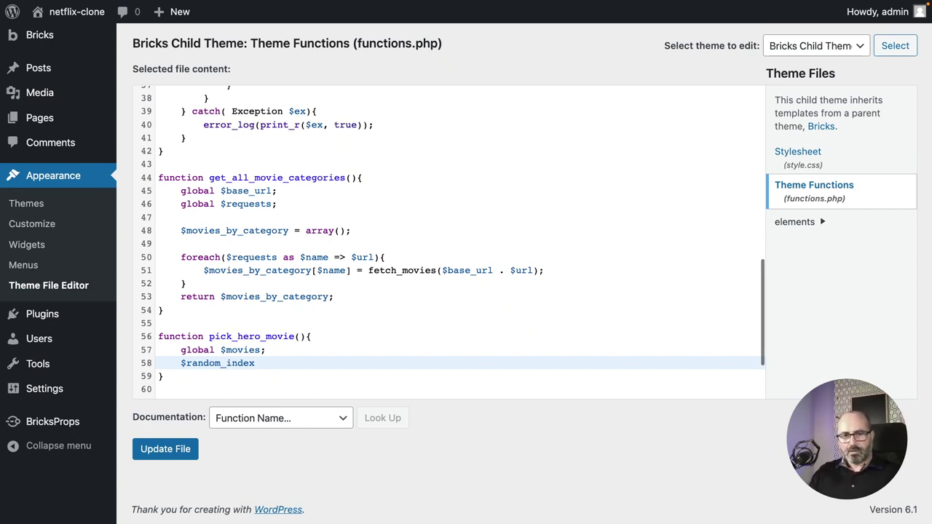
{"action": "type", "text": "x "}
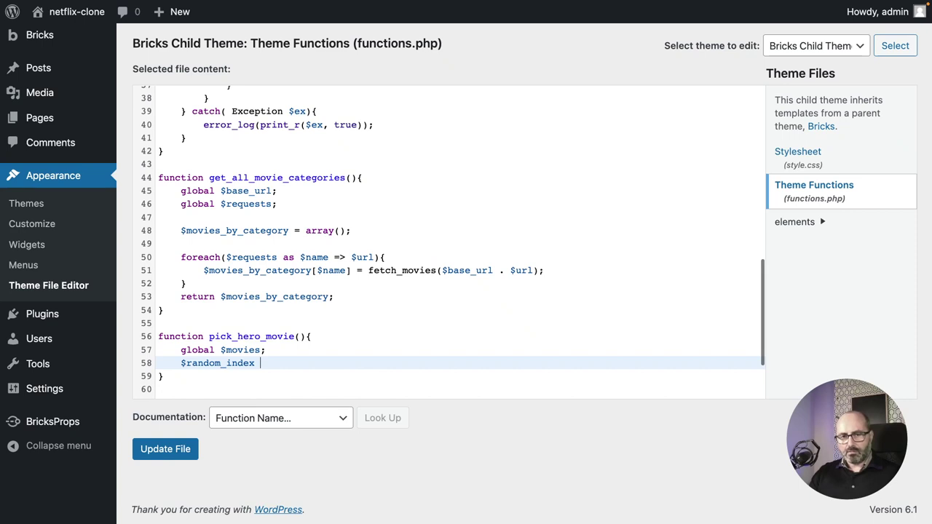
{"action": "type", "text": "="}
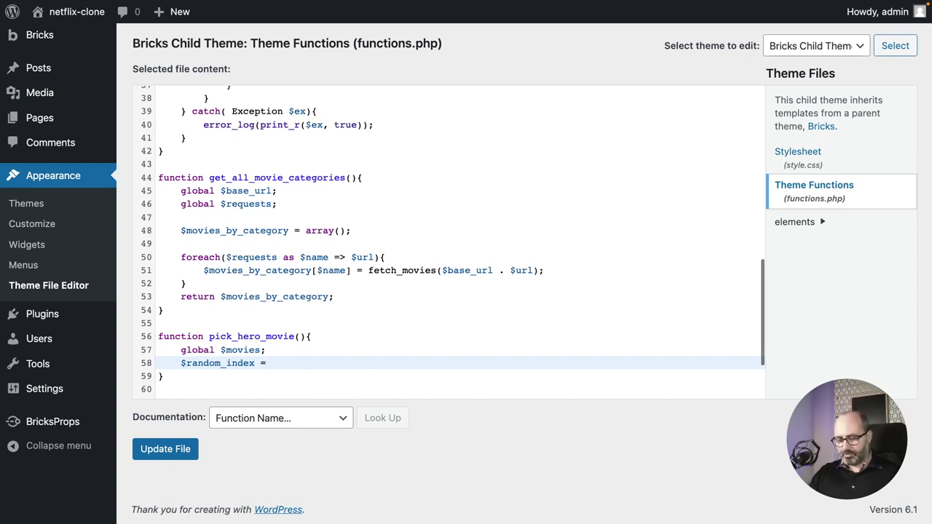
{"action": "type", "text": " random"}
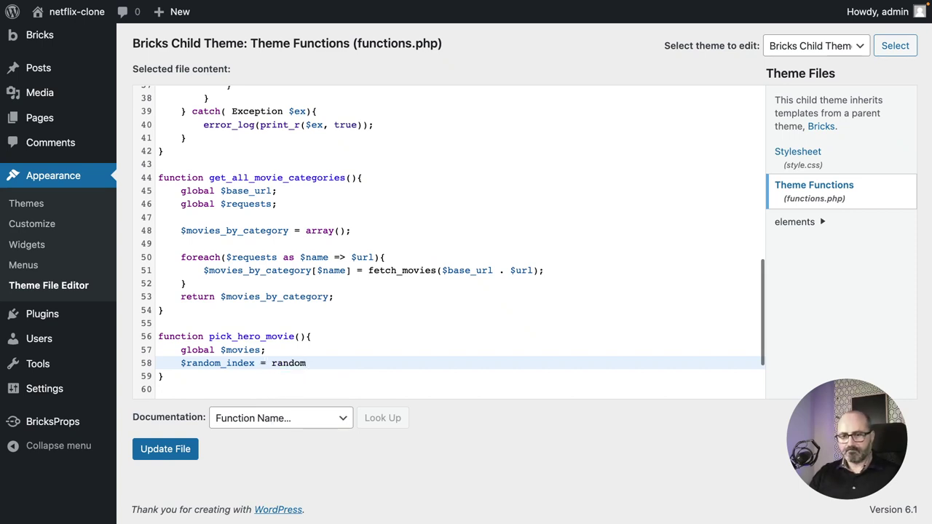
{"action": "type", "text": "_int"}
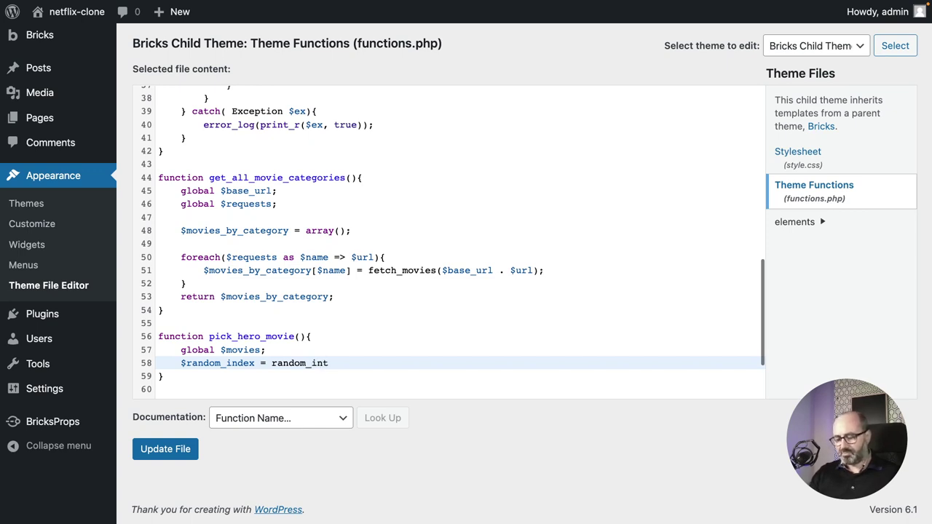
{"action": "type", "text": "("}
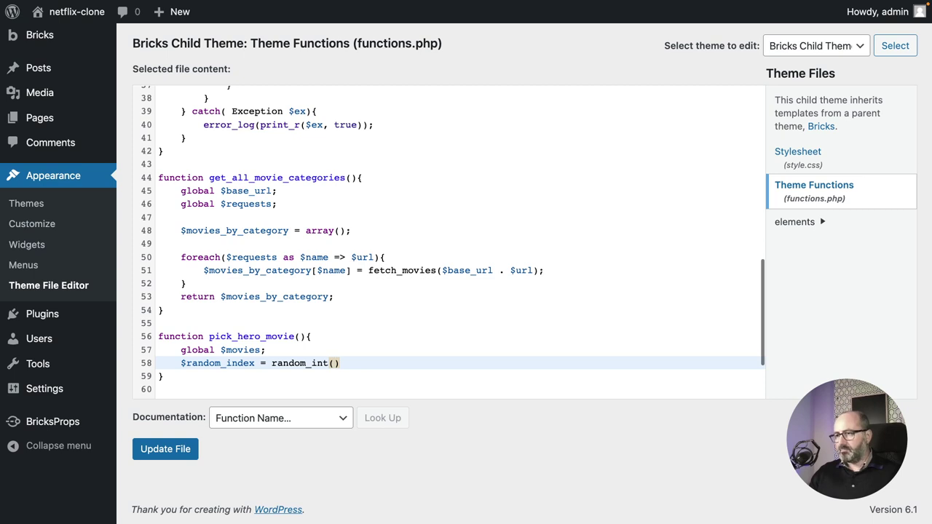
{"action": "type", "text": "0"}
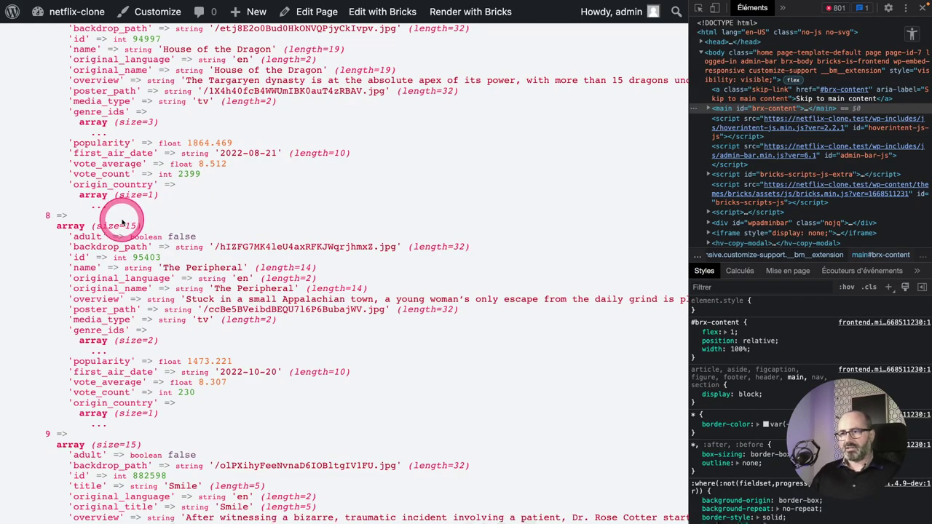
{"action": "scroll", "coordinate": [124, 226], "scroll_direction": "up", "scroll_amount": 6}
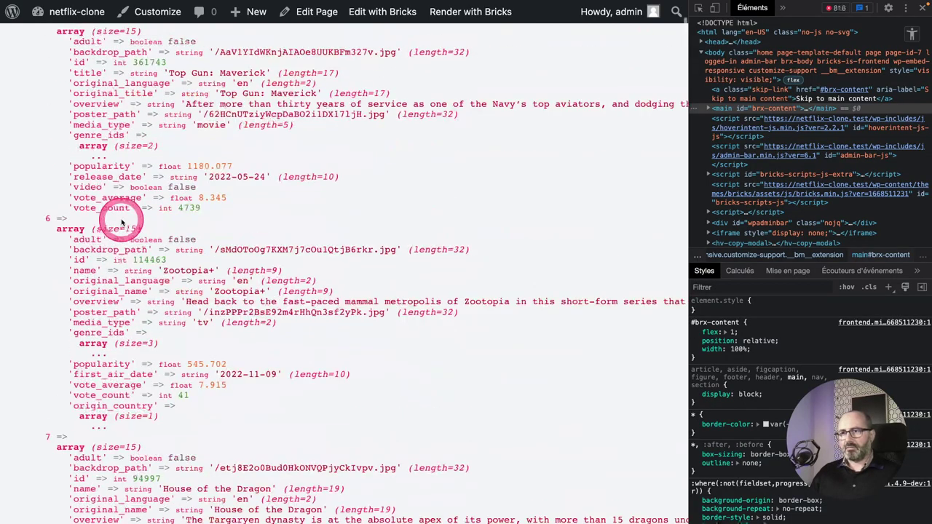
{"action": "scroll", "coordinate": [121, 222], "scroll_direction": "up", "scroll_amount": 10}
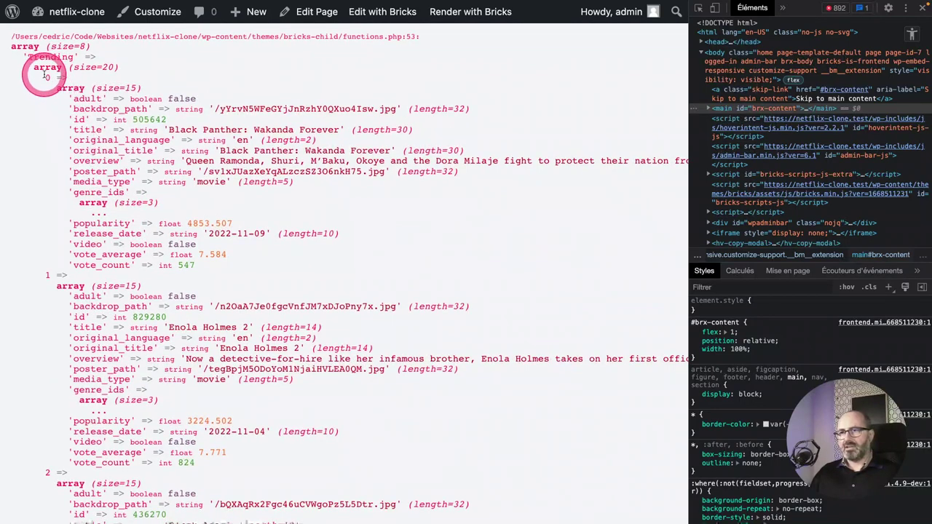
{"action": "double_click", "coordinate": [48, 77]}
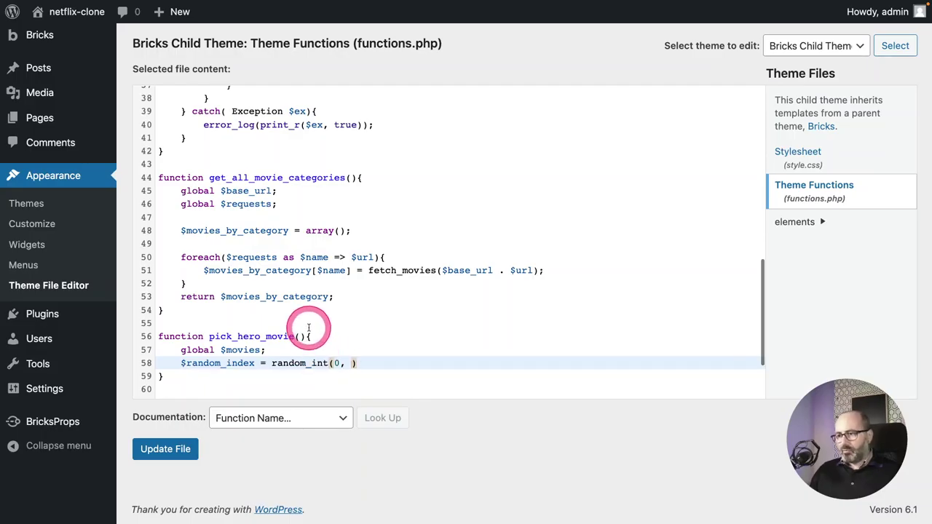
{"action": "type", "text": "count"}
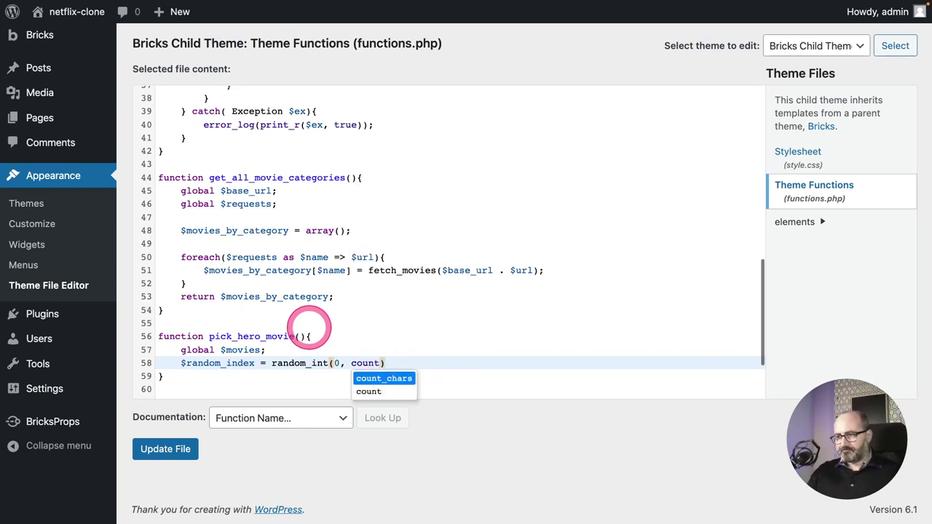
{"action": "type", "text": "("}
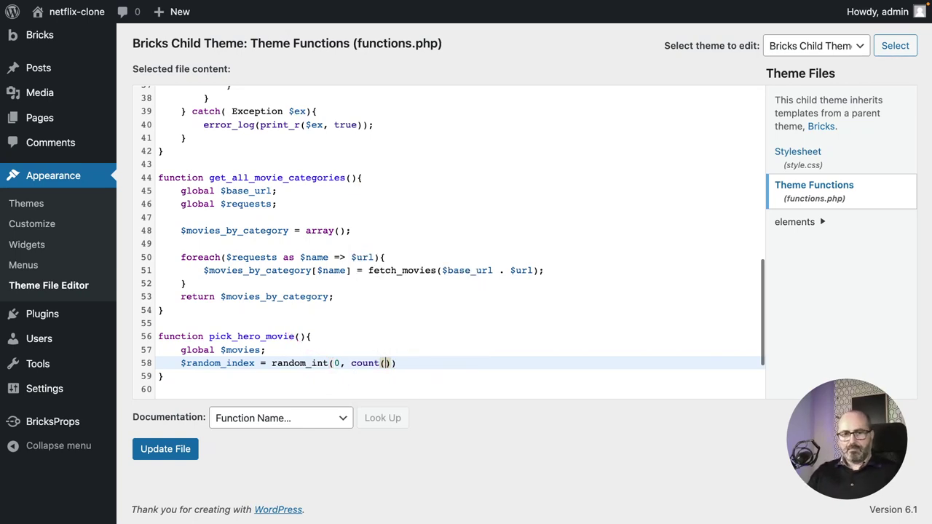
{"action": "type", "text": "$movies"}
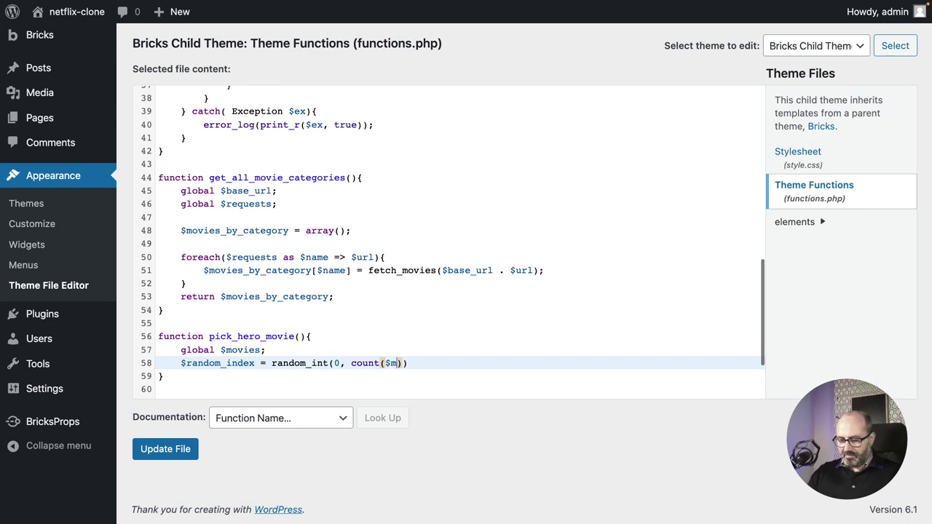
{"action": "type", "text": "["}
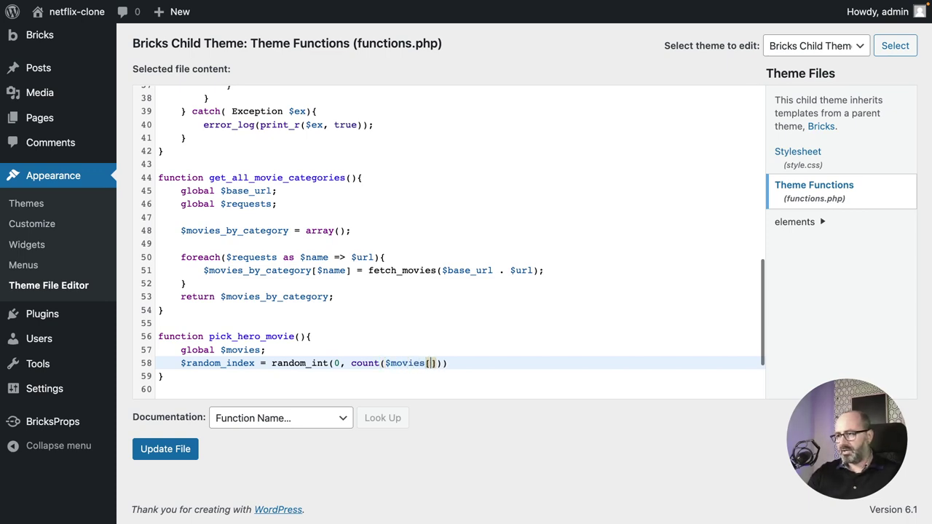
{"action": "type", "text": "'"}
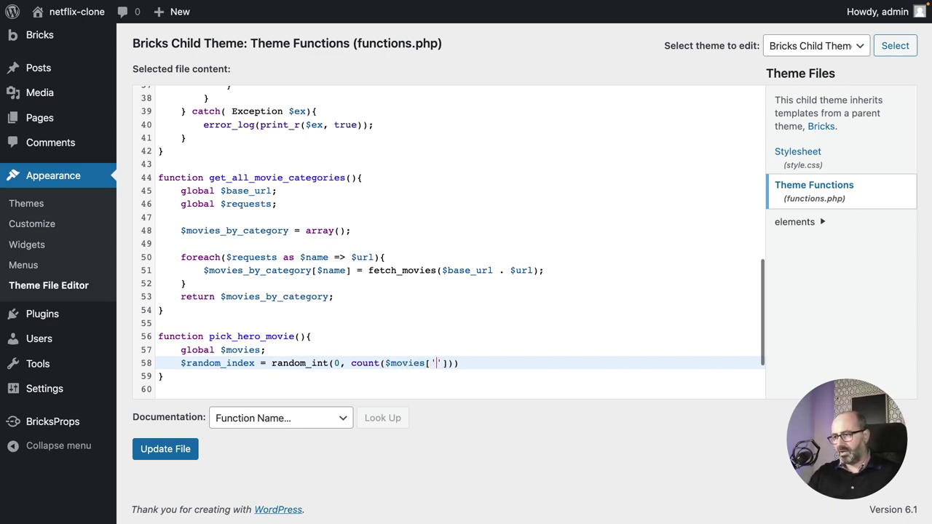
{"action": "type", "text": "NetflixOrigi"}
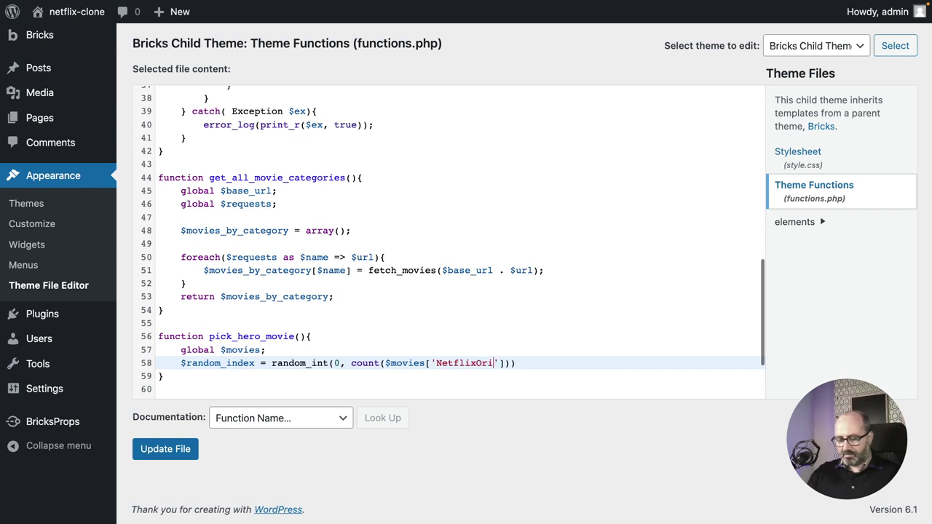
{"action": "type", "text": "nals"}
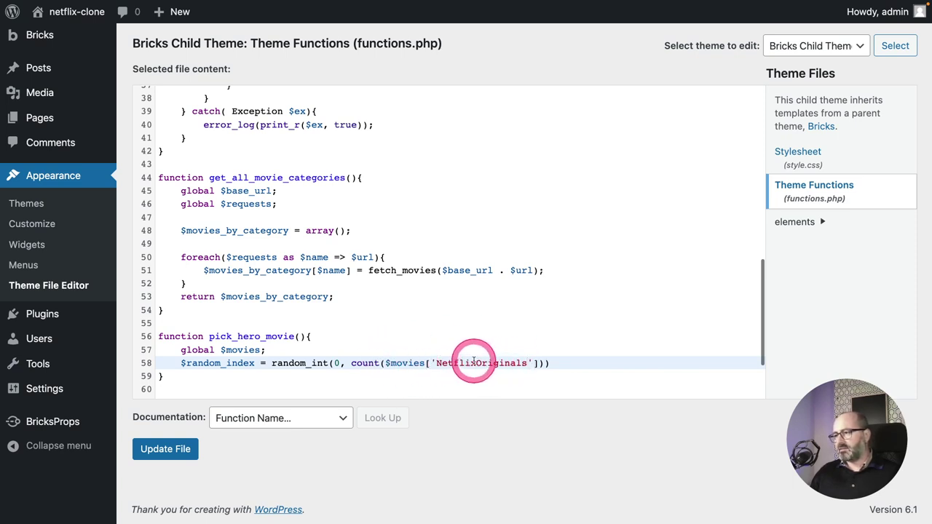
{"action": "left_click", "coordinate": [538, 363]}
{"action": "type", "text": "-"}
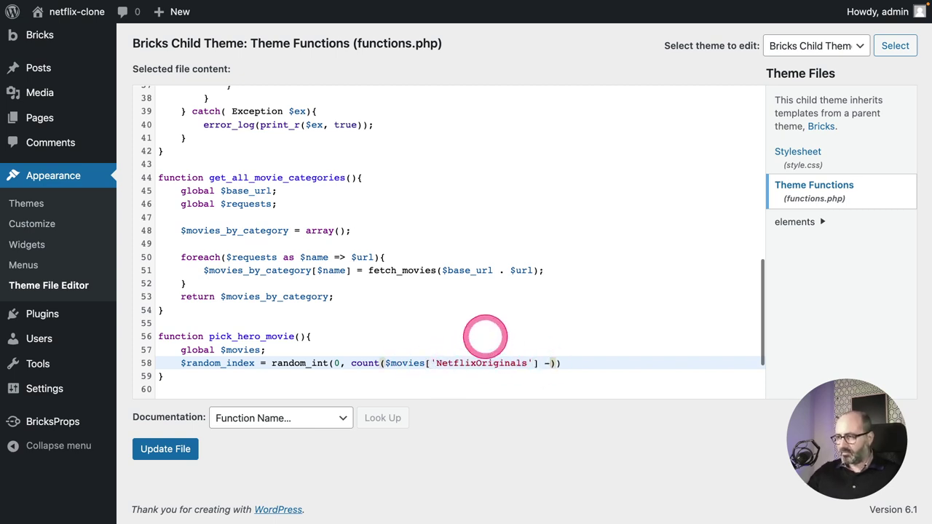
{"action": "type", "text": " 1"}
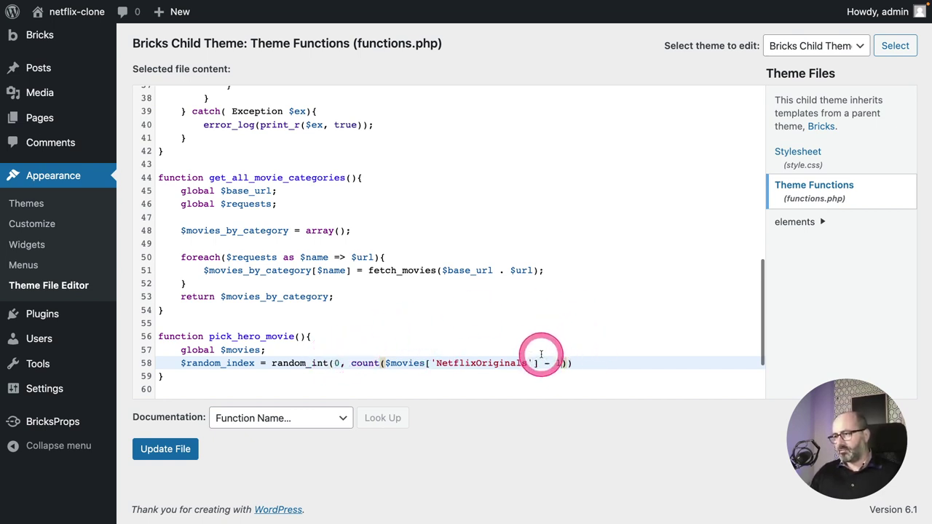
{"action": "left_click", "coordinate": [584, 363]}
{"action": "type", "text": ";"}
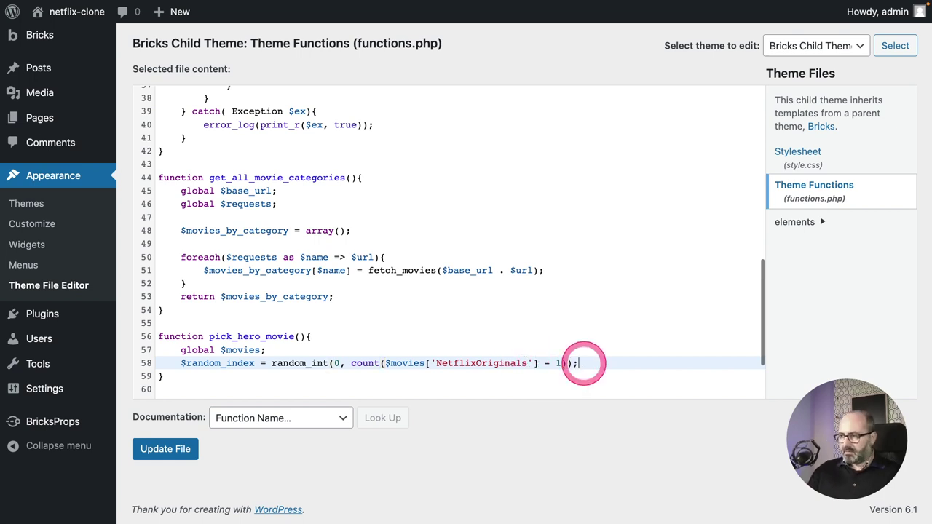
Return $movies['NetflixOriginals'][$random_index] from pick_hero_movie.
{"action": "key", "text": "Return"}
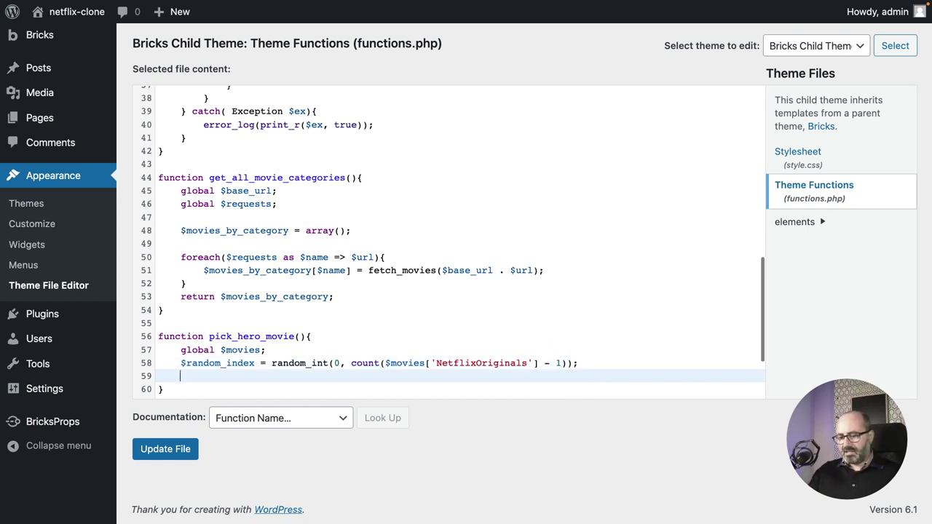
{"action": "type", "text": "return"}
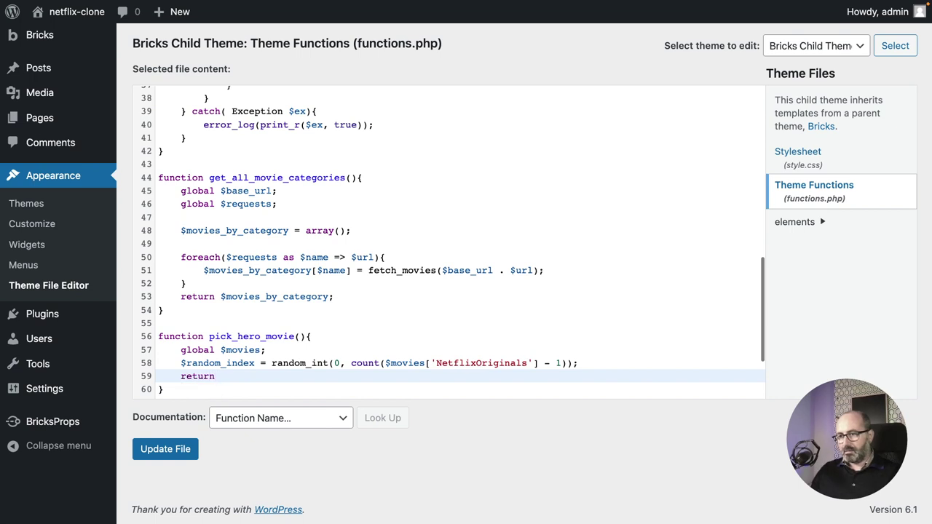
{"action": "left_click", "coordinate": [582, 368]}
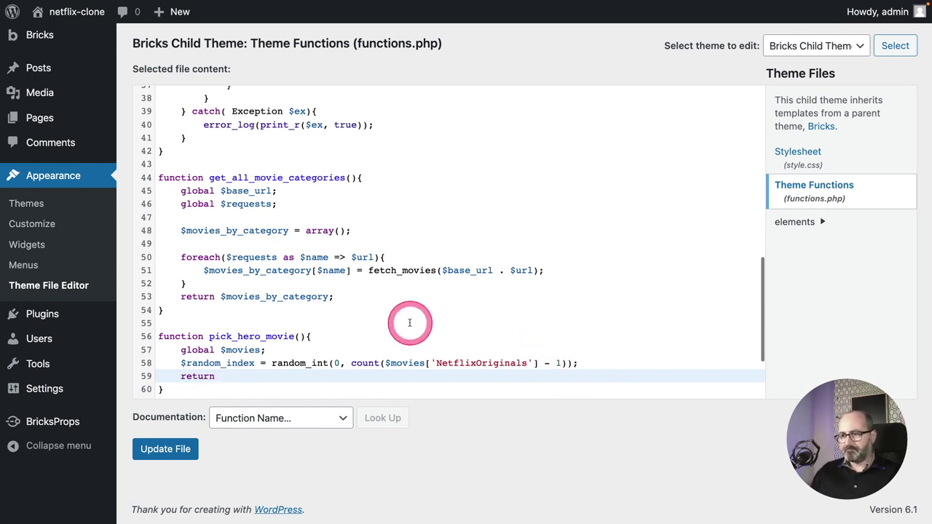
{"action": "type", "text": "$"}
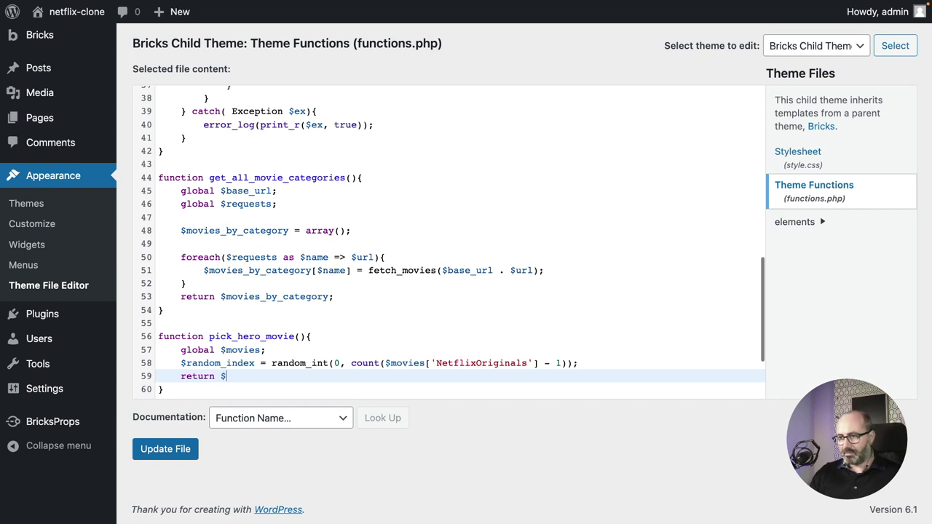
{"action": "type", "text": "movies['']"}
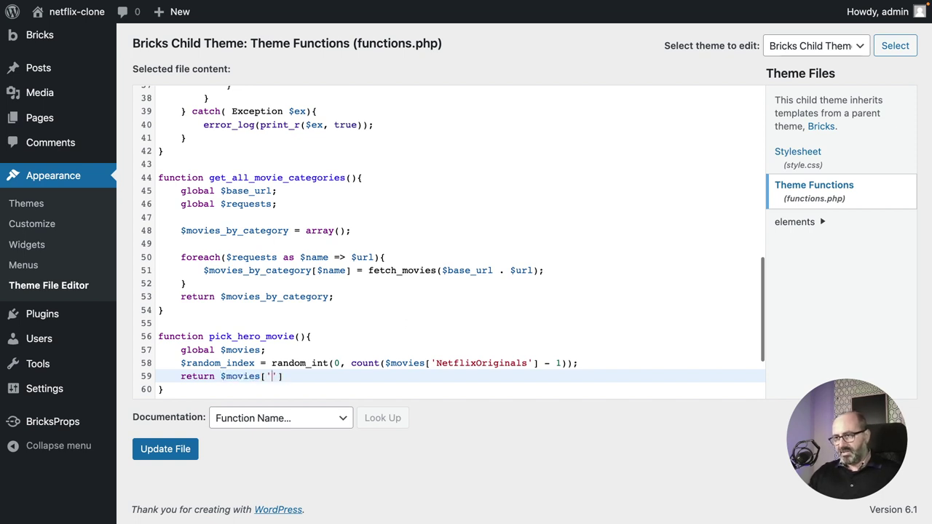
{"action": "type", "text": "NetflixOrigin"}
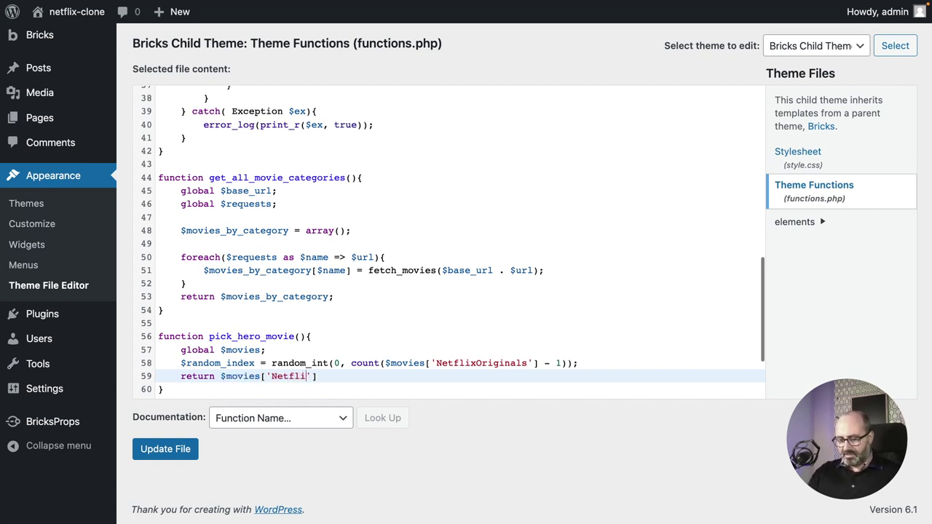
{"action": "type", "text": "als"}
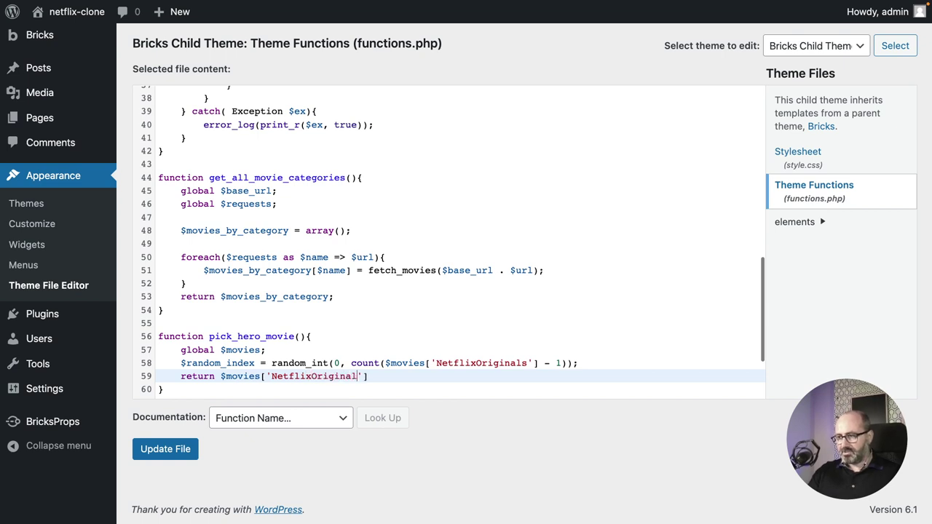
{"action": "key", "text": "End"}
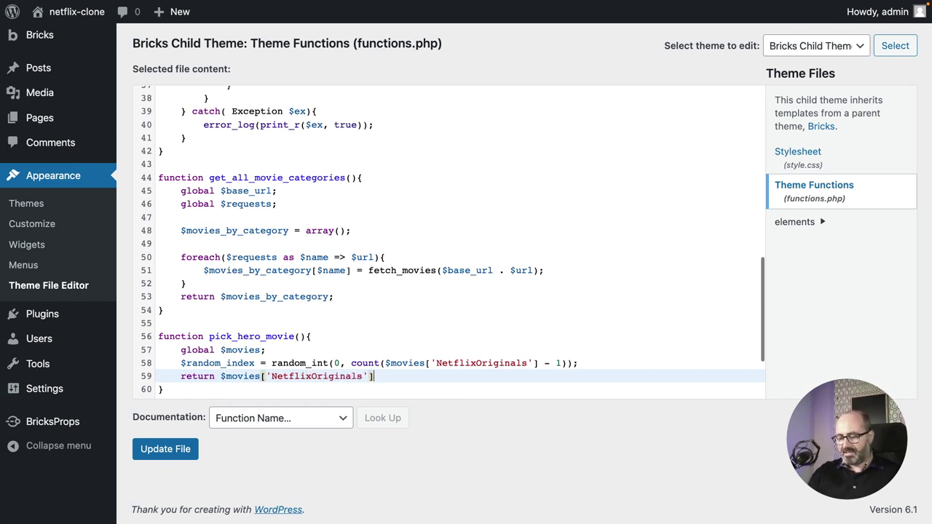
{"action": "type", "text": "["}
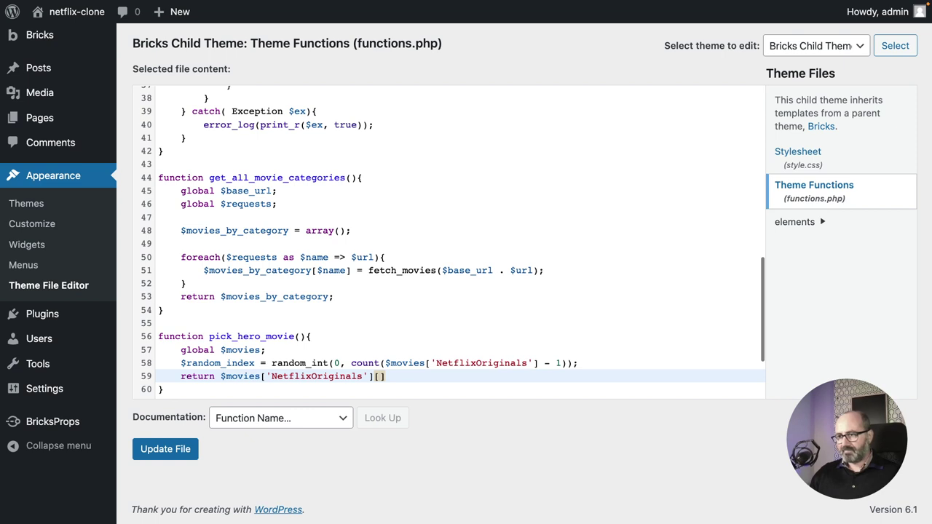
{"action": "type", "text": "$"}
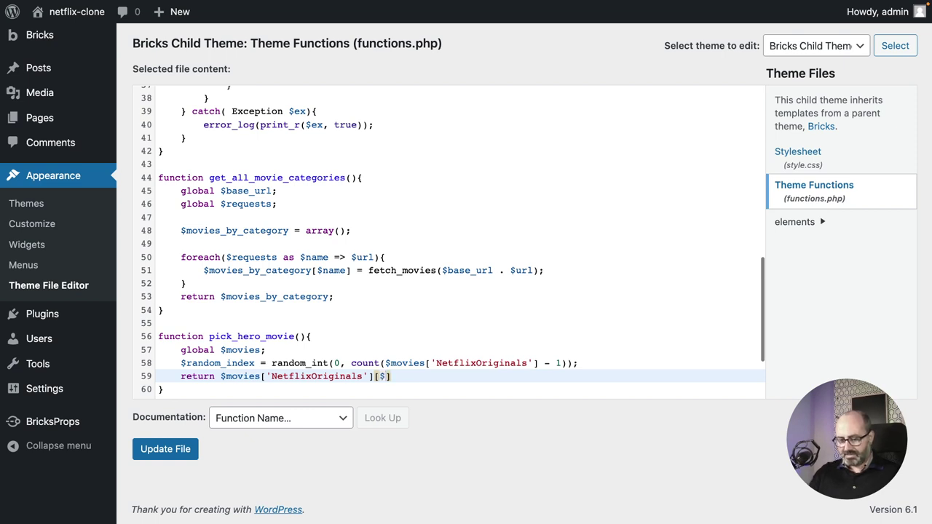
{"action": "type", "text": "random"}
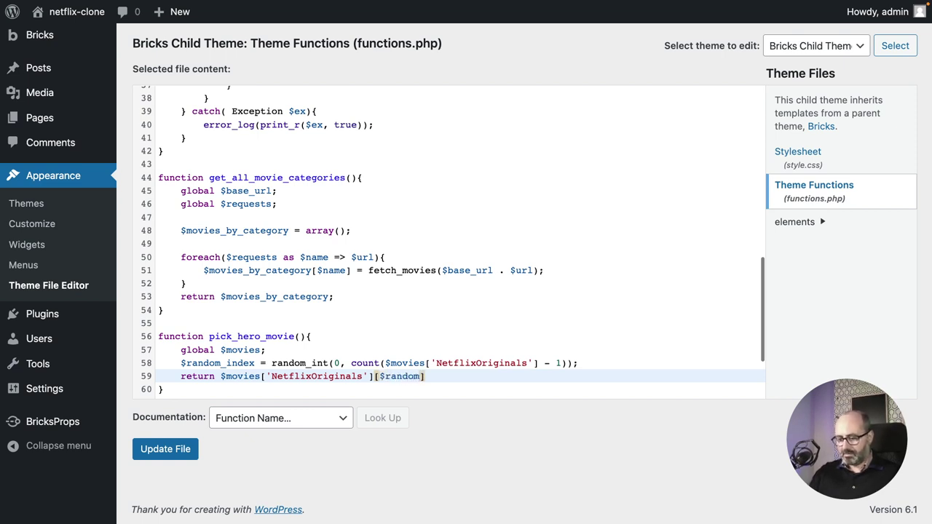
{"action": "type", "text": "_index"}
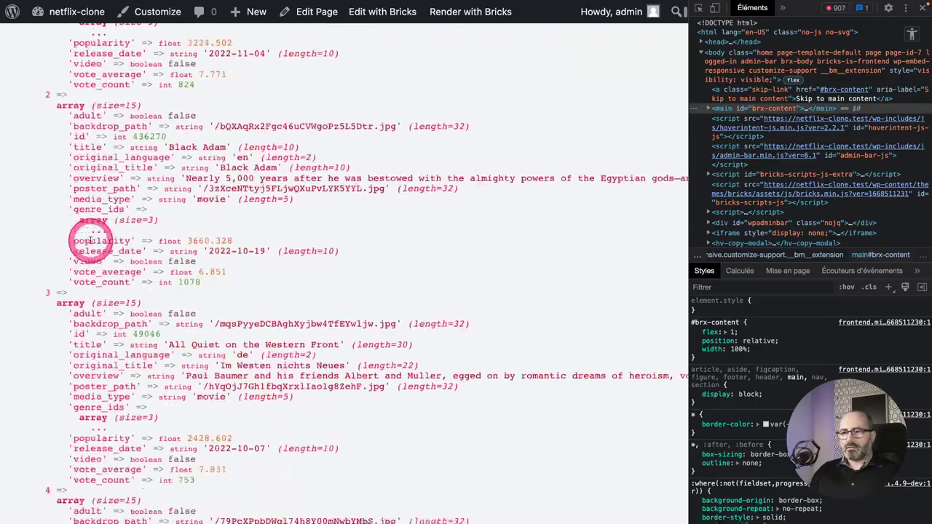
Scroll the movie dump and highlight the full index 4 entry.
{"action": "scroll", "coordinate": [87, 240], "scroll_direction": "down", "scroll_amount": 10}
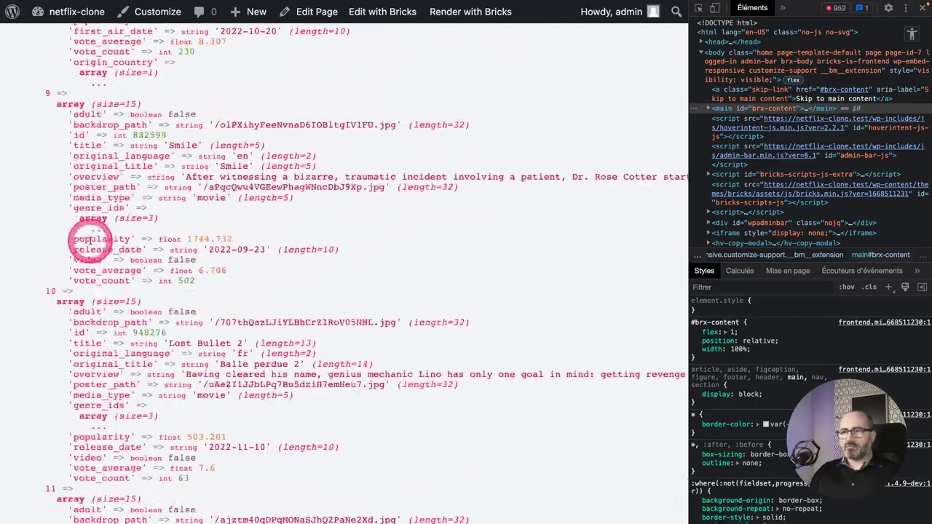
{"action": "scroll", "coordinate": [91, 240], "scroll_direction": "down", "scroll_amount": 20}
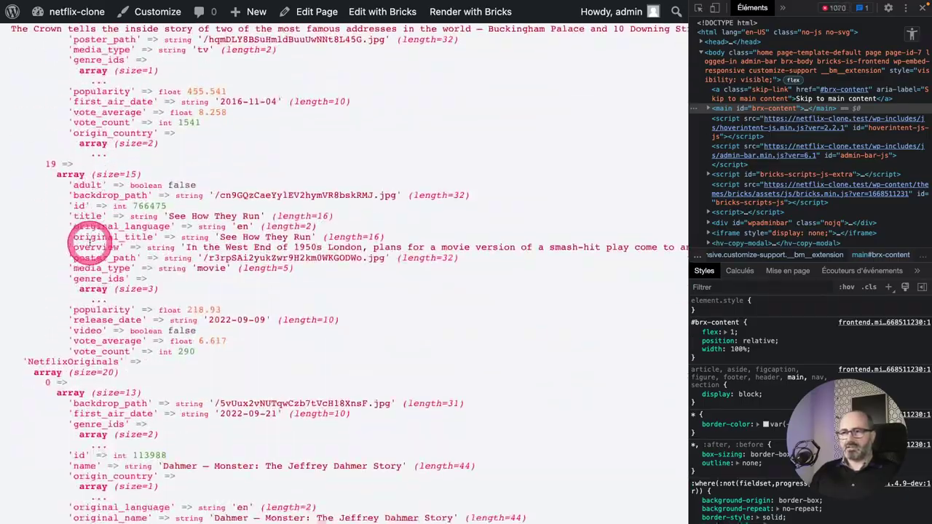
{"action": "scroll", "coordinate": [89, 243], "scroll_direction": "down", "scroll_amount": 3}
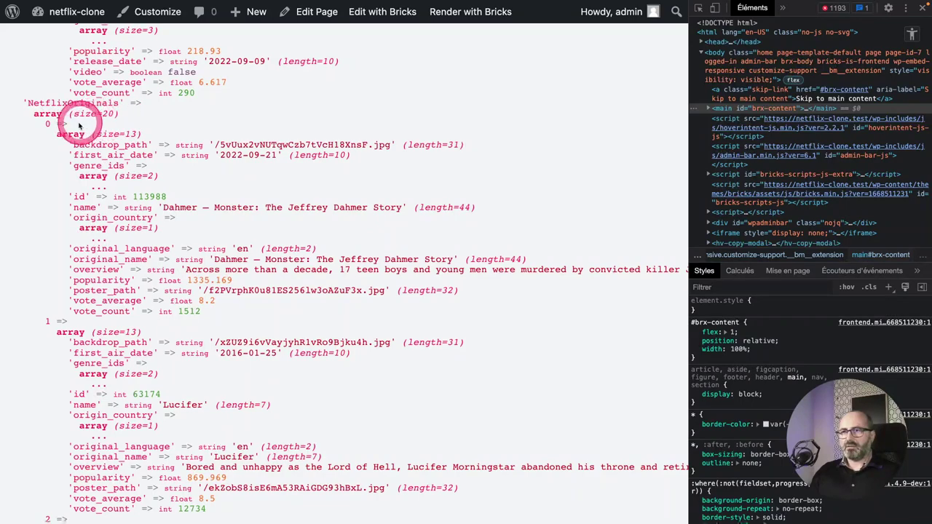
{"action": "scroll", "coordinate": [57, 297], "scroll_direction": "down", "scroll_amount": 11}
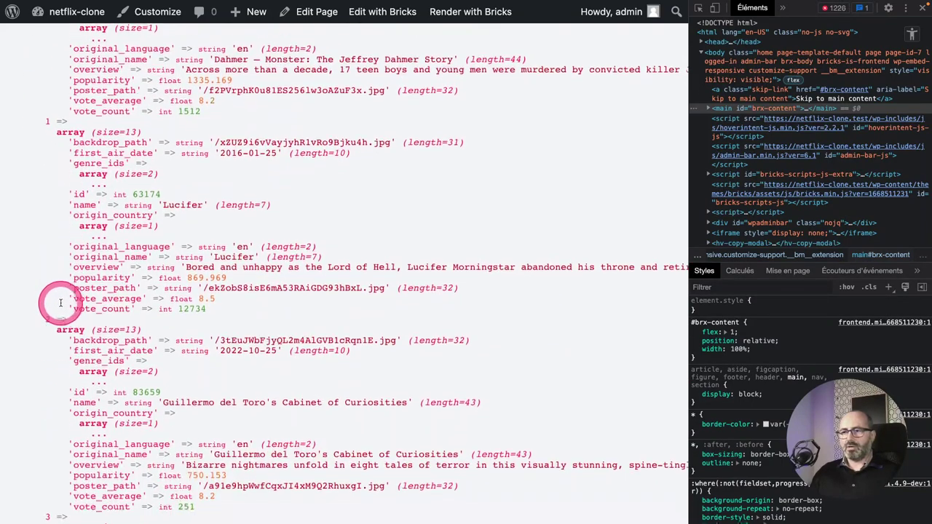
{"action": "scroll", "coordinate": [59, 302], "scroll_direction": "down", "scroll_amount": 4}
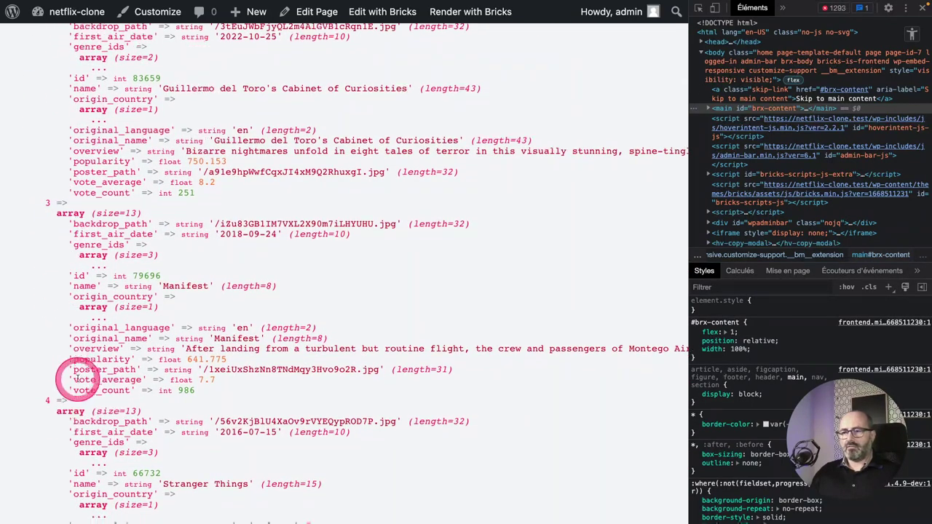
{"action": "double_click", "coordinate": [47, 353]}
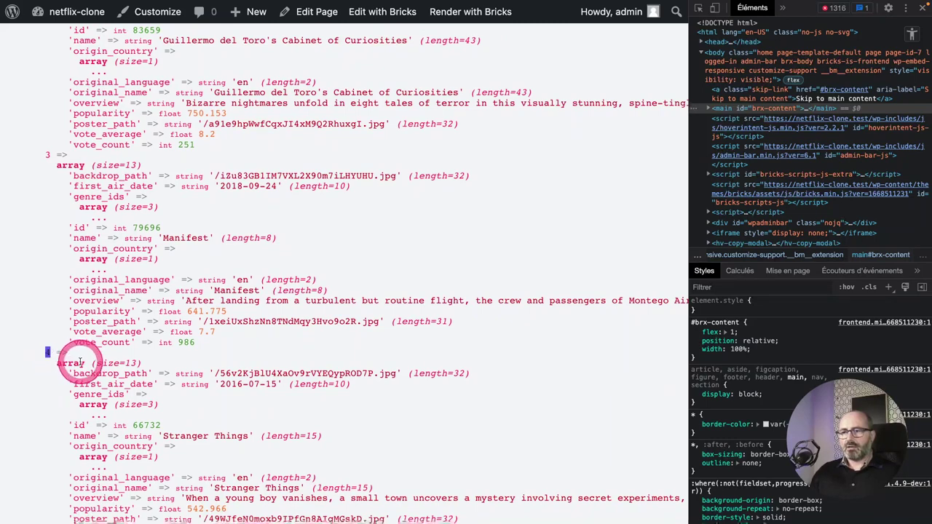
{"action": "scroll", "coordinate": [80, 361], "scroll_direction": "down", "scroll_amount": 2}
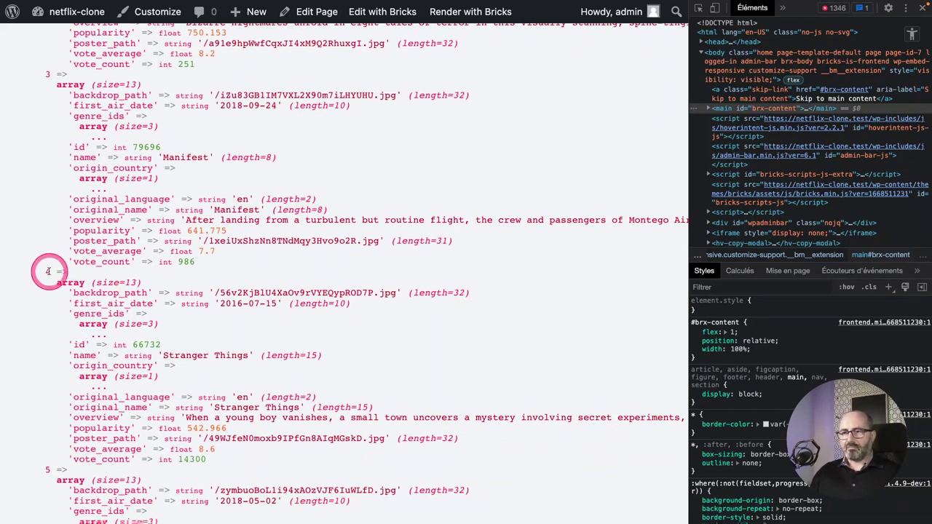
{"action": "left_click_drag", "start_coordinate": [58, 284], "coordinate": [206, 460]}
Highlight the Stranger Things title, then try saving functions.php, rejected for a line-60 syntax error.
{"action": "scroll", "coordinate": [162, 334], "scroll_direction": "down", "scroll_amount": 2}
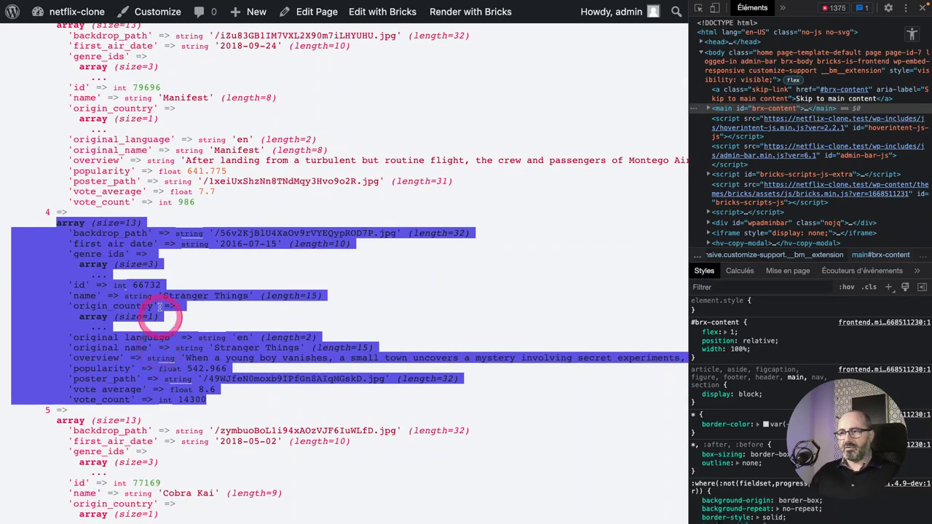
{"action": "left_click_drag", "start_coordinate": [166, 295], "coordinate": [250, 296]}
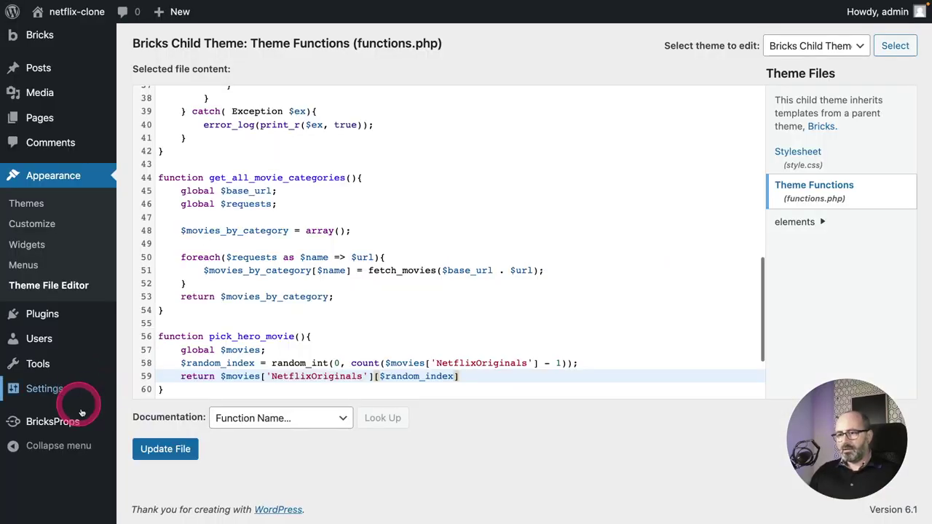
{"action": "left_click", "coordinate": [157, 448]}
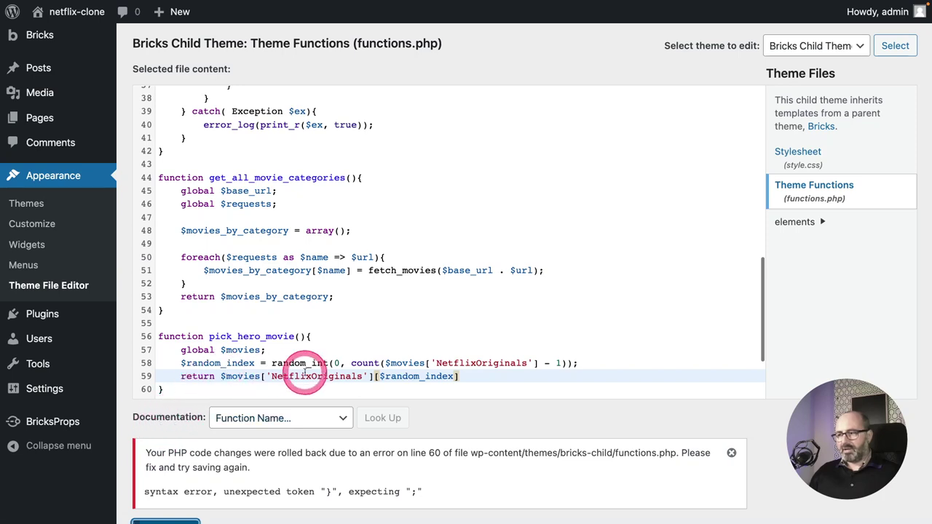
Add the missing semicolon to pick_hero_movie's return on line 59 and save functions.php.
{"action": "scroll", "coordinate": [320, 372], "scroll_direction": "down", "scroll_amount": 1}
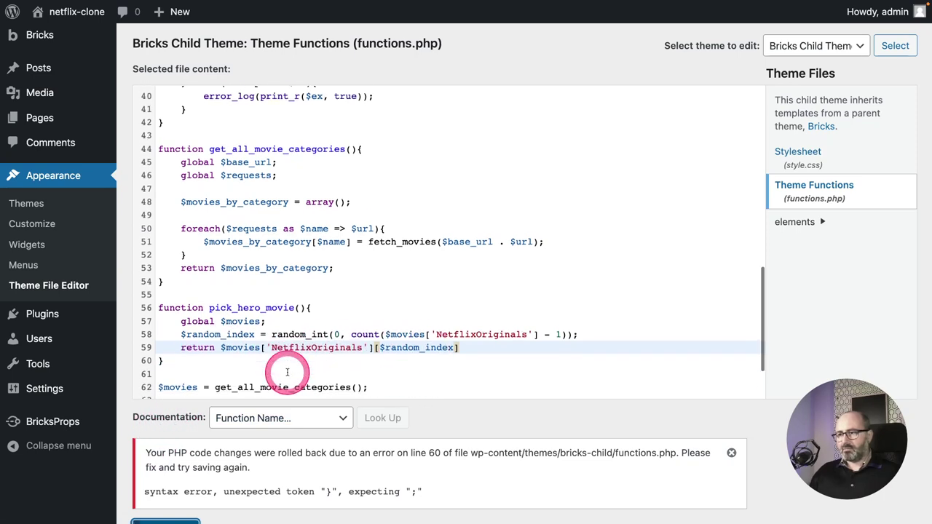
{"action": "left_click", "coordinate": [466, 337]}
{"action": "type", "text": ";"}
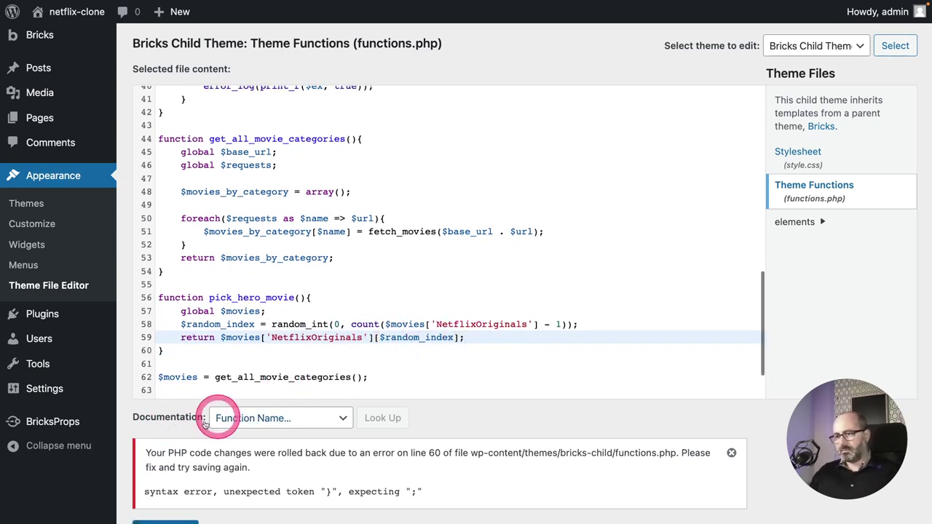
{"action": "scroll", "coordinate": [168, 471], "scroll_direction": "down", "scroll_amount": 2}
{"action": "left_click", "coordinate": [165, 474]}
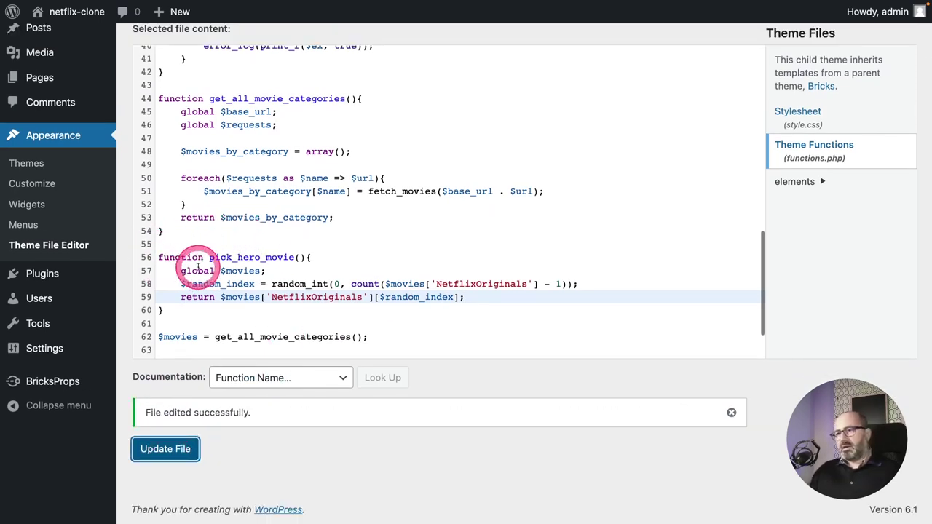
Insert blank lines after pick_hero_movie's closing brace on line 60.
{"action": "scroll", "coordinate": [260, 272], "scroll_direction": "down", "scroll_amount": 1}
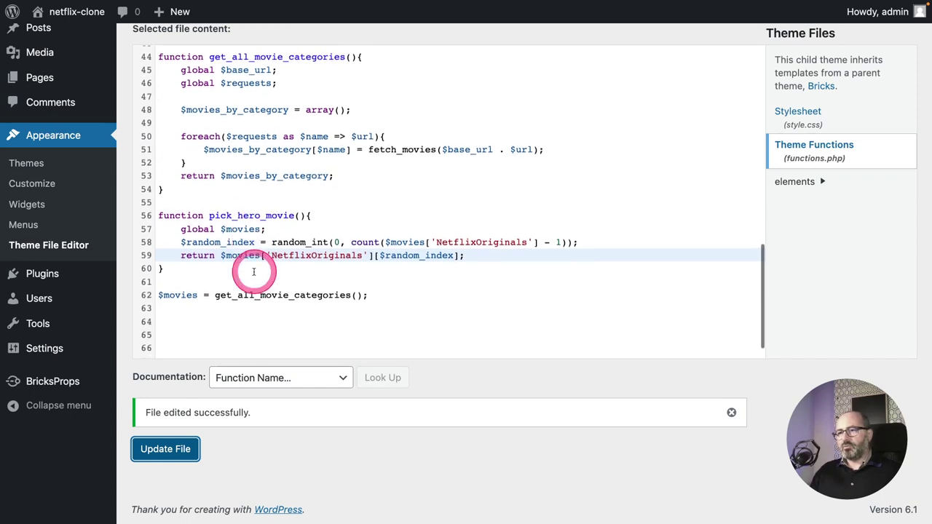
{"action": "left_click", "coordinate": [201, 269]}
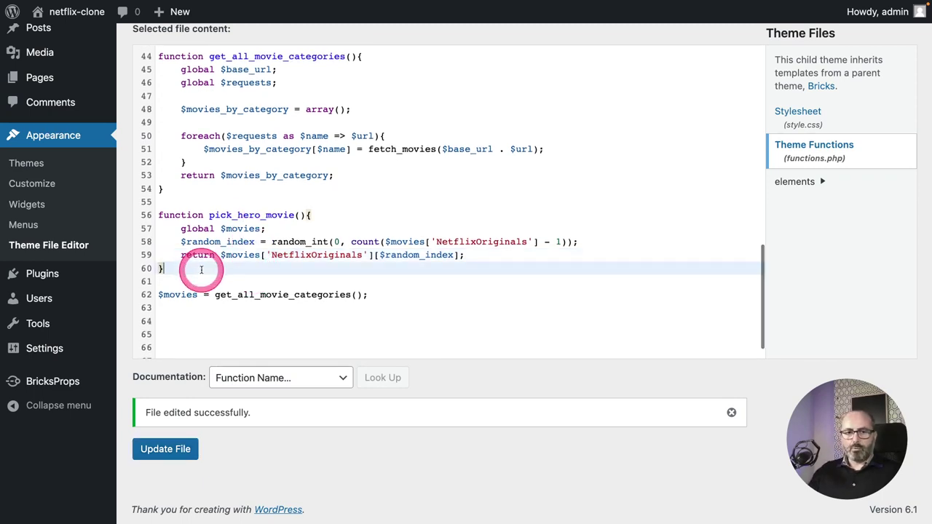
{"action": "key", "text": "Return"}
{"action": "key", "text": "Return"}
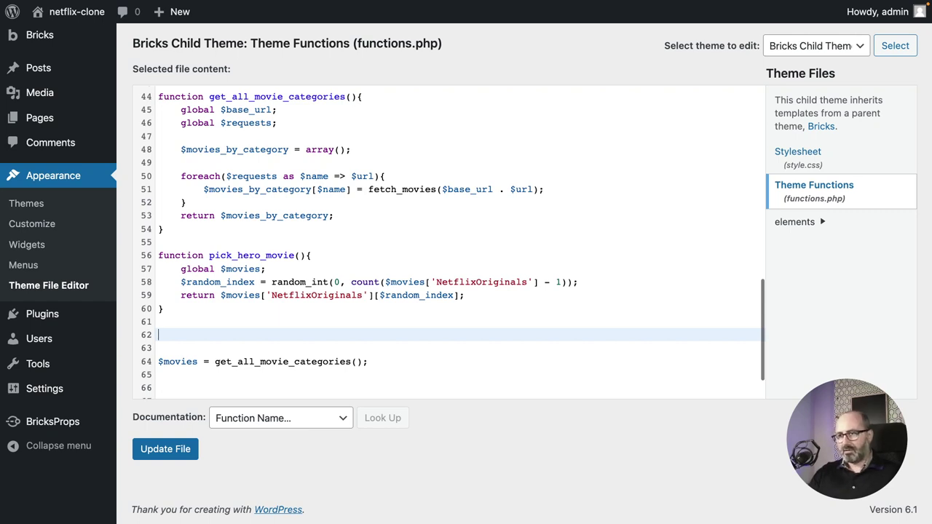
Start a new get_hero_image() function declaring global $hero_movie.
{"action": "type", "text": "function"}
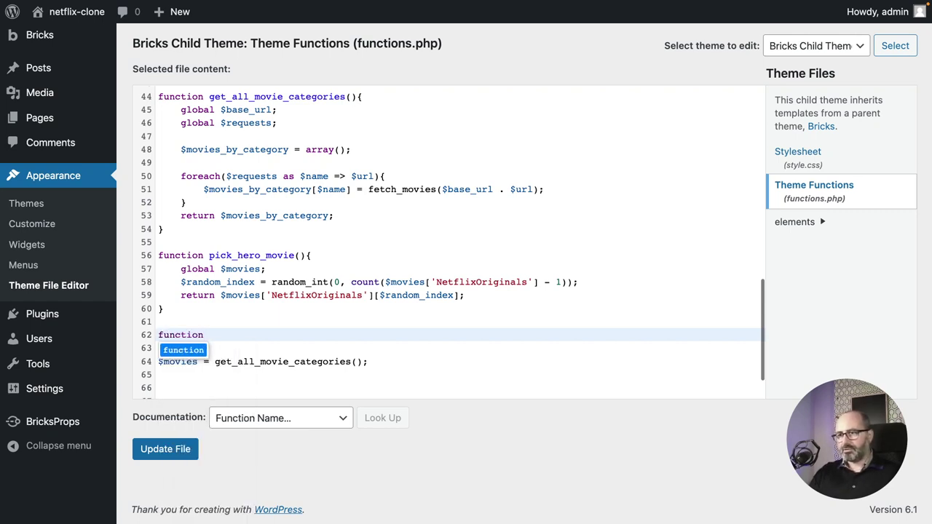
{"action": "type", "text": " get"}
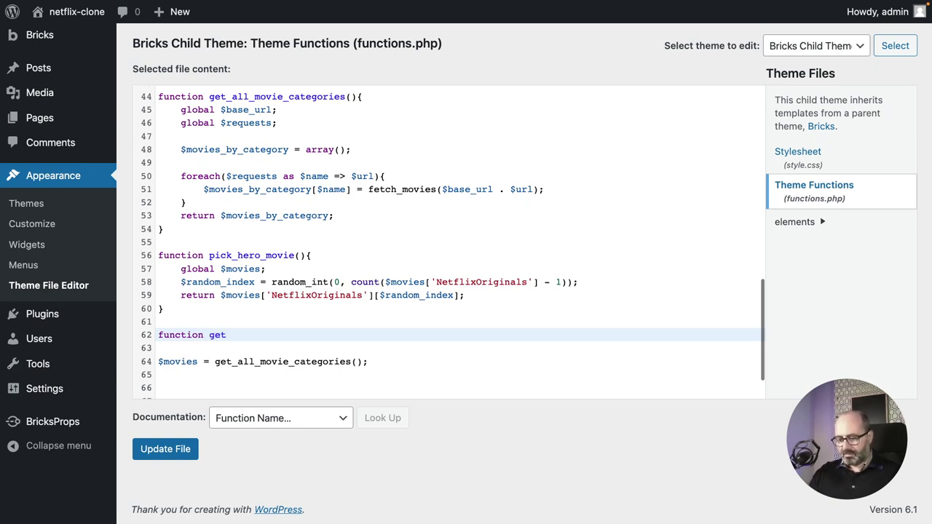
{"action": "type", "text": "_hero"}
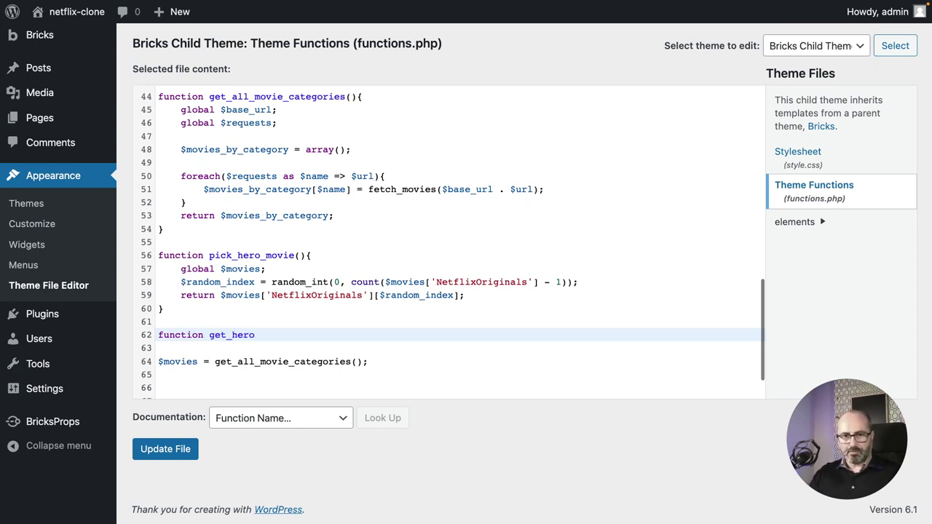
{"action": "type", "text": "_image"}
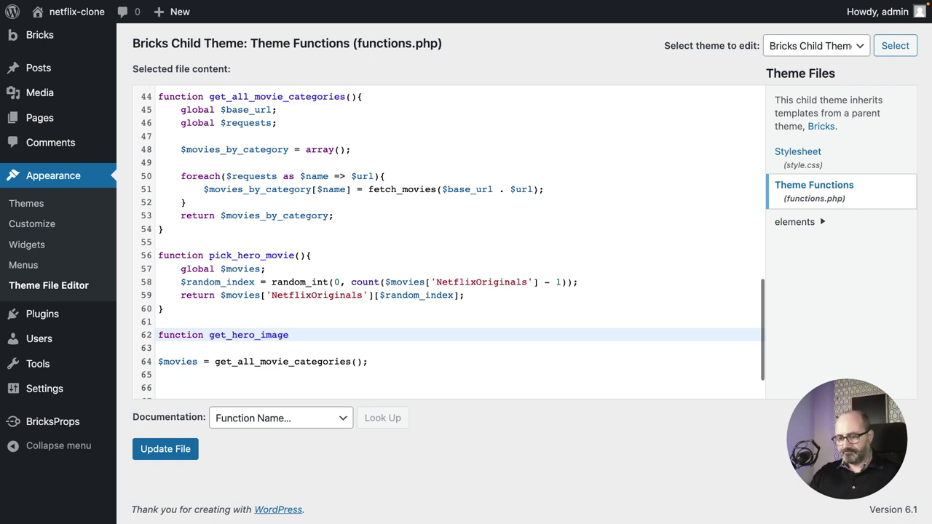
{"action": "type", "text": "()"}
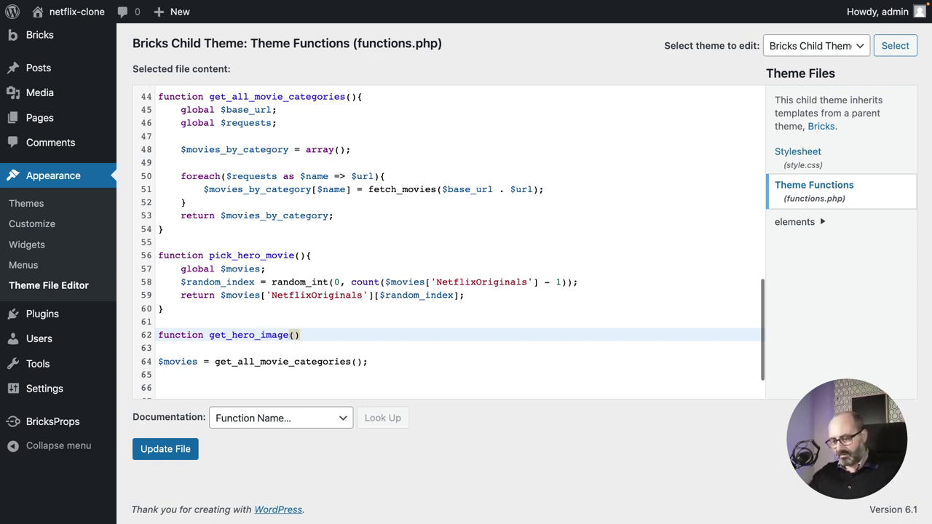
{"action": "type", "text": "{"}
{"action": "key", "text": "Return"}
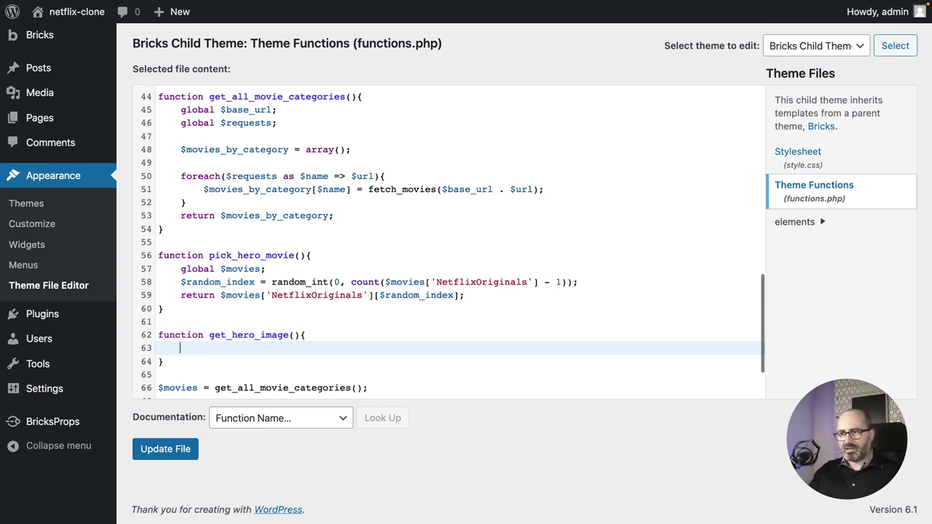
{"action": "type", "text": "global"}
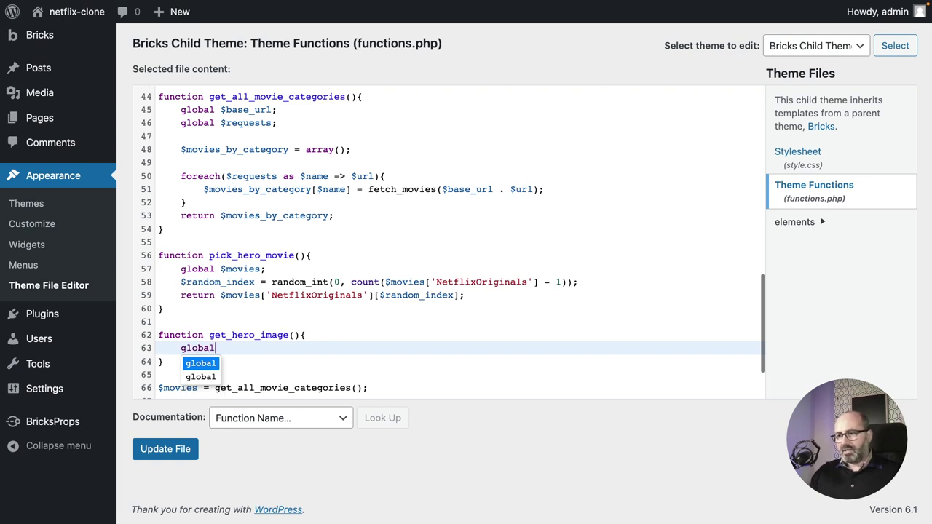
{"action": "scroll", "coordinate": [228, 281], "scroll_direction": "down", "scroll_amount": 1}
{"action": "type", "text": "$hero"}
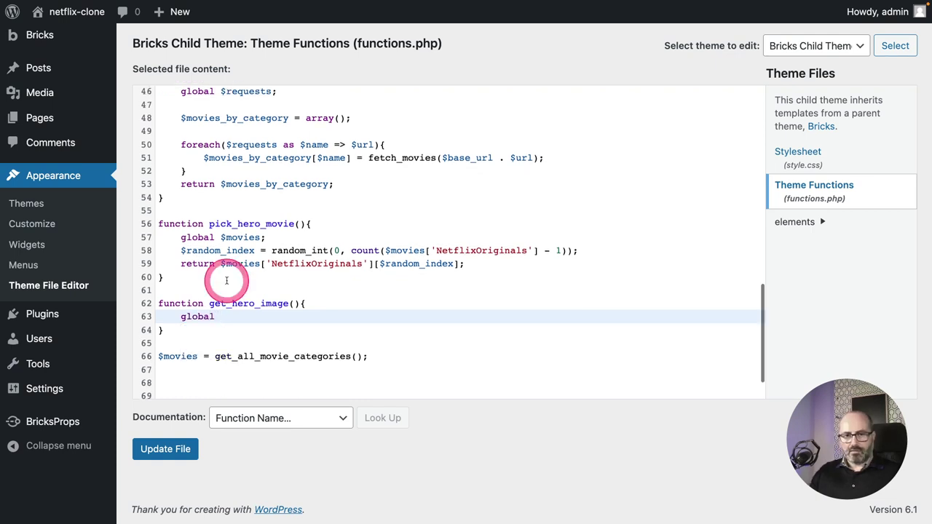
{"action": "type", "text": "_movie"}
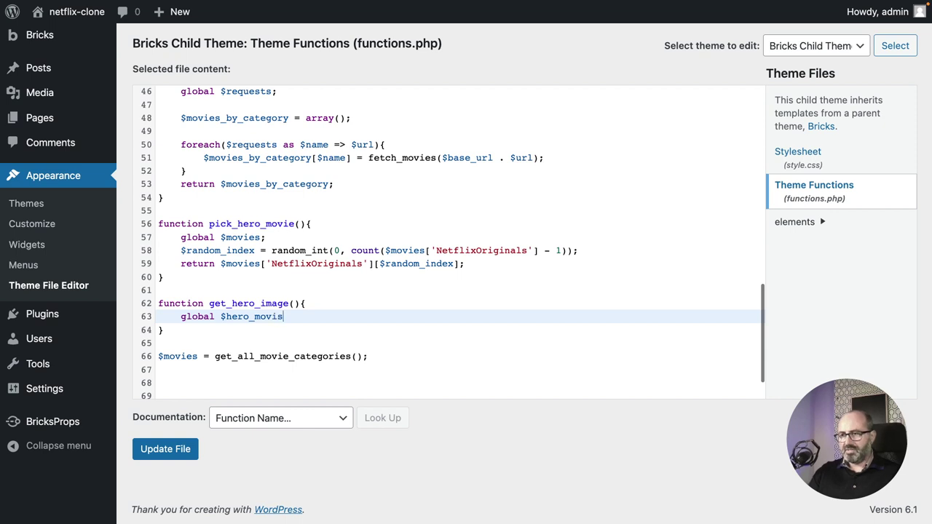
{"action": "type", "text": "e"}
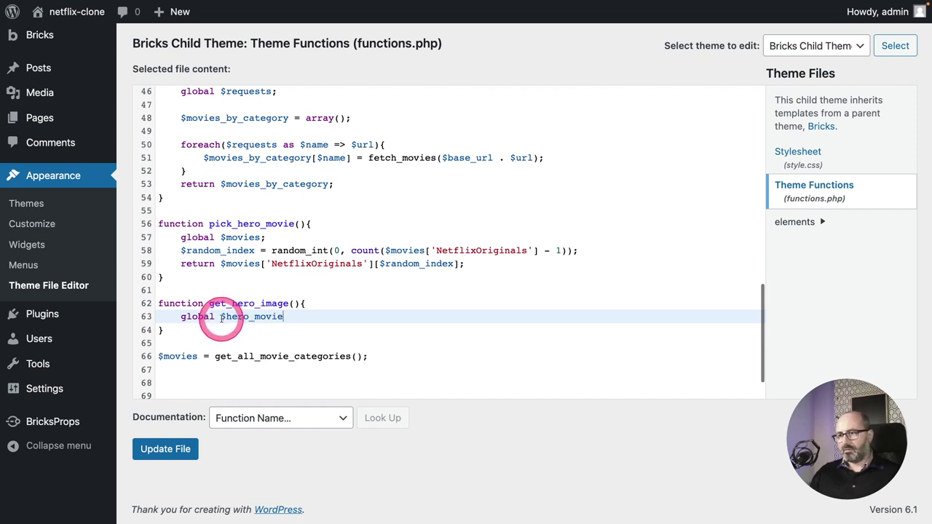
Add '$hero_movie = pick_hero_movie();' on line 67, below the $movies assignment.
{"action": "double_click", "coordinate": [240, 318]}
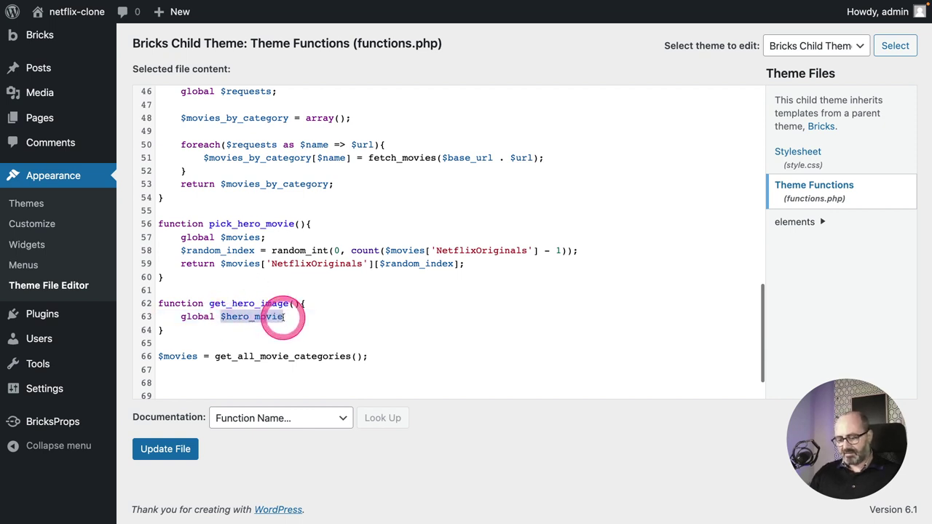
{"action": "left_click", "coordinate": [223, 356]}
{"action": "left_click", "coordinate": [387, 356]}
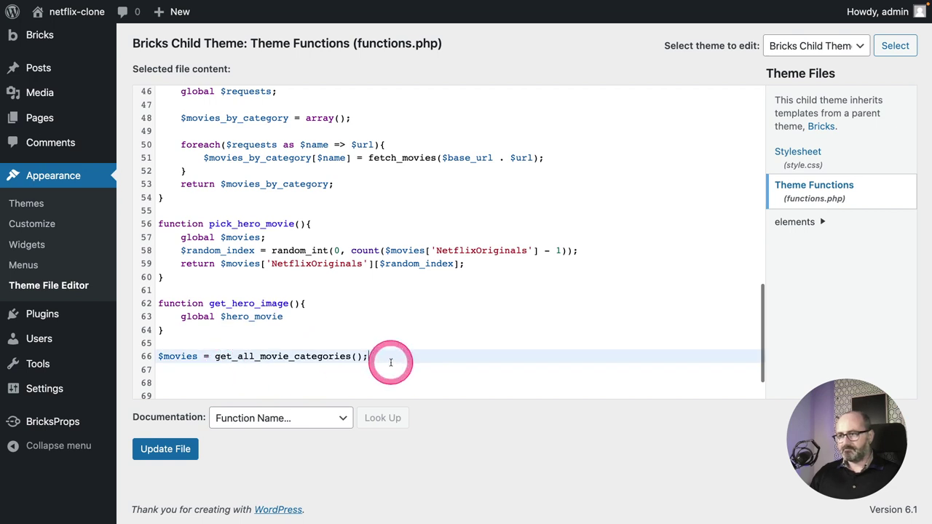
{"action": "key", "text": "Return"}
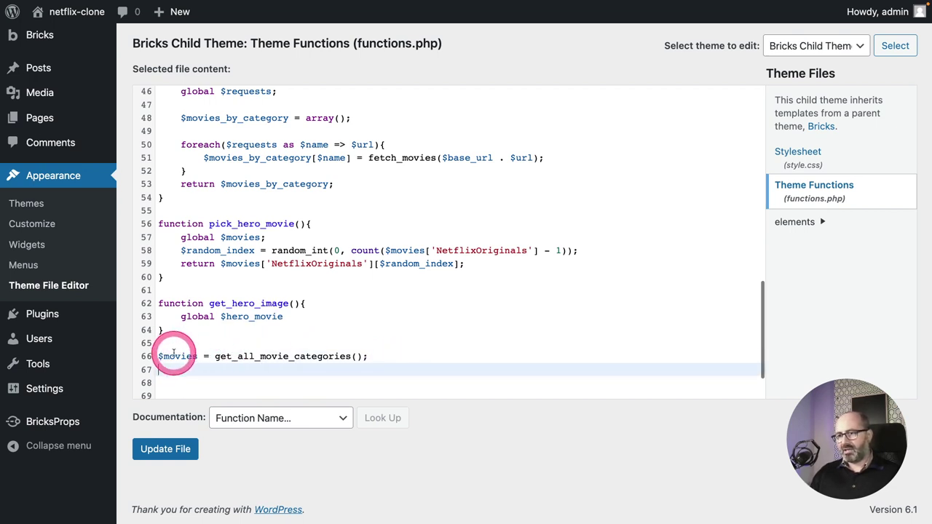
{"action": "type", "text": "$hero_movie"}
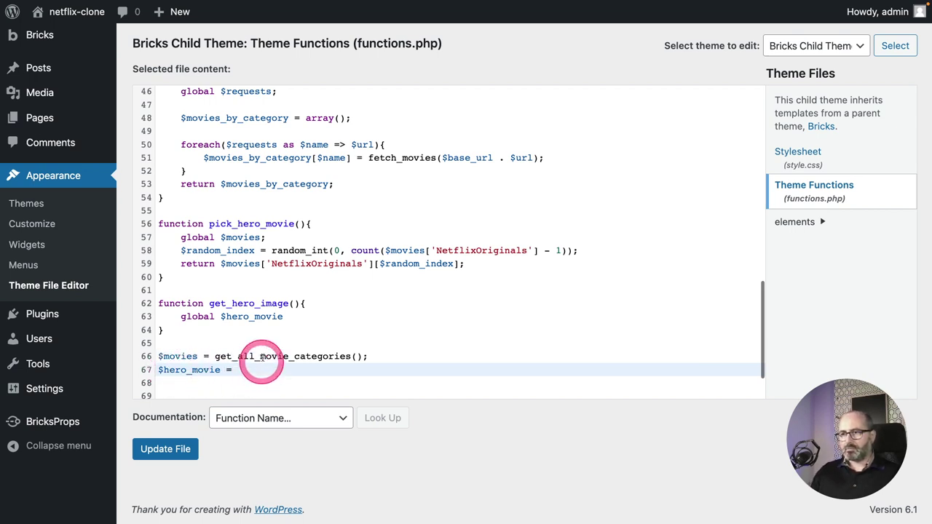
{"action": "left_click_drag", "start_coordinate": [210, 223], "coordinate": [305, 223]}
{"action": "key", "text": "ctrl+c"}
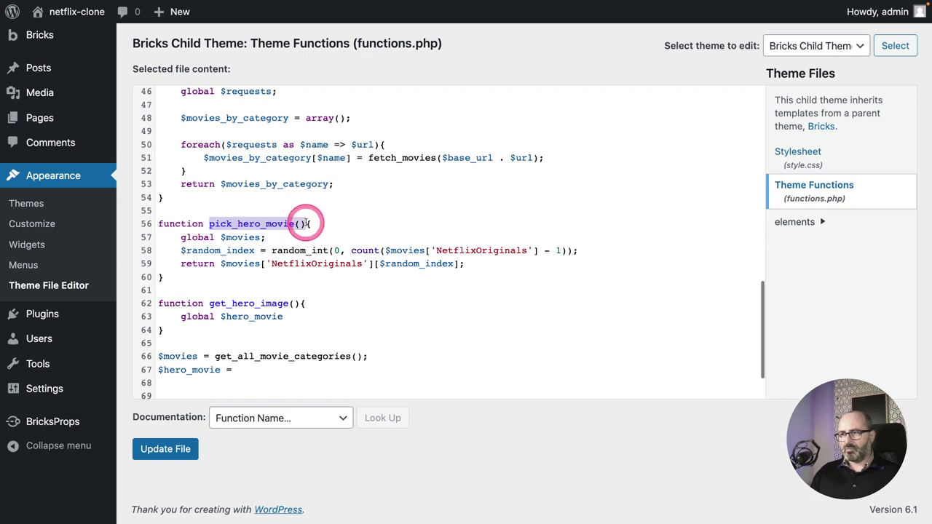
{"action": "left_click", "coordinate": [266, 369]}
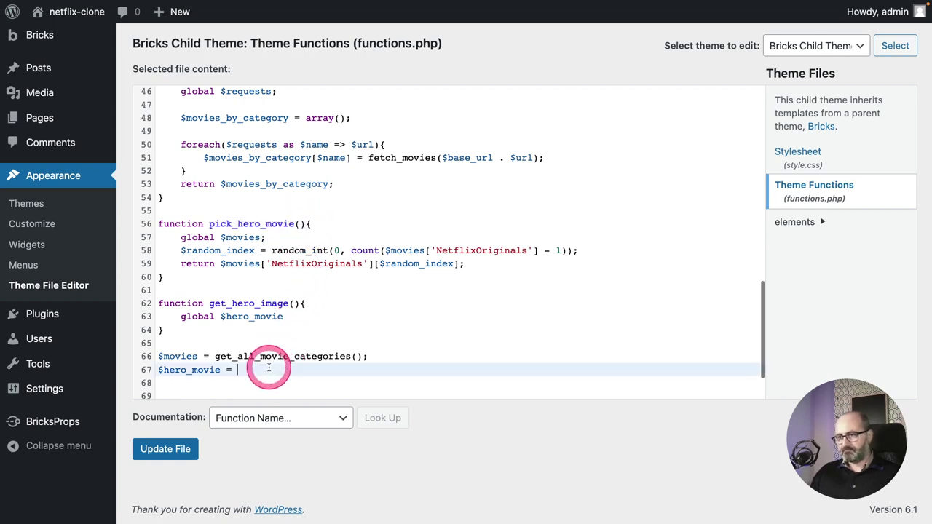
{"action": "key", "text": "ctrl+v"}
{"action": "type", "text": ";"}
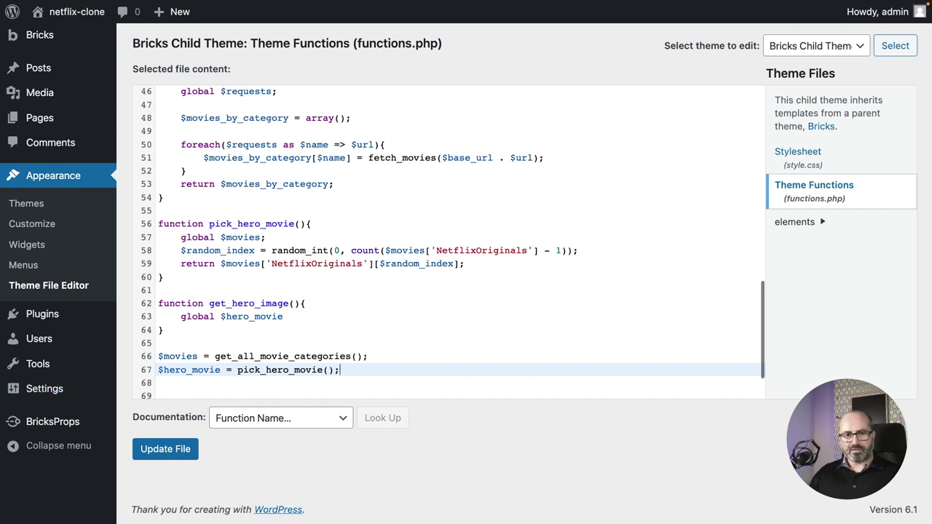
End the global $hero_movie line with a semicolon and add 'global $images_base_url;' below it.
{"action": "left_click", "coordinate": [283, 316]}
{"action": "type", "text": ";"}
{"action": "key", "text": "Return"}
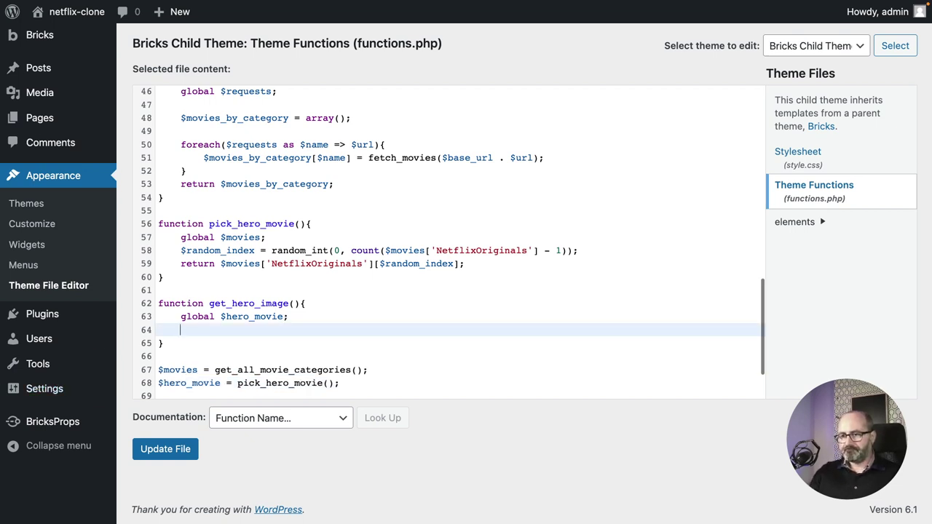
{"action": "type", "text": "glo"}
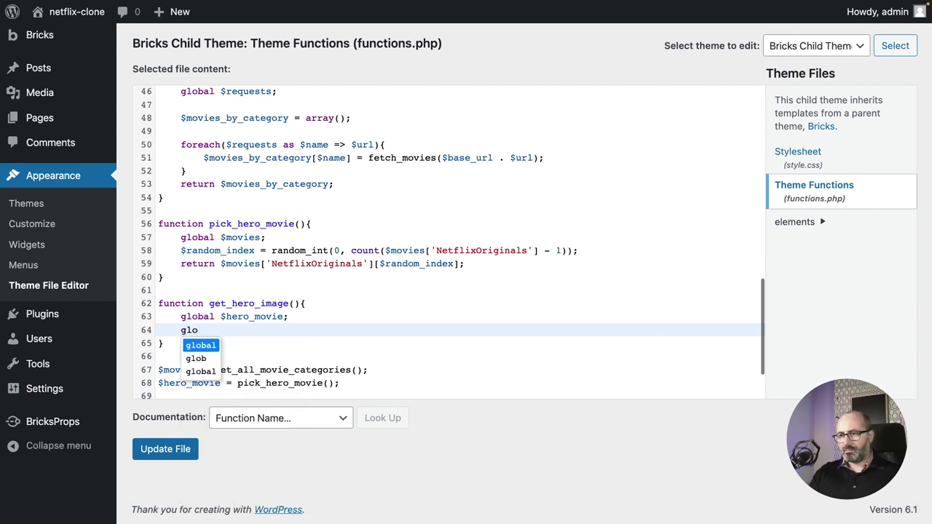
{"action": "type", "text": "bal $"}
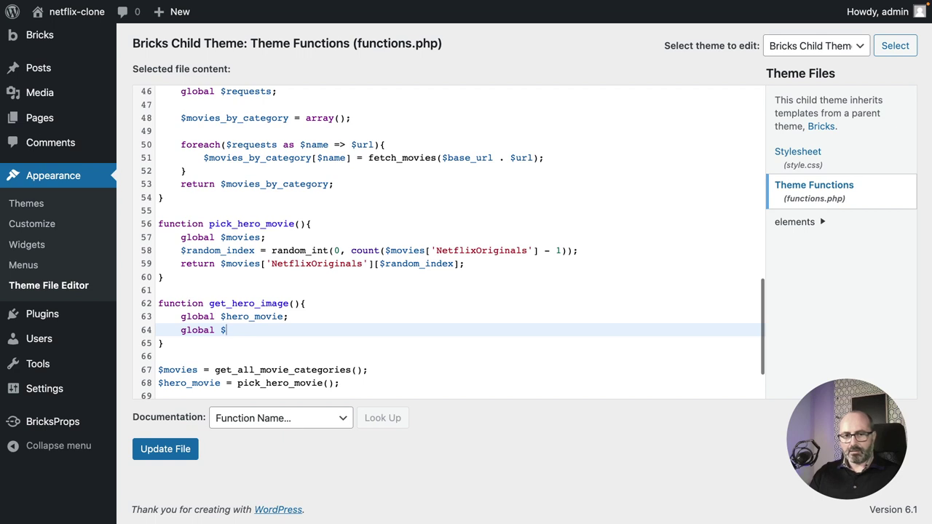
{"action": "type", "text": "image"}
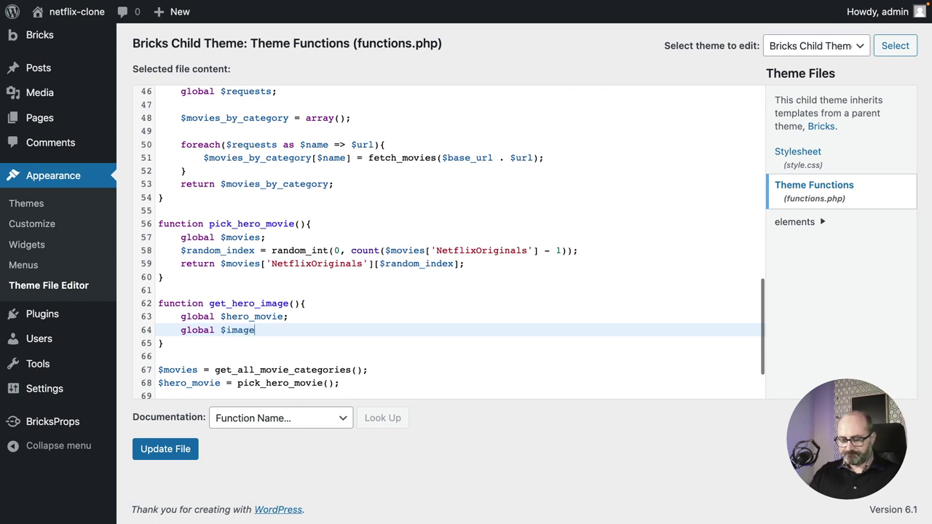
{"action": "type", "text": "s_base"}
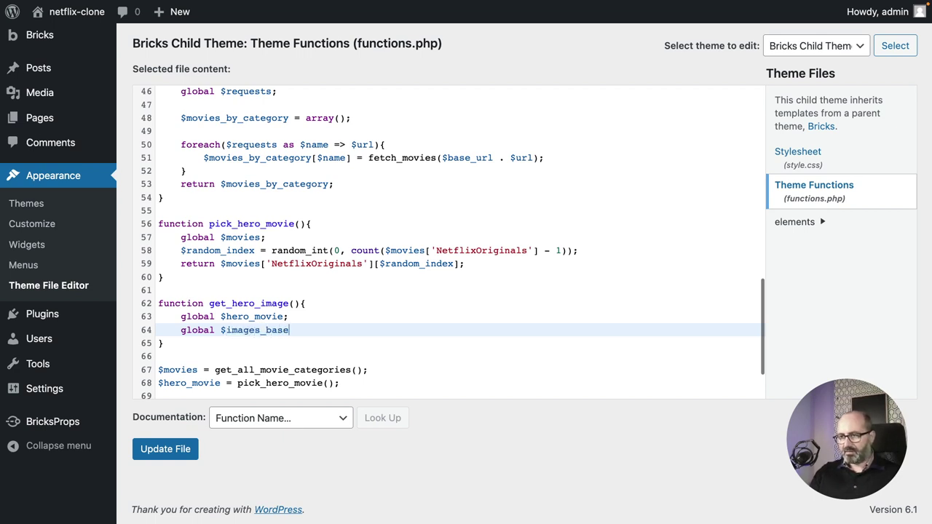
{"action": "type", "text": "_url"}
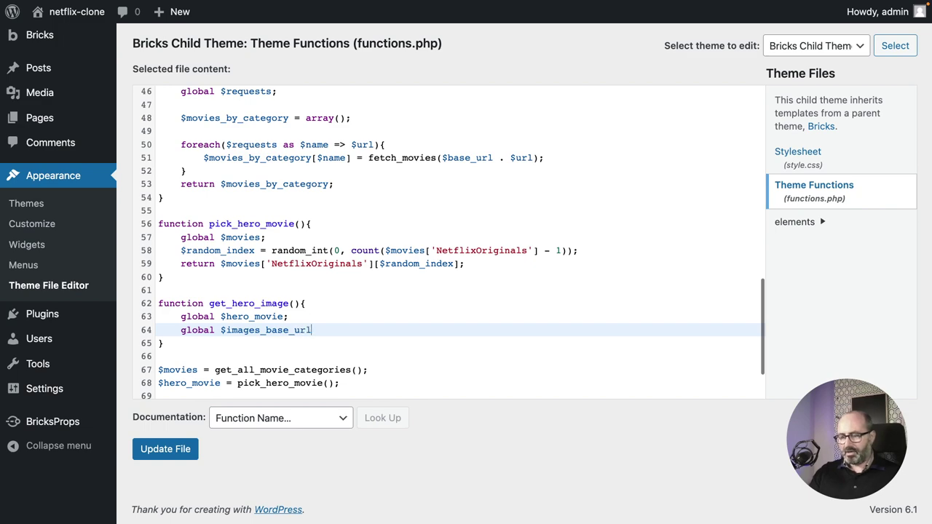
{"action": "type", "text": ";"}
{"action": "left_click_drag", "start_coordinate": [317, 329], "coordinate": [220, 330]}
{"action": "key", "text": "super+c"}
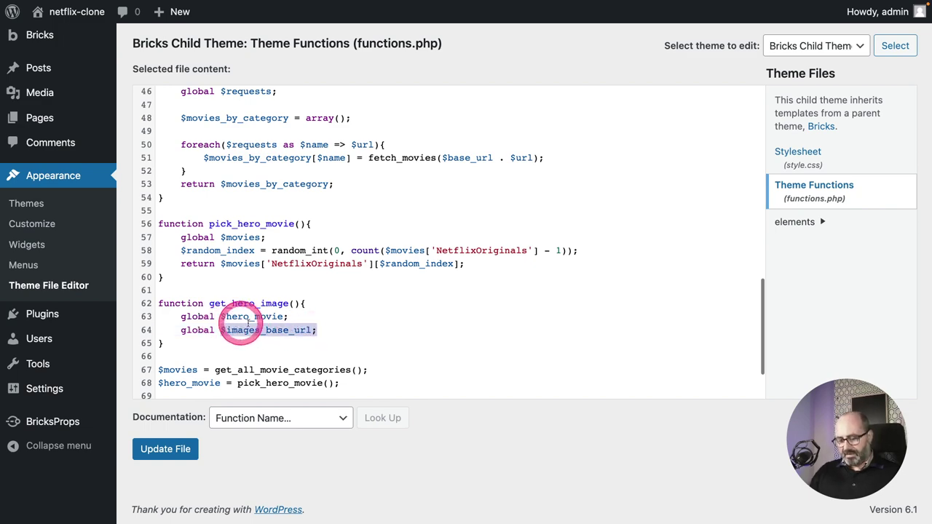
{"action": "scroll", "coordinate": [278, 328], "scroll_direction": "up", "scroll_amount": 7}
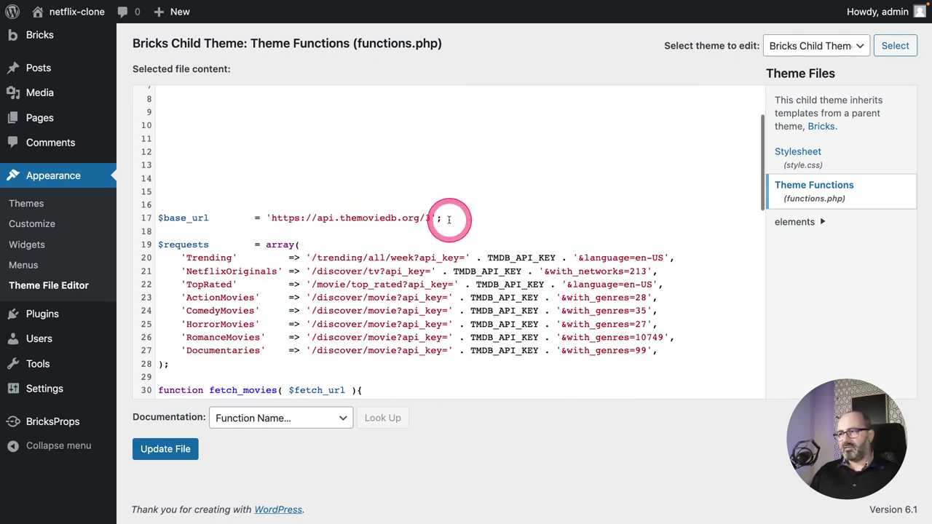
{"action": "left_click", "coordinate": [447, 218]}
{"action": "key", "text": "Return"}
{"action": "key", "text": "super+v"}
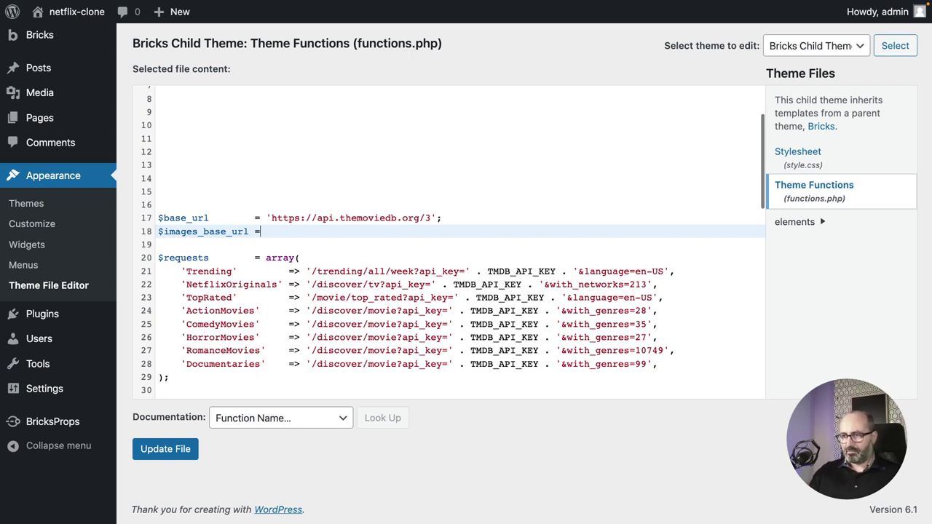
{"action": "type", "text": "'https://image.tmdb.org/t/p/original'"}
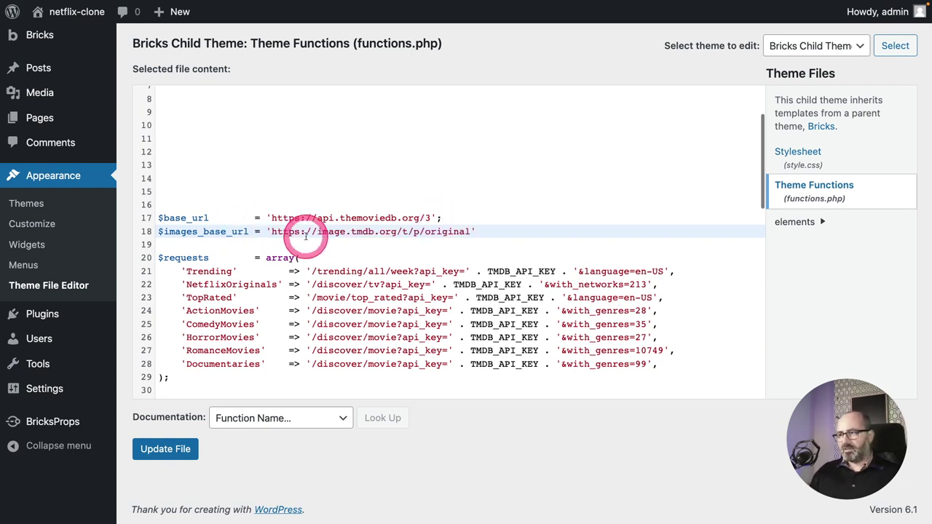
{"action": "type", "text": ";"}
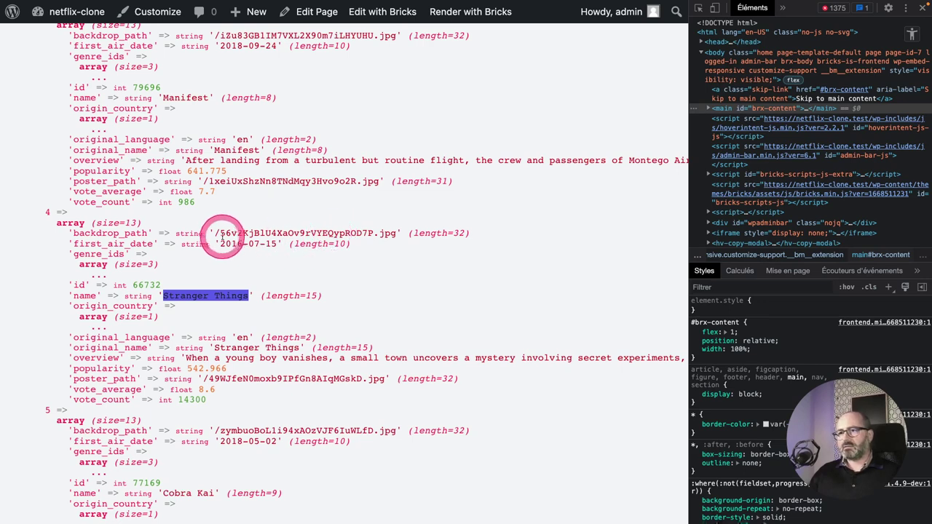
{"action": "scroll", "coordinate": [218, 219], "scroll_direction": "up", "scroll_amount": 1}
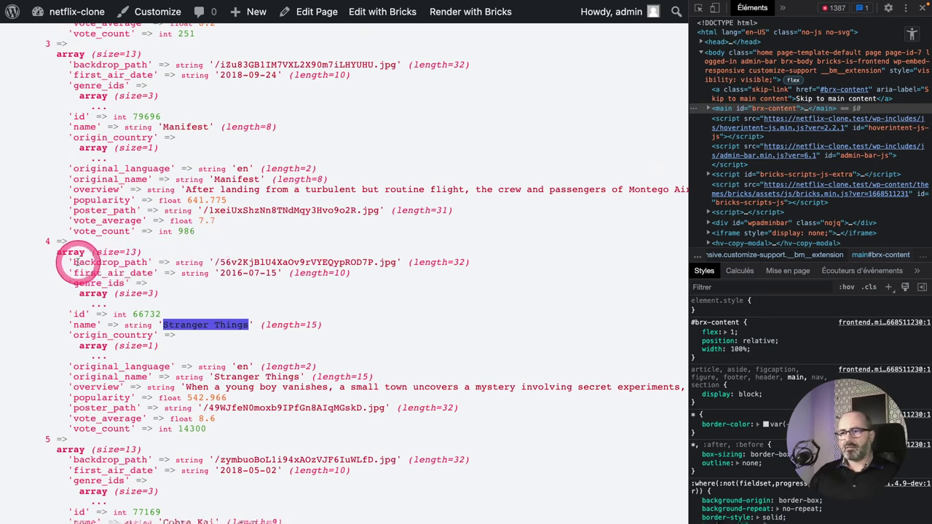
{"action": "left_click_drag", "start_coordinate": [73, 262], "coordinate": [148, 262]}
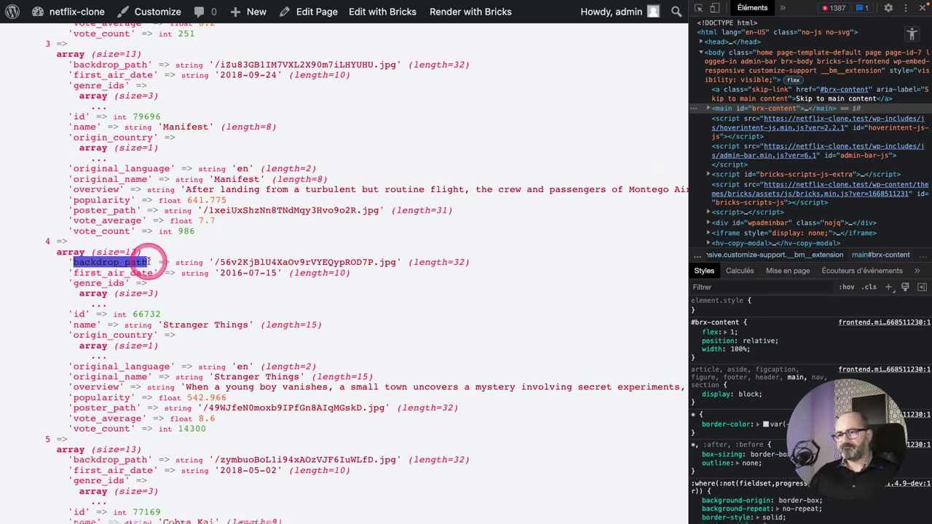
{"action": "scroll", "coordinate": [138, 291], "scroll_direction": "down", "scroll_amount": 1}
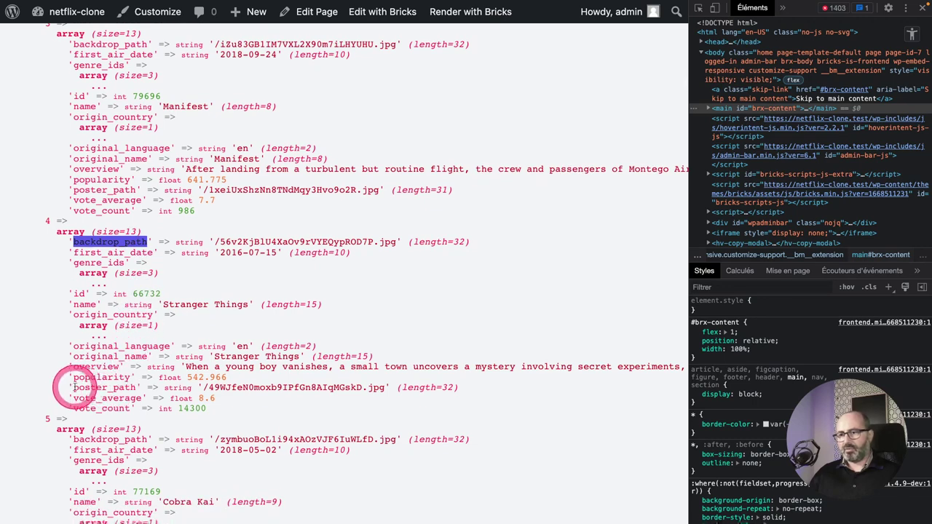
{"action": "left_click_drag", "start_coordinate": [72, 386], "coordinate": [145, 398]}
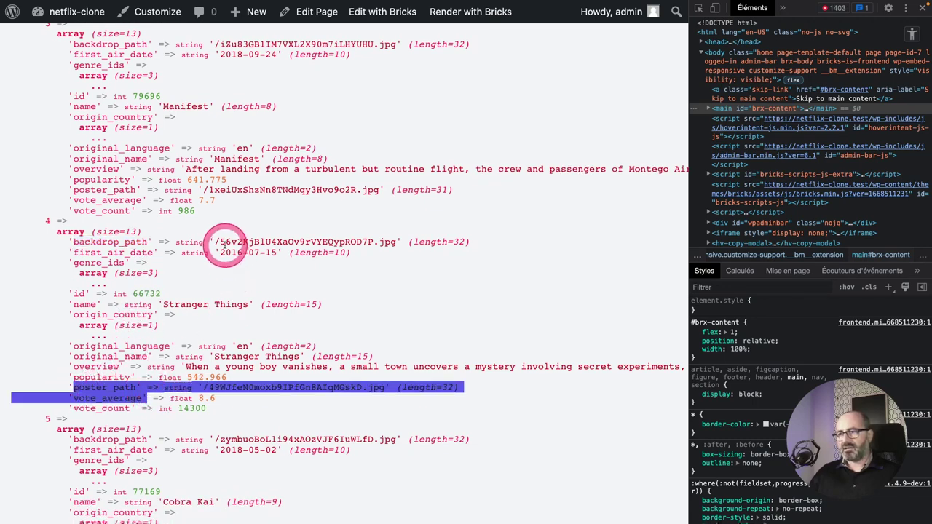
{"action": "left_click_drag", "start_coordinate": [215, 242], "coordinate": [397, 243]}
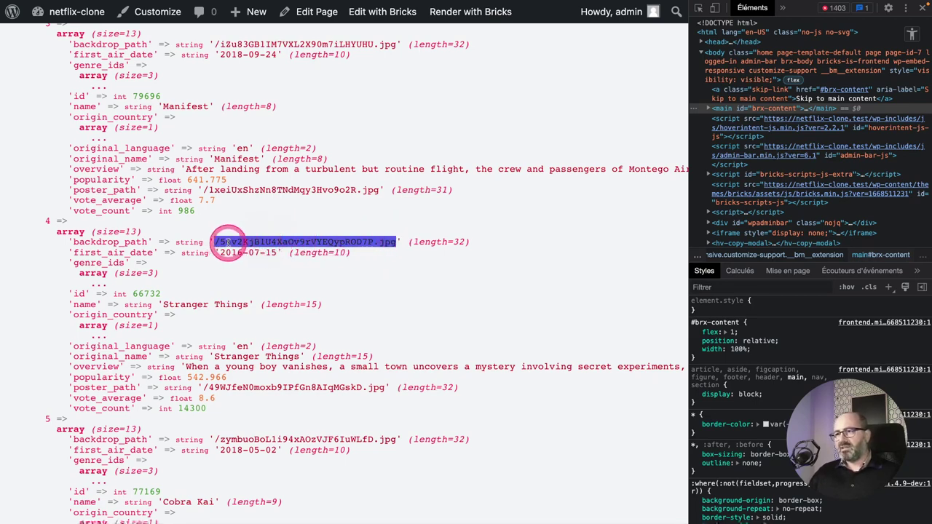
{"action": "left_click_drag", "start_coordinate": [216, 242], "coordinate": [391, 241]}
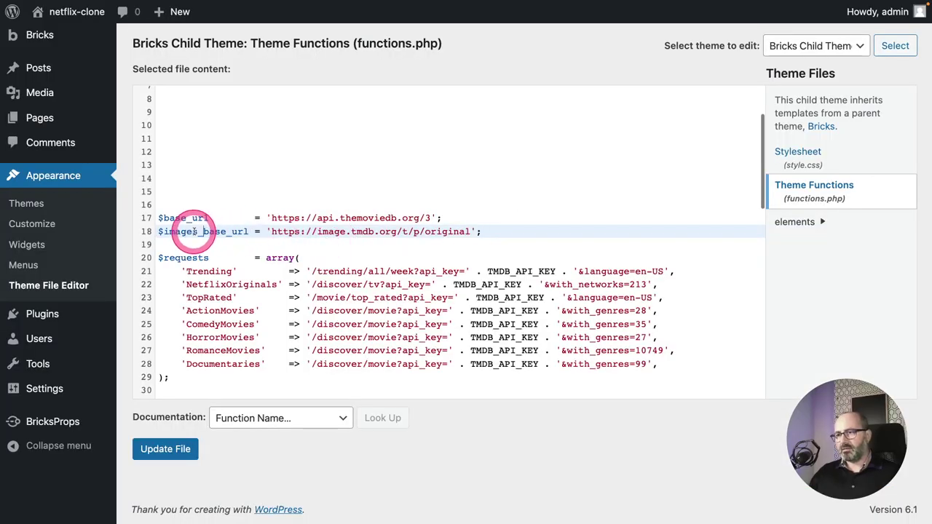
Write 'return $images_base_url . $hero_movie['backdrop_path'];' at the end of get_hero_image().
{"action": "scroll", "coordinate": [320, 258], "scroll_direction": "down", "scroll_amount": 15}
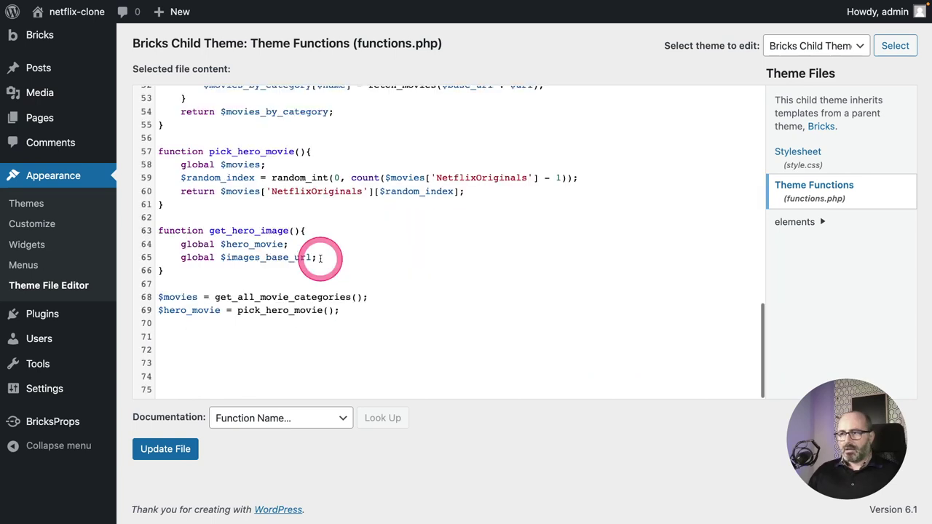
{"action": "left_click", "coordinate": [318, 257]}
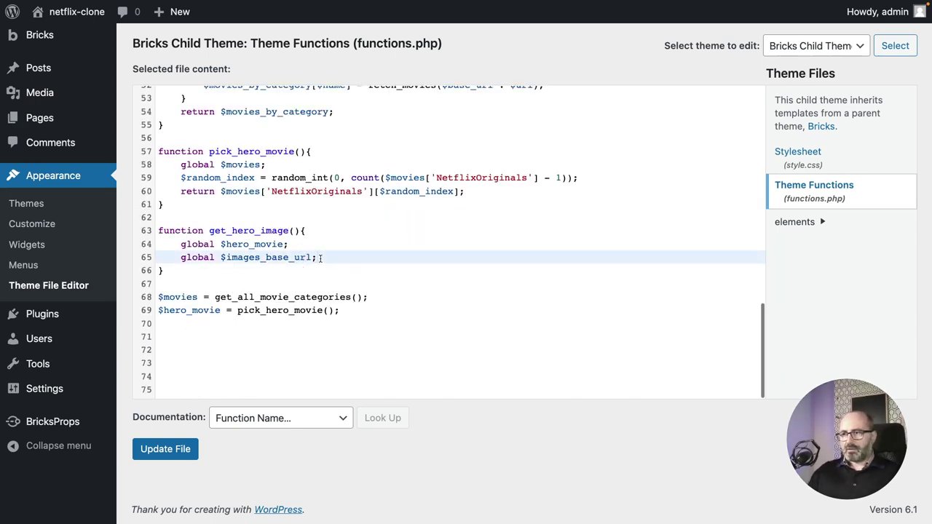
{"action": "key", "text": "Return"}
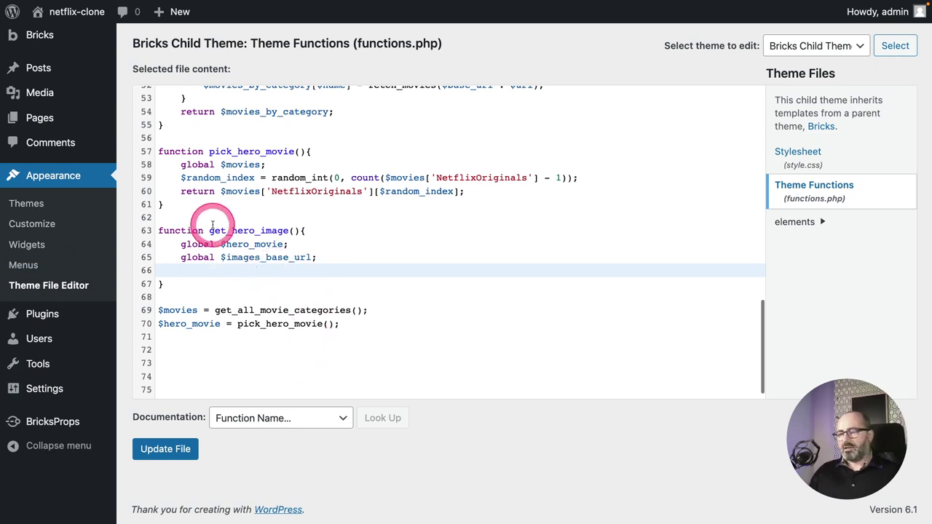
{"action": "type", "text": "return"}
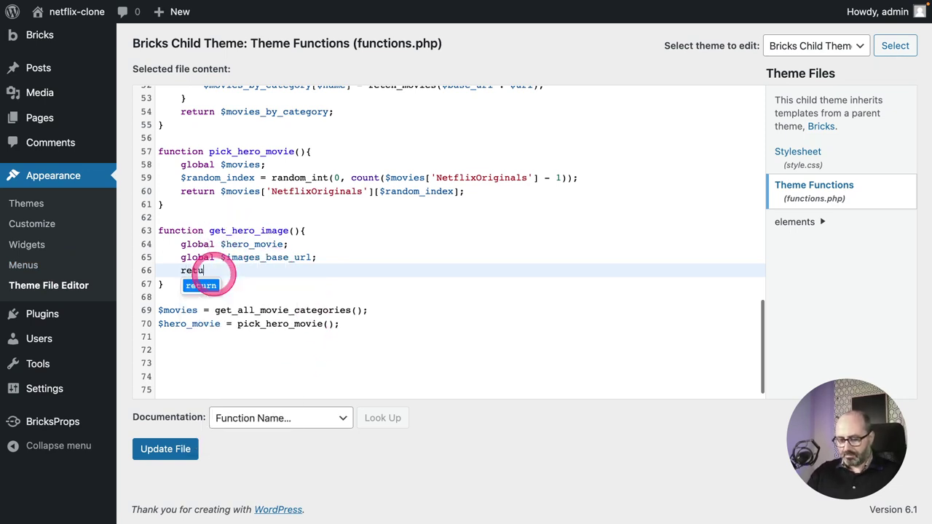
{"action": "left_click", "coordinate": [242, 267]}
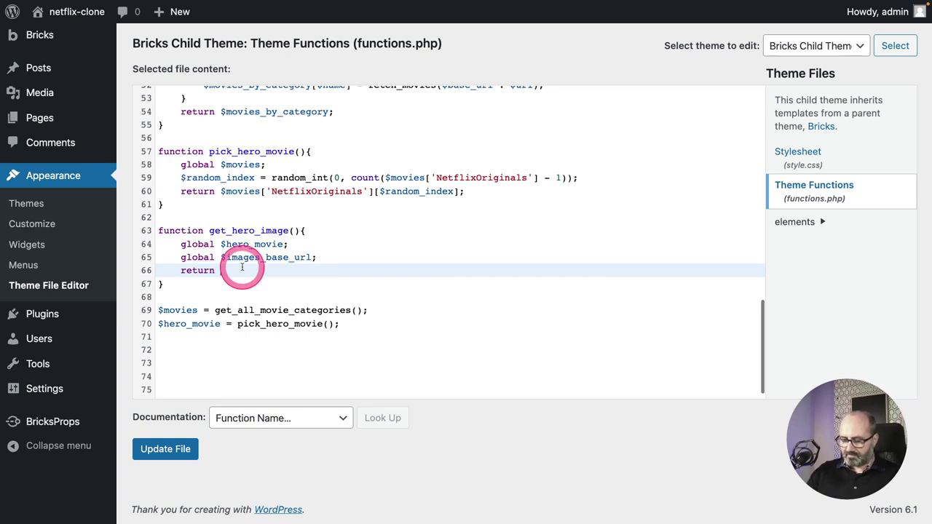
{"action": "type", "text": "$images"}
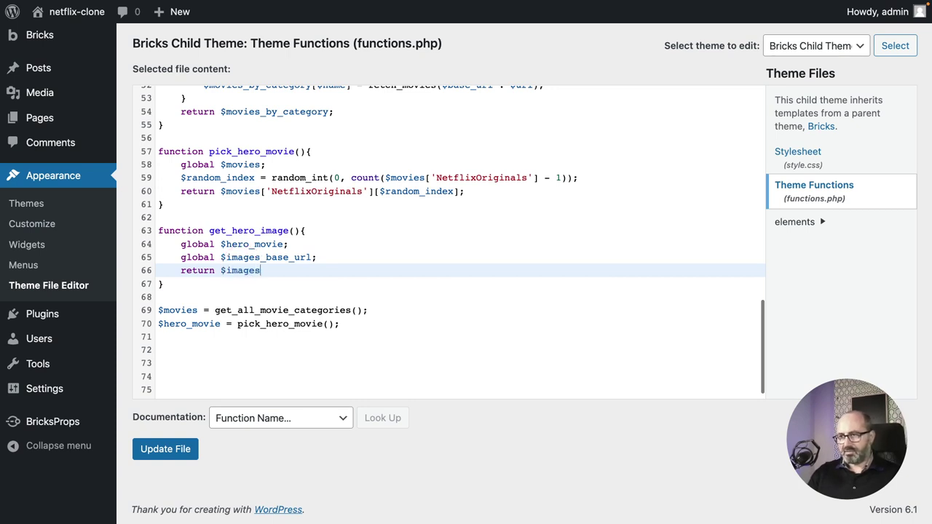
{"action": "type", "text": "_base_url"}
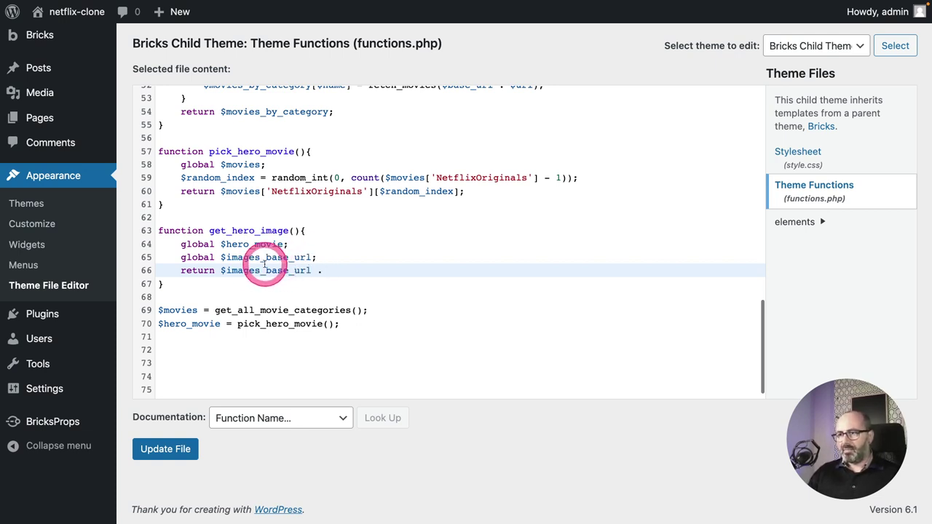
{"action": "type", "text": ". $he"}
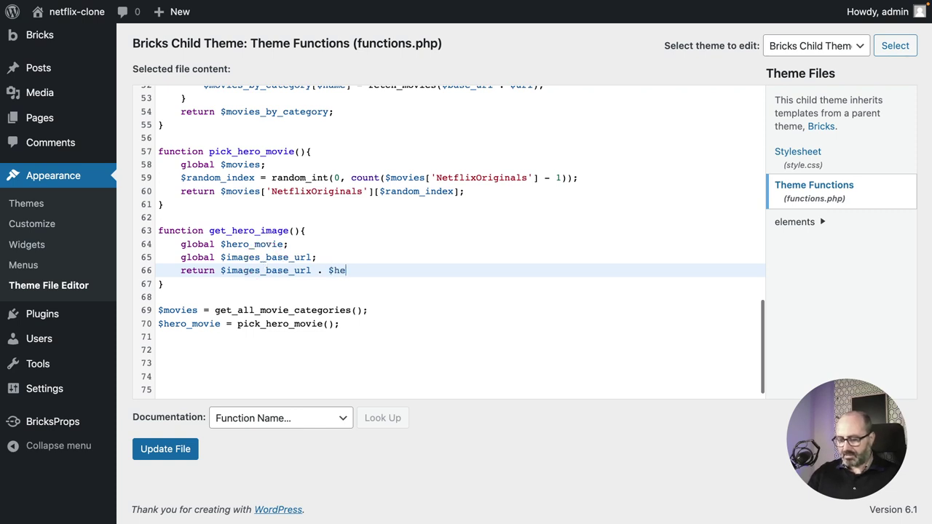
{"action": "type", "text": "ro_"}
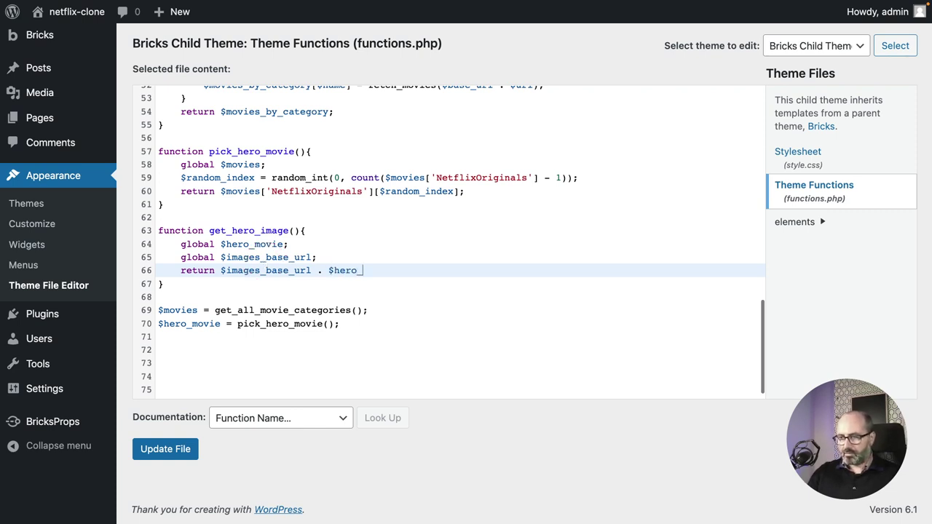
{"action": "type", "text": "mo"}
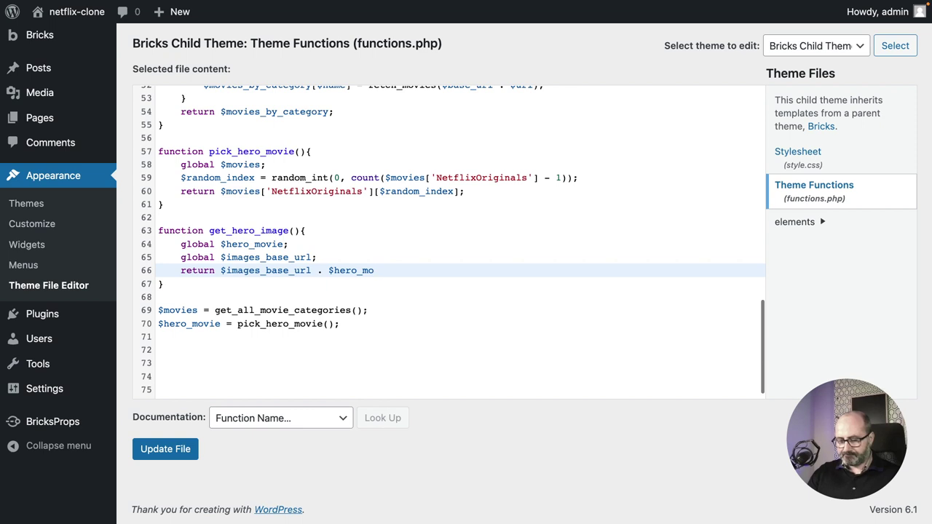
{"action": "type", "text": "vie"}
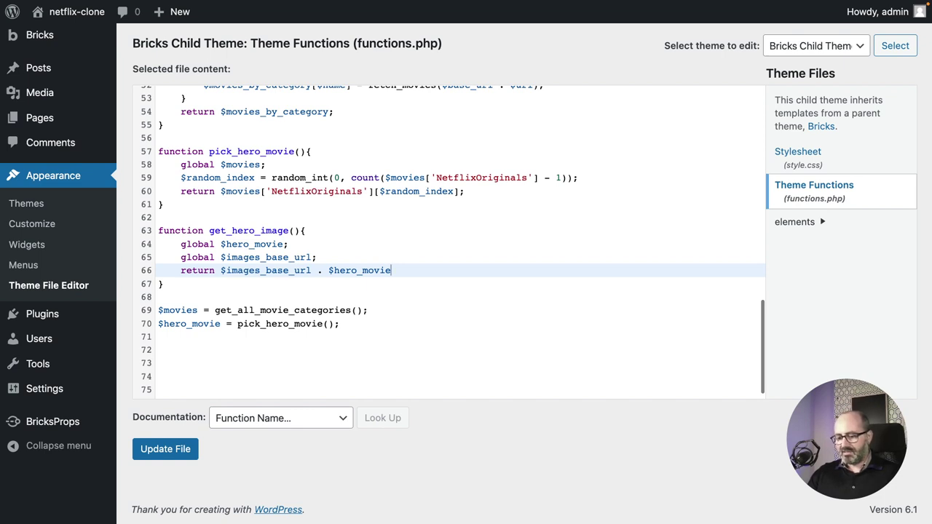
{"action": "type", "text": "["}
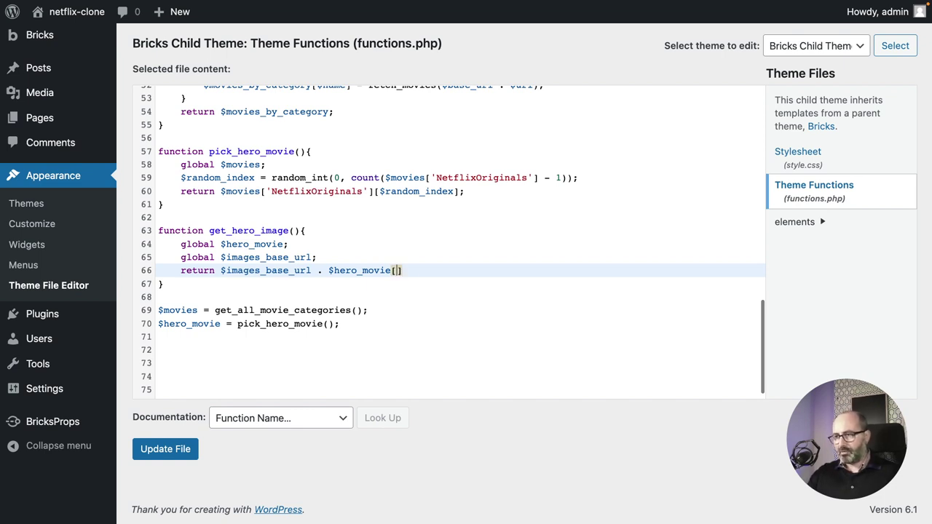
{"action": "type", "text": "'backdrop"}
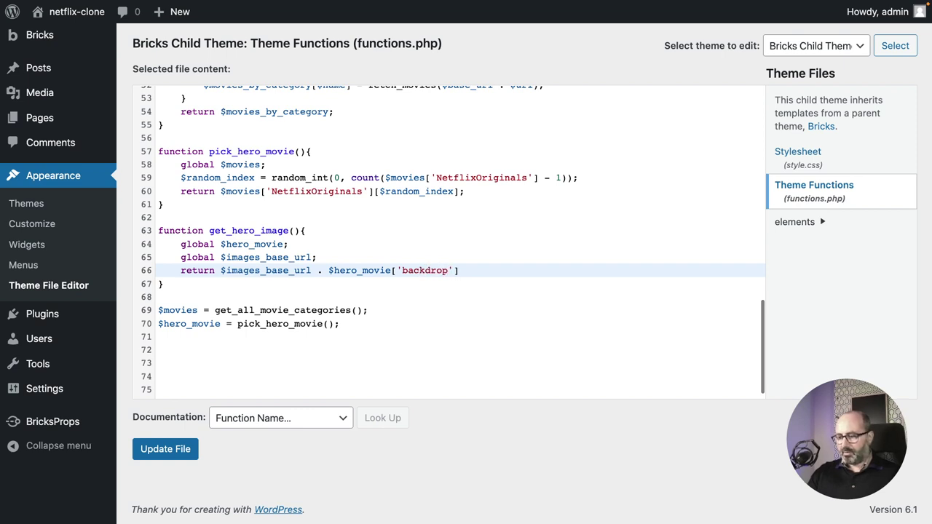
{"action": "type", "text": "_path"}
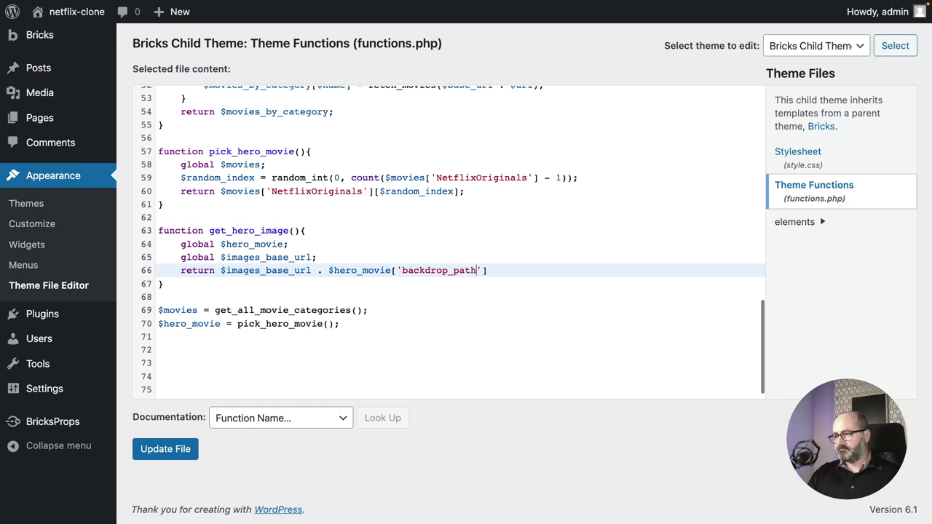
{"action": "key", "text": "End"}
{"action": "type", "text": ";"}
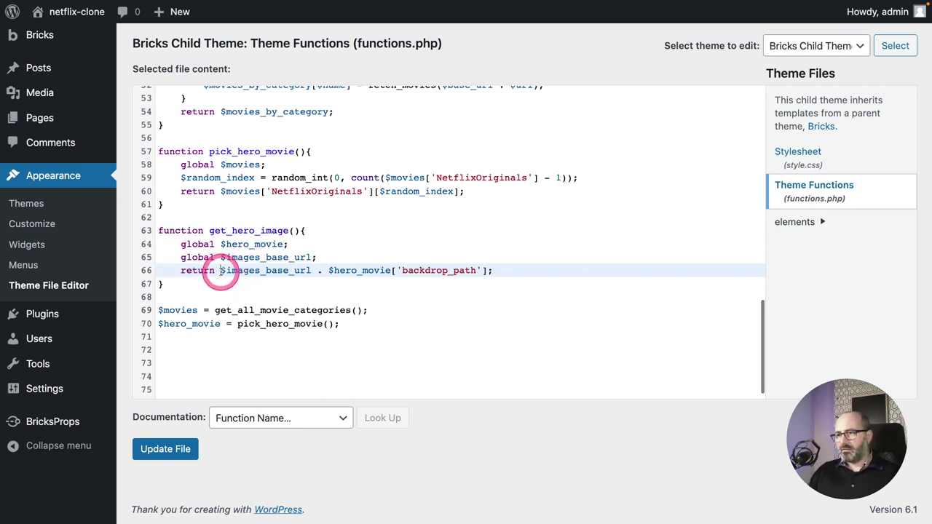
{"action": "left_click_drag", "start_coordinate": [221, 270], "coordinate": [484, 269]}
On line 59, move the closing parenthesis so count() wraps only $movies['NetflixOriginals'].
{"action": "left_click", "coordinate": [166, 448]}
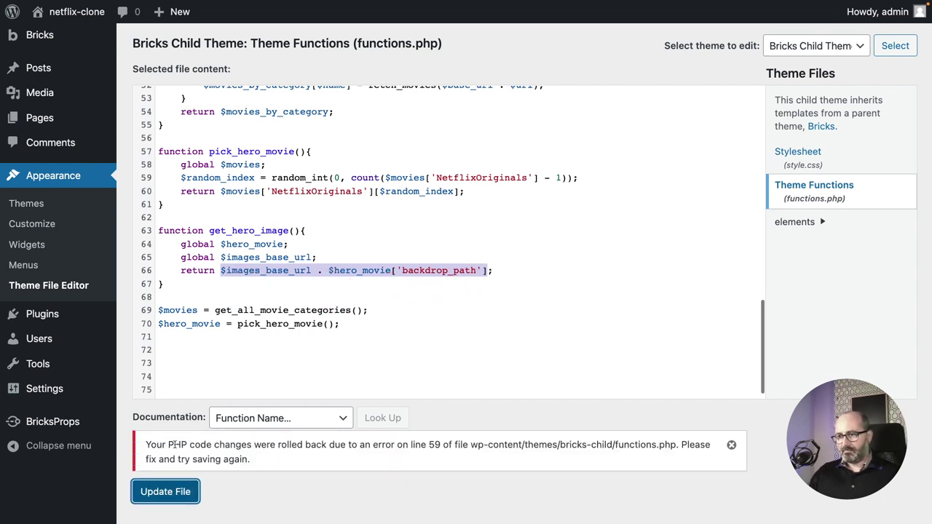
{"action": "scroll", "coordinate": [239, 442], "scroll_direction": "down", "scroll_amount": 5}
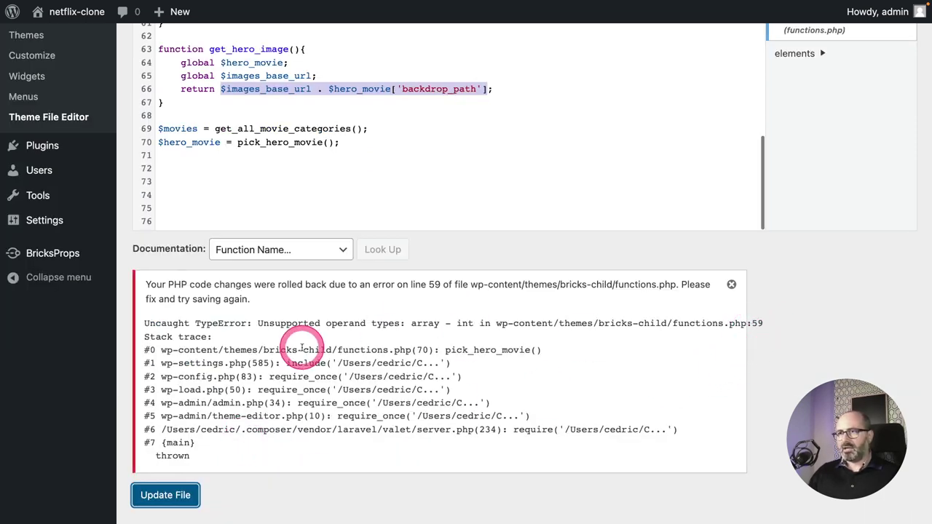
{"action": "scroll", "coordinate": [298, 346], "scroll_direction": "up", "scroll_amount": 6}
{"action": "scroll", "coordinate": [318, 210], "scroll_direction": "up", "scroll_amount": 1}
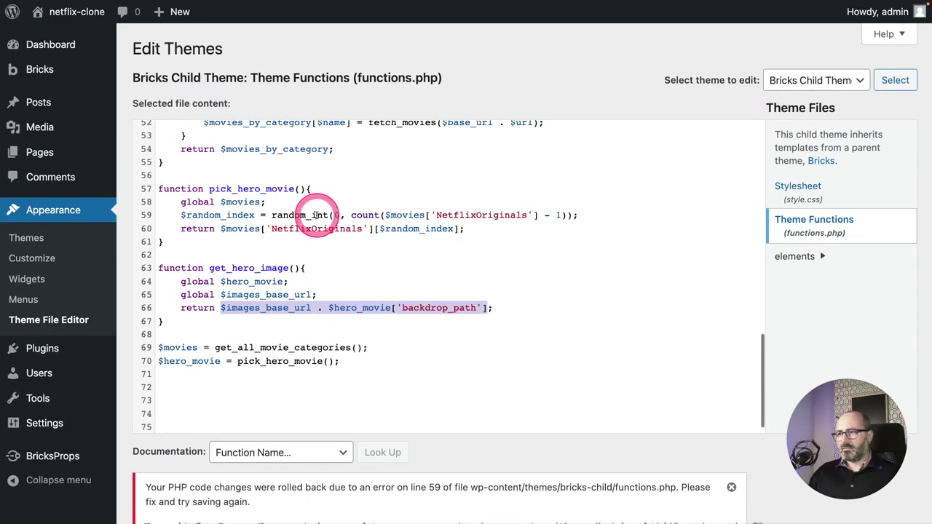
{"action": "left_click", "coordinate": [333, 214]}
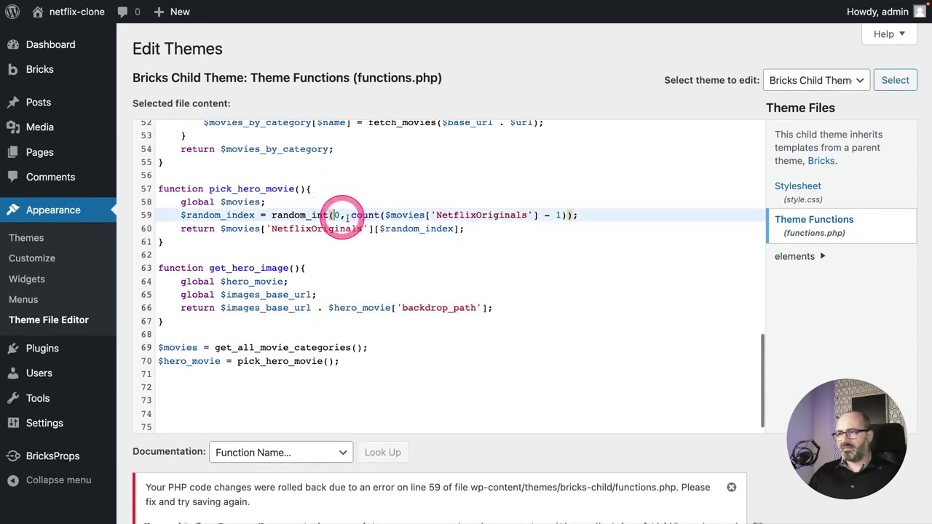
{"action": "left_click", "coordinate": [383, 214]}
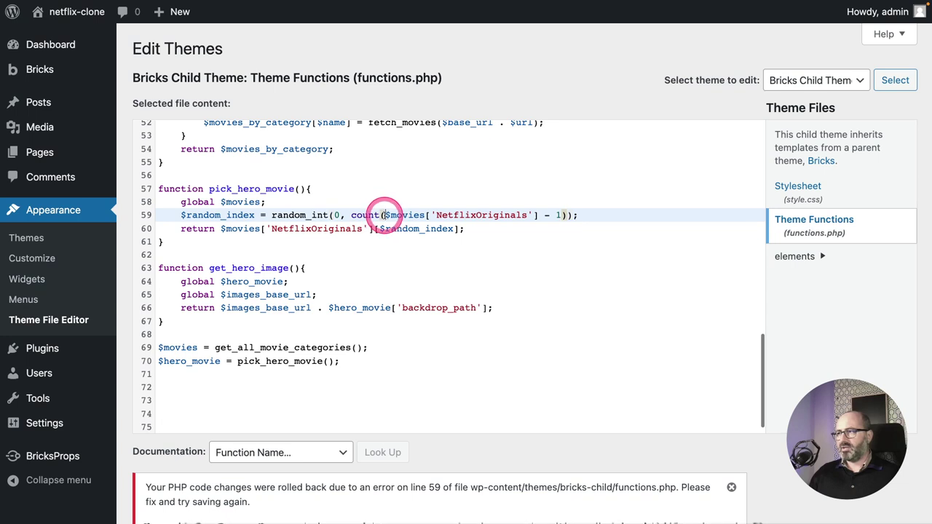
{"action": "left_click", "coordinate": [546, 214]}
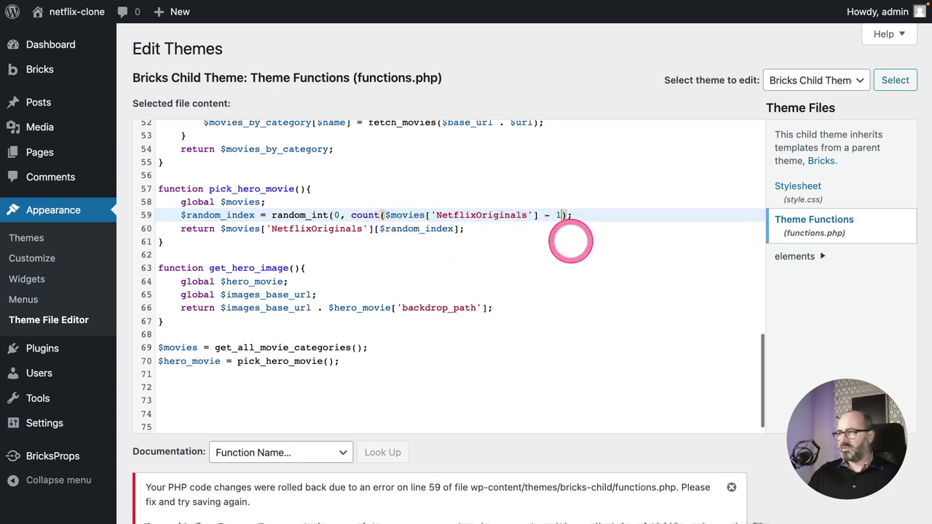
{"action": "key", "text": "BackSpace"}
{"action": "key", "text": "Left"}
{"action": "key", "text": "Left"}
{"action": "key", "text": "Left"}
{"action": "key", "text": "Left"}
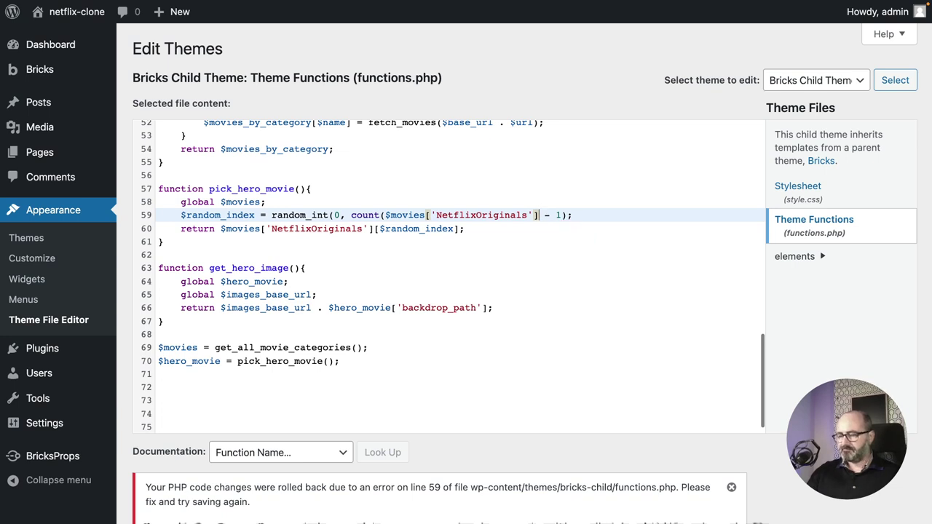
{"action": "type", "text": ")"}
Check the corrected count expression and save functions.php successfully.
{"action": "left_click_drag", "start_coordinate": [351, 215], "coordinate": [554, 215]}
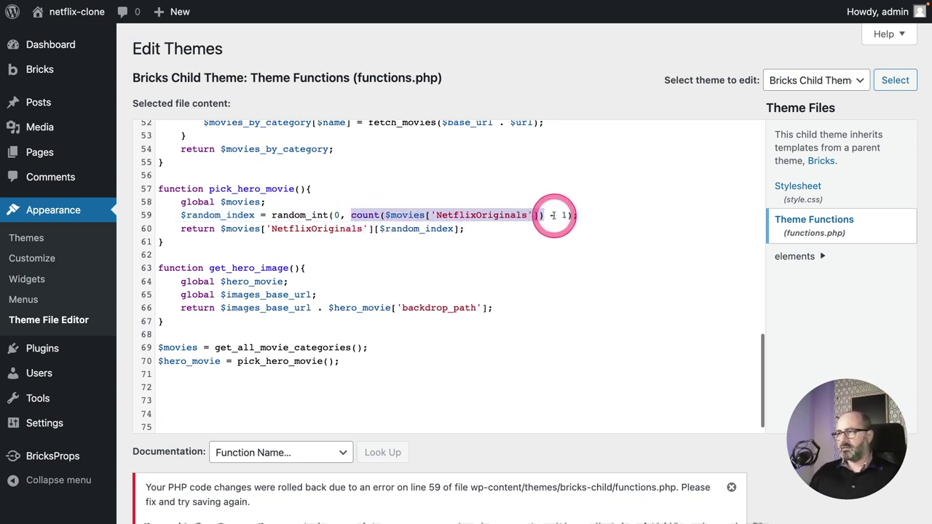
{"action": "left_click", "coordinate": [561, 215]}
{"action": "scroll", "coordinate": [193, 436], "scroll_direction": "down", "scroll_amount": 3}
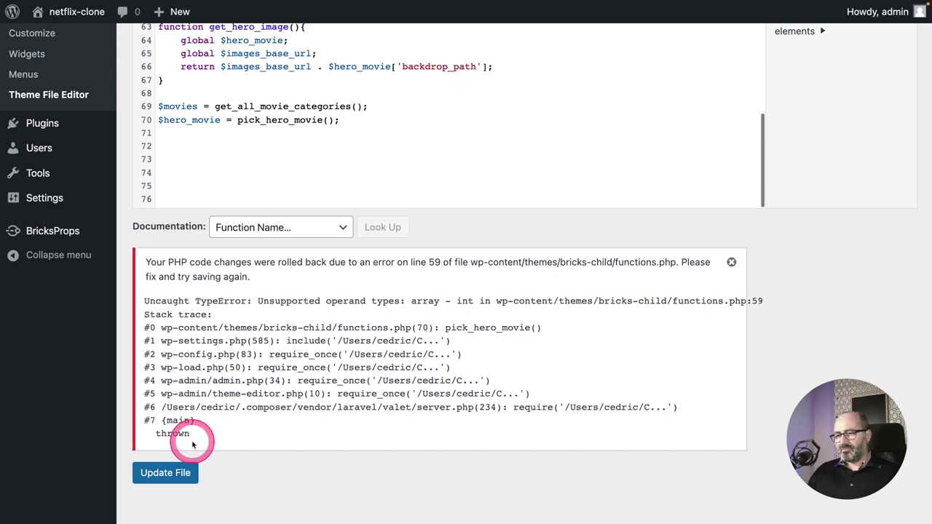
{"action": "scroll", "coordinate": [192, 444], "scroll_direction": "up", "scroll_amount": 1}
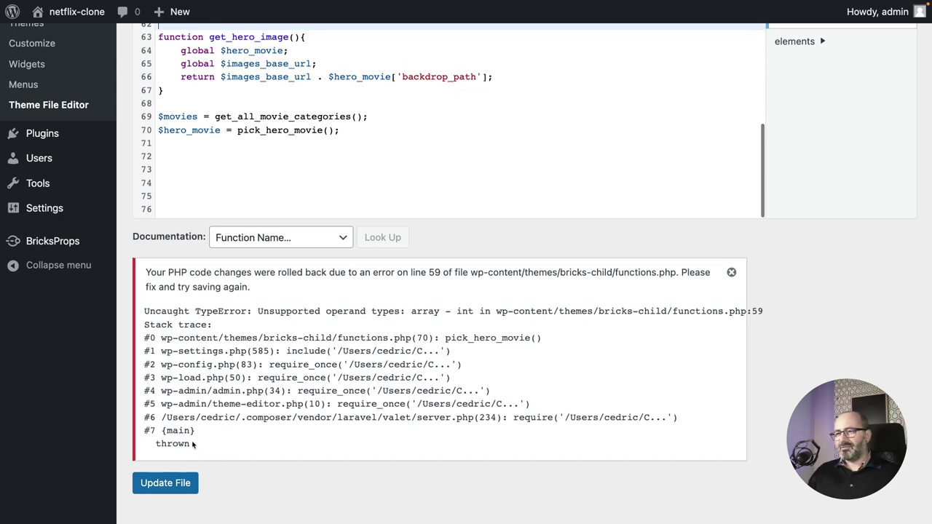
{"action": "left_click", "coordinate": [166, 482]}
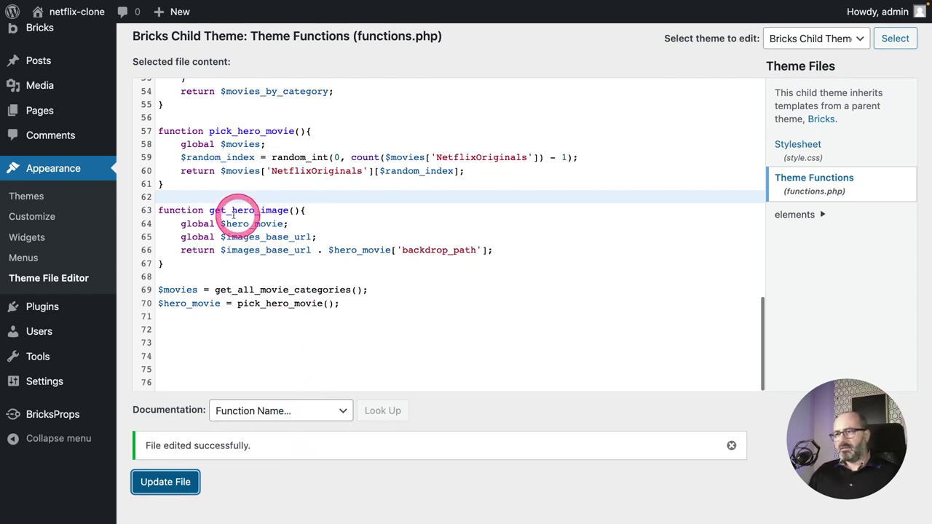
{"action": "left_click_drag", "start_coordinate": [229, 209], "coordinate": [289, 210]}
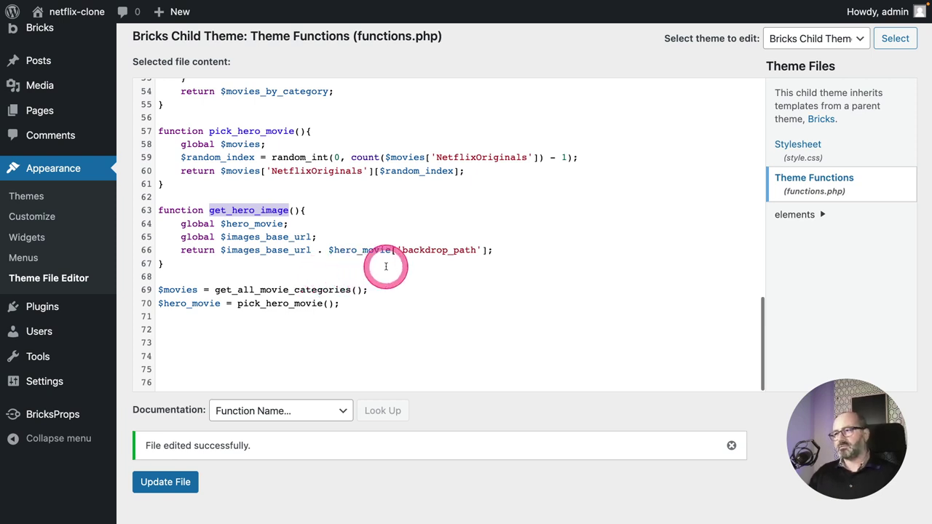
Delete the hard-coded TMDB URL from the Hero section's Style > Background external image field.
{"action": "key", "text": "ctrl+Tab"}
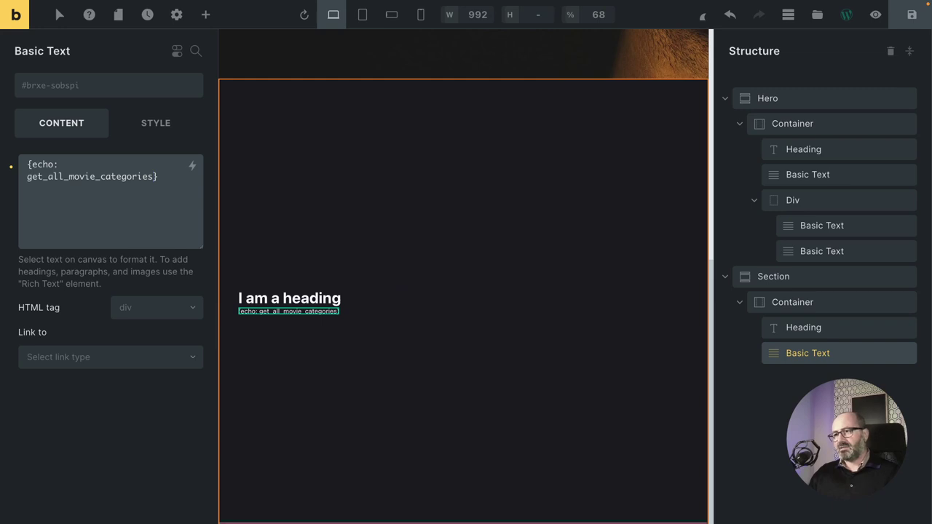
{"action": "scroll", "coordinate": [379, 276], "scroll_direction": "up", "scroll_amount": 6}
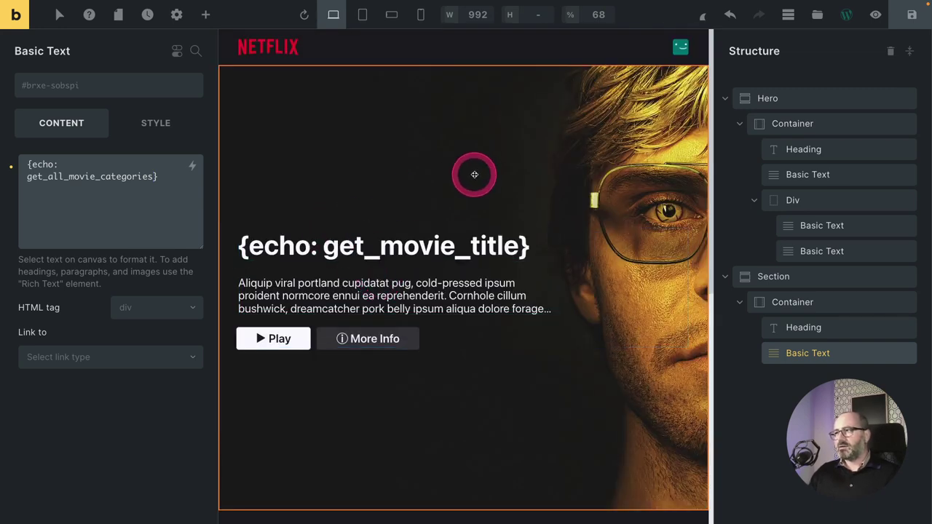
{"action": "left_click", "coordinate": [474, 175]}
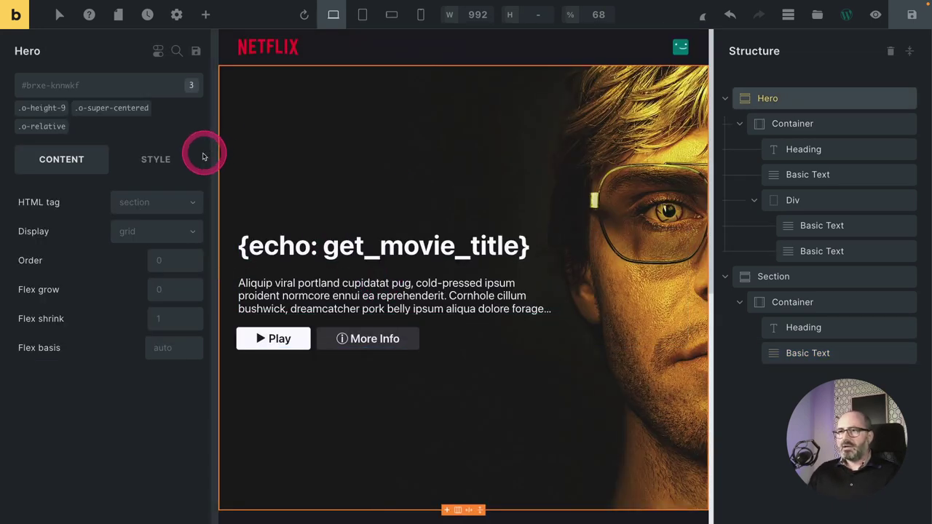
{"action": "left_click", "coordinate": [174, 161]}
{"action": "left_click", "coordinate": [78, 281]}
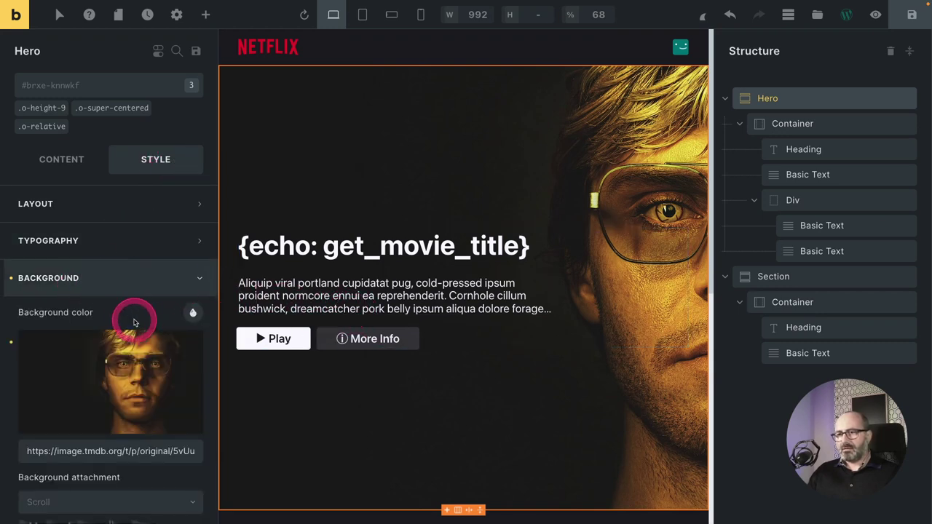
{"action": "scroll", "coordinate": [130, 322], "scroll_direction": "down", "scroll_amount": 3}
{"action": "scroll", "coordinate": [130, 322], "scroll_direction": "down", "scroll_amount": 1}
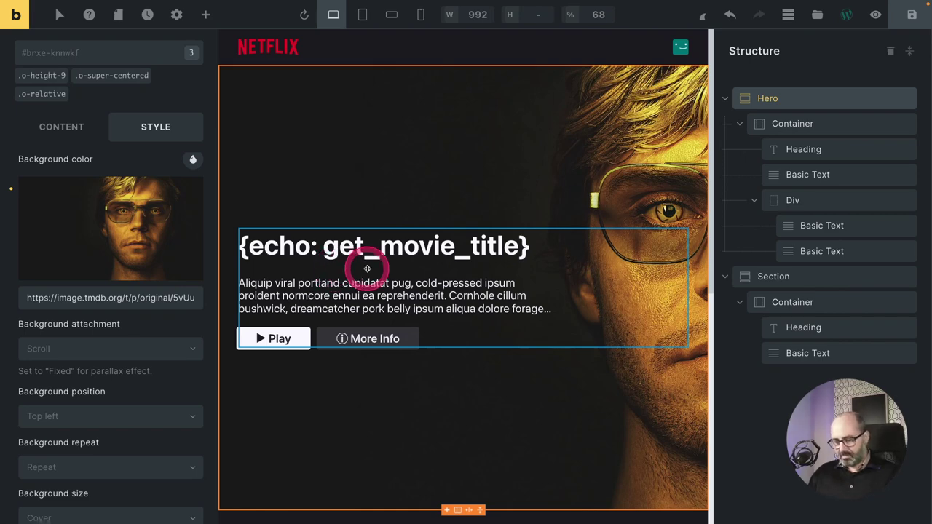
{"action": "key", "text": "ctrl+minus"}
{"action": "key", "text": "ctrl+minus"}
{"action": "key", "text": "ctrl+minus"}
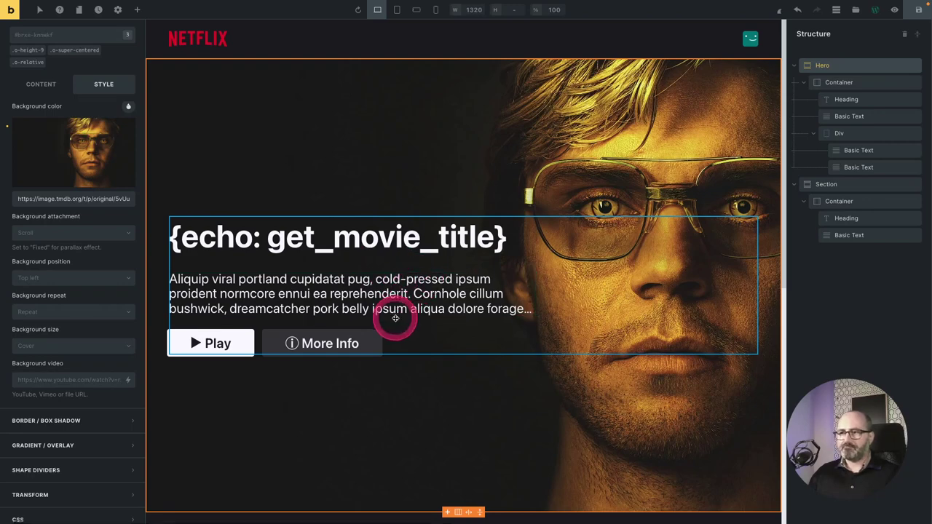
{"action": "triple_click", "coordinate": [73, 203]}
{"action": "key", "text": "BackSpace"}
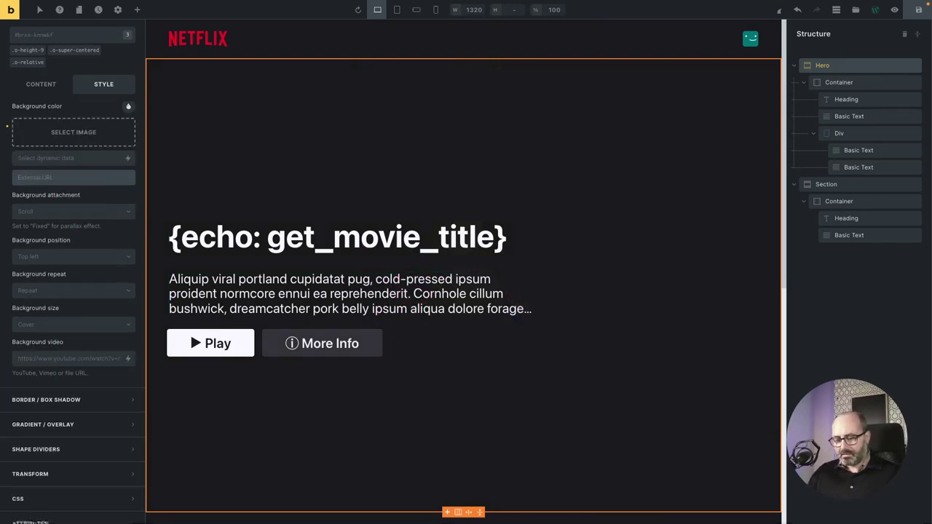
{"action": "type", "text": "{"}
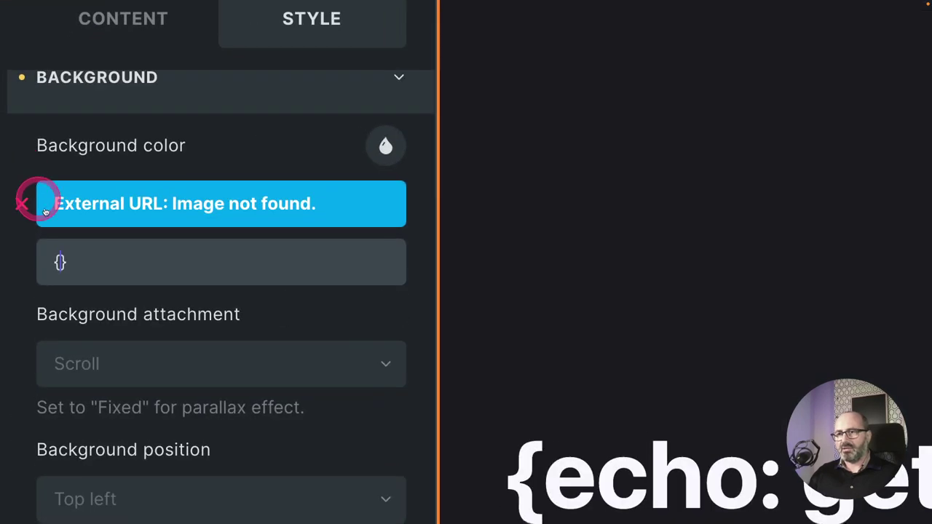
Enter {echo: get_hero_image} as the Hero background's external image URL.
{"action": "left_click", "coordinate": [61, 262]}
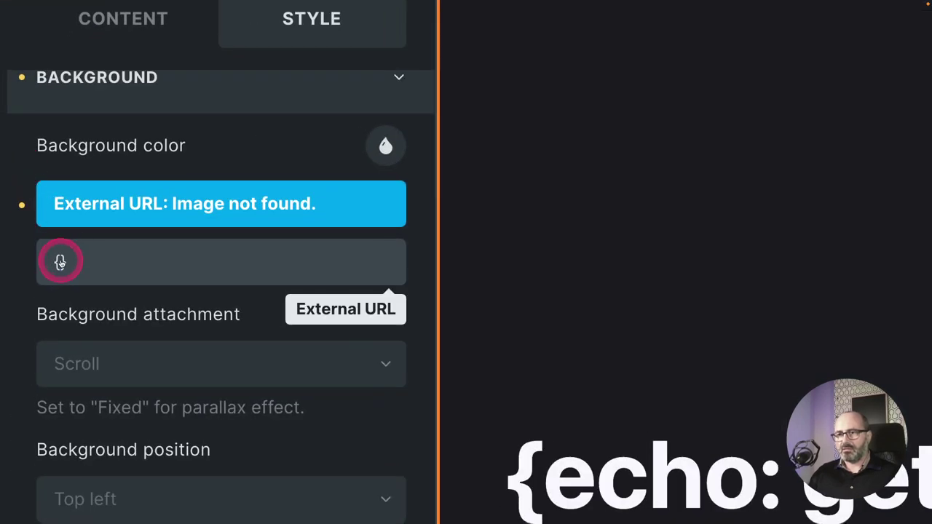
{"action": "type", "text": "echo"}
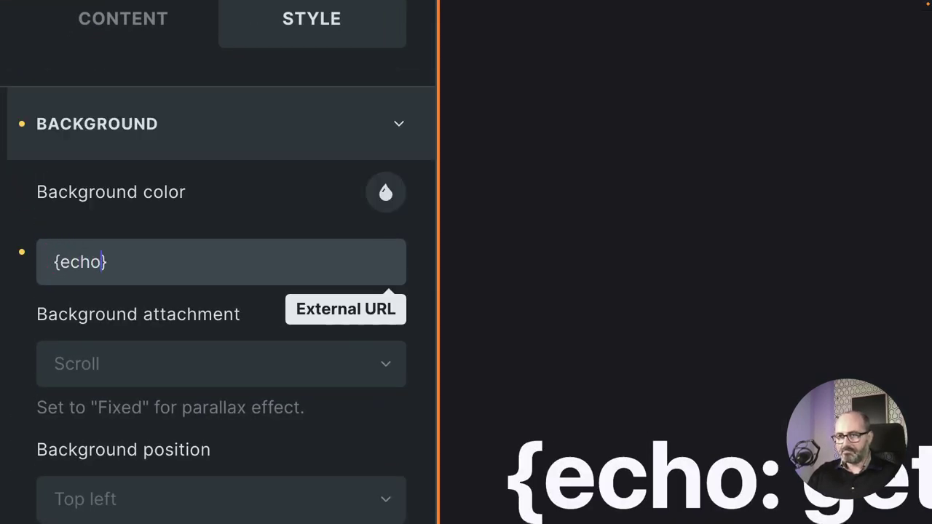
{"action": "type", "text": ": "}
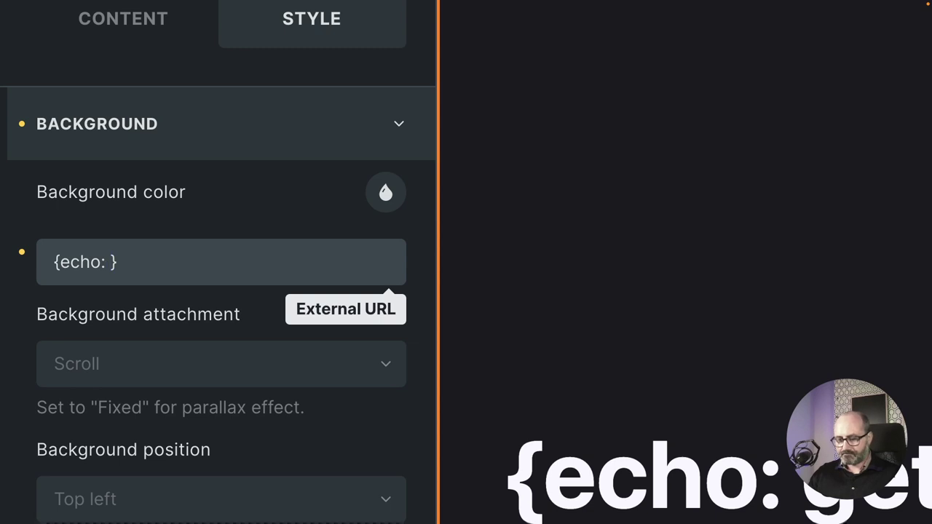
{"action": "type", "text": "get_hero"}
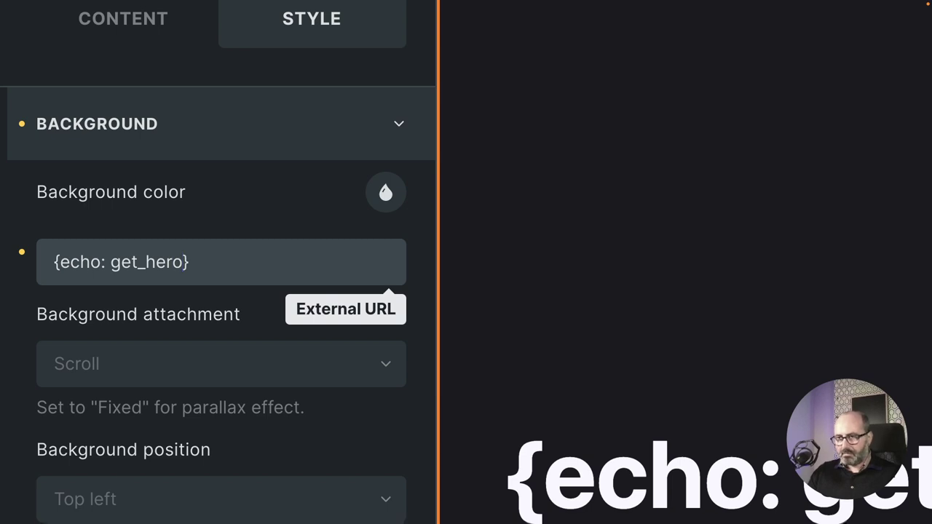
{"action": "type", "text": "_image"}
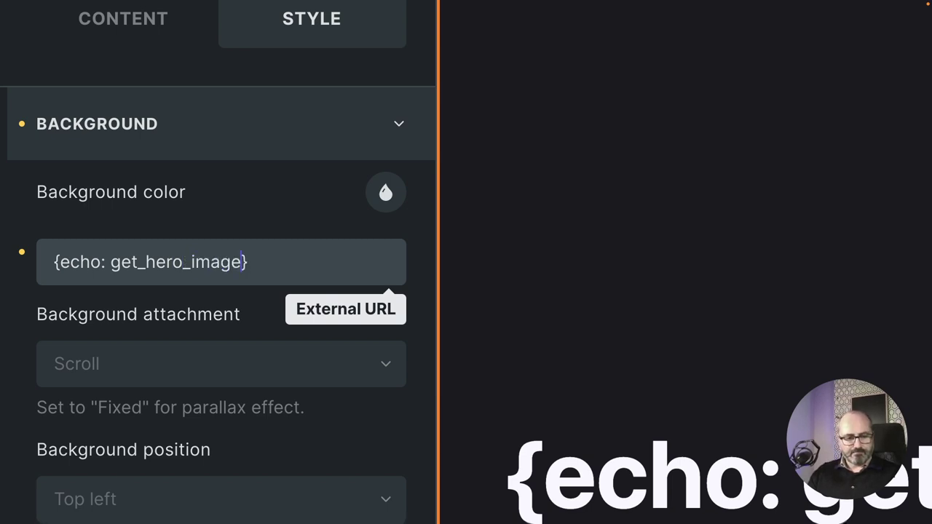
{"action": "left_click", "coordinate": [931, 344]}
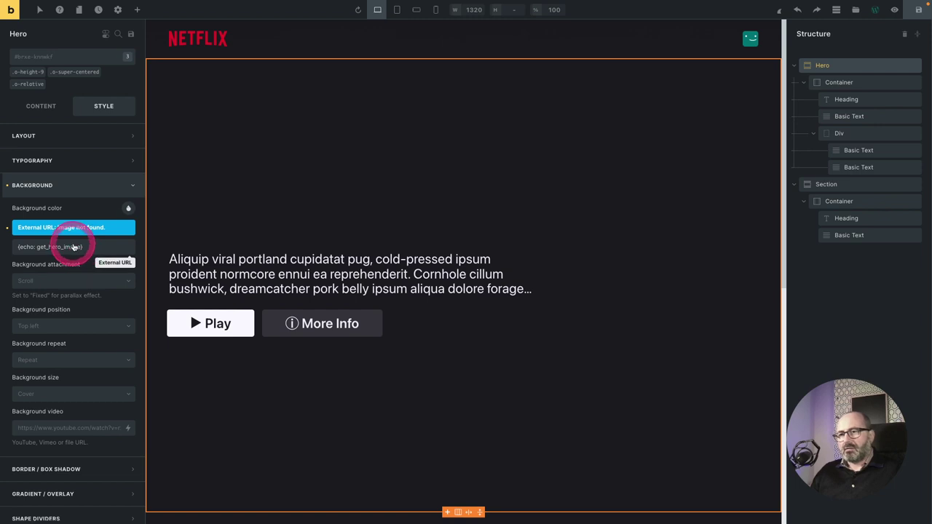
Re-enter the get_hero_image dynamic value and set the Hero background image size to Full.
{"action": "left_click_drag", "start_coordinate": [25, 247], "coordinate": [83, 249]}
{"action": "key", "text": "BackSpace"}
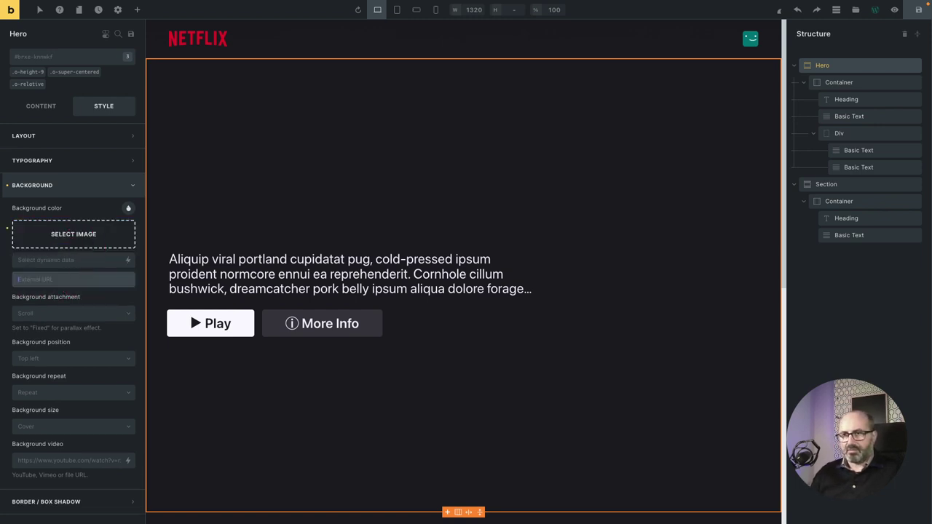
{"action": "left_click", "coordinate": [32, 260]}
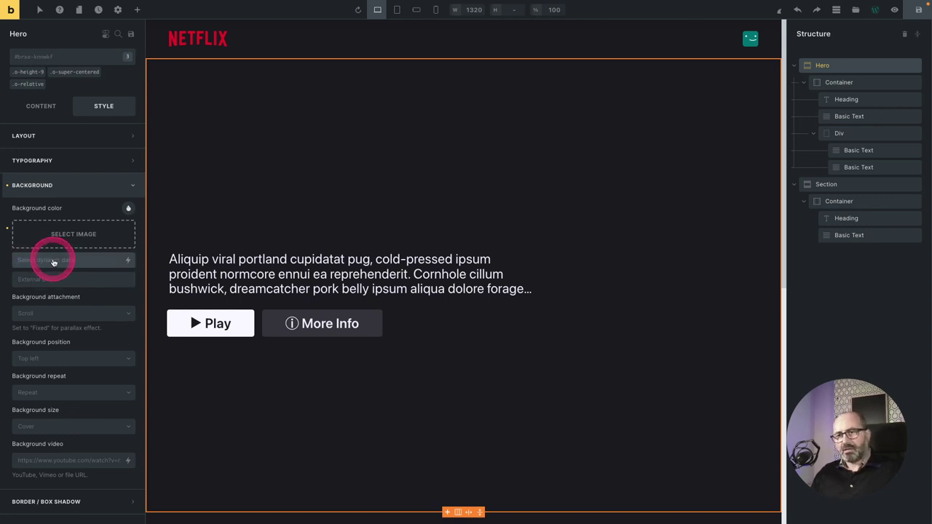
{"action": "type", "text": "{}"}
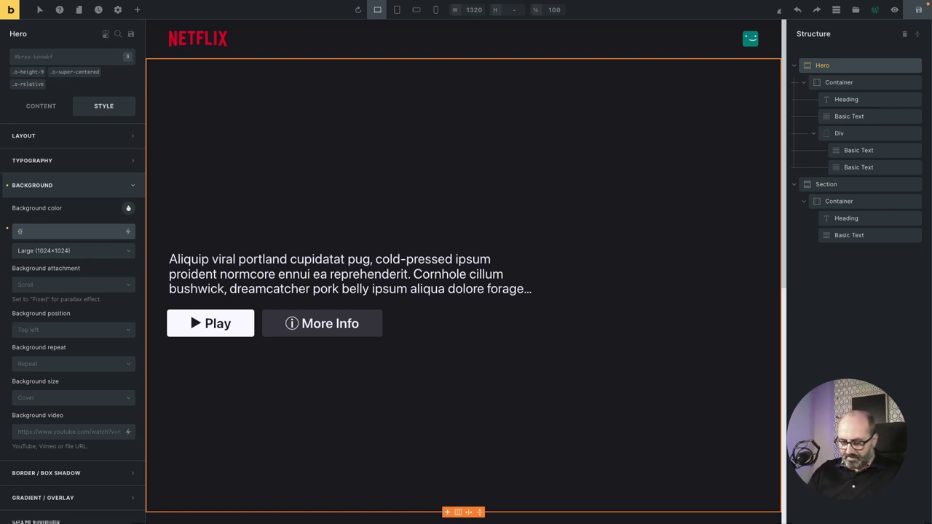
{"action": "type", "text": "echo"}
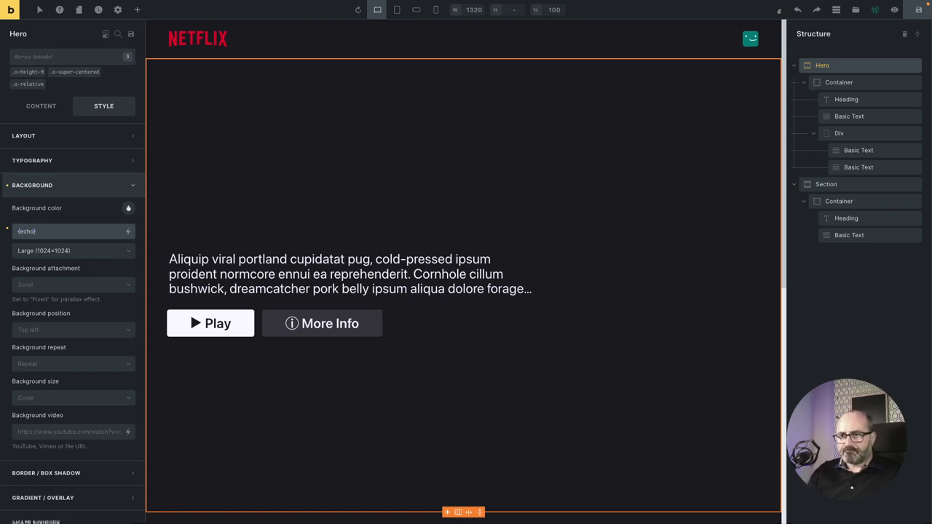
{"action": "type", "text": ": "}
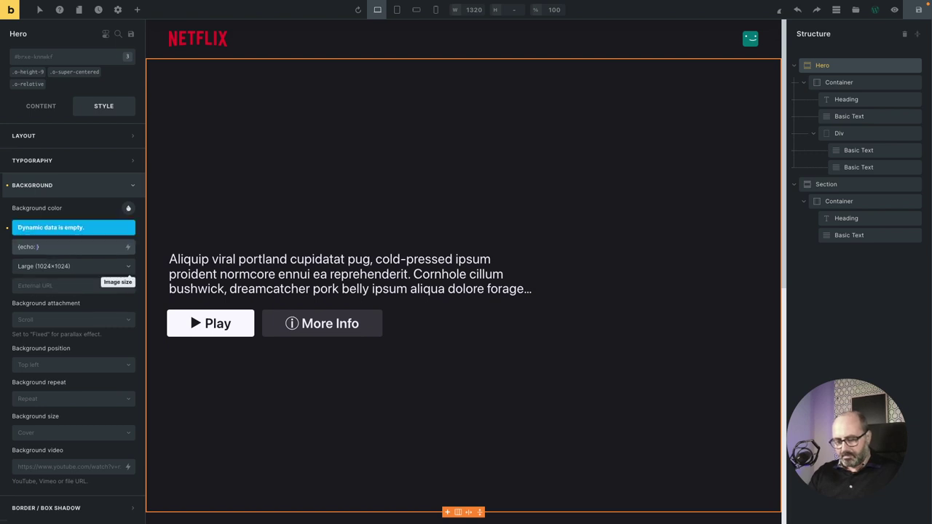
{"action": "type", "text": "get_hero_image"}
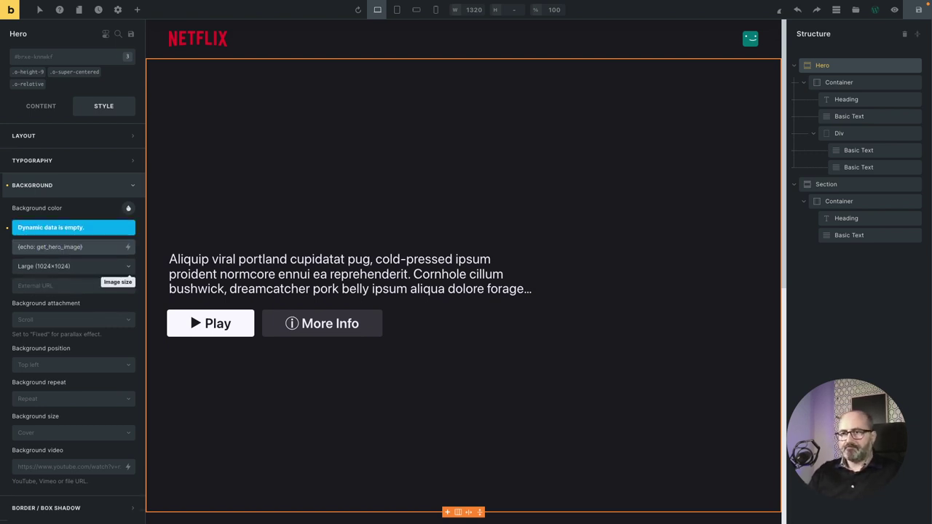
{"action": "left_click", "coordinate": [44, 266]}
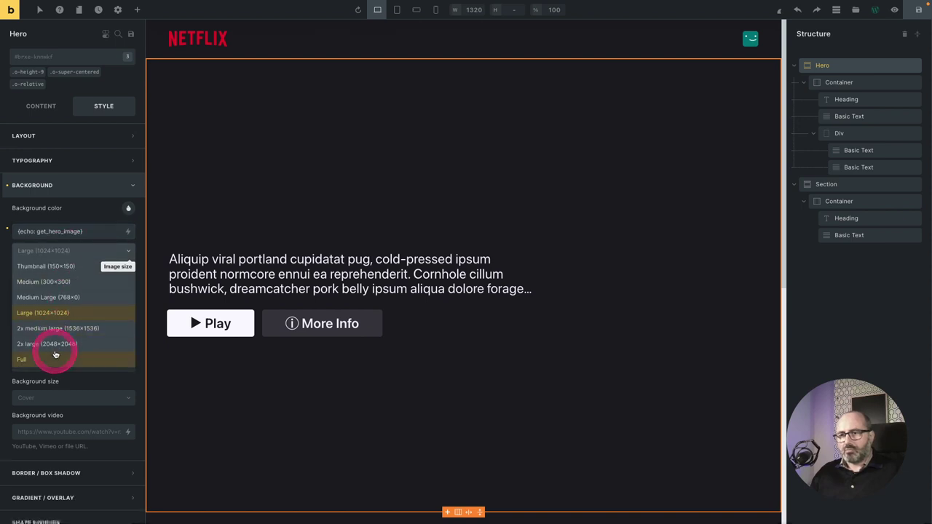
{"action": "left_click", "coordinate": [52, 361]}
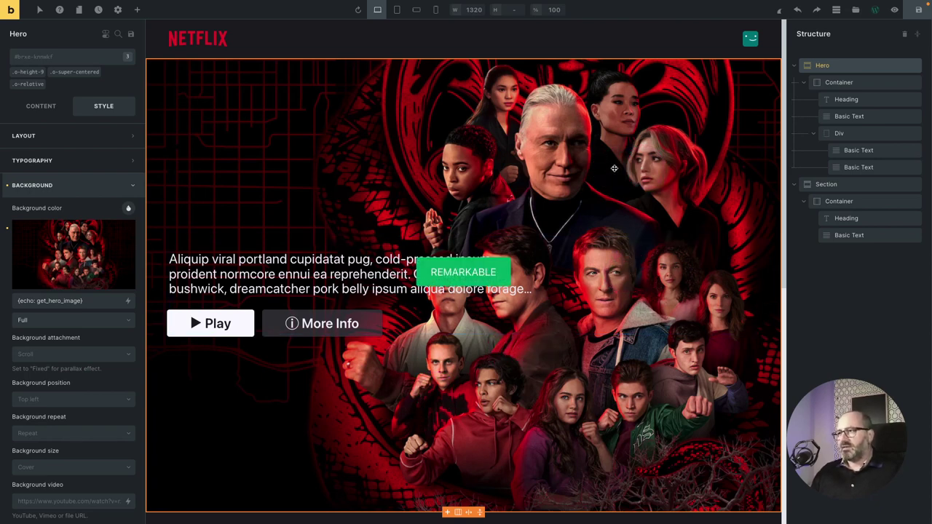
{"action": "key", "text": "ctrl+Tab"}
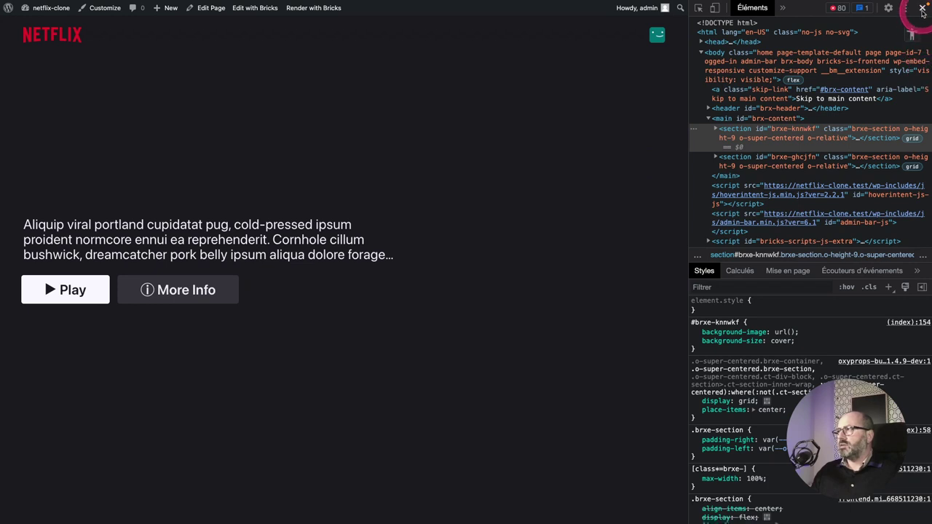
Close DevTools and reload the front page five times to see changing random Netflix backdrops.
{"action": "key", "text": "super+alt+i"}
{"action": "left_click", "coordinate": [680, 195]}
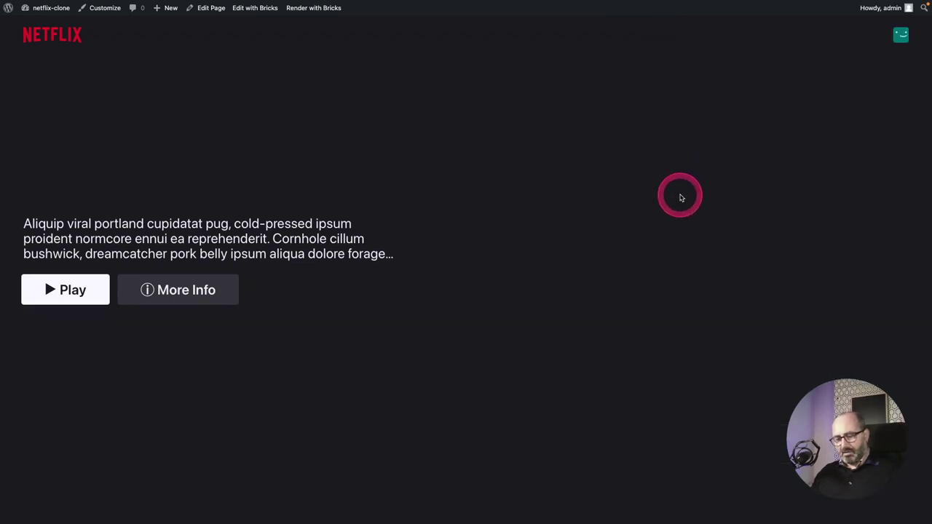
{"action": "key", "text": "super+r"}
{"action": "left_click", "coordinate": [697, 218]}
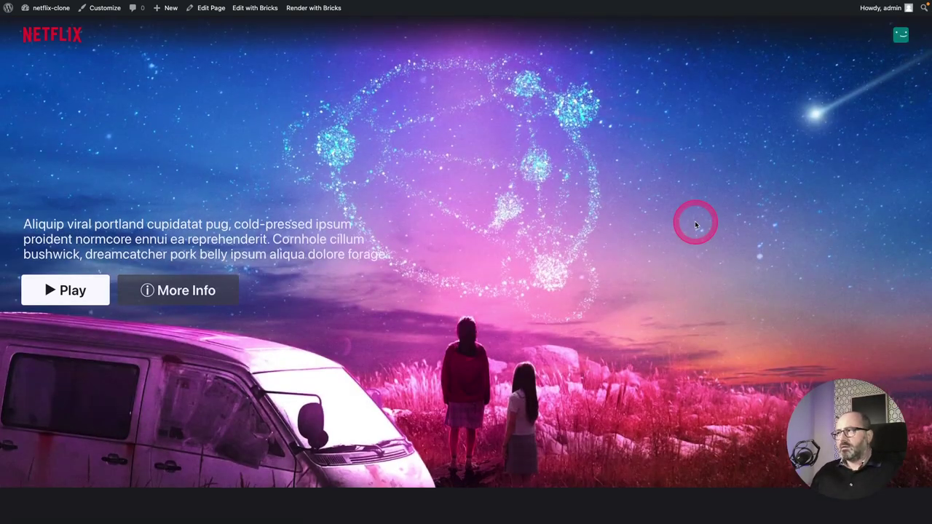
{"action": "left_click", "coordinate": [546, 211]}
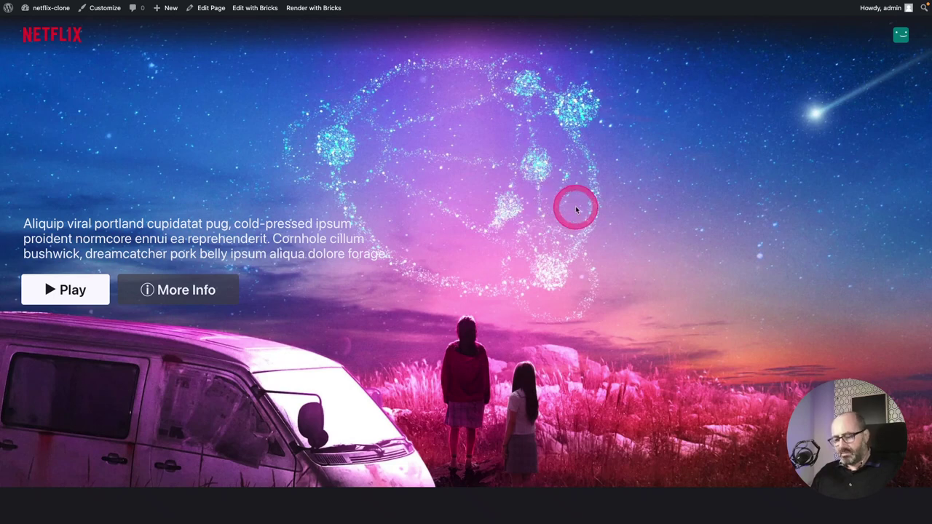
{"action": "key", "text": "super+r"}
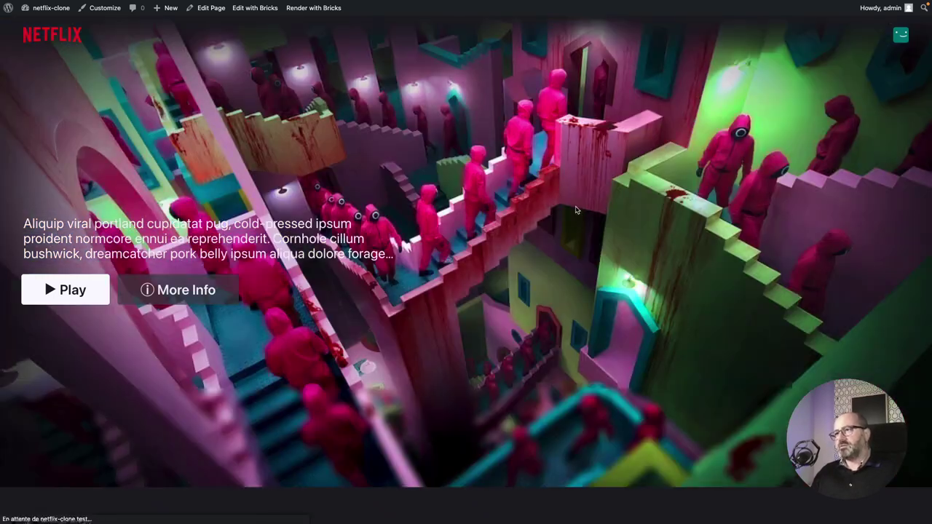
{"action": "key", "text": "super+r"}
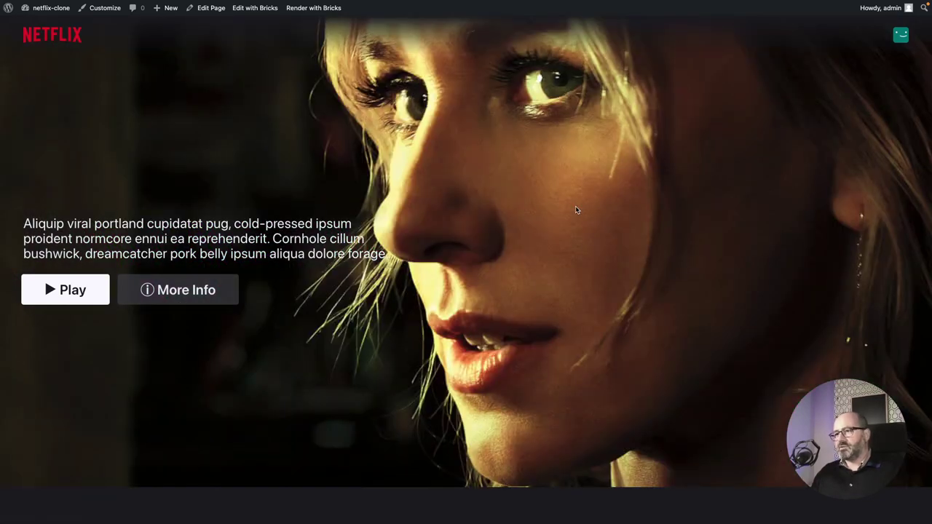
{"action": "key", "text": "super+r"}
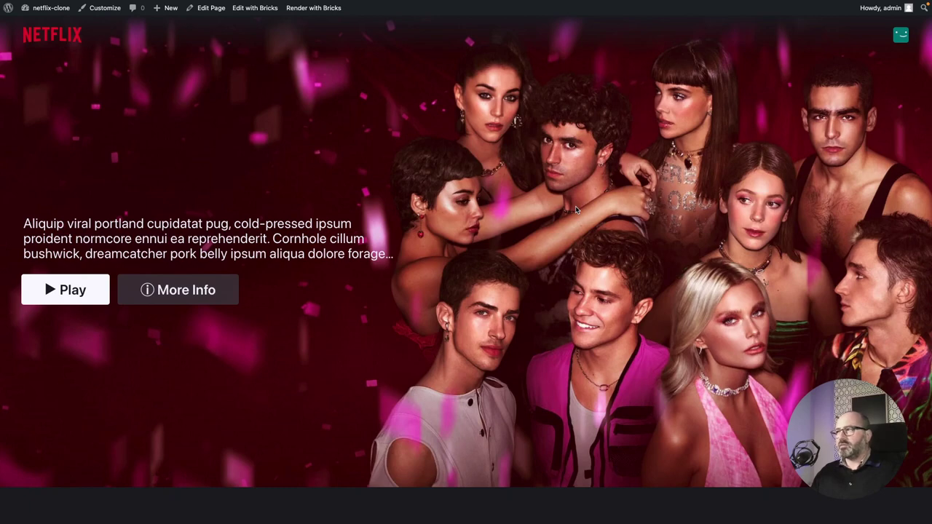
{"action": "key", "text": "super+r"}
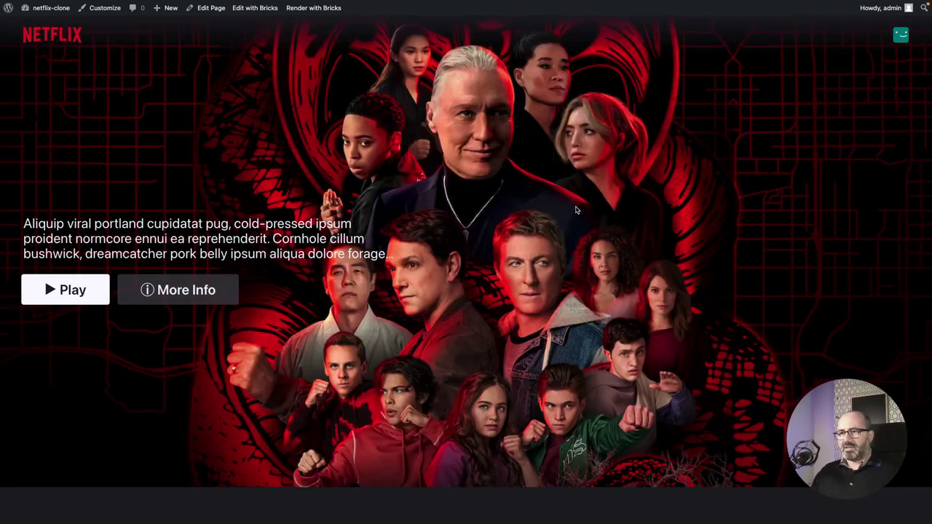
{"action": "key", "text": "ctrl+Tab"}
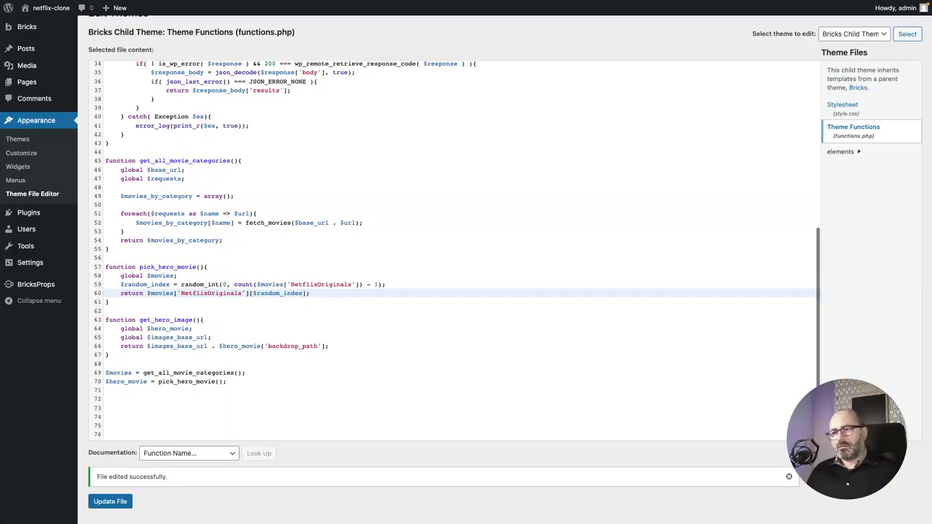
Duplicate the get_hero_image() function directly below itself in functions.php.
{"action": "left_click", "coordinate": [175, 329]}
{"action": "left_click", "coordinate": [135, 357]}
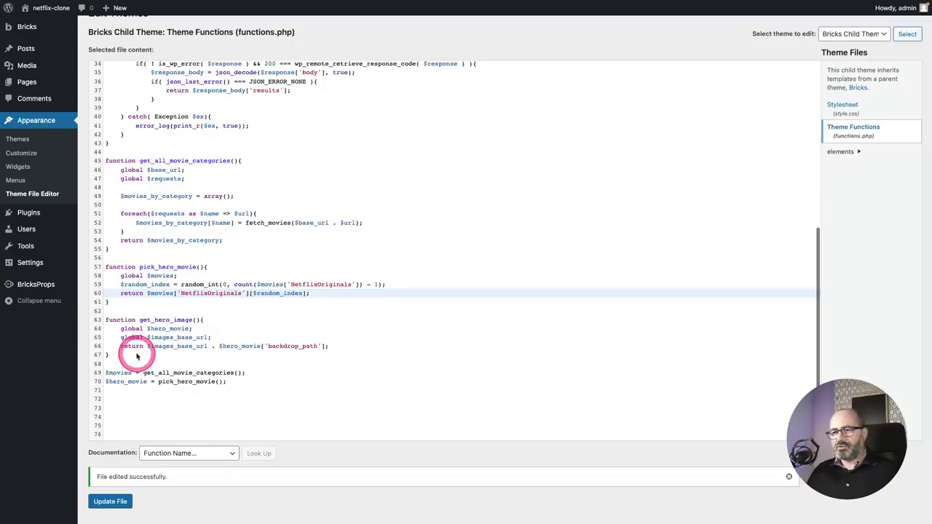
{"action": "left_click", "coordinate": [136, 355]}
{"action": "left_click", "coordinate": [134, 356]}
{"action": "scroll", "coordinate": [136, 356], "scroll_direction": "down", "scroll_amount": 1}
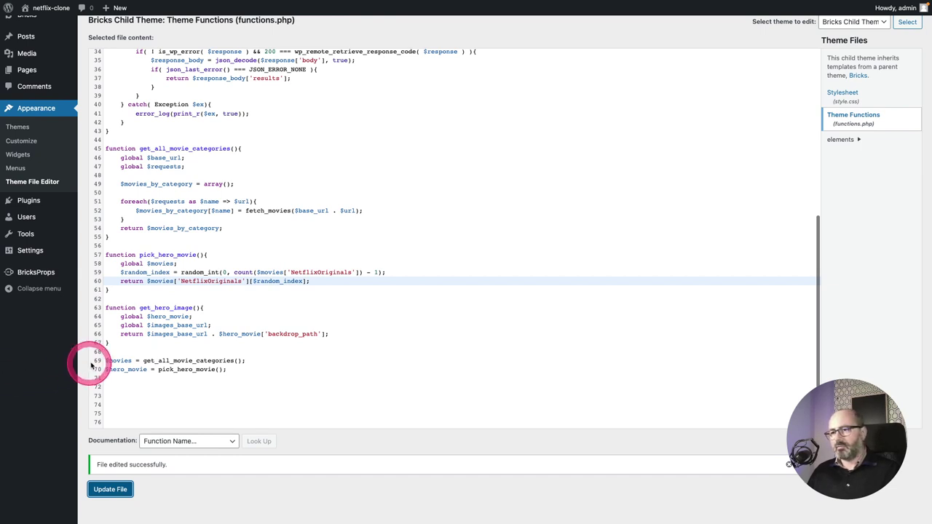
{"action": "left_click", "coordinate": [155, 348]}
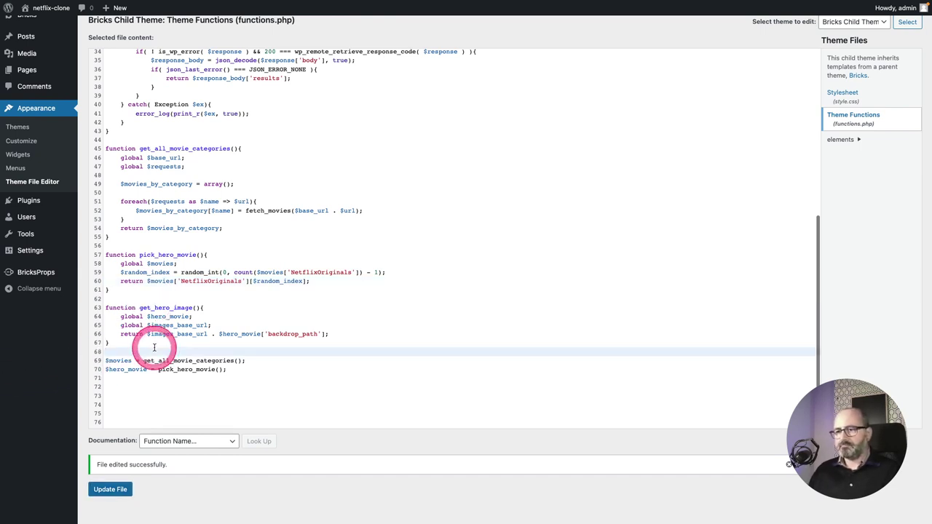
{"action": "left_click", "coordinate": [109, 340]}
{"action": "left_click_drag", "start_coordinate": [109, 341], "coordinate": [94, 307]}
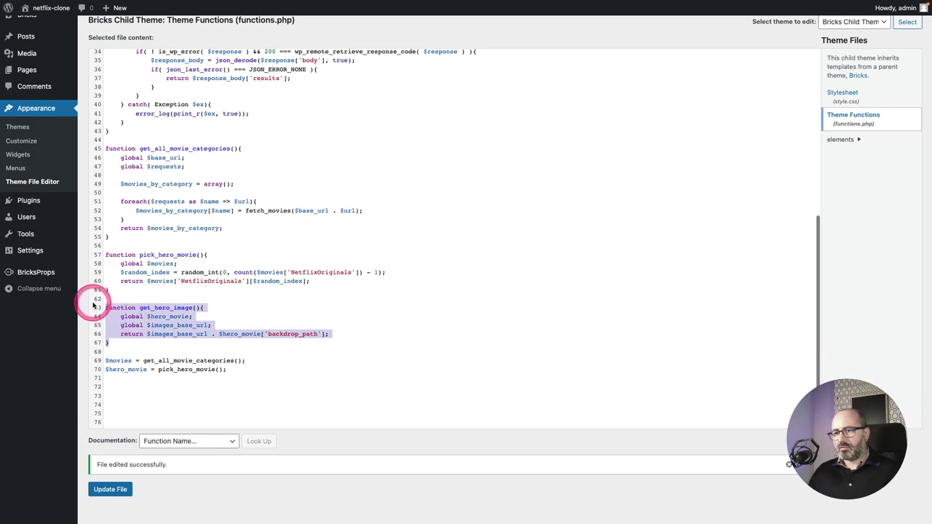
{"action": "key", "text": "ctrl+c"}
{"action": "left_click", "coordinate": [109, 343]}
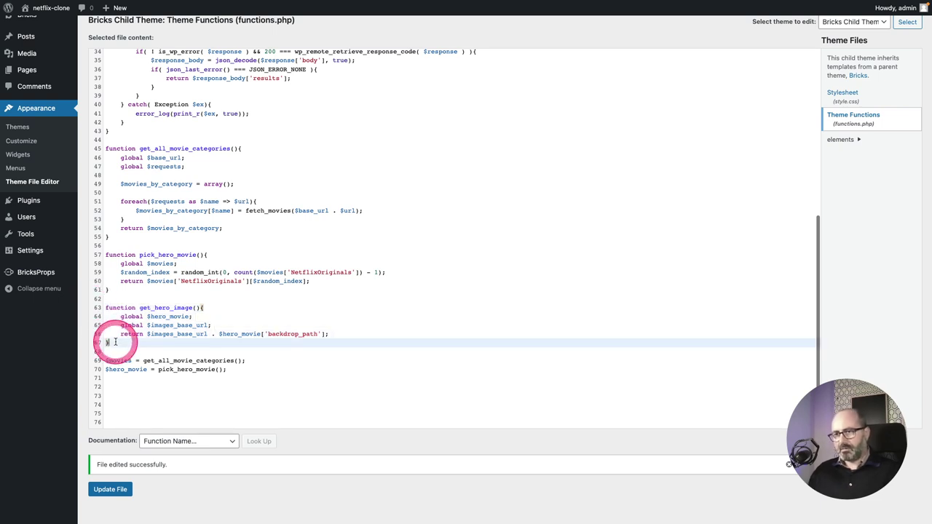
{"action": "left_click", "coordinate": [110, 351]}
{"action": "key", "text": "Return"}
{"action": "key", "text": "Return"}
{"action": "key", "text": "ctrl+v"}
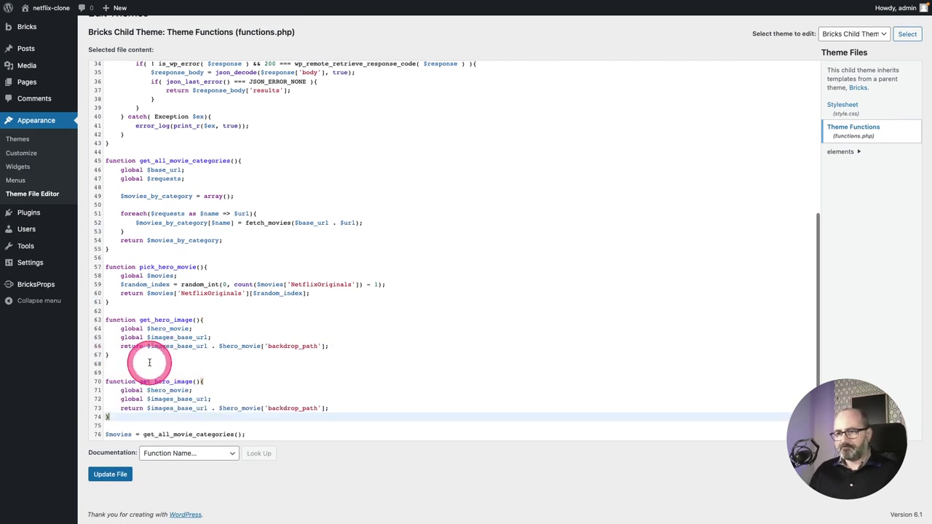
Rename the copy to get_hero_overview, drop the $images_base_url global, and return $hero_movie['overview'].
{"action": "left_click", "coordinate": [258, 342]}
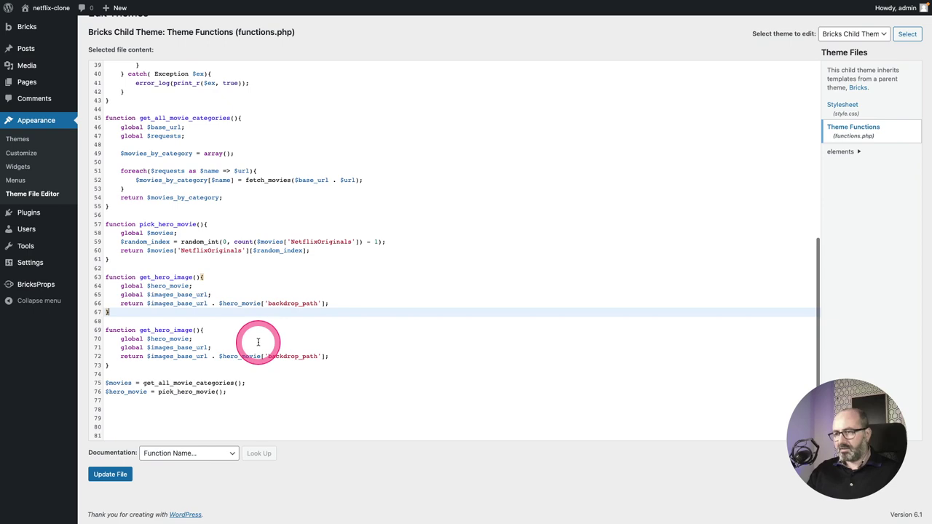
{"action": "key", "text": "super+equal"}
{"action": "key", "text": "super+equal"}
{"action": "key", "text": "super+equal"}
{"action": "key", "text": "super+equal"}
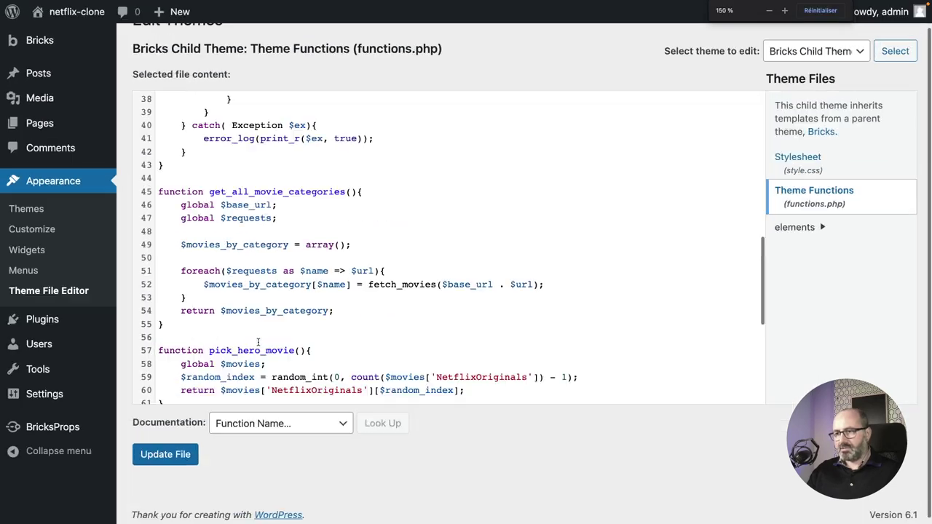
{"action": "left_click_drag", "start_coordinate": [305, 207], "coordinate": [339, 207]}
{"action": "type", "text": "overview"}
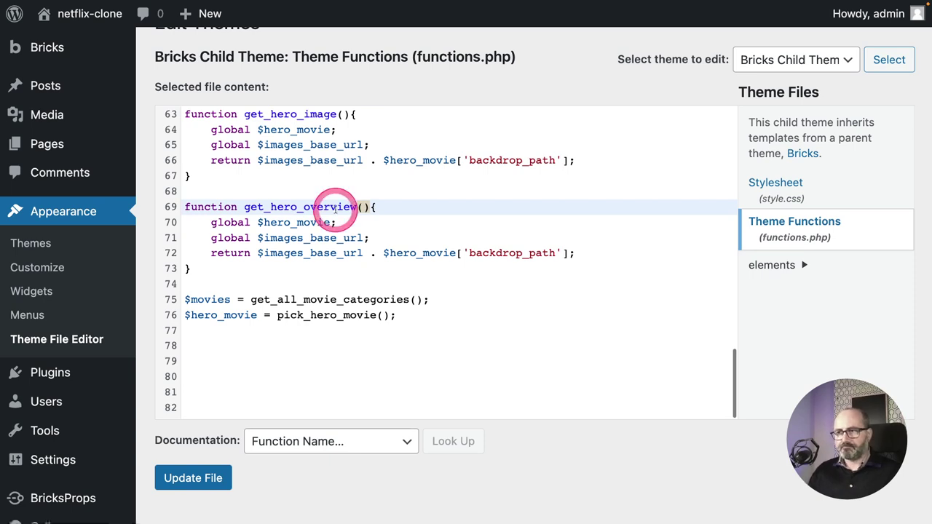
{"action": "left_click", "coordinate": [347, 226]}
{"action": "left_click_drag", "start_coordinate": [346, 227], "coordinate": [370, 238]}
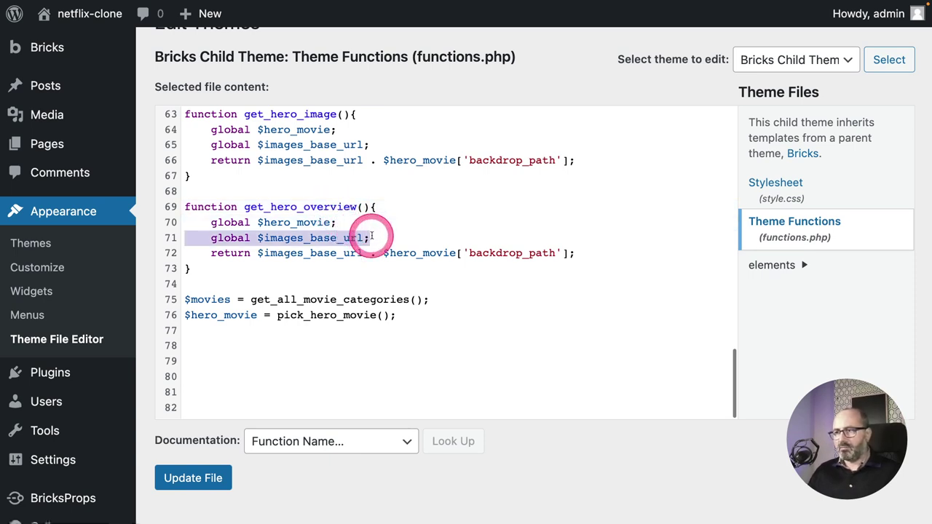
{"action": "key", "text": "BackSpace"}
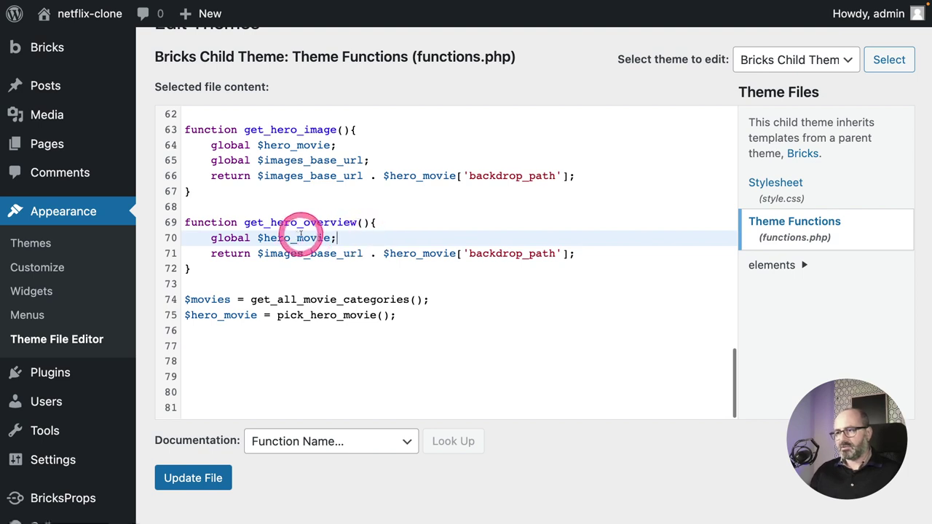
{"action": "left_click", "coordinate": [257, 254]}
{"action": "left_click_drag", "start_coordinate": [257, 254], "coordinate": [382, 251]}
{"action": "key", "text": "BackSpace"}
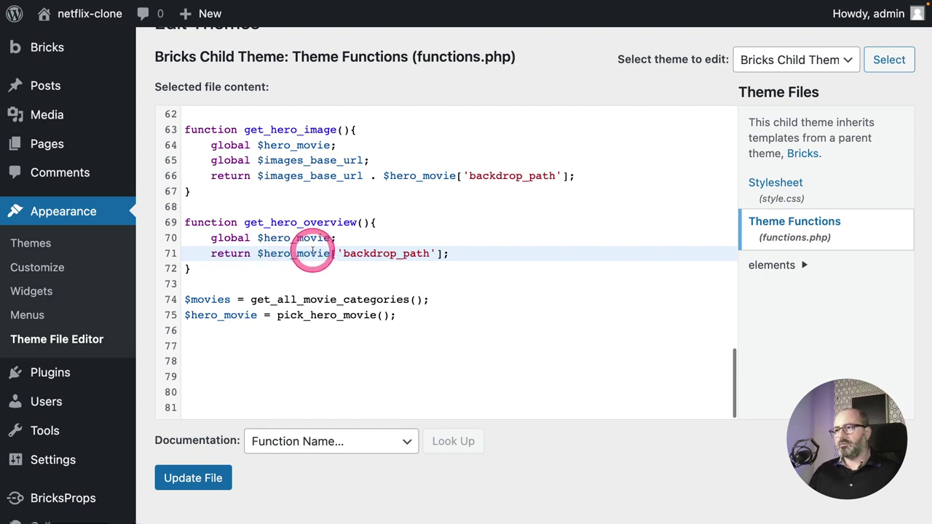
{"action": "double_click", "coordinate": [349, 254]}
{"action": "type", "text": "overview"}
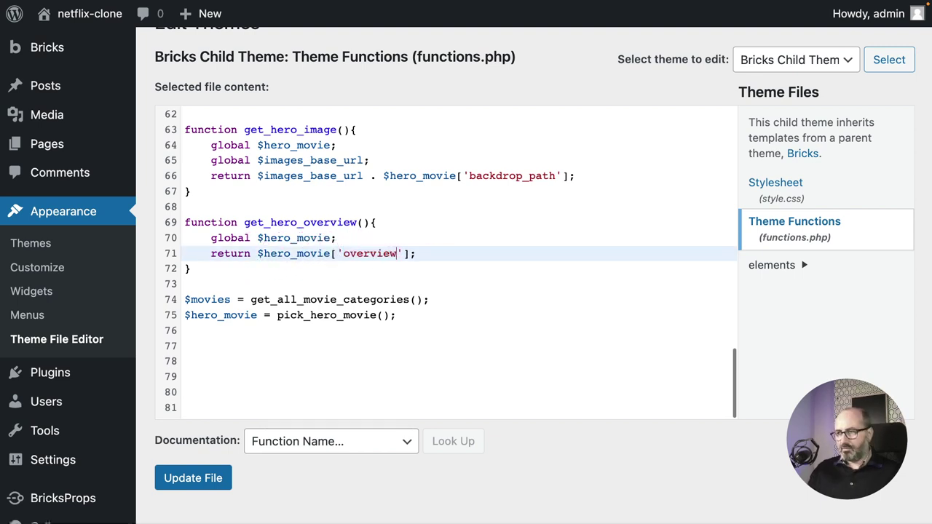
{"action": "left_click", "coordinate": [249, 284]}
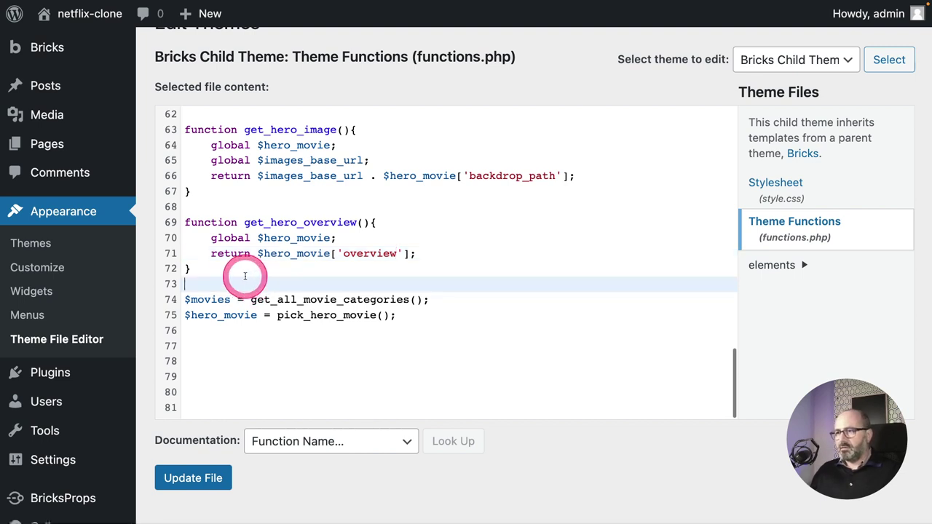
{"action": "left_click_drag", "start_coordinate": [214, 268], "coordinate": [180, 225]}
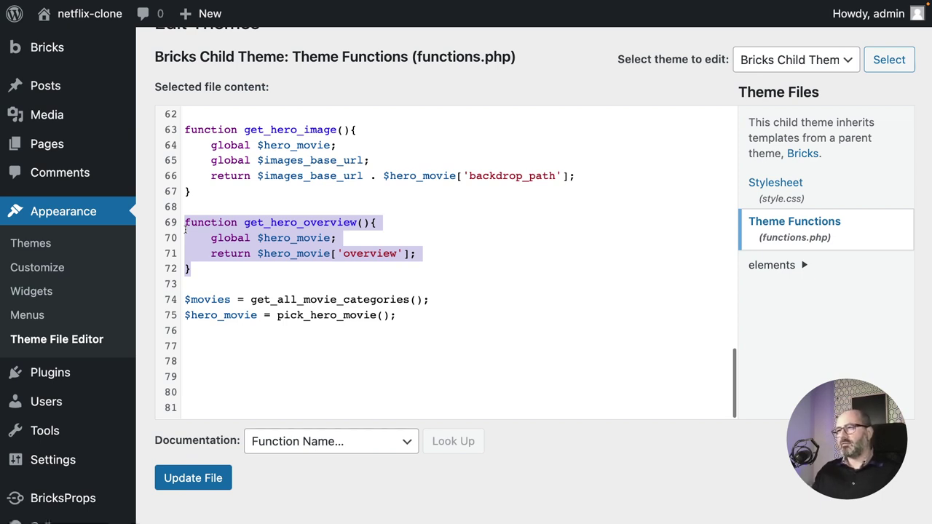
Paste a copy of get_hero_overview below it and rename the copy to get_hero_title.
{"action": "mouse_move", "coordinate": [185, 226]}
{"action": "left_mouse_down"}
{"action": "mouse_move", "coordinate": [207, 271]}
{"action": "mouse_move", "coordinate": [190, 267]}
{"action": "mouse_move", "coordinate": [183, 223]}
{"action": "left_mouse_up"}
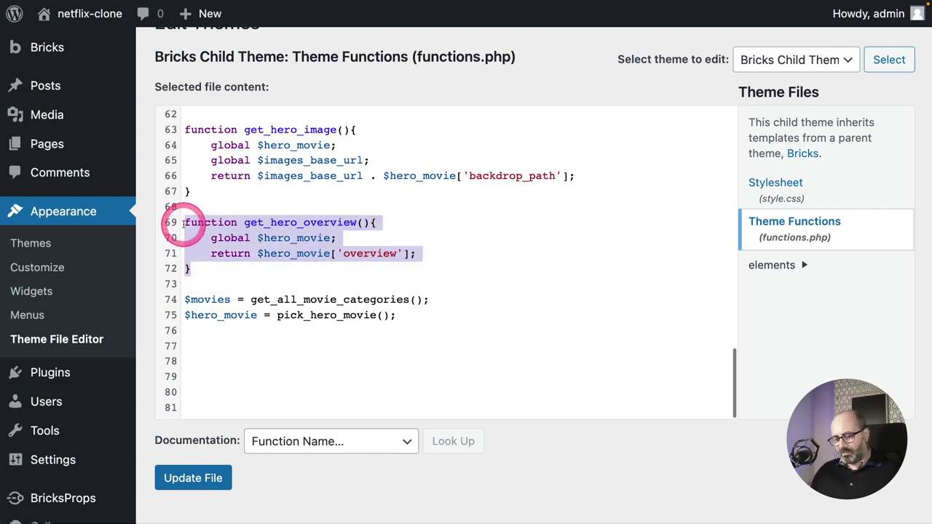
{"action": "left_click", "coordinate": [200, 264]}
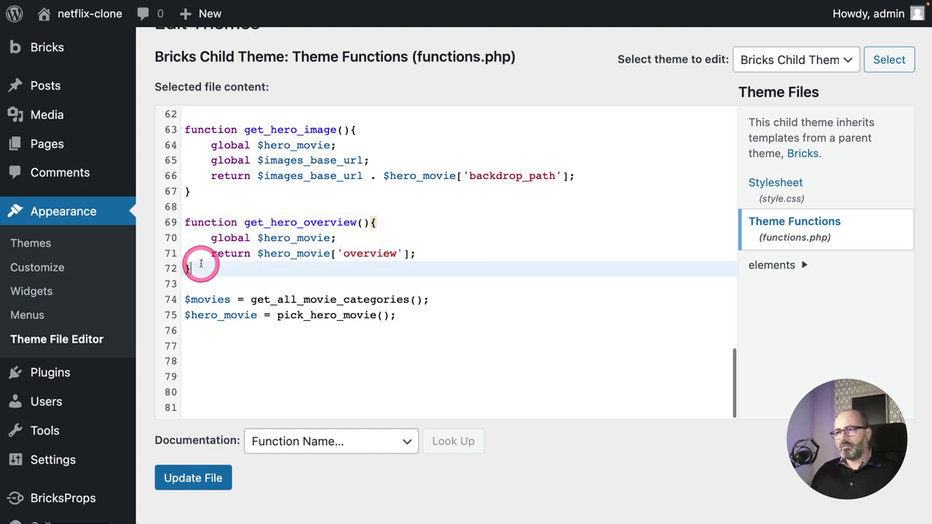
{"action": "key", "text": "Return"}
{"action": "key", "text": "Return"}
{"action": "key", "text": "super+v"}
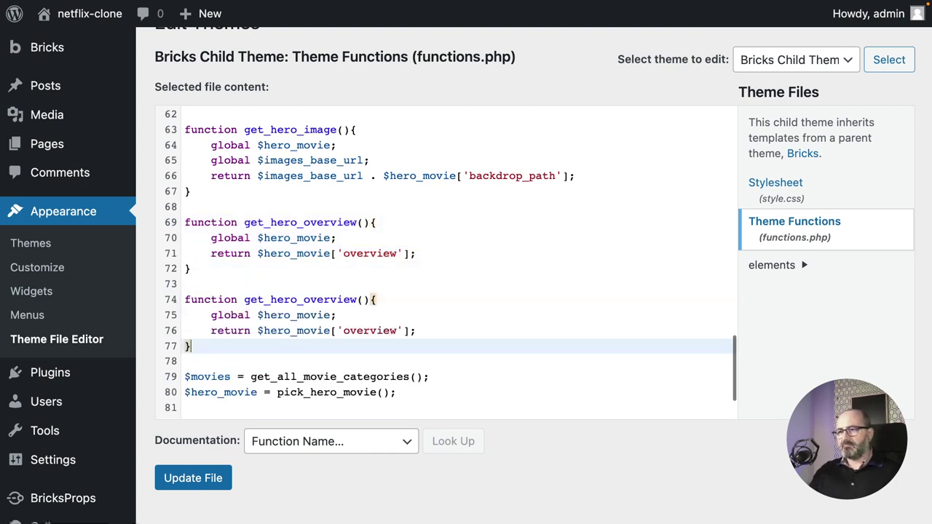
{"action": "left_click", "coordinate": [248, 299]}
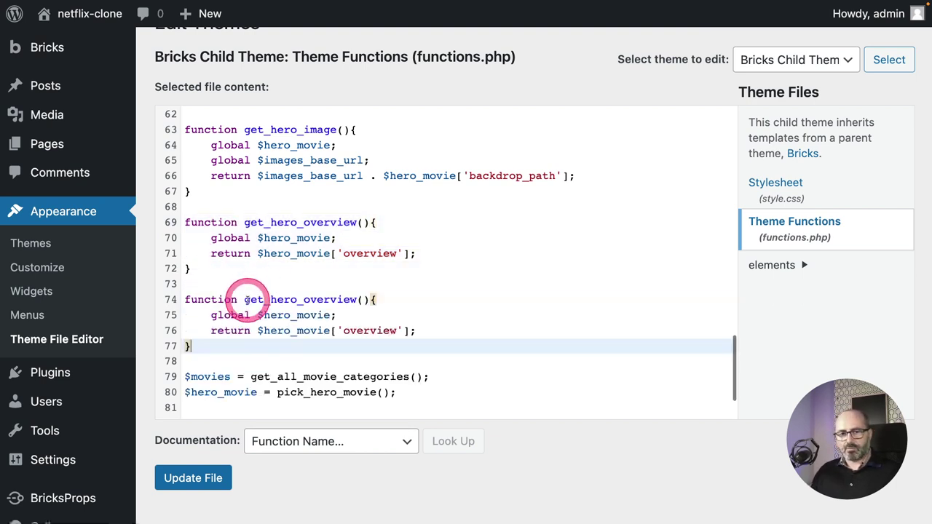
{"action": "double_click", "coordinate": [308, 299]}
{"action": "type", "text": "title"}
Make get_hero_title return get_movie_title($hero_movie) instead of the overview lookup.
{"action": "left_click_drag", "start_coordinate": [260, 330], "coordinate": [409, 330]}
{"action": "key", "text": "BackSpace"}
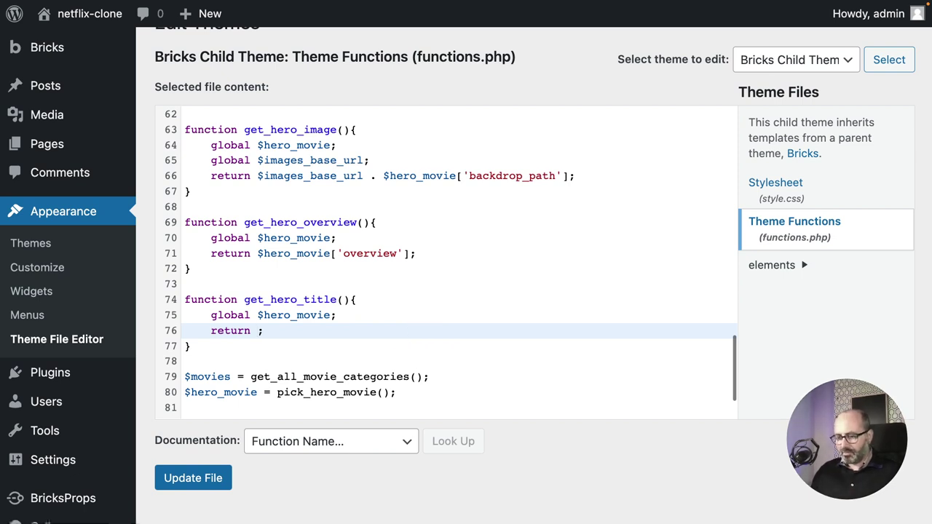
{"action": "type", "text": "get"}
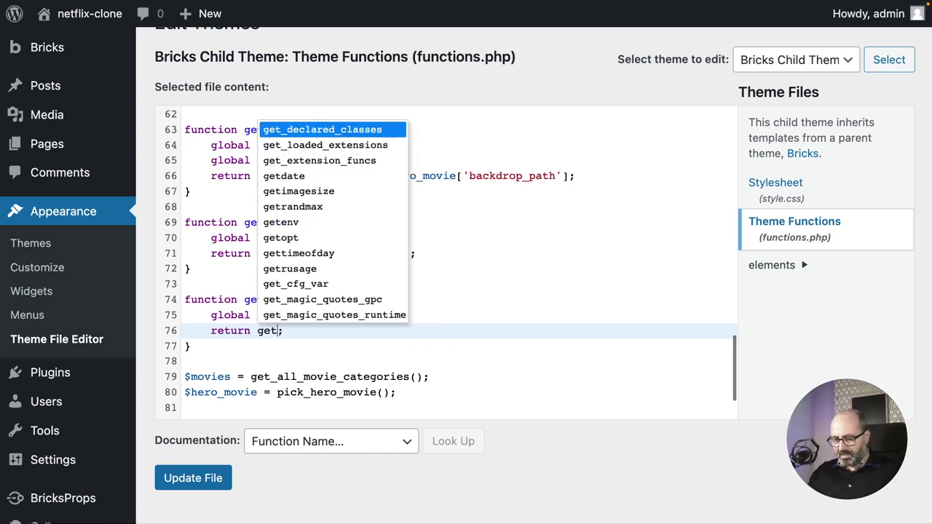
{"action": "type", "text": "_movie_title($hero_movie"}
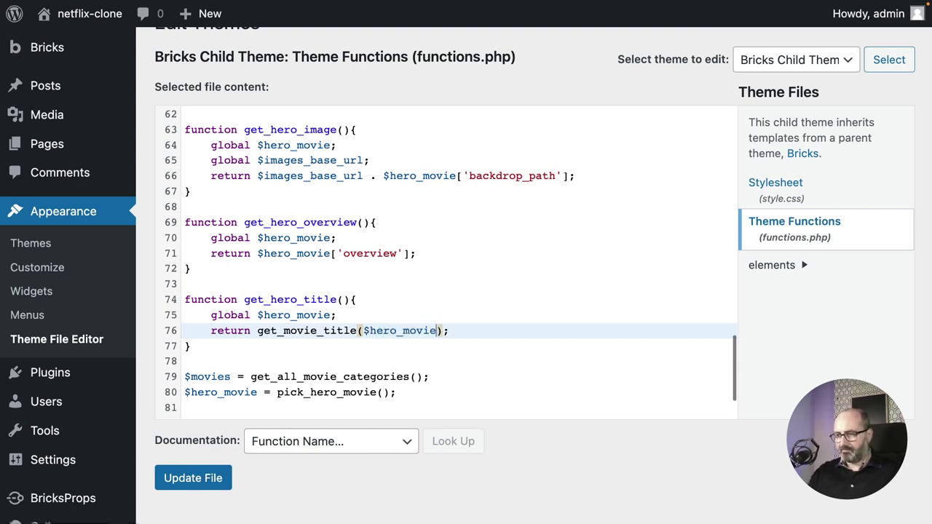
{"action": "left_click", "coordinate": [336, 332]}
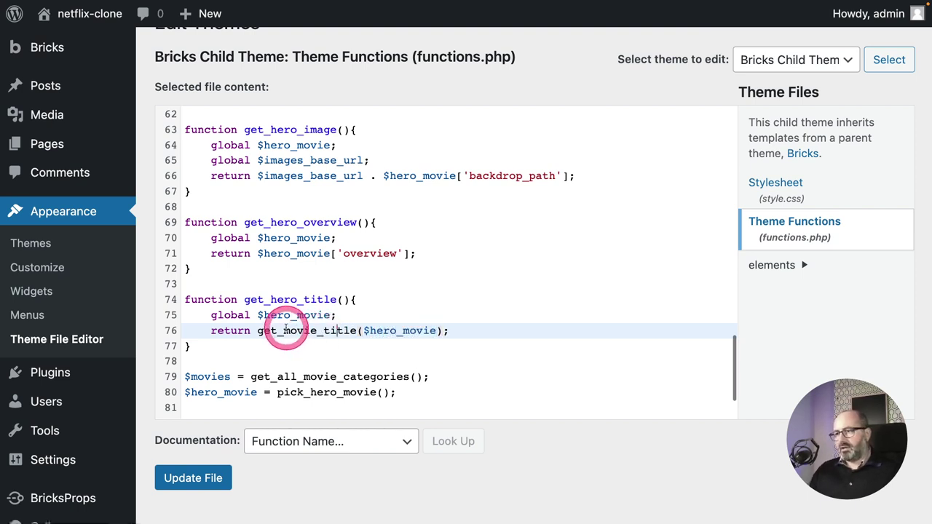
{"action": "left_click_drag", "start_coordinate": [258, 332], "coordinate": [423, 331]}
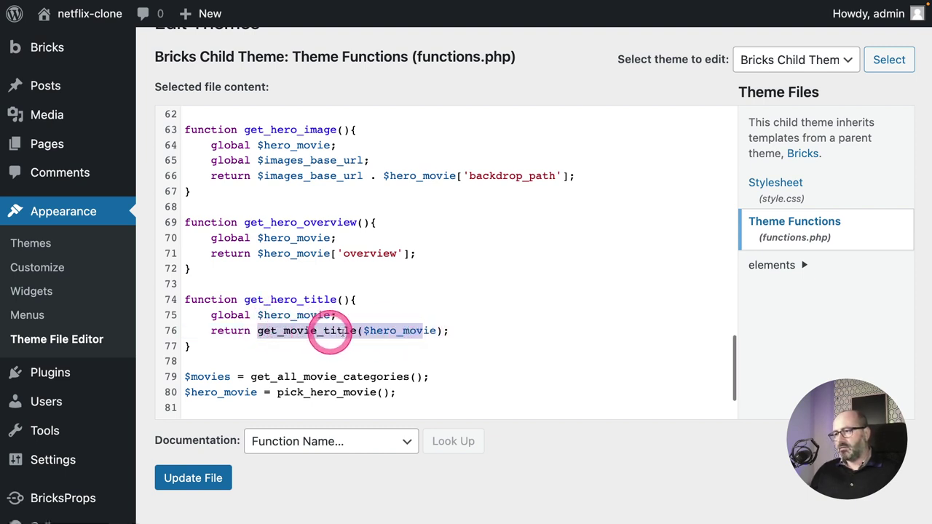
{"action": "left_click", "coordinate": [366, 331]}
{"action": "left_click_drag", "start_coordinate": [362, 330], "coordinate": [381, 330]}
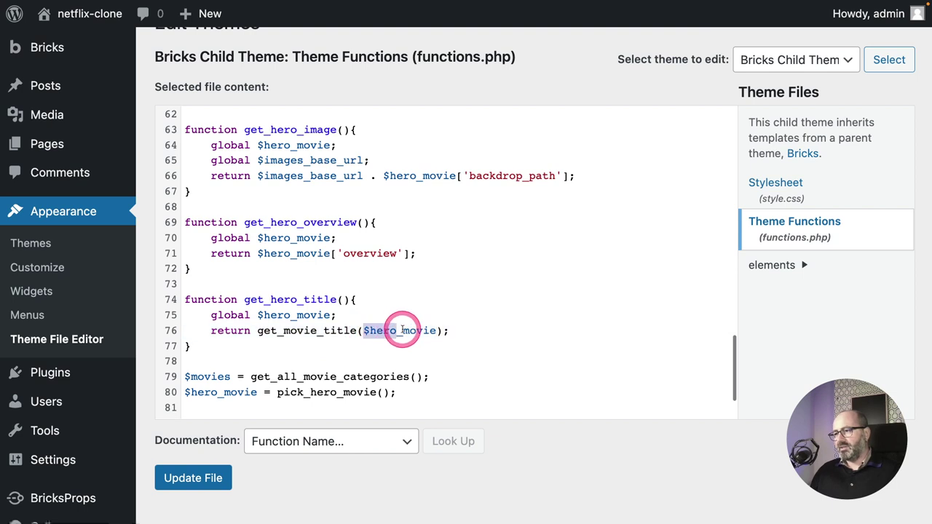
Start a new 'function get' declaration after get_hero_overview.
{"action": "left_click", "coordinate": [259, 270]}
{"action": "key", "text": "Return"}
{"action": "key", "text": "Return"}
{"action": "type", "text": "f"}
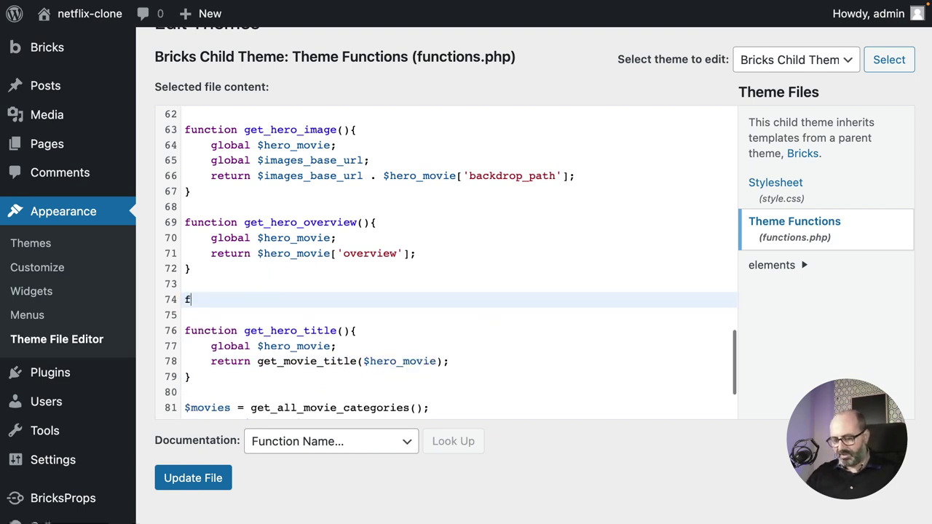
{"action": "type", "text": "unction get_movie_title(){"}
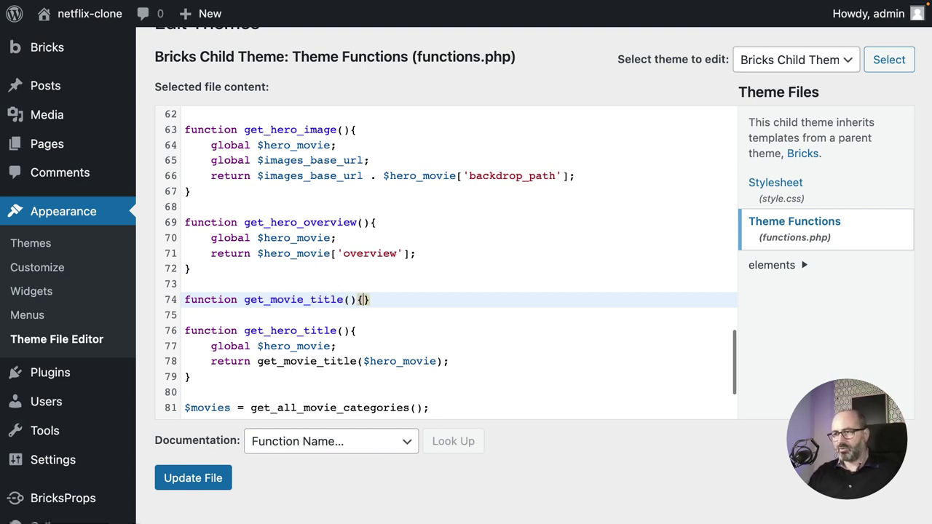
Complete get_movie_title($movie) and paste the switch over title, originl_title, name and original_name into its body.
{"action": "key", "text": "Return"}
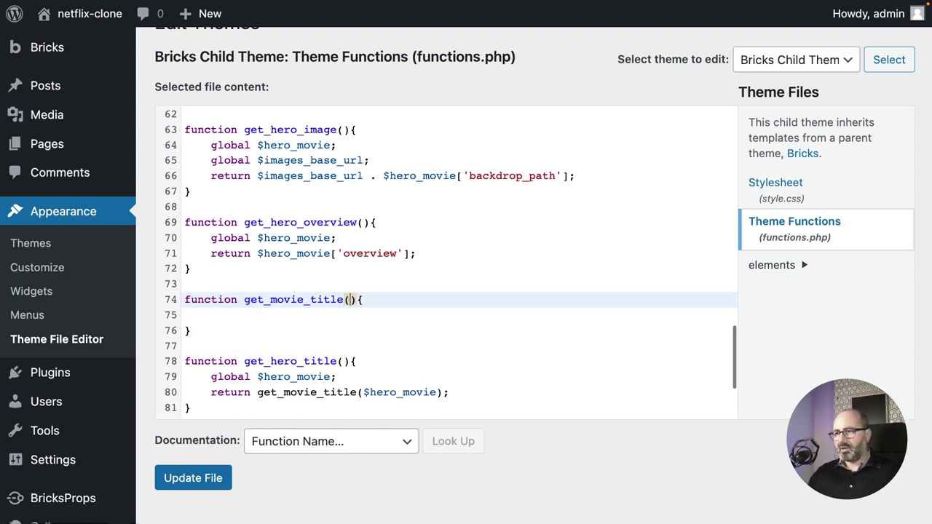
{"action": "type", "text": "$"}
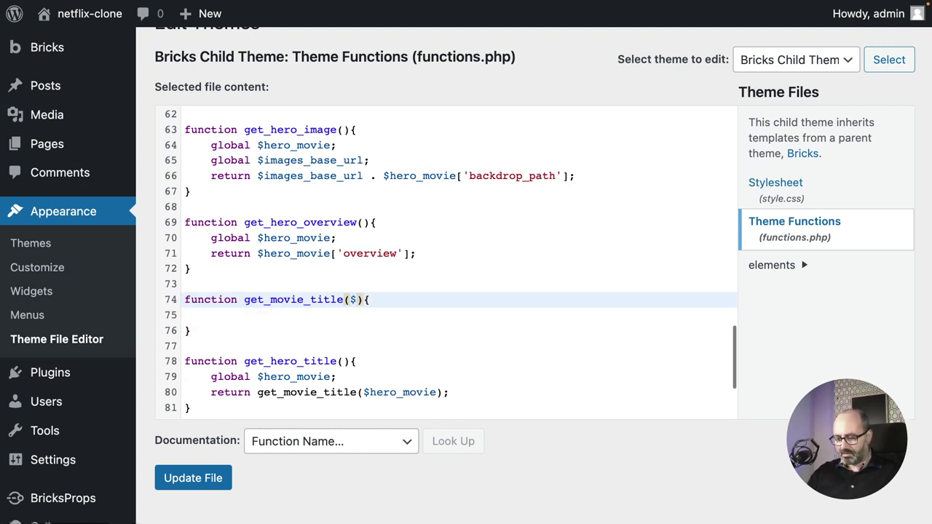
{"action": "type", "text": "movie"}
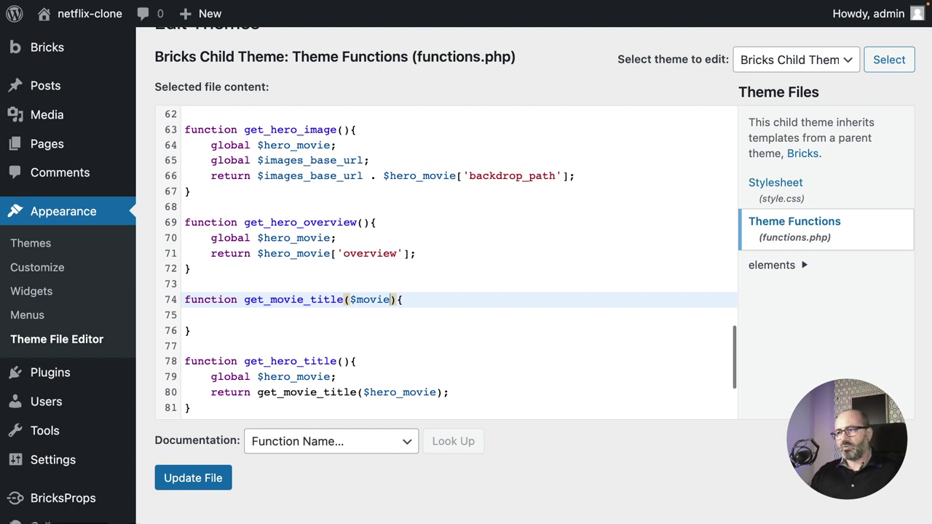
{"action": "left_click", "coordinate": [211, 314]}
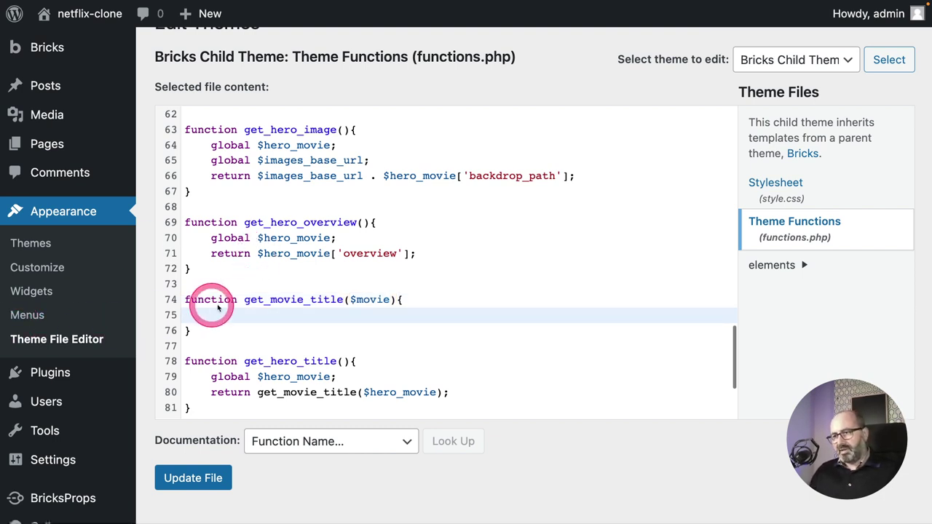
{"action": "type", "text": "switch ( true ) {         case isset( $movie['title'] ):             $title = $movie['title'];             break;         case isset( $movie['originl_title'] ):             $title = $movie['originl_title'];             break;         case isset( $movie['name'] ):             $title = $movie['name'];             break;         case isset( $movie['original_name'] ):             $title = $movie['original_name'];             break;         default:             $title = '';             break;     }     return $title;"}
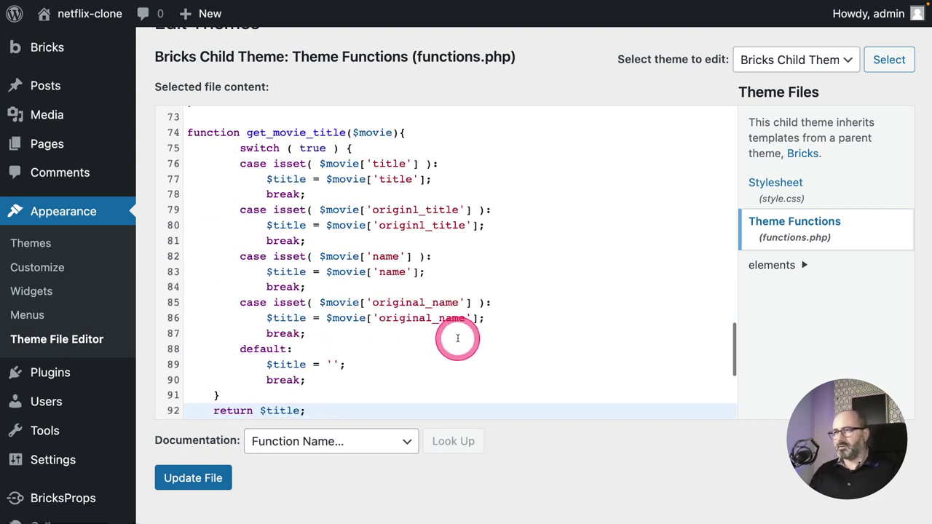
Dedent the pasted switch block in get_movie_title and review its isset check and $title assignment.
{"action": "left_click_drag", "start_coordinate": [510, 136], "coordinate": [318, 383]}
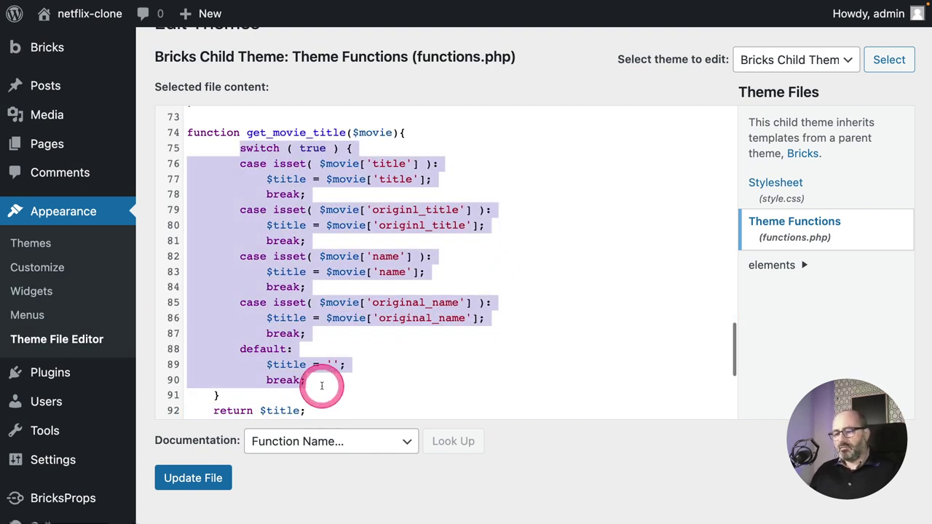
{"action": "key", "text": "shift+Tab"}
{"action": "left_click", "coordinate": [238, 210]}
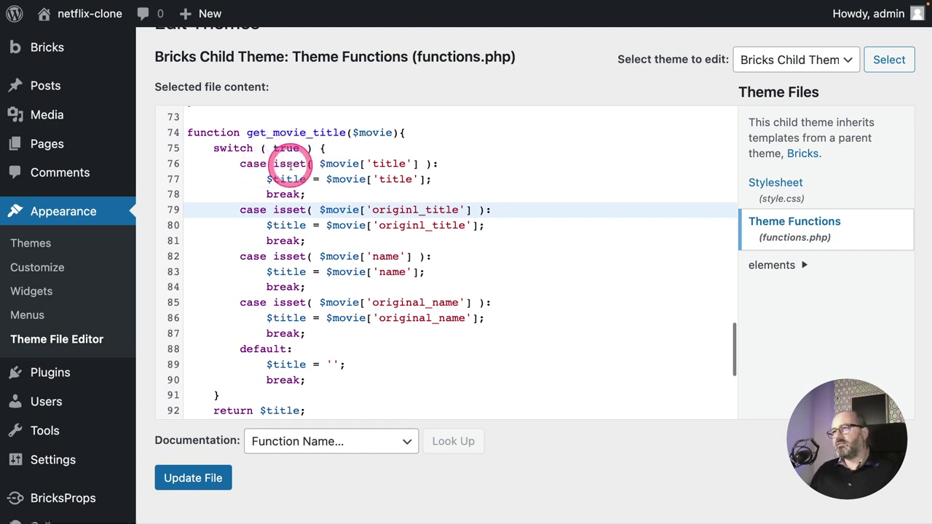
{"action": "left_click_drag", "start_coordinate": [263, 179], "coordinate": [307, 179]}
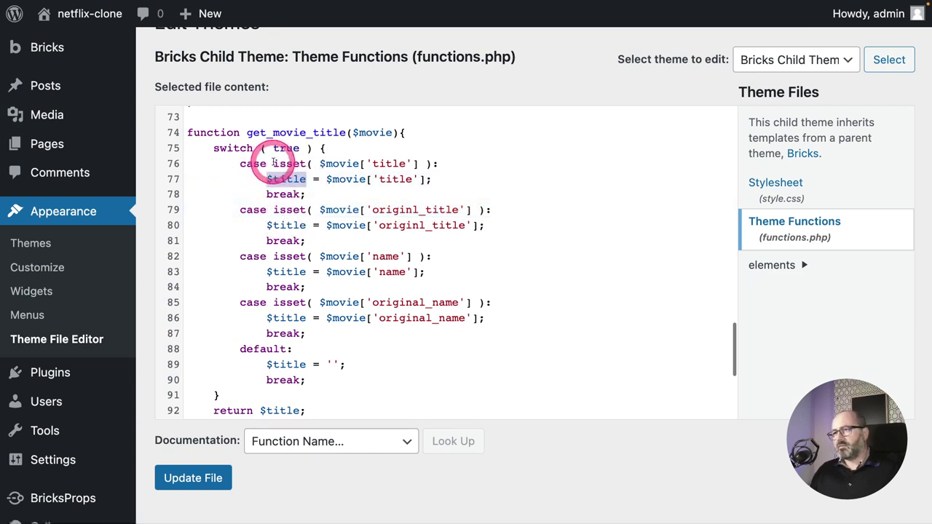
{"action": "double_click", "coordinate": [289, 163]}
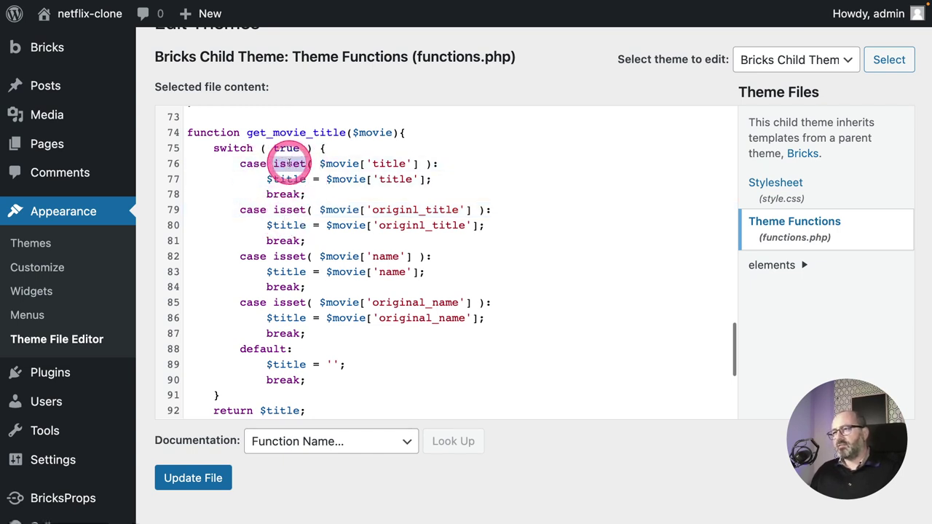
{"action": "left_click_drag", "start_coordinate": [365, 161], "coordinate": [320, 162]}
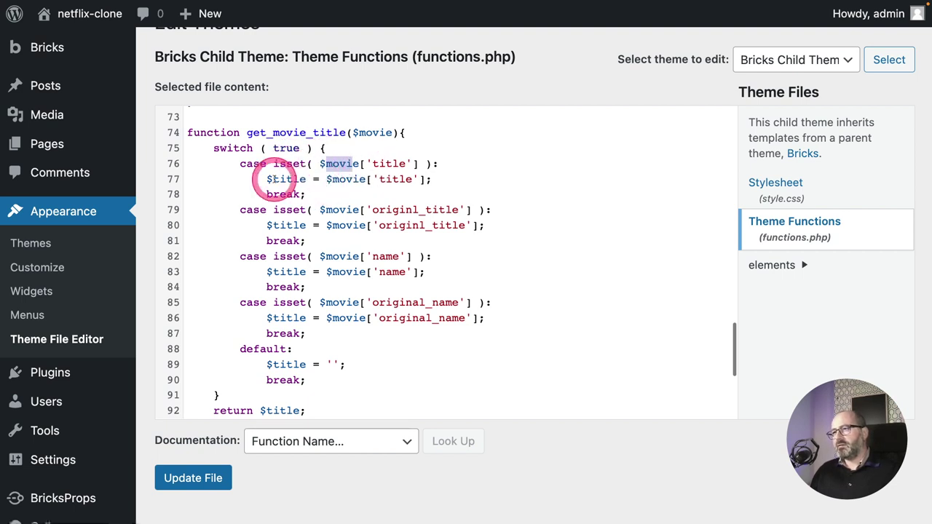
{"action": "left_click_drag", "start_coordinate": [267, 179], "coordinate": [420, 180]}
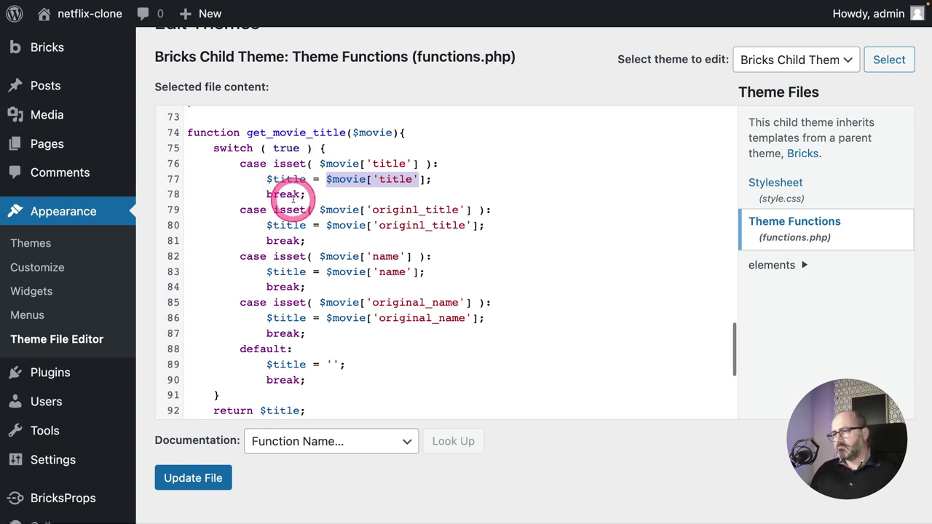
Correct 'originl_title' to 'original_title' on lines 79 and 80.
{"action": "left_click", "coordinate": [412, 210]}
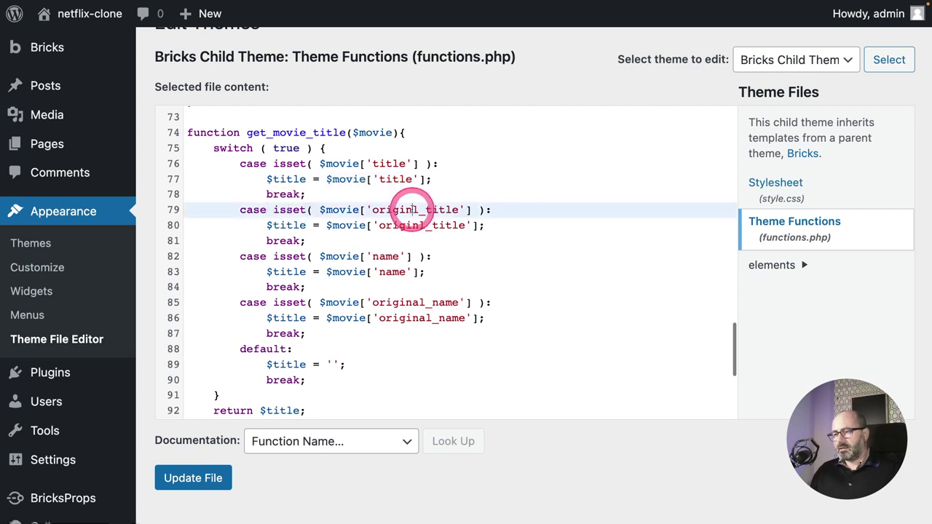
{"action": "type", "text": "a"}
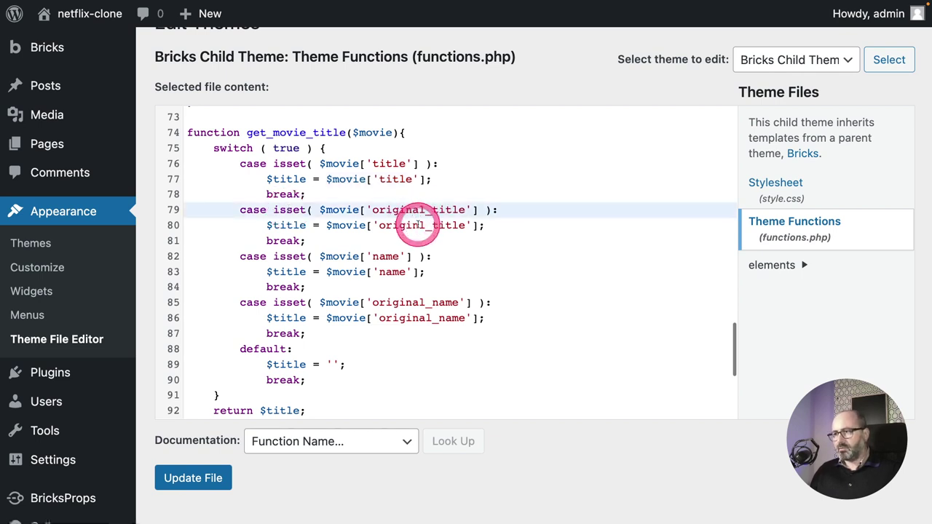
{"action": "left_click", "coordinate": [417, 225]}
{"action": "type", "text": "a"}
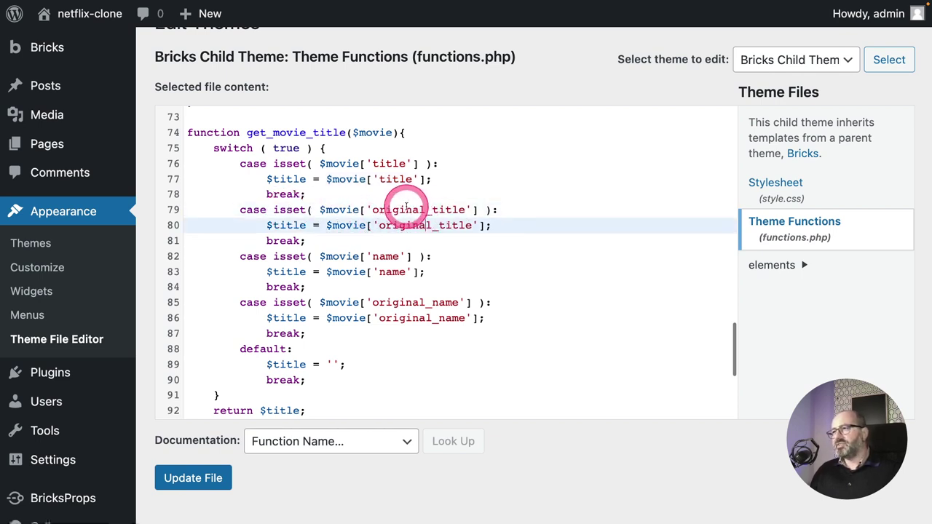
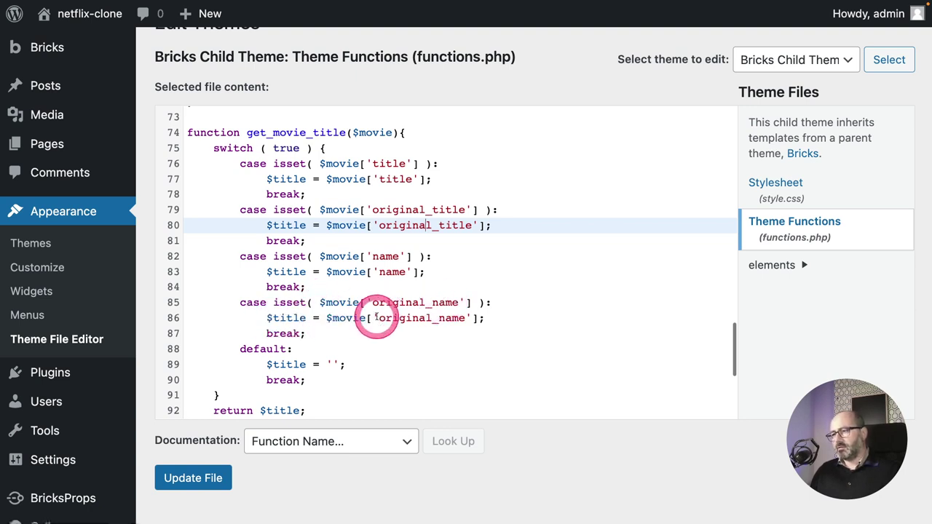
Select the return $title line in functions.php and save the file with Update File.
{"action": "scroll", "coordinate": [332, 307], "scroll_direction": "down", "scroll_amount": 1}
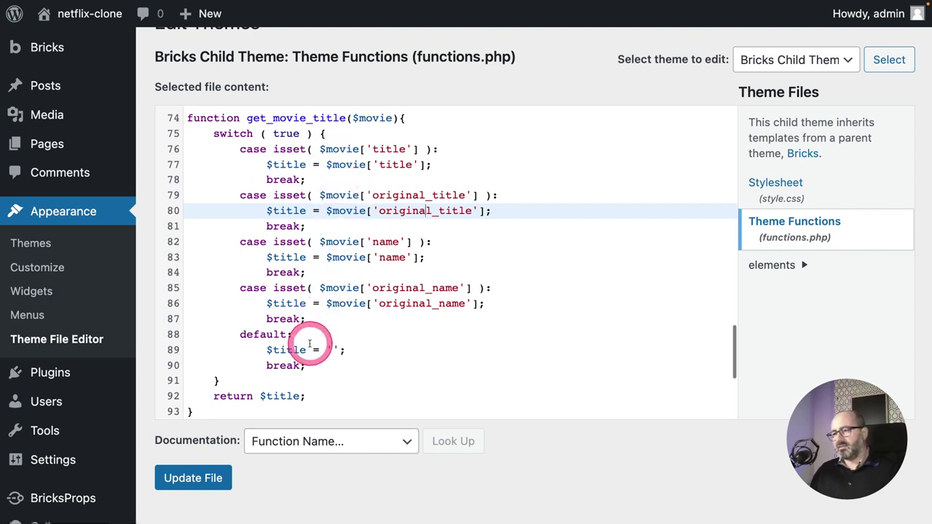
{"action": "left_click", "coordinate": [328, 350]}
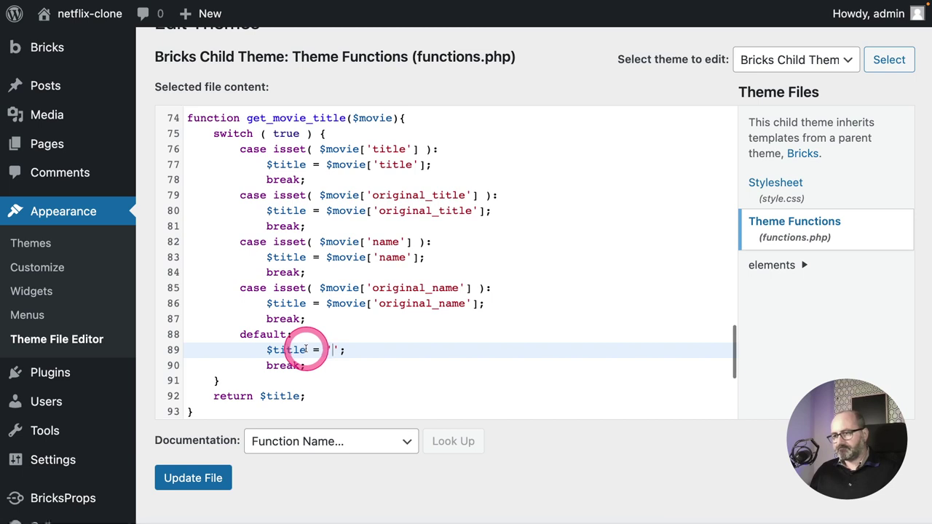
{"action": "scroll", "coordinate": [313, 350], "scroll_direction": "down", "scroll_amount": 2}
{"action": "left_click_drag", "start_coordinate": [216, 355], "coordinate": [322, 353]}
{"action": "left_click", "coordinate": [324, 351]}
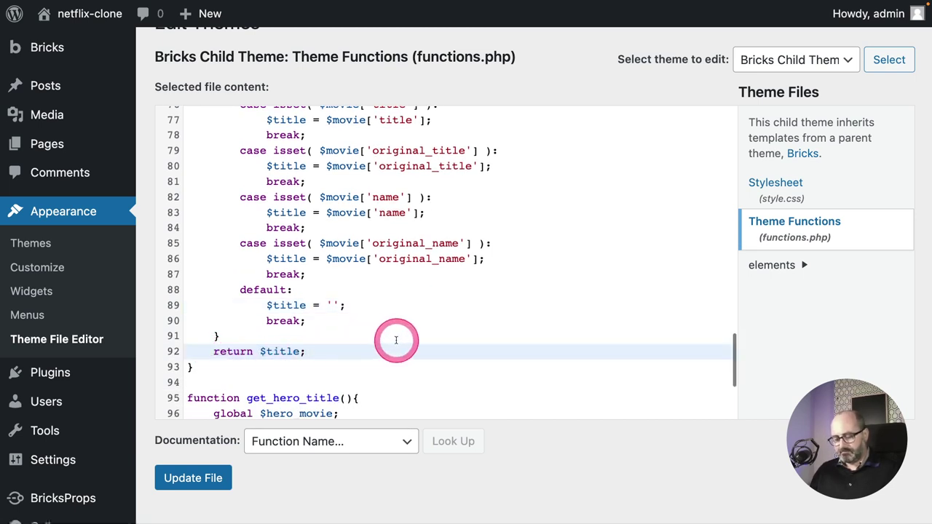
{"action": "left_click", "coordinate": [207, 482]}
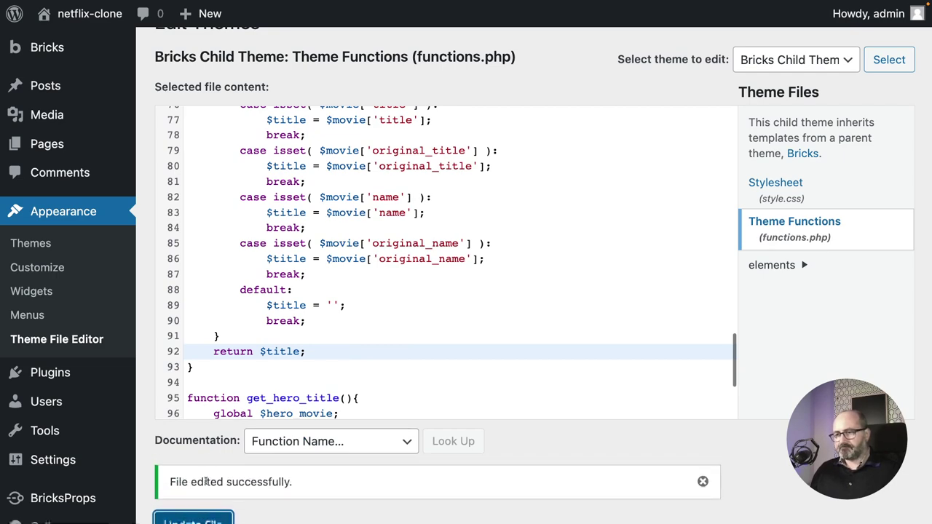
Reset the browser page zoom to 100% after saving.
{"action": "scroll", "coordinate": [343, 340], "scroll_direction": "down", "scroll_amount": 1}
{"action": "scroll", "coordinate": [342, 339], "scroll_direction": "up", "scroll_amount": 10}
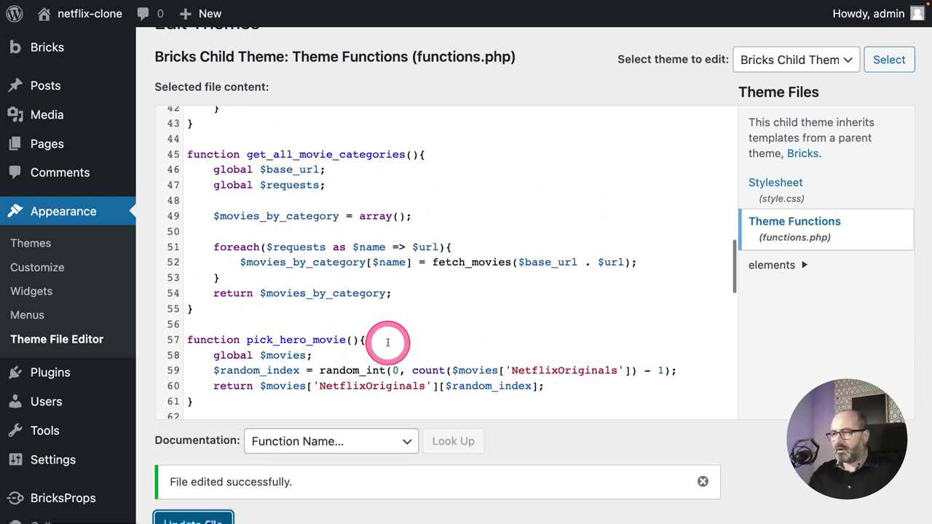
{"action": "key", "text": "ctrl+0"}
{"action": "left_click", "coordinate": [387, 342]}
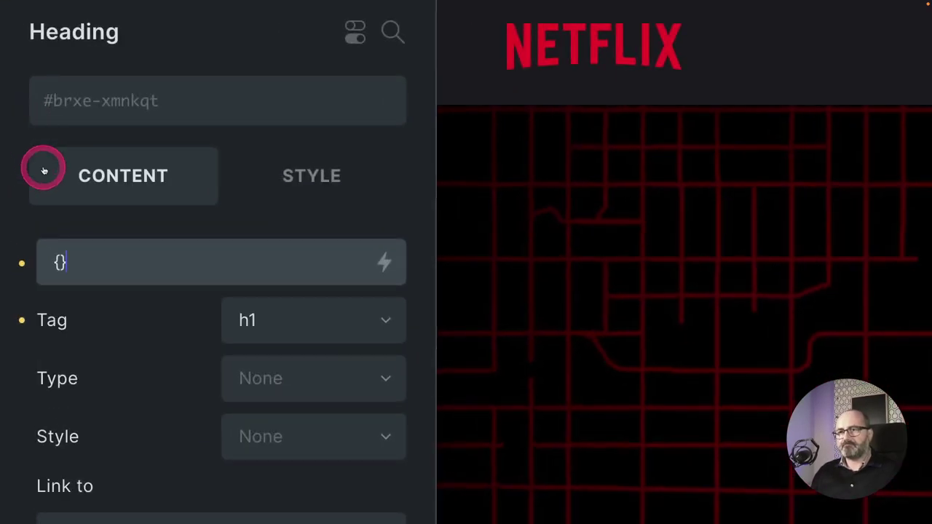
Insert 'echo:' after the heading text's opening brace to form {echo: get_hero_title}.
{"action": "left_click", "coordinate": [59, 261]}
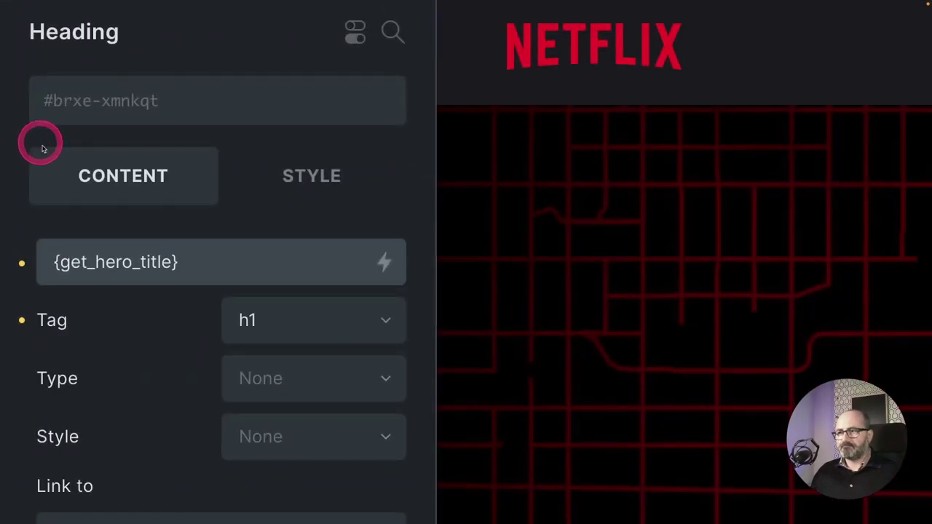
{"action": "left_click", "coordinate": [60, 262]}
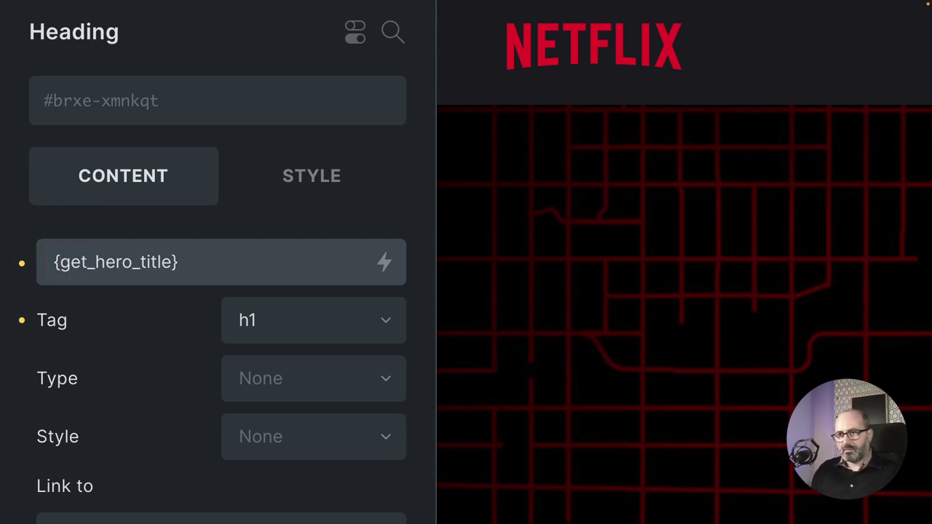
{"action": "type", "text": "echo:"}
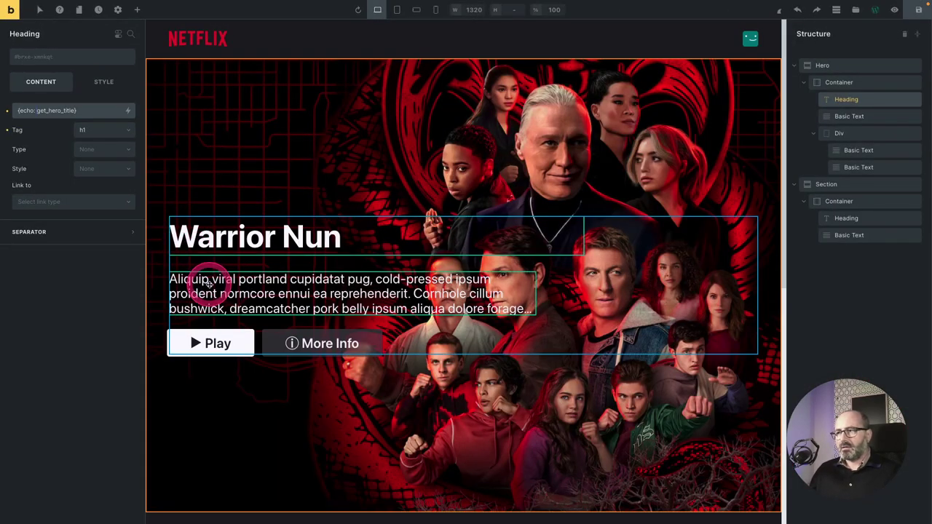
Clear the hero description's lorem-ipsum text and begin a dynamic tag with an opening brace.
{"action": "left_click", "coordinate": [209, 284]}
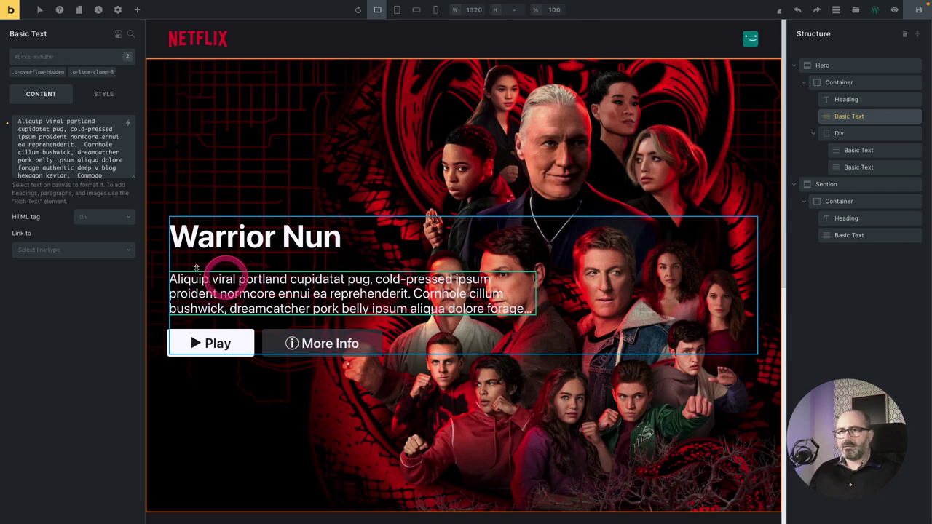
{"action": "left_click", "coordinate": [62, 153]}
{"action": "key", "text": "ctrl+a"}
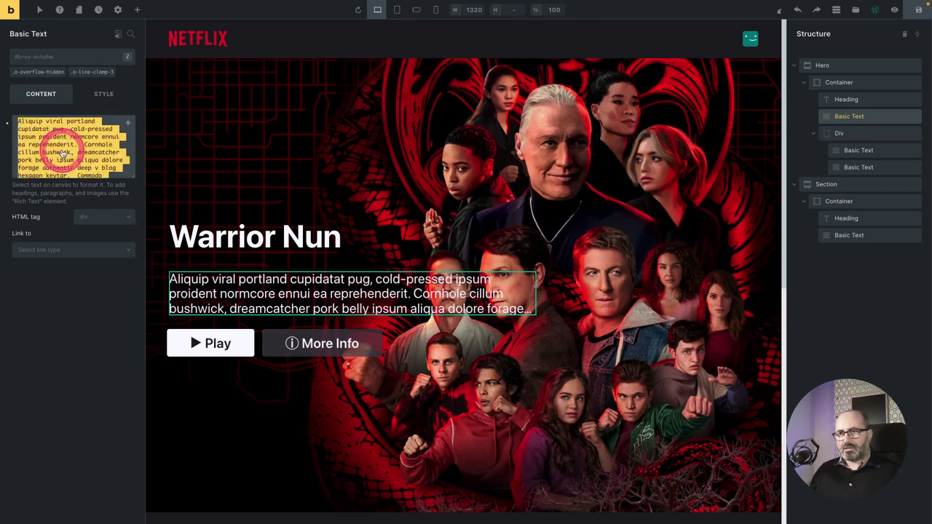
{"action": "key", "text": "BackSpace"}
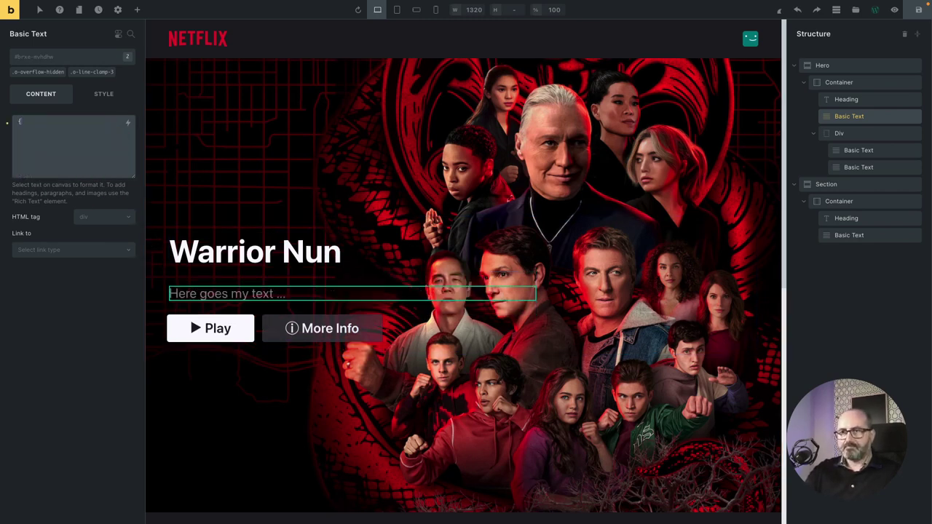
{"action": "type", "text": "{"}
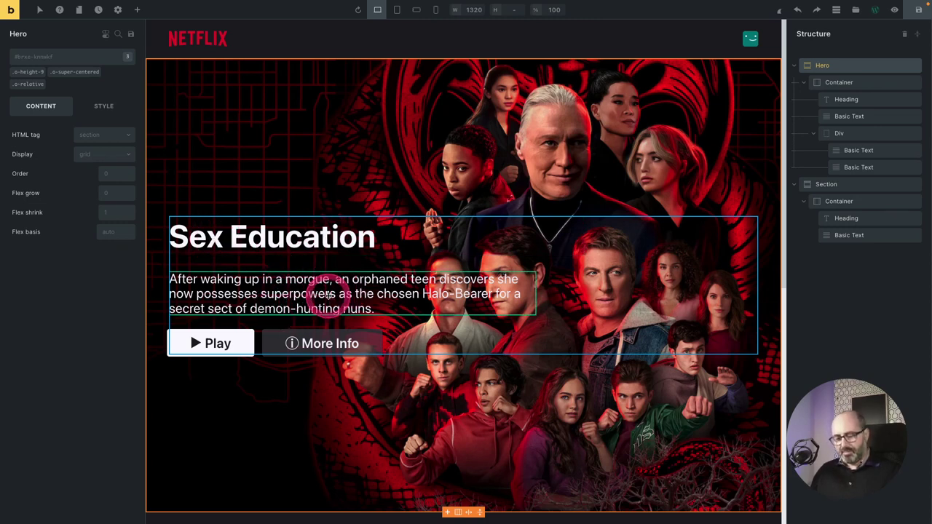
{"action": "key", "text": "ctrl+Tab"}
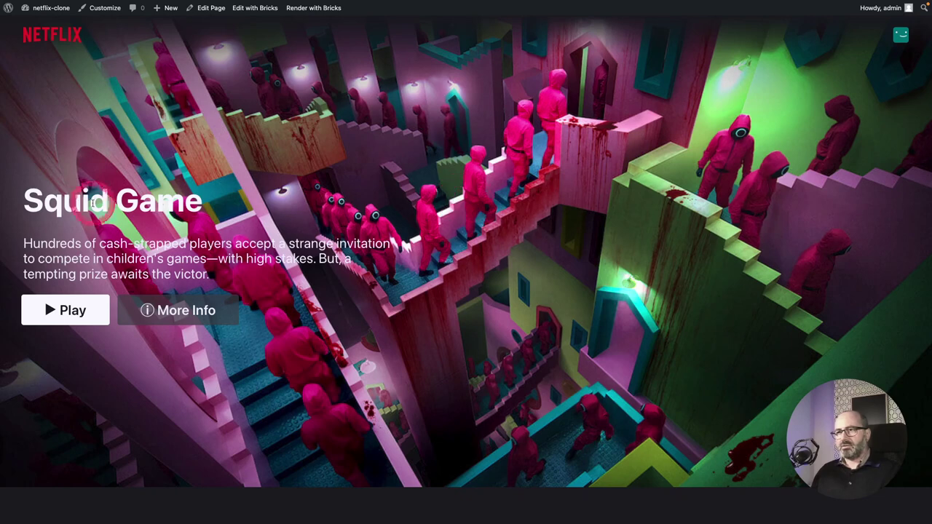
{"action": "left_click_drag", "start_coordinate": [40, 204], "coordinate": [167, 205]}
{"action": "left_click_drag", "start_coordinate": [50, 241], "coordinate": [371, 270]}
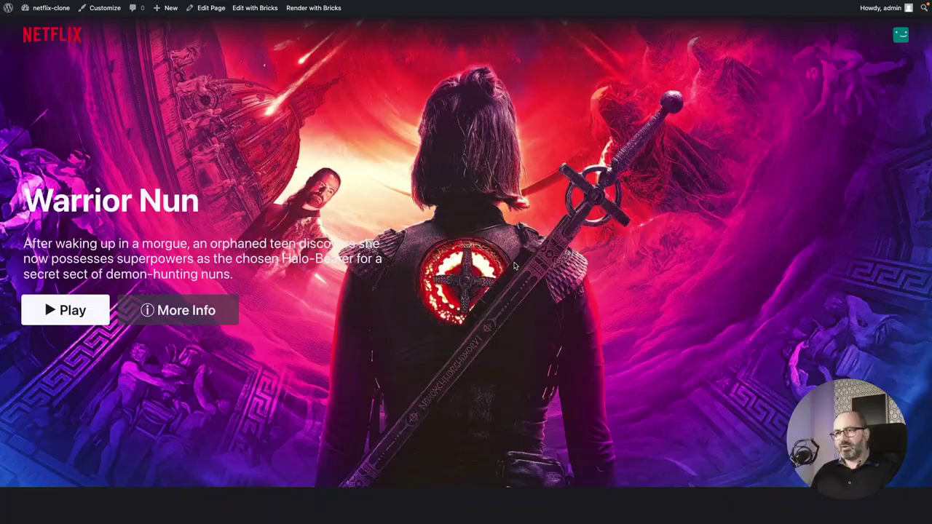
{"action": "key", "text": "ctrl+Tab"}
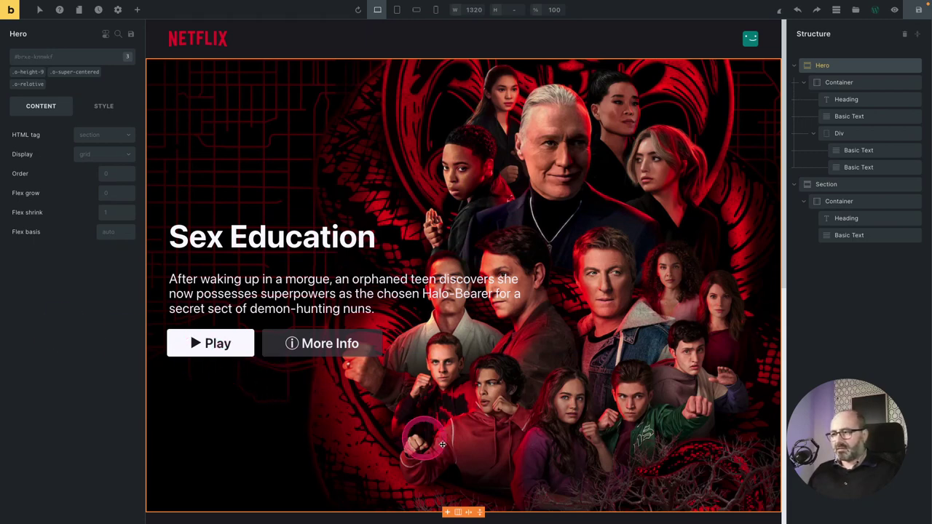
Add a new Div inside the Hero section.
{"action": "scroll", "coordinate": [558, 427], "scroll_direction": "down", "scroll_amount": 1}
{"action": "scroll", "coordinate": [569, 441], "scroll_direction": "down", "scroll_amount": 1}
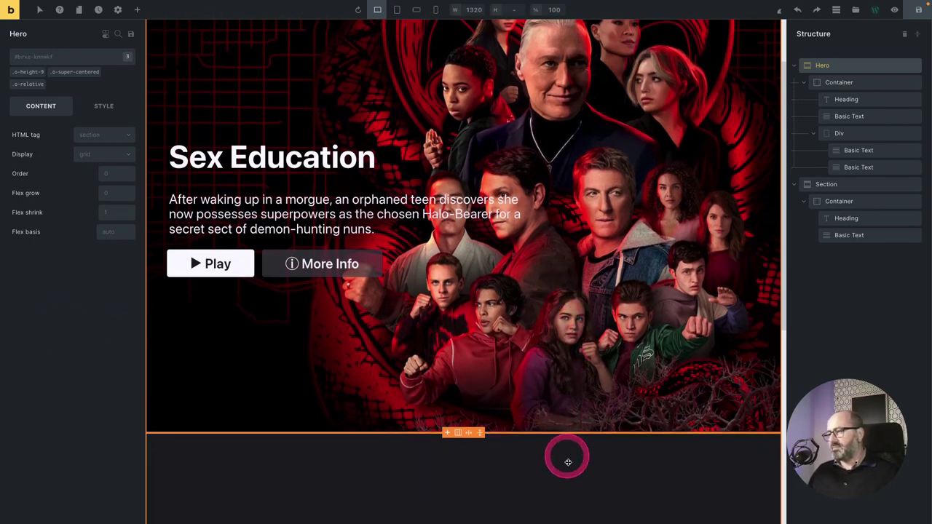
{"action": "scroll", "coordinate": [566, 368], "scroll_direction": "up", "scroll_amount": 2}
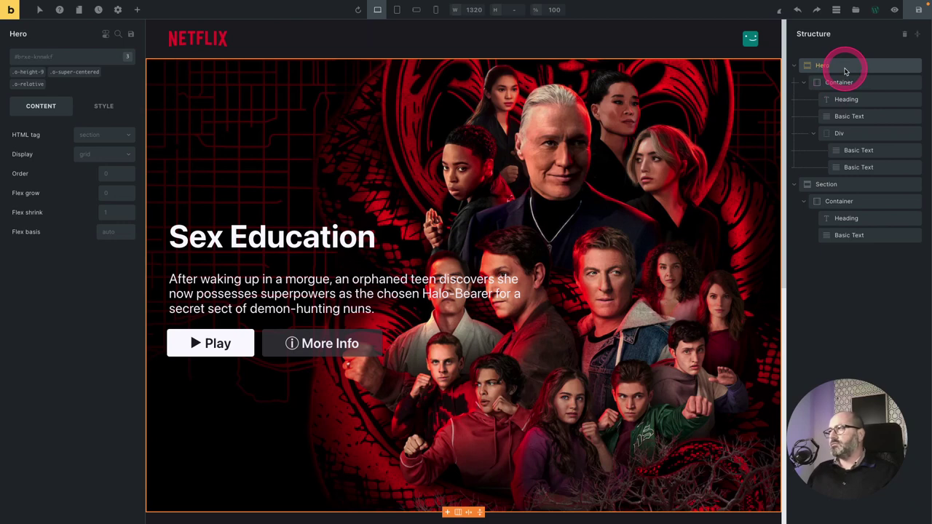
{"action": "left_click_drag", "start_coordinate": [844, 71], "coordinate": [26, 85]}
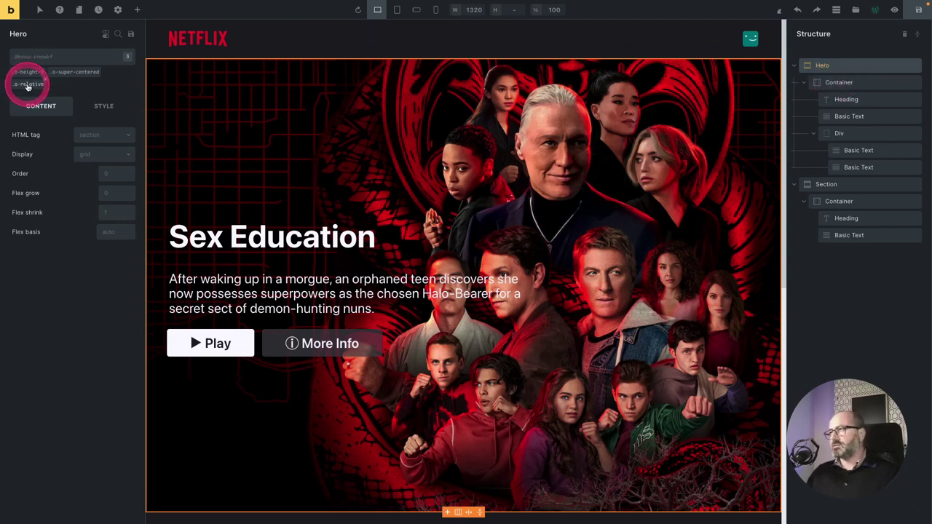
{"action": "left_click", "coordinate": [834, 68]}
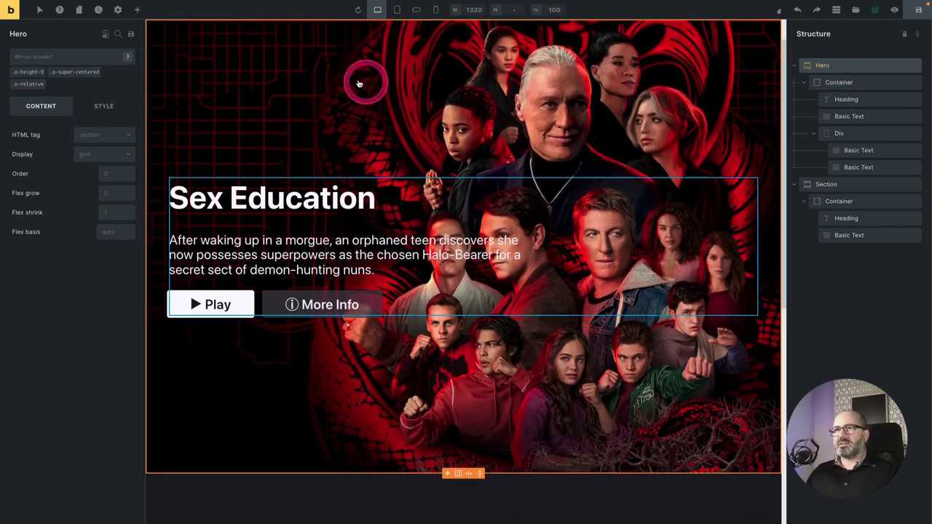
{"action": "left_click", "coordinate": [136, 9]}
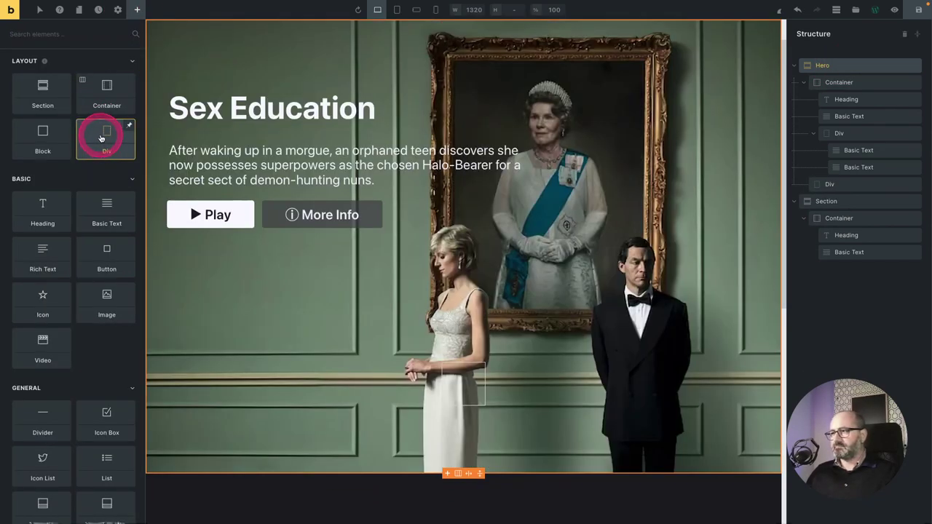
{"action": "left_click", "coordinate": [103, 142]}
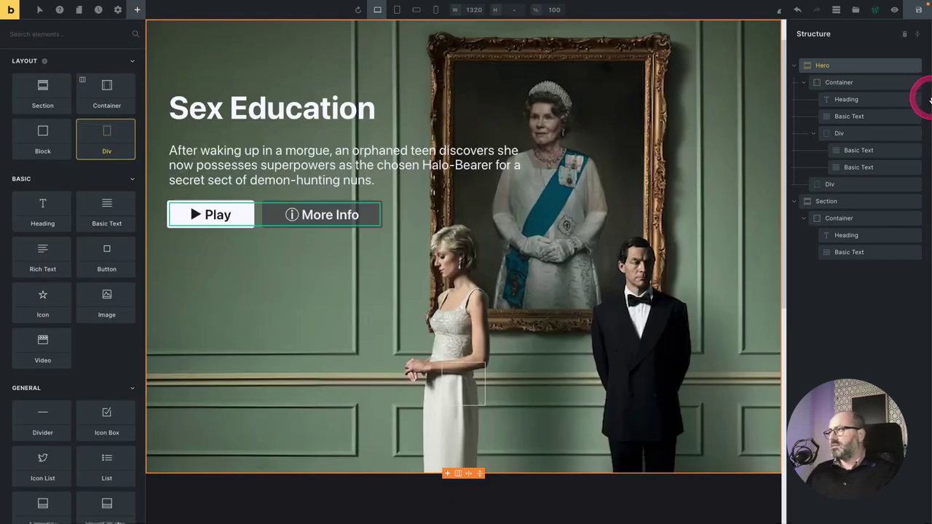
Give the new Div the Position: Absolute utility class (.o-absolute).
{"action": "left_click", "coordinate": [854, 184]}
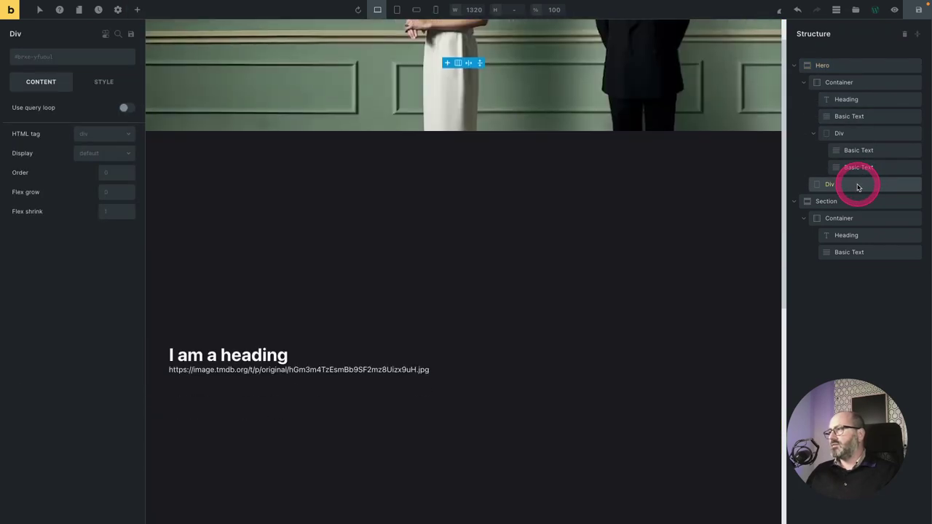
{"action": "left_click", "coordinate": [34, 59]}
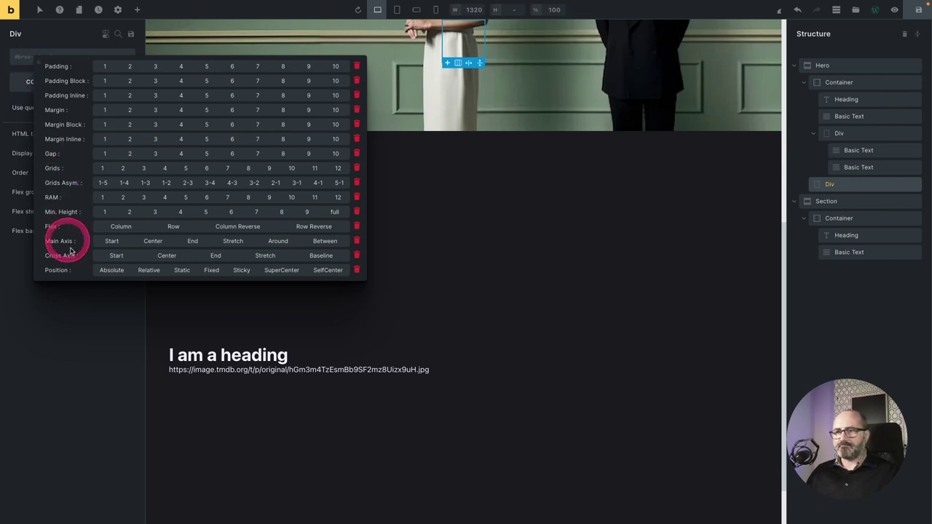
{"action": "left_click", "coordinate": [111, 270]}
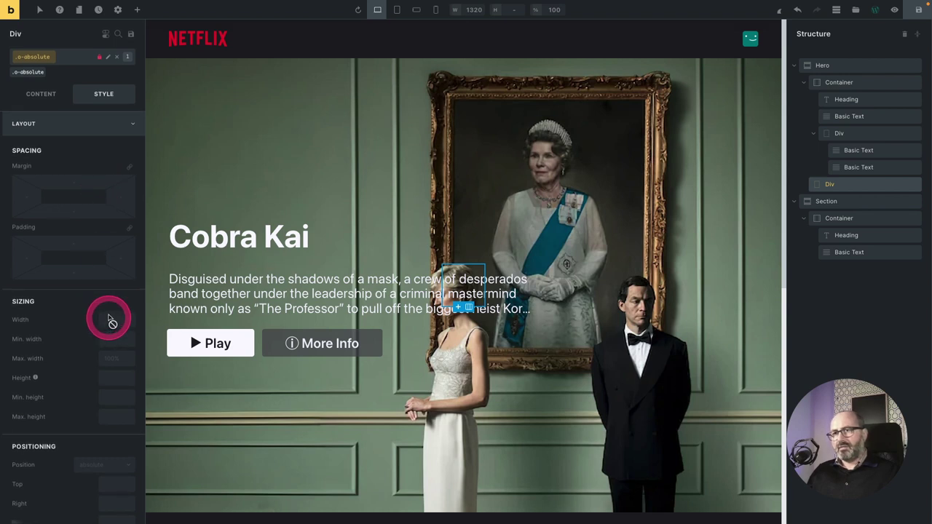
{"action": "left_click", "coordinate": [28, 73]}
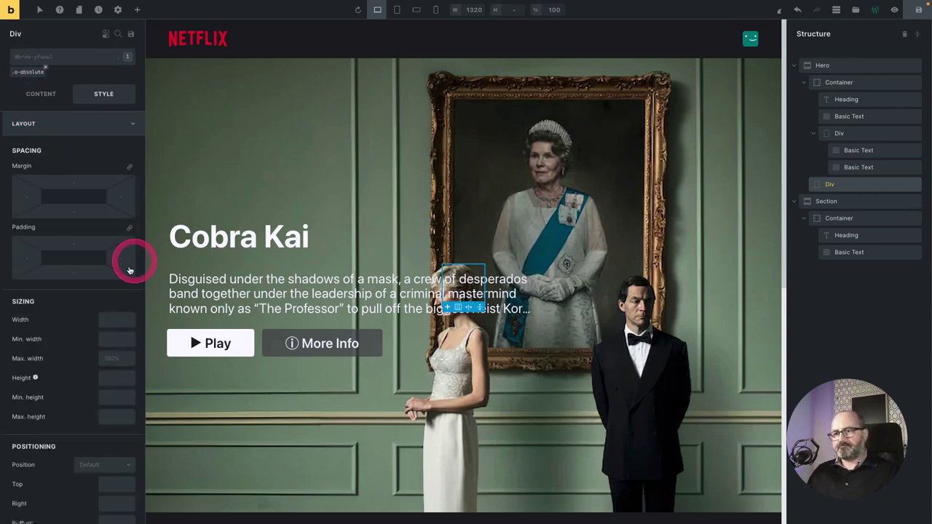
Make the Div 100% wide and unset its maximum width.
{"action": "left_click", "coordinate": [120, 320]}
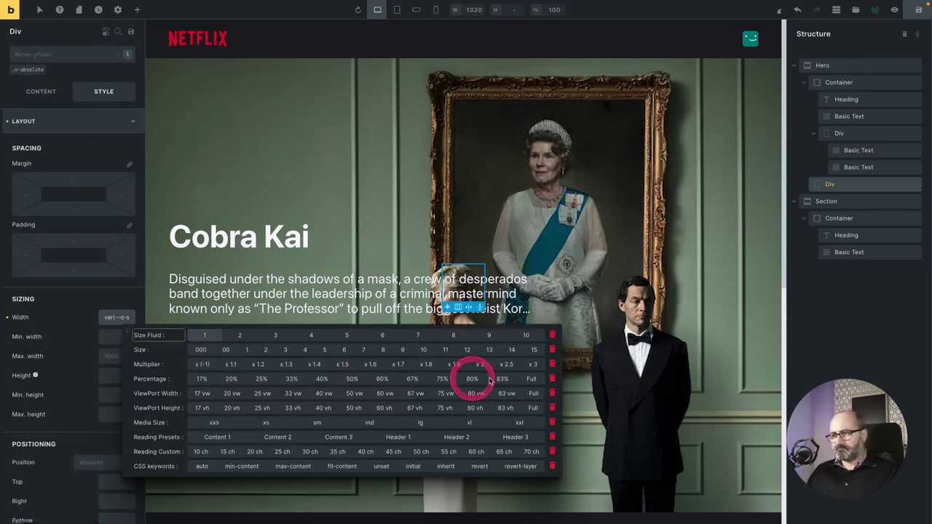
{"action": "left_click", "coordinate": [531, 378]}
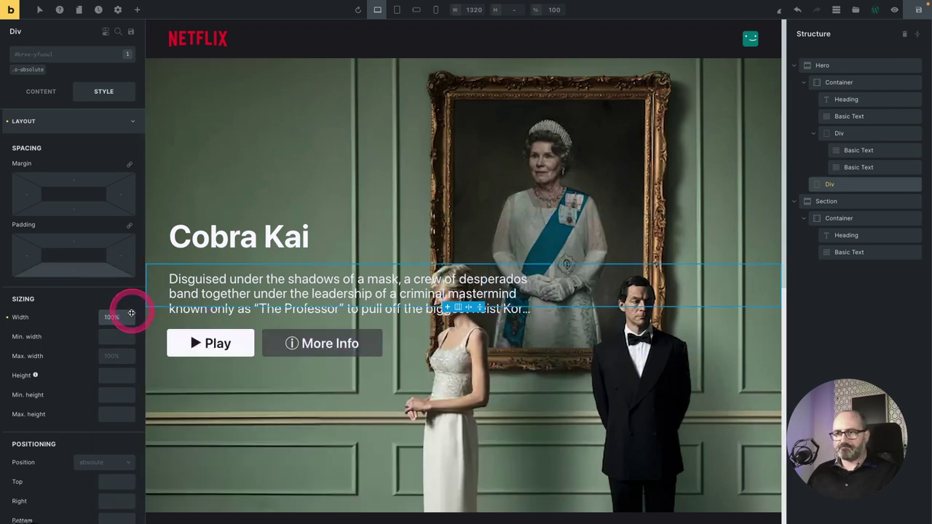
{"action": "left_click", "coordinate": [115, 357]}
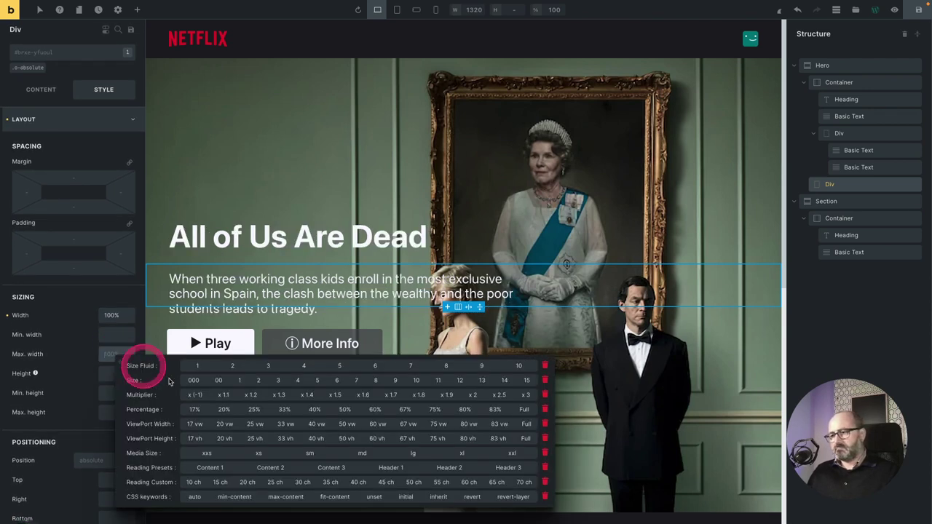
{"action": "left_click", "coordinate": [375, 496]}
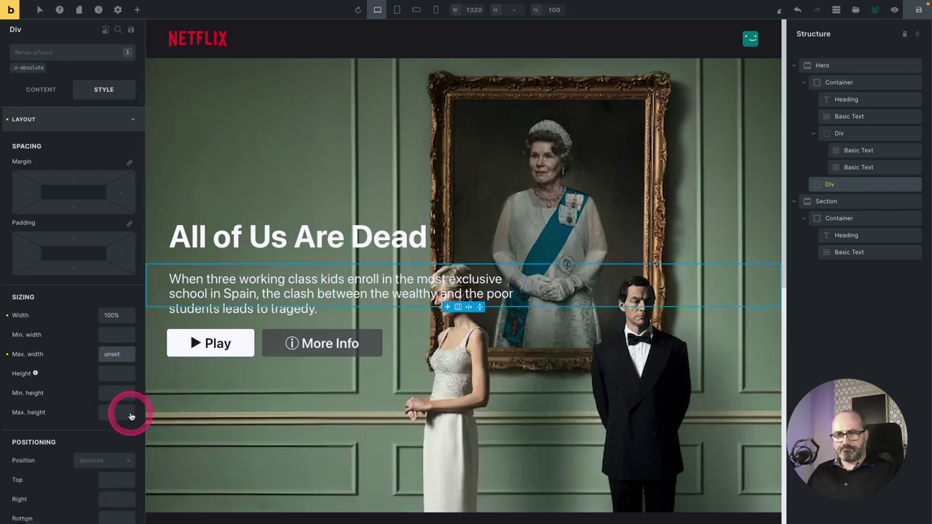
Set the Div's height to 25% and its bottom offset to 0.
{"action": "left_click", "coordinate": [116, 372]}
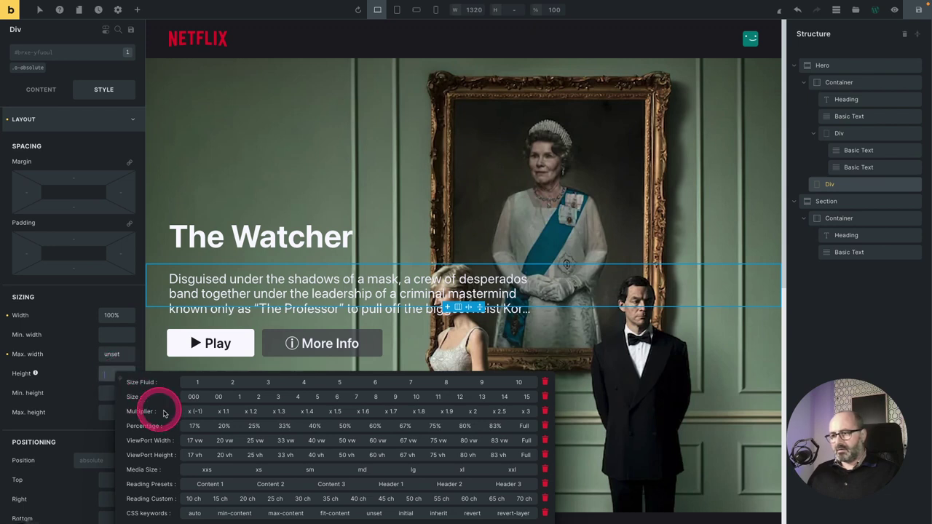
{"action": "left_click", "coordinate": [254, 426]}
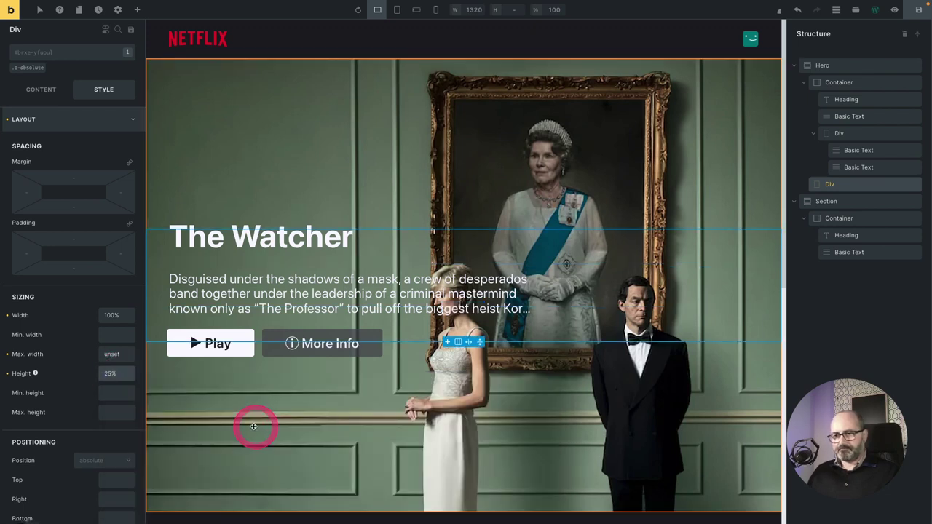
{"action": "scroll", "coordinate": [50, 394], "scroll_direction": "down", "scroll_amount": 3}
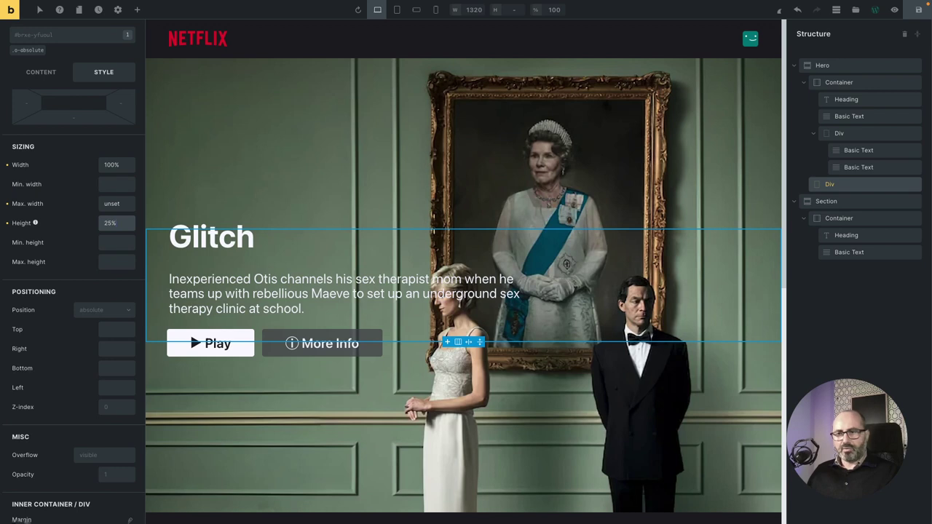
{"action": "left_click", "coordinate": [117, 369]}
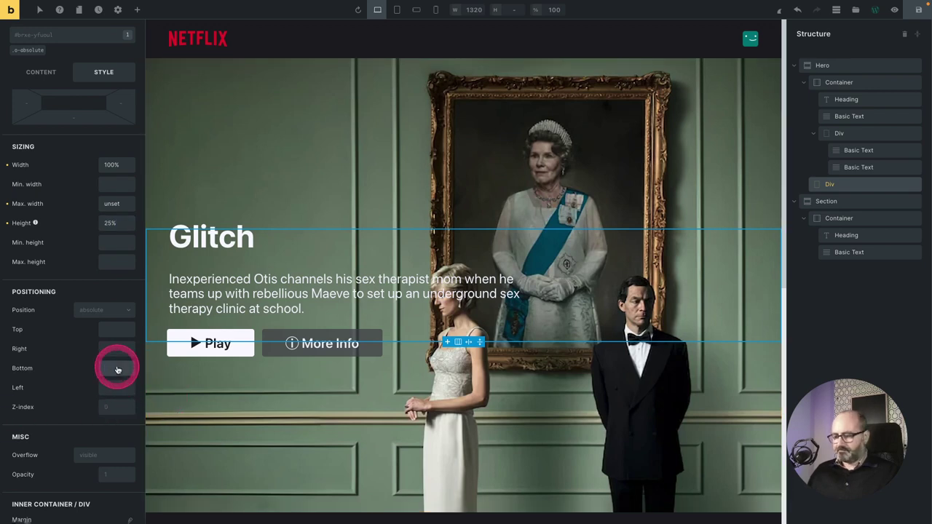
{"action": "type", "text": "0"}
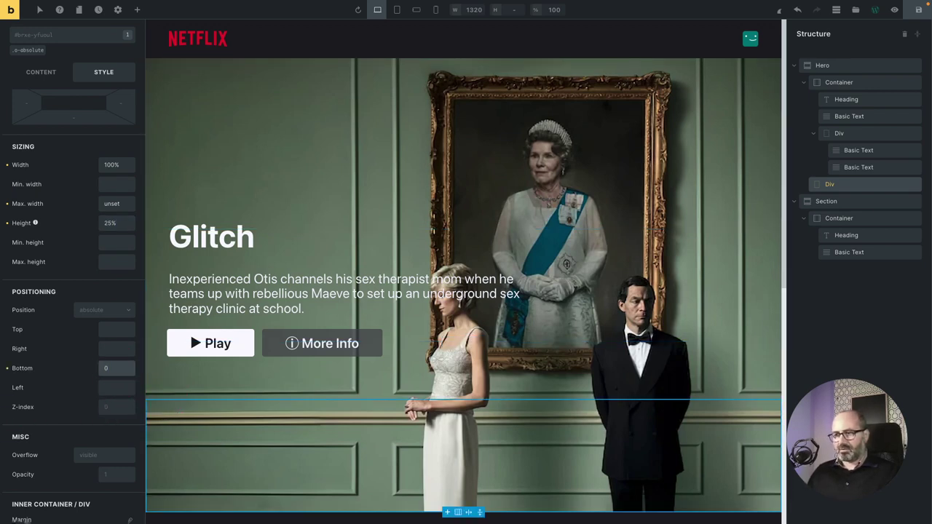
{"action": "left_click", "coordinate": [116, 369]}
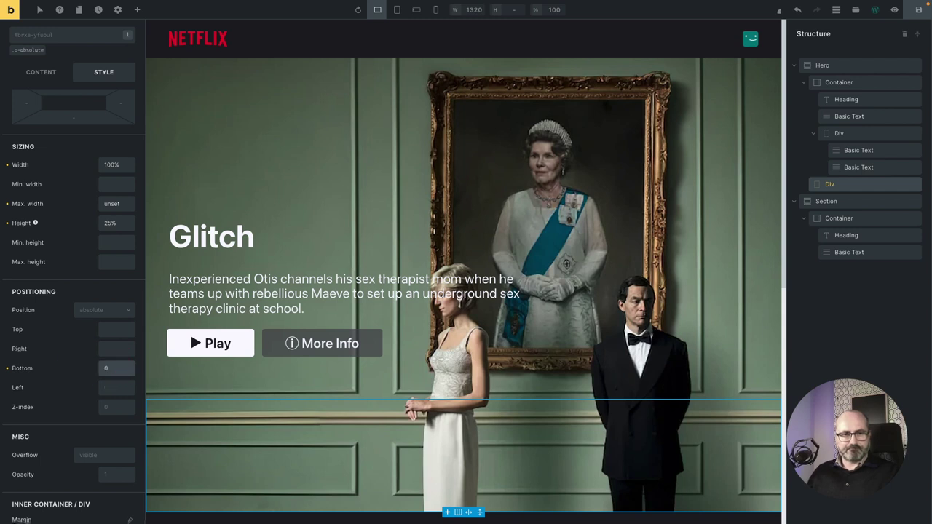
{"action": "scroll", "coordinate": [64, 349], "scroll_direction": "down", "scroll_amount": 5}
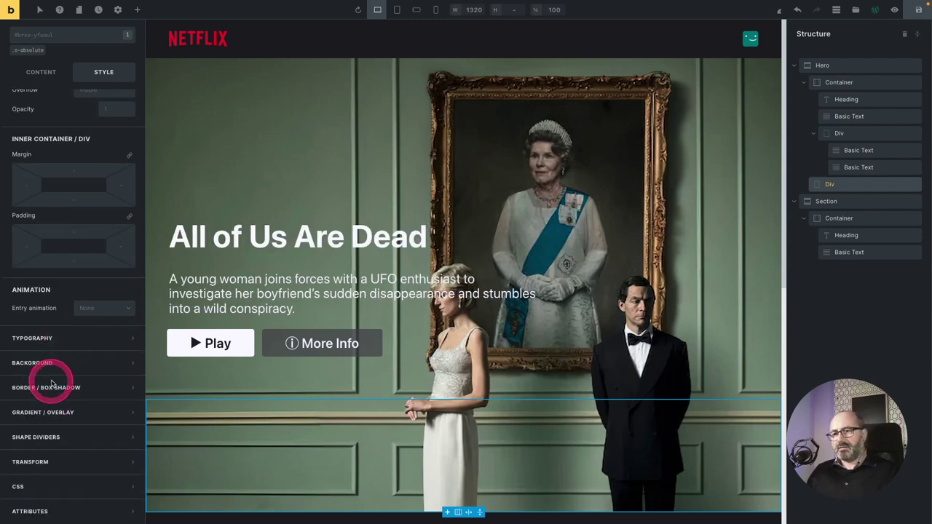
Set the Div's overlay gradient angle to 180 degrees.
{"action": "left_click", "coordinate": [64, 413]}
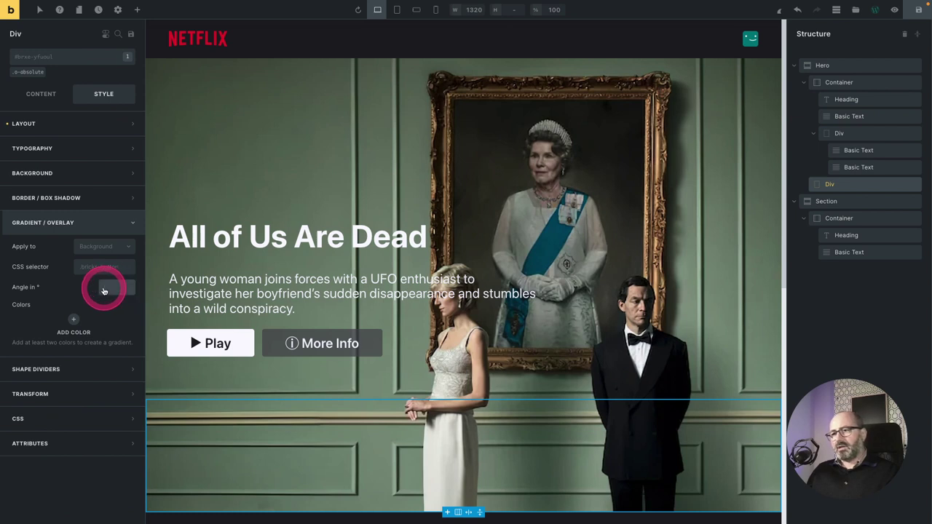
{"action": "left_click", "coordinate": [104, 288]}
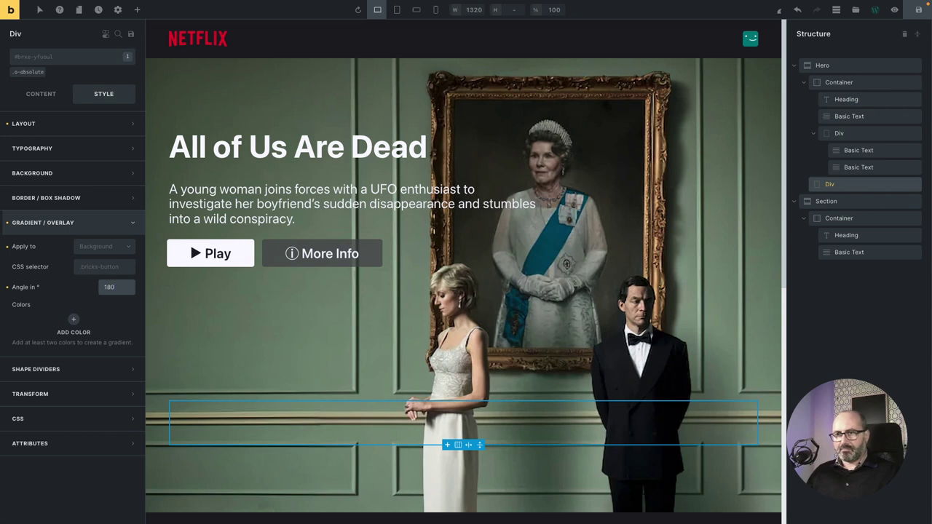
{"action": "mouse_move", "coordinate": [102, 291]}
{"action": "left_mouse_down"}
{"action": "mouse_move", "coordinate": [77, 298]}
{"action": "mouse_move", "coordinate": [113, 291]}
{"action": "left_mouse_up"}
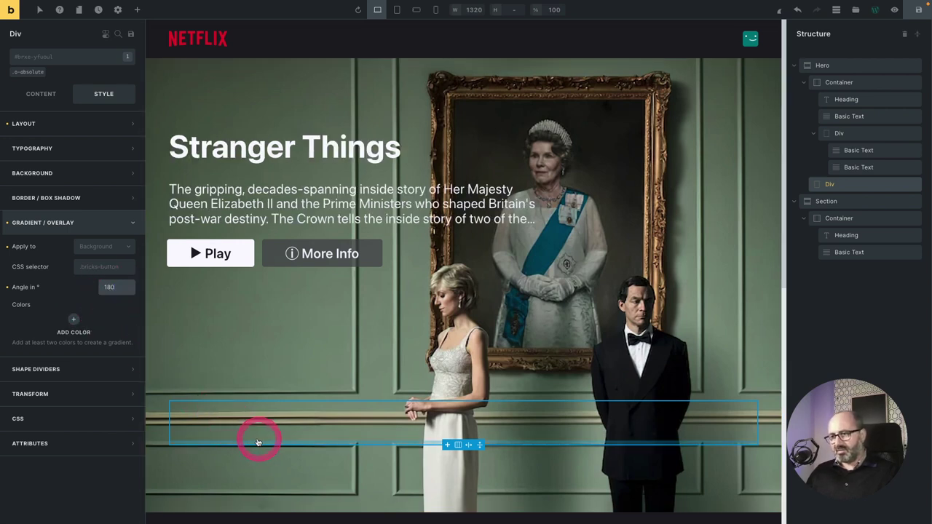
Set the Div's positioning mode to absolute in Layout.
{"action": "left_click", "coordinate": [90, 124]}
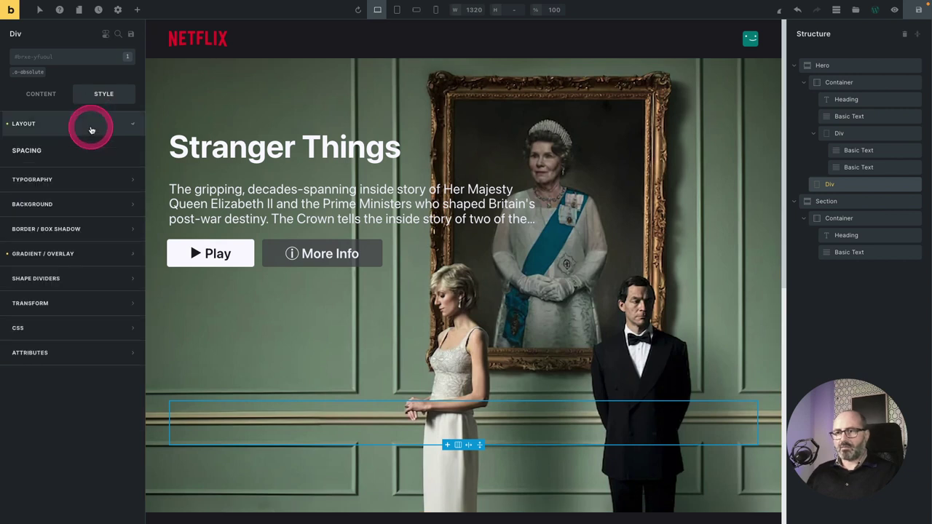
{"action": "scroll", "coordinate": [73, 349], "scroll_direction": "down", "scroll_amount": 3}
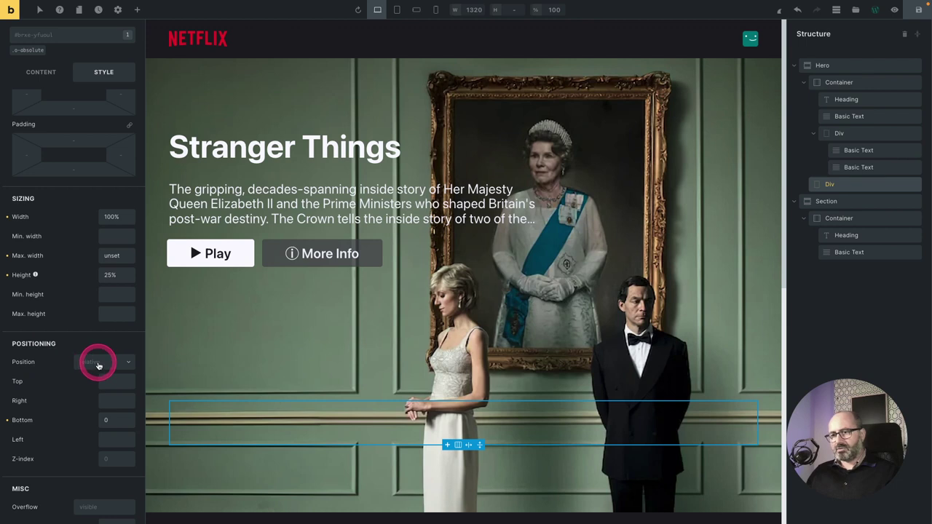
{"action": "left_click", "coordinate": [96, 362]}
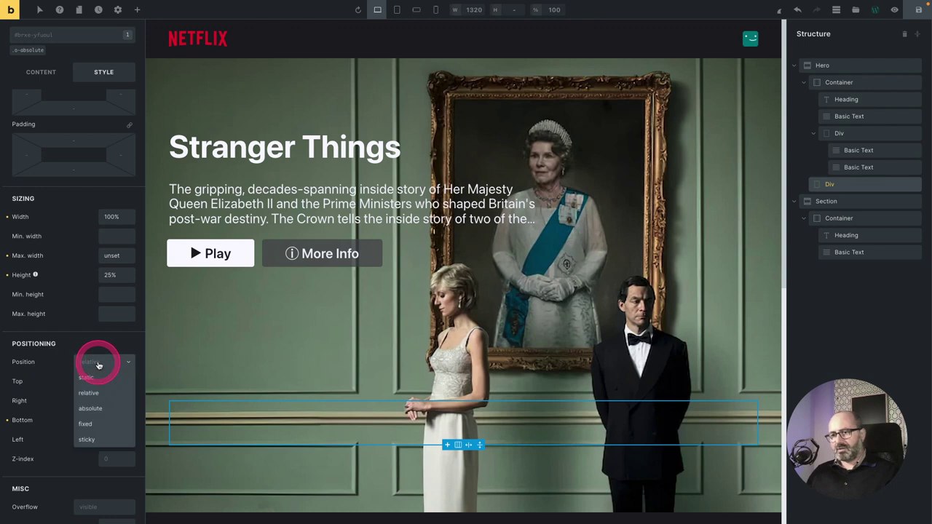
{"action": "left_click", "coordinate": [99, 411]}
{"action": "scroll", "coordinate": [85, 397], "scroll_direction": "down", "scroll_amount": 2}
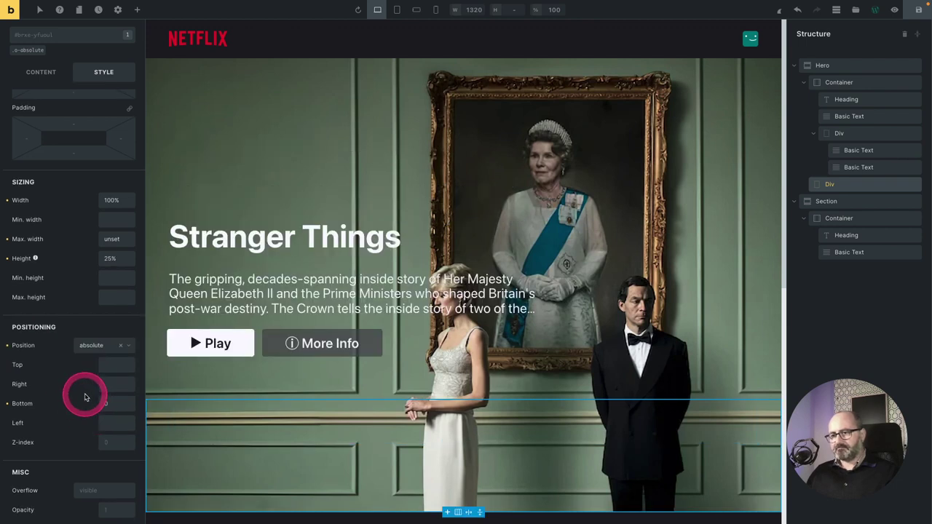
{"action": "scroll", "coordinate": [77, 266], "scroll_direction": "down", "scroll_amount": 5}
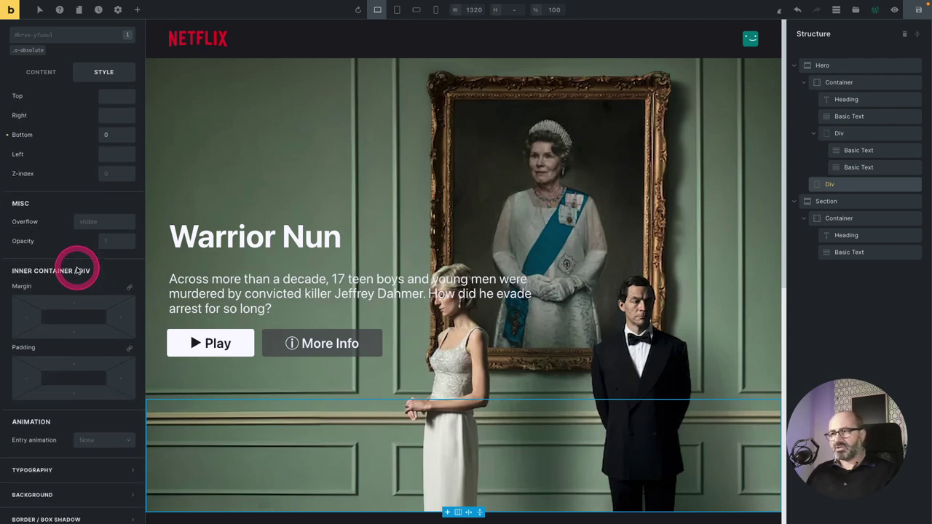
{"action": "scroll", "coordinate": [76, 268], "scroll_direction": "down", "scroll_amount": 5}
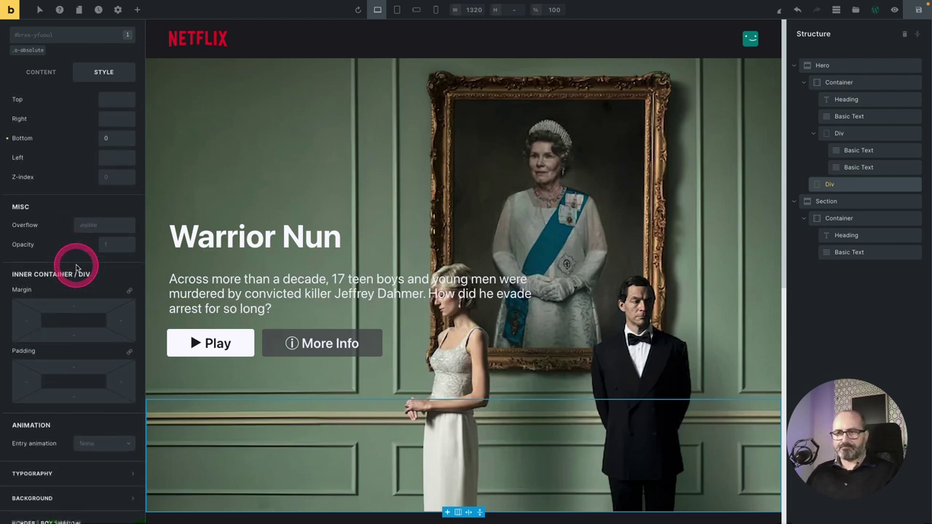
Add a first gradient colour using Surf 1, with 80 entered in its raw value.
{"action": "left_click", "coordinate": [65, 412]}
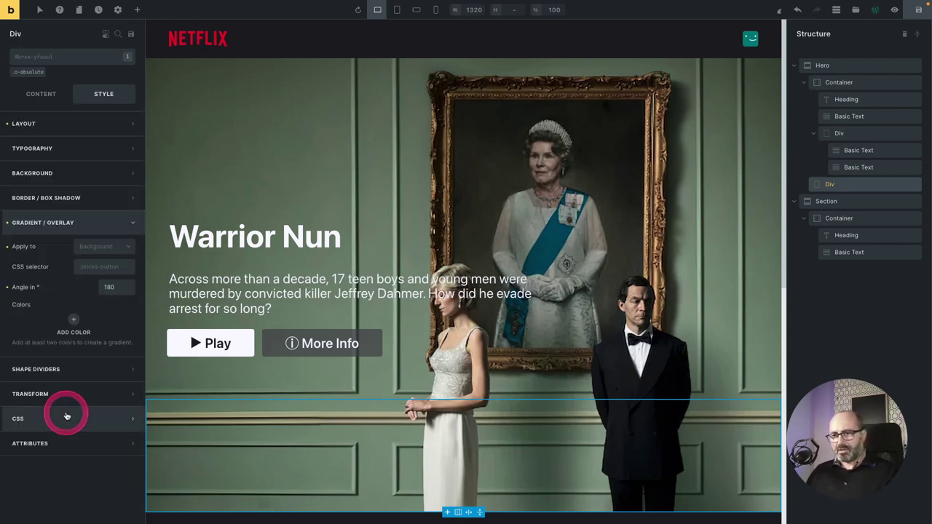
{"action": "left_click", "coordinate": [74, 322]}
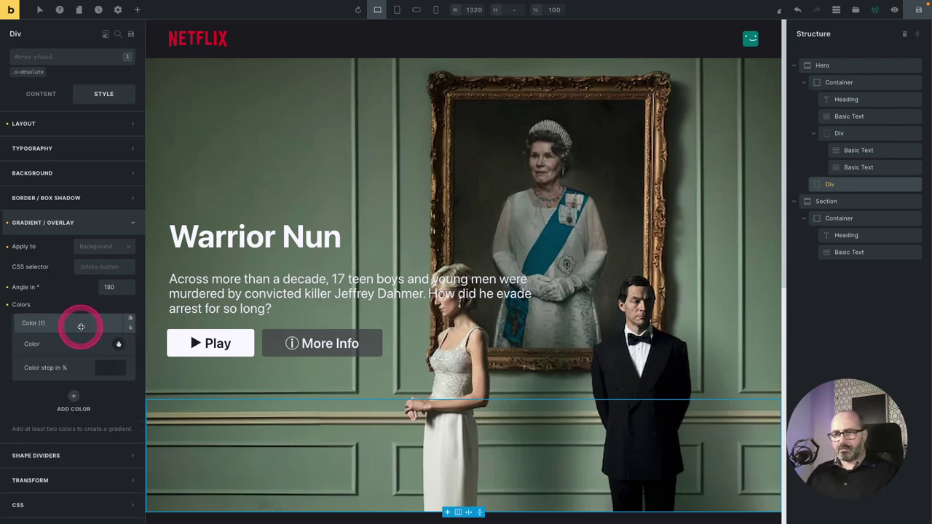
{"action": "left_click", "coordinate": [119, 346]}
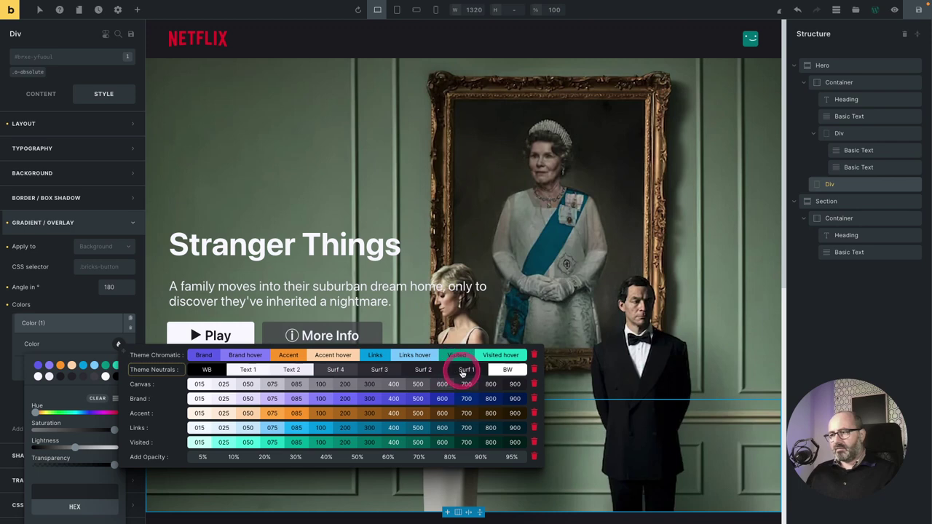
{"action": "left_click", "coordinate": [466, 368]}
{"action": "left_click", "coordinate": [201, 456]}
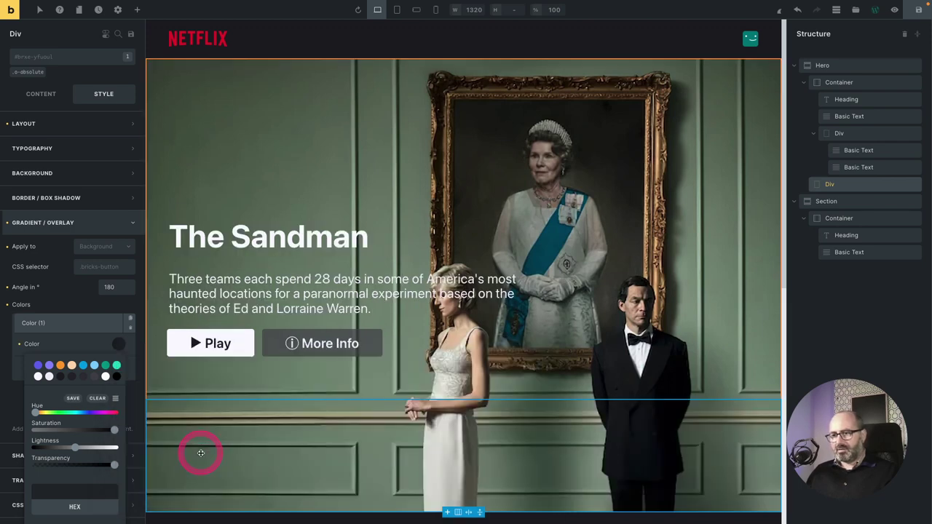
{"action": "left_click", "coordinate": [109, 500]}
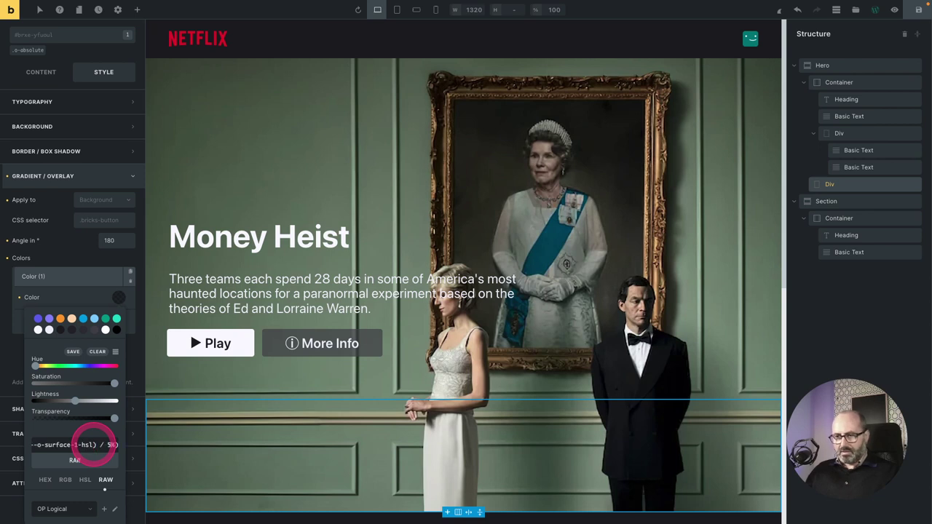
{"action": "type", "text": "80"}
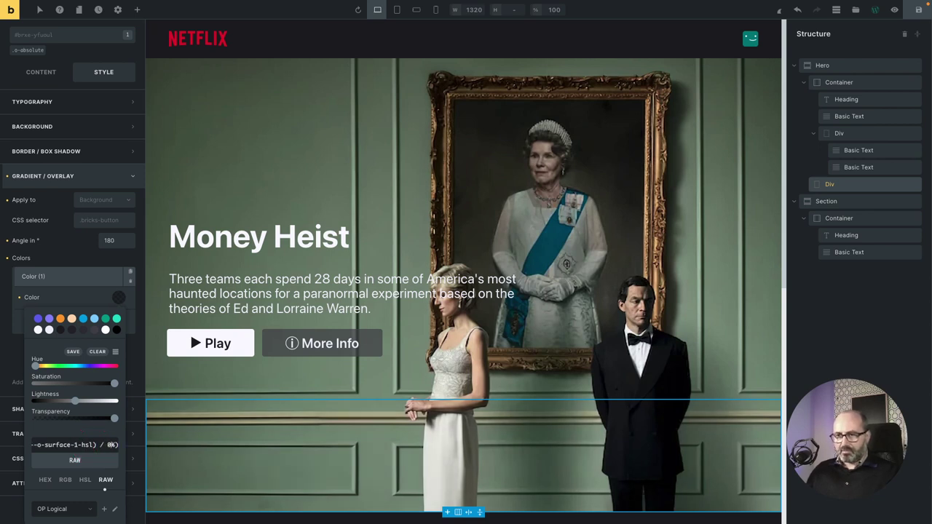
{"action": "left_click", "coordinate": [75, 297]}
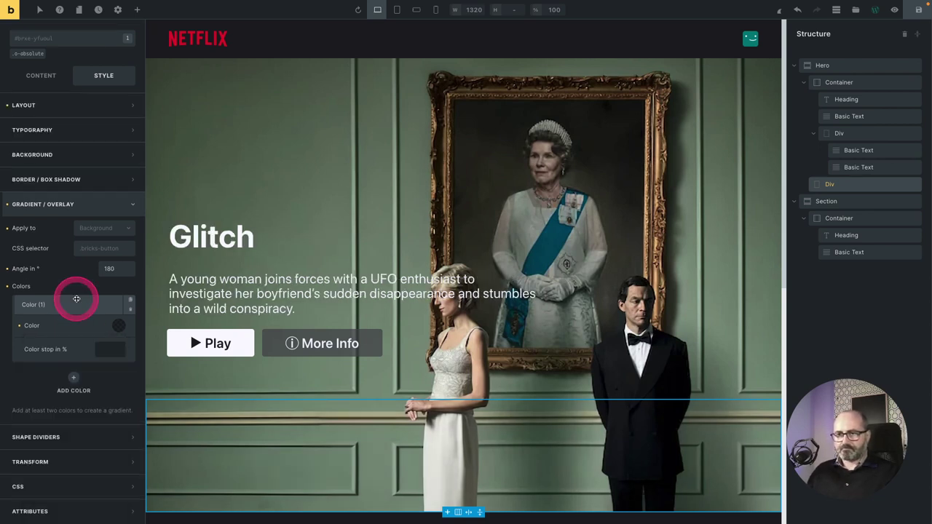
Add a second gradient colour, a neutral theme colour at 50% opacity, stopping at 61%.
{"action": "left_click", "coordinate": [73, 377]}
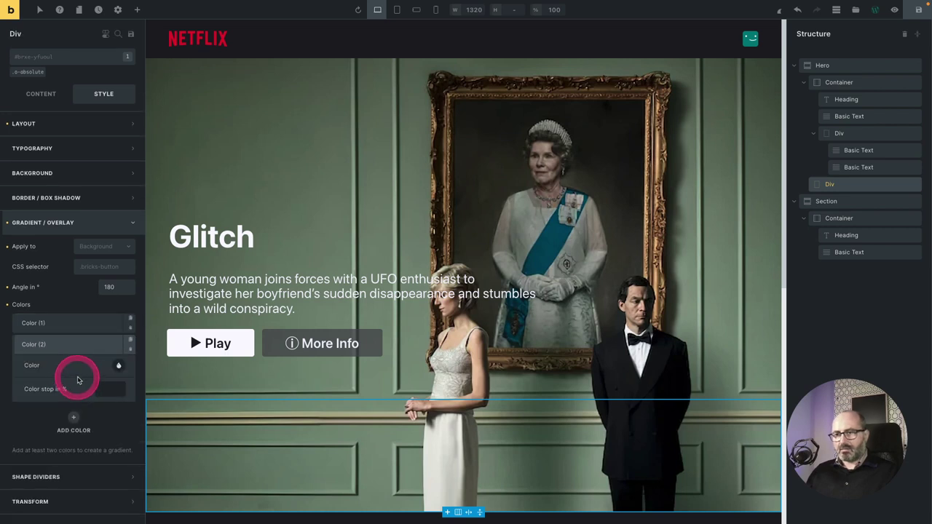
{"action": "left_click", "coordinate": [120, 368]}
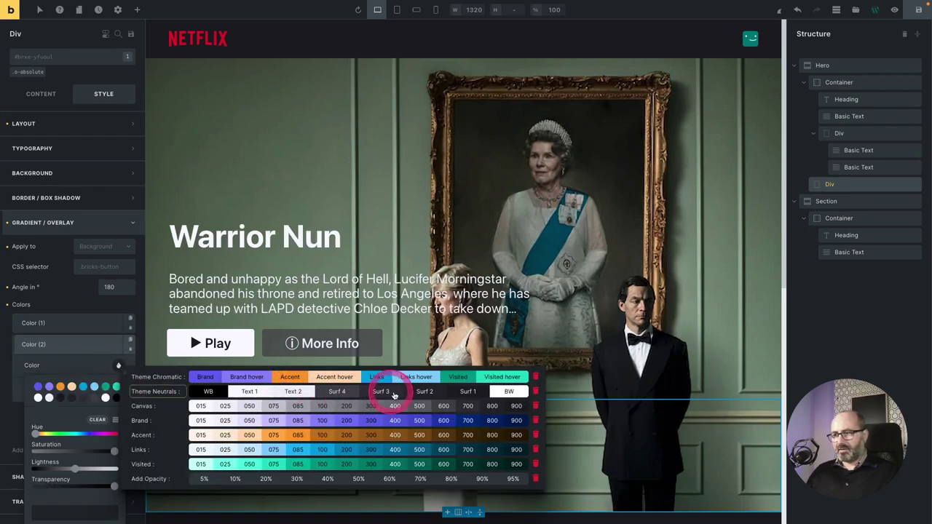
{"action": "left_click", "coordinate": [151, 392]}
{"action": "left_click", "coordinate": [118, 365]}
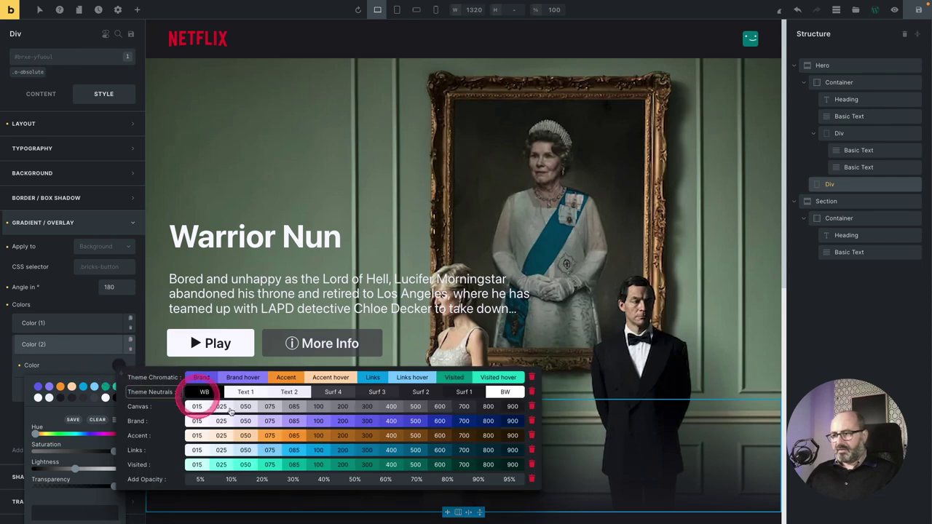
{"action": "left_click", "coordinate": [356, 479]}
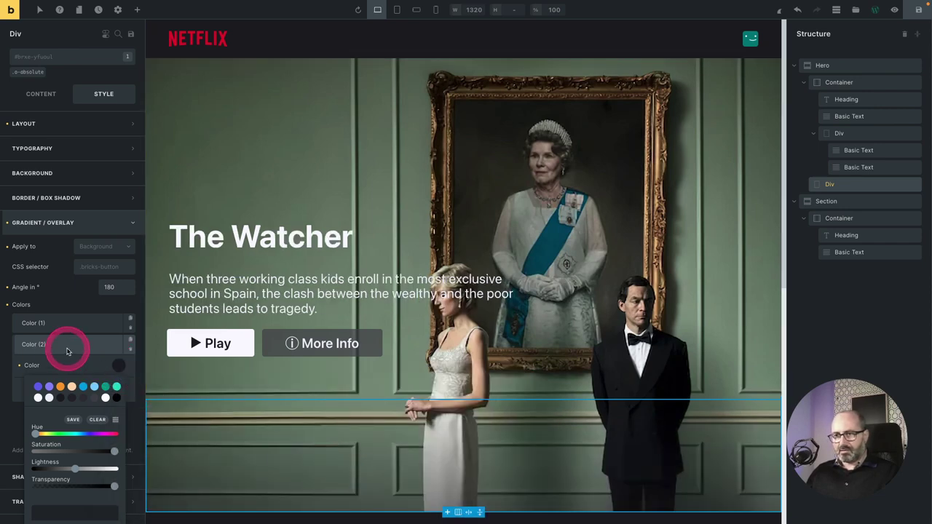
{"action": "left_click", "coordinate": [70, 371]}
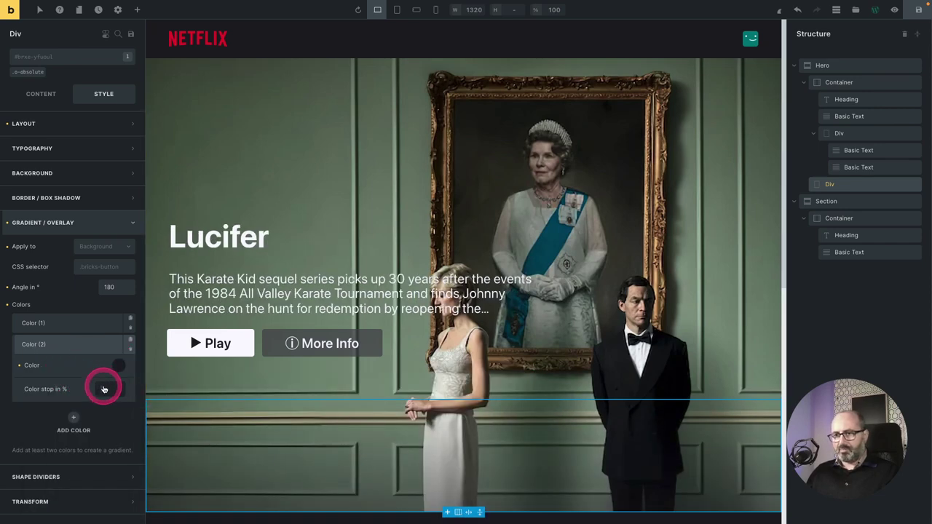
{"action": "left_click", "coordinate": [103, 390]}
{"action": "type", "text": "61"}
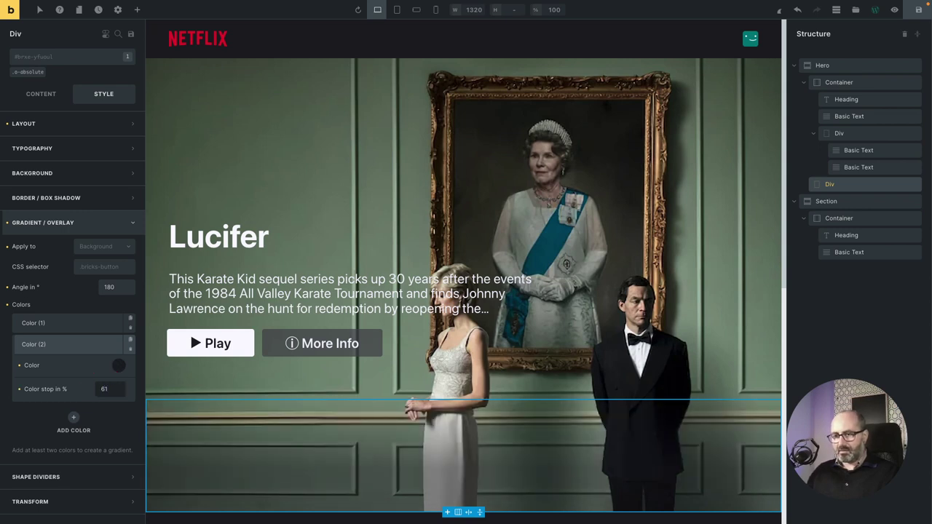
Add a third gradient colour set to Surf 1.
{"action": "left_click", "coordinate": [73, 418]}
{"action": "left_click", "coordinate": [73, 365]}
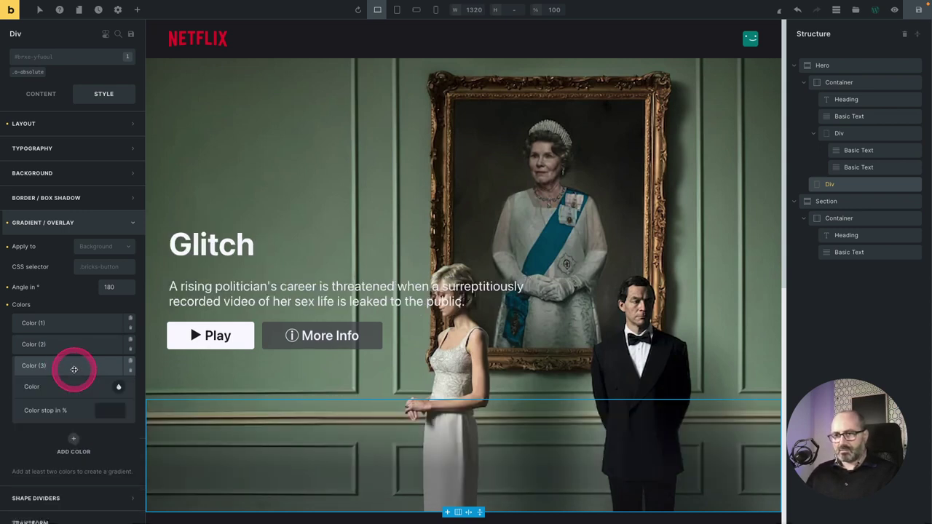
{"action": "right_click", "coordinate": [121, 388]}
{"action": "left_click", "coordinate": [116, 386]}
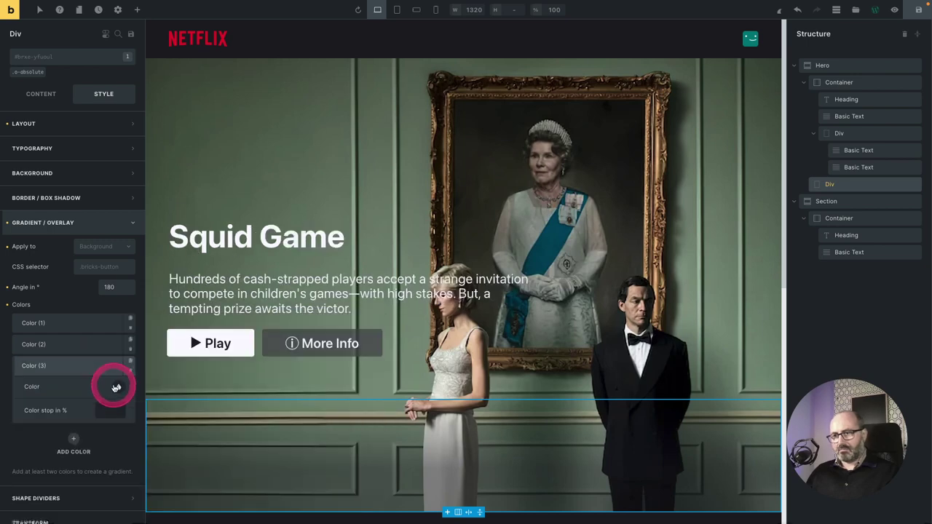
{"action": "left_click", "coordinate": [117, 387]}
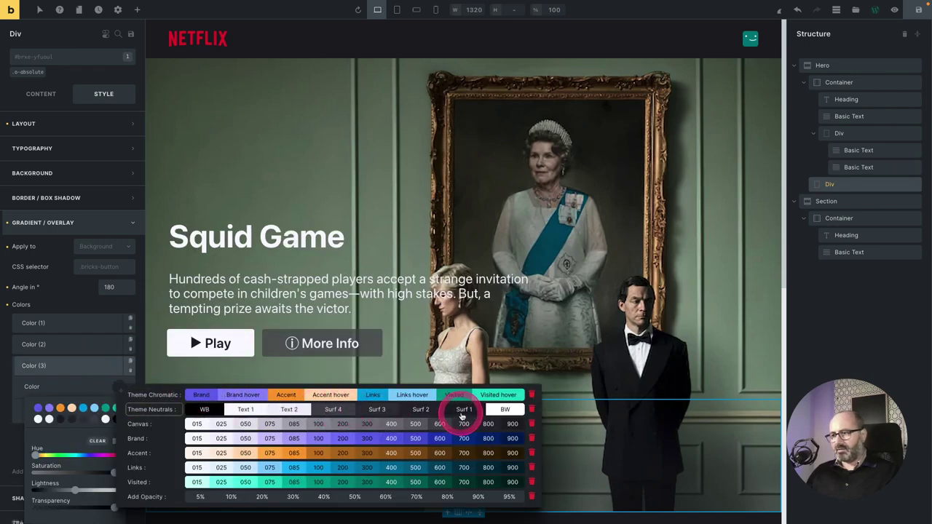
{"action": "left_click", "coordinate": [461, 412]}
{"action": "scroll", "coordinate": [363, 396], "scroll_direction": "down", "scroll_amount": 3}
{"action": "left_click", "coordinate": [267, 387]}
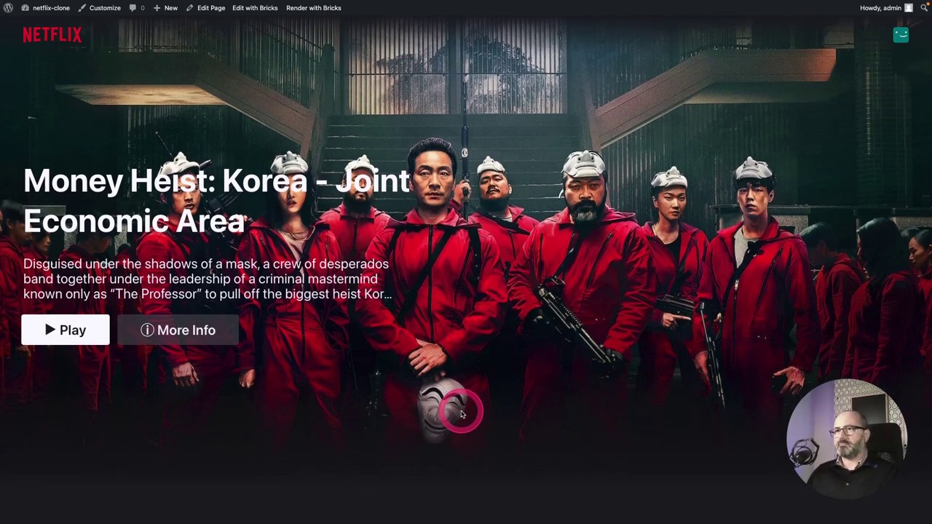
Reload the live front end and scroll down past the hero and back up.
{"action": "key", "text": "super+r"}
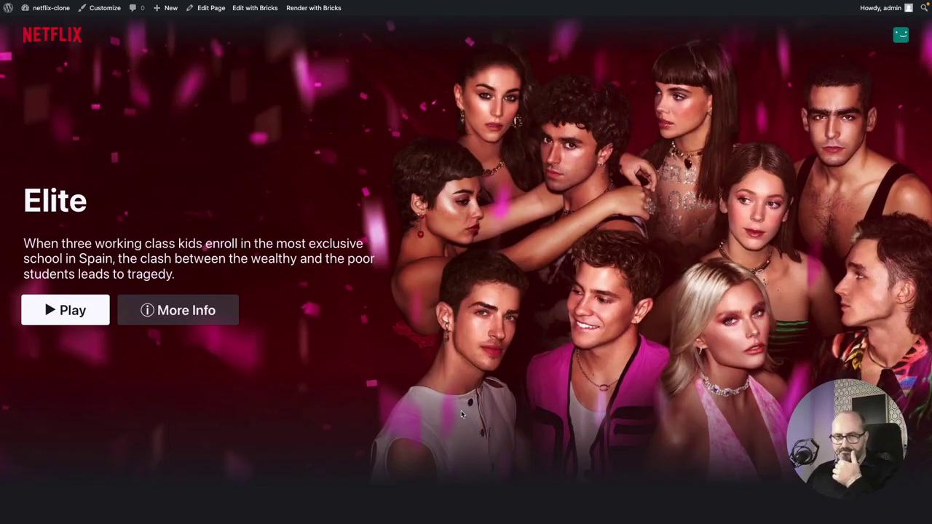
{"action": "scroll", "coordinate": [461, 414], "scroll_direction": "down", "scroll_amount": 5}
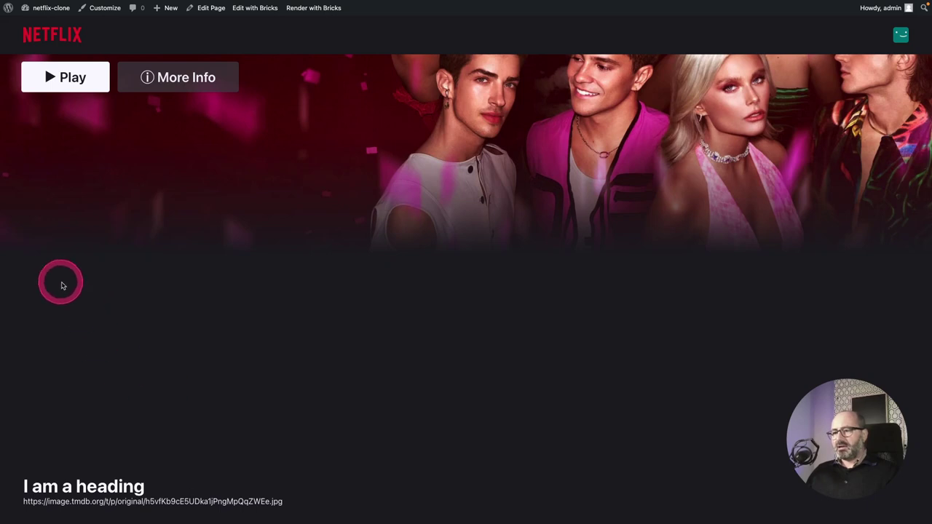
{"action": "scroll", "coordinate": [249, 279], "scroll_direction": "up", "scroll_amount": 5}
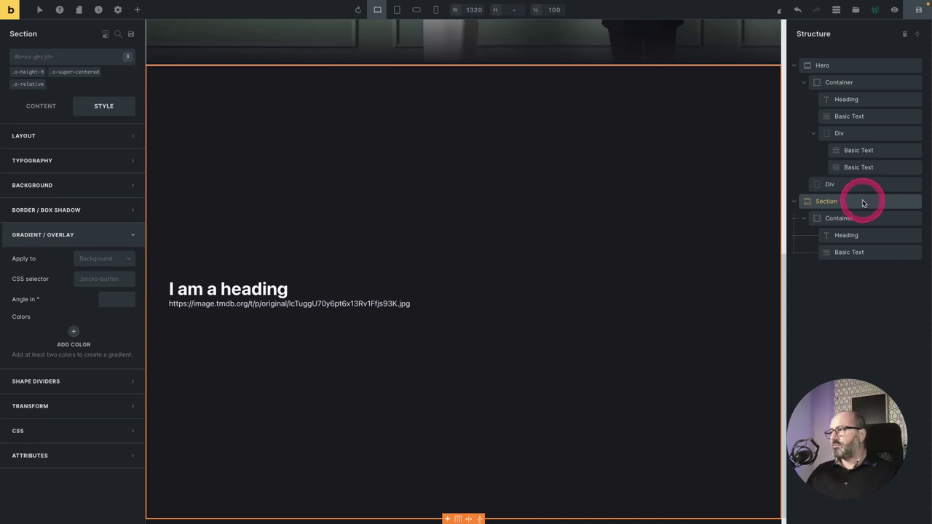
{"action": "right_click", "coordinate": [863, 203]}
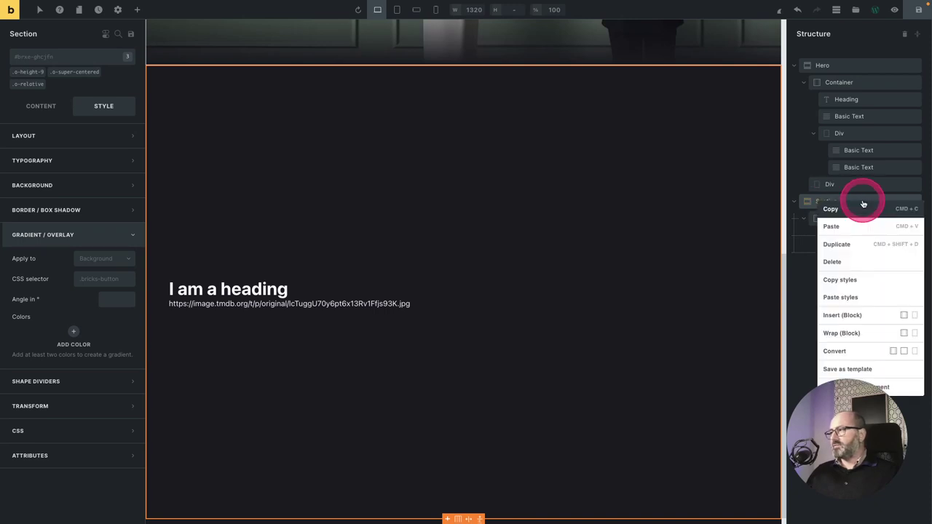
Delete the old placeholder section and add a new Section with a Container after the Hero.
{"action": "left_click", "coordinate": [854, 243]}
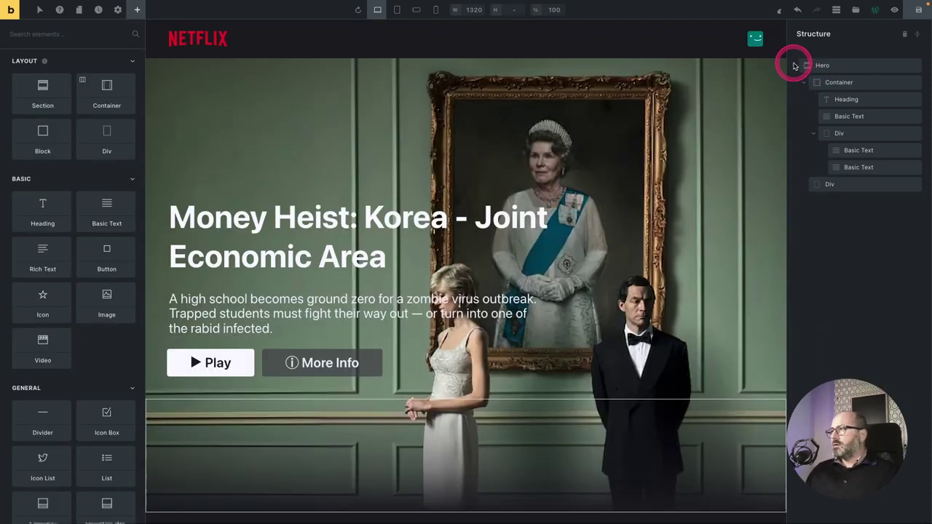
{"action": "left_click", "coordinate": [794, 66]}
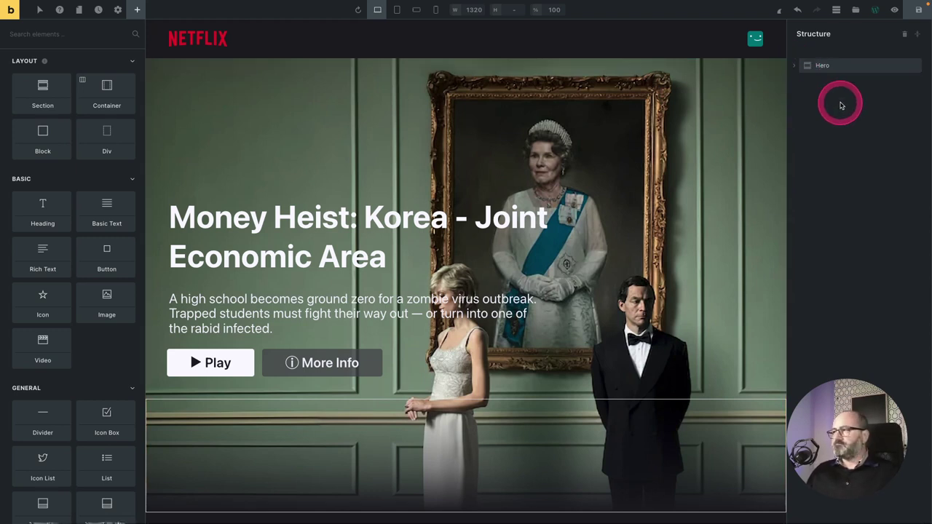
{"action": "left_click", "coordinate": [33, 83]}
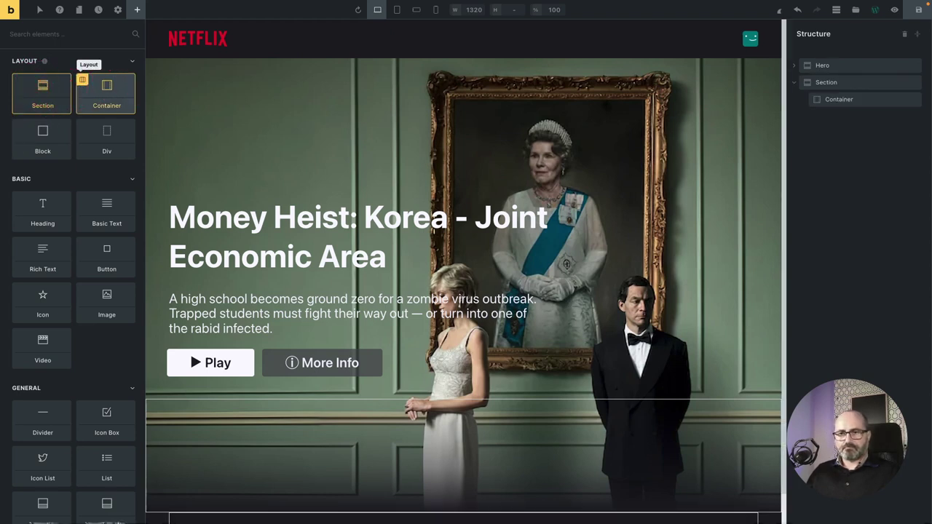
{"action": "left_click", "coordinate": [828, 83]}
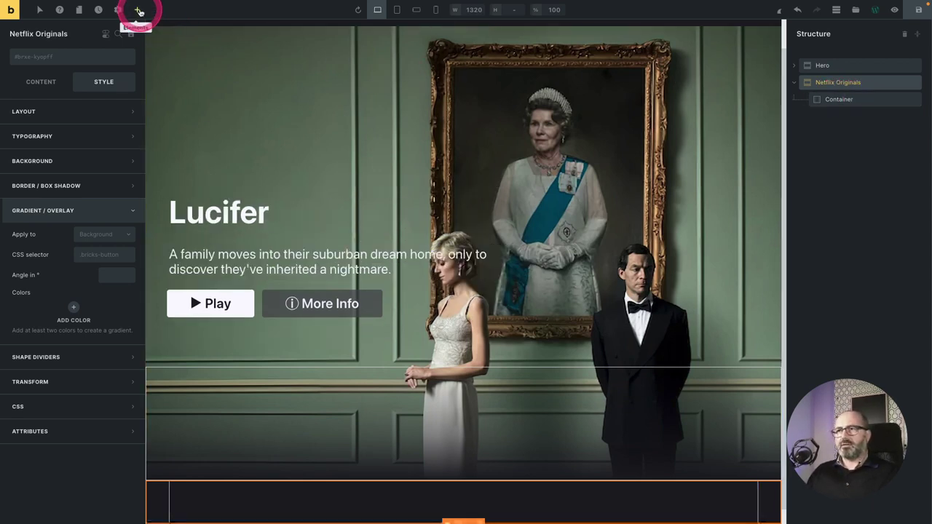
Add an h2 Heading reading NETFLIX ORIGINALS to the section.
{"action": "left_click", "coordinate": [138, 12]}
{"action": "left_click", "coordinate": [45, 209]}
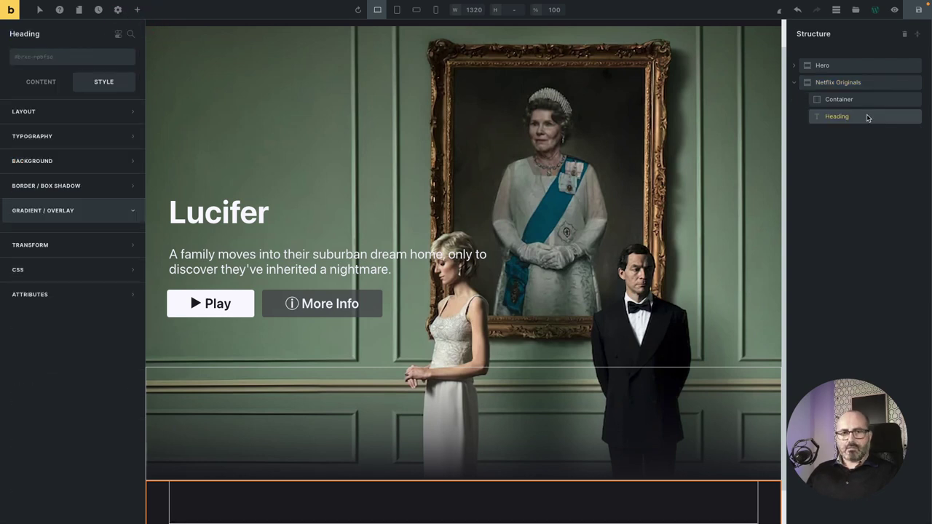
{"action": "left_click", "coordinate": [842, 115]}
{"action": "left_click", "coordinate": [41, 81]}
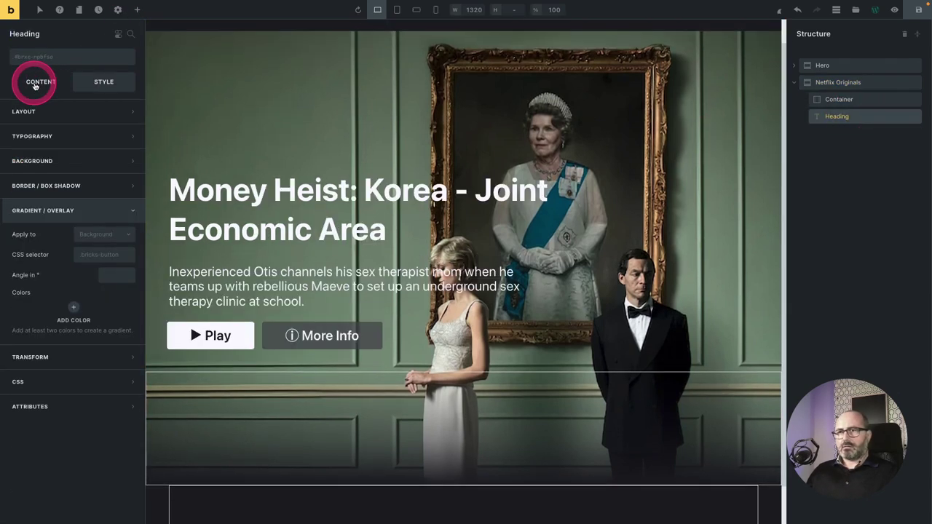
{"action": "type", "text": "NETFLIX ORIGINAL"}
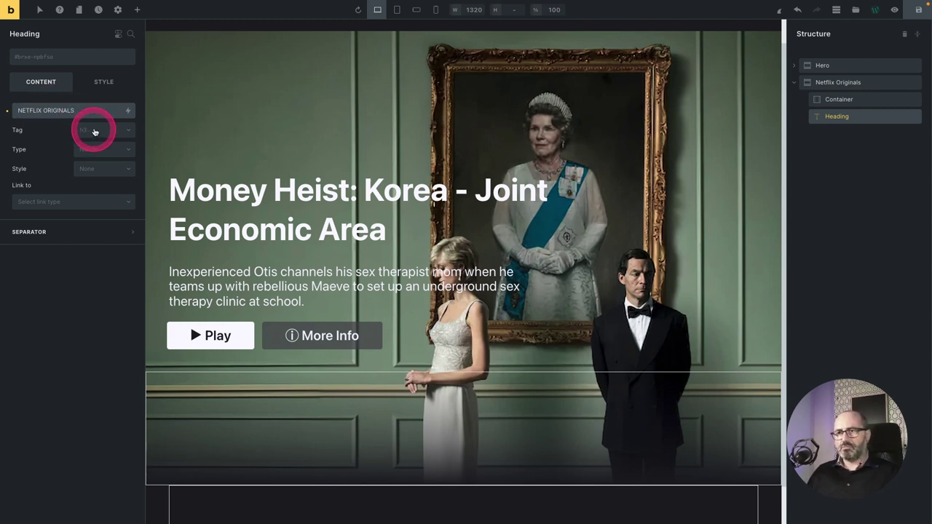
{"action": "left_click", "coordinate": [93, 132]}
{"action": "left_click", "coordinate": [92, 134]}
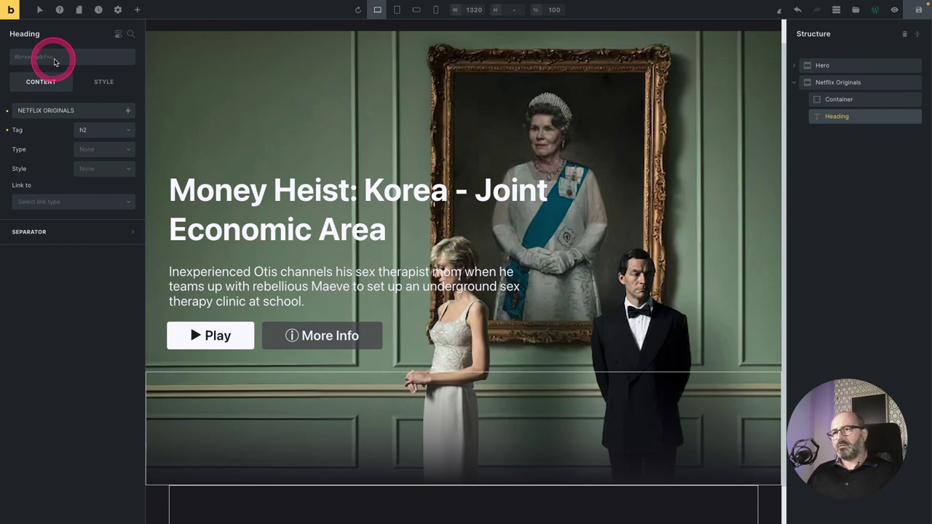
Create and apply the c-section-headings class to the heading.
{"action": "left_click", "coordinate": [56, 60]}
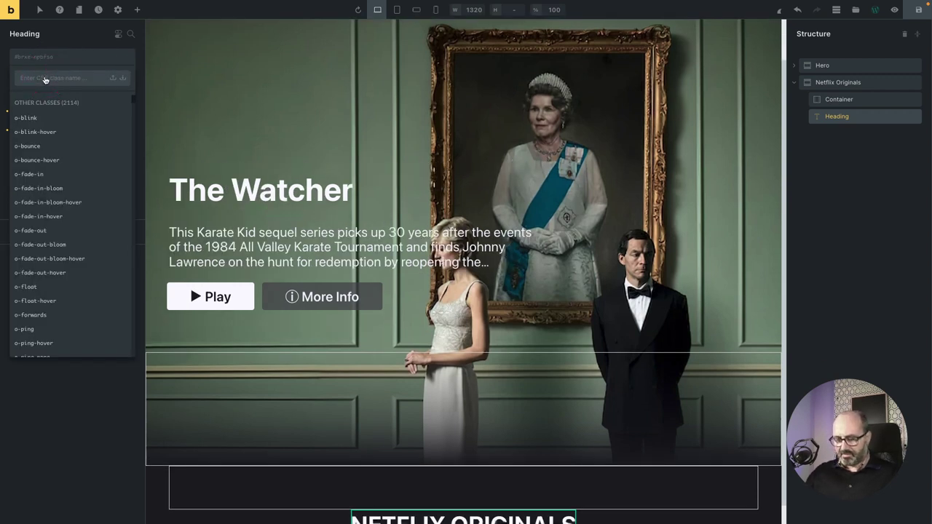
{"action": "type", "text": "c-section-heading"}
{"action": "key", "text": "Return"}
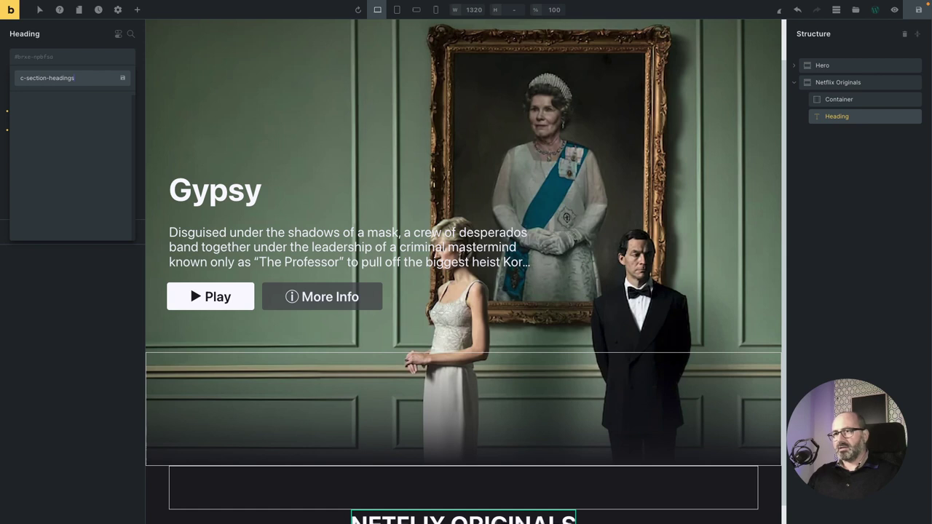
{"action": "left_click", "coordinate": [108, 95]}
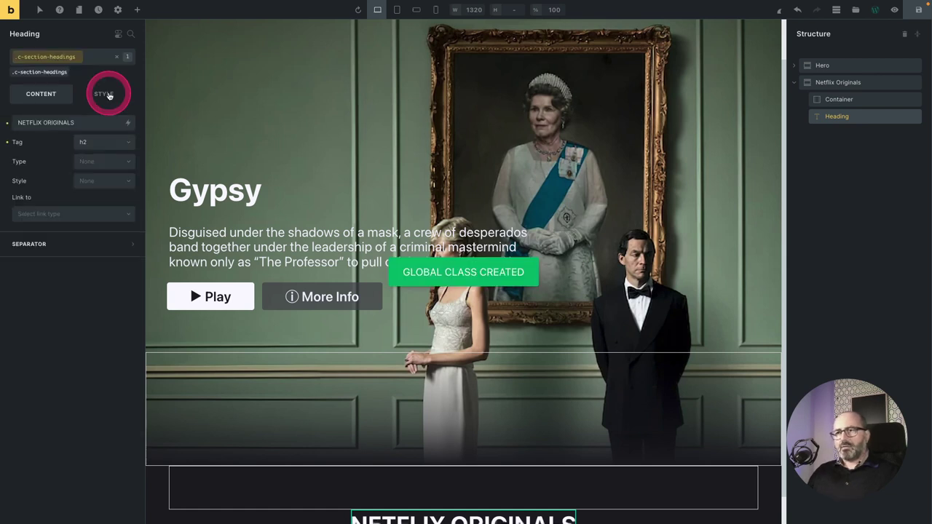
Set the heading's font size to fluid 2 and move it into the Container.
{"action": "left_click", "coordinate": [104, 148]}
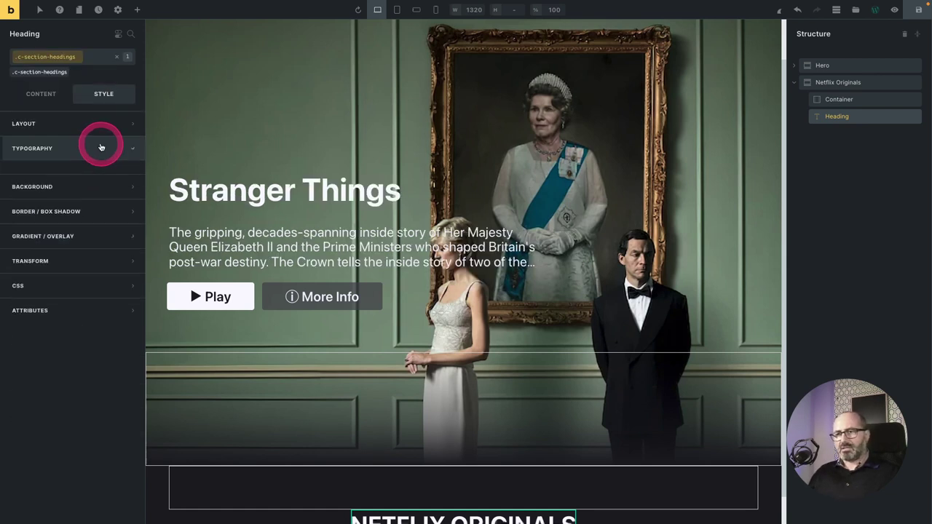
{"action": "right_click", "coordinate": [117, 190]}
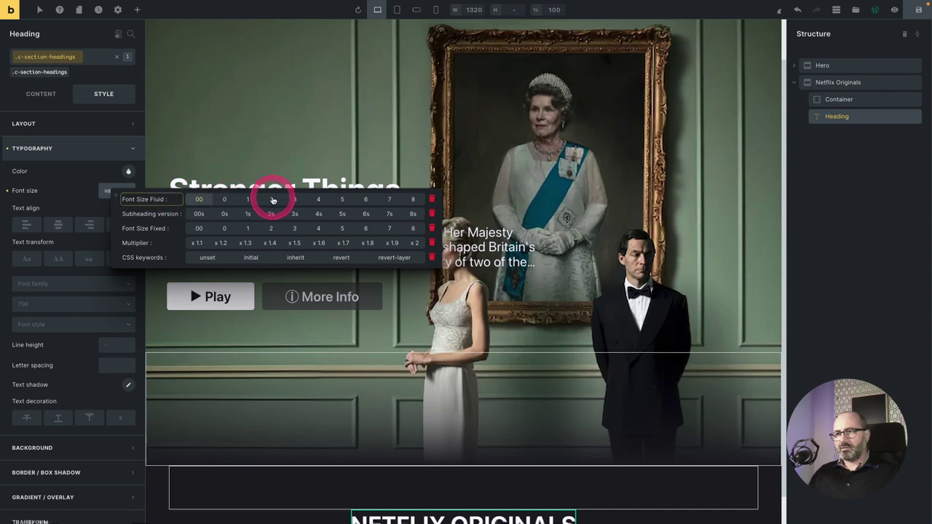
{"action": "left_click", "coordinate": [272, 200]}
{"action": "left_click_drag", "start_coordinate": [837, 116], "coordinate": [848, 101]}
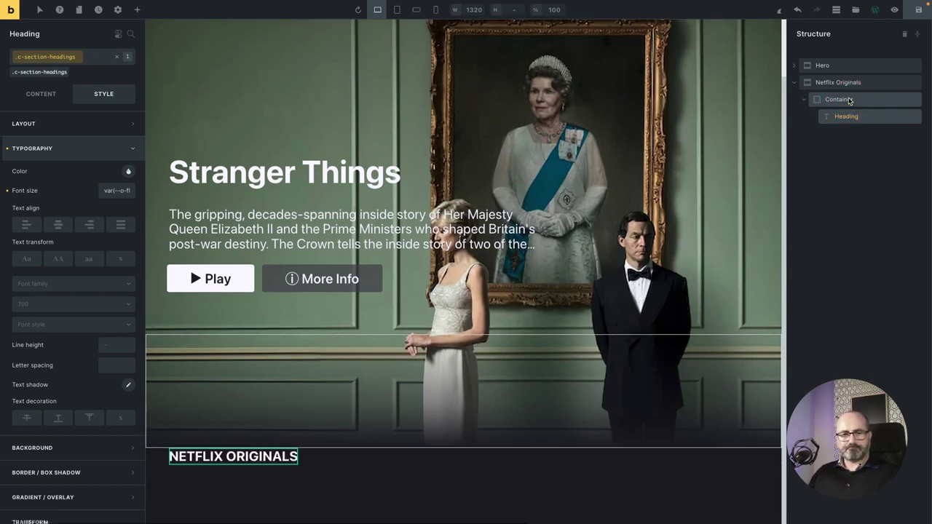
{"action": "left_click", "coordinate": [663, 353]}
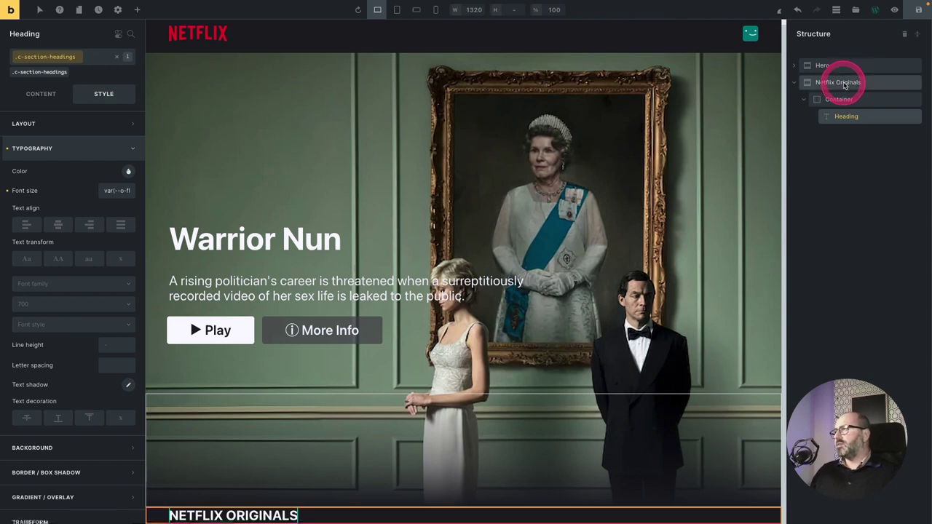
Set the Netflix Originals section's Translate Y transform to -10%.
{"action": "left_click", "coordinate": [845, 85]}
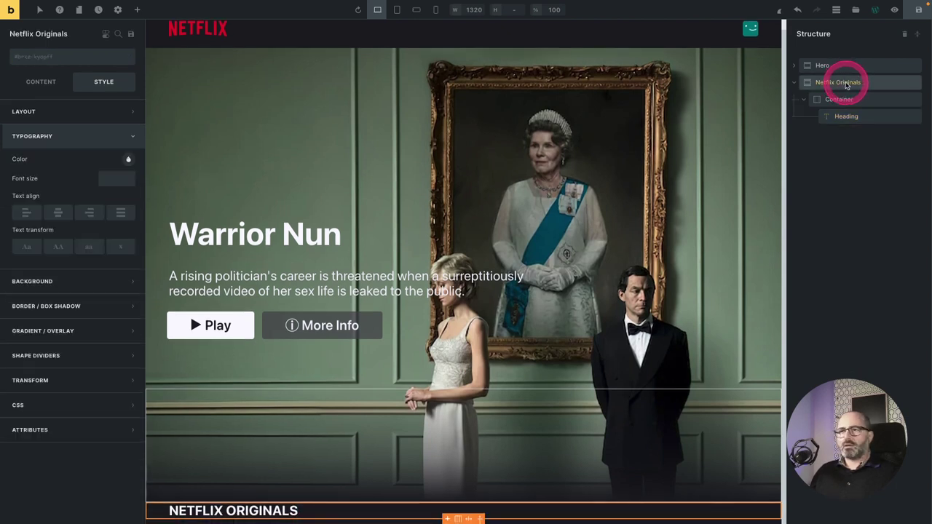
{"action": "scroll", "coordinate": [59, 465], "scroll_direction": "down", "scroll_amount": 2}
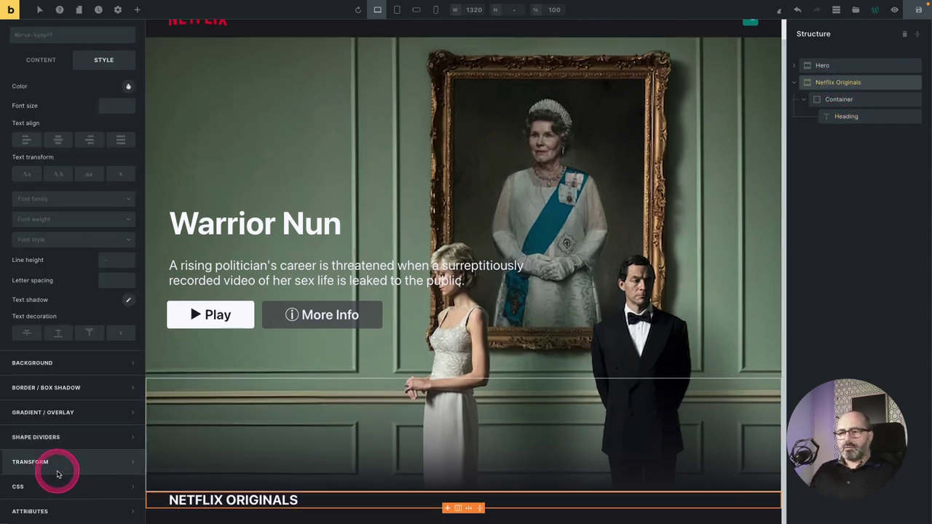
{"action": "left_click", "coordinate": [64, 468]}
{"action": "left_click", "coordinate": [128, 282]}
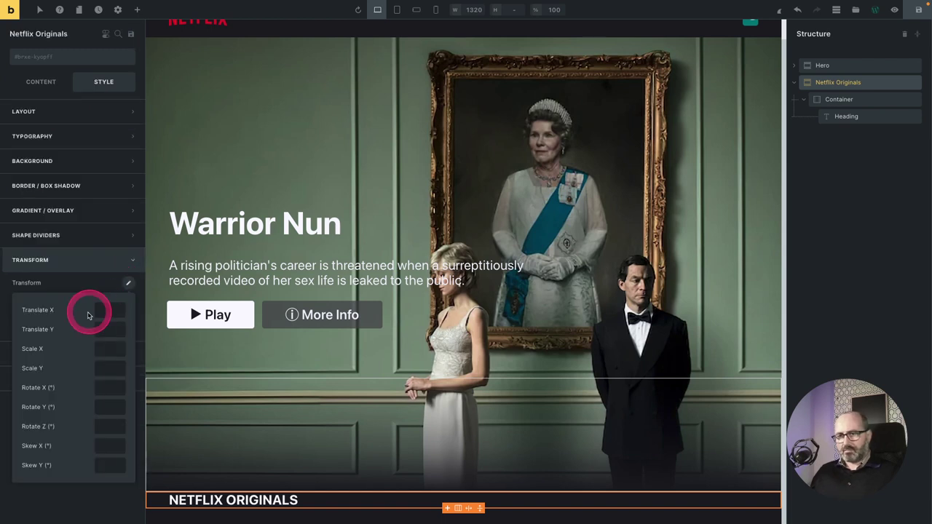
{"action": "left_click", "coordinate": [105, 331]}
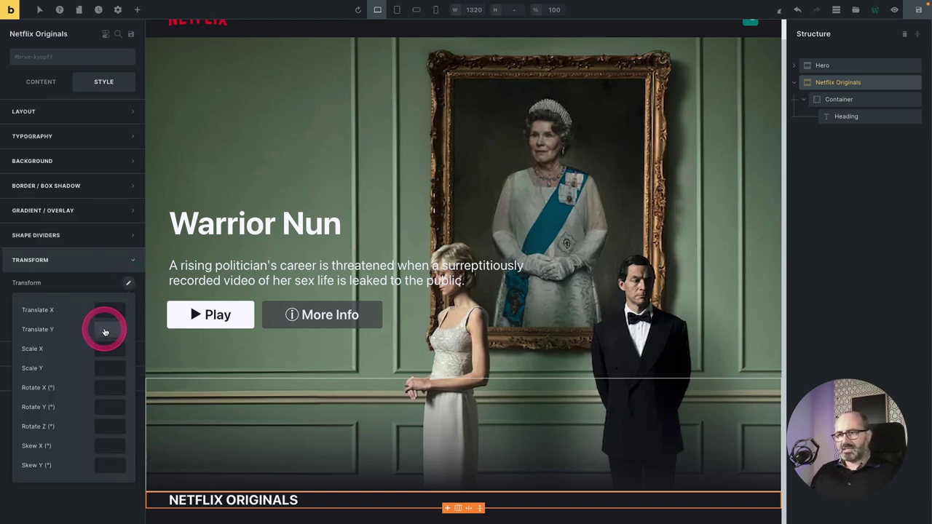
{"action": "type", "text": "-10%"}
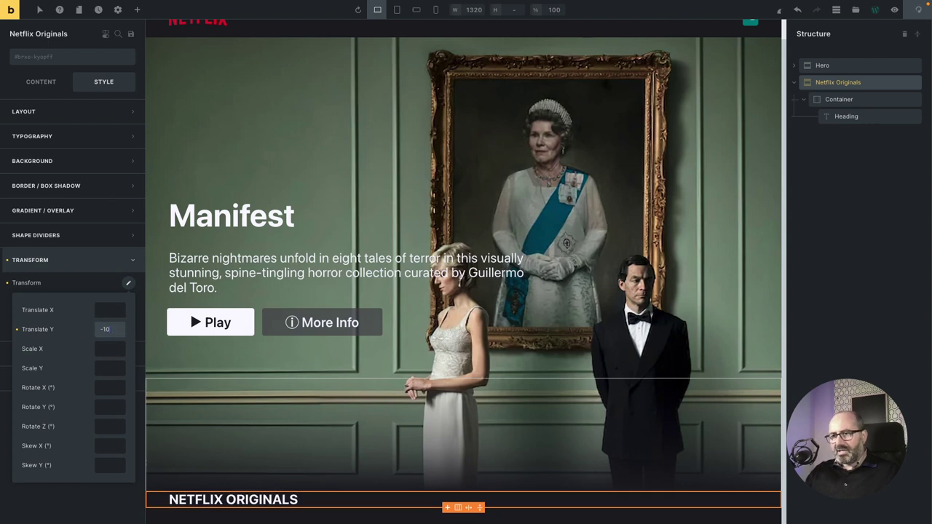
{"action": "left_click", "coordinate": [846, 101]}
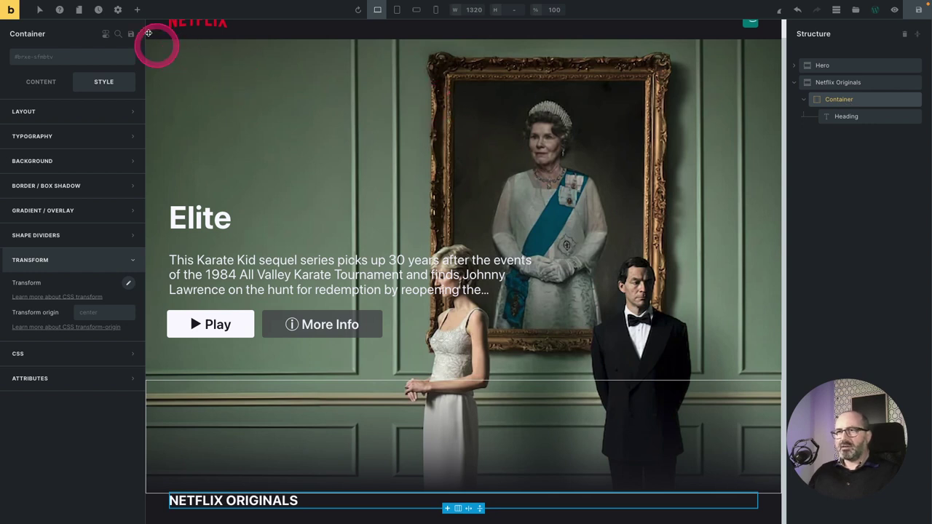
Insert a Code element under the NETFLIX ORIGINALS heading and show its content for editing.
{"action": "left_click", "coordinate": [137, 8]}
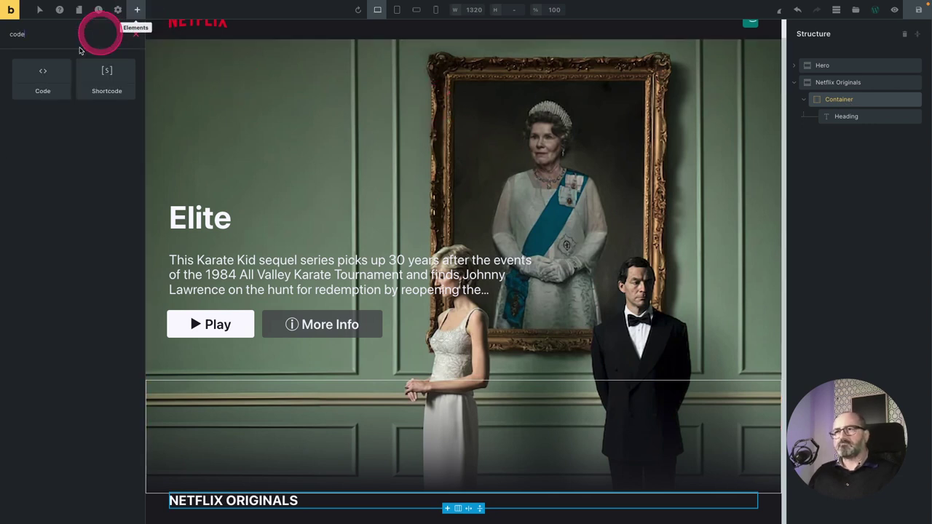
{"action": "left_click", "coordinate": [43, 76]}
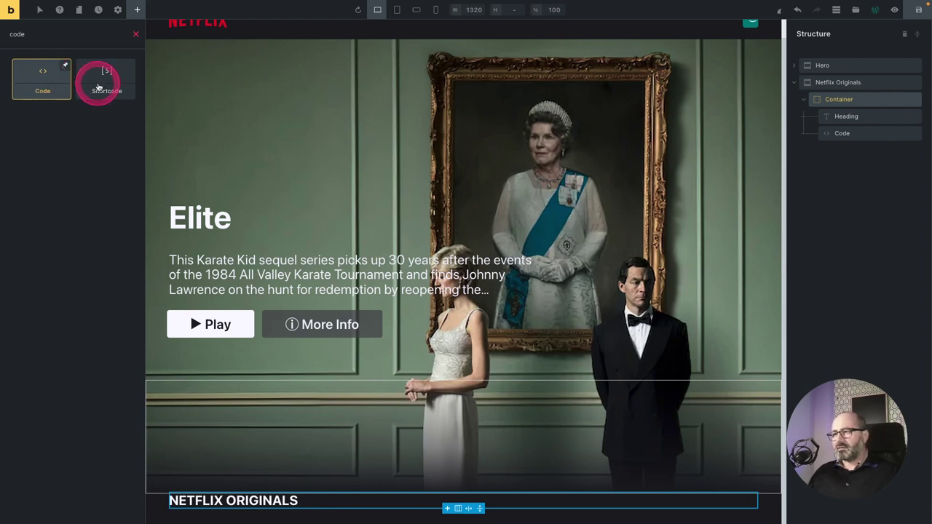
{"action": "mouse_move", "coordinate": [98, 87]}
{"action": "left_mouse_down"}
{"action": "mouse_move", "coordinate": [88, 122]}
{"action": "mouse_move", "coordinate": [106, 91]}
{"action": "mouse_move", "coordinate": [97, 92]}
{"action": "left_mouse_up"}
{"action": "left_click", "coordinate": [41, 85]}
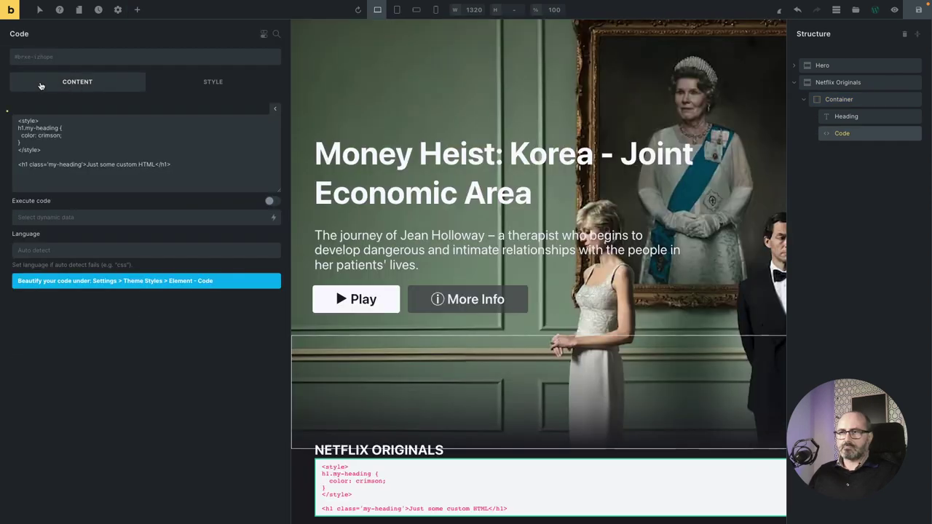
{"action": "left_click_drag", "start_coordinate": [41, 85], "coordinate": [113, 144]}
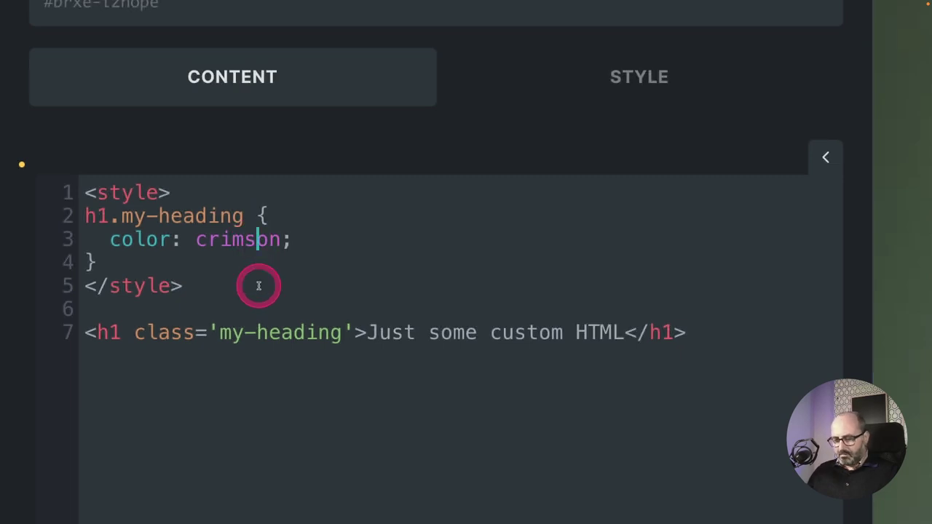
Replace the sample HTML with an empty <?php ... ?> block containing blank lines.
{"action": "key", "text": "ctrl+a"}
{"action": "key", "text": "BackSpace"}
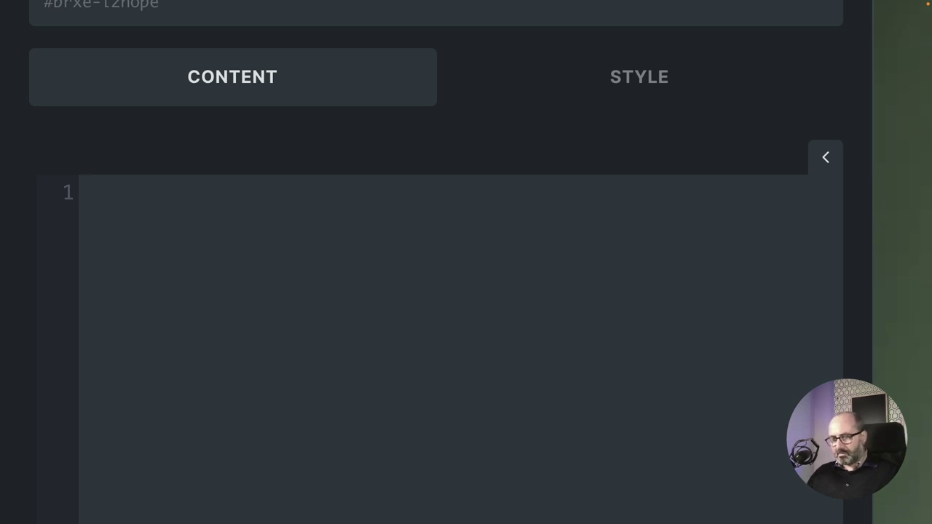
{"action": "type", "text": "<"}
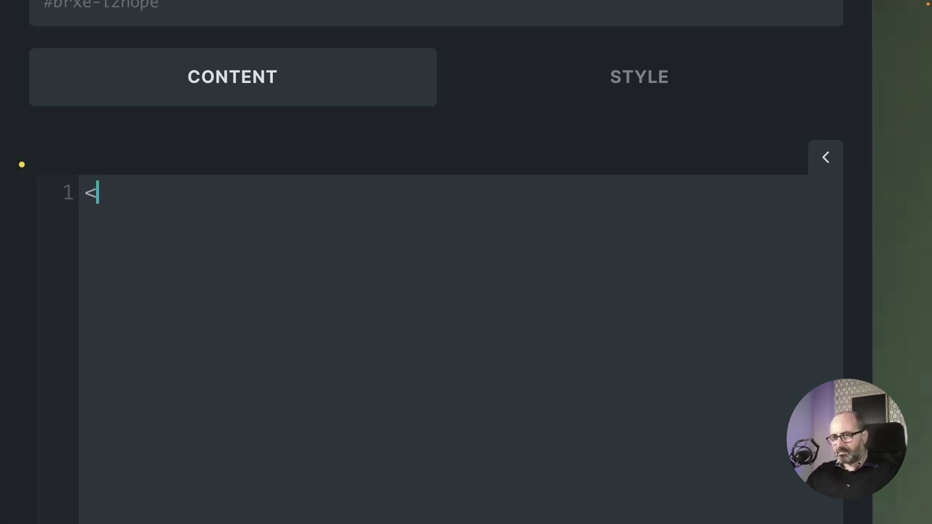
{"action": "type", "text": "?"}
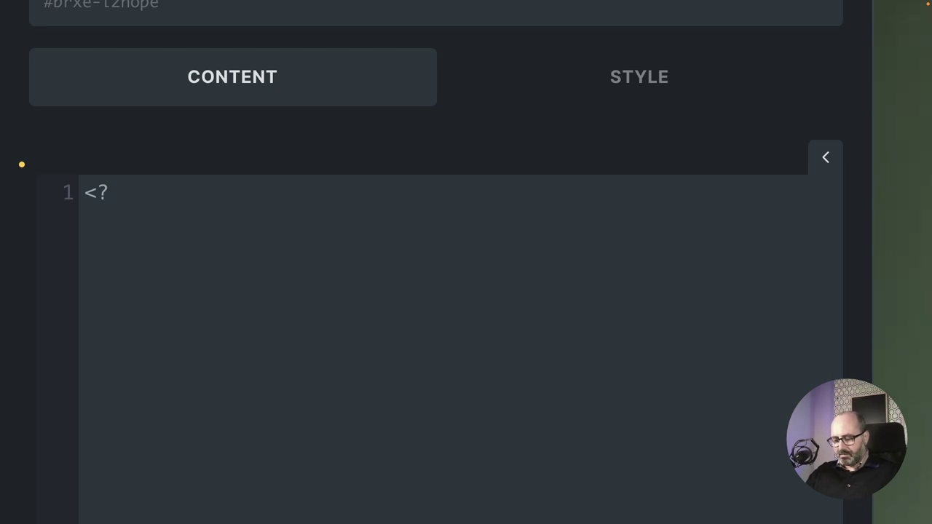
{"action": "type", "text": "php"}
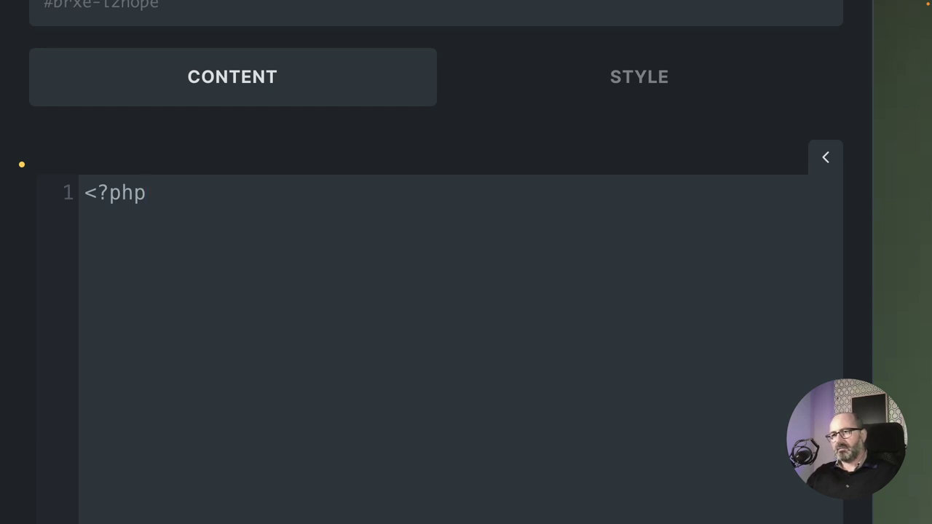
{"action": "key", "text": "Return"}
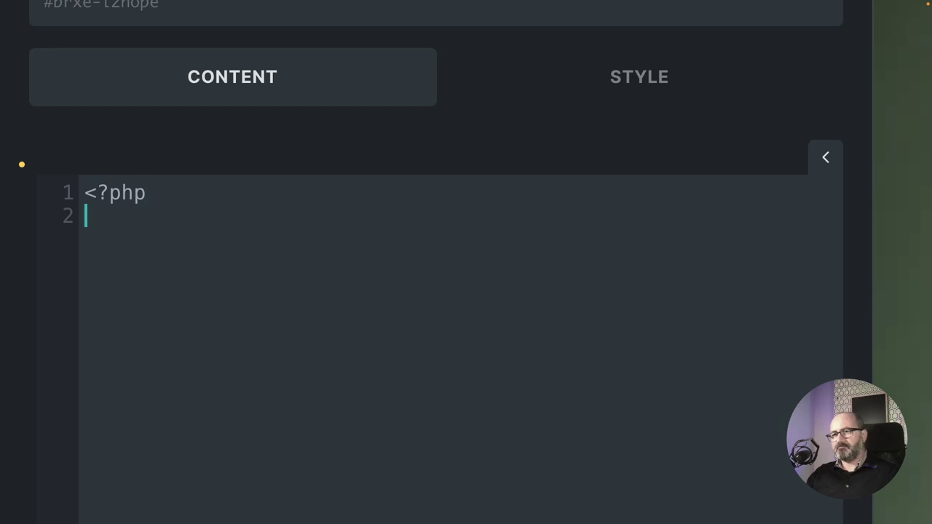
{"action": "key", "text": "Return"}
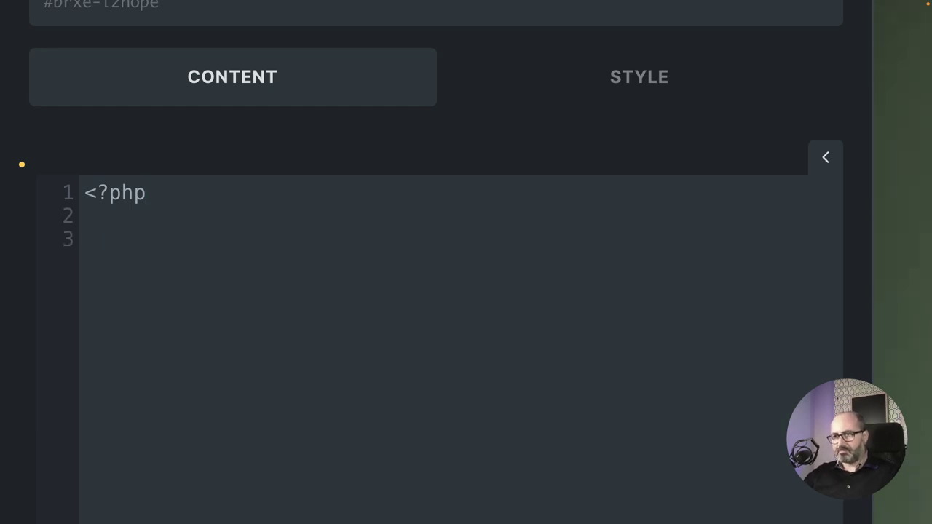
{"action": "type", "text": "?>"}
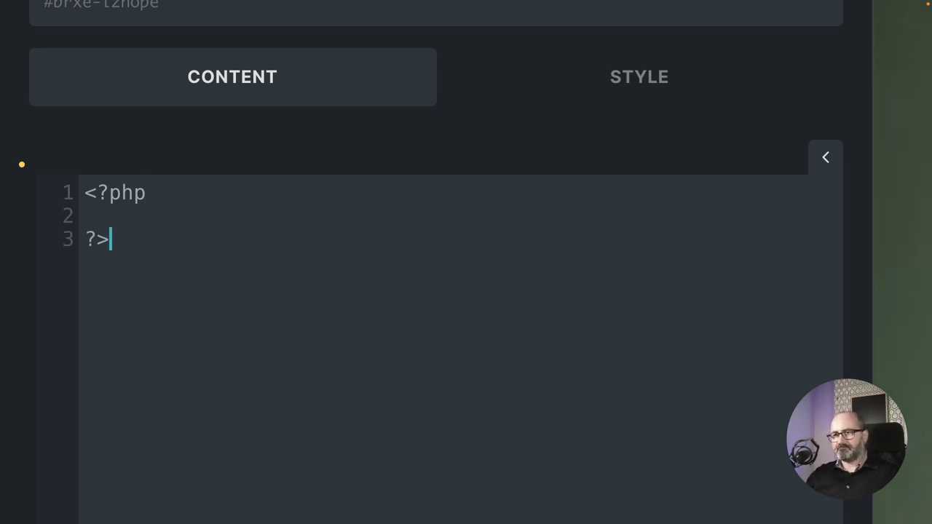
{"action": "left_click", "coordinate": [86, 216]}
{"action": "key", "text": "Return"}
{"action": "left_click", "coordinate": [86, 216]}
{"action": "key", "text": "Return"}
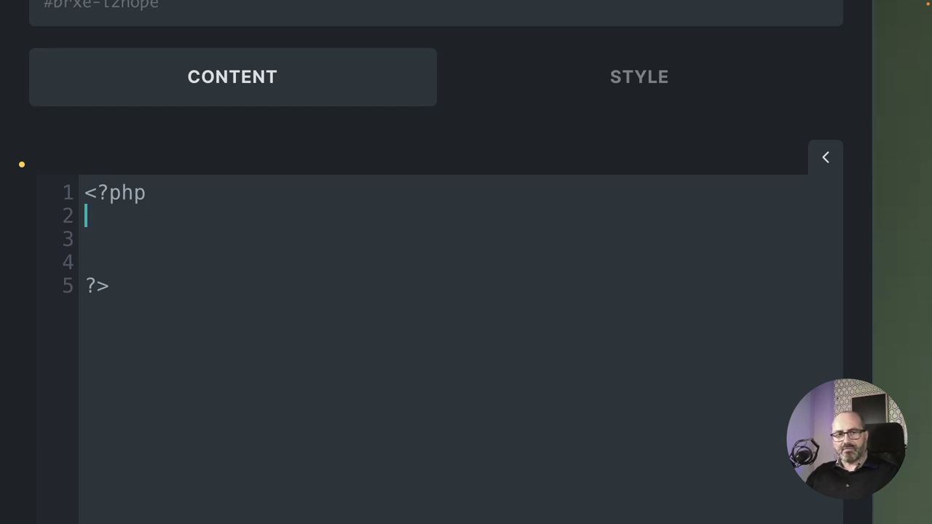
Declare global $movies; and global $images_base_url; inside the PHP block.
{"action": "type", "text": "global "}
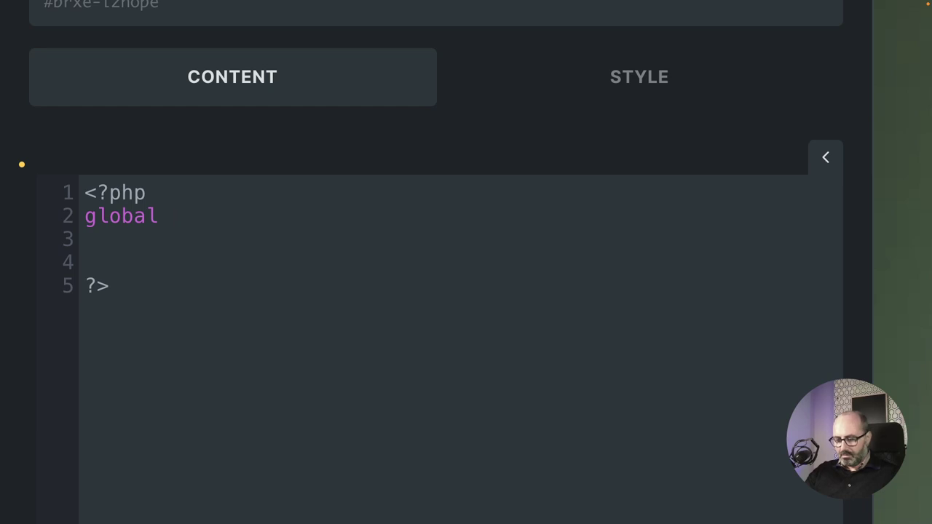
{"action": "type", "text": "movies"}
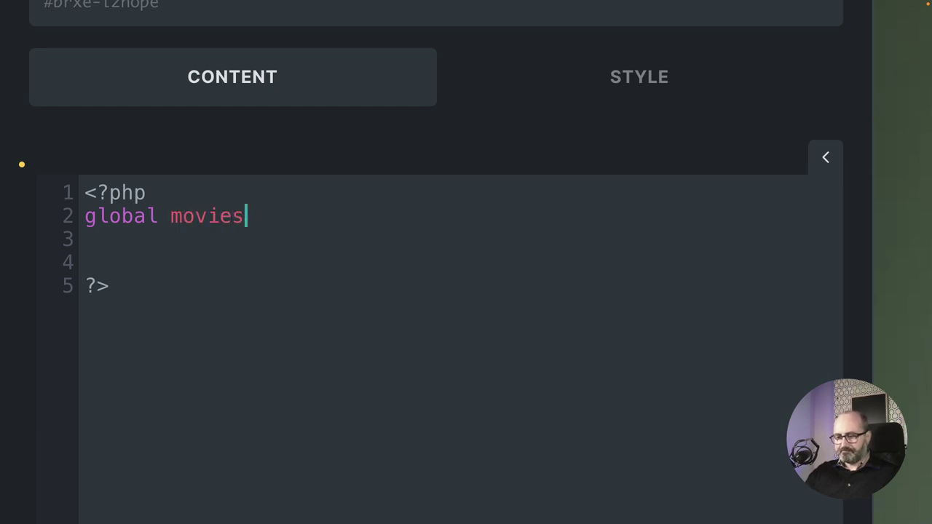
{"action": "type", "text": ";"}
{"action": "key", "text": "Return"}
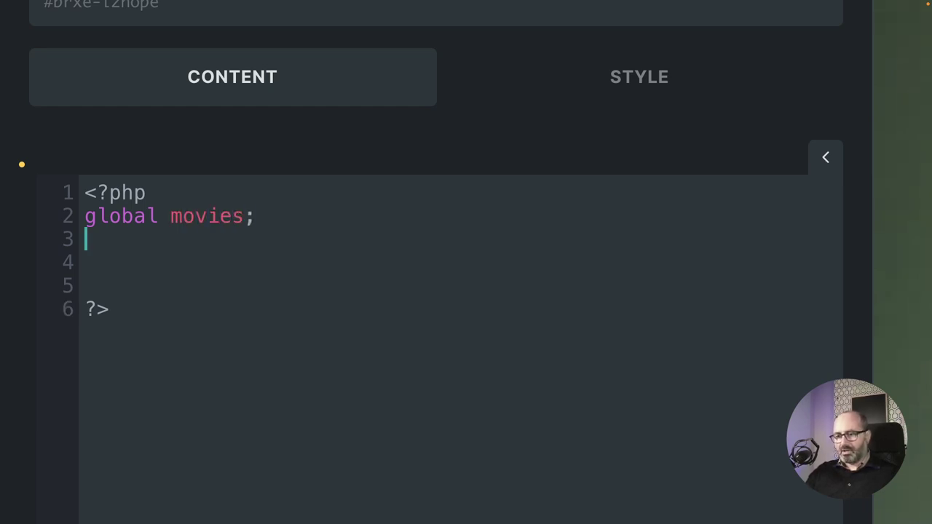
{"action": "type", "text": "global "}
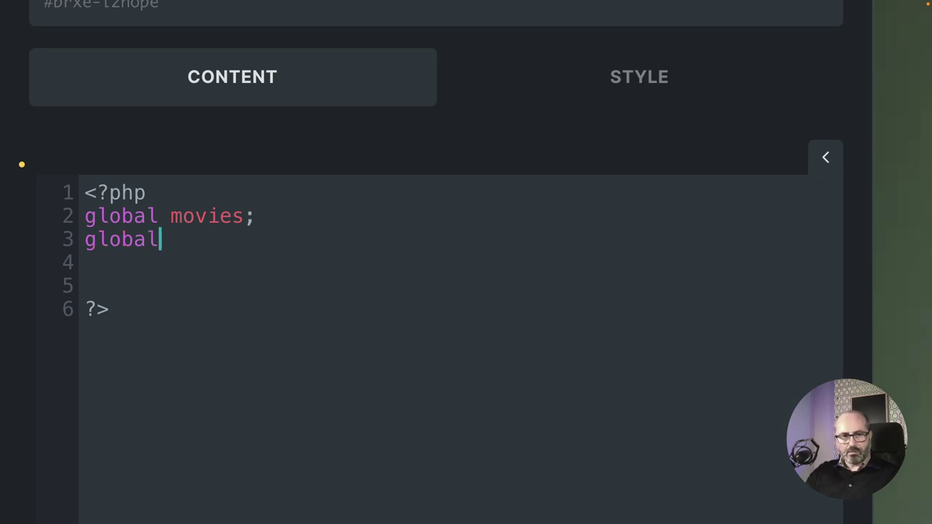
{"action": "type", "text": "$ima"}
{"action": "key", "text": "Up"}
{"action": "key", "text": "Left"}
{"action": "key", "text": "Left"}
{"action": "key", "text": "Left"}
{"action": "key", "text": "Left"}
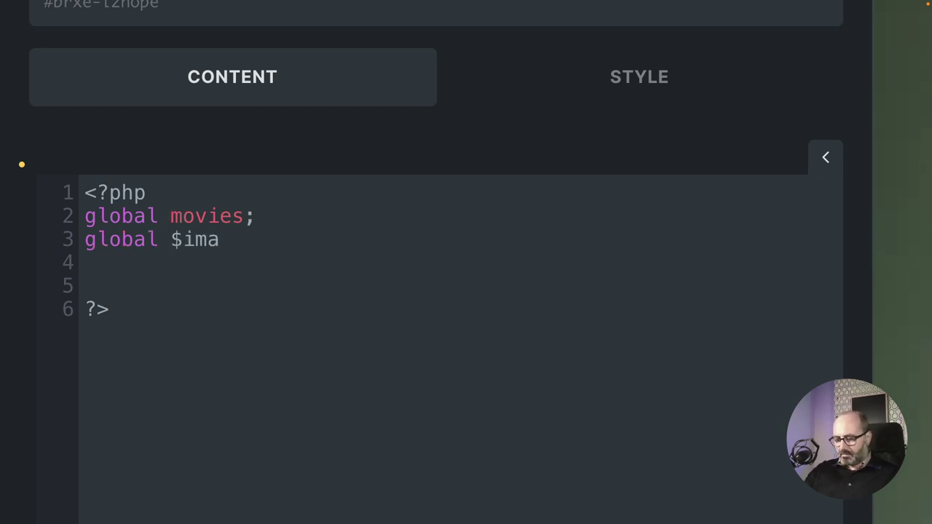
{"action": "type", "text": "$"}
{"action": "key", "text": "Down"}
{"action": "key", "text": "Right"}
{"action": "key", "text": "Right"}
{"action": "key", "text": "Right"}
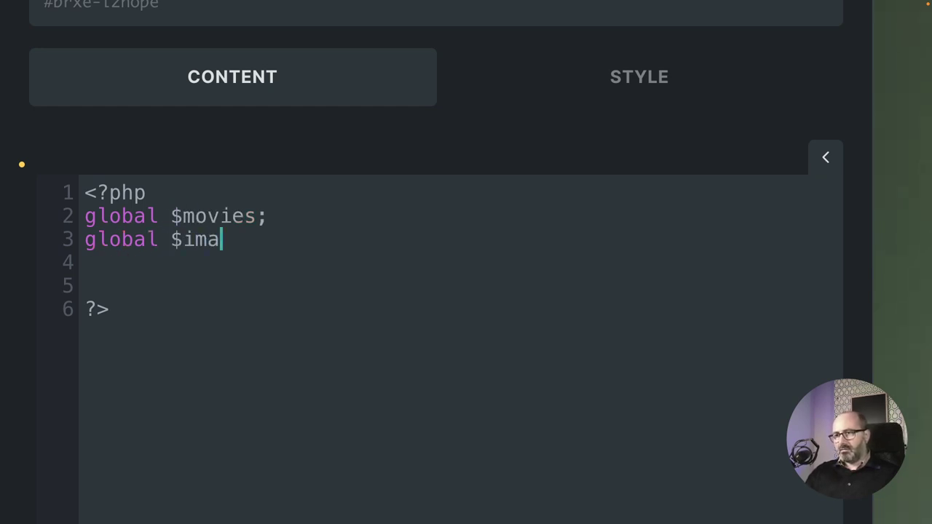
{"action": "type", "text": "ges"}
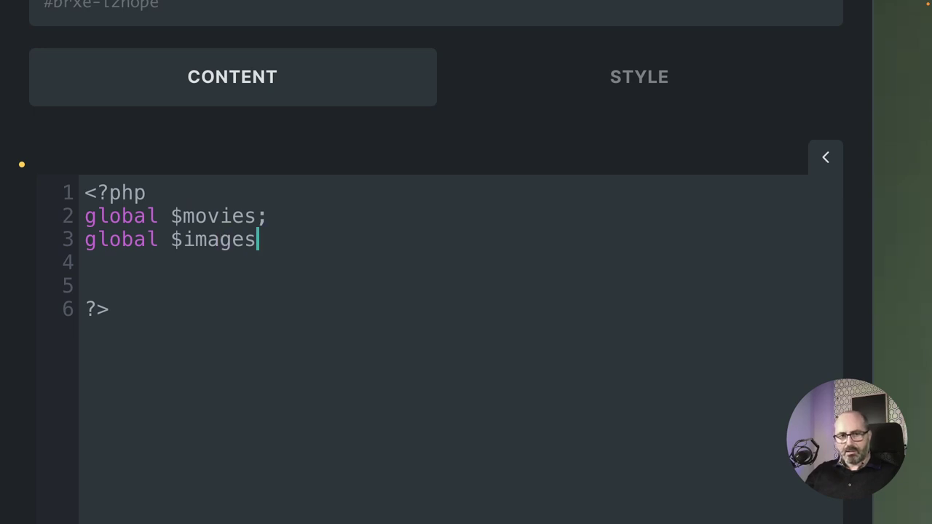
{"action": "type", "text": "_bas"}
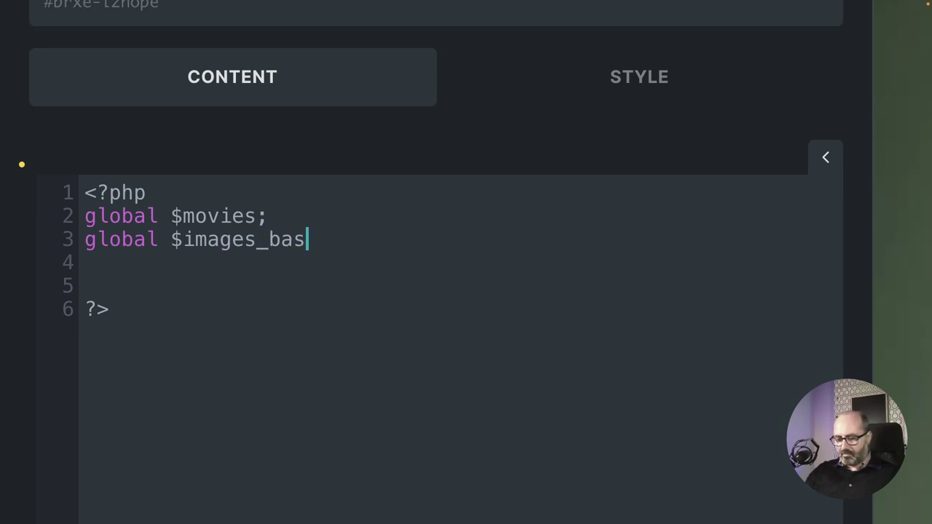
{"action": "type", "text": "e_url"}
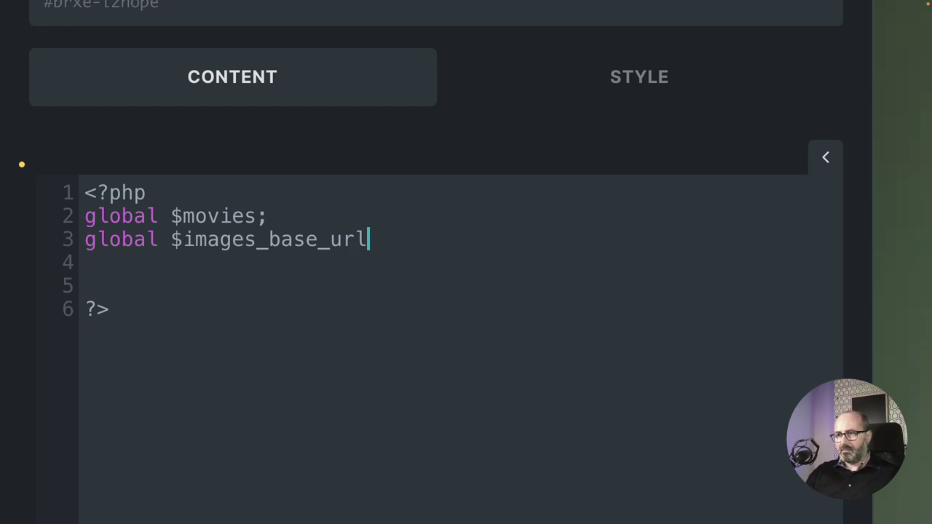
{"action": "type", "text": ";"}
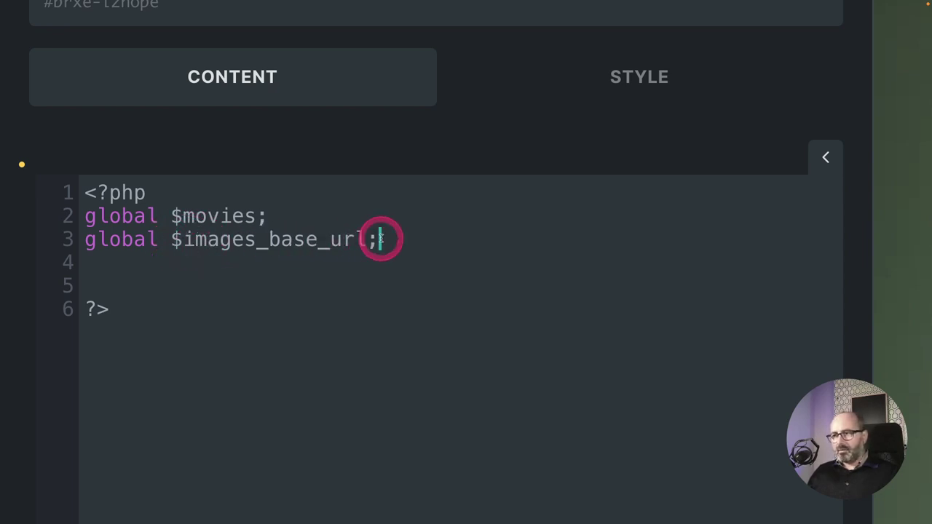
{"action": "key", "text": "Return"}
{"action": "key", "text": "Return"}
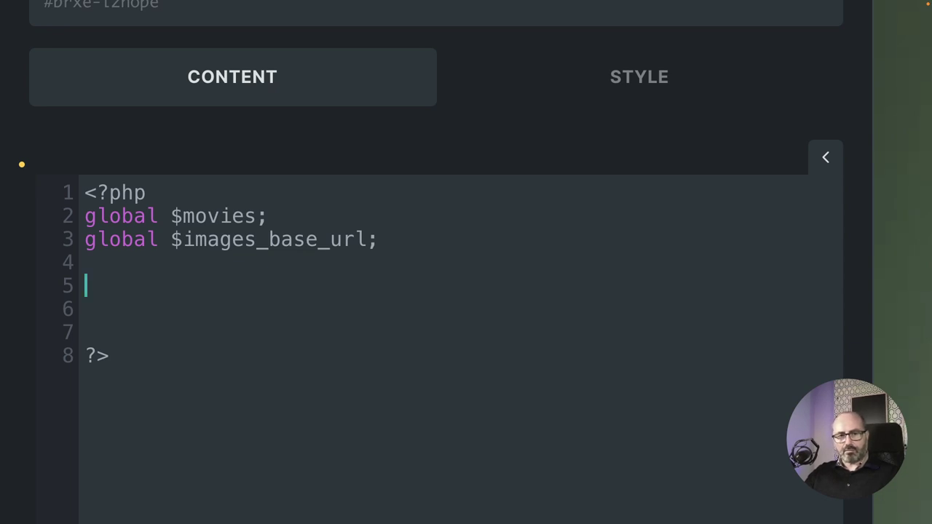
Add $category = 'NetflixOriginals'; and $image_type = 'poster'; assignments.
{"action": "type", "text": "$"}
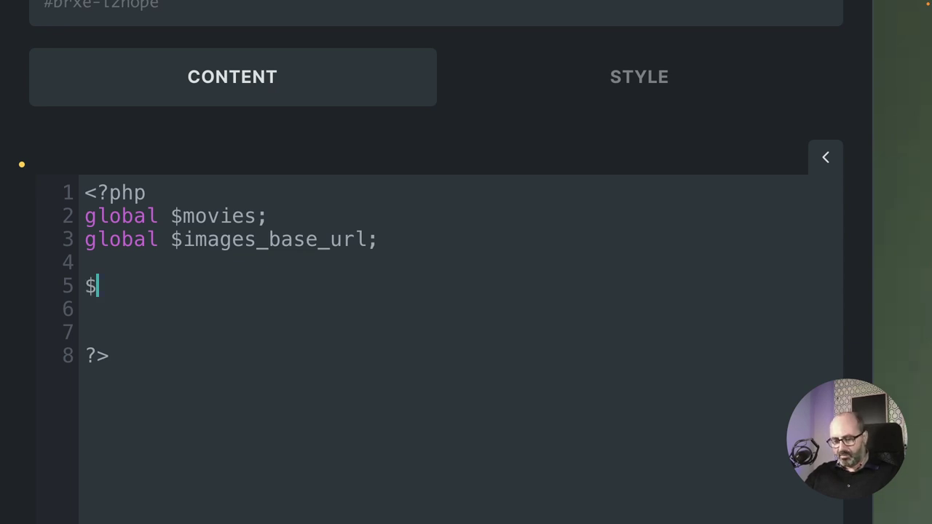
{"action": "type", "text": "catego"}
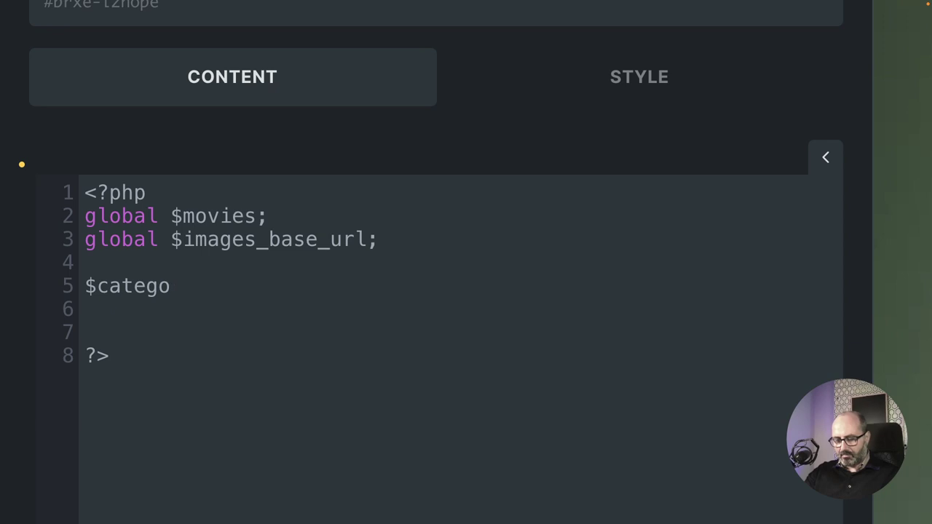
{"action": "type", "text": "ry = "}
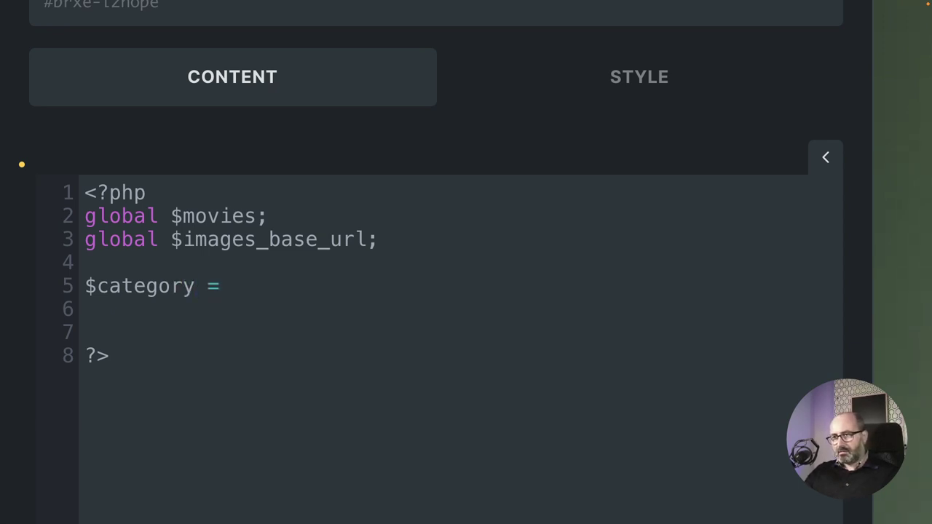
{"action": "type", "text": "''"}
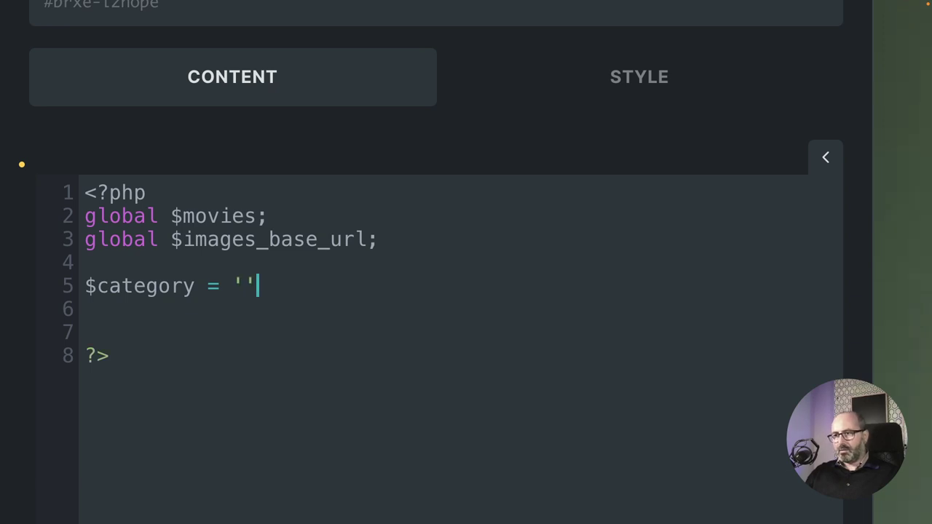
{"action": "type", "text": "Net';"}
{"action": "key", "text": "Left"}
{"action": "key", "text": "Left"}
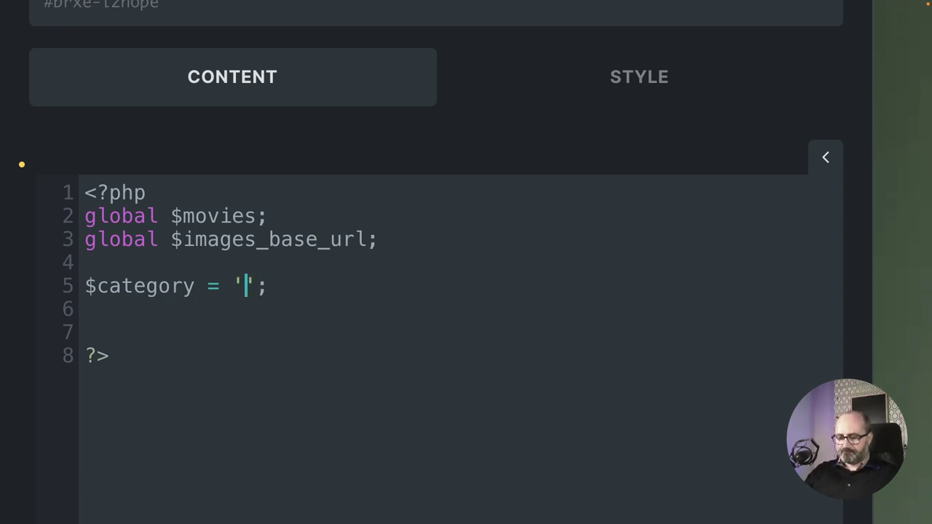
{"action": "type", "text": "Netflix"}
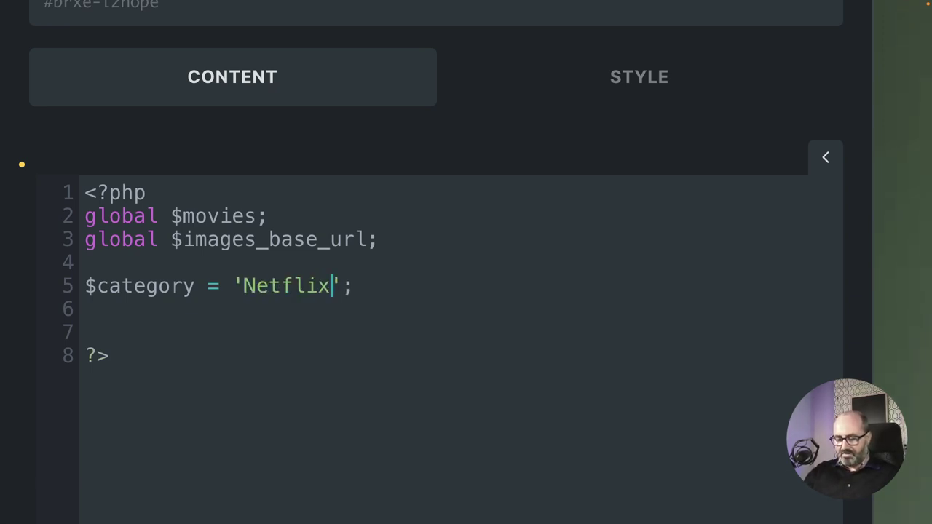
{"action": "type", "text": "Orgi"}
{"action": "key", "text": "BackSpace"}
{"action": "key", "text": "BackSpace"}
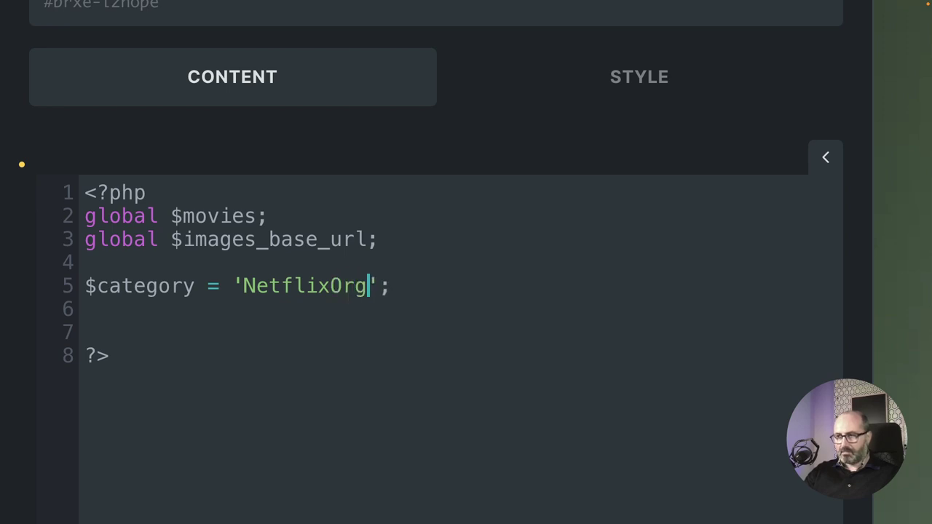
{"action": "type", "text": "iginals"}
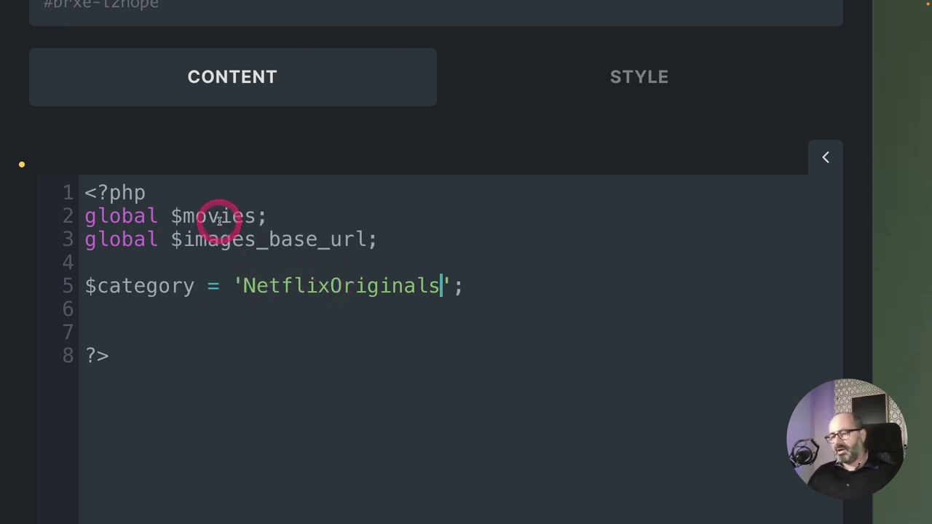
{"action": "key", "text": "Return"}
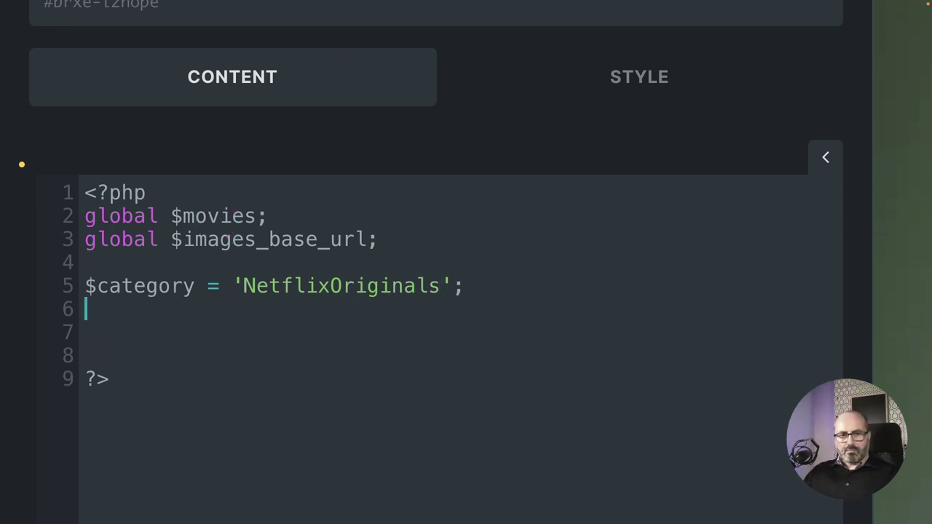
{"action": "type", "text": "$i"}
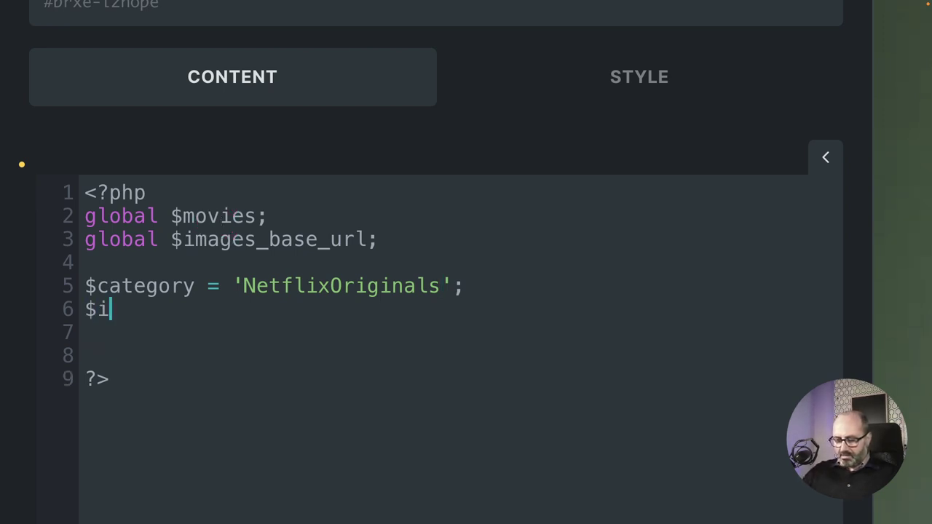
{"action": "type", "text": "mage_ty"}
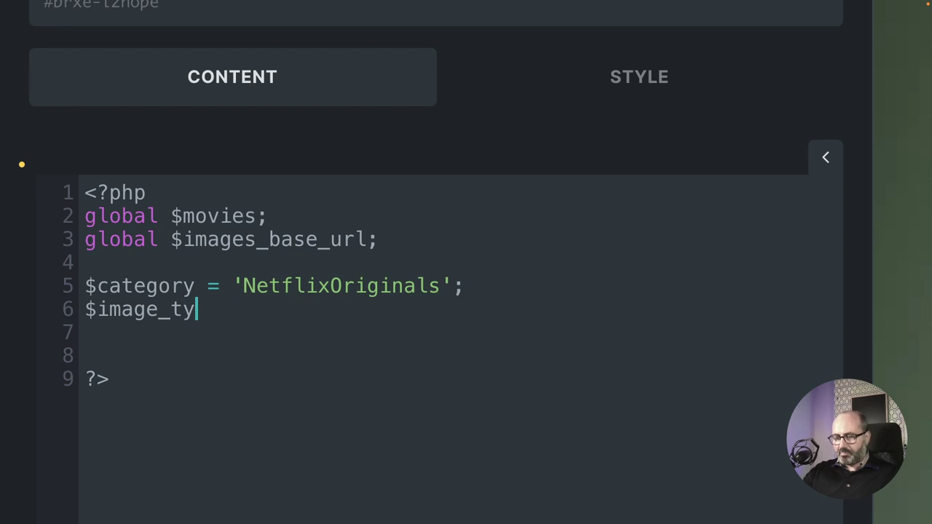
{"action": "type", "text": "pe = "}
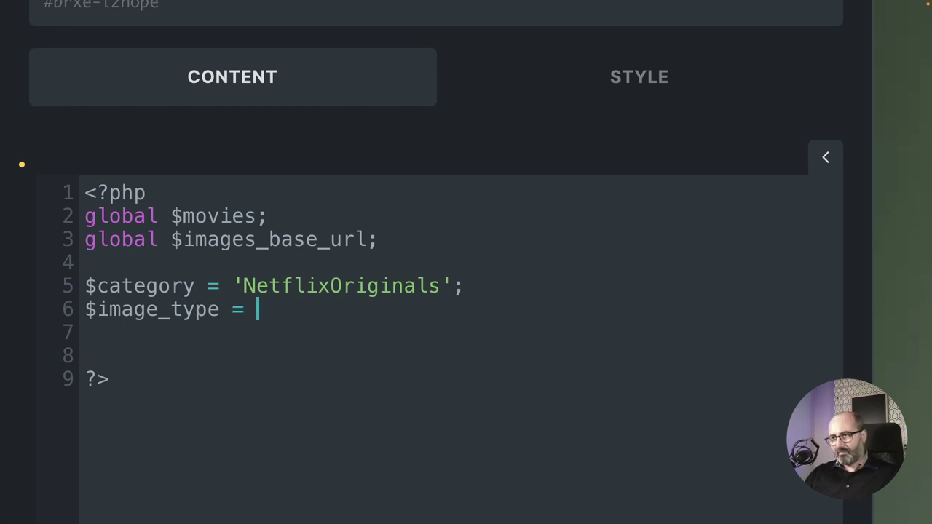
{"action": "type", "text": "'"}
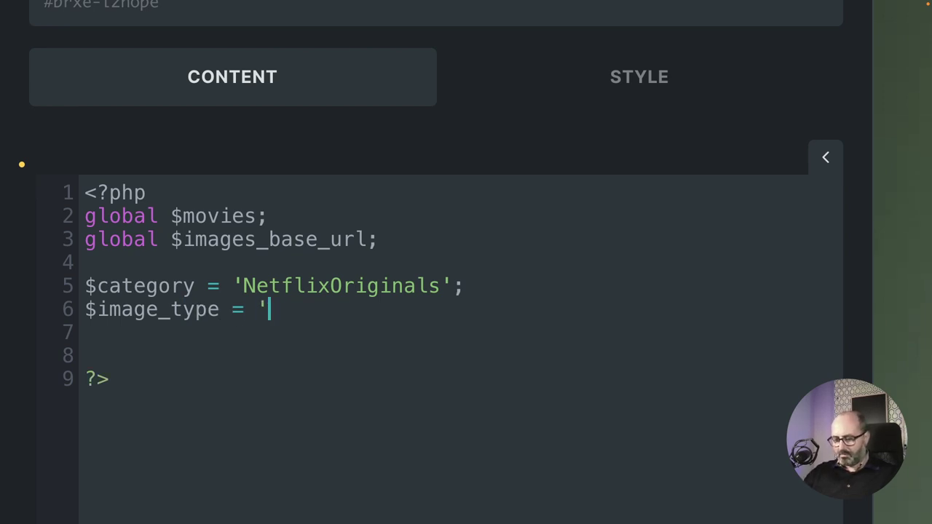
{"action": "type", "text": "poster"}
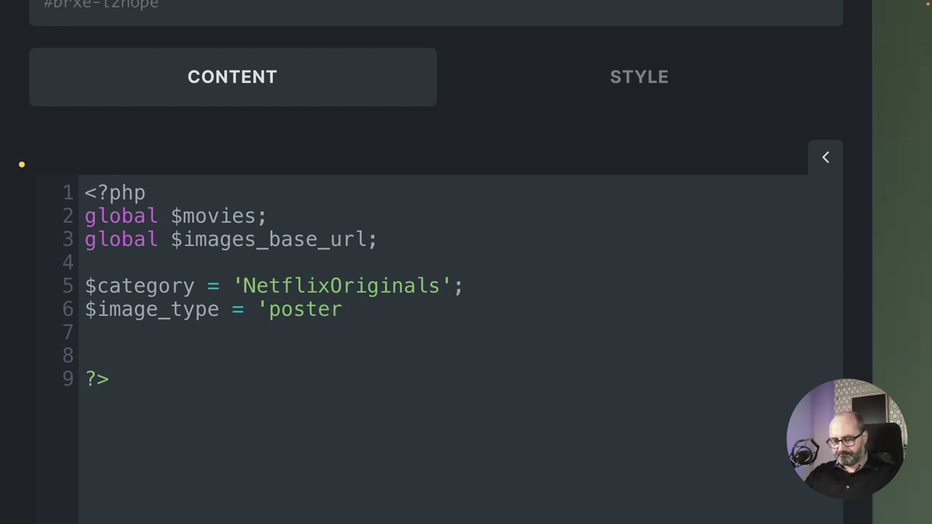
{"action": "type", "text": "';"}
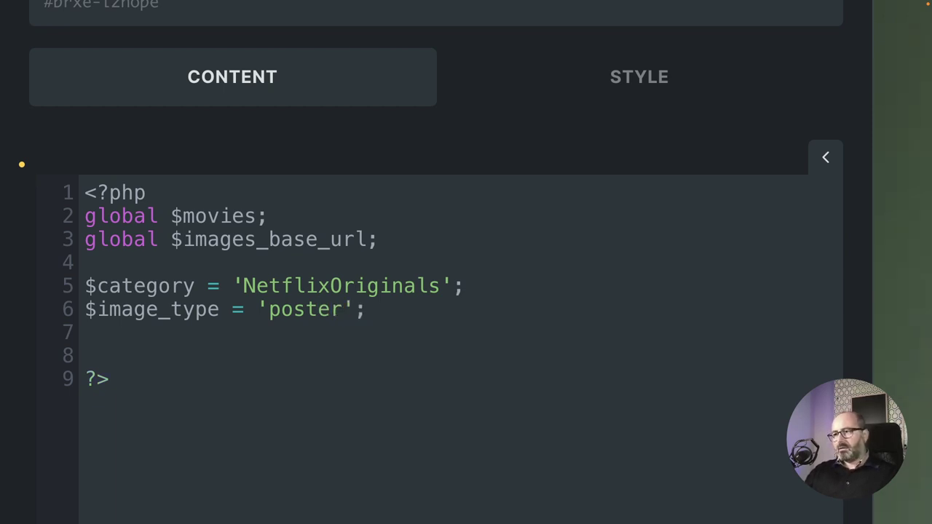
Align the two assignments' equals signs, add blank lines, and begin a foreach() statement.
{"action": "key", "text": "Up"}
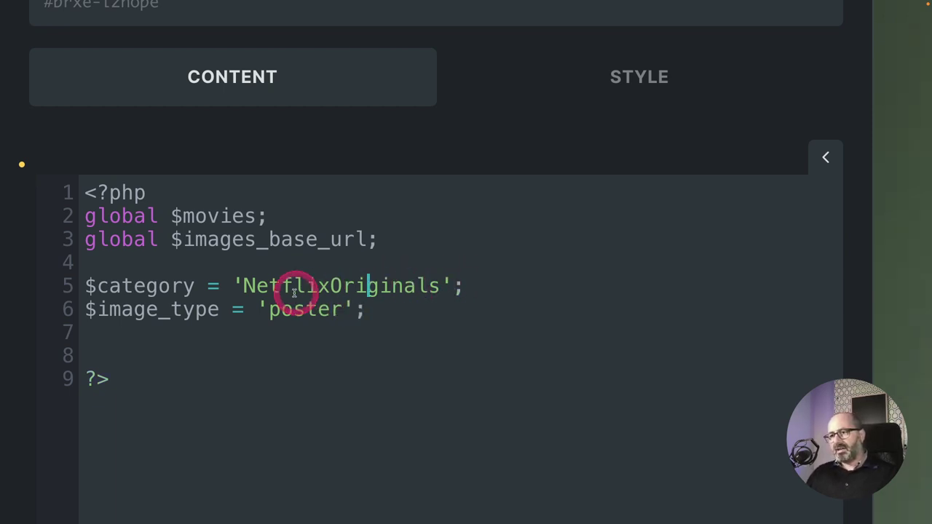
{"action": "left_click", "coordinate": [209, 285]}
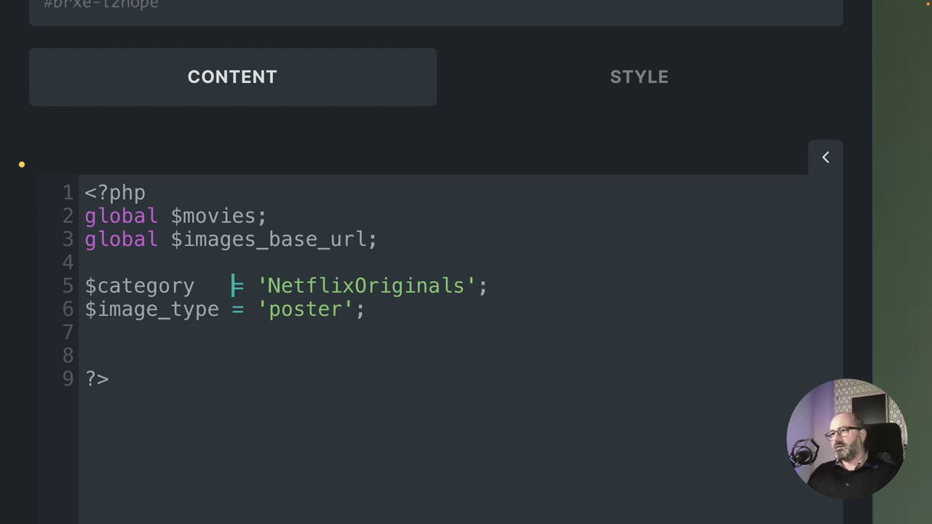
{"action": "left_click", "coordinate": [209, 286]}
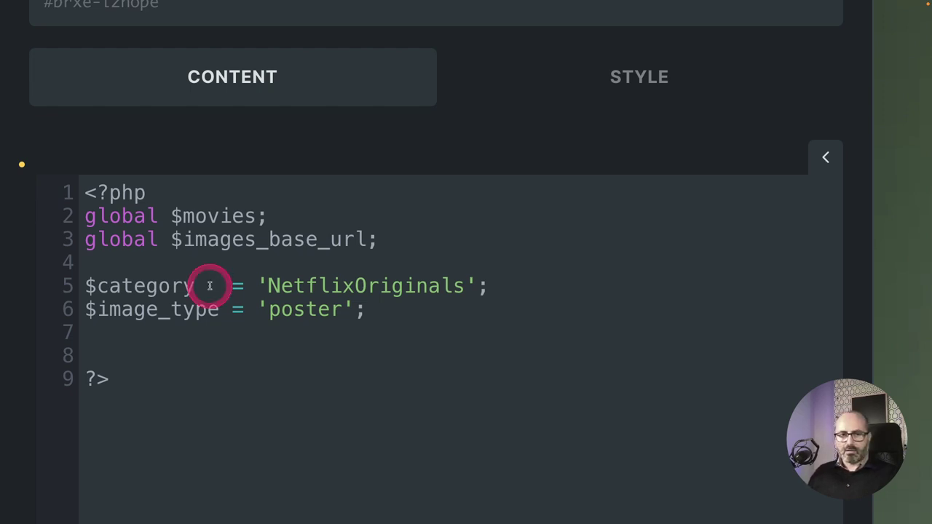
{"action": "left_click", "coordinate": [368, 312]}
{"action": "key", "text": "Return"}
{"action": "key", "text": "Return"}
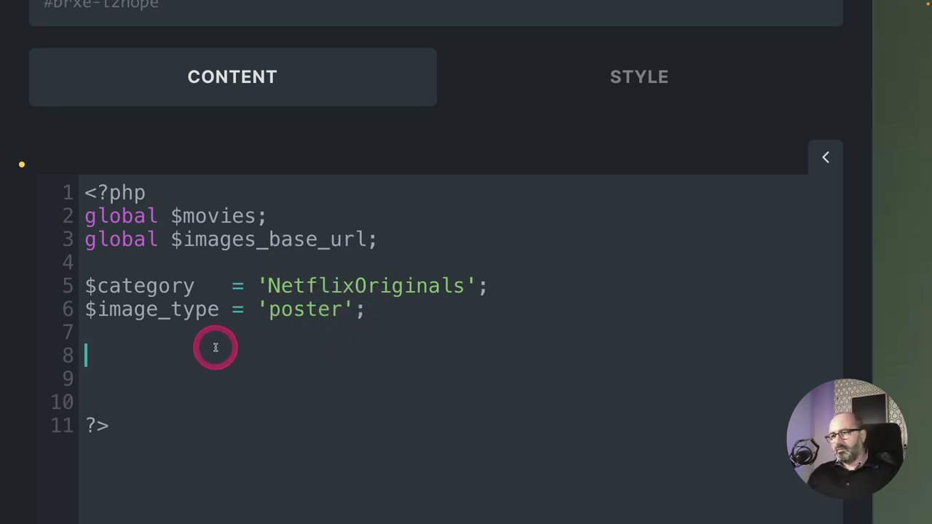
{"action": "left_click", "coordinate": [337, 294]}
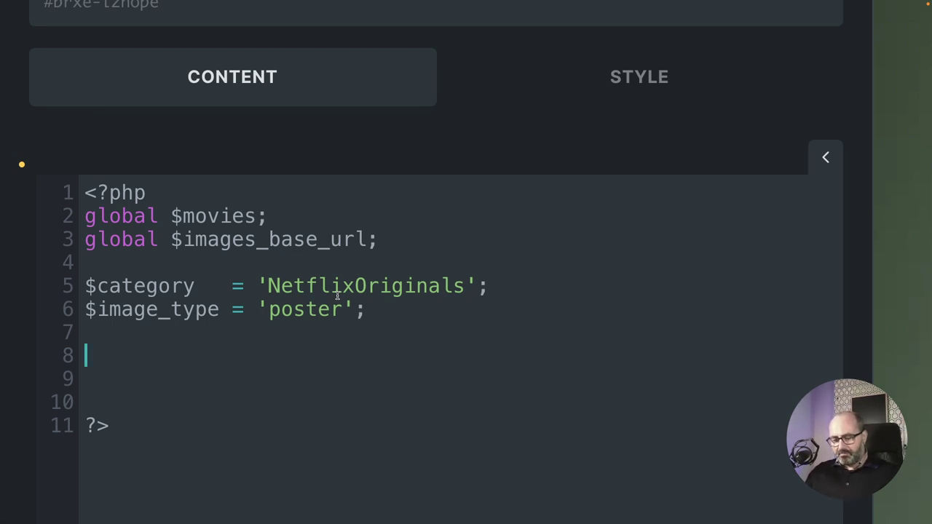
{"action": "type", "text": "foreach("}
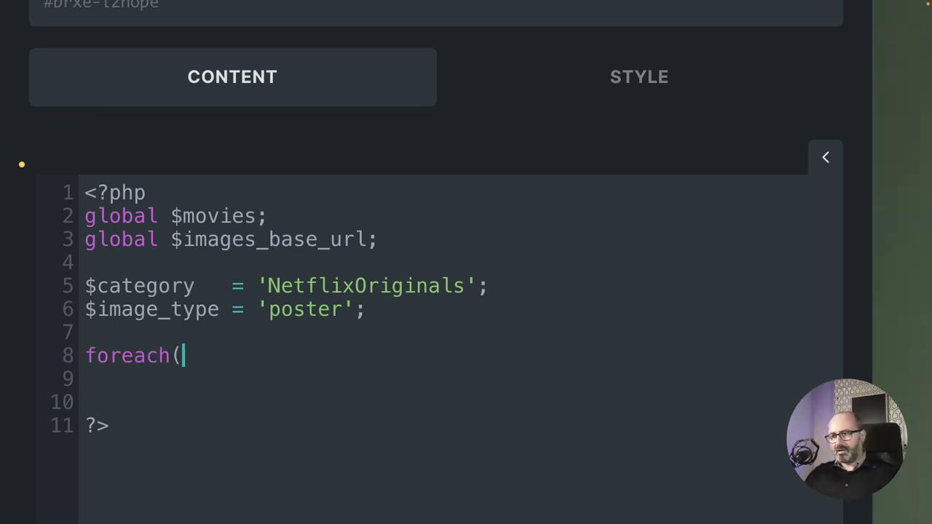
{"action": "type", "text": ")"}
Complete the loop as foreach( $movies[$category] as $key => $movie ){} with an empty body line.
{"action": "key", "text": "Left"}
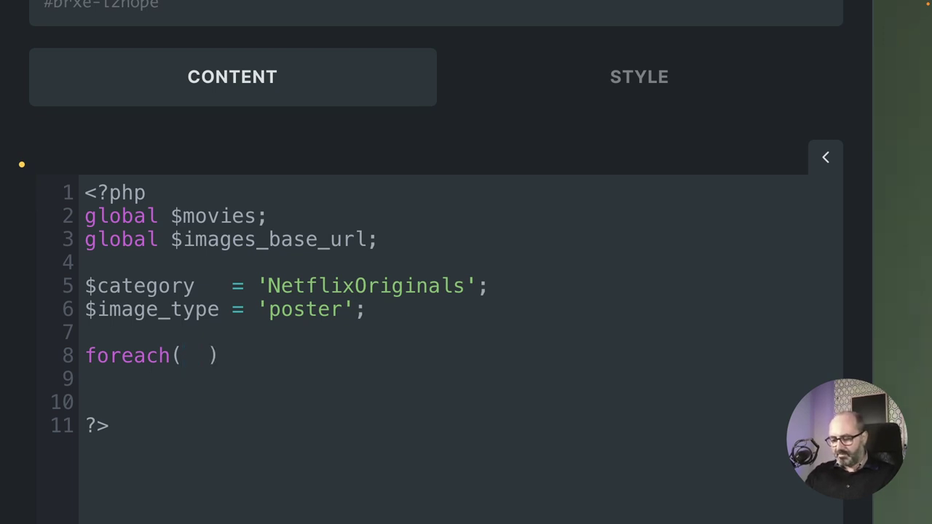
{"action": "type", "text": "$movie"}
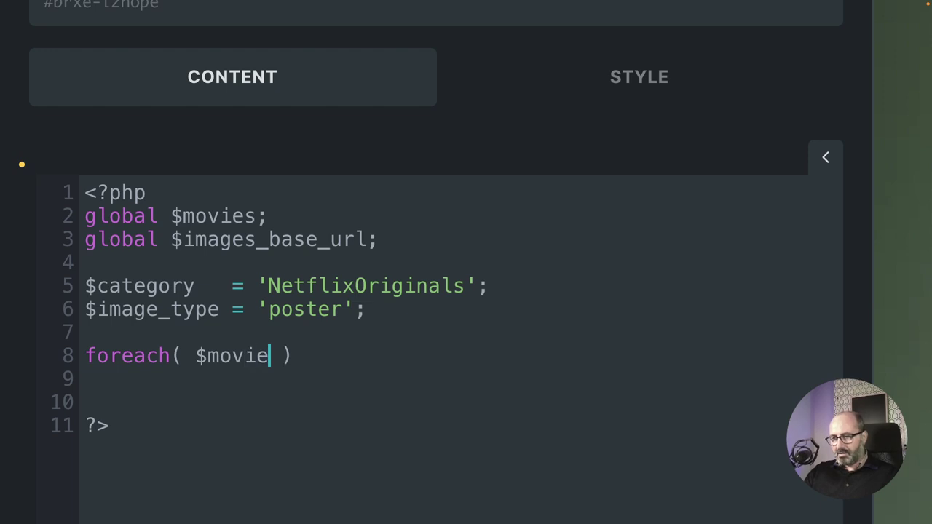
{"action": "type", "text": "s["}
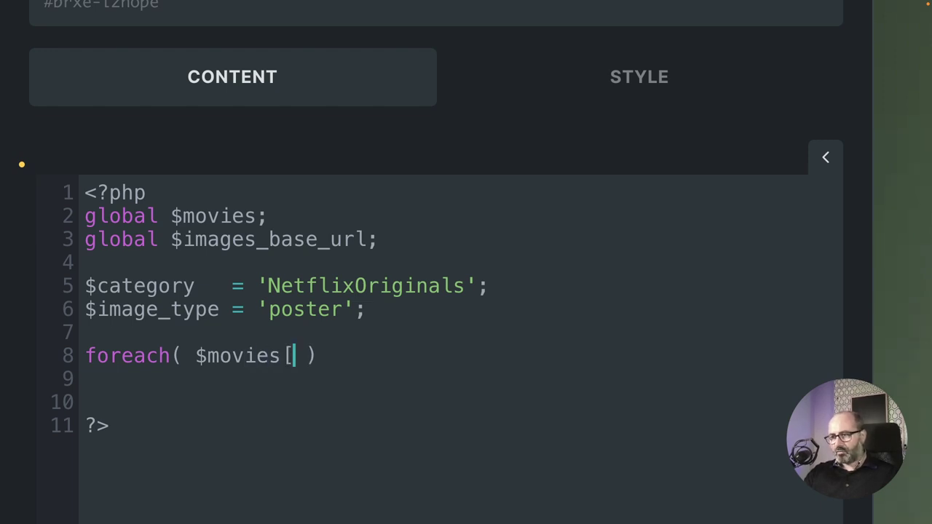
{"action": "type", "text": "]"}
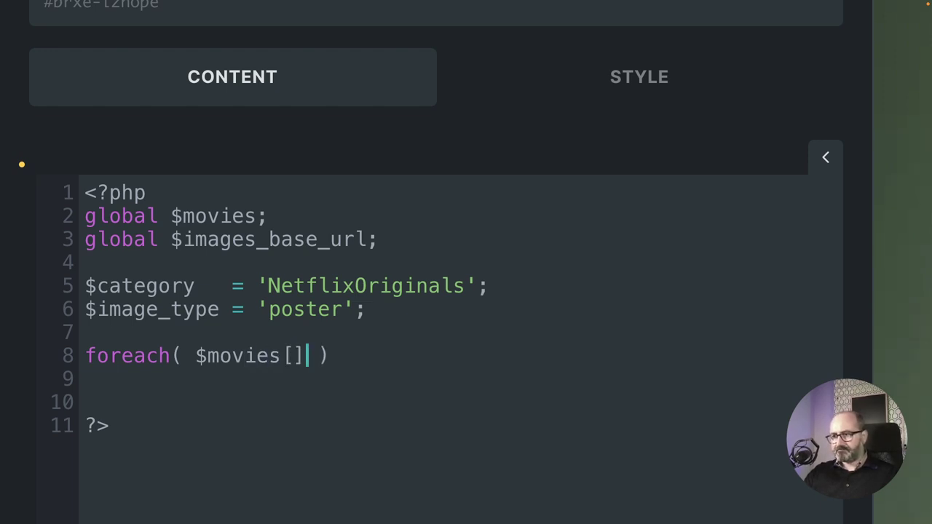
{"action": "left_click", "coordinate": [295, 356]}
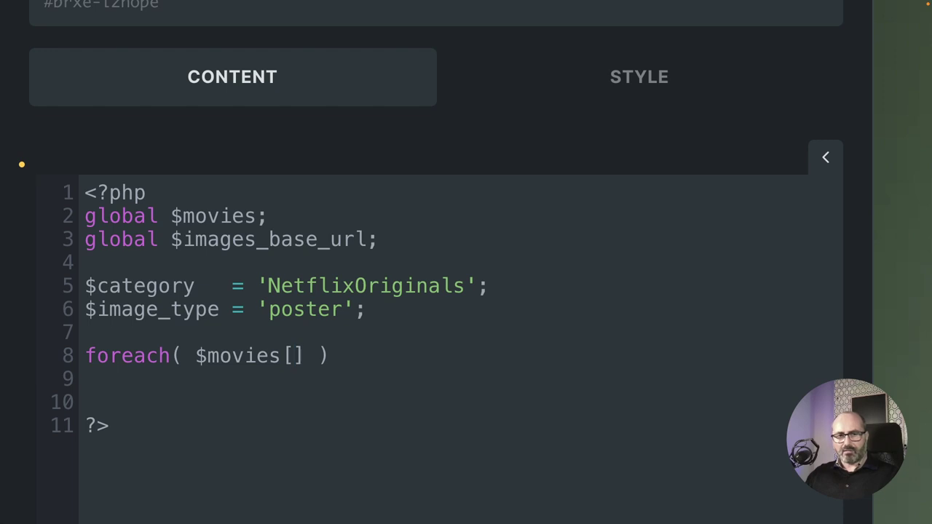
{"action": "key", "text": "Left"}
{"action": "key", "text": "Left"}
{"action": "key", "text": "Left"}
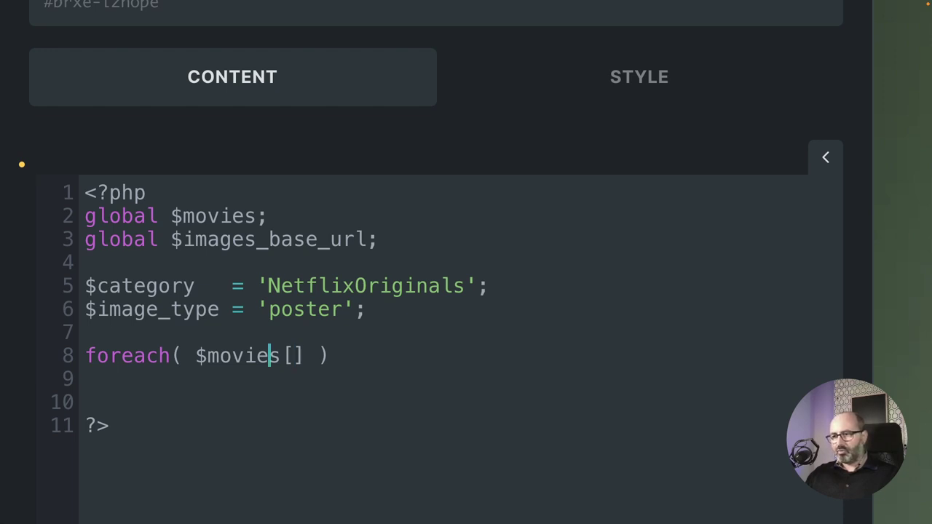
{"action": "key", "text": "Right"}
{"action": "key", "text": "Right"}
{"action": "key", "text": "Right"}
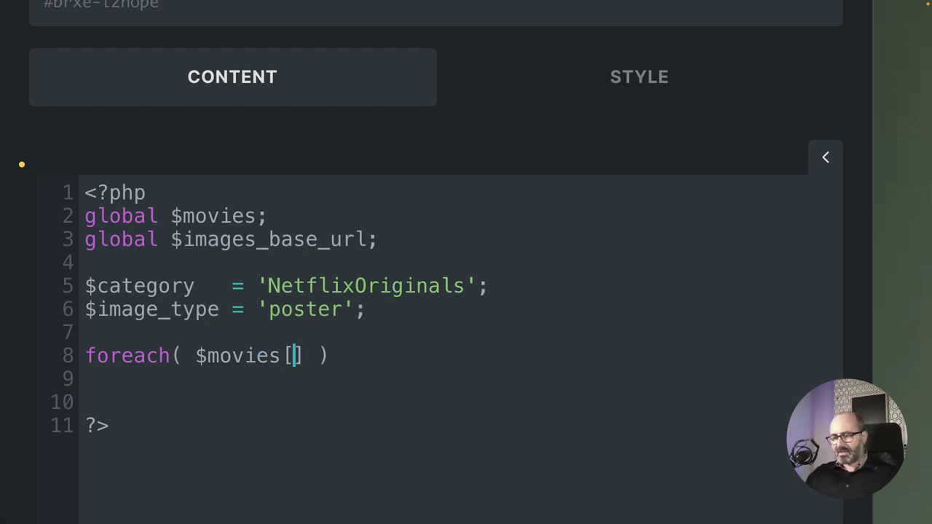
{"action": "type", "text": "$"}
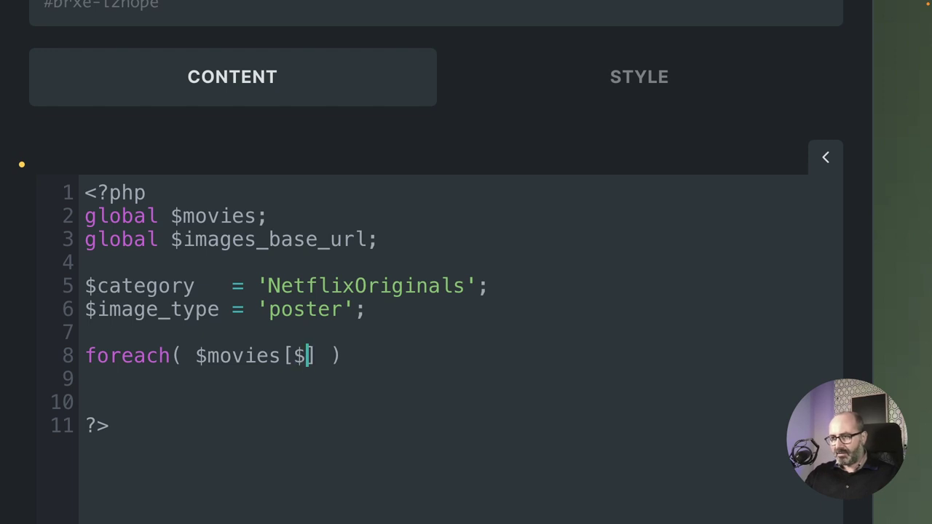
{"action": "type", "text": "category"}
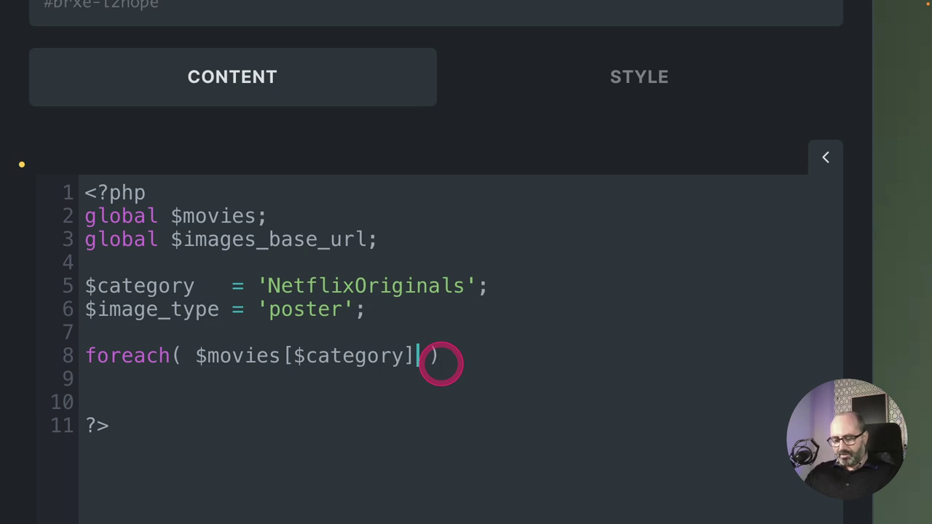
{"action": "type", "text": "as"}
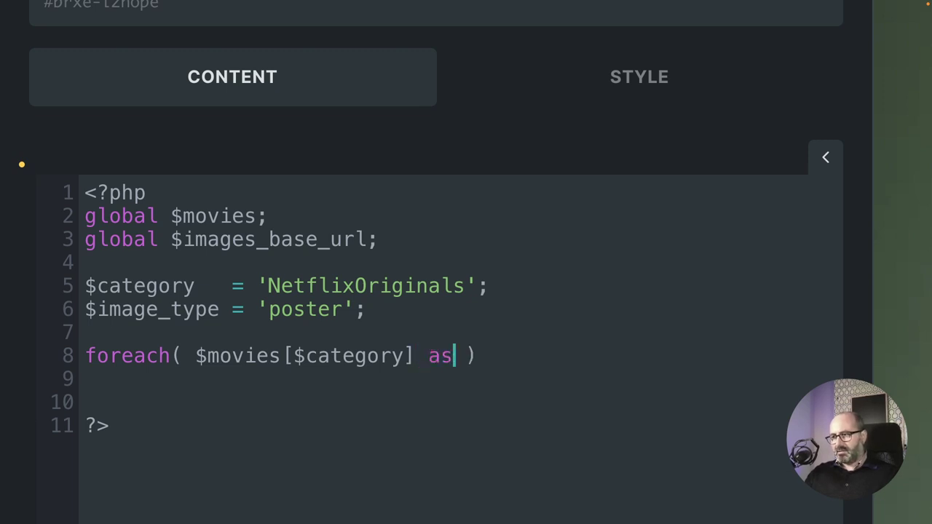
{"action": "type", "text": " $key =>"}
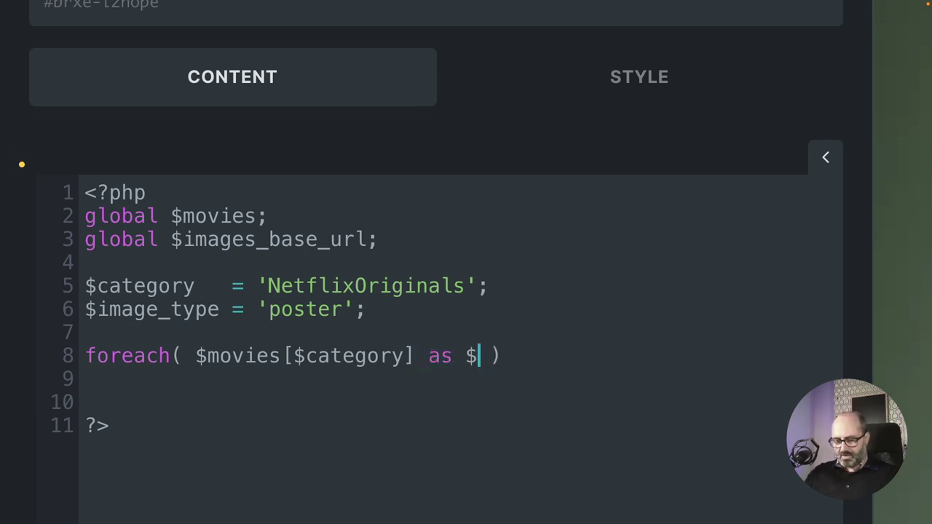
{"action": "type", "text": " $mo"}
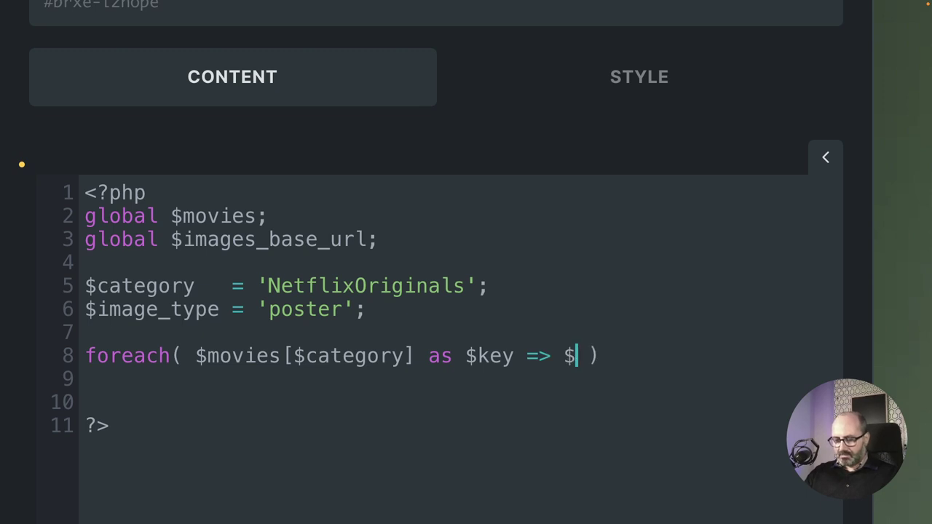
{"action": "type", "text": "vie"}
{"action": "key", "text": "Right"}
{"action": "key", "text": "Right"}
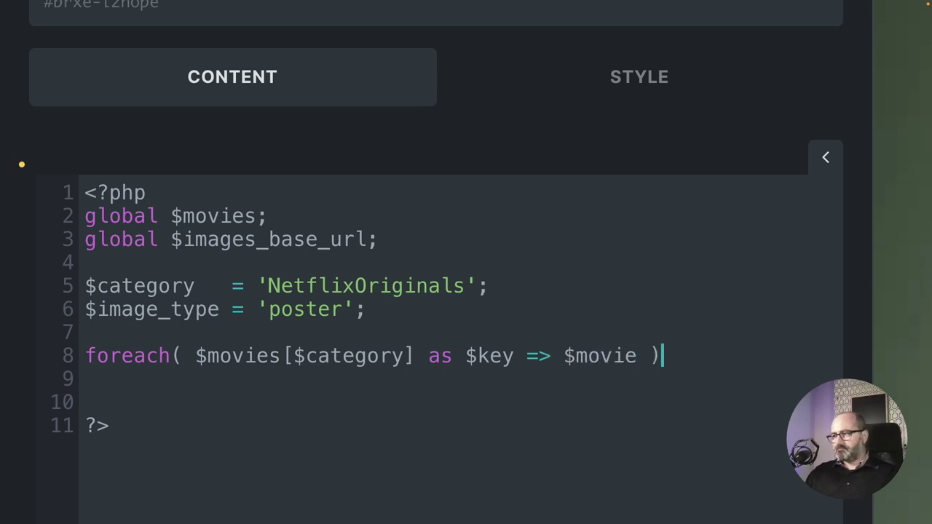
{"action": "type", "text": "{"}
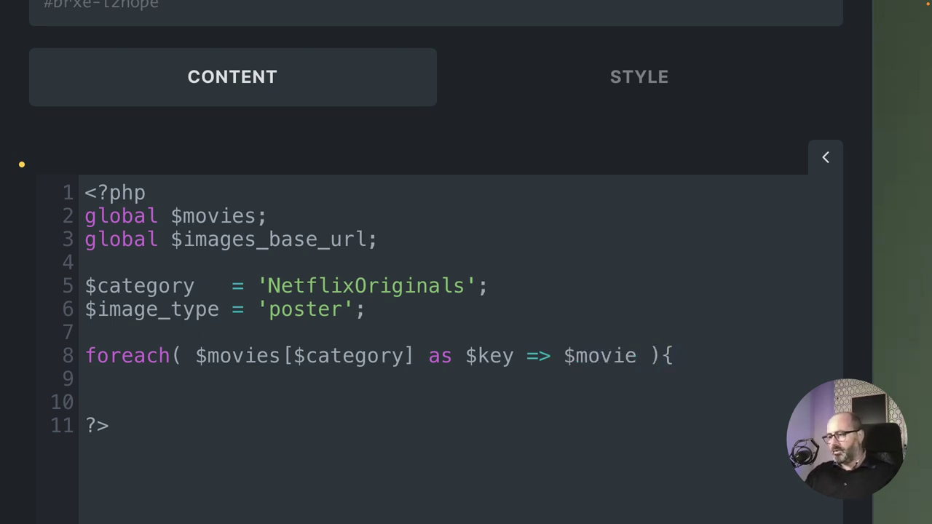
{"action": "type", "text": "}"}
{"action": "key", "text": "Left"}
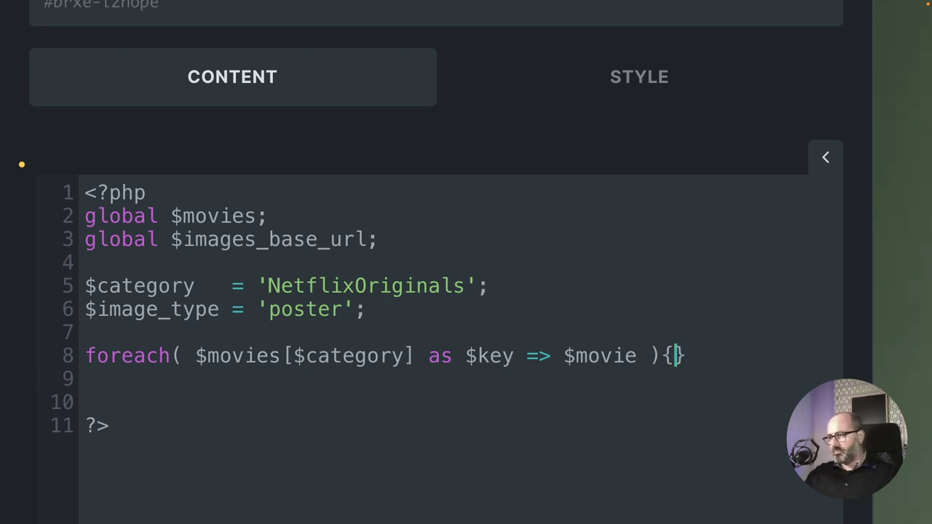
{"action": "key", "text": "Return"}
{"action": "key", "text": "Return"}
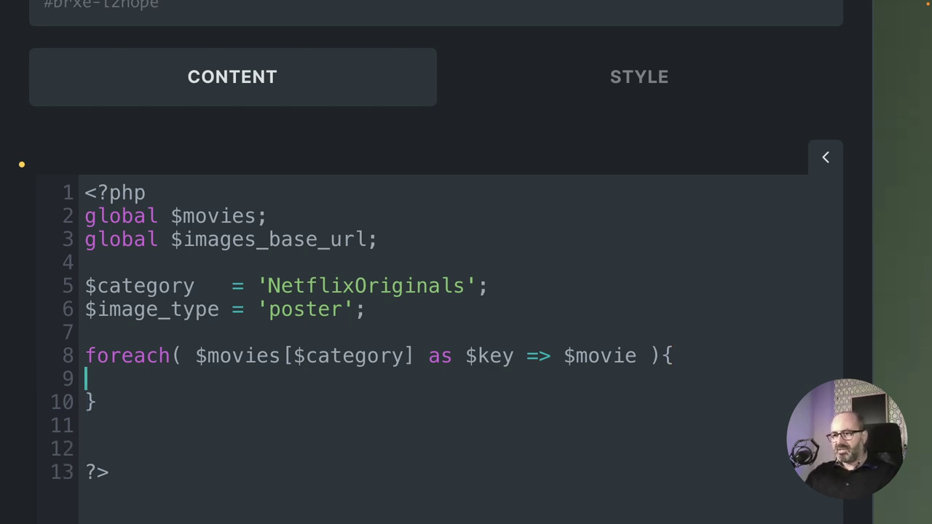
Add an indented if(){} block in the loop, closing brace on its own line.
{"action": "key", "text": "Tab"}
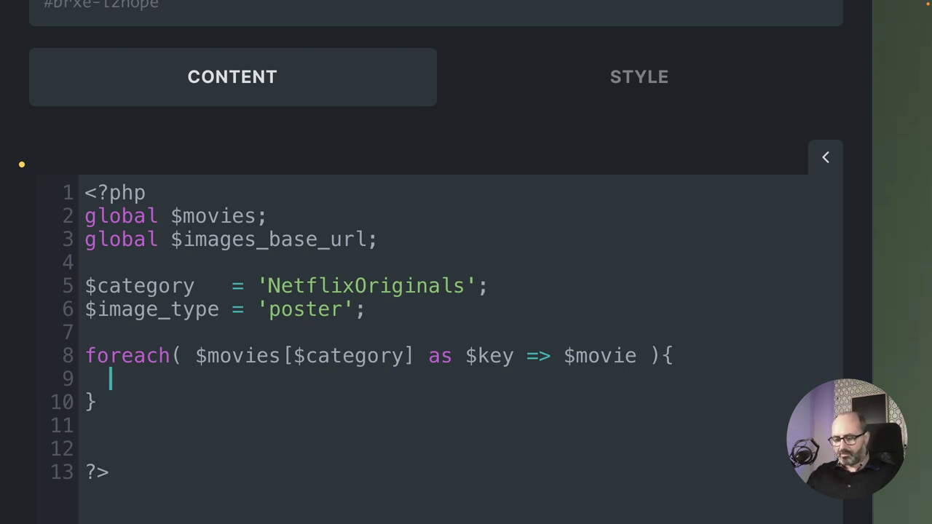
{"action": "type", "text": "if"}
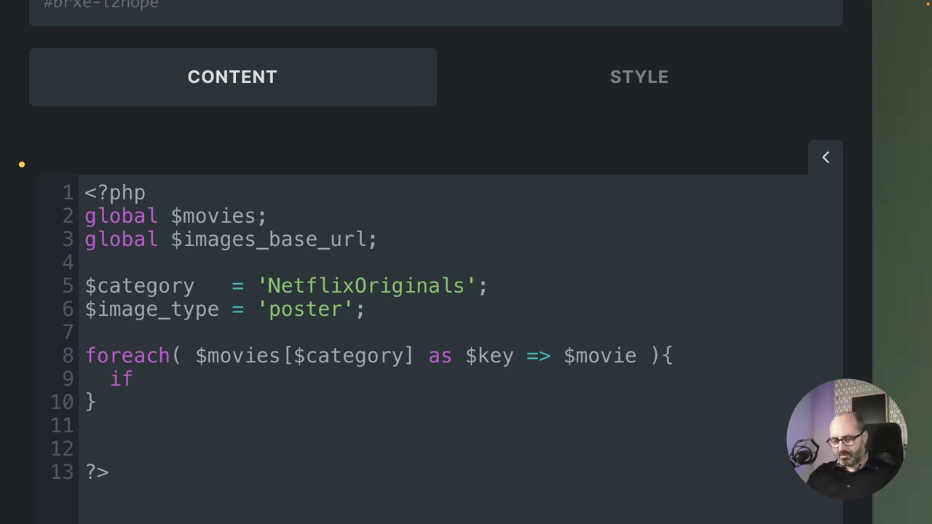
{"action": "type", "text": "(){"}
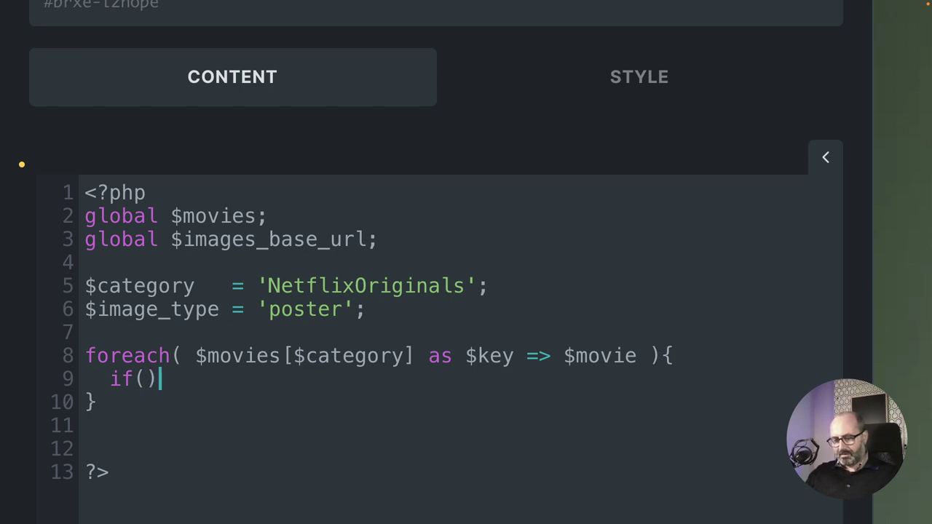
{"action": "type", "text": "}"}
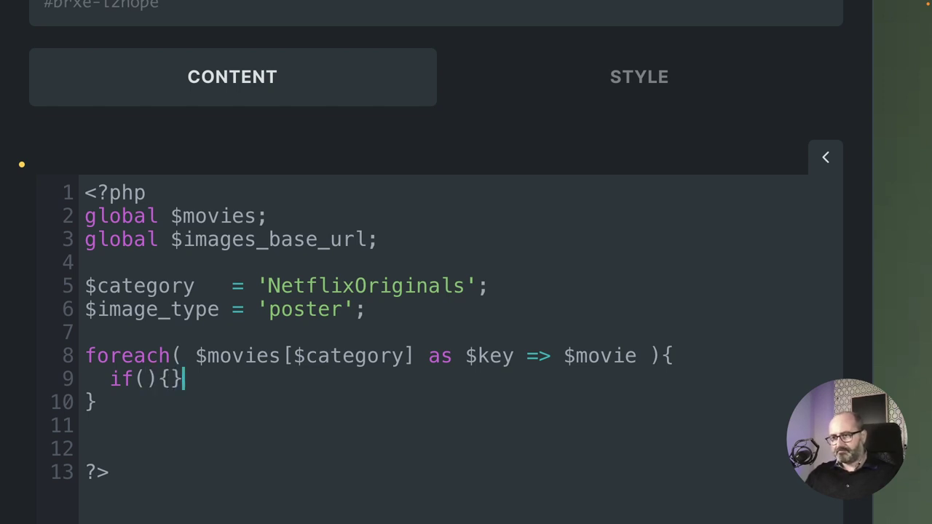
{"action": "key", "text": "Left"}
{"action": "key", "text": "Return"}
{"action": "key", "text": "Return"}
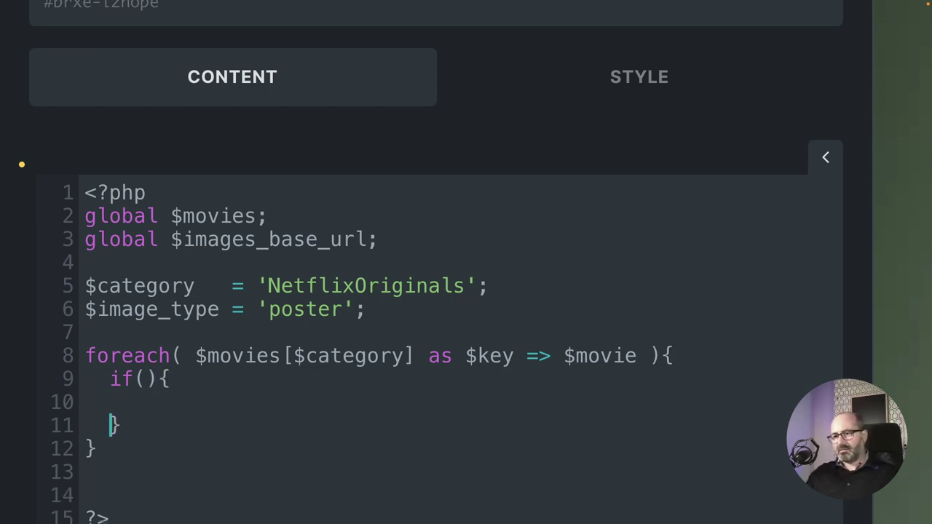
{"action": "key", "text": "Up"}
{"action": "key", "text": "Up"}
{"action": "key", "text": "Right"}
{"action": "key", "text": "Right"}
{"action": "key", "text": "Right"}
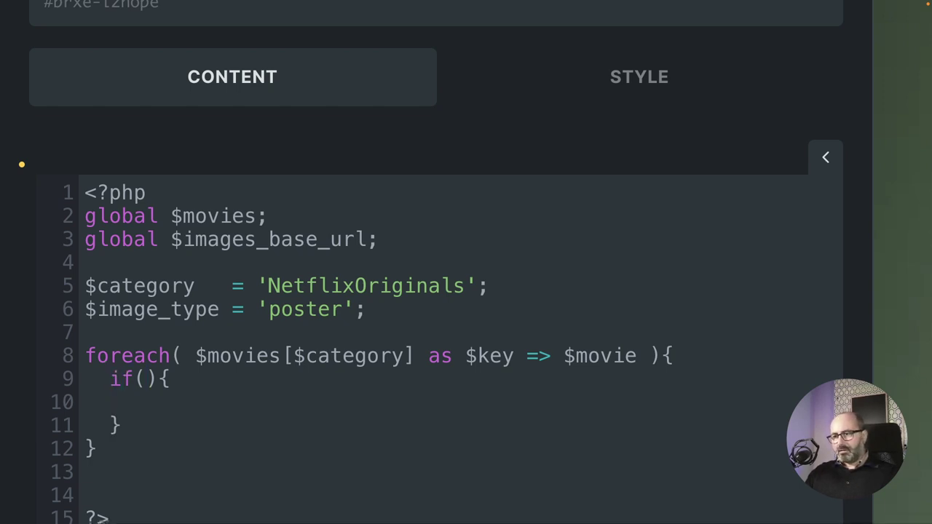
{"action": "key", "text": "Left"}
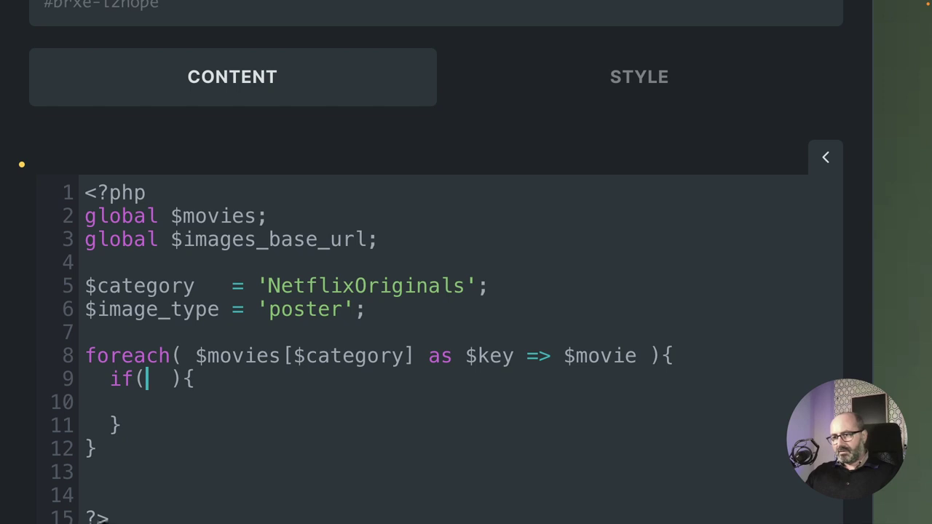
{"action": "key", "text": "Right"}
Make the if condition isset($movie[$image_type . '_path']) and indent its empty body.
{"action": "type", "text": "iss"}
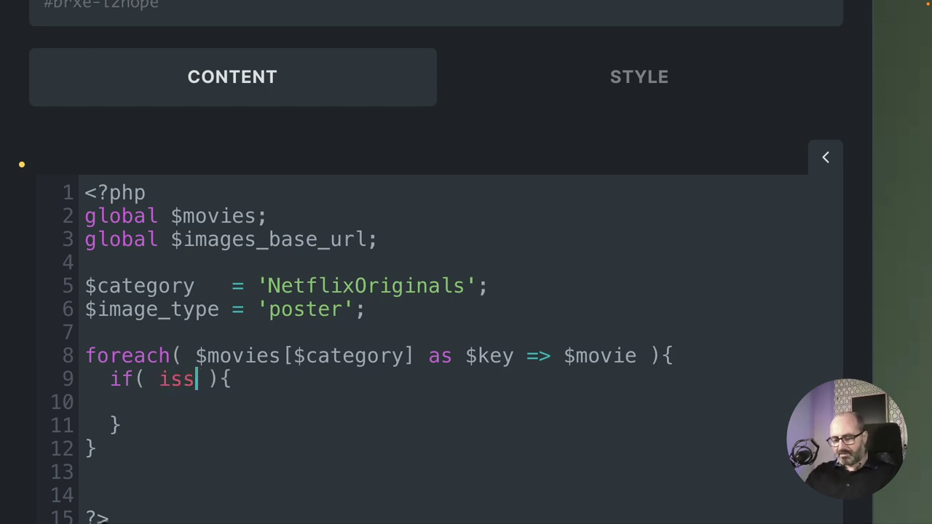
{"action": "type", "text": "et()"}
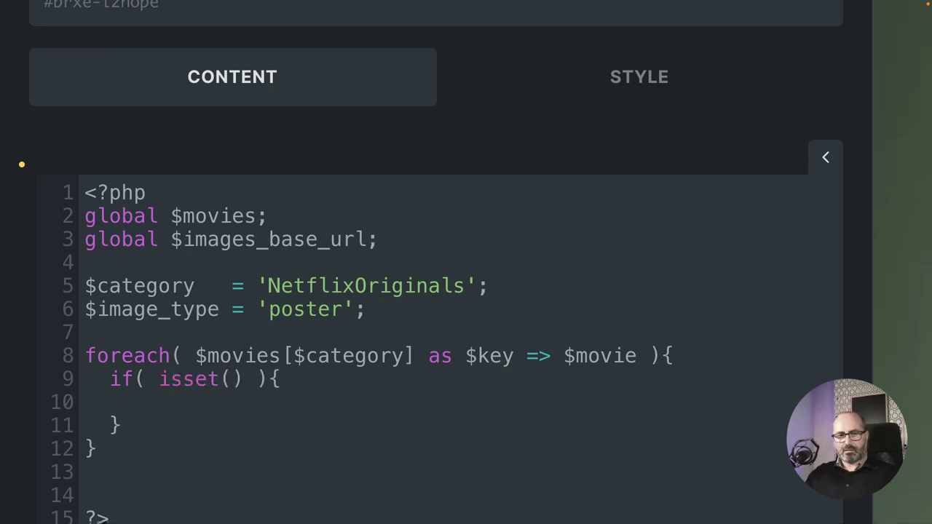
{"action": "key", "text": "Left"}
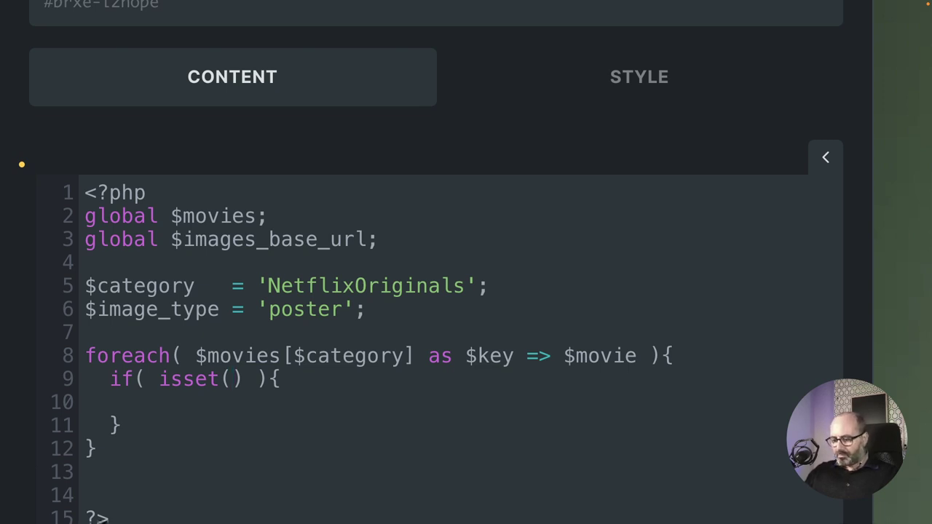
{"action": "type", "text": "$movie[''"}
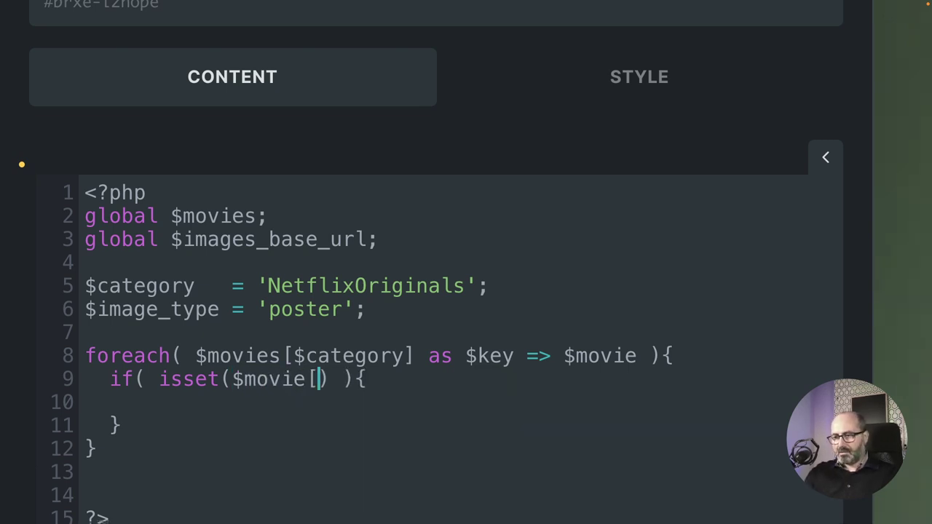
{"action": "type", "text": "]"}
{"action": "key", "text": "Left"}
{"action": "type", "text": "'"}
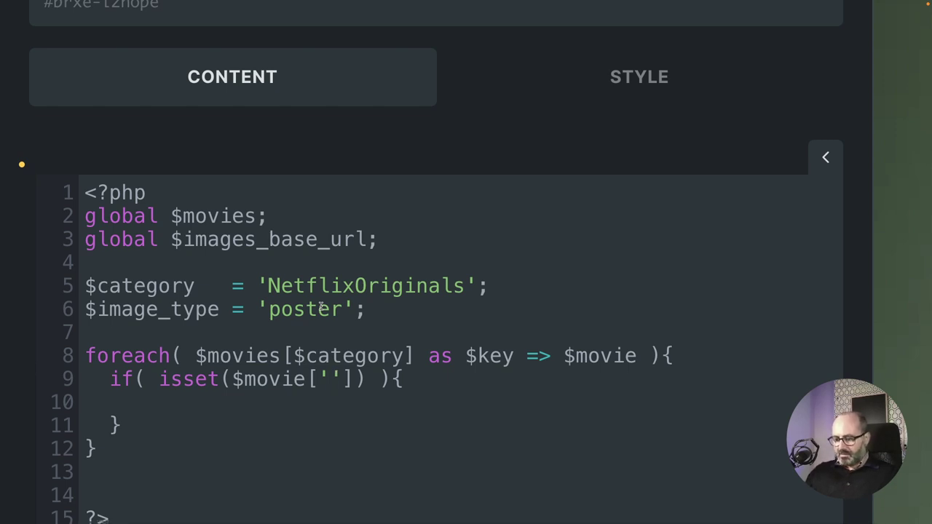
{"action": "type", "text": "_"}
{"action": "type", "text": "path"}
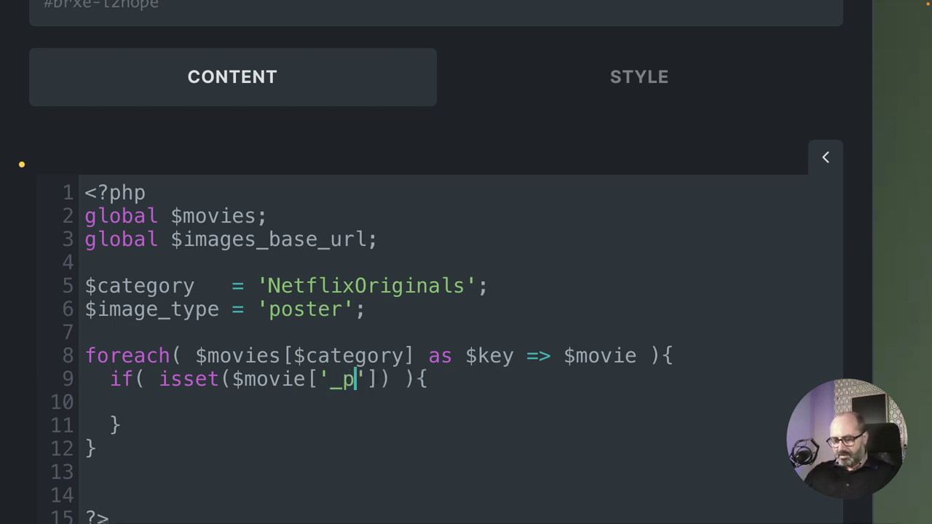
{"action": "key", "text": "Left"}
{"action": "key", "text": "Left"}
{"action": "key", "text": "Left"}
{"action": "key", "text": "Left"}
{"action": "key", "text": "Left"}
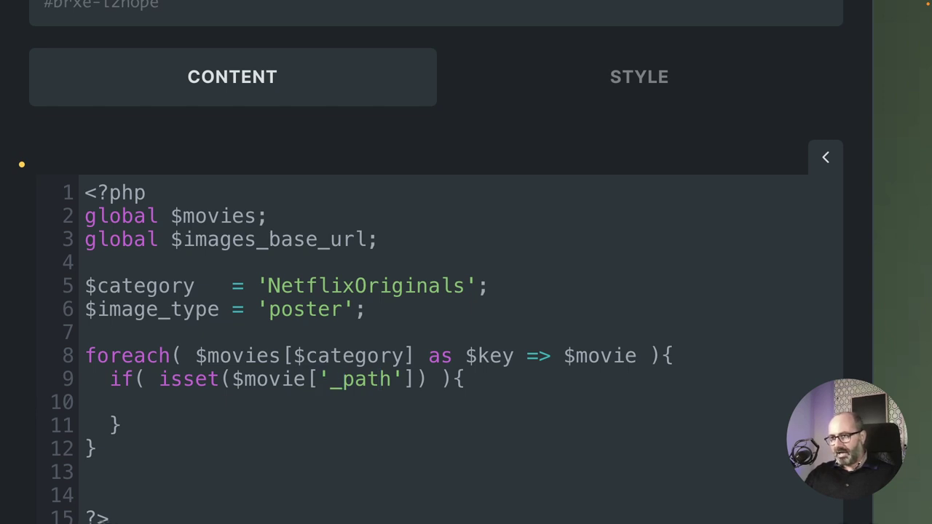
{"action": "type", "text": "$image_"}
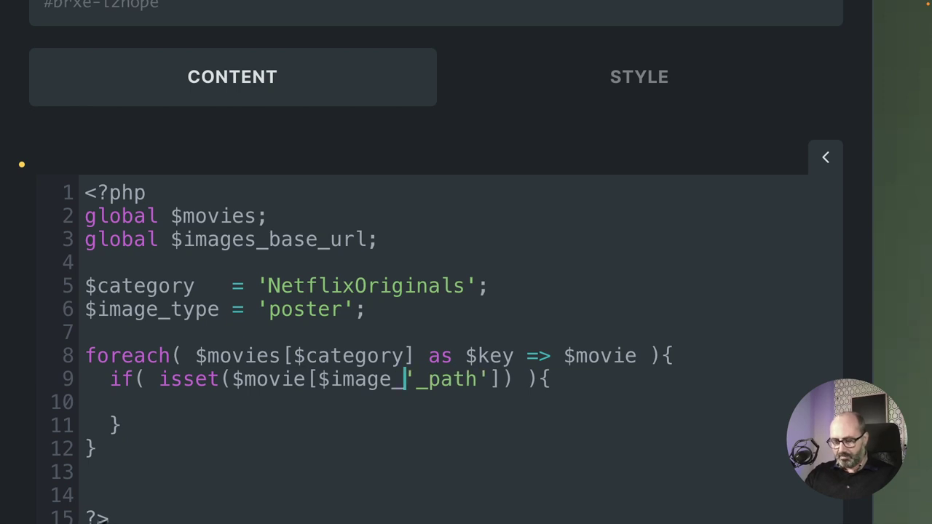
{"action": "type", "text": "type "}
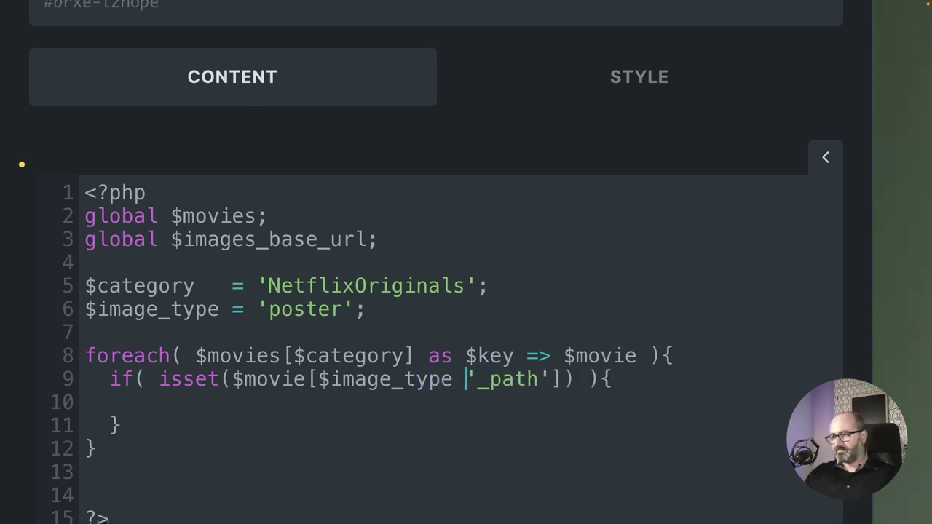
{"action": "type", "text": "."}
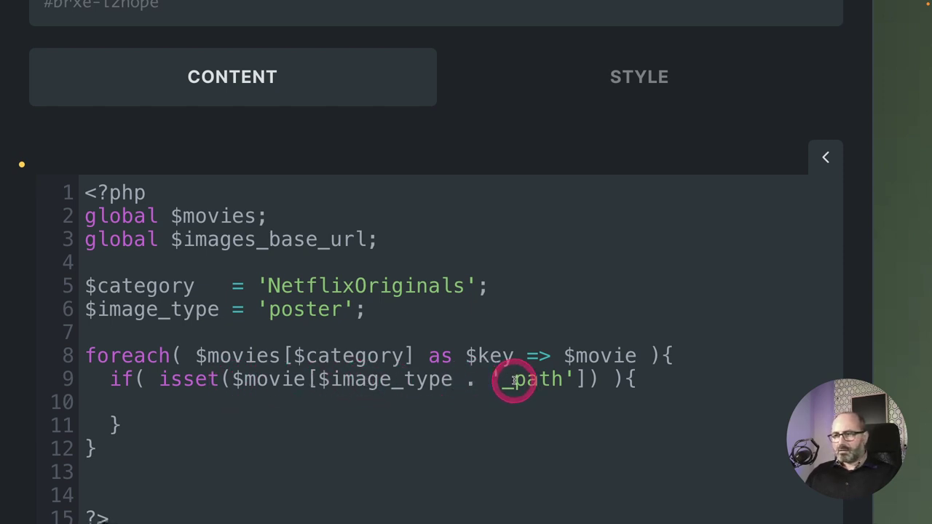
{"action": "left_click", "coordinate": [211, 402]}
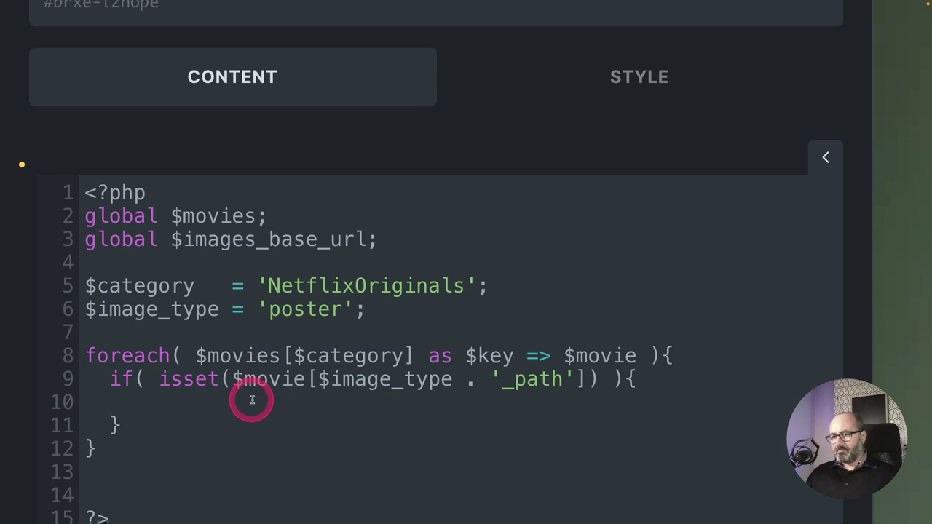
{"action": "key", "text": "Tab"}
{"action": "scroll", "coordinate": [209, 403], "scroll_direction": "down", "scroll_amount": 1}
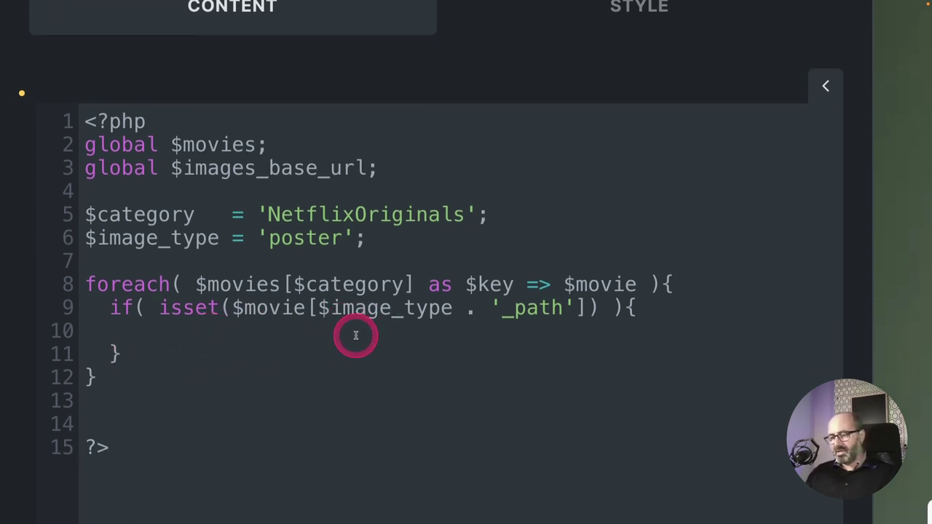
Start an echo of an <img tag with an empty class="" attribute on its own line.
{"action": "left_click", "coordinate": [245, 373]}
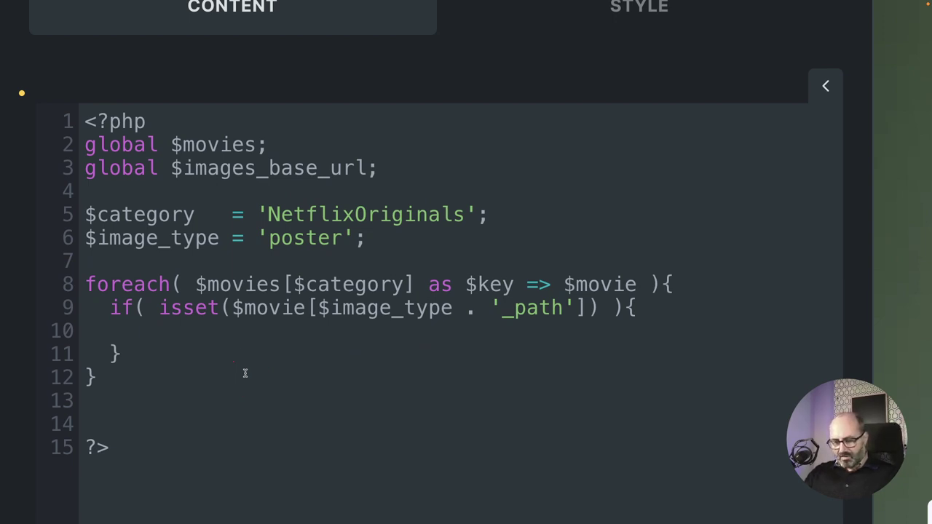
{"action": "type", "text": "echo"}
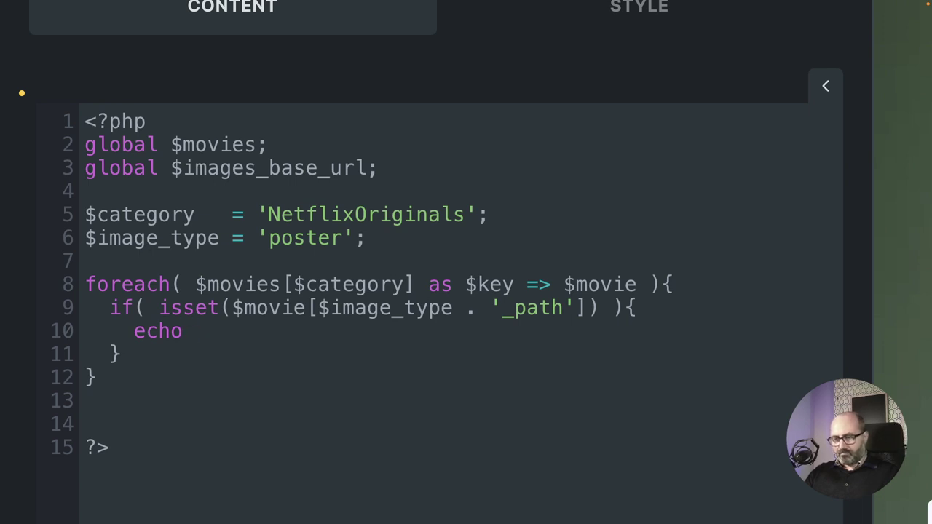
{"action": "type", "text": "''"}
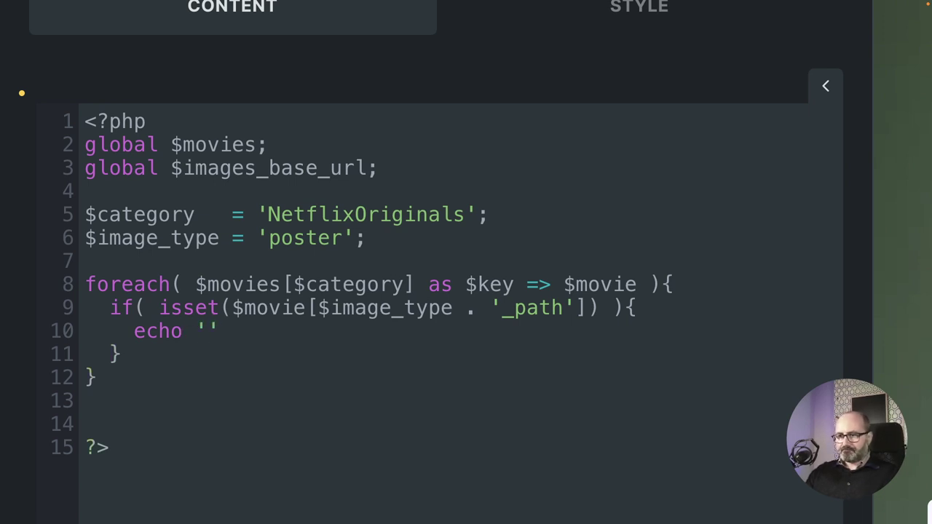
{"action": "type", "text": "<i"}
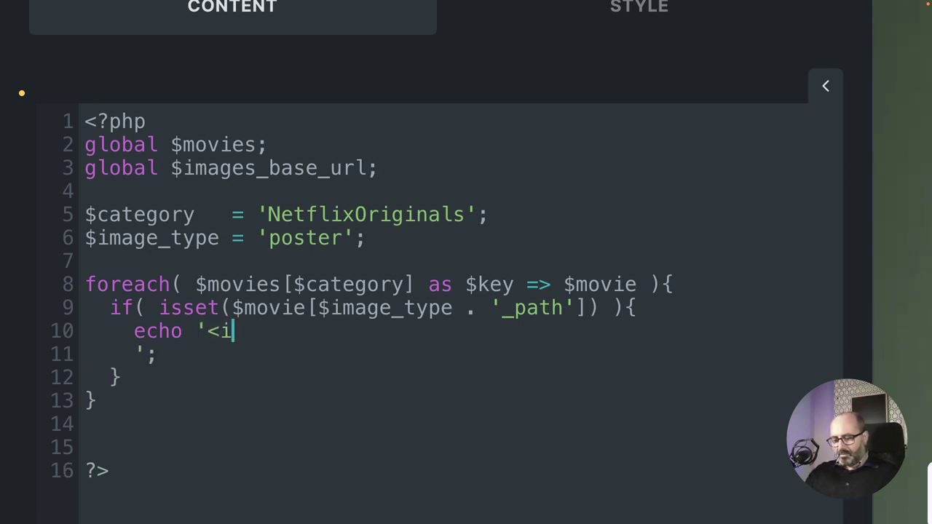
{"action": "type", "text": "mg"}
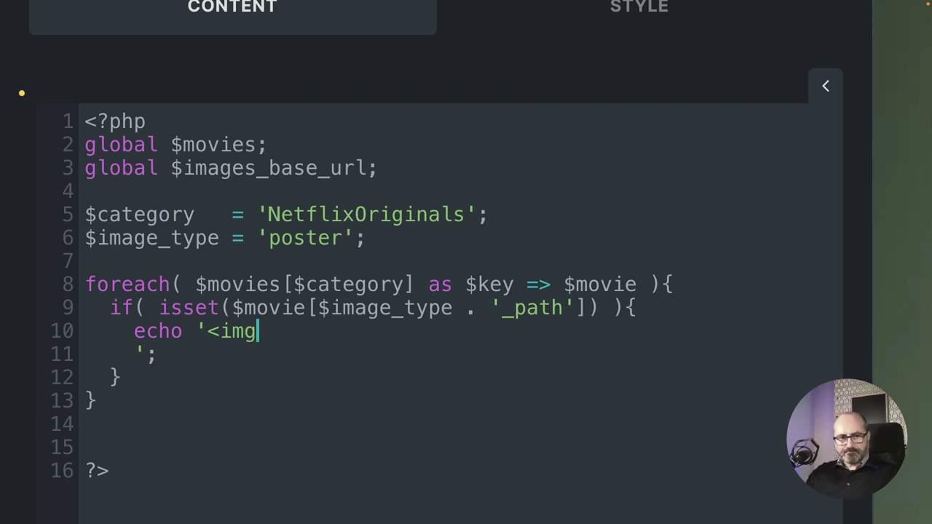
{"action": "key", "text": "Return"}
{"action": "key", "text": "Tab"}
{"action": "type", "text": "class"}
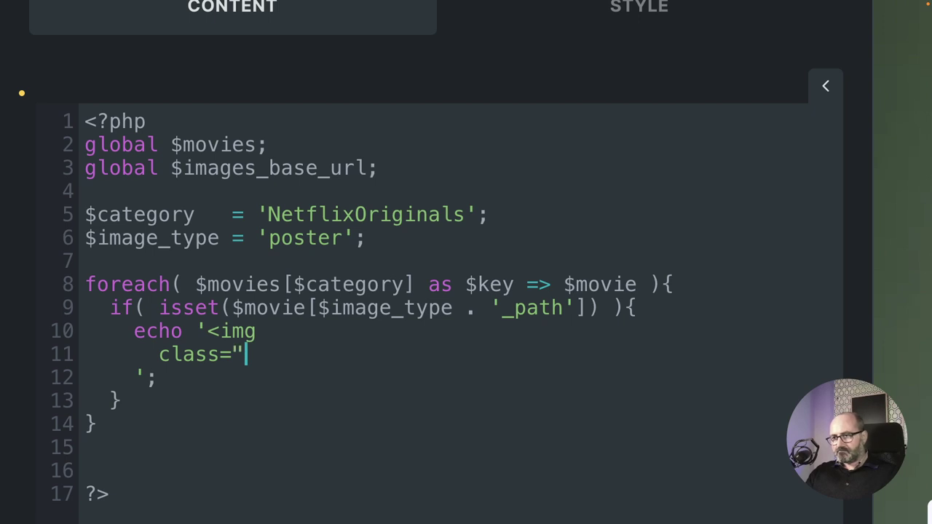
{"action": "type", "text": "\""}
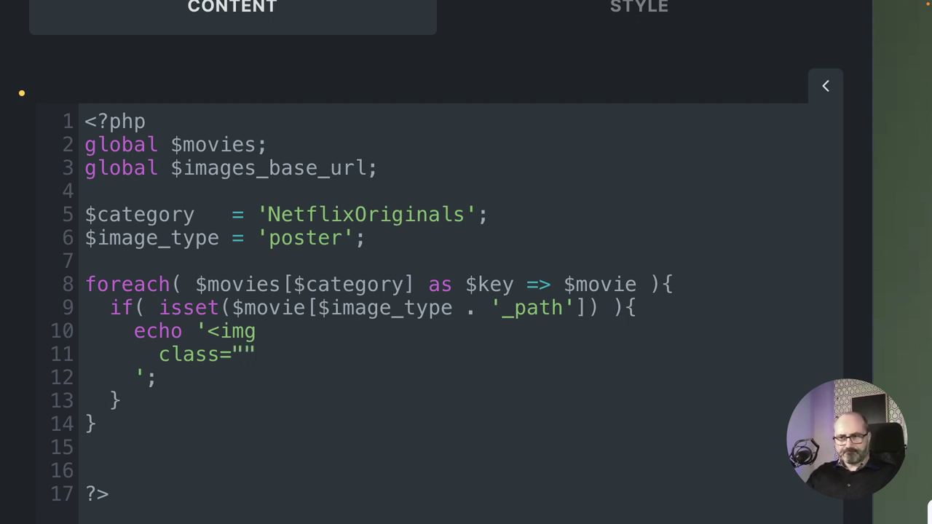
{"action": "key", "text": "Return"}
Add src="' . . '" and alt="' . . '" attributes and close the tag with />.
{"action": "type", "text": "sr"}
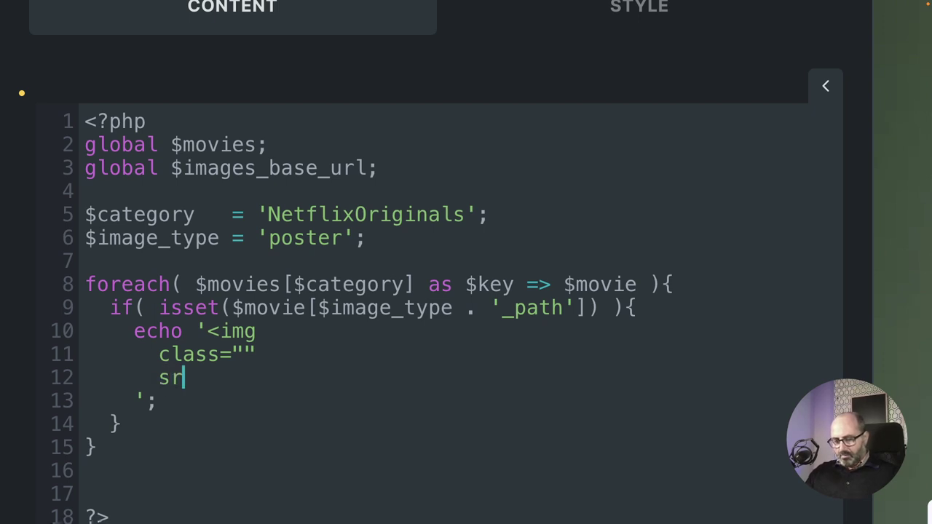
{"action": "type", "text": "c=\"\""}
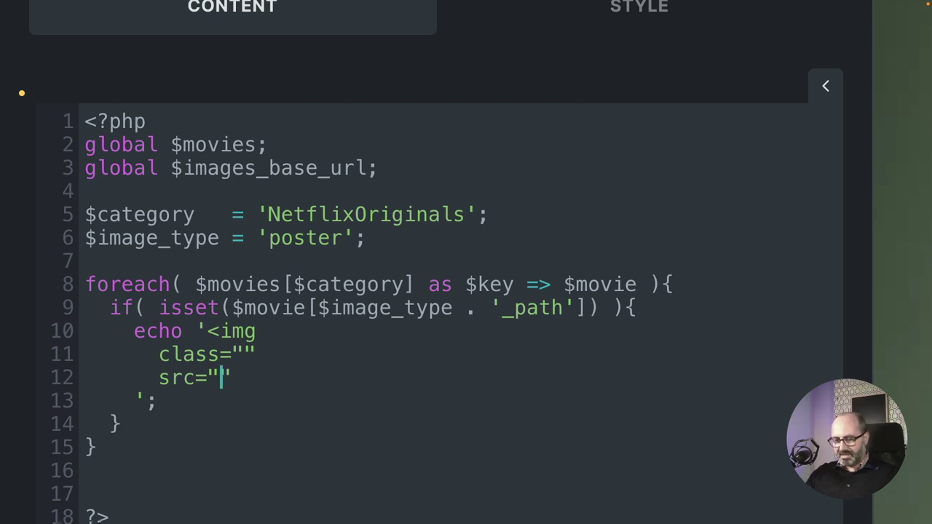
{"action": "key", "text": "Left"}
{"action": "type", "text": "''"}
{"action": "key", "text": "Left"}
{"action": "type", "text": ".  ."}
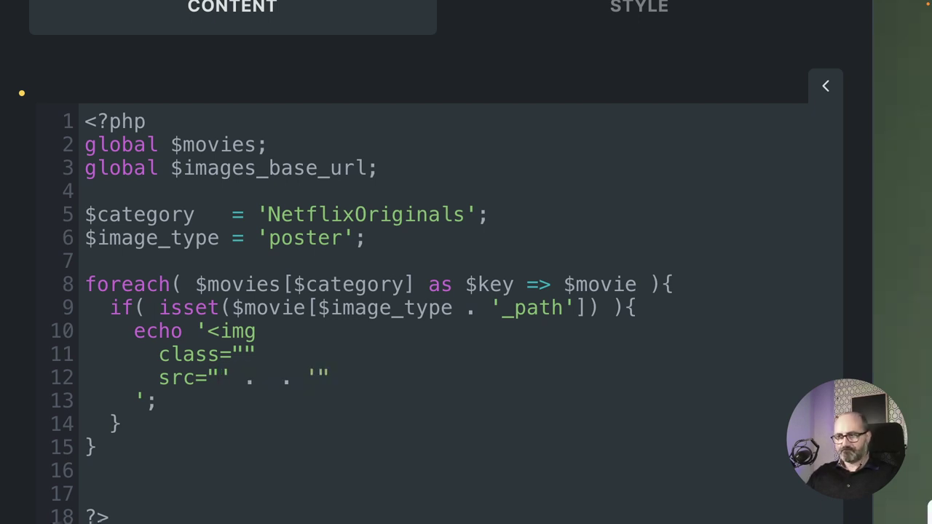
{"action": "key", "text": "Return"}
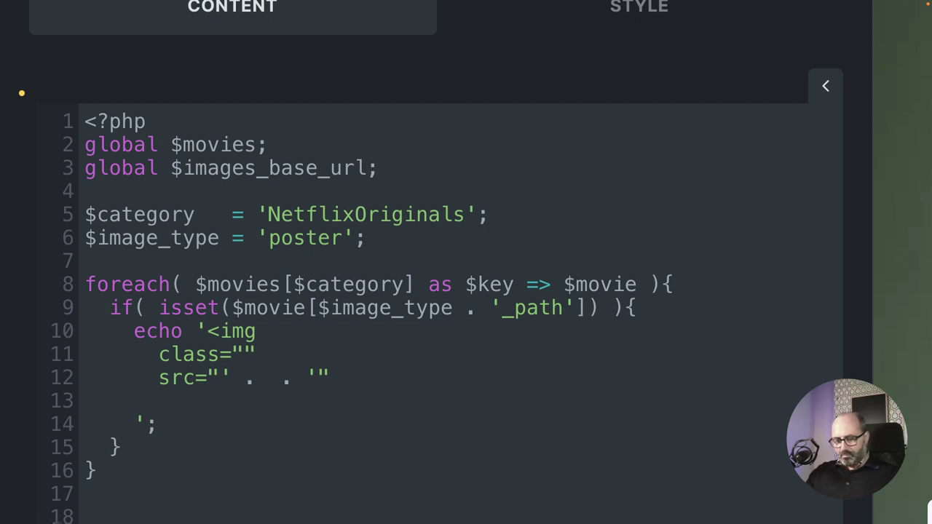
{"action": "type", "text": "alt"}
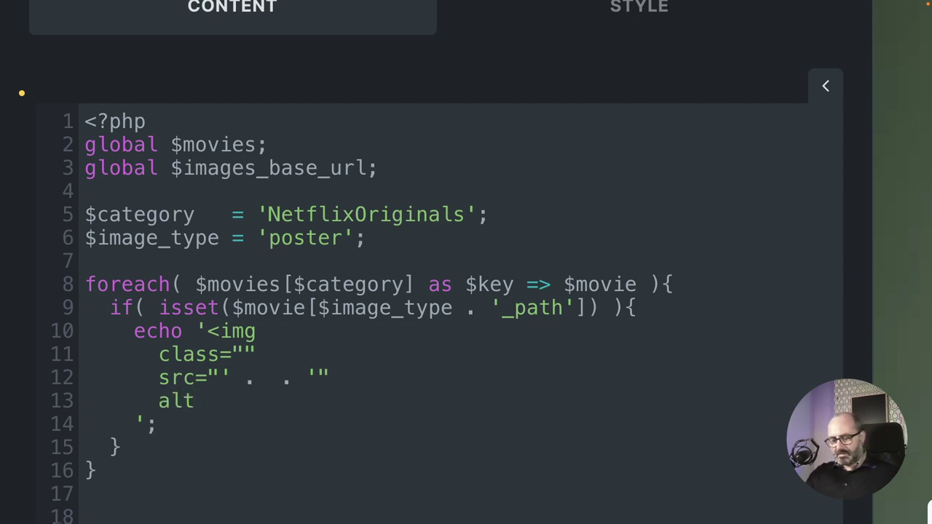
{"action": "type", "text": "=\""}
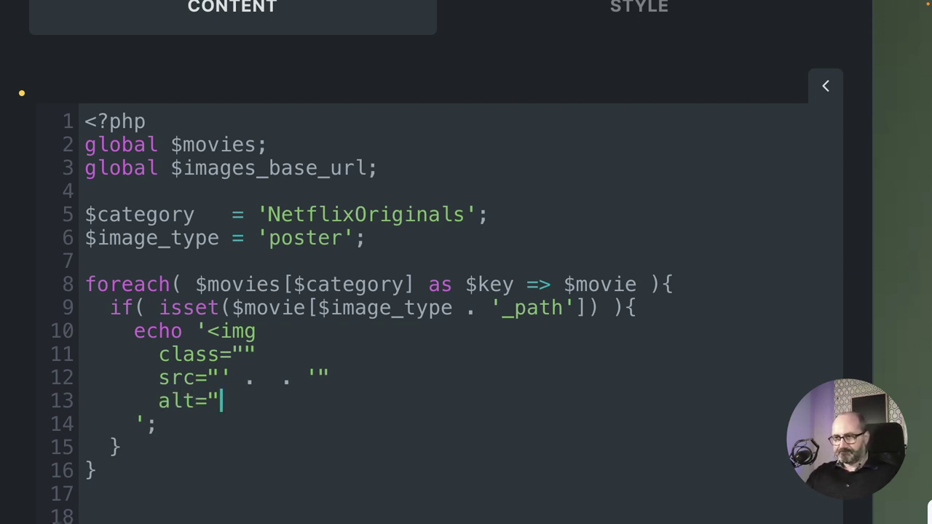
{"action": "left_click", "coordinate": [221, 400]}
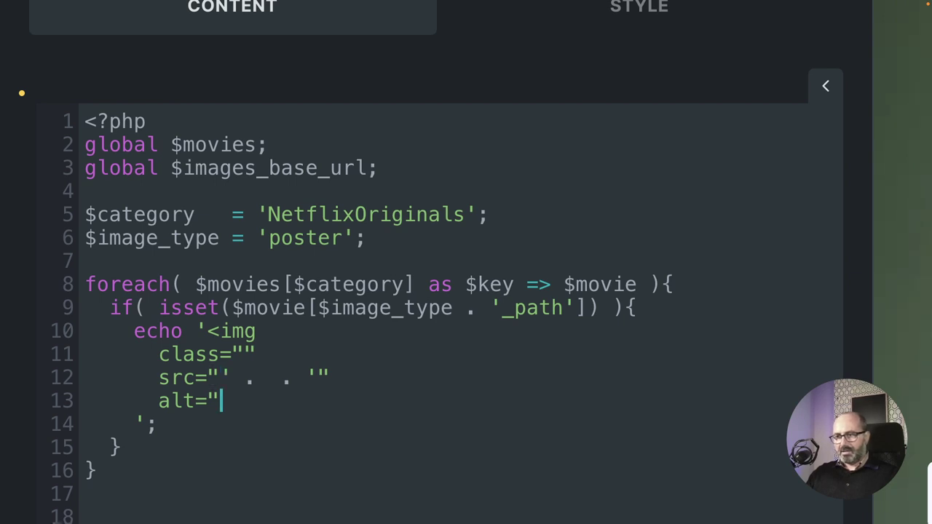
{"action": "type", "text": "' "}
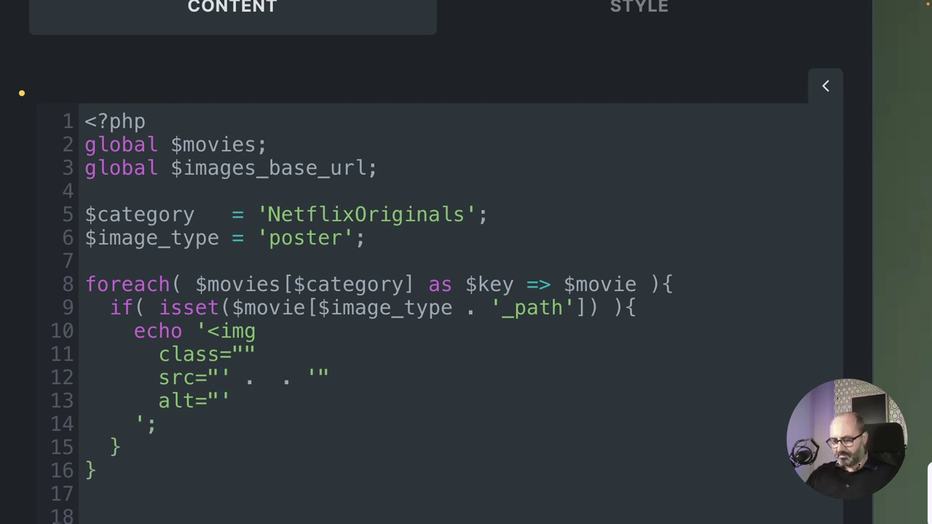
{"action": "type", "text": ".  . '\""}
{"action": "left_click", "coordinate": [86, 424]}
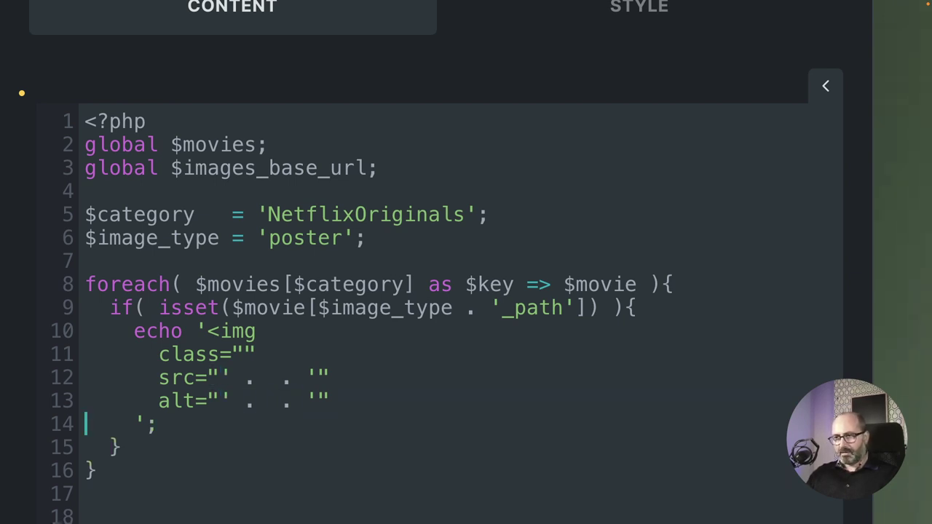
{"action": "key", "text": "Right"}
{"action": "key", "text": "Right"}
{"action": "key", "text": "Right"}
{"action": "key", "text": "Right"}
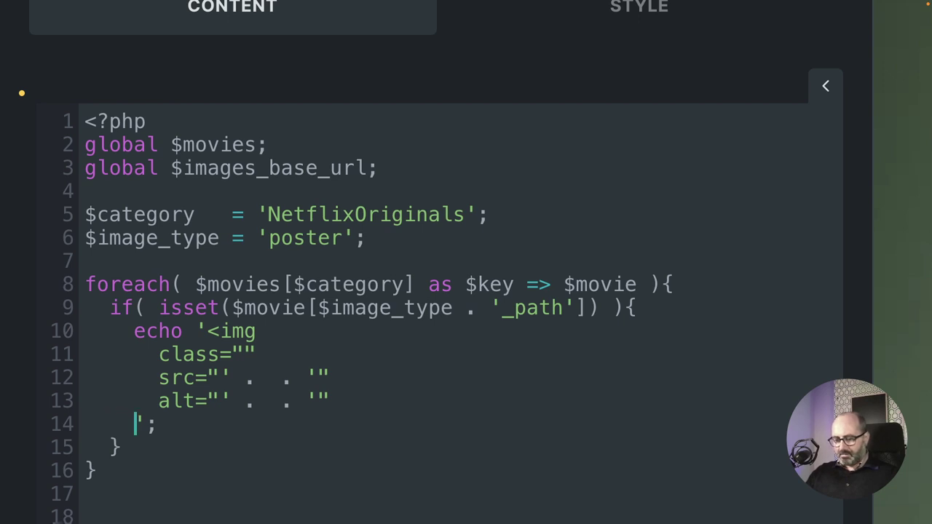
{"action": "type", "text": "/>"}
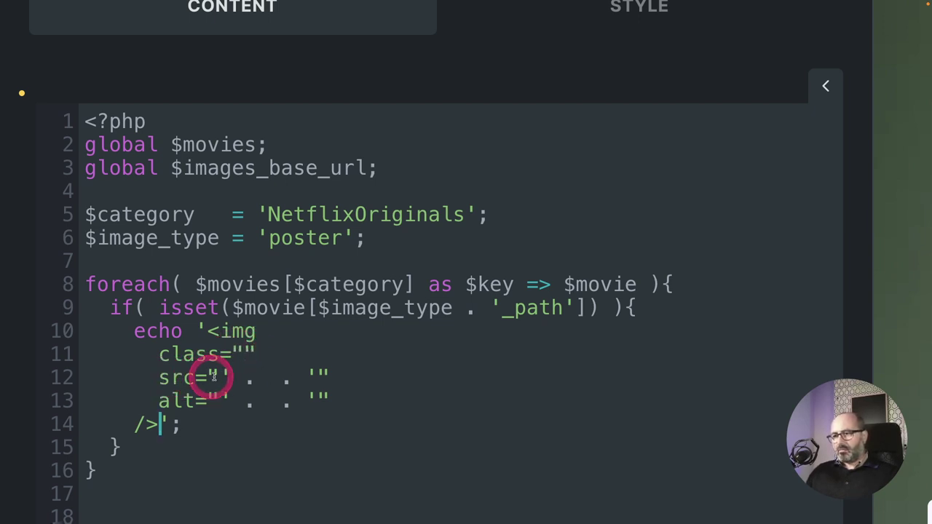
{"action": "left_click", "coordinate": [269, 377]}
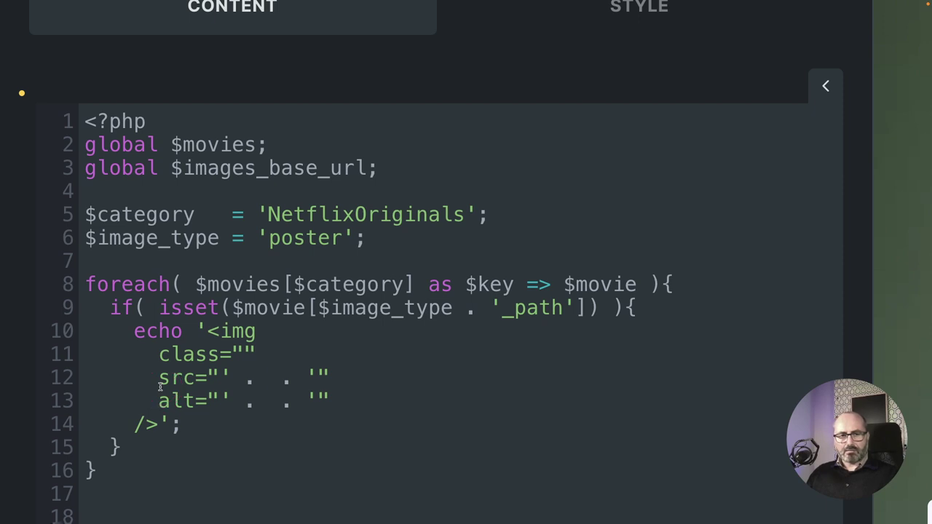
Set src to $image_base_url . $movie[$image_type . '_path'] and begin get_movie_title() in alt.
{"action": "type", "text": "$"}
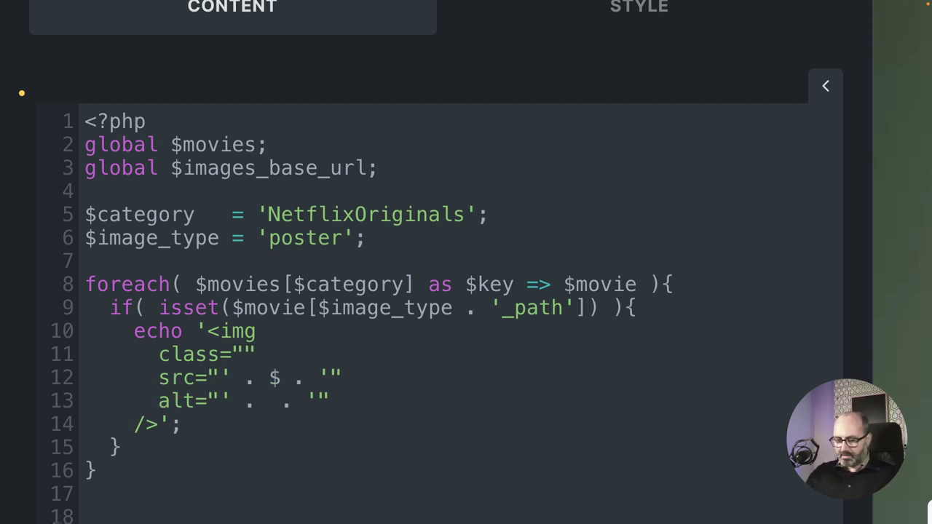
{"action": "type", "text": "image_b"}
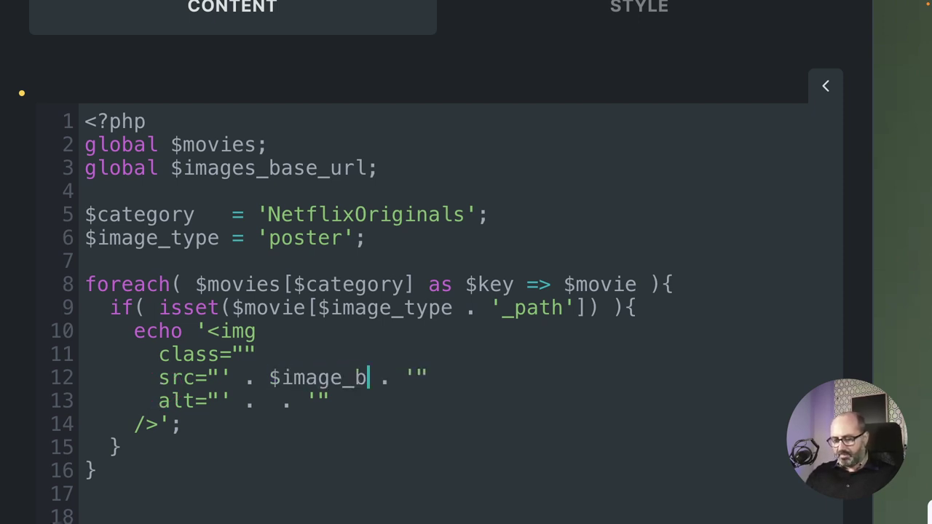
{"action": "type", "text": "ase_url"}
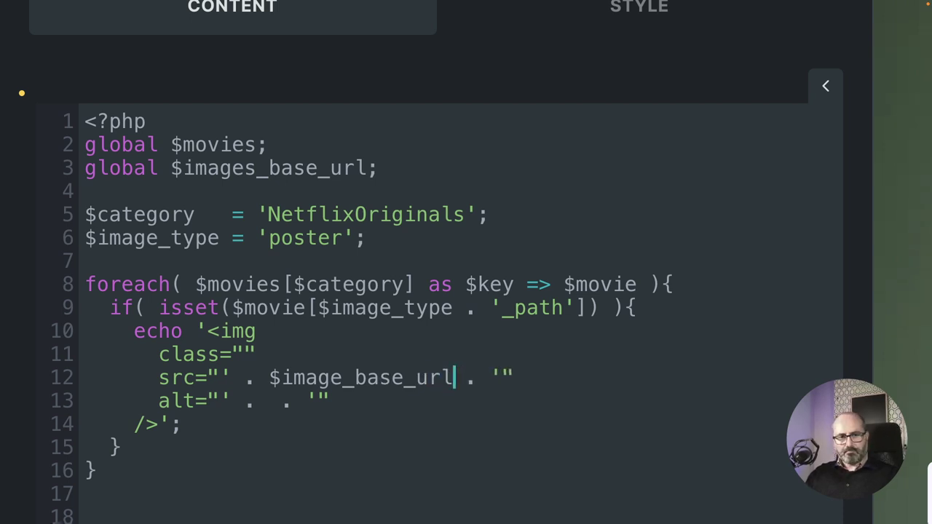
{"action": "type", "text": " ."}
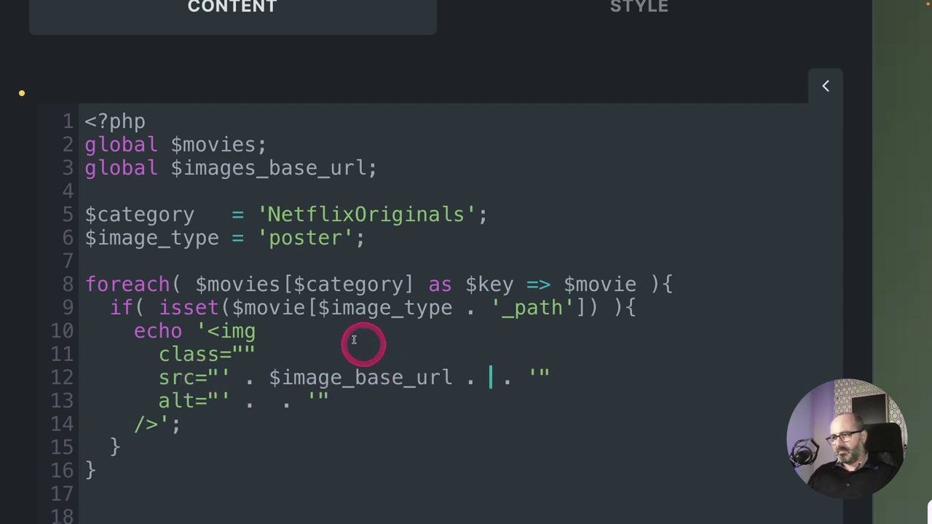
{"action": "left_click_drag", "start_coordinate": [233, 307], "coordinate": [593, 306]}
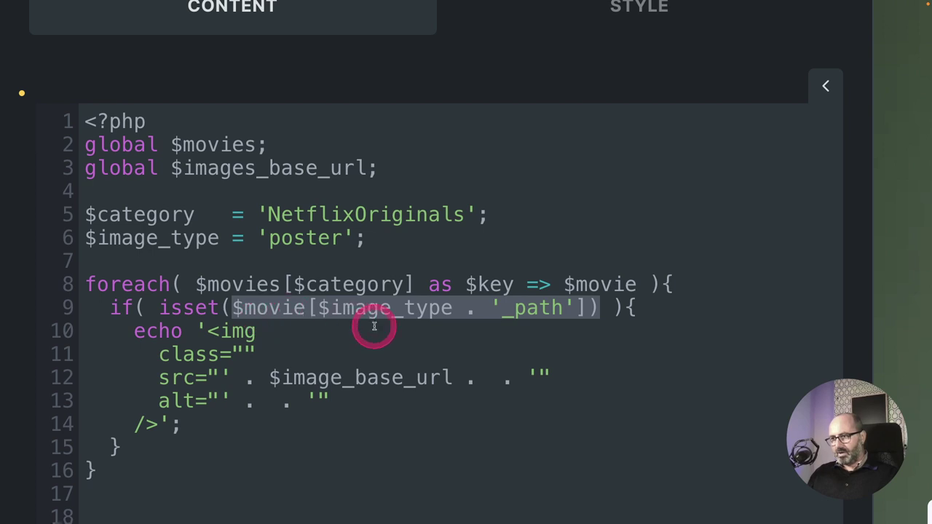
{"action": "left_click", "coordinate": [488, 377]}
{"action": "type", "text": "$movie[$image_type . '_path'])"}
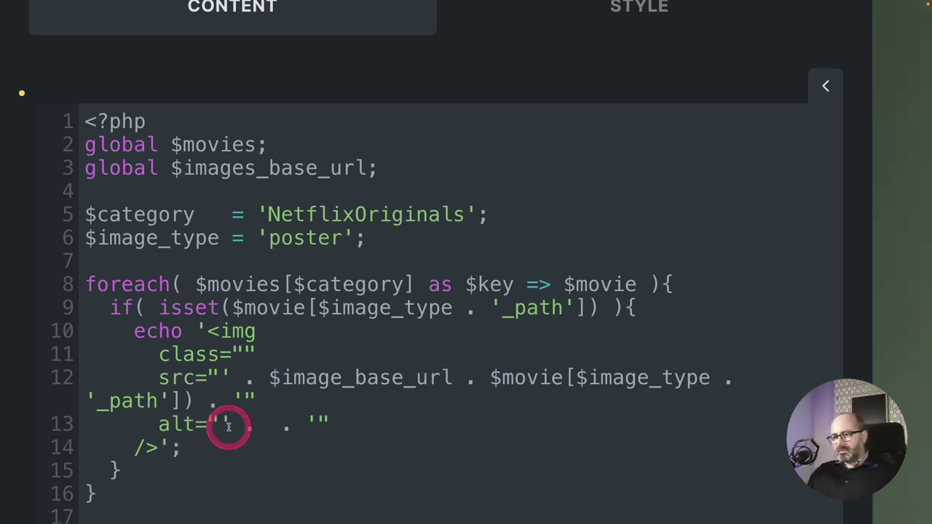
{"action": "left_click", "coordinate": [266, 427]}
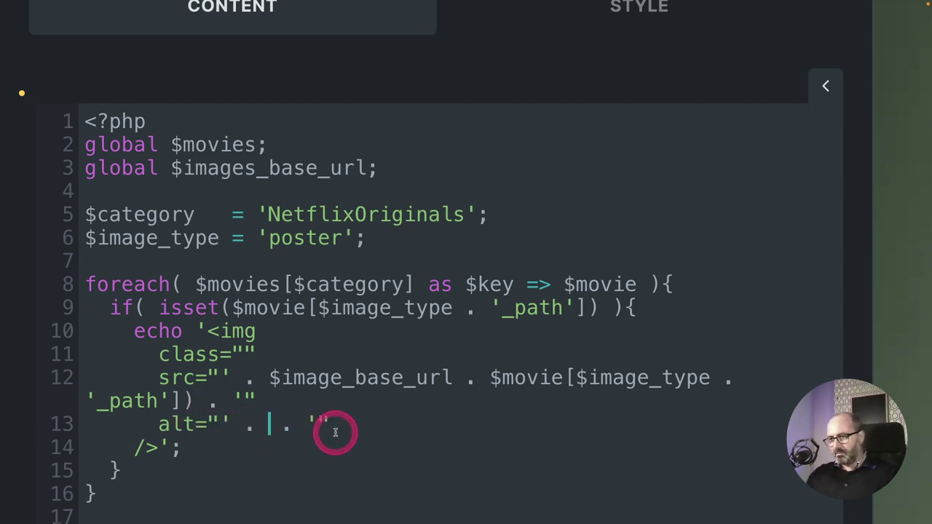
{"action": "type", "text": "get"}
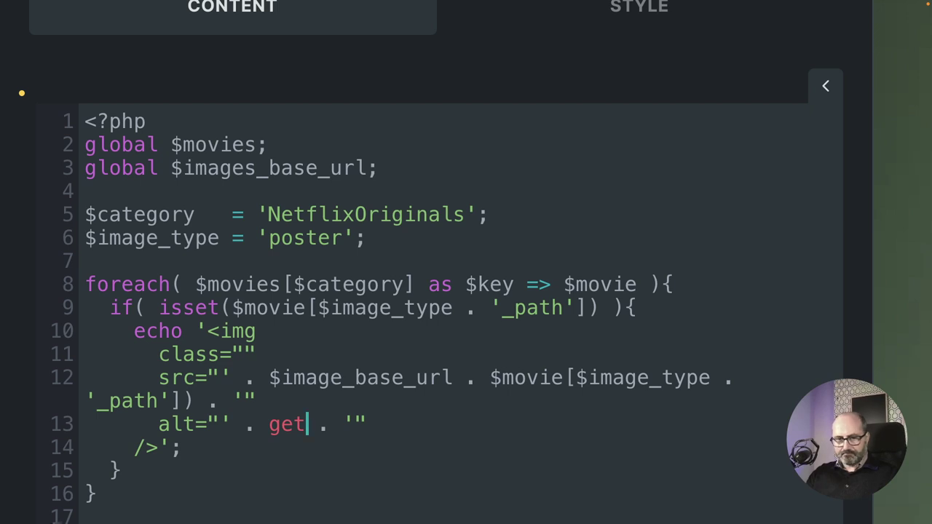
{"action": "type", "text": "_"}
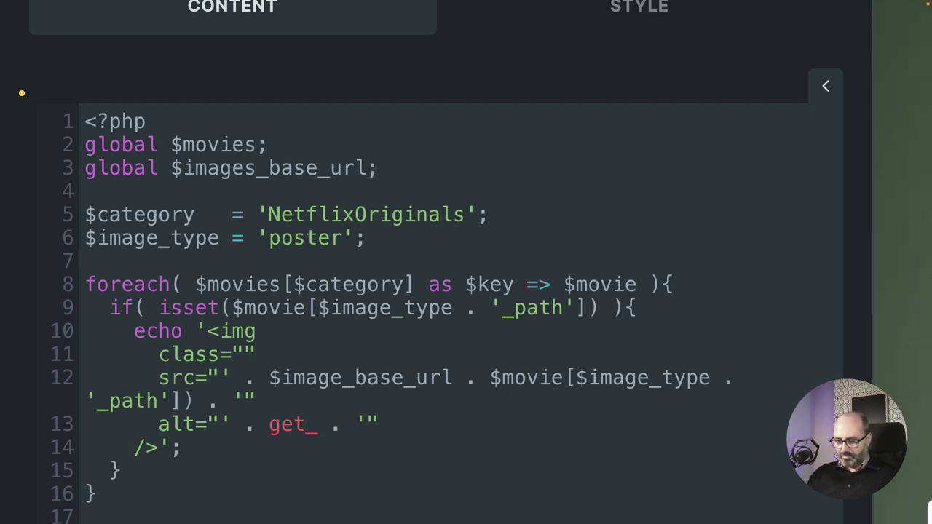
{"action": "type", "text": "movie_"}
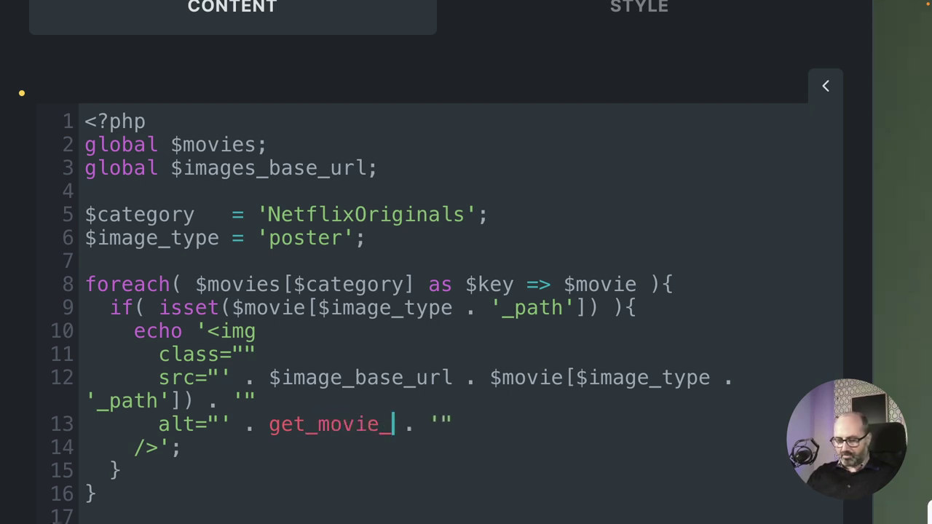
{"action": "type", "text": "title()"}
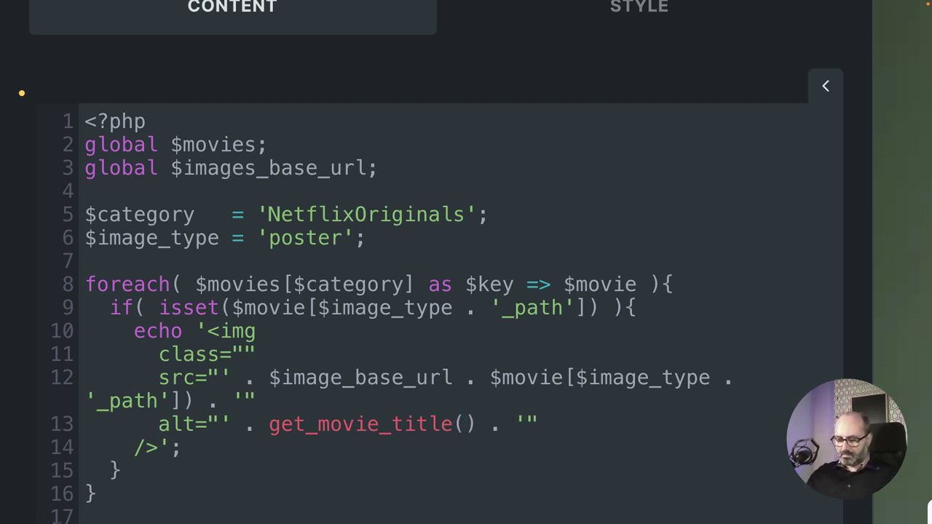
{"action": "type", "text": "$movie"}
Pass $movie to get_movie_title, enable Execute code, remove the stray ), and fix $images_base_url.
{"action": "left_click", "coordinate": [311, 437]}
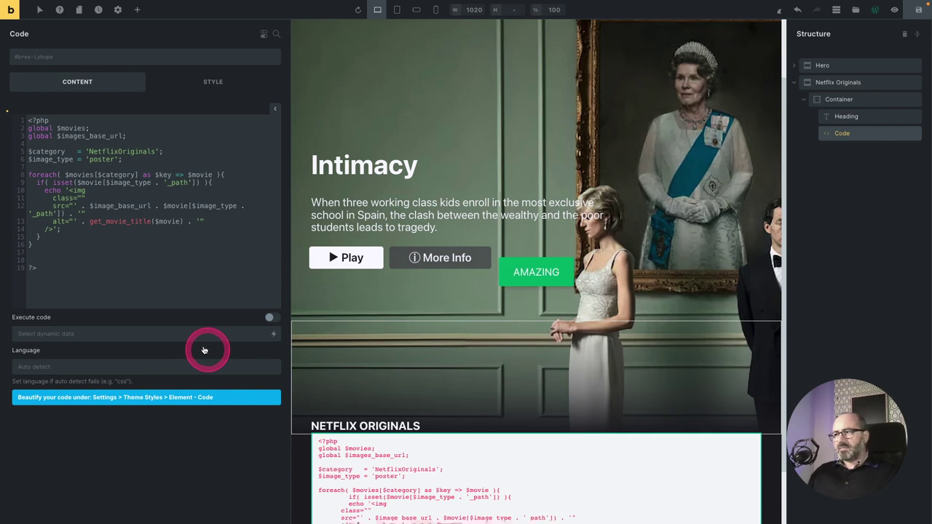
{"action": "left_click", "coordinate": [272, 318]}
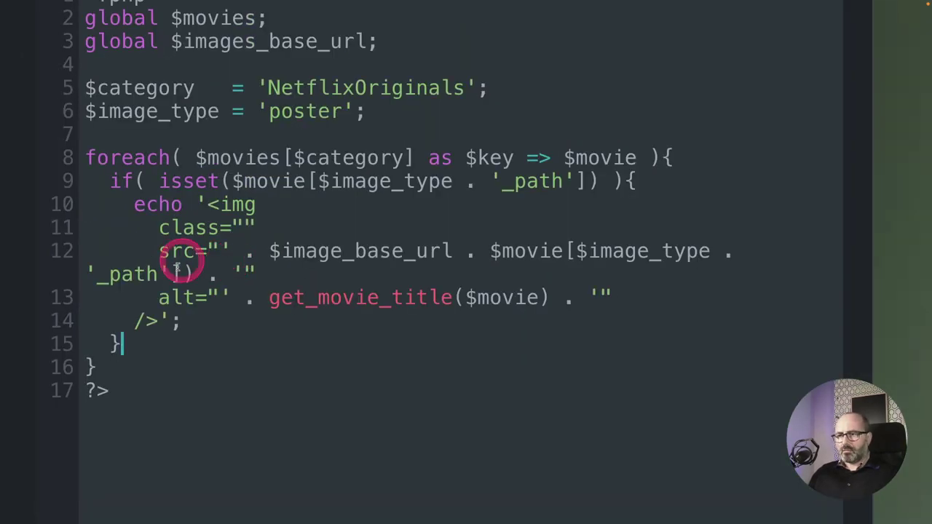
{"action": "left_click", "coordinate": [198, 275]}
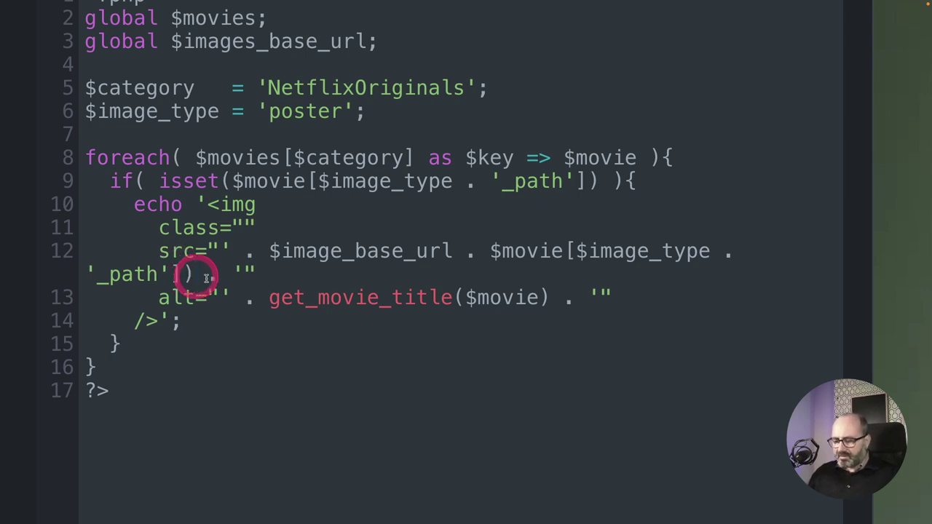
{"action": "key", "text": "BackSpace"}
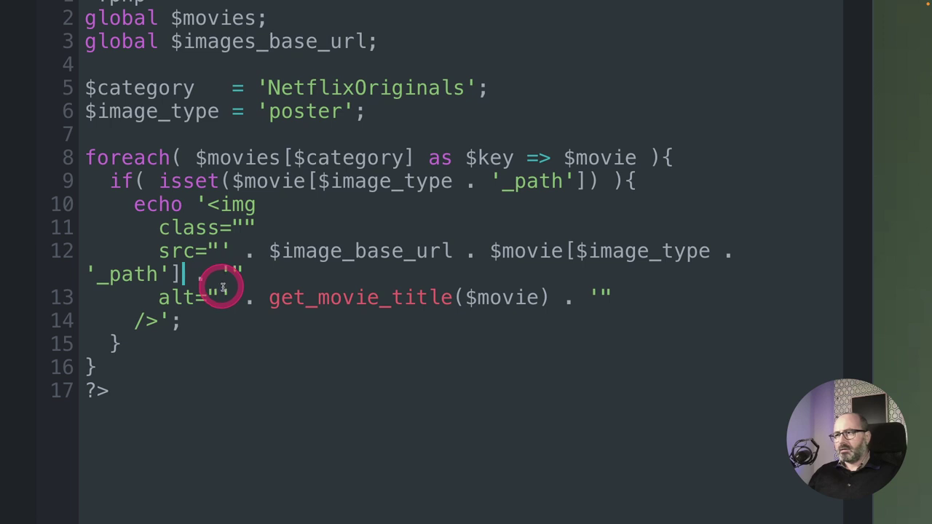
{"action": "left_click", "coordinate": [341, 251]}
{"action": "type", "text": "s"}
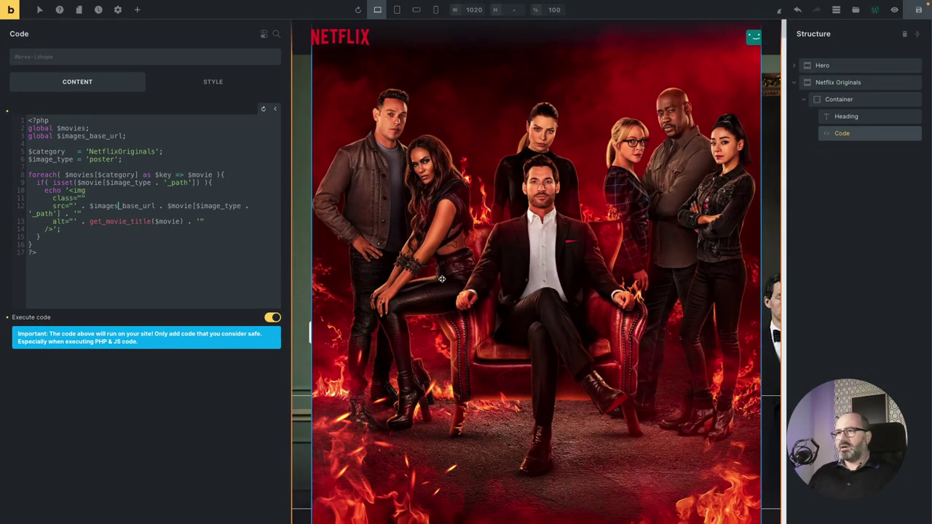
{"action": "scroll", "coordinate": [442, 278], "scroll_direction": "down", "scroll_amount": 10}
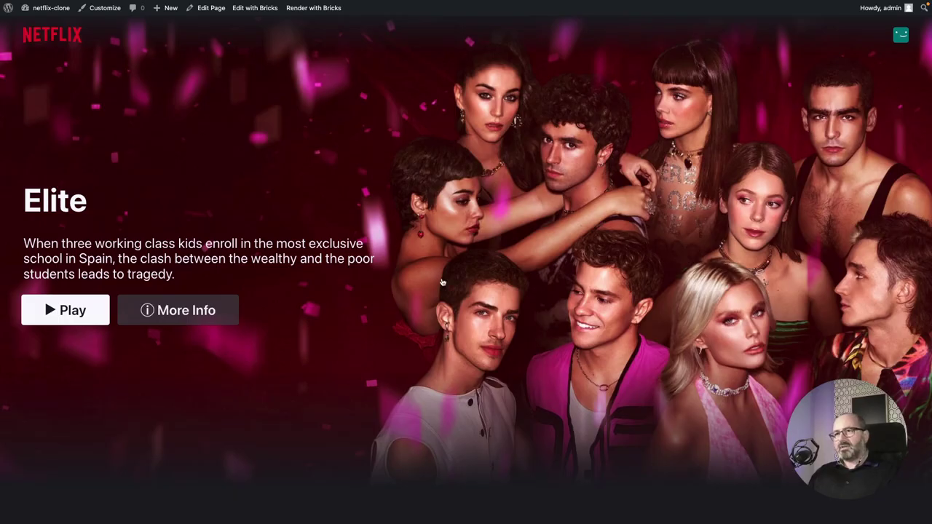
Scroll through the live page's full-size stacked posters, then return to the Bricks editor.
{"action": "left_click", "coordinate": [356, 195]}
{"action": "left_click", "coordinate": [355, 193]}
{"action": "scroll", "coordinate": [354, 194], "scroll_direction": "down", "scroll_amount": 15}
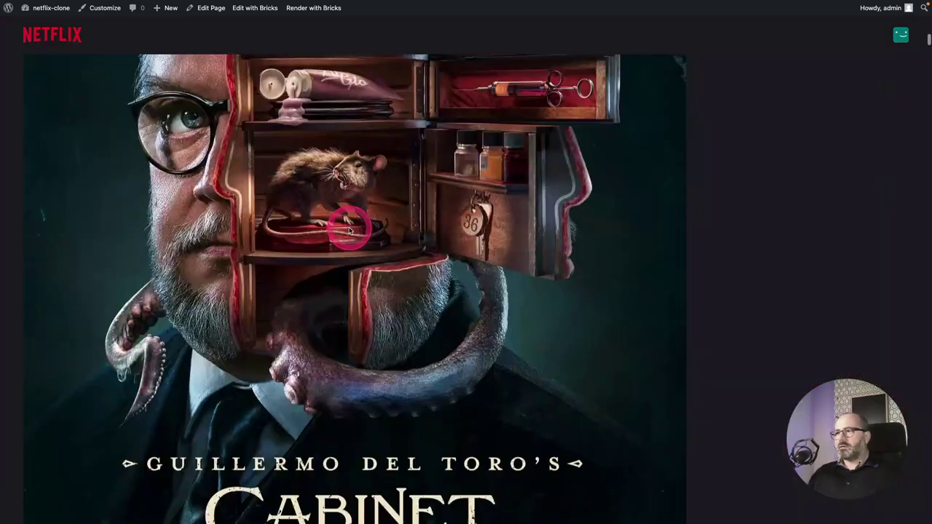
{"action": "left_click", "coordinate": [350, 228]}
{"action": "scroll", "coordinate": [350, 230], "scroll_direction": "down", "scroll_amount": 12}
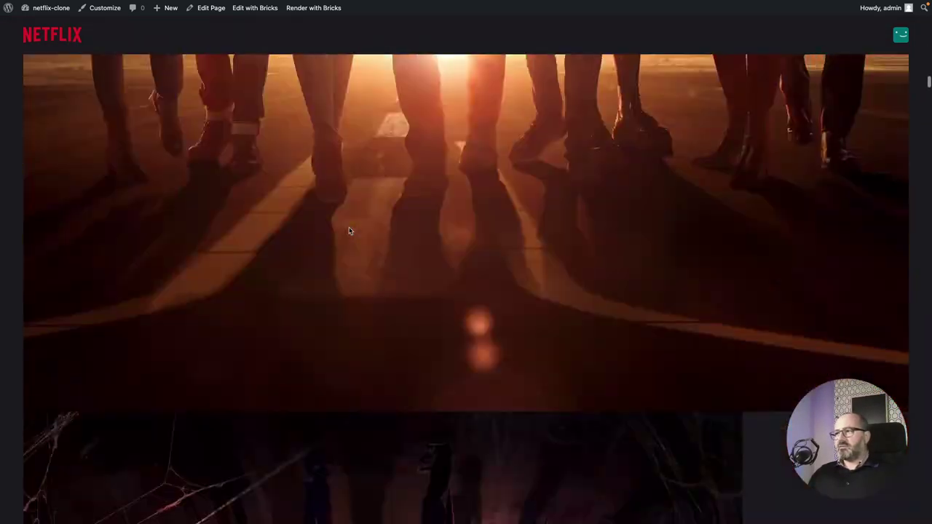
{"action": "scroll", "coordinate": [348, 231], "scroll_direction": "down", "scroll_amount": 20}
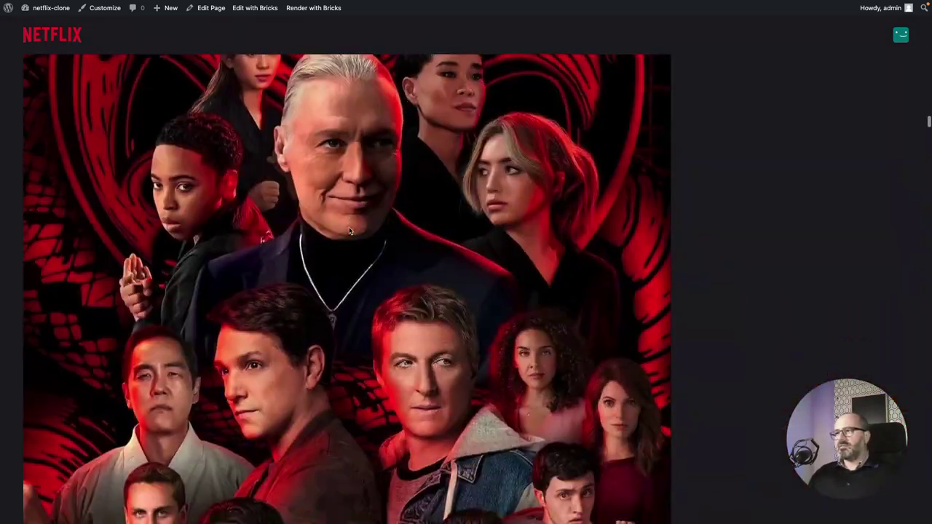
{"action": "scroll", "coordinate": [348, 231], "scroll_direction": "down", "scroll_amount": 20}
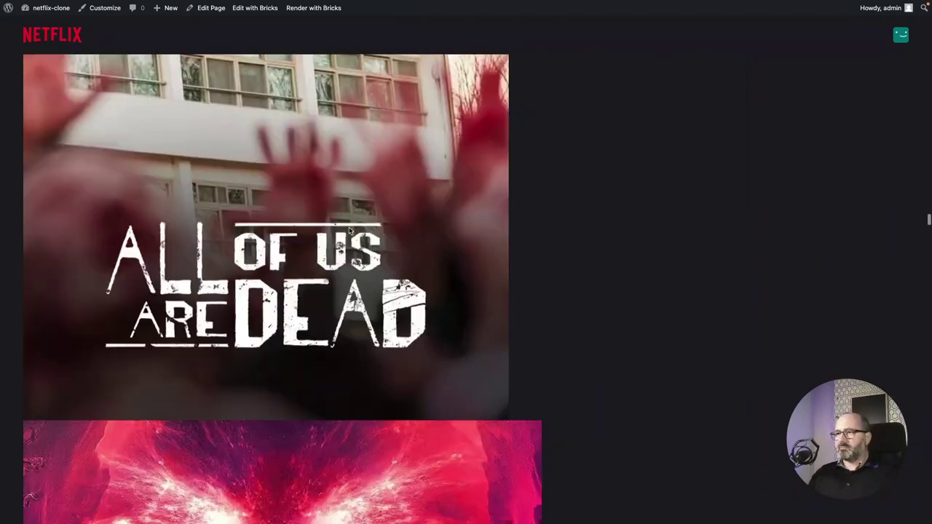
{"action": "scroll", "coordinate": [350, 230], "scroll_direction": "down", "scroll_amount": 20}
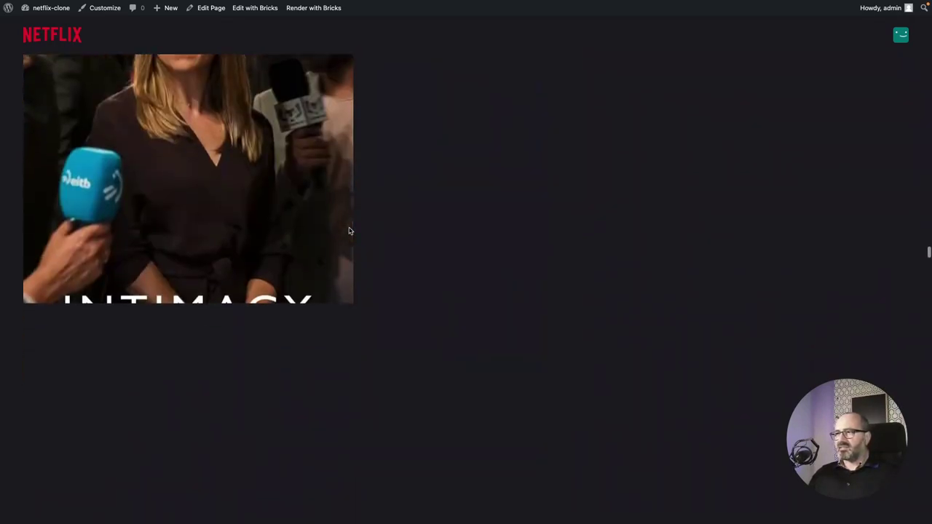
{"action": "scroll", "coordinate": [349, 231], "scroll_direction": "down", "scroll_amount": 20}
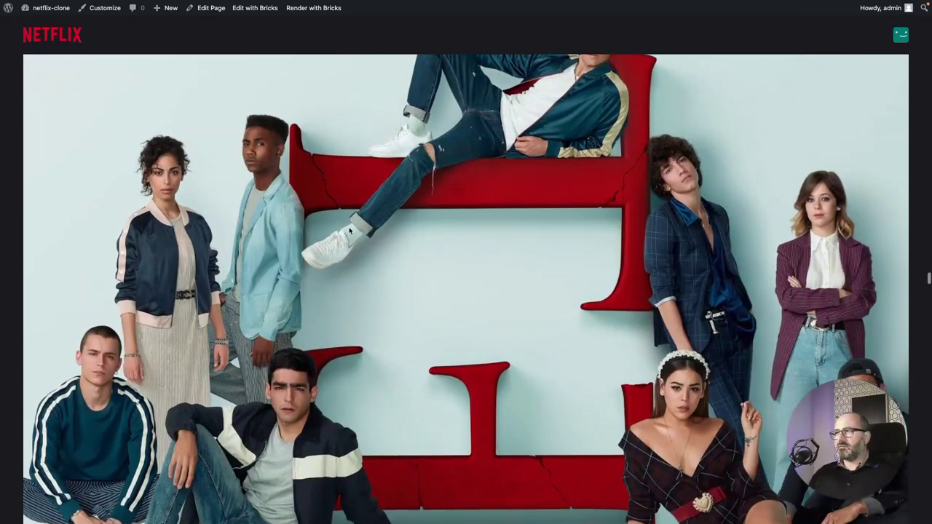
{"action": "scroll", "coordinate": [348, 230], "scroll_direction": "up", "scroll_amount": 20}
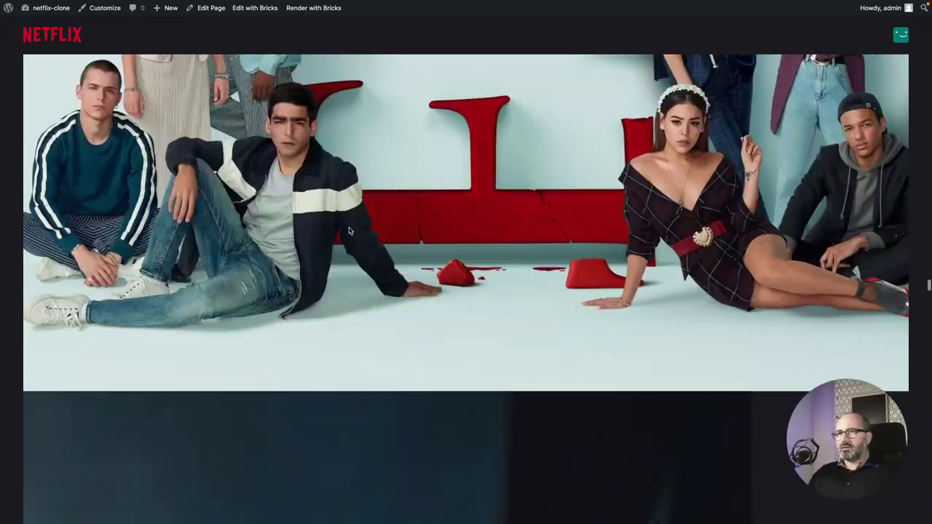
{"action": "left_click", "coordinate": [197, 222]}
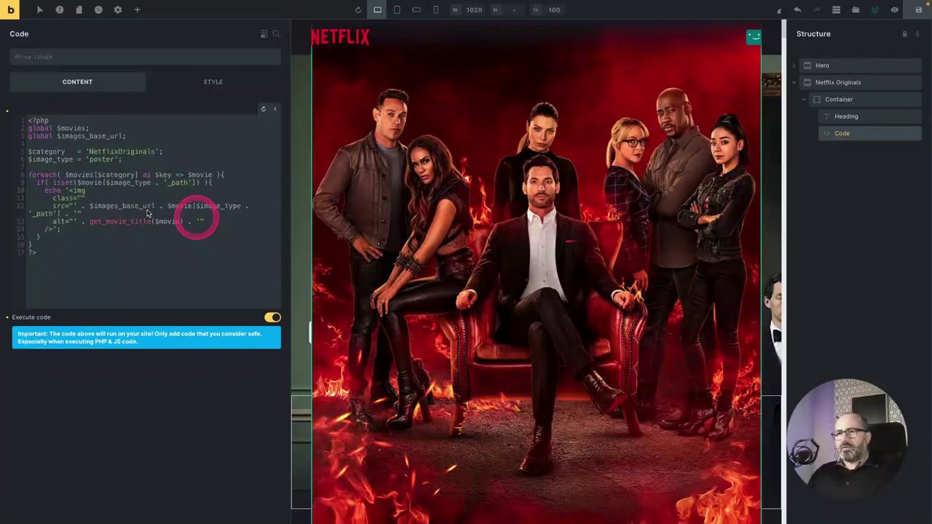
Give the img class attribute the classes o-size-fixed-9 o-radius-2 o-portrait.
{"action": "left_click", "coordinate": [146, 225]}
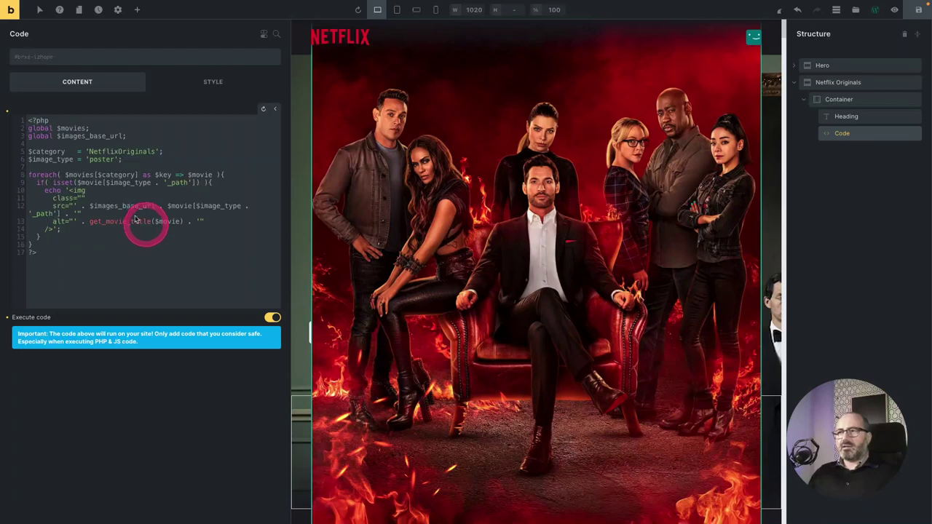
{"action": "left_click", "coordinate": [81, 199]}
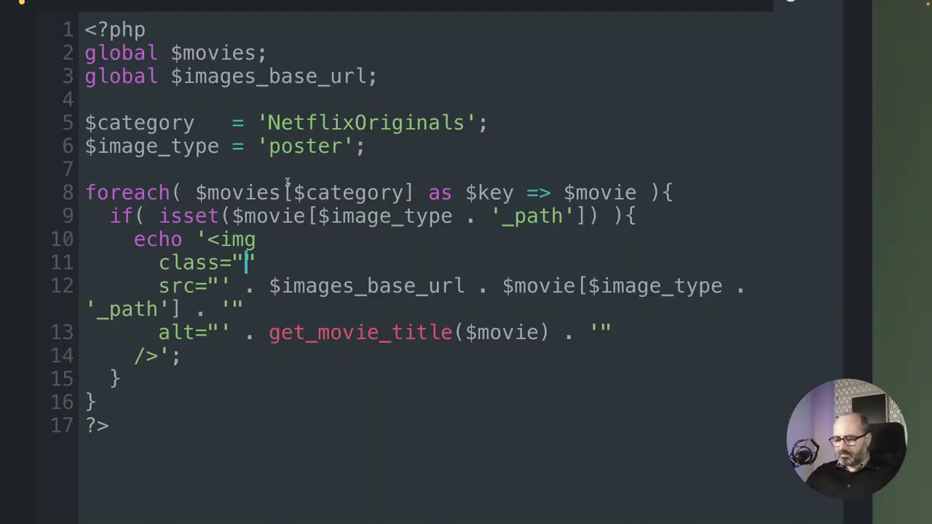
{"action": "type", "text": "o-si"}
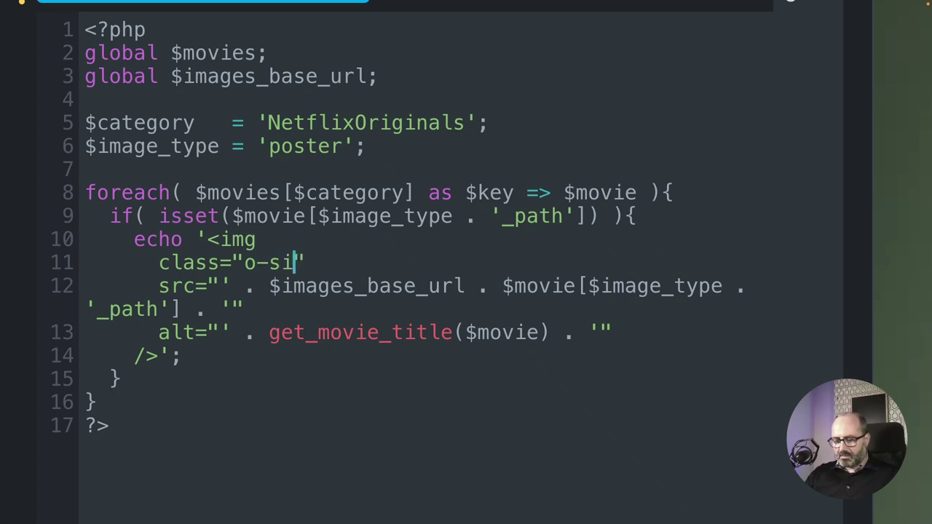
{"action": "type", "text": "ze-fixed"}
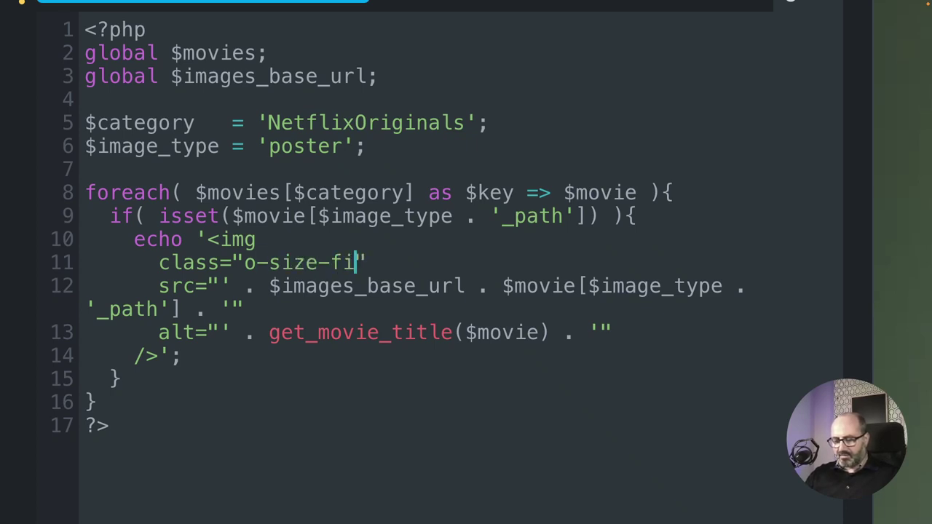
{"action": "type", "text": "-9"}
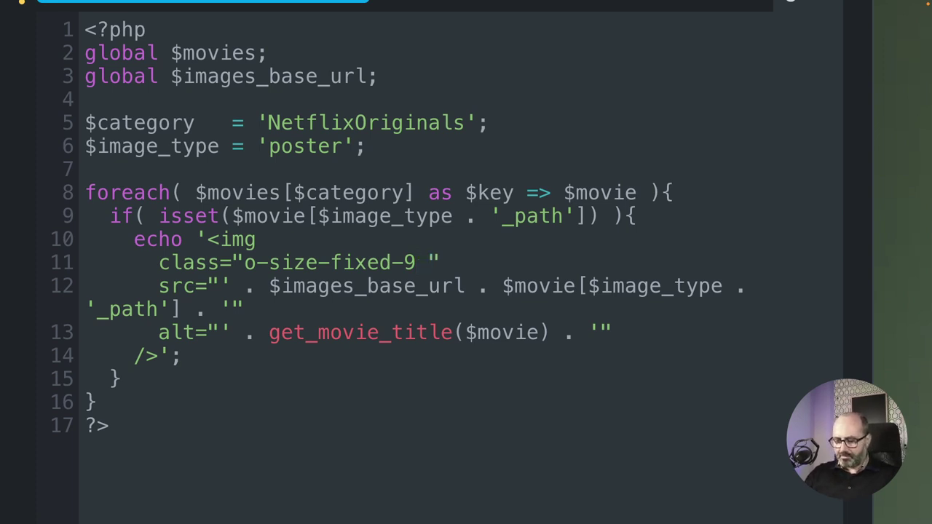
{"action": "type", "text": " o-rad"}
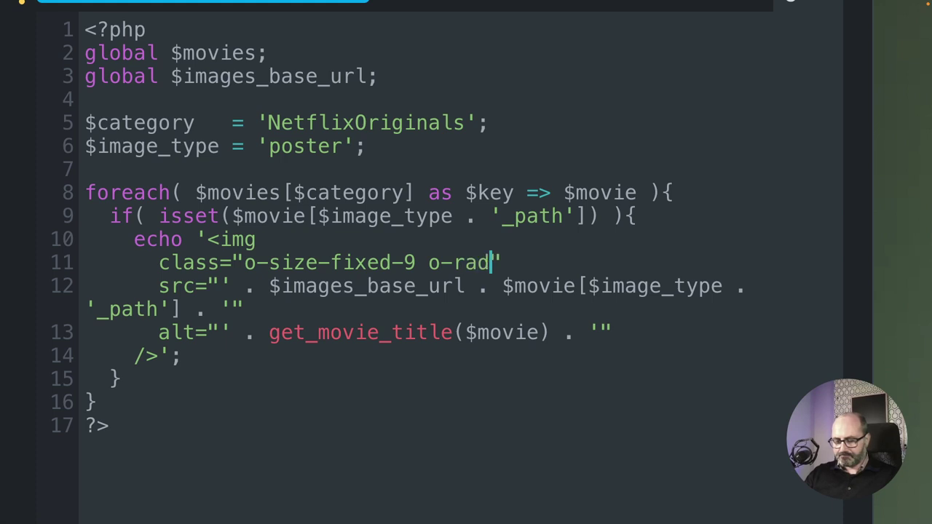
{"action": "type", "text": "ius-2"}
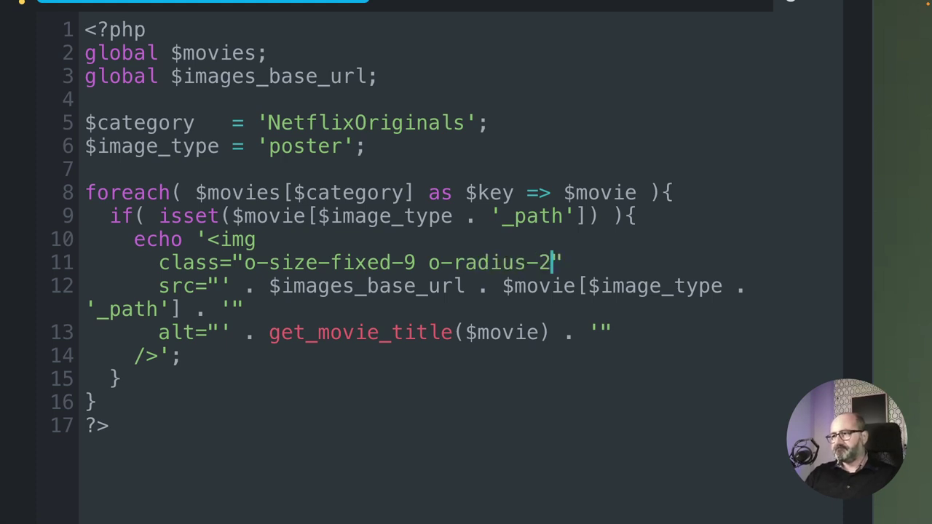
{"action": "type", "text": " o-por"}
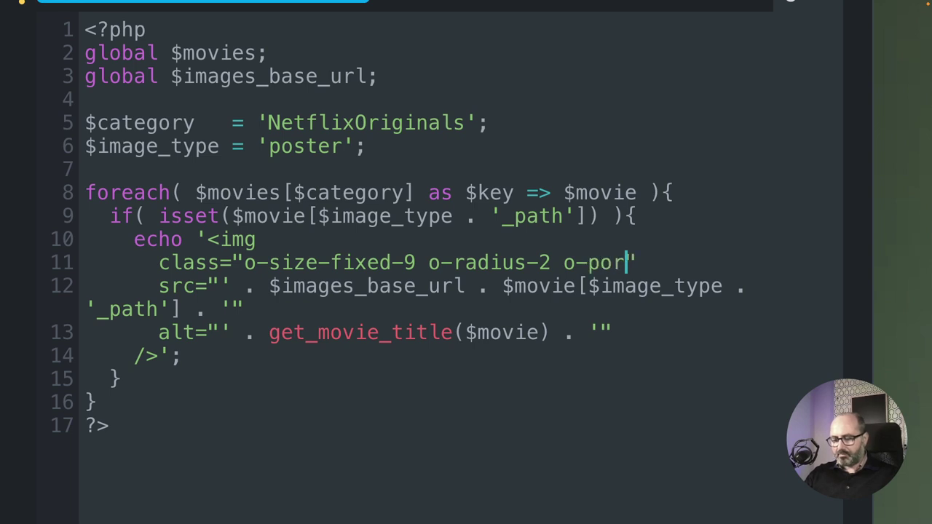
{"action": "type", "text": "trait"}
{"action": "left_click", "coordinate": [198, 238]}
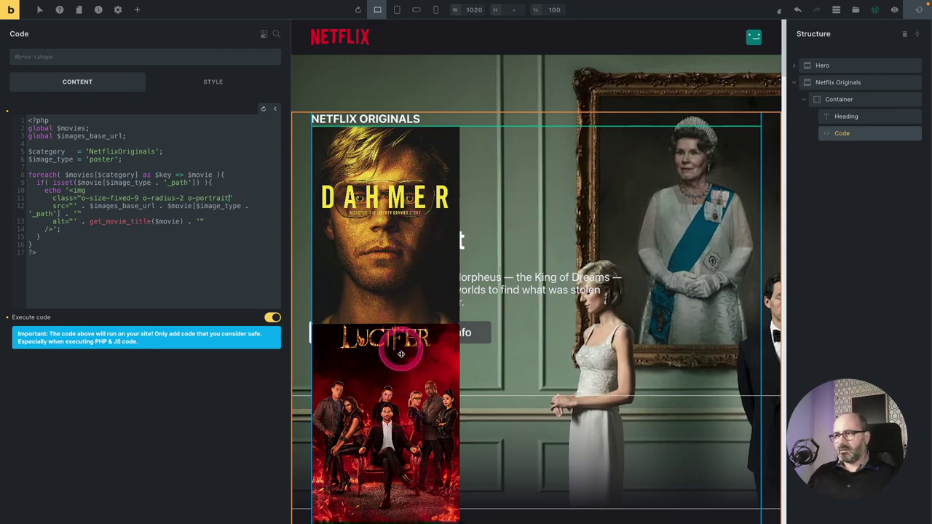
Reselect the Code element in Structure and widen the settings panel.
{"action": "left_click", "coordinate": [188, 88]}
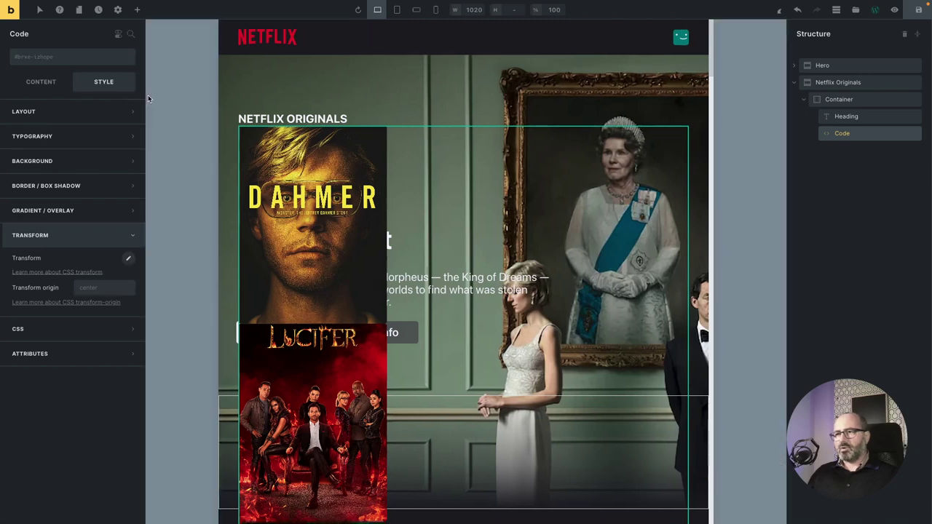
{"action": "left_click", "coordinate": [117, 90]}
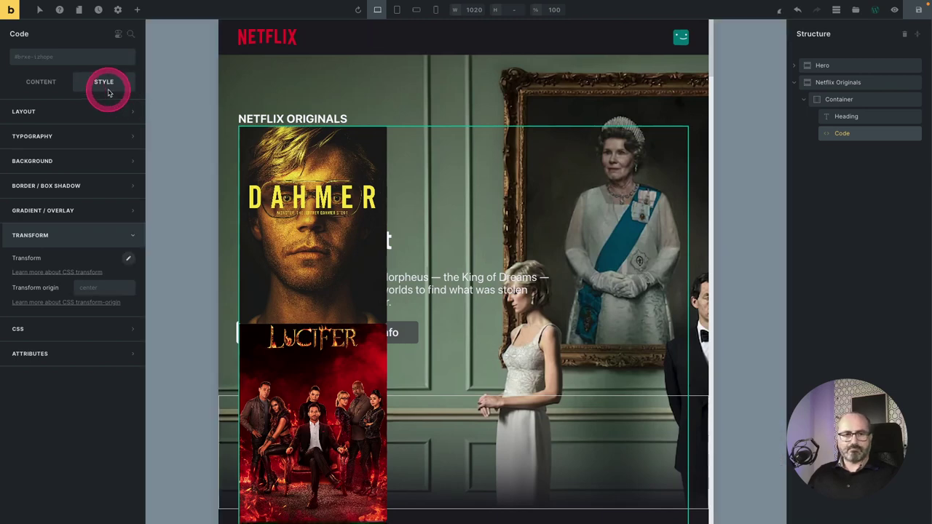
{"action": "left_click", "coordinate": [843, 138]}
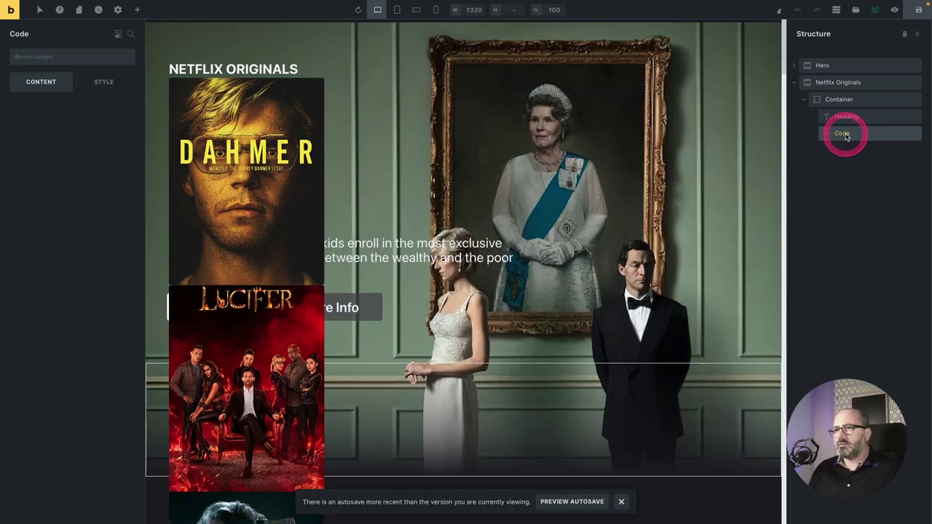
{"action": "left_click_drag", "start_coordinate": [146, 260], "coordinate": [284, 260]}
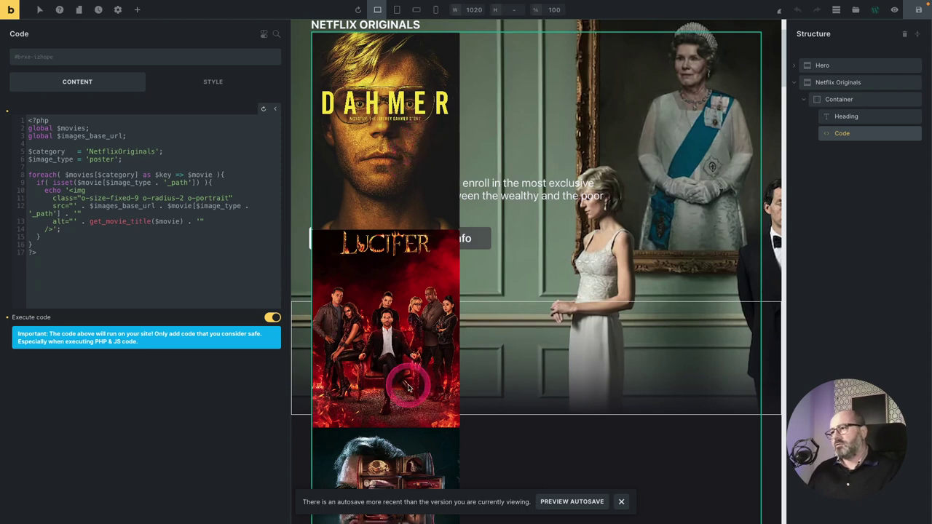
Lay the posters out in a vertically centered flex row with a small gap.
{"action": "left_click", "coordinate": [37, 60]}
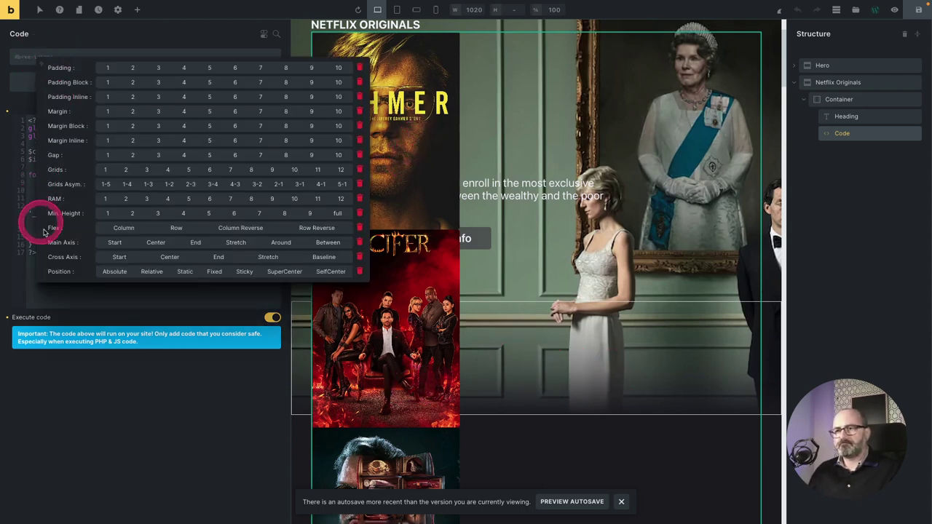
{"action": "left_click", "coordinate": [177, 228]}
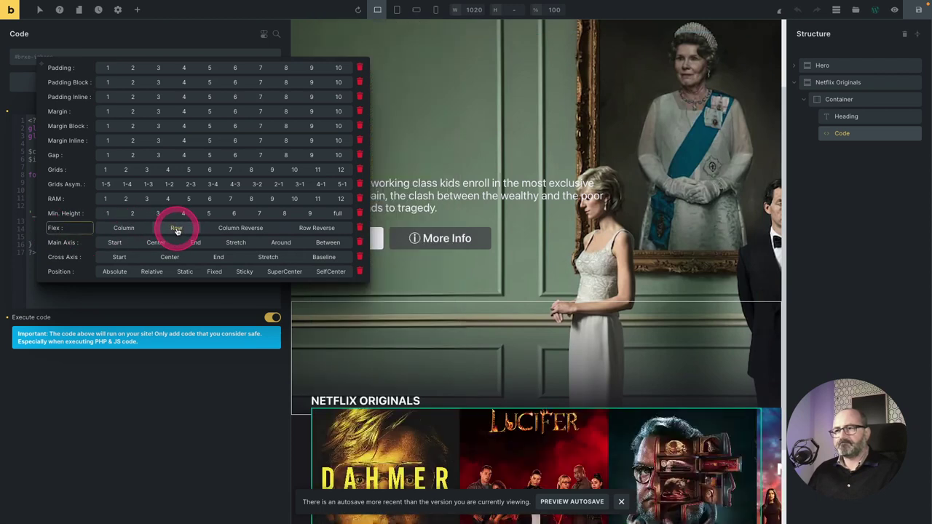
{"action": "left_click", "coordinate": [378, 252]}
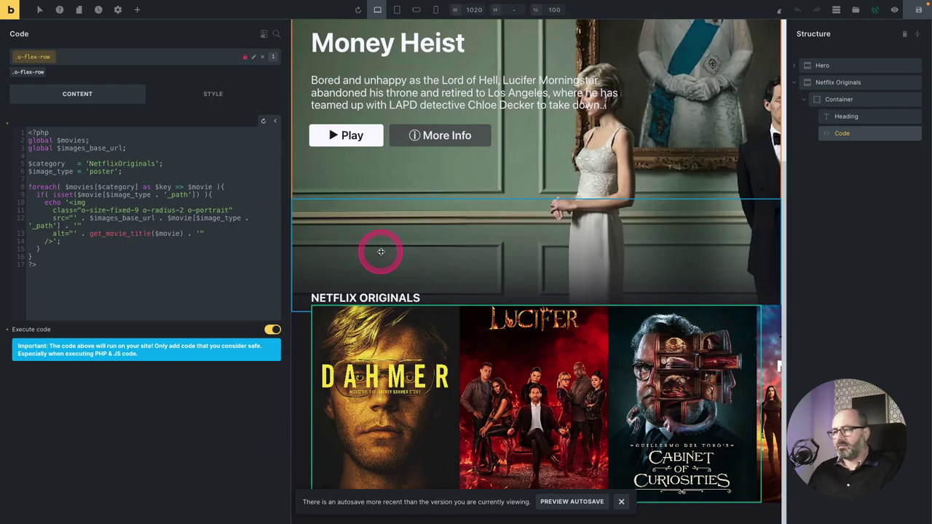
{"action": "left_click", "coordinate": [162, 150]}
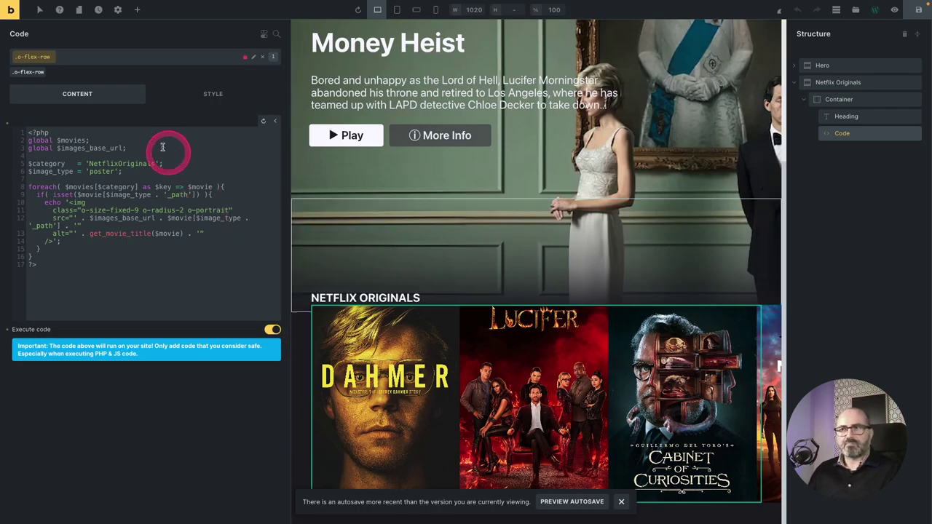
{"action": "left_click", "coordinate": [73, 61]}
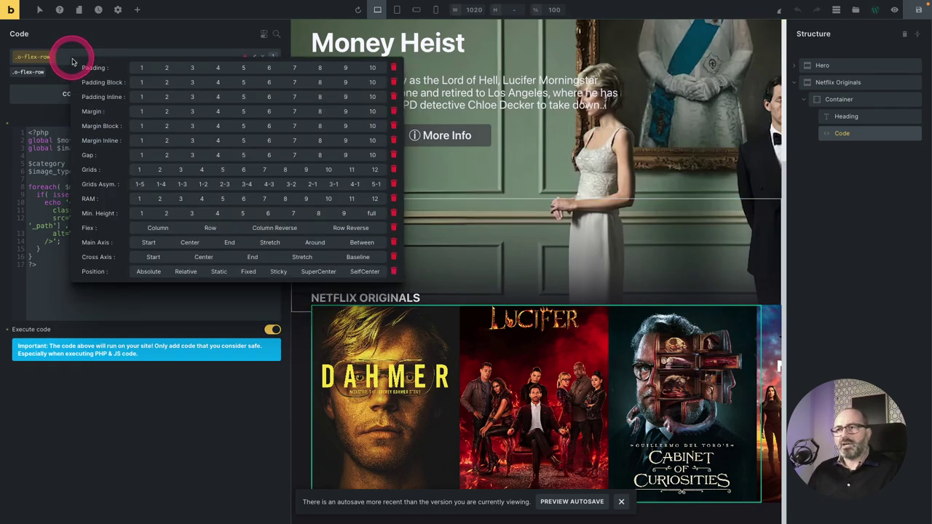
{"action": "left_click", "coordinate": [206, 257]}
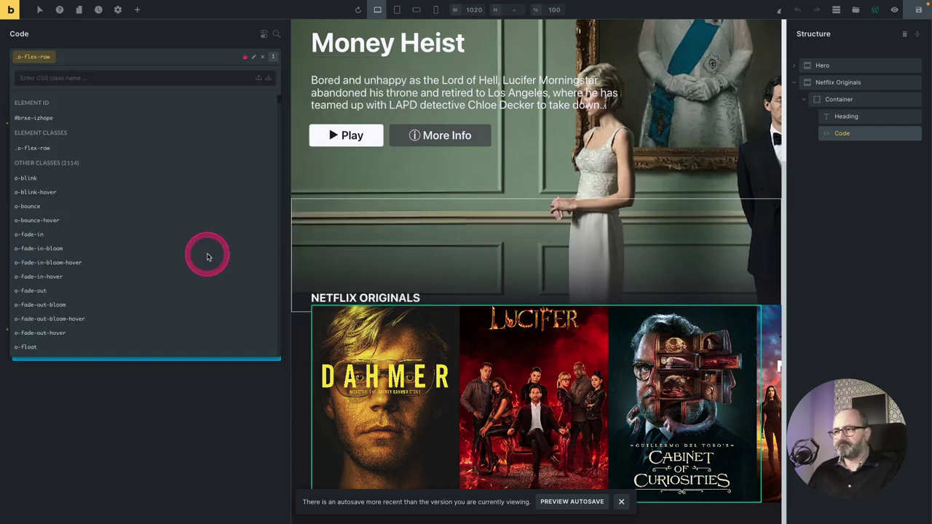
{"action": "left_click", "coordinate": [83, 56]}
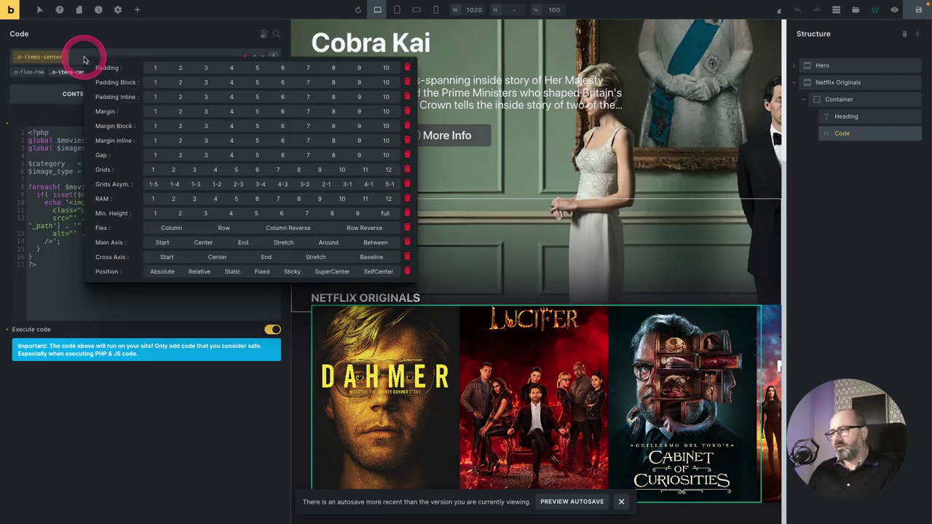
{"action": "left_click", "coordinate": [156, 158]}
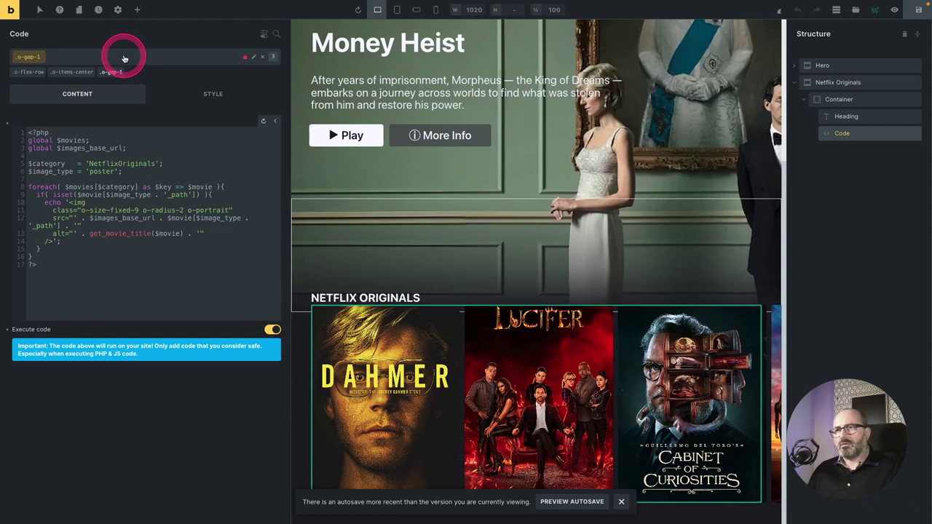
Add the o-overflow-x-scroll and o-scrollbar-none classes to the poster row.
{"action": "left_click", "coordinate": [125, 58]}
{"action": "type", "text": "overflow-"}
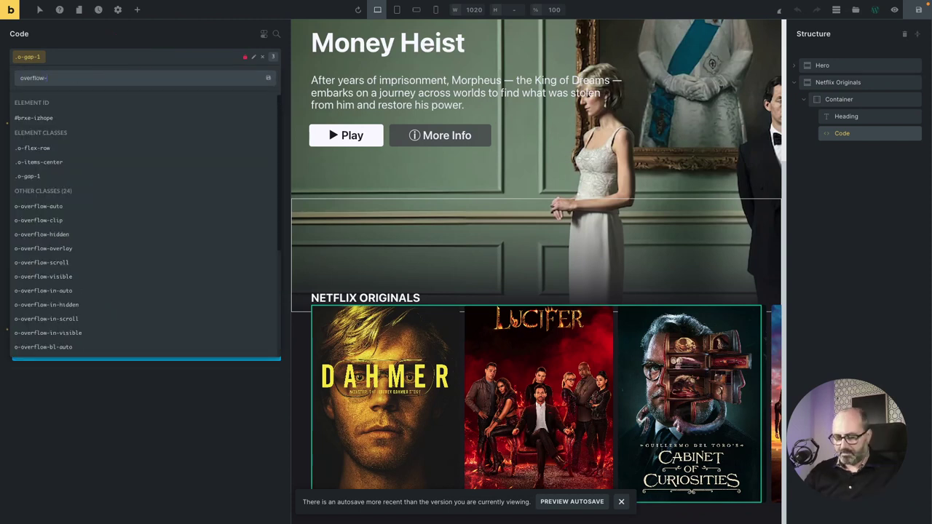
{"action": "type", "text": "x"}
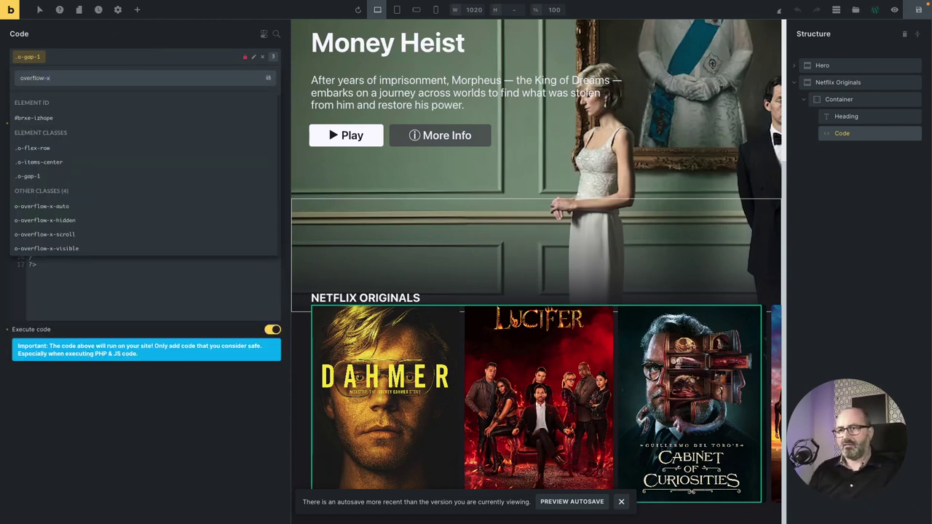
{"action": "left_click", "coordinate": [61, 235]}
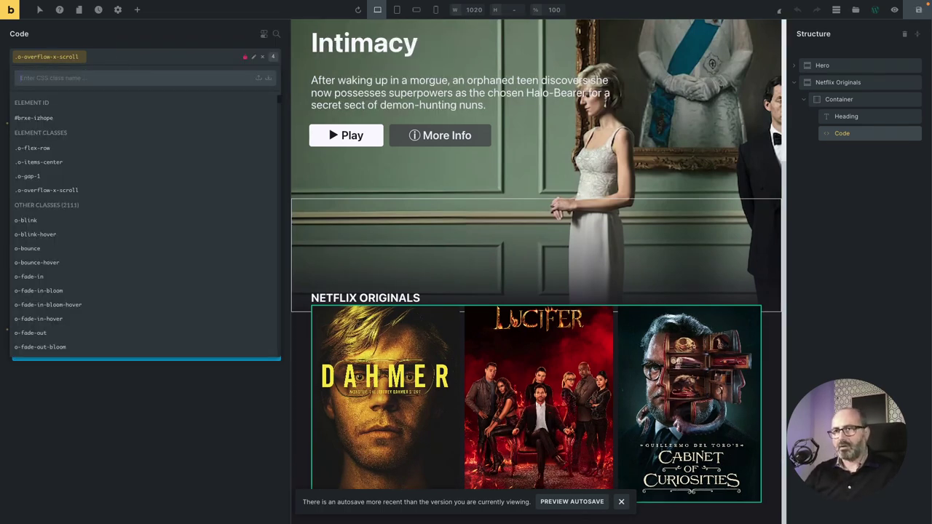
{"action": "type", "text": "o-"}
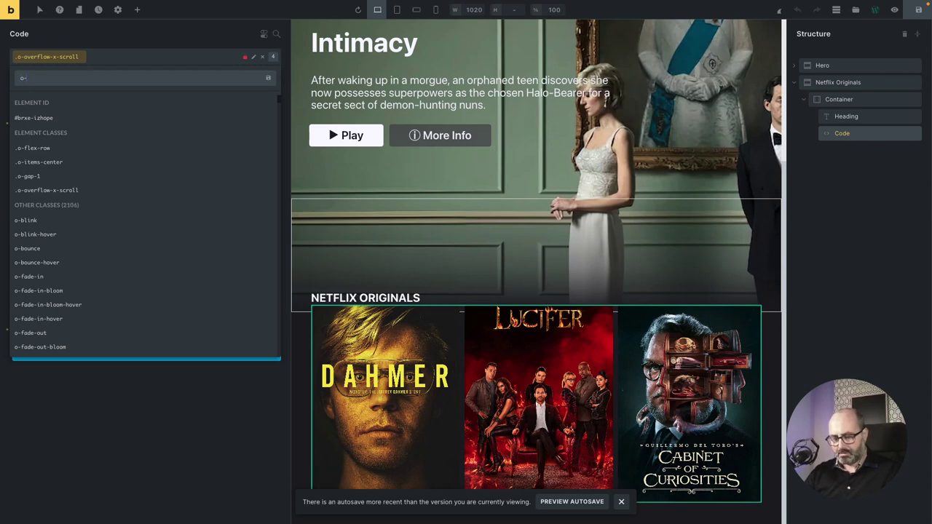
{"action": "type", "text": "scrollbar-none"}
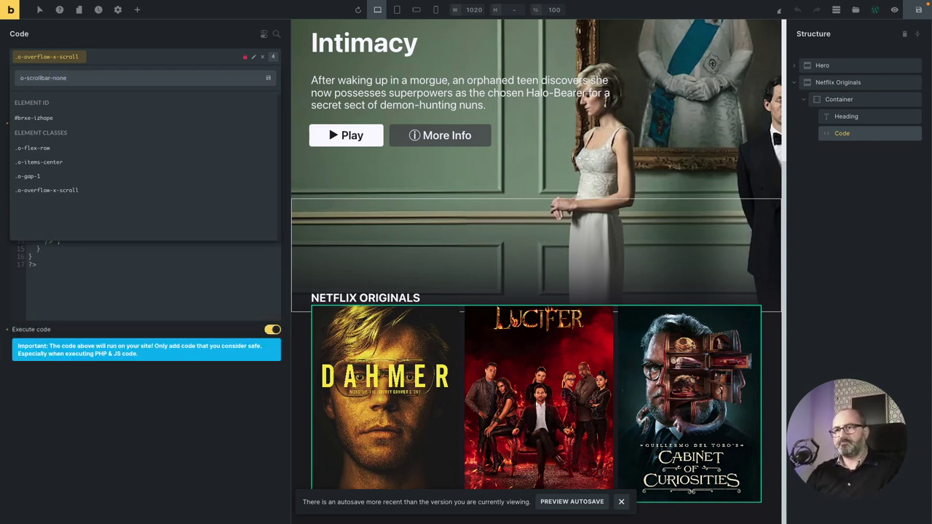
{"action": "key", "text": "Return"}
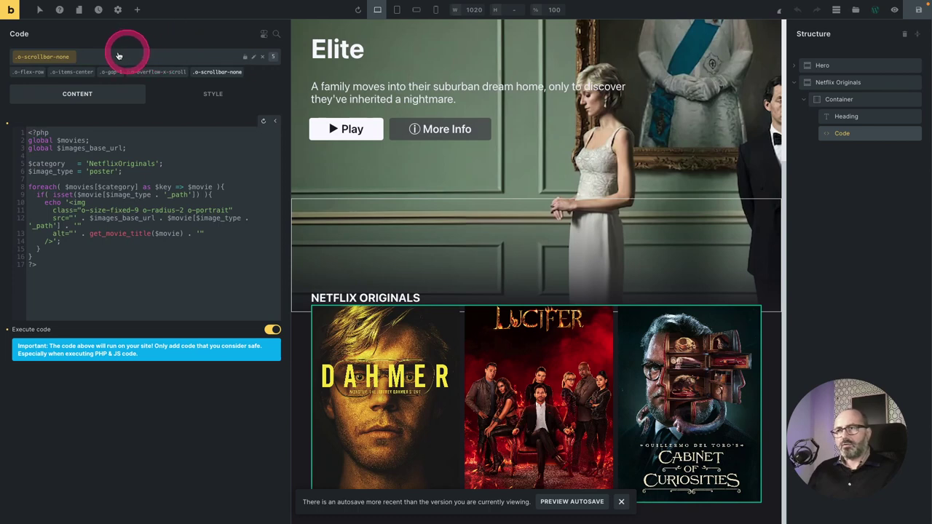
Add Padding Block 2 and Padding Inline 4 utility classes.
{"action": "left_click", "coordinate": [110, 56]}
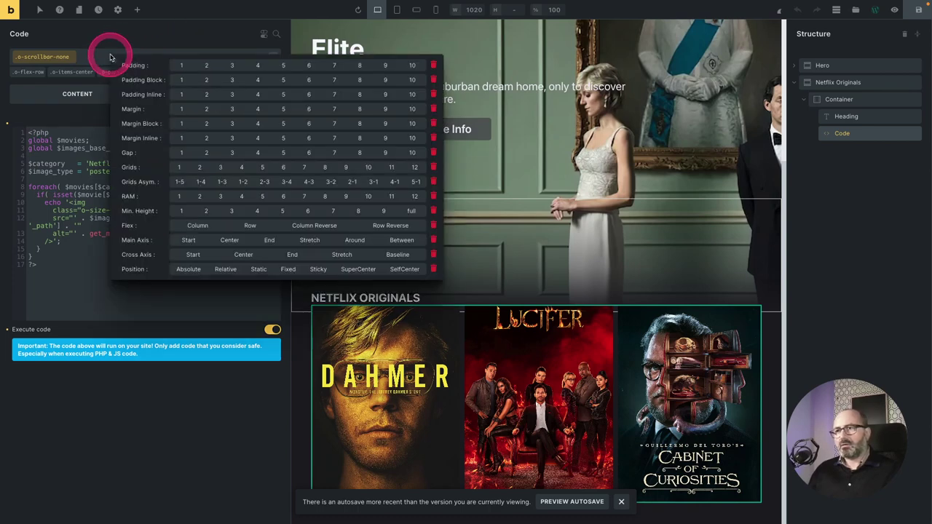
{"action": "left_click", "coordinate": [205, 81]}
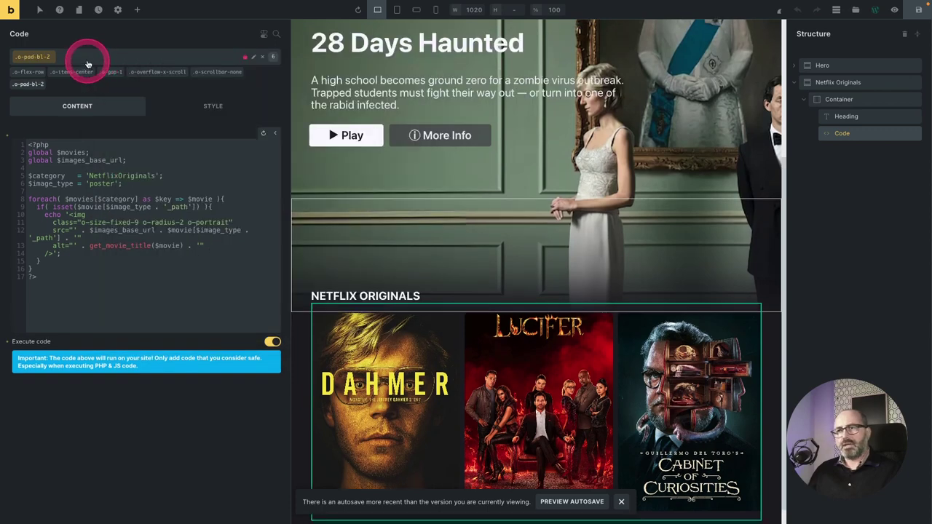
{"action": "left_click", "coordinate": [87, 63]}
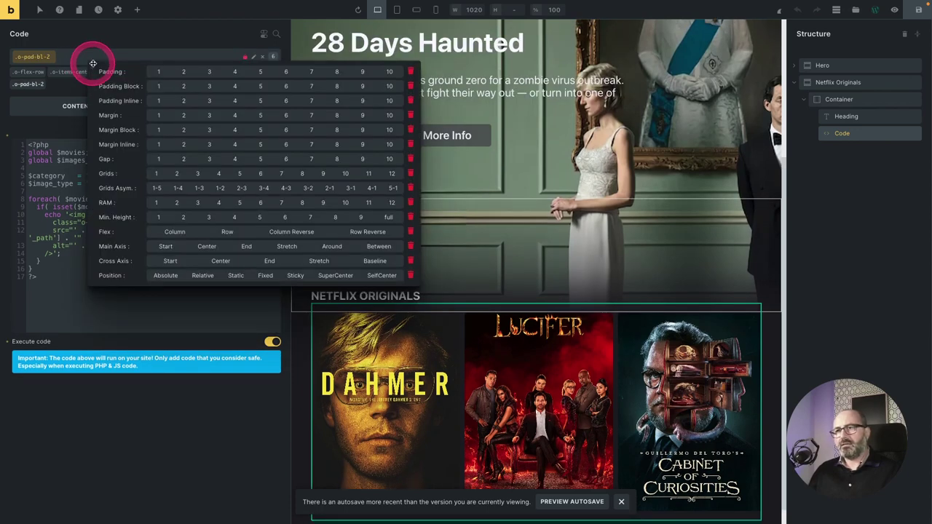
{"action": "left_click", "coordinate": [235, 101]}
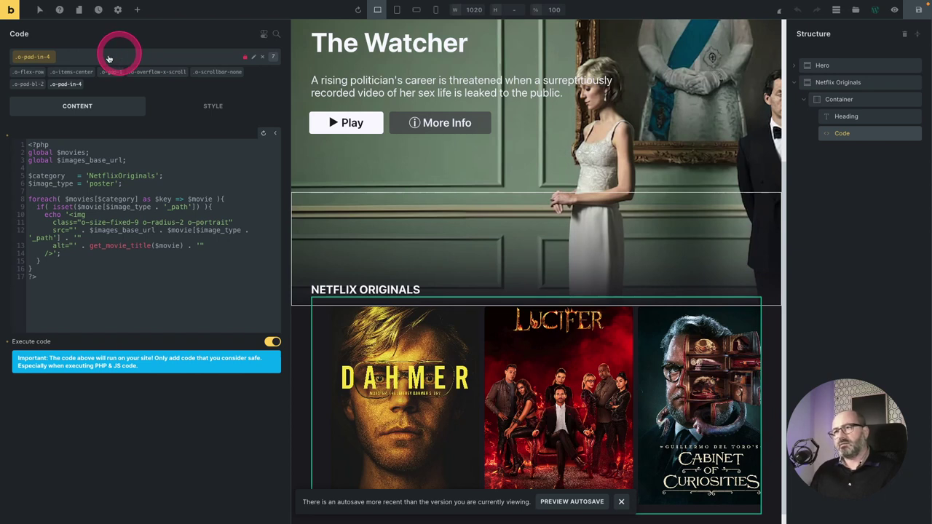
Create the new c-scroller class and select it for styling.
{"action": "left_click", "coordinate": [108, 58]}
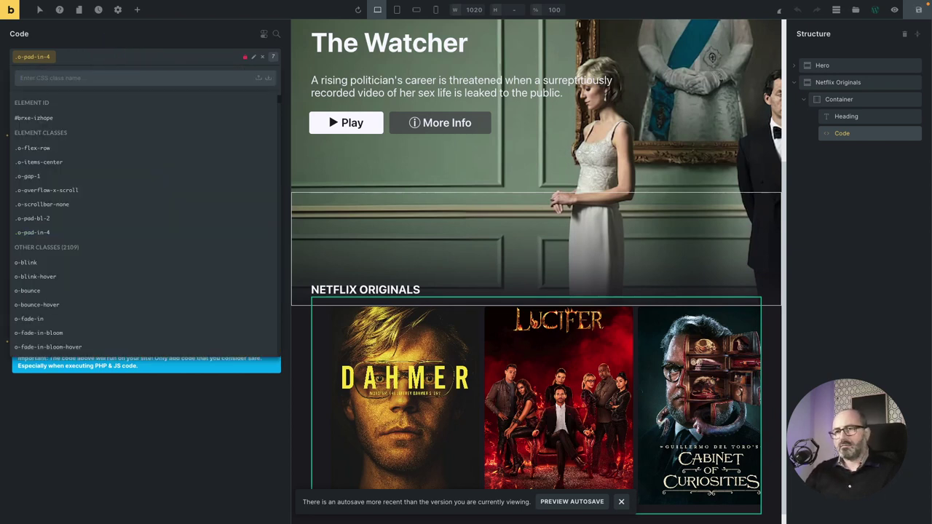
{"action": "type", "text": "c-scroller"}
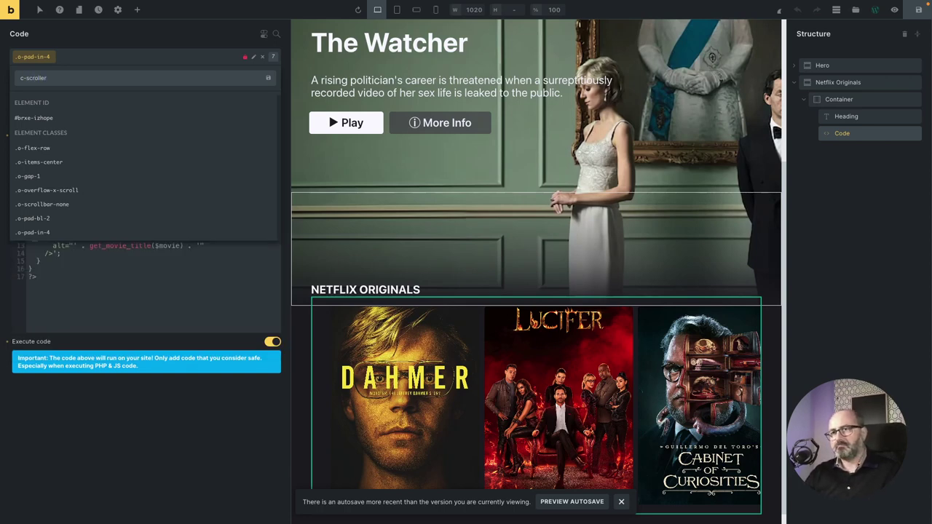
{"action": "key", "text": "Return"}
{"action": "left_click", "coordinate": [212, 106]}
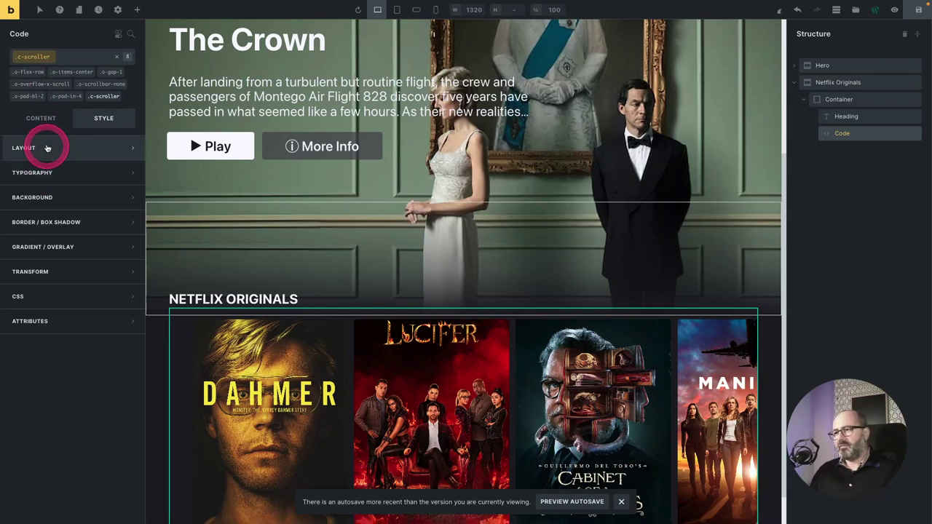
In the Layout settings, set Width to 100vw and Max width to unset.
{"action": "left_click", "coordinate": [47, 148]}
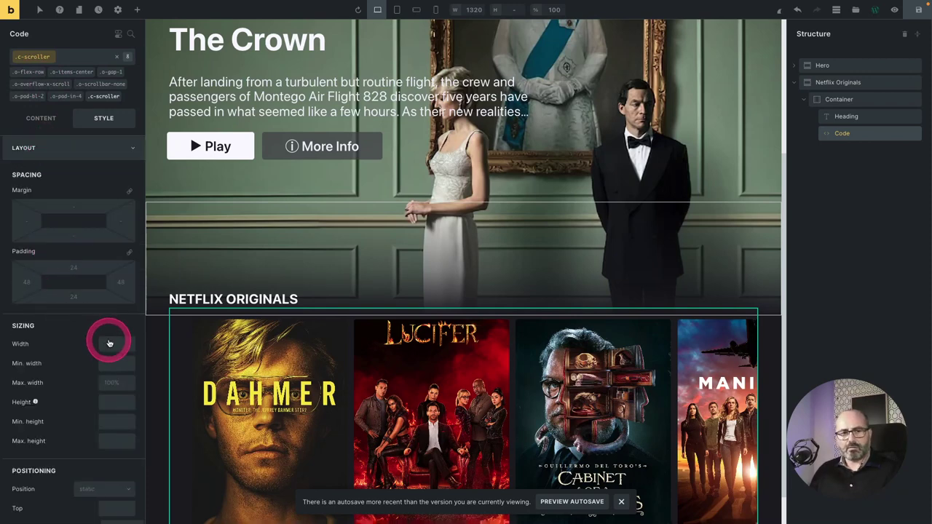
{"action": "left_click", "coordinate": [109, 343]}
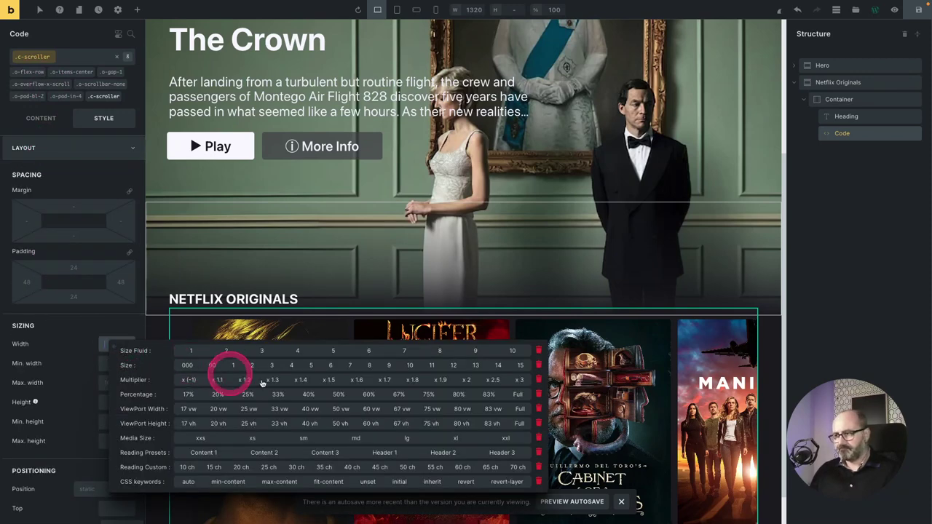
{"action": "left_click", "coordinate": [518, 423]}
{"action": "left_click", "coordinate": [518, 410]}
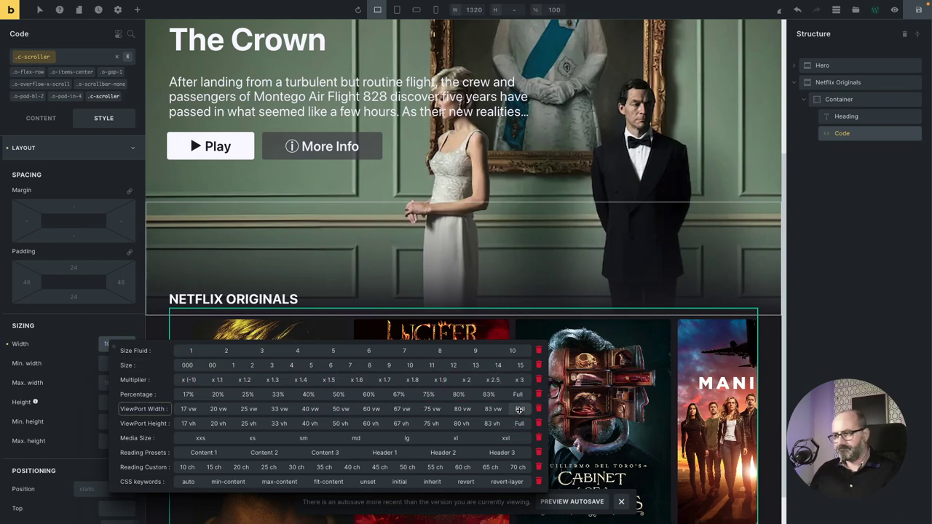
{"action": "left_click", "coordinate": [113, 356]}
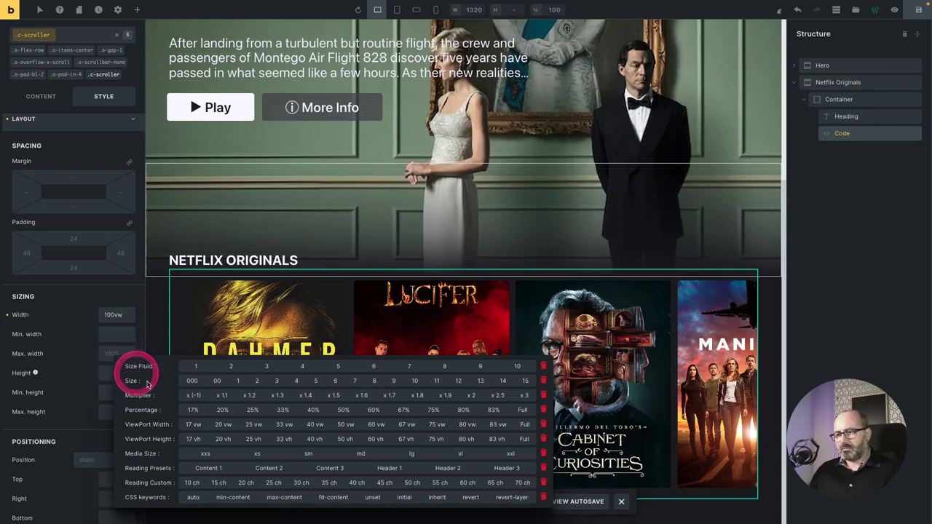
{"action": "left_click", "coordinate": [373, 497]}
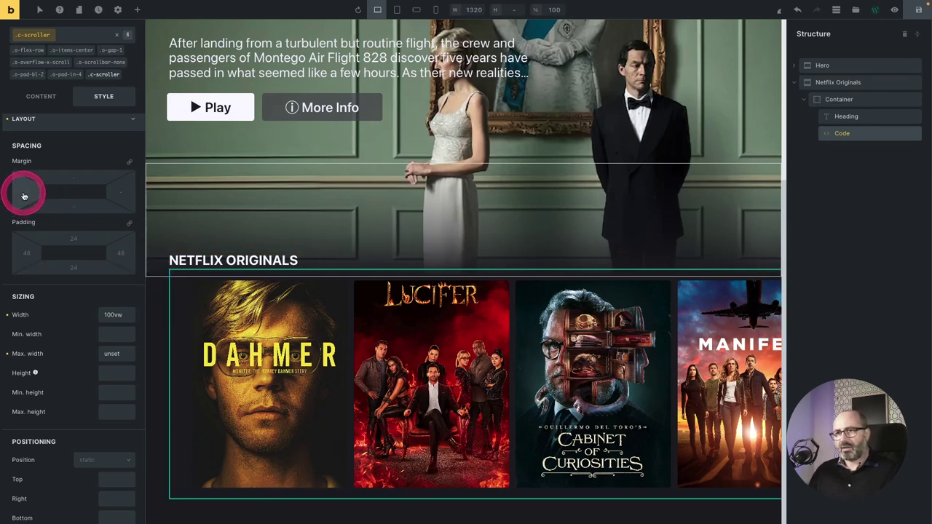
Set the left margin to the fluid size 4 preset, wrapped in calc(-1*…) to negate it.
{"action": "right_click", "coordinate": [23, 196]}
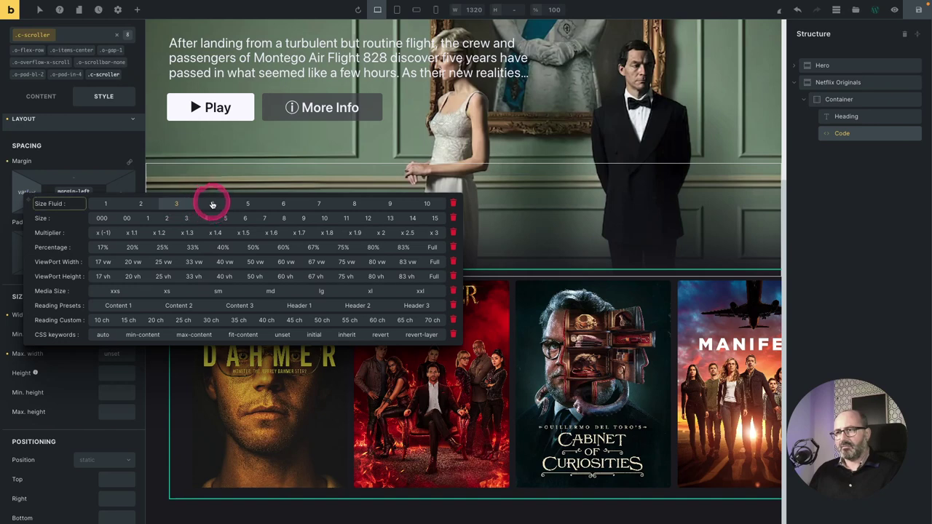
{"action": "left_click", "coordinate": [208, 203]}
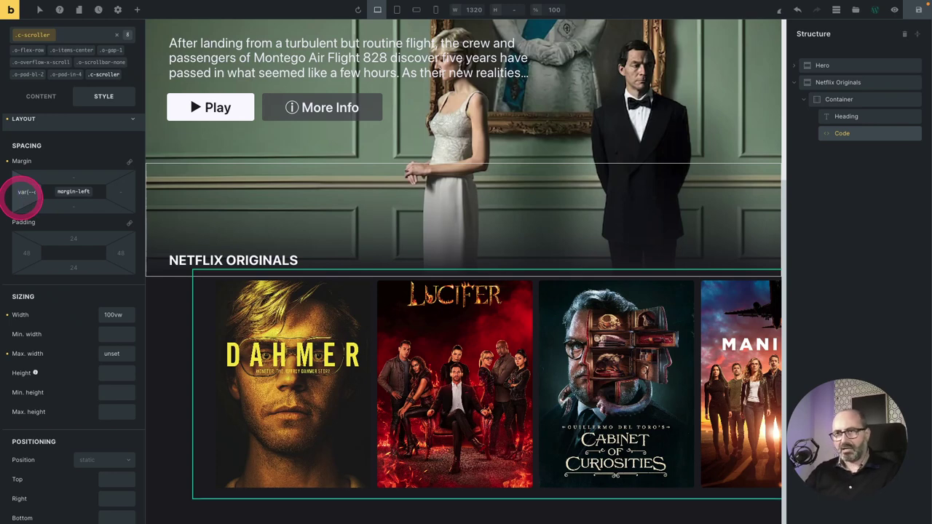
{"action": "left_click", "coordinate": [27, 192]}
{"action": "type", "text": "calc"}
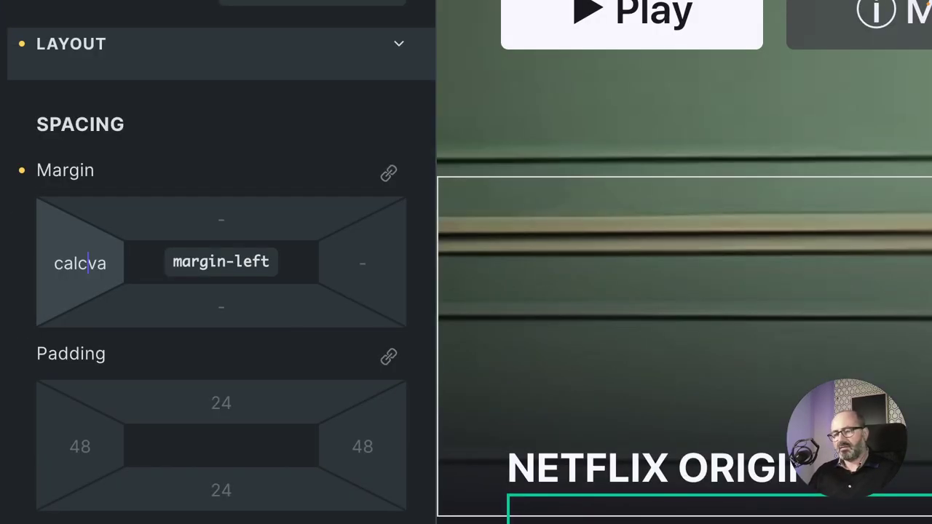
{"action": "type", "text": "("}
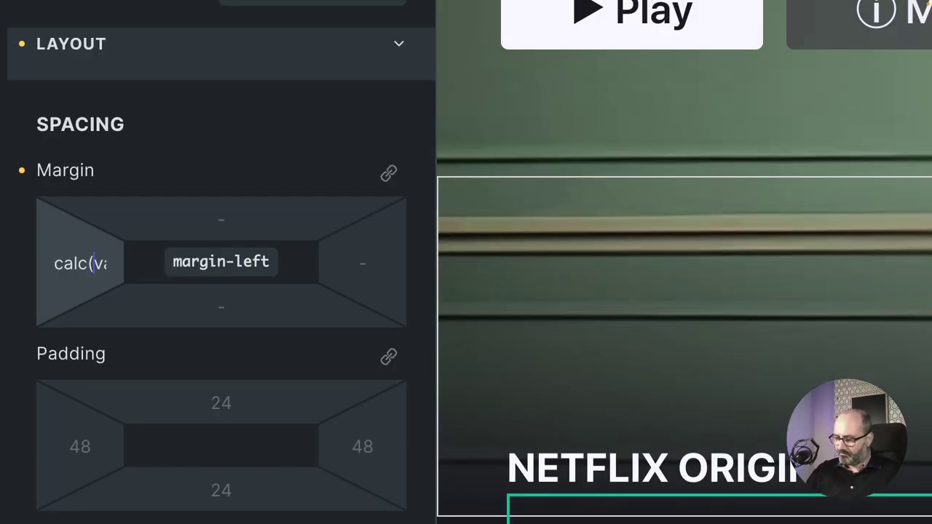
{"action": "type", "text": "-1"}
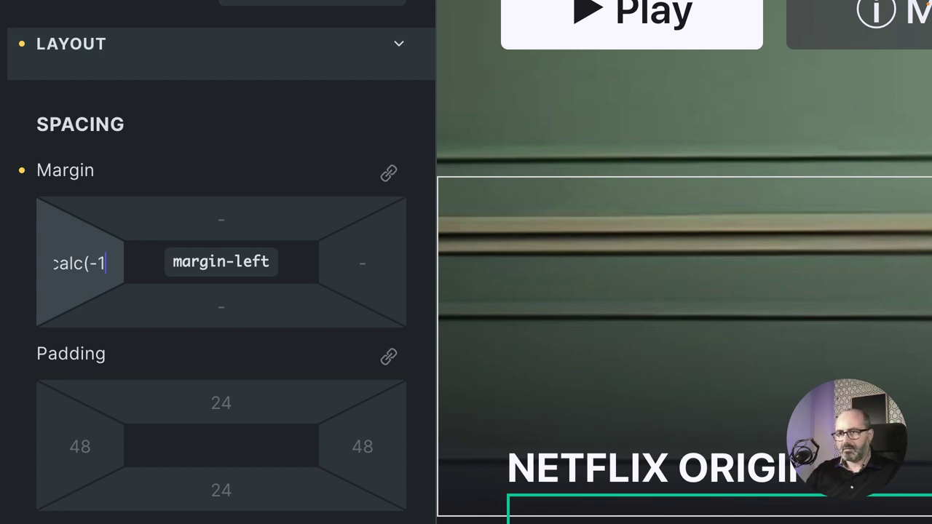
{"action": "type", "text": "*"}
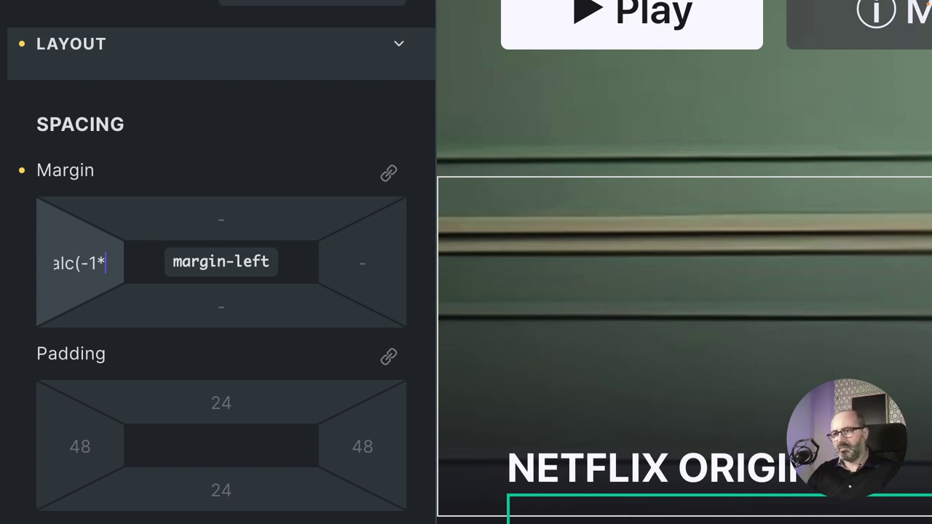
{"action": "key", "text": "End"}
{"action": "type", "text": ")"}
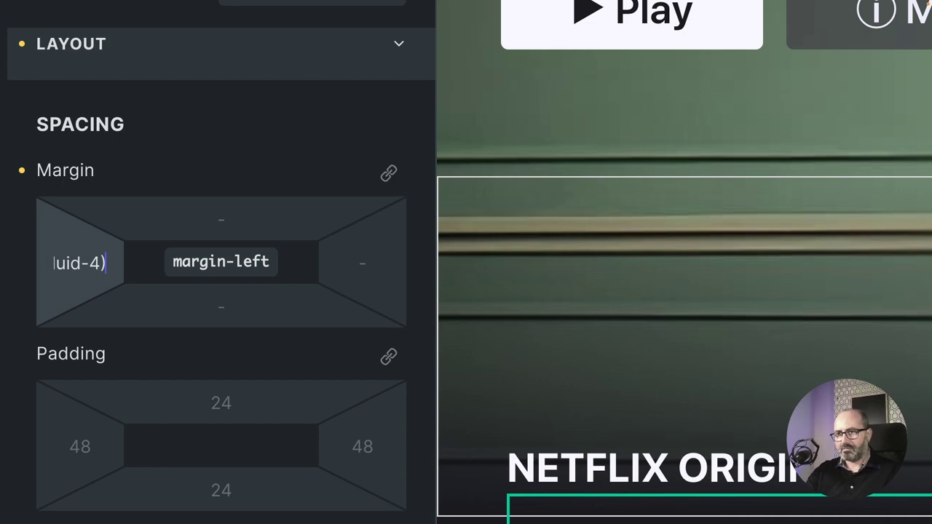
{"action": "type", "text": ")"}
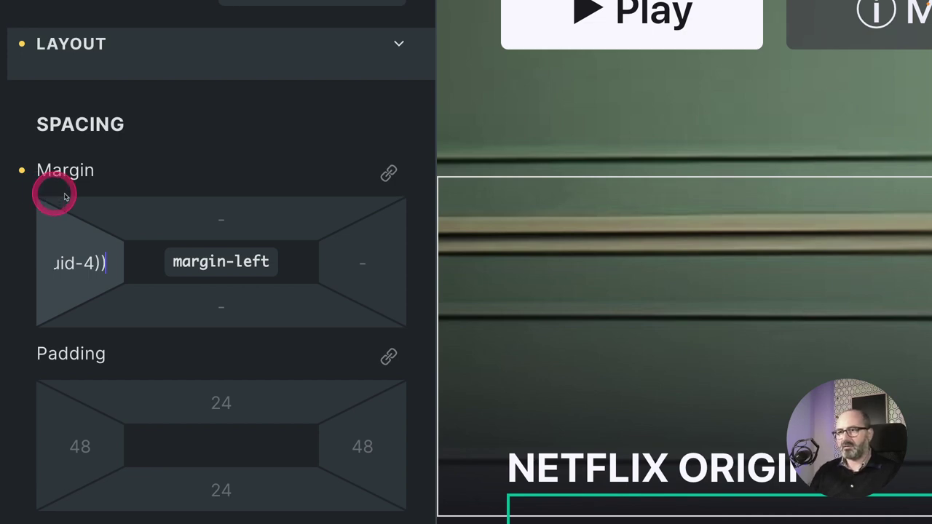
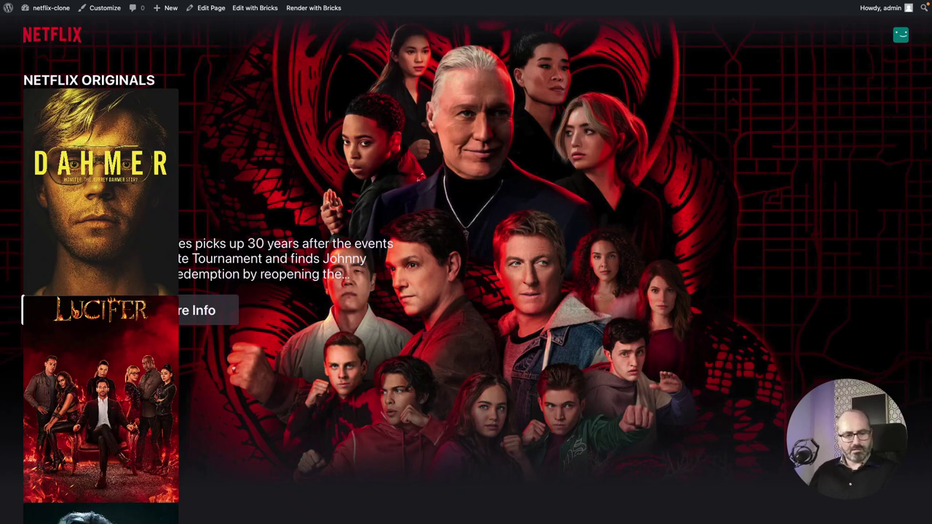
Reload the front-end page and scroll down to the Netflix Originals row.
{"action": "left_click", "coordinate": [433, 340]}
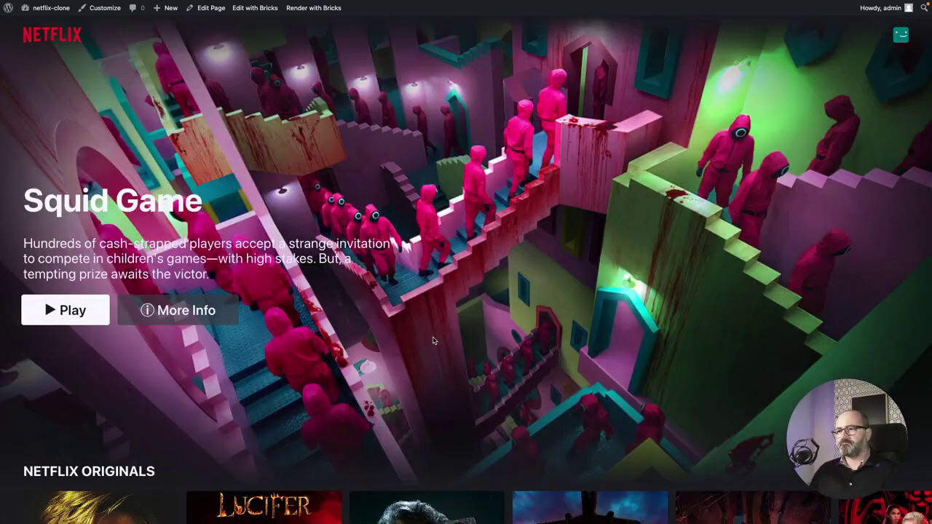
{"action": "left_click", "coordinate": [434, 370]}
{"action": "scroll", "coordinate": [433, 371], "scroll_direction": "down", "scroll_amount": 3}
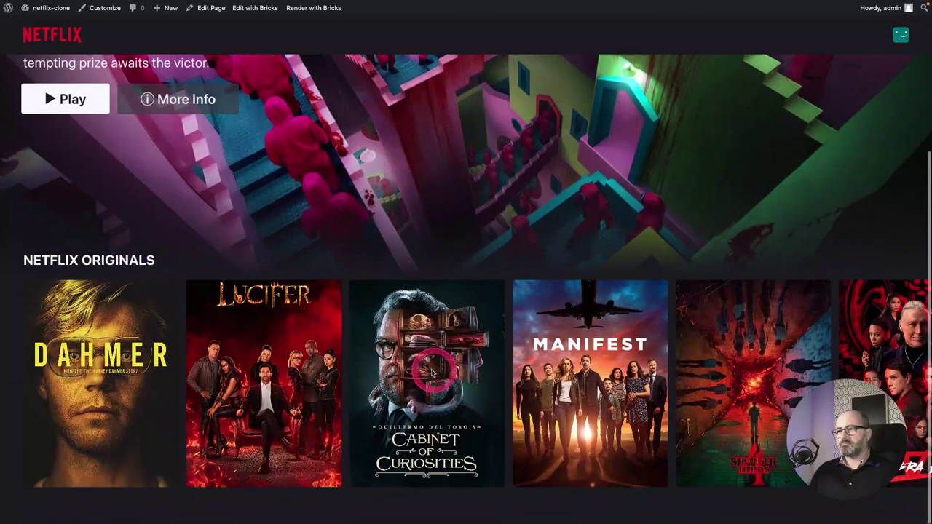
Scroll the Netflix Originals posters right and left to test the horizontal scroller.
{"action": "scroll", "coordinate": [432, 372], "scroll_direction": "right", "scroll_amount": 10}
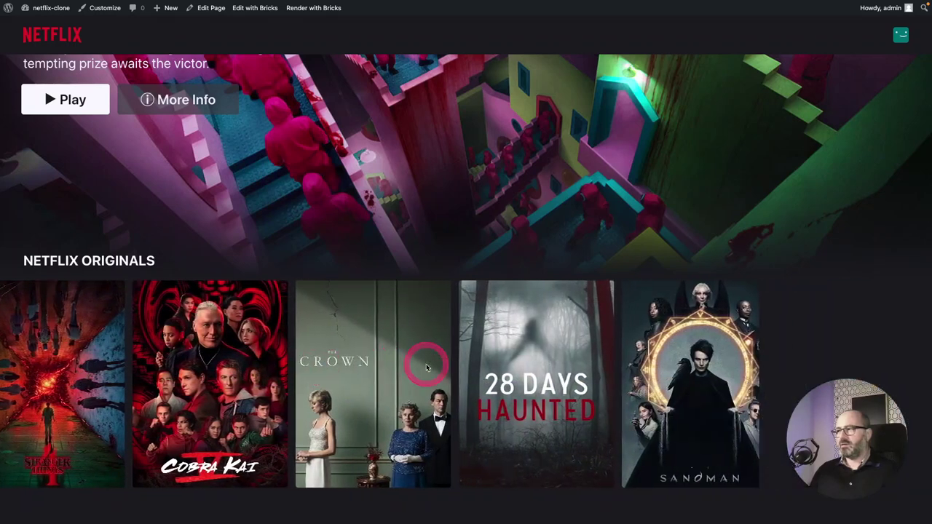
{"action": "scroll", "coordinate": [427, 368], "scroll_direction": "right", "scroll_amount": 10}
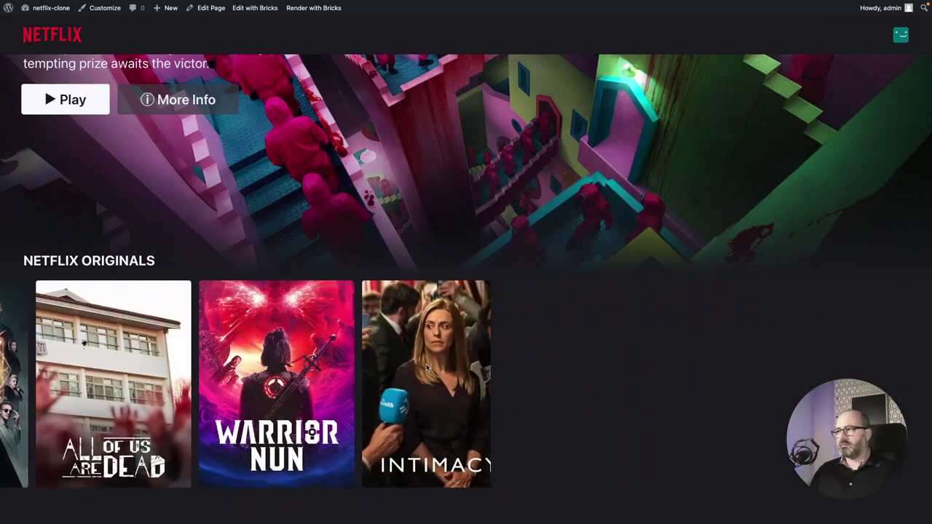
{"action": "left_click", "coordinate": [428, 366]}
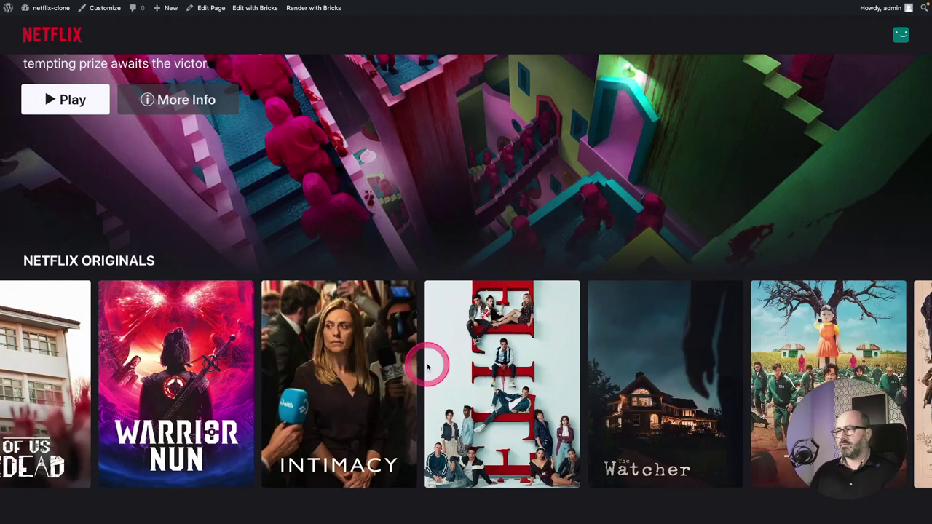
{"action": "scroll", "coordinate": [427, 367], "scroll_direction": "right", "scroll_amount": 10}
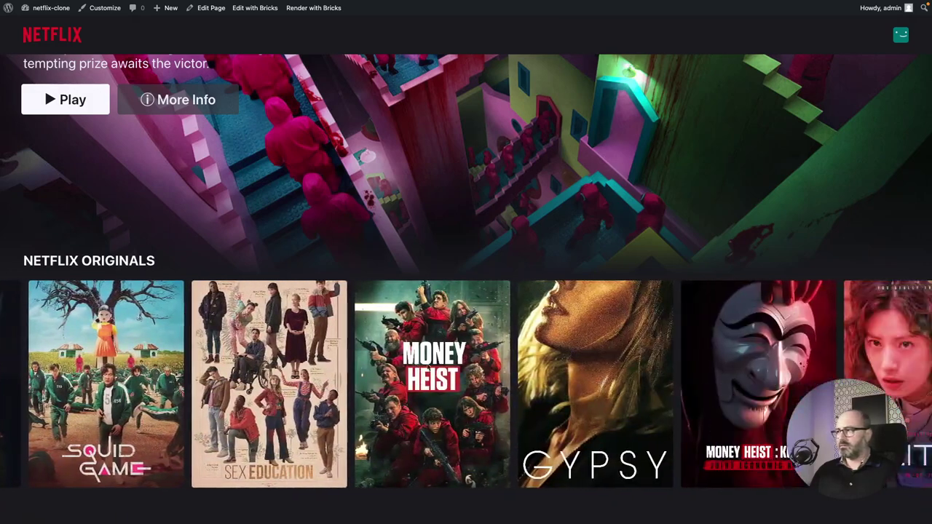
{"action": "scroll", "coordinate": [428, 367], "scroll_direction": "left", "scroll_amount": 5}
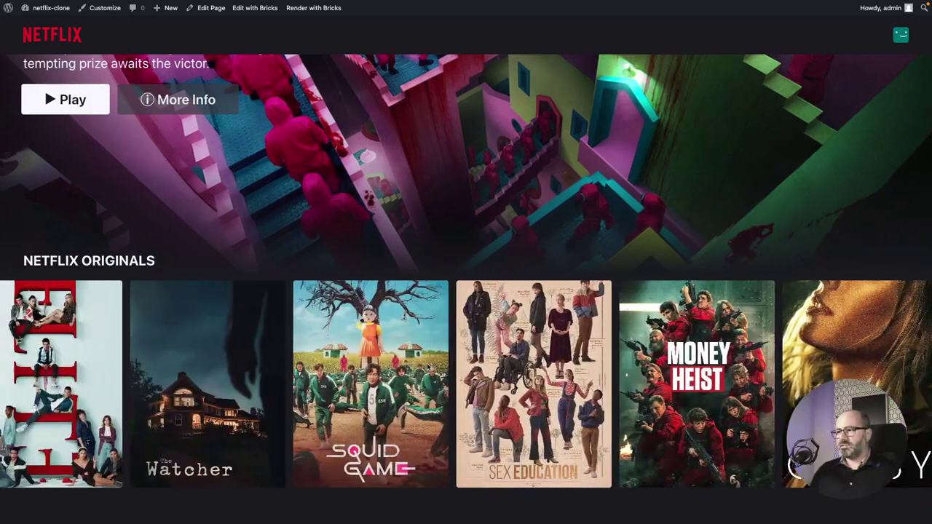
{"action": "scroll", "coordinate": [427, 367], "scroll_direction": "left", "scroll_amount": 15}
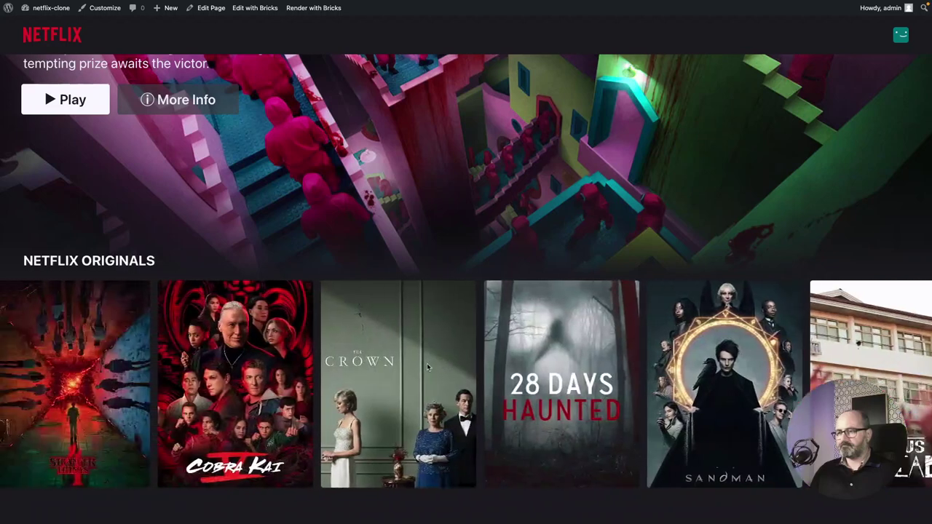
{"action": "scroll", "coordinate": [428, 367], "scroll_direction": "left", "scroll_amount": 8}
{"action": "left_click", "coordinate": [338, 338]}
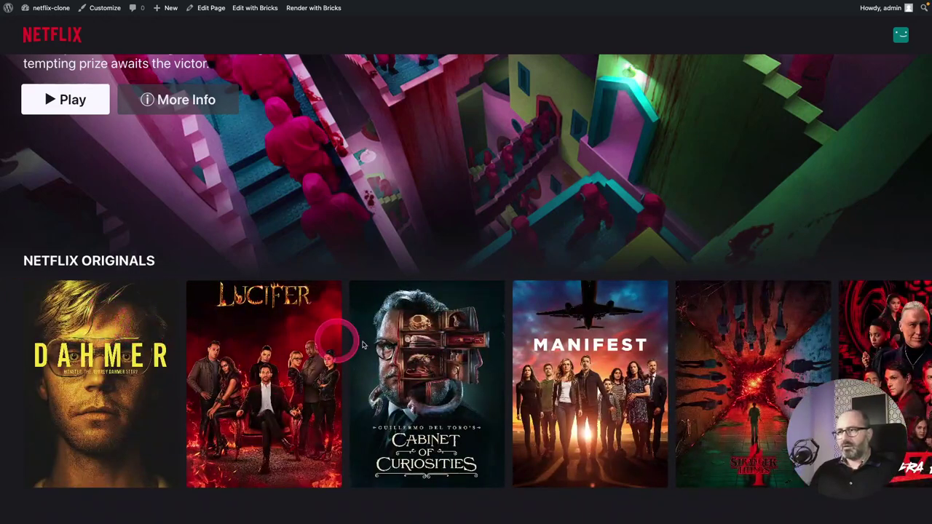
{"action": "left_click", "coordinate": [81, 220]}
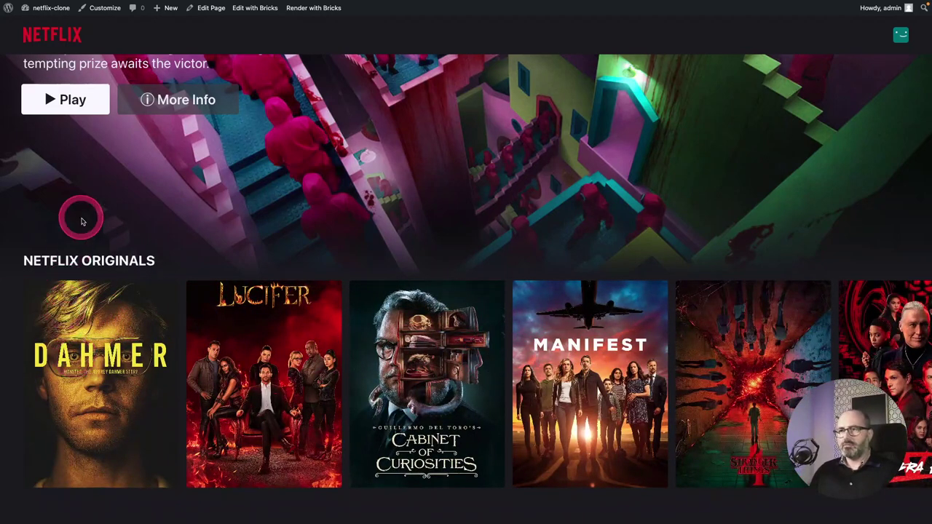
{"action": "scroll", "coordinate": [379, 357], "scroll_direction": "up", "scroll_amount": 3}
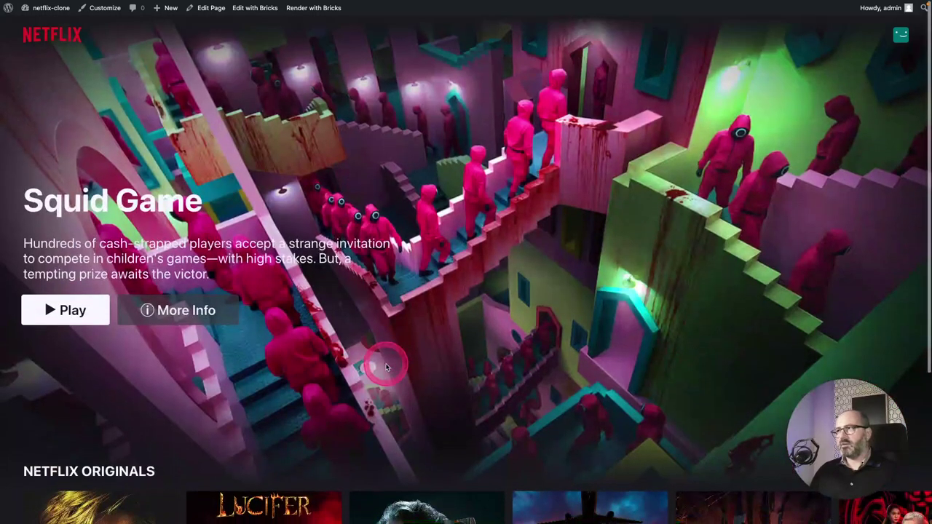
{"action": "scroll", "coordinate": [378, 360], "scroll_direction": "down", "scroll_amount": 3}
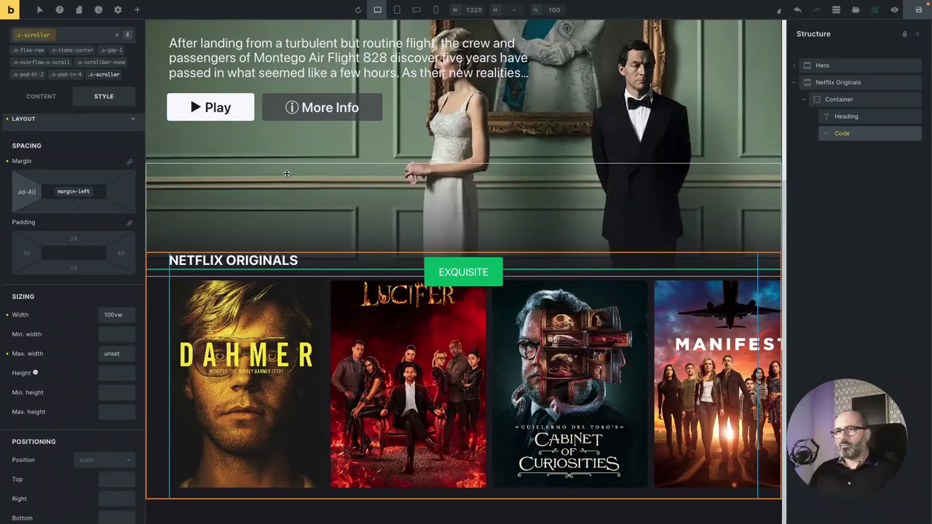
Collapse Netflix Originals in Structure, add a 'code' element and drag it above Hero.
{"action": "left_click", "coordinate": [287, 173]}
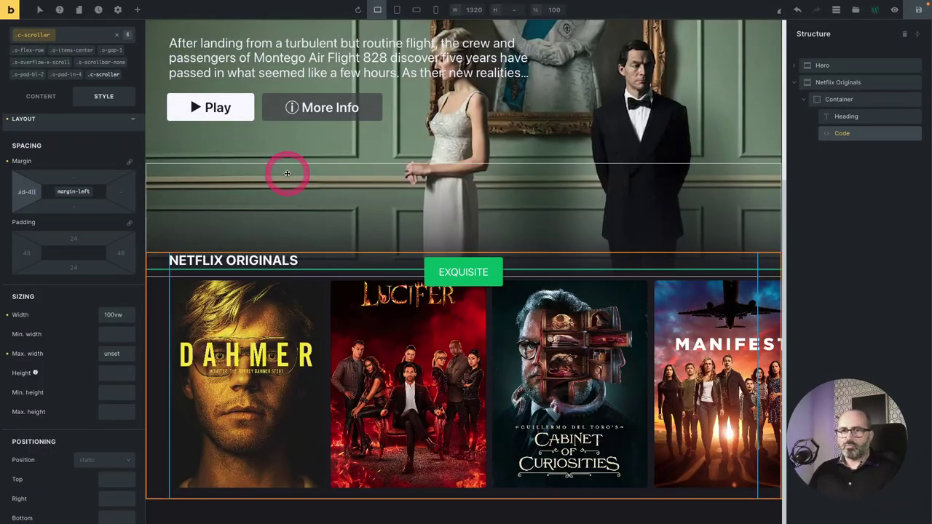
{"action": "left_click", "coordinate": [905, 202]}
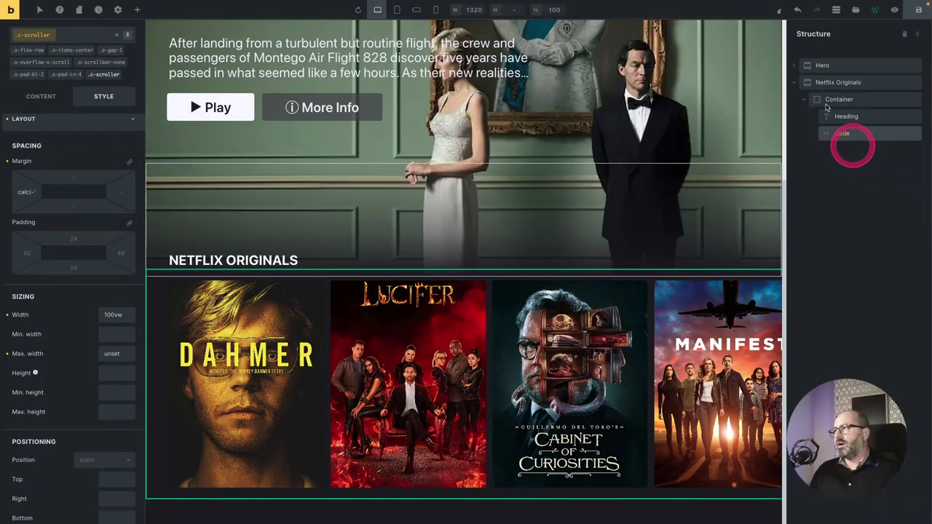
{"action": "left_click", "coordinate": [794, 83]}
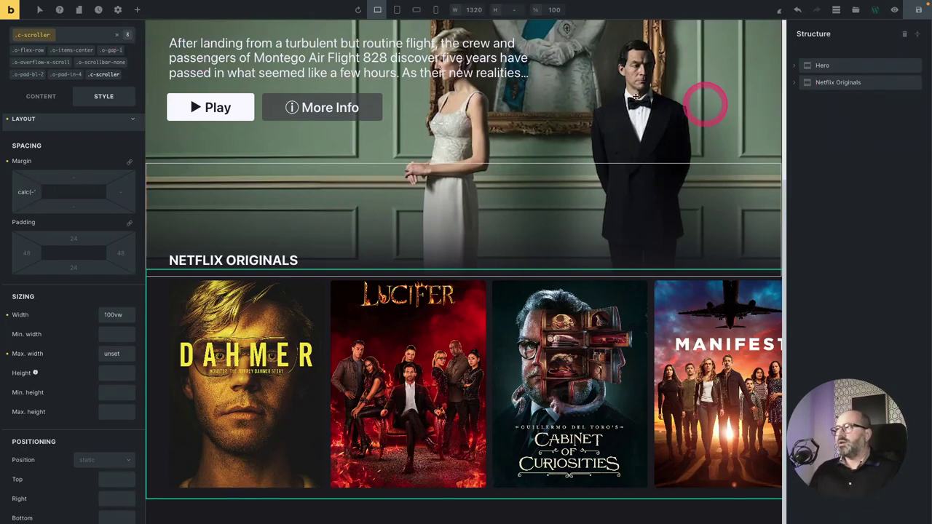
{"action": "left_click", "coordinate": [138, 11]}
{"action": "type", "text": "code"}
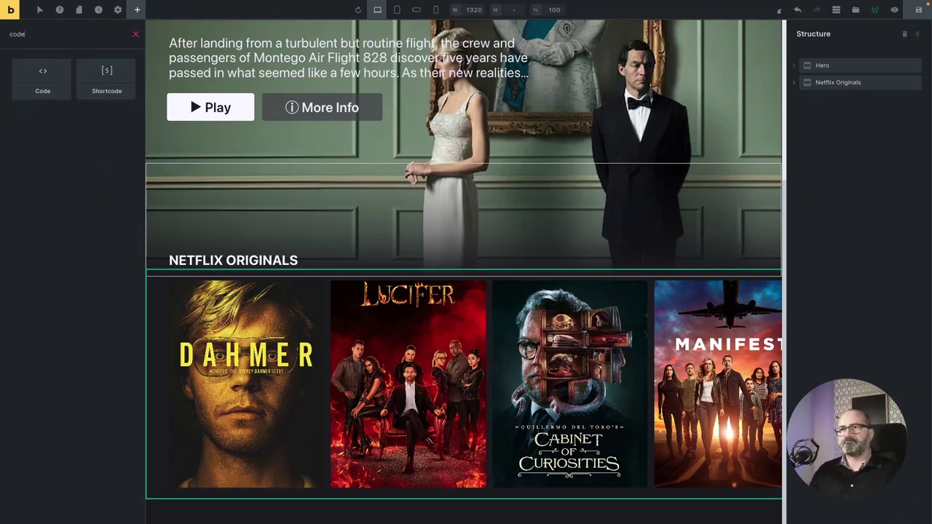
{"action": "left_click", "coordinate": [41, 81]}
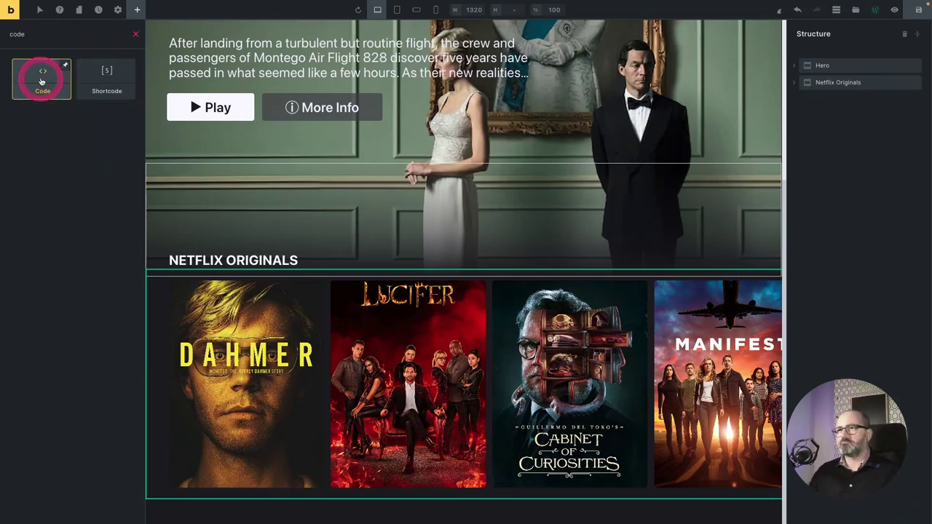
{"action": "left_click_drag", "start_coordinate": [841, 138], "coordinate": [827, 67]}
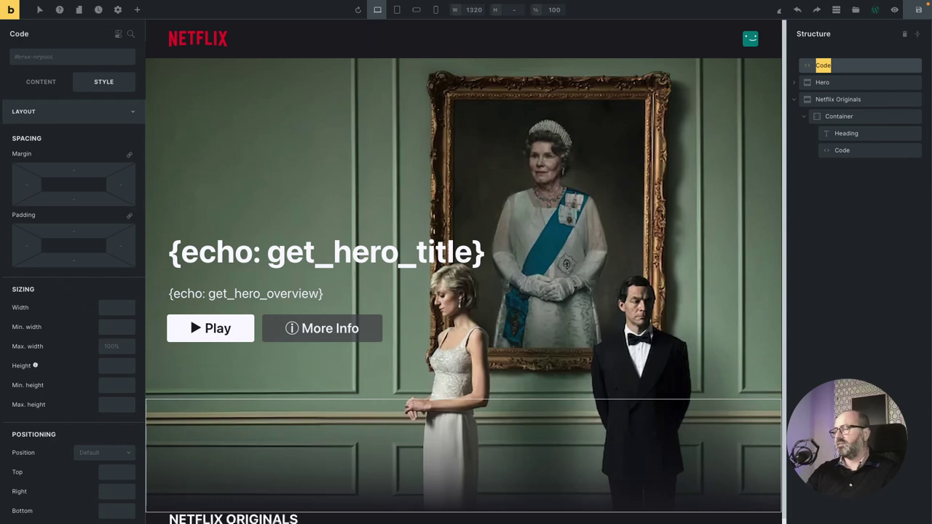
Delete the sample h1 heading line from the Code element's editor.
{"action": "left_click", "coordinate": [200, 179]}
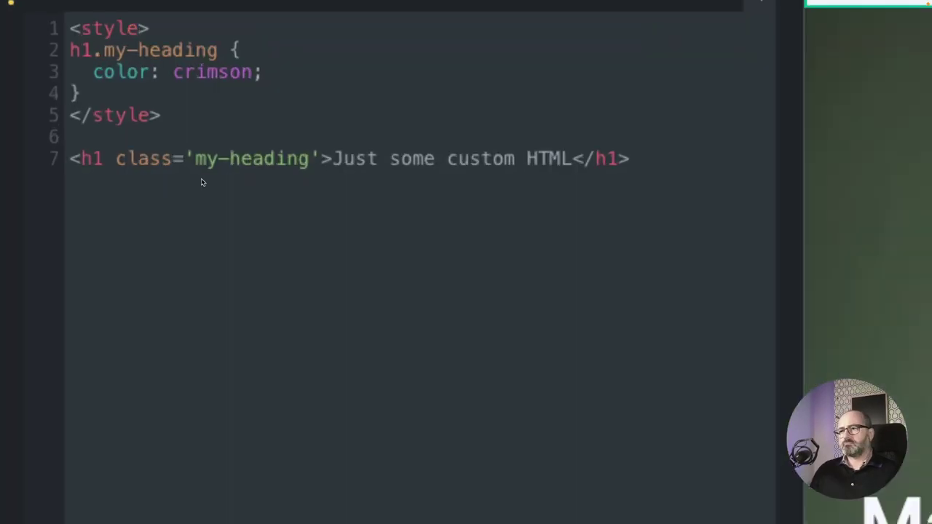
{"action": "left_click", "coordinate": [200, 179]}
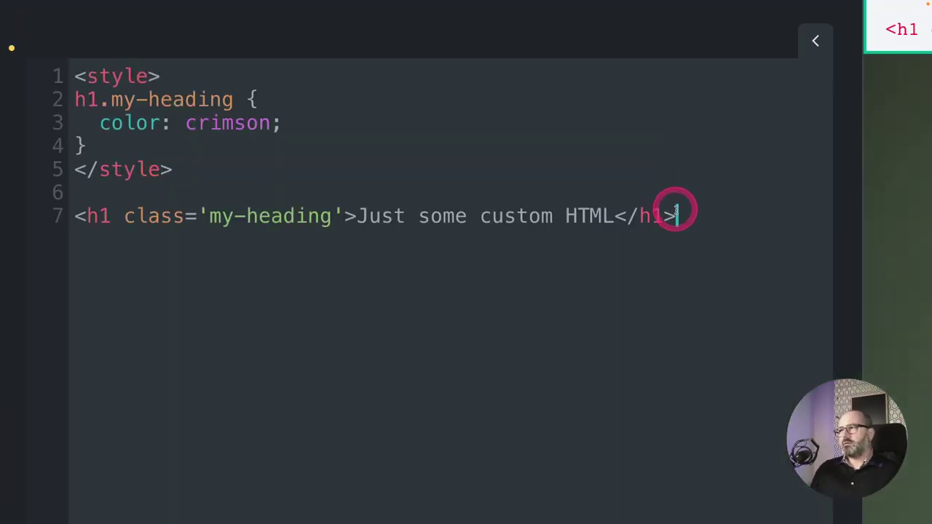
{"action": "left_click_drag", "start_coordinate": [676, 157], "coordinate": [123, 142]}
{"action": "left_click_drag", "start_coordinate": [123, 200], "coordinate": [75, 191]}
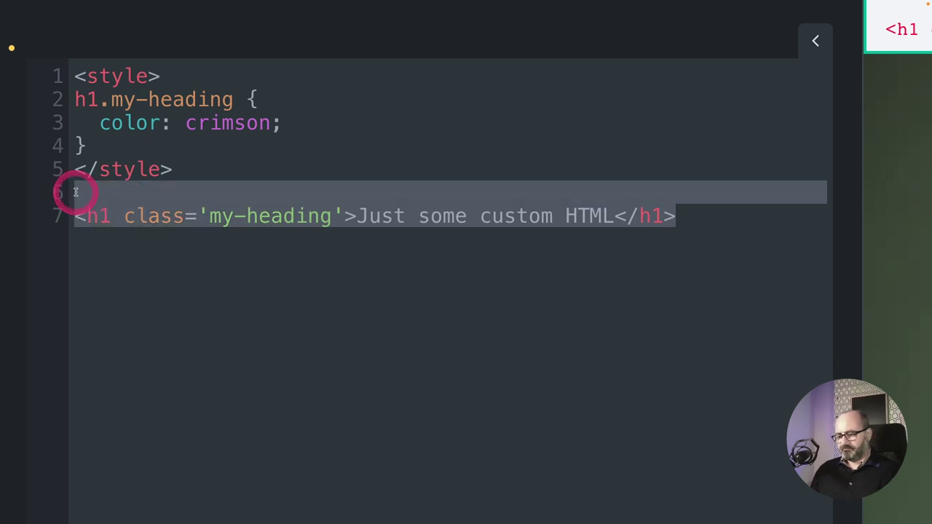
{"action": "key", "text": "BackSpace"}
{"action": "left_click", "coordinate": [137, 193]}
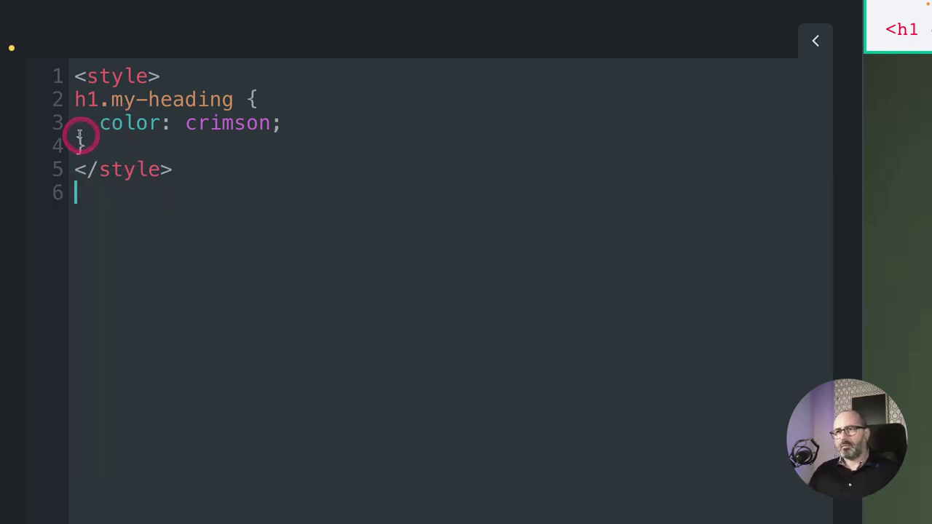
Delete the crimson h1.my-heading CSS rule, leaving an empty style block.
{"action": "left_click", "coordinate": [65, 98]}
{"action": "key", "text": "shift+Down"}
{"action": "key", "text": "shift+Down"}
{"action": "key", "text": "shift+End"}
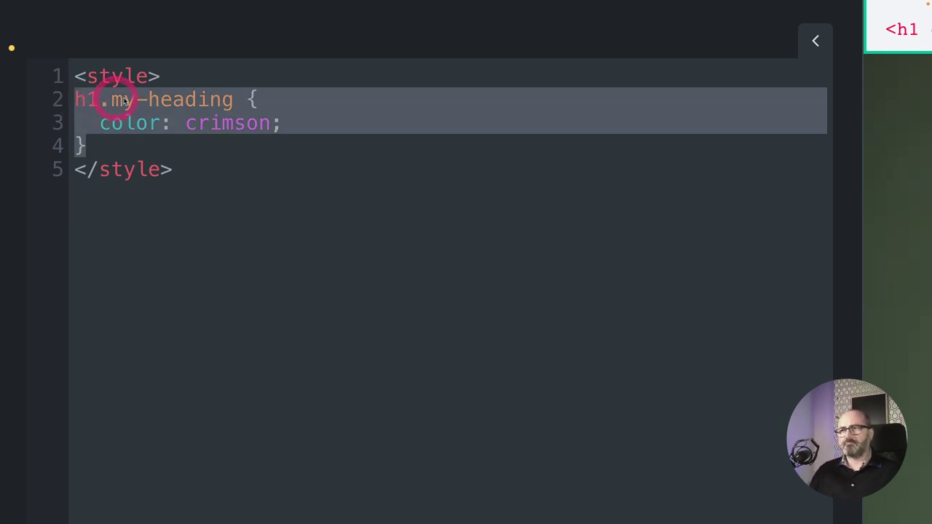
{"action": "key", "text": "BackSpace"}
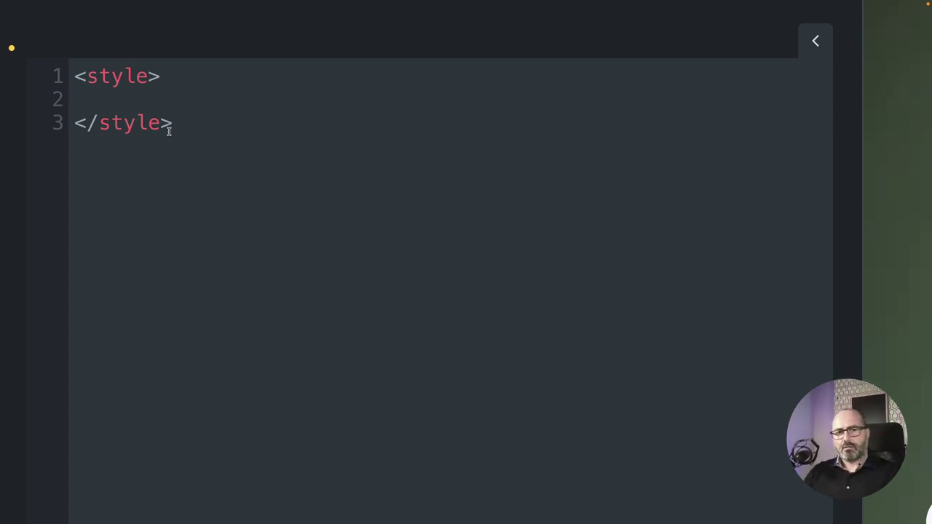
Add a rule giving img.o-widescreen and img.o-portrait a 'transition: scale 0.45s'.
{"action": "key", "text": "Tab"}
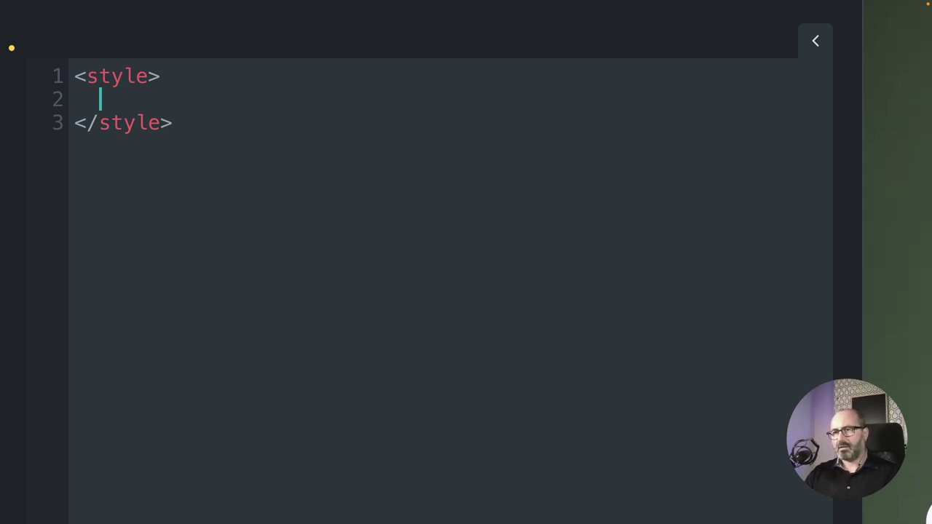
{"action": "type", "text": "img"}
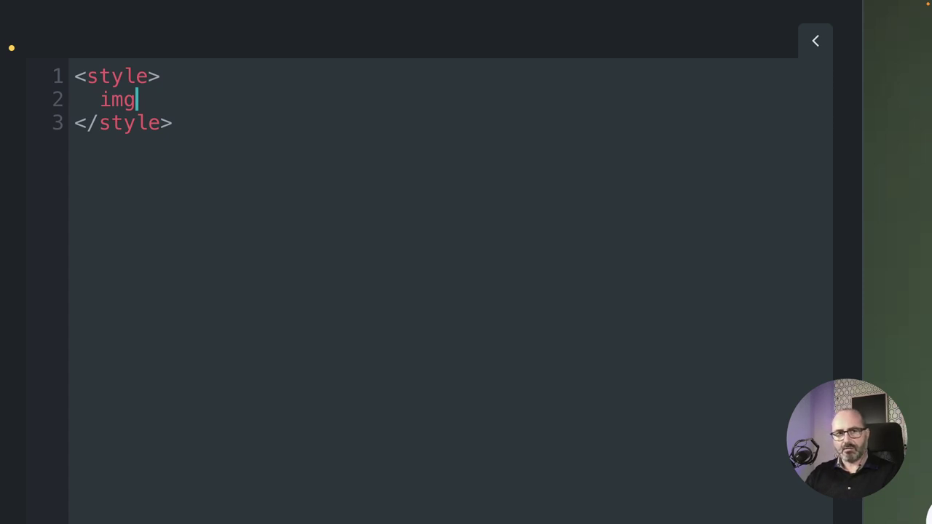
{"action": "type", "text": "."}
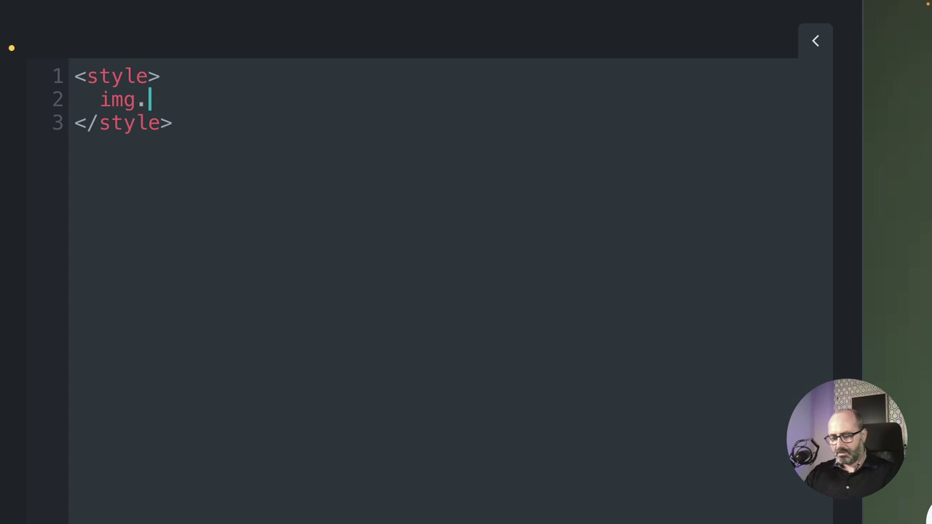
{"action": "type", "text": "o-widescreen,"}
{"action": "key", "text": "Return"}
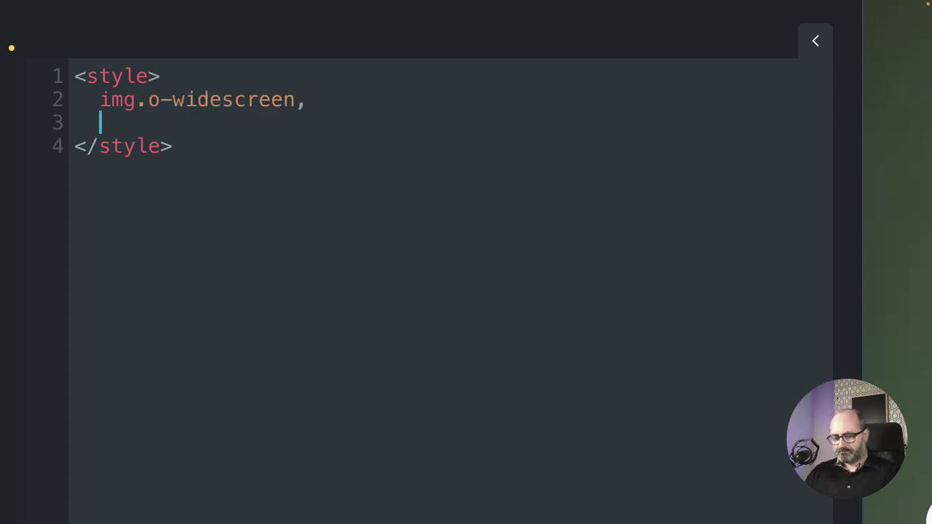
{"action": "type", "text": "img"}
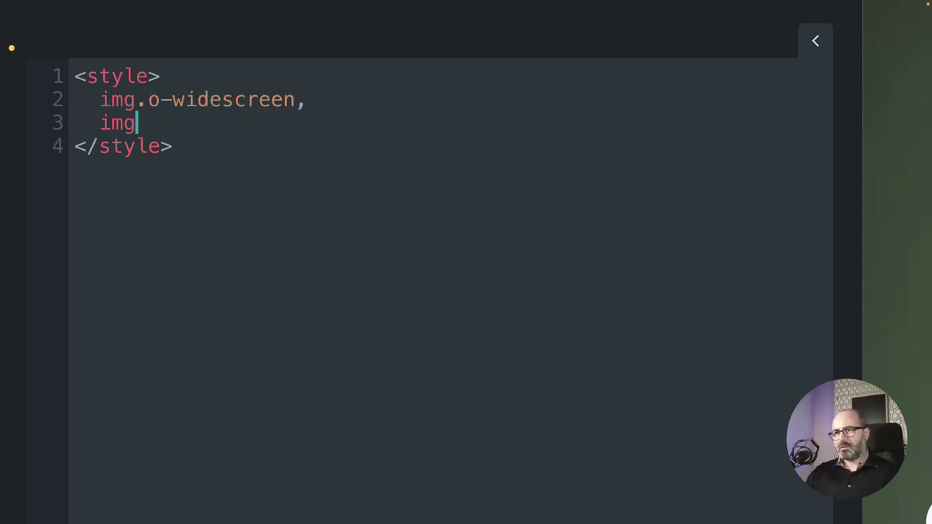
{"action": "type", "text": "."}
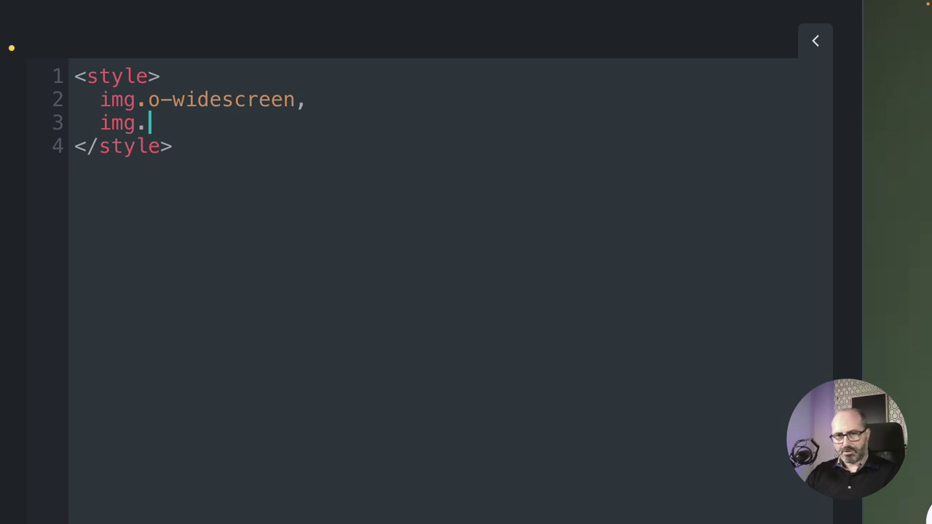
{"action": "type", "text": "o-portrait"}
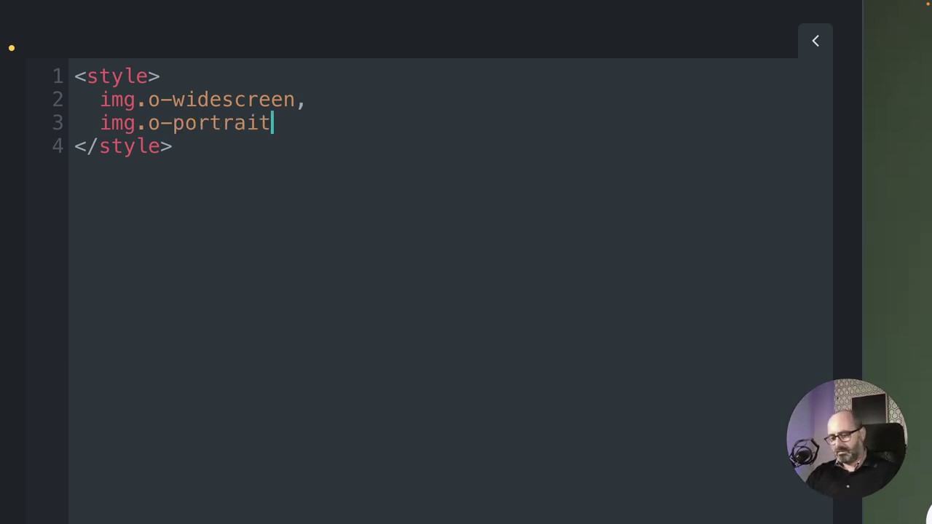
{"action": "type", "text": " {}"}
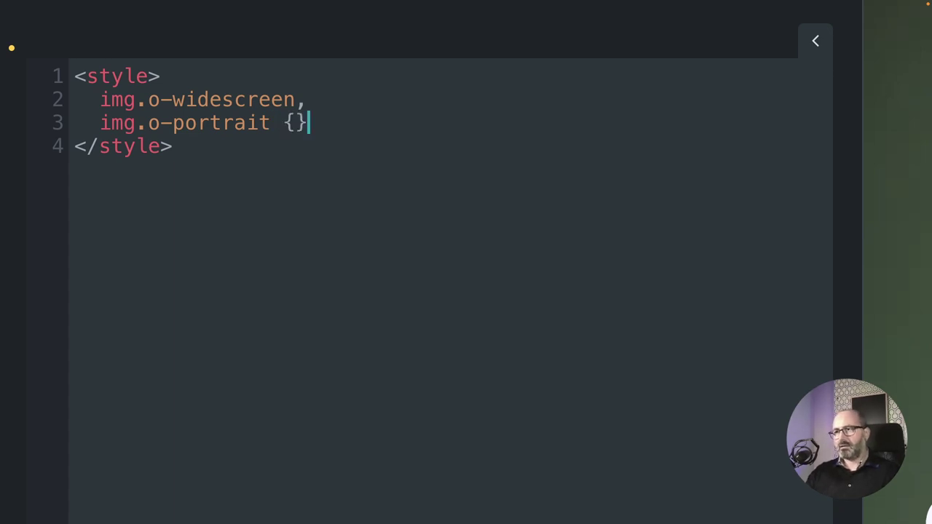
{"action": "key", "text": "Left"}
{"action": "key", "text": "Return"}
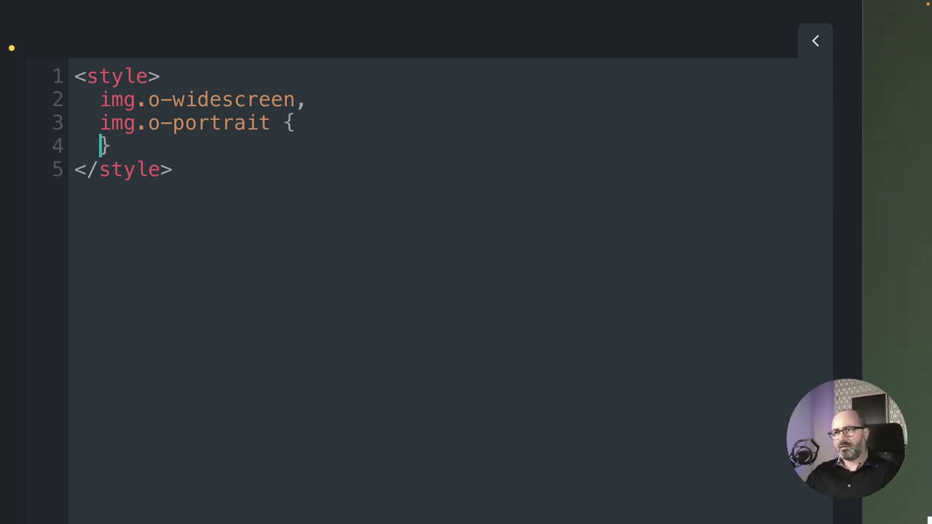
{"action": "key", "text": "Return"}
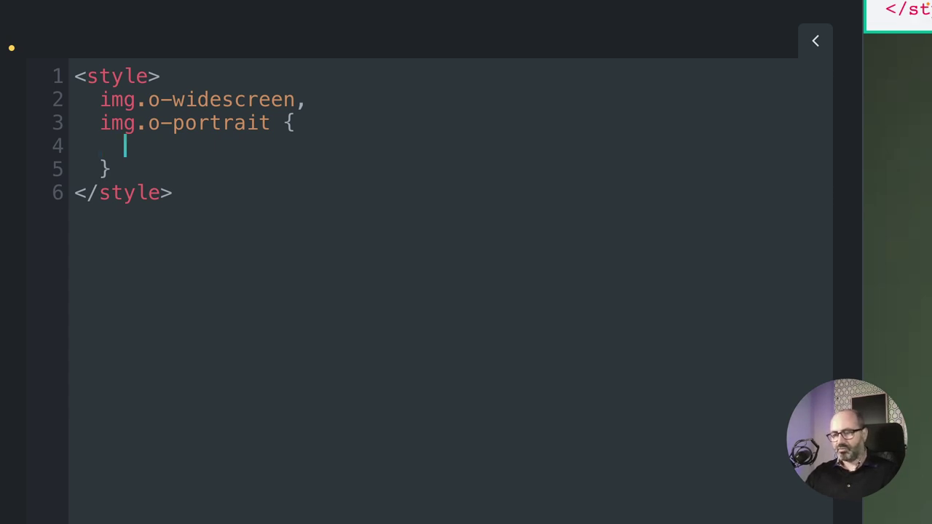
{"action": "type", "text": "transition: scale"}
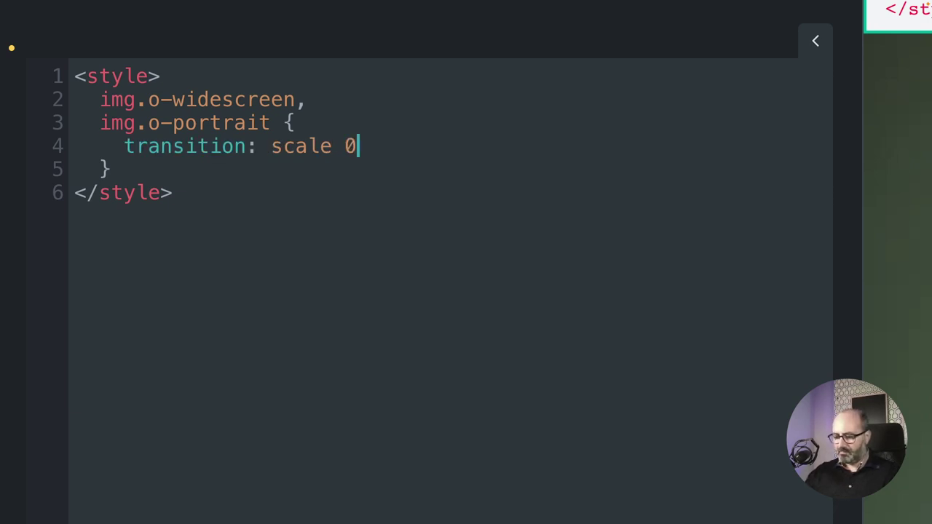
{"action": "type", "text": "0"}
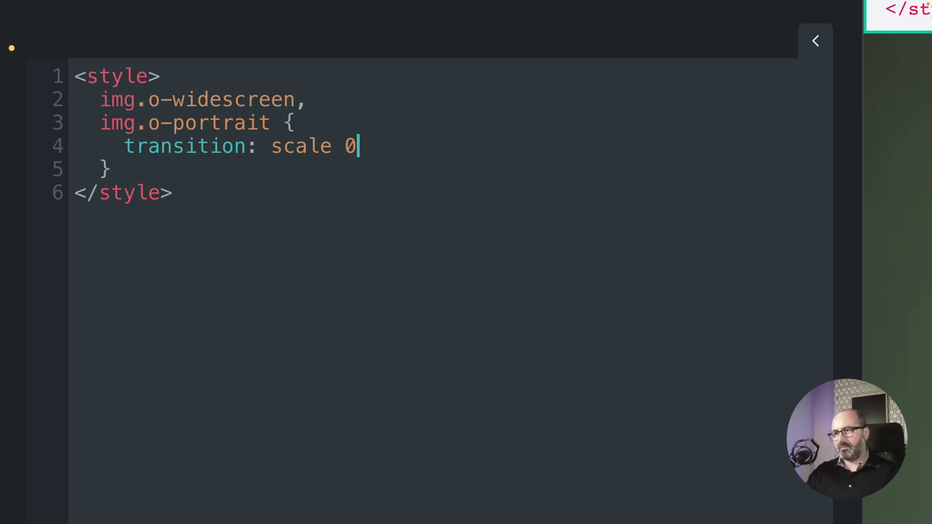
{"action": "type", "text": ".45s;"}
Add an img.o-widescreen:hover rule scaling the image to 1.08.
{"action": "left_click_drag", "start_coordinate": [100, 100], "coordinate": [277, 108]}
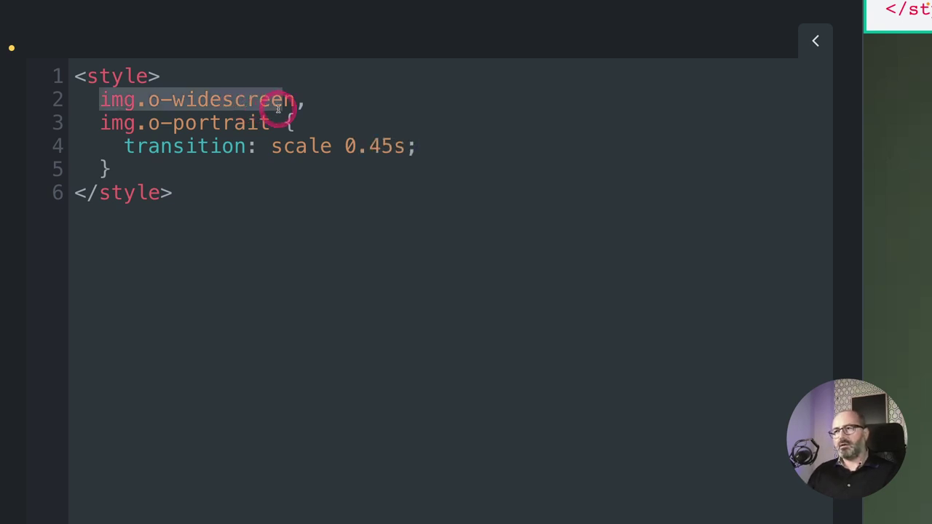
{"action": "left_click", "coordinate": [179, 171]}
{"action": "key", "text": "Return"}
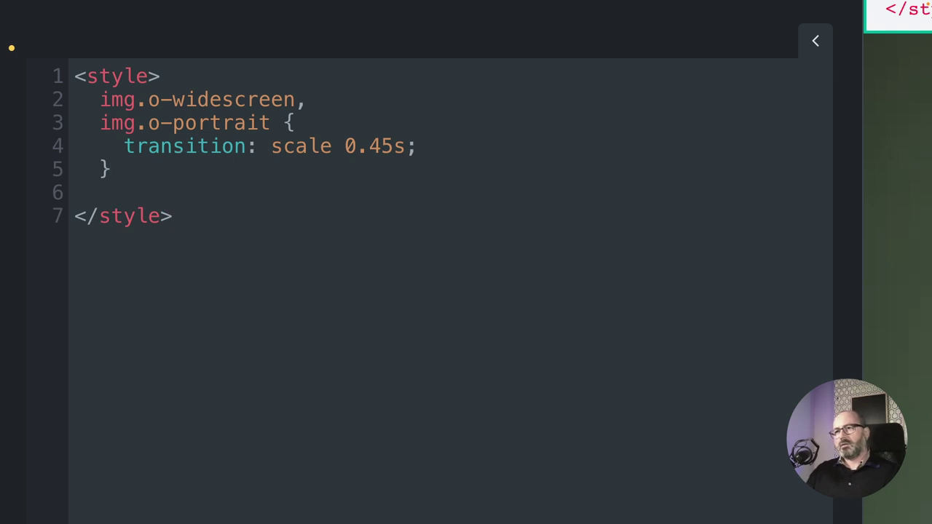
{"action": "type", "text": "img.o-widescreen"}
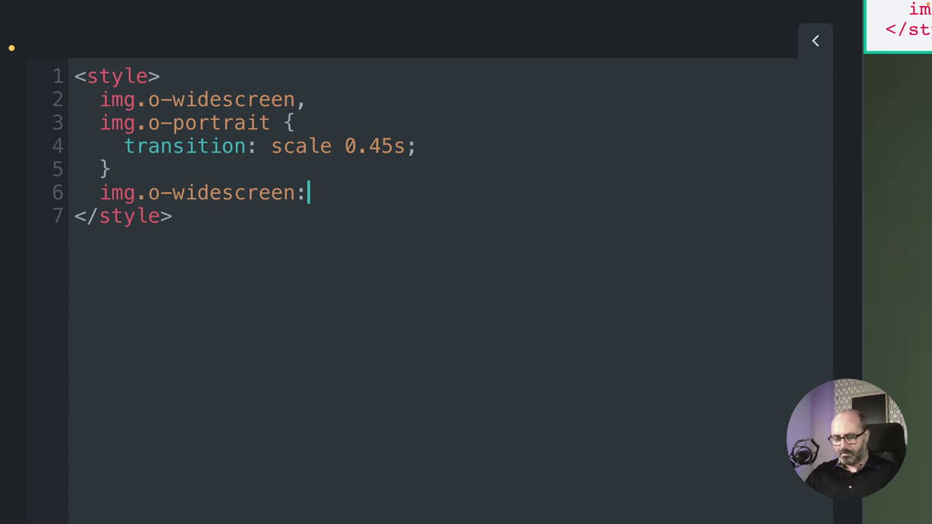
{"action": "type", "text": ":hover {"}
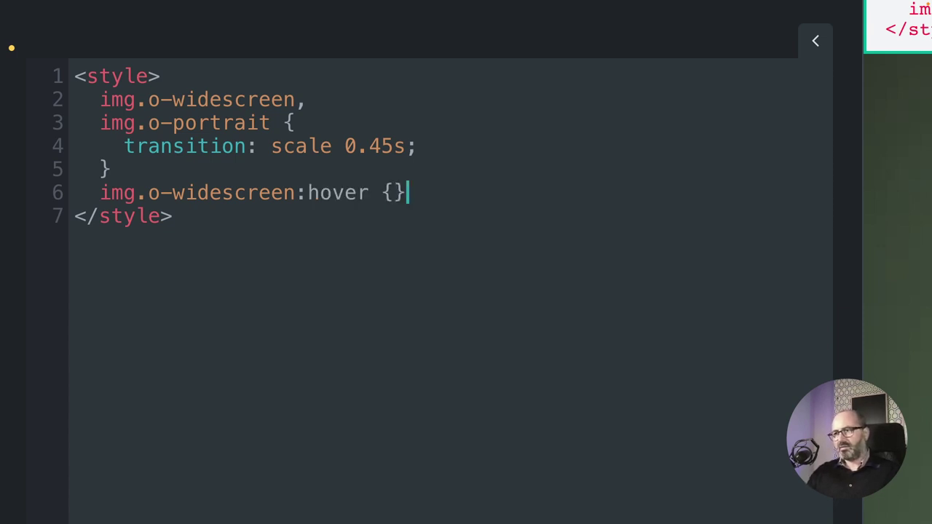
{"action": "key", "text": "Left"}
{"action": "key", "text": "Return"}
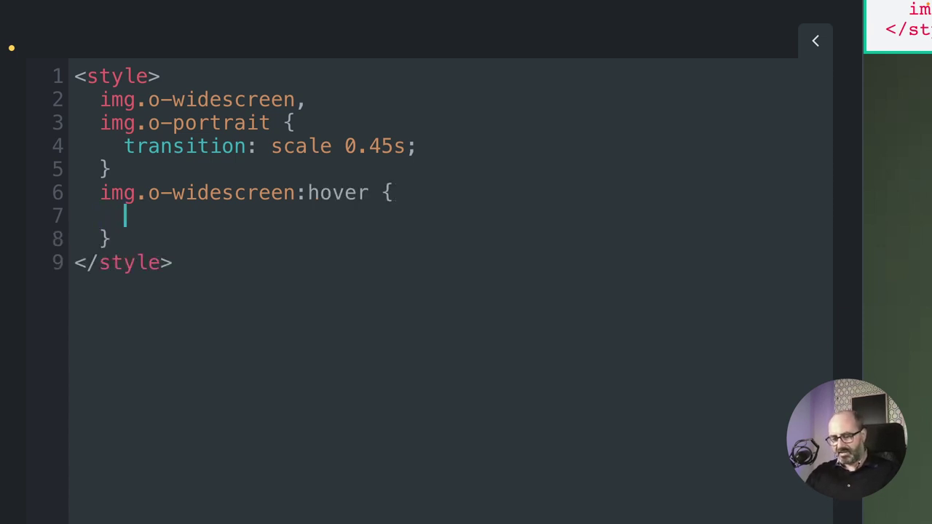
{"action": "type", "text": "scale: 1.08"}
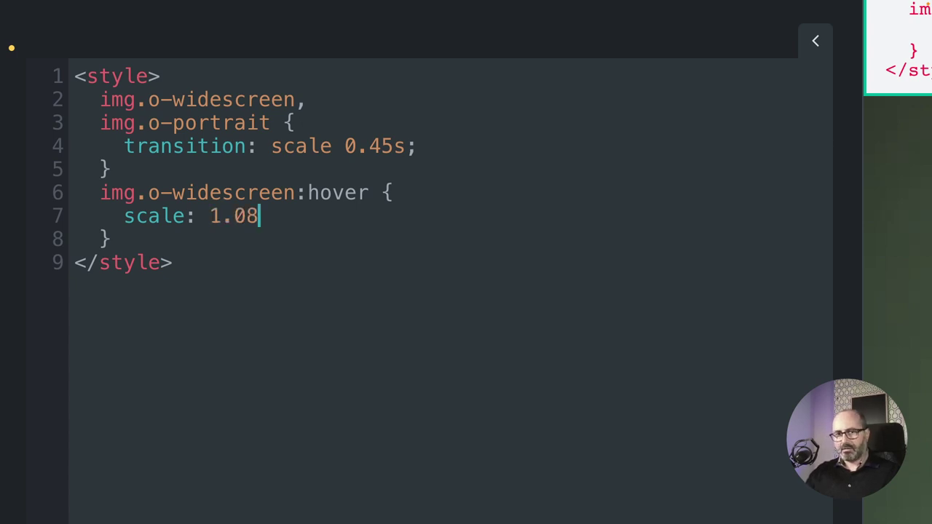
{"action": "type", "text": ";"}
Duplicate the hover rule as img.o-portrait:hover with scale 1.09.
{"action": "left_click_drag", "start_coordinate": [121, 240], "coordinate": [100, 195]}
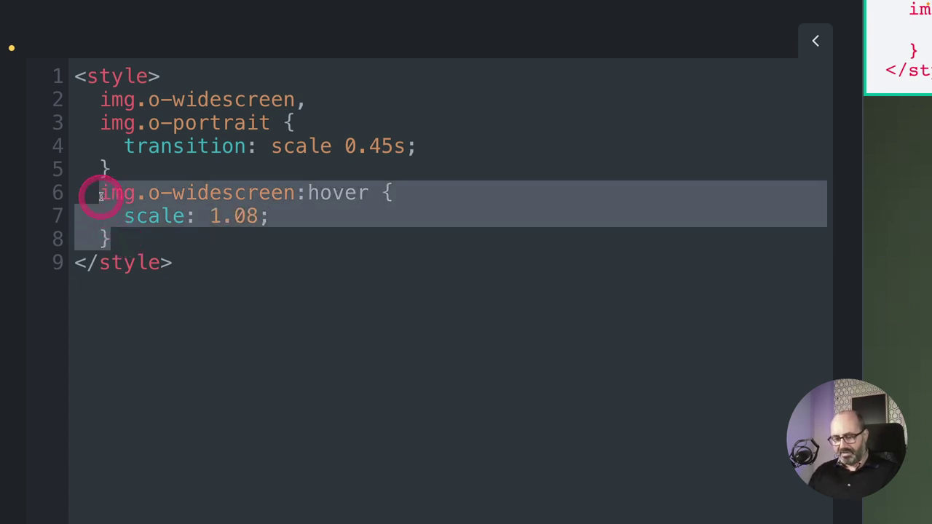
{"action": "key", "text": "shift+alt+Down"}
{"action": "double_click", "coordinate": [210, 123]}
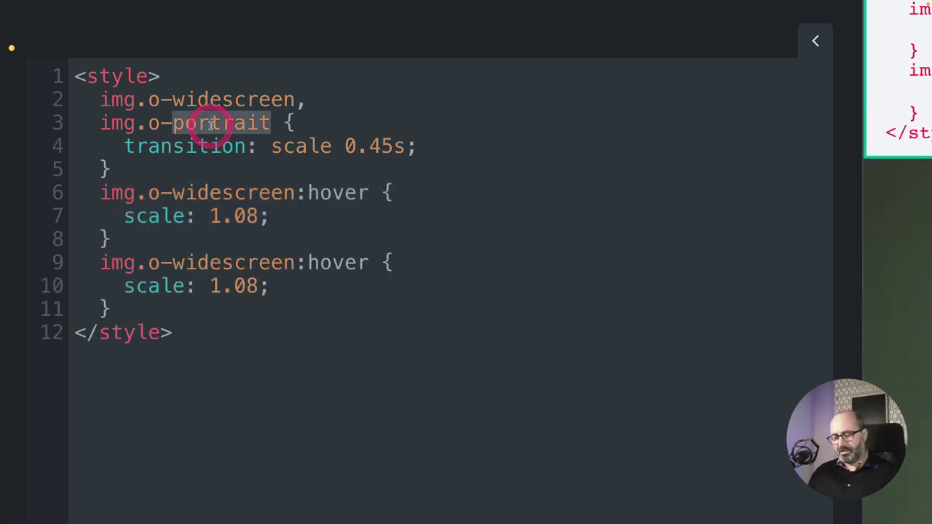
{"action": "key", "text": "ctrl+c"}
{"action": "double_click", "coordinate": [223, 263]}
{"action": "key", "text": "ctrl+v"}
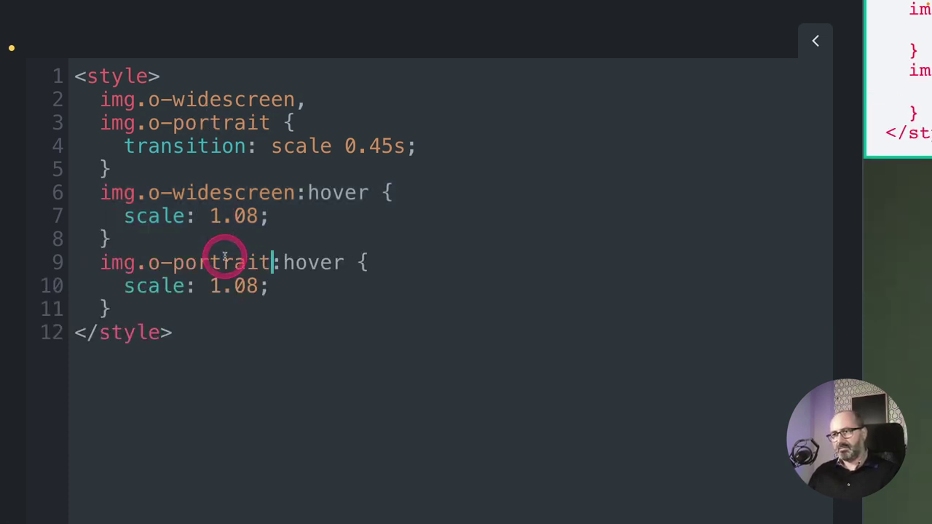
{"action": "left_click", "coordinate": [249, 287]}
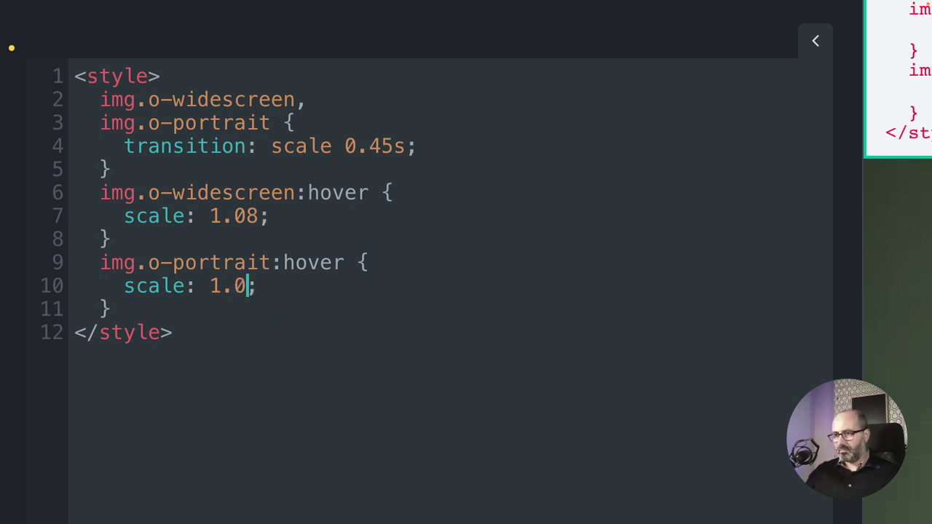
{"action": "type", "text": "9"}
{"action": "left_click", "coordinate": [270, 318]}
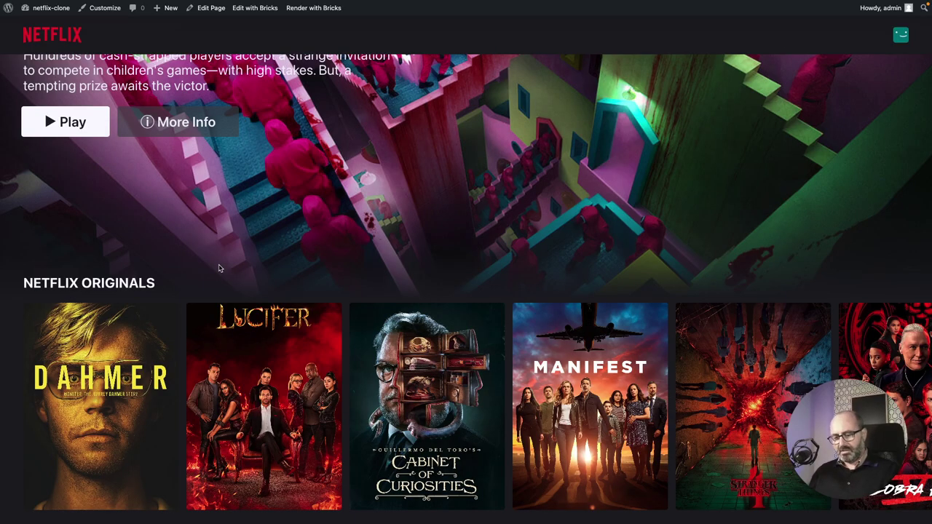
{"action": "key", "text": "ctrl+r"}
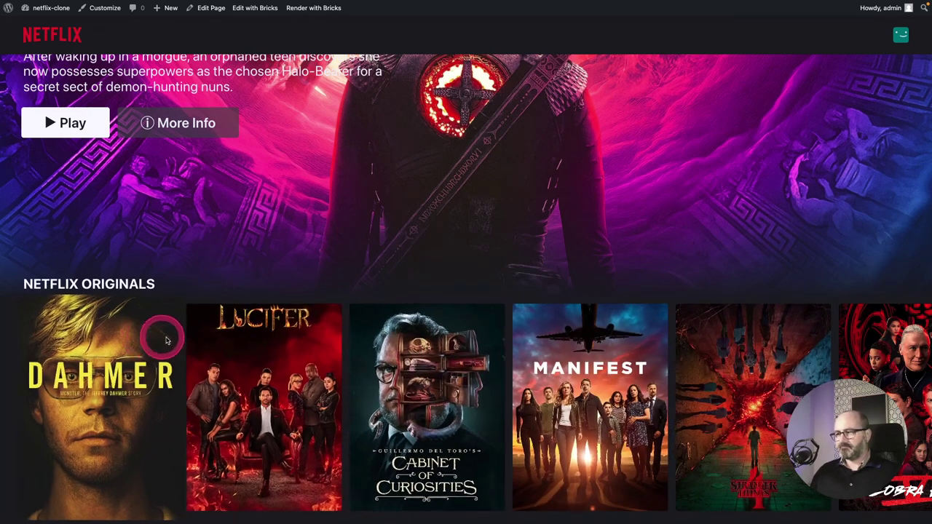
{"action": "scroll", "coordinate": [728, 371], "scroll_direction": "right", "scroll_amount": 5}
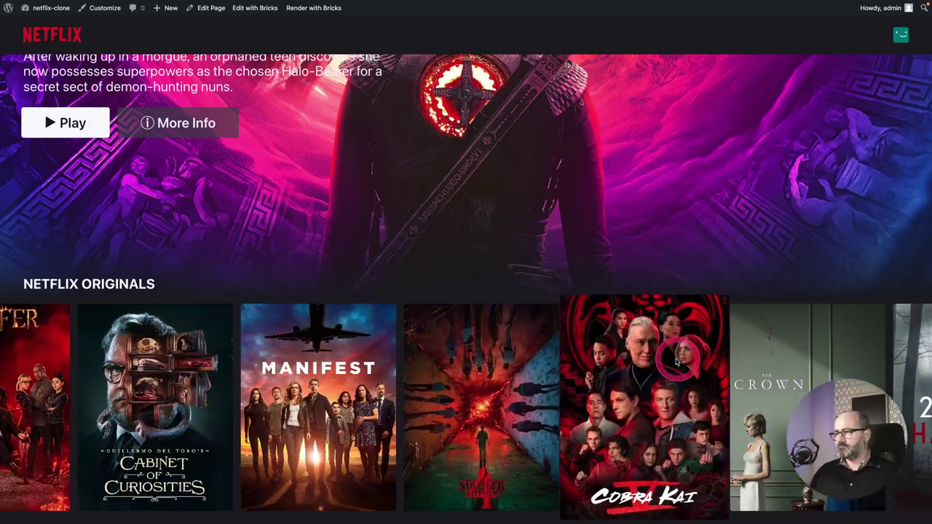
{"action": "scroll", "coordinate": [794, 372], "scroll_direction": "right", "scroll_amount": 10}
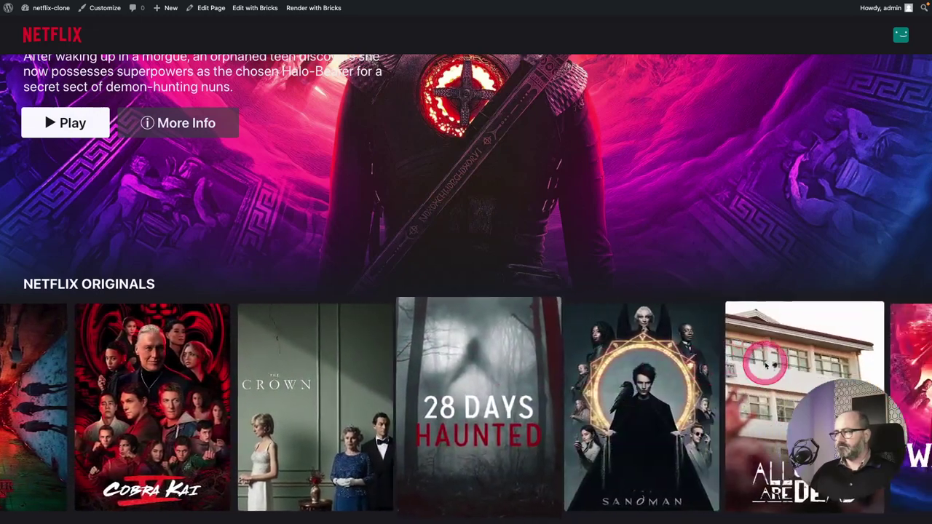
{"action": "scroll", "coordinate": [728, 364], "scroll_direction": "right", "scroll_amount": 9}
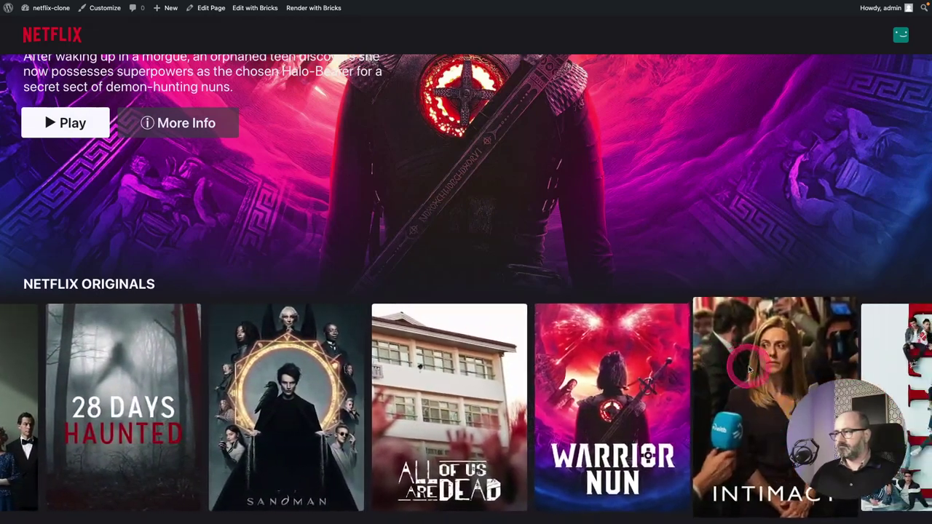
{"action": "scroll", "coordinate": [746, 368], "scroll_direction": "right", "scroll_amount": 8}
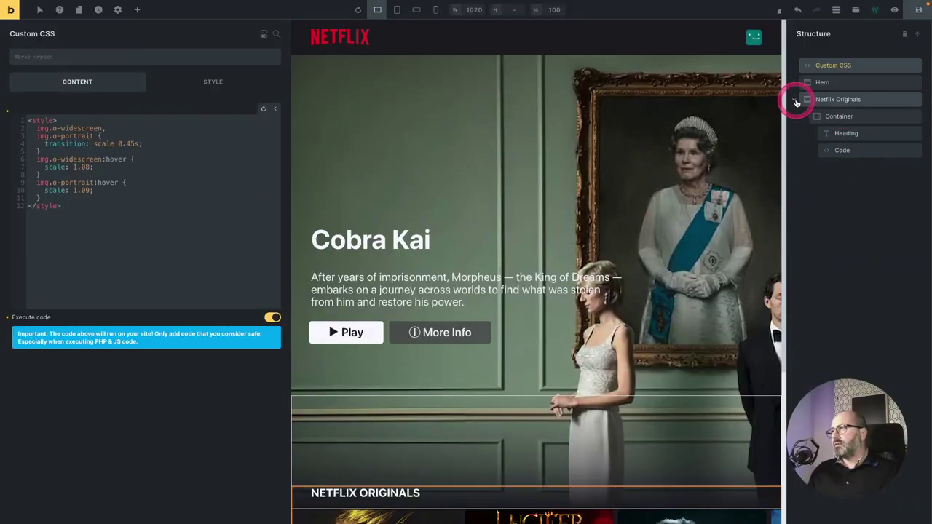
Duplicate the Netflix Originals section, name it Trending, and set its heading to 'Trending'.
{"action": "left_click", "coordinate": [795, 101]}
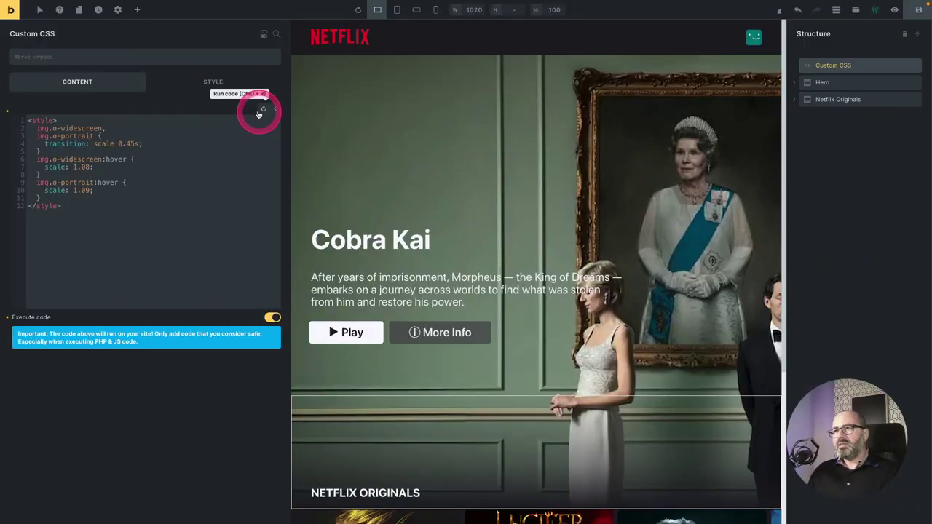
{"action": "left_click", "coordinate": [212, 83]}
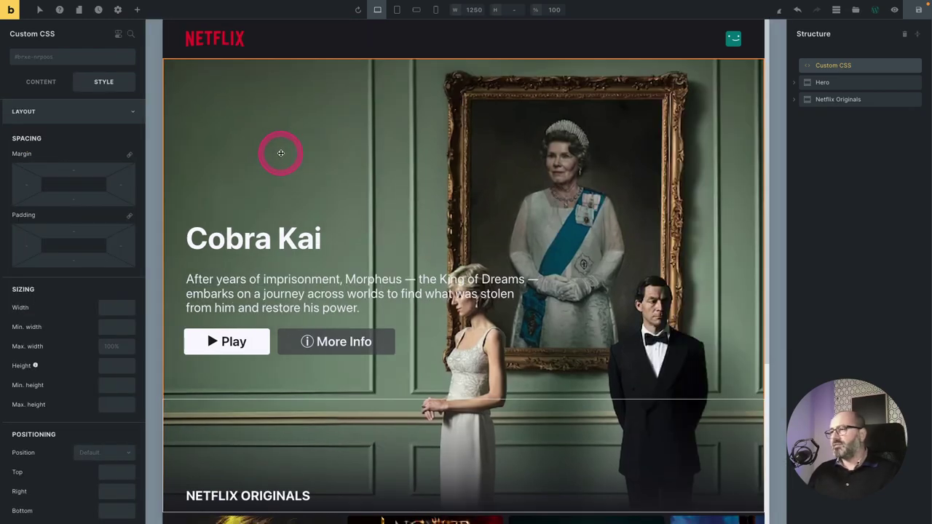
{"action": "scroll", "coordinate": [286, 218], "scroll_direction": "down", "scroll_amount": 5}
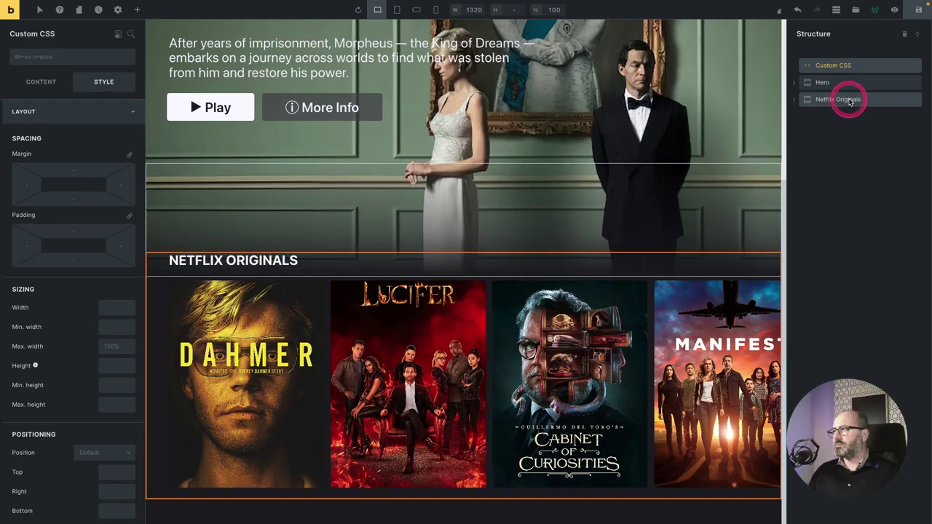
{"action": "left_click", "coordinate": [849, 101]}
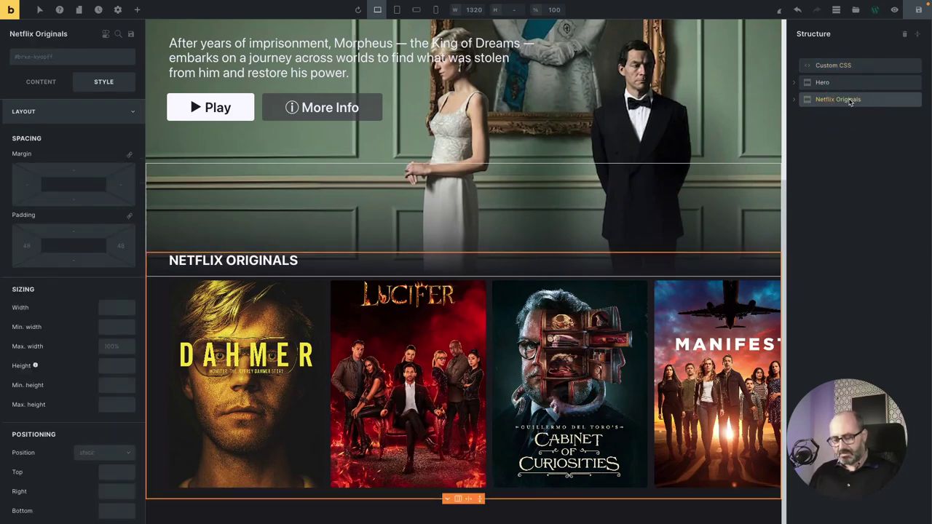
{"action": "key", "text": "ctrl+d"}
{"action": "left_click_drag", "start_coordinate": [807, 116], "coordinate": [829, 119]}
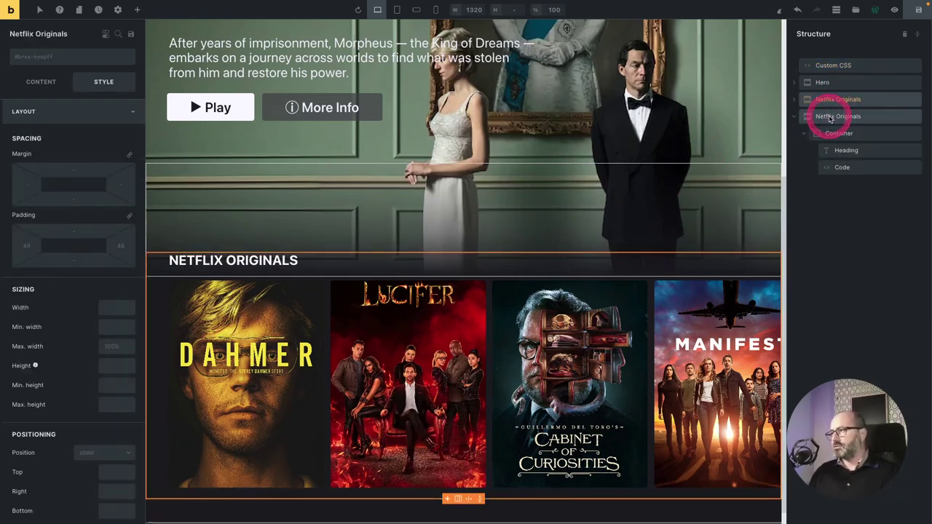
{"action": "double_click", "coordinate": [835, 116]}
{"action": "type", "text": "Trending"}
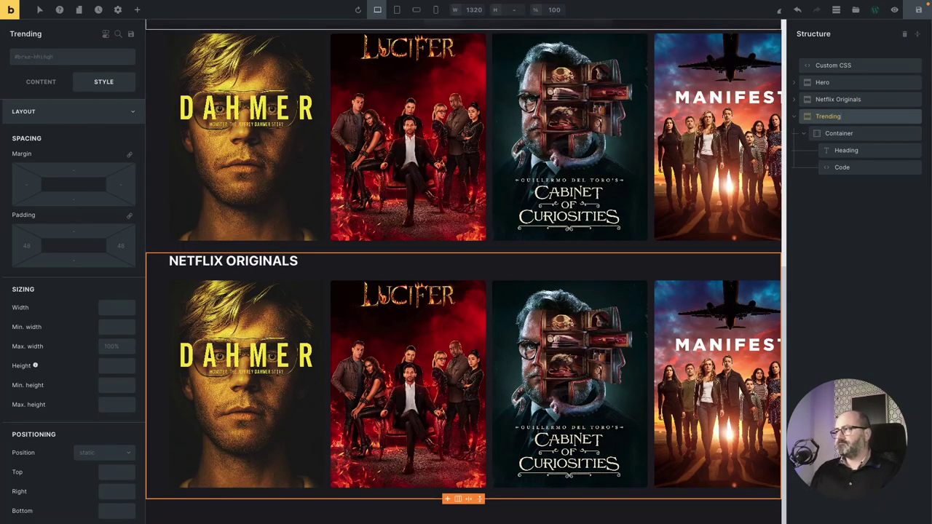
{"action": "left_click", "coordinate": [845, 150]}
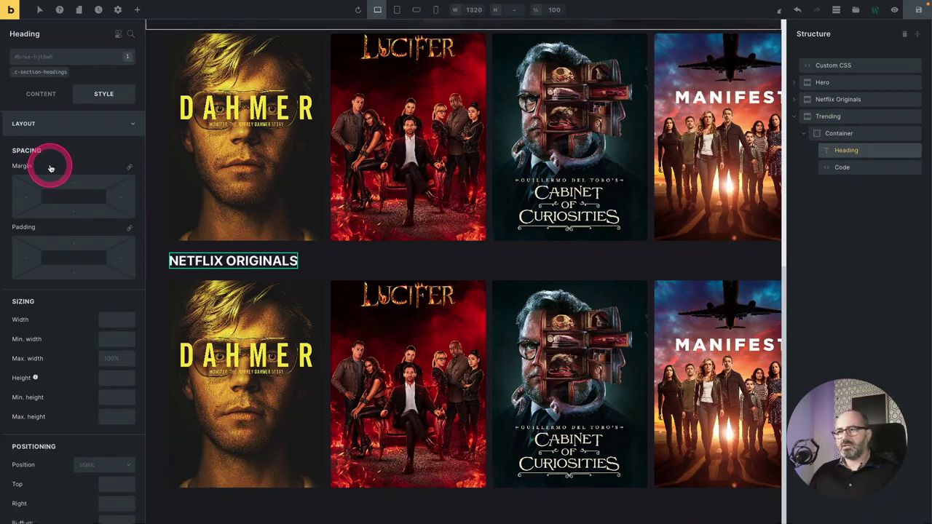
{"action": "left_click", "coordinate": [37, 96]}
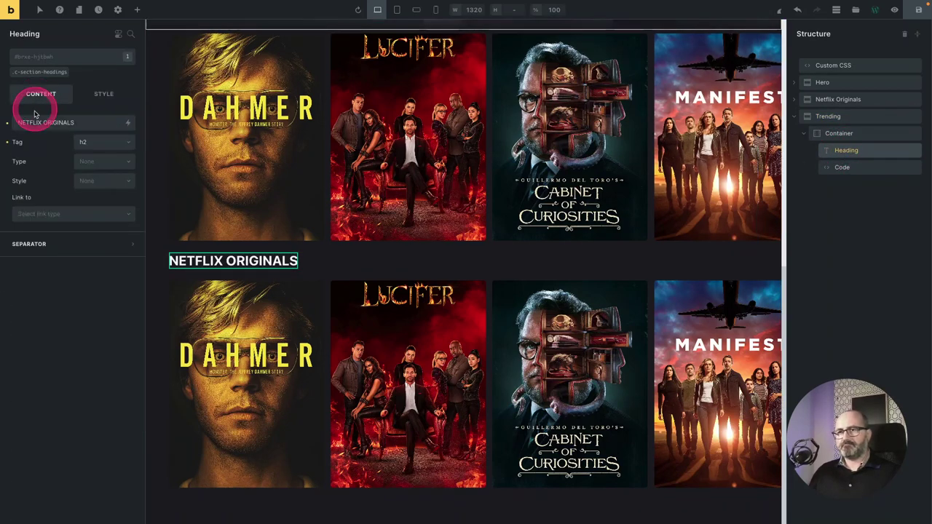
{"action": "triple_click", "coordinate": [37, 122]}
{"action": "type", "text": "Trending"}
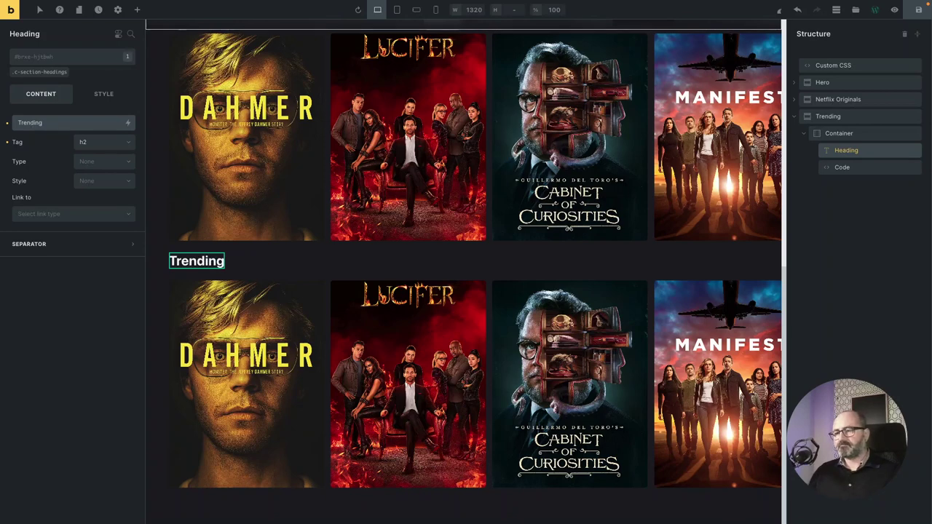
Set the Trending code's $category to 'Trending' and $image_type to 'backdrop', and run it.
{"action": "left_click", "coordinate": [843, 167]}
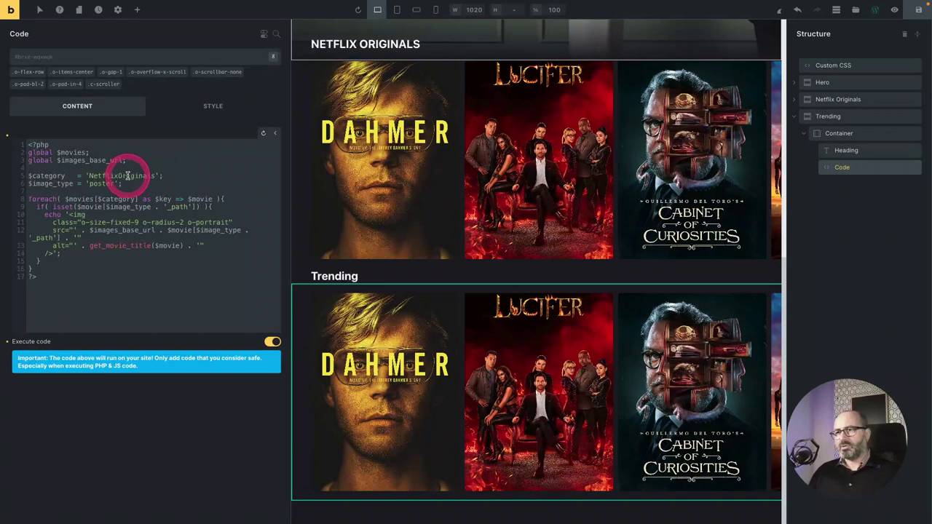
{"action": "double_click", "coordinate": [116, 176]}
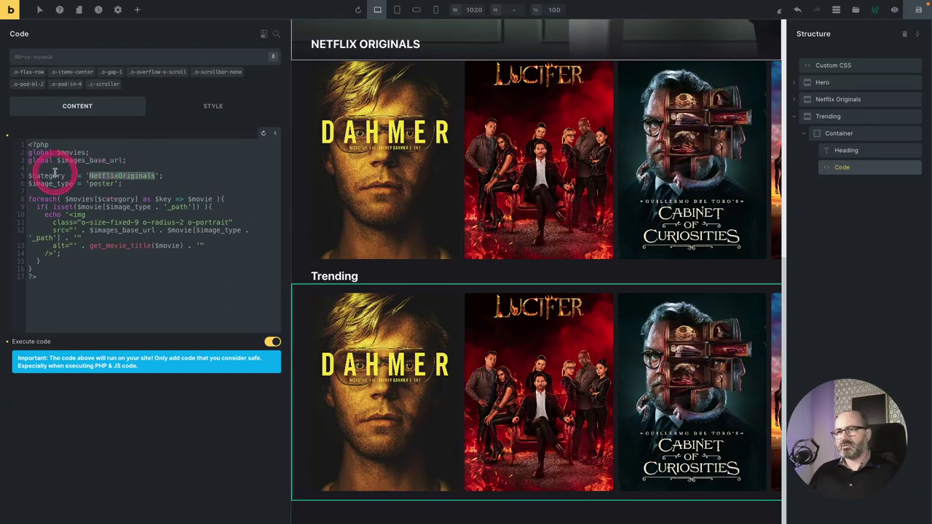
{"action": "type", "text": "Trending"}
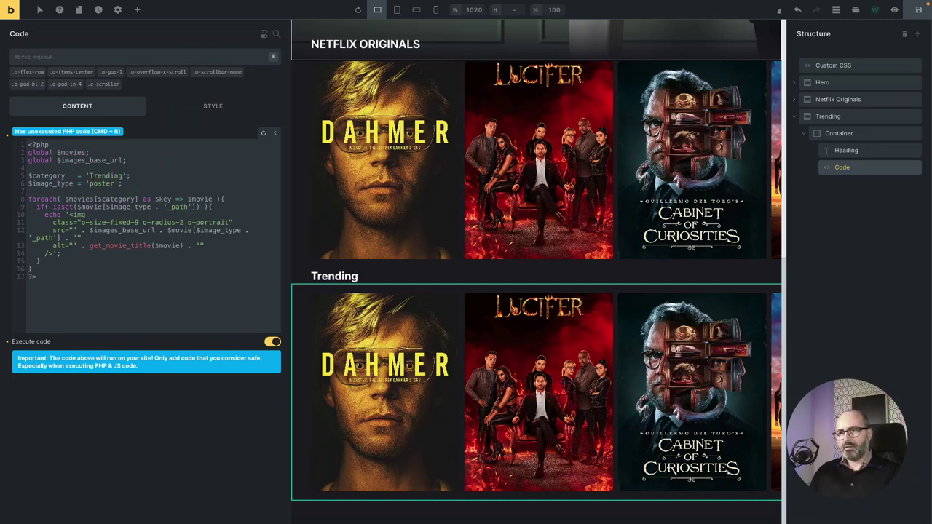
{"action": "key", "text": "super+r"}
{"action": "double_click", "coordinate": [100, 183]}
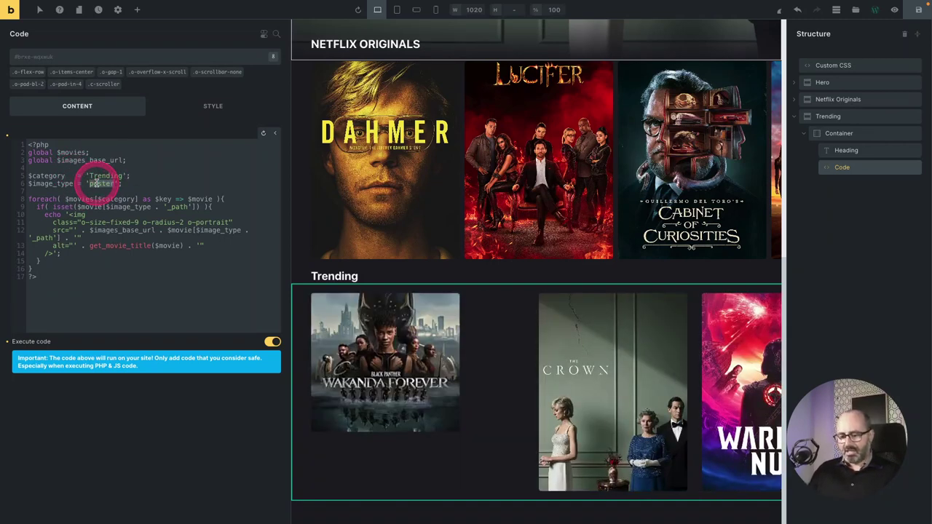
{"action": "type", "text": "backdro"}
{"action": "key", "text": "super+r"}
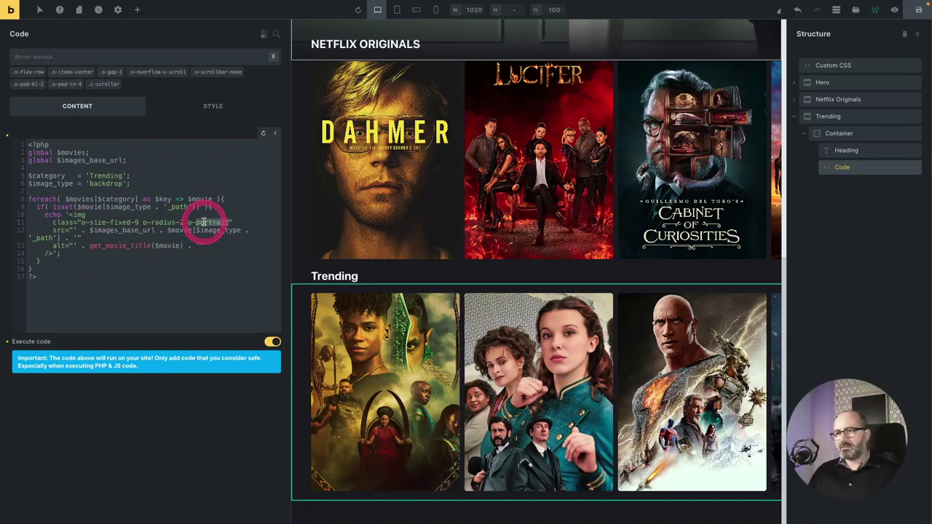
Change the Trending image class to widescreen and check the section's transform settings.
{"action": "type", "text": "widescreen"}
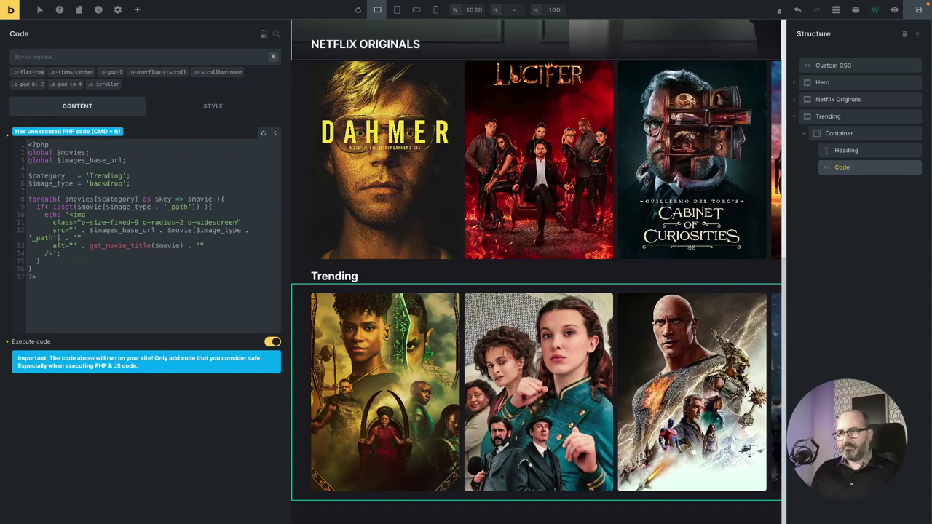
{"action": "left_click", "coordinate": [827, 115]}
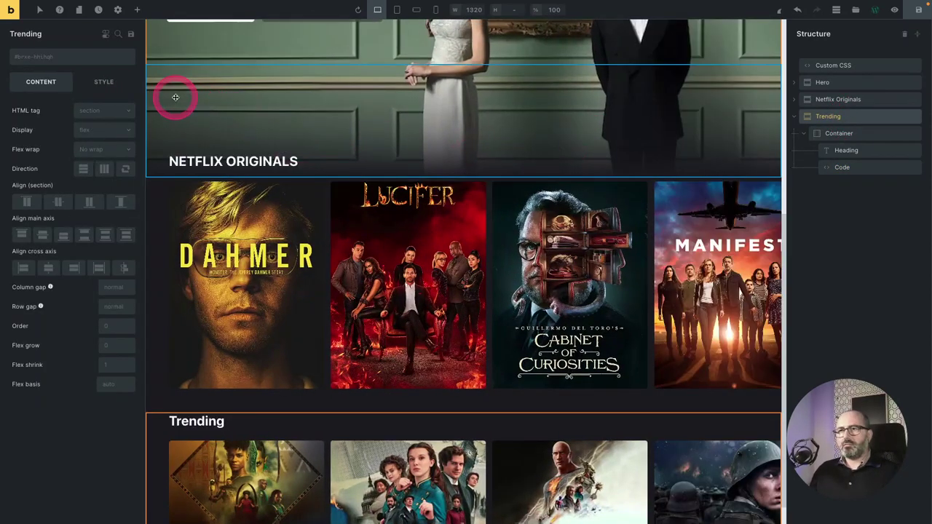
{"action": "left_click", "coordinate": [103, 82]}
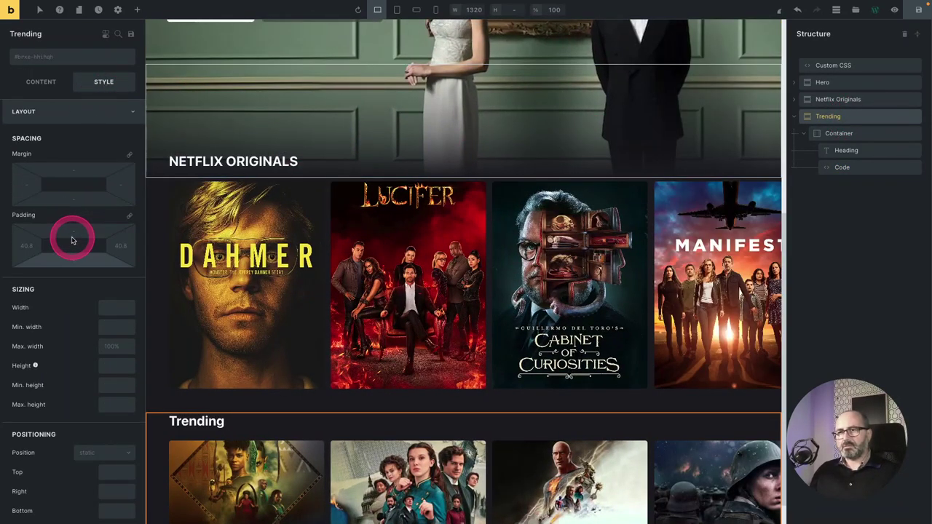
{"action": "left_click", "coordinate": [63, 259]}
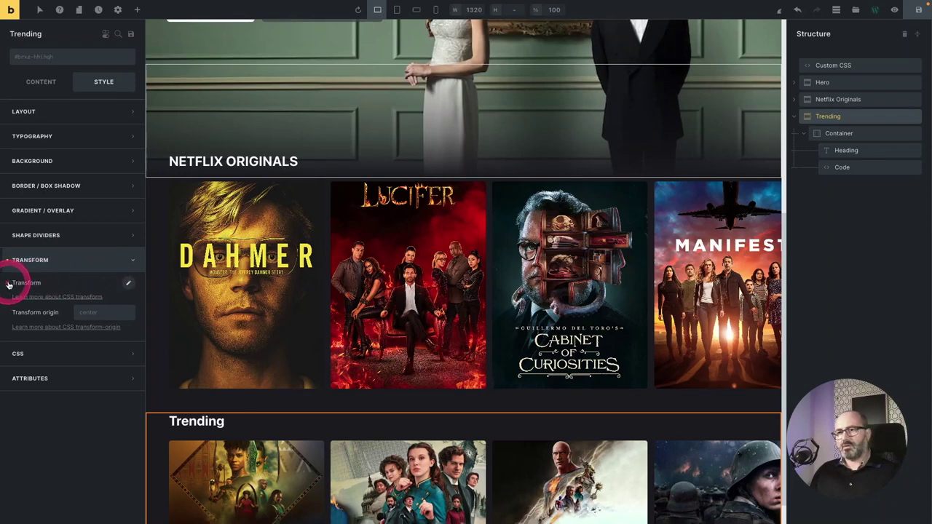
{"action": "left_click", "coordinate": [78, 261]}
{"action": "scroll", "coordinate": [499, 312], "scroll_direction": "down", "scroll_amount": 1}
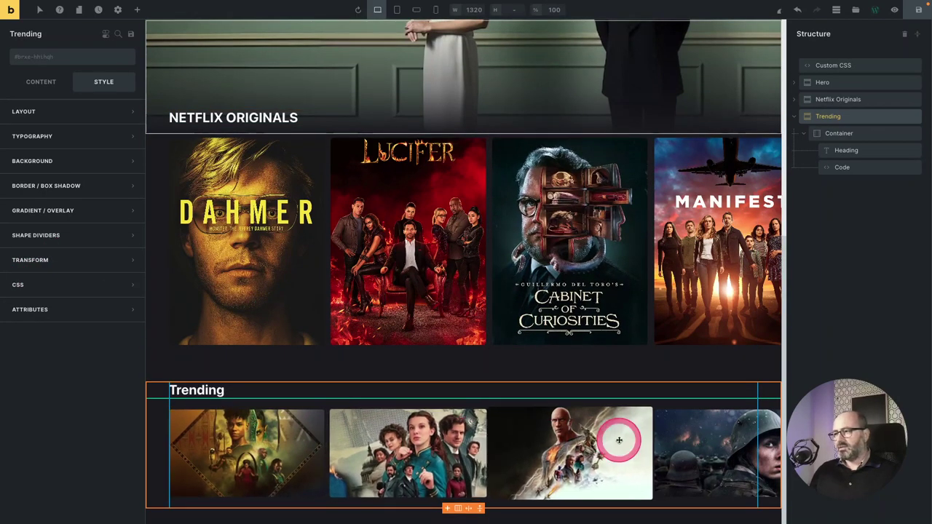
Duplicate the Trending section and retitle the copy's heading 'Top Rated'.
{"action": "left_click", "coordinate": [795, 117]}
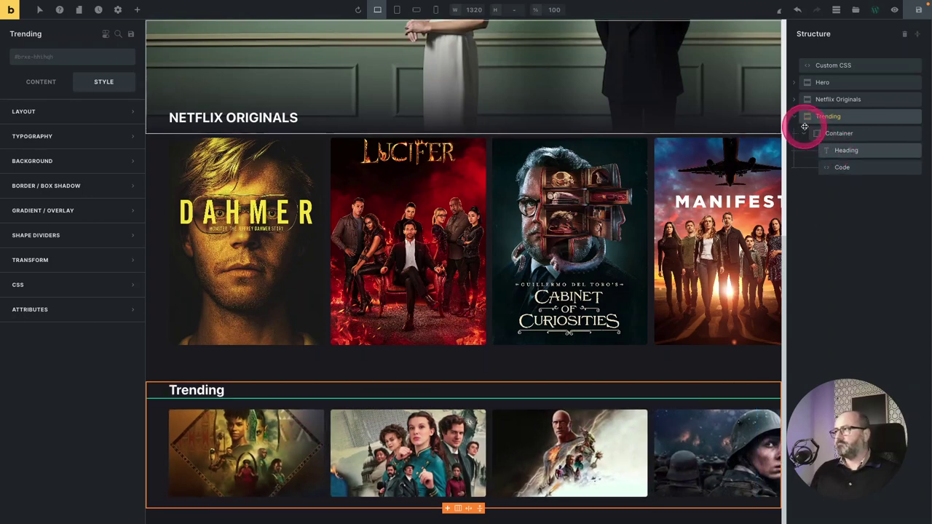
{"action": "right_click", "coordinate": [830, 119]}
{"action": "left_click", "coordinate": [836, 163]}
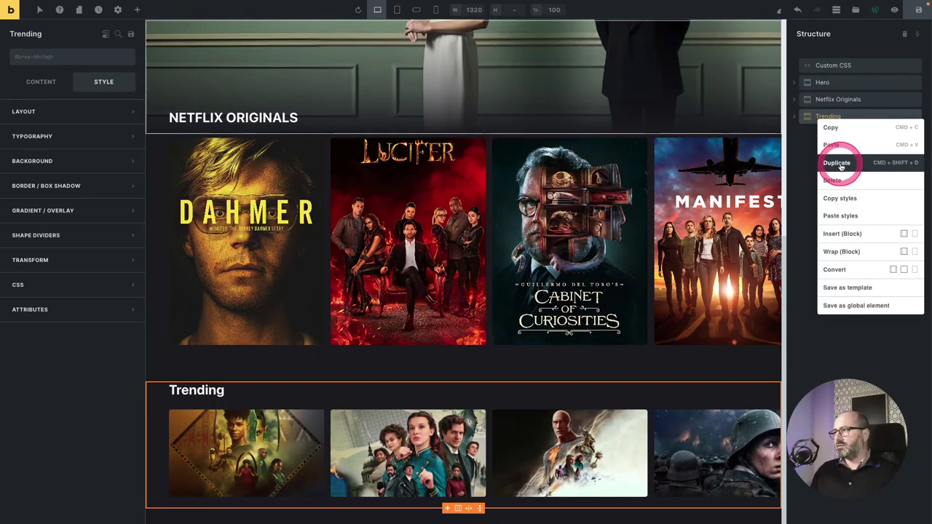
{"action": "left_click", "coordinate": [837, 167]}
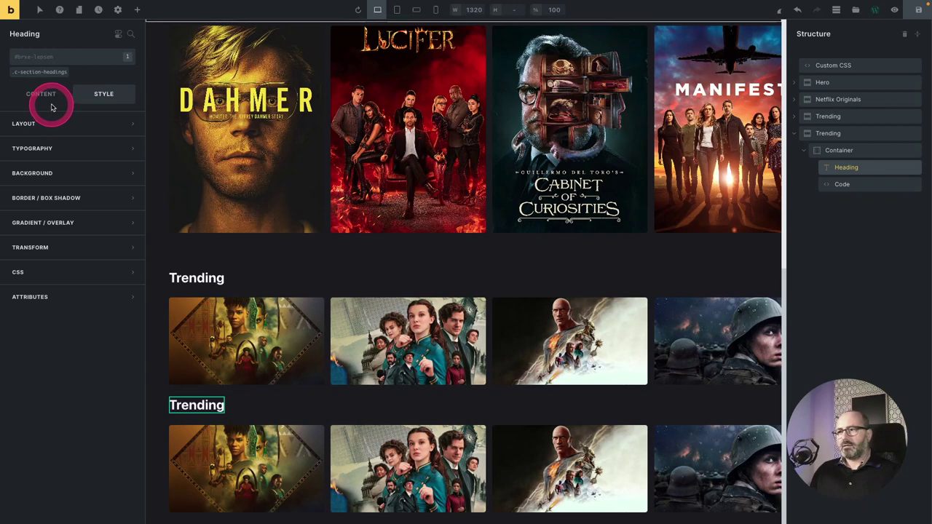
{"action": "left_click", "coordinate": [40, 96]}
{"action": "double_click", "coordinate": [32, 122]}
{"action": "type", "text": "Top Rated"}
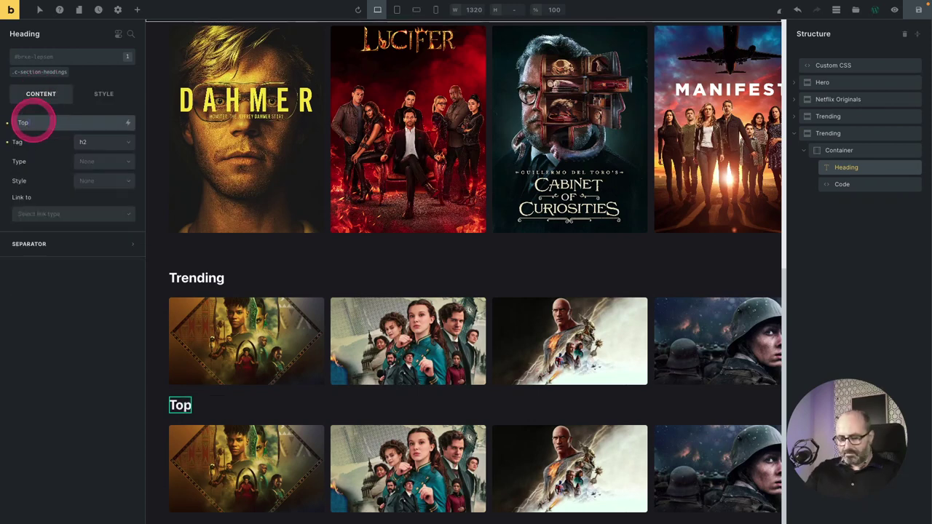
Set the copy's $category to 'TopRated', run the code, and collapse the Top Rated section.
{"action": "left_click", "coordinate": [248, 466]}
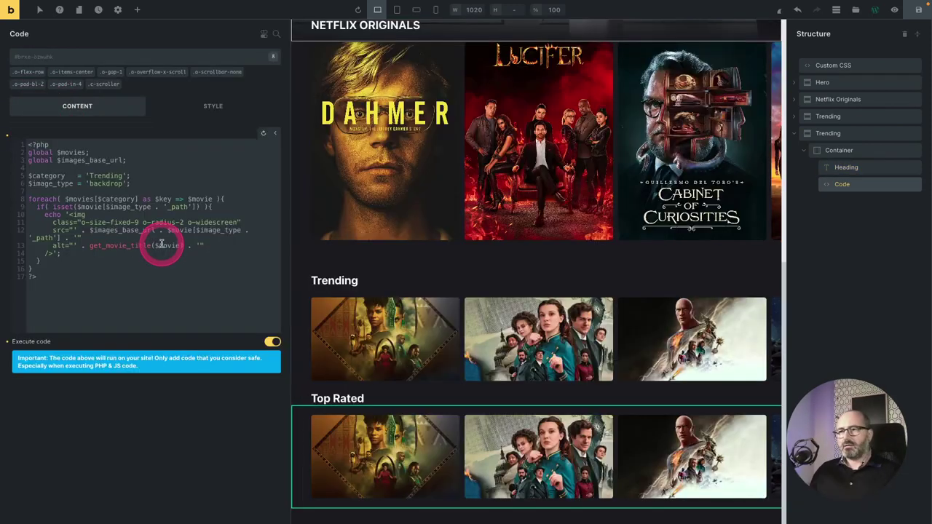
{"action": "double_click", "coordinate": [106, 175]}
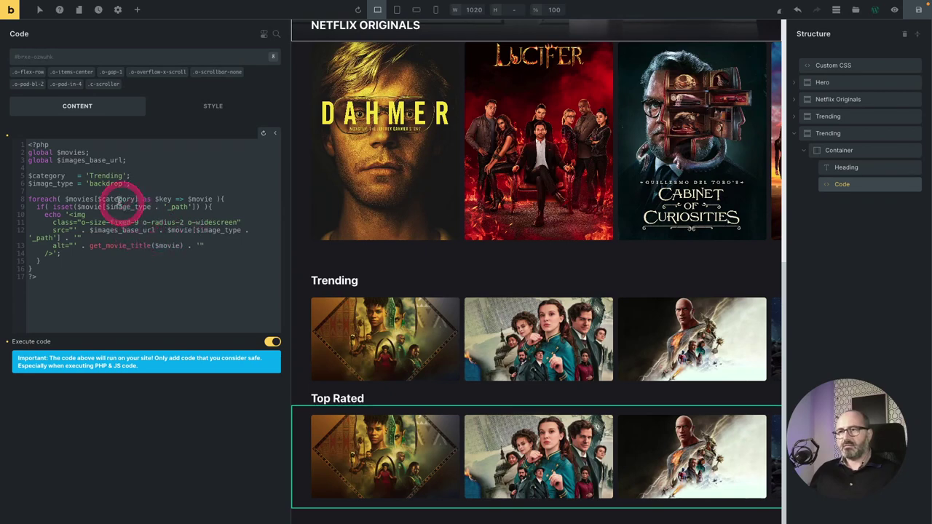
{"action": "type", "text": "TopRat"}
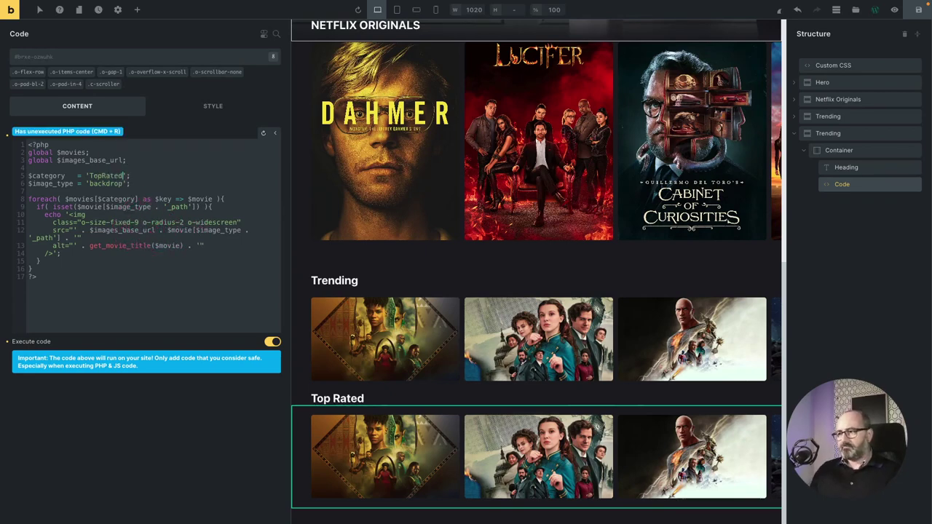
{"action": "type", "text": "ed"}
{"action": "key", "text": "super+r"}
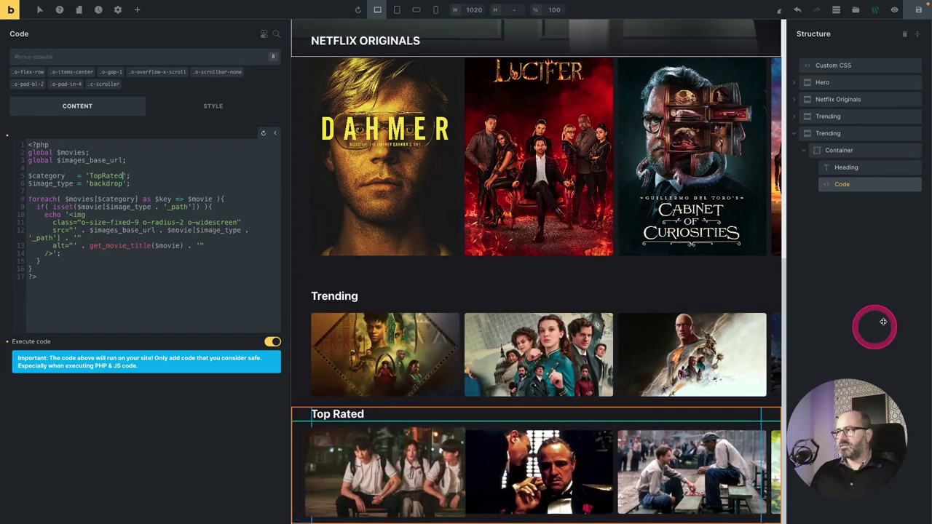
{"action": "left_click", "coordinate": [796, 134]}
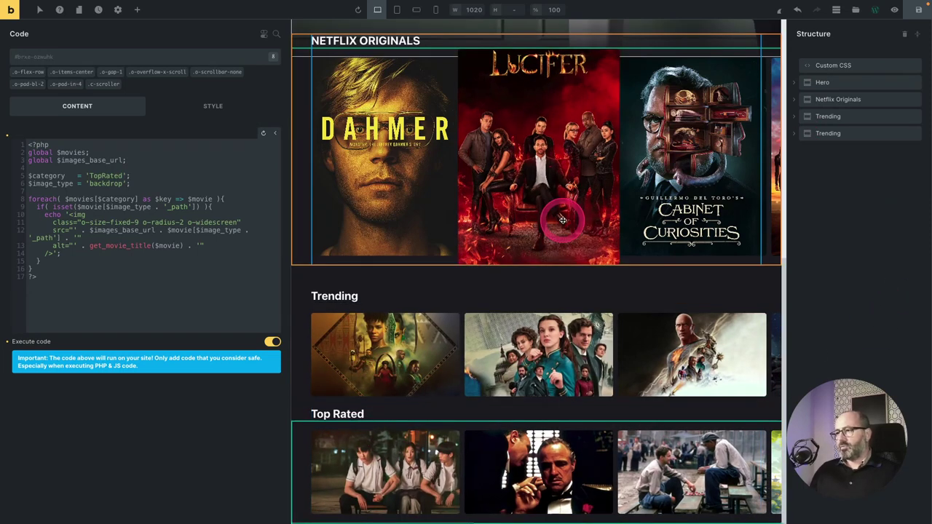
{"action": "left_click", "coordinate": [841, 135]}
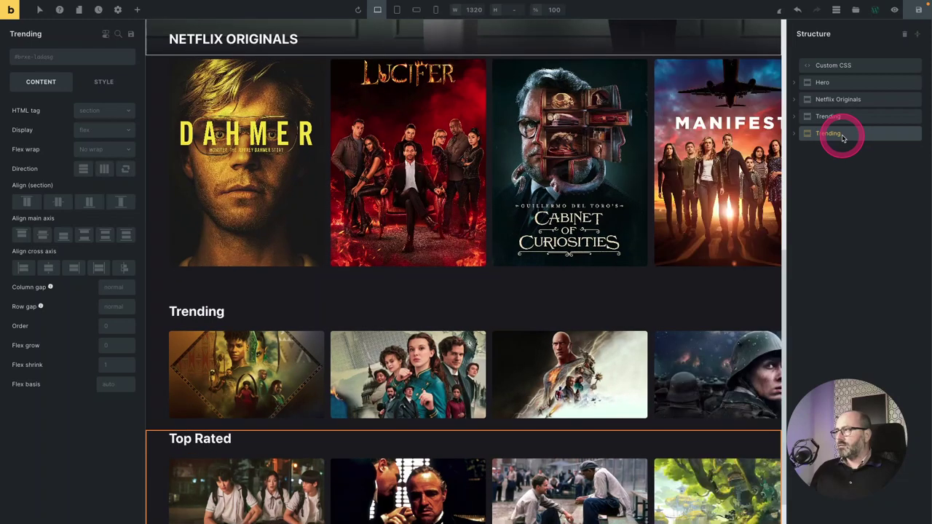
Paste more section copies and make the first an Action Movies row with matching heading and category.
{"action": "key", "text": "ctrl+v"}
{"action": "key", "text": "ctrl+v"}
{"action": "key", "text": "ctrl+v"}
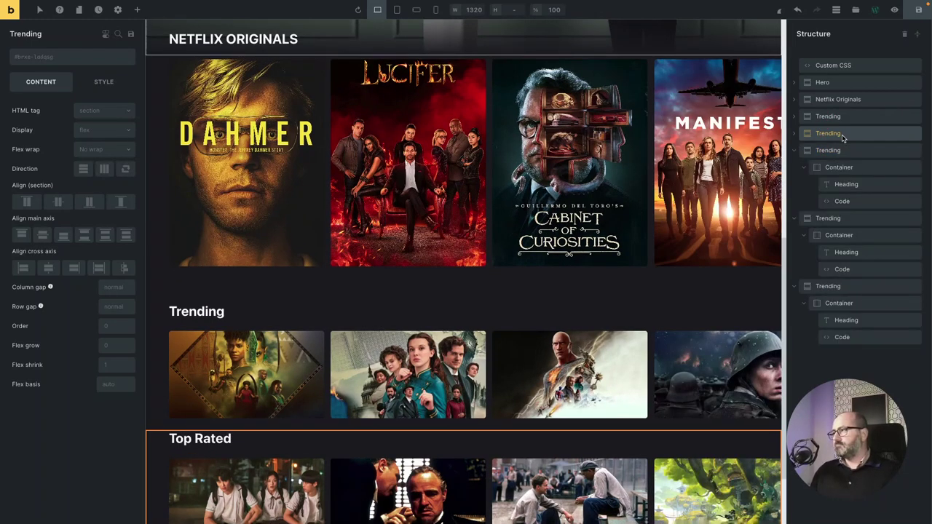
{"action": "left_click", "coordinate": [836, 151]}
{"action": "left_click", "coordinate": [262, 195]}
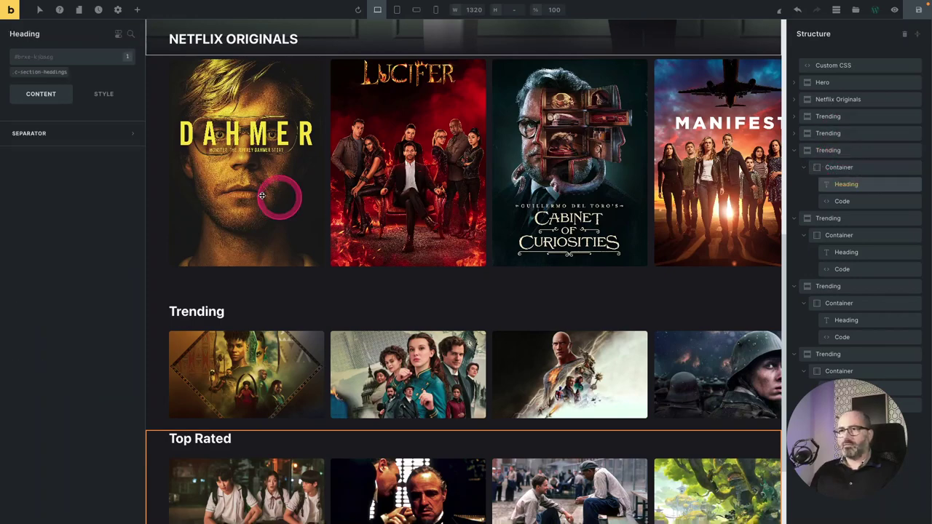
{"action": "left_click", "coordinate": [129, 156]}
{"action": "type", "text": "Action Movies"}
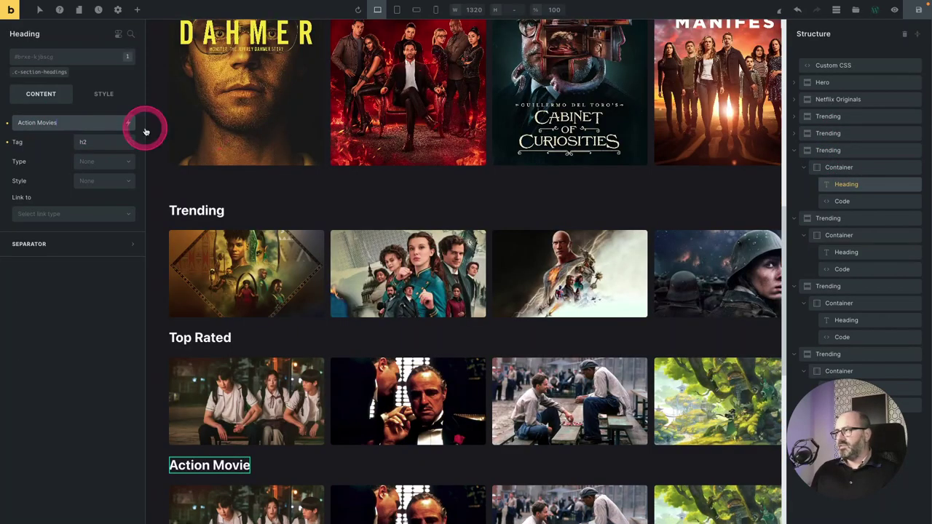
{"action": "left_click", "coordinate": [837, 201]}
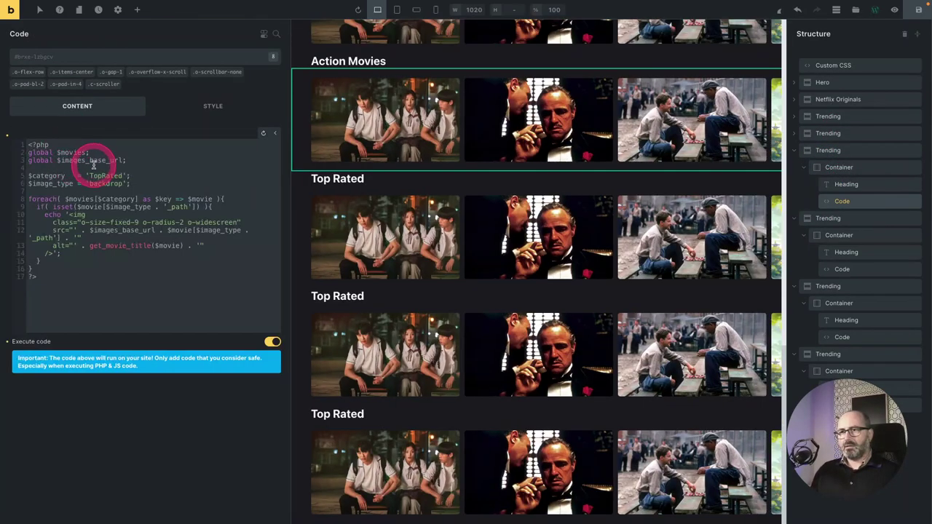
{"action": "double_click", "coordinate": [104, 176]}
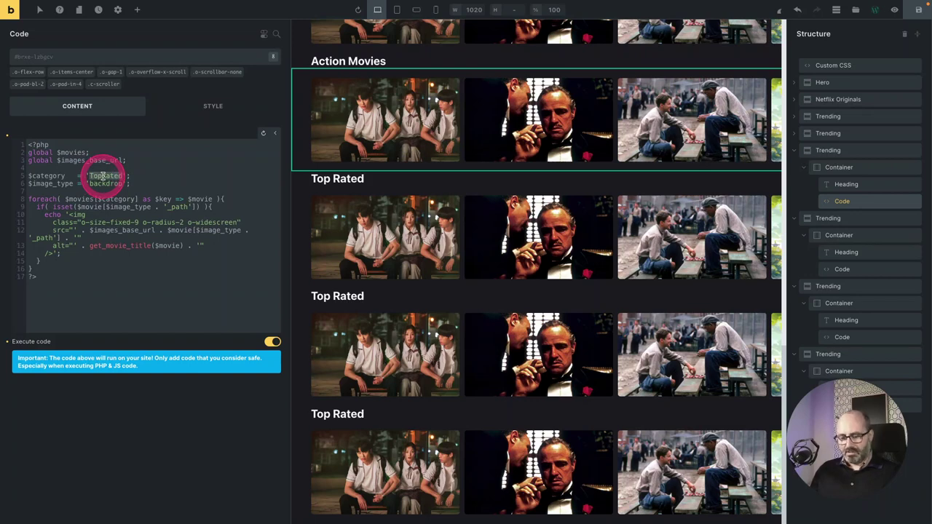
{"action": "type", "text": "Ac"}
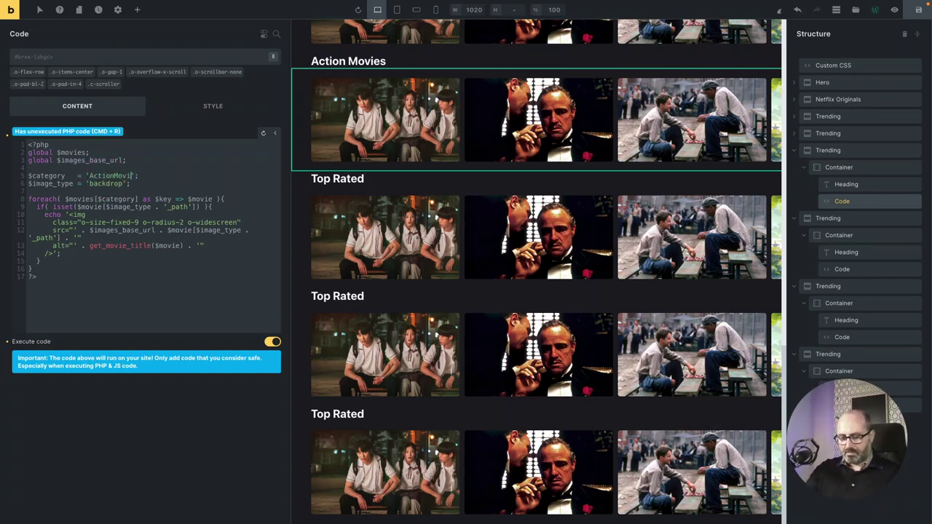
{"action": "type", "text": "tion Movies"}
{"action": "key", "text": "super+r"}
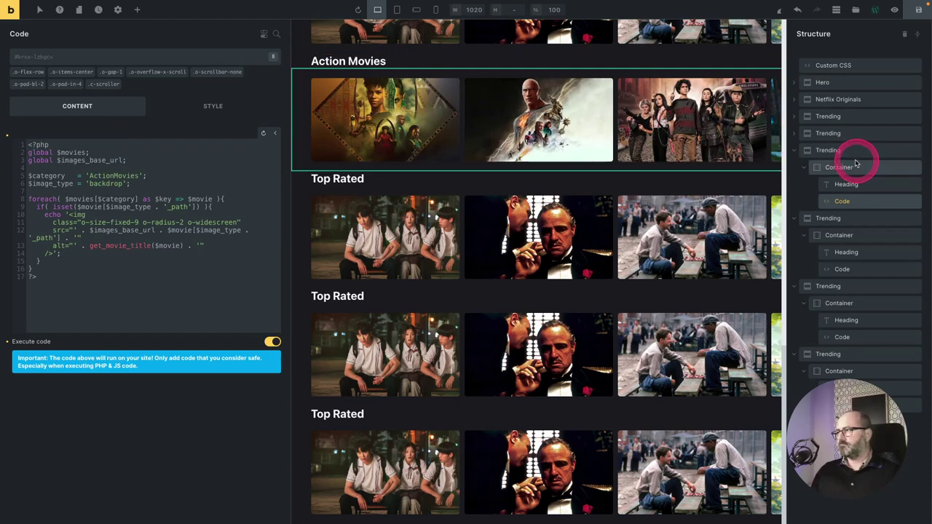
Rename the copied sections in Structure to Action Movies and Comedy Movies.
{"action": "left_click", "coordinate": [836, 152]}
{"action": "double_click", "coordinate": [835, 150]}
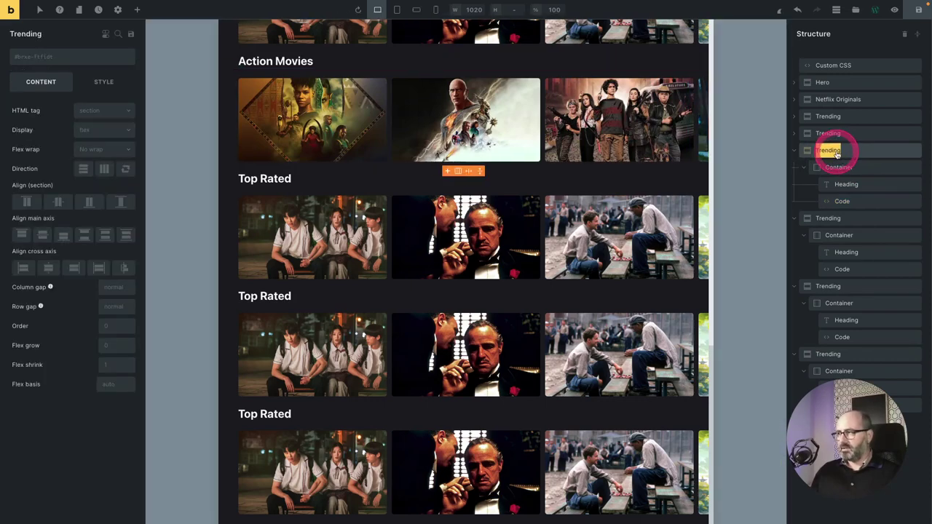
{"action": "type", "text": "A"}
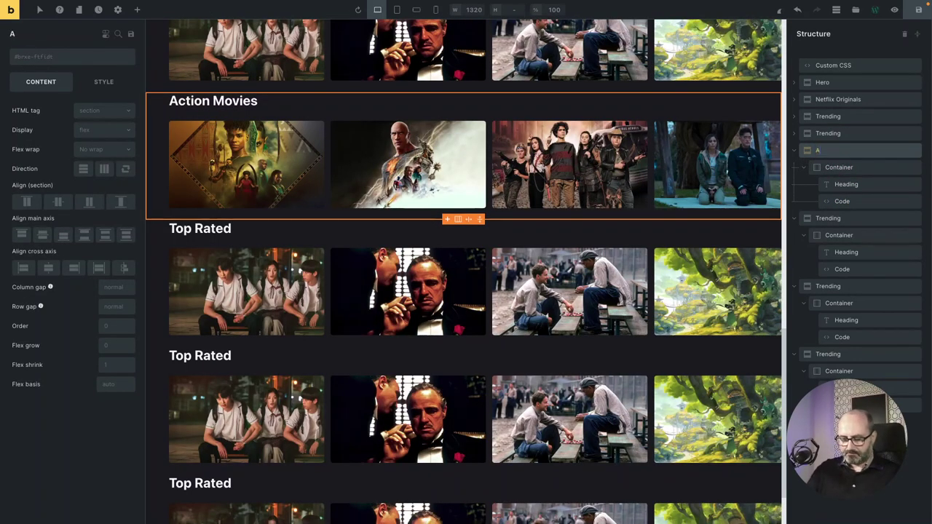
{"action": "double_click", "coordinate": [840, 167]}
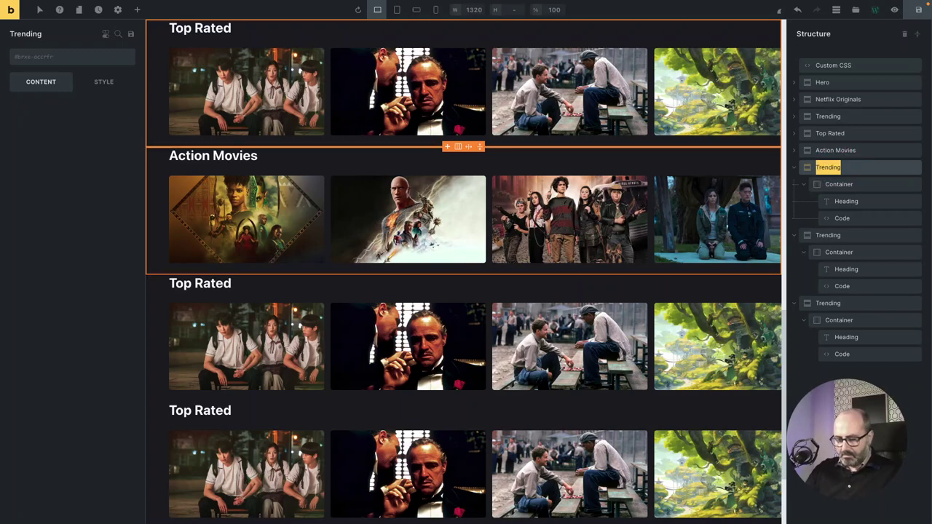
{"action": "type", "text": "Comed"}
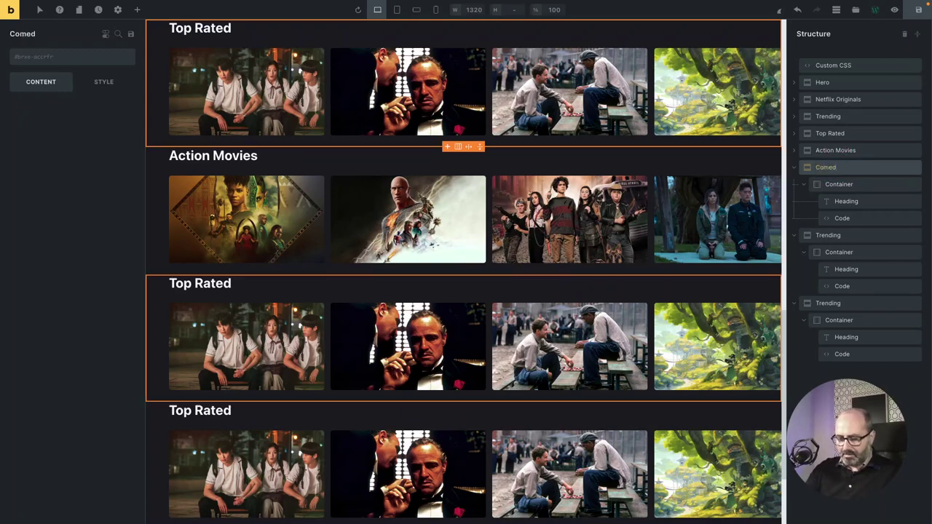
{"action": "type", "text": "y Movies"}
Set the Comedy Movies code's category to 'ComedyMovies', run it, and collapse the section.
{"action": "left_click", "coordinate": [834, 167]}
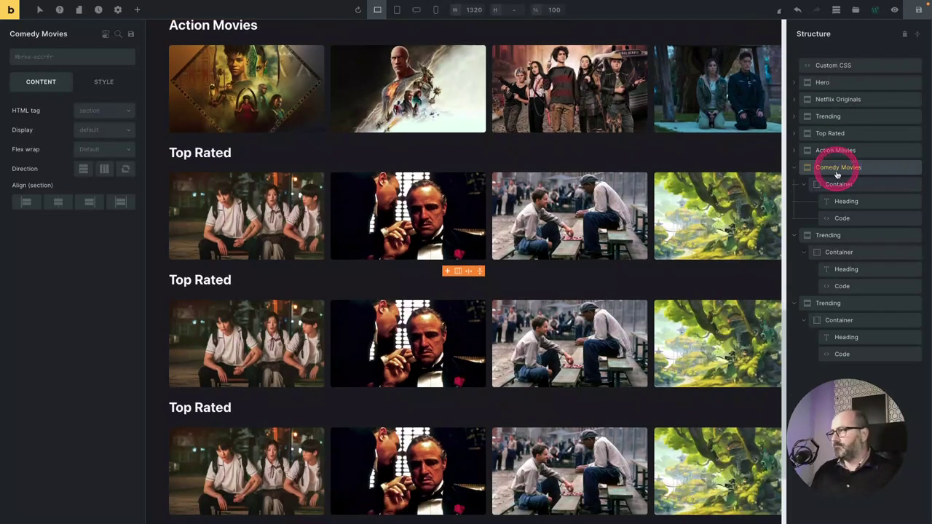
{"action": "left_click", "coordinate": [846, 201]}
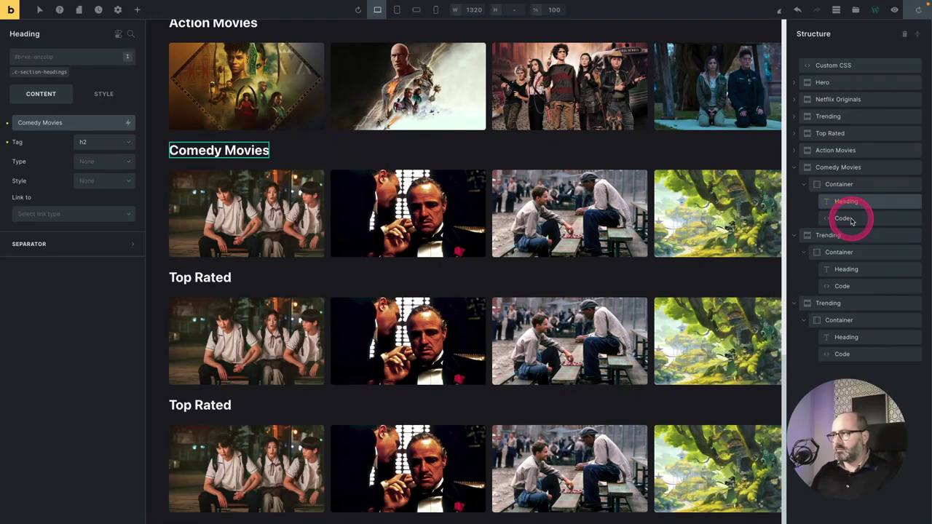
{"action": "left_click", "coordinate": [847, 219]}
{"action": "left_click", "coordinate": [110, 176]}
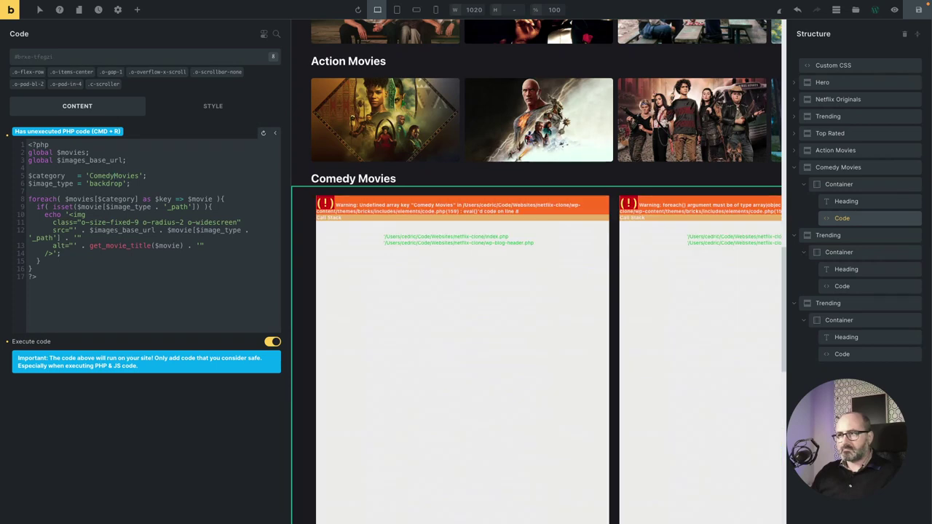
{"action": "left_click", "coordinate": [110, 183]}
{"action": "key", "text": "super+r"}
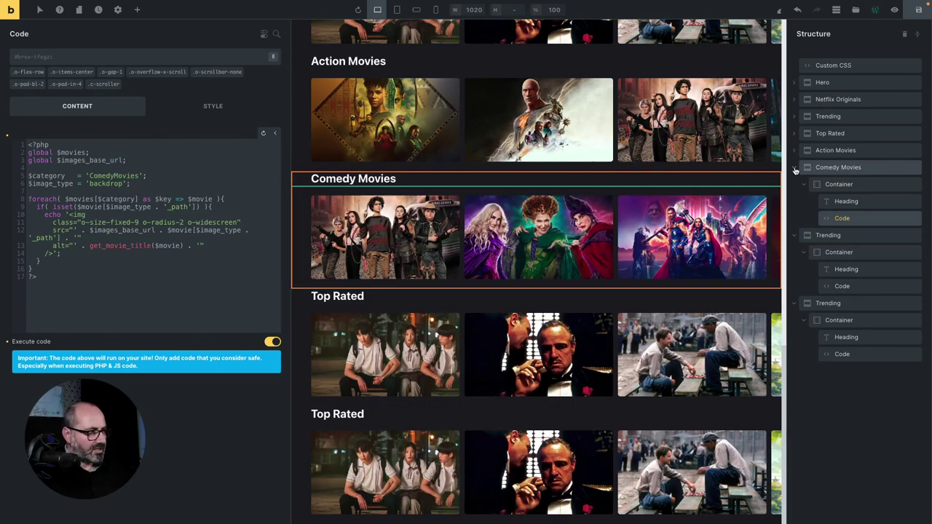
{"action": "left_click", "coordinate": [841, 173]}
{"action": "mouse_move", "coordinate": [841, 174]}
{"action": "left_mouse_down"}
{"action": "mouse_move", "coordinate": [794, 169]}
{"action": "mouse_move", "coordinate": [840, 188]}
{"action": "left_mouse_up"}
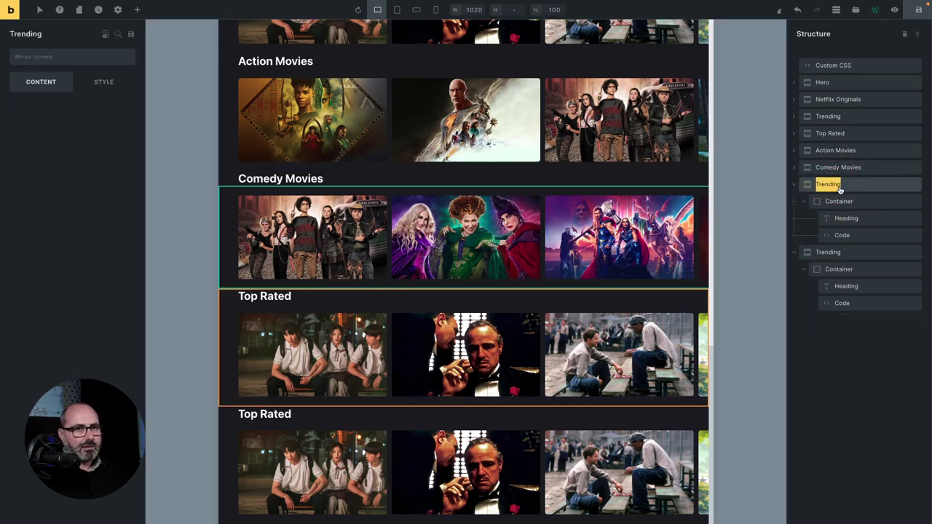
Name the next copied section Horror Movies and replace its Top Rated heading with Horror Movies.
{"action": "double_click", "coordinate": [839, 187]}
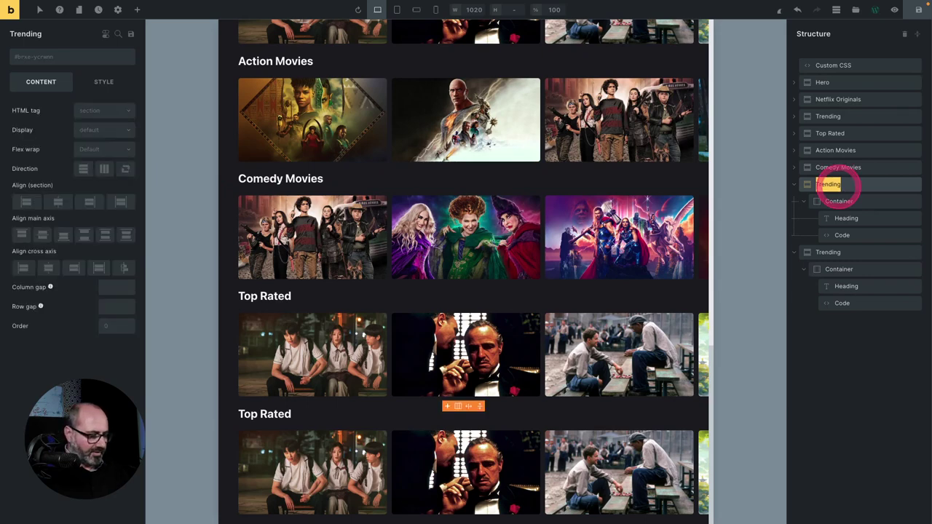
{"action": "type", "text": "Horro"}
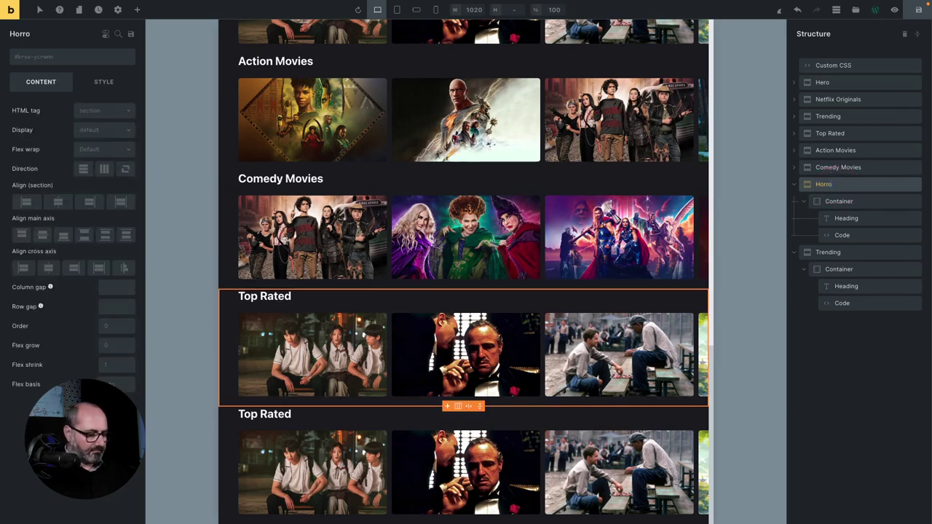
{"action": "type", "text": " Movies"}
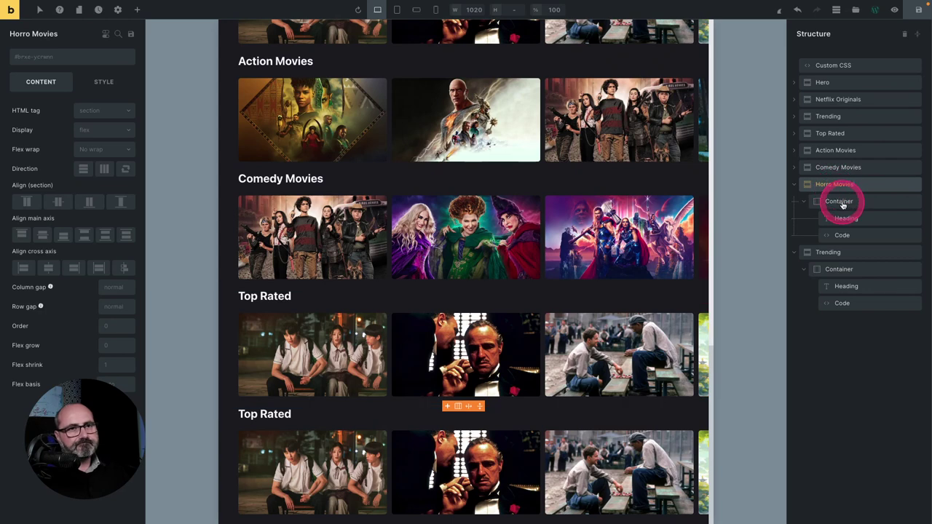
{"action": "left_click", "coordinate": [845, 217]}
{"action": "left_click", "coordinate": [51, 103]}
{"action": "left_click", "coordinate": [49, 122]}
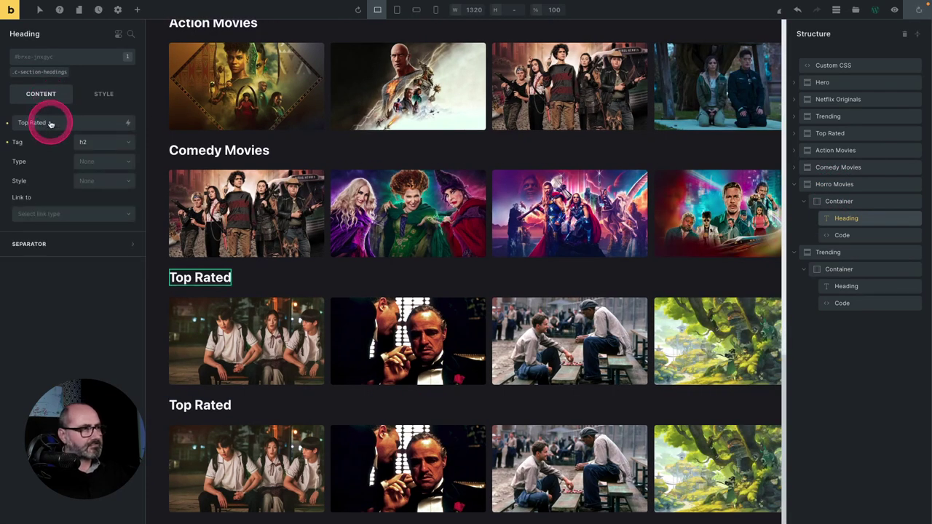
{"action": "key", "text": "ctrl+a"}
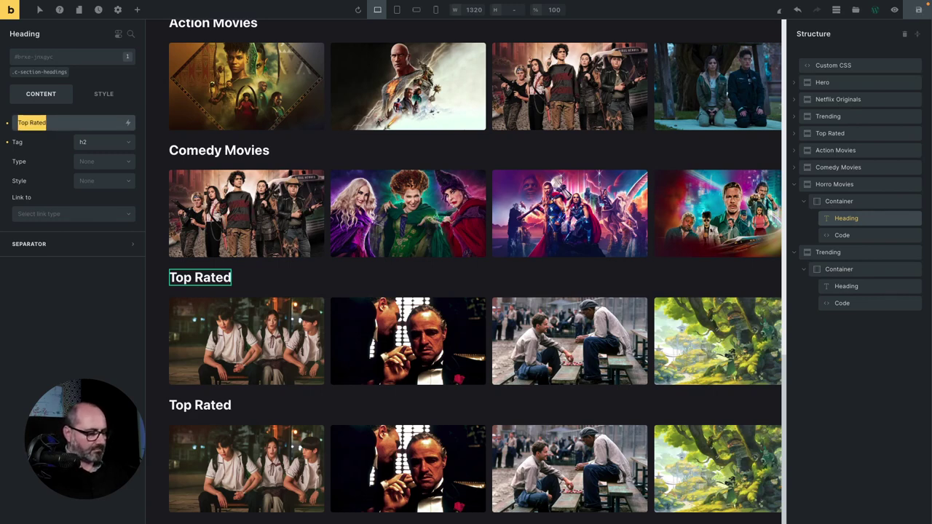
{"action": "type", "text": "Horror Movies"}
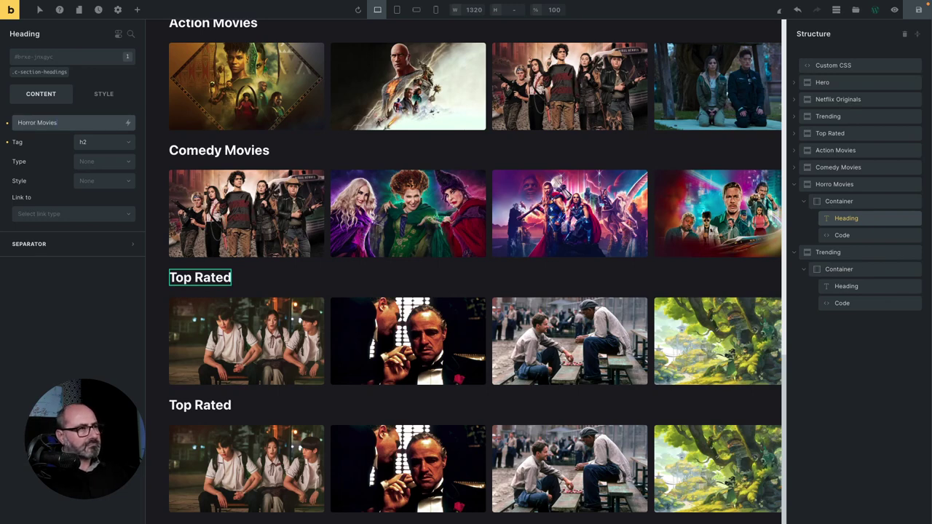
Change the horror row's $category to 'HorrorMovies' and run the code.
{"action": "left_click", "coordinate": [839, 235]}
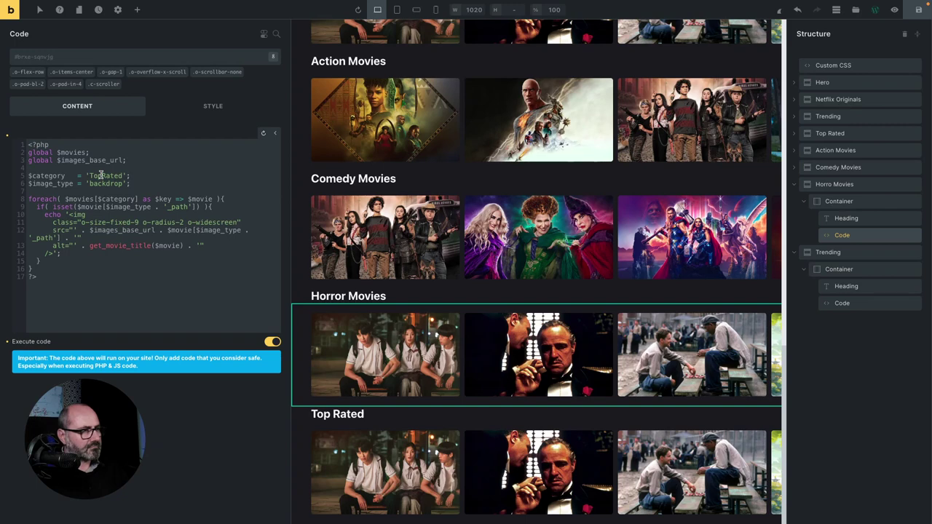
{"action": "left_click", "coordinate": [105, 175]}
{"action": "double_click", "coordinate": [106, 175]}
{"action": "type", "text": "Horror"}
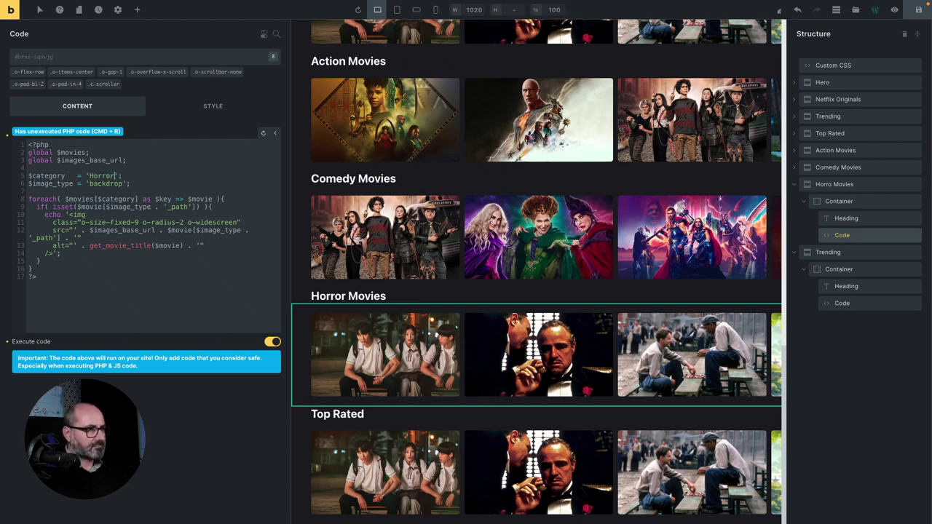
{"action": "key", "text": "super+r"}
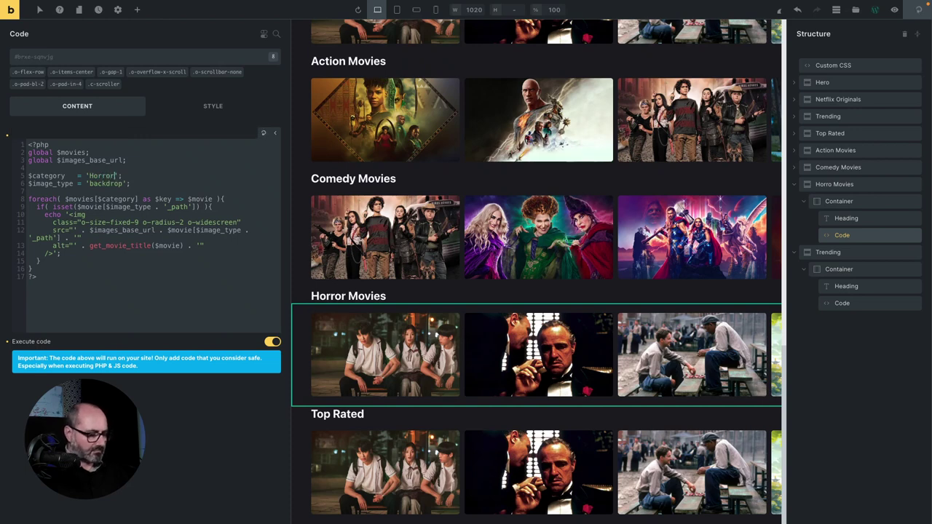
{"action": "type", "text": "rrorMovies"}
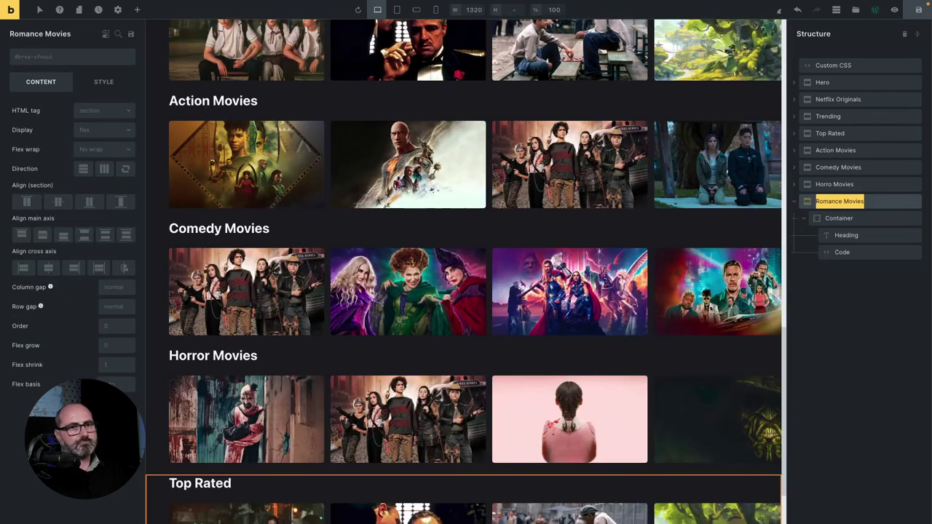
Replace the last section's Top Rated heading with Romance Movies.
{"action": "left_click_drag", "start_coordinate": [817, 221], "coordinate": [847, 235]}
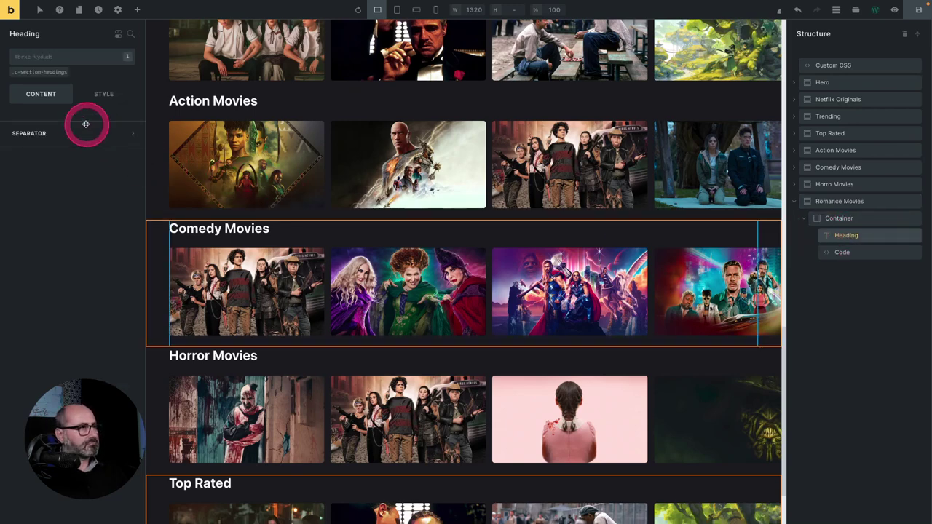
{"action": "left_click", "coordinate": [42, 96]}
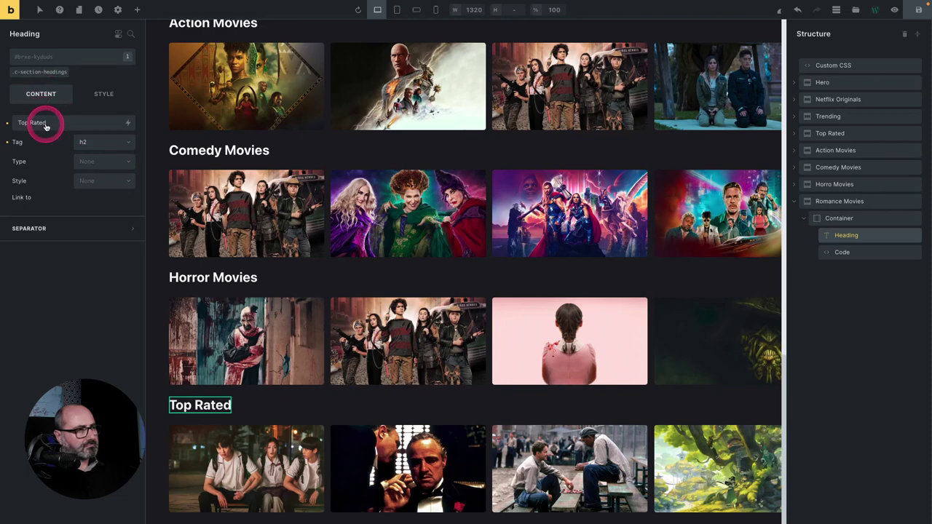
{"action": "left_click", "coordinate": [45, 126]}
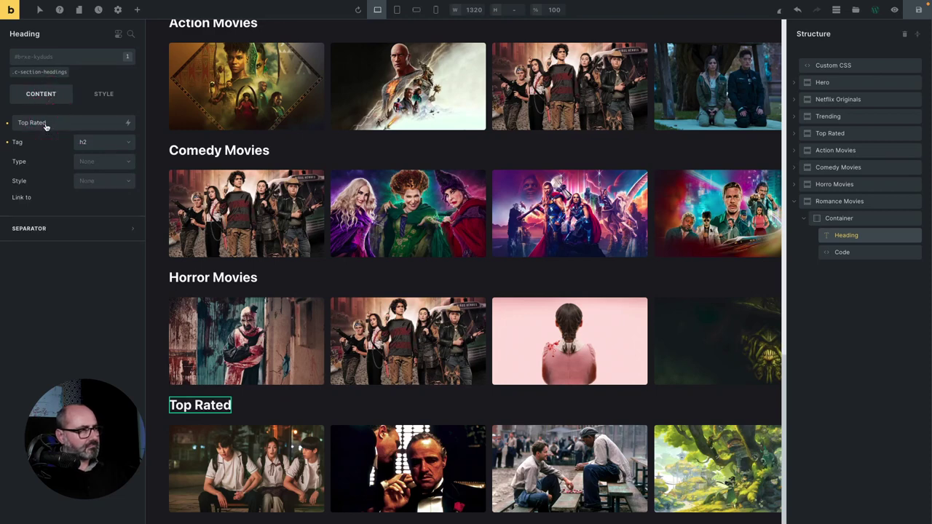
{"action": "key", "text": "ctrl+a"}
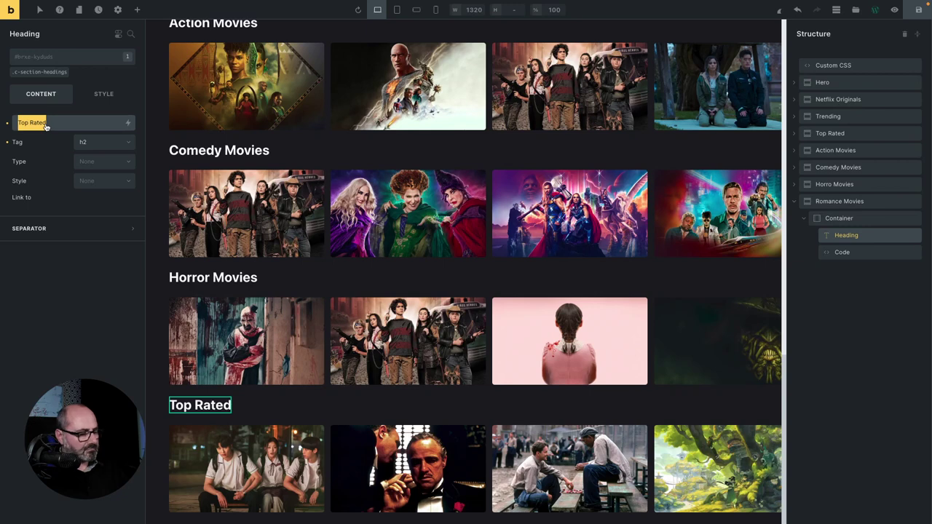
{"action": "type", "text": "Romance Movies"}
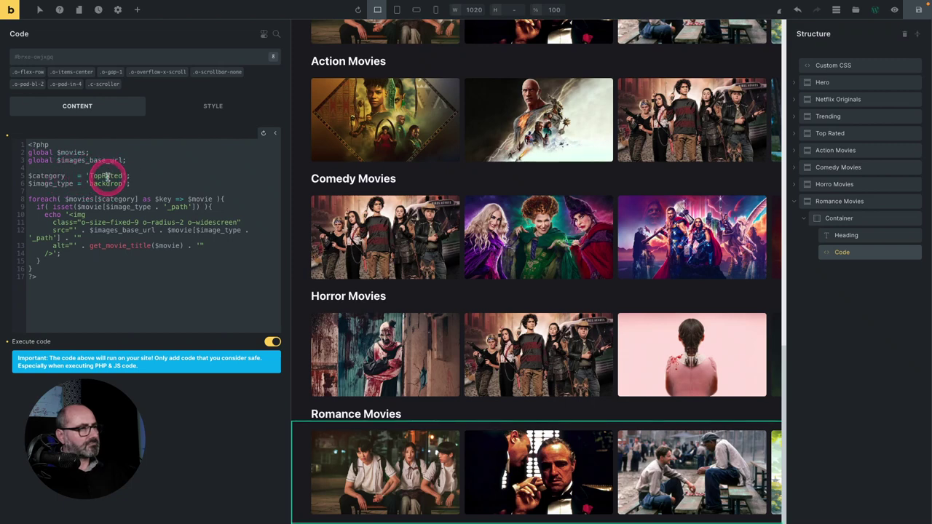
Change its $category to 'RomanceMovies' and duplicate the Romance Movies section.
{"action": "double_click", "coordinate": [105, 177]}
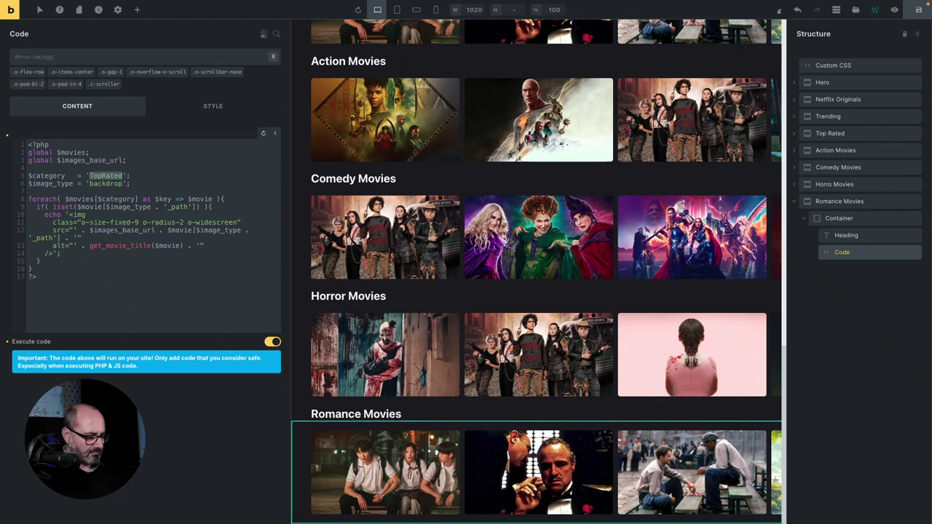
{"action": "type", "text": "RomanceMovies"}
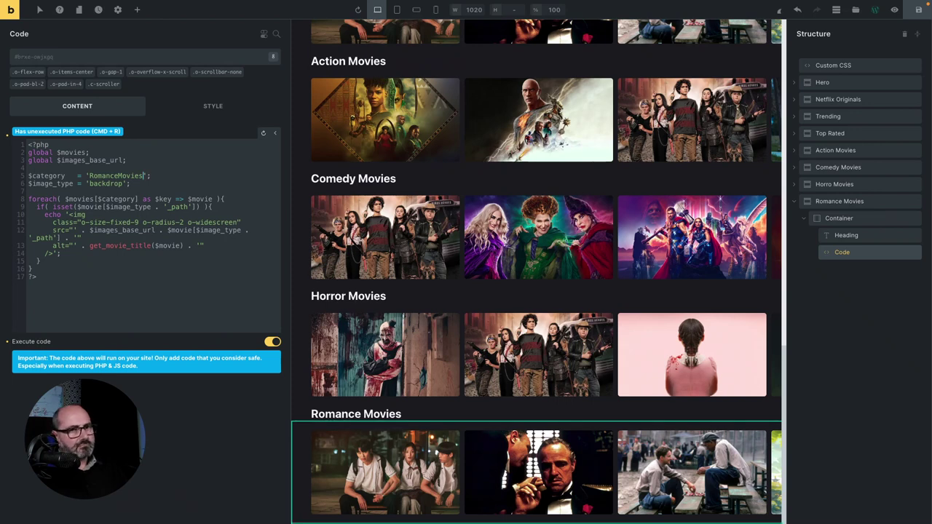
{"action": "left_click_drag", "start_coordinate": [839, 201], "coordinate": [832, 222]}
Rename the duplicated section to 'Documentaries' and change its heading text to 'Documentaries'.
{"action": "double_click", "coordinate": [832, 222]}
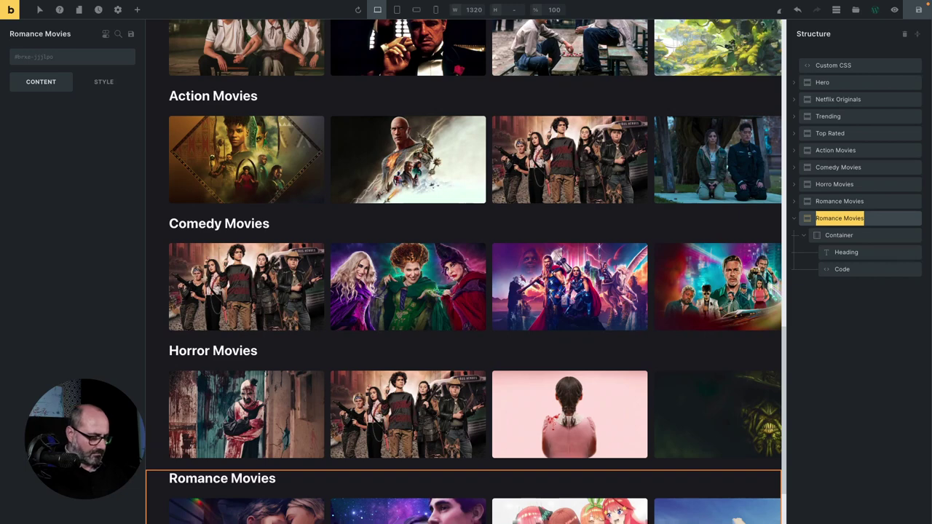
{"action": "type", "text": "Documentaries"}
{"action": "left_click", "coordinate": [846, 252]}
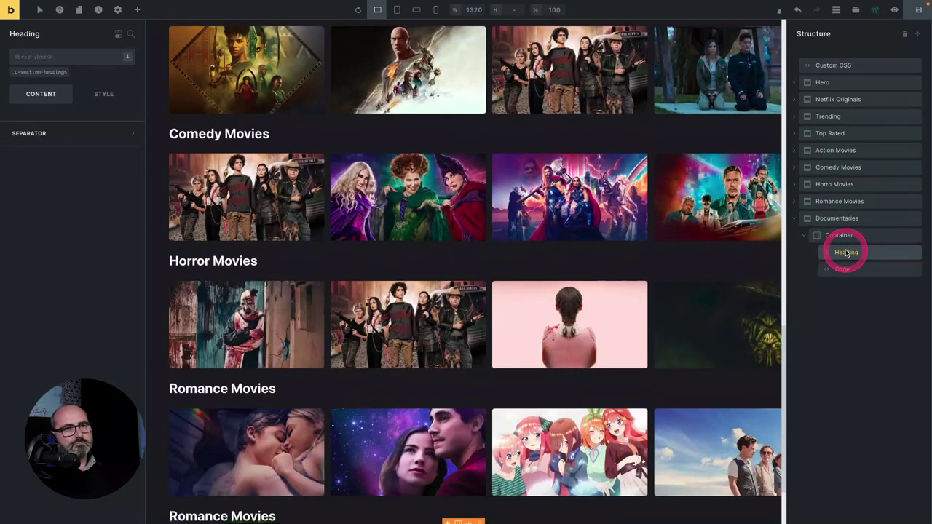
{"action": "left_click", "coordinate": [598, 240]}
{"action": "left_click", "coordinate": [54, 120]}
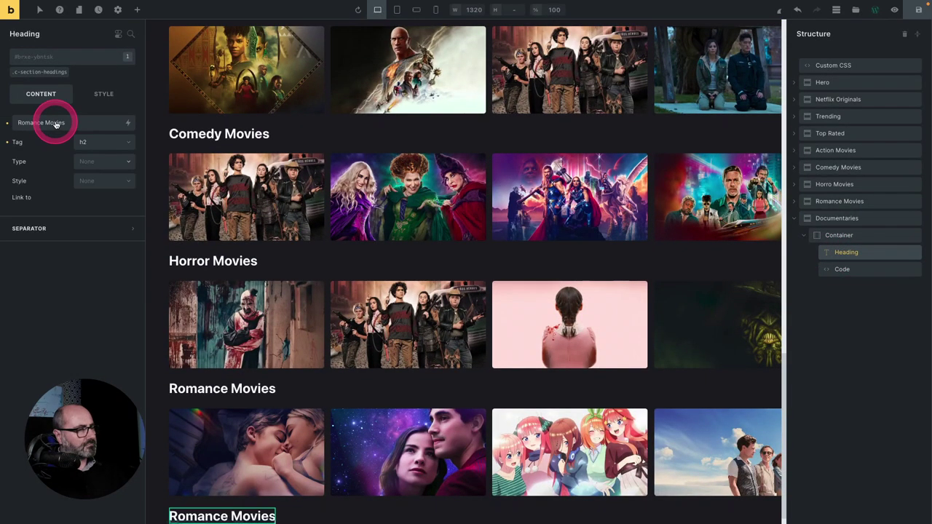
{"action": "key", "text": "ctrl+a"}
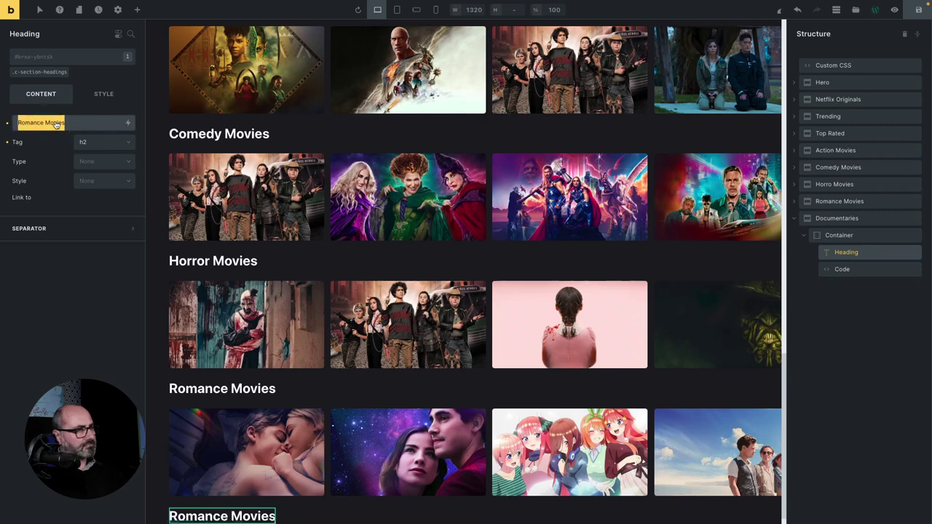
{"action": "type", "text": "Documentaries"}
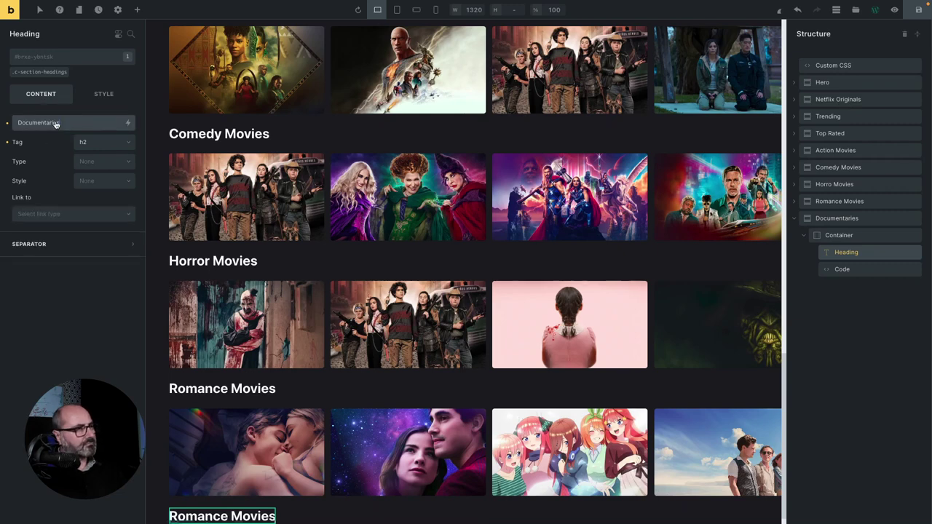
Set $category to 'Documentaries' in the section's Code element and run the code.
{"action": "left_click", "coordinate": [54, 134]}
{"action": "left_click", "coordinate": [77, 191]}
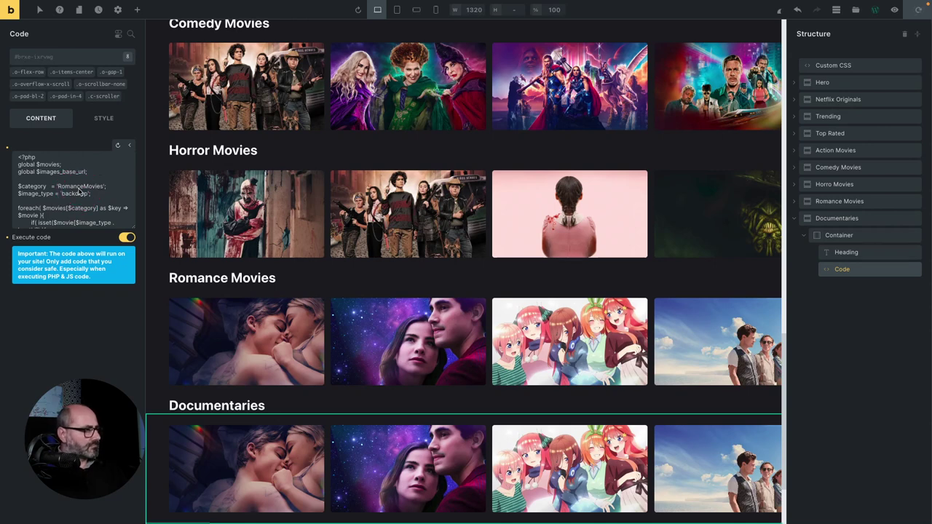
{"action": "double_click", "coordinate": [109, 176]}
{"action": "type", "text": "Documentaries"}
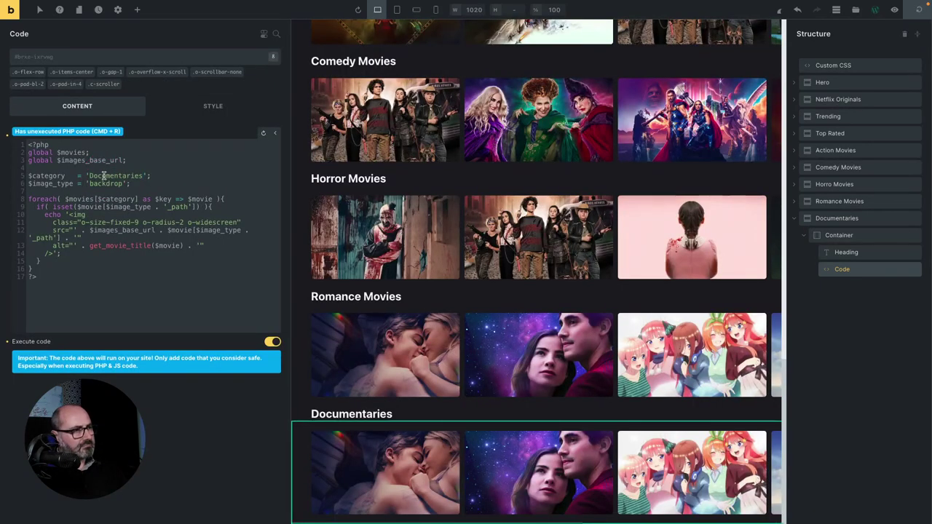
{"action": "left_click", "coordinate": [104, 177]}
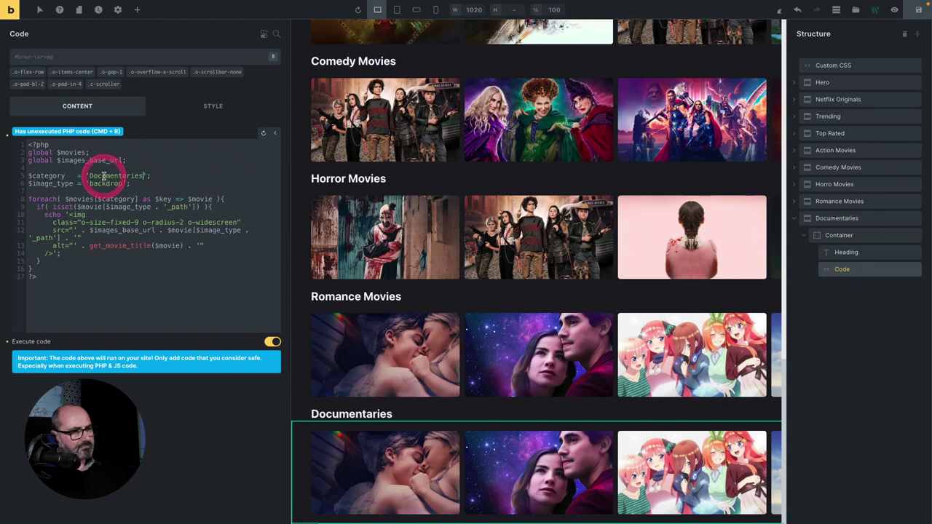
{"action": "key", "text": "super+r"}
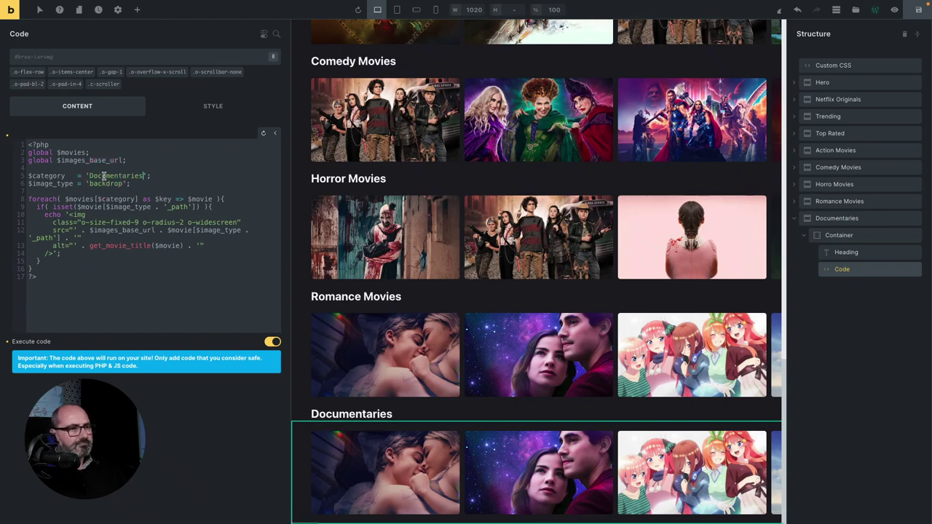
{"action": "left_click", "coordinate": [101, 193]}
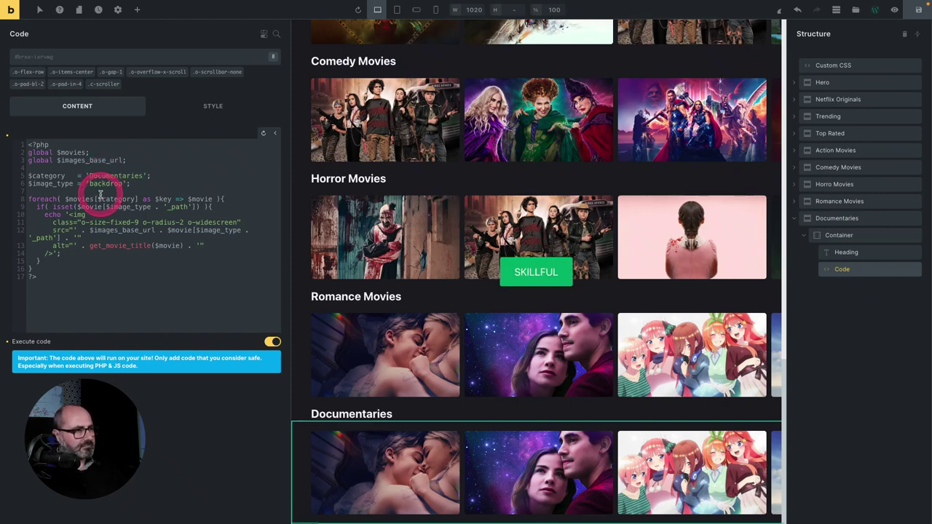
{"action": "left_click_drag", "start_coordinate": [809, 228], "coordinate": [64, 119]}
Give the Documentaries section a bottom padding of var(--o-size-15) in its Layout style settings.
{"action": "left_click", "coordinate": [795, 222]}
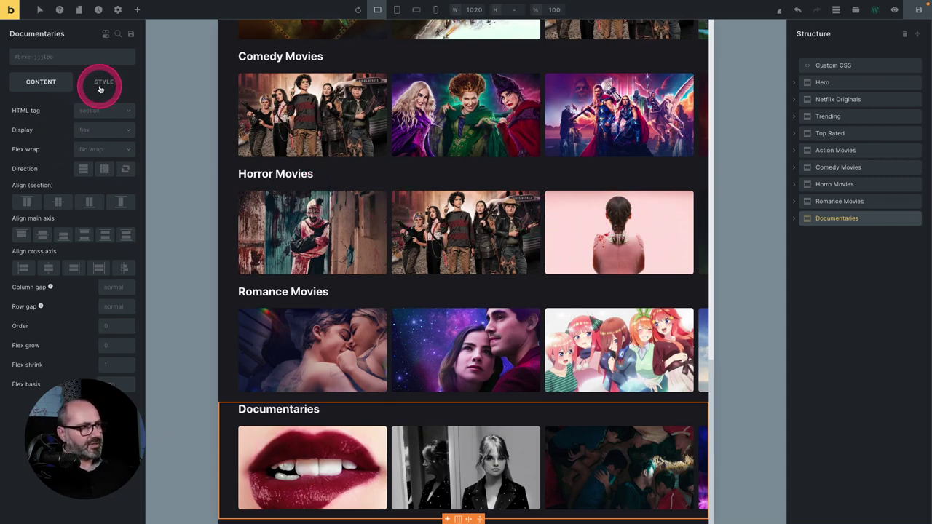
{"action": "left_click", "coordinate": [102, 82]}
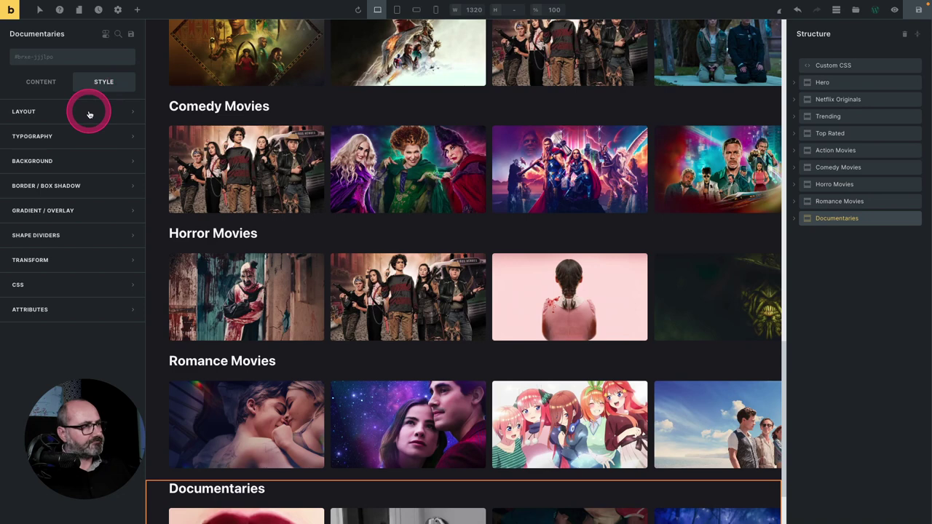
{"action": "left_click", "coordinate": [89, 111]}
{"action": "right_click", "coordinate": [72, 260]}
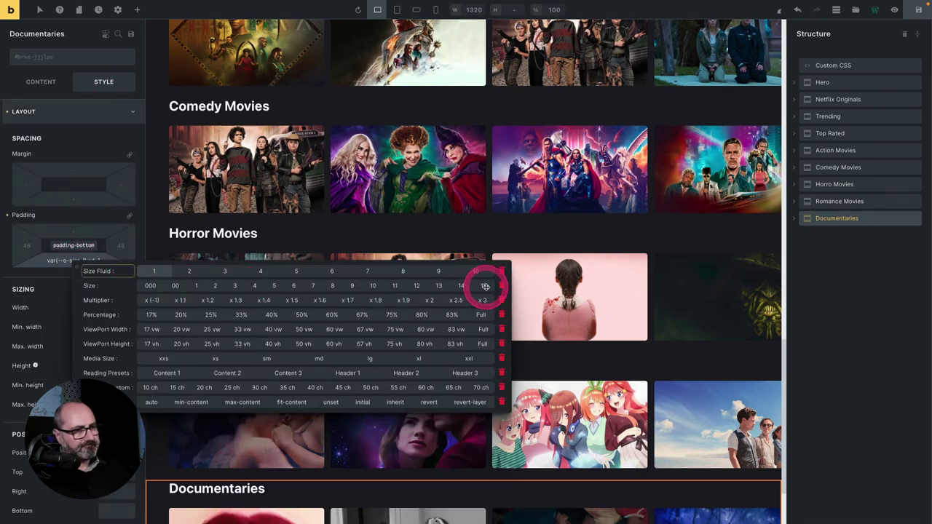
{"action": "left_click", "coordinate": [484, 287]}
{"action": "scroll", "coordinate": [466, 284], "scroll_direction": "up", "scroll_amount": 3}
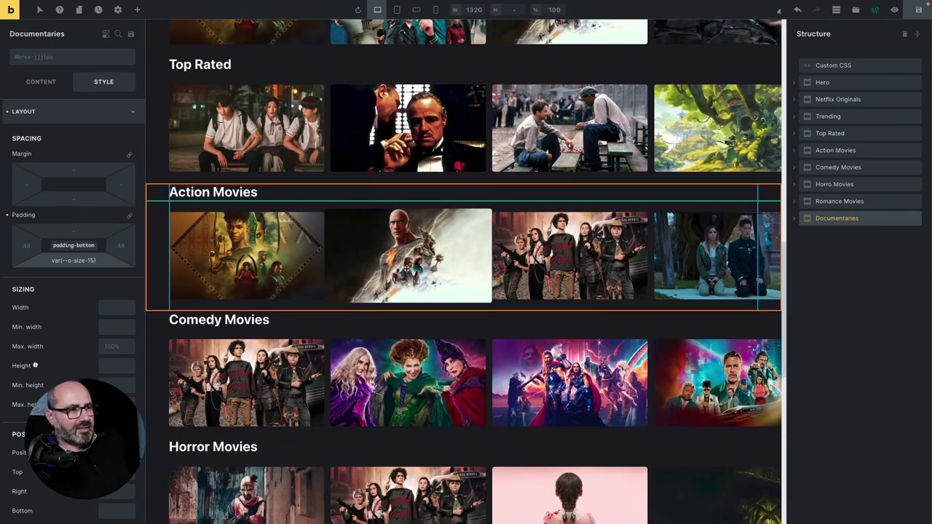
{"action": "scroll", "coordinate": [406, 269], "scroll_direction": "up", "scroll_amount": 10}
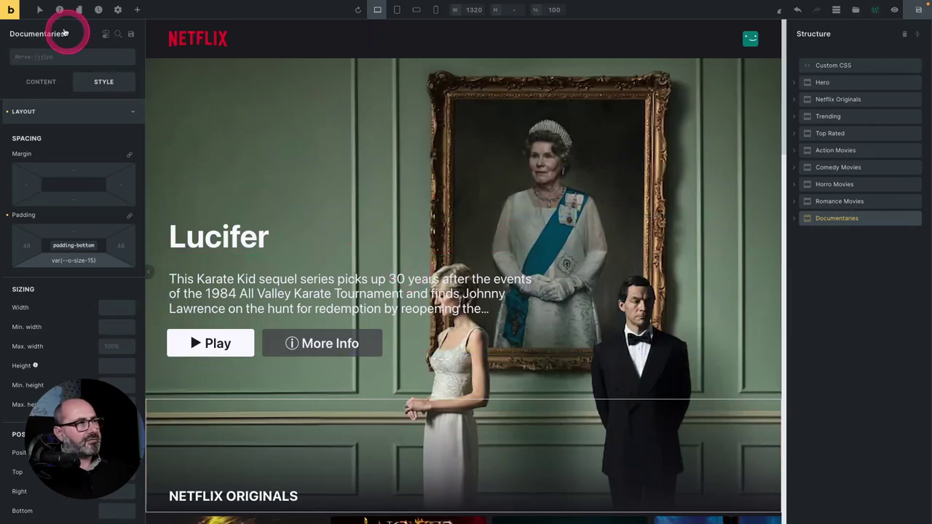
Open the site's homepage link in a private browser window and scroll through the page.
{"action": "right_click", "coordinate": [9, 8]}
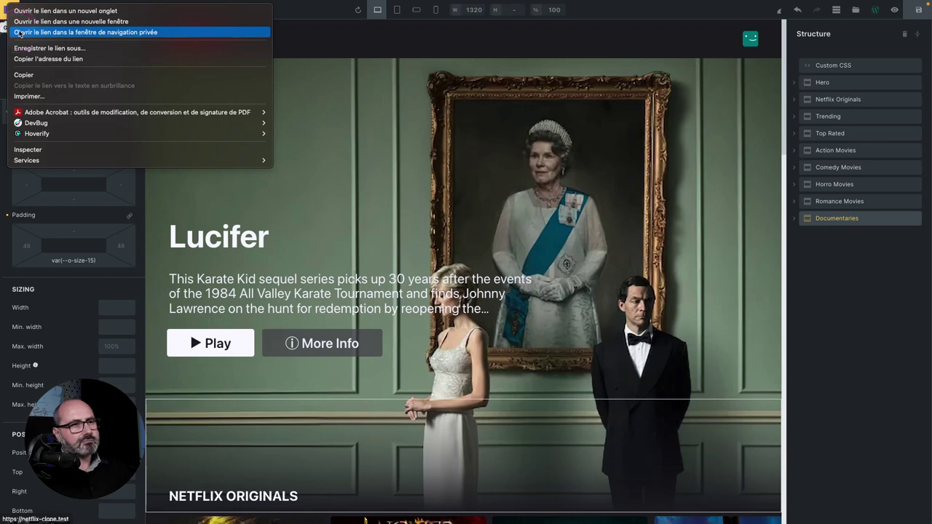
{"action": "left_click", "coordinate": [20, 33]}
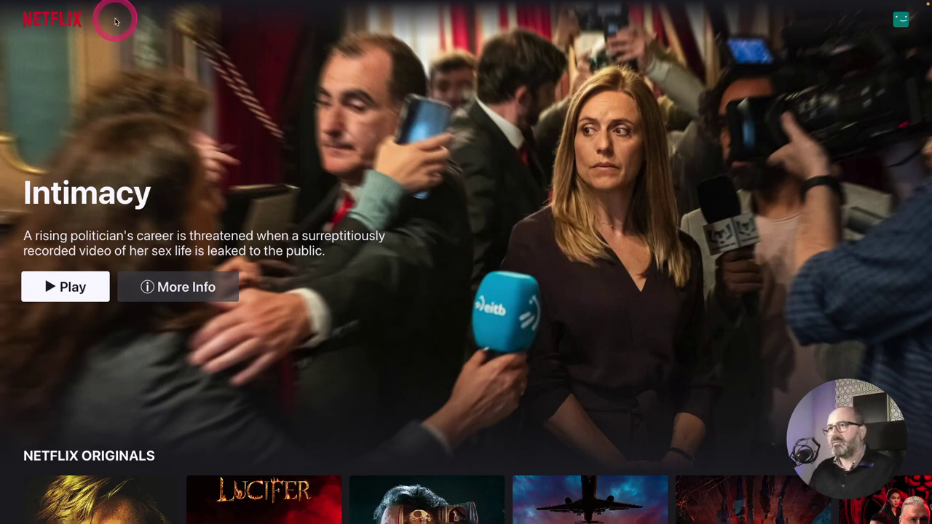
{"action": "scroll", "coordinate": [635, 162], "scroll_direction": "down", "scroll_amount": 2}
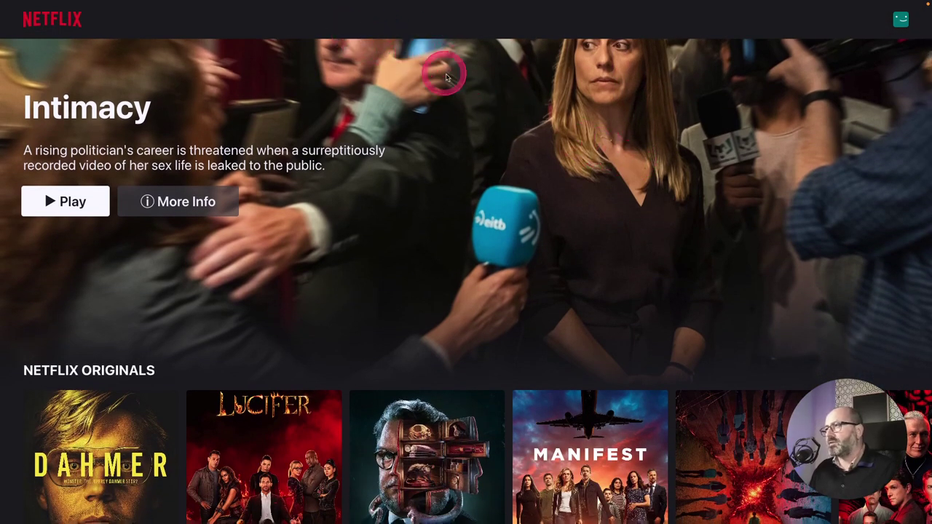
{"action": "scroll", "coordinate": [480, 100], "scroll_direction": "up", "scroll_amount": 1}
{"action": "scroll", "coordinate": [479, 100], "scroll_direction": "up", "scroll_amount": 1}
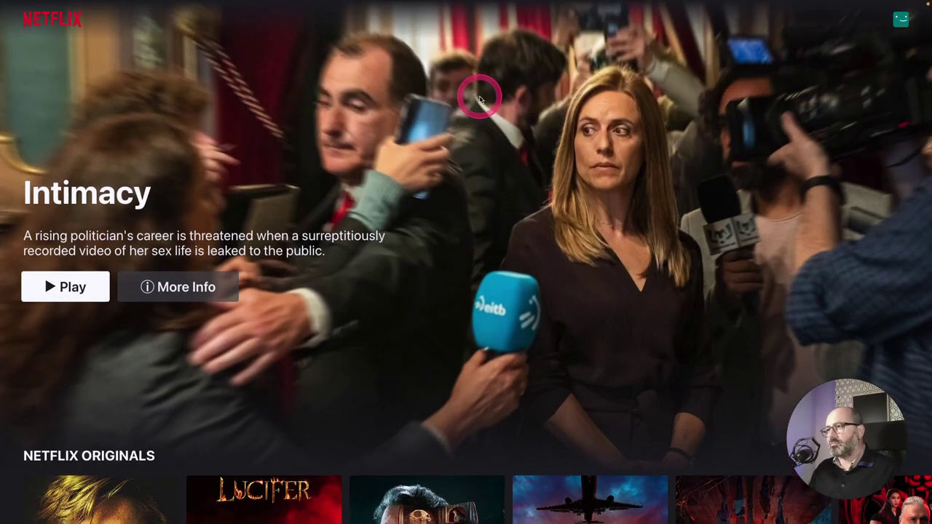
{"action": "scroll", "coordinate": [482, 110], "scroll_direction": "down", "scroll_amount": 4}
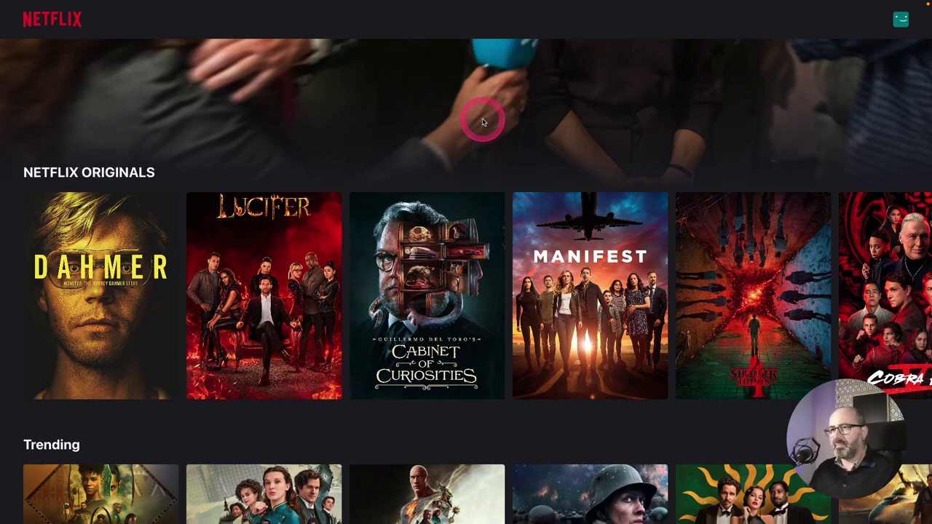
{"action": "scroll", "coordinate": [84, 179], "scroll_direction": "up", "scroll_amount": 1}
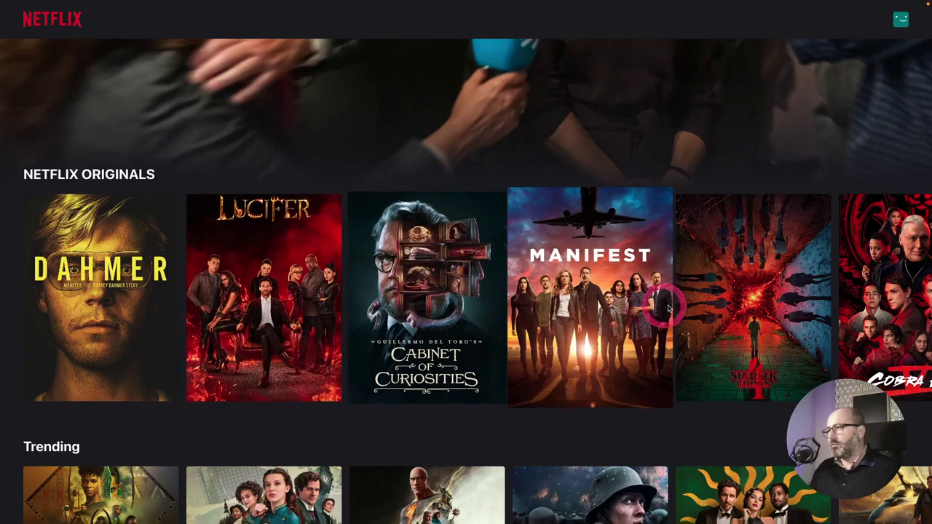
Scroll the Netflix Originals poster row to the right and back to the left.
{"action": "scroll", "coordinate": [728, 306], "scroll_direction": "right", "scroll_amount": 5}
{"action": "scroll", "coordinate": [622, 299], "scroll_direction": "right", "scroll_amount": 6}
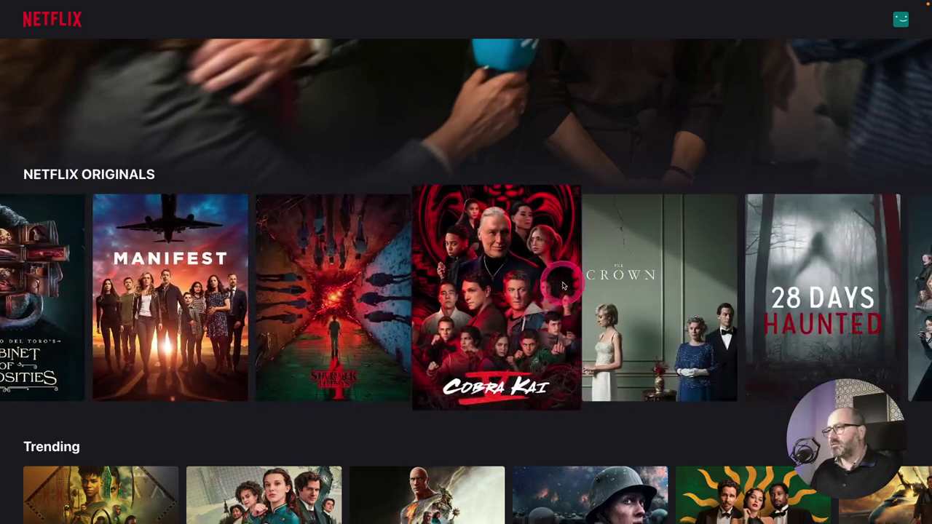
{"action": "scroll", "coordinate": [513, 277], "scroll_direction": "right", "scroll_amount": 8}
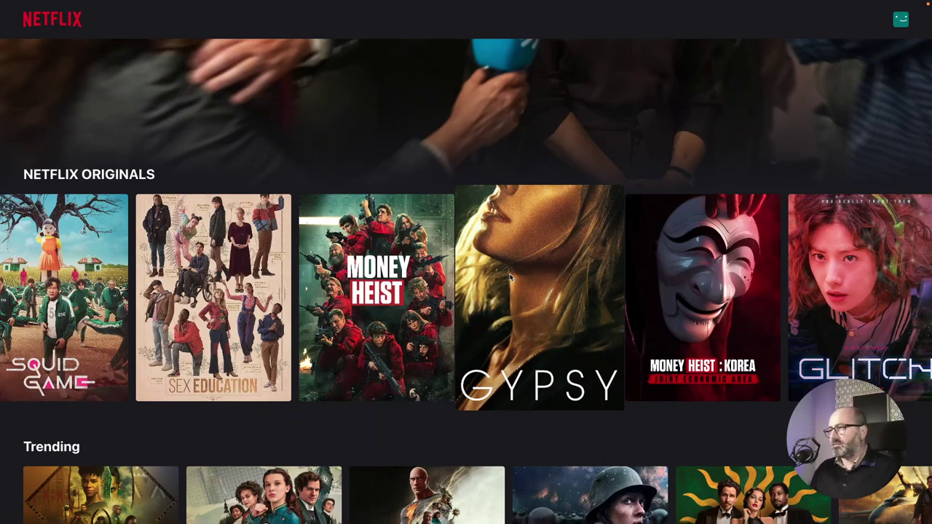
{"action": "scroll", "coordinate": [509, 277], "scroll_direction": "left", "scroll_amount": 10}
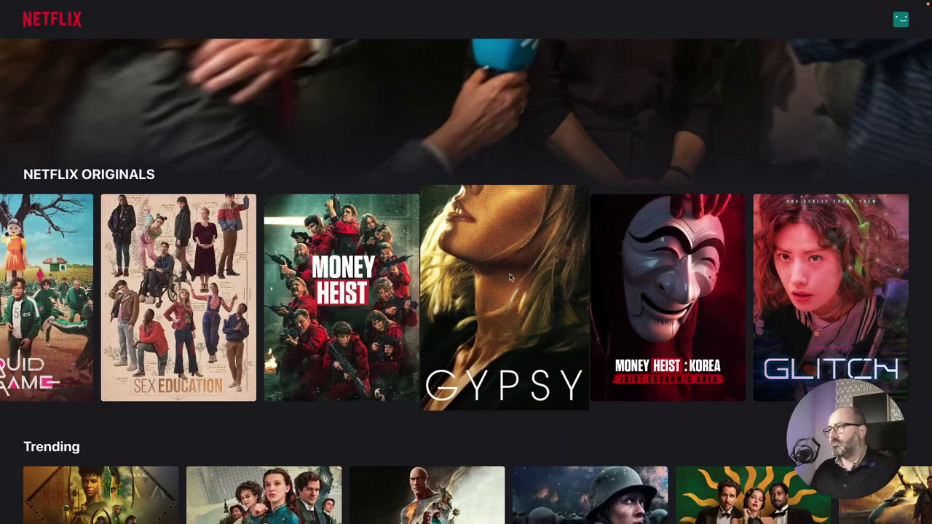
{"action": "scroll", "coordinate": [509, 270], "scroll_direction": "left", "scroll_amount": 15}
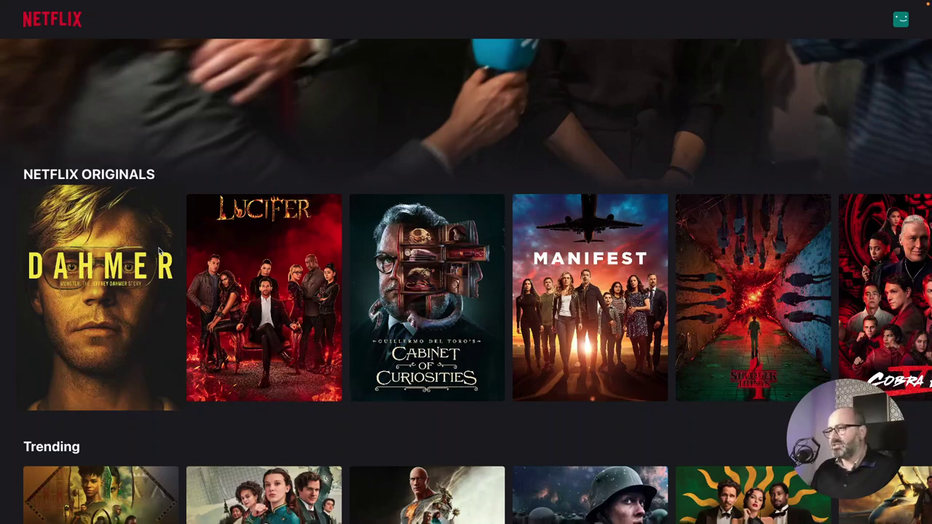
{"action": "scroll", "coordinate": [159, 250], "scroll_direction": "down", "scroll_amount": 3}
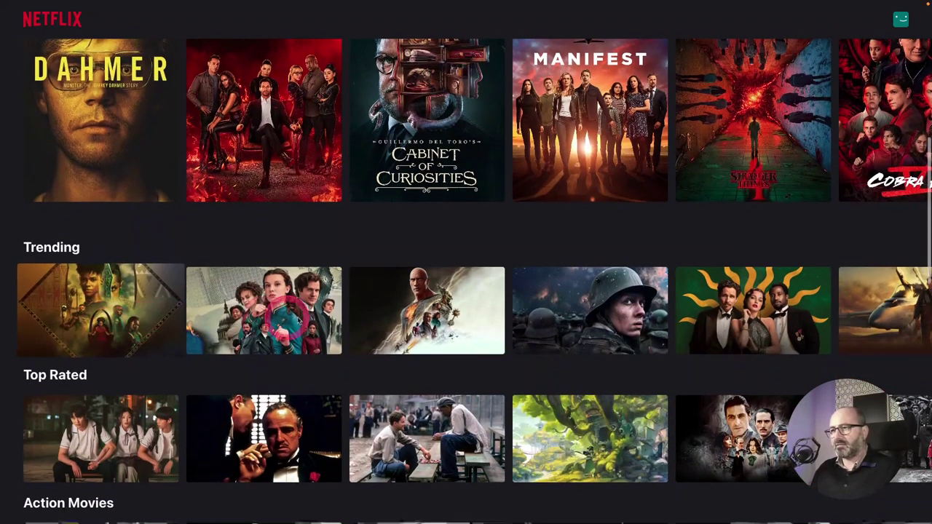
{"action": "left_click", "coordinate": [442, 309]}
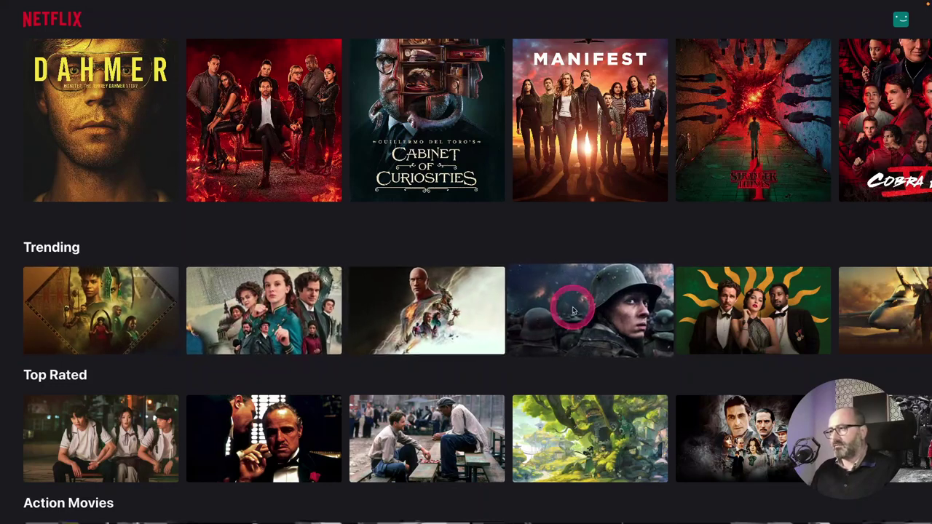
{"action": "scroll", "coordinate": [638, 310], "scroll_direction": "right", "scroll_amount": 7}
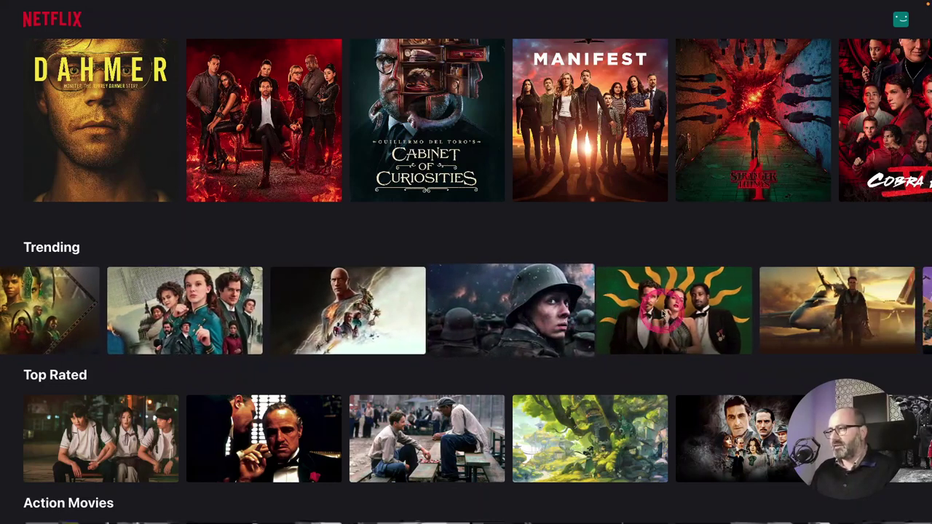
{"action": "scroll", "coordinate": [615, 309], "scroll_direction": "right", "scroll_amount": 5}
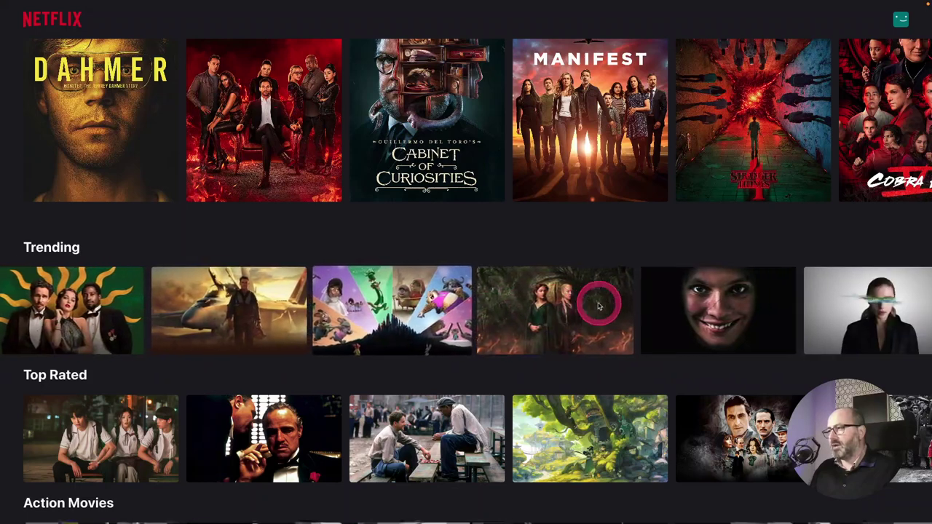
{"action": "scroll", "coordinate": [568, 298], "scroll_direction": "right", "scroll_amount": 2}
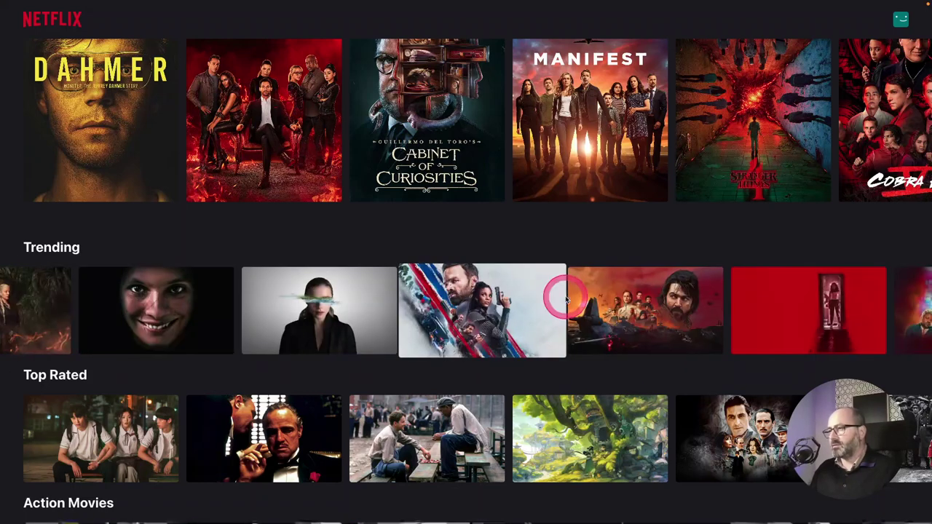
{"action": "scroll", "coordinate": [546, 310], "scroll_direction": "right", "scroll_amount": 8}
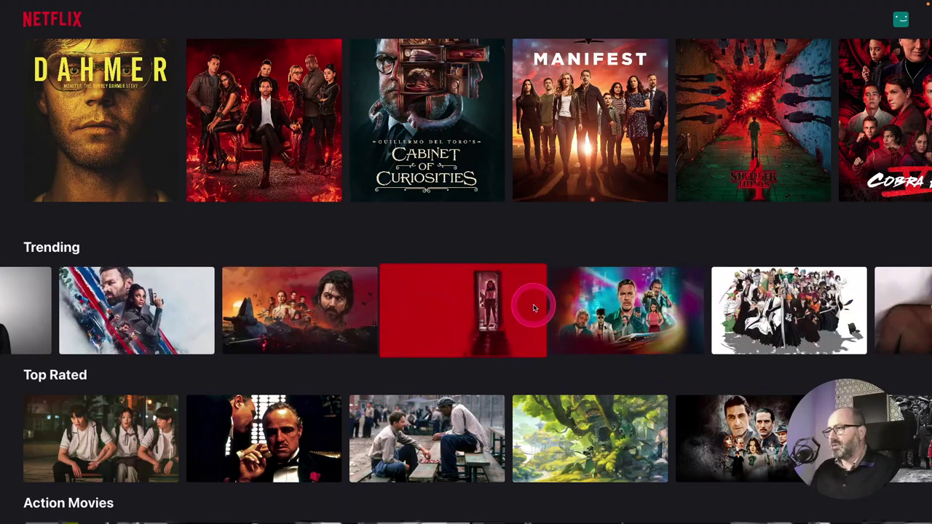
{"action": "scroll", "coordinate": [637, 311], "scroll_direction": "down", "scroll_amount": 4}
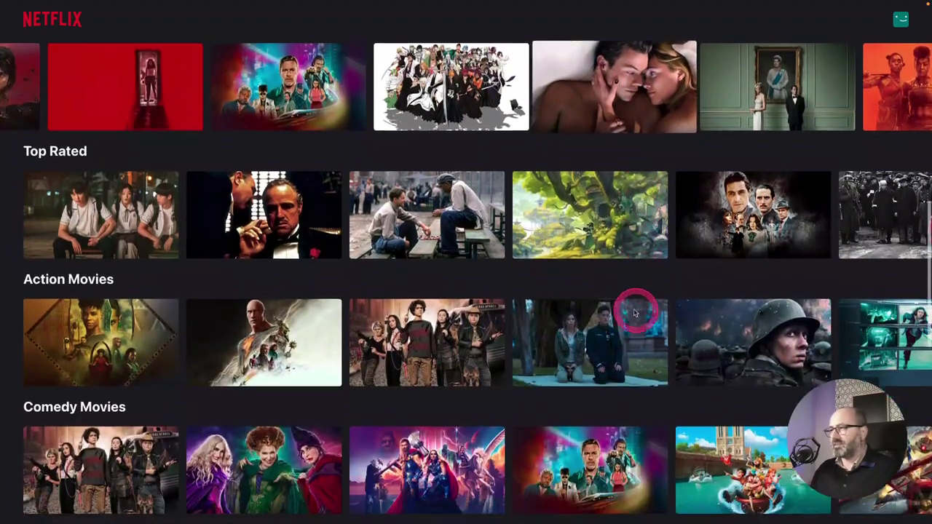
{"action": "scroll", "coordinate": [635, 193], "scroll_direction": "down", "scroll_amount": 4}
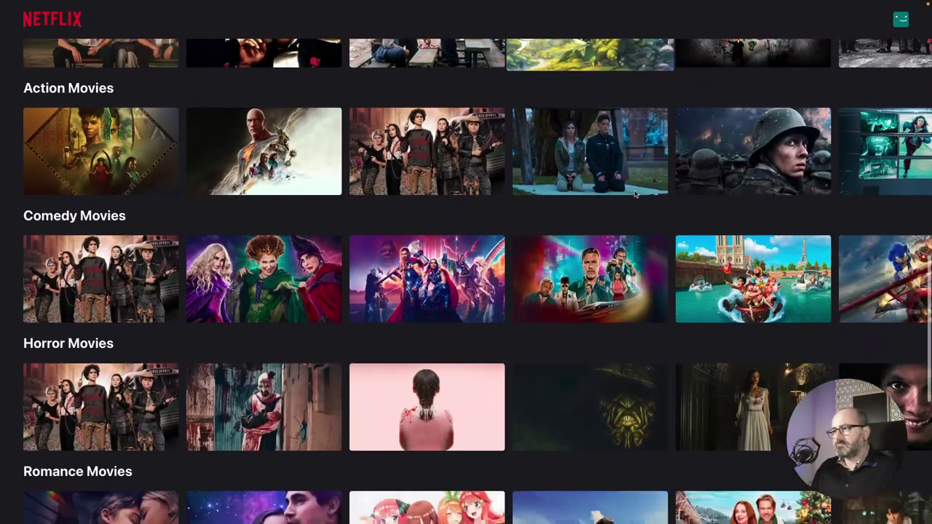
{"action": "scroll", "coordinate": [760, 236], "scroll_direction": "right", "scroll_amount": 6}
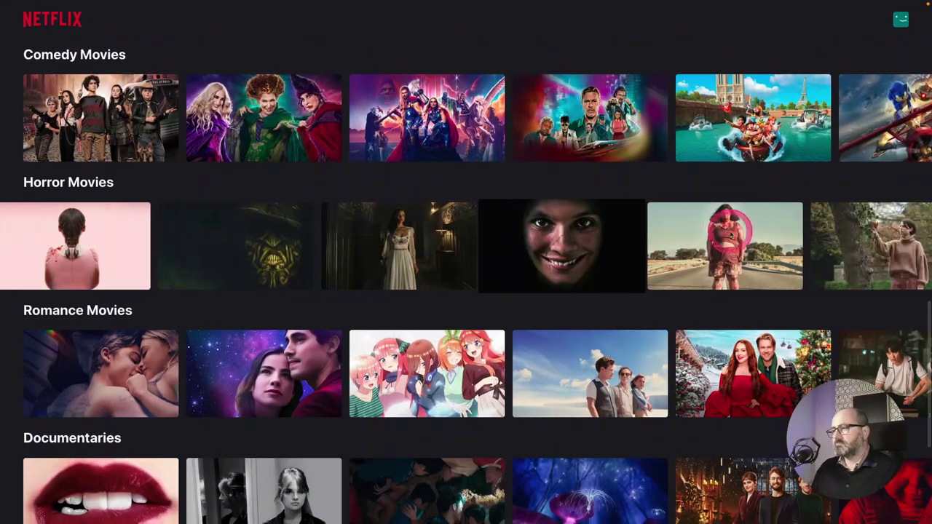
{"action": "scroll", "coordinate": [779, 379], "scroll_direction": "right", "scroll_amount": 2}
{"action": "scroll", "coordinate": [757, 373], "scroll_direction": "down", "scroll_amount": 4}
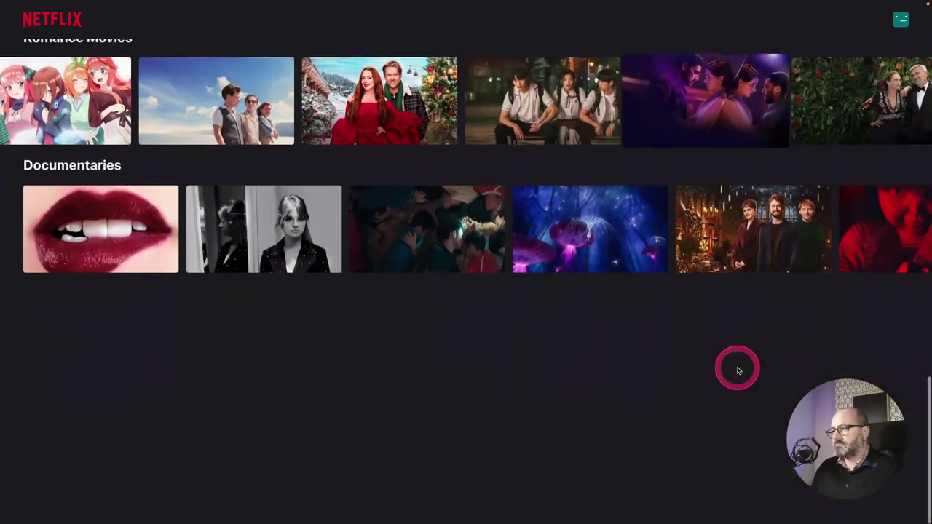
{"action": "scroll", "coordinate": [742, 235], "scroll_direction": "right", "scroll_amount": 5}
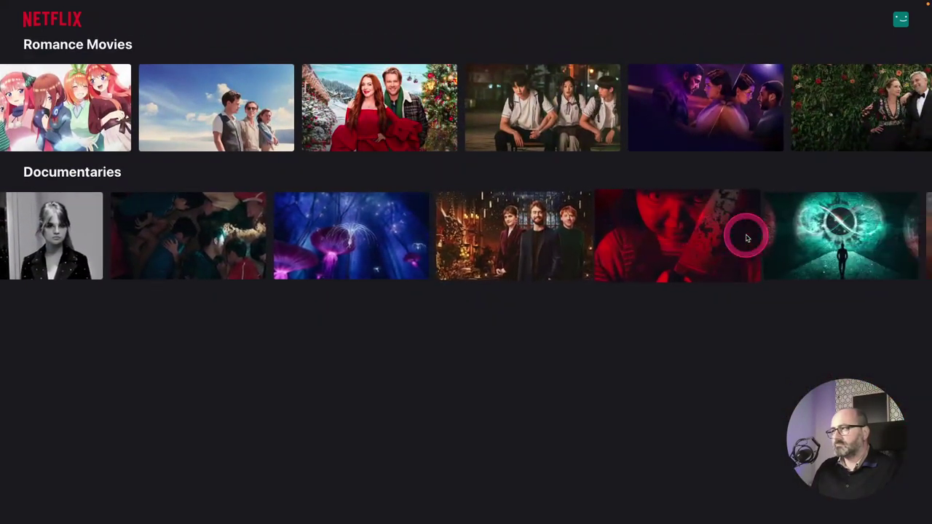
{"action": "scroll", "coordinate": [735, 240], "scroll_direction": "up", "scroll_amount": 15}
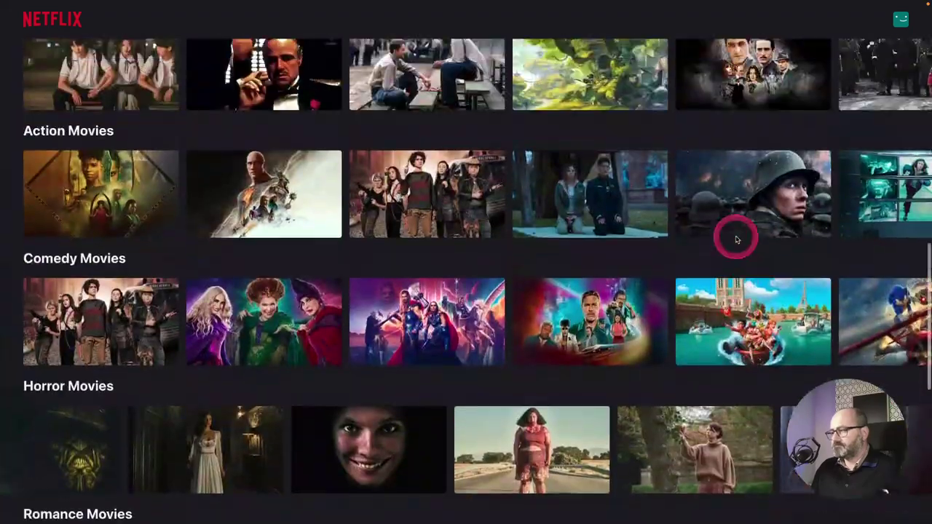